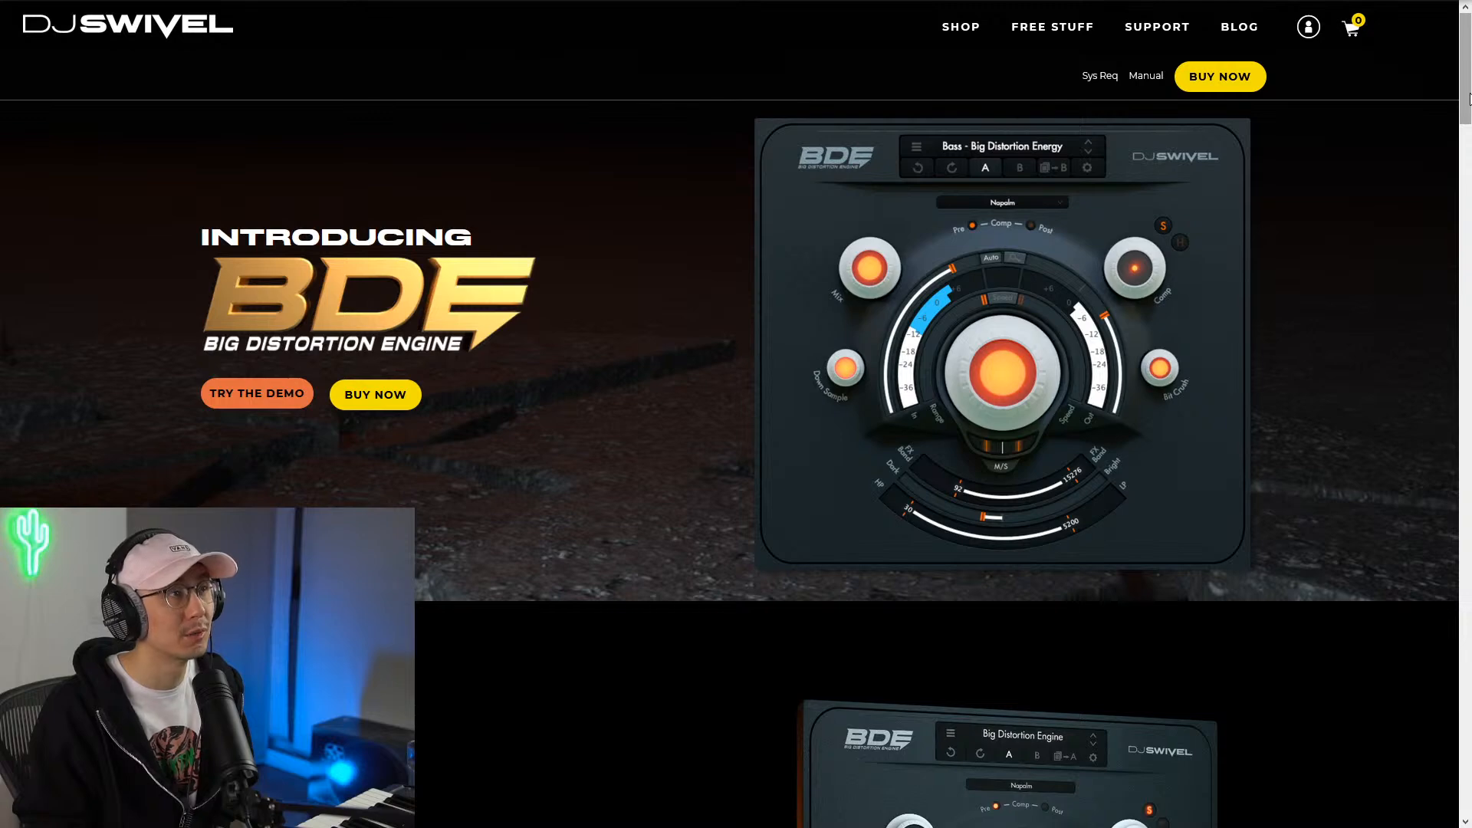
Read the BDE distortion plugin's product description on the DJ Swivel page.
scroll(1466, 142, down, 5)
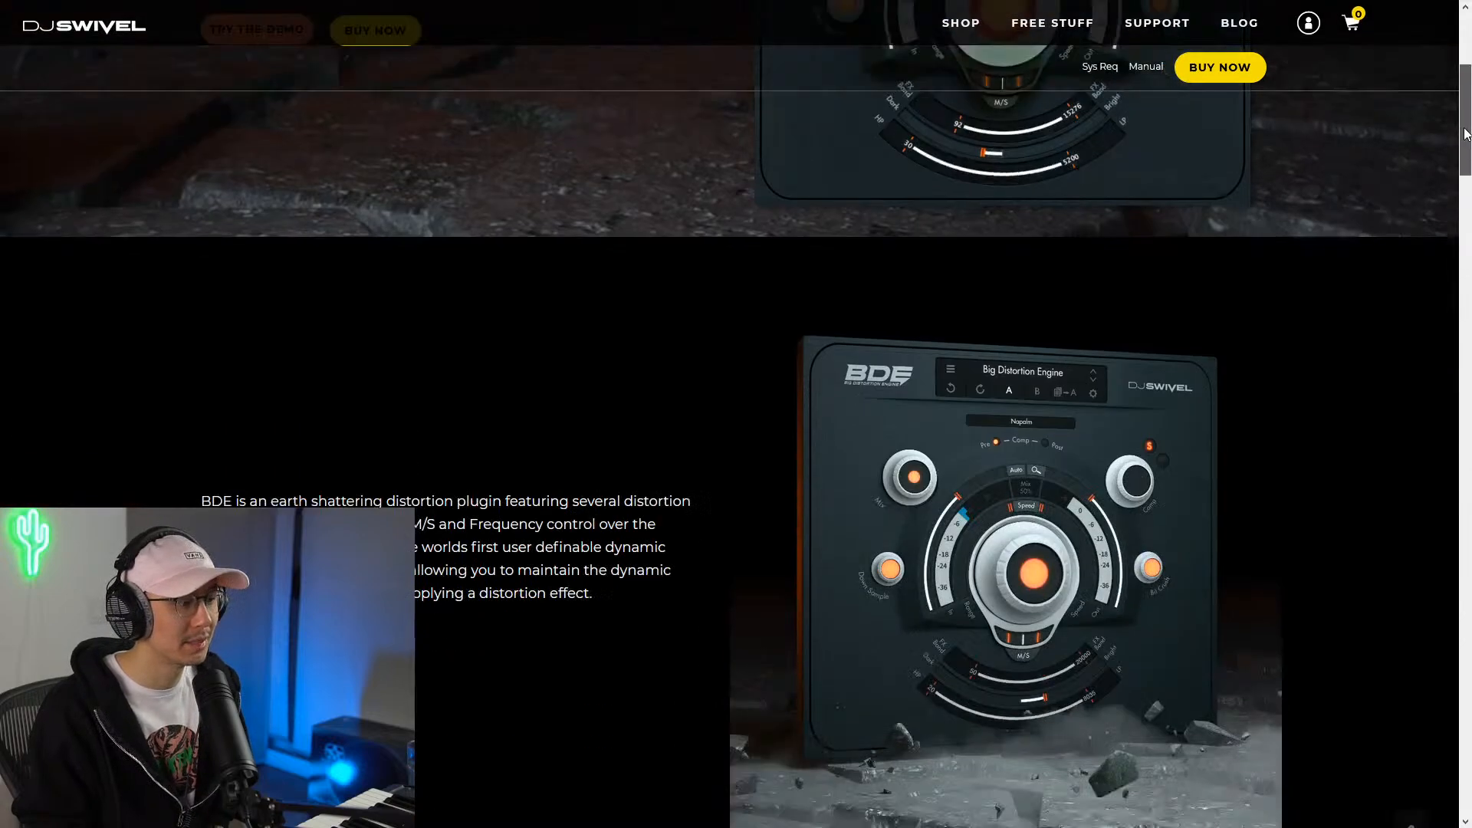
scroll(1466, 146, down, 1)
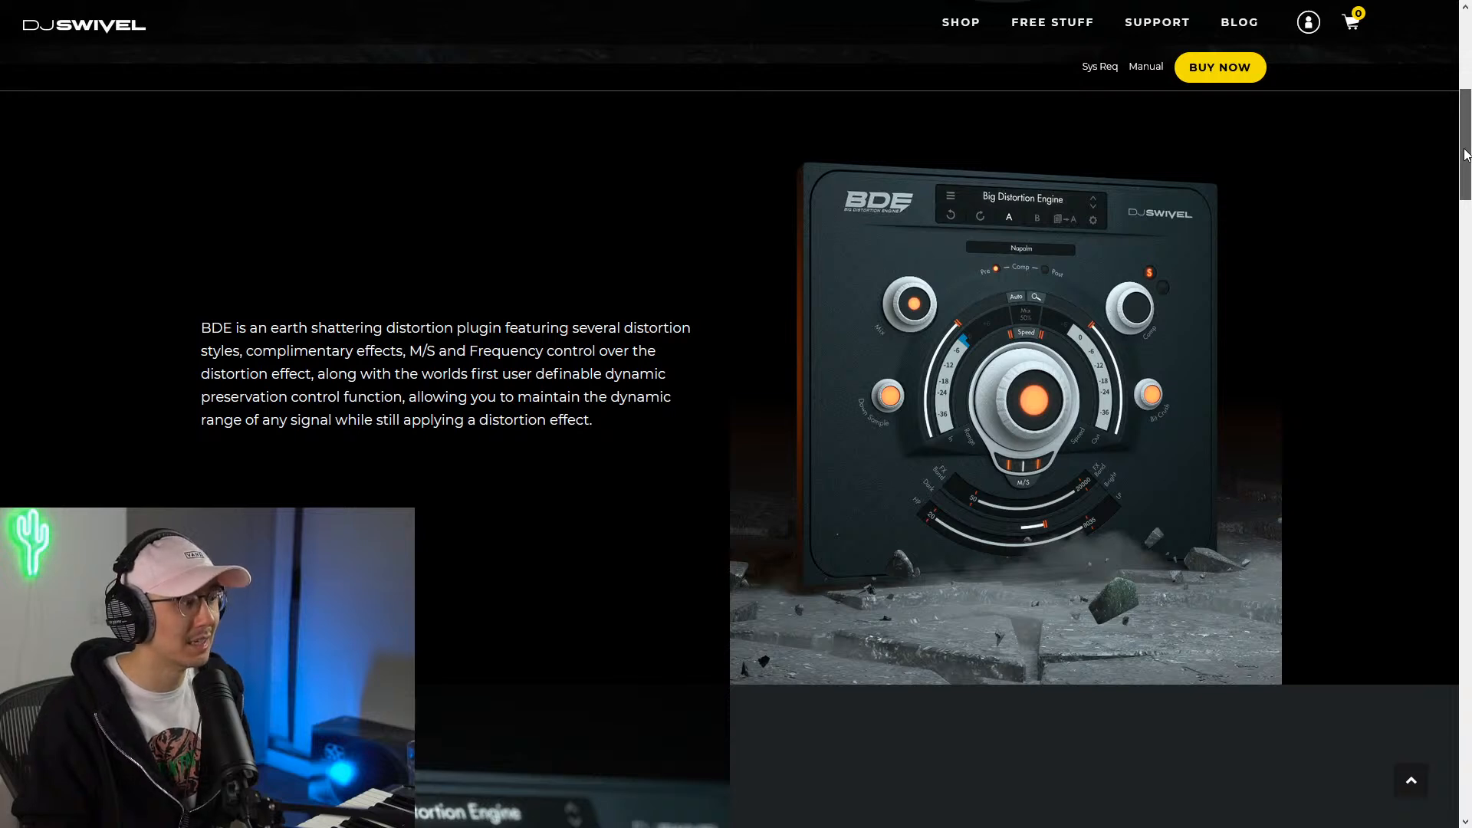
scroll(1464, 154, down, 1)
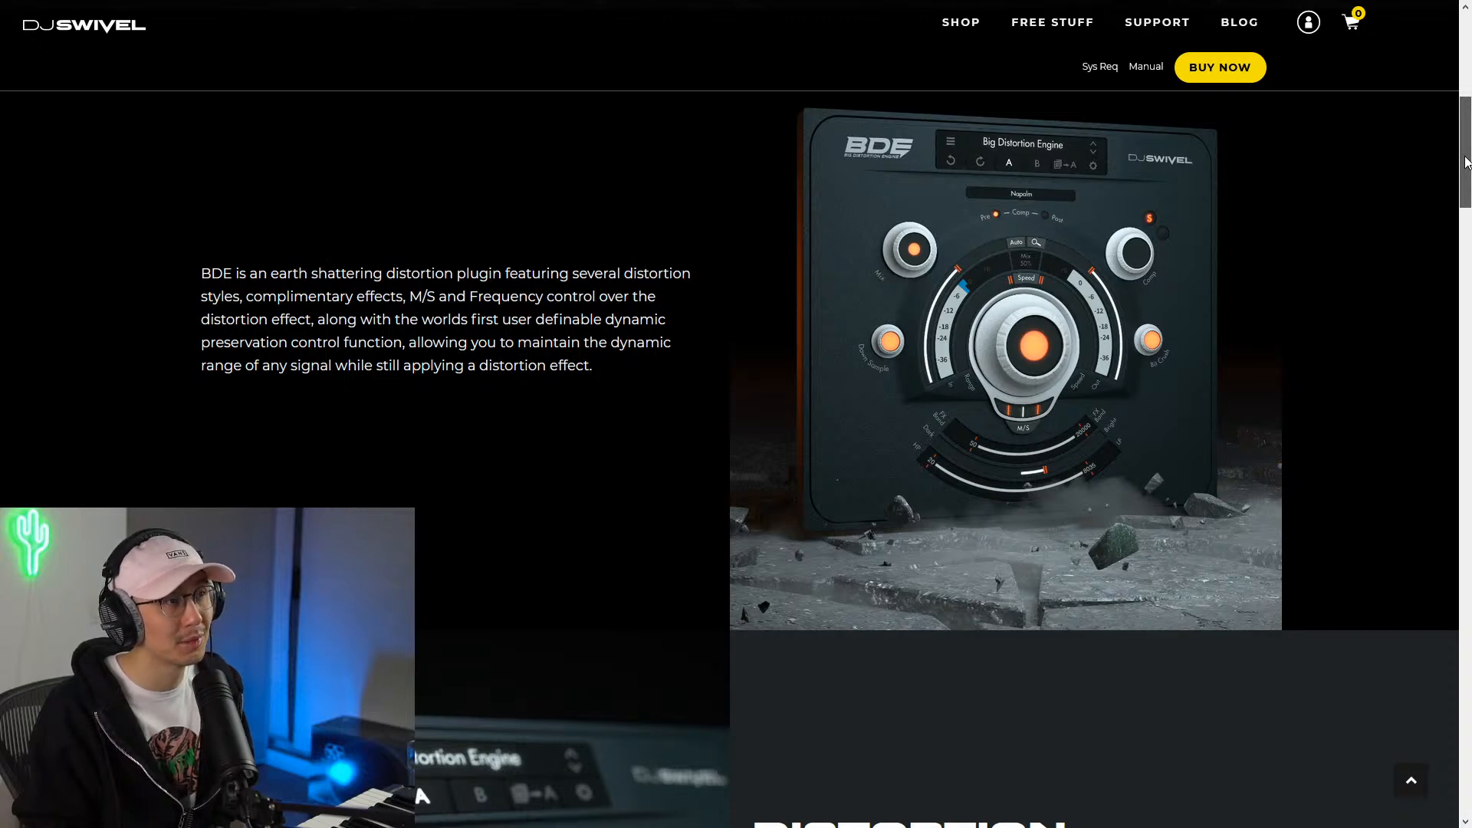
drag(1464, 162, 1444, 107)
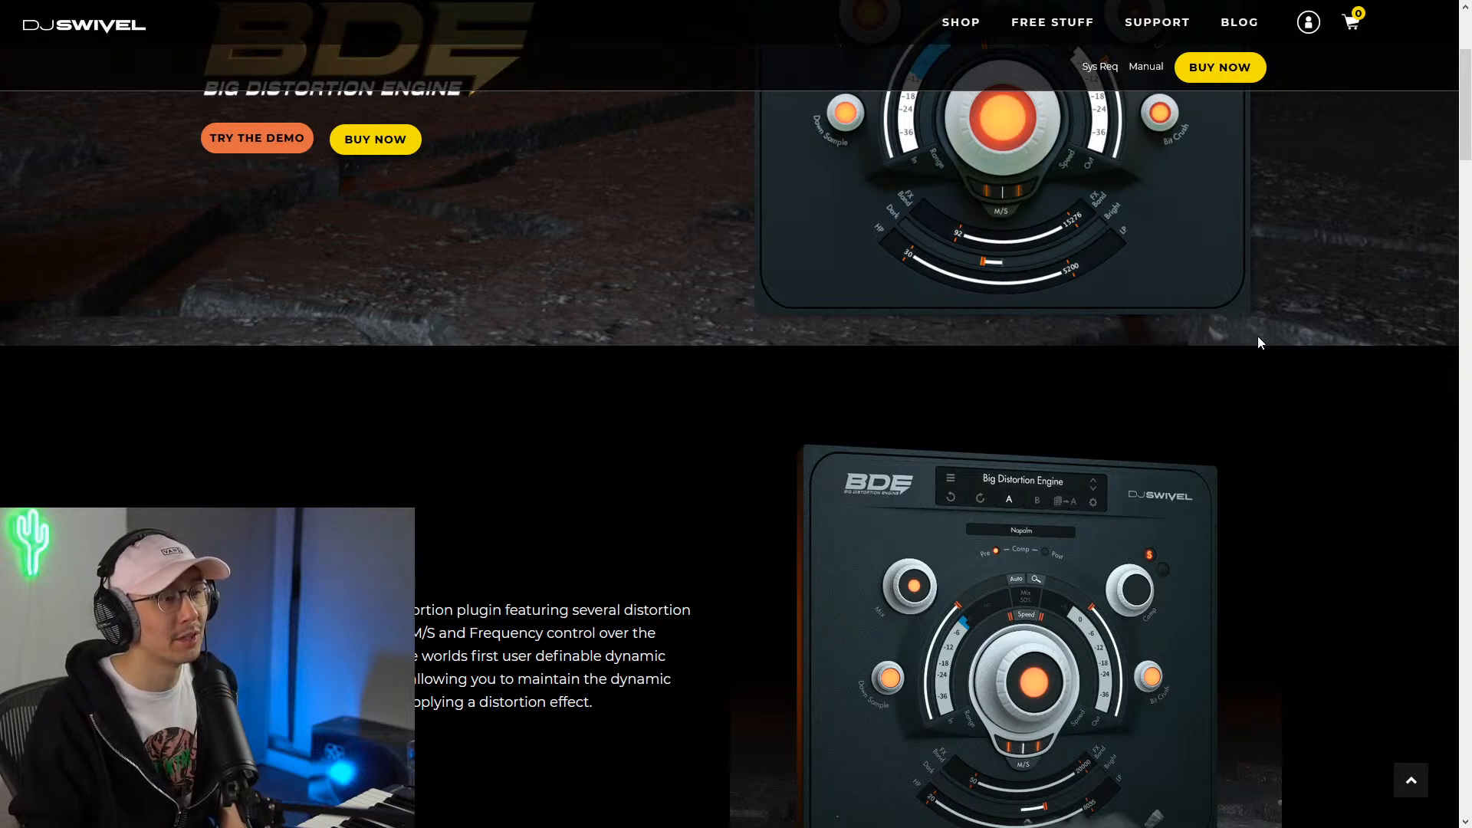
Switch to the BDE ADSR set in Ableton Live, clearing away the browser, TotalMix and Notepad windows and showing Live full screen.
key(F11)
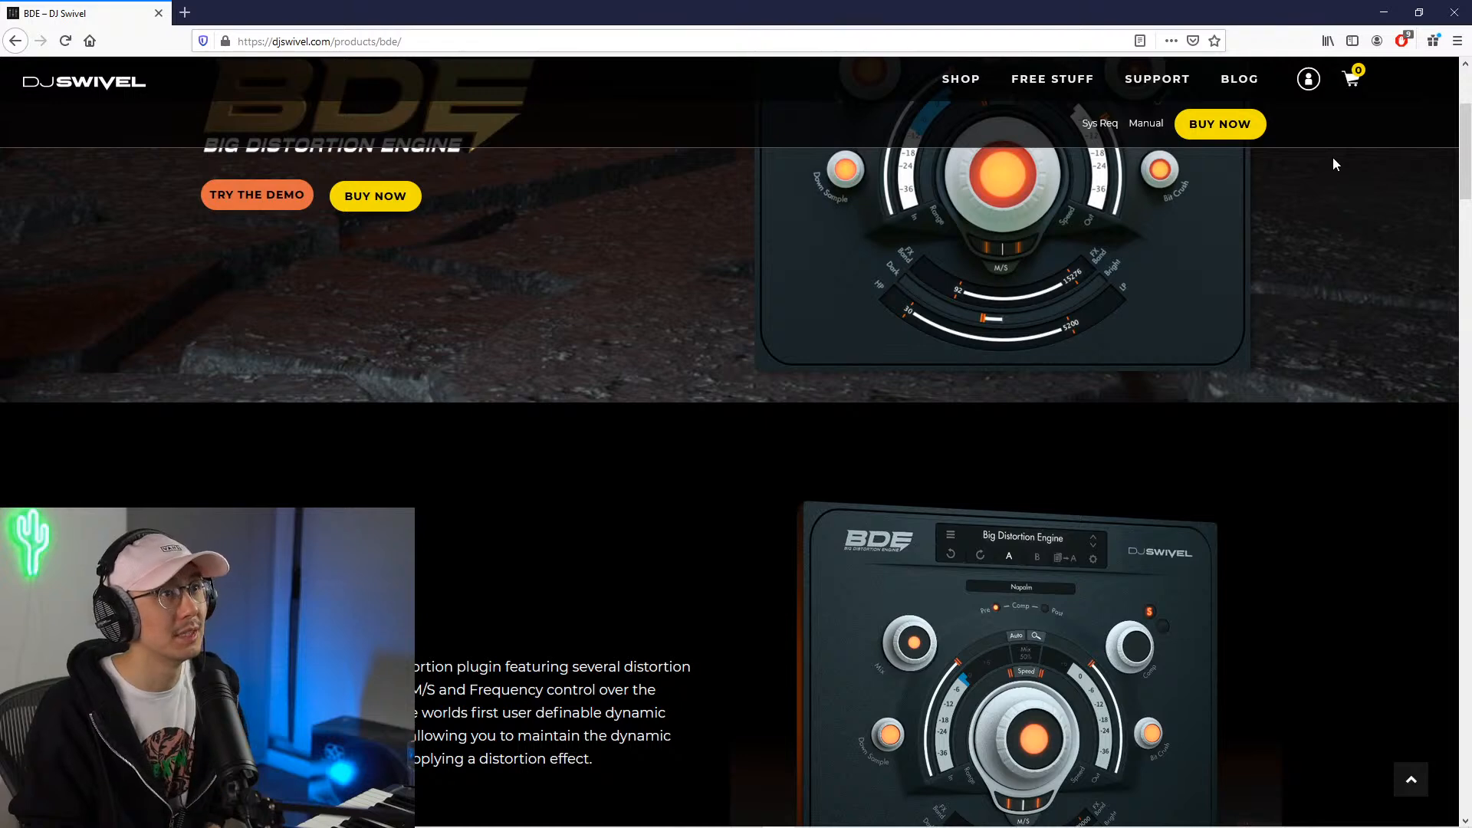
click(1460, 21)
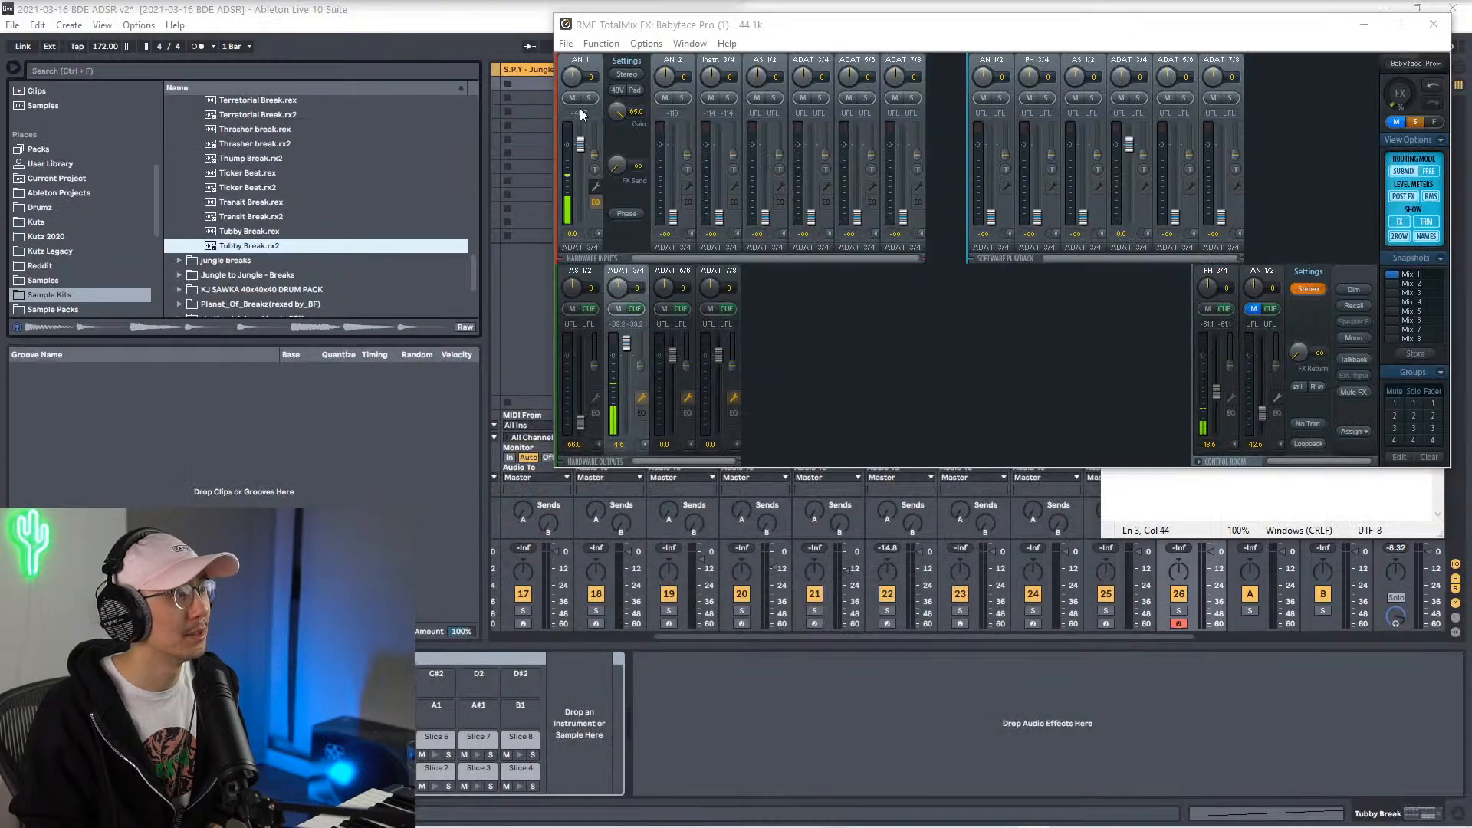
click(1433, 24)
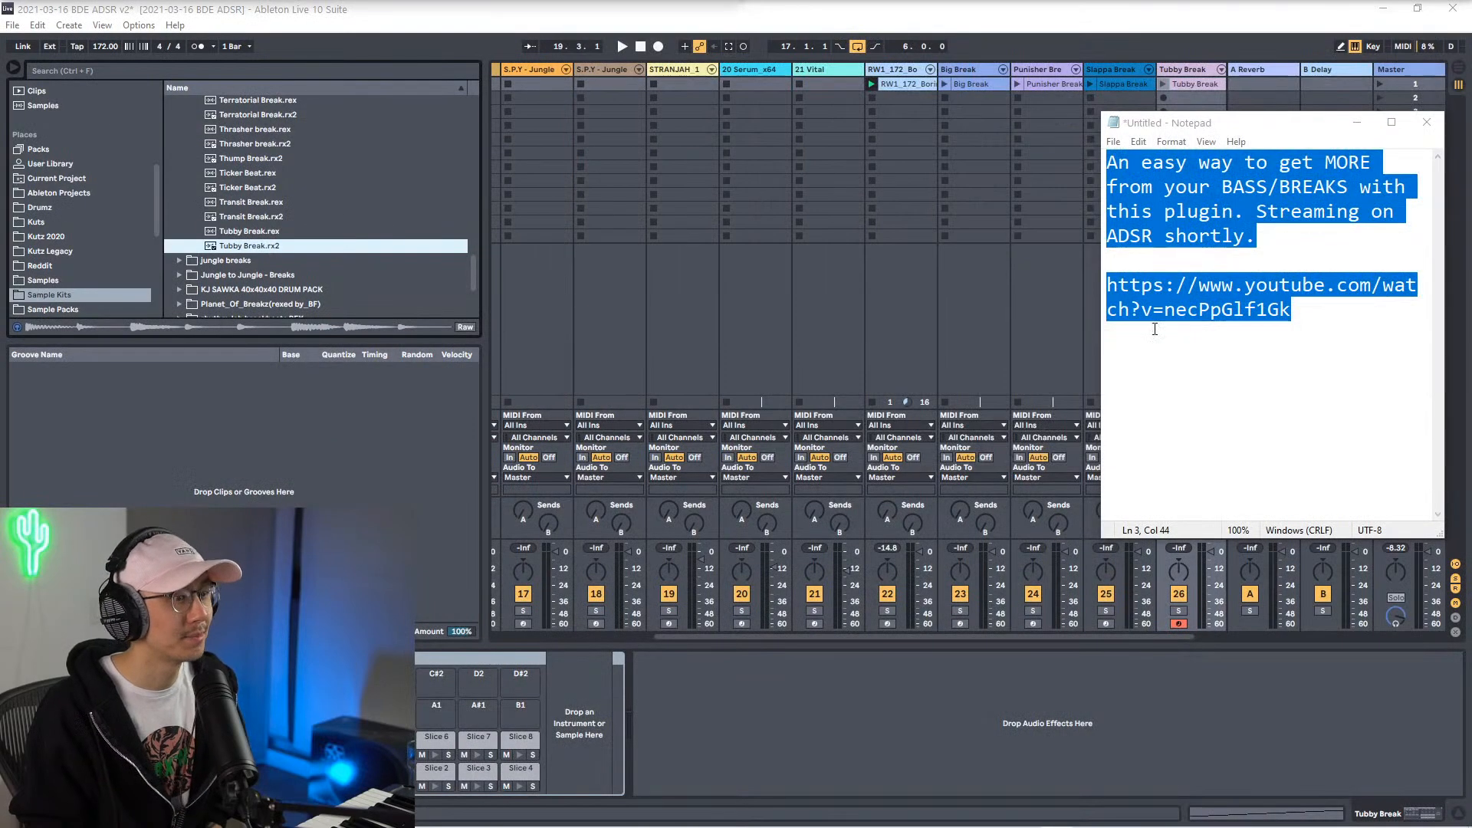
click(1357, 123)
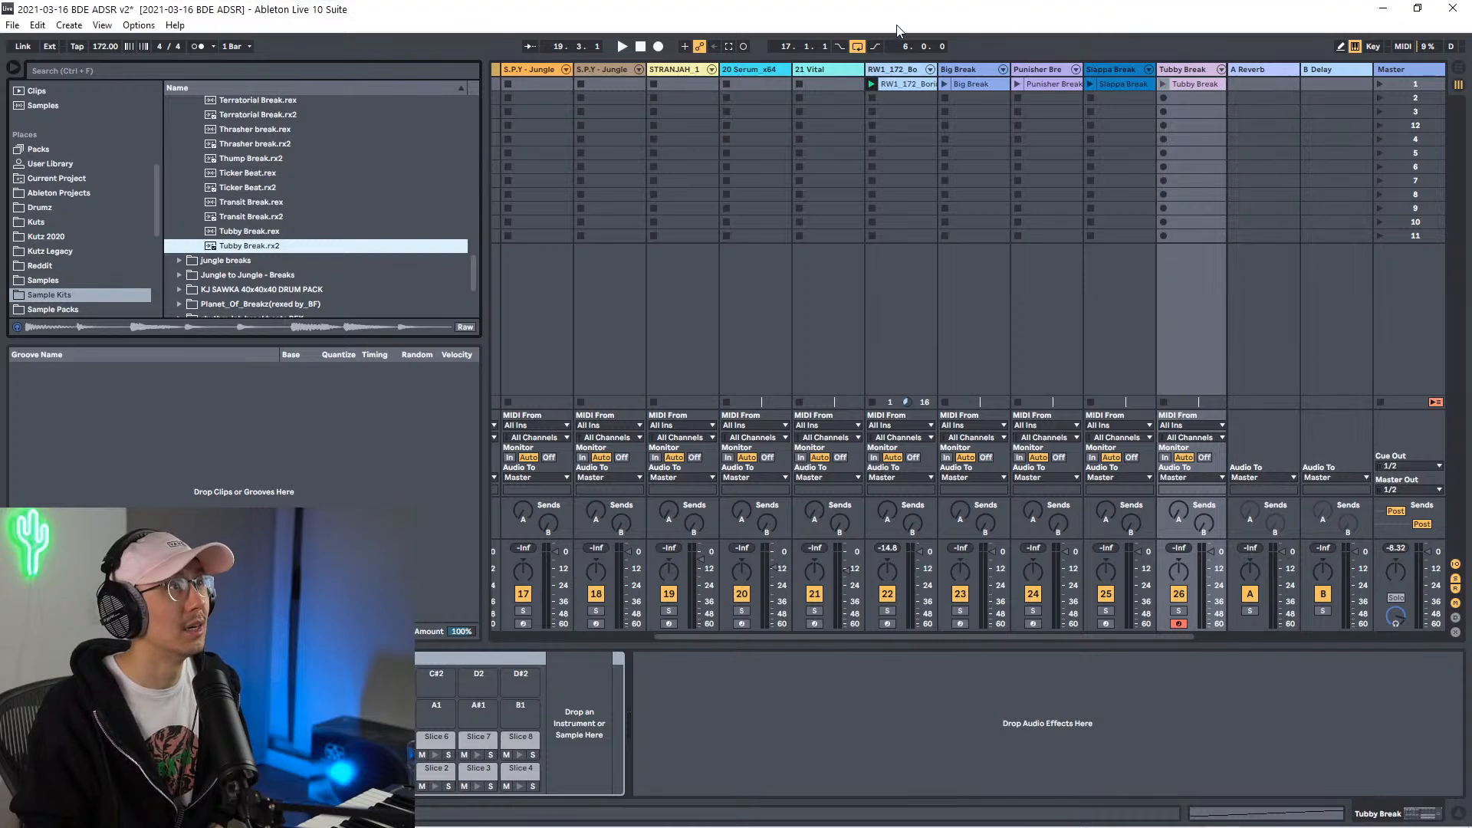
key(F11)
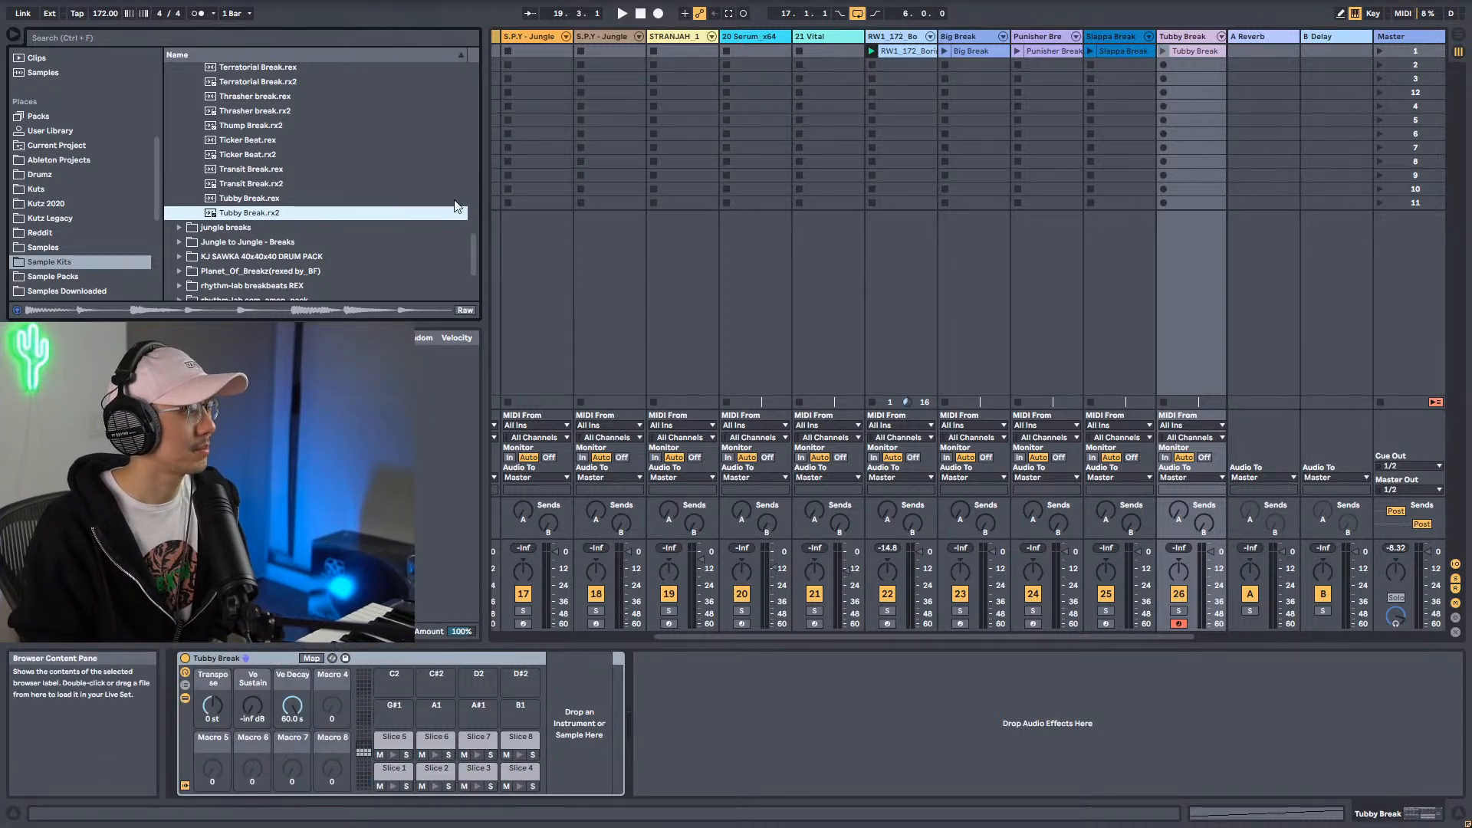
Narrow Live's file browser and open the Vital synth's window on track 14, repositioned over the session tracks.
drag(482, 195, 422, 191)
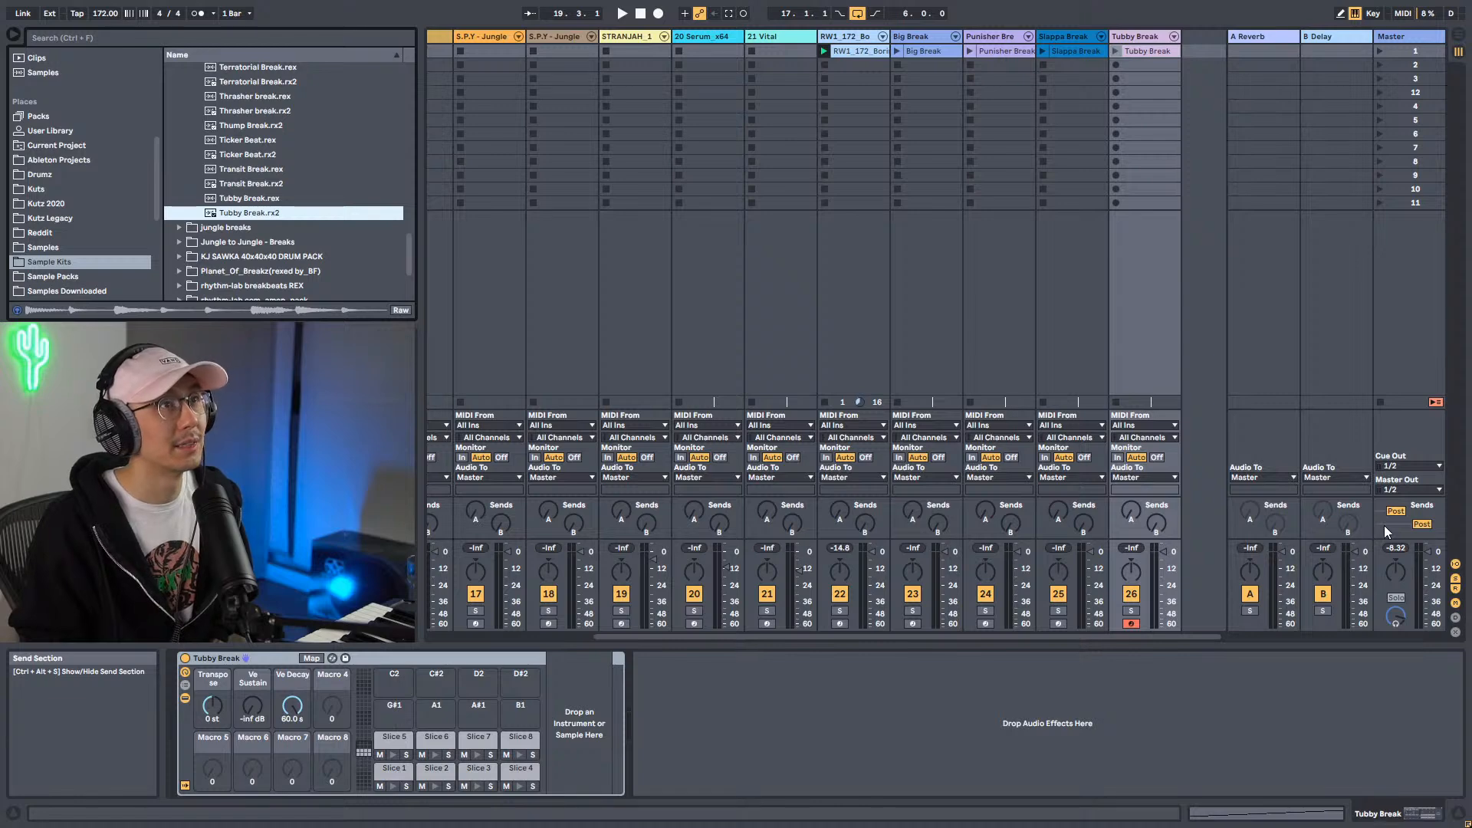
drag(847, 638, 681, 638)
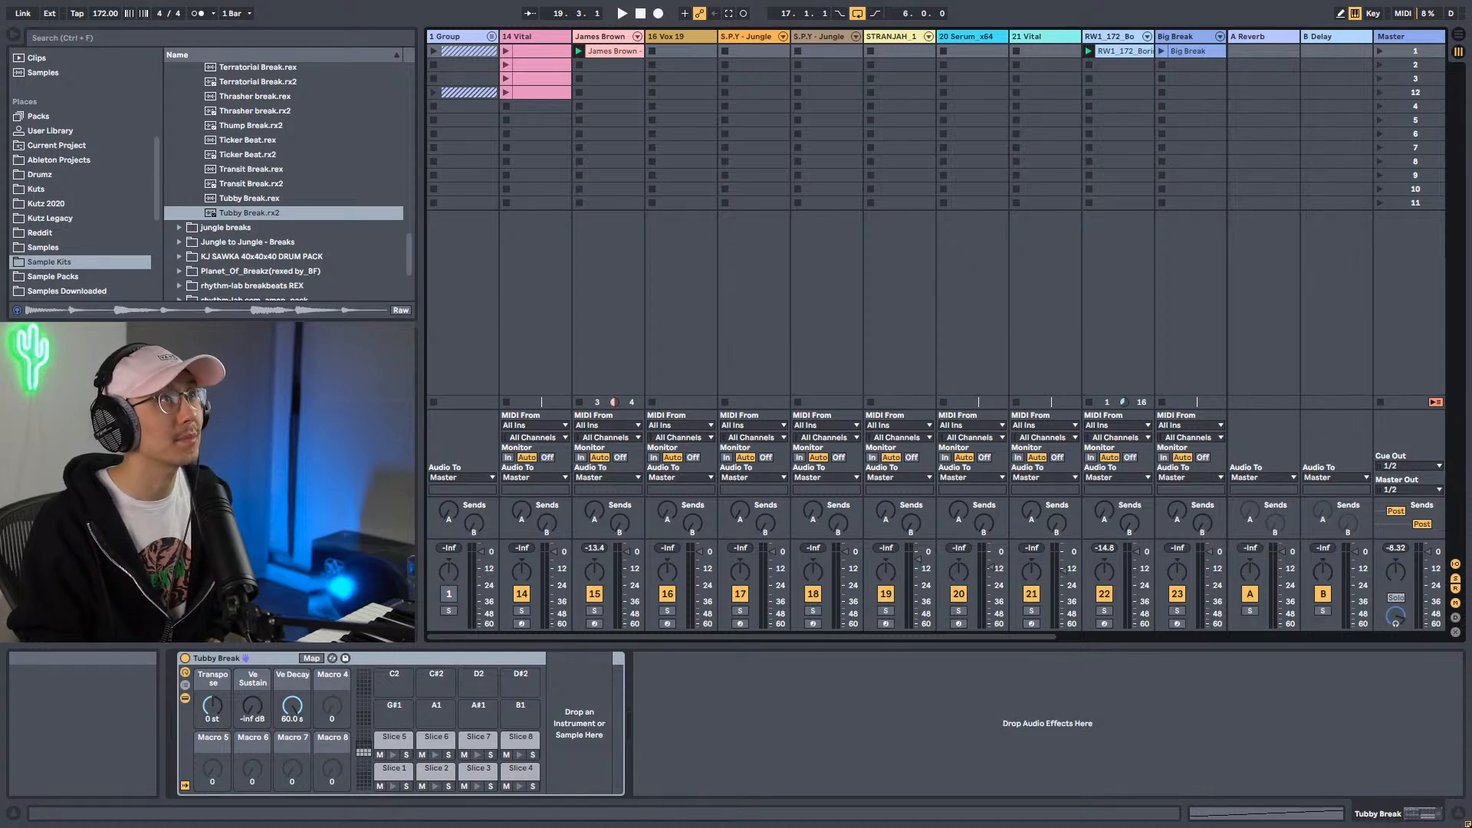
click(543, 39)
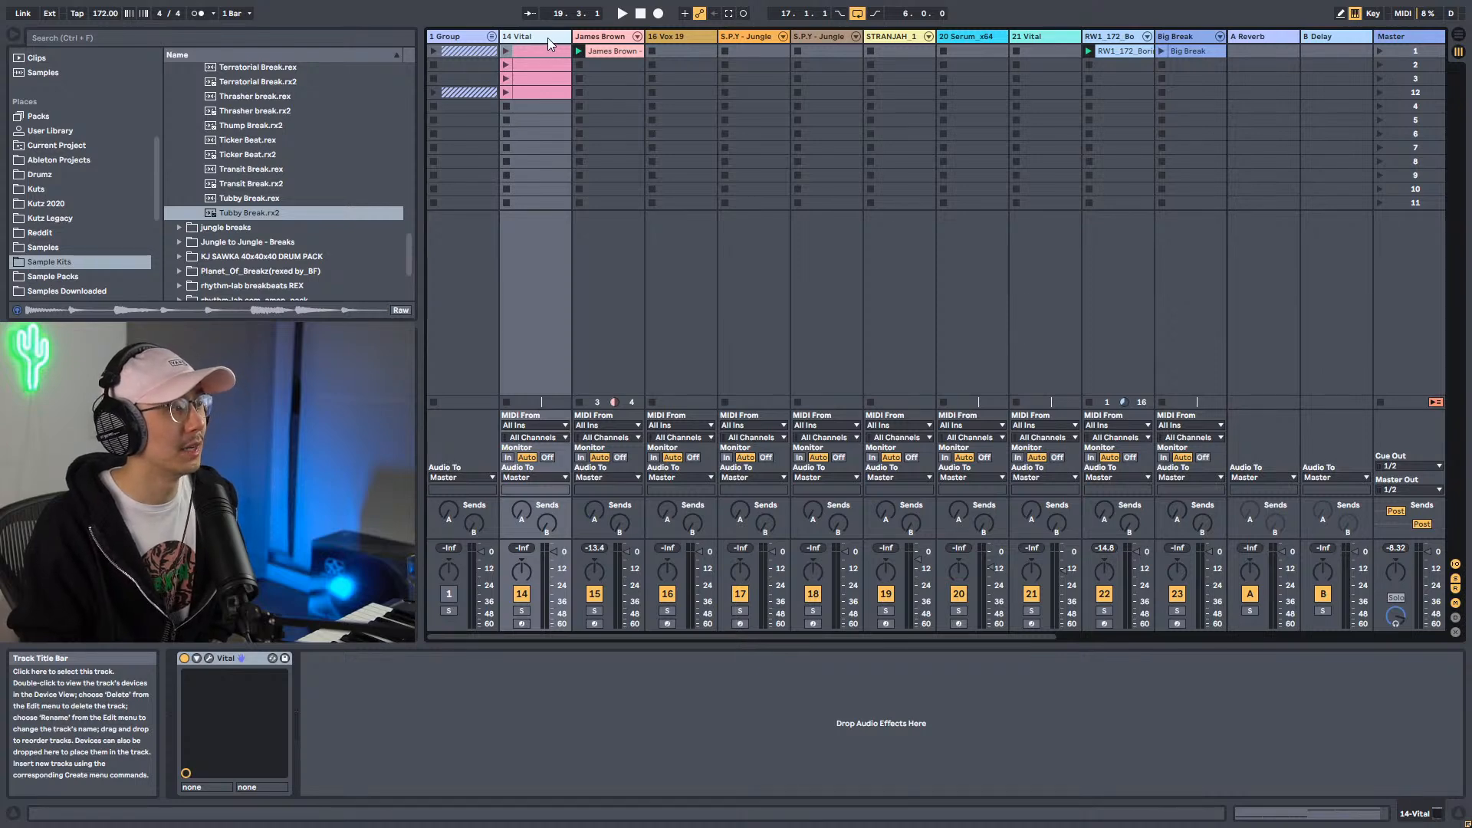
click(209, 658)
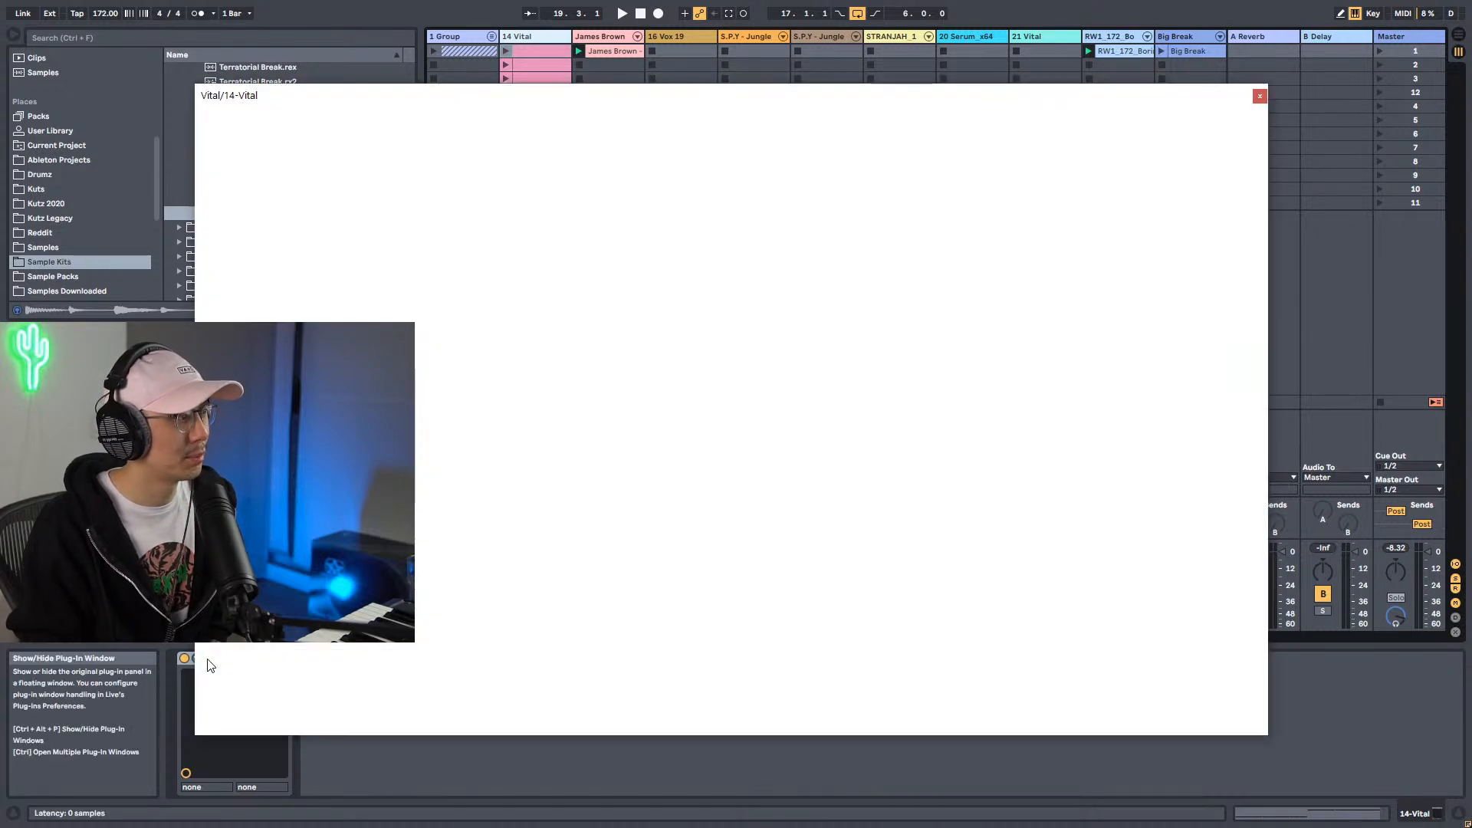
drag(509, 96, 713, 83)
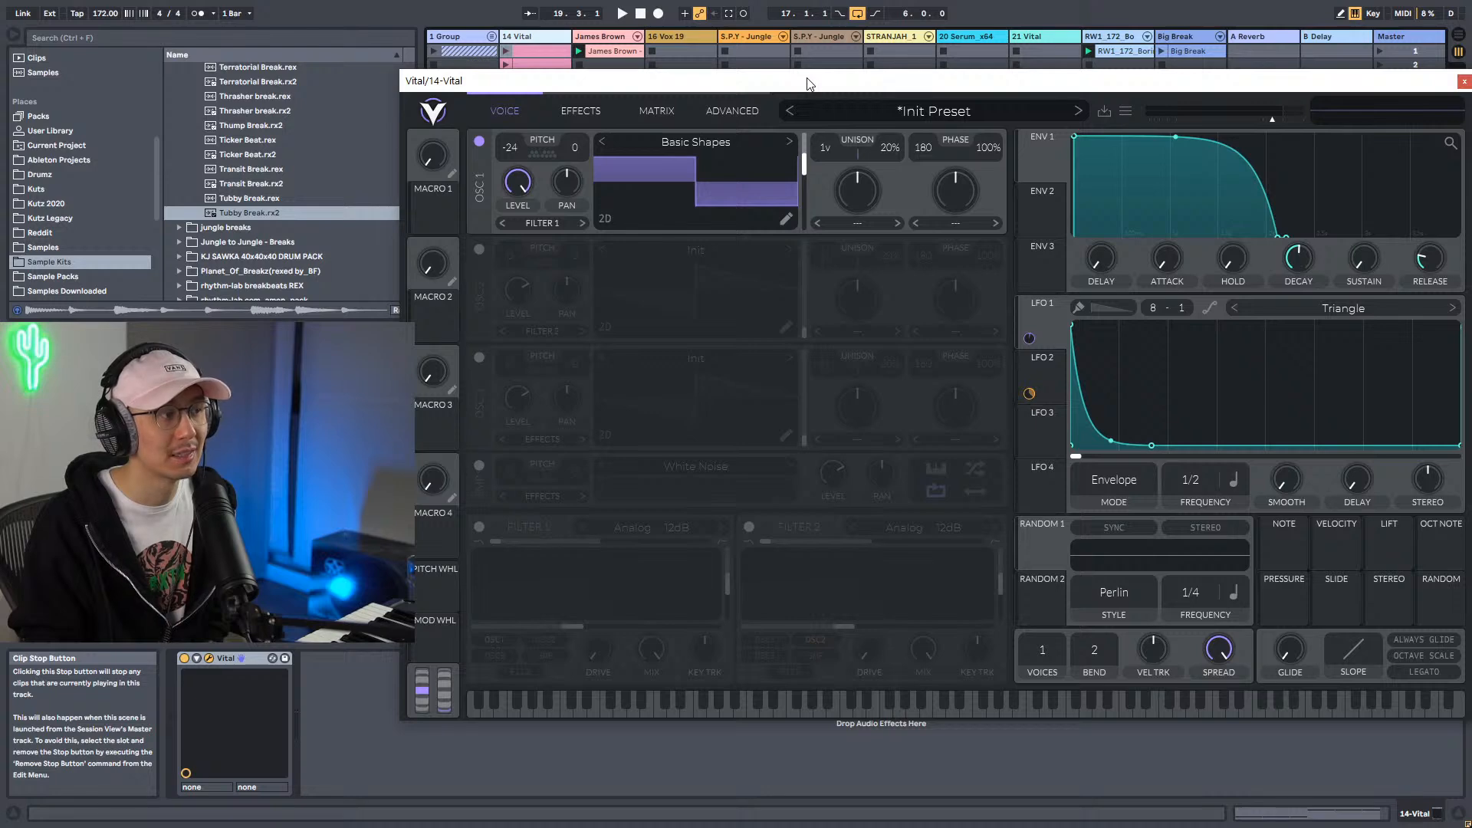
click(705, 142)
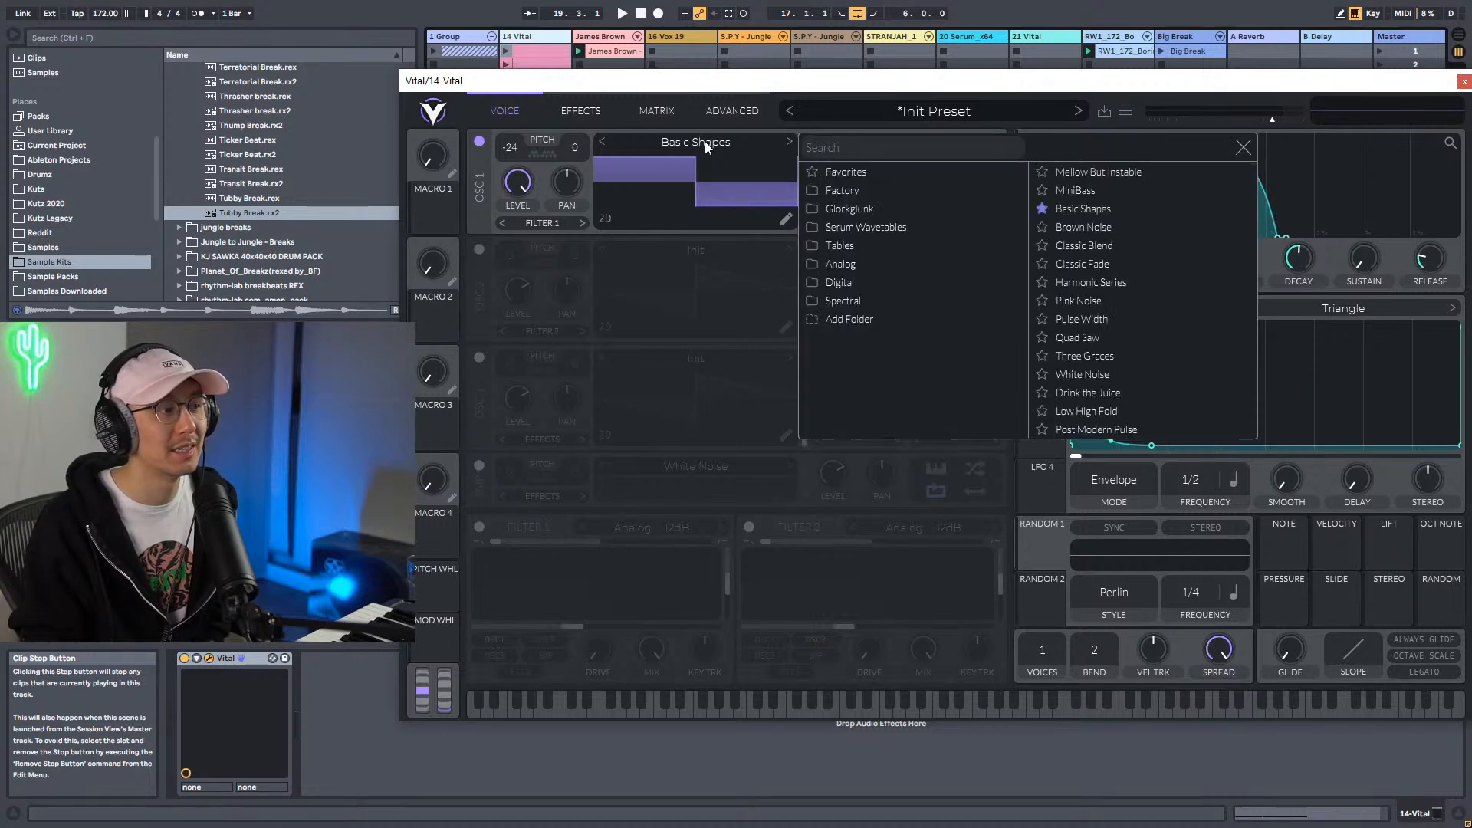
click(898, 232)
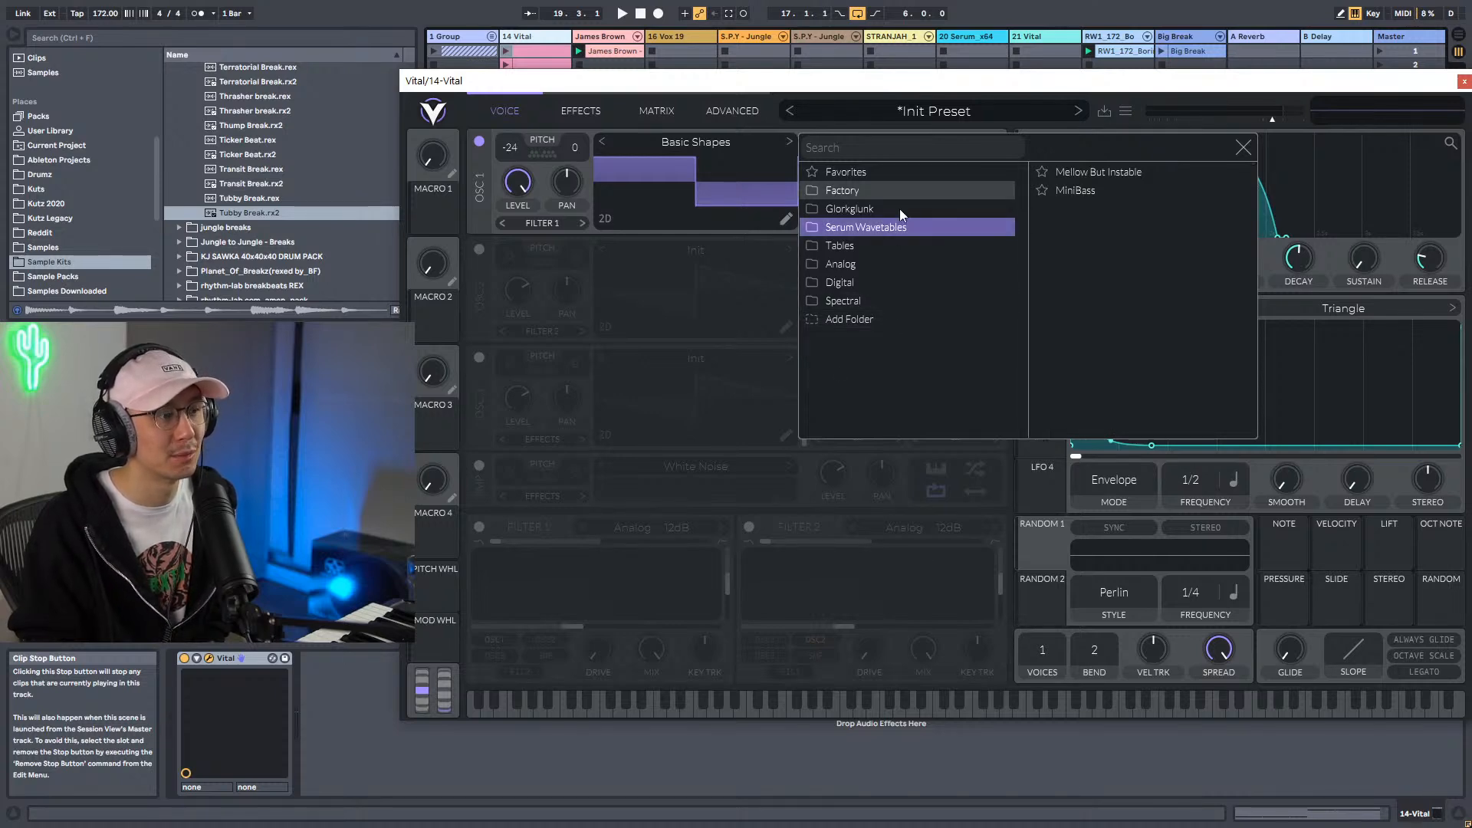
click(963, 112)
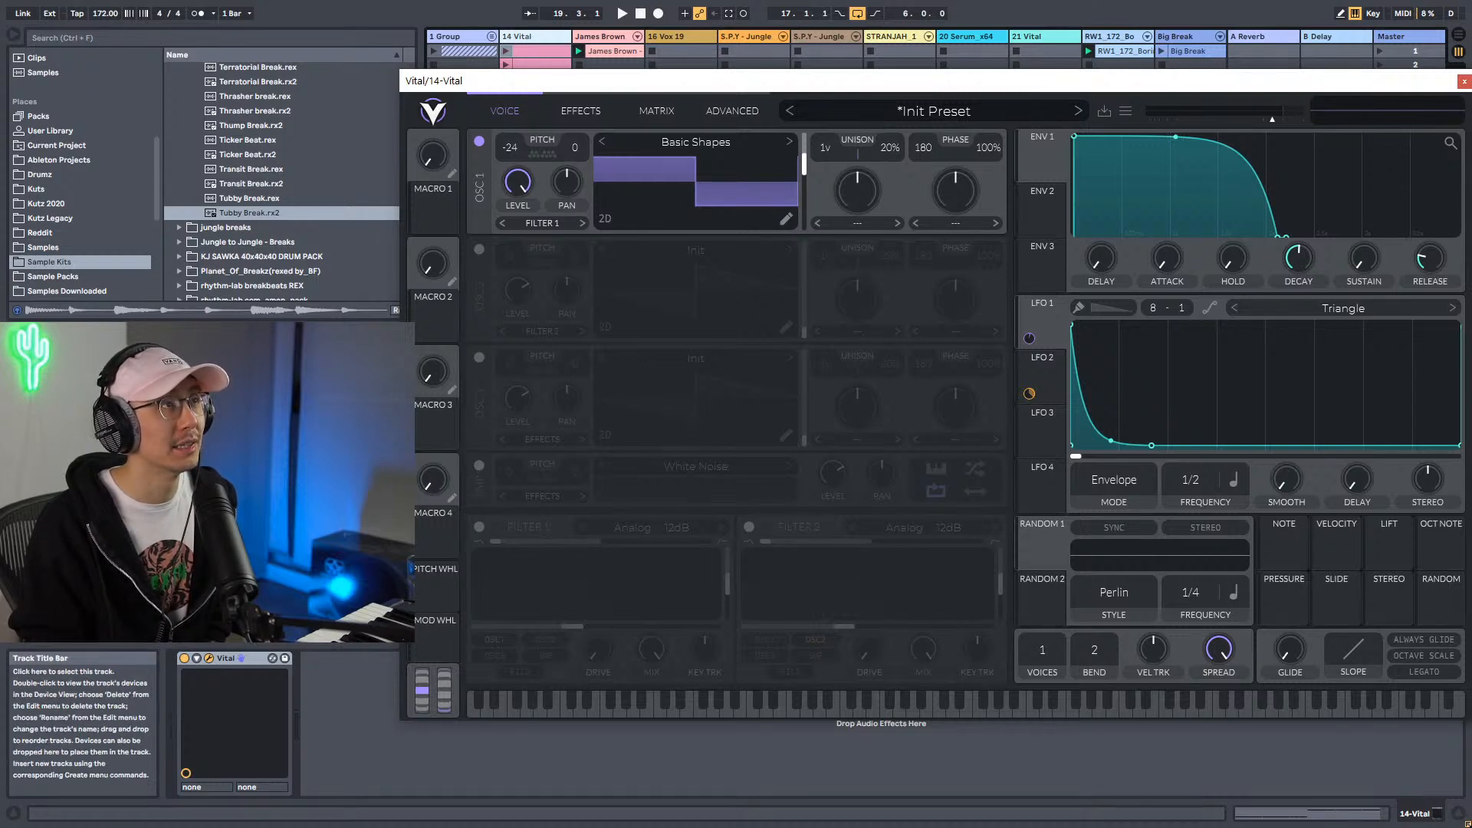
Load the 808_Bump preset from the ADSR - Hybrid Bass for Vital folder.
click(941, 112)
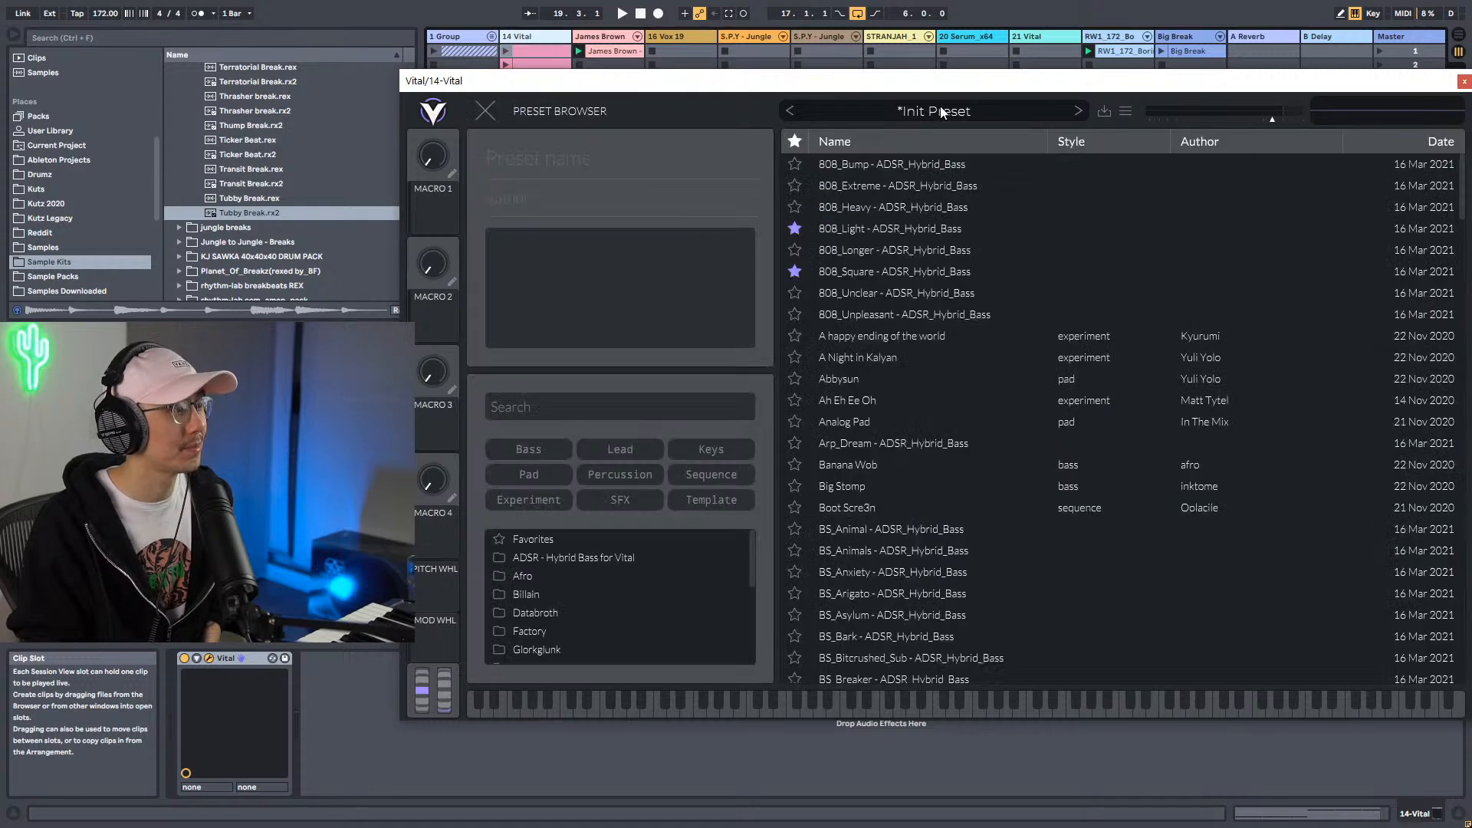
click(595, 559)
click(898, 164)
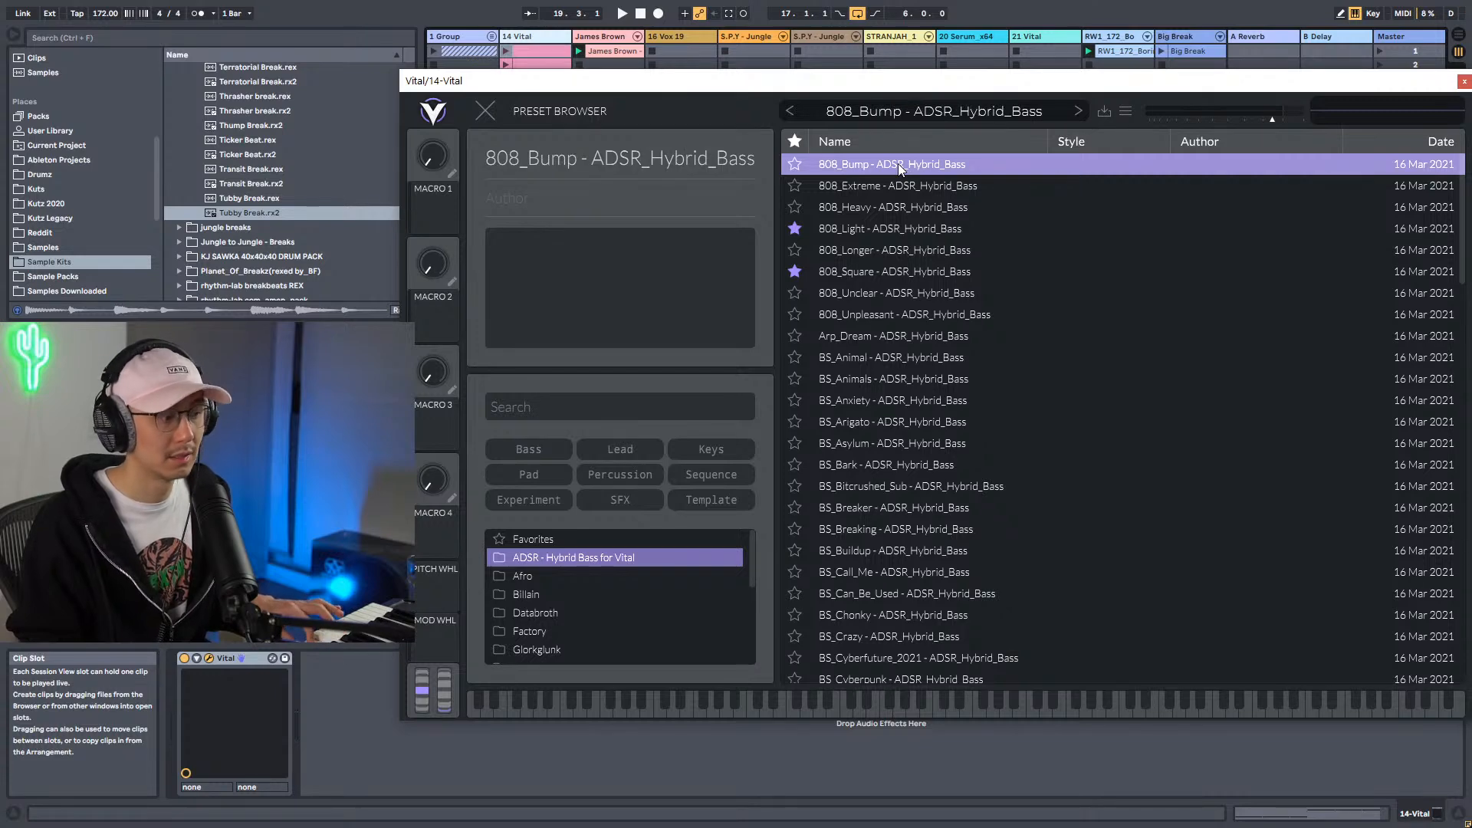
Arm track 14 for recording so Vital can be played, and bring the synth's window back up.
click(1464, 81)
click(521, 623)
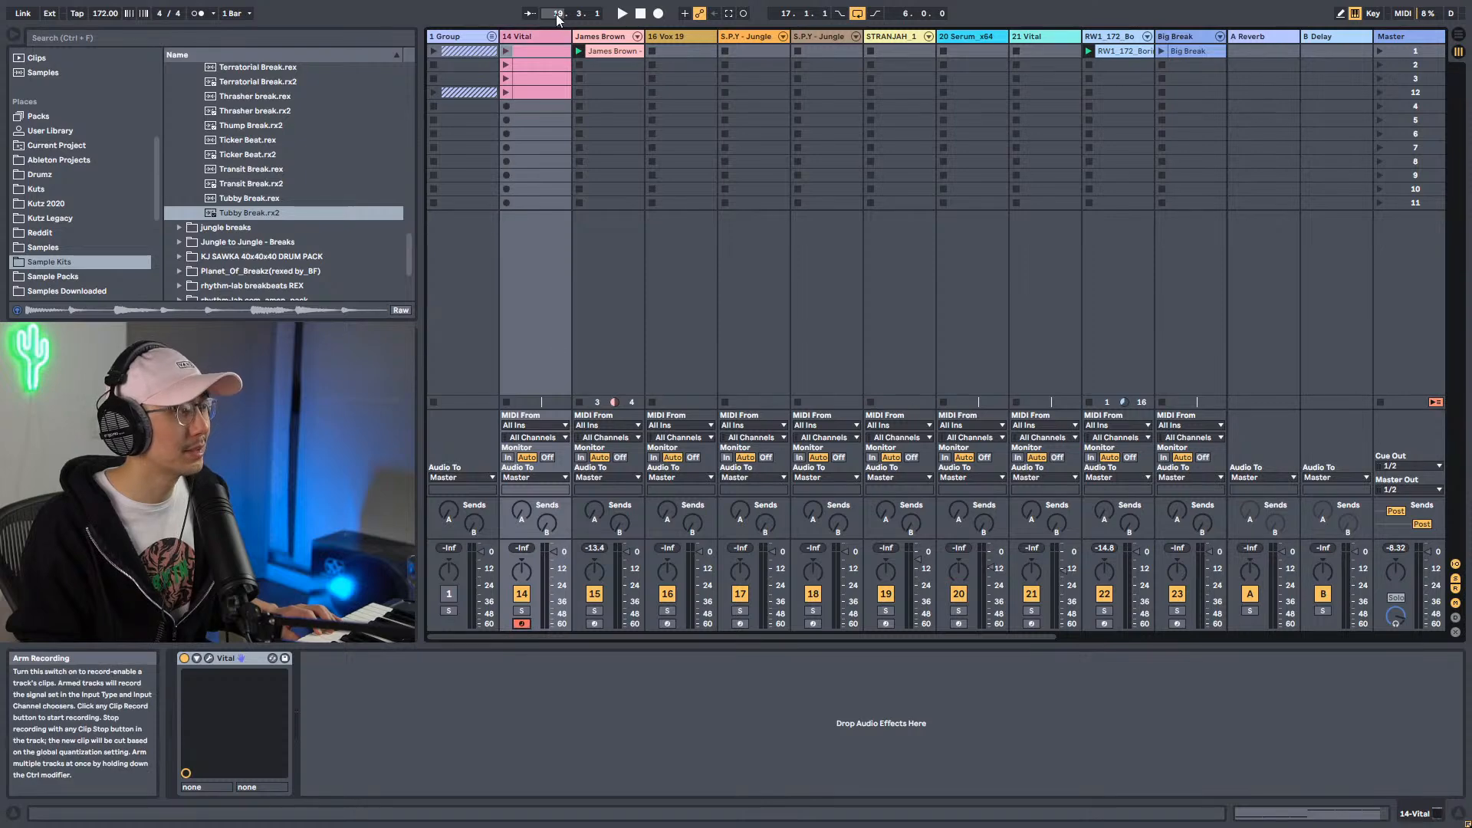
click(210, 658)
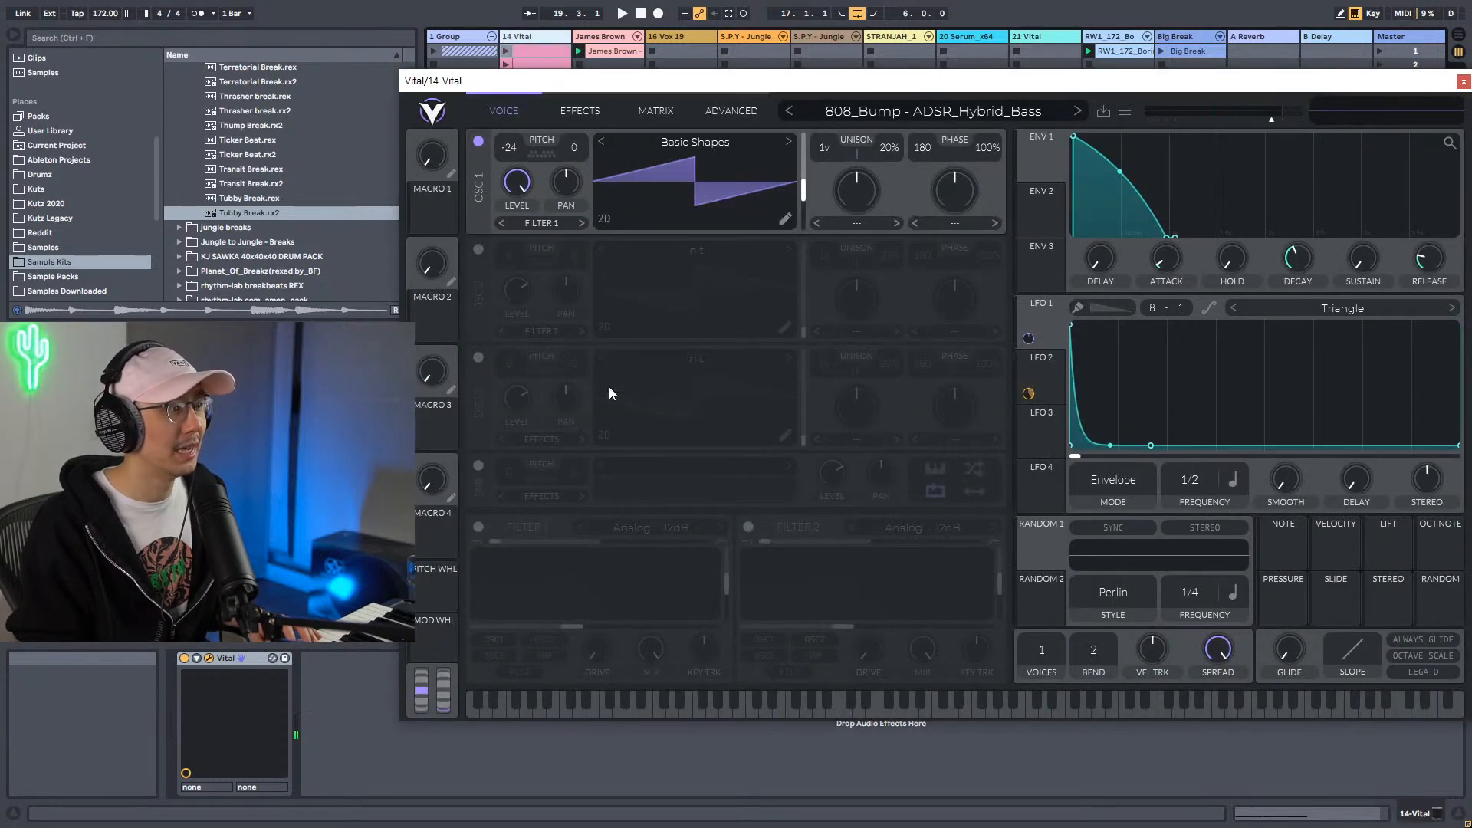
Audition the ADSR - Hybrid Bass 808 presets in turn: Bump, Extreme, Heavy, Light, Longer, Square, Unclear and Unpleasant.
click(912, 107)
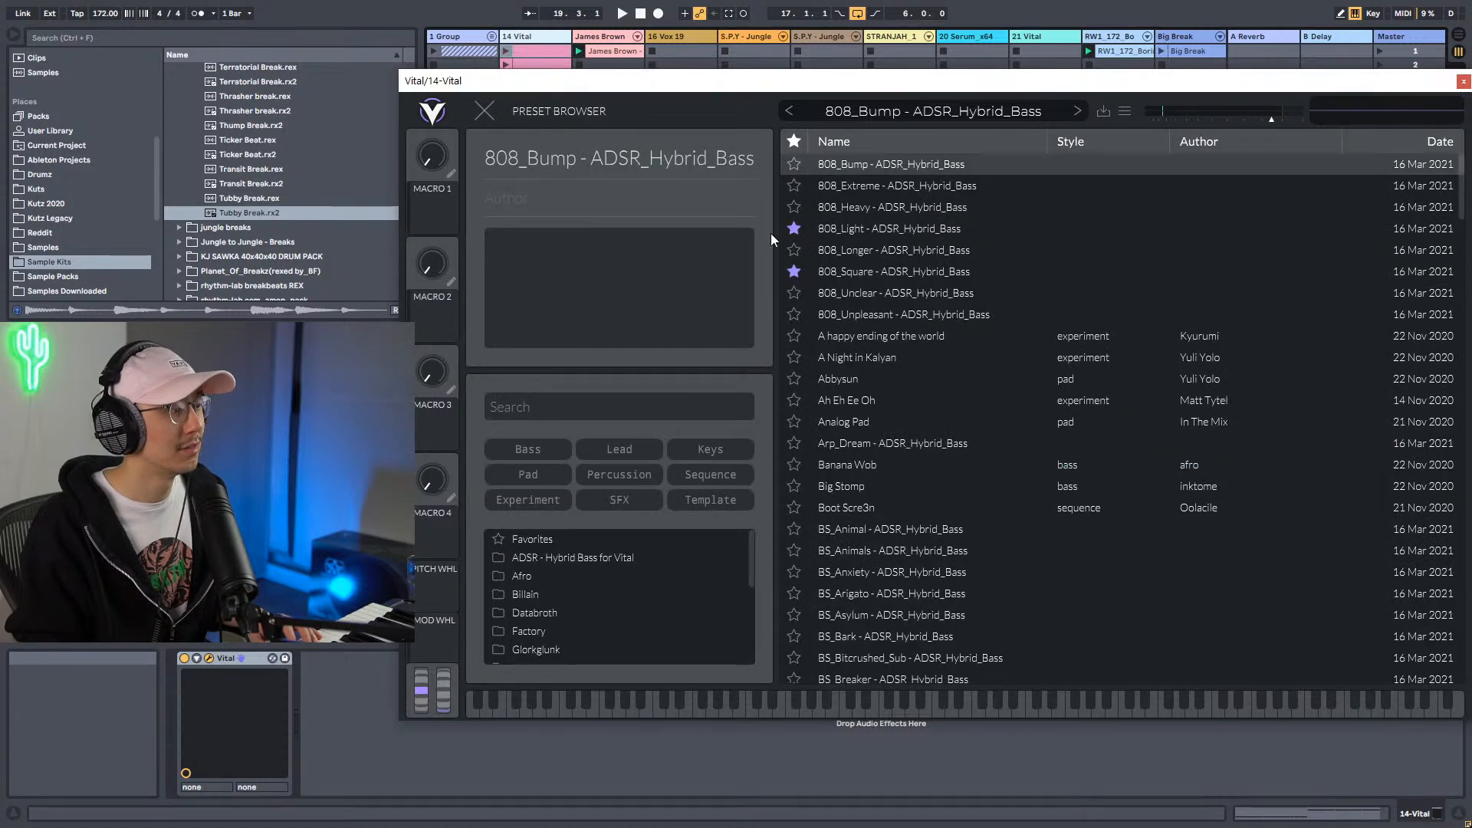
click(584, 558)
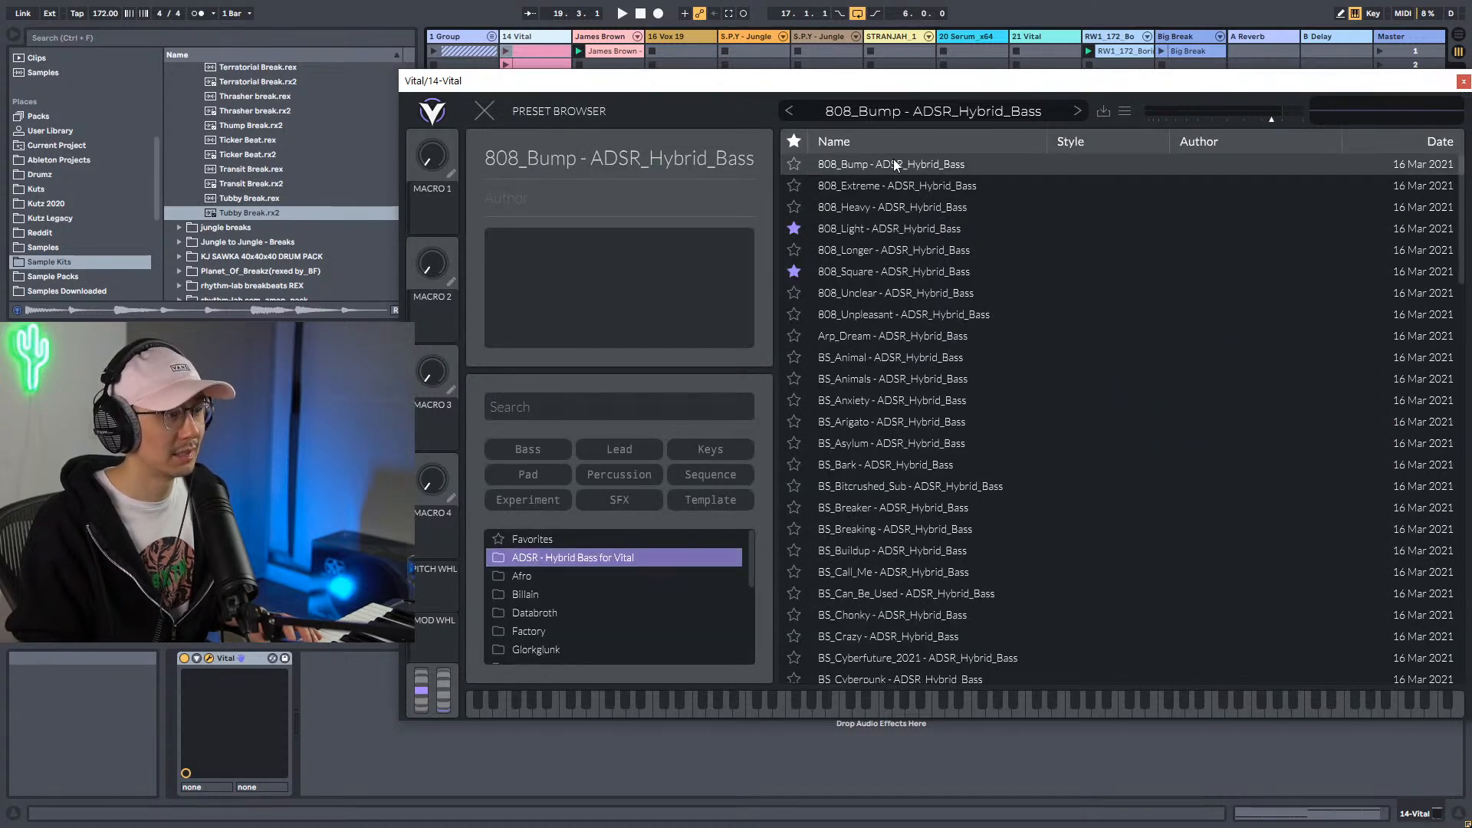
click(893, 162)
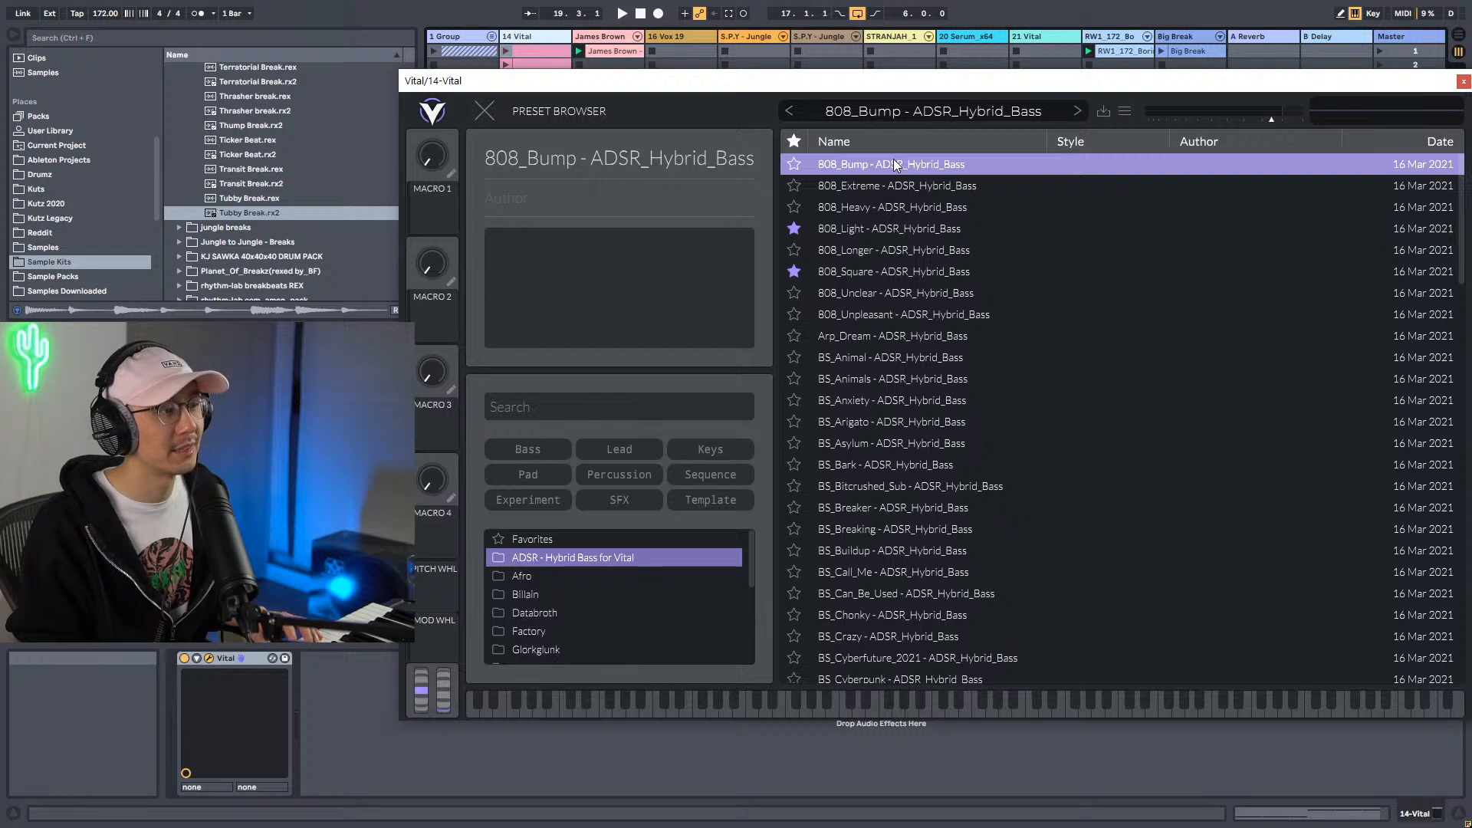
click(892, 191)
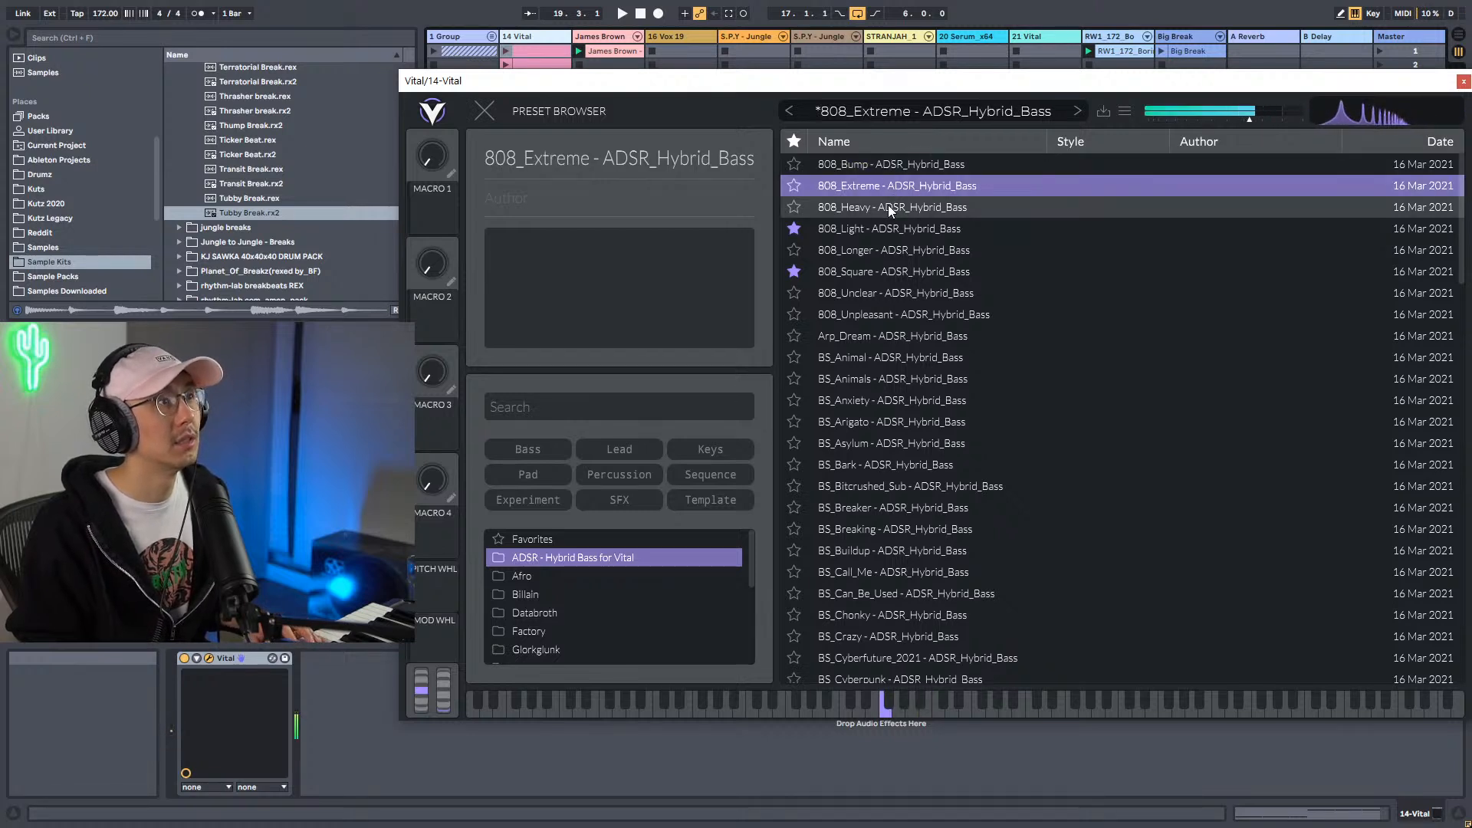
click(889, 208)
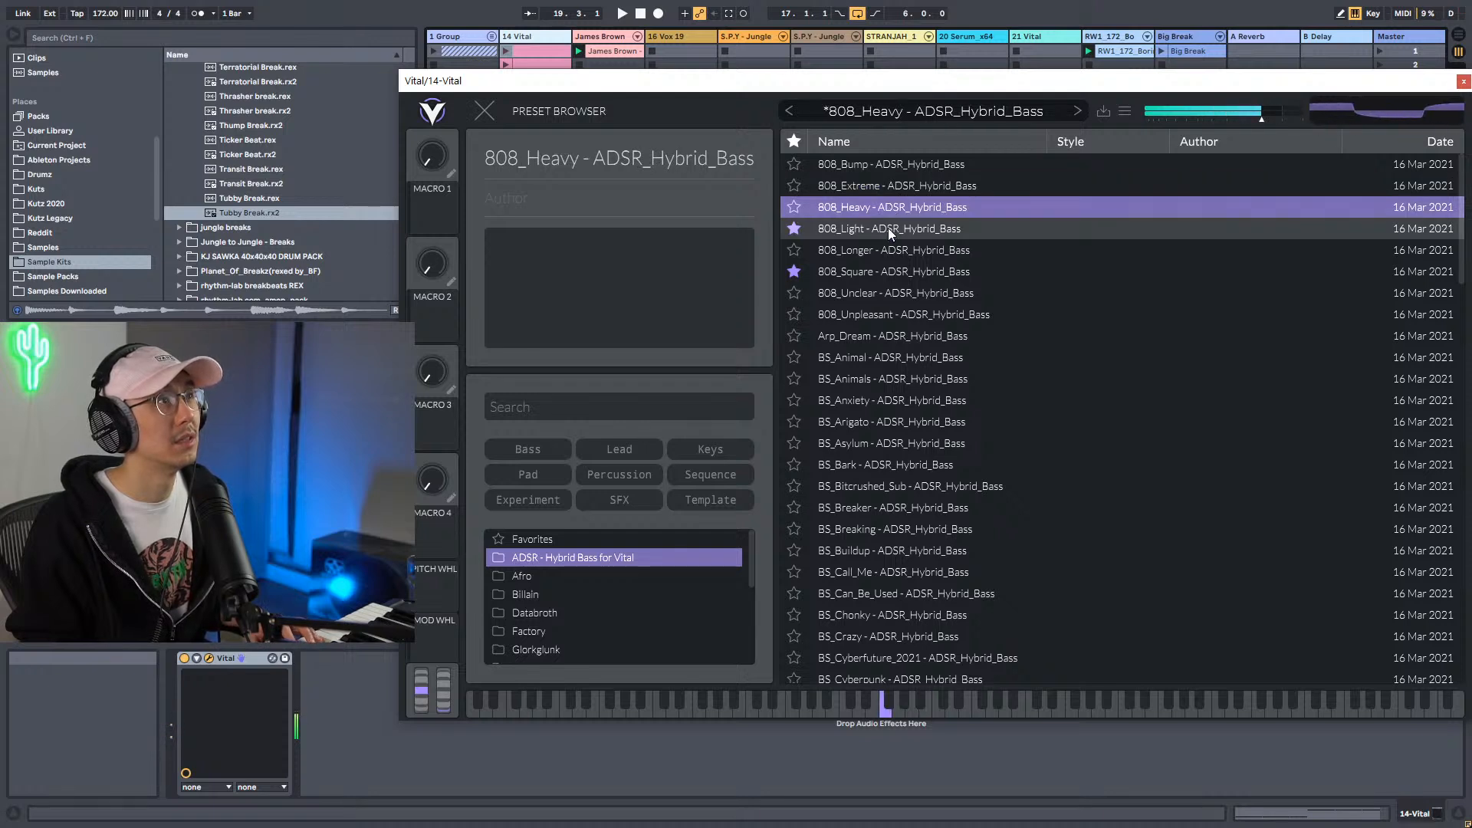
click(889, 230)
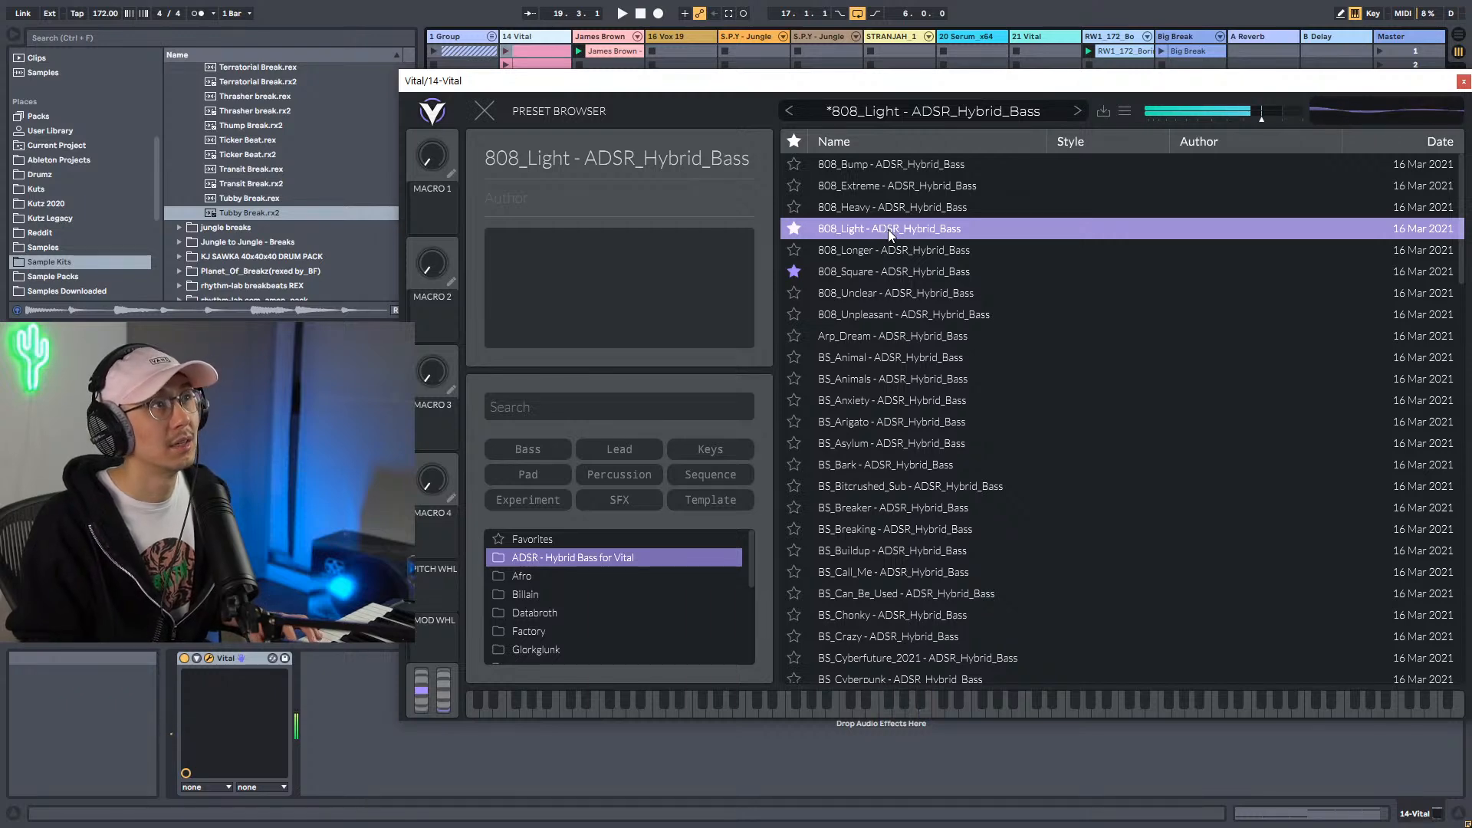
click(889, 243)
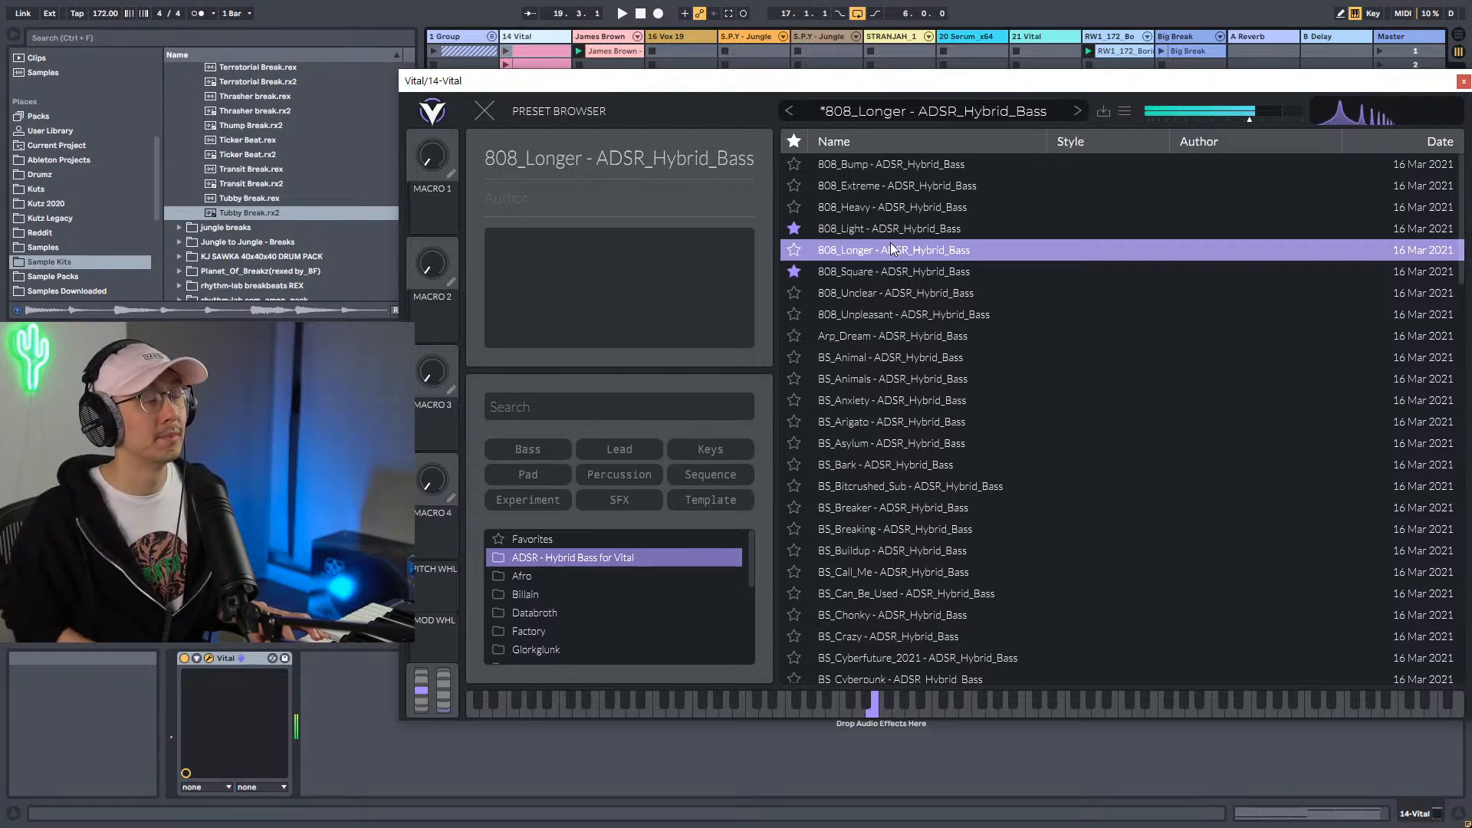
click(932, 277)
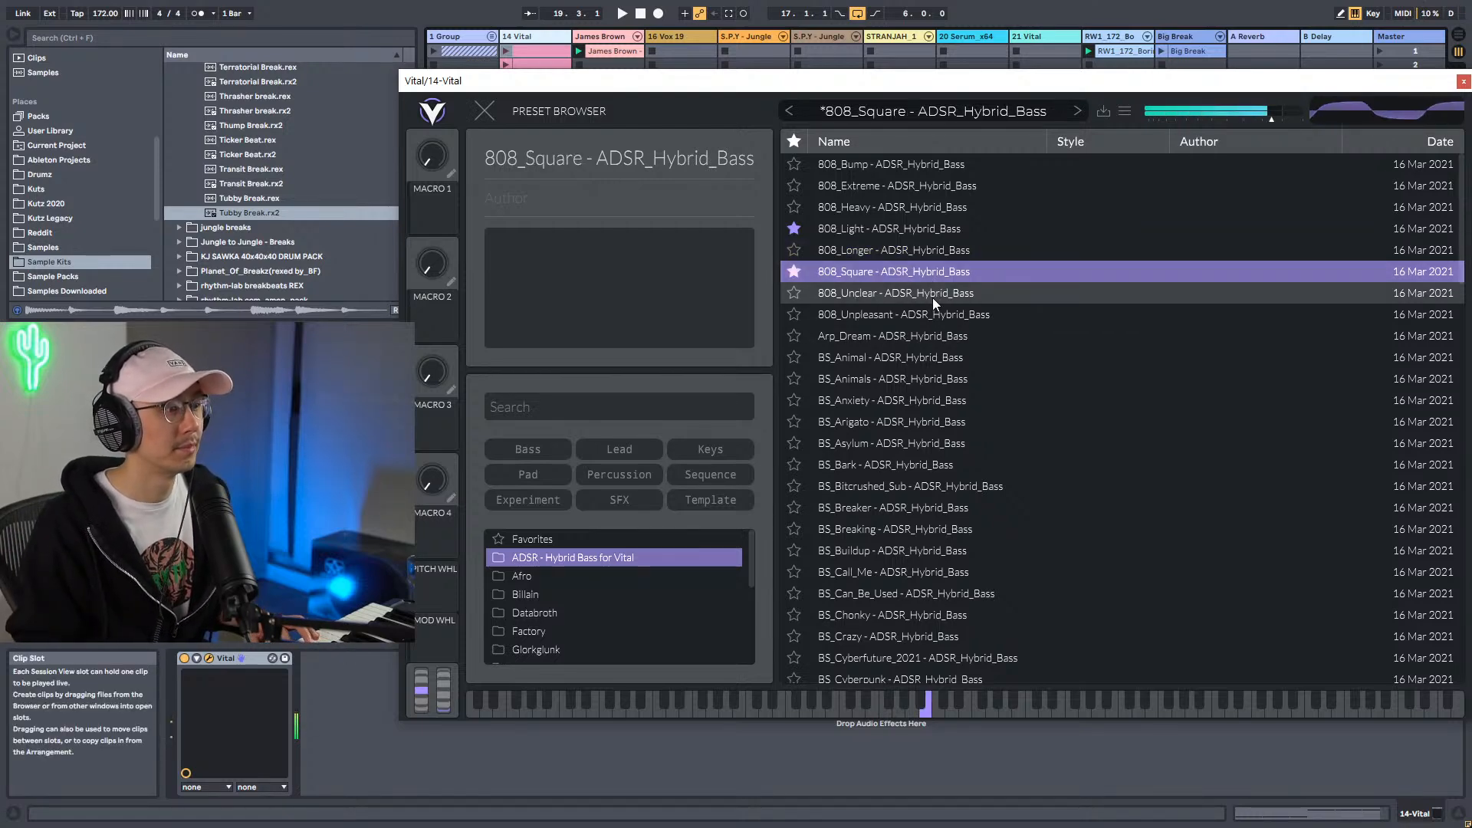
click(932, 296)
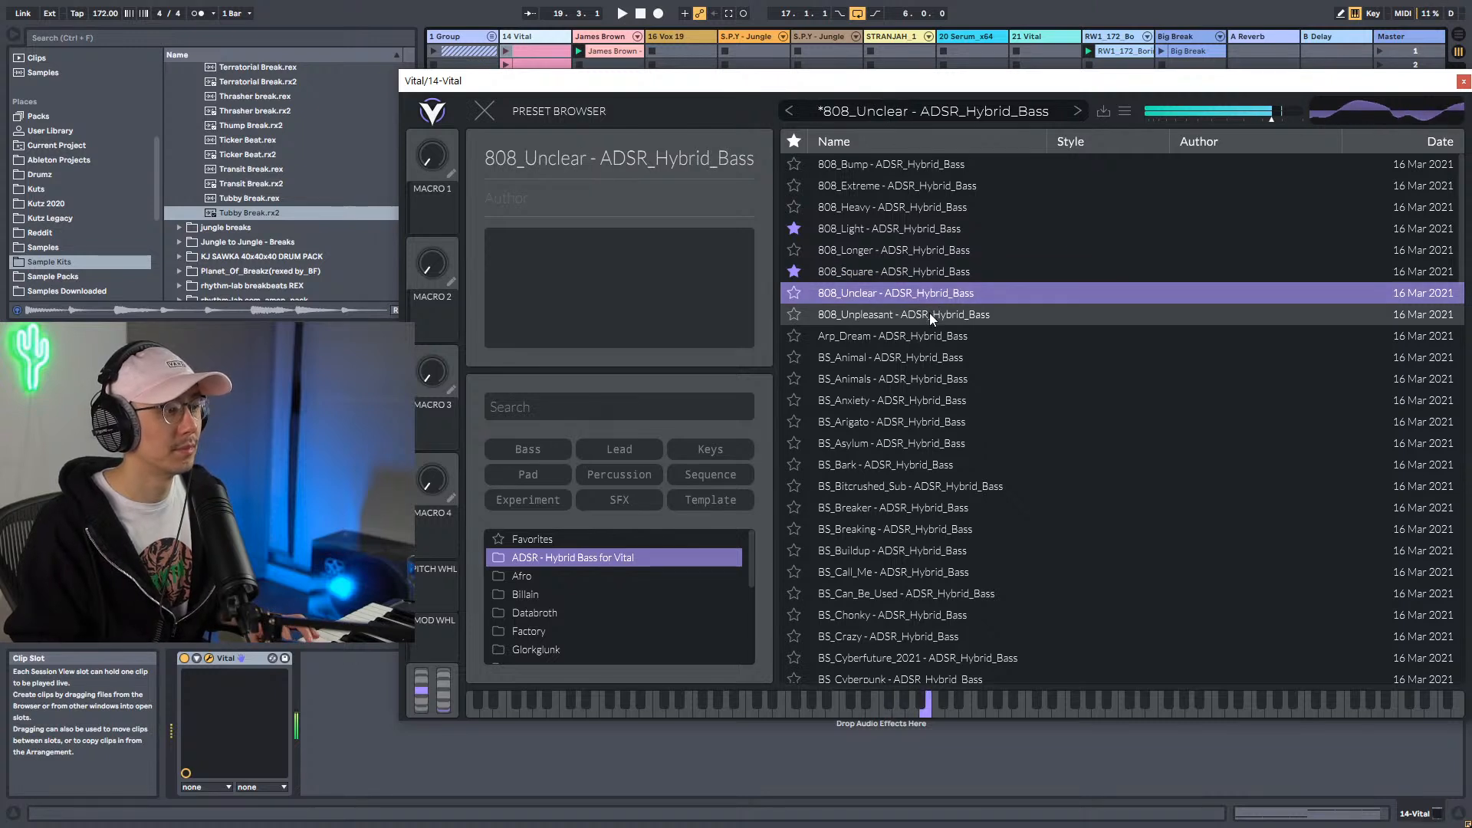
click(930, 315)
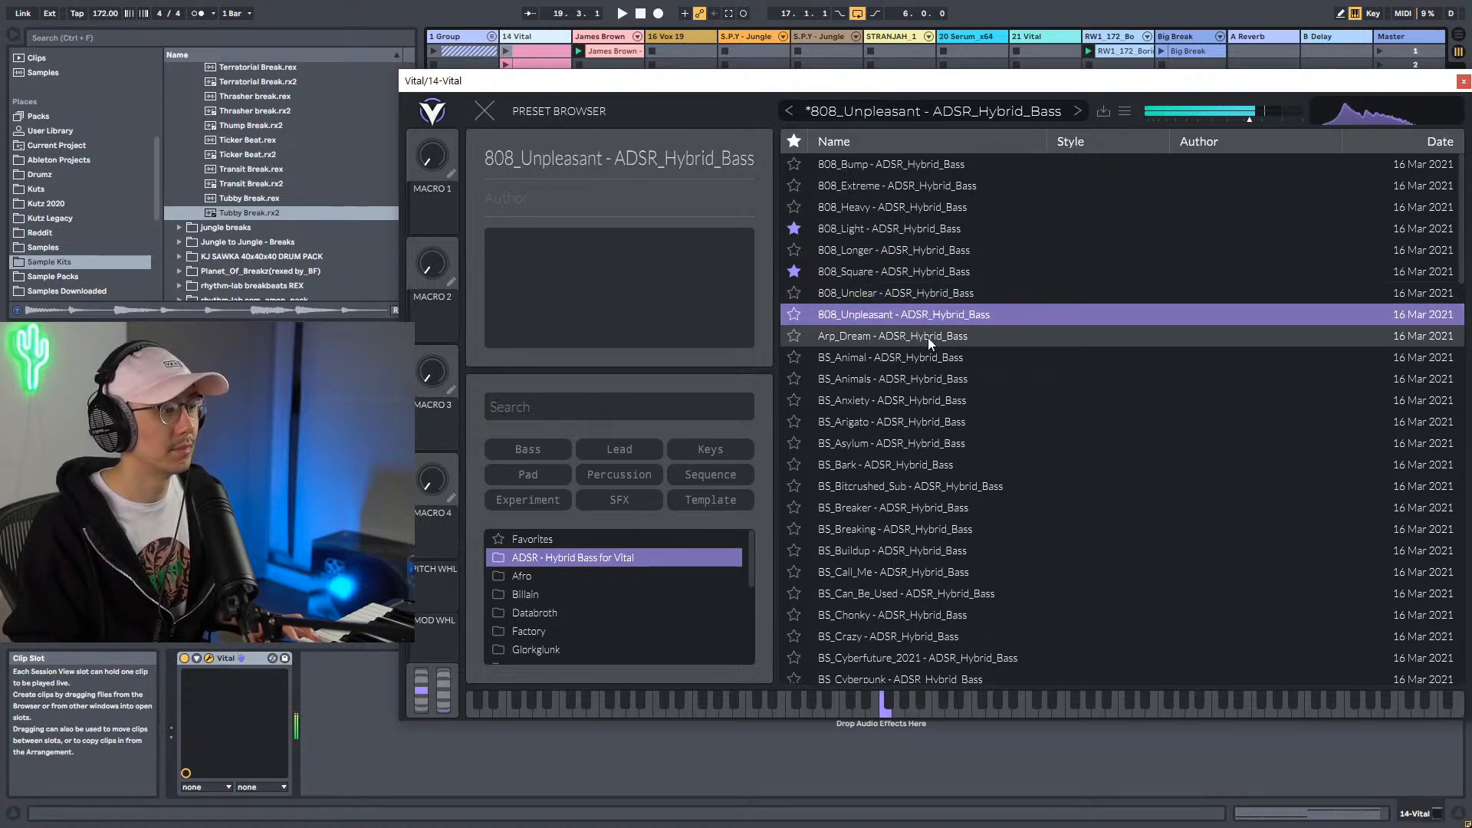
Load the BS_Anxiety preset and mark it as a favourite.
click(919, 399)
scroll(922, 396, down, 5)
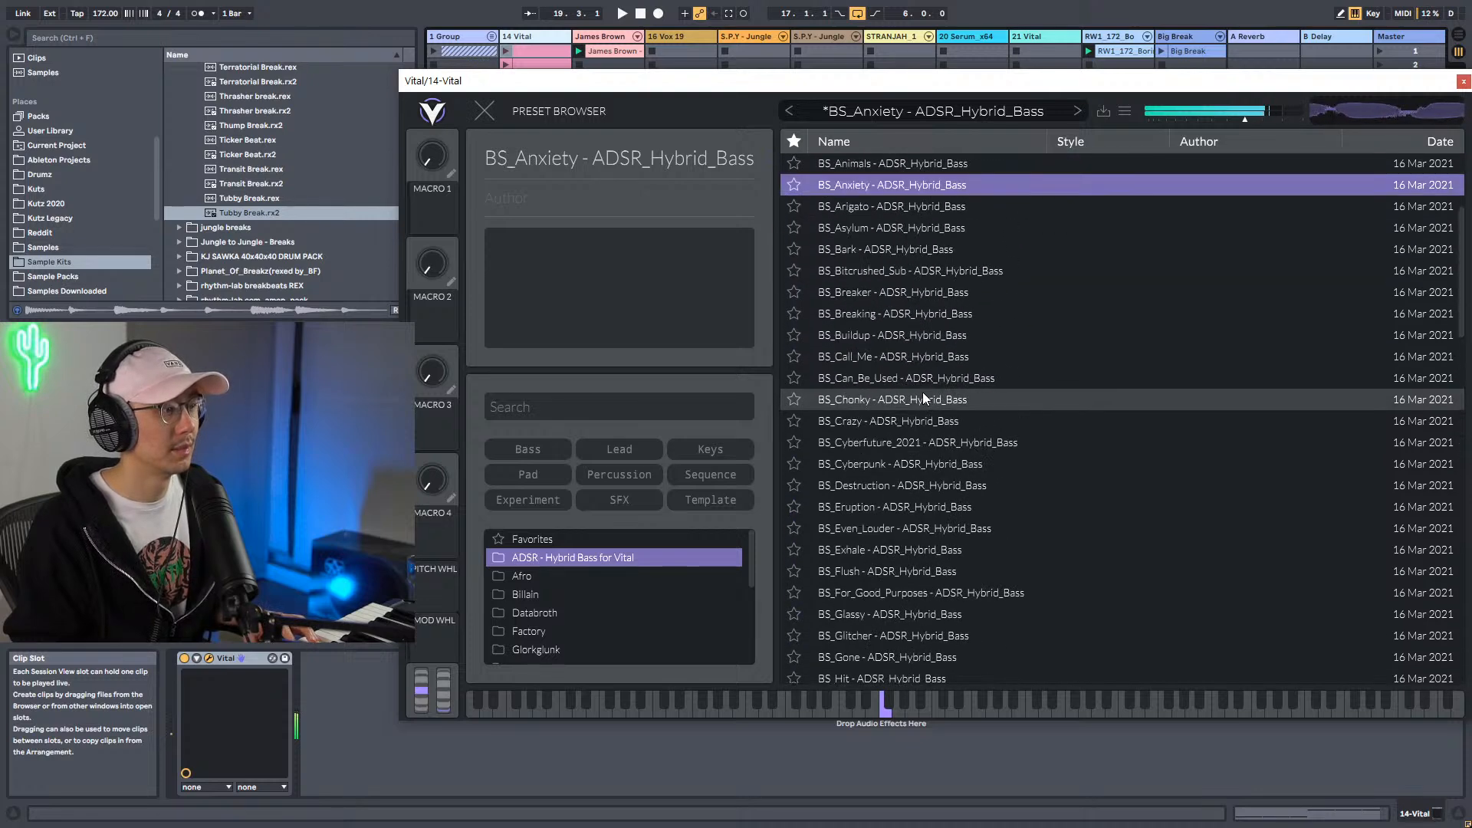
click(793, 185)
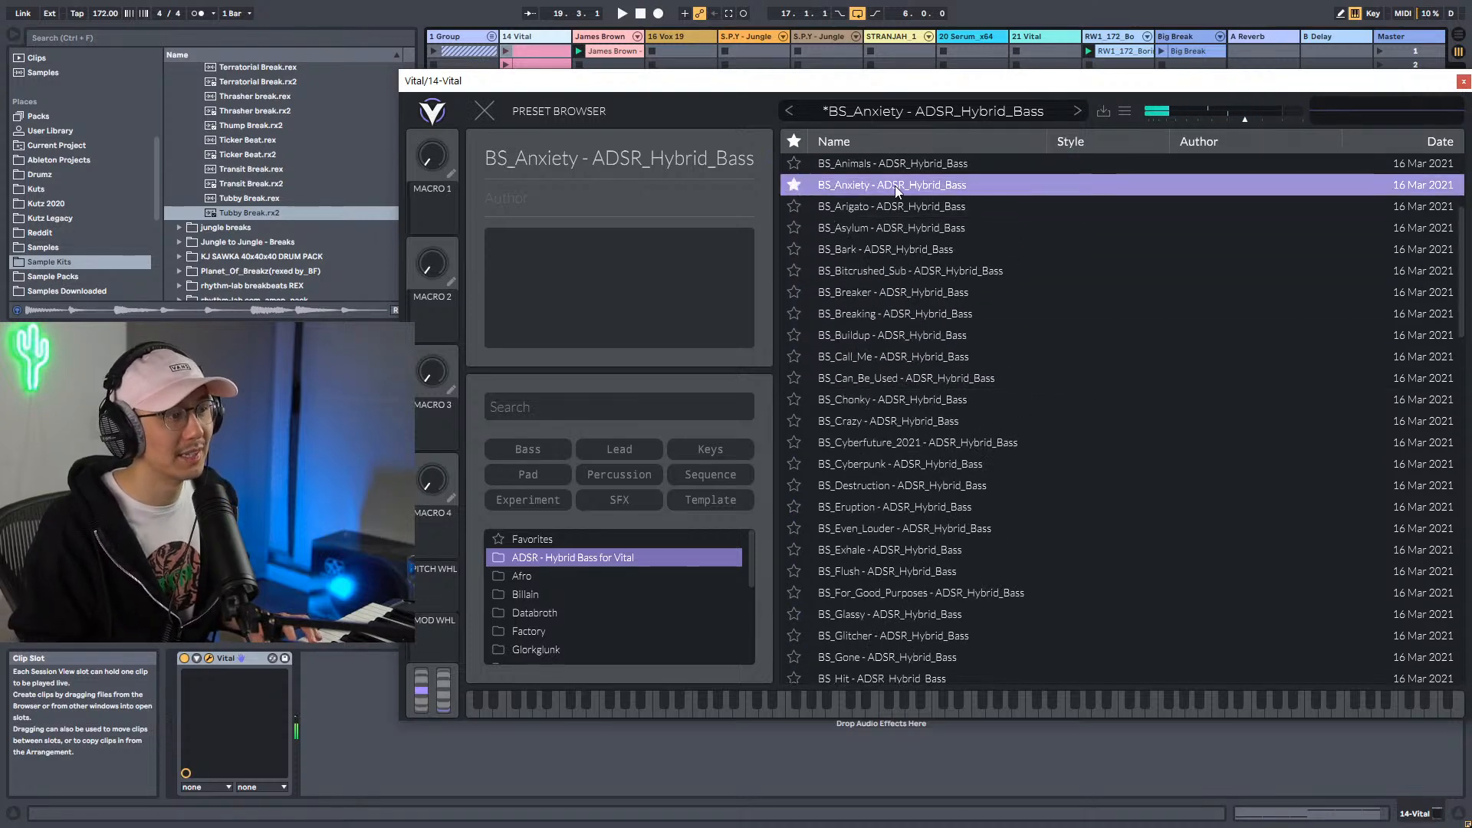
Load the favourited BS_Literally_Scream preset from the ADSR - Hybrid Bass for Vital list.
scroll(921, 246, down, 5)
scroll(921, 246, down, 5)
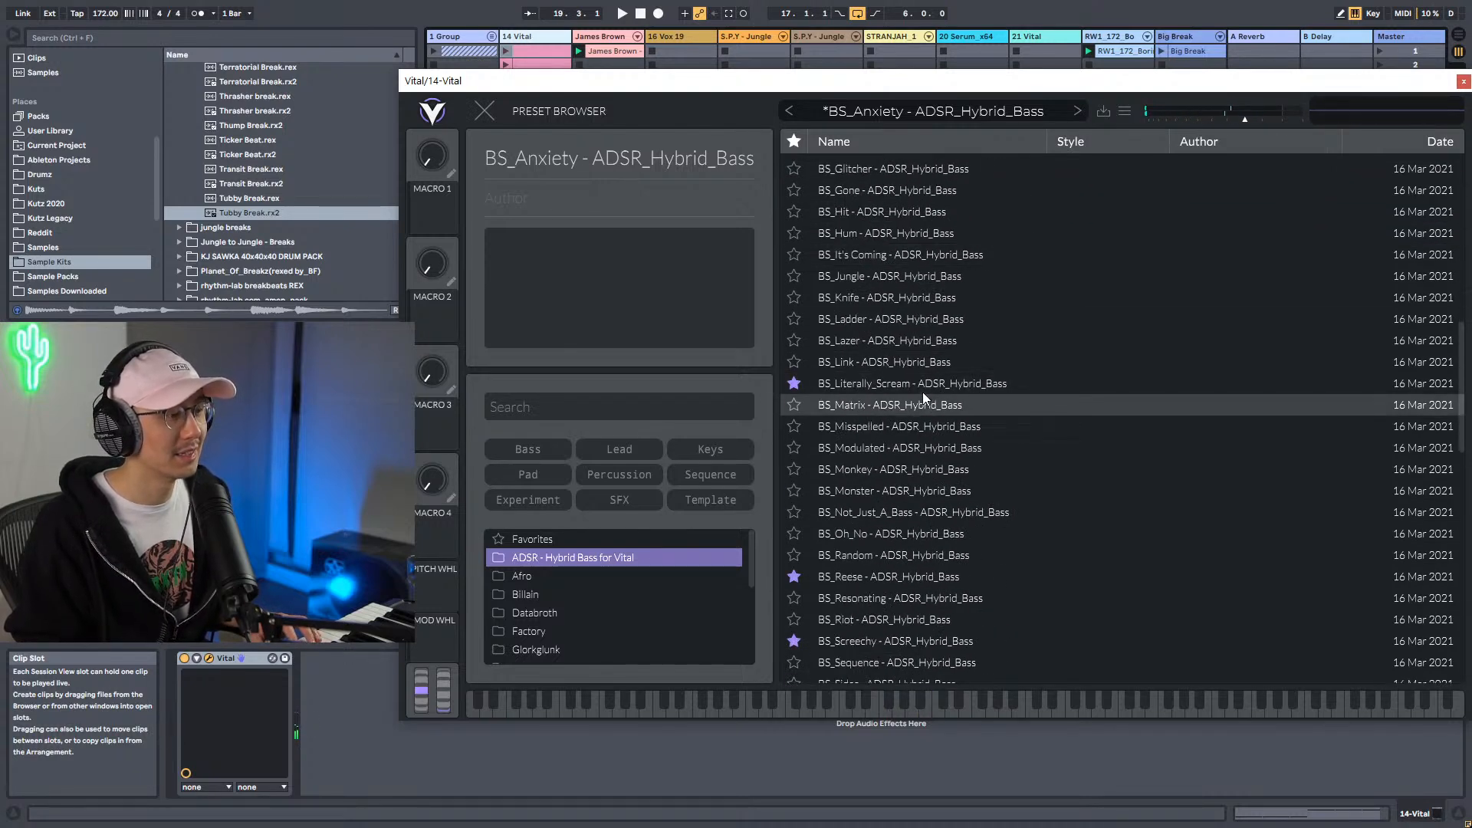
click(922, 387)
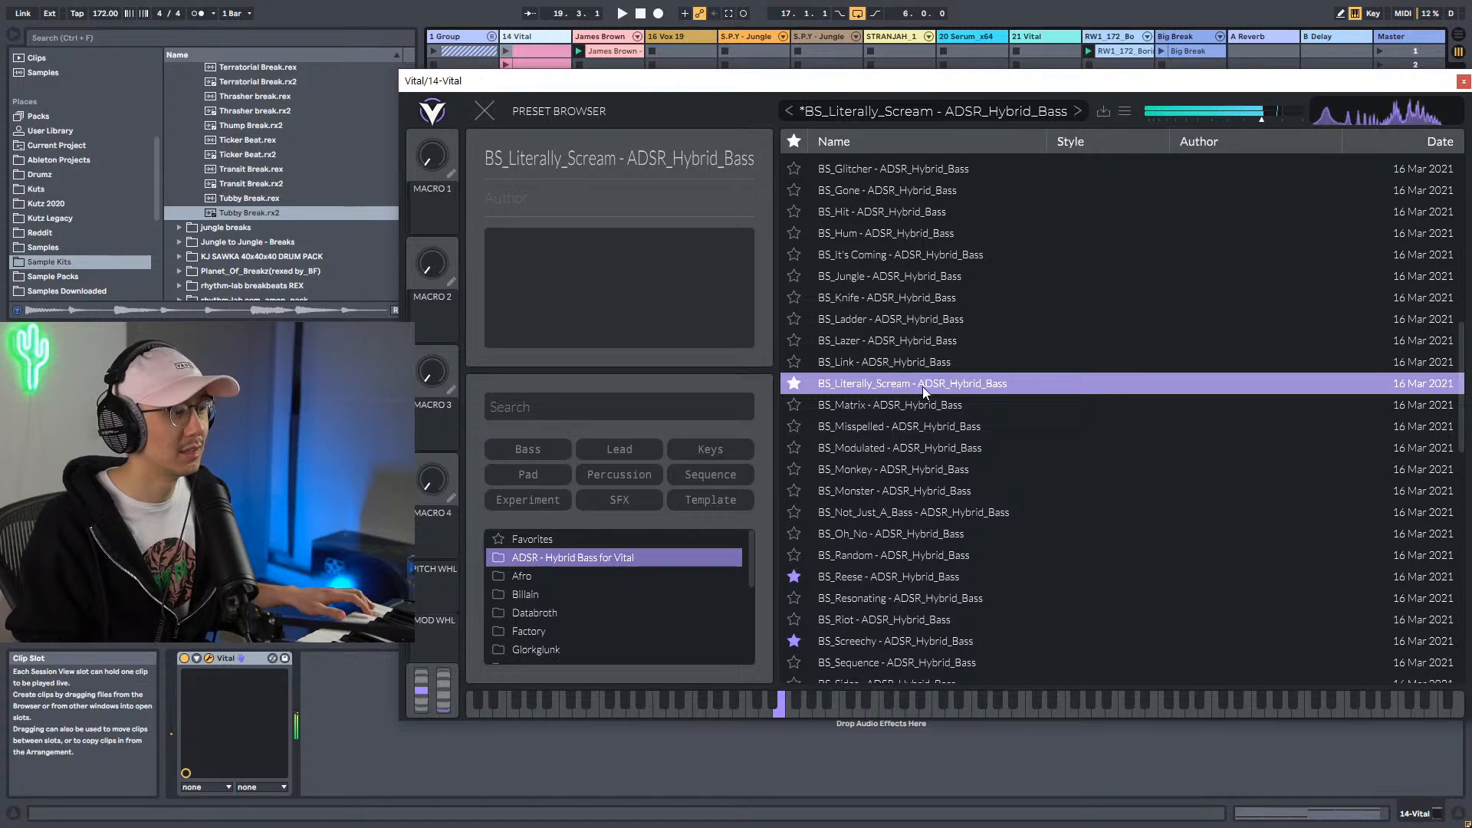
Audition the favourited BS_Reese, BS_Screechy and FX_Lazers presets in the ADSR - Hybrid Bass for Vital list.
click(884, 571)
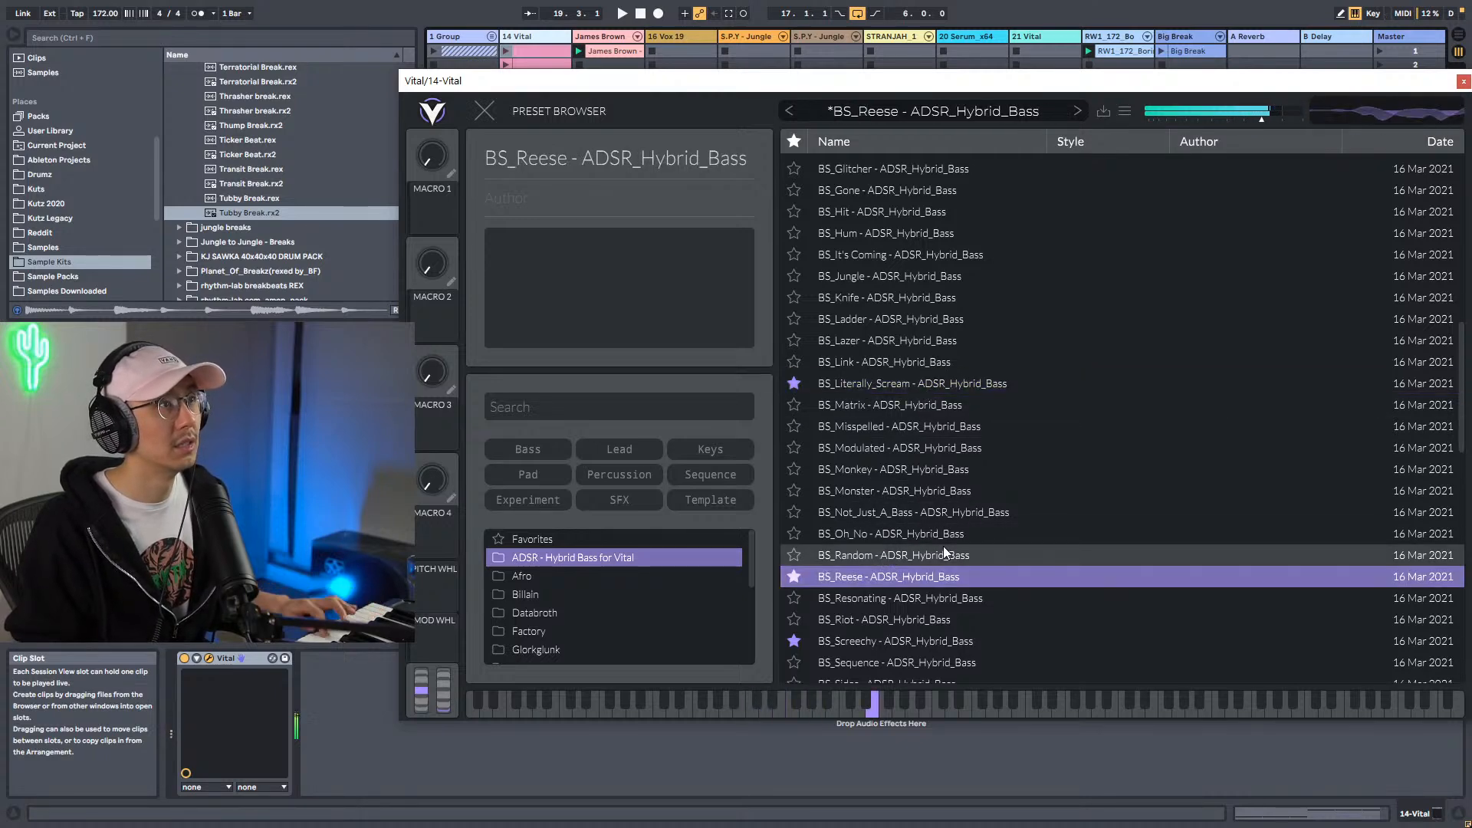
scroll(867, 455, down, 4)
click(871, 461)
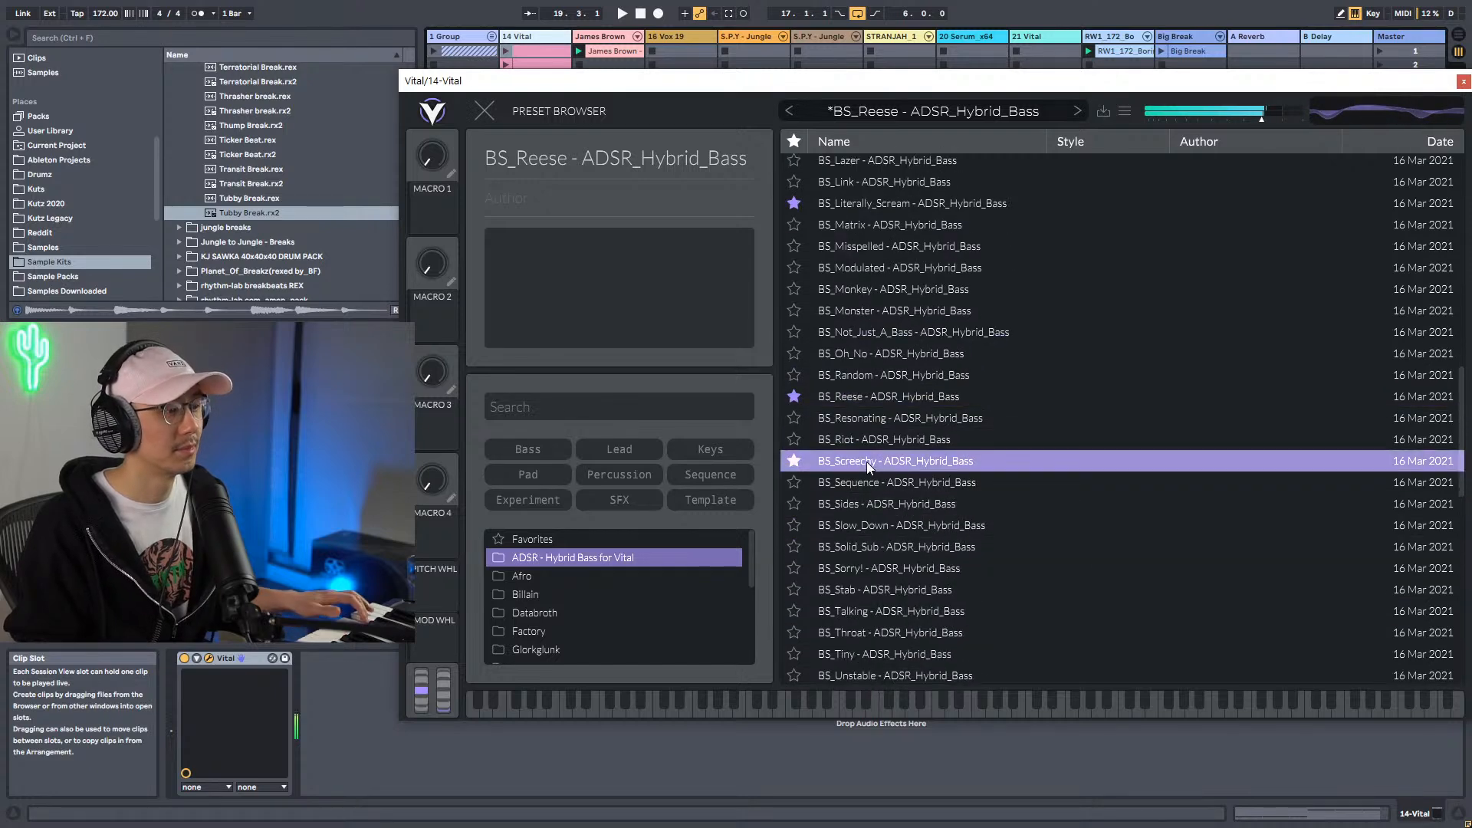
scroll(866, 461, down, 15)
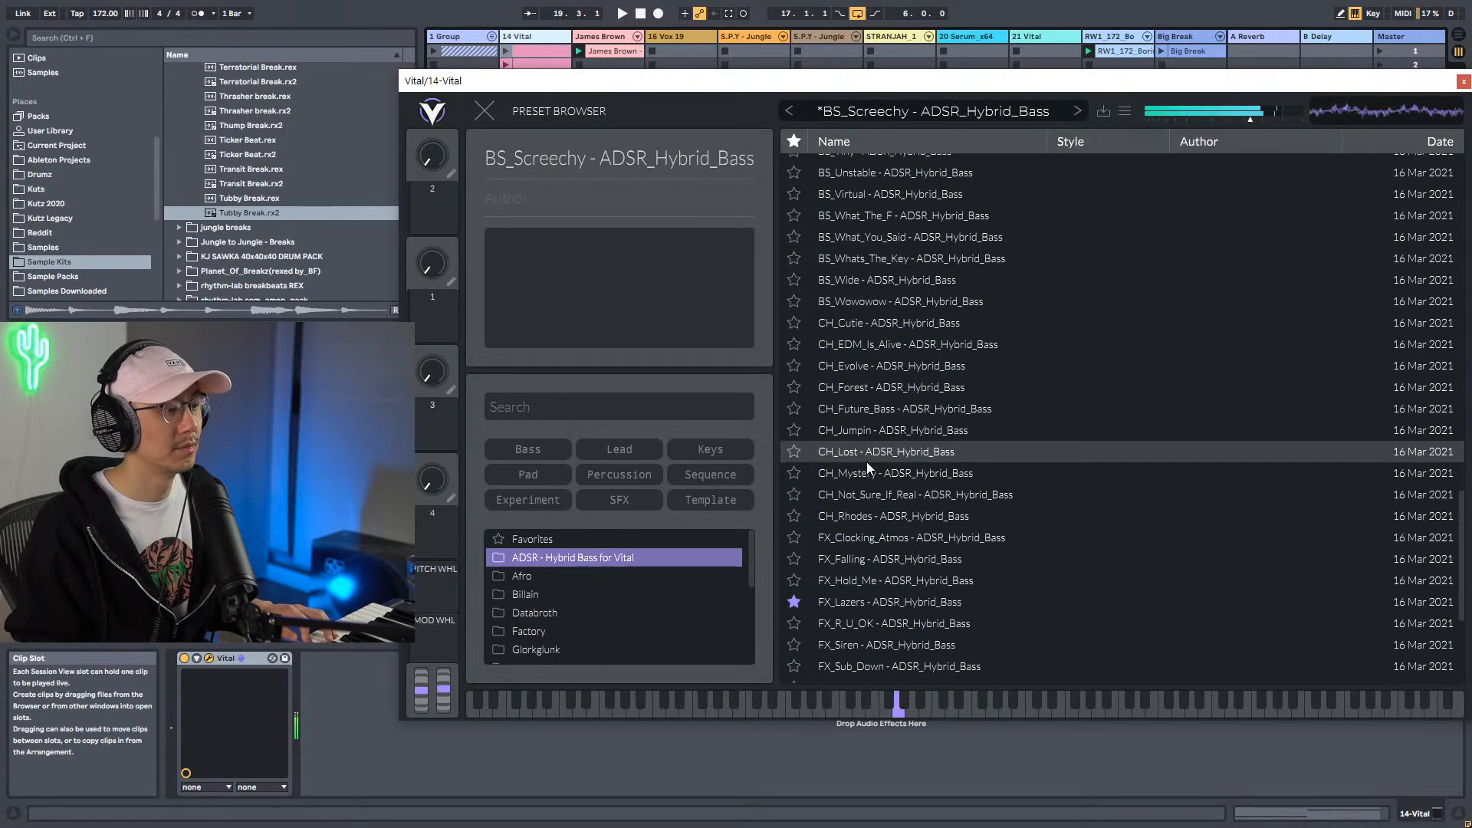
click(877, 356)
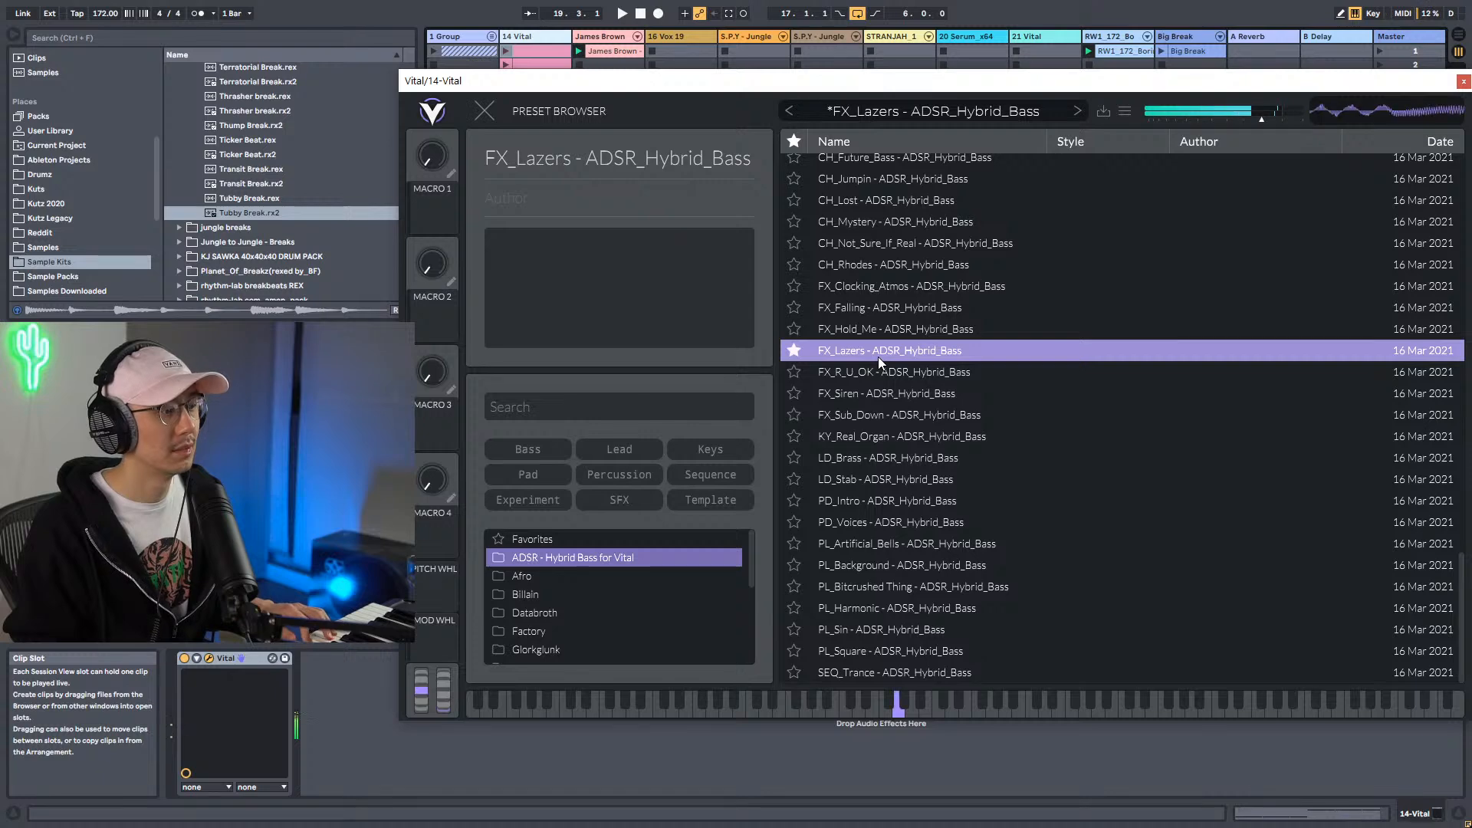
Load the favourited 808_Light preset from the start of the ADSR - Hybrid Bass for Vital list.
scroll(894, 502, up, 20)
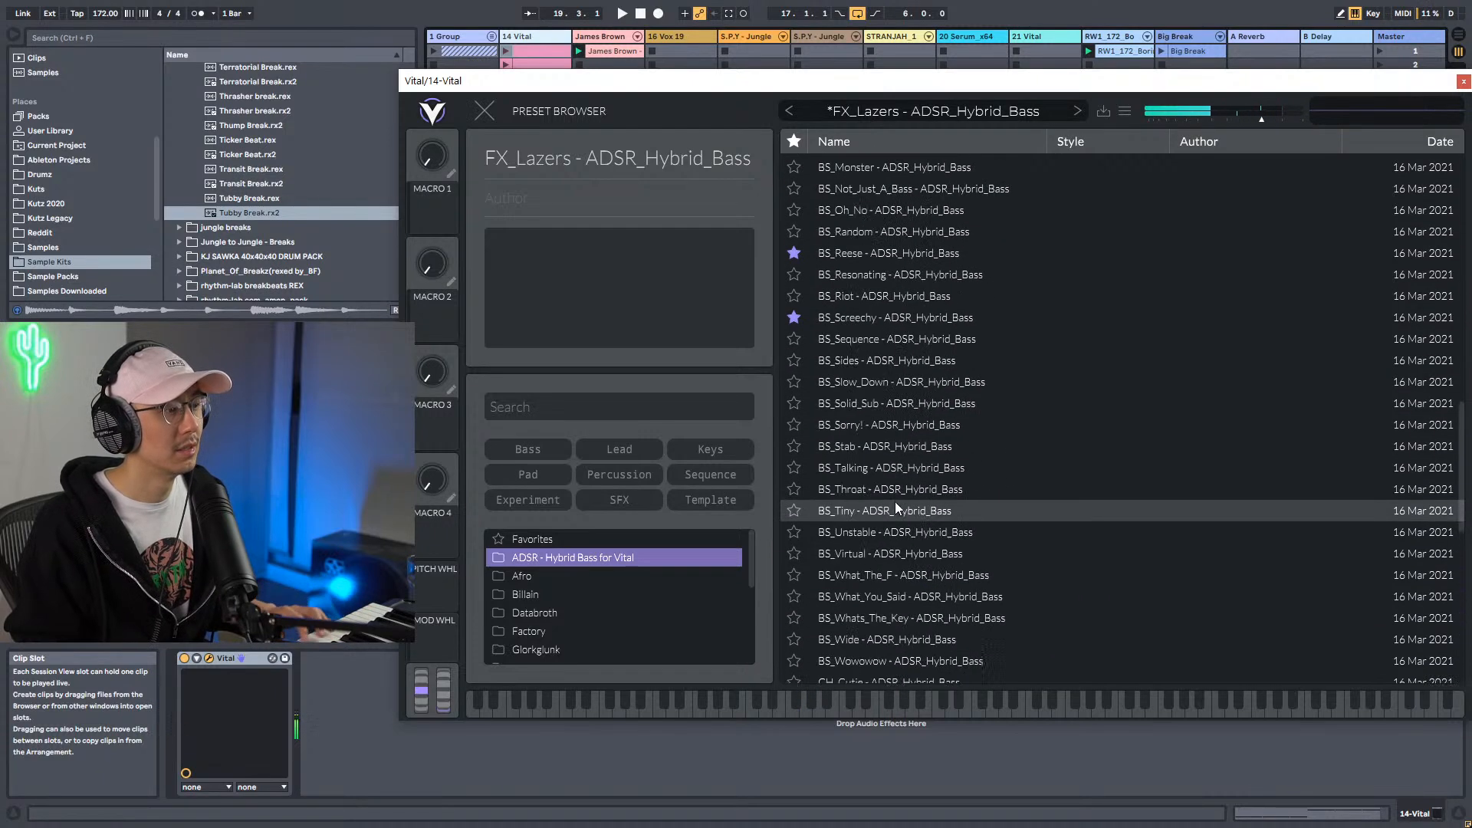
scroll(896, 507, up, 10)
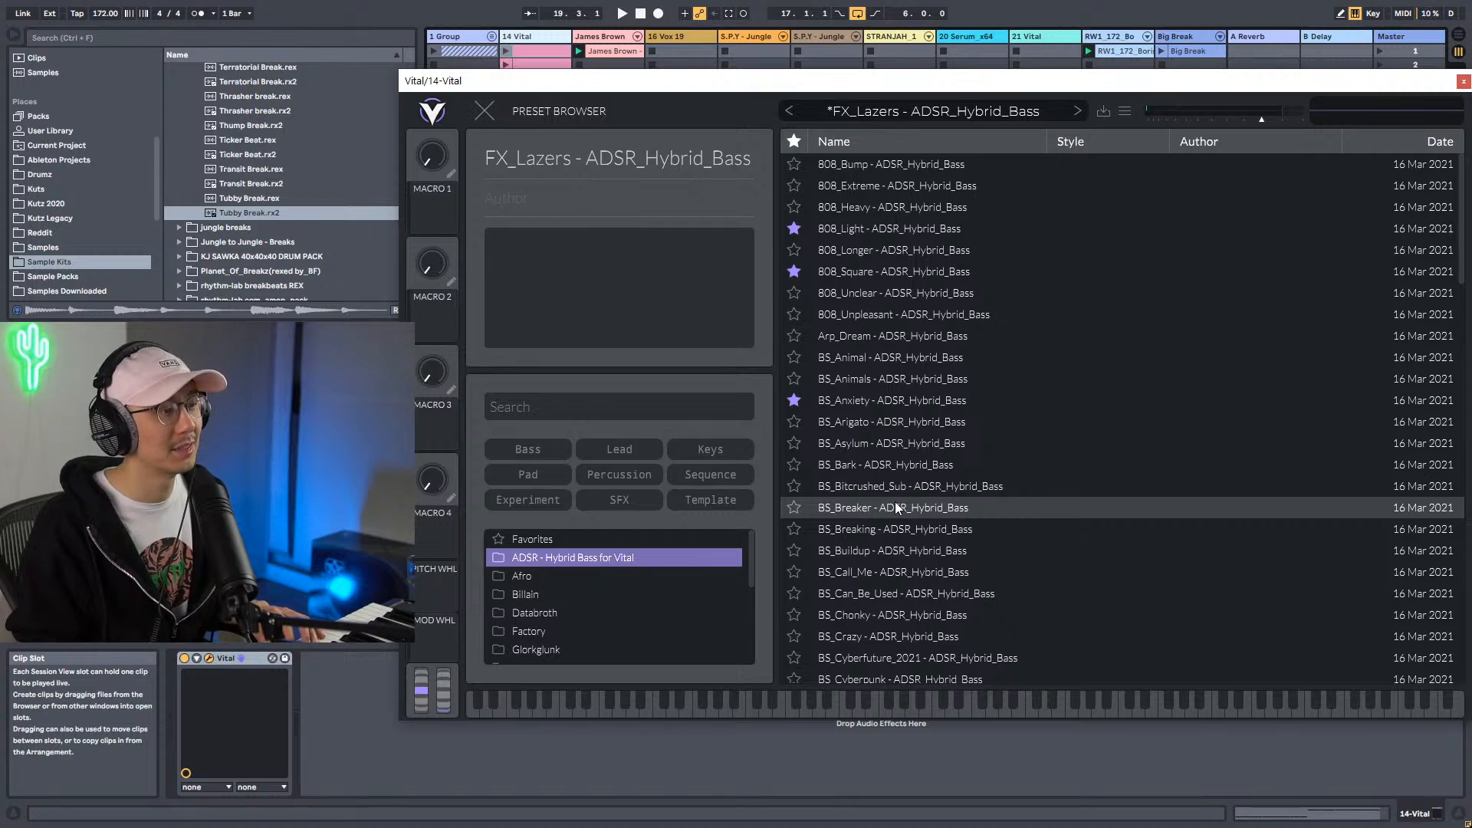
click(863, 224)
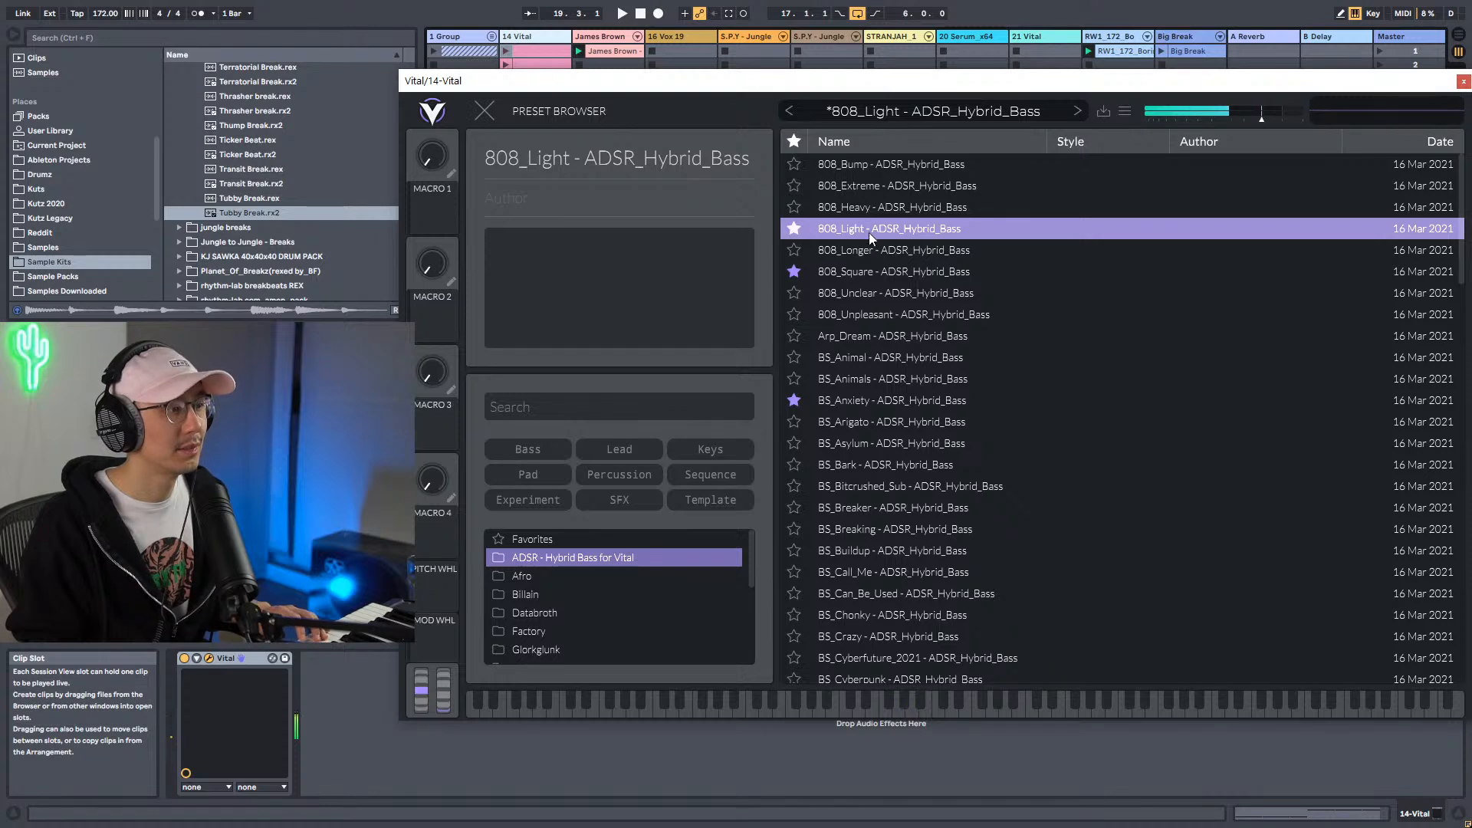
Examine how 808_Light is built by checking its oscillator, LFOs 1 to 3, envelope 2 and modulation matrix.
click(484, 112)
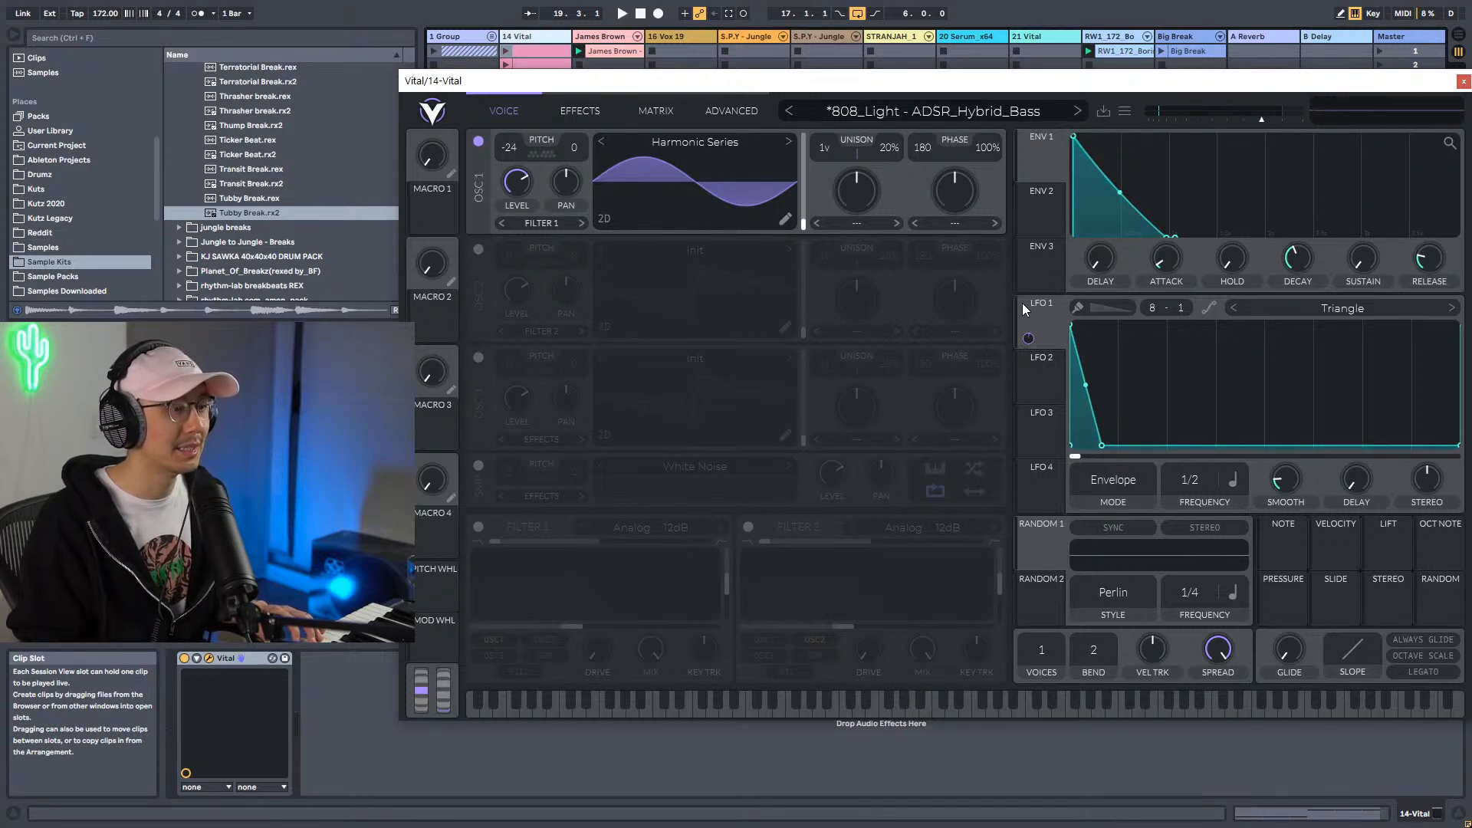
click(1041, 361)
click(1042, 429)
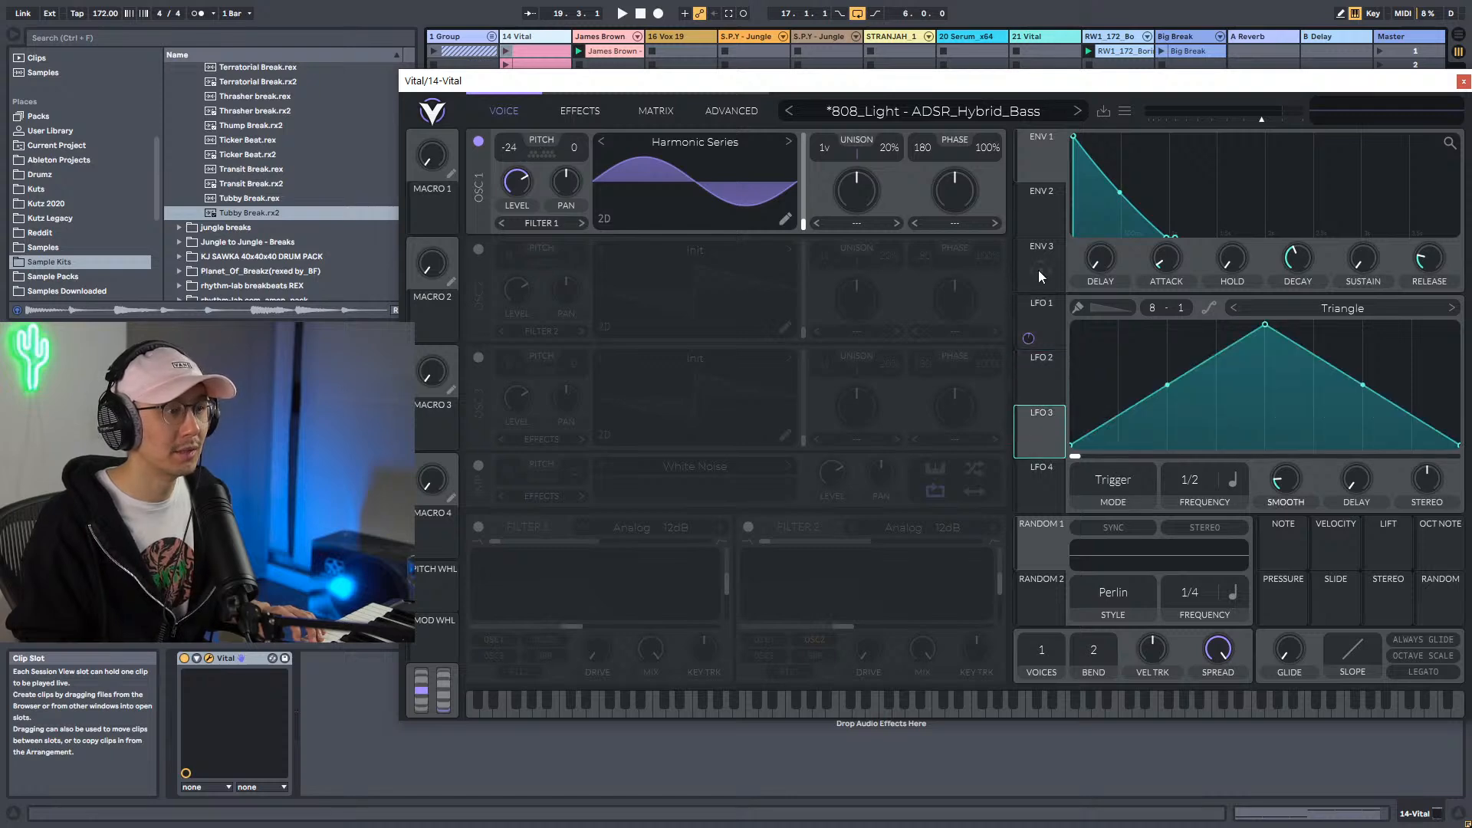
click(1033, 219)
click(1042, 321)
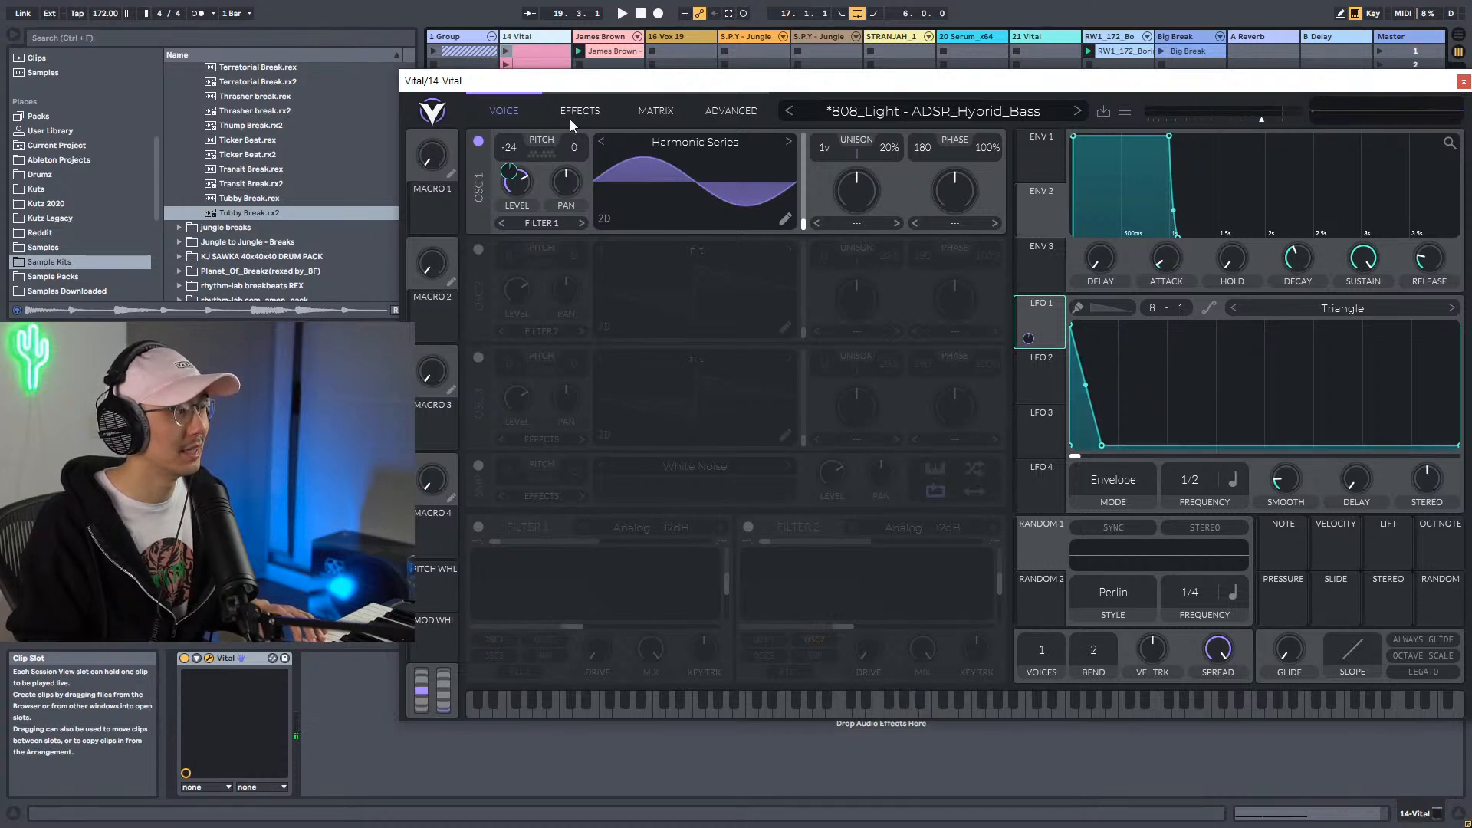
click(643, 112)
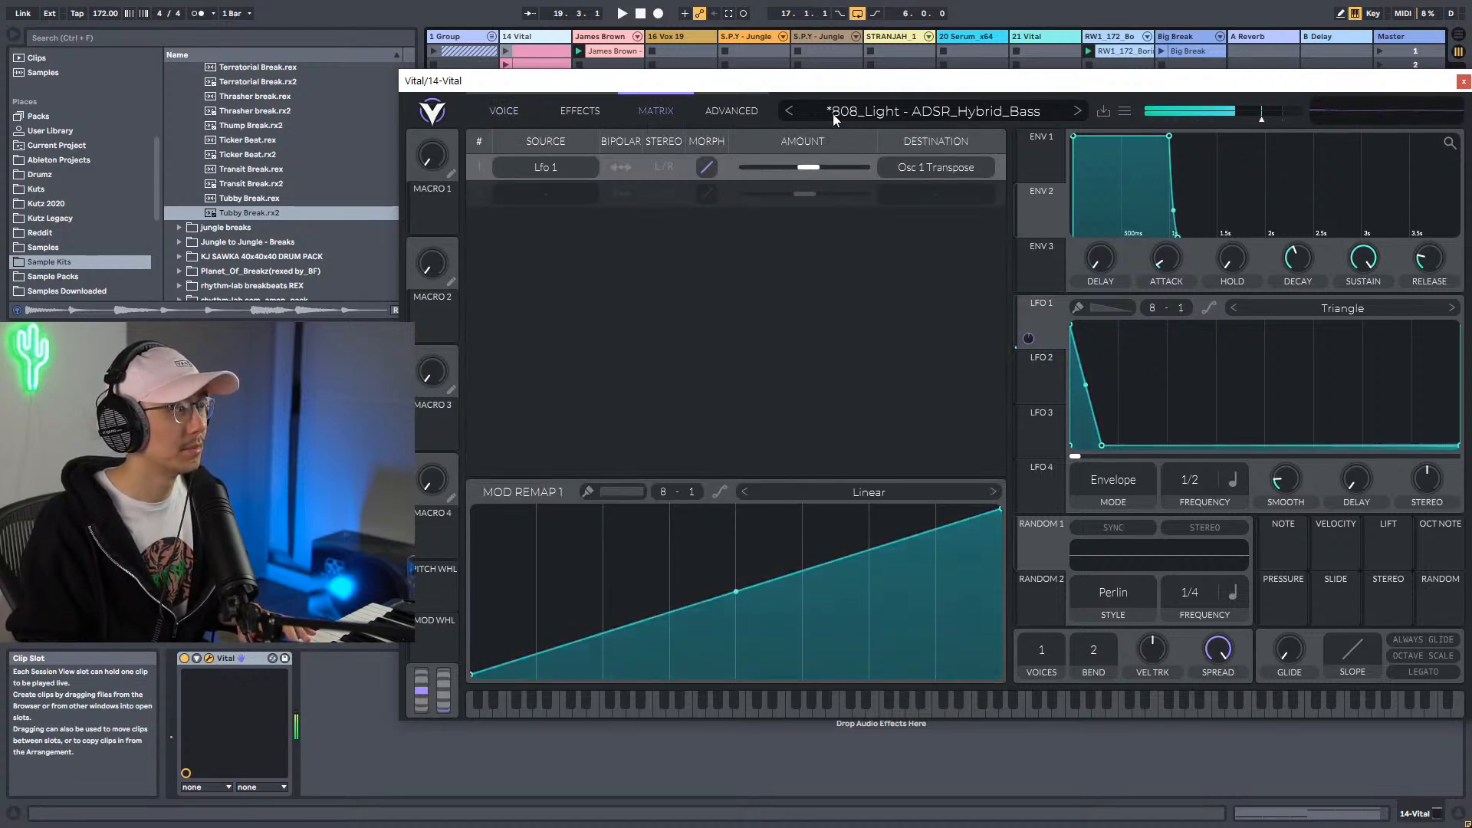
Shift the Vital window slightly, audition 808_Heavy and 808_Longer, and load the 808_Square preset, closing the preset browser.
mouse_move(819, 90)
mouse_down()
mouse_move(878, 670)
mouse_move(827, 77)
mouse_up()
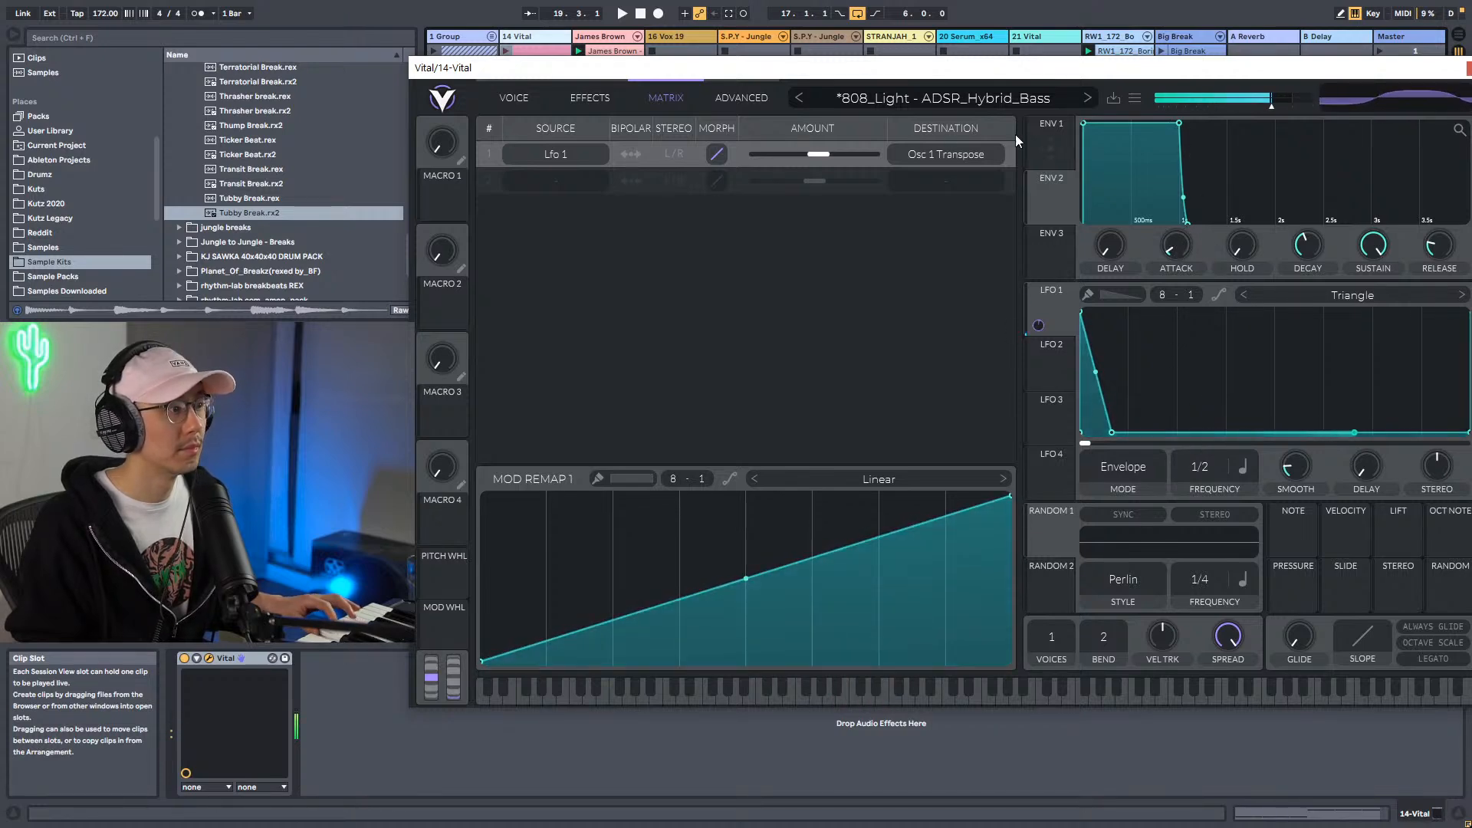
click(1015, 97)
click(944, 194)
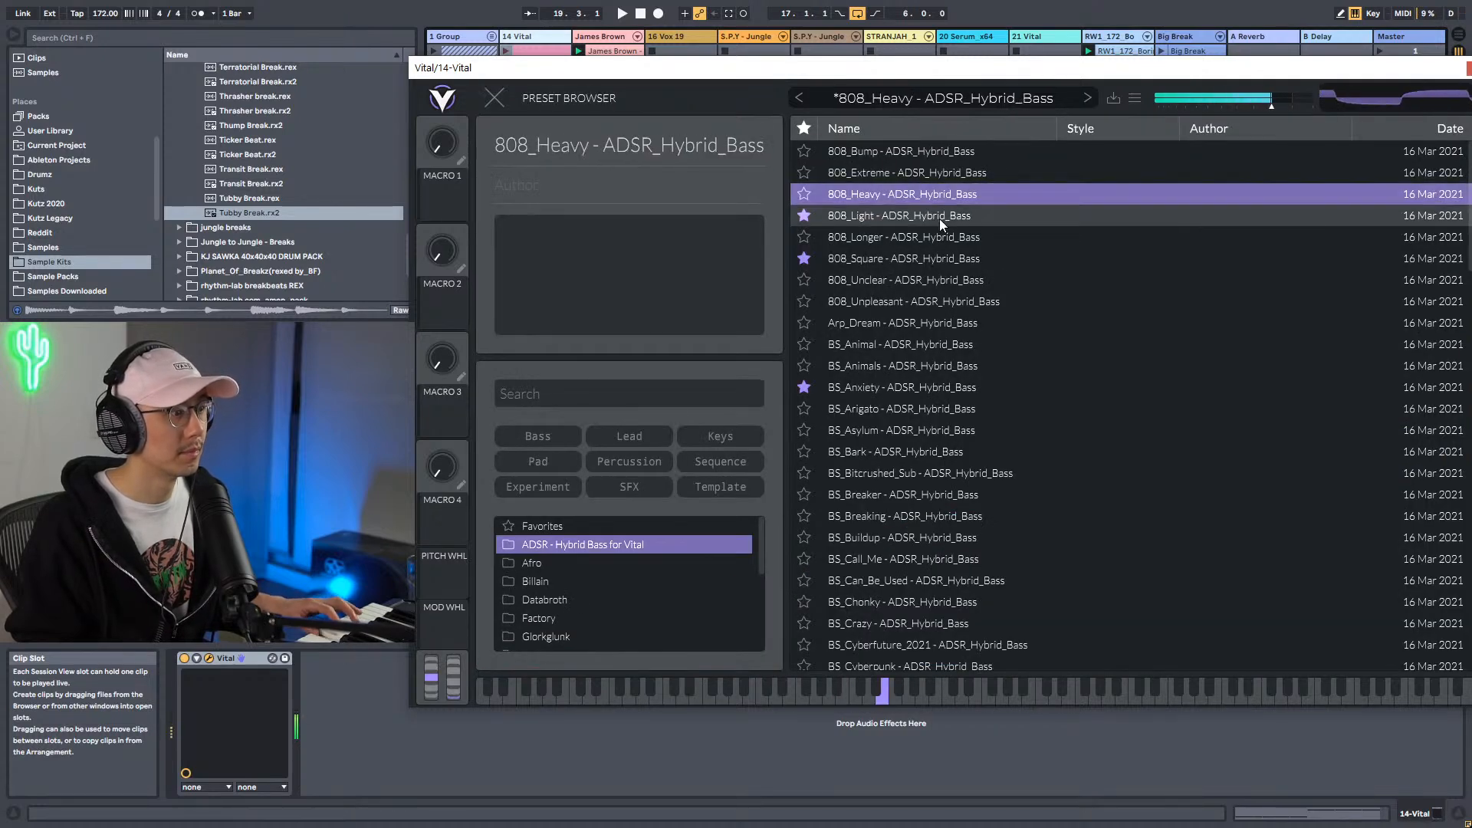
click(926, 239)
click(920, 257)
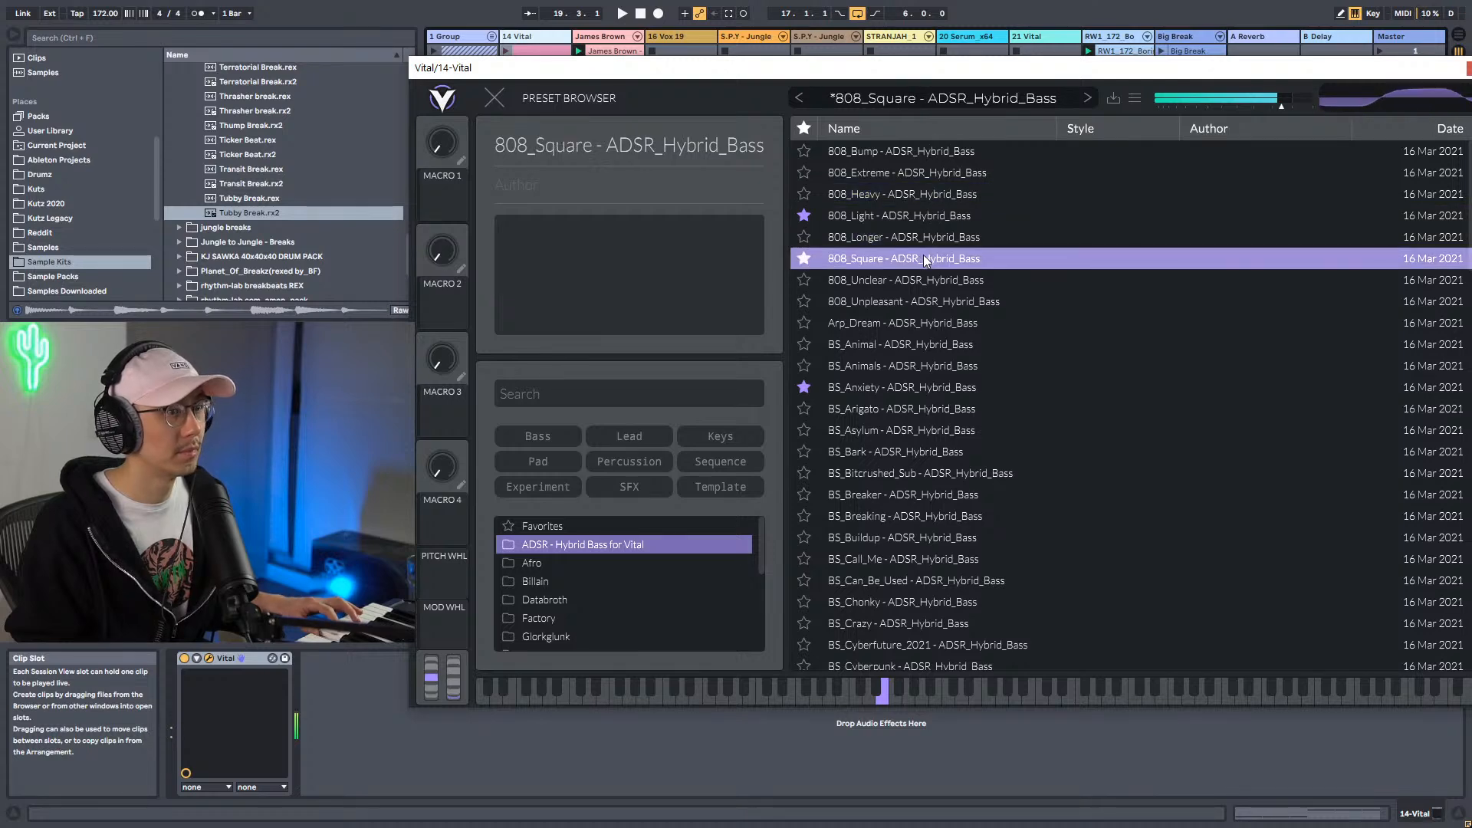
click(491, 95)
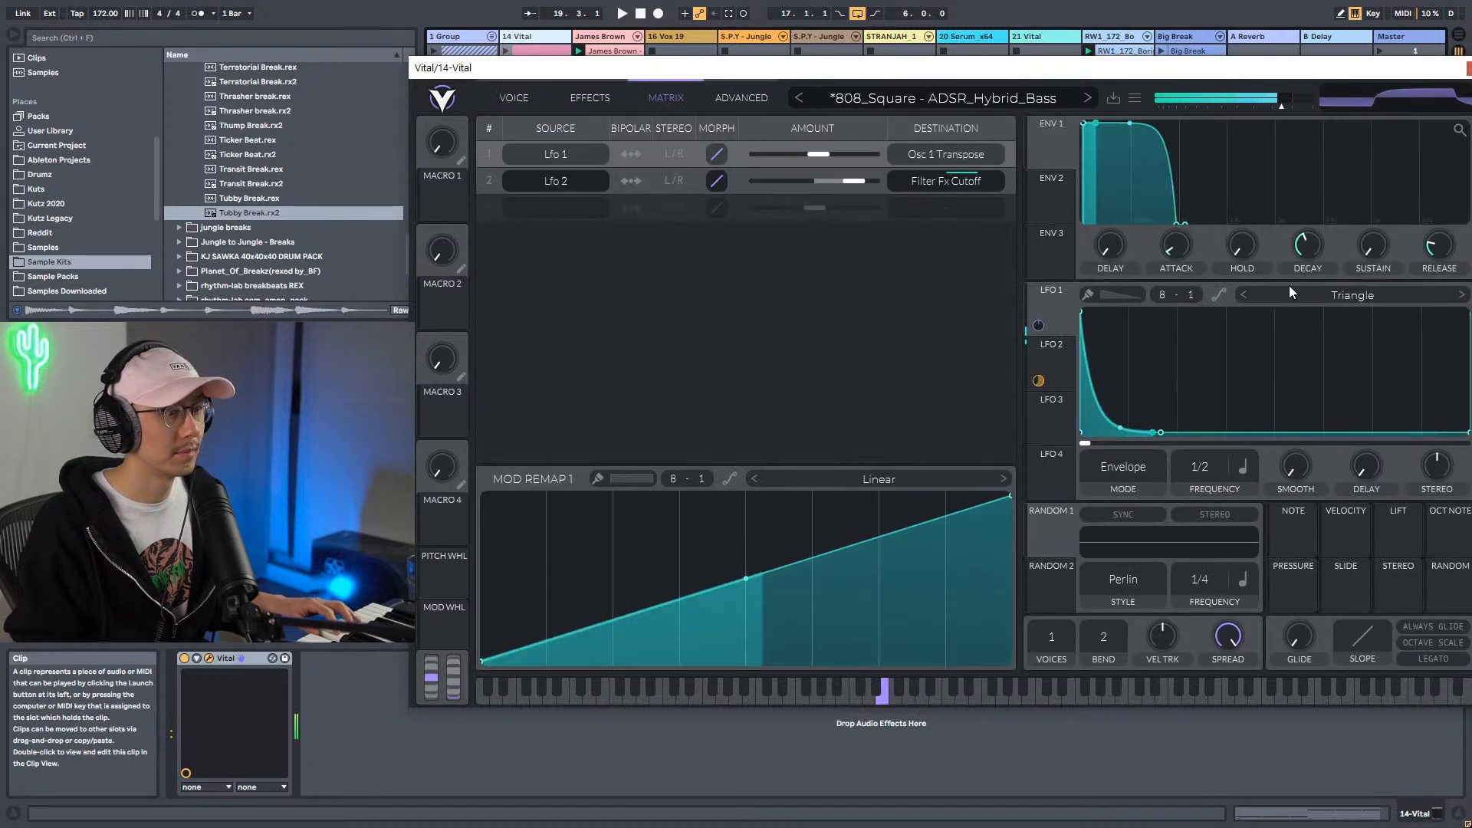
Set the frequency of LFO 2 to 2/1.
click(1062, 353)
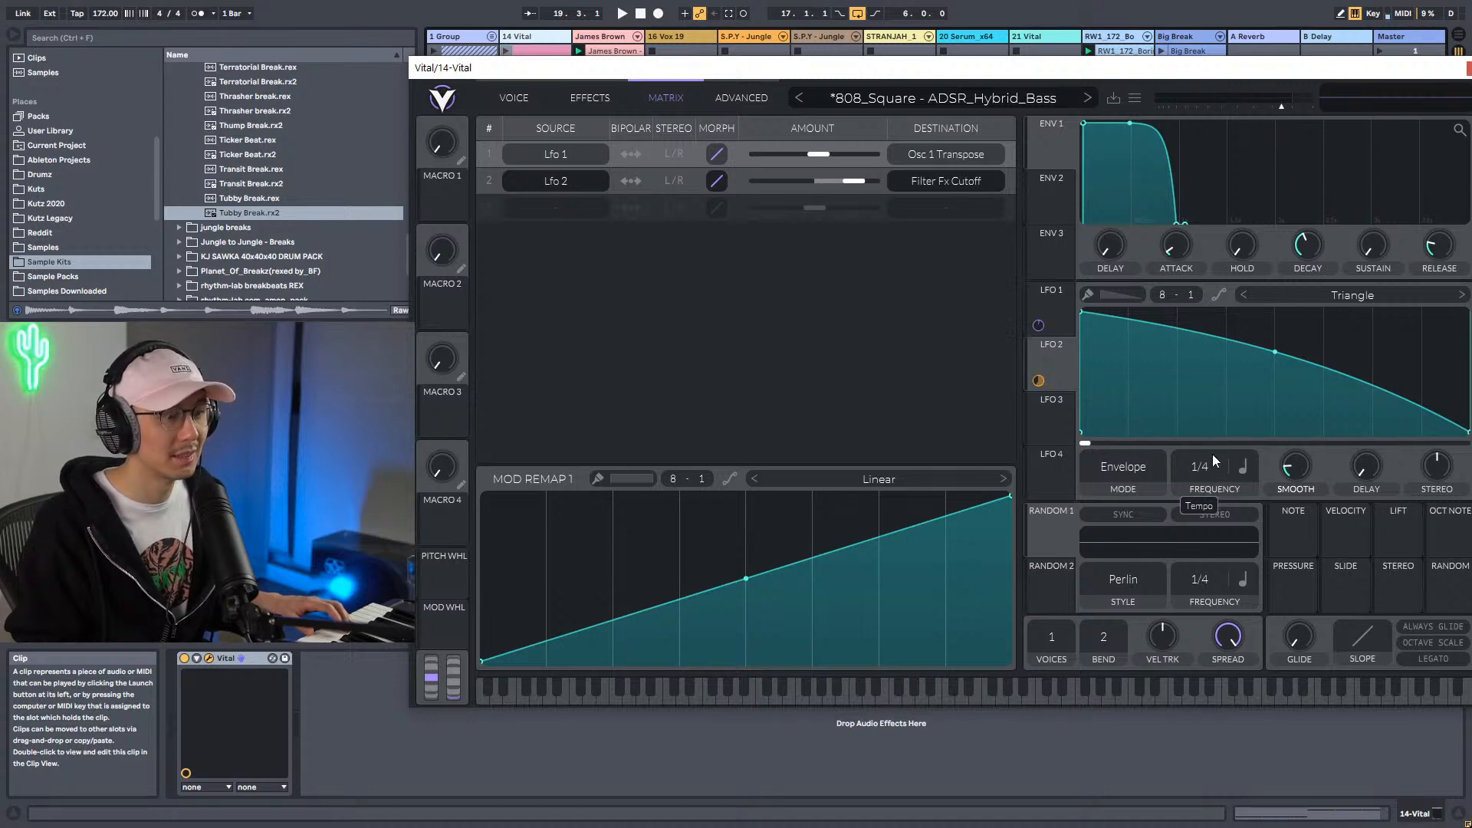
mouse_move(1212, 473)
mouse_down()
mouse_move(1207, 501)
mouse_move(1208, 453)
mouse_move(1207, 530)
mouse_move(1207, 490)
mouse_up()
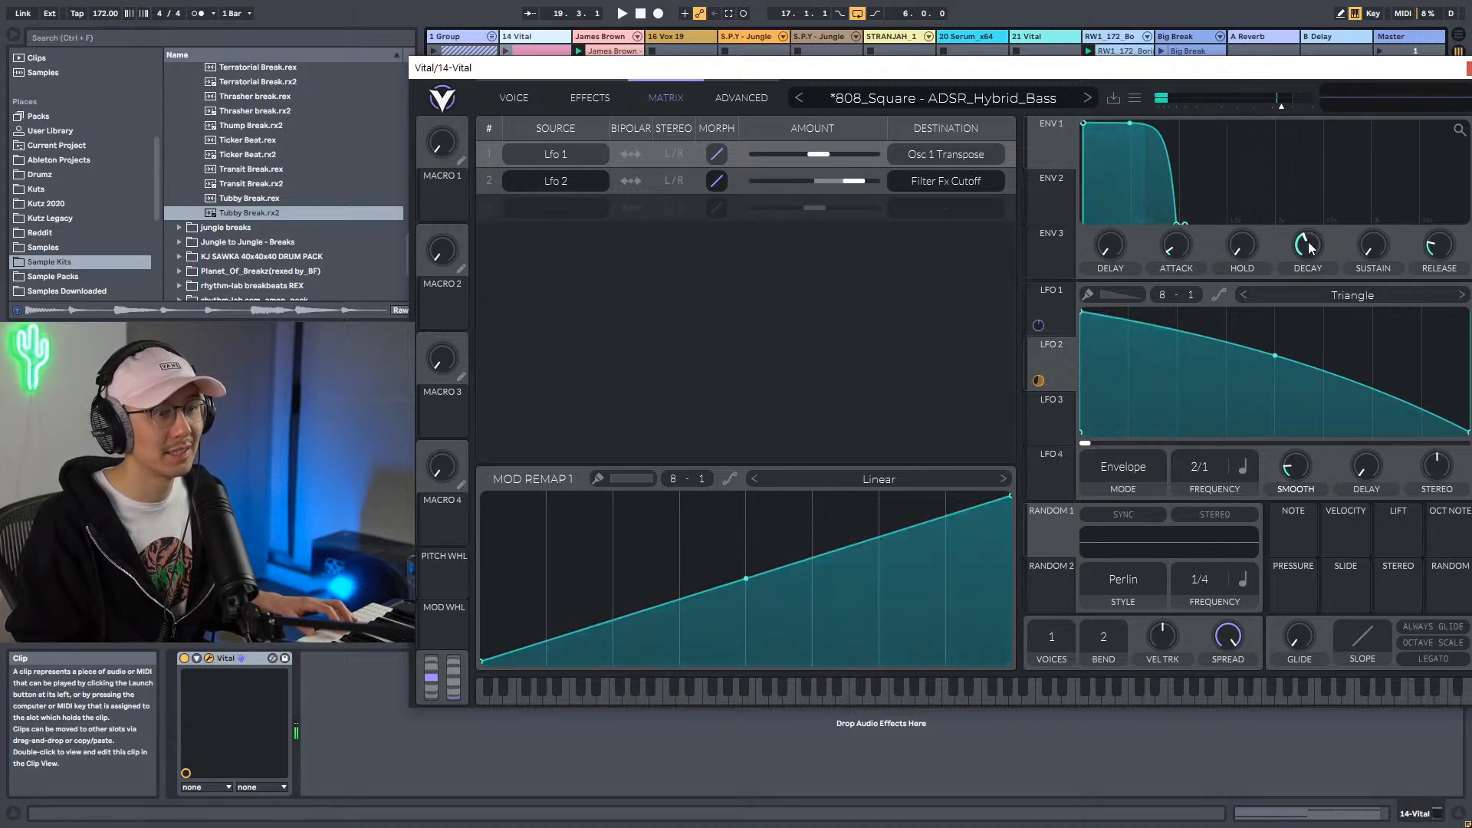
Lengthen envelope 1's decay past 2.38 seconds and make its decay curve fall off more gradually.
scroll(1310, 247, up, 3)
scroll(1310, 247, up, 3)
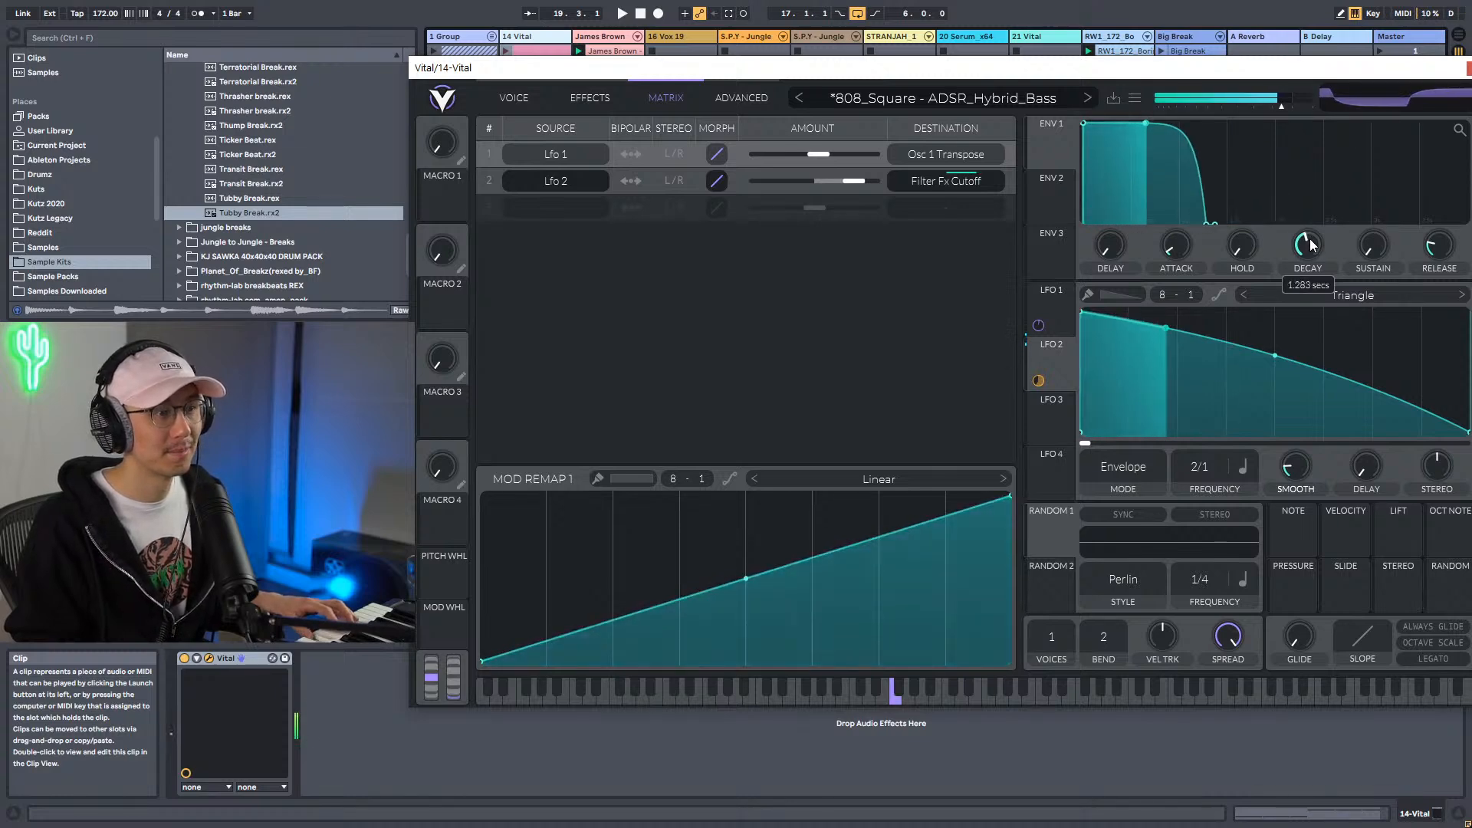
scroll(1312, 239, up, 2)
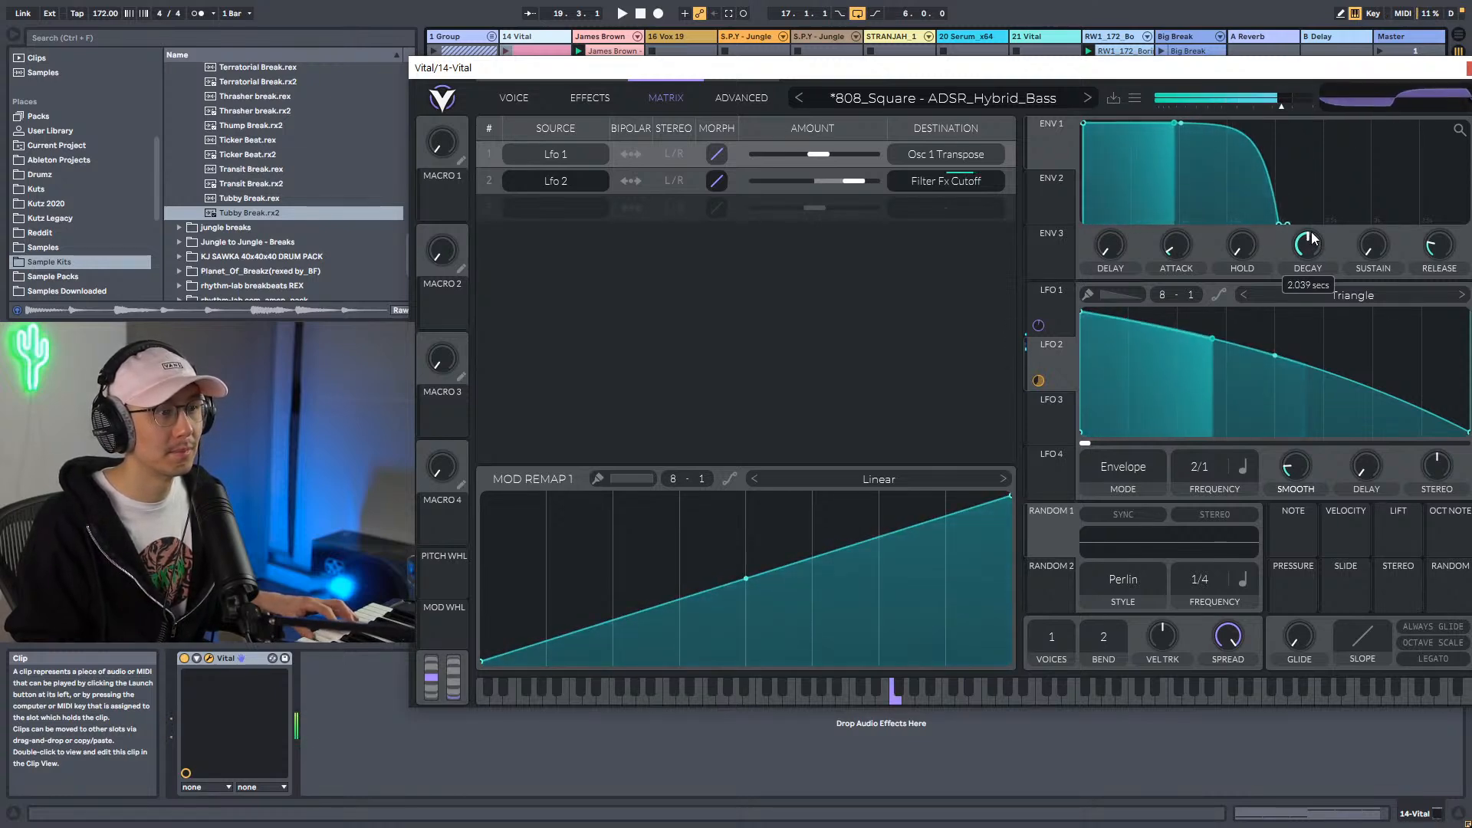
scroll(1312, 239, up, 2)
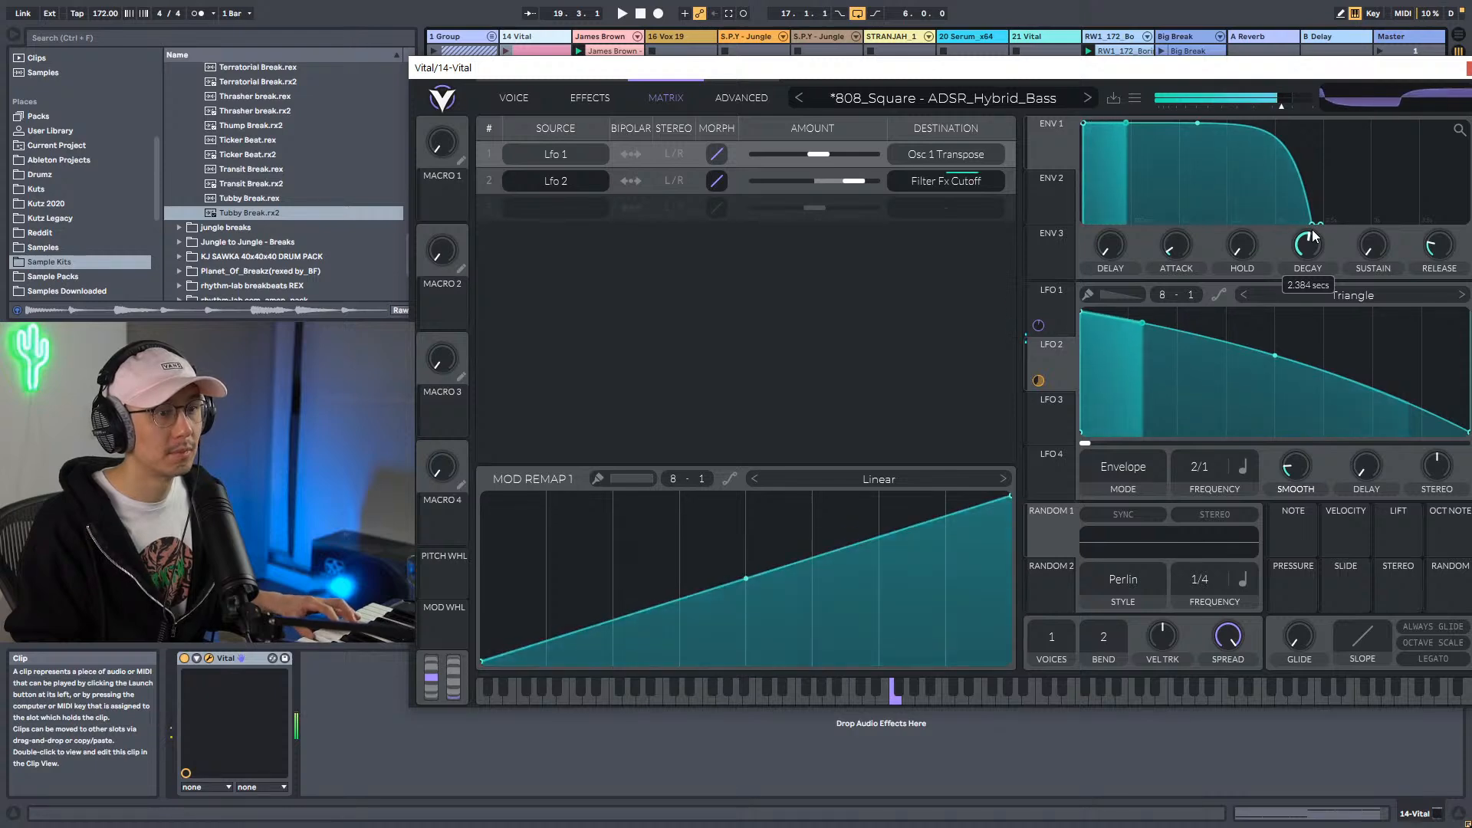
scroll(1312, 239, up, 1)
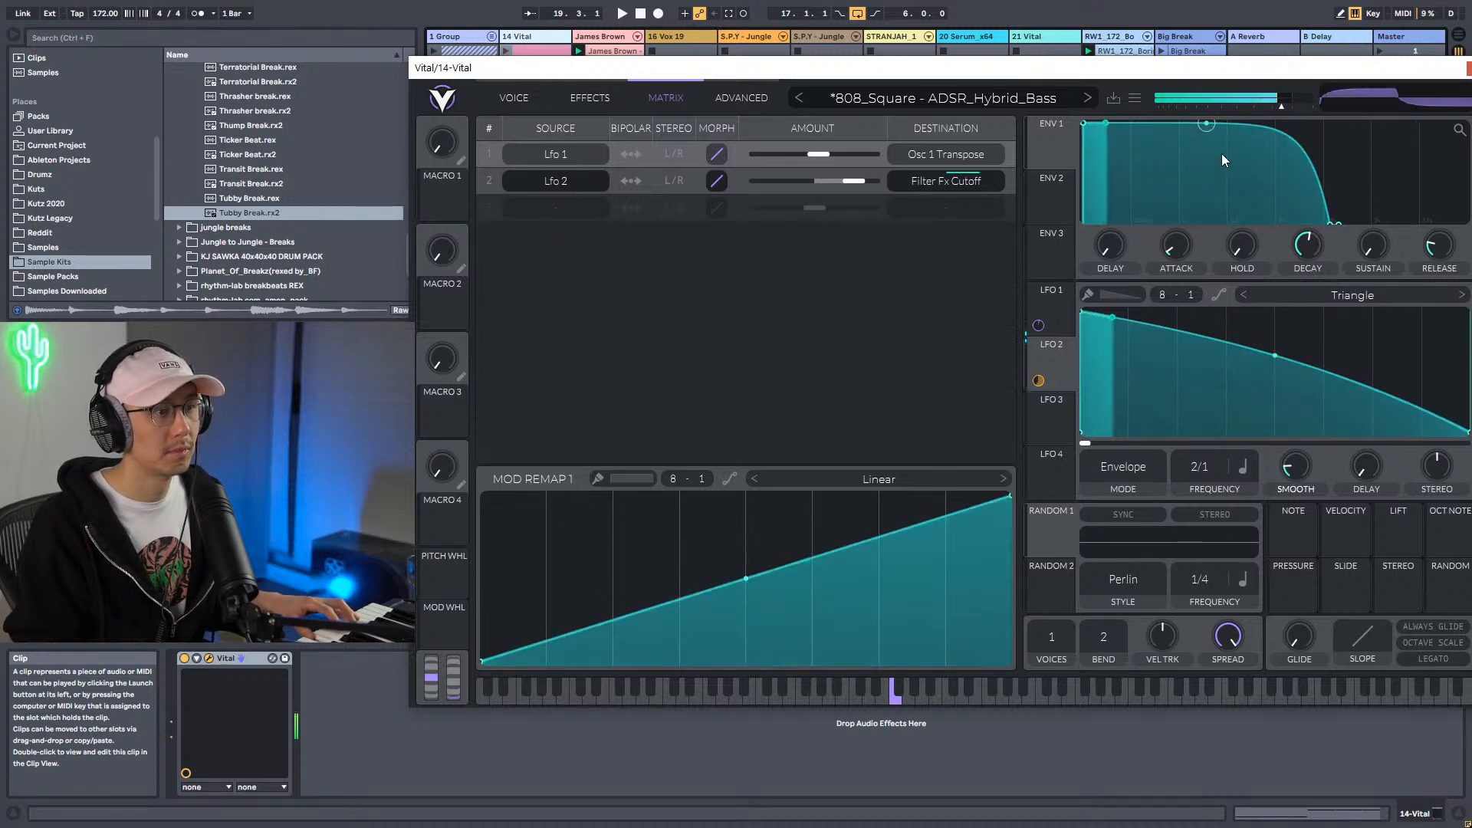
drag(1206, 141, 1207, 305)
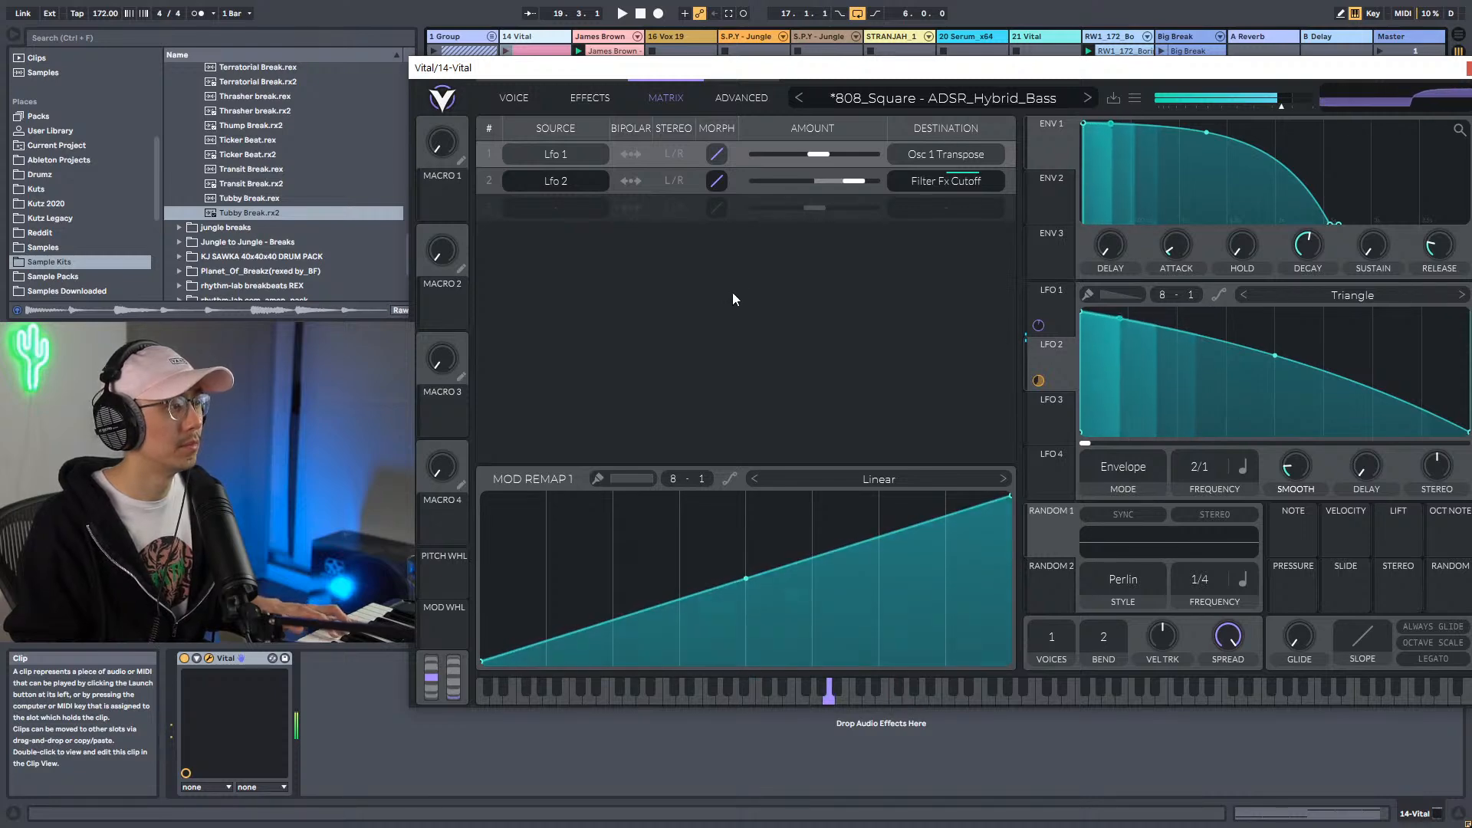
Reduce LFO 2's modulation amount on the filter effect's cutoff, and hide the Vital window.
click(596, 99)
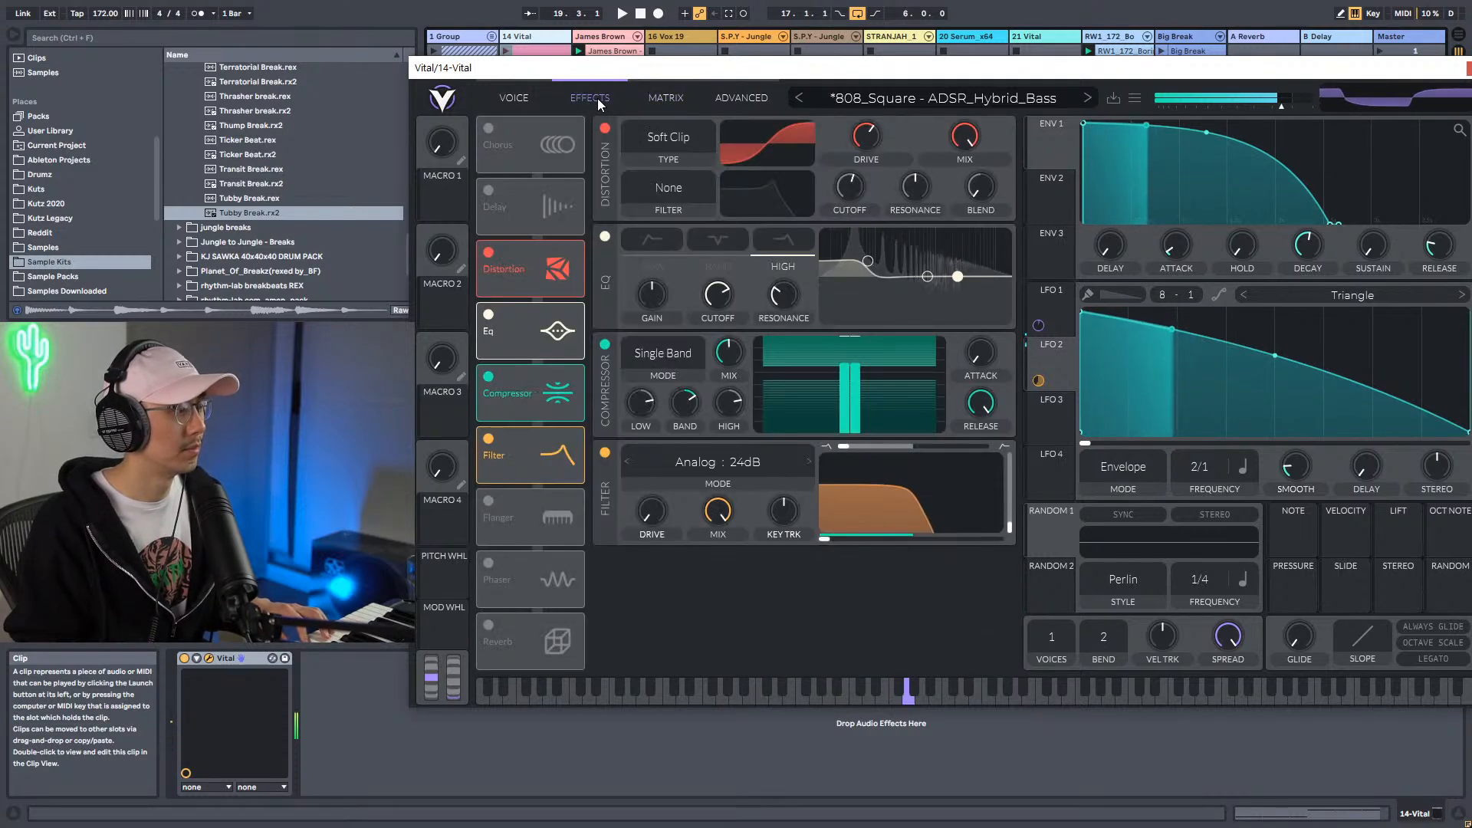
mouse_move(828, 542)
mouse_down()
mouse_move(837, 551)
mouse_move(803, 552)
mouse_up()
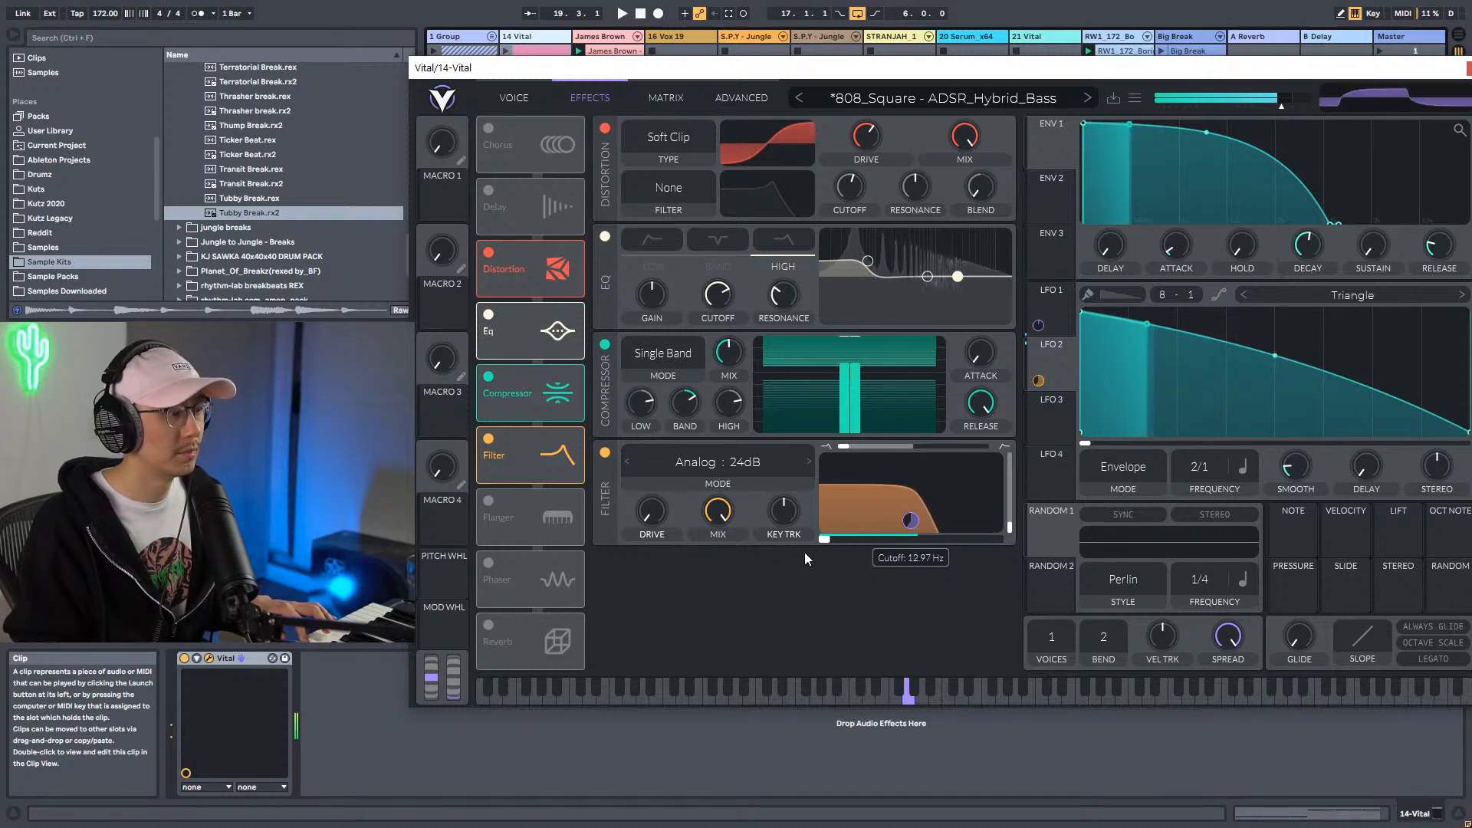
mouse_move(911, 521)
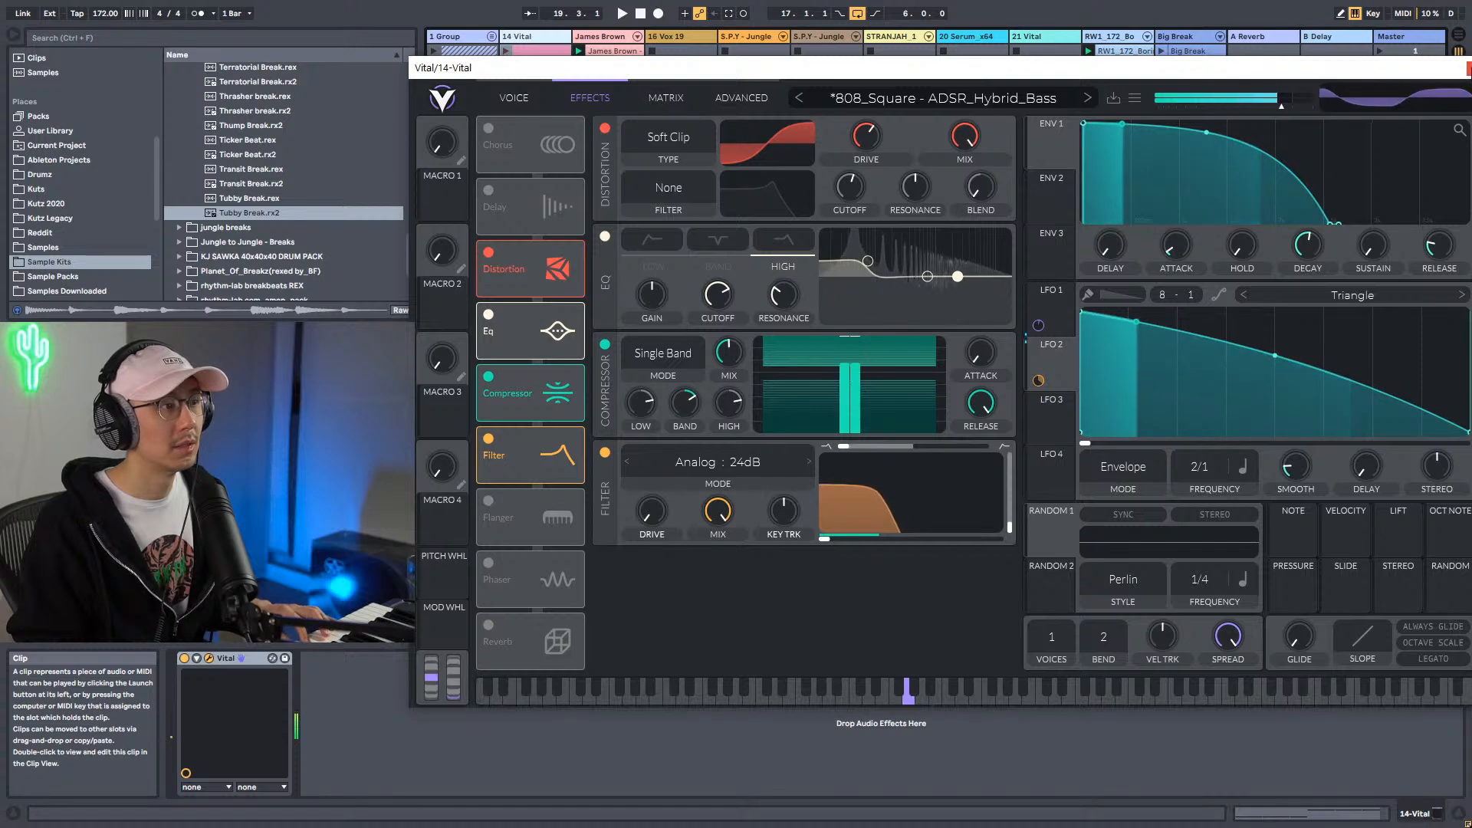
key(ctrl+alt+p)
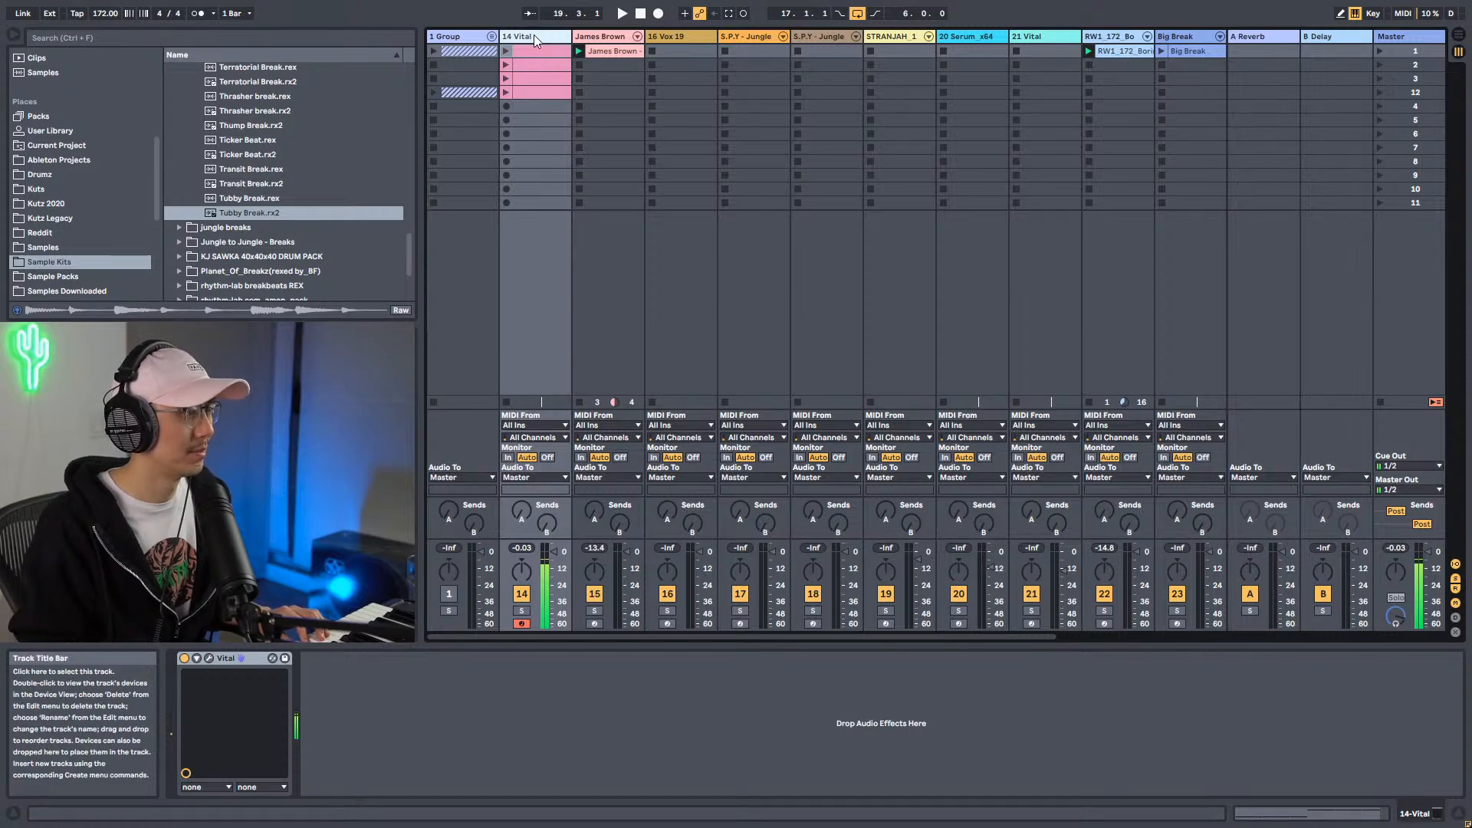
Create a one-bar MIDI clip in scene 4 of 14 Vital with three consecutive G2 notes, the first two spanning 0.1.2 each, the last ending at bar 2.
double_click(524, 108)
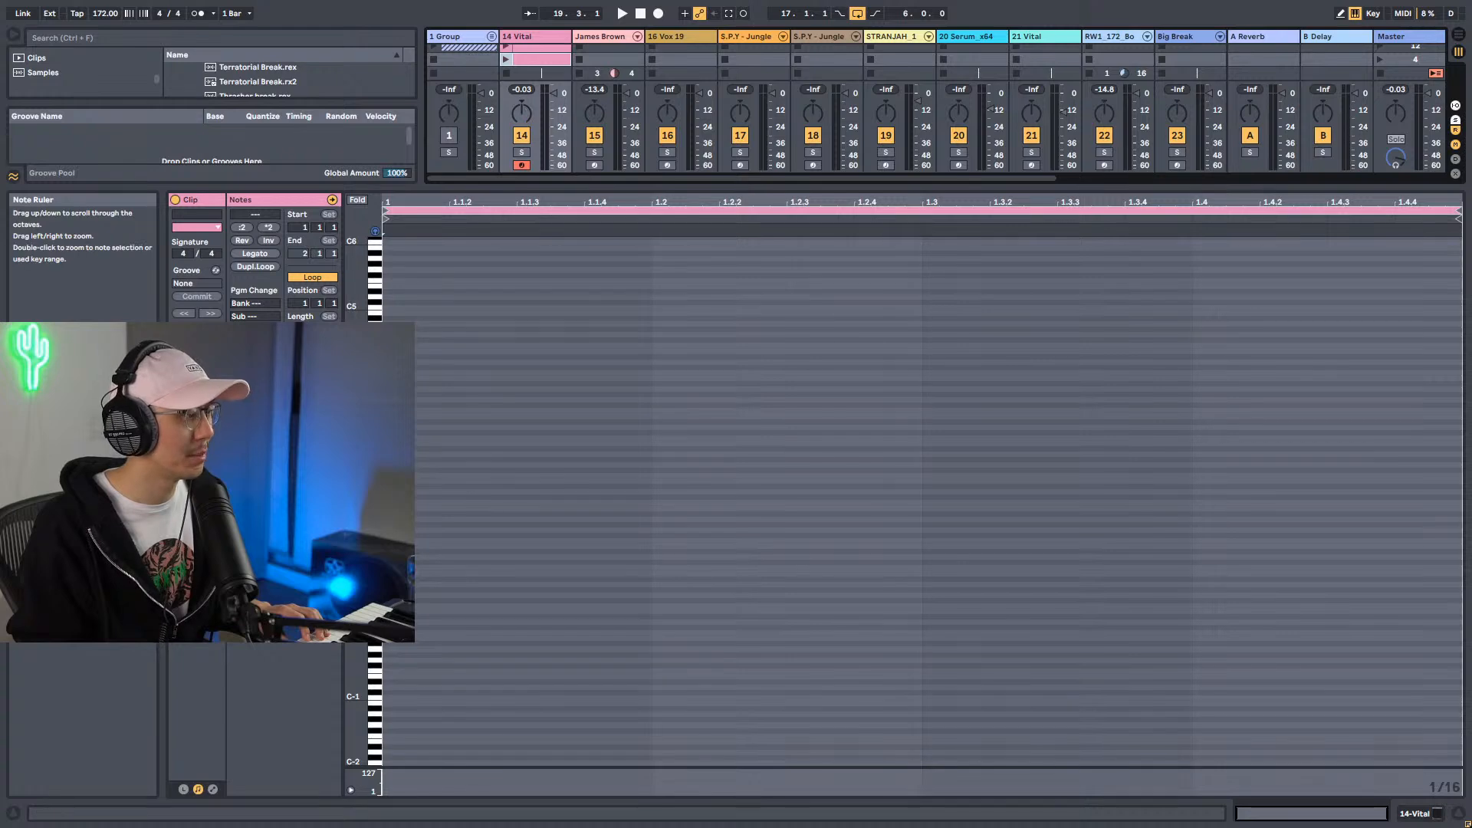
drag(357, 456, 370, 455)
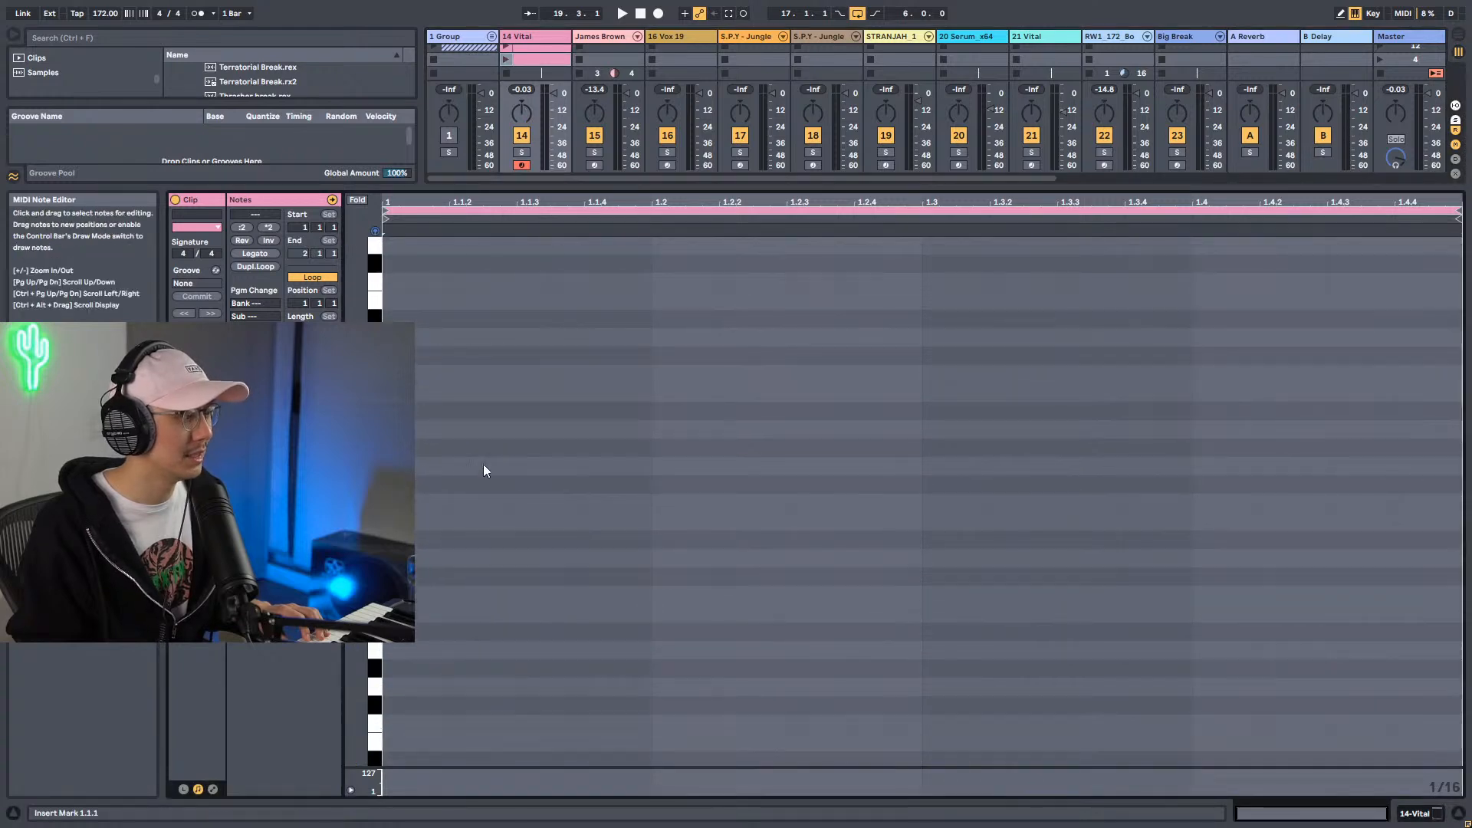
double_click(425, 467)
drag(425, 467, 792, 499)
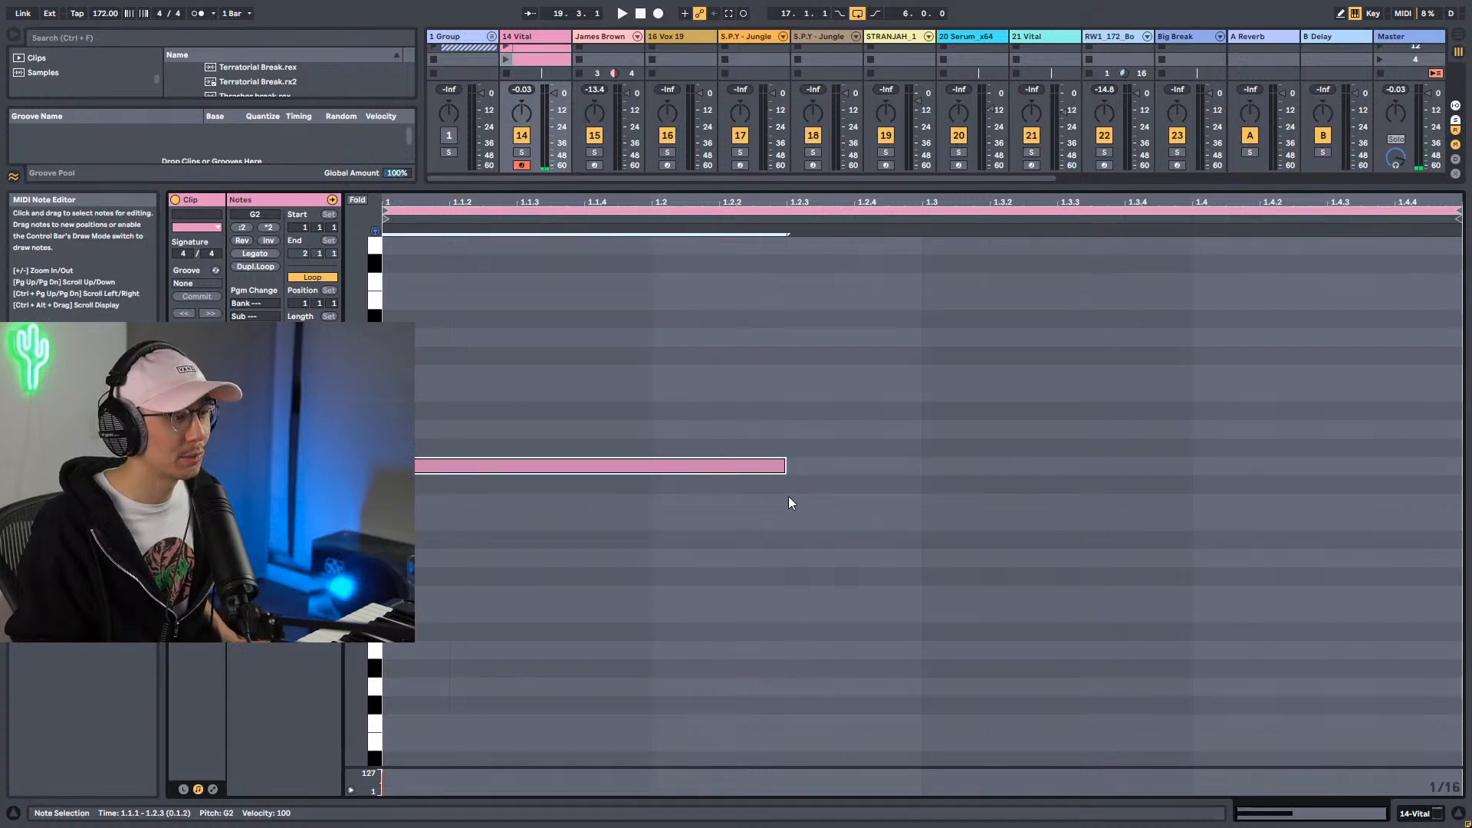
key(ctrl+d)
key(ctrl+d)
drag(1459, 466, 1326, 475)
drag(839, 198, 652, 201)
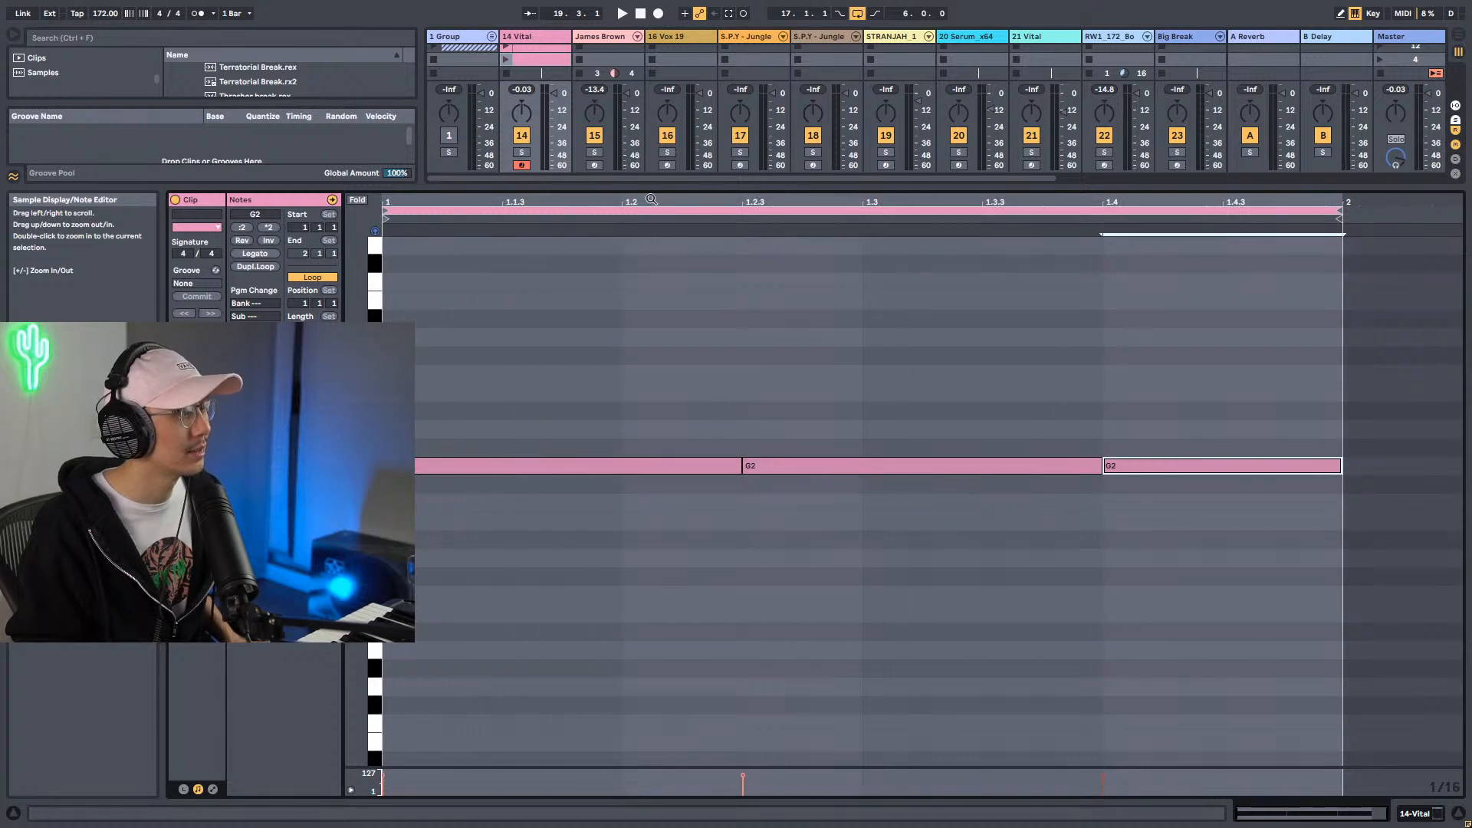
Launch the new Vital clip, switch back to the track's devices and solo track 14.
click(505, 57)
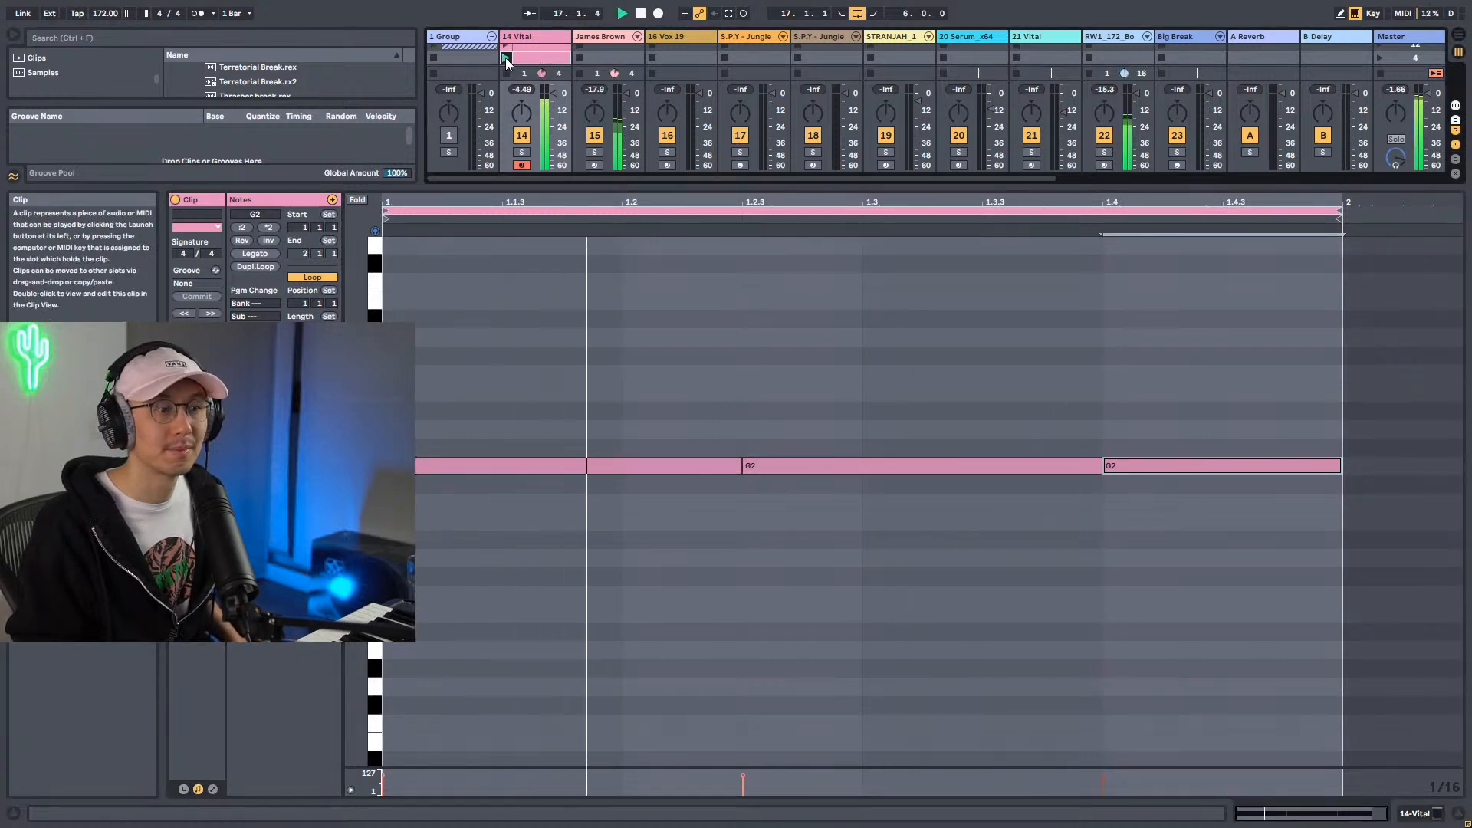
key(shift+Tab)
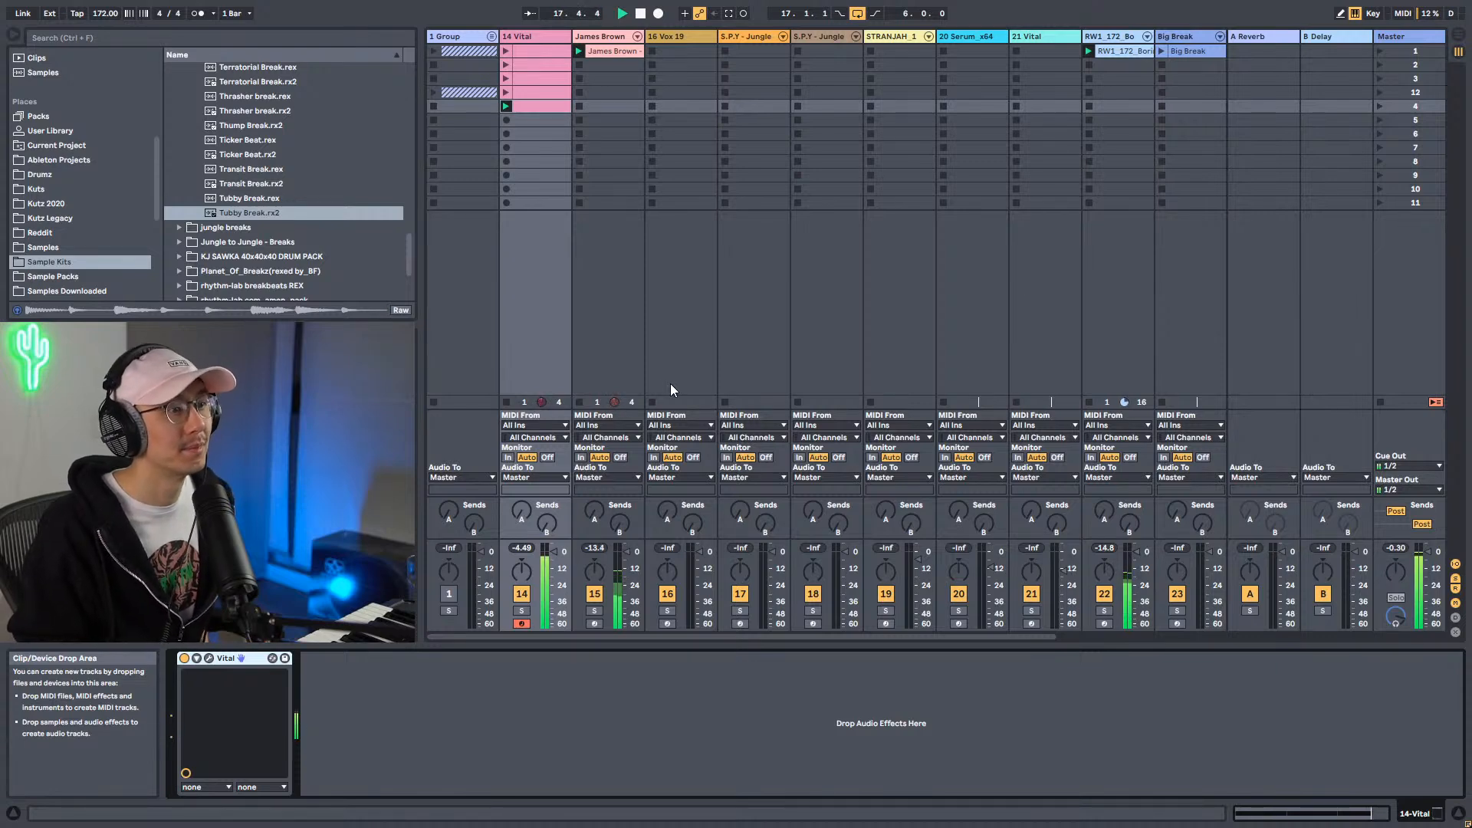
click(521, 611)
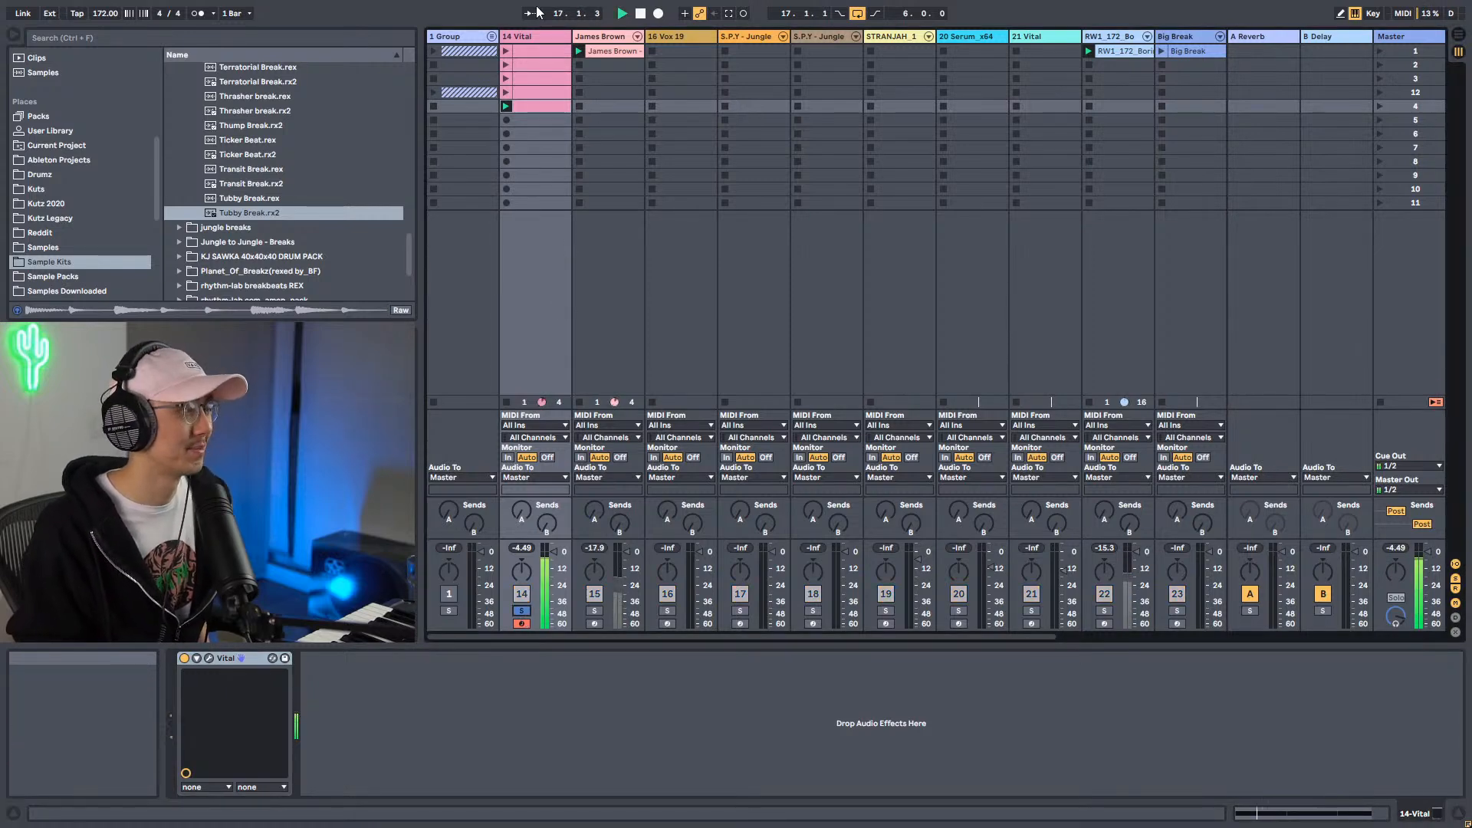
click(541, 35)
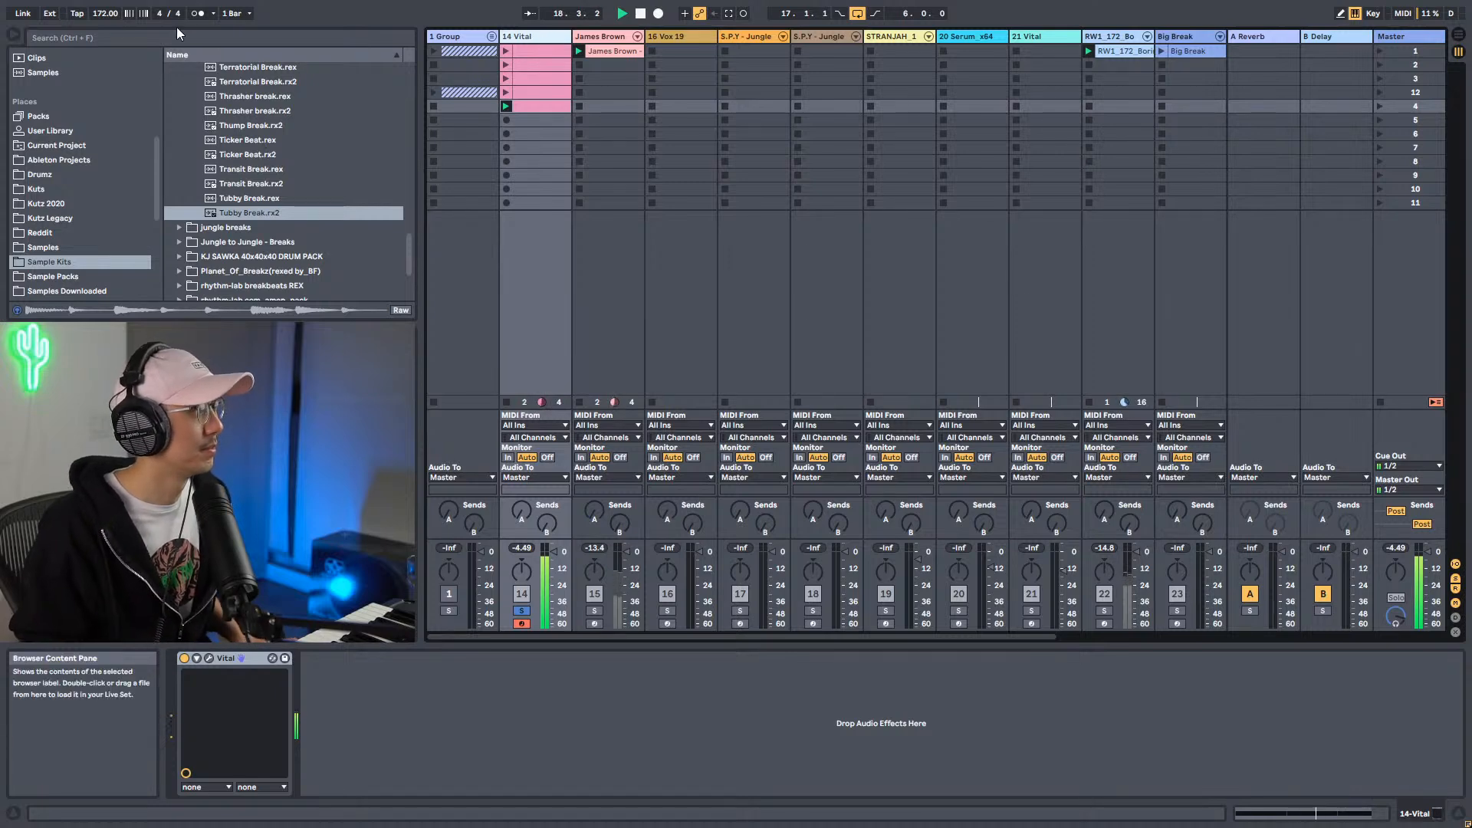
Stop playback and set the Live set's tempo to 140 BPM.
key(space)
click(108, 17)
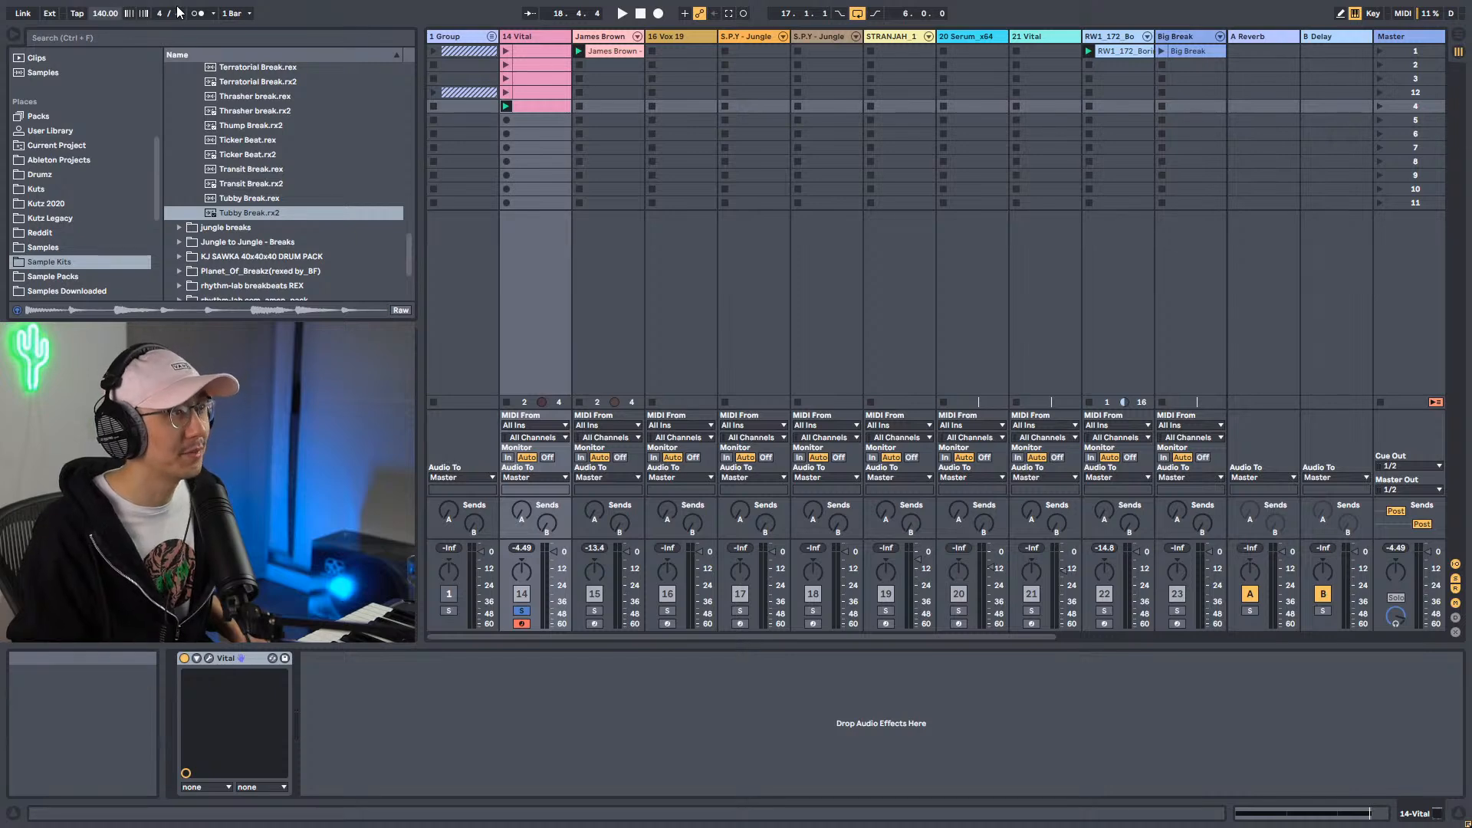
Play back the Vital pattern briefly, and open the Drums folder of the Chop and Swing pack in the browser.
key(space)
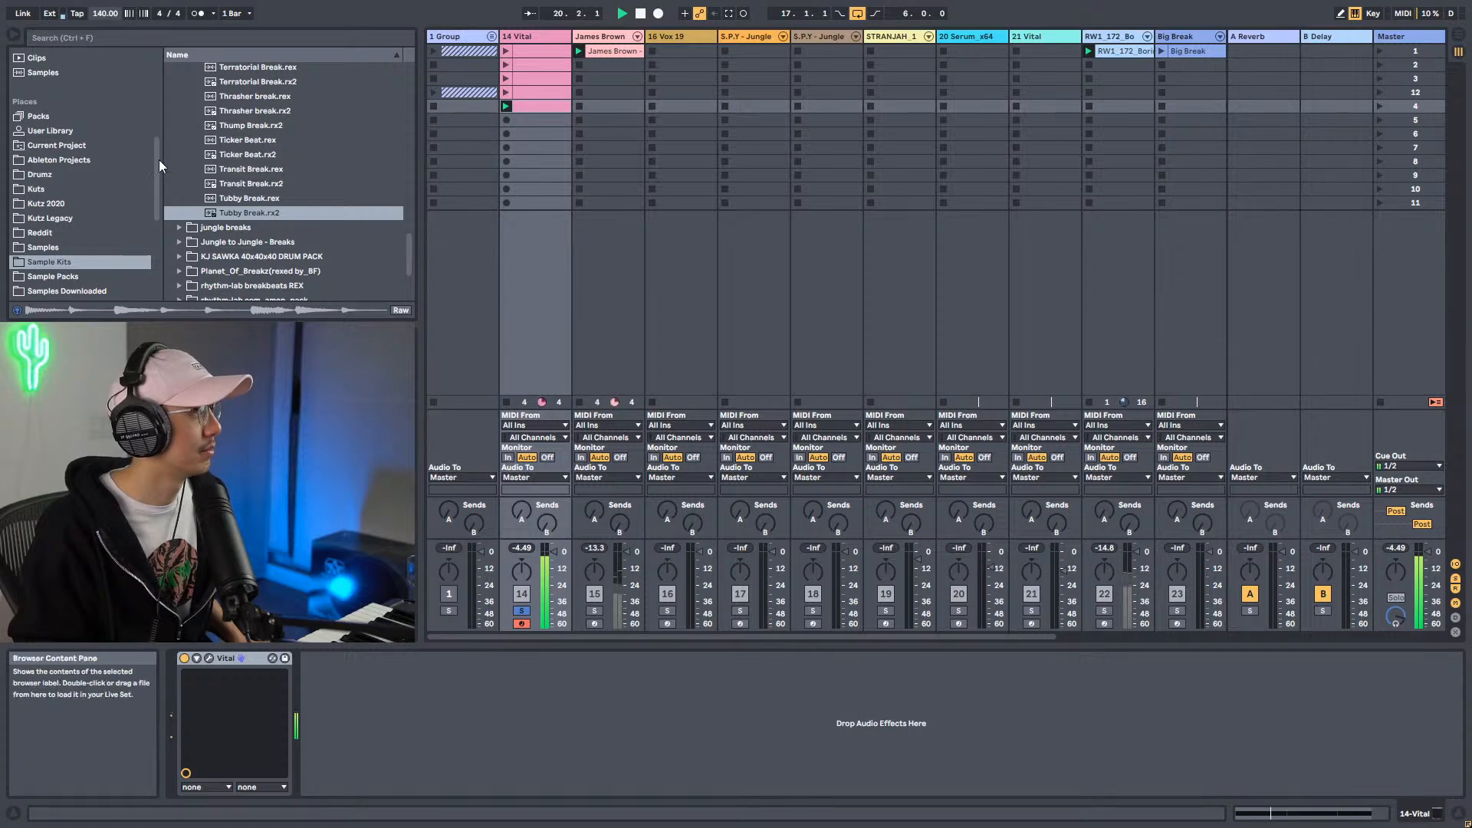
scroll(95, 157, up, 3)
scroll(96, 157, down, 5)
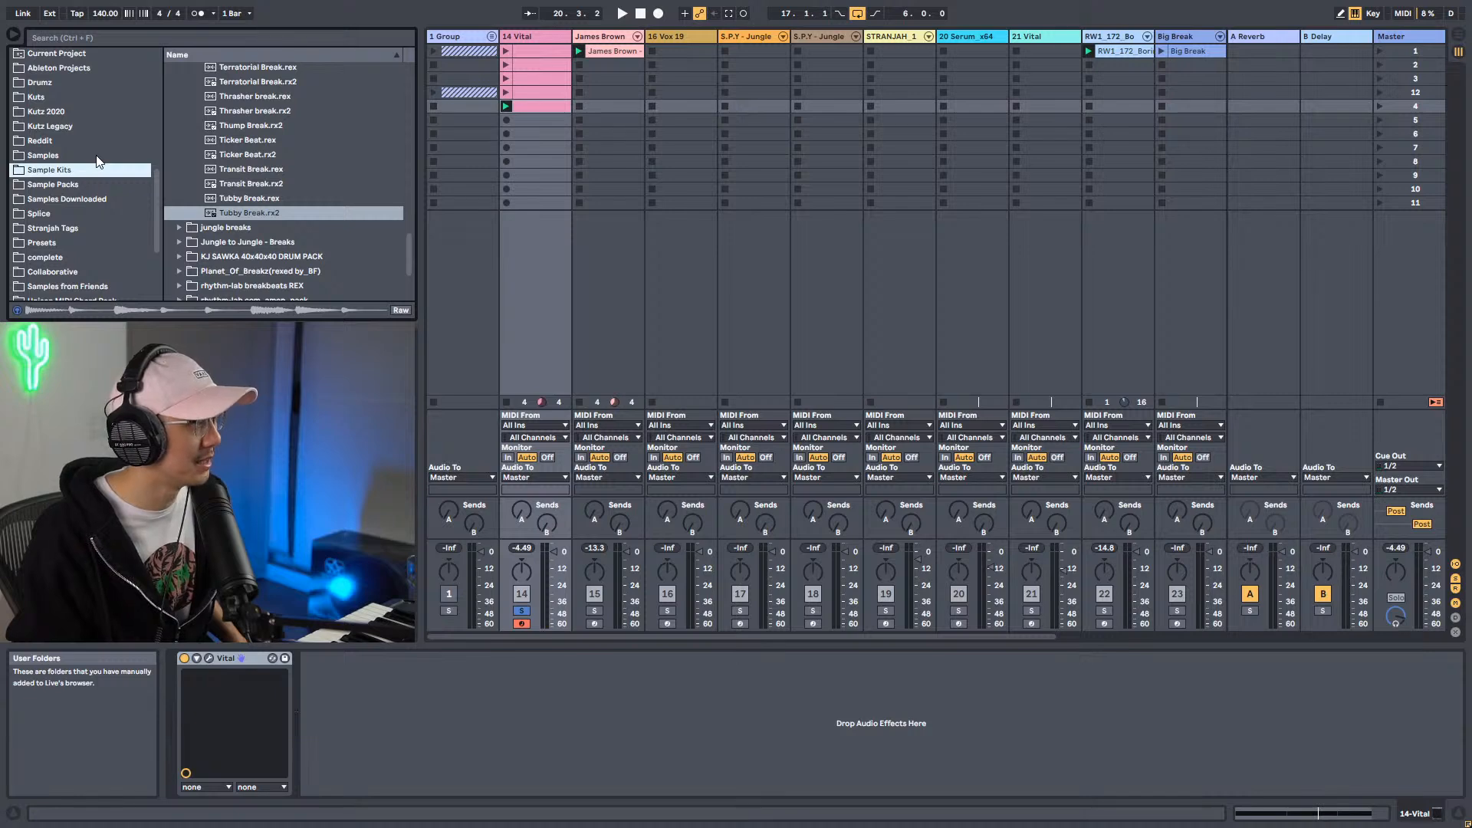
scroll(96, 161, up, 2)
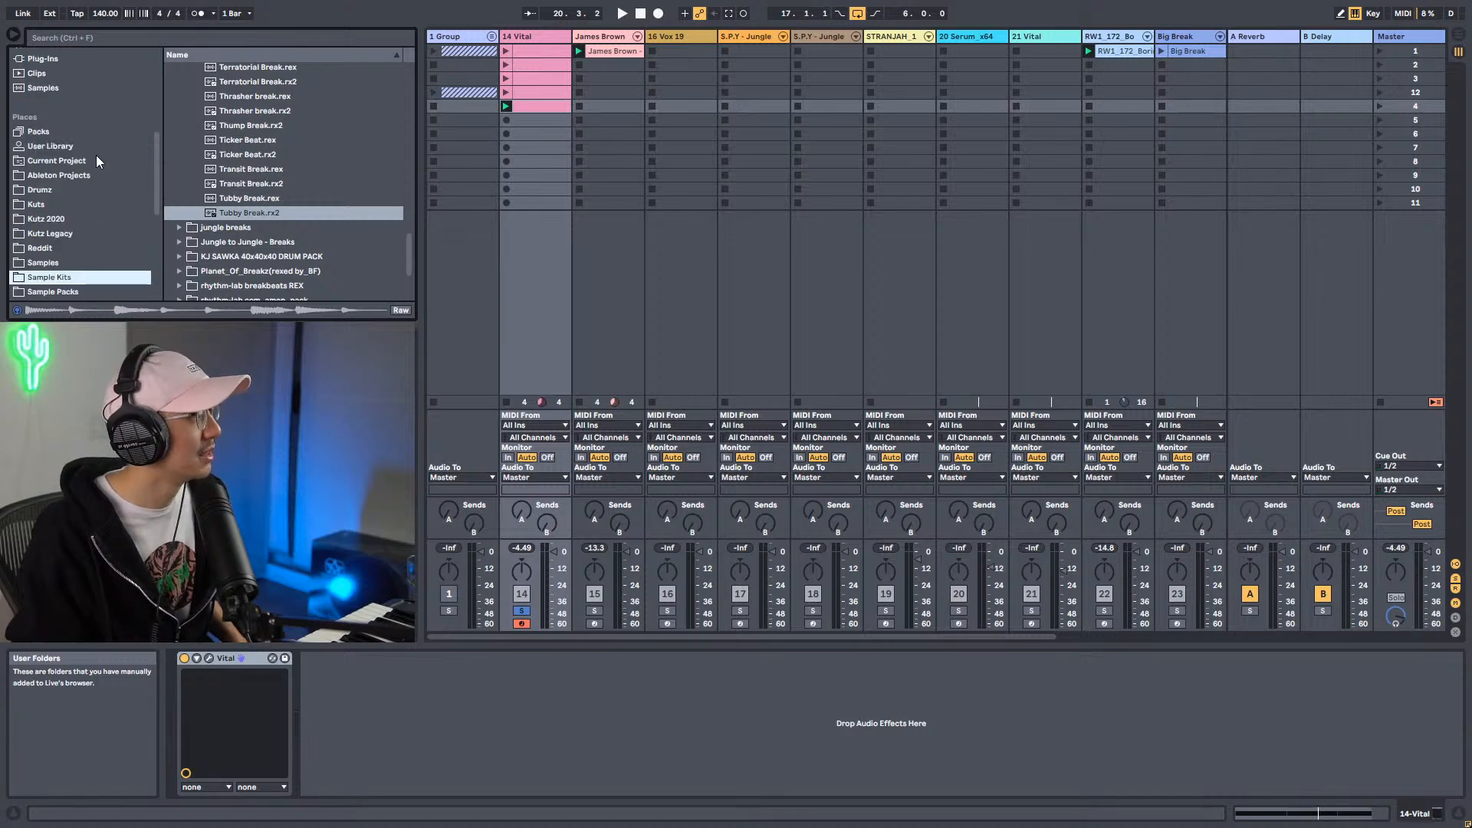
click(62, 131)
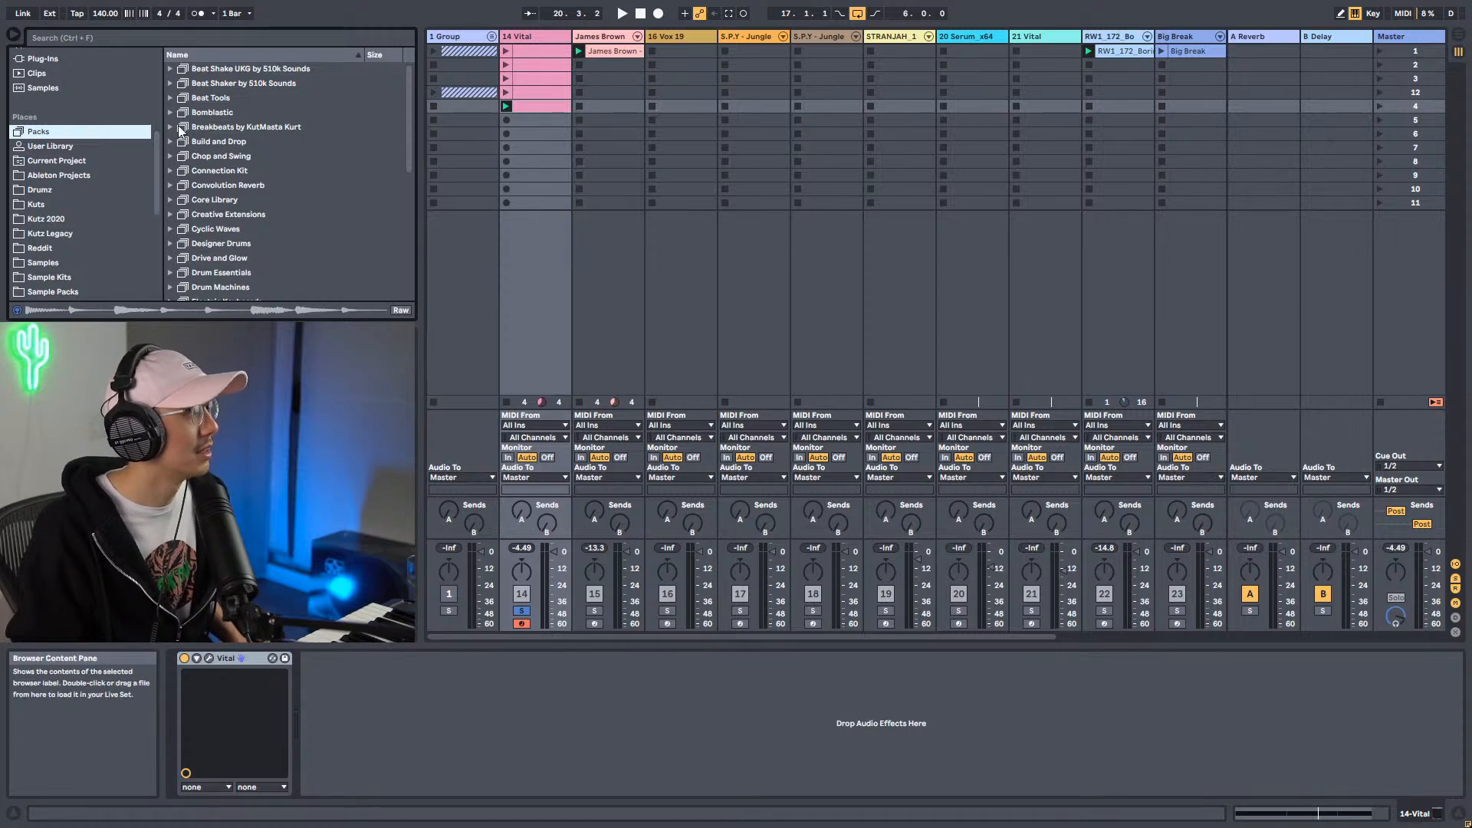
click(169, 155)
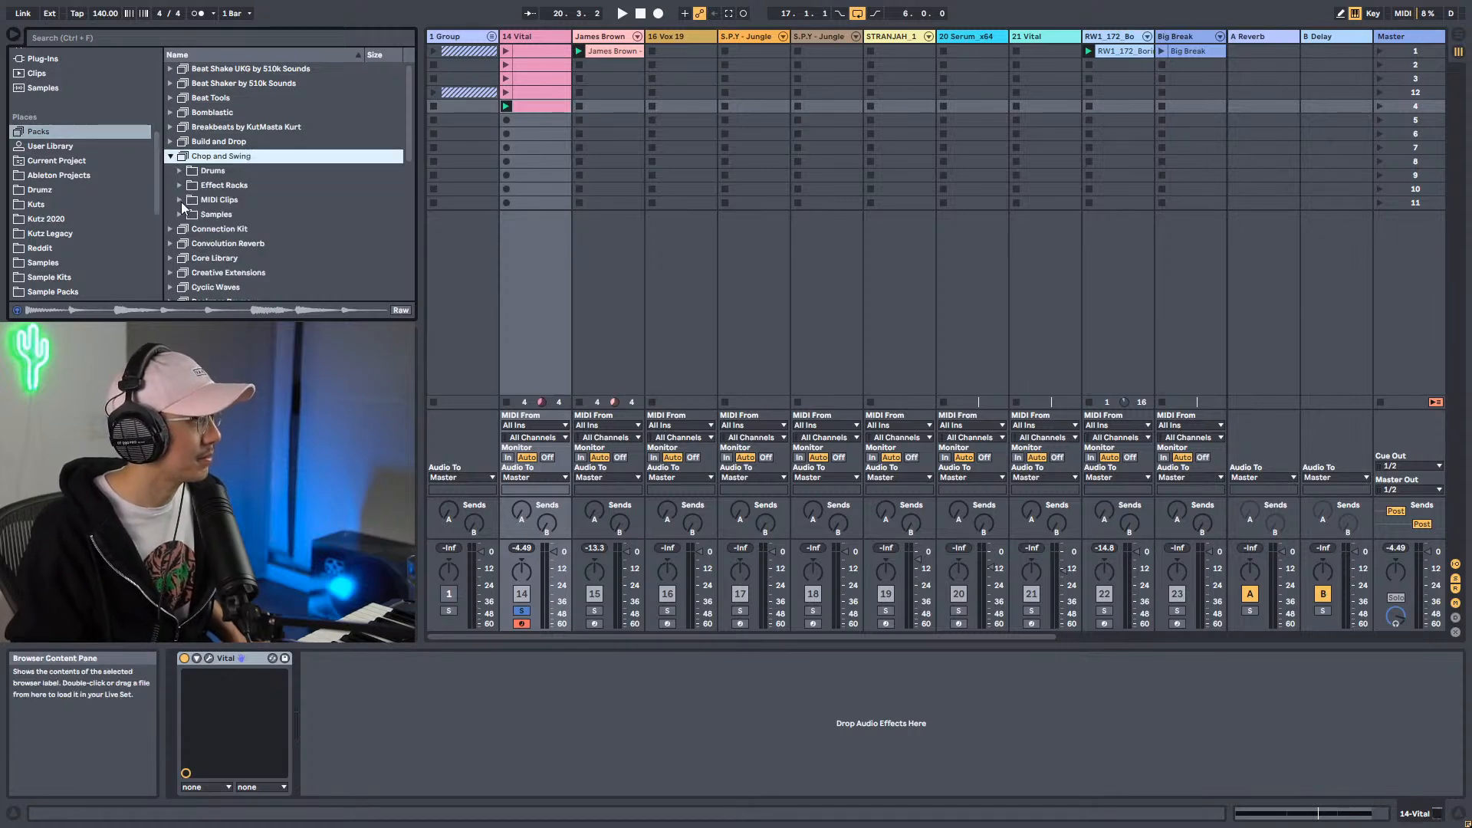
click(179, 170)
Preview the drum kits in the Chop and Swing Drums folder, from 212 Kit through to Zoned Kit.
click(255, 199)
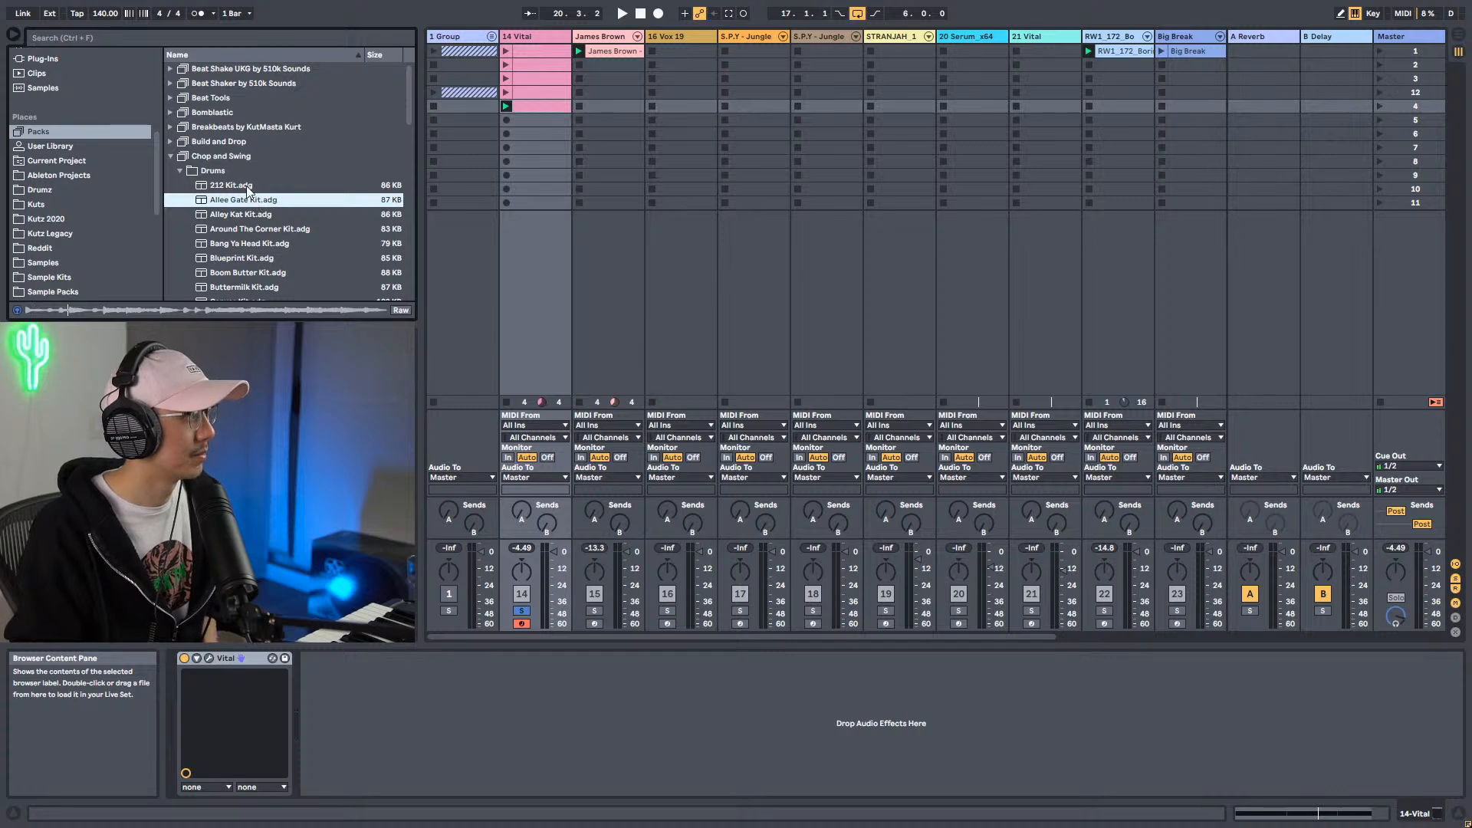
click(247, 186)
click(239, 214)
scroll(255, 211, down, 1)
scroll(255, 213, down, 1)
click(241, 184)
click(242, 198)
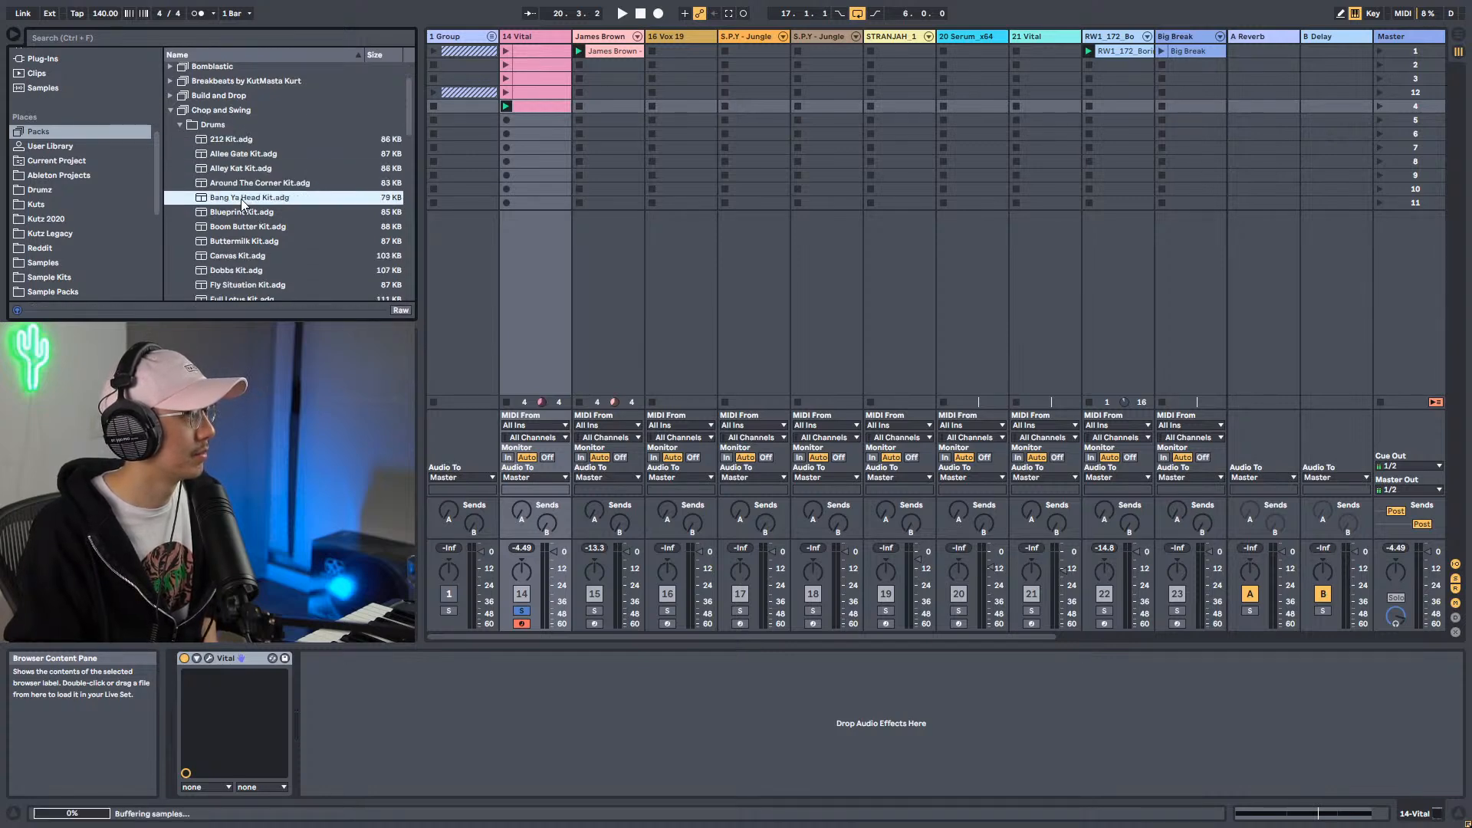
click(238, 210)
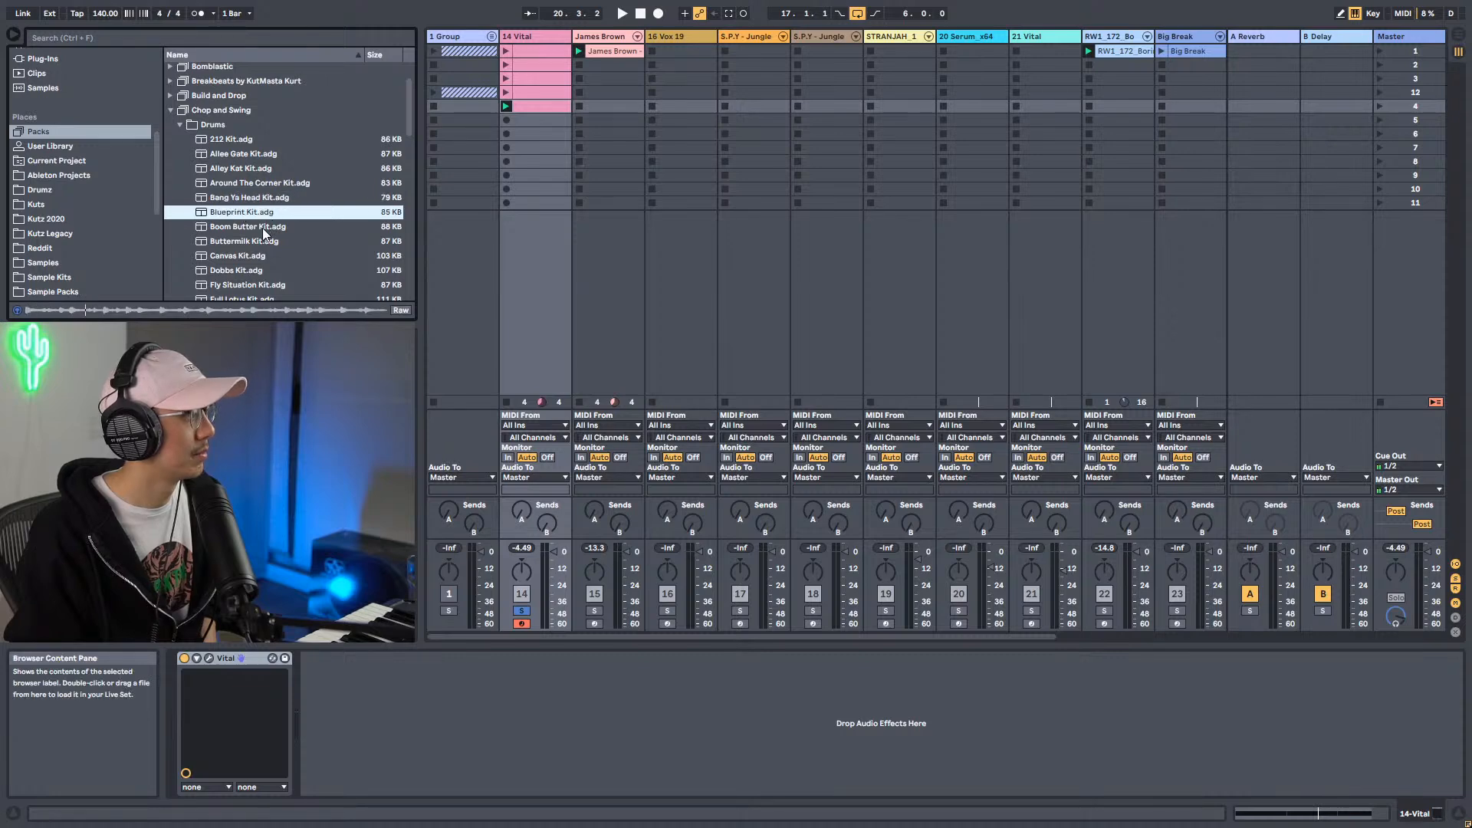
click(262, 228)
click(260, 242)
scroll(253, 215, down, 3)
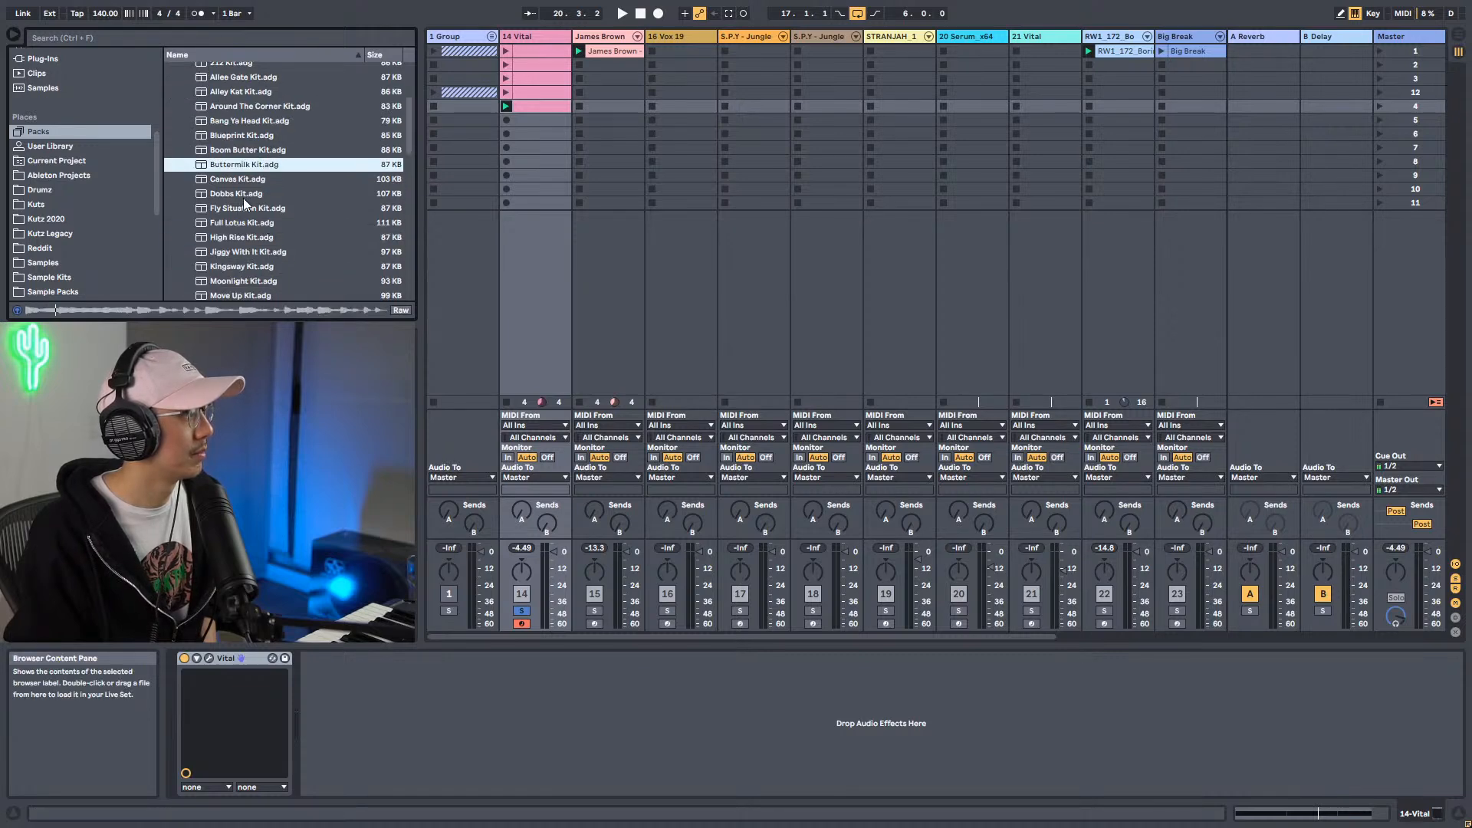
click(244, 181)
click(245, 196)
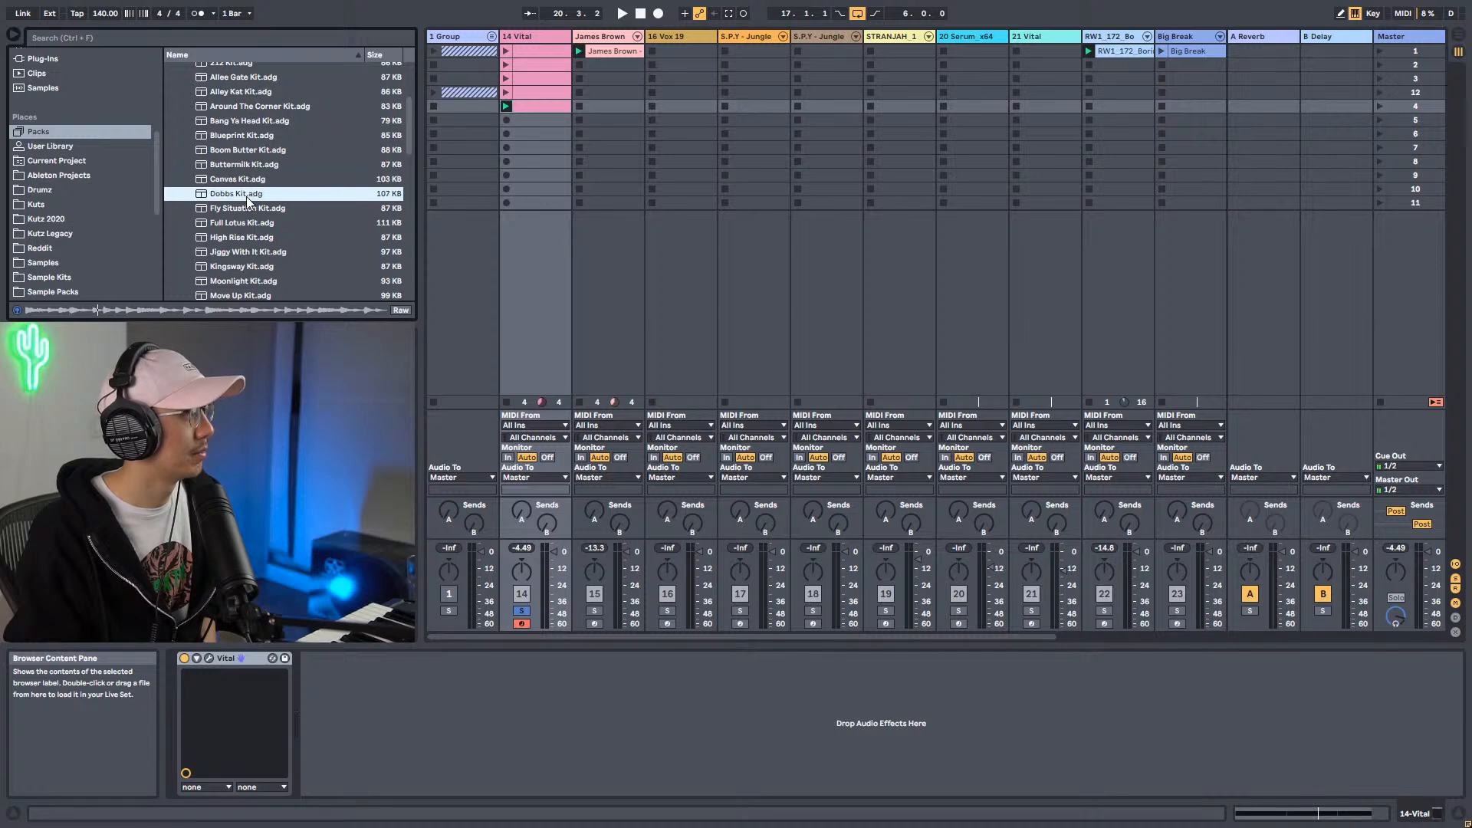
scroll(247, 195, down, 3)
key(Down)
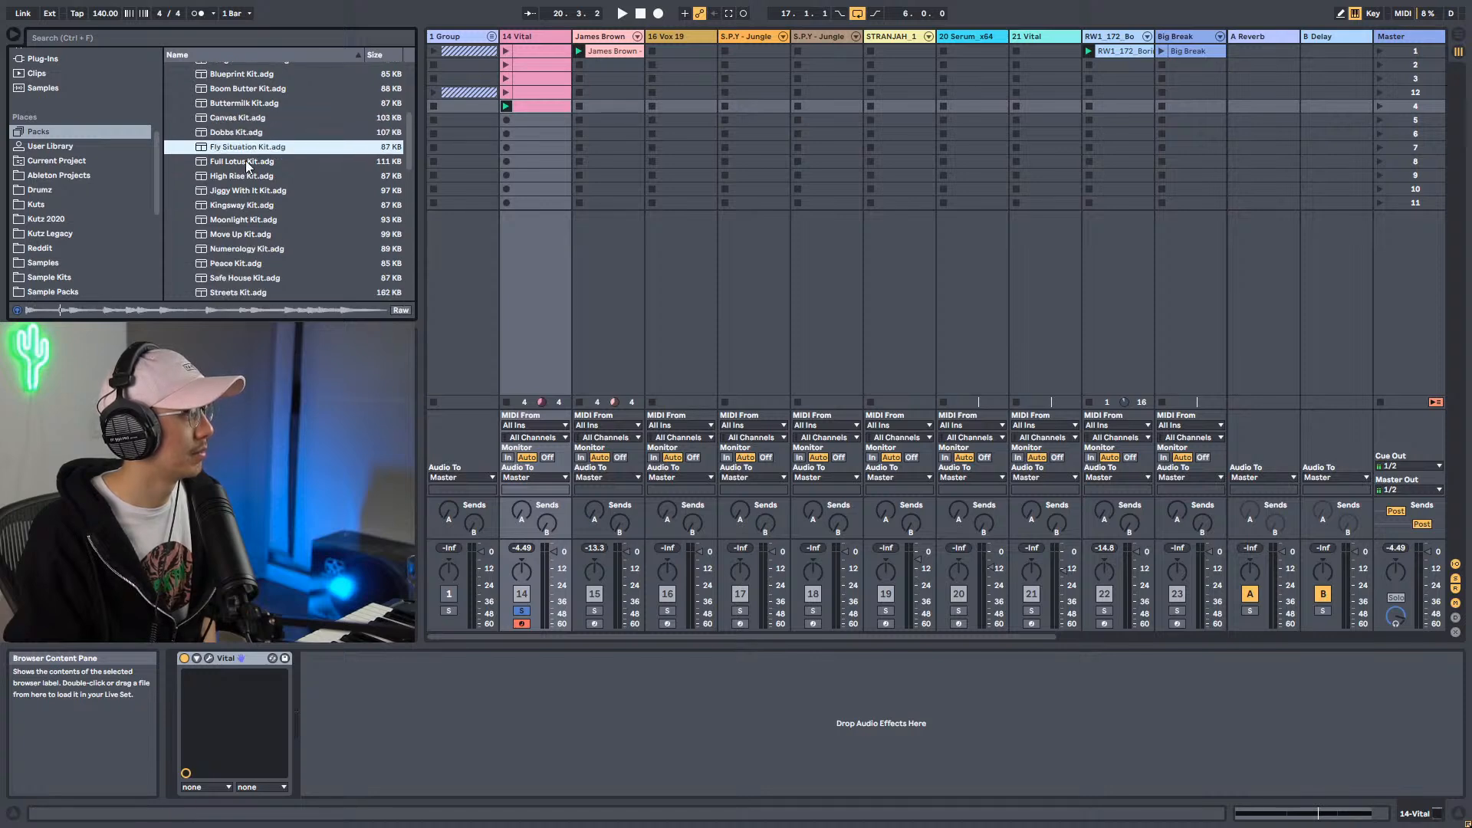
click(246, 161)
click(243, 175)
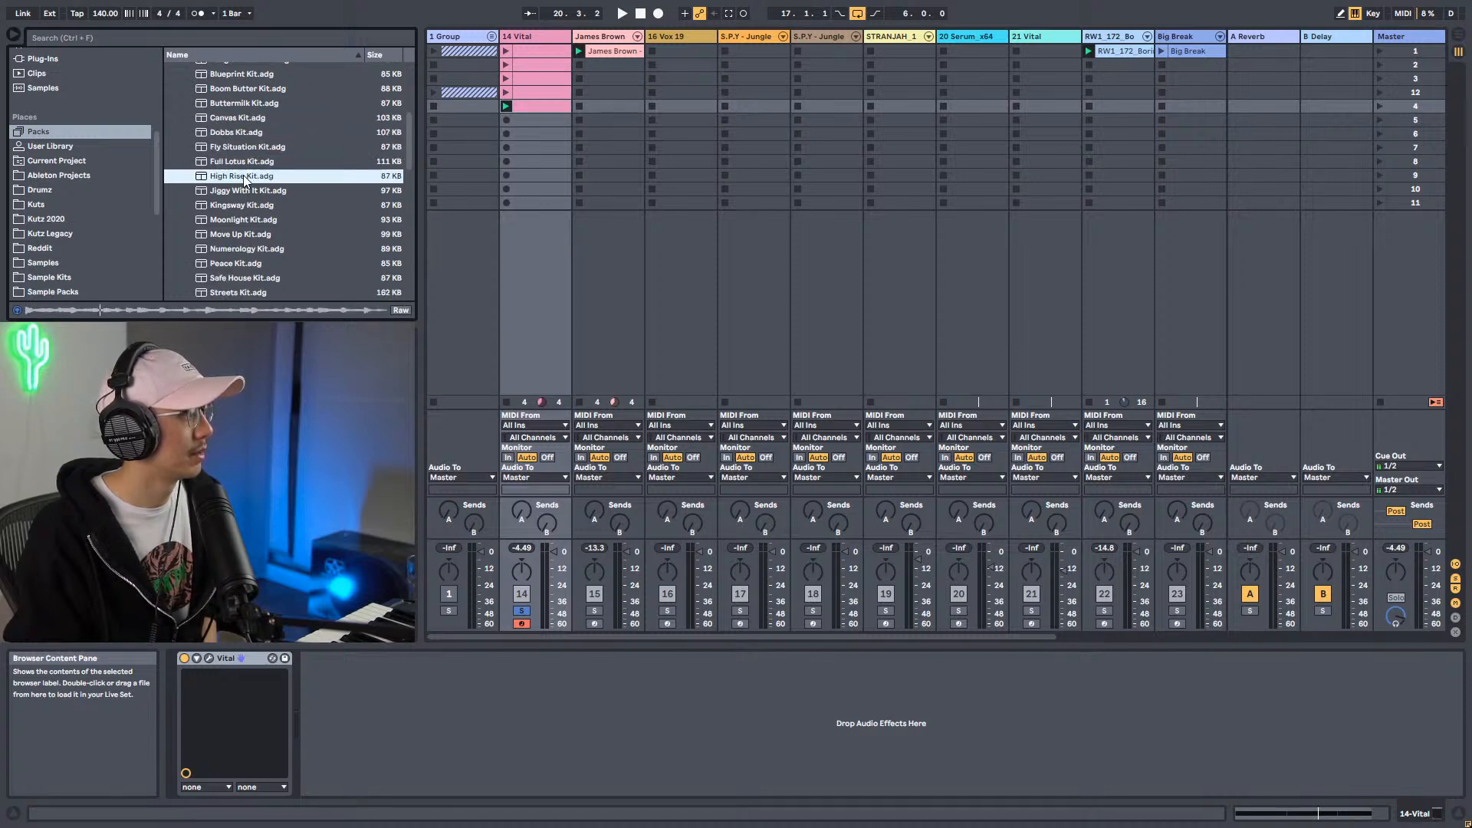
click(248, 192)
scroll(250, 191, down, 2)
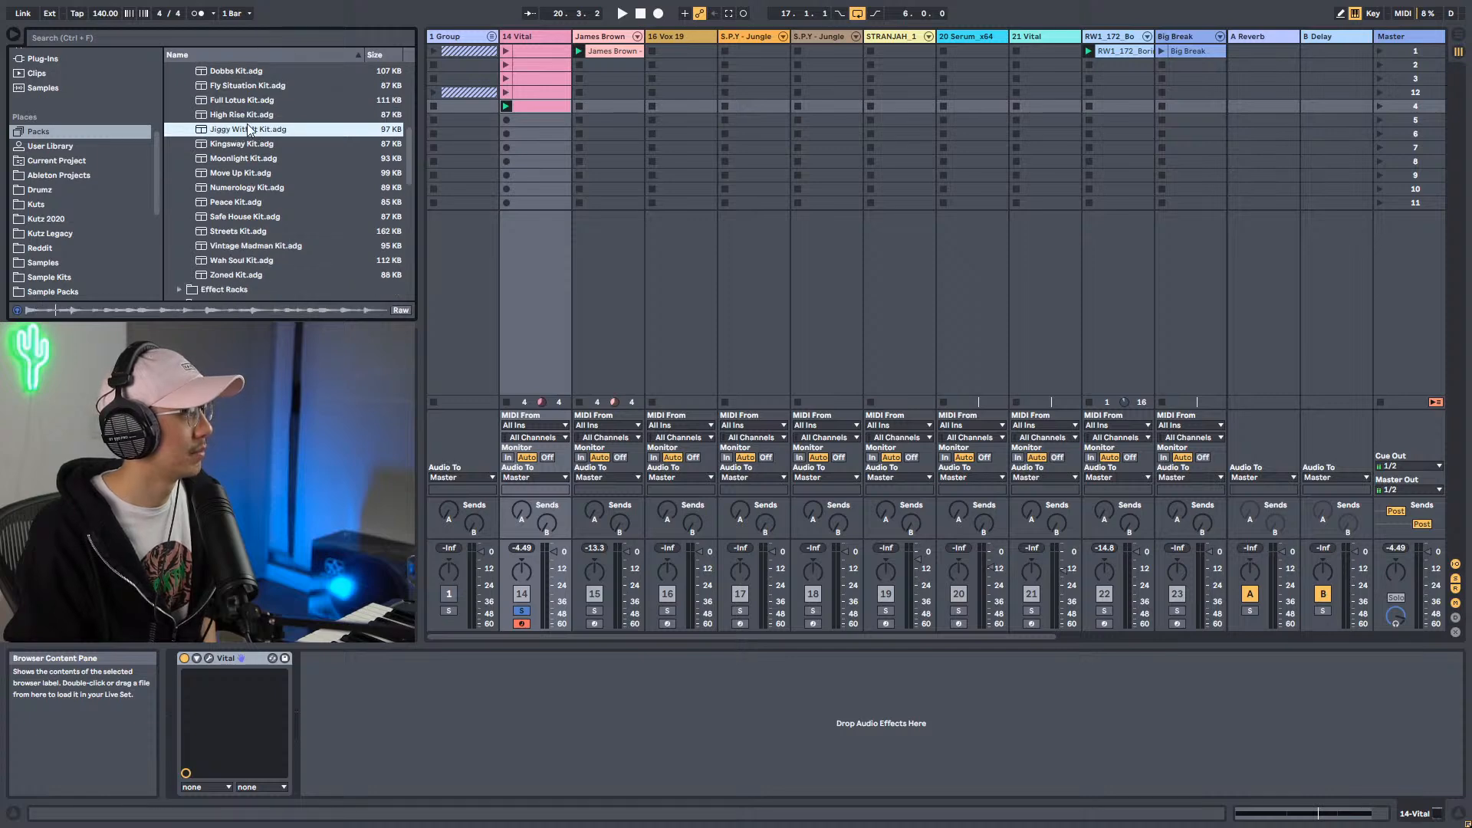
click(248, 145)
click(231, 276)
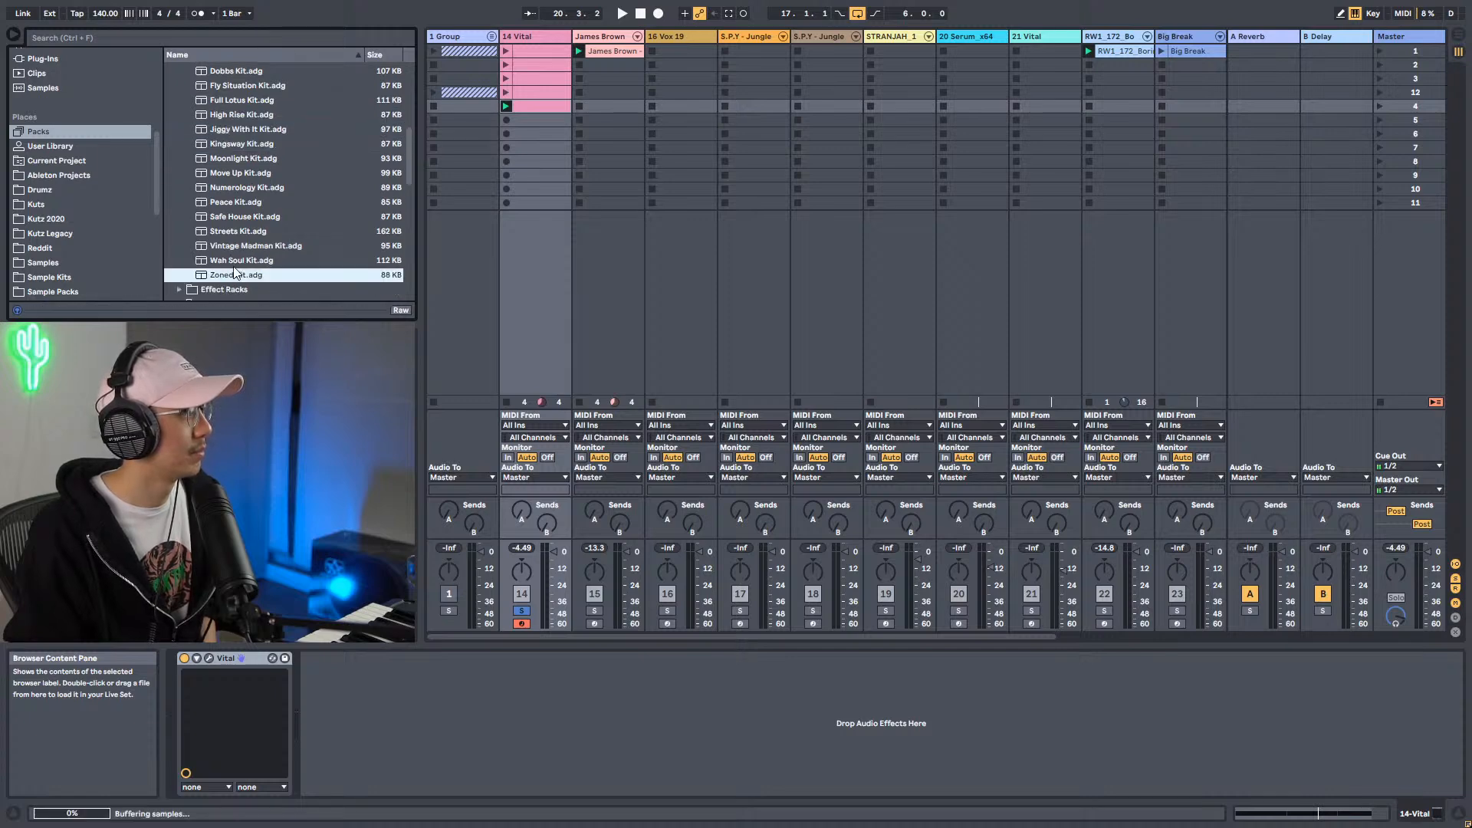
click(236, 261)
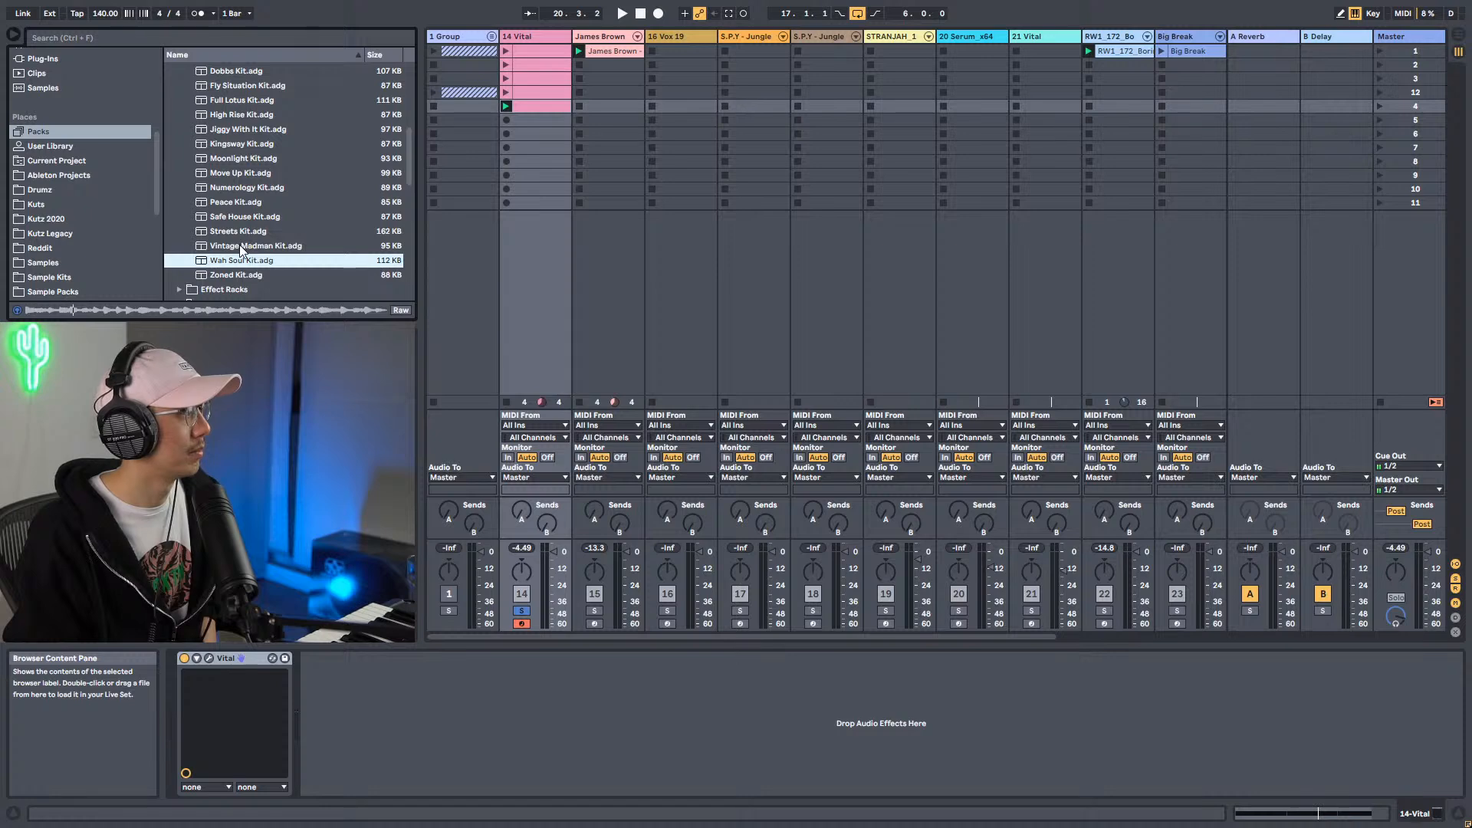
Collapse Chop and Swing, open the Drums folder of the Beat Tools pack and preview kits including 808 Boom Kit and Abyss Kit.
scroll(241, 250, up, 5)
click(170, 157)
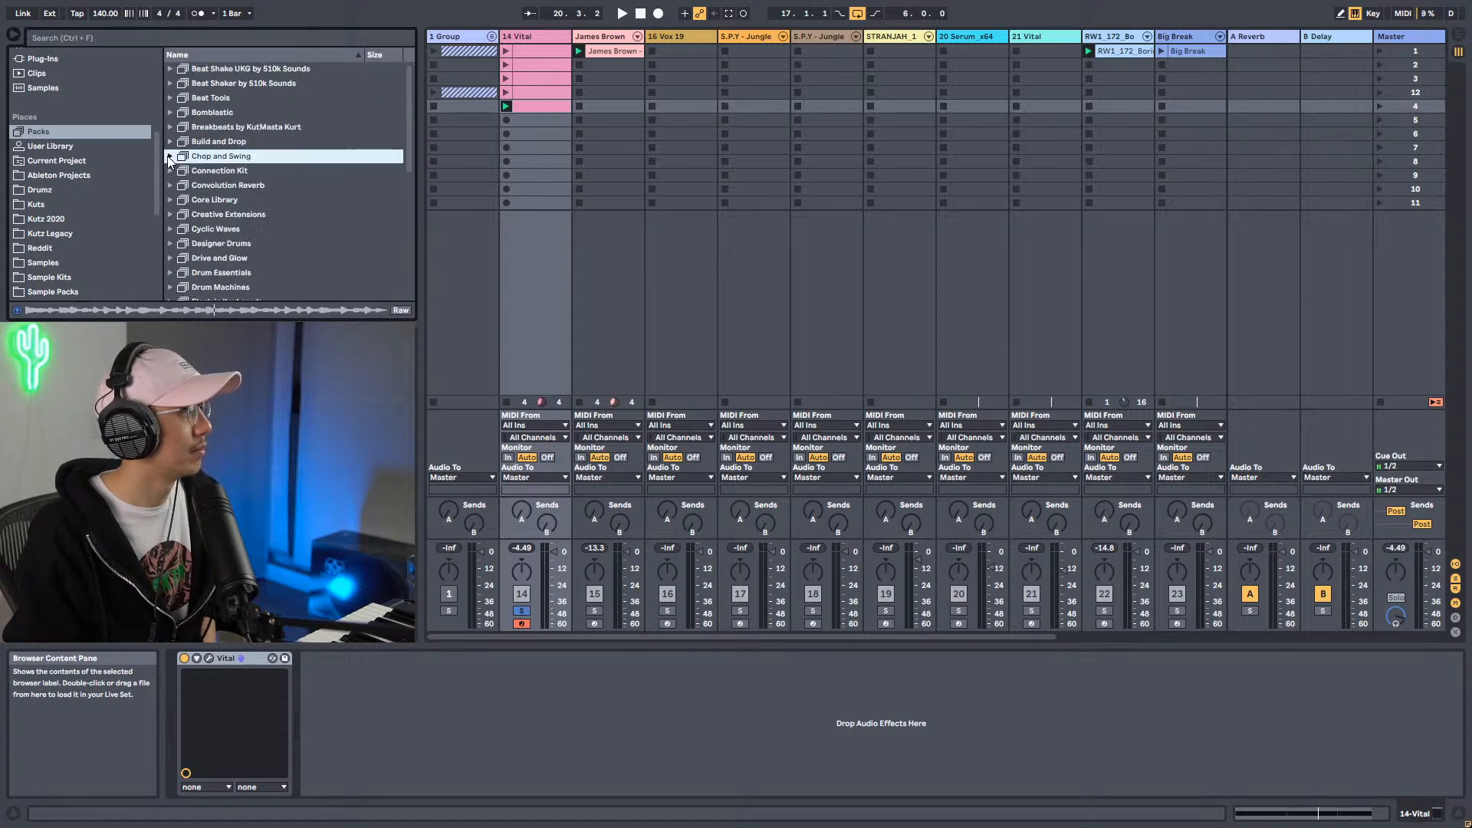
click(170, 98)
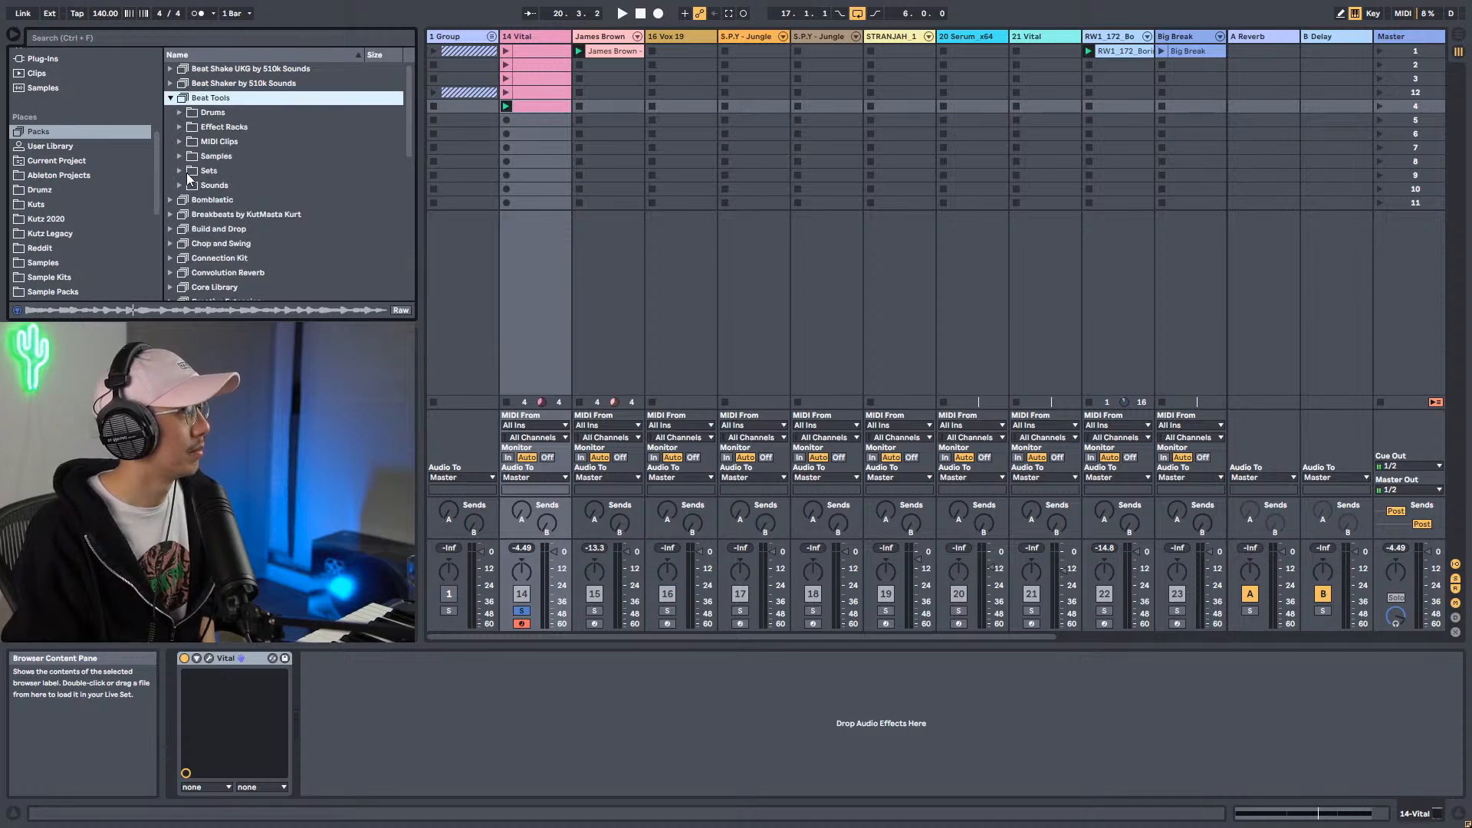
click(179, 113)
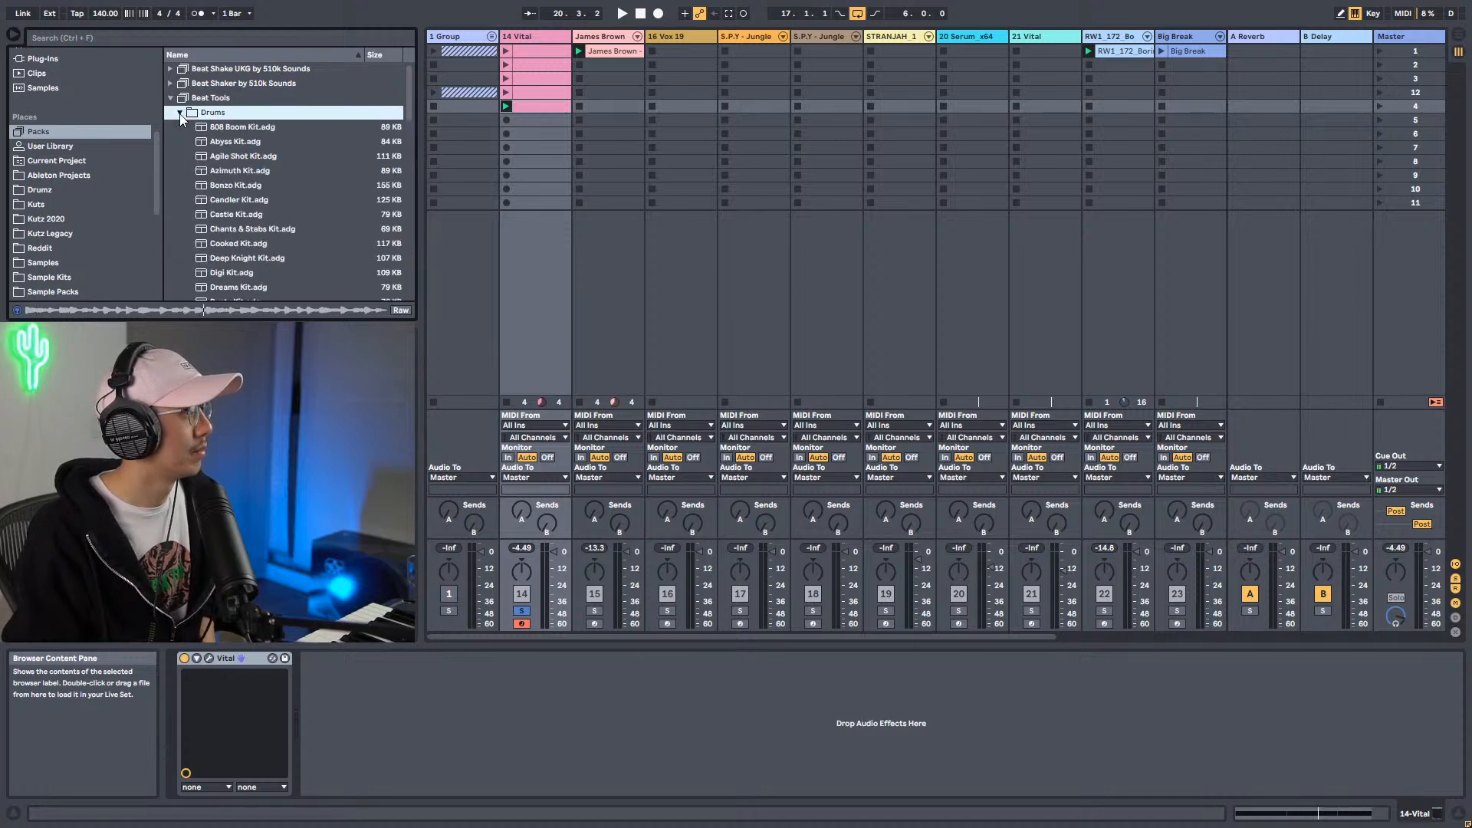
click(270, 212)
click(241, 127)
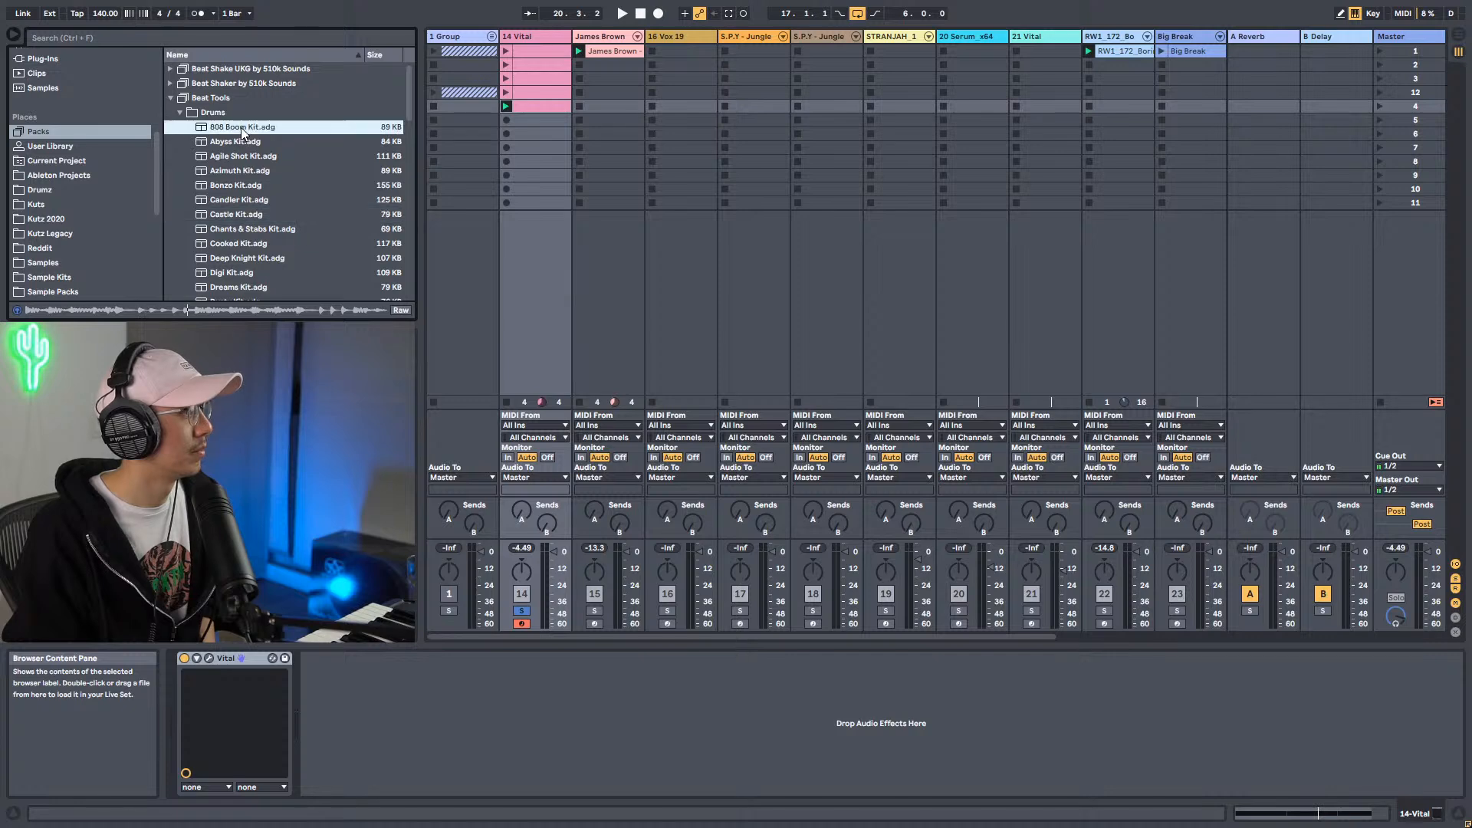
click(238, 141)
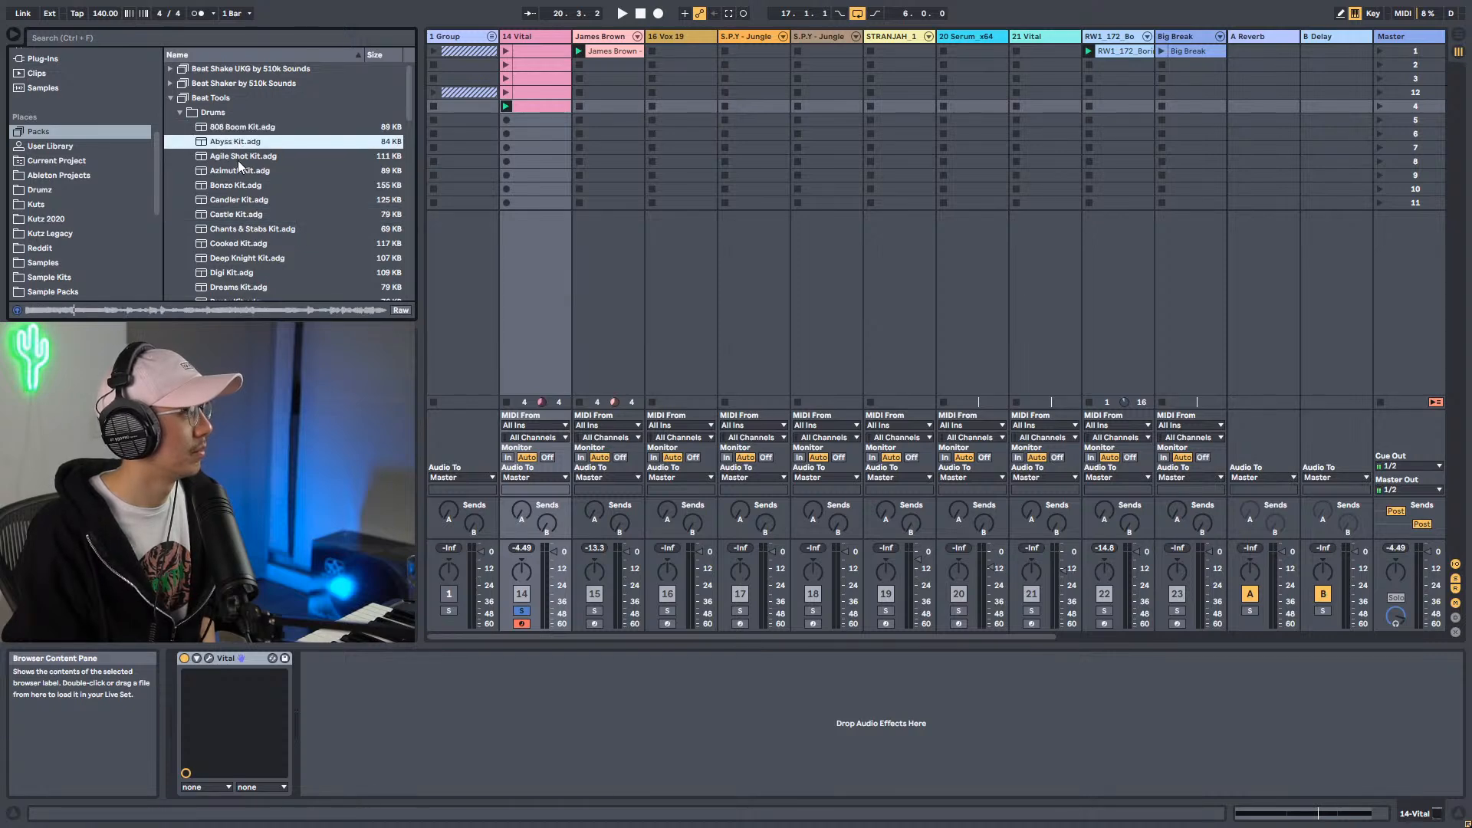
right_click(246, 143)
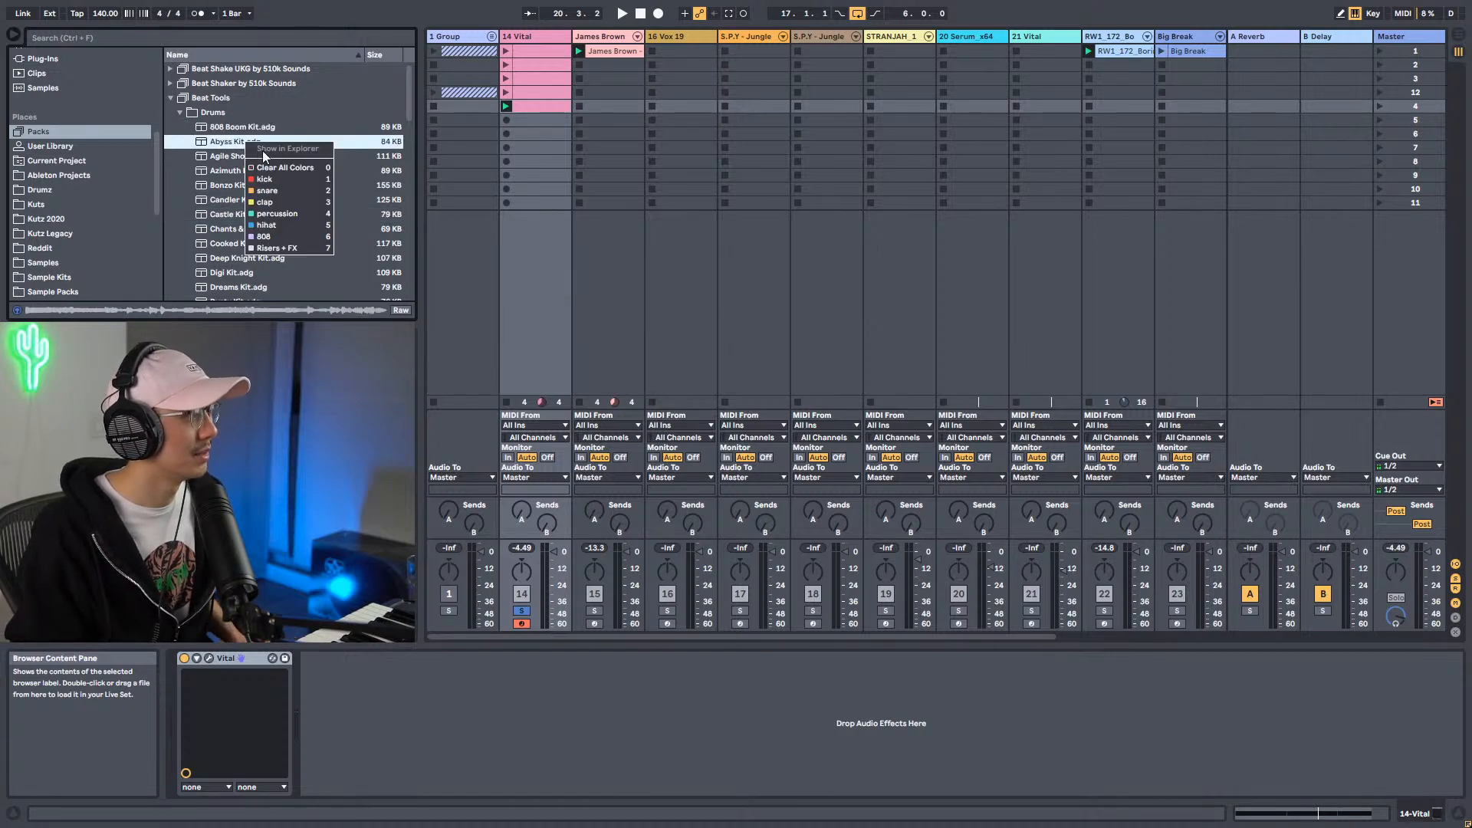
Load Abyss Kit onto a new MIDI track after Tubby Break and create a MIDI clip with a two-bar loop in its first slot.
click(221, 141)
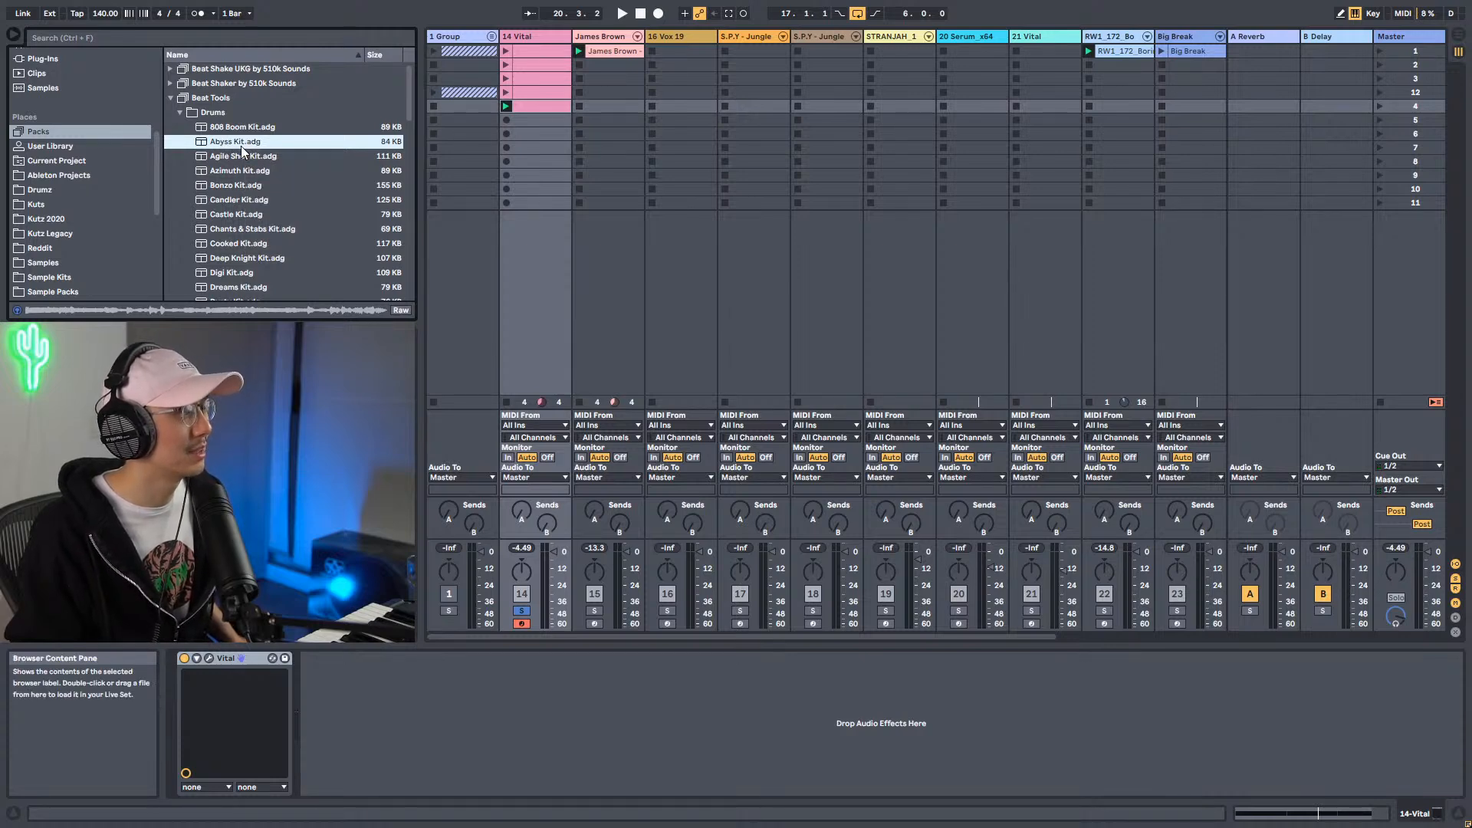
drag(992, 635, 1303, 641)
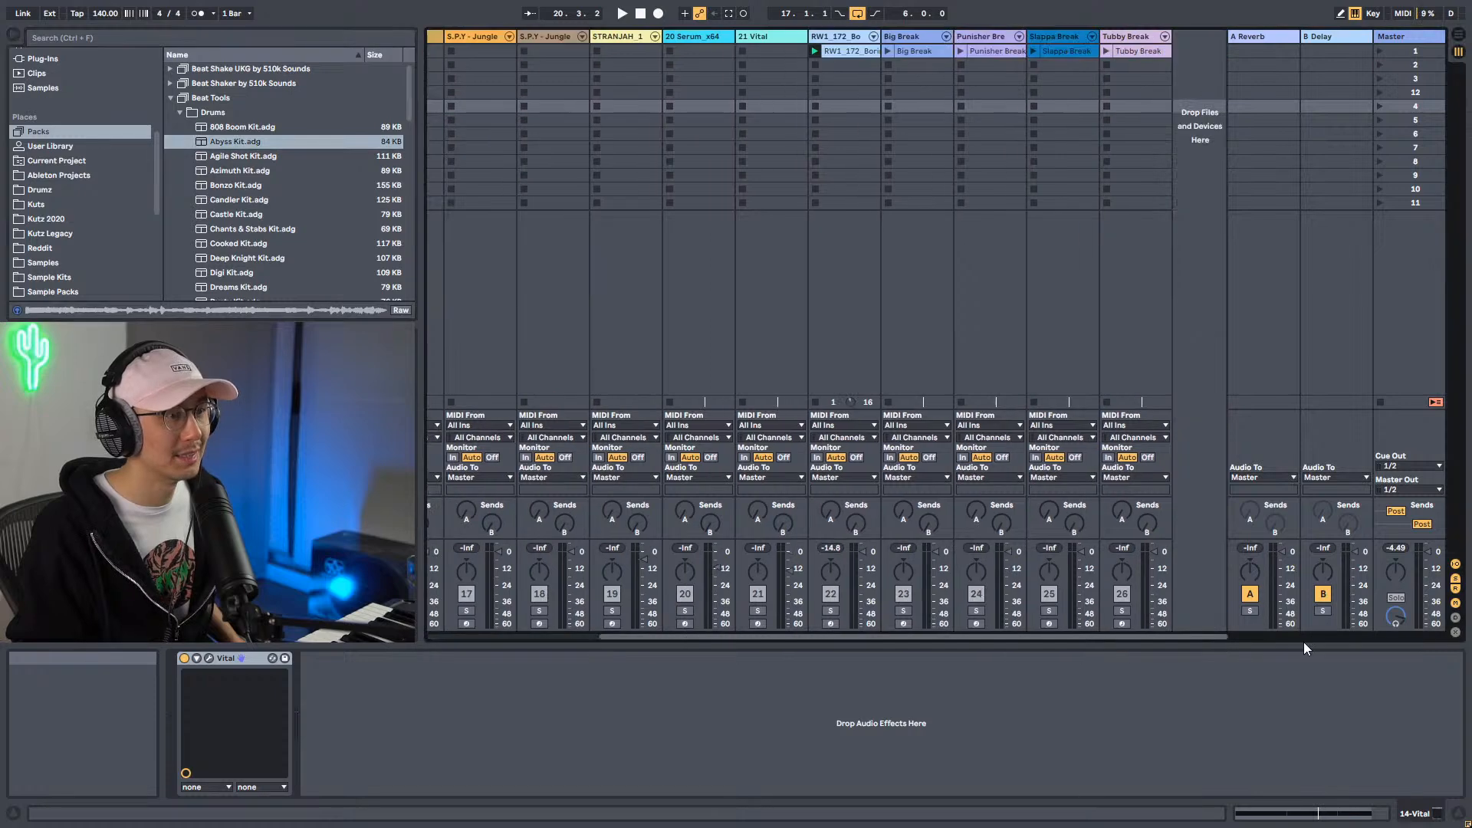
drag(1148, 43, 1189, 36)
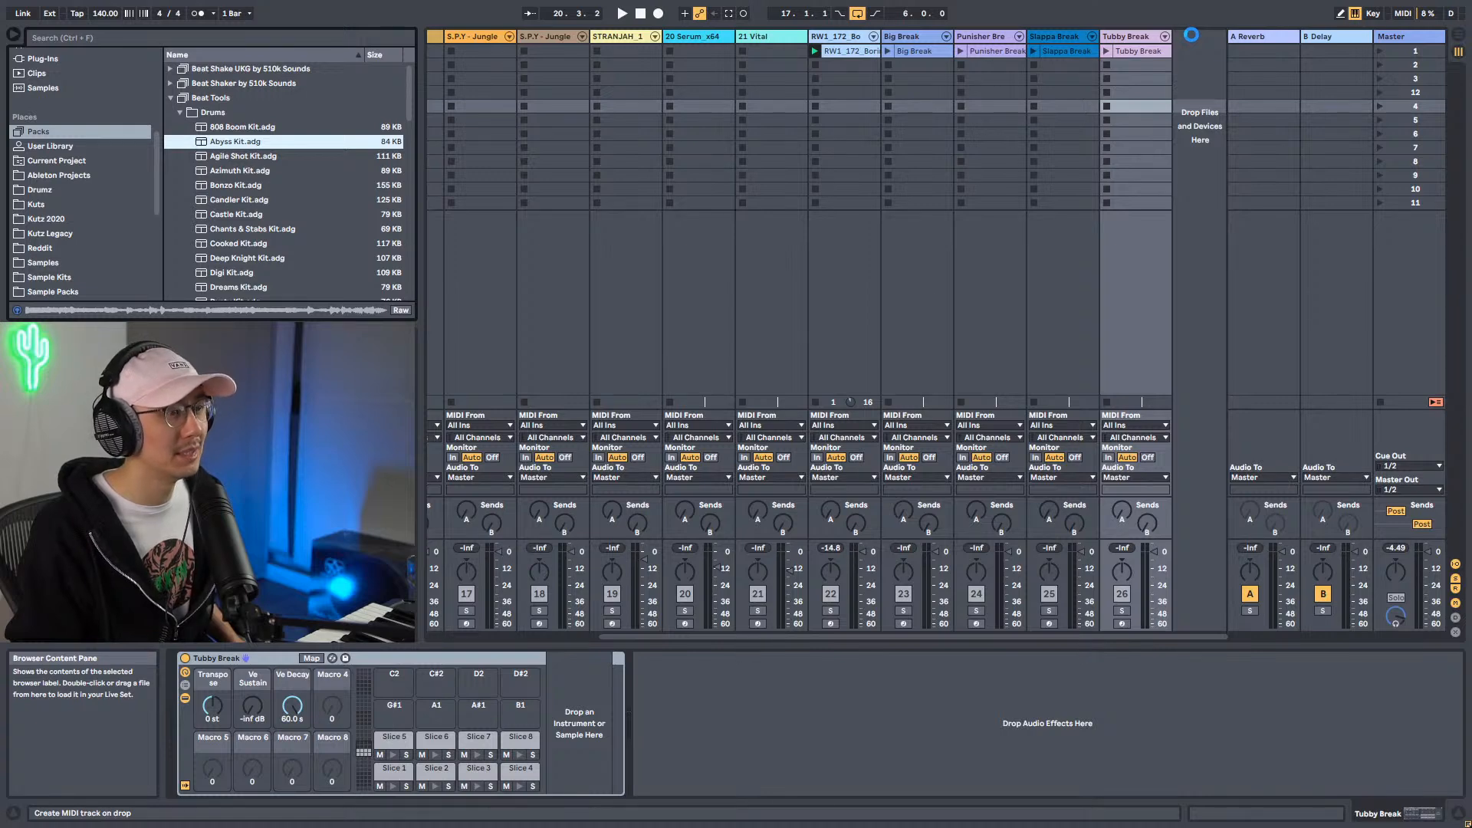
double_click(1194, 51)
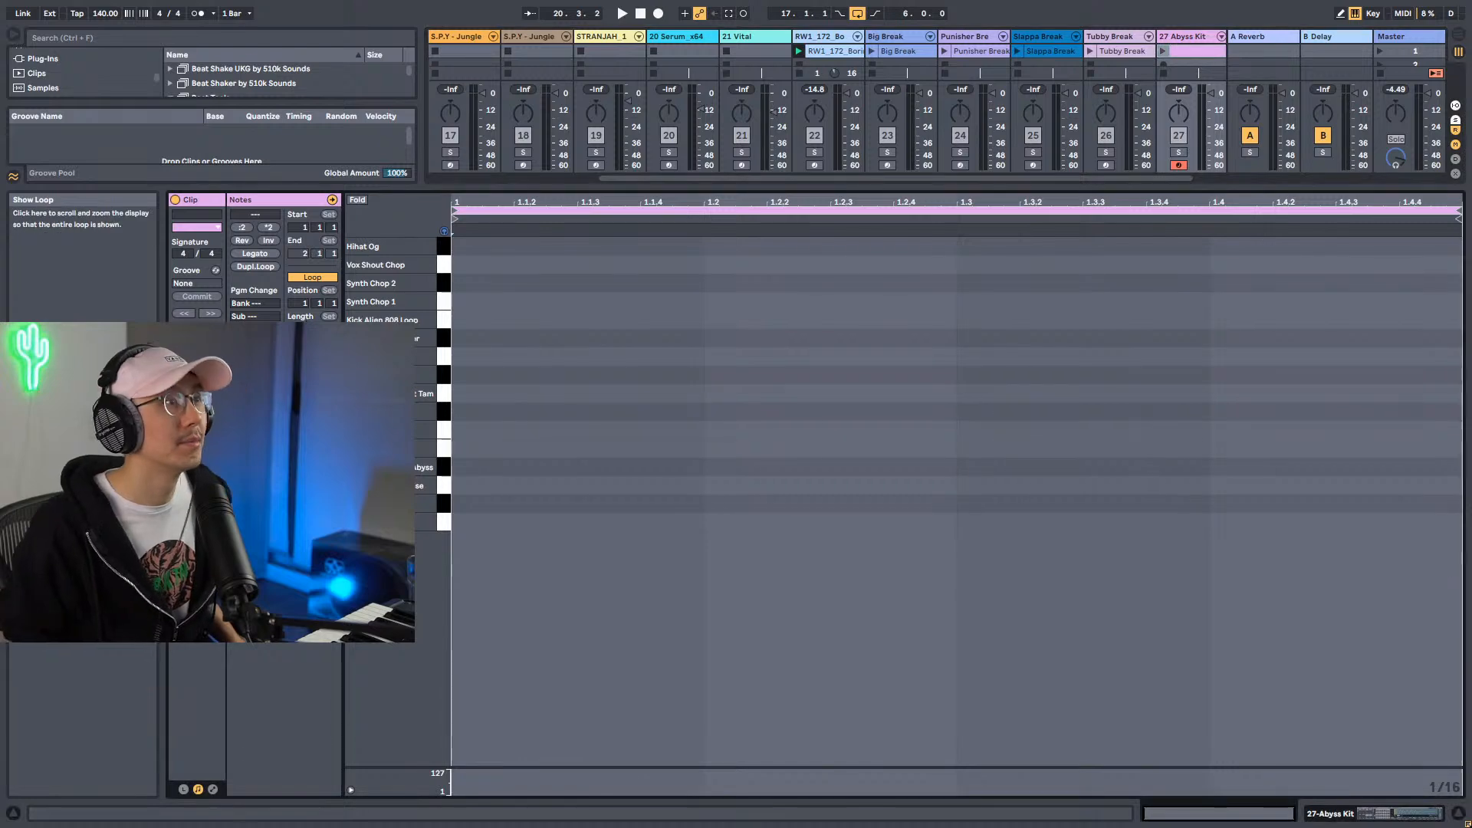
drag(304, 329, 305, 322)
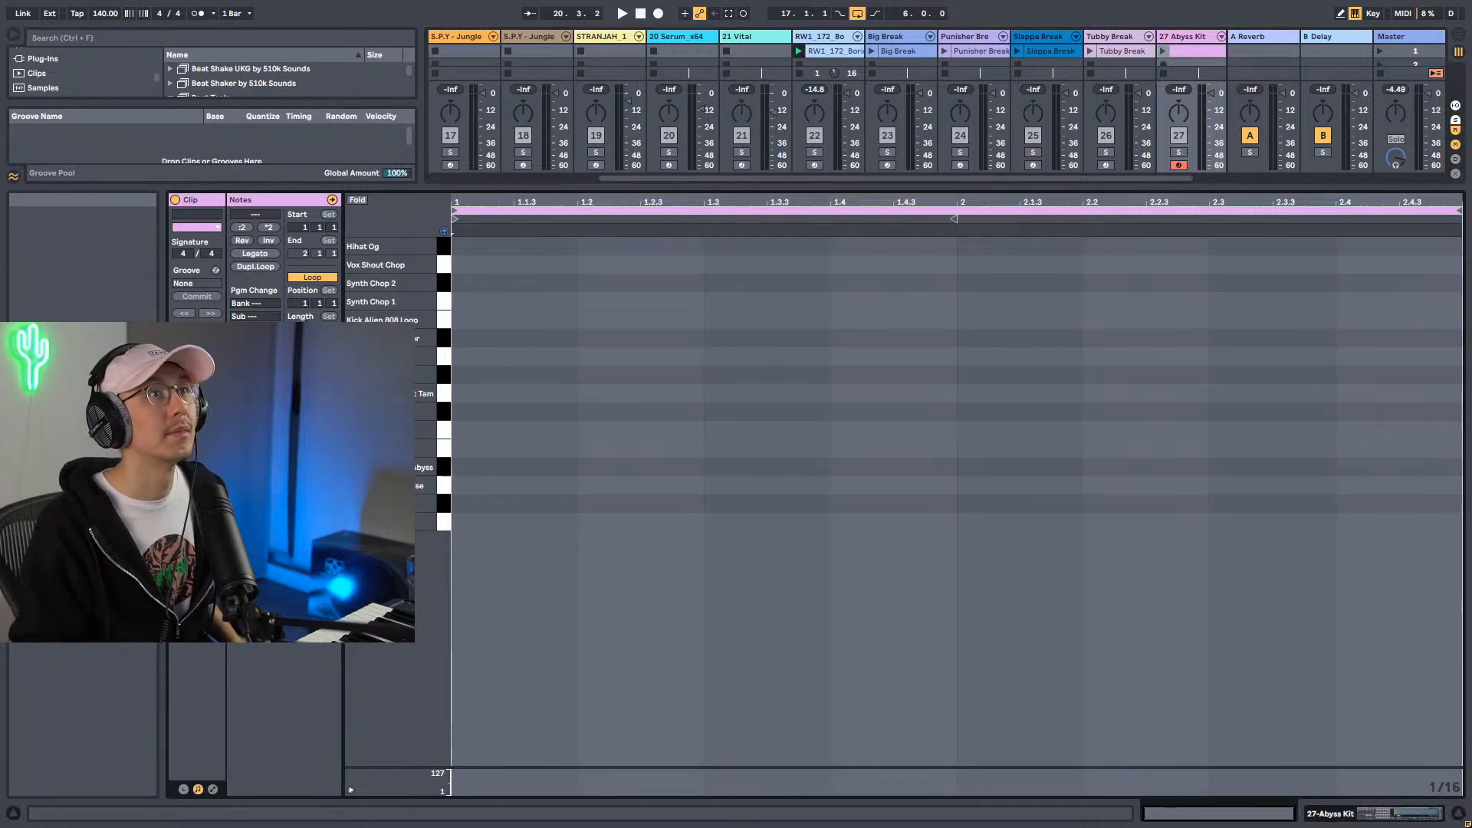
Solo track 27 and add 1/16 Kick notes to the clip at 1.1.1, 1.2.3, 1.4.1 and 2.2.1.
click(447, 521)
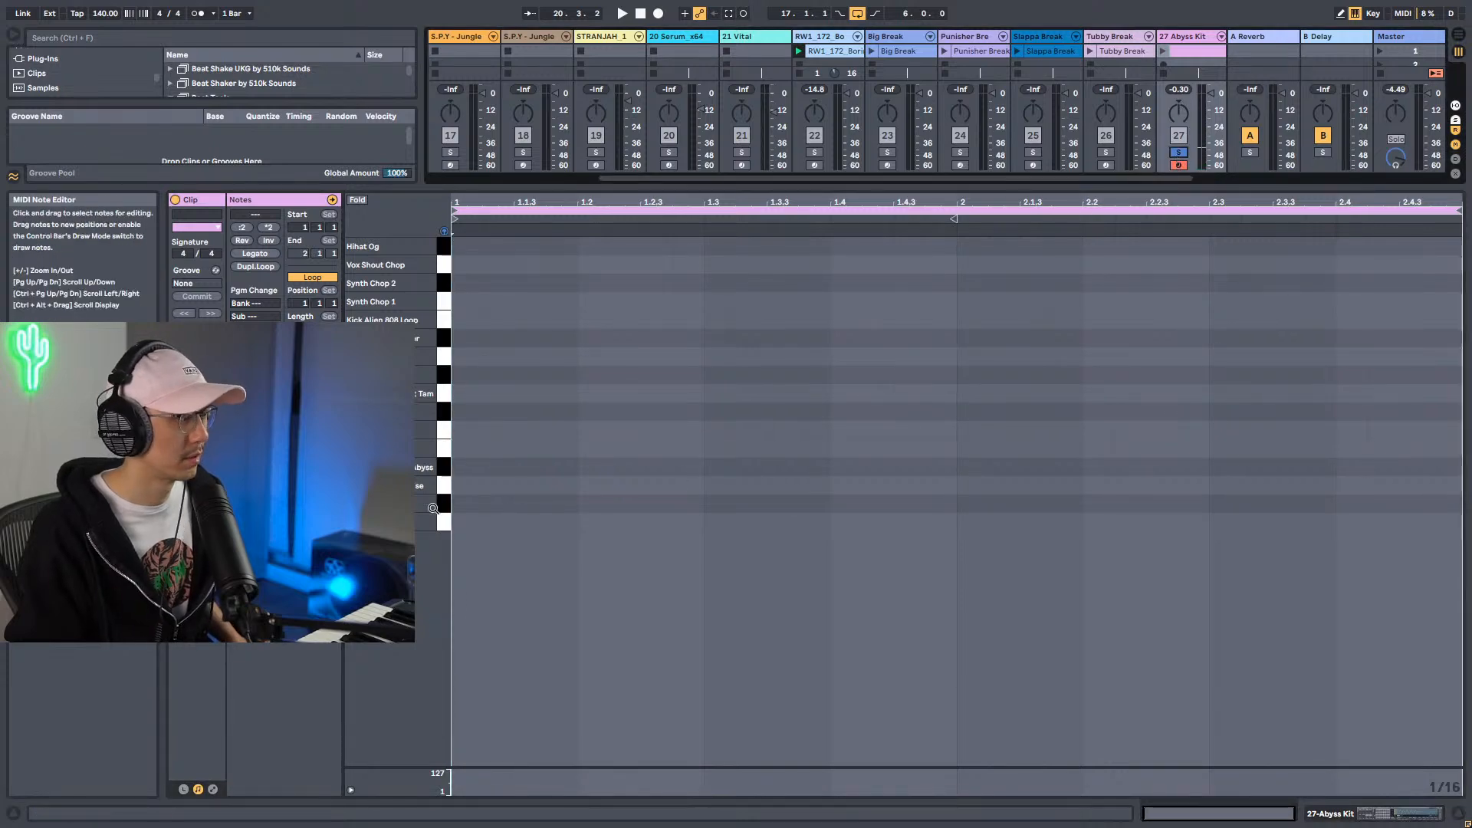
click(445, 525)
double_click(465, 522)
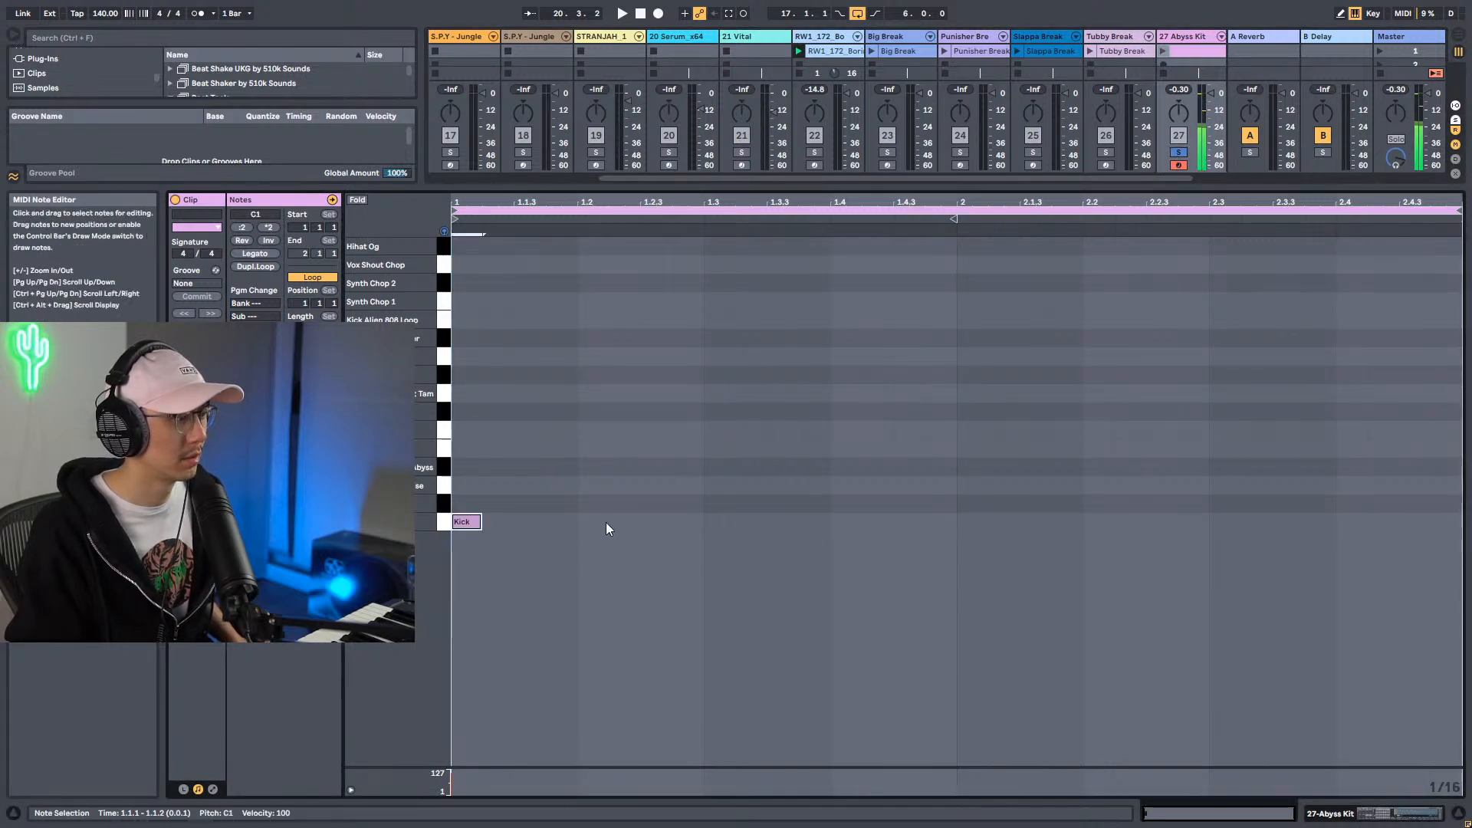
double_click(651, 528)
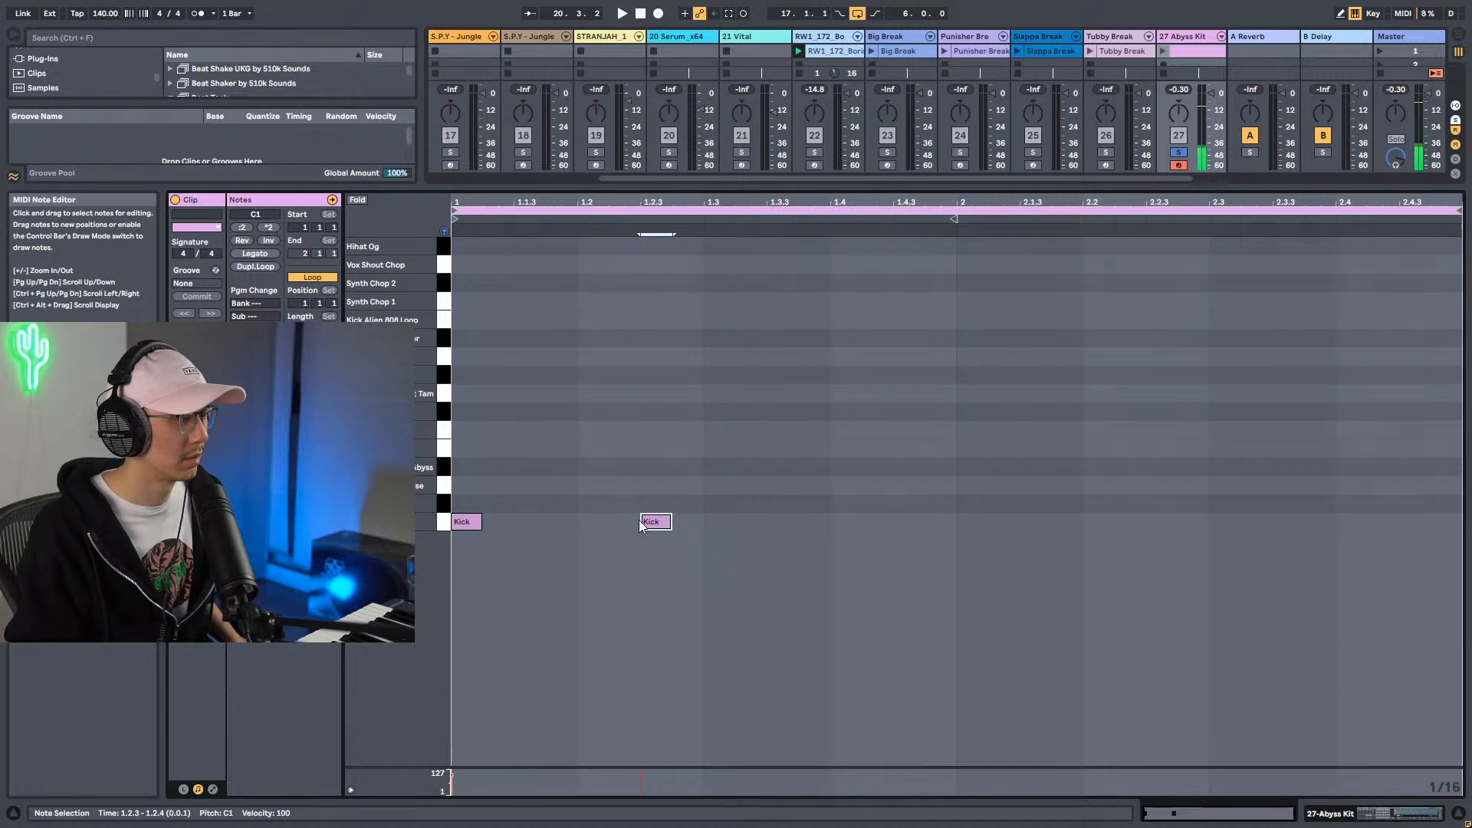
double_click(847, 522)
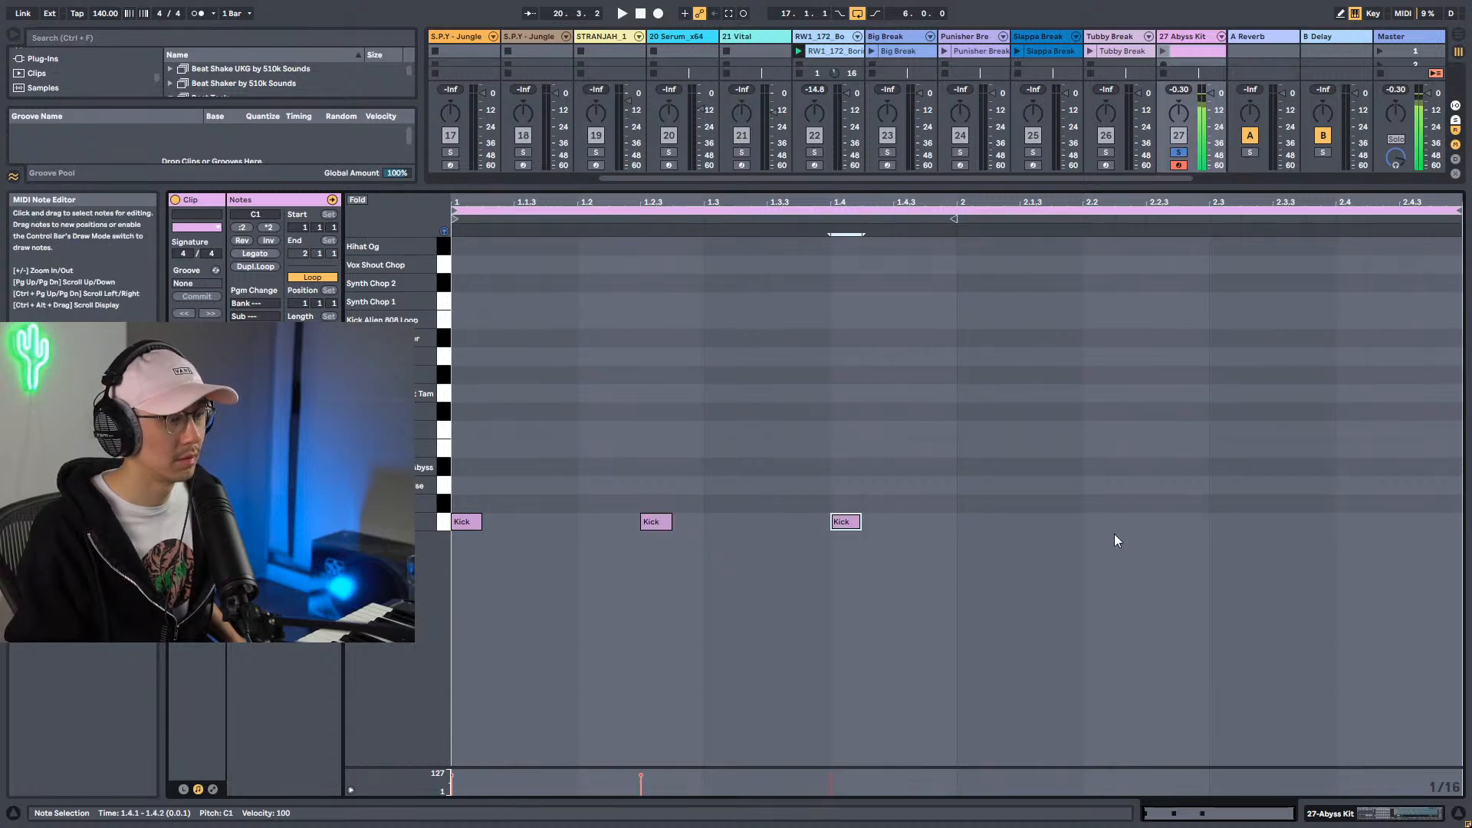
double_click(1088, 523)
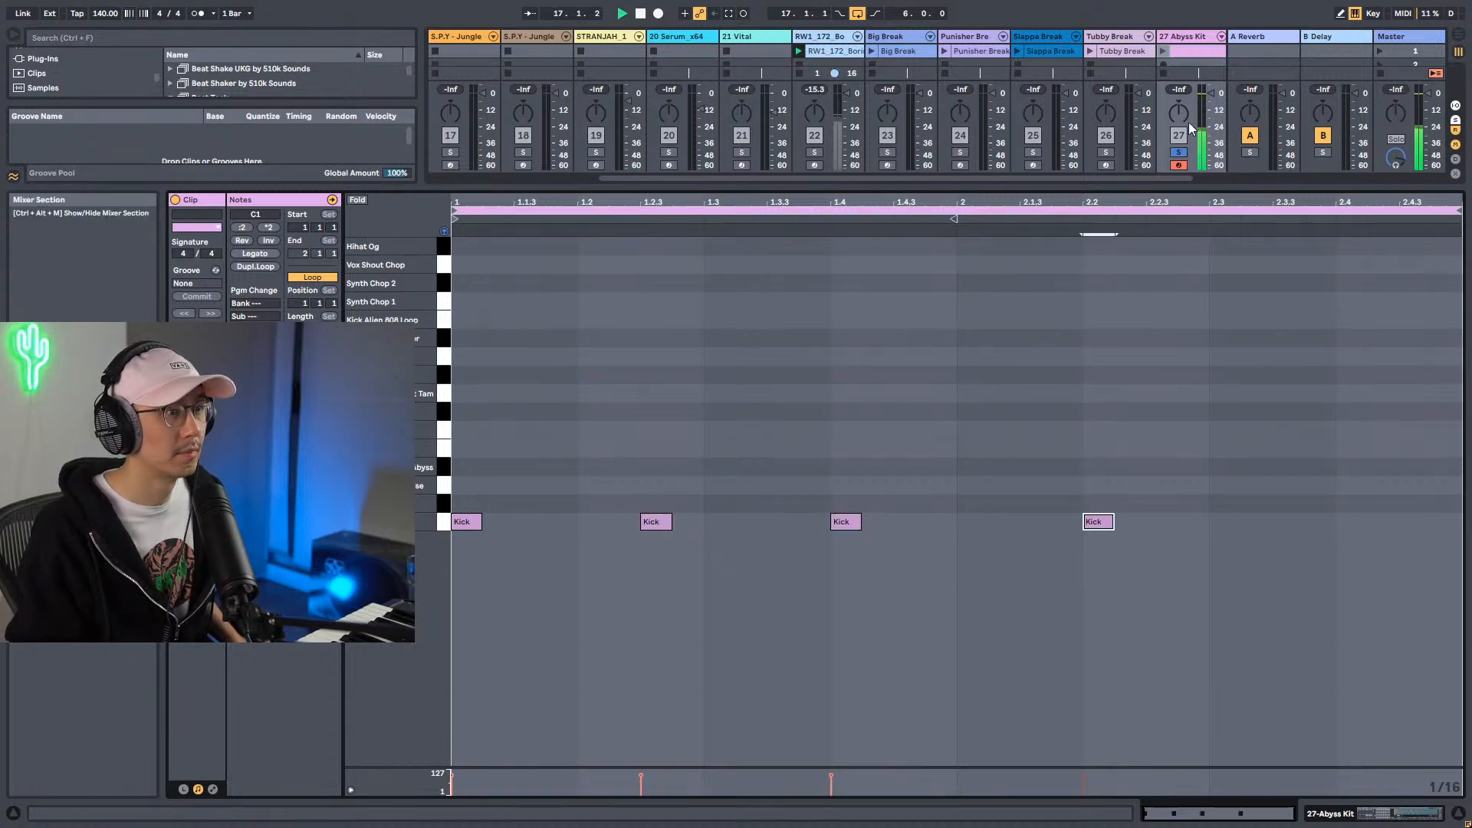
Launch the Abyss Kit clip and add Snare Trapped Noise notes two sixteenths long at 1.3.1 and 2.3.1.
click(1164, 52)
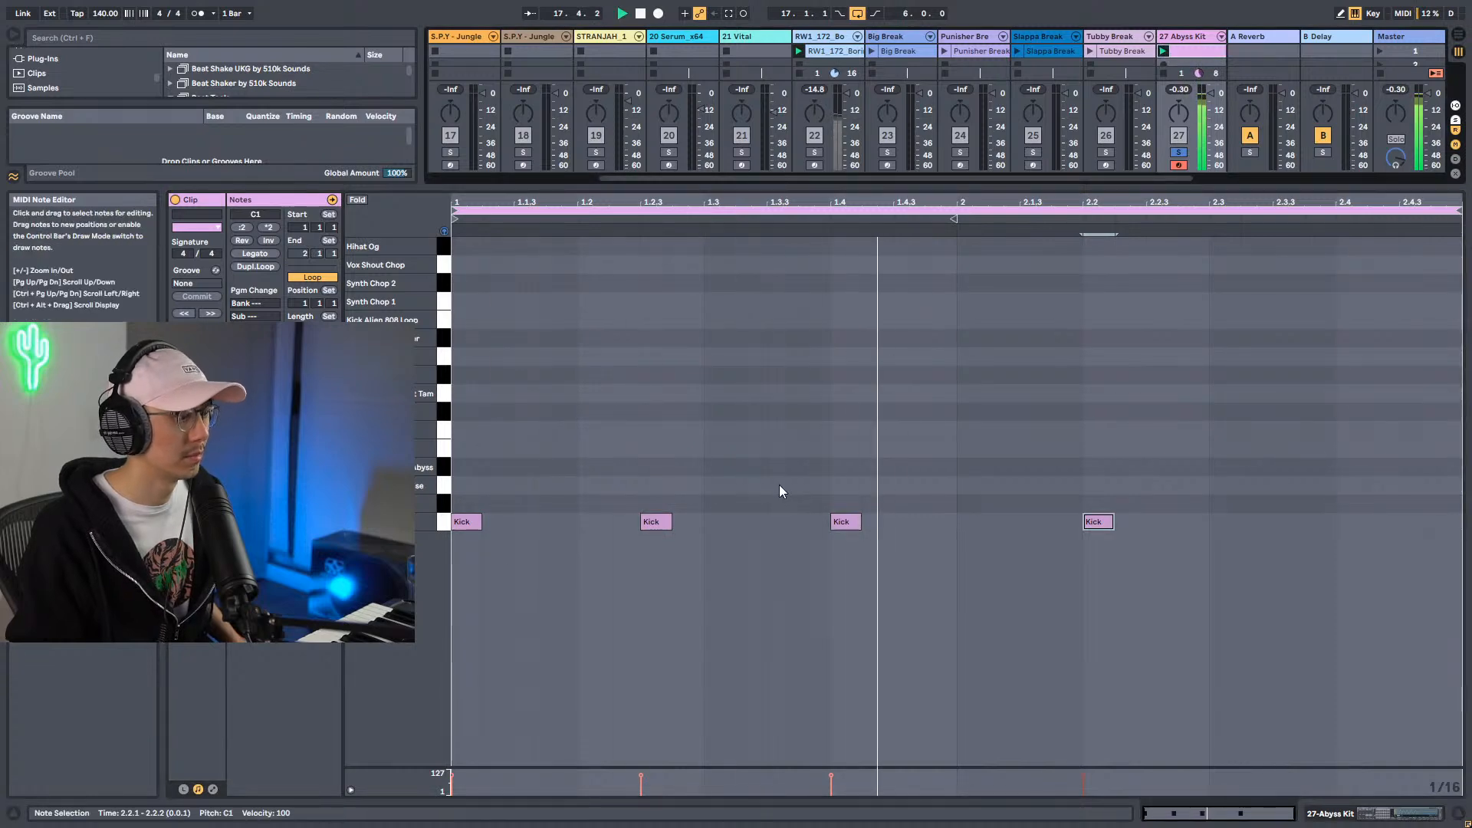
double_click(717, 485)
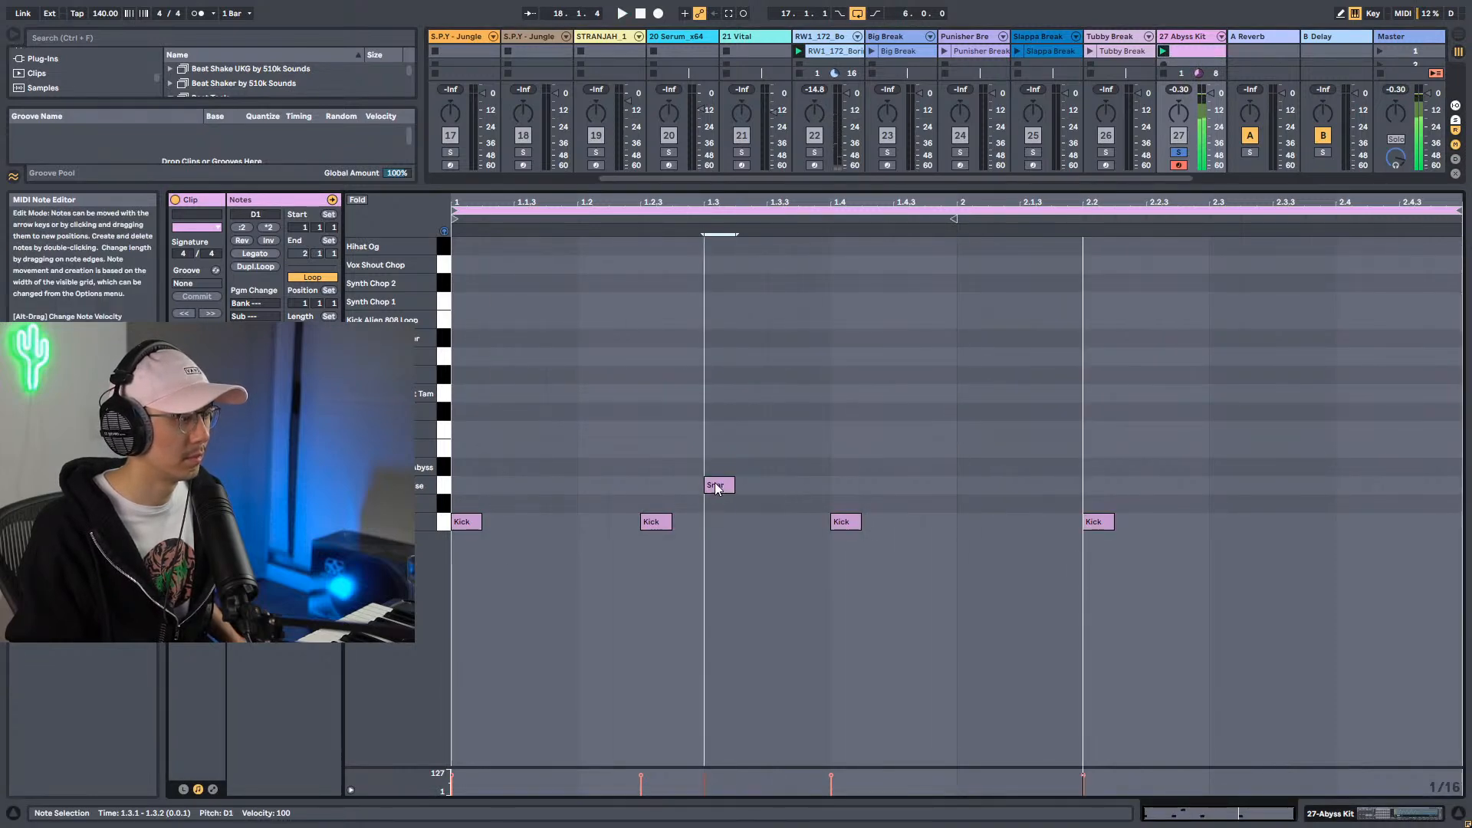
drag(729, 485, 1236, 490)
click(983, 479)
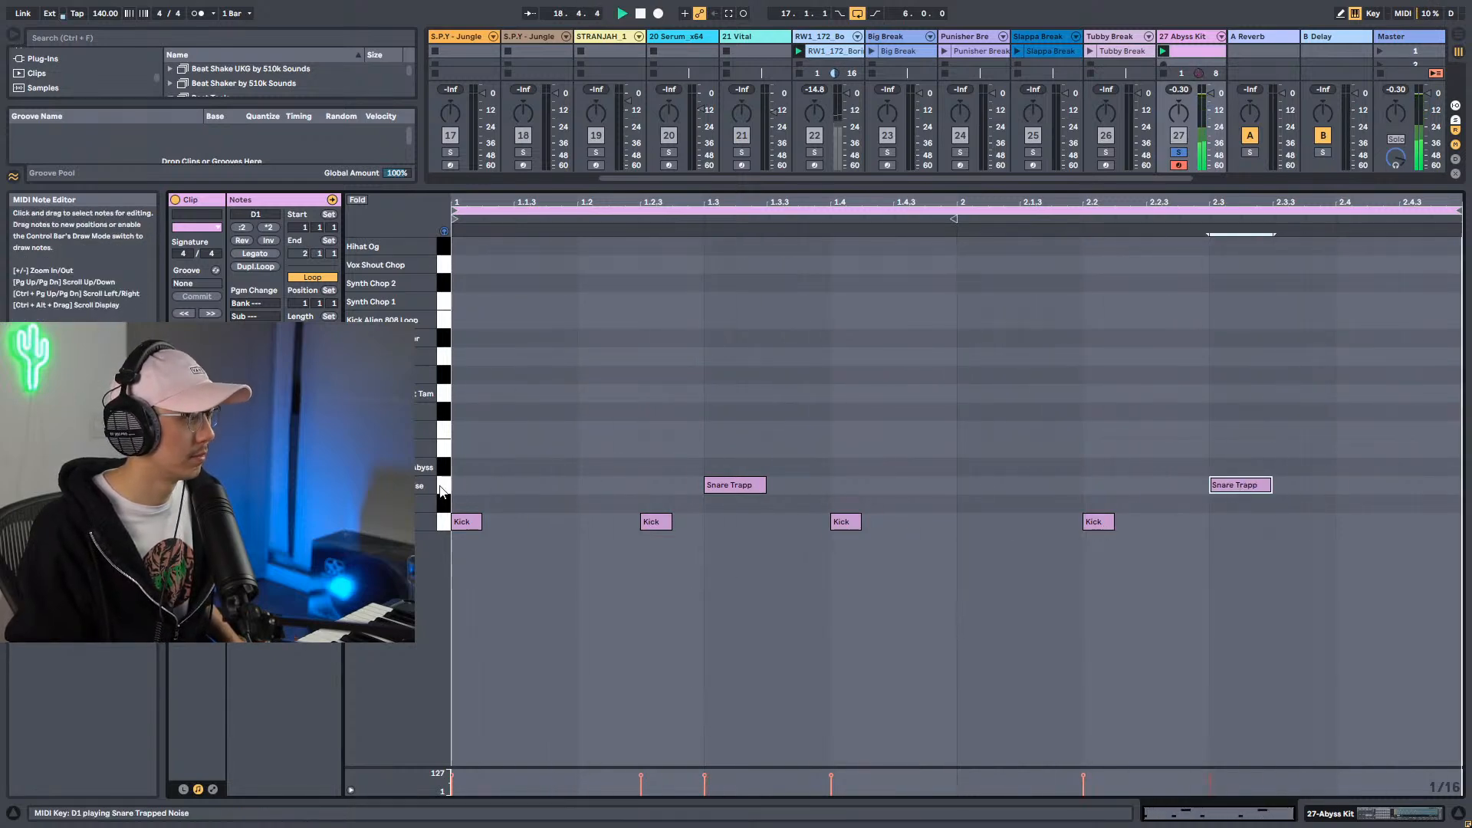
drag(452, 500, 448, 394)
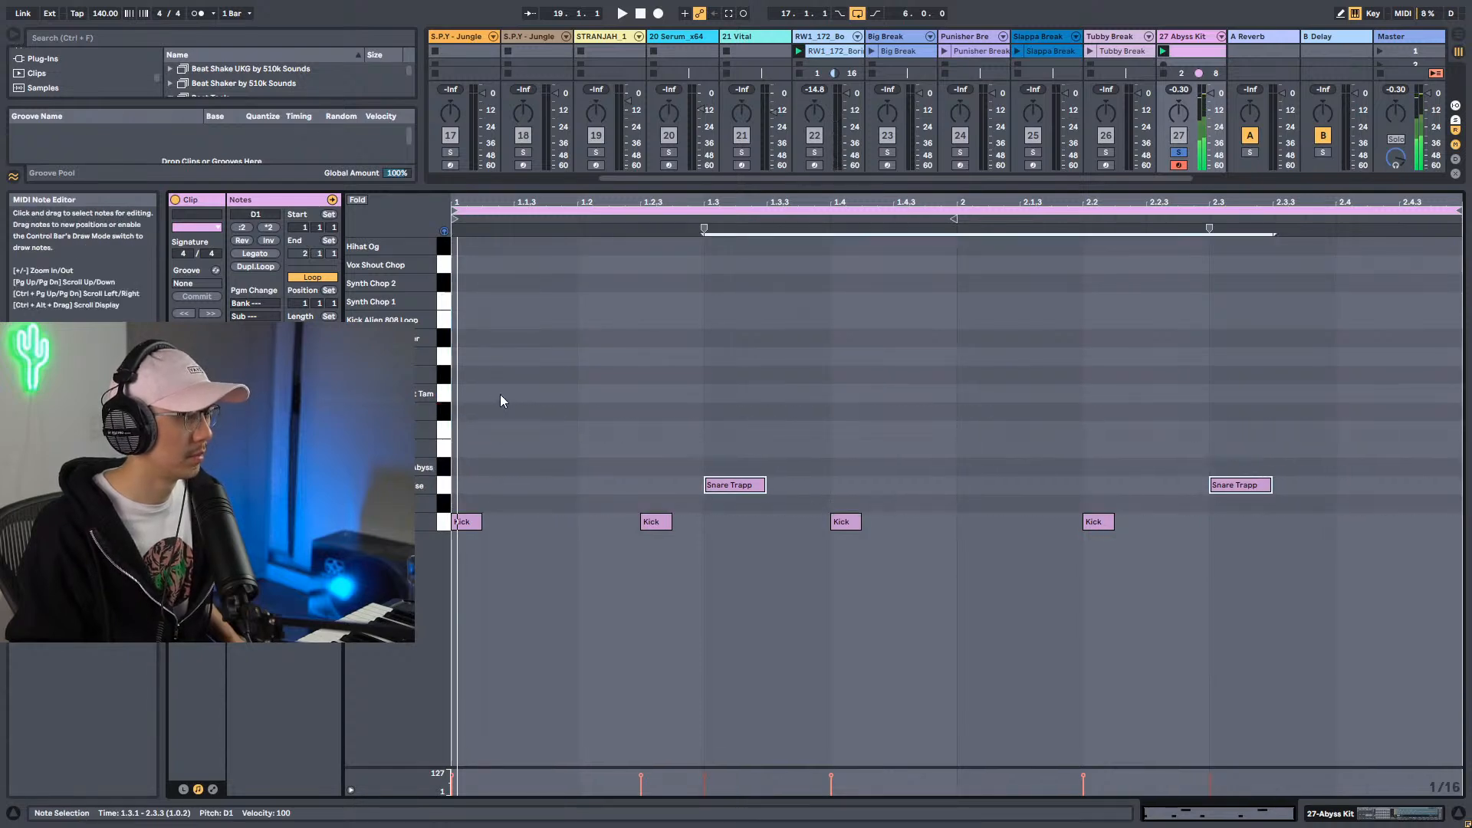
Draw 1/16 Hihat Short Slice notes across both bars of the Abyss Kit clip and lower that pad's volume to about -25 dB.
key(b)
drag(483, 411, 1429, 411)
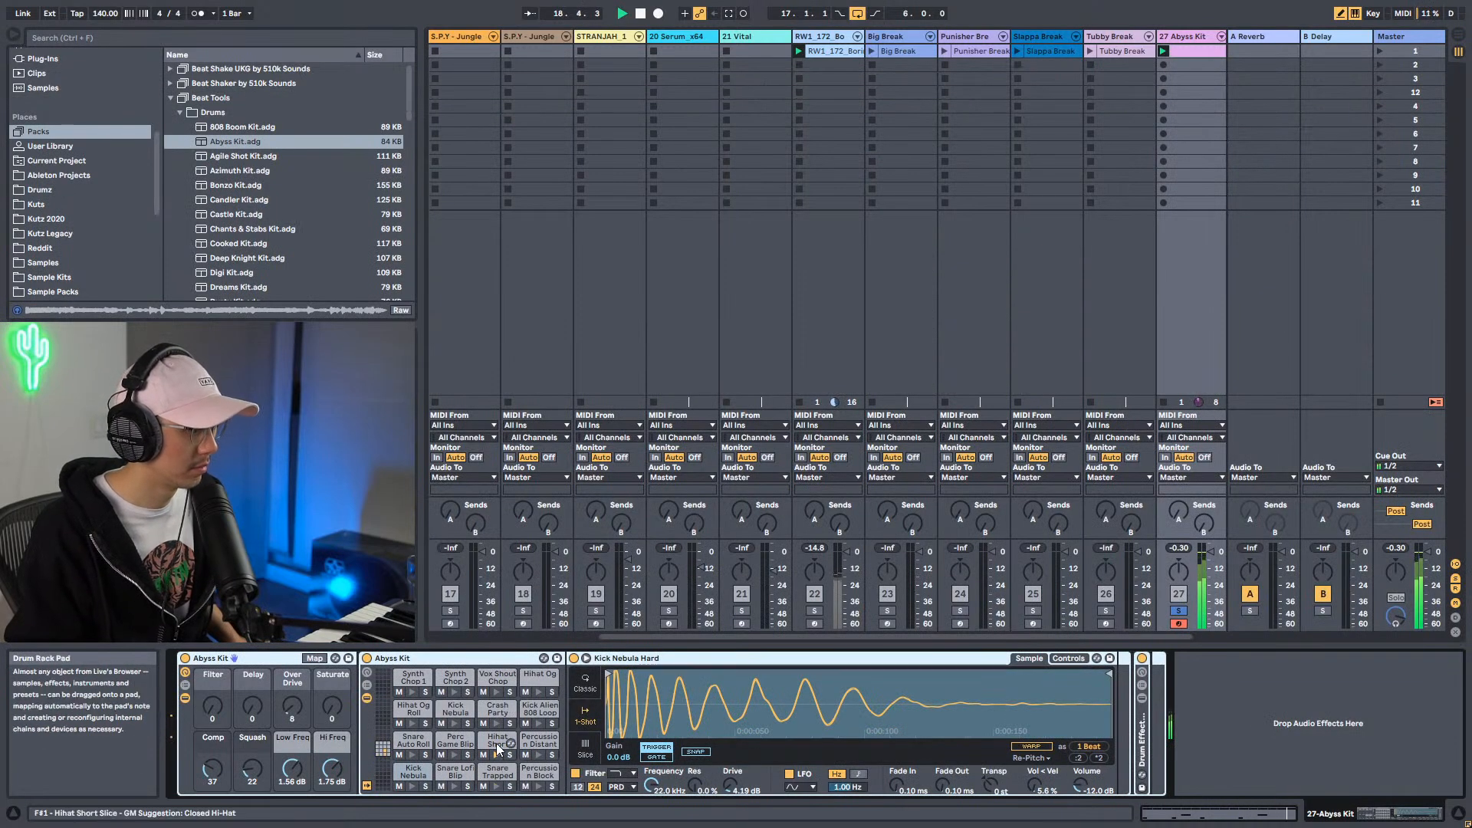
scroll(1096, 789, down, 7)
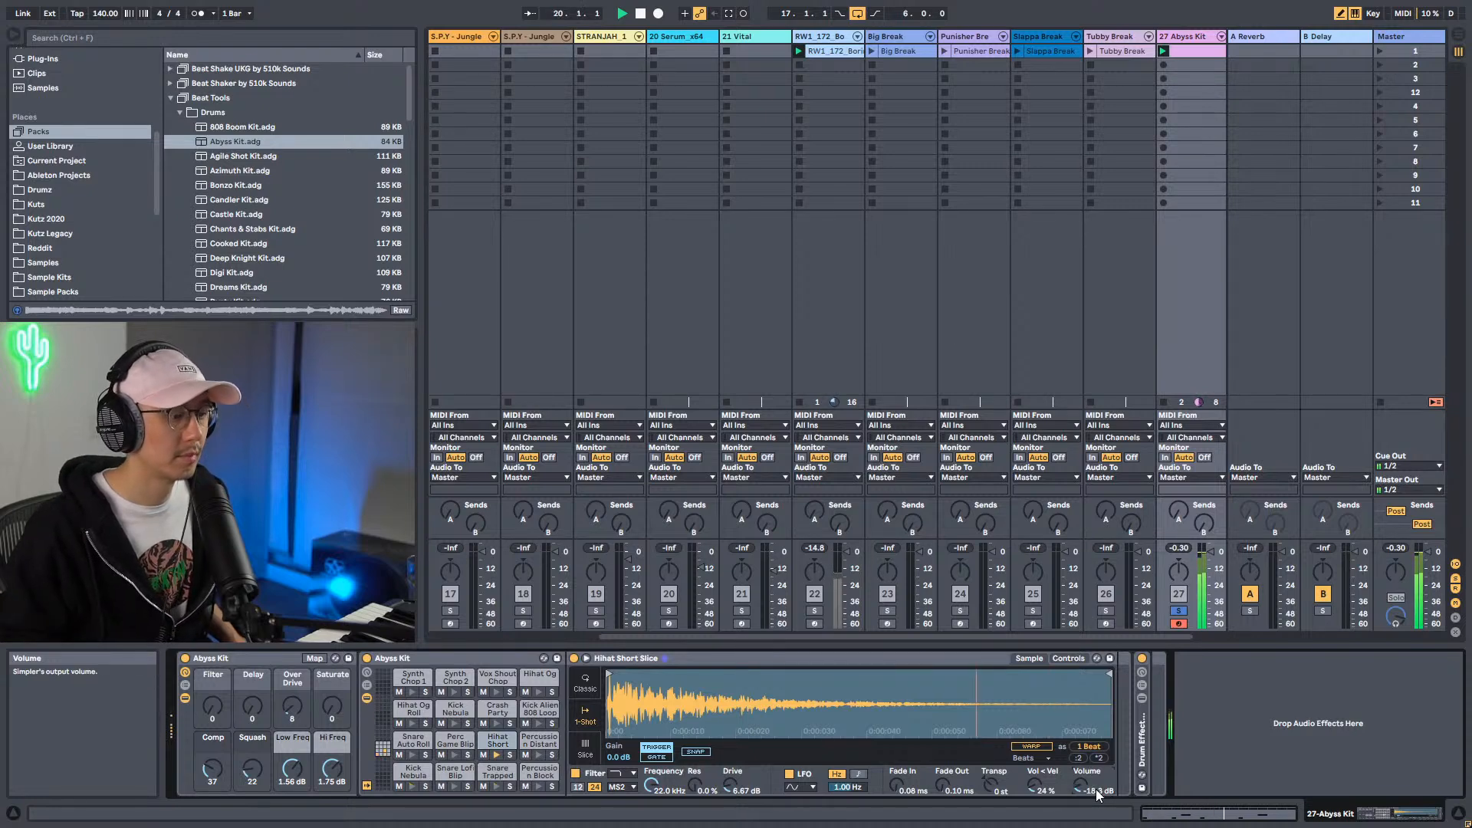
scroll(1097, 789, down, 4)
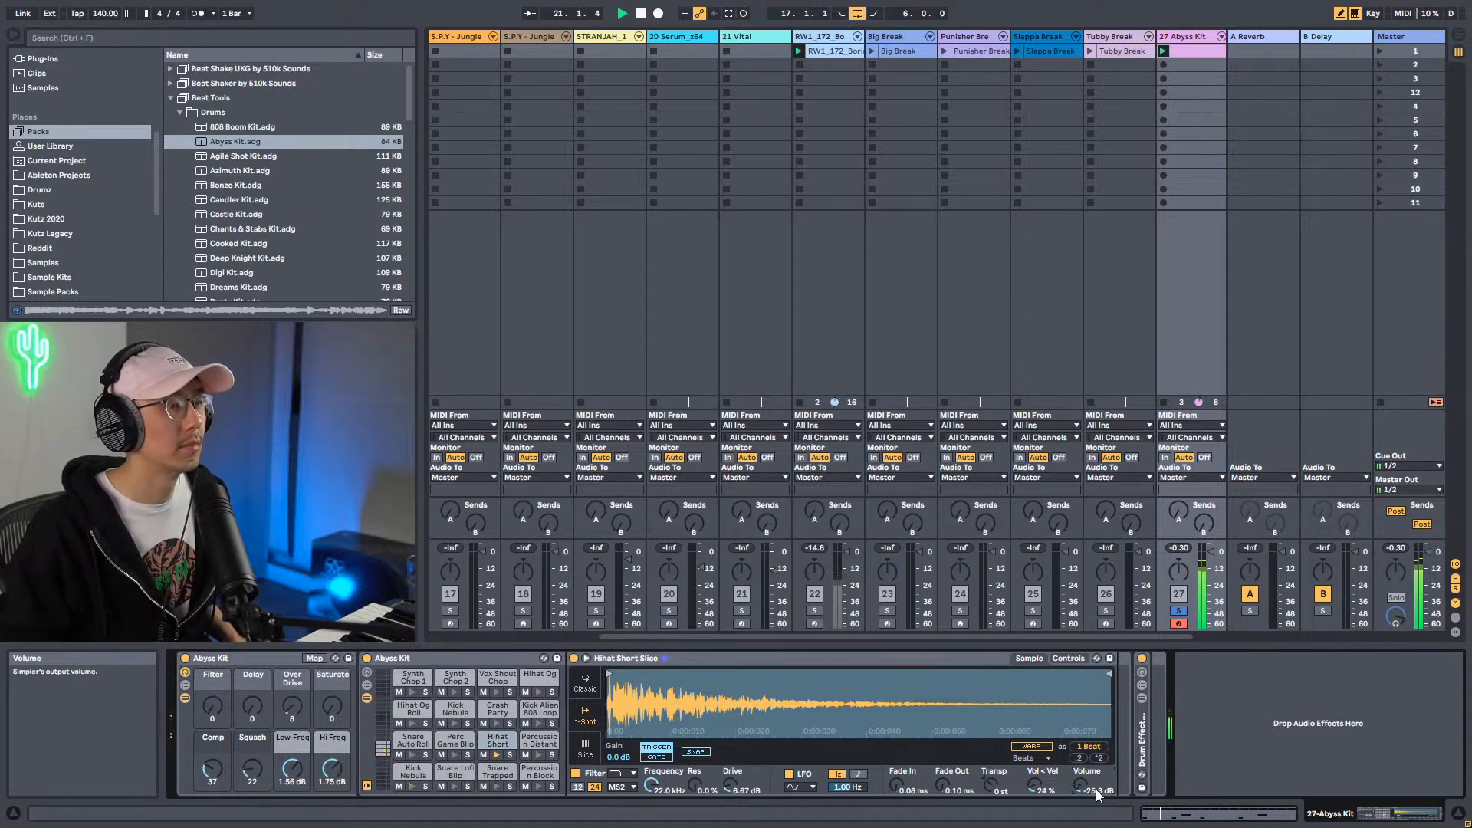
scroll(1096, 788, up, 1)
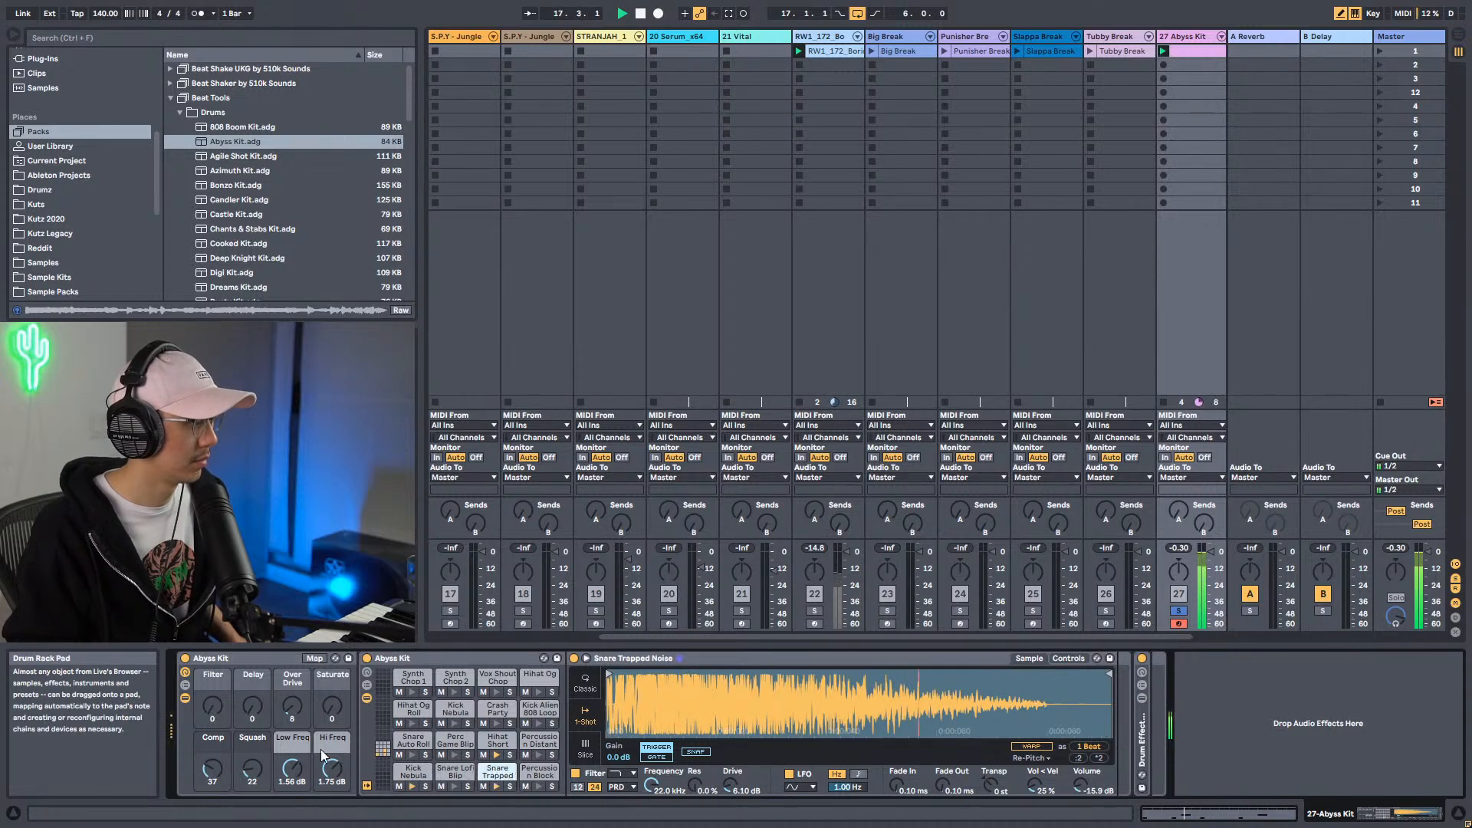
Unsolo track 27, mute the RW1_172 break on track 22 and the James Brown track 15, and play the set.
click(1179, 611)
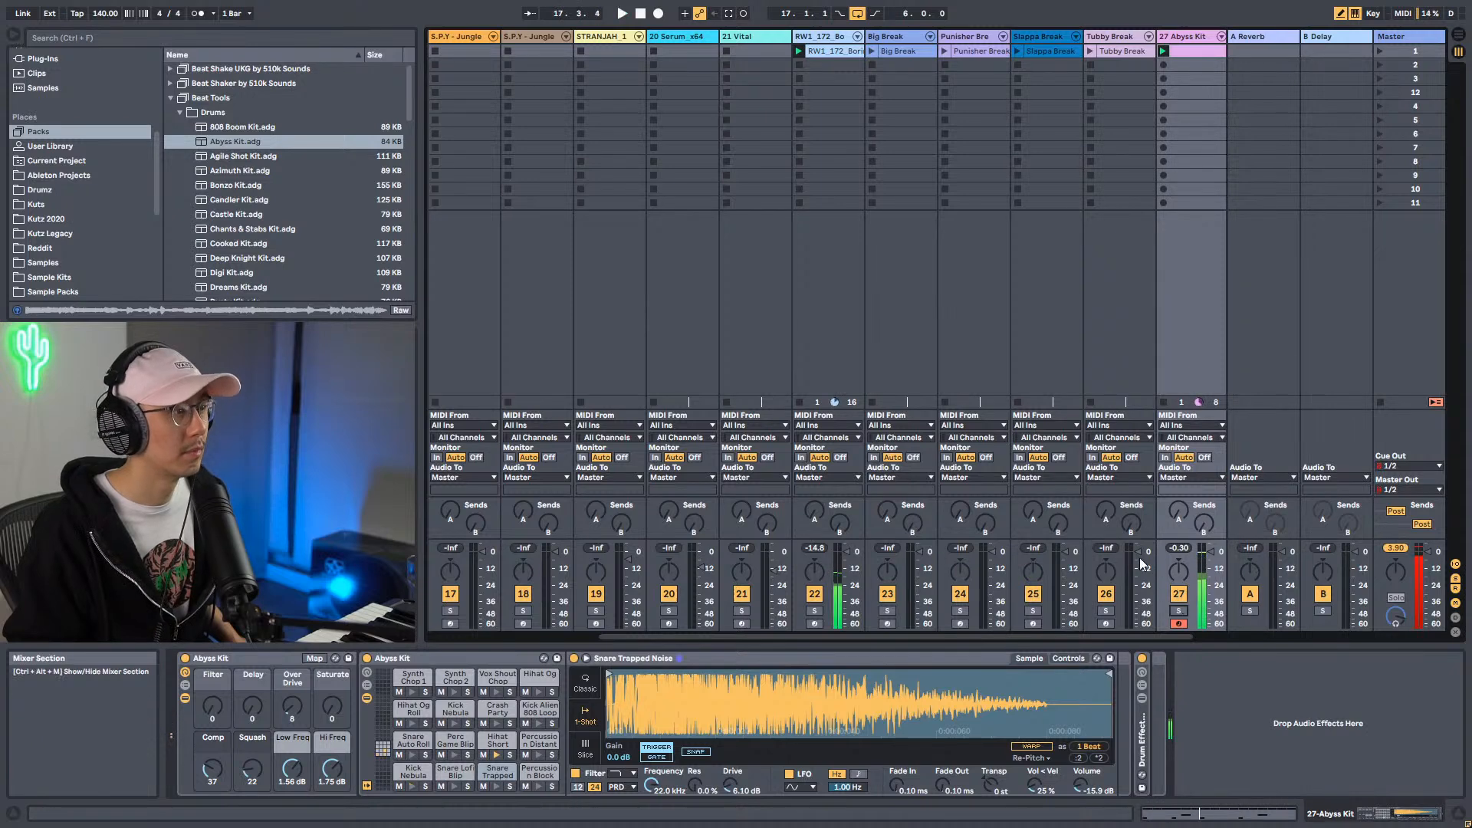
click(814, 595)
key(space)
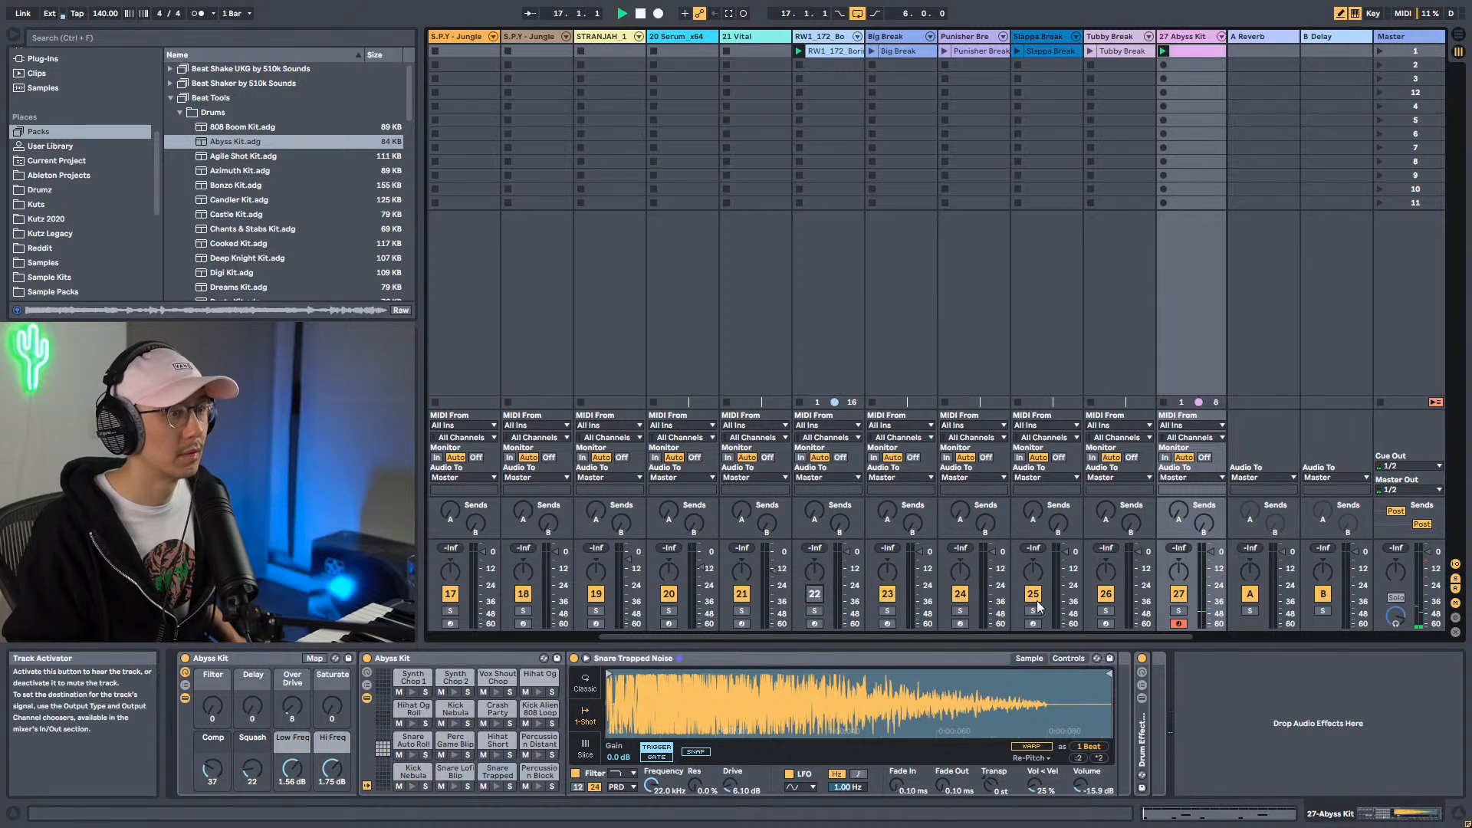
drag(1144, 635, 943, 637)
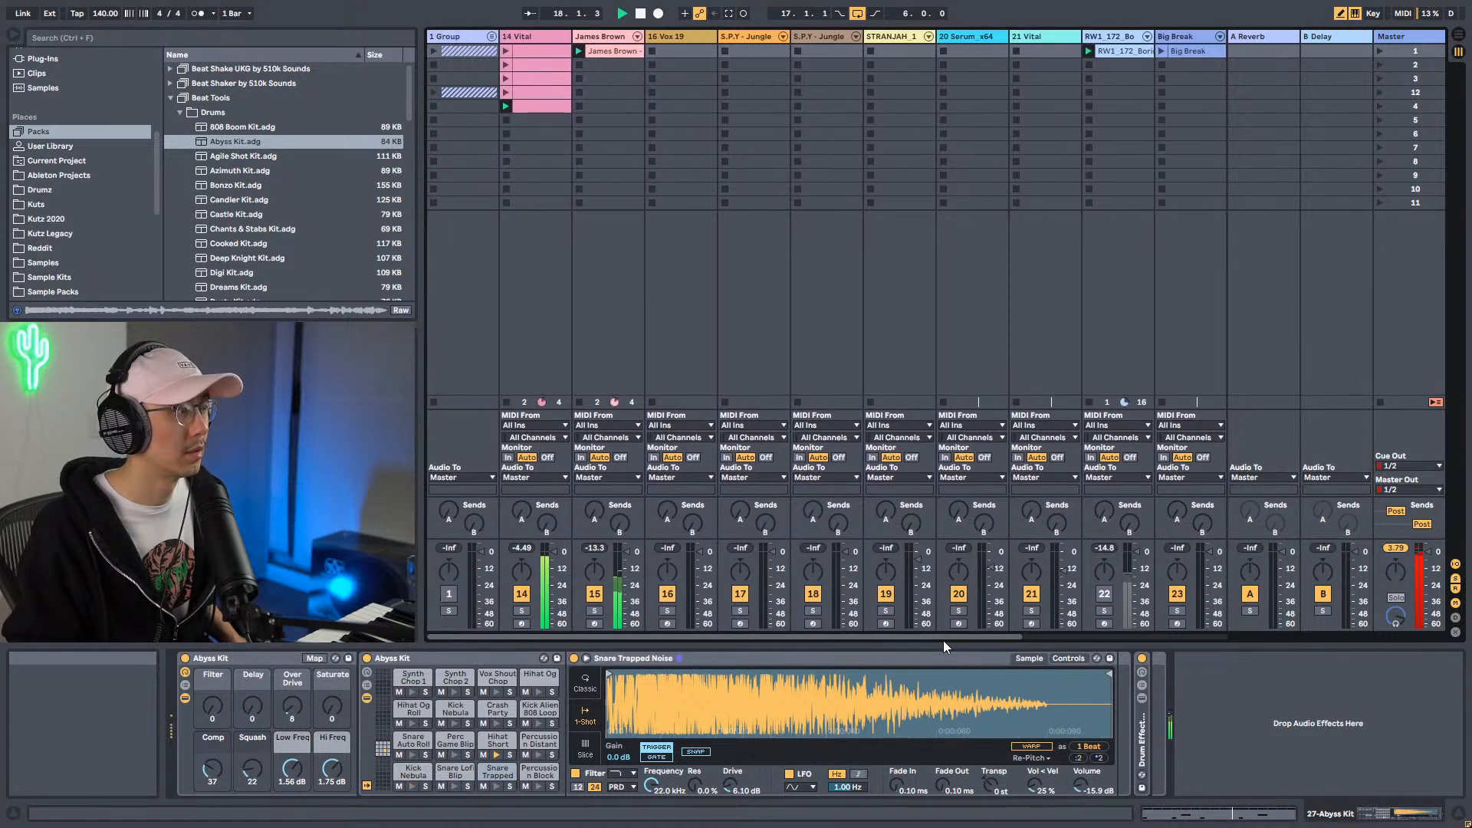
click(594, 593)
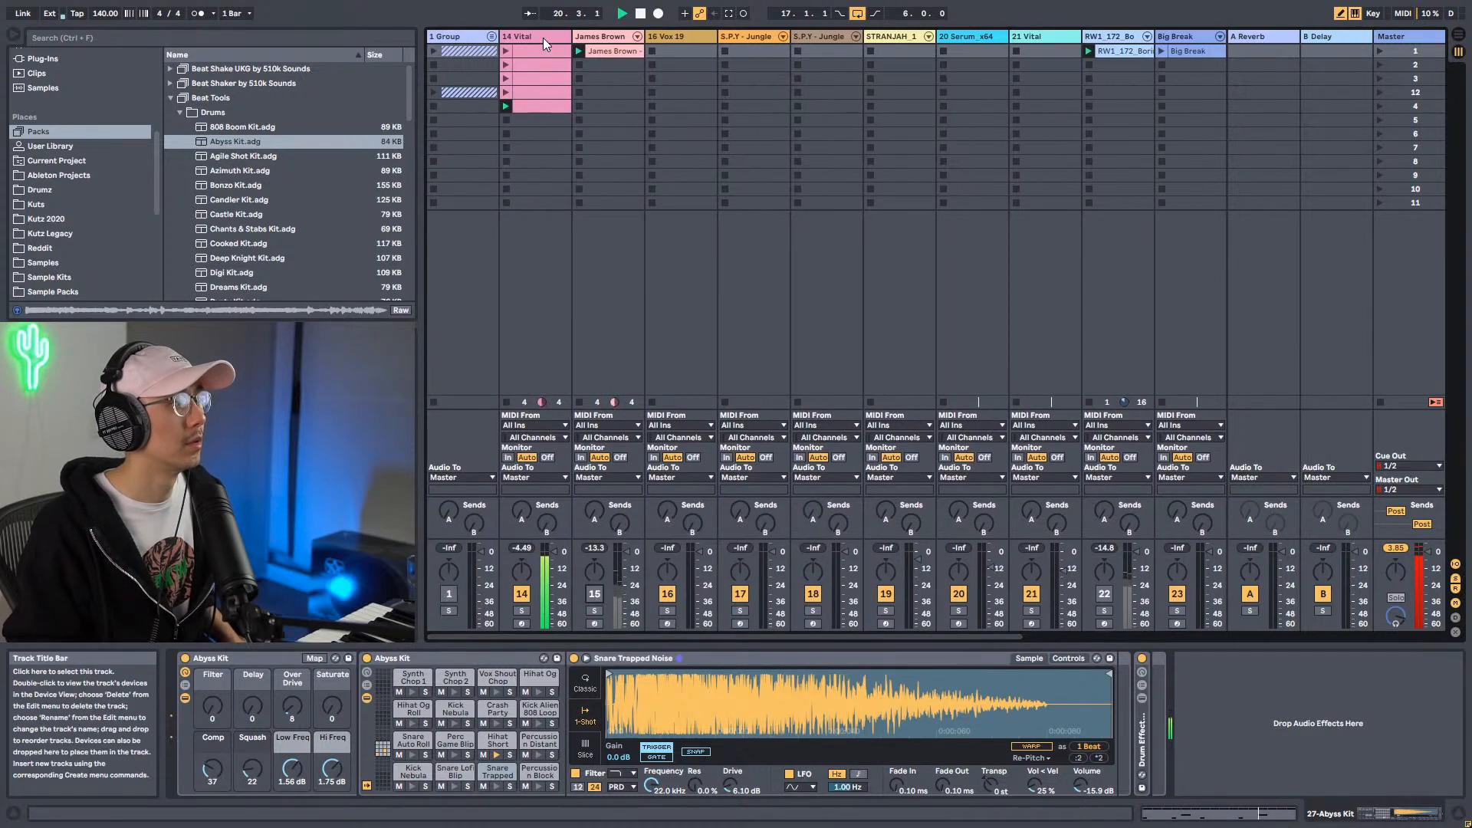
Search the third-party plug-ins for "bde" and load the DJ Swivel BDE VST3 onto the 14 Vital track.
drag(999, 633, 1264, 622)
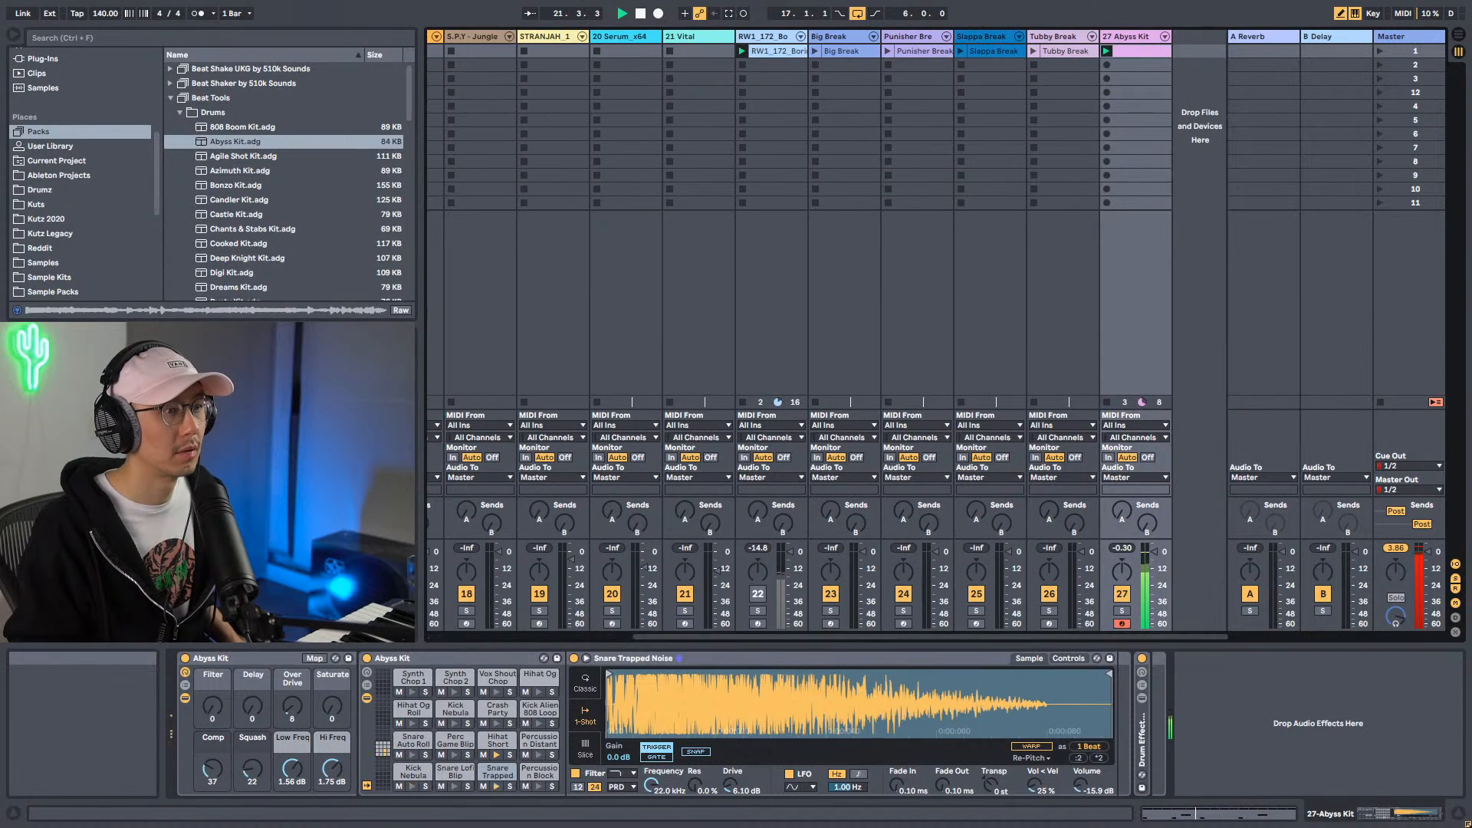
drag(949, 635, 652, 606)
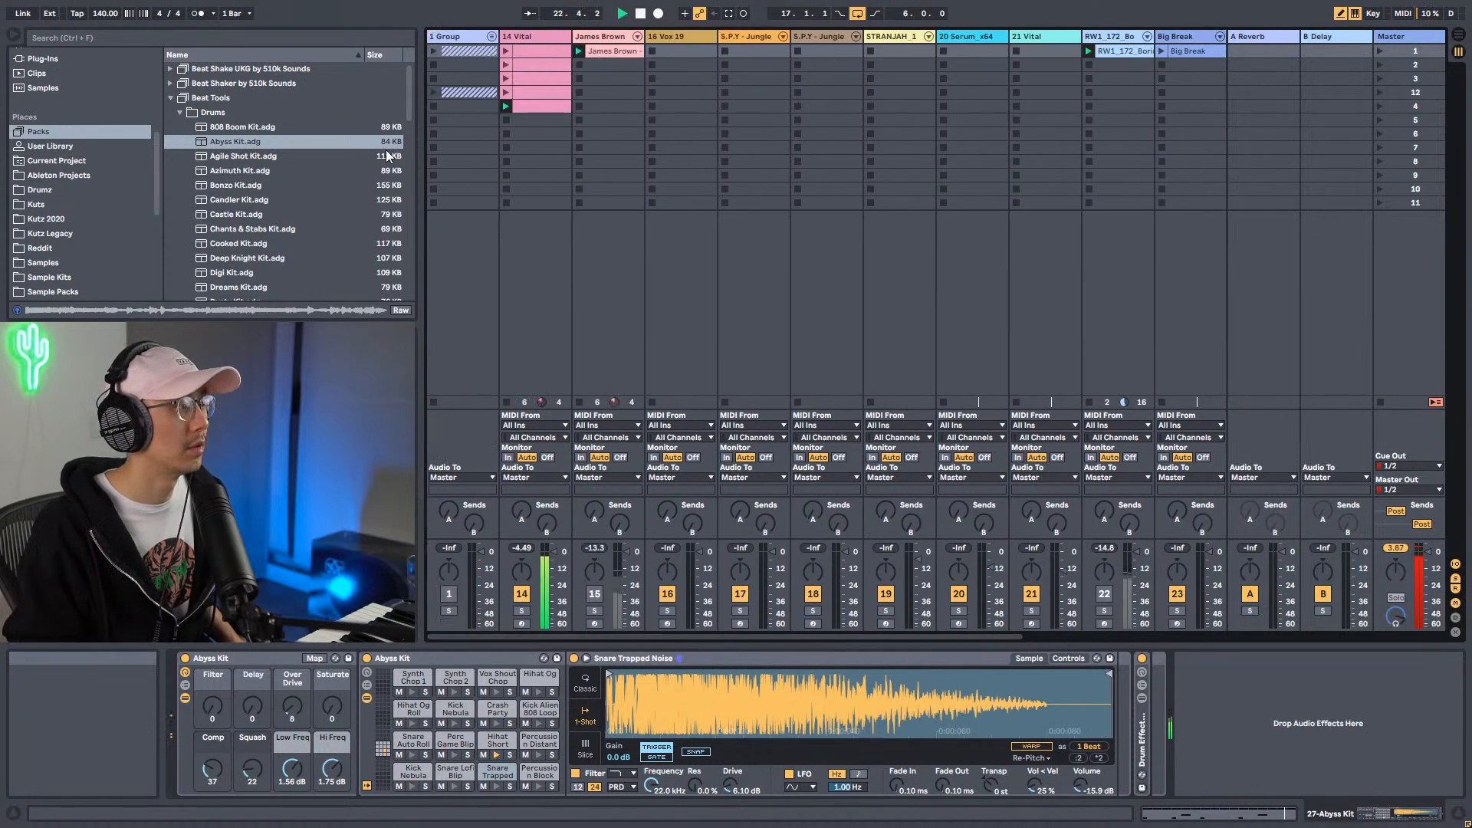
click(522, 34)
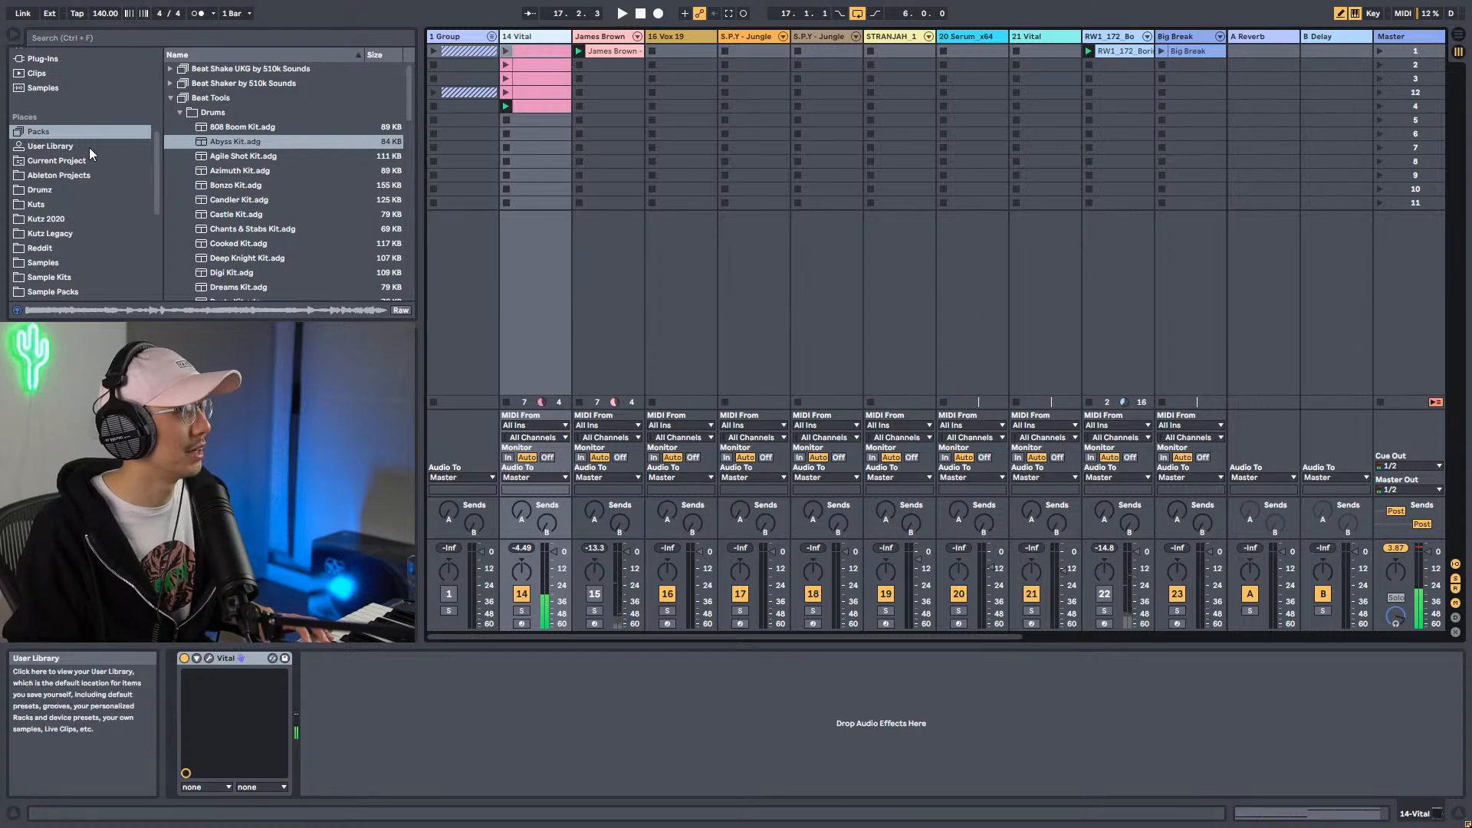
scroll(98, 75, up, 3)
click(50, 151)
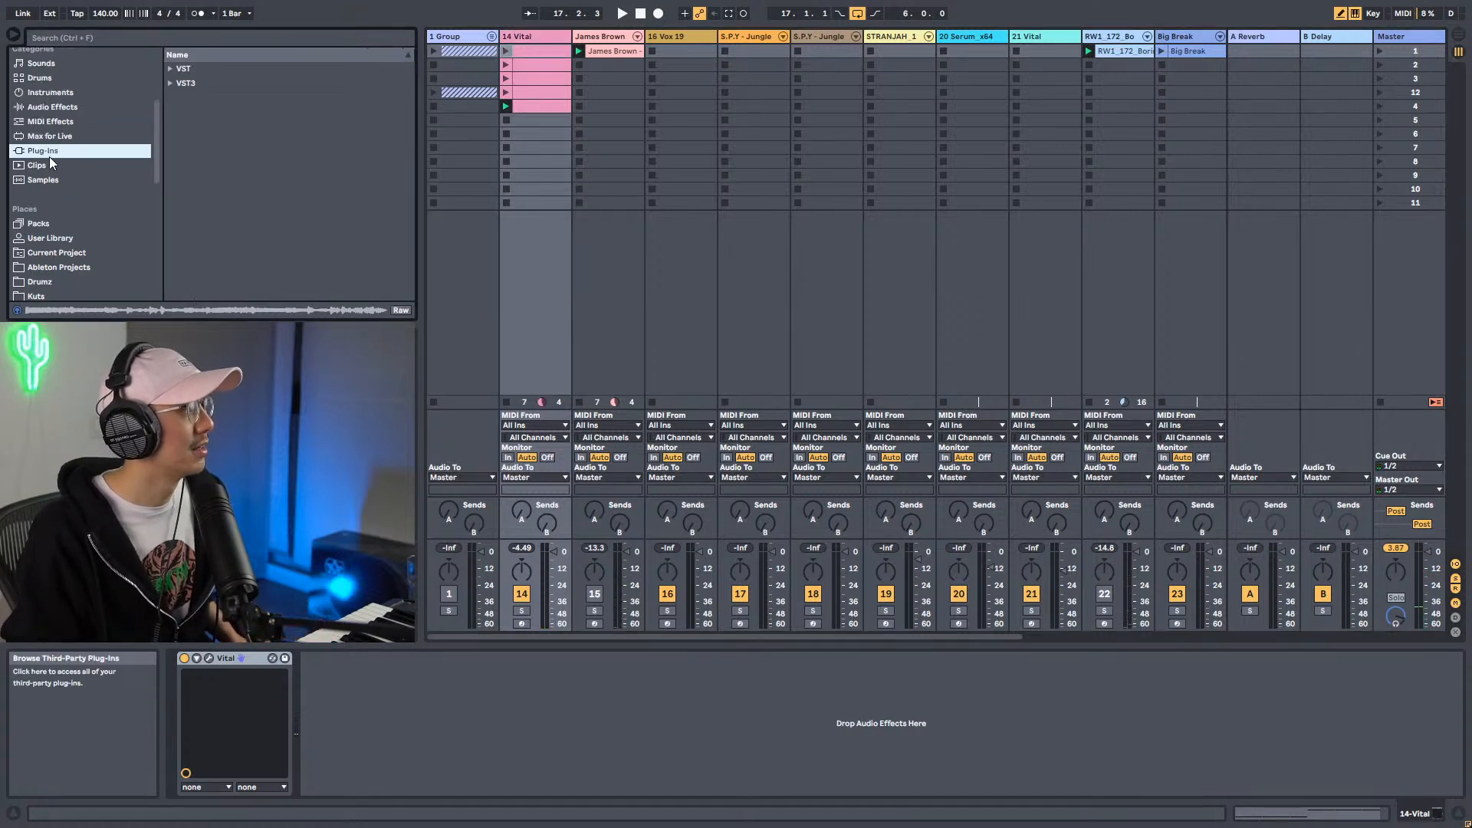
click(116, 36)
text(bde)
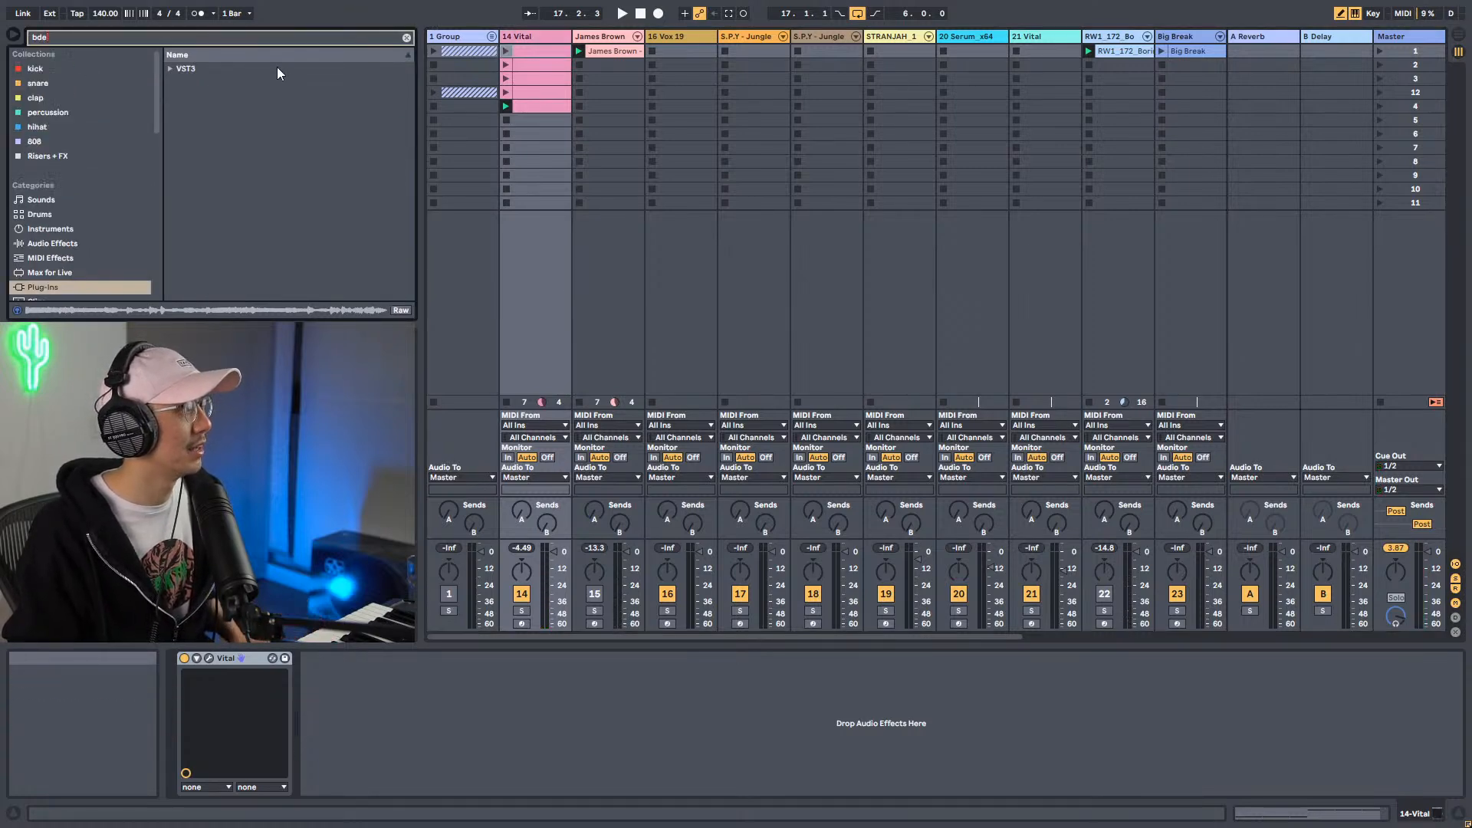
click(175, 68)
click(179, 82)
drag(220, 98, 521, 36)
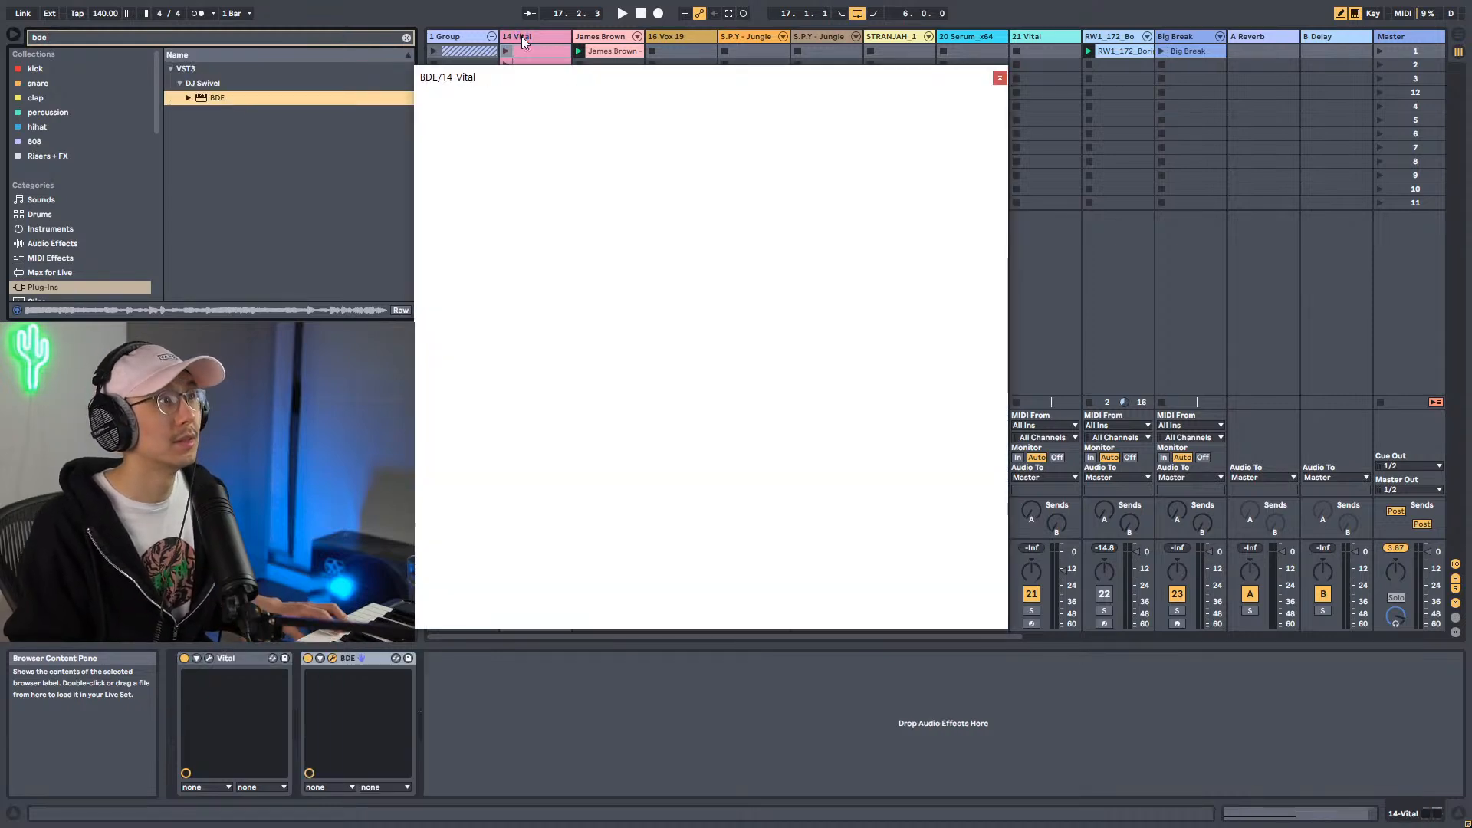
Solo the 14 Vital track, stop playback and move the BDE plugin window clear of the Vital track's controls.
drag(710, 85, 729, 124)
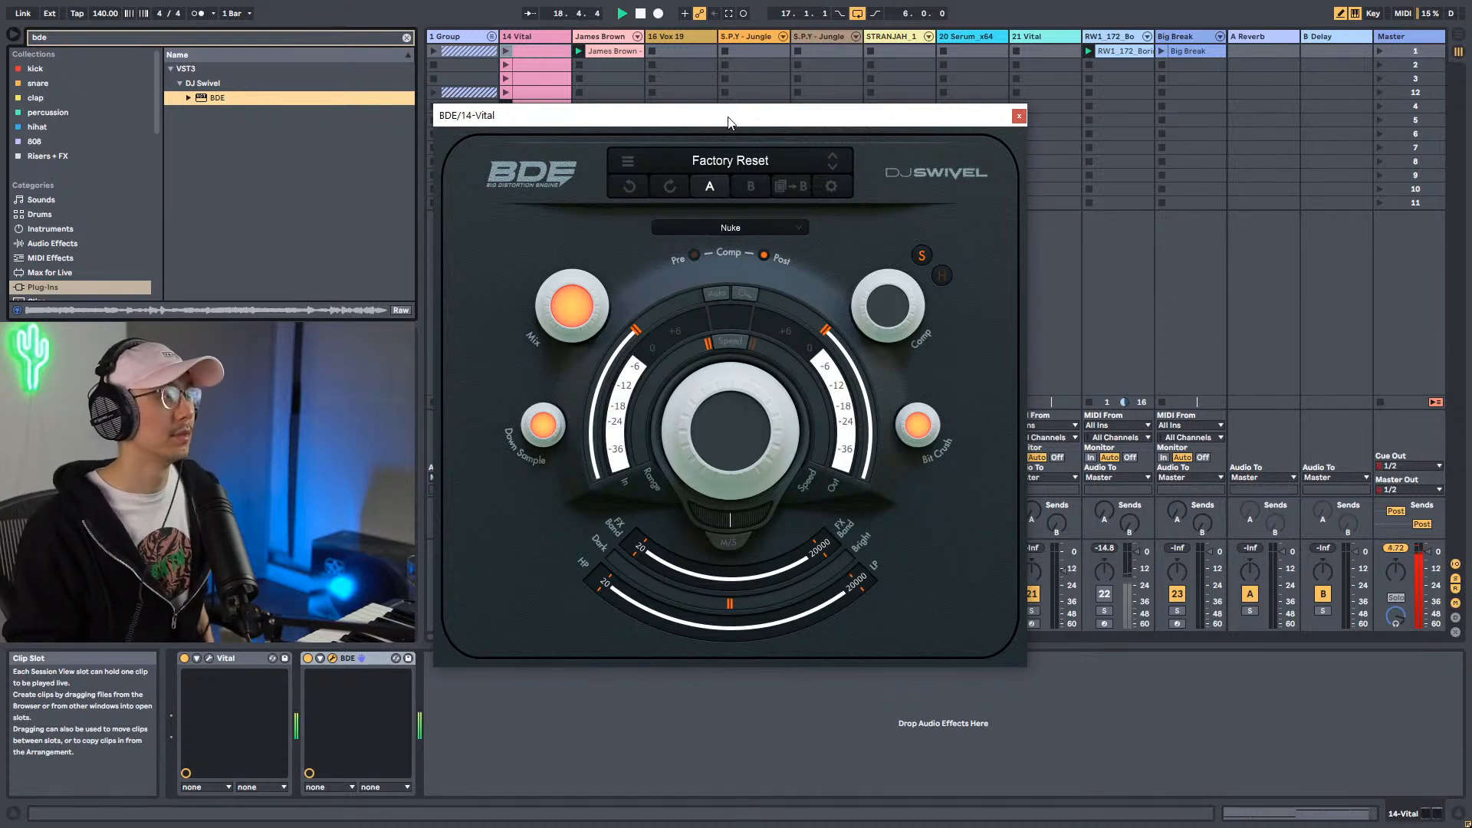
drag(729, 124, 889, 120)
click(522, 611)
key(space)
drag(915, 125, 789, 120)
View BDE's distortion types without changing Nuke, then try raising the Drive and return it to 0 dB.
click(831, 219)
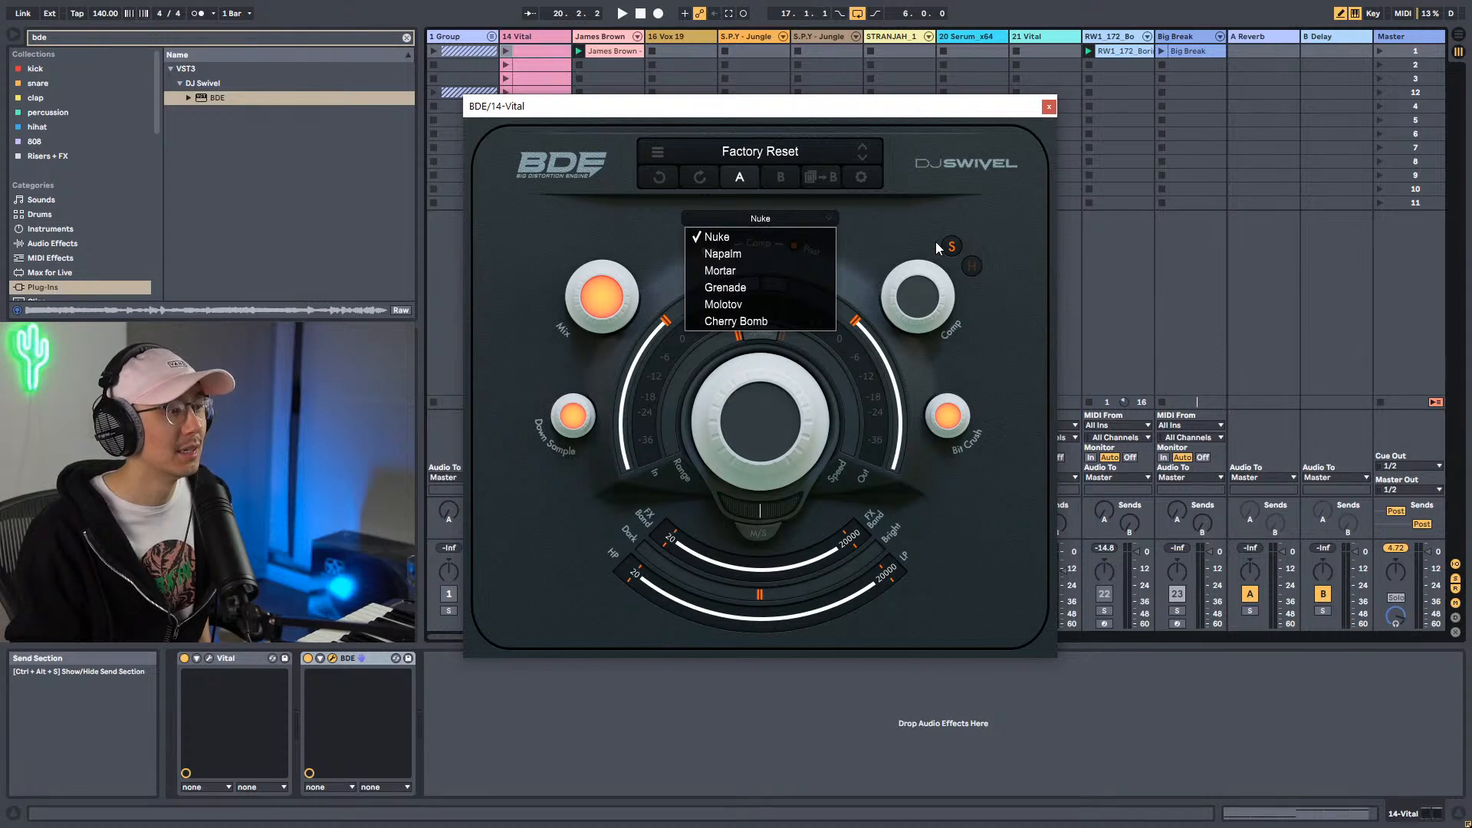
click(914, 219)
mouse_move(762, 429)
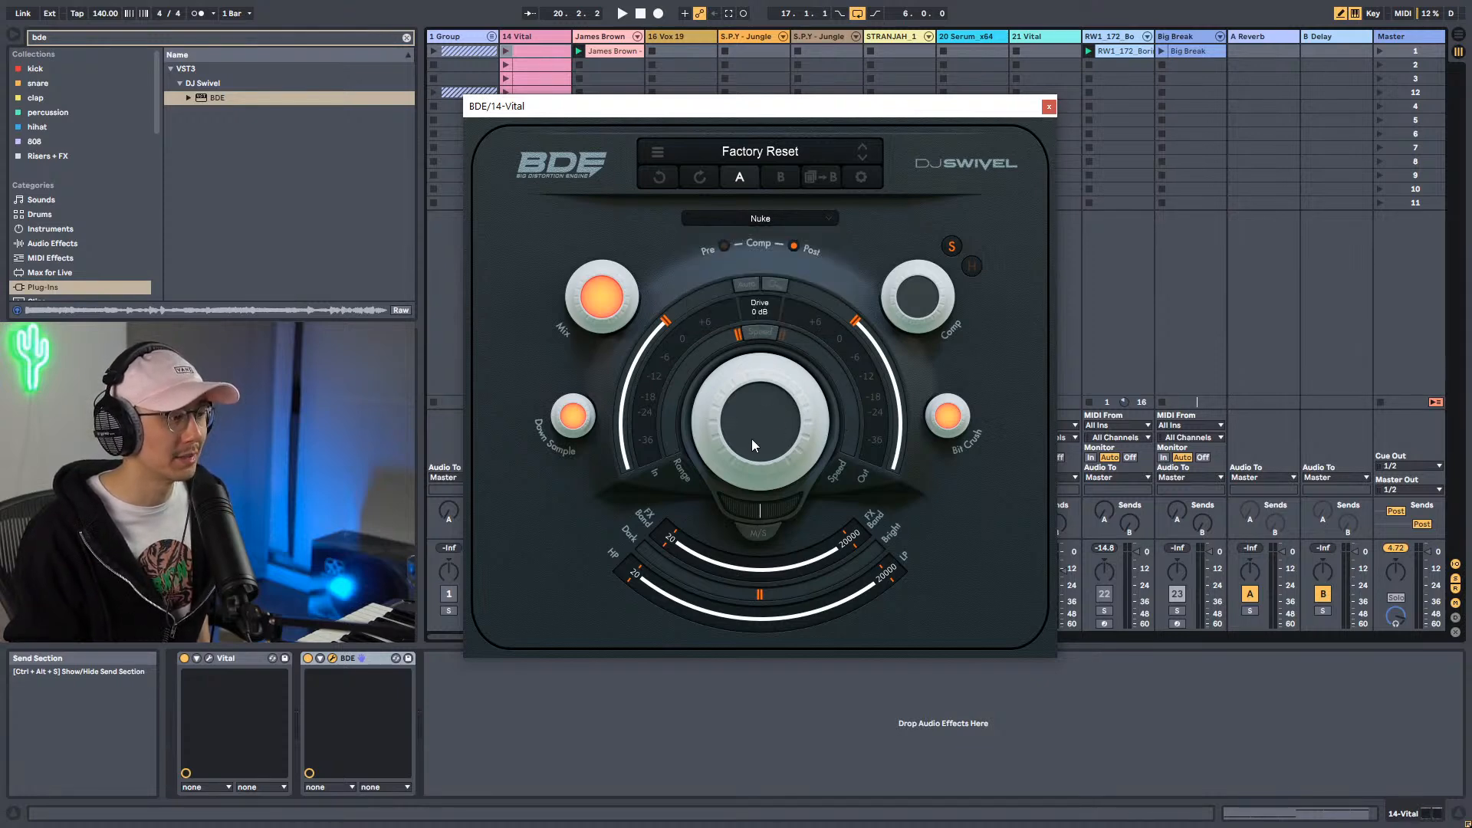
drag(756, 439, 752, 357)
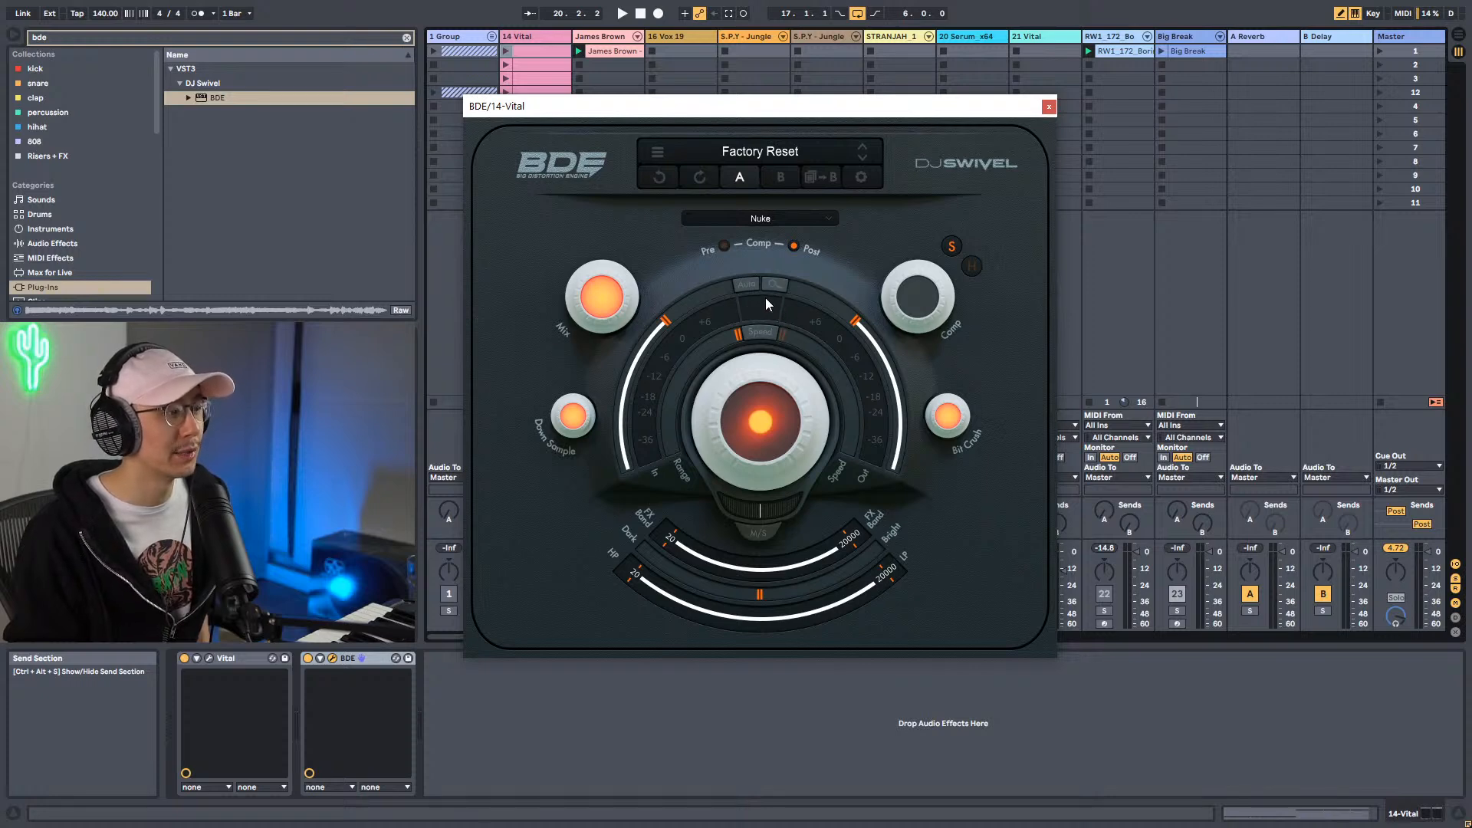
mouse_move(755, 429)
mouse_down()
mouse_move(751, 178)
mouse_move(762, 432)
mouse_up()
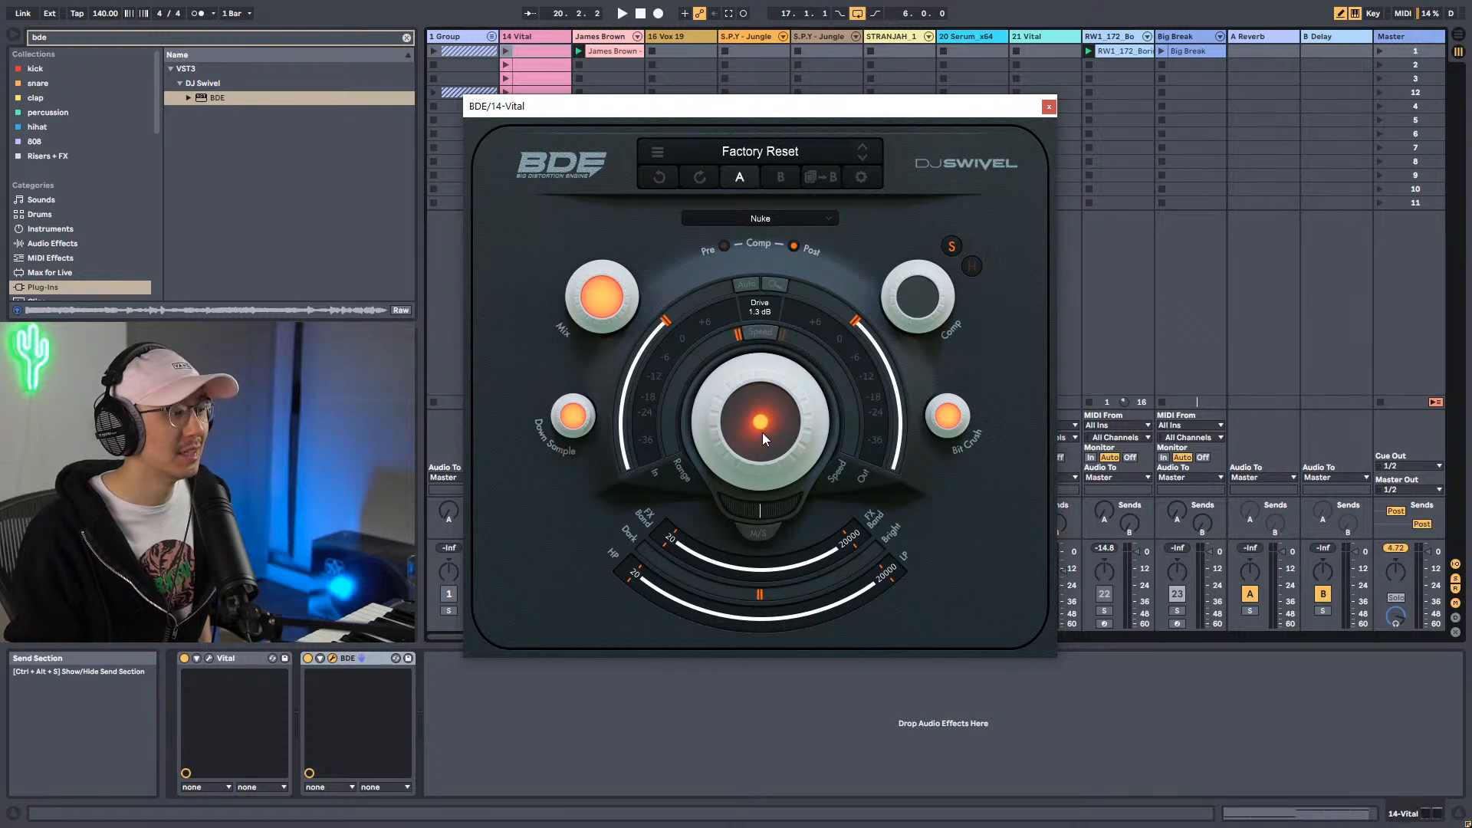
drag(761, 426, 757, 519)
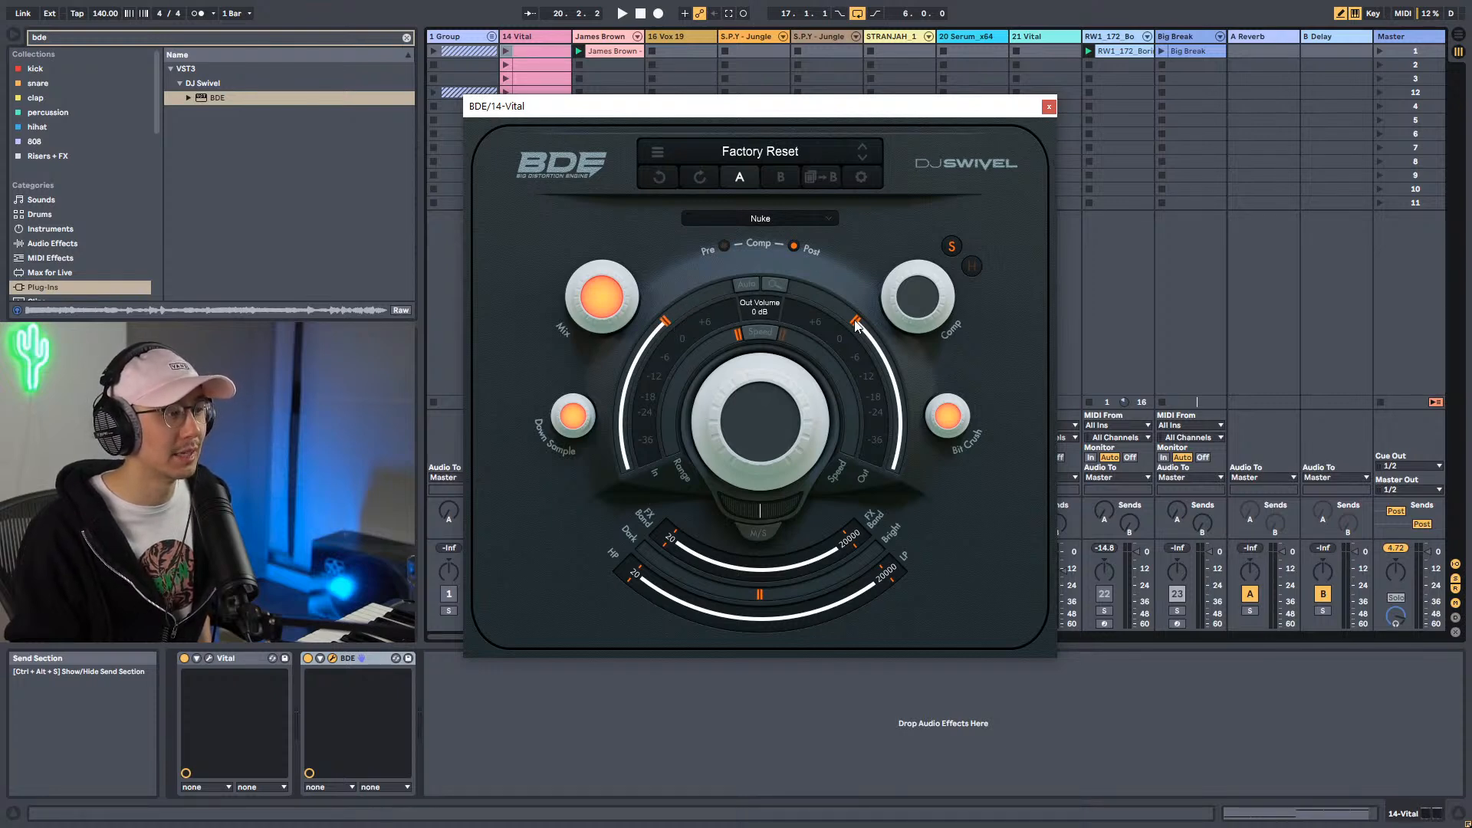
Set BDE's input gain to about 0.2 dB and lower its output volume slightly, playing the bass to check the levels.
mouse_move(857, 322)
mouse_down()
mouse_move(881, 353)
mouse_move(860, 326)
mouse_up()
mouse_move(664, 321)
mouse_down()
mouse_move(654, 338)
mouse_move(662, 321)
mouse_up()
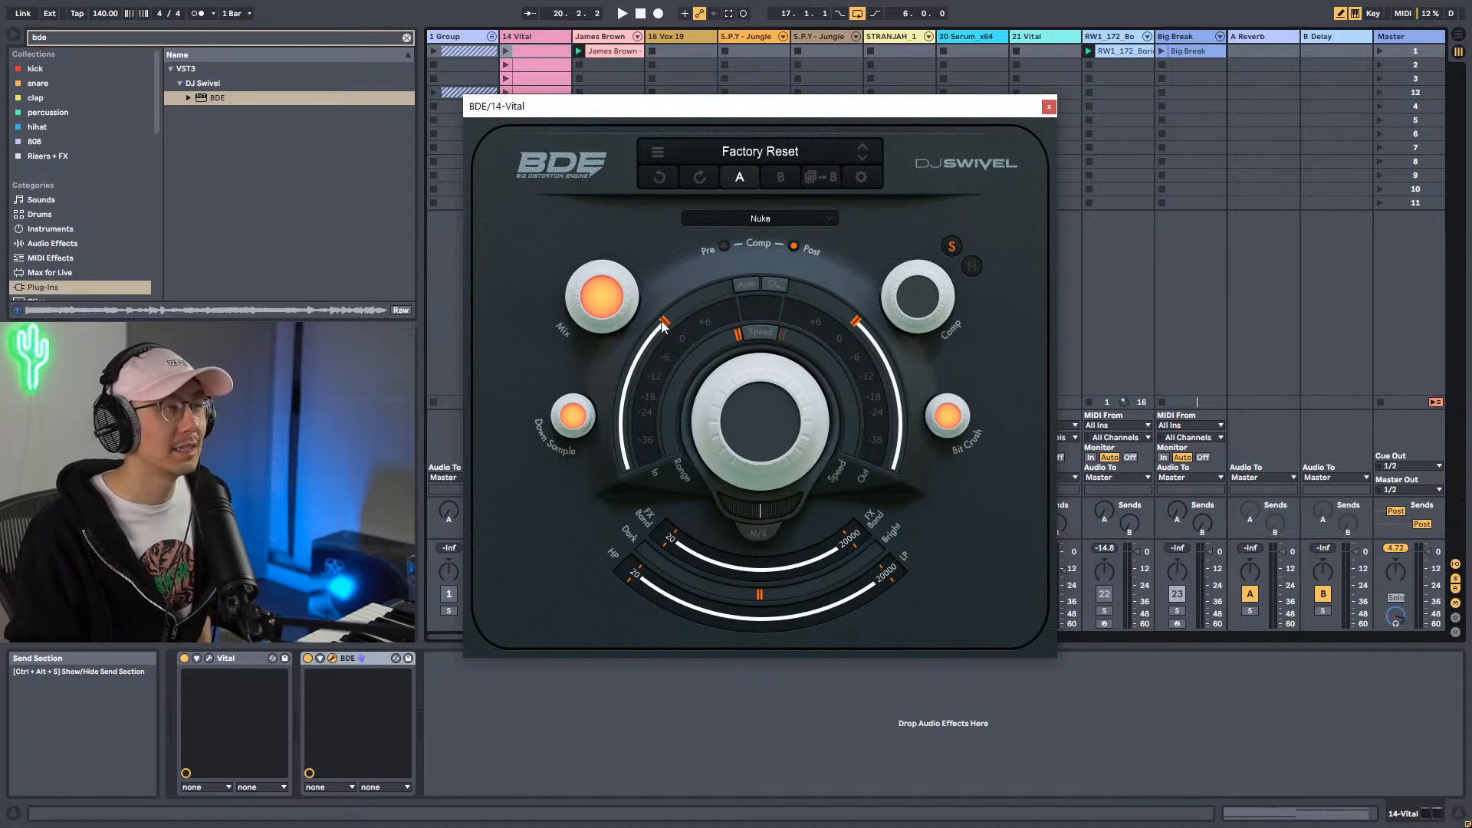
click(664, 324)
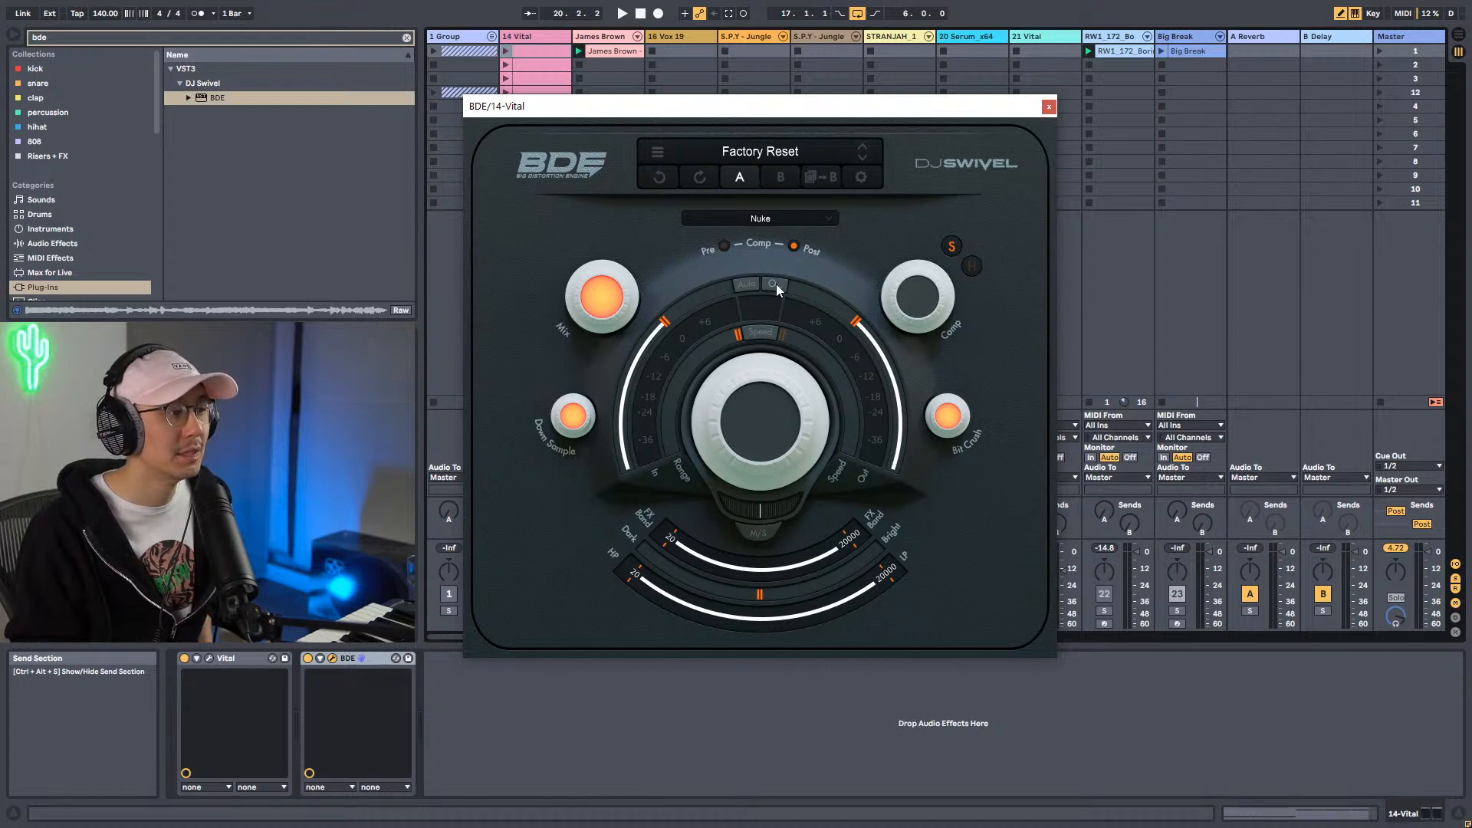
key(space)
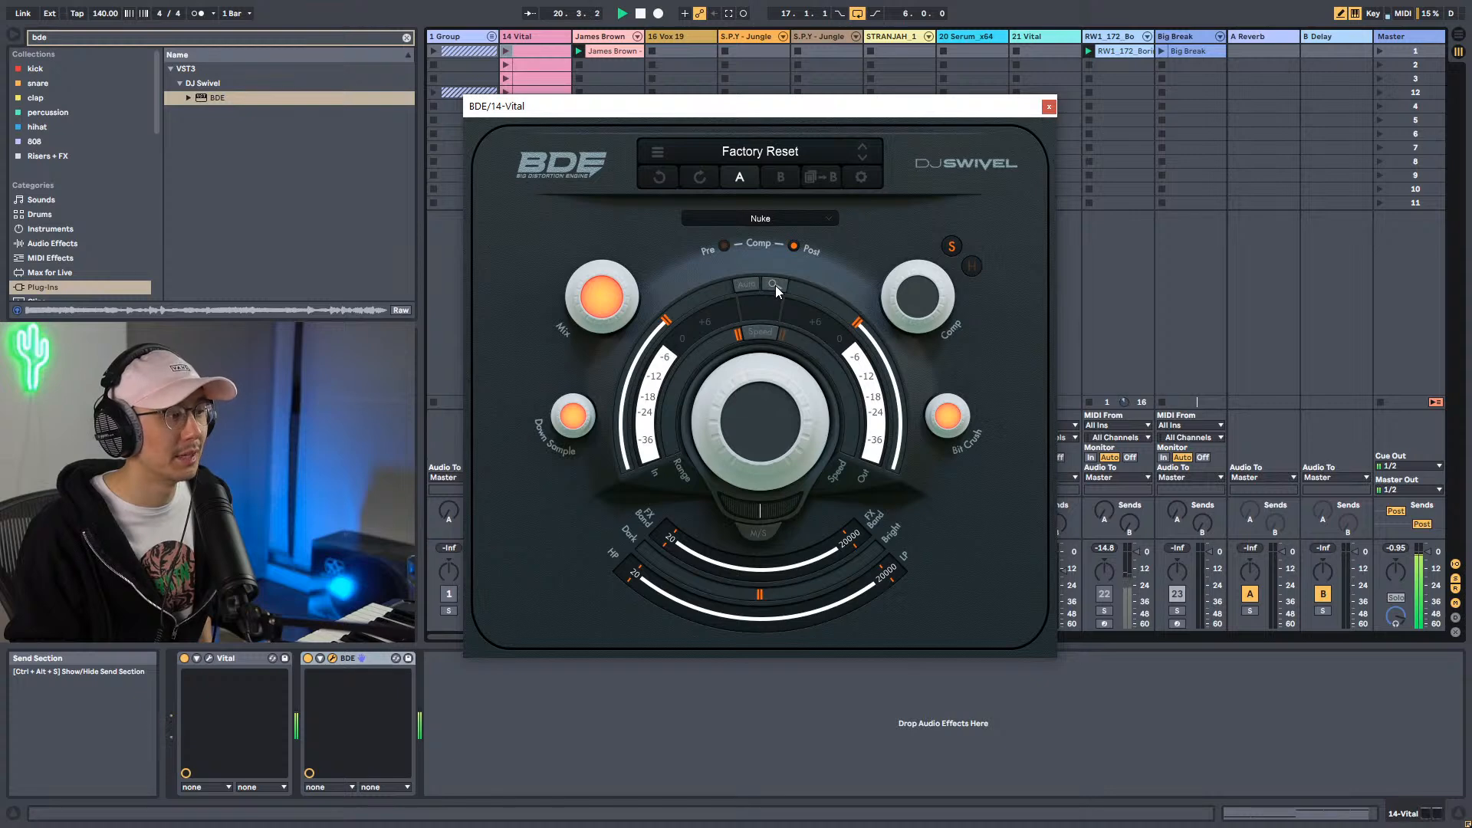
mouse_move(668, 319)
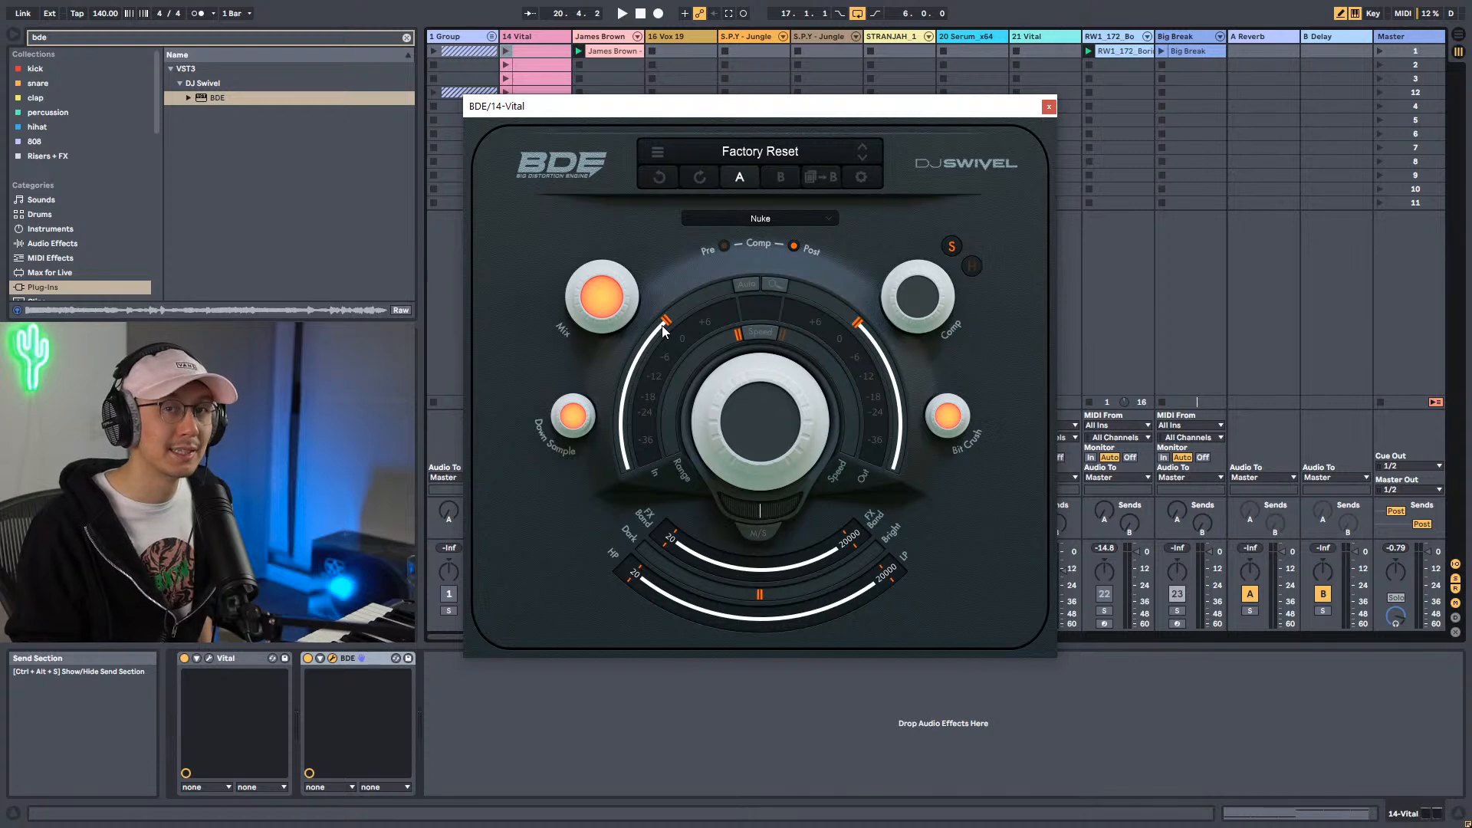
key(space)
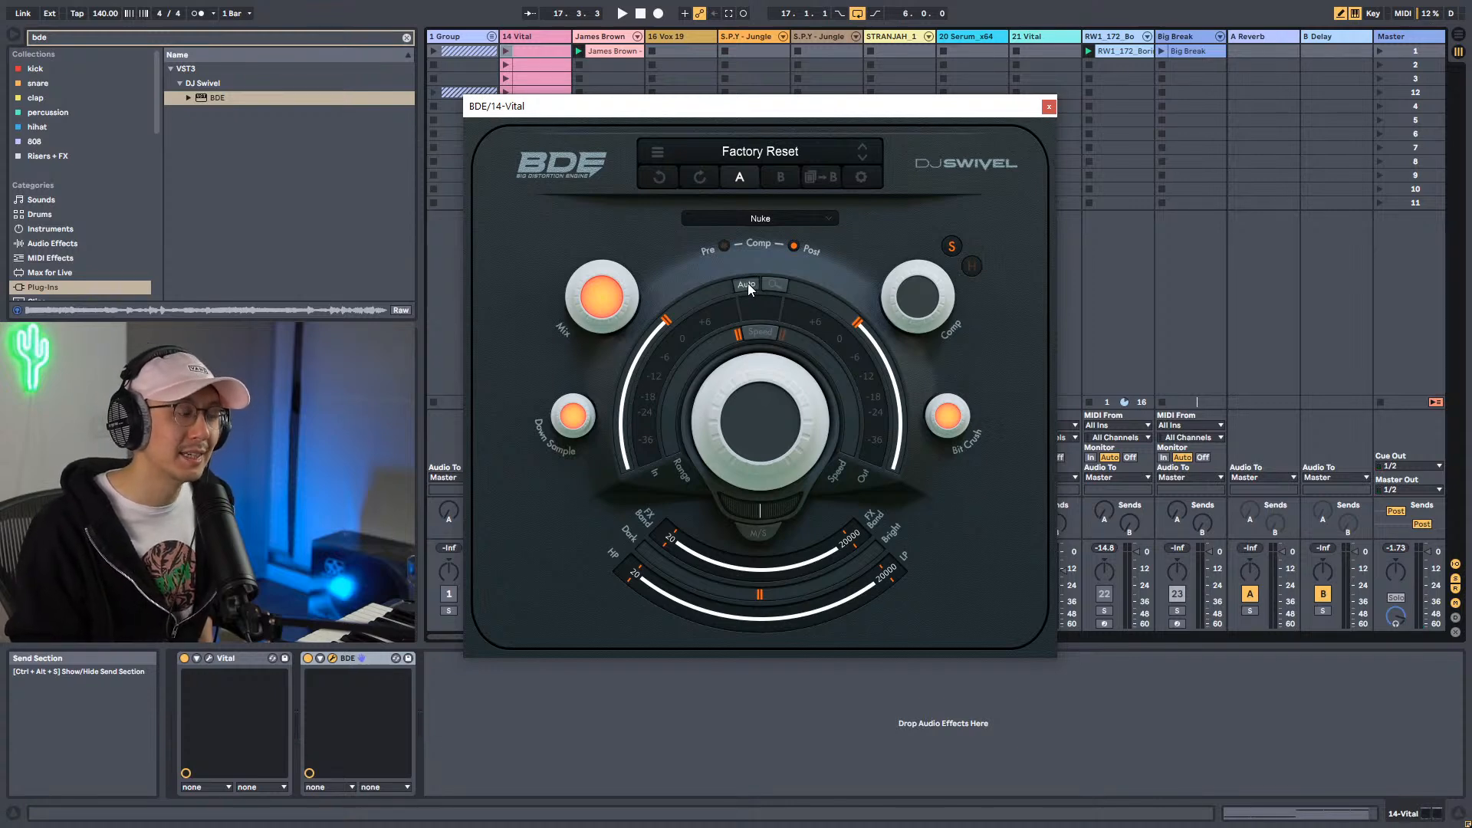
Try BDE's Auto gain and linked input and output levels by raising the input gain, then restore the levels and turn both off.
mouse_move(661, 325)
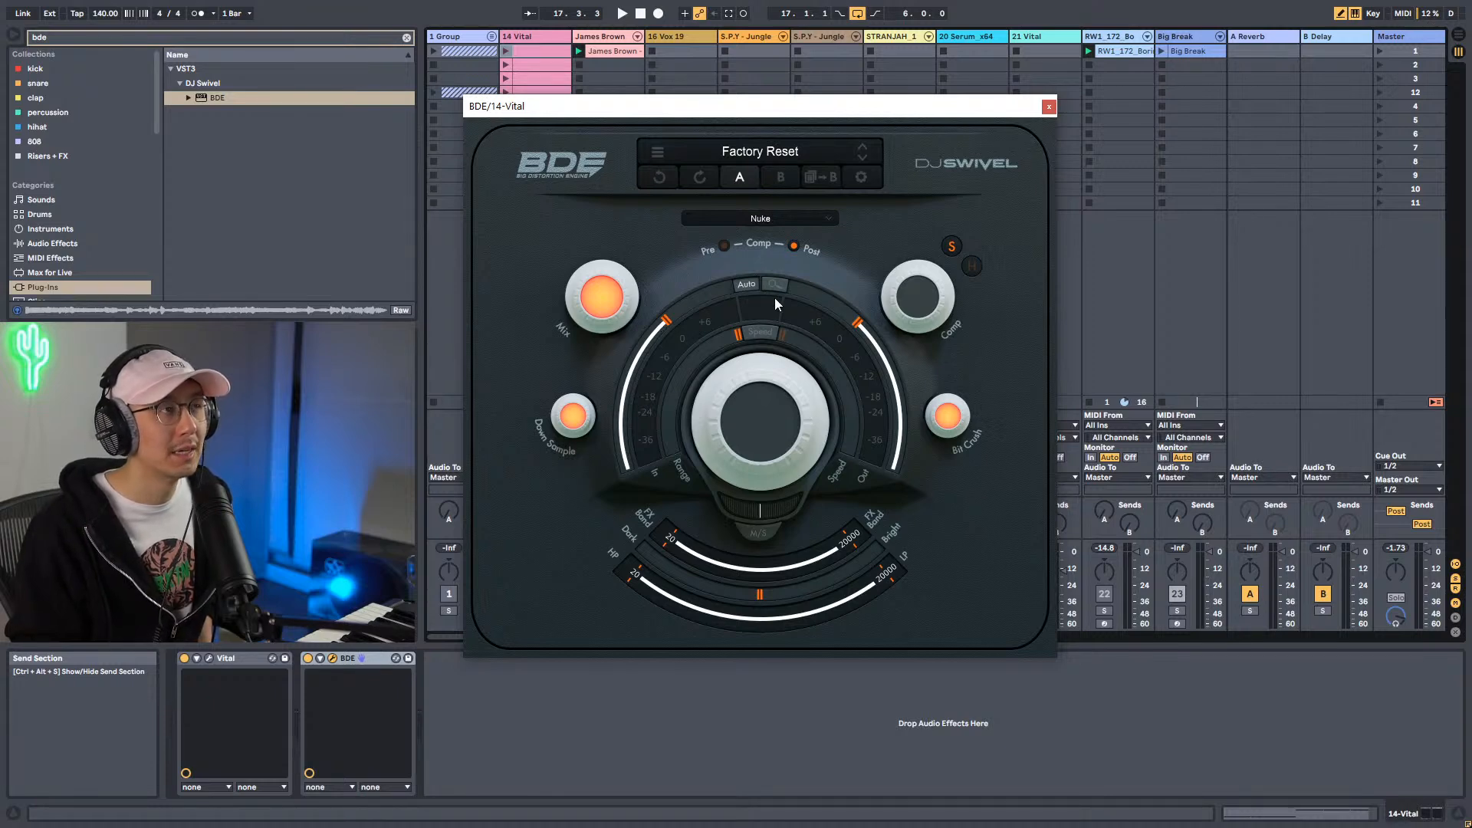
mouse_move(881, 348)
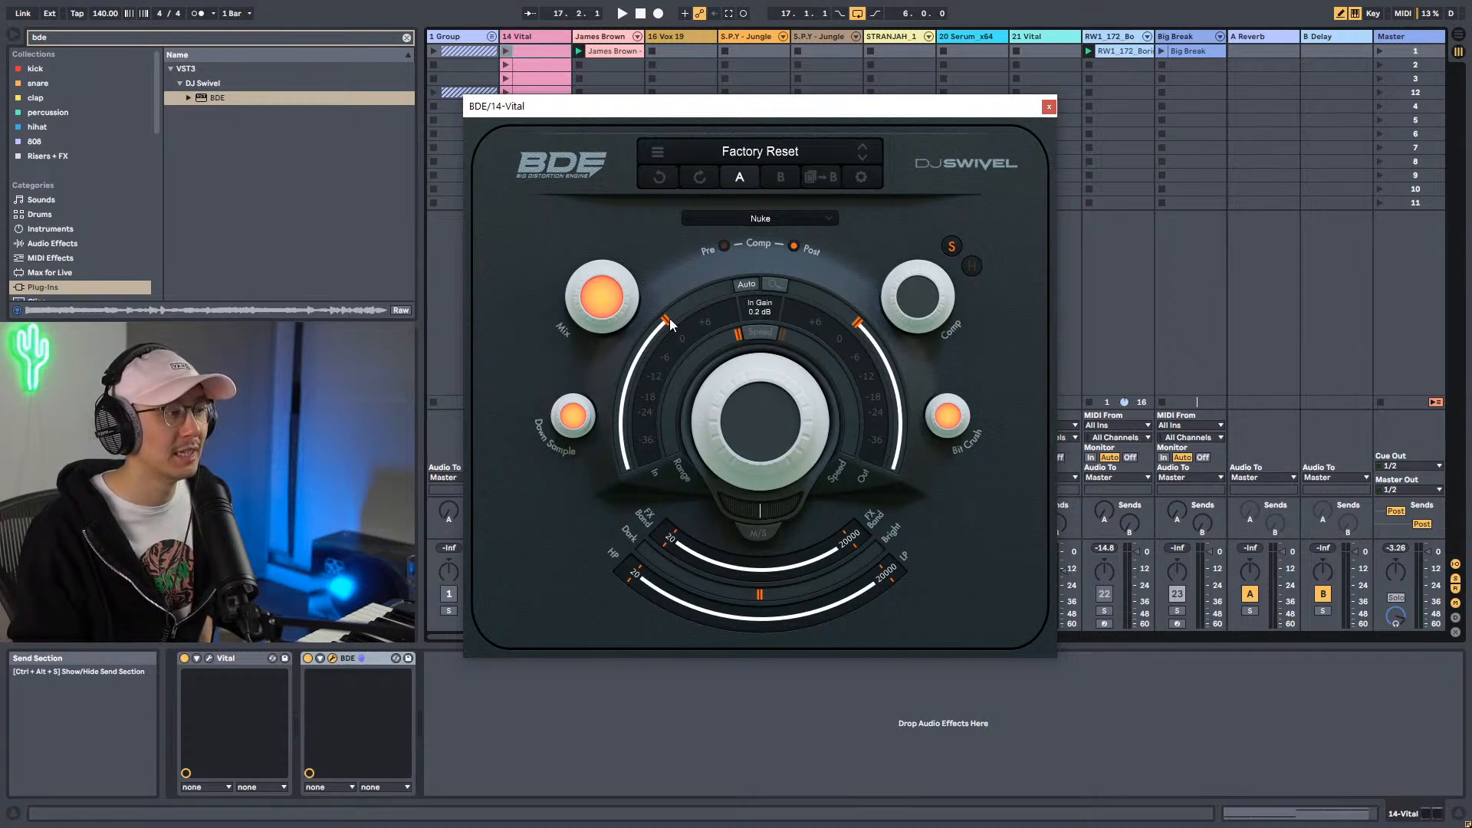
mouse_move(669, 323)
mouse_down()
mouse_move(634, 369)
mouse_move(682, 311)
mouse_move(655, 390)
mouse_move(679, 297)
mouse_up()
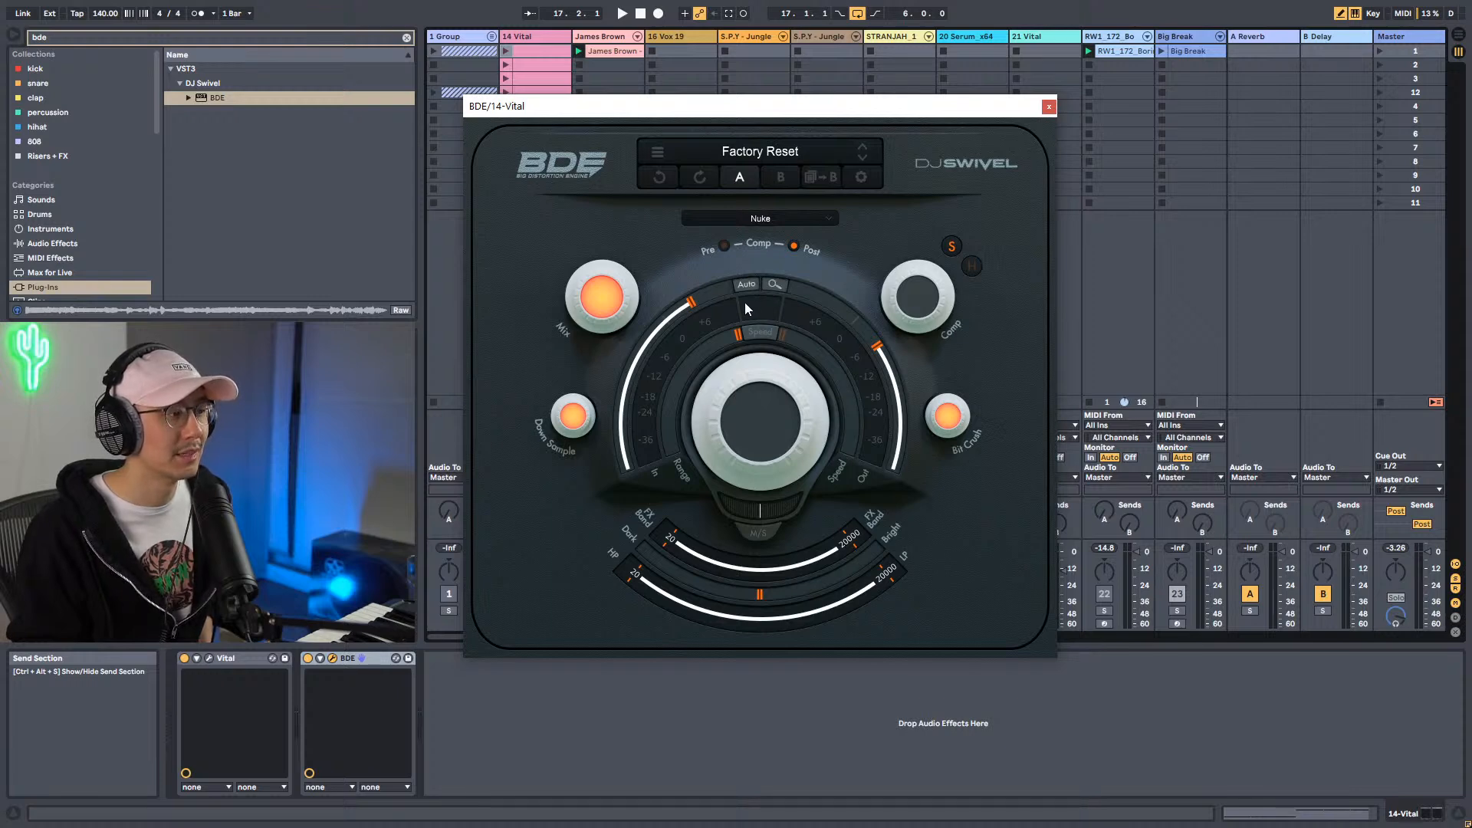
key(space)
key(space)
click(779, 286)
key(space)
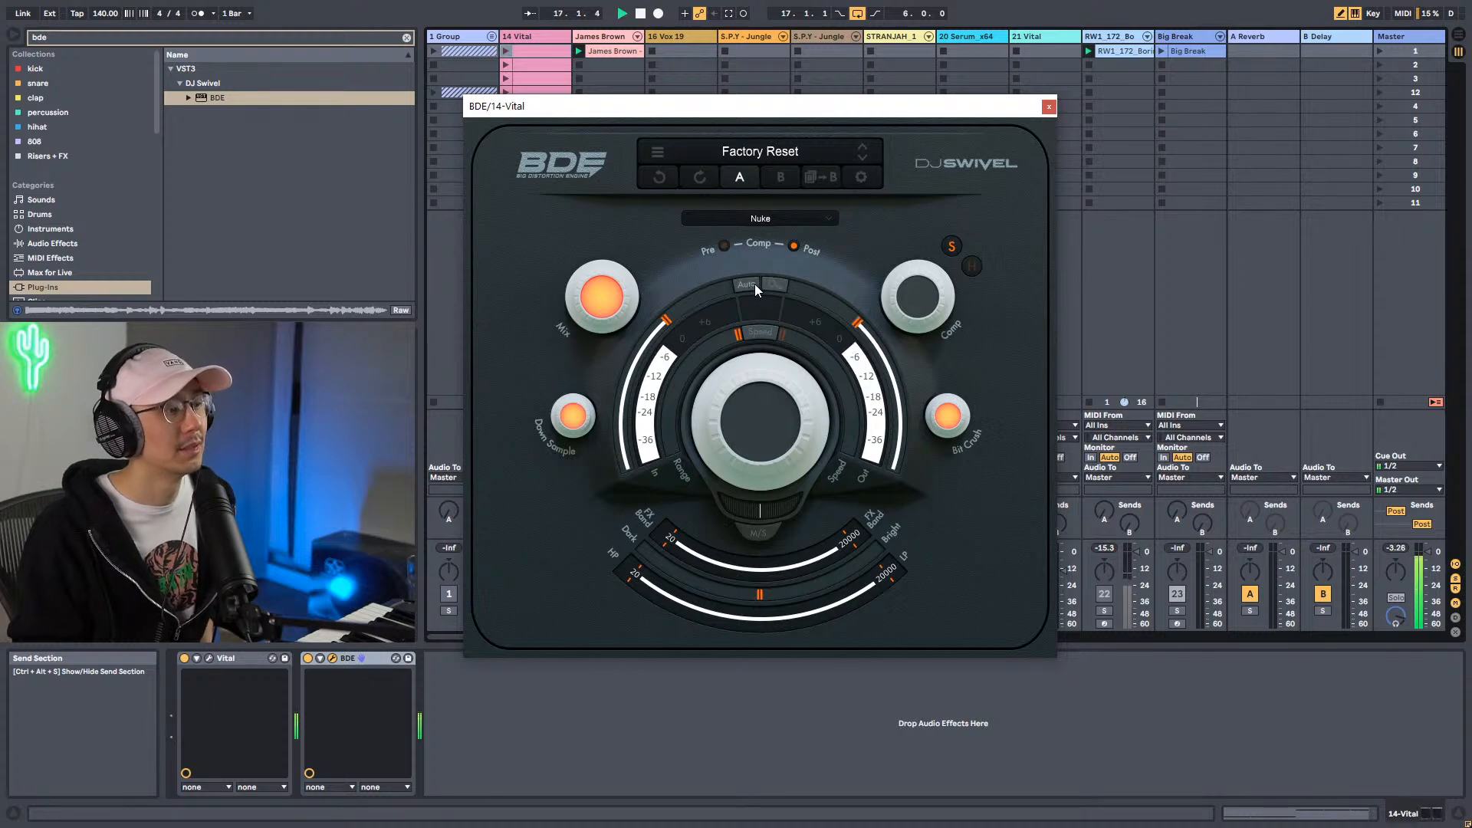
key(space)
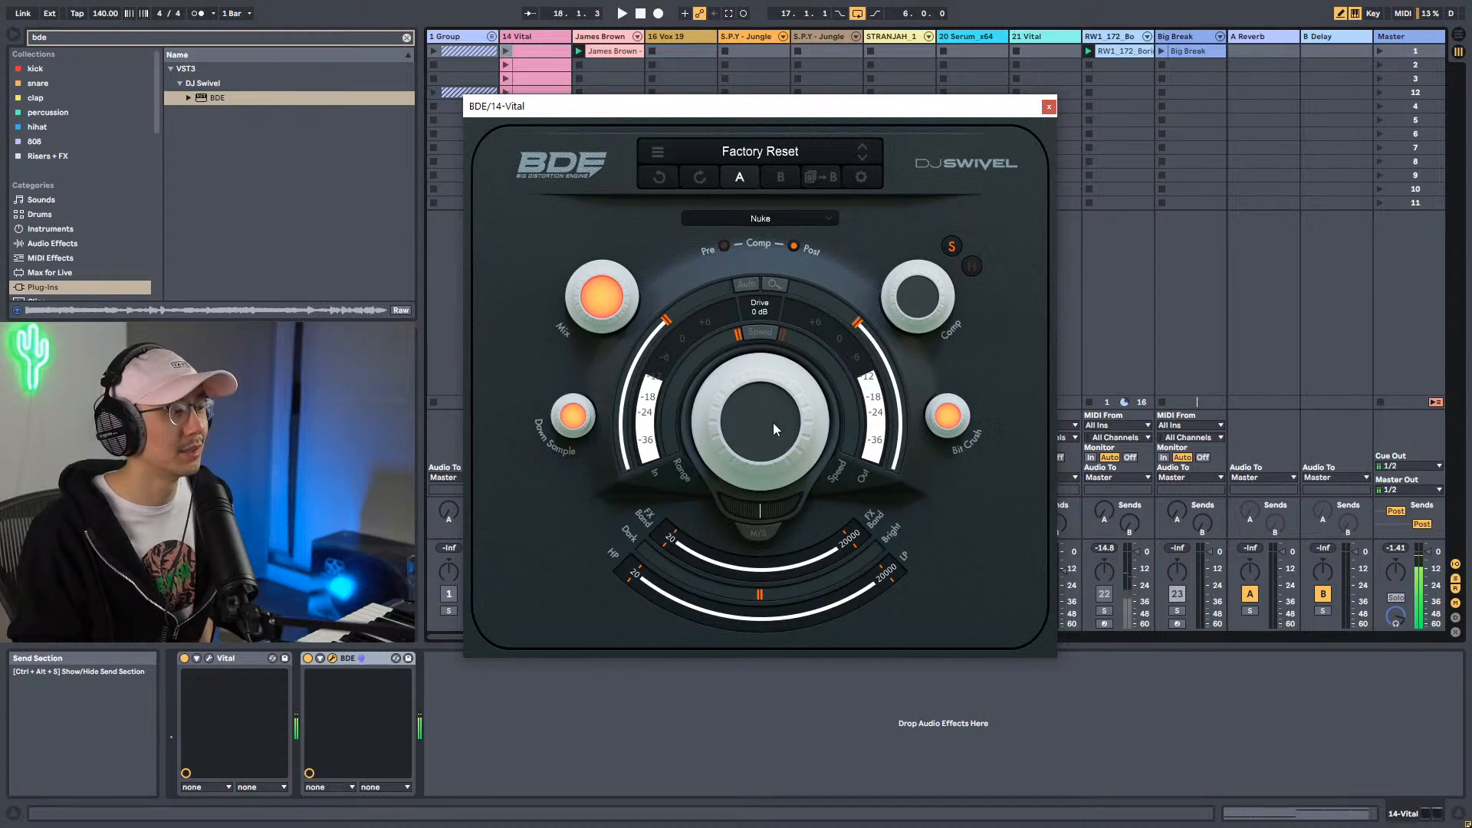
Raise BDE's Drive past 9 dB and lower its output volume to compensate while playing the bass.
key(space)
drag(767, 434, 759, 360)
key(space)
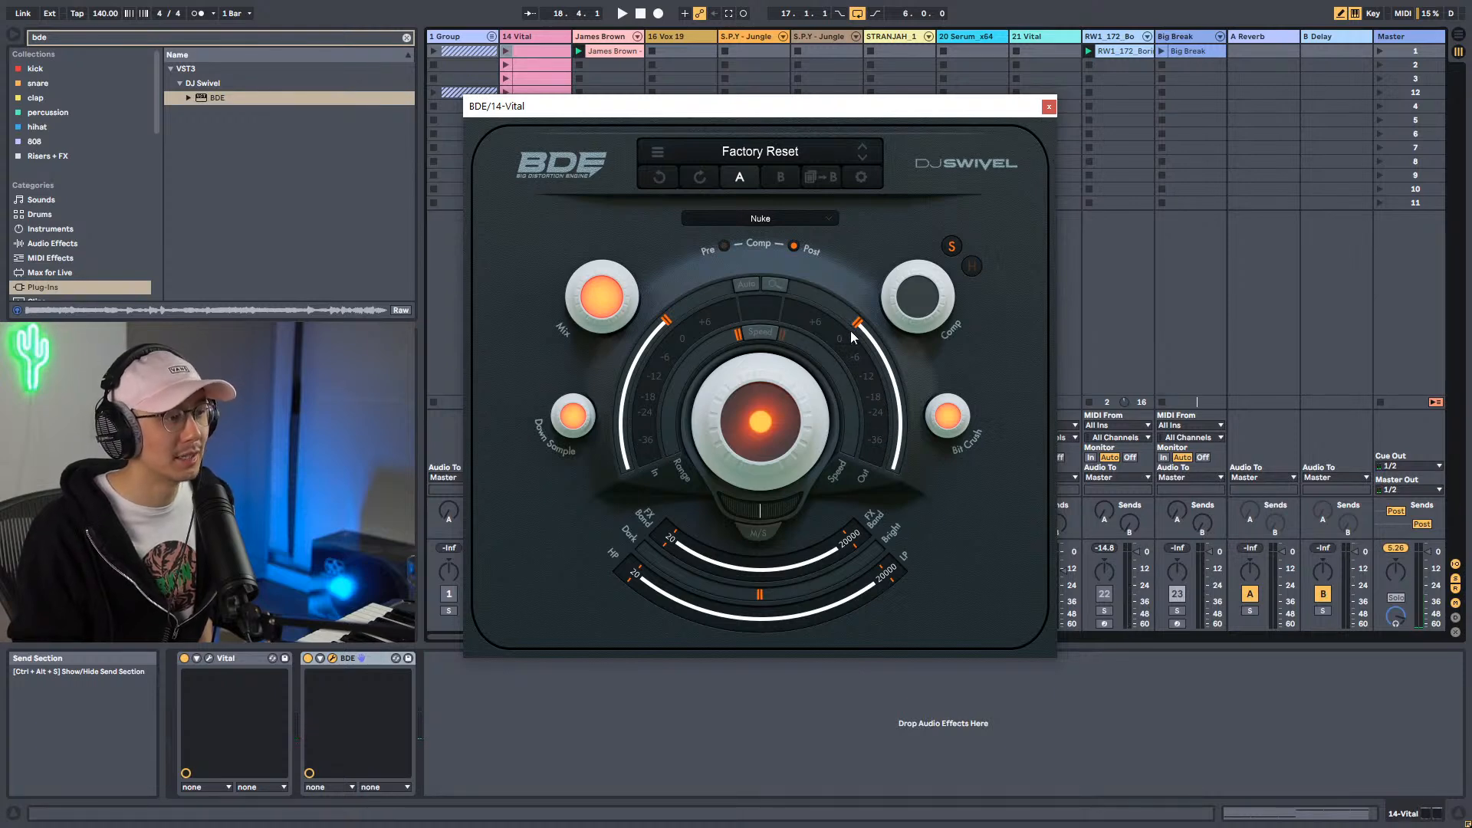
key(space)
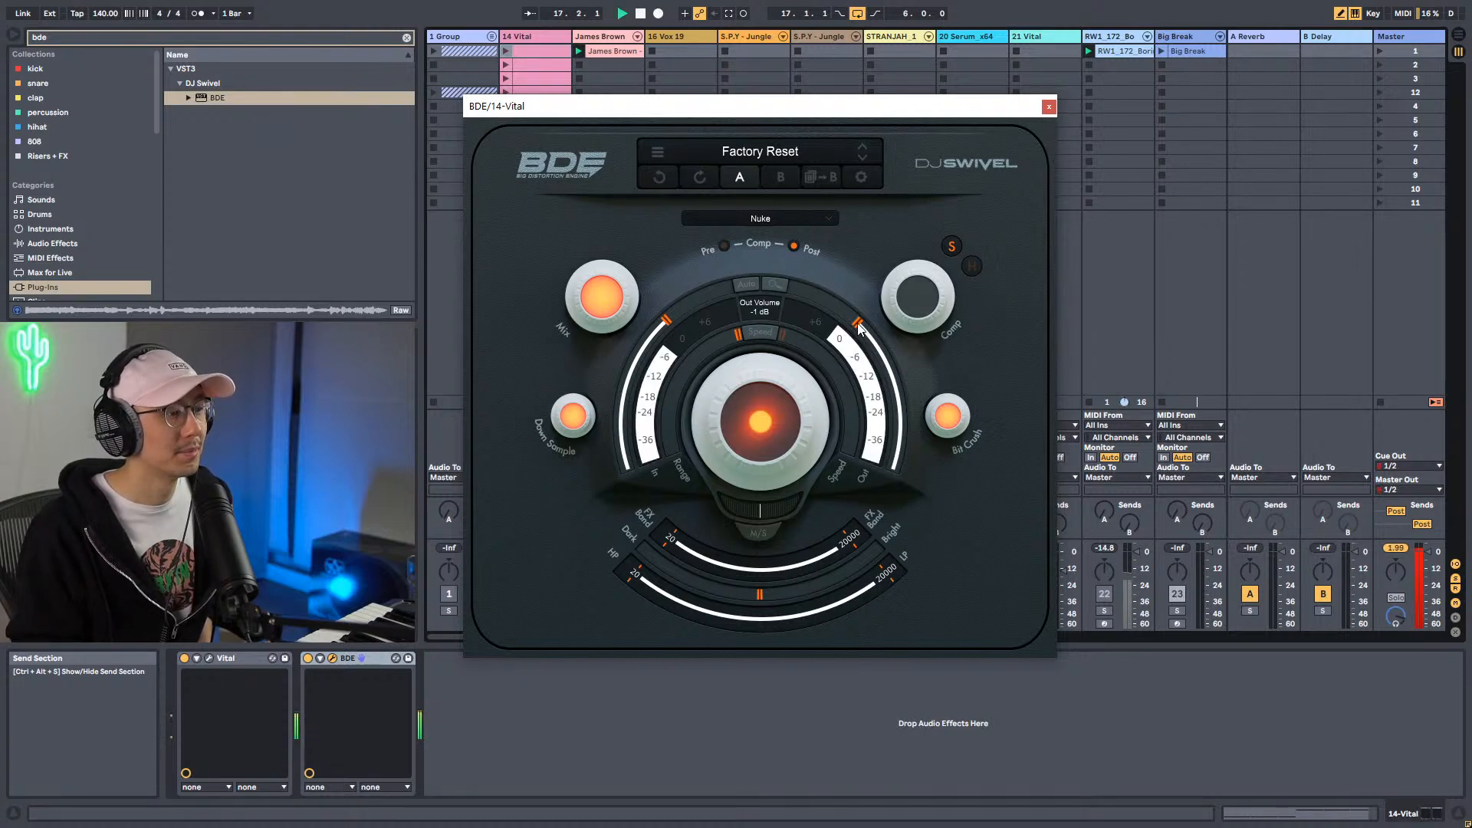
drag(858, 326, 886, 361)
drag(751, 397, 744, 329)
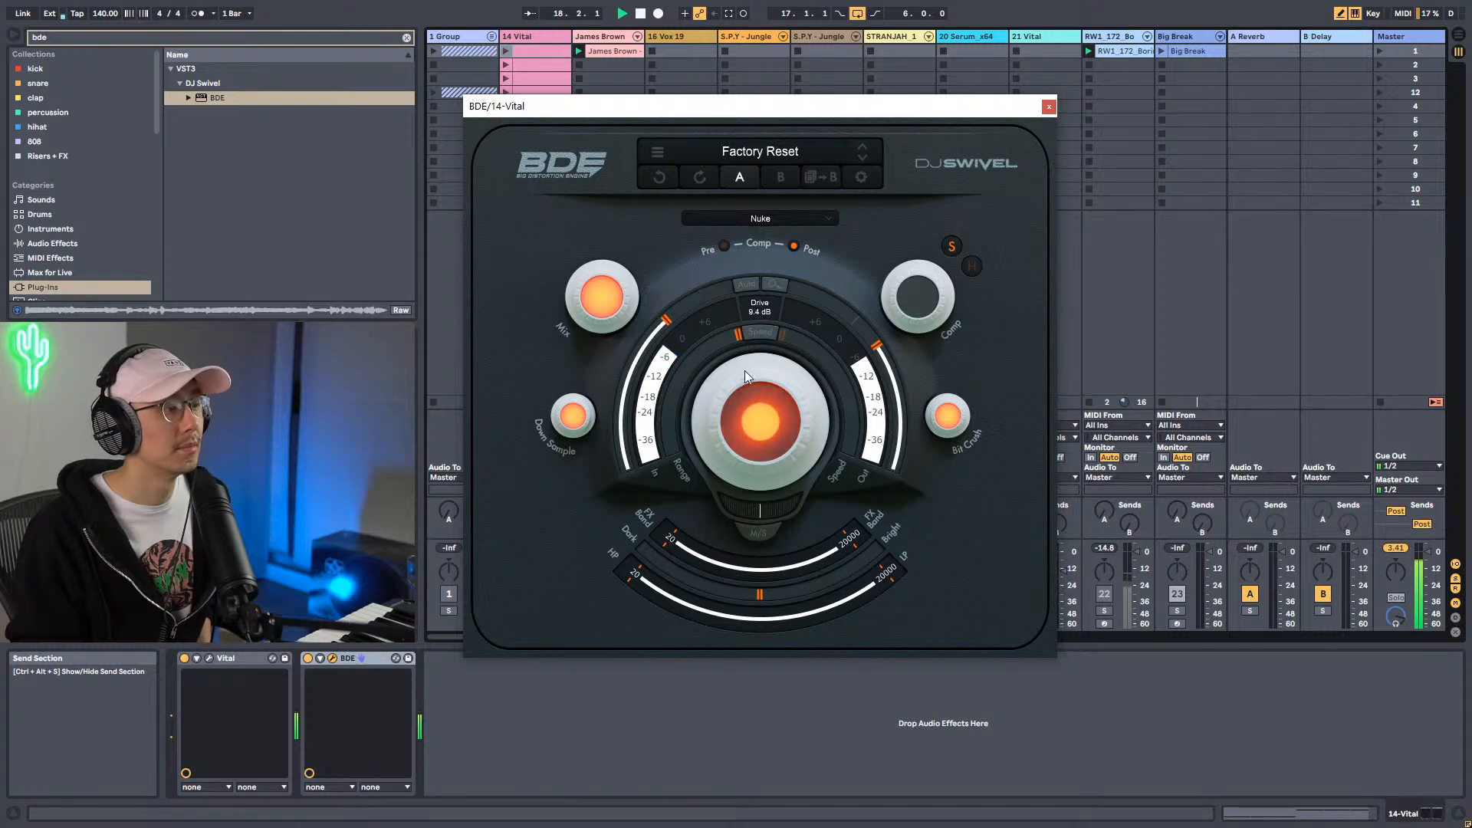
key(space)
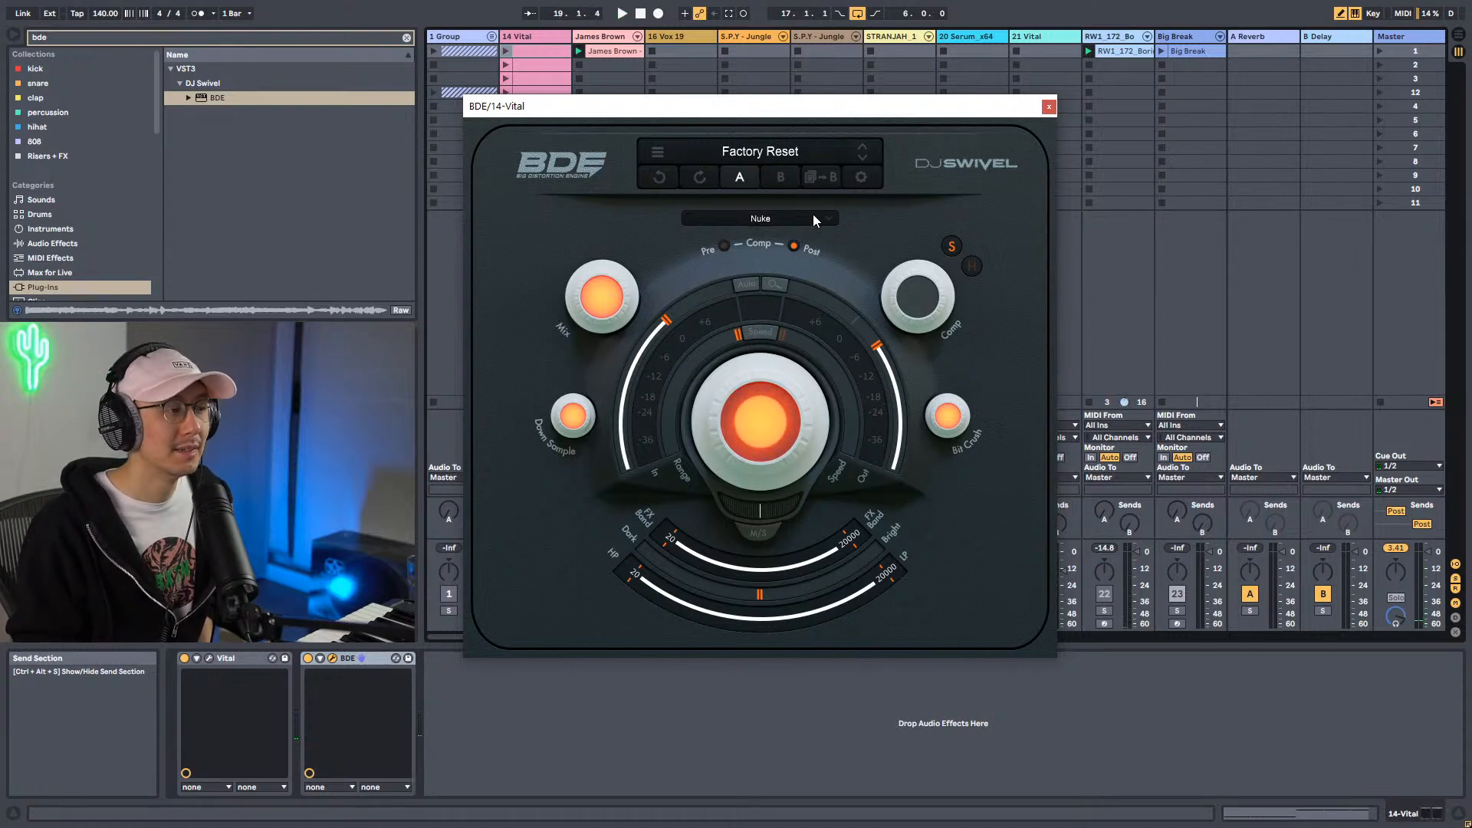
Switch BDE's distortion type to Napalm and try the Drive up to 40 dB, settling at 32.6 dB while playing the bass.
click(812, 214)
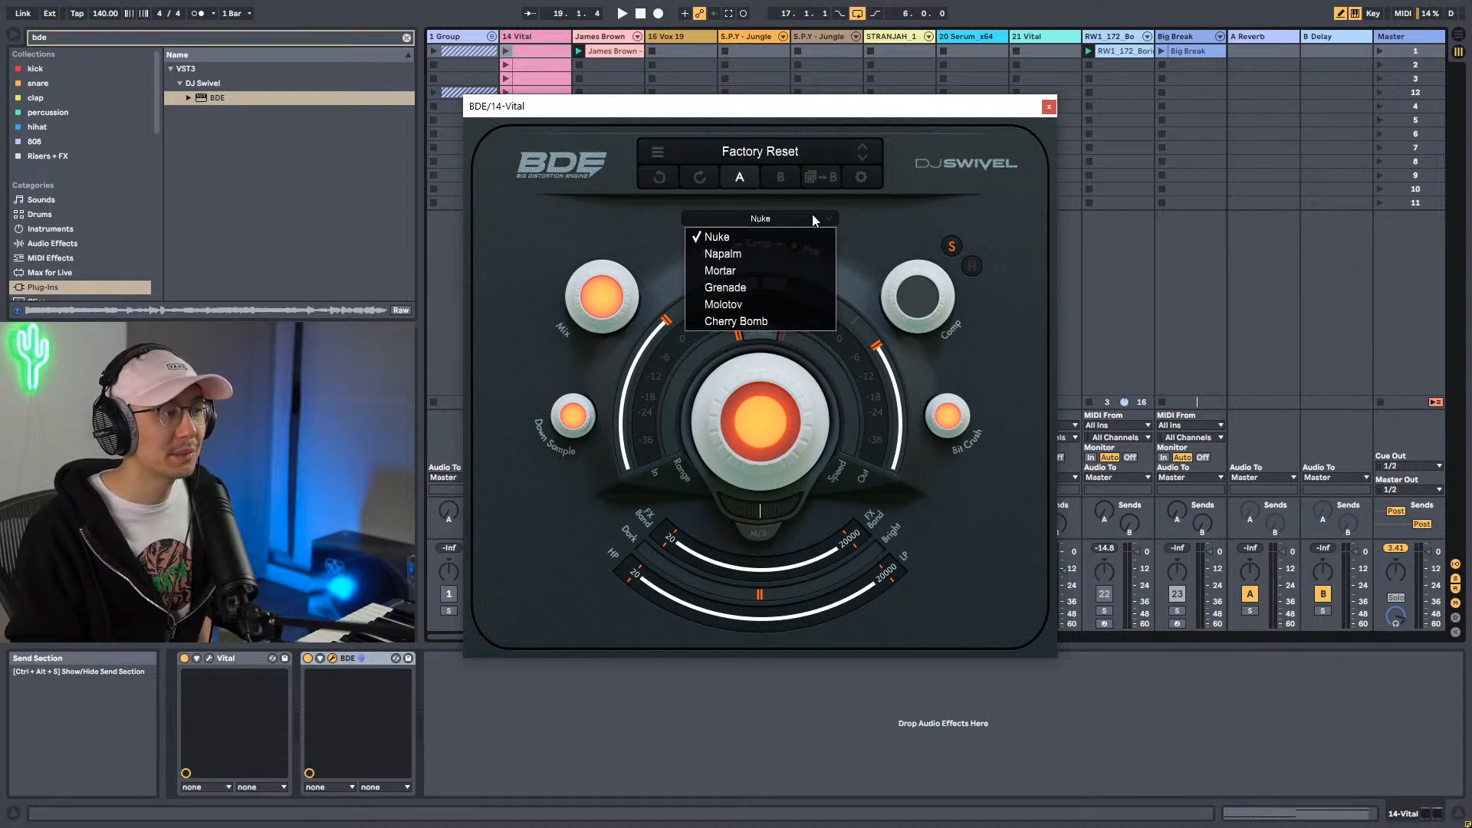
click(748, 254)
key(space)
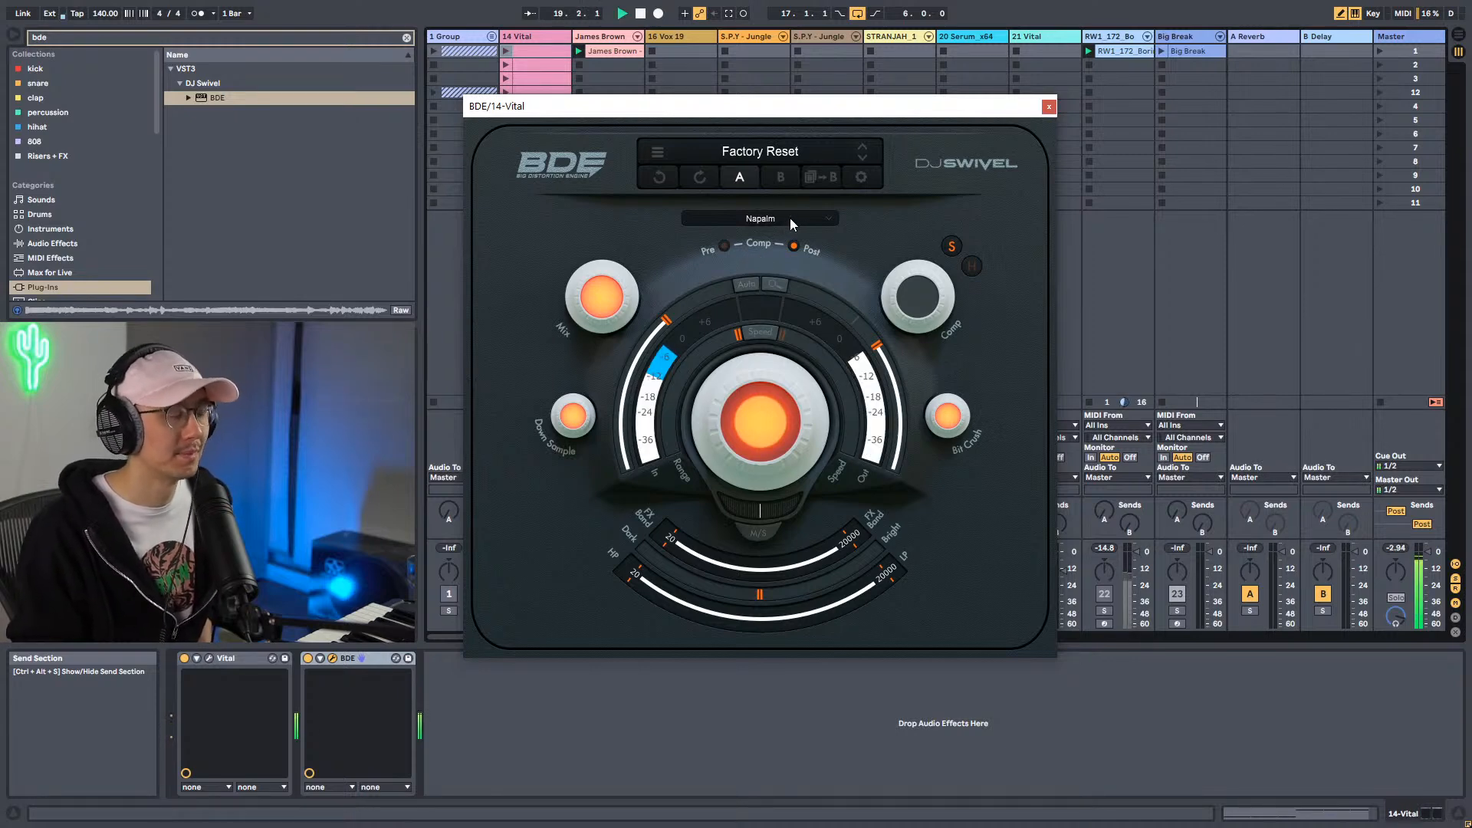
drag(772, 408, 782, 290)
key(space)
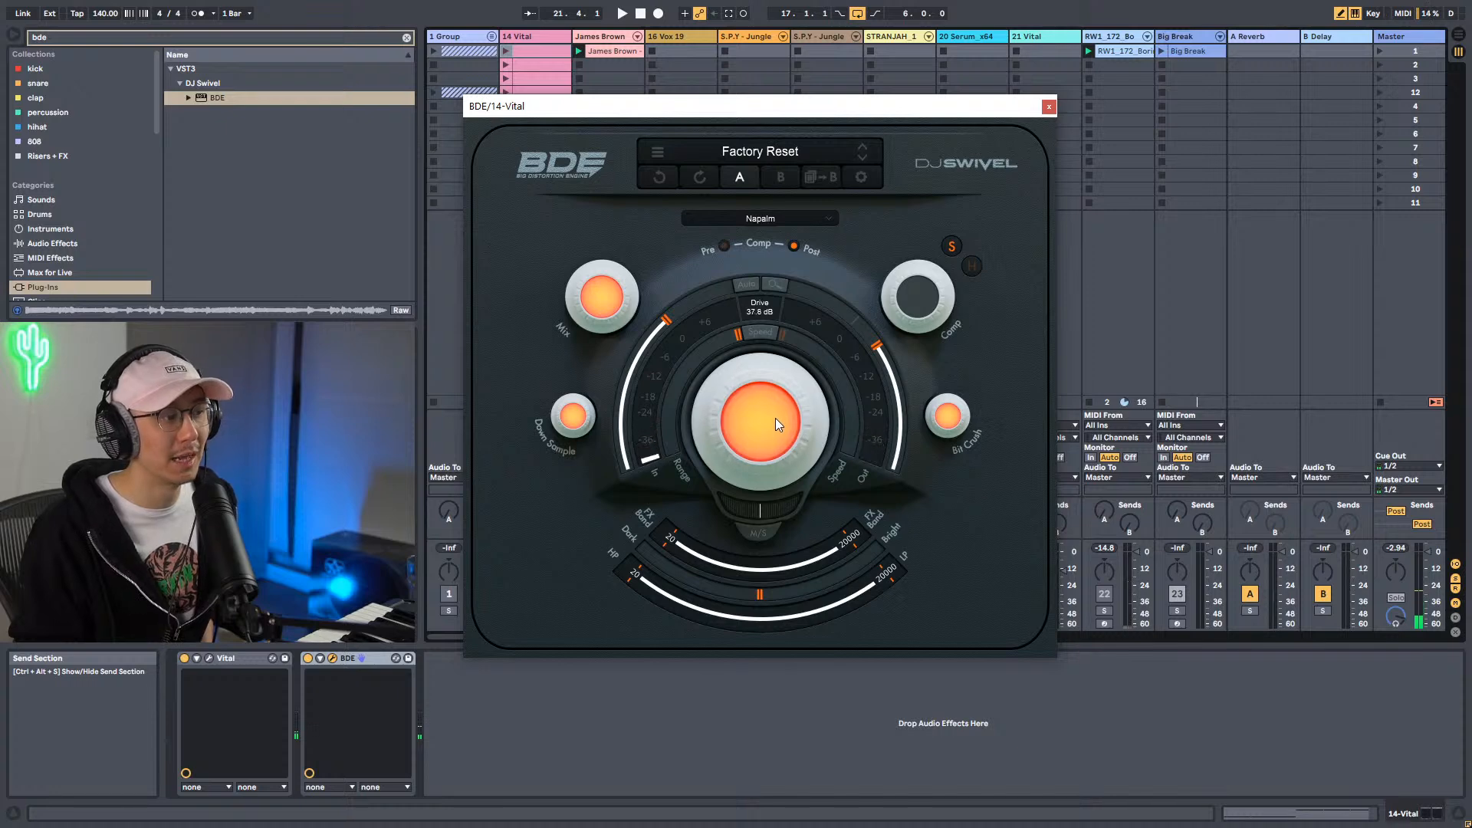
drag(775, 418, 785, 380)
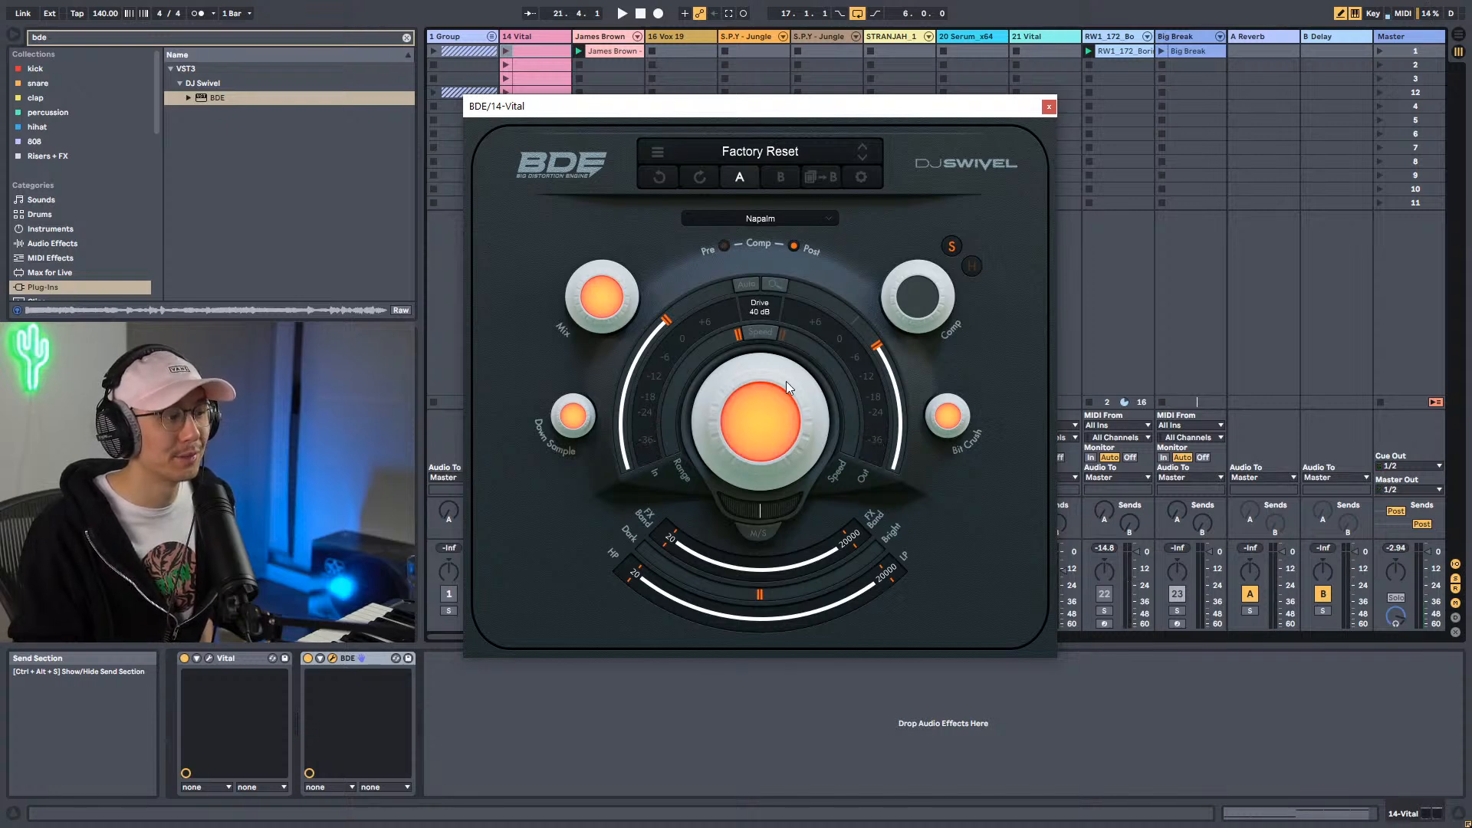
key(space)
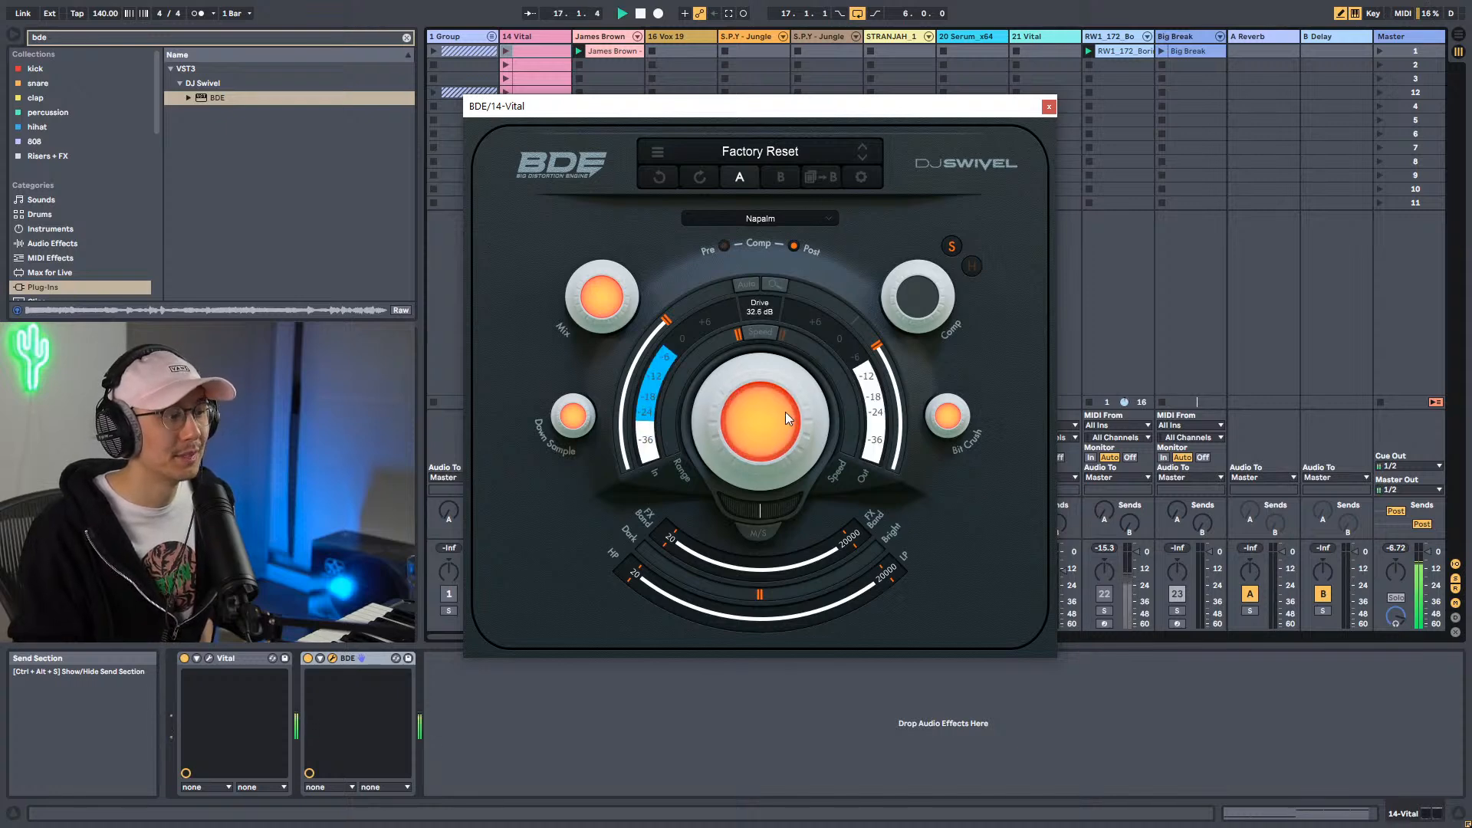
Audition the Nuke distortion type on the bass, switching back to Napalm to compare them at the same Drive.
click(779, 219)
key(space)
click(771, 239)
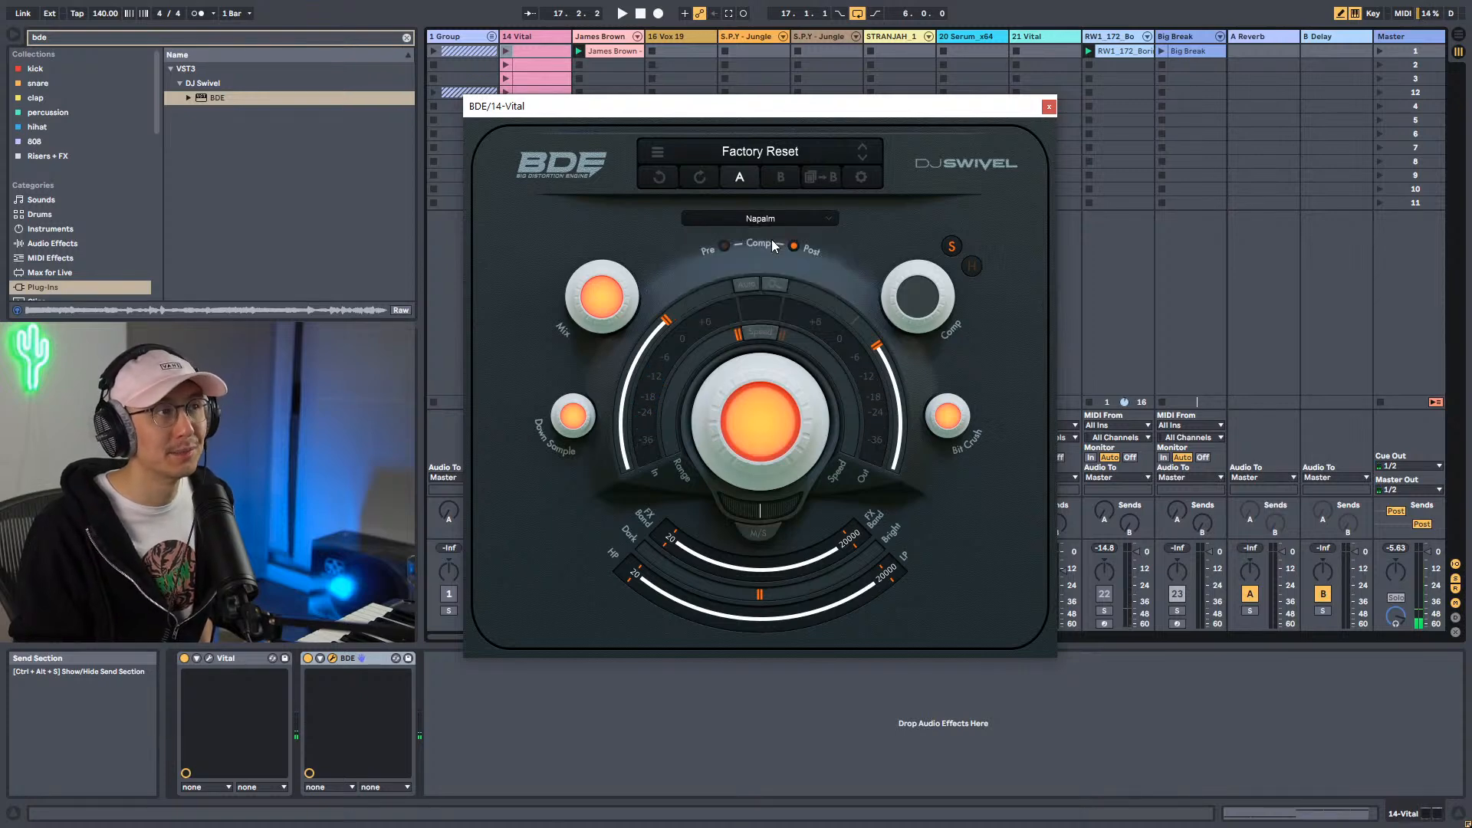
key(space)
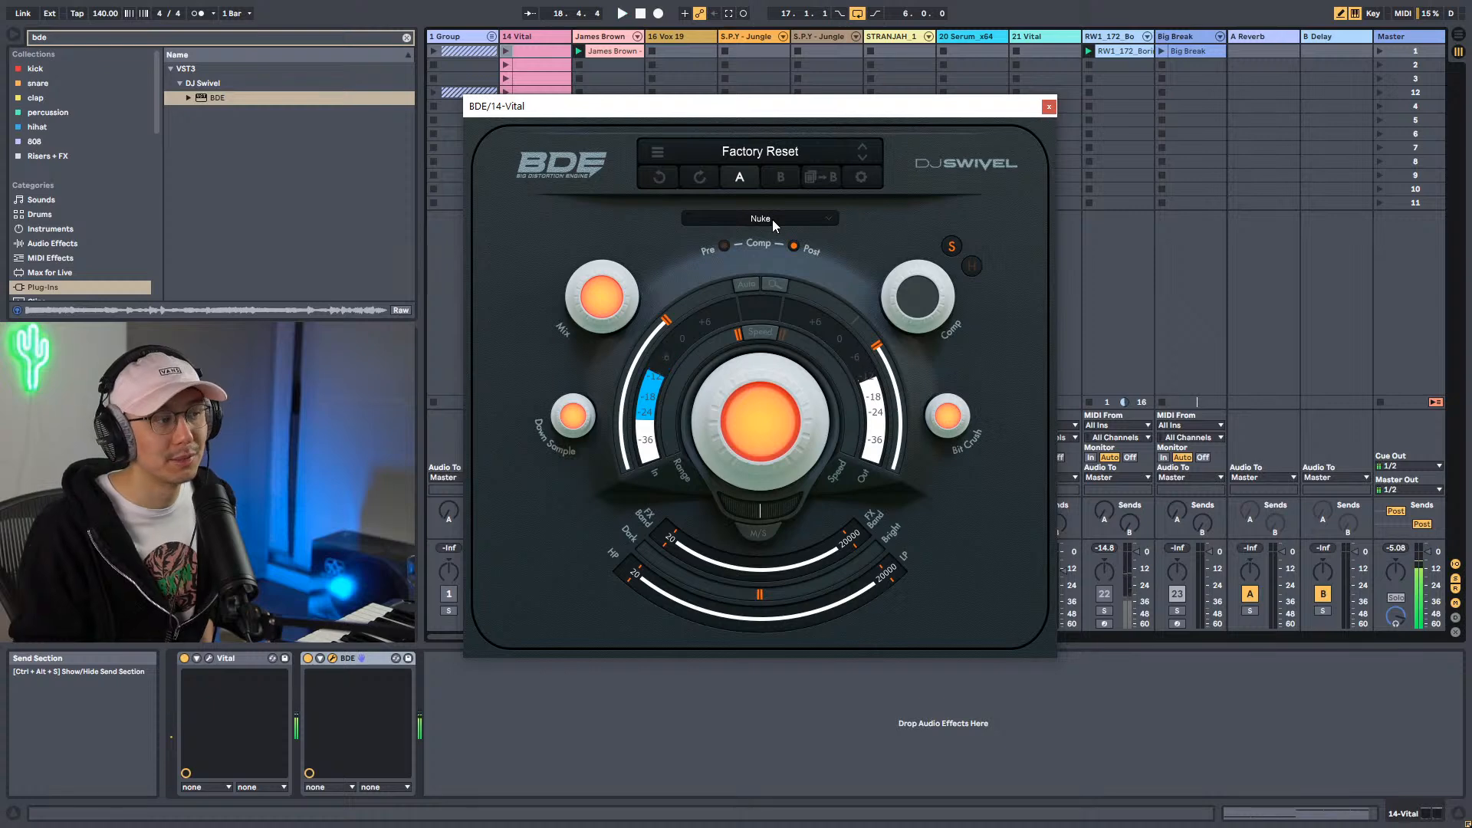
click(771, 219)
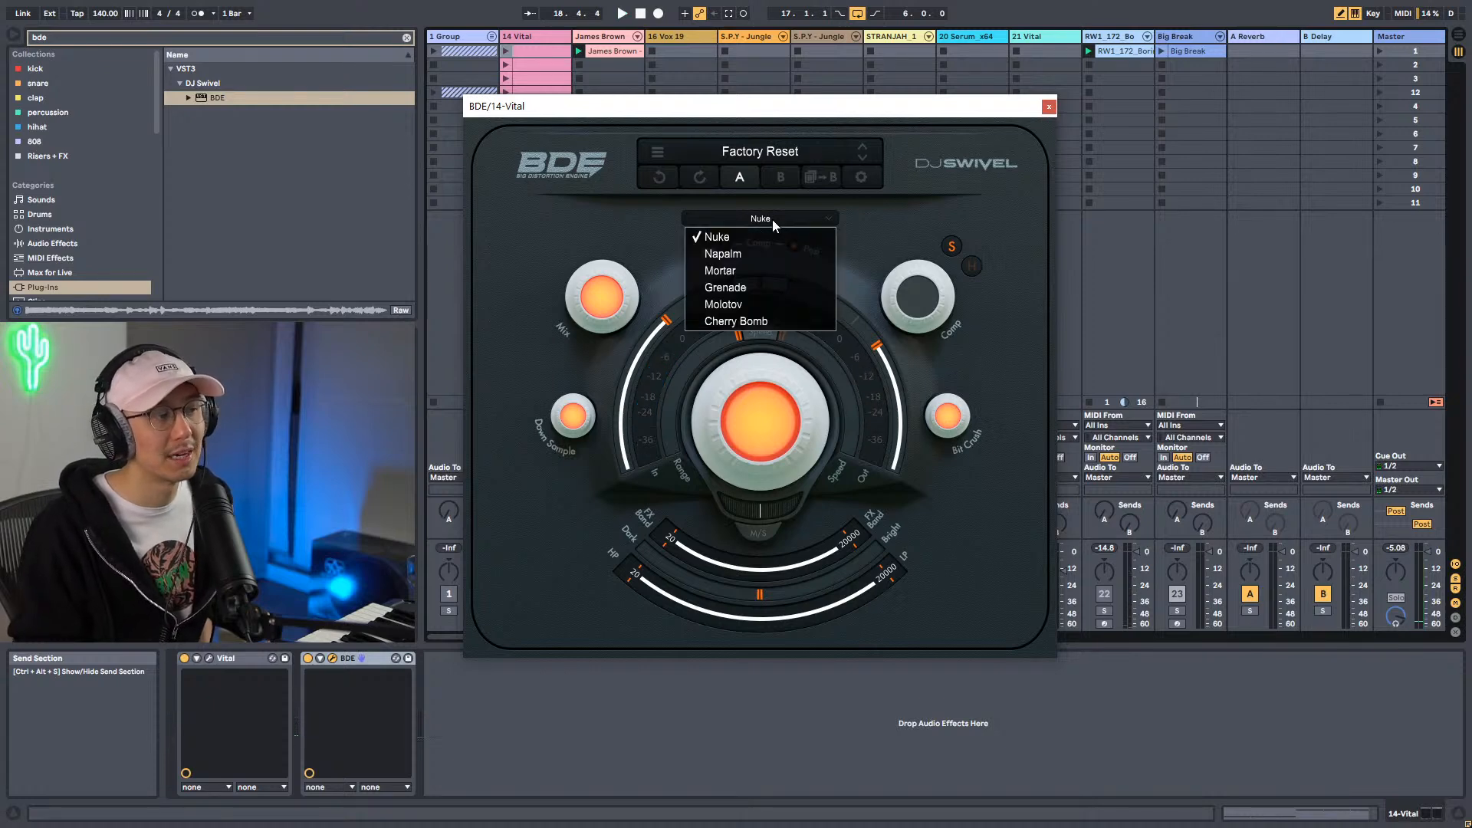
click(762, 249)
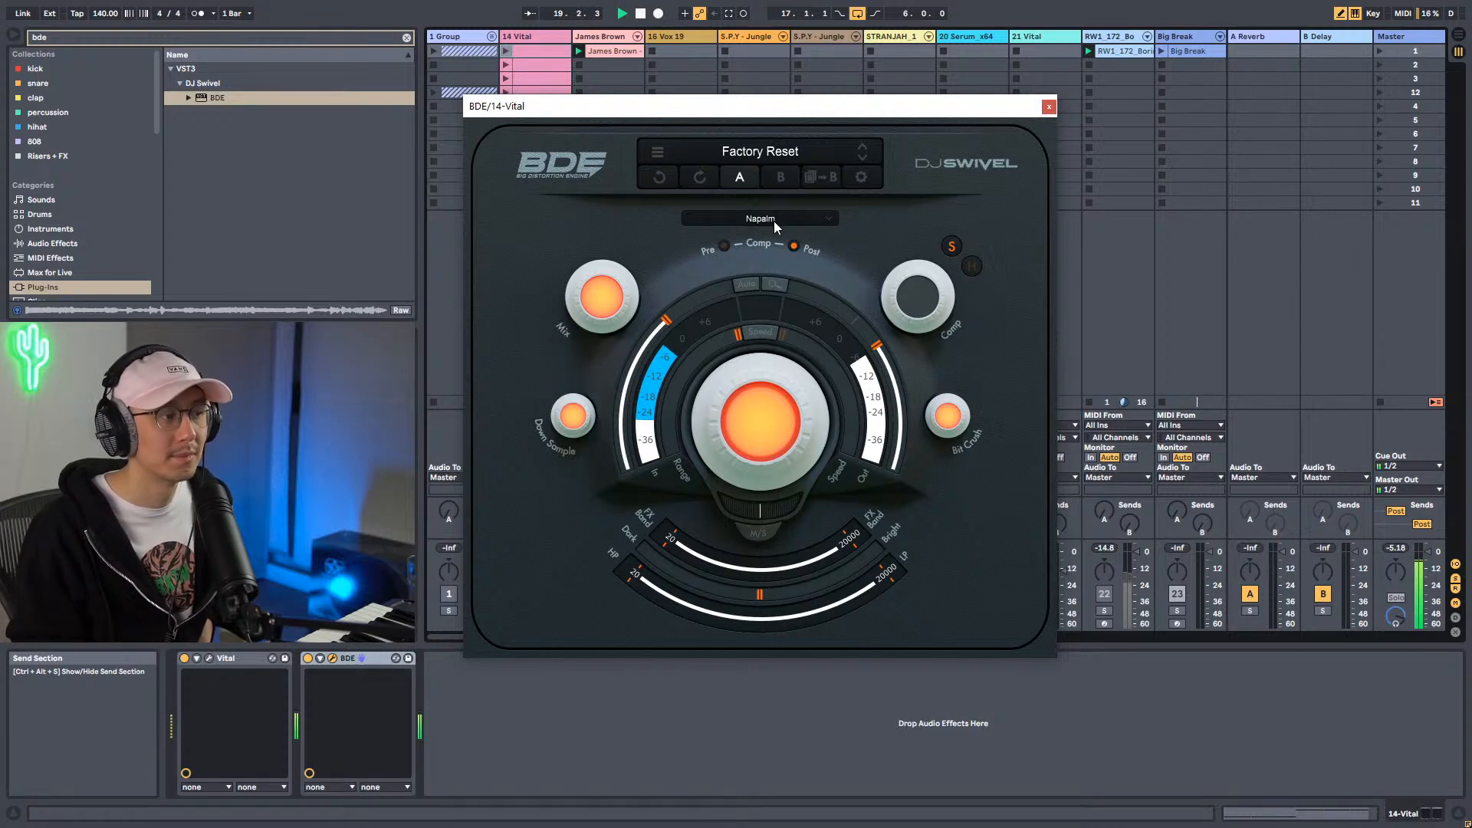
Audition the Mortar, Grenade, Molotov and Cherry Bomb distortion types in turn while playing the bass.
click(774, 220)
click(761, 263)
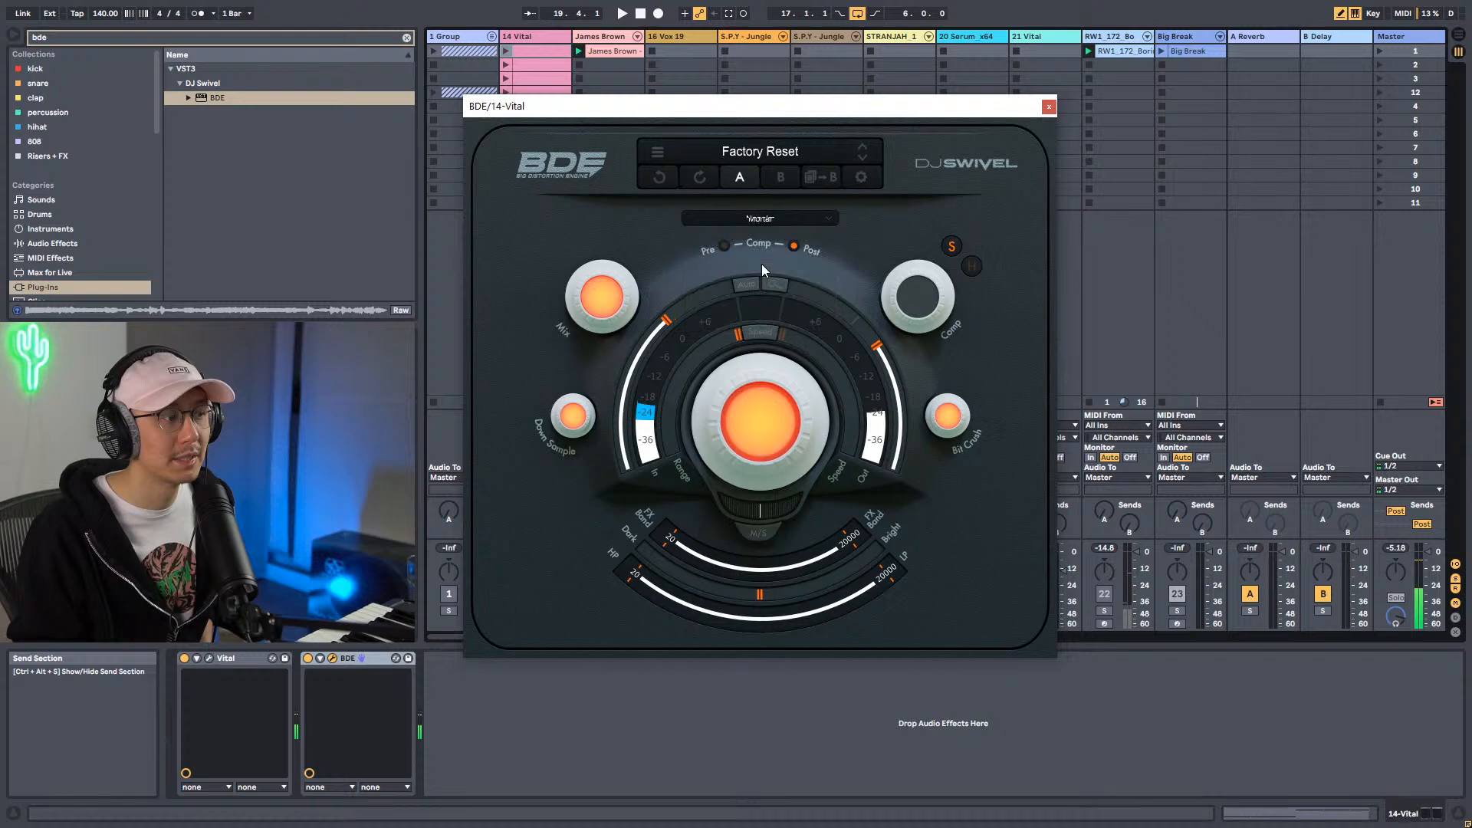
click(781, 218)
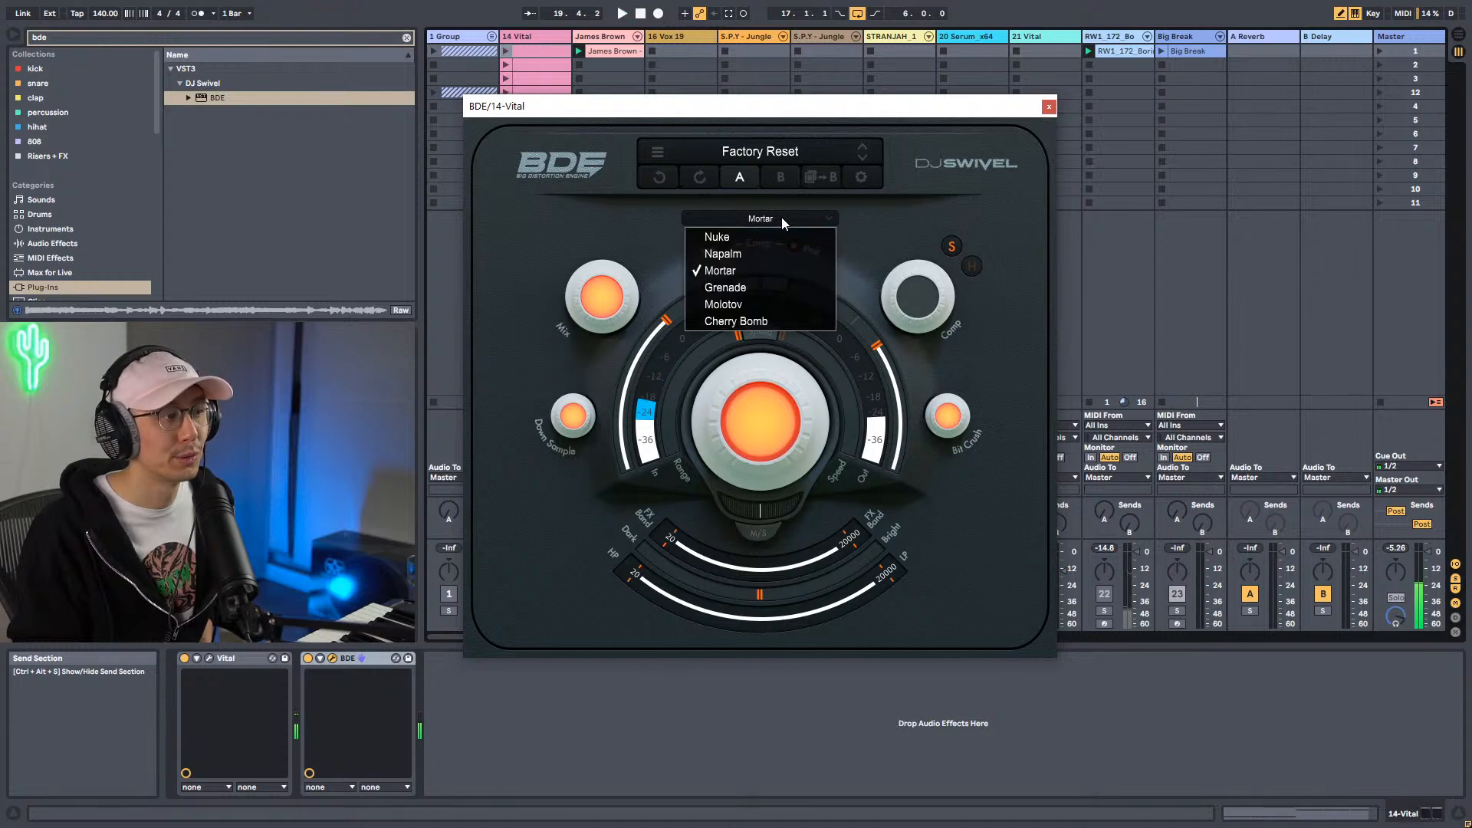
click(756, 289)
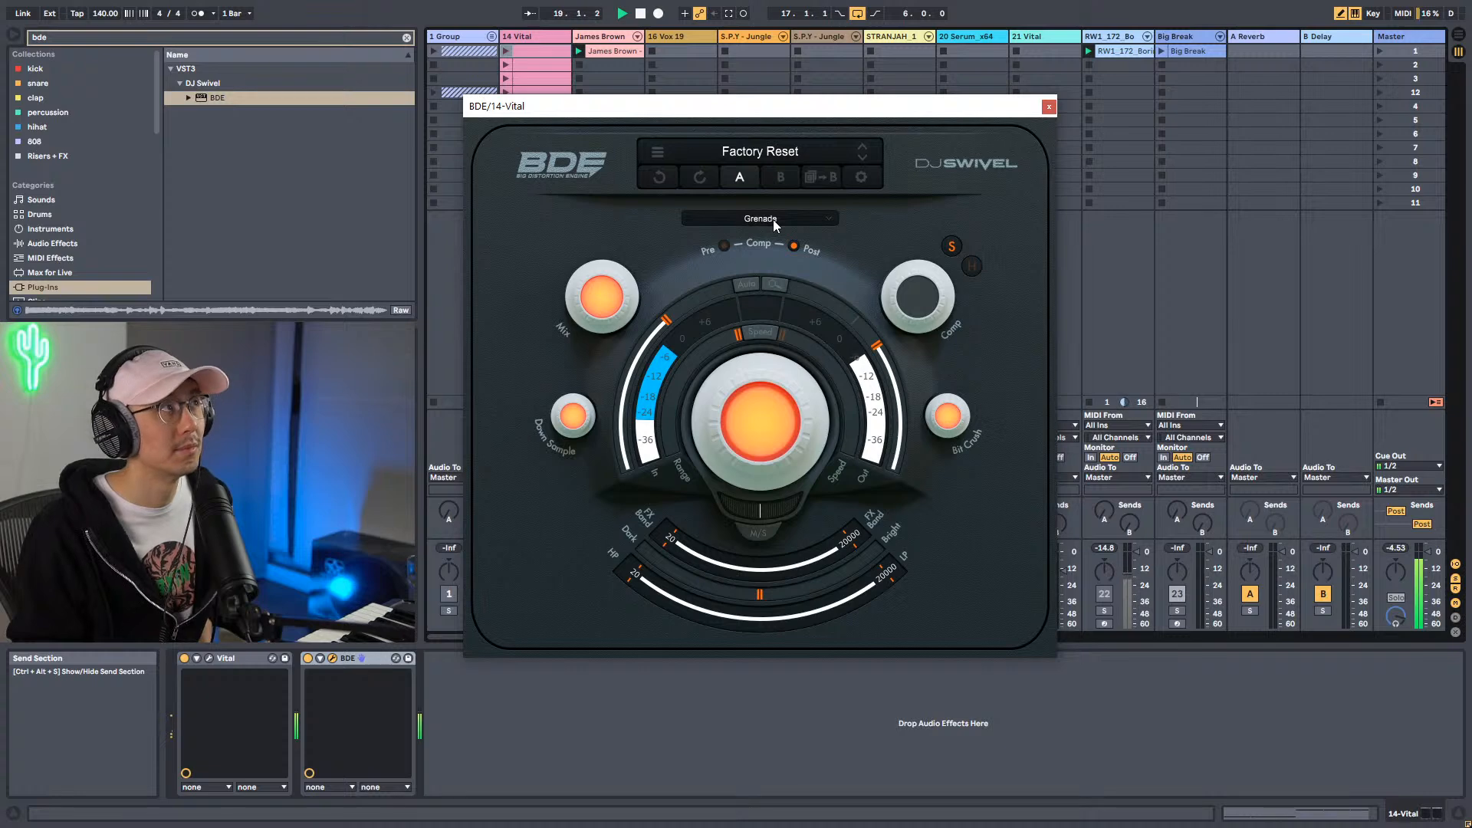
click(773, 219)
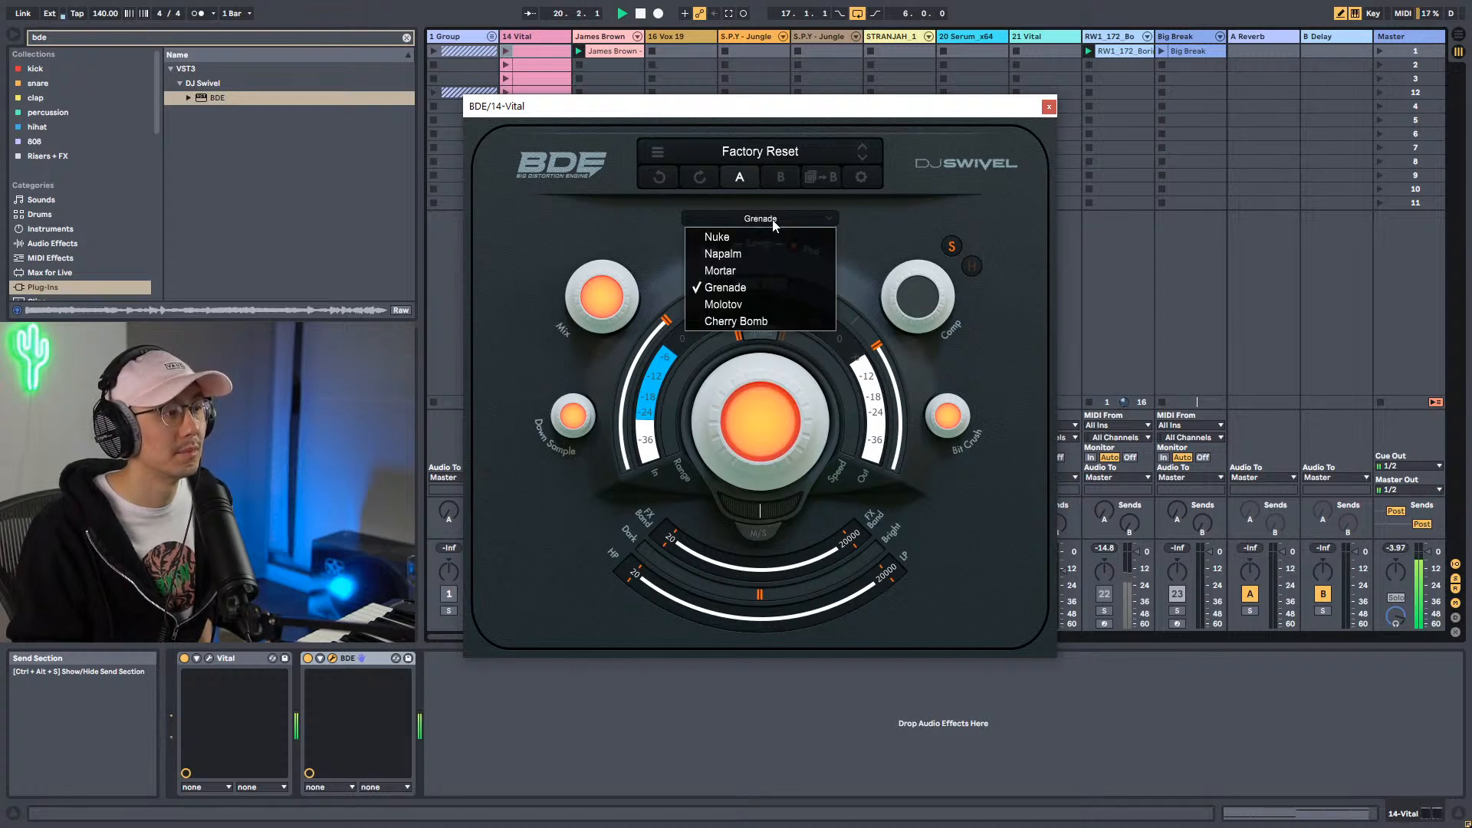
click(752, 304)
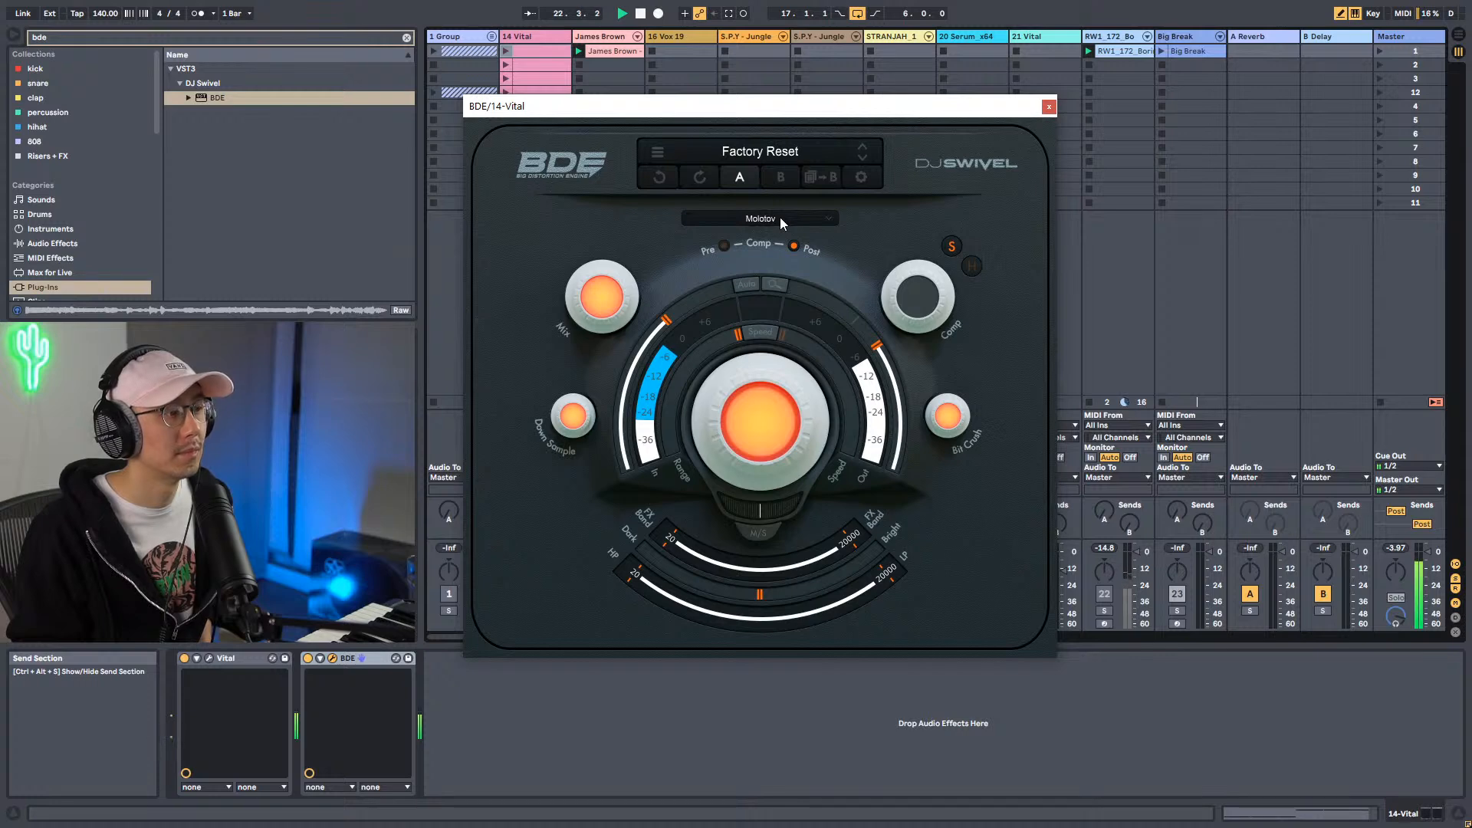
click(779, 217)
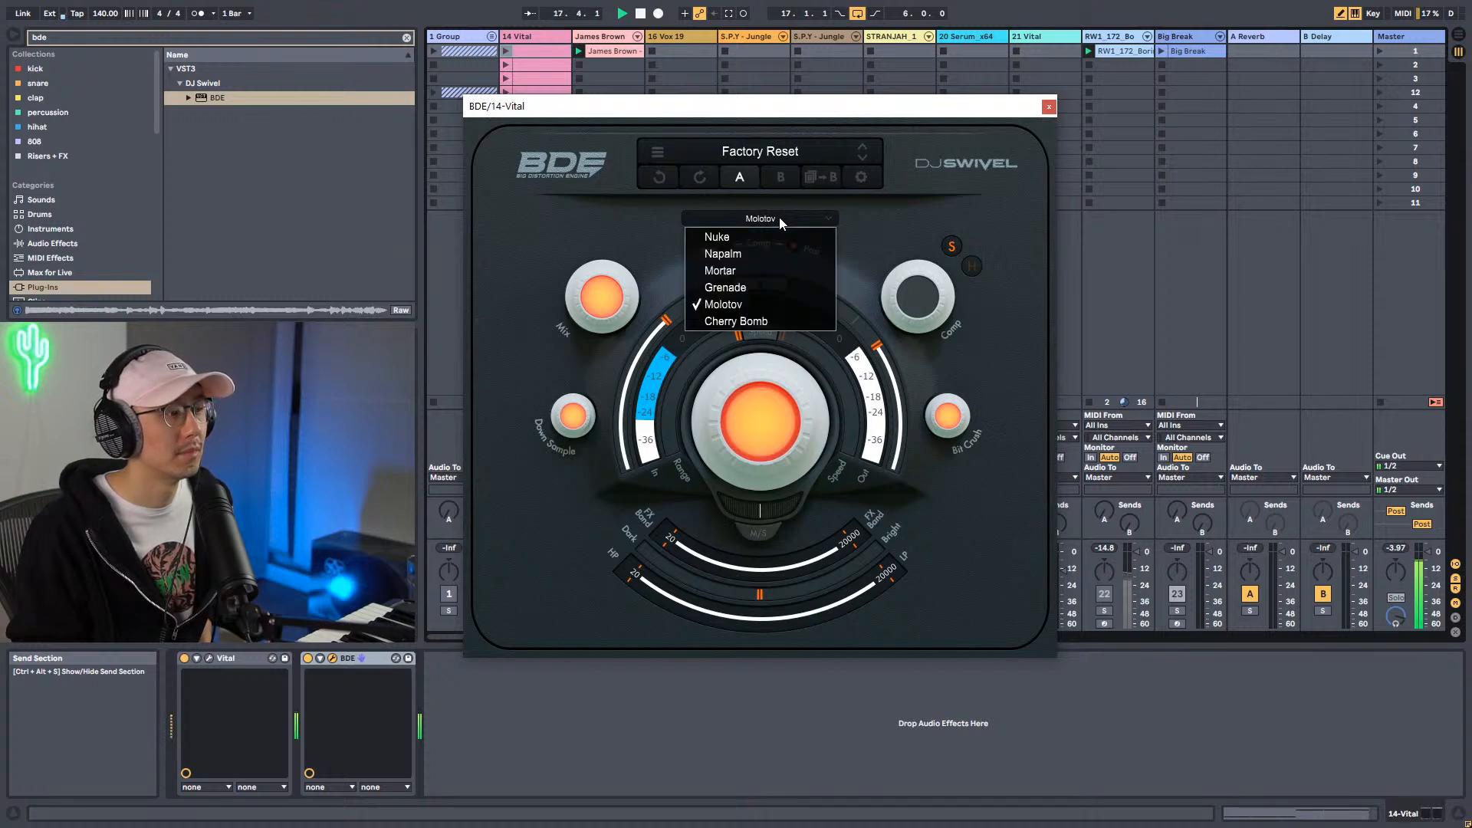
click(767, 321)
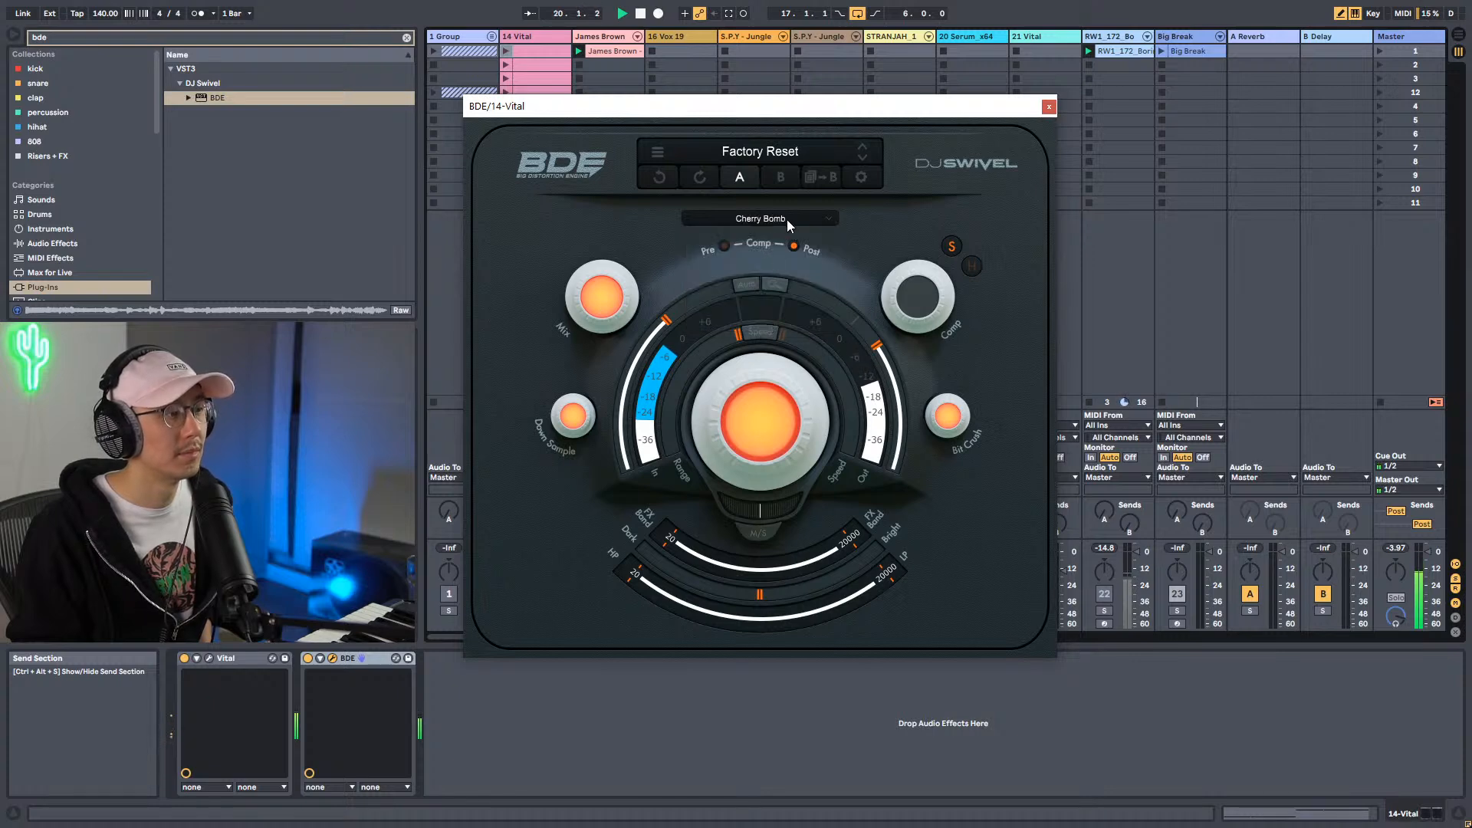
key(space)
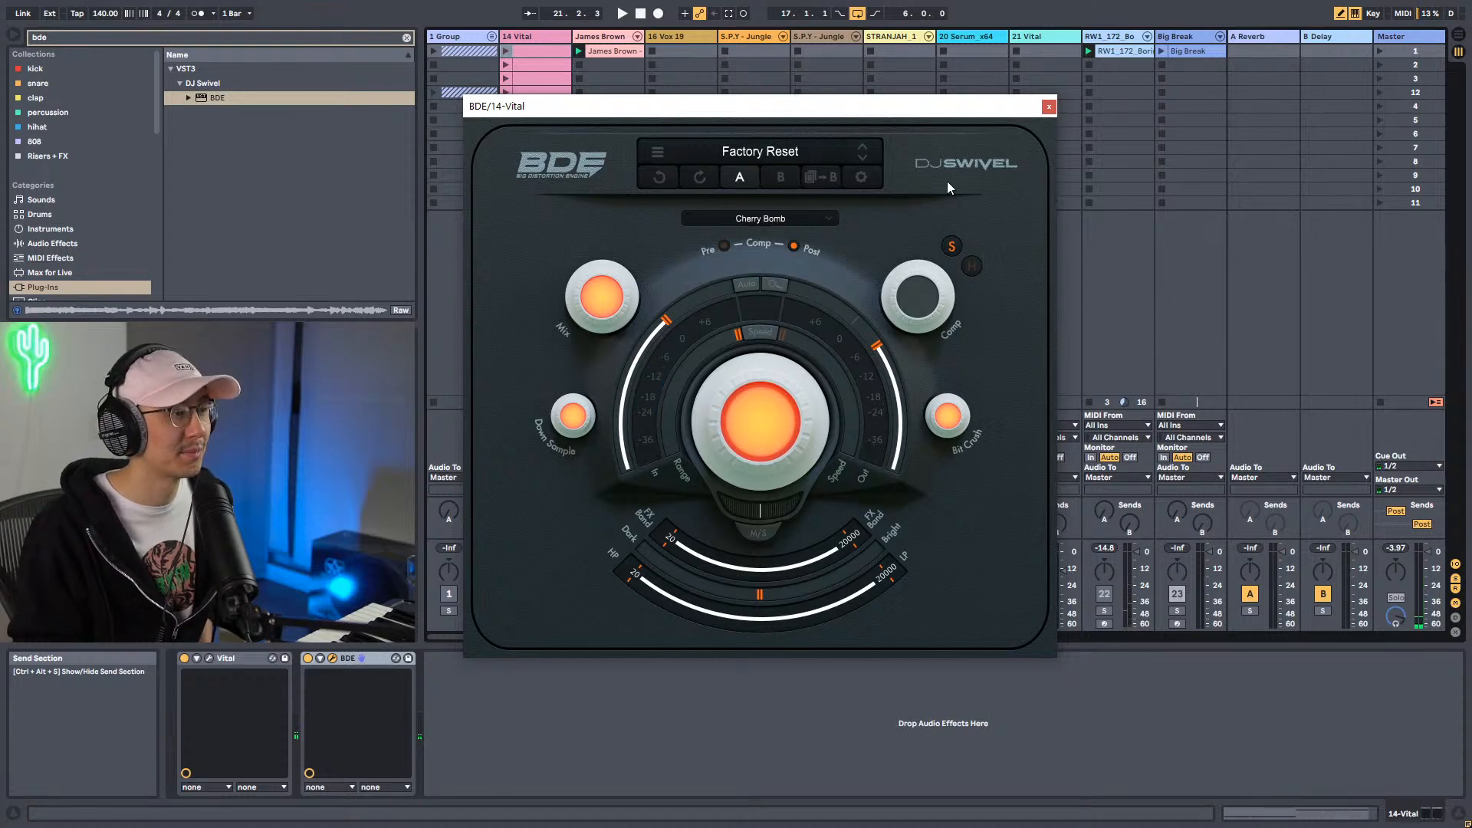
Replay the bass with Cherry Bomb, cycling back through the Napalm, Nuke, Mortar and Grenade types for comparison.
key(space)
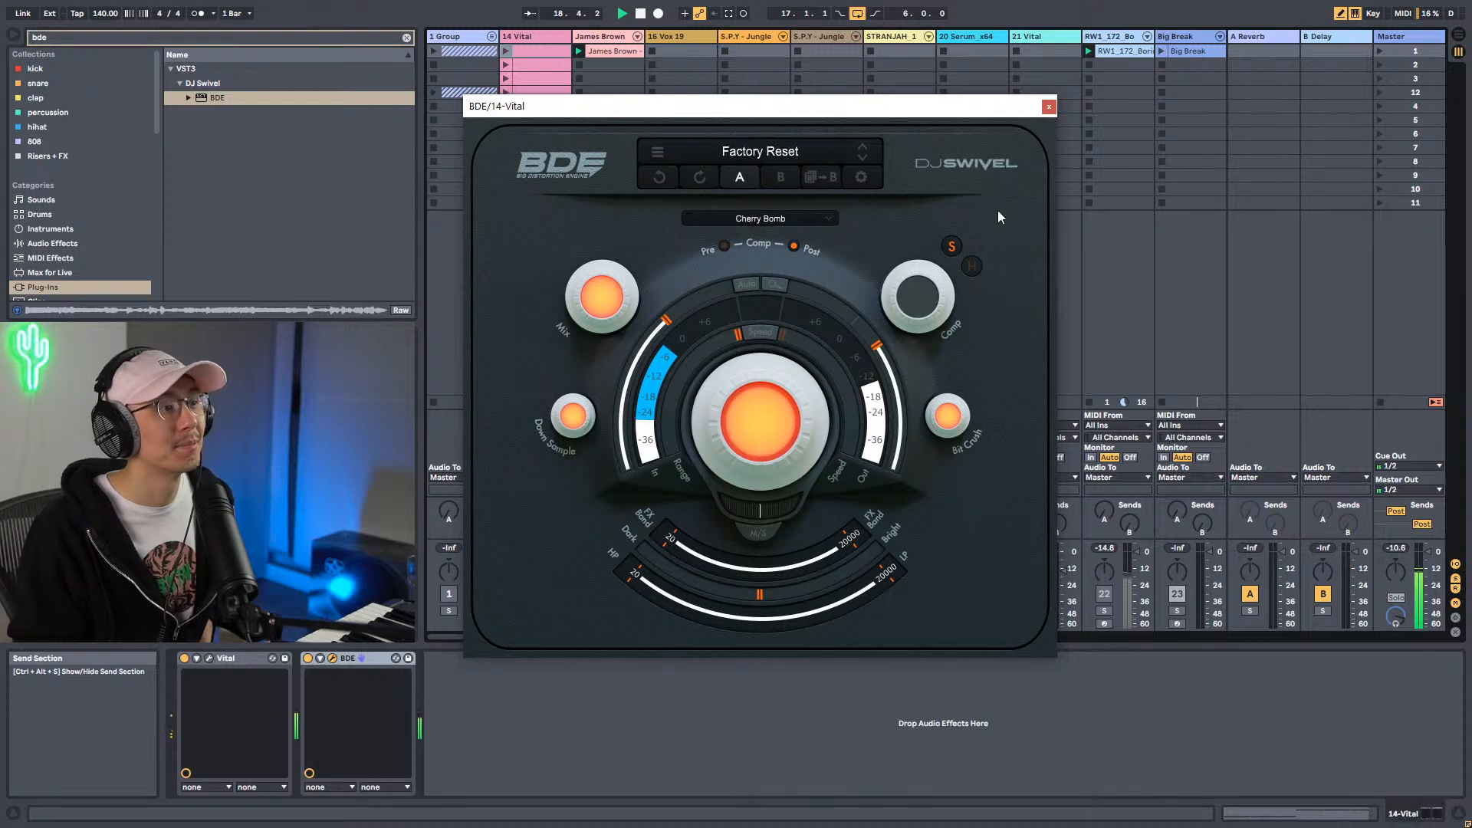
click(760, 218)
click(765, 255)
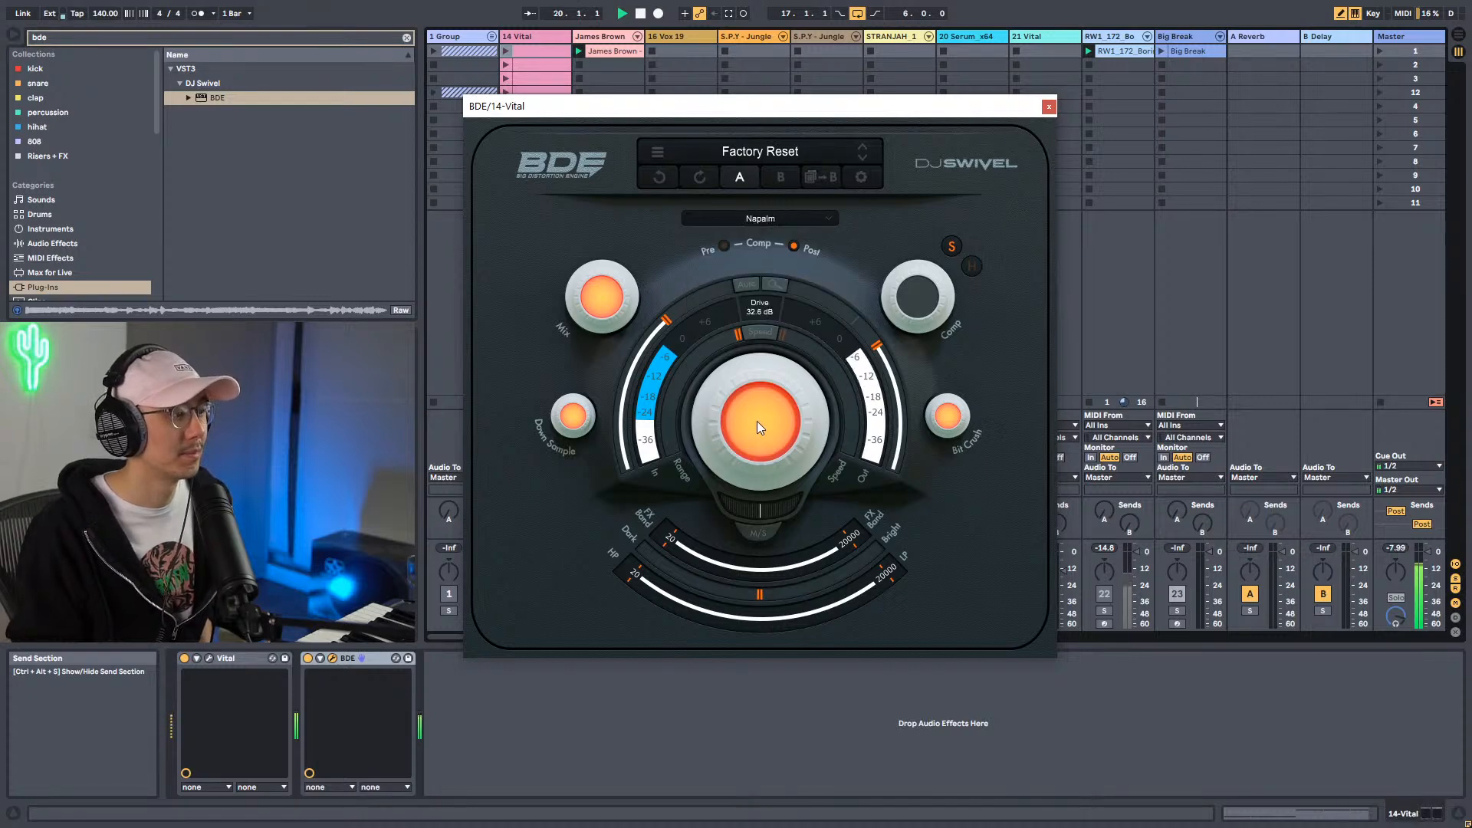
click(759, 217)
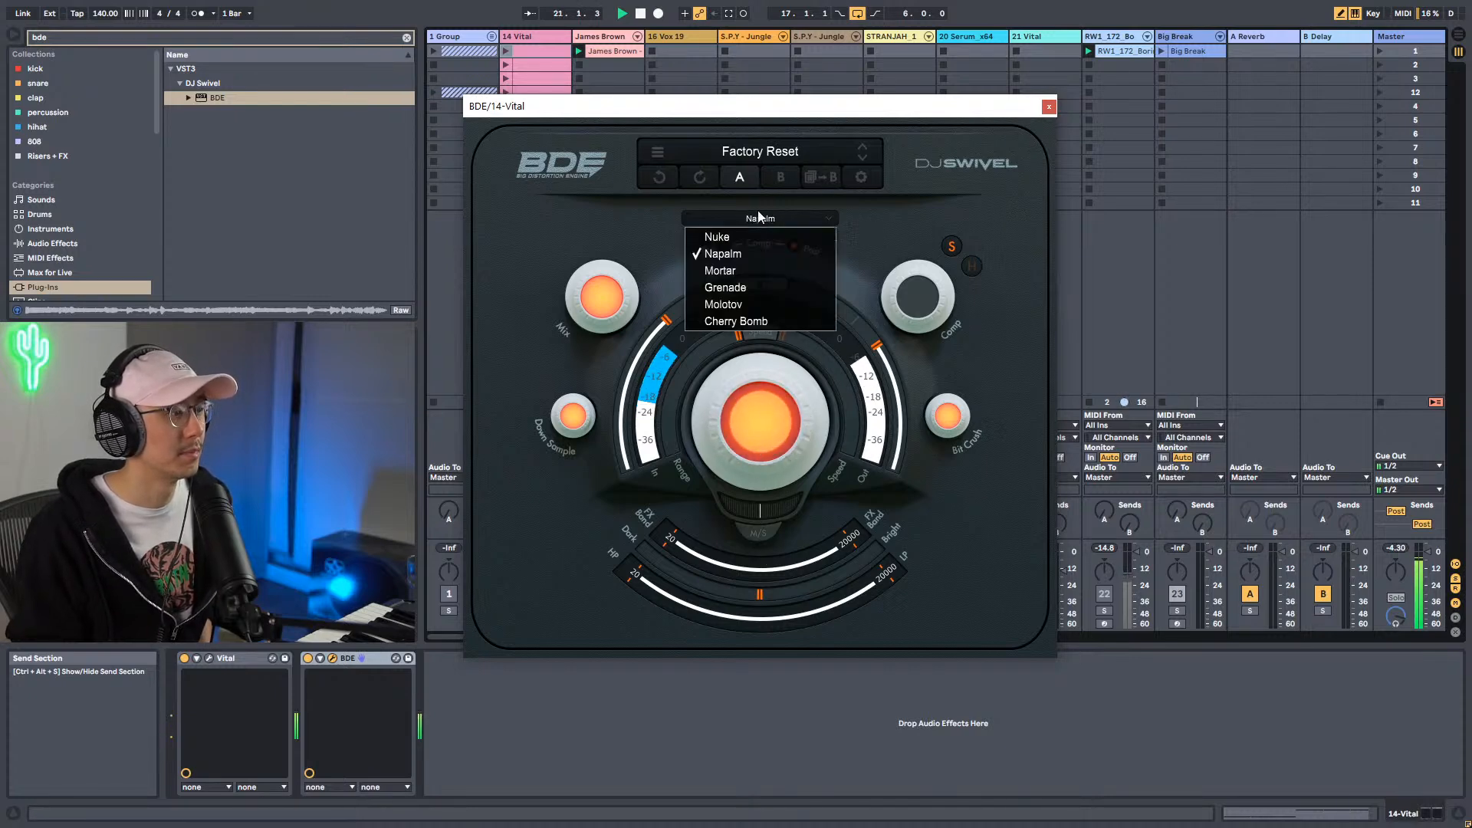
click(752, 237)
click(760, 219)
click(762, 273)
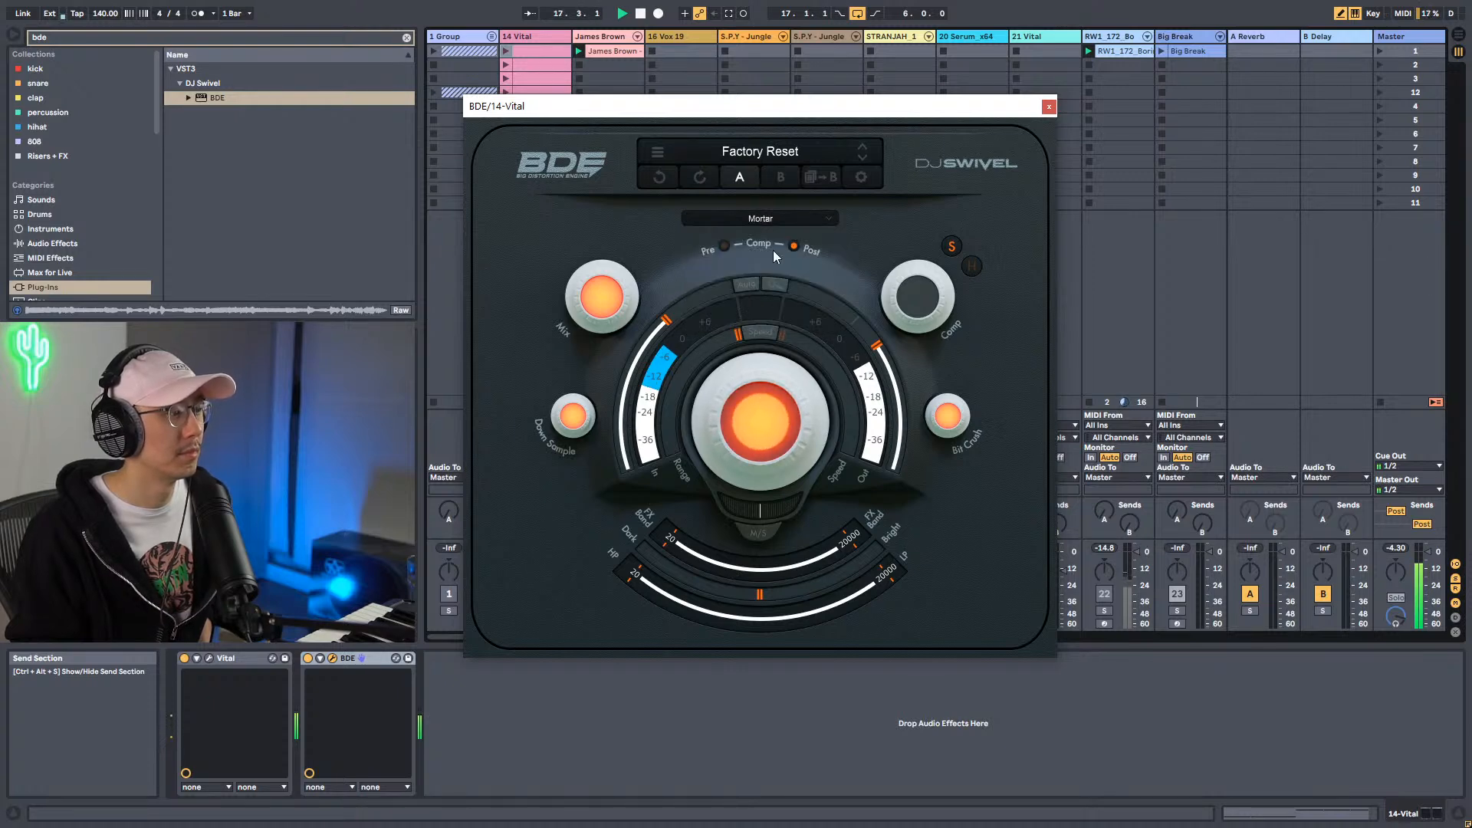
click(773, 217)
click(756, 291)
mouse_move(770, 437)
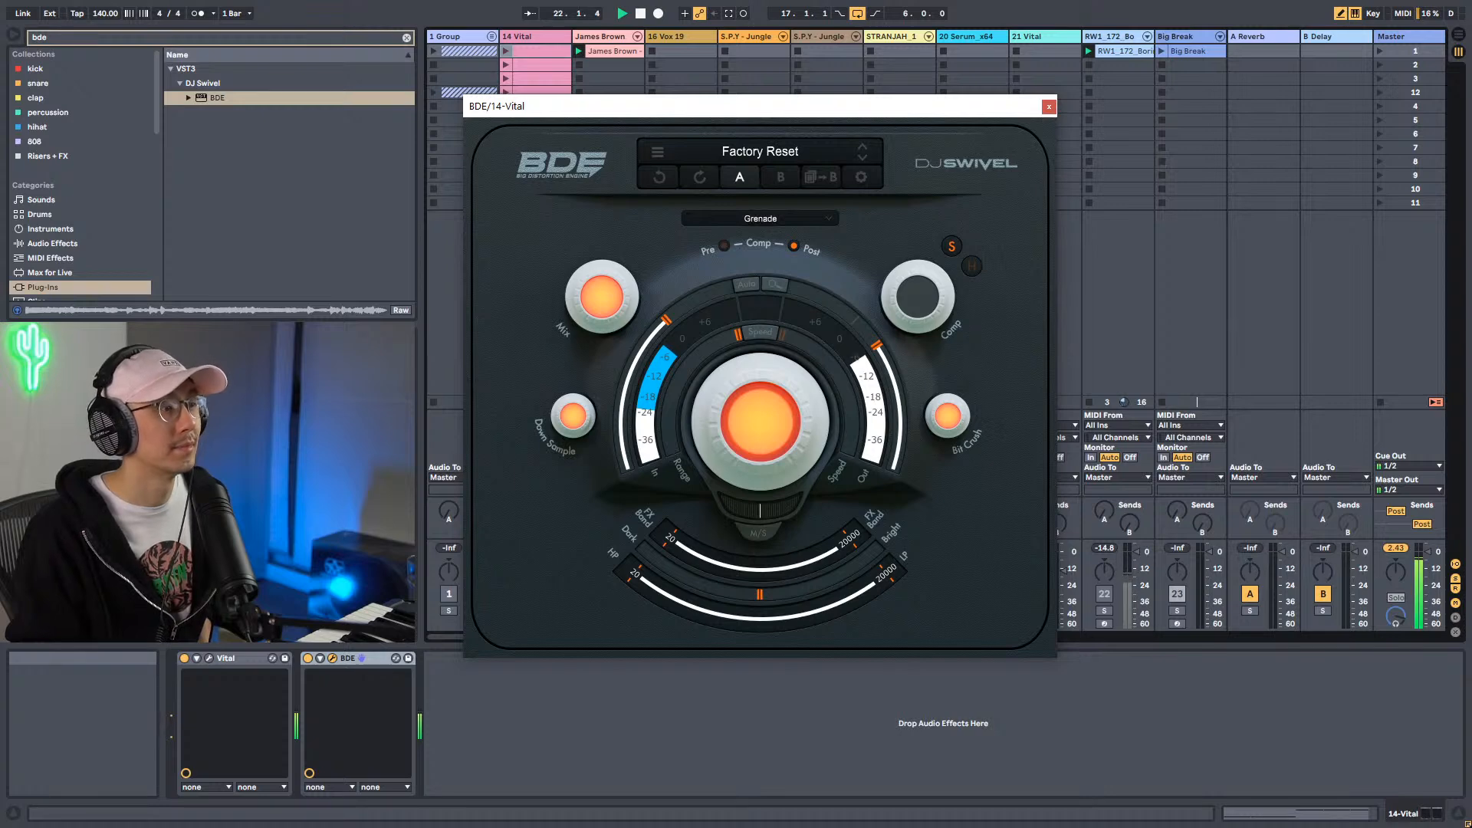
Set the distortion type to Molotov, lower the Drive to about 28.6 dB and play the bass.
click(765, 218)
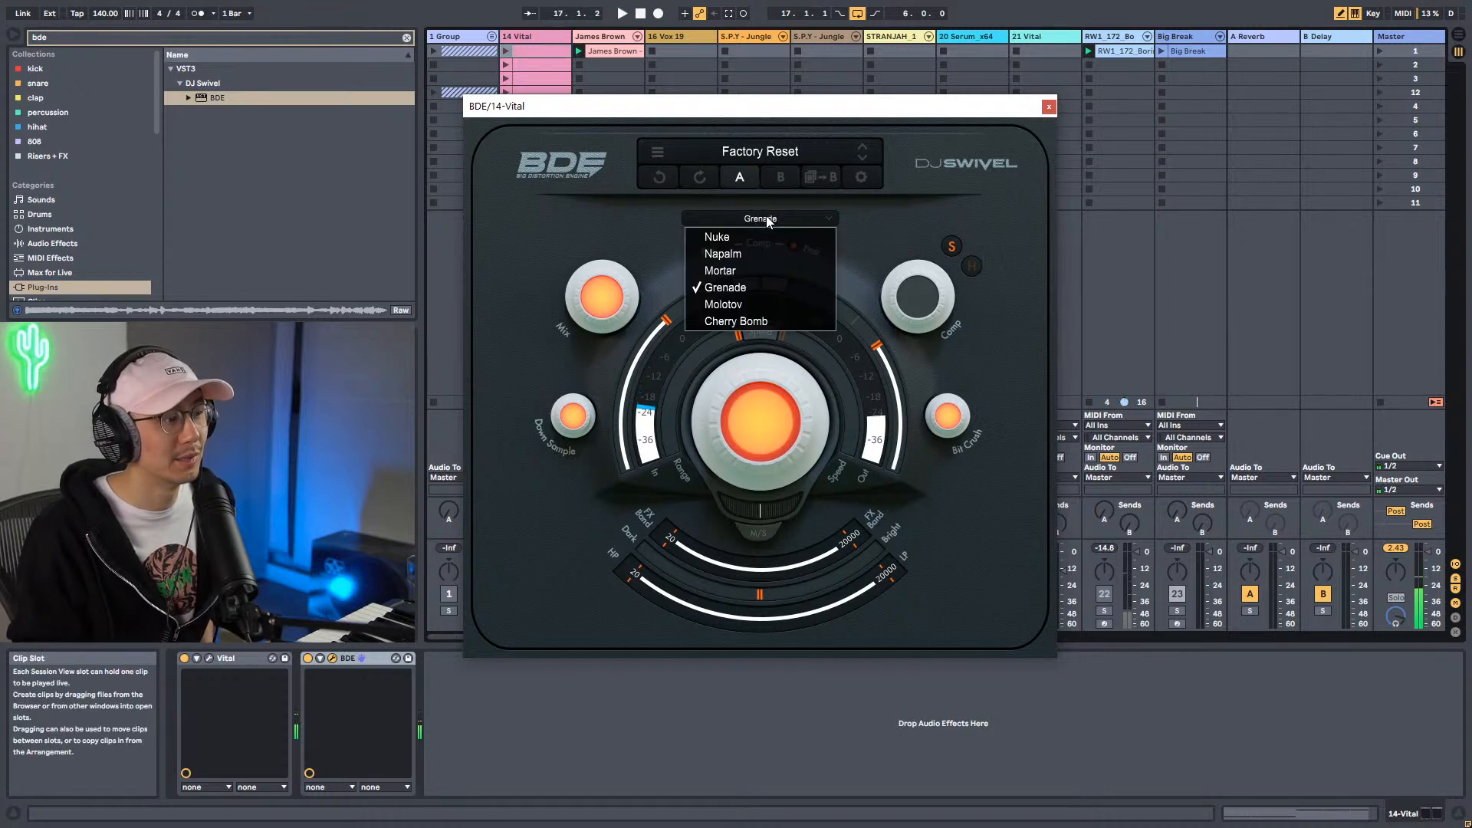
click(741, 310)
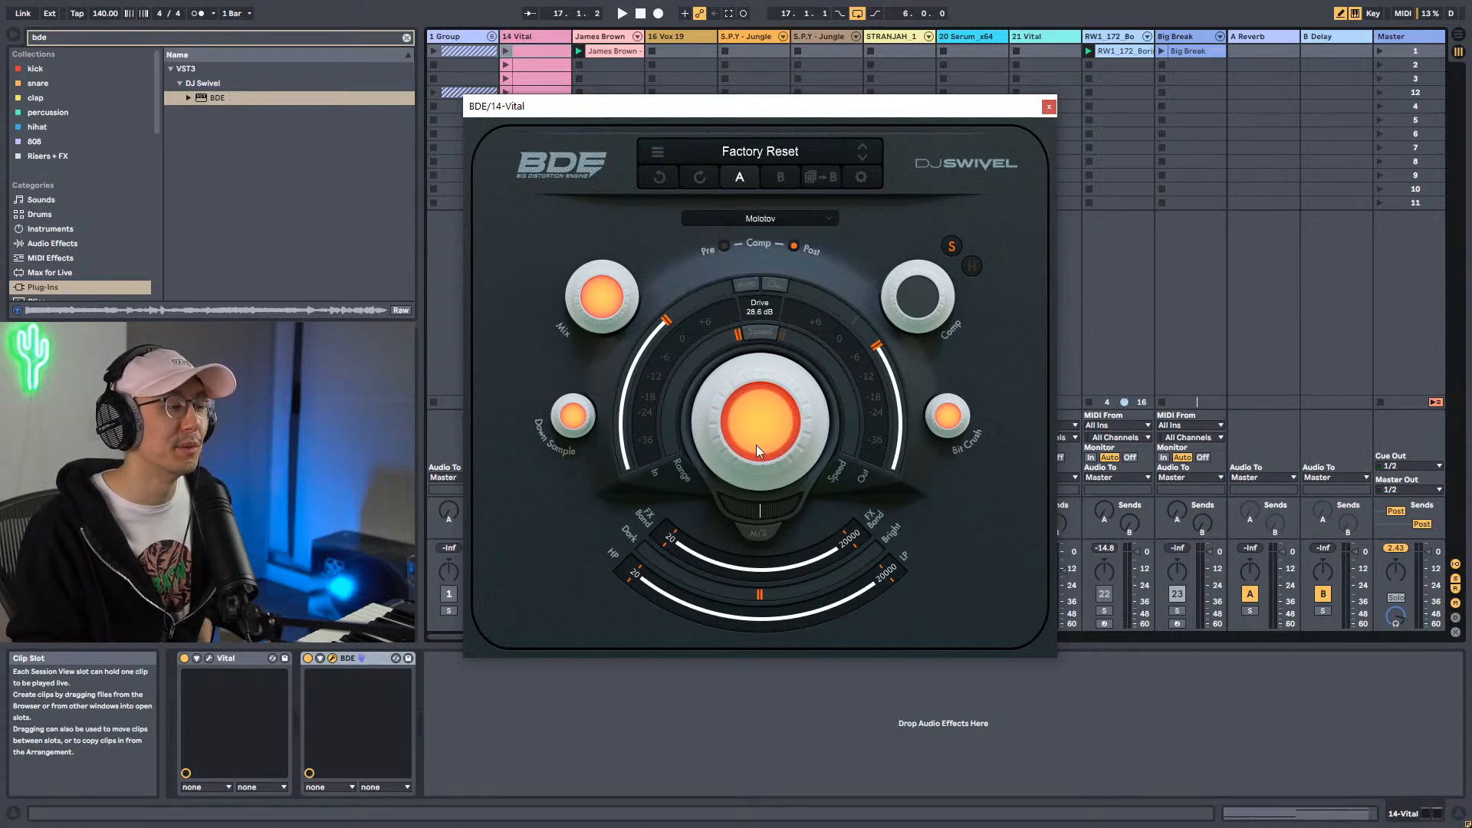
key(space)
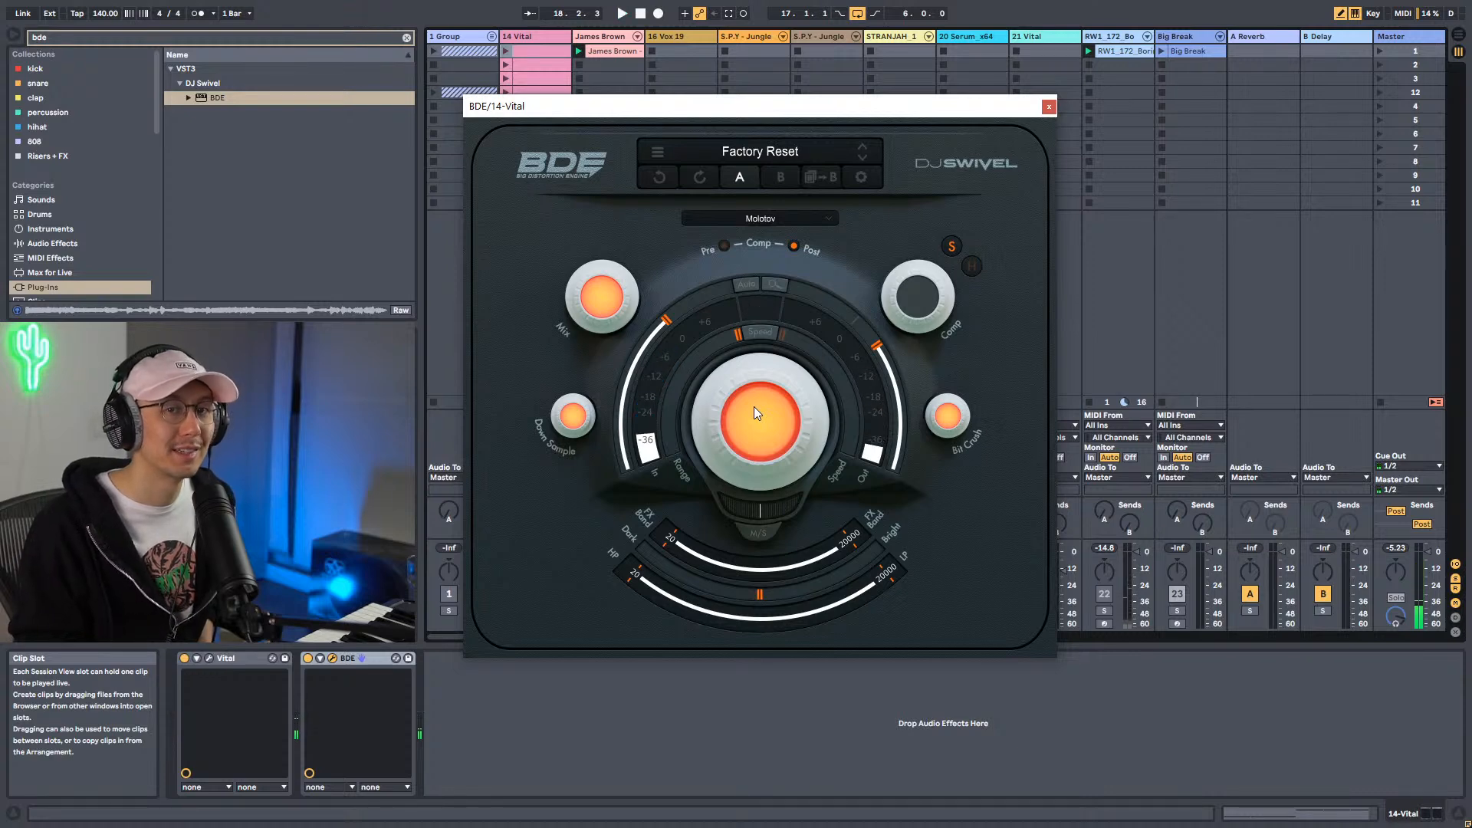
key(space)
mouse_move(755, 407)
mouse_down()
mouse_move(754, 431)
mouse_move(756, 405)
mouse_up()
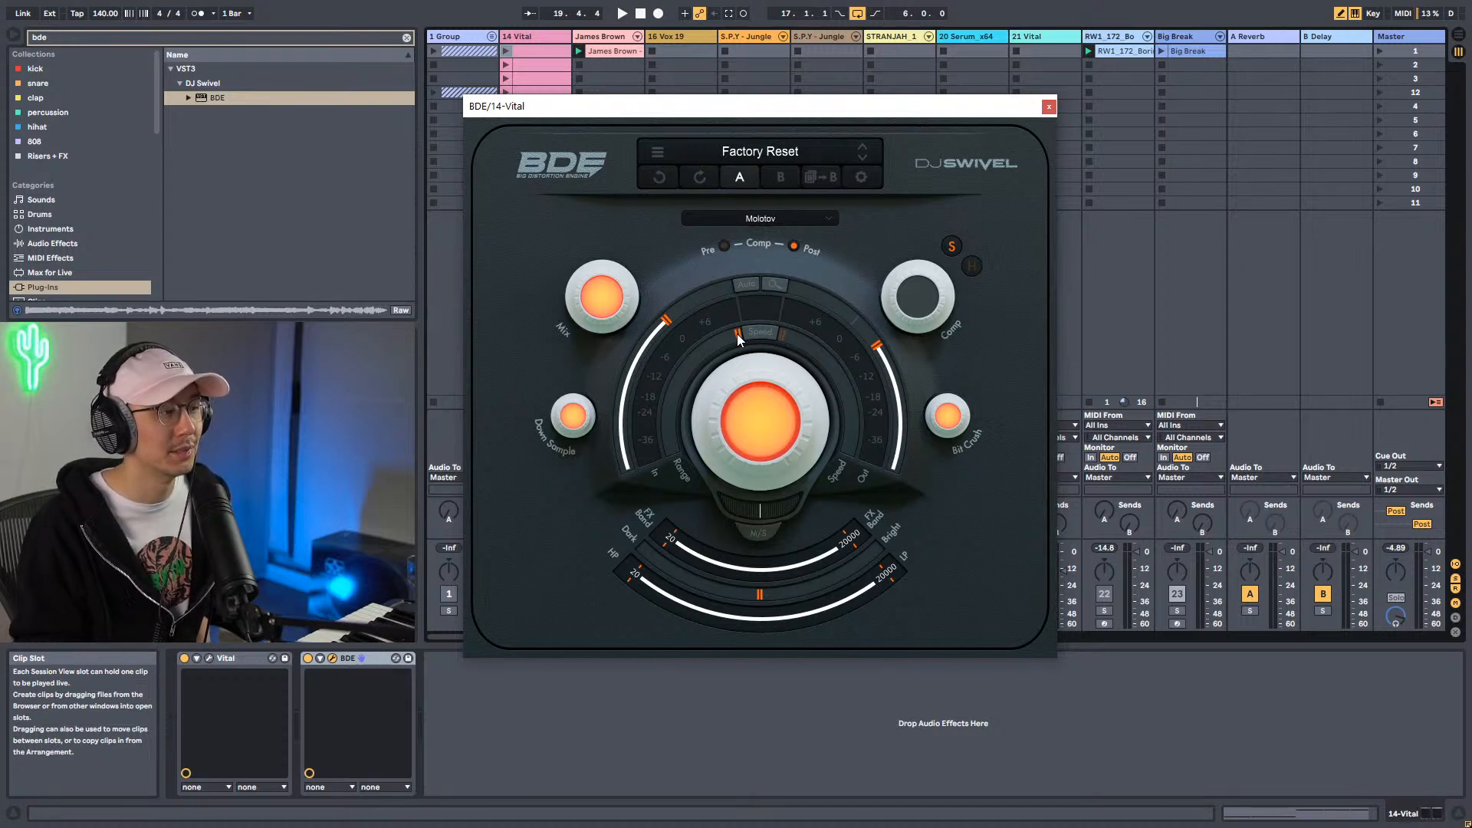
Try lowering BDE's Range to about -10.4 dB, returning it to 0 dB.
mouse_move(738, 333)
mouse_down()
mouse_move(698, 357)
mouse_move(667, 411)
mouse_move(733, 324)
mouse_move(701, 425)
mouse_move(733, 362)
mouse_move(719, 343)
mouse_up()
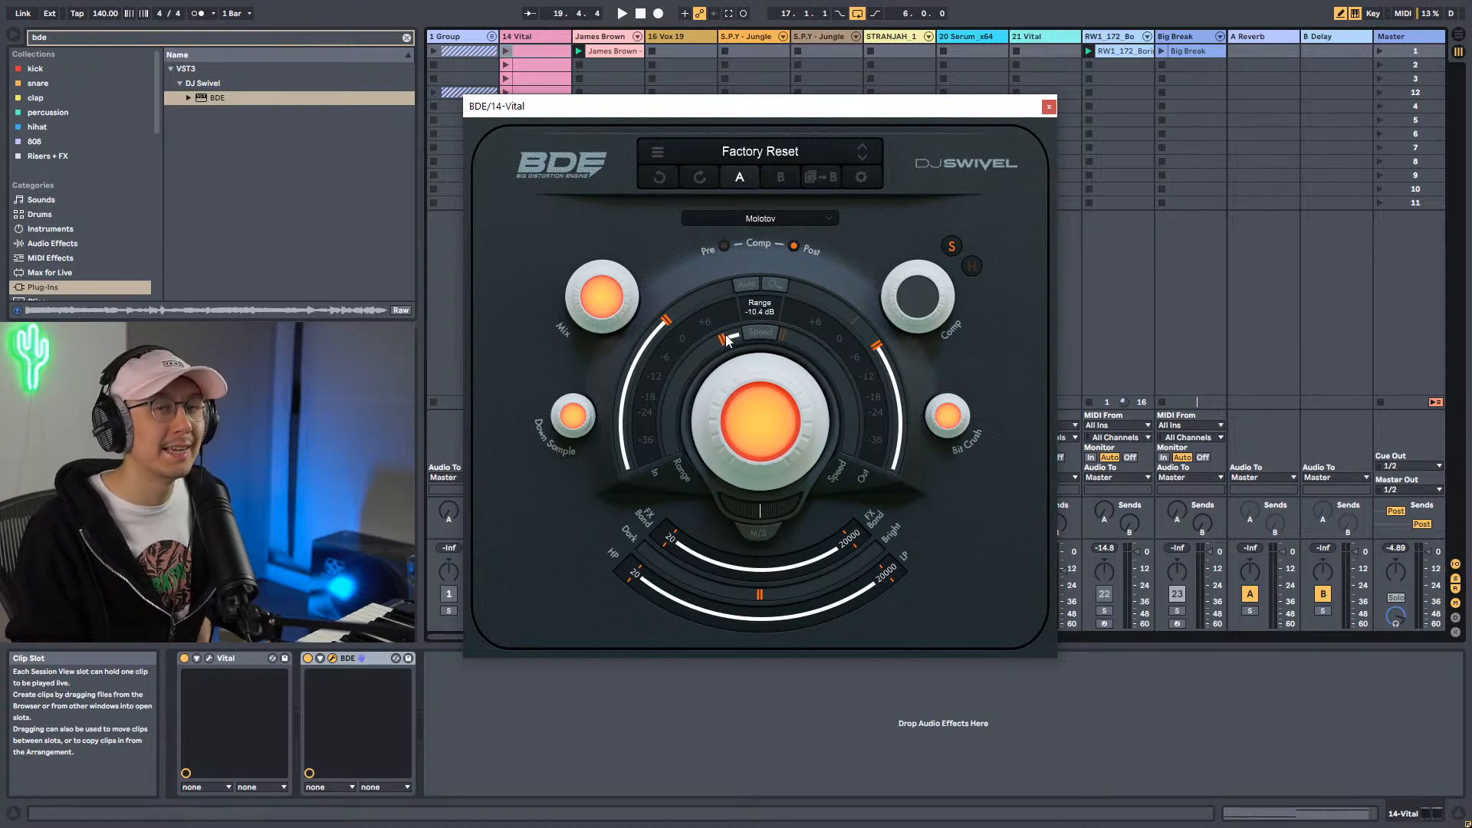
drag(728, 340, 792, 309)
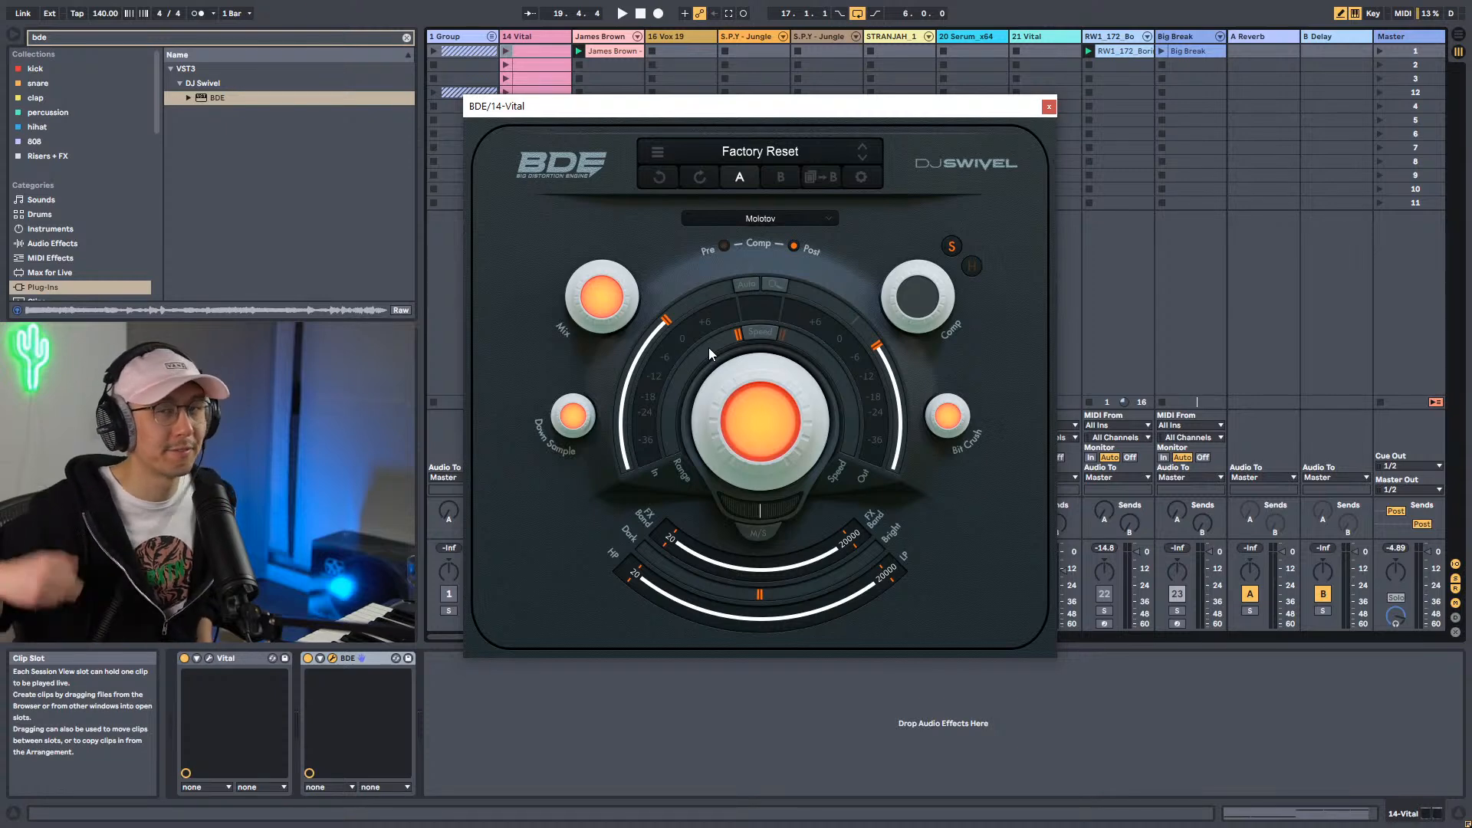
mouse_move(697, 347)
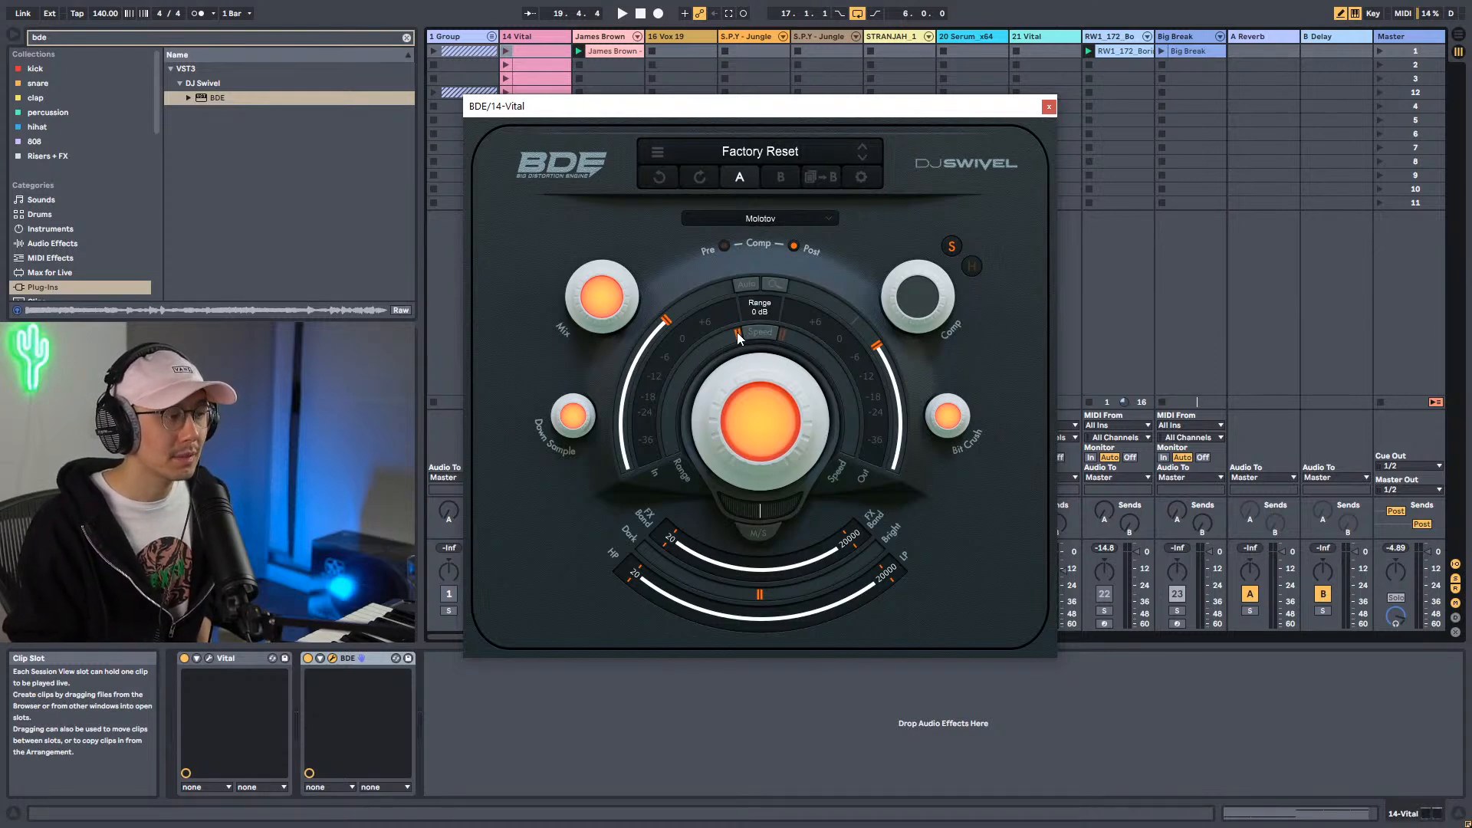
Lower BDE's Range to -64 dB and play the bass briefly to hear the effect.
drag(737, 332, 707, 379)
mouse_move(707, 346)
mouse_down()
mouse_move(679, 376)
mouse_move(691, 356)
mouse_move(678, 440)
mouse_up()
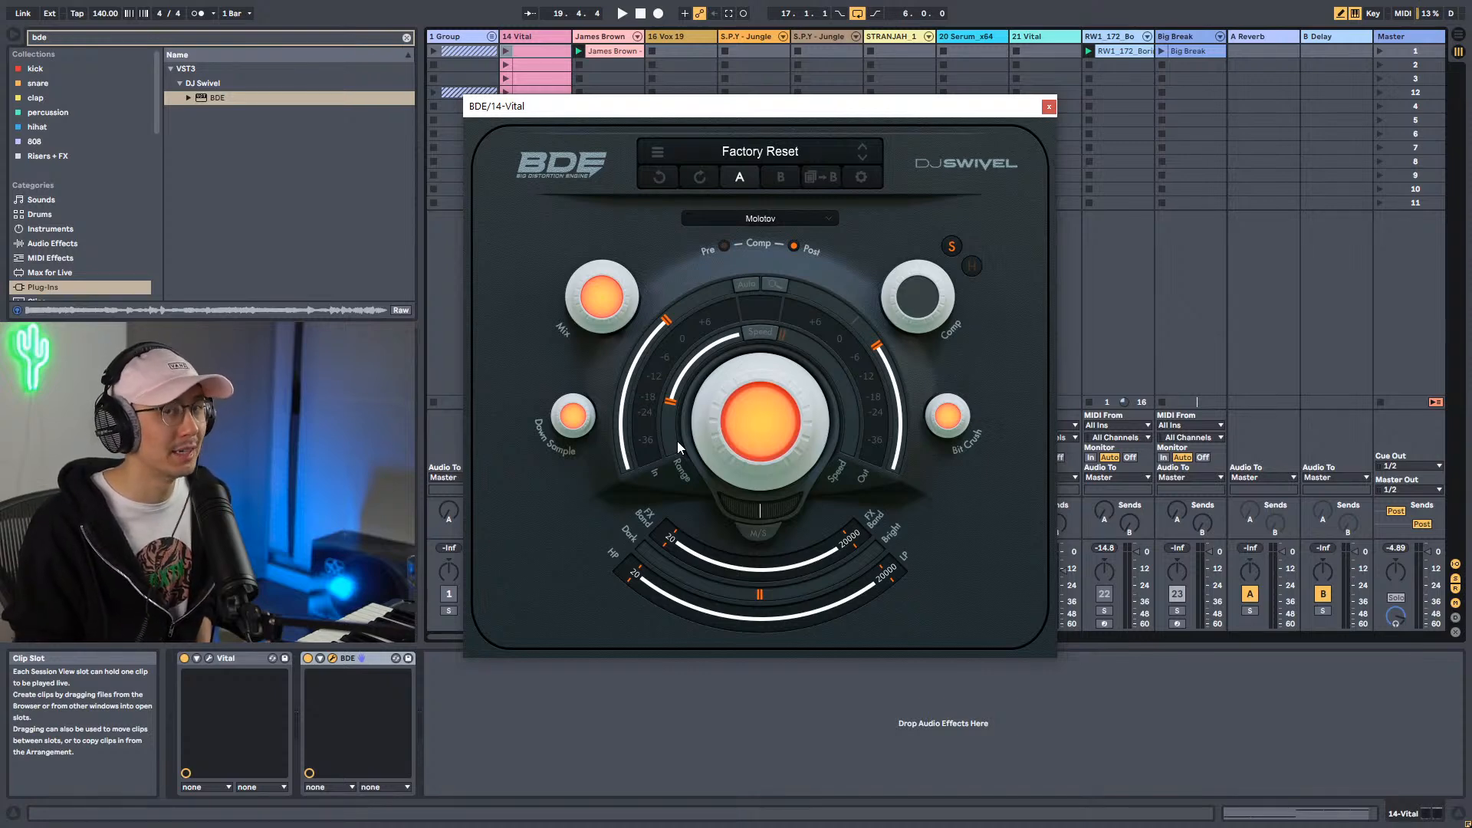
key(space)
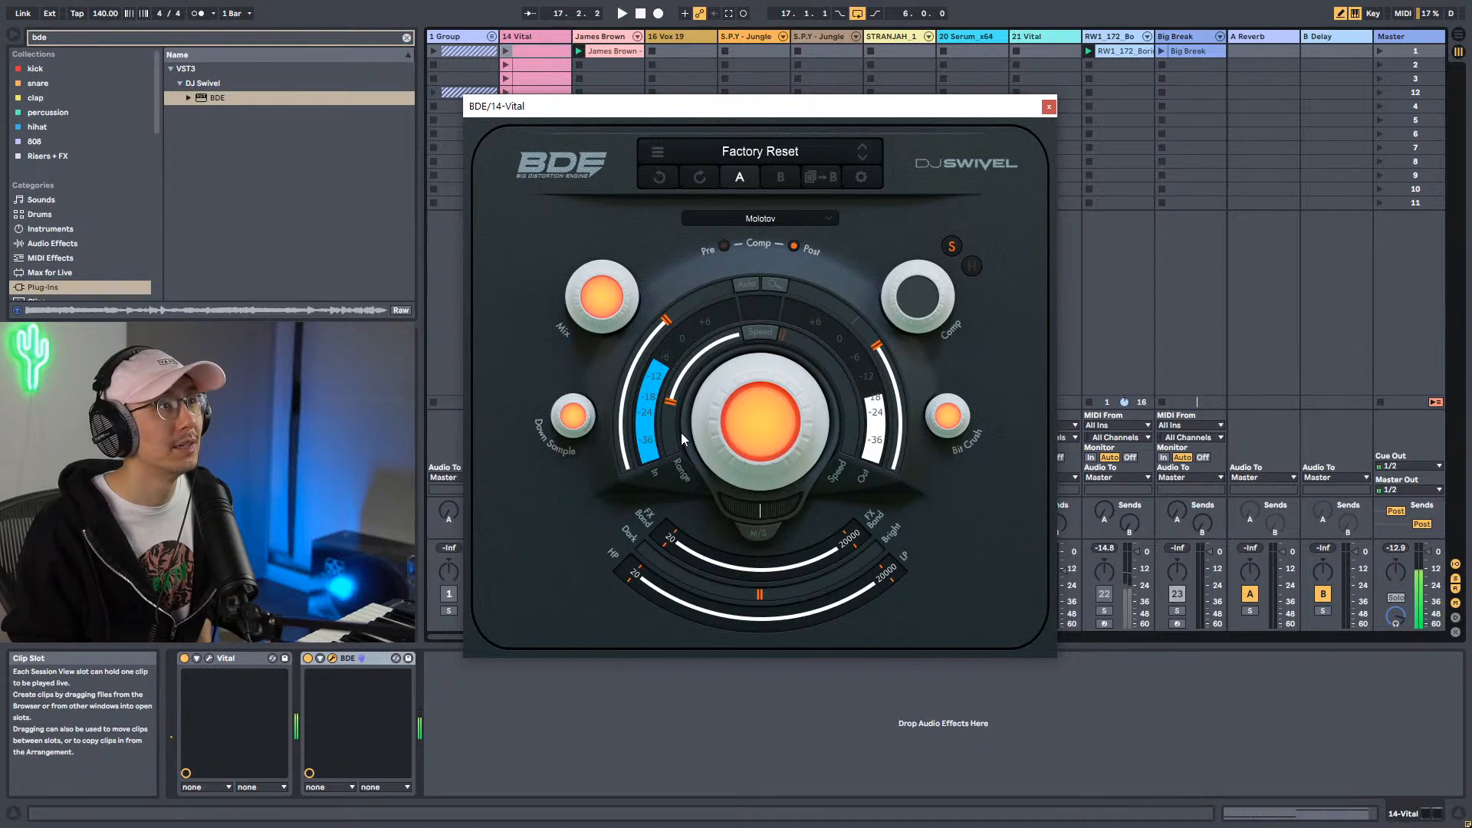
key(space)
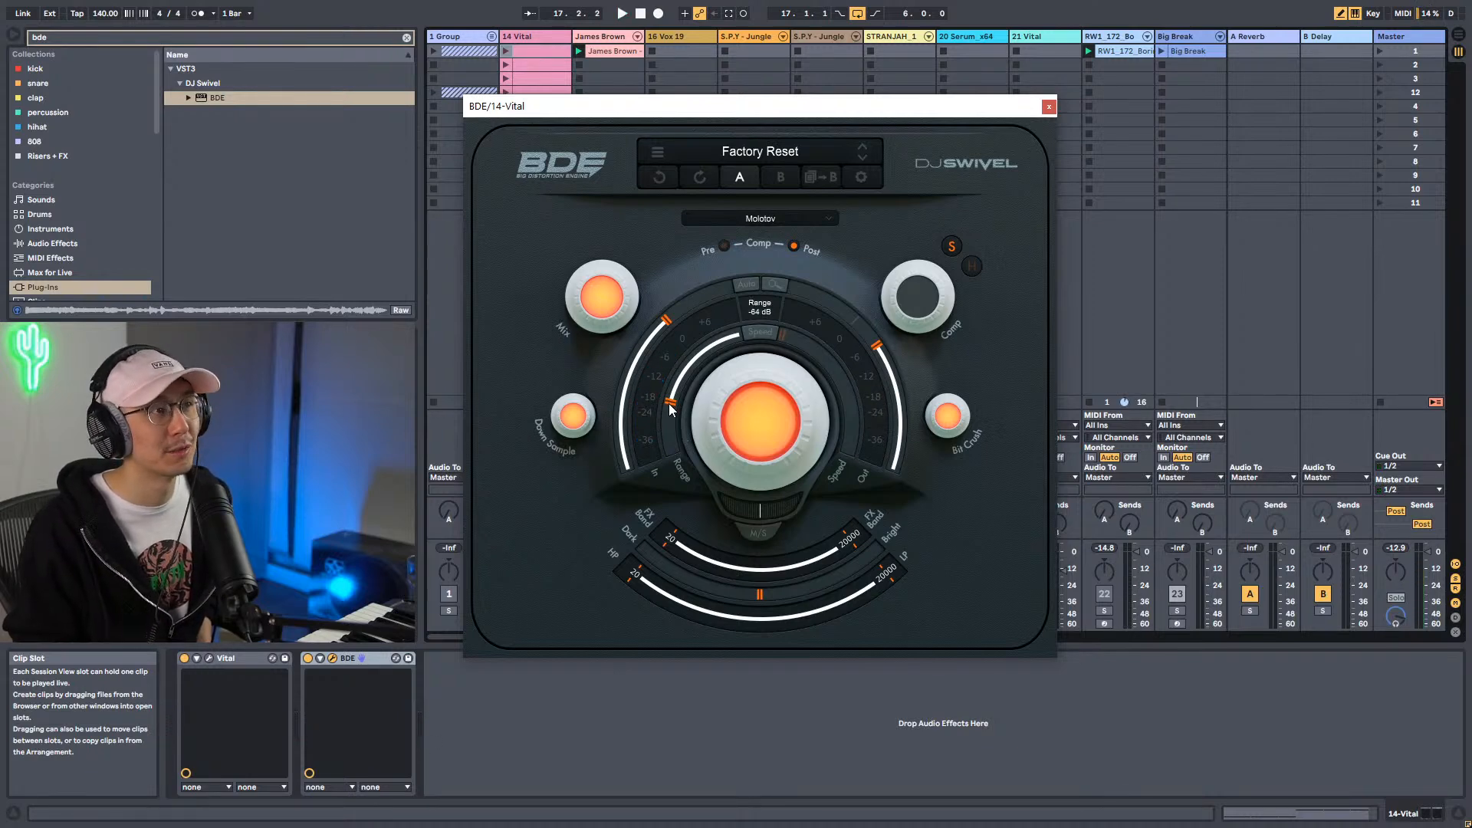
Bring the Range partway back toward 0 dB while playing the bass.
key(space)
drag(664, 390, 714, 351)
mouse_move(738, 337)
key(space)
Turn on BDE's Speed control and try several times, settling at about 13.3 ms.
drag(738, 336, 888, 407)
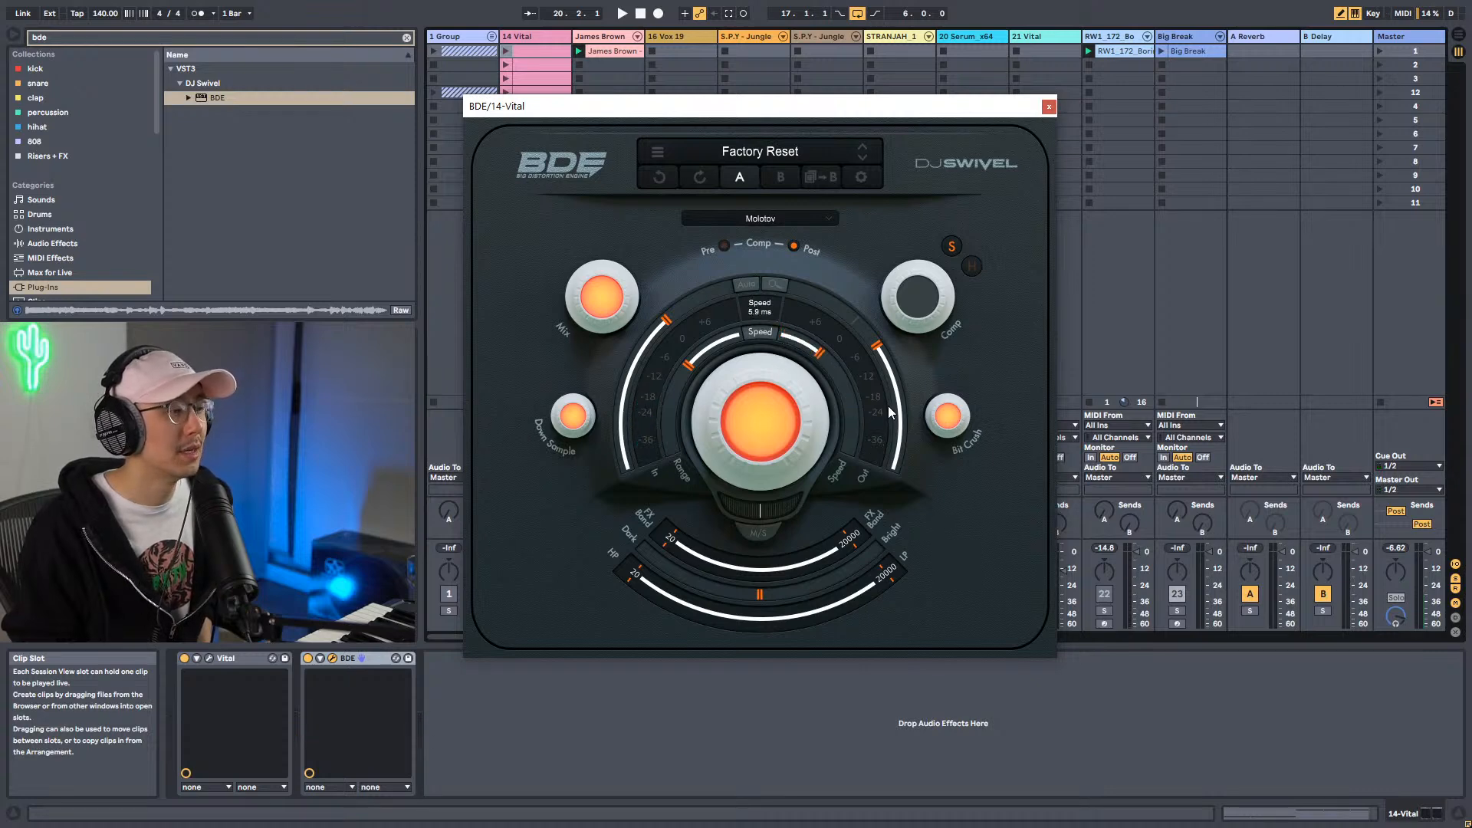
drag(818, 351, 803, 338)
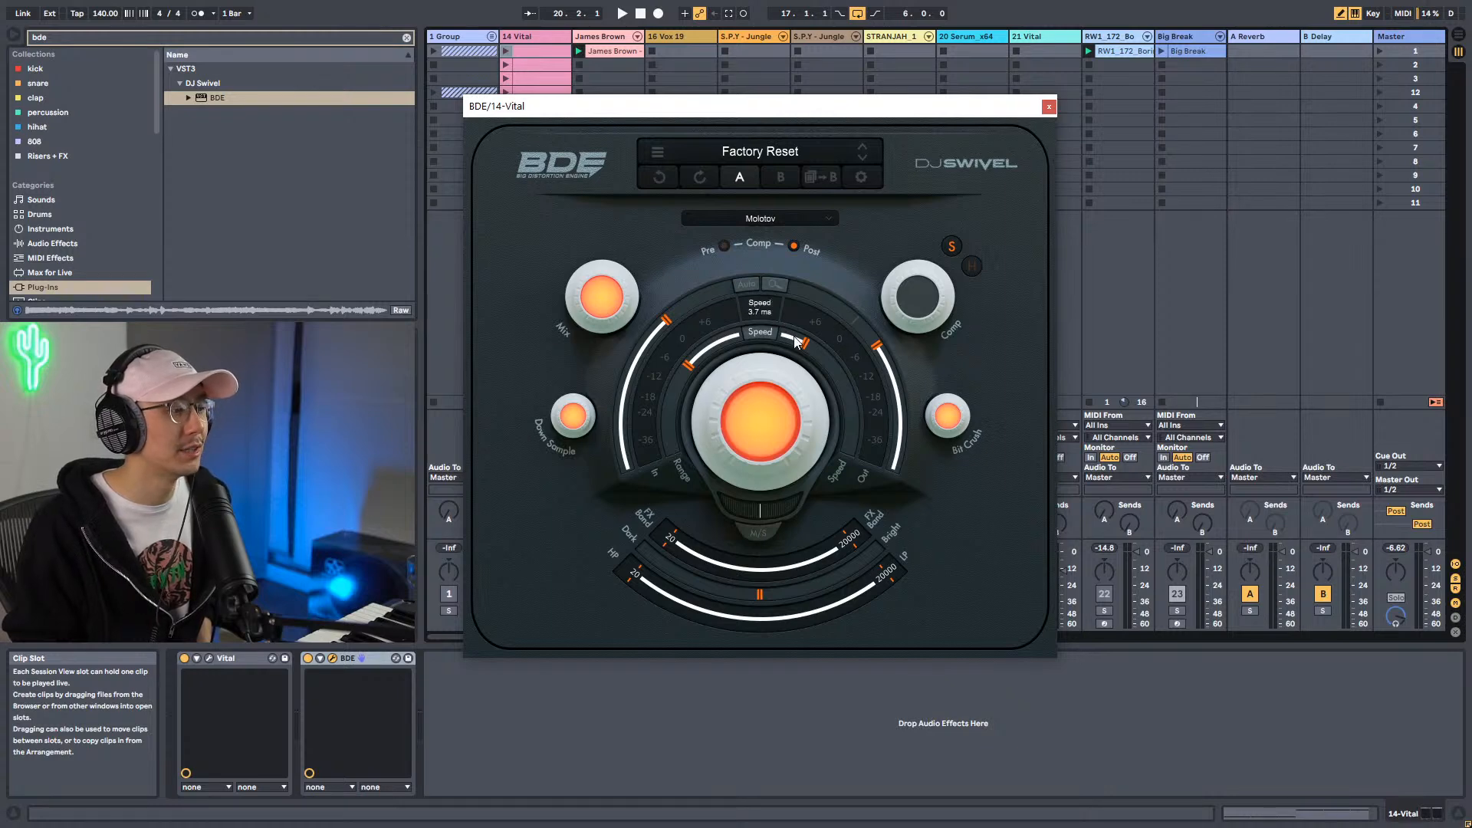
mouse_move(847, 399)
mouse_down()
mouse_move(837, 370)
mouse_move(841, 386)
mouse_up()
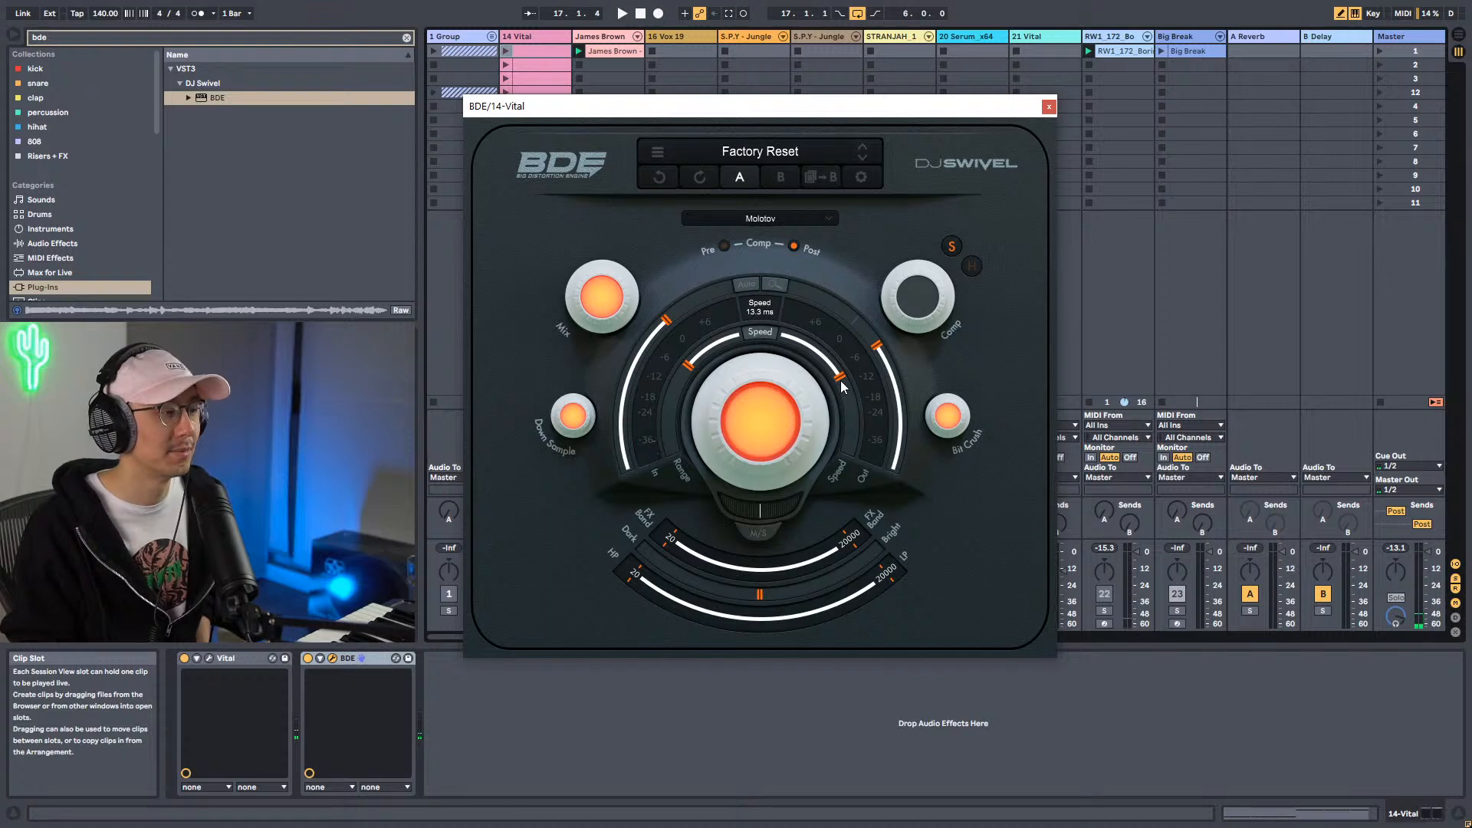
Shorten BDE's Speed, switch the Speed control off, and play the bass briefly to hear the effect.
drag(847, 391, 750, 323)
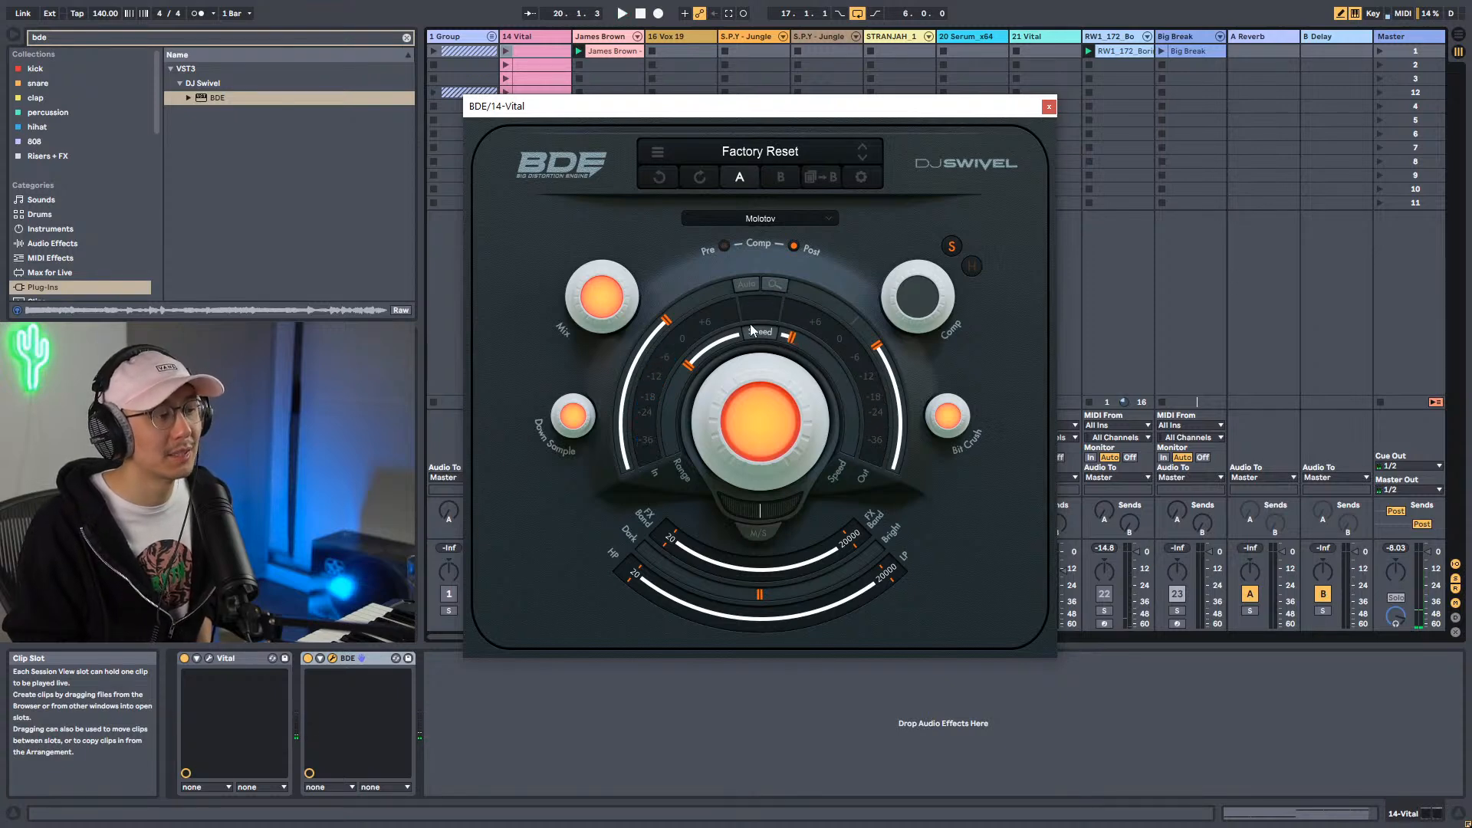
key(space)
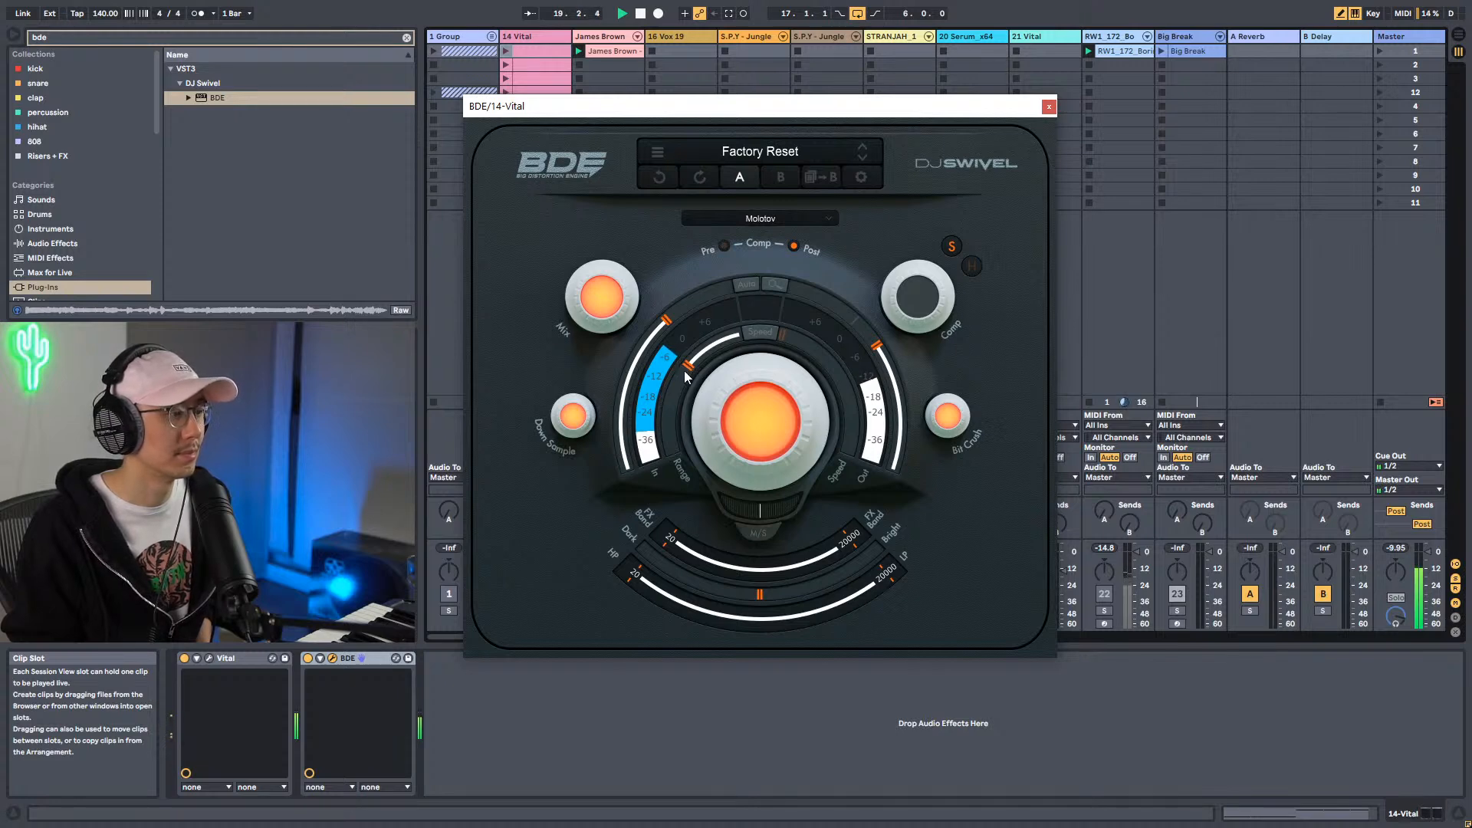
key(space)
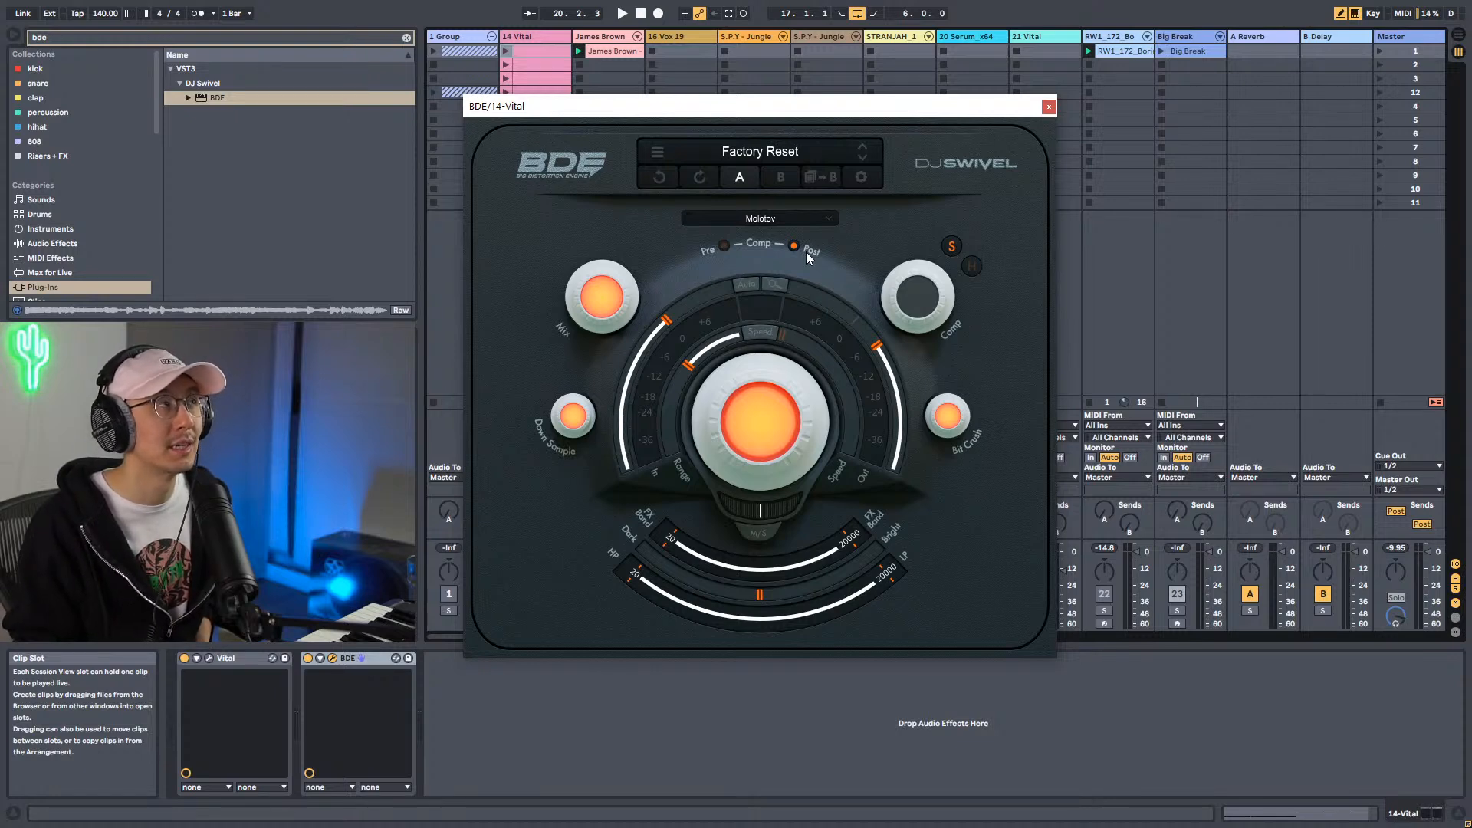
Raise BDE's Comp to about 78% while playing the bass and compare the Pre and Post compressor positions, ending on Post.
click(724, 246)
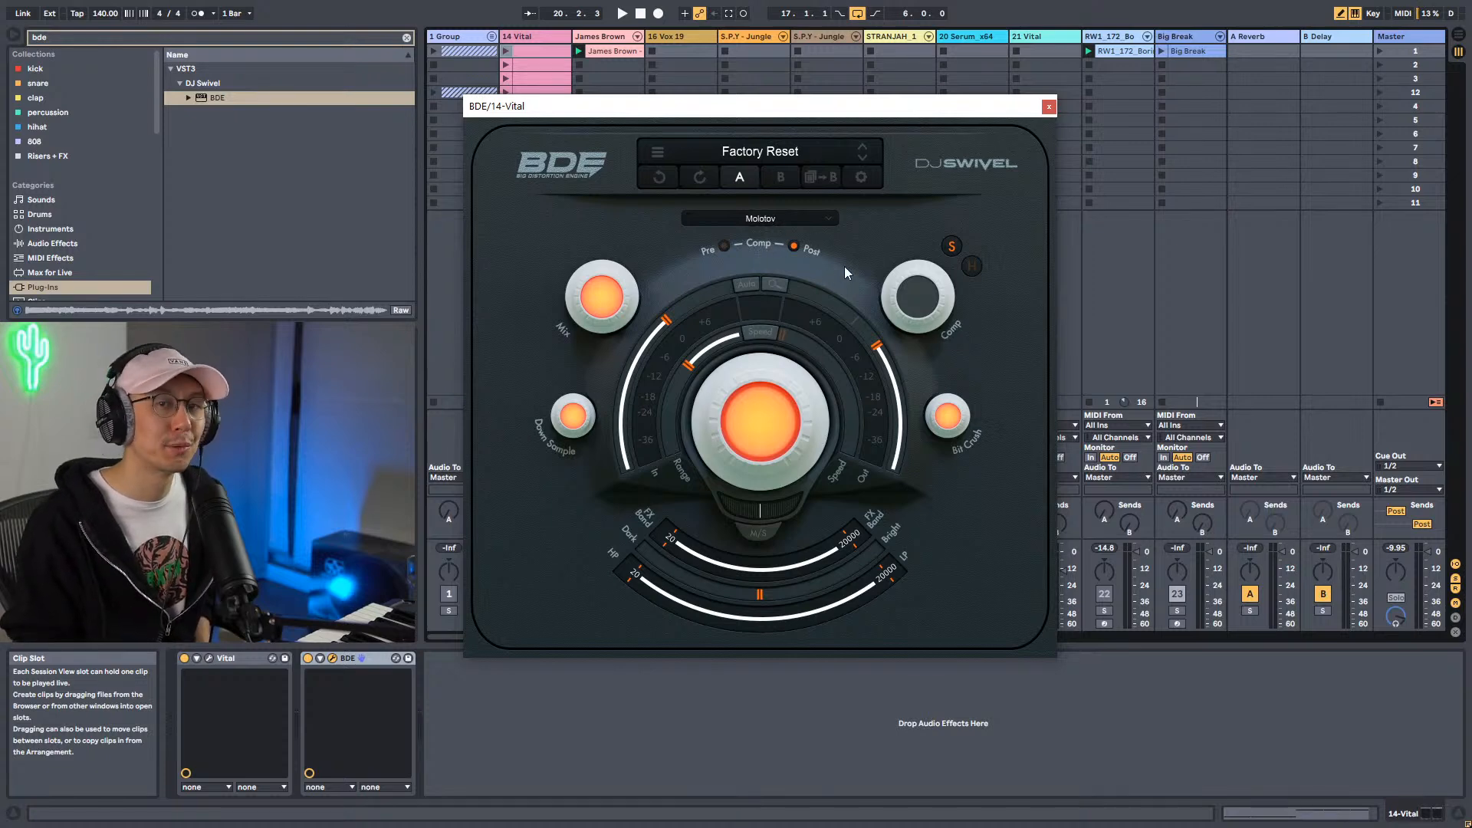
mouse_move(900, 264)
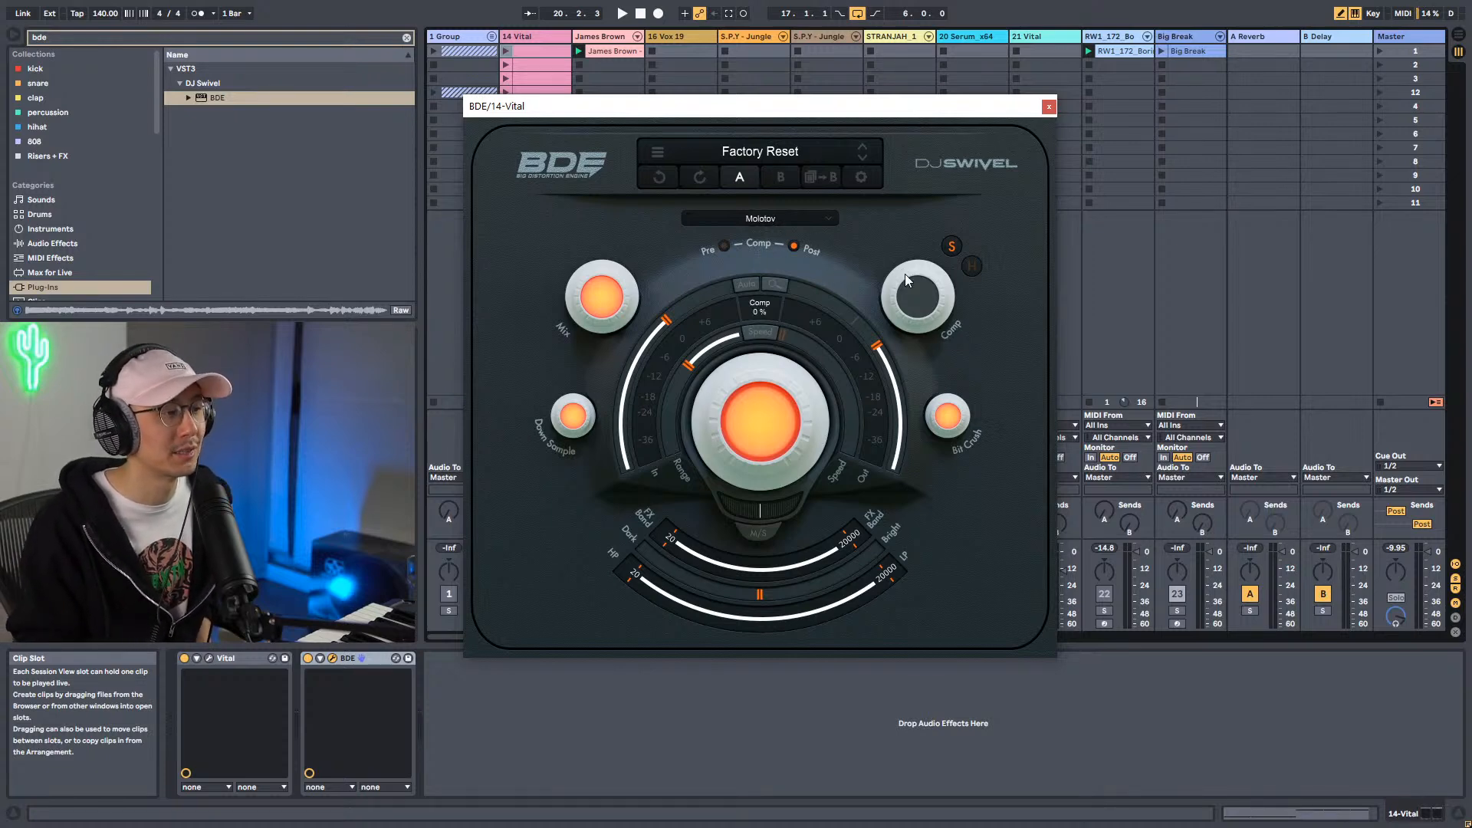
key(space)
drag(913, 302, 910, 94)
click(725, 246)
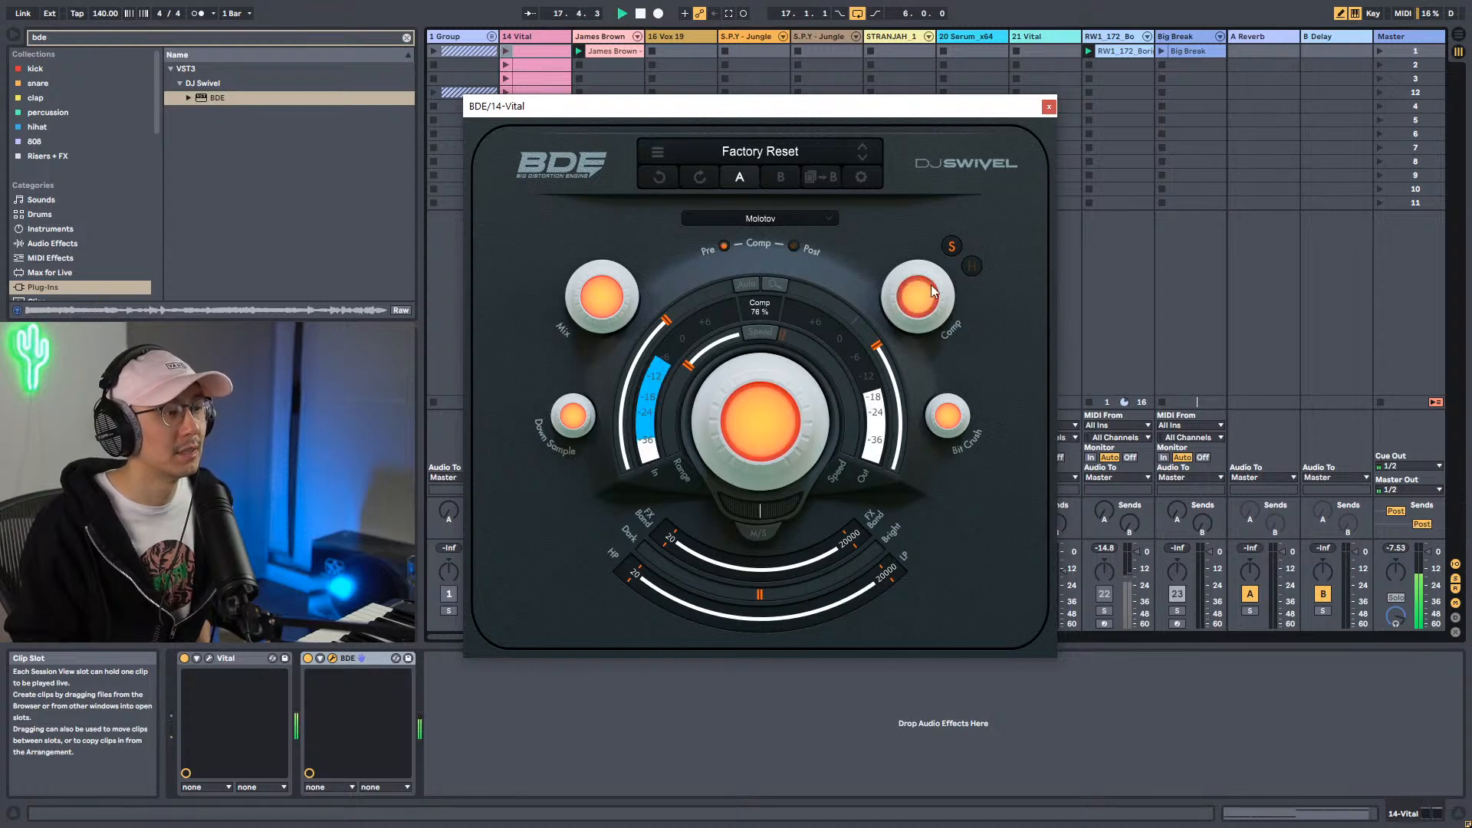
click(792, 247)
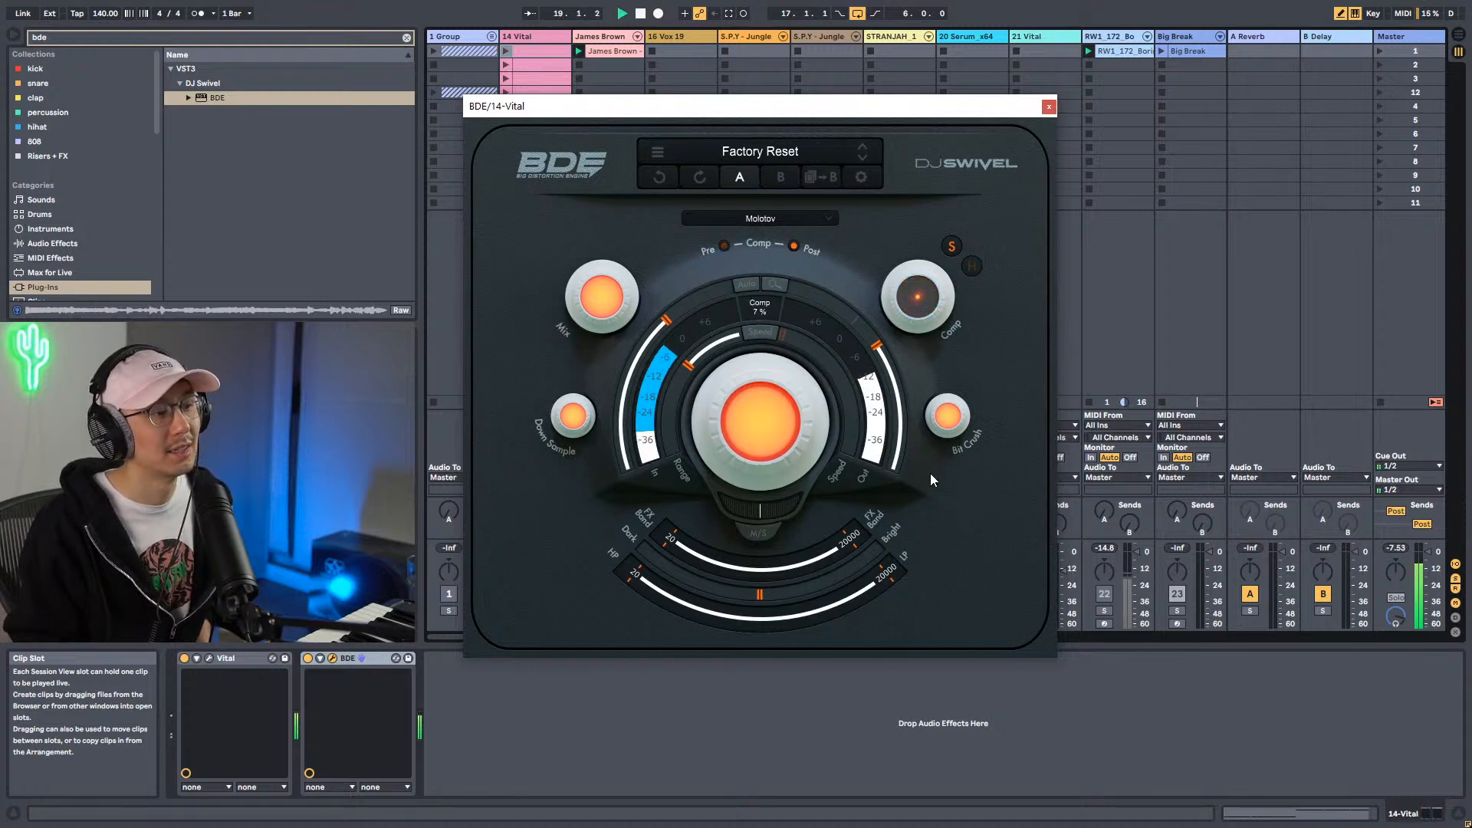
Sweep BDE's post-distortion Comp down to about 7% and back up to a moderate amount while playing the bass.
drag(924, 300, 923, 379)
drag(923, 302, 929, 254)
drag(916, 315, 922, 227)
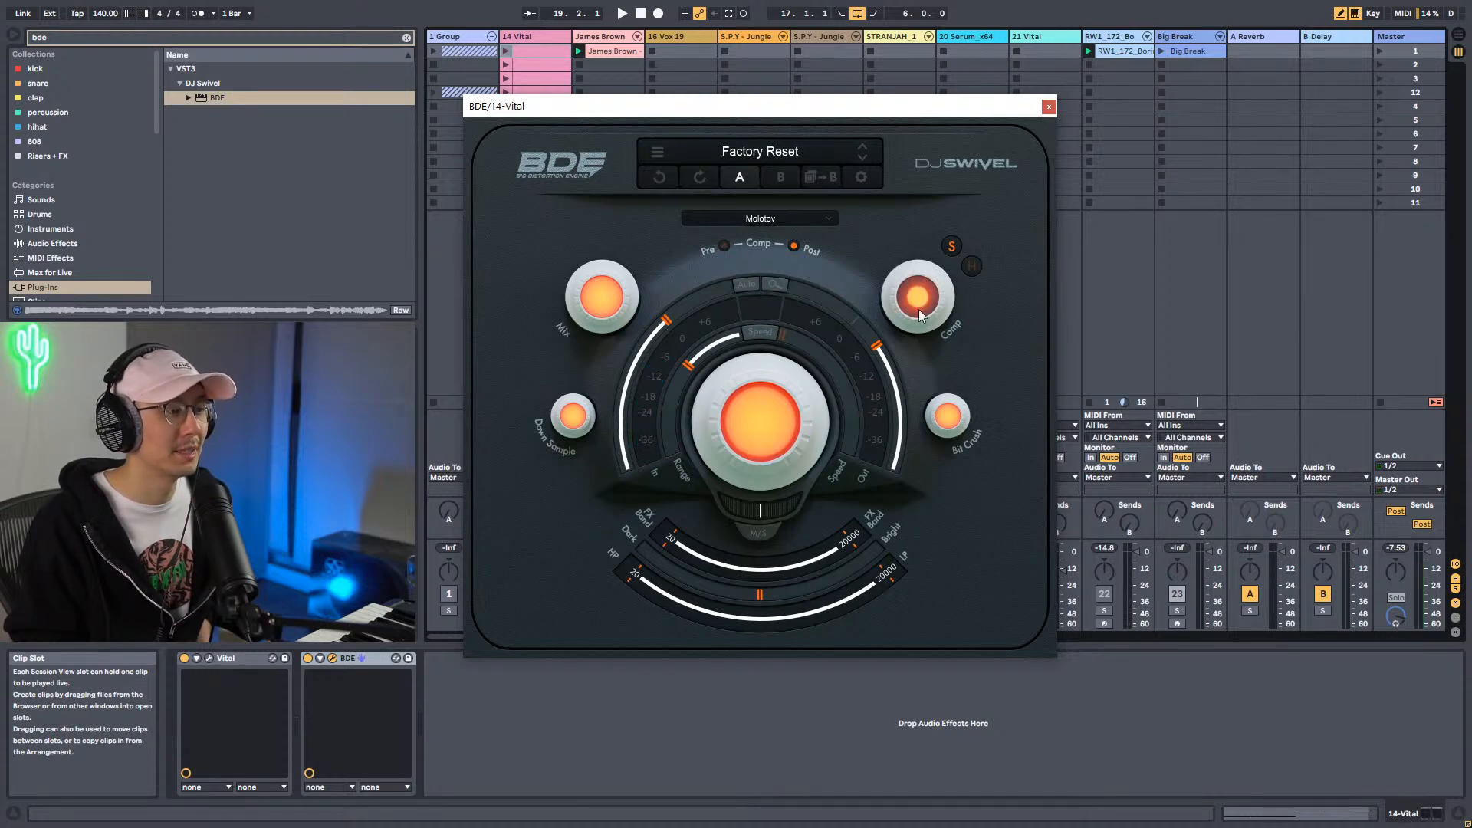
key(space)
drag(909, 334, 914, 294)
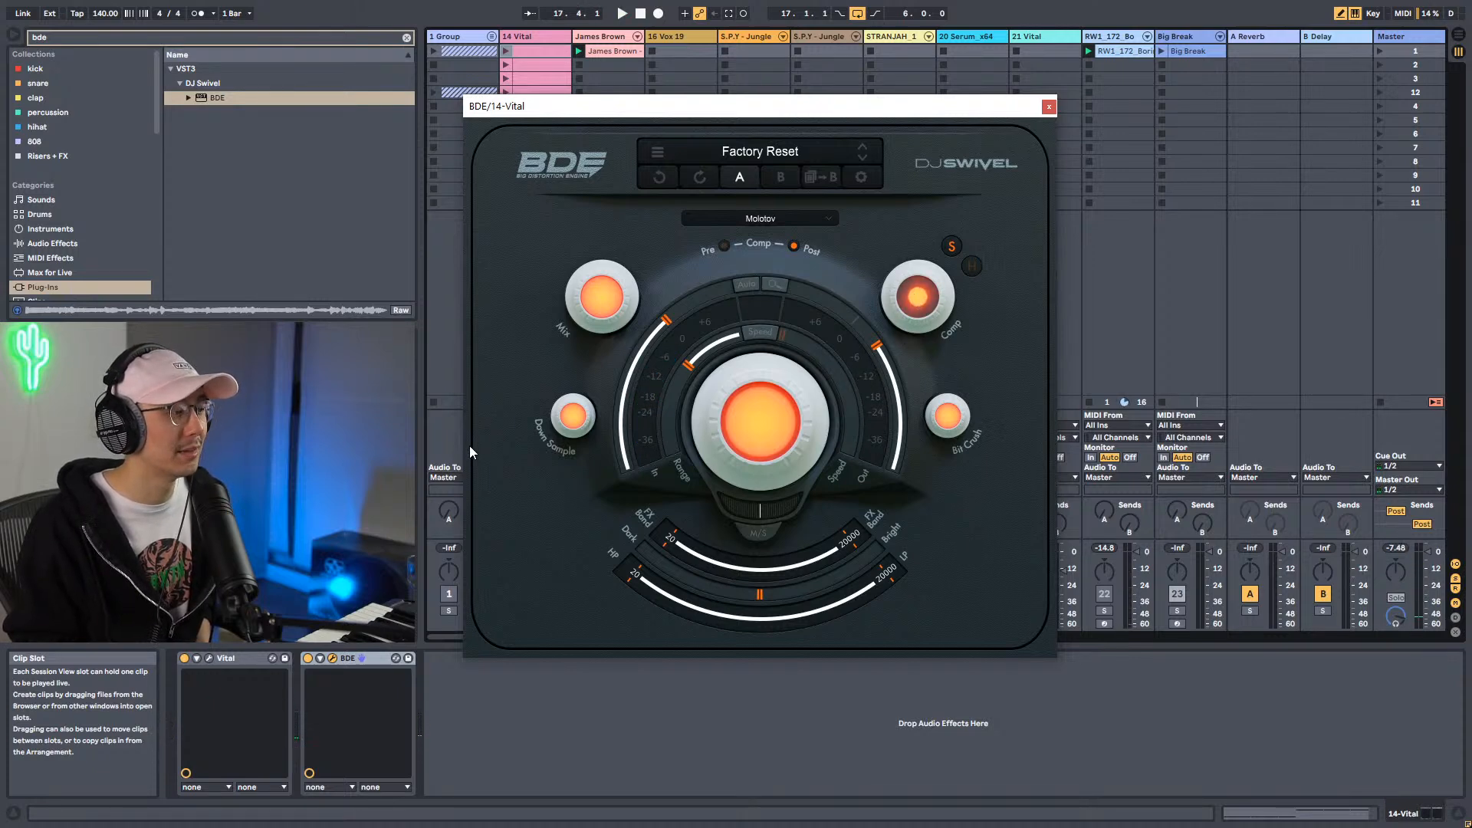
Lower BDE's Down Sample to about 11712 Hz while playing the bass.
mouse_move(583, 420)
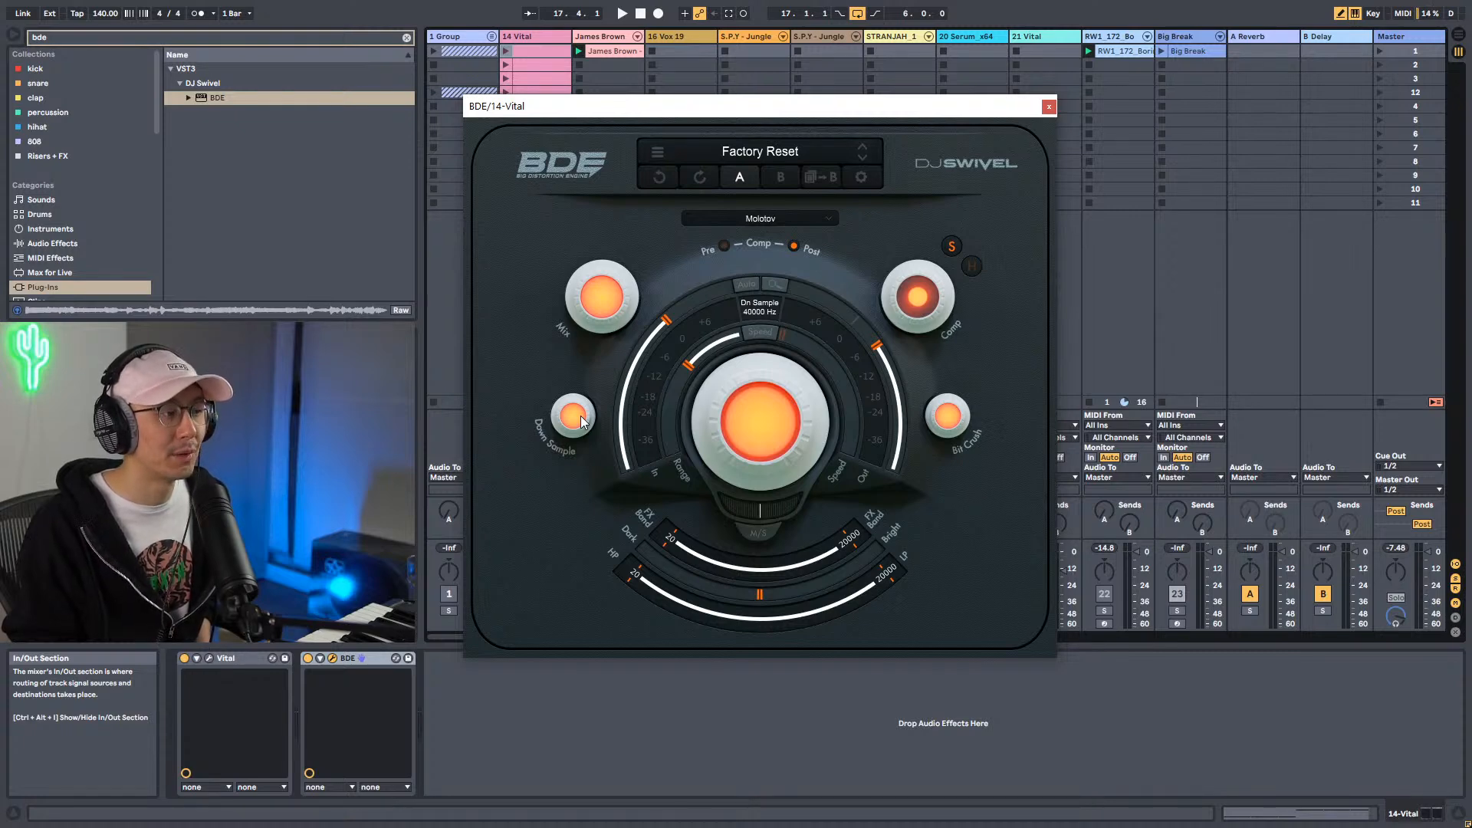
key(space)
drag(581, 420, 545, 479)
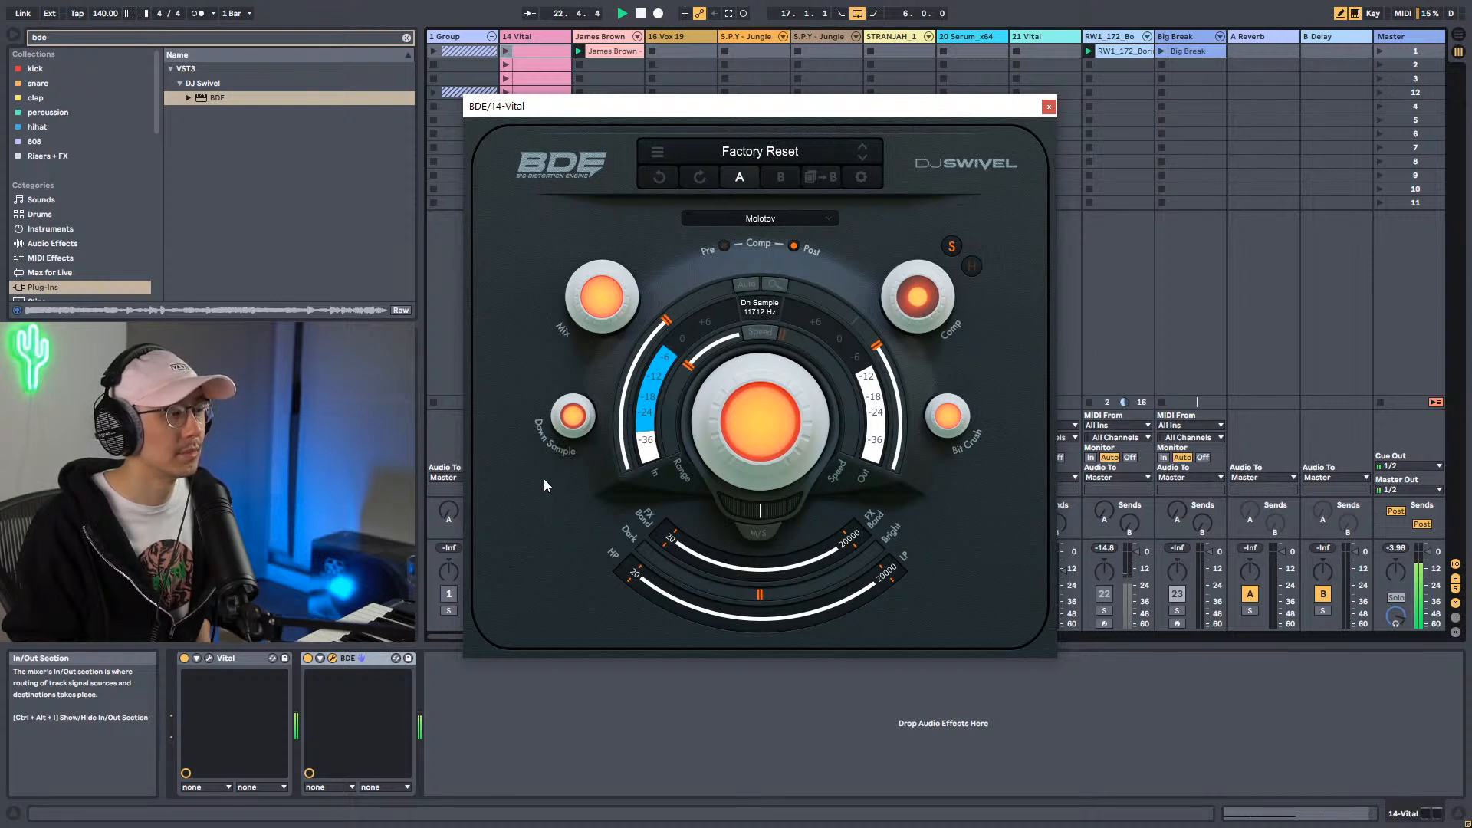
key(space)
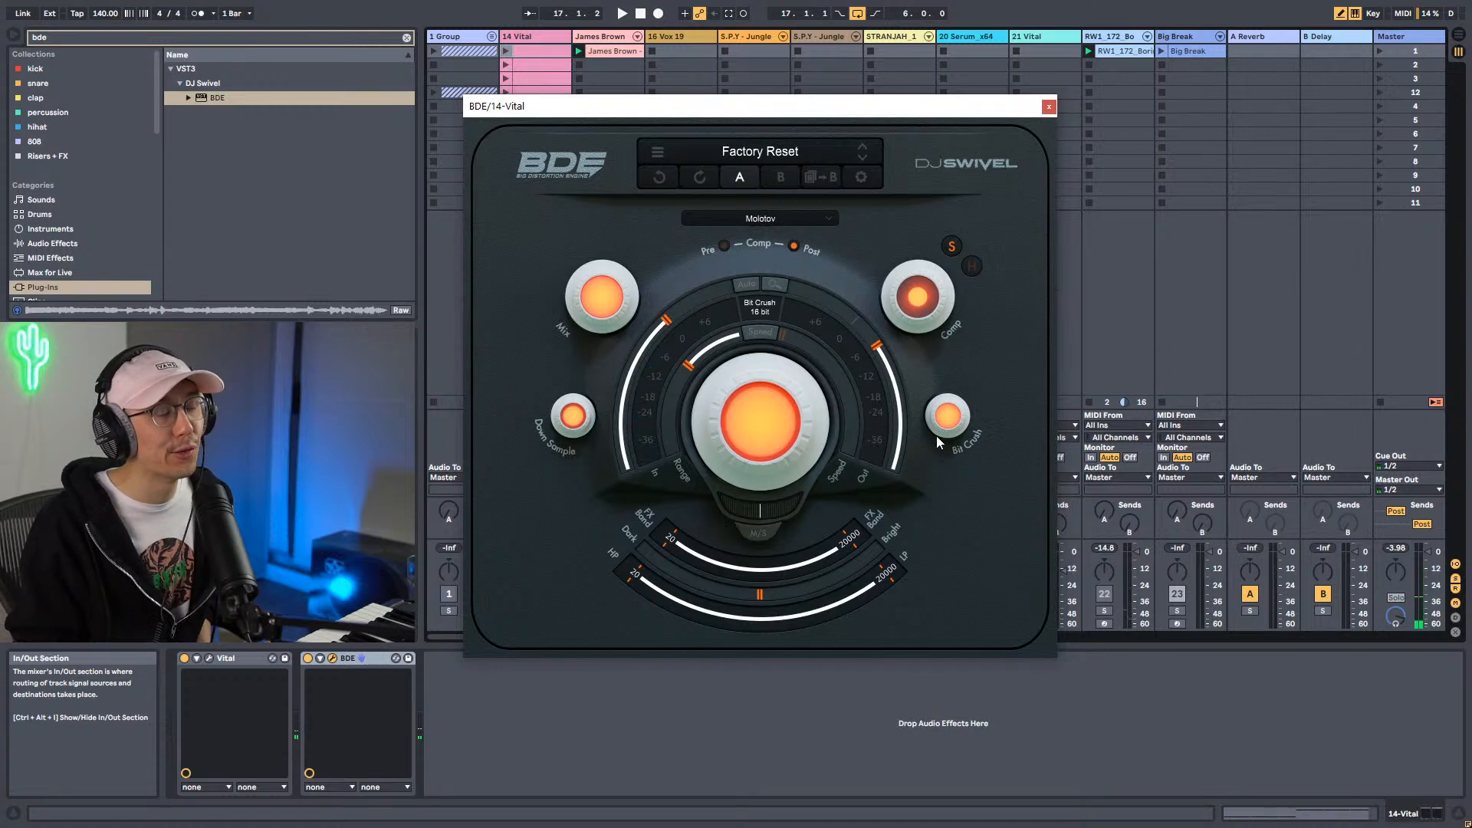
Try lowering Bit Crush to about 2.4 bit while playing the bass, return it to 16 bit, and readjust Down Sample.
key(space)
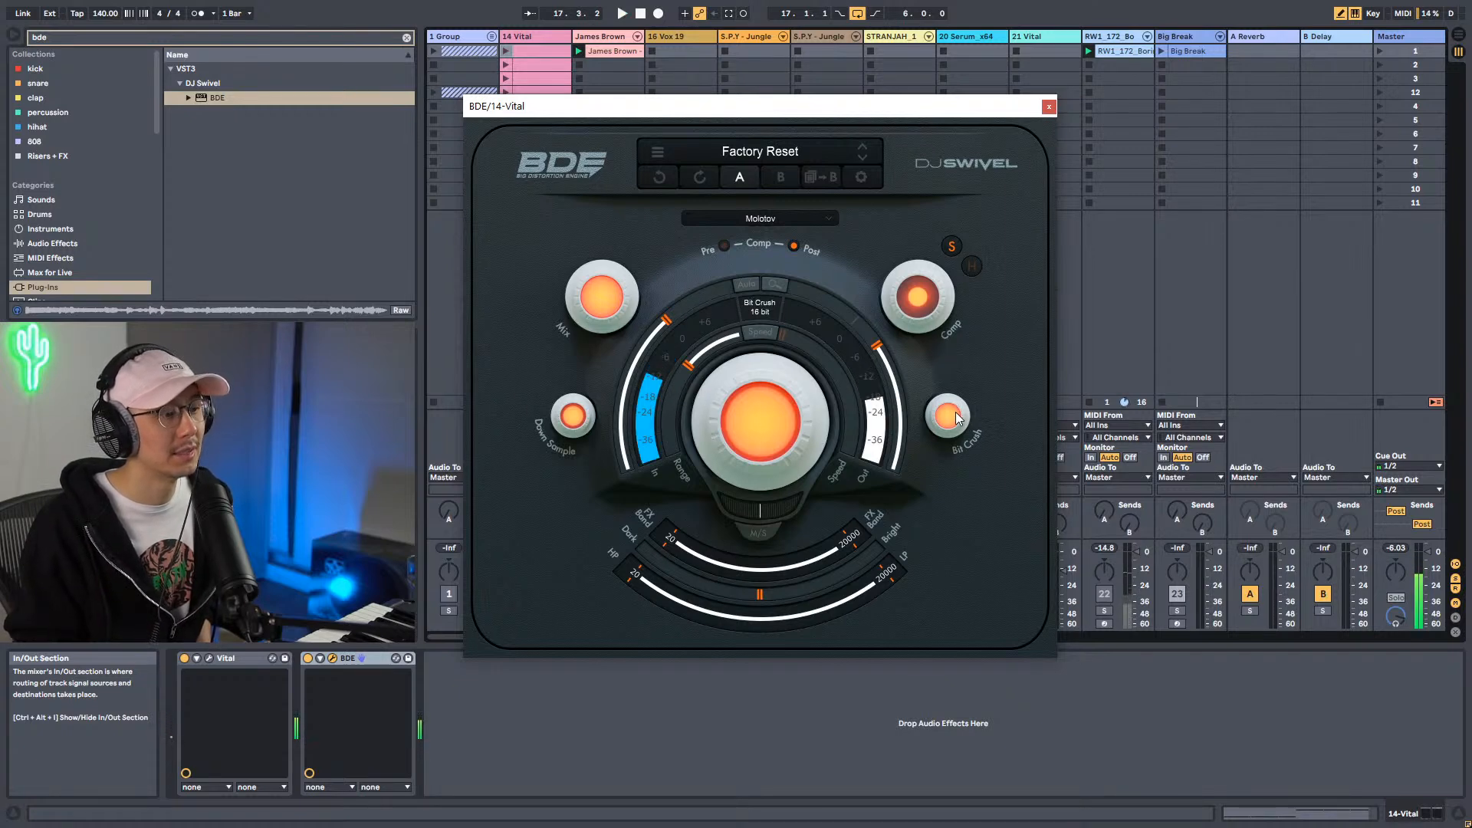
mouse_move(951, 421)
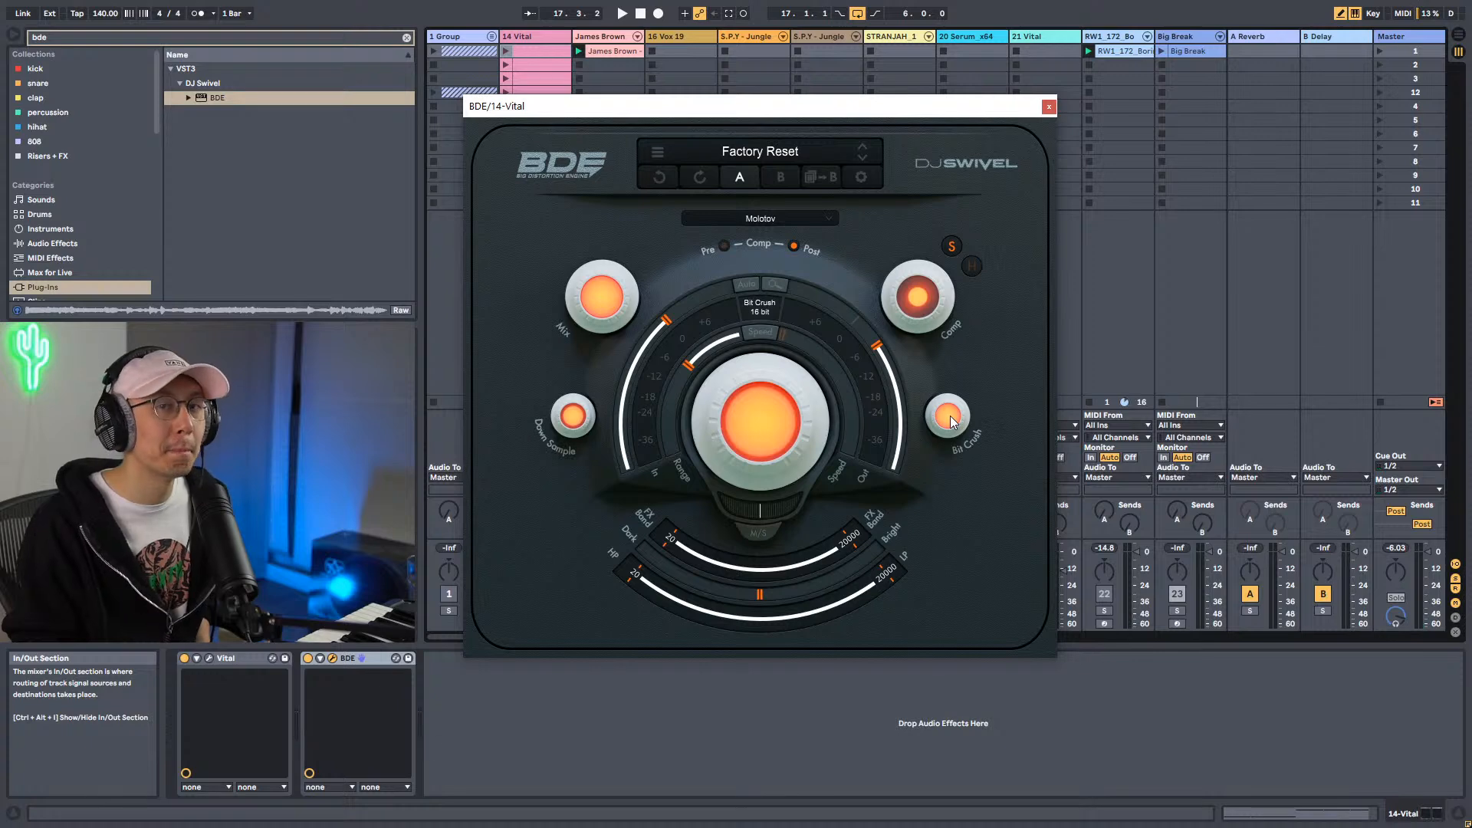
drag(951, 422, 921, 610)
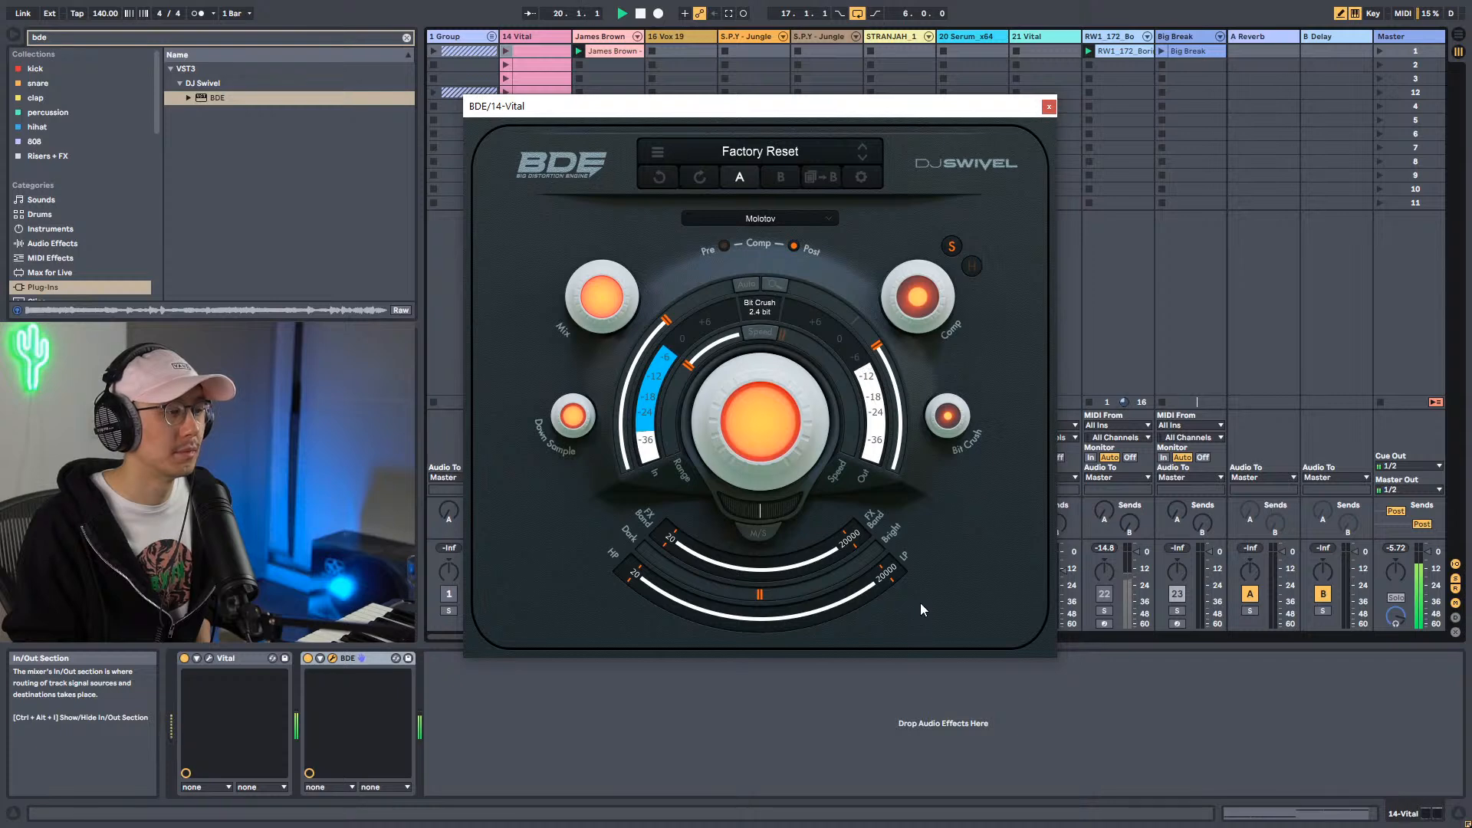
drag(920, 601, 923, 391)
drag(581, 466, 584, 395)
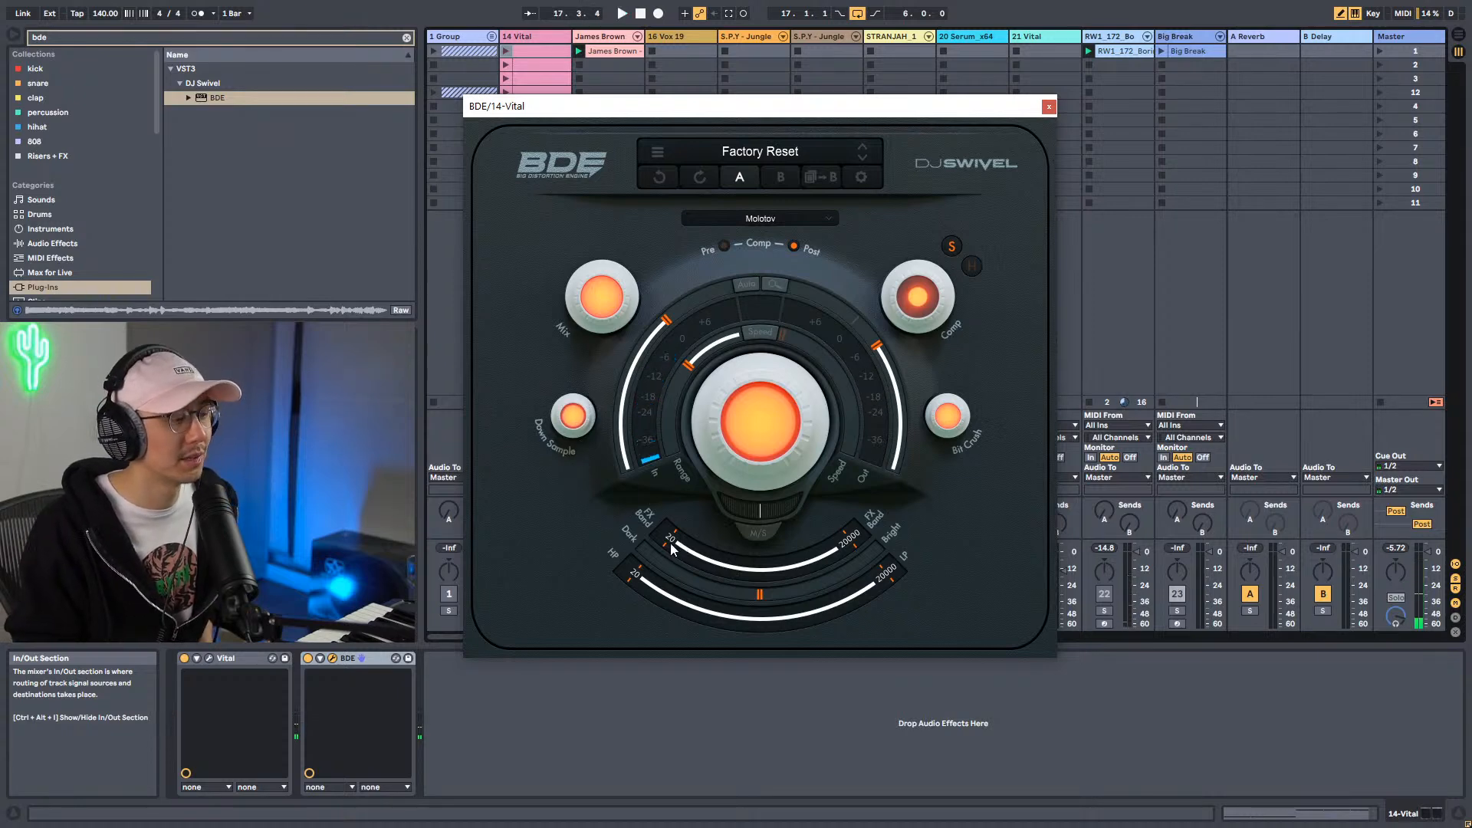
Try raising the FX Band's low cutoff to about 289 Hz and 924 Hz while playing the bass, returning it to 20 Hz.
drag(668, 542, 635, 522)
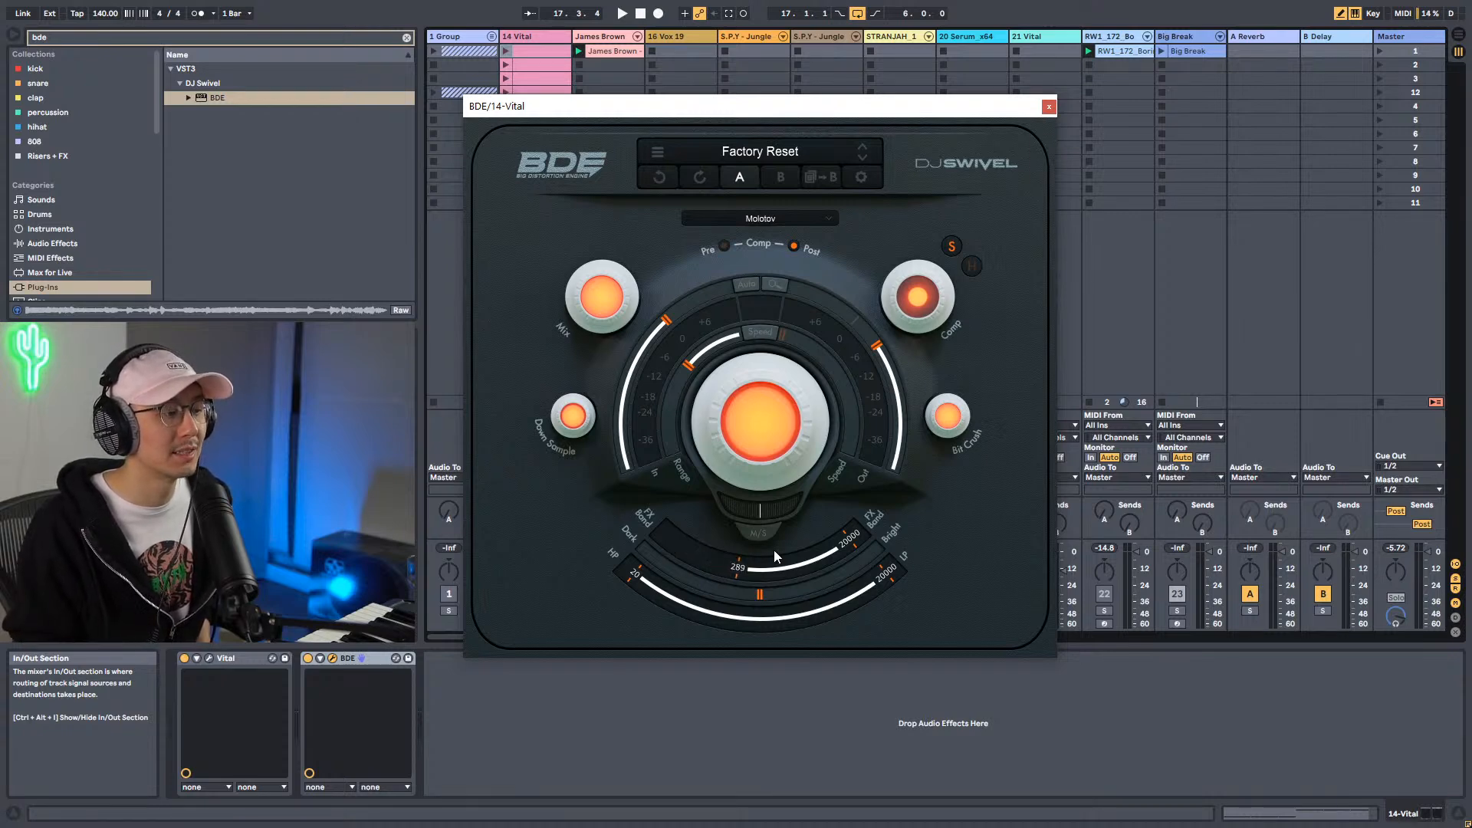
drag(774, 549, 648, 529)
key(space)
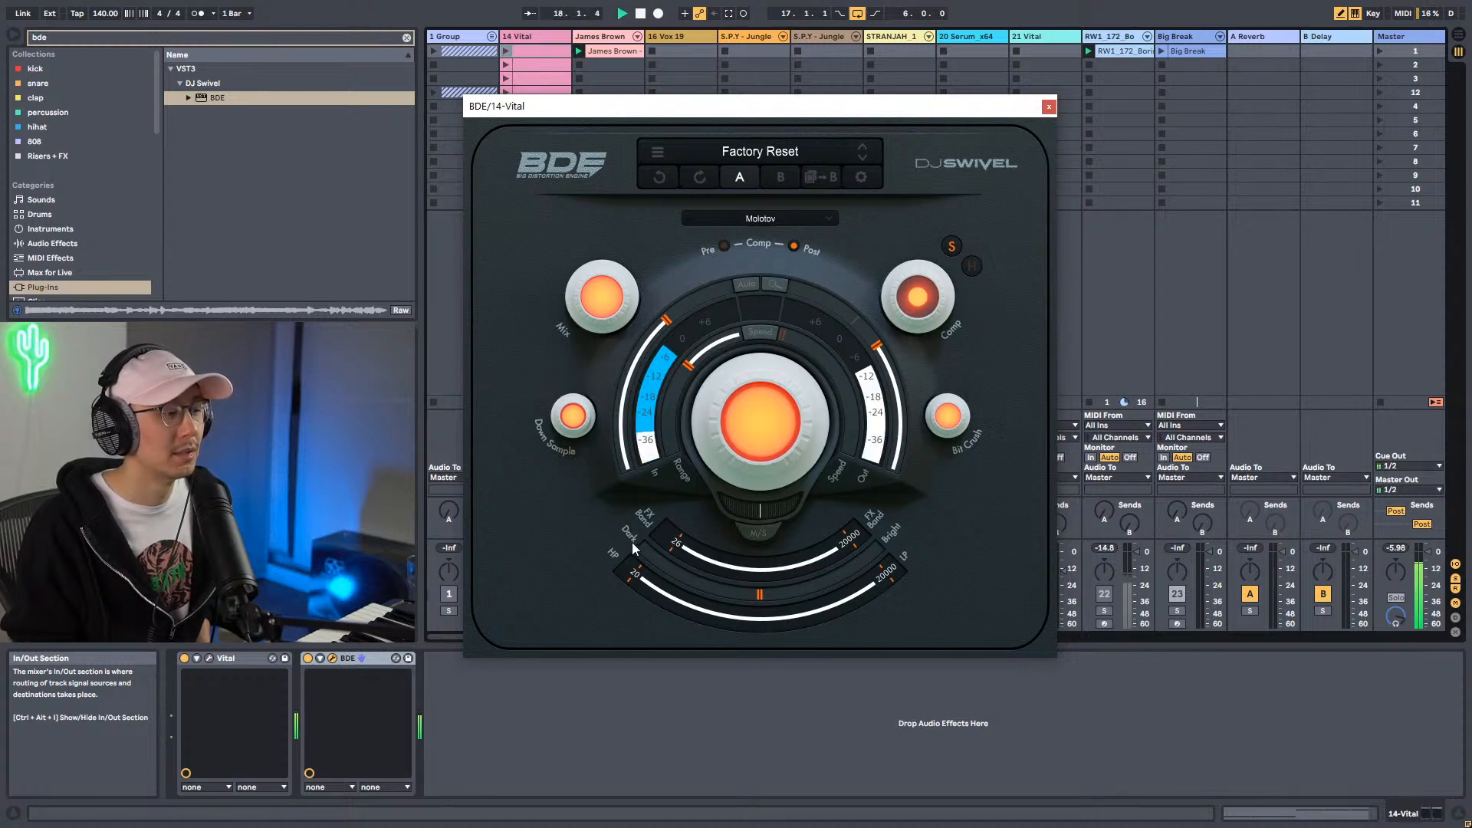
key(space)
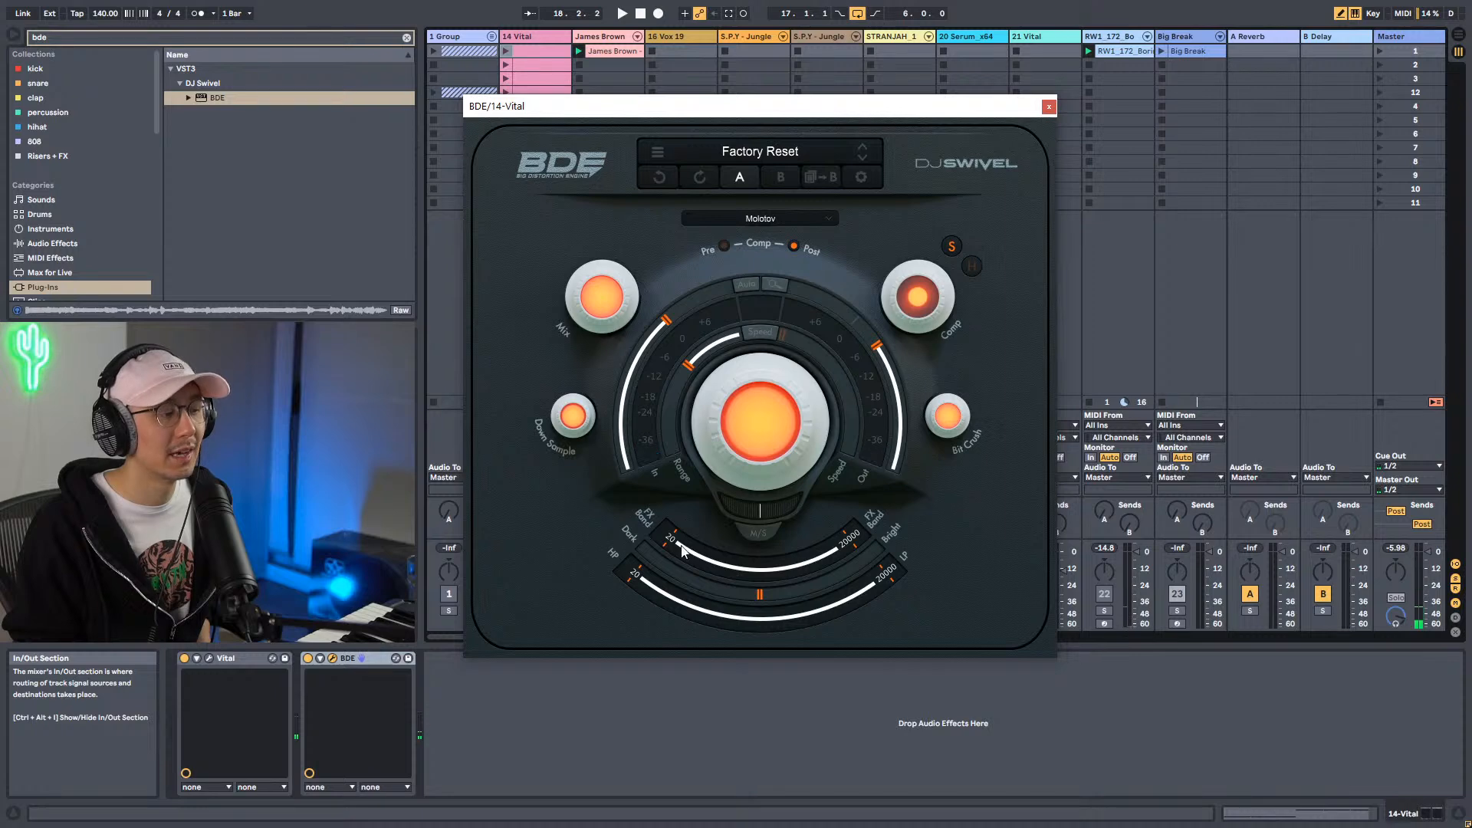
drag(667, 545, 824, 558)
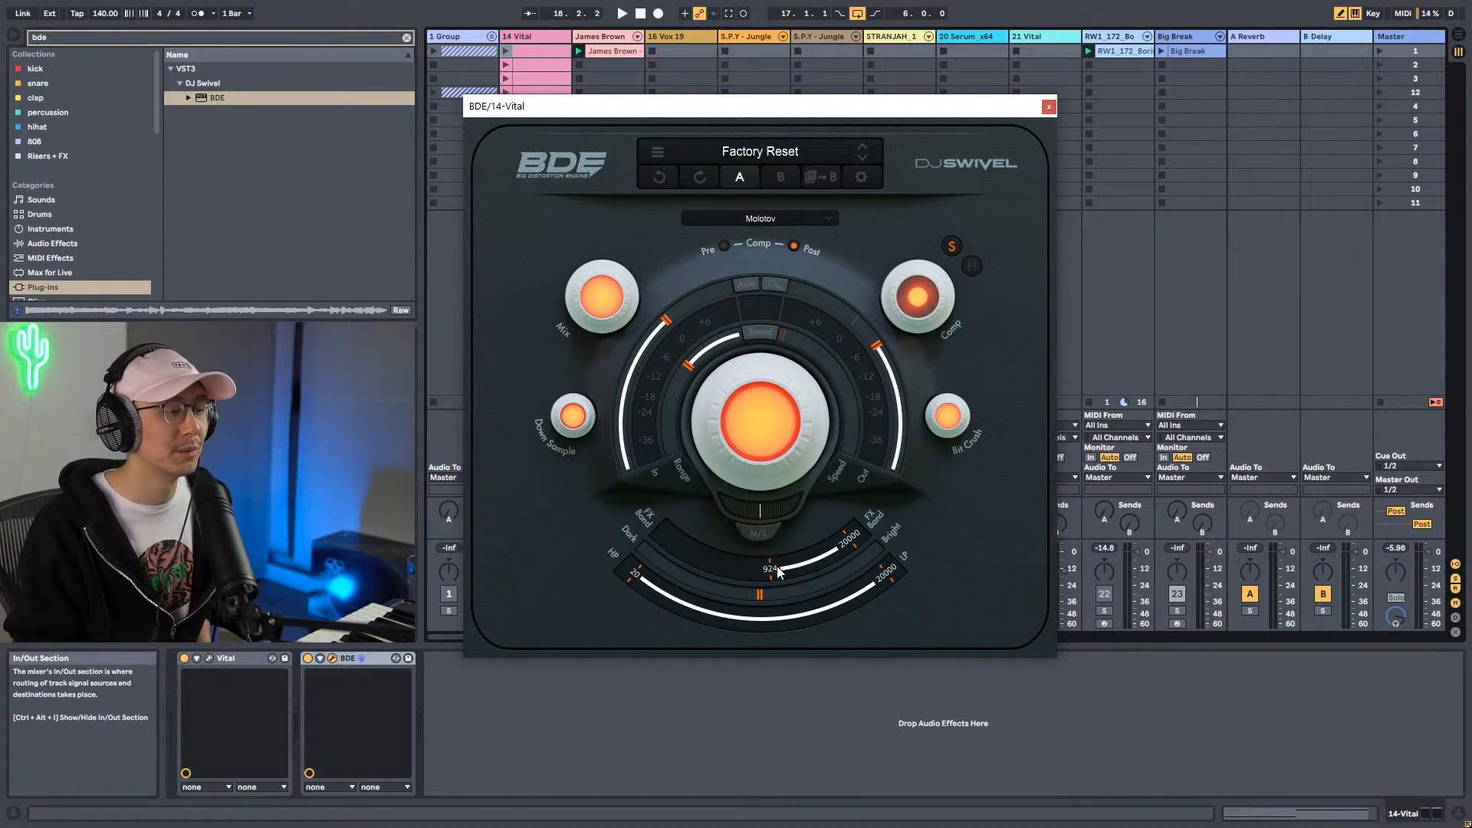
key(space)
mouse_move(773, 567)
mouse_down()
mouse_move(705, 562)
mouse_move(845, 563)
mouse_move(684, 558)
mouse_move(592, 522)
mouse_up()
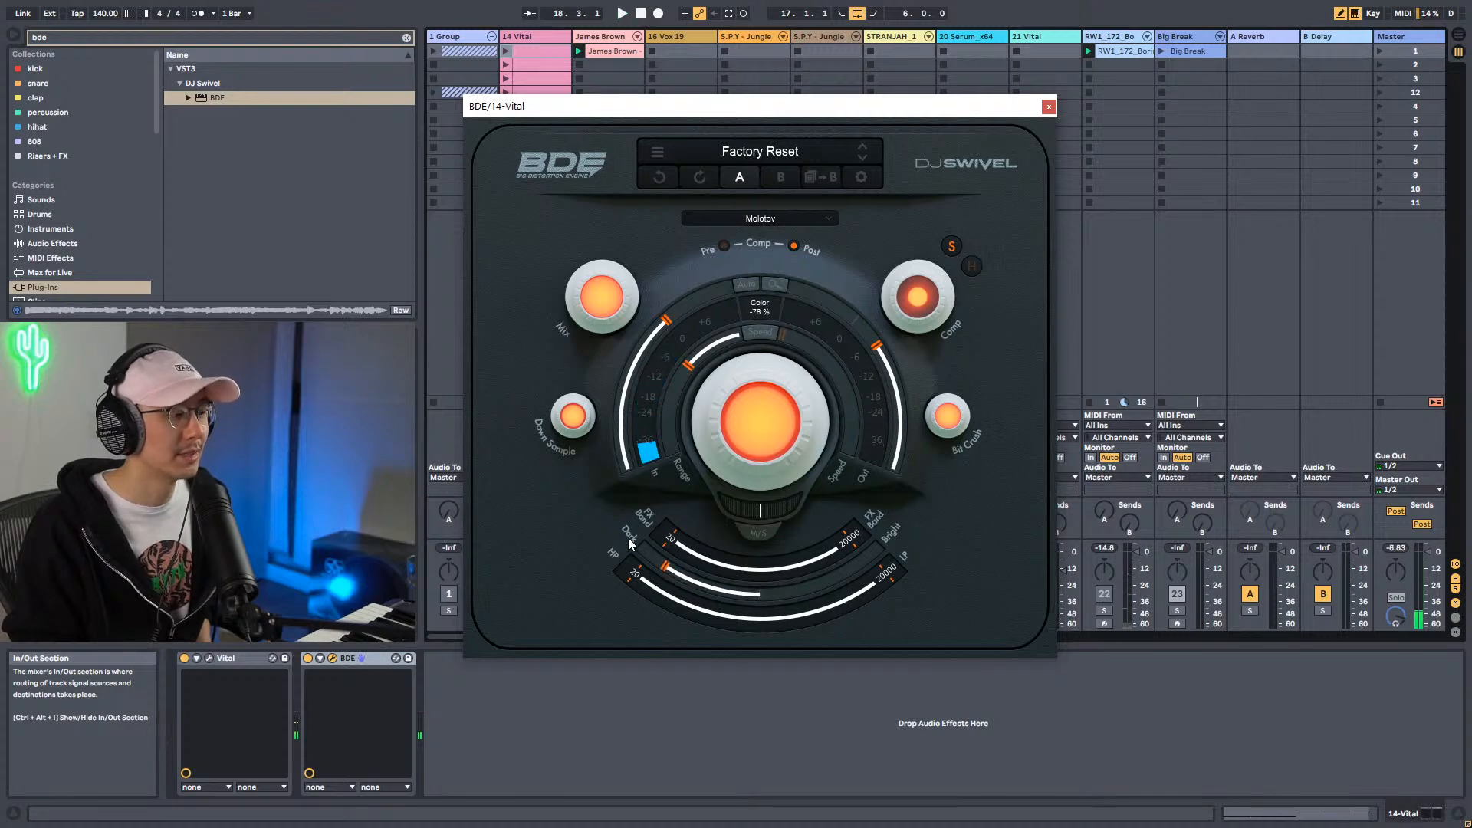
Sweep BDE's Color between Dark and Bright while playing the bass, settling moderately toward Bright.
mouse_move(761, 591)
mouse_down()
mouse_move(907, 547)
mouse_move(701, 580)
mouse_move(776, 589)
mouse_move(691, 587)
mouse_move(809, 586)
mouse_move(890, 549)
mouse_up()
drag(892, 553, 825, 600)
key(space)
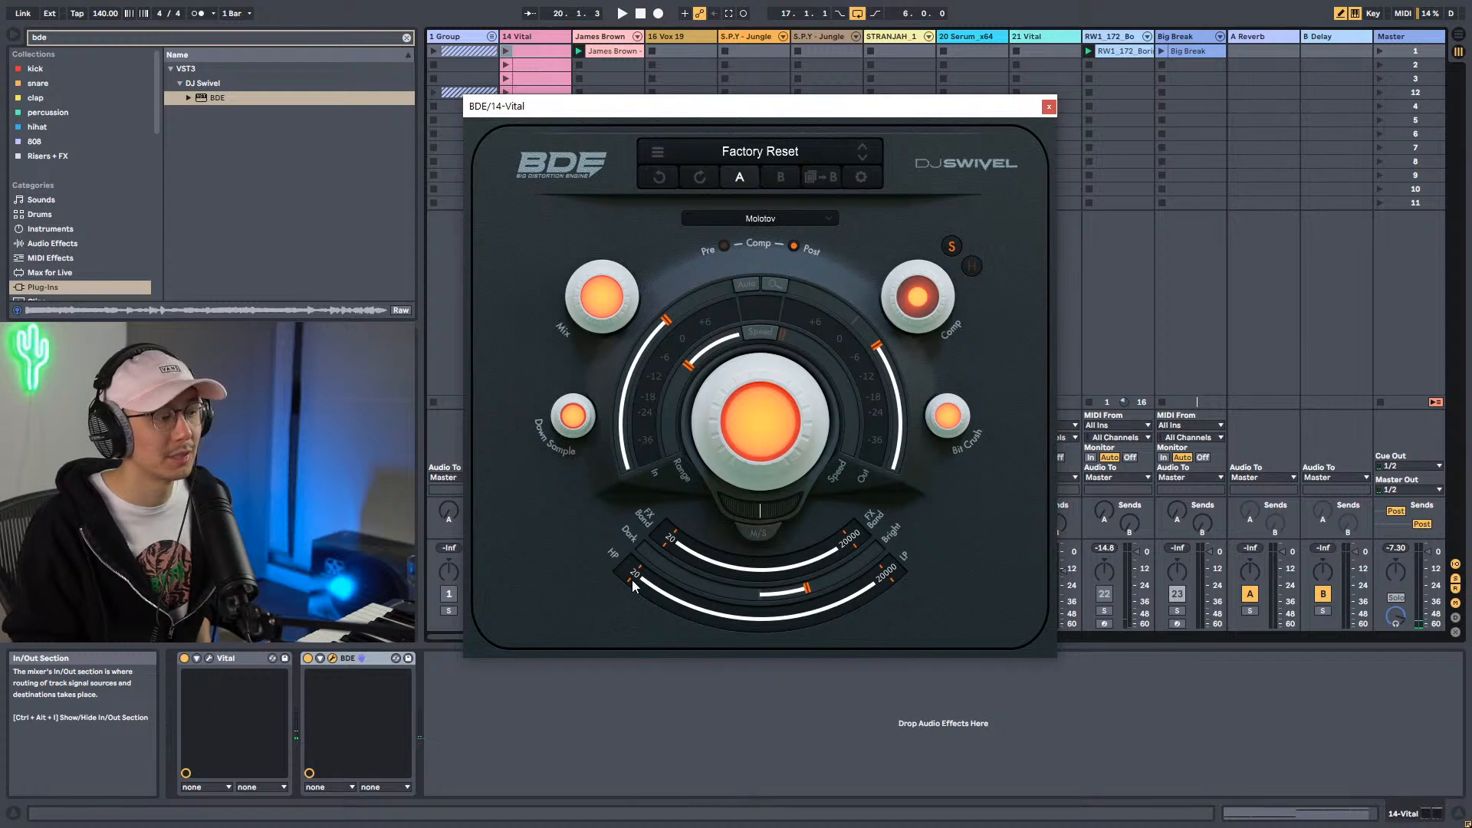
Try raising the HP filter to about 3483 Hz while playing the bass, returning it to 20 Hz.
drag(634, 580, 657, 596)
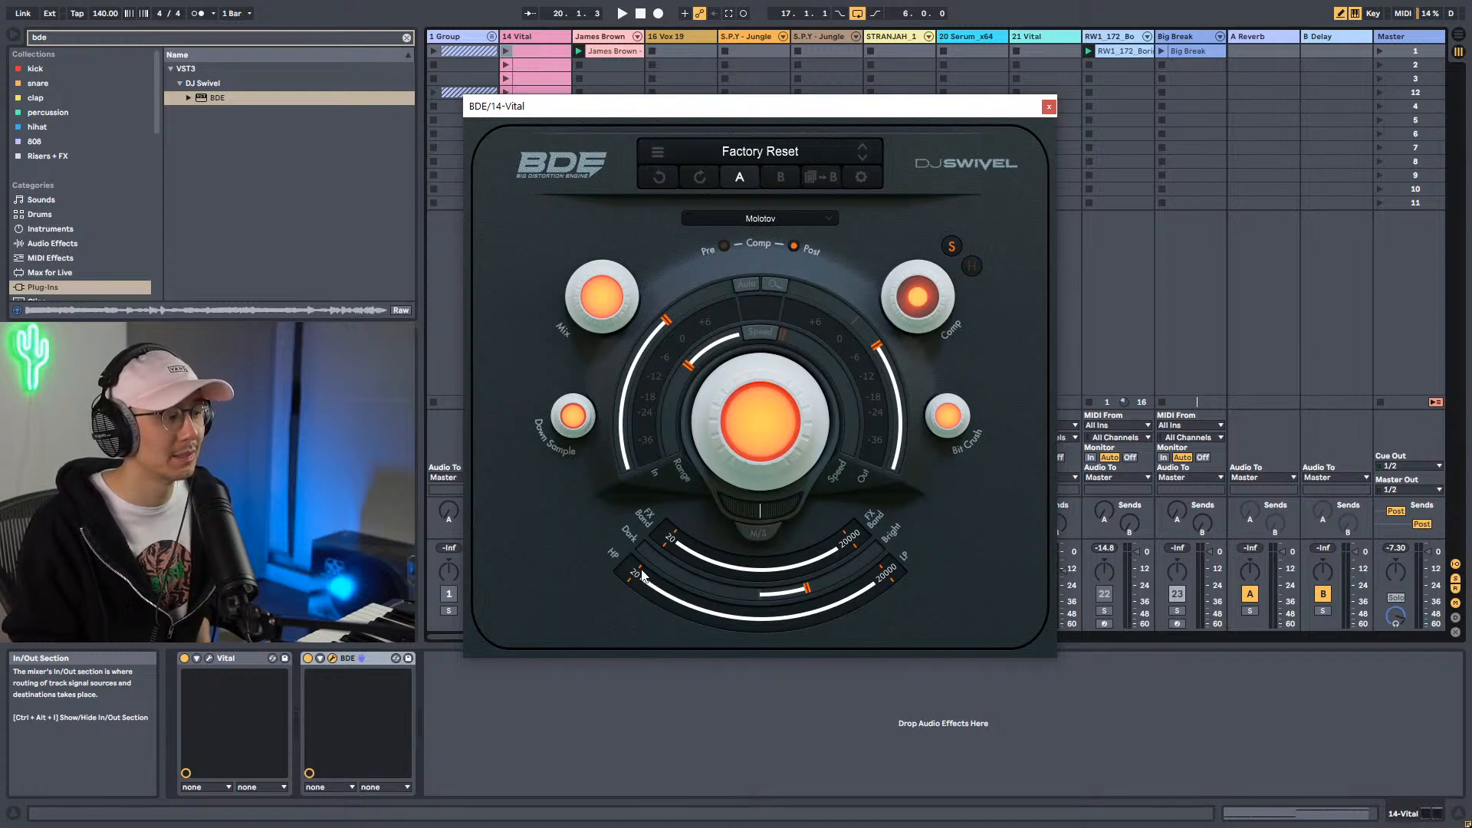
drag(634, 576, 871, 542)
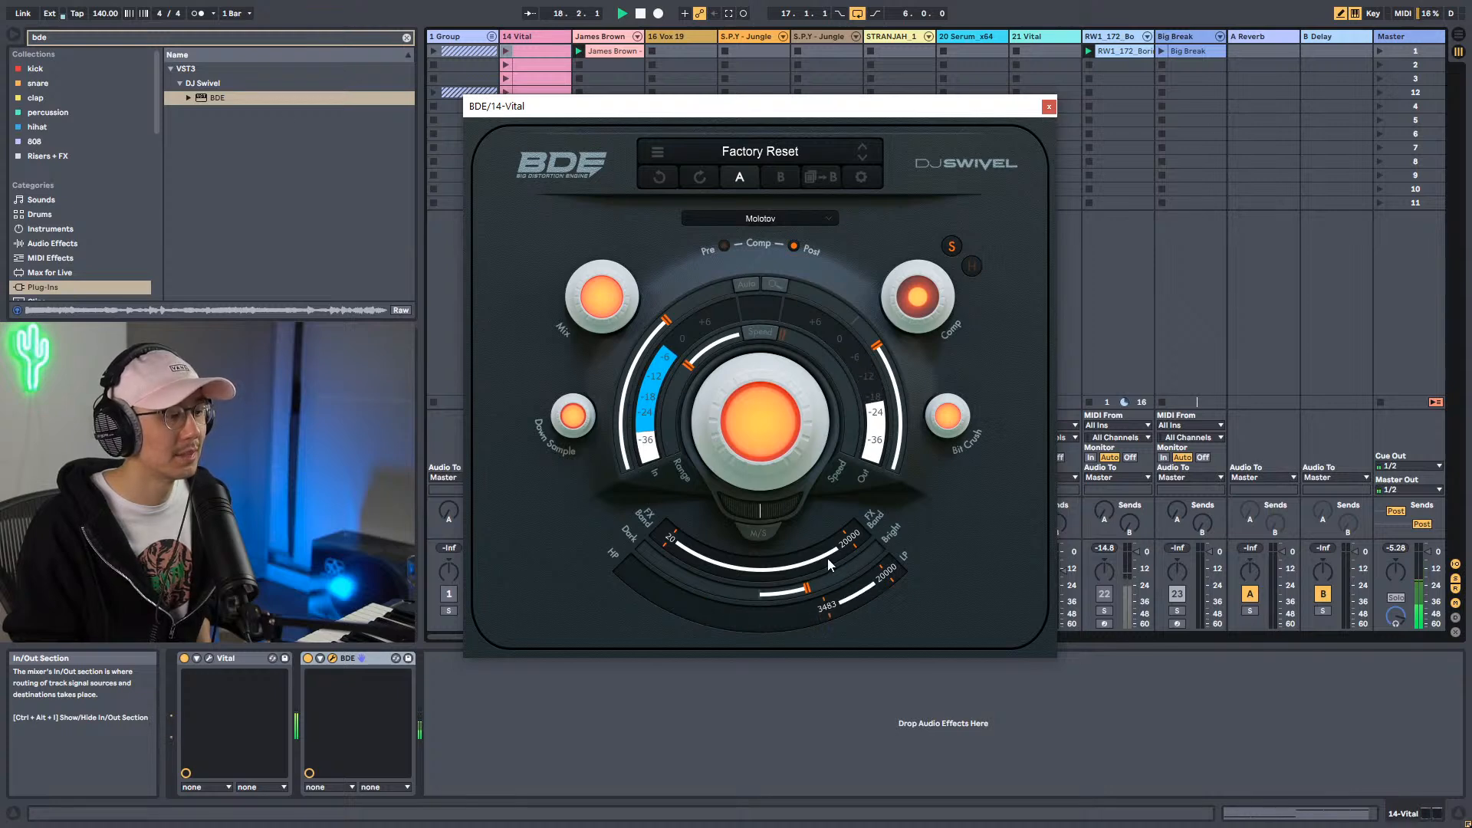
drag(835, 602, 502, 529)
Sweep the LP filter down to about 469 Hz while playing the bass, settling at about 1352 Hz.
drag(905, 573, 854, 601)
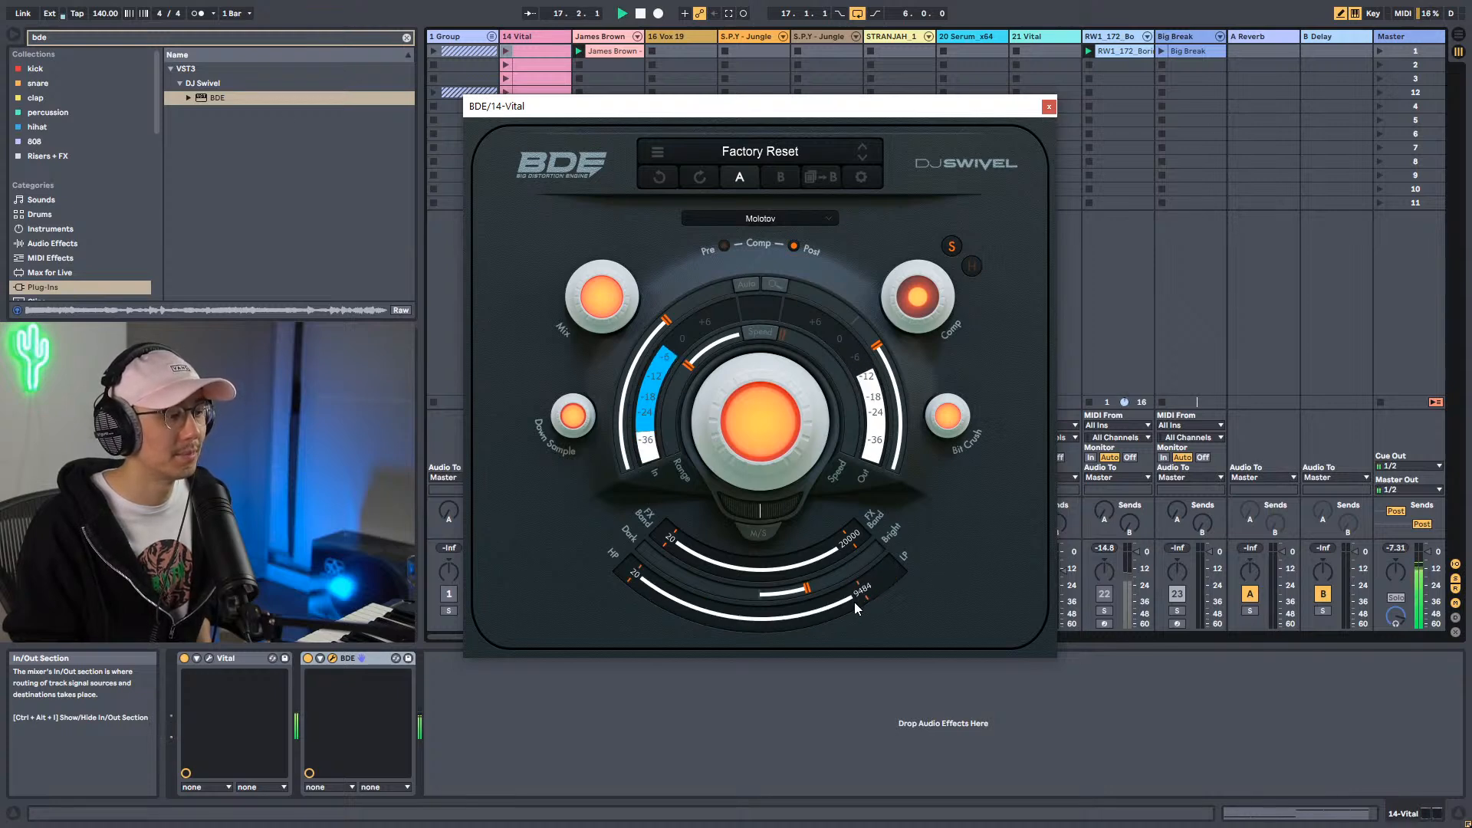
drag(716, 649, 733, 652)
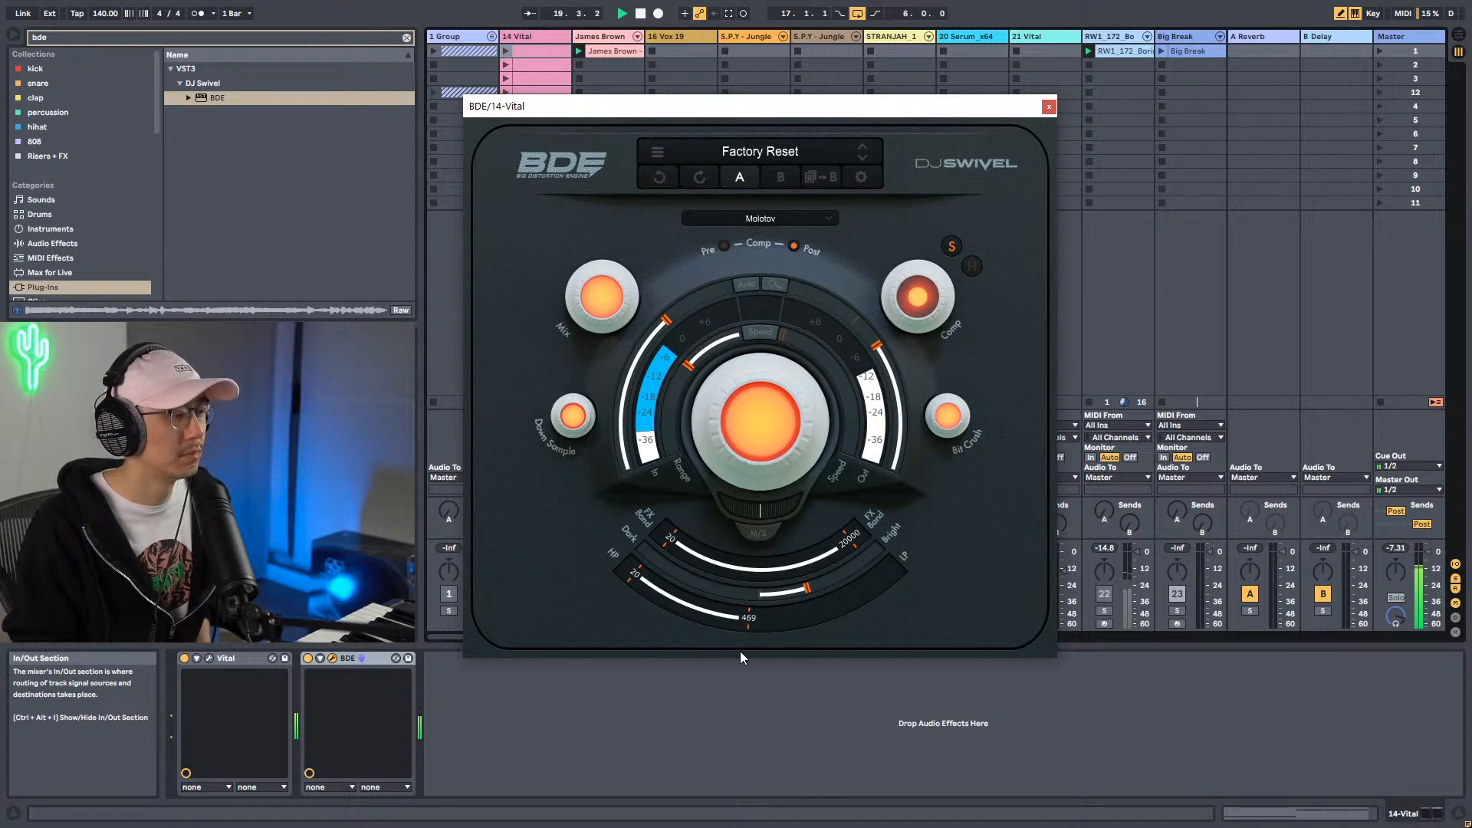
drag(777, 651, 779, 652)
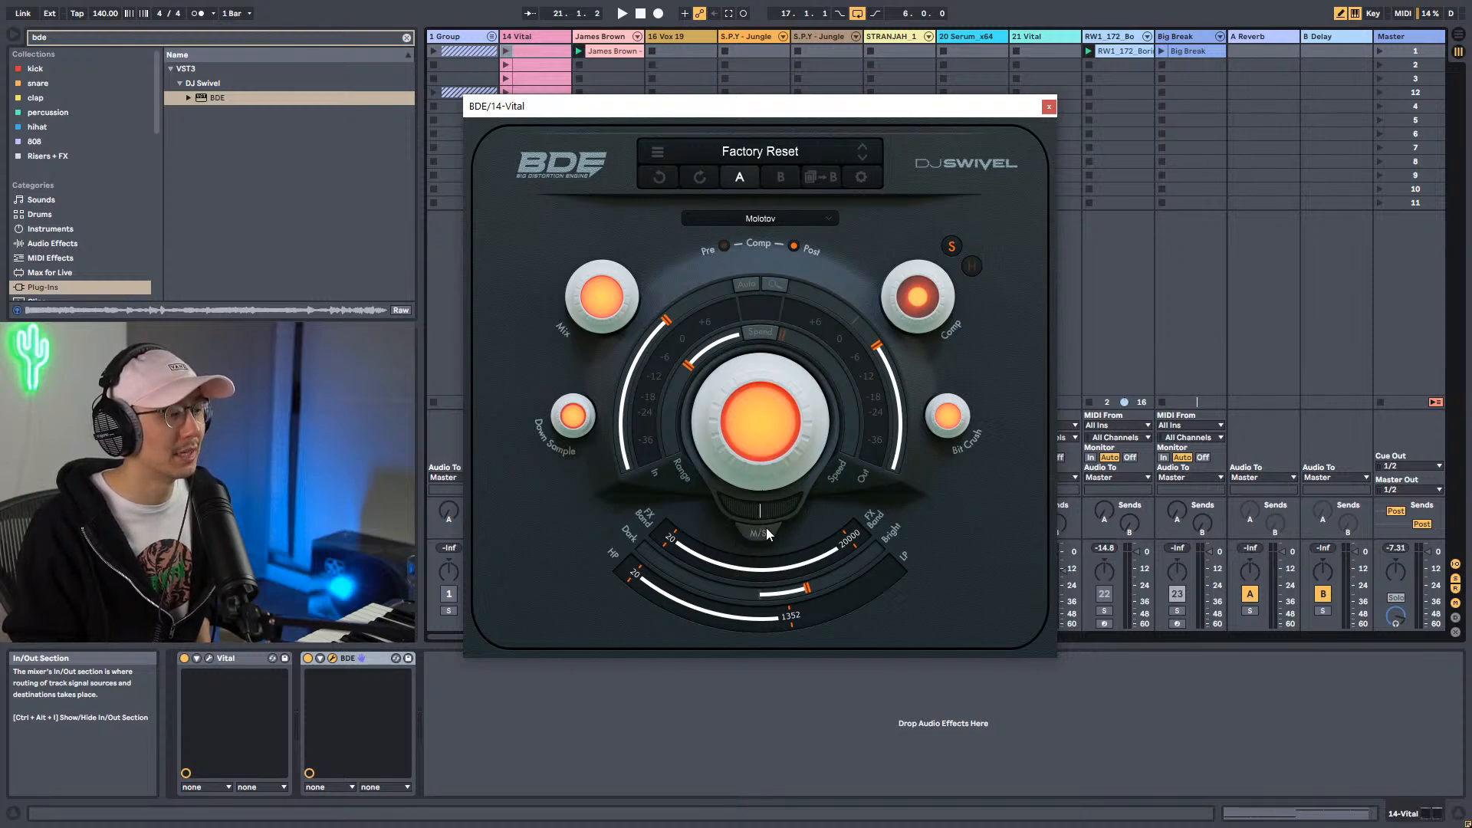
Turn on BDE's M/S control and try it at about 55% and 57%.
drag(760, 514, 834, 505)
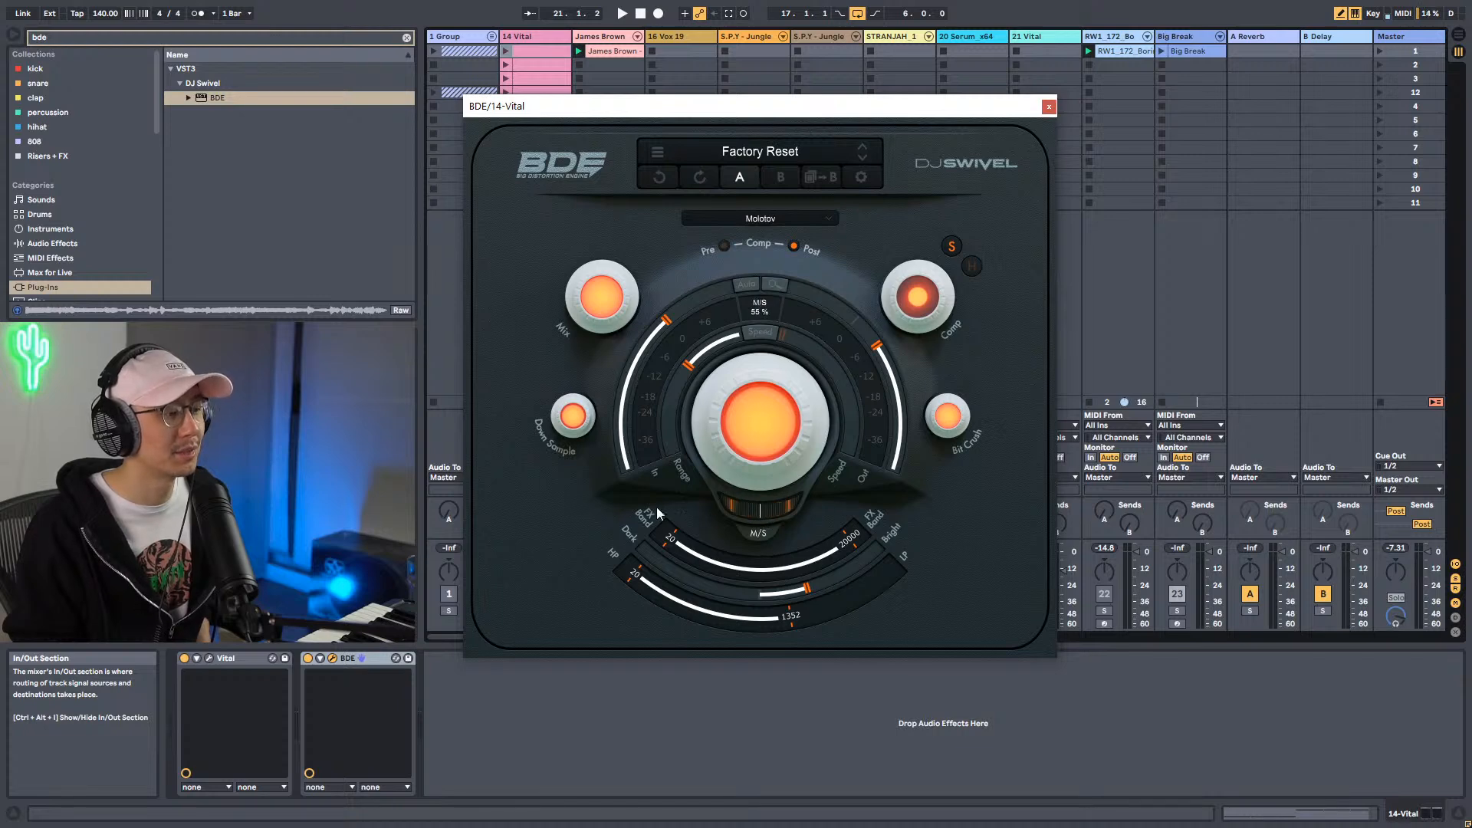
drag(748, 509, 790, 509)
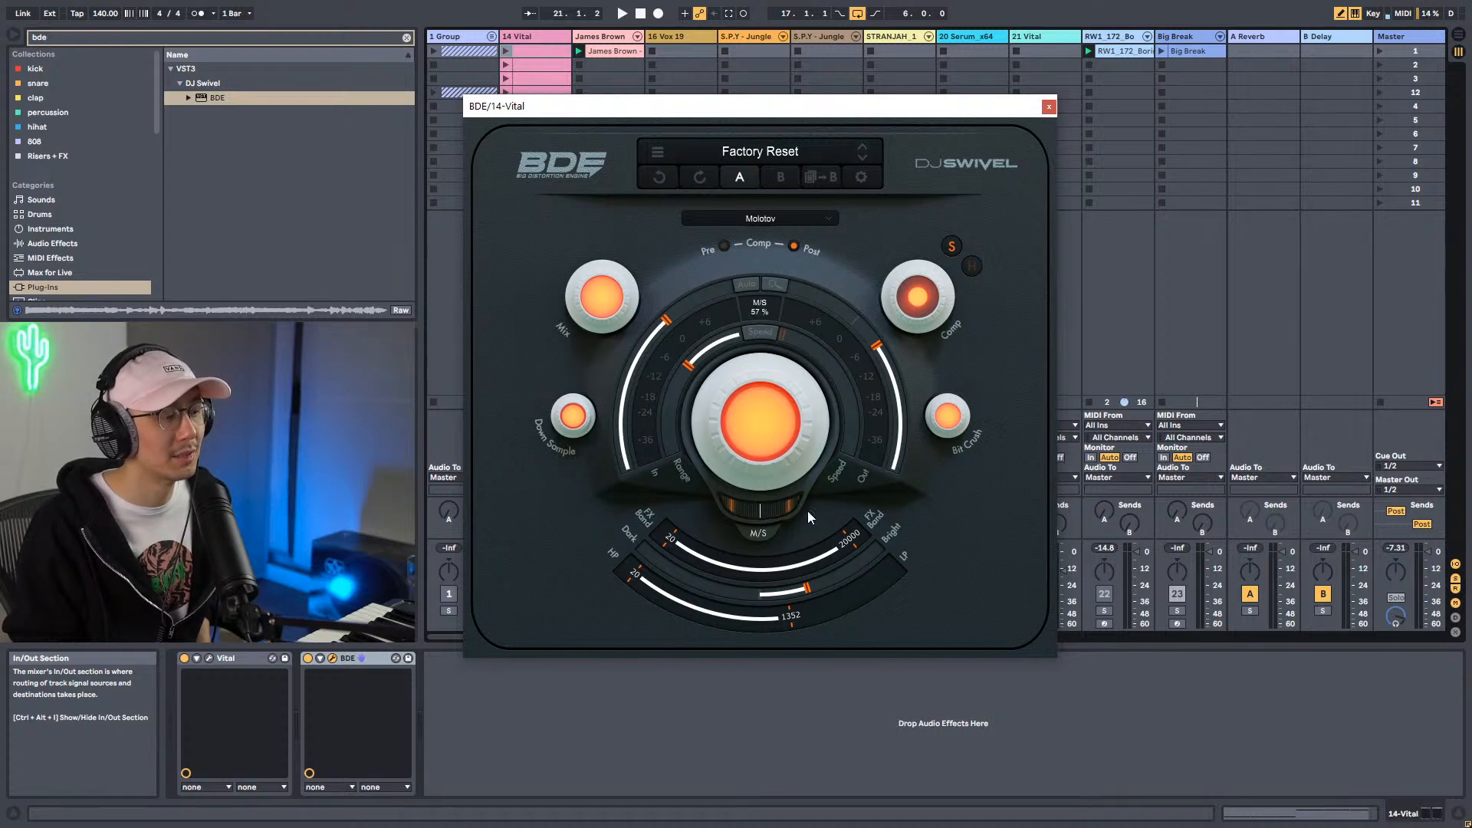
mouse_move(770, 506)
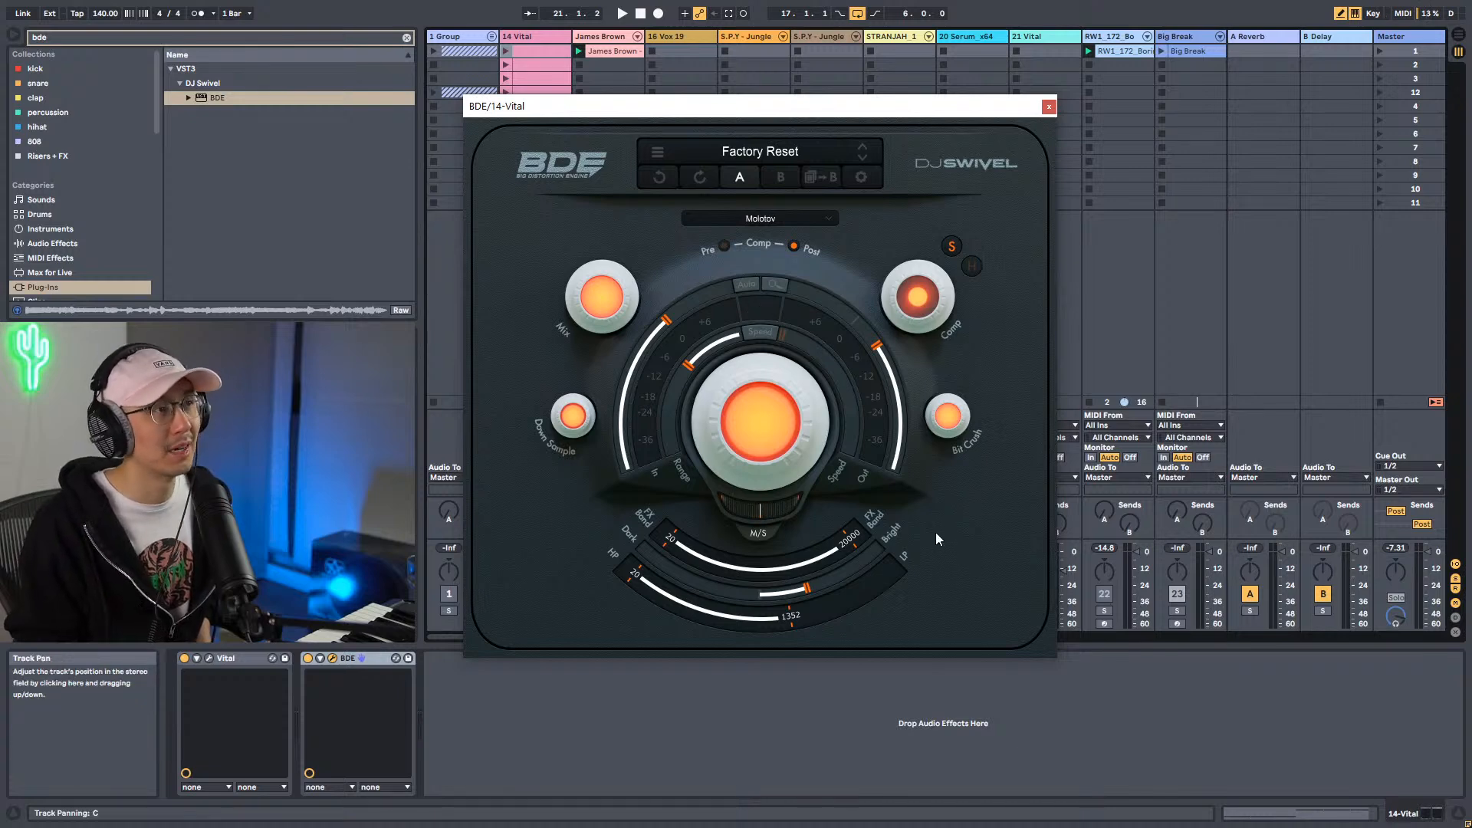
Compare M/S at 100% and at the opposite extreme while playing the bass, switch M/S off, and replay the bass.
key(space)
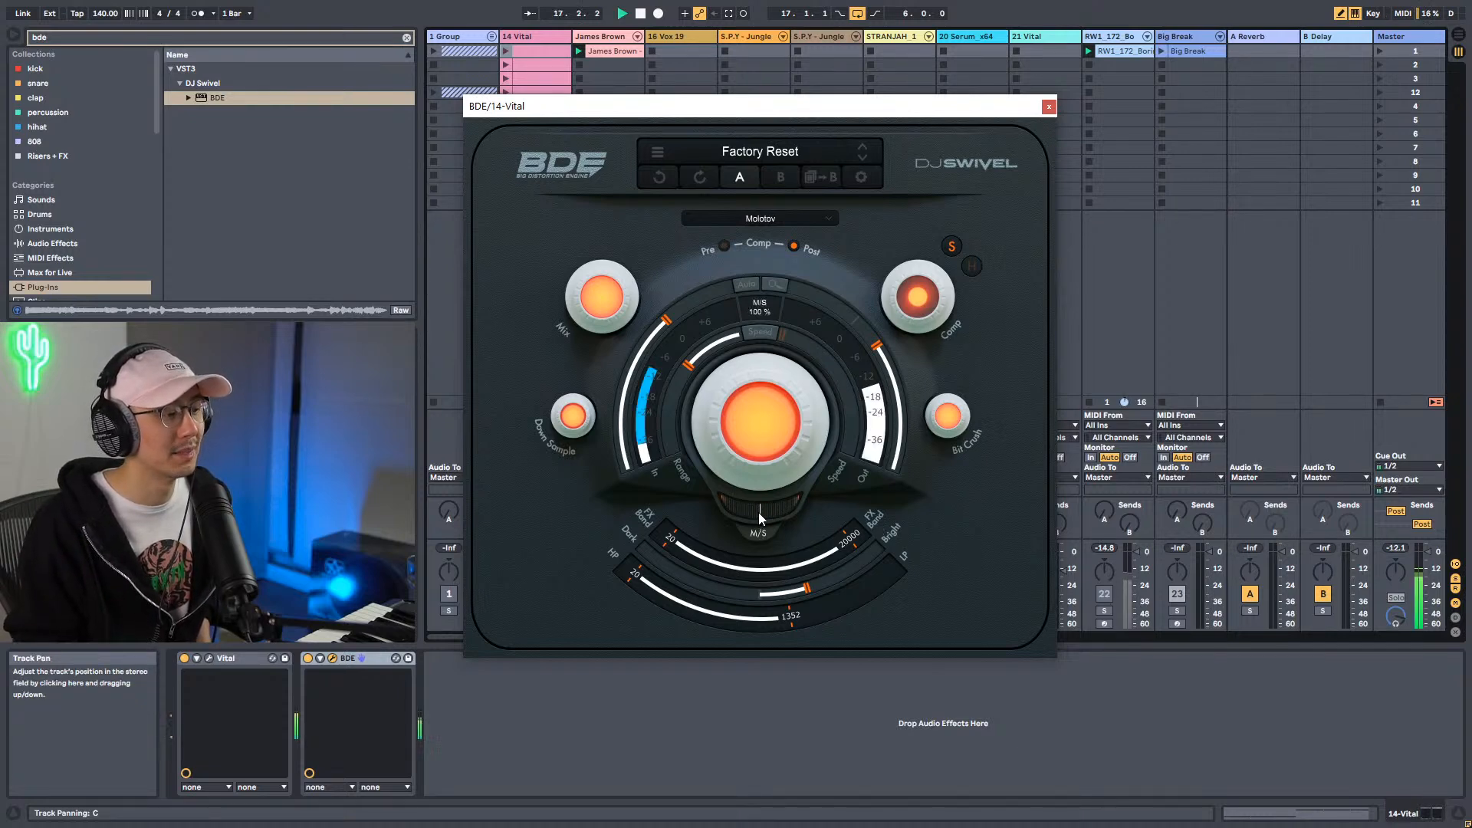
drag(1166, 601, 563, 559)
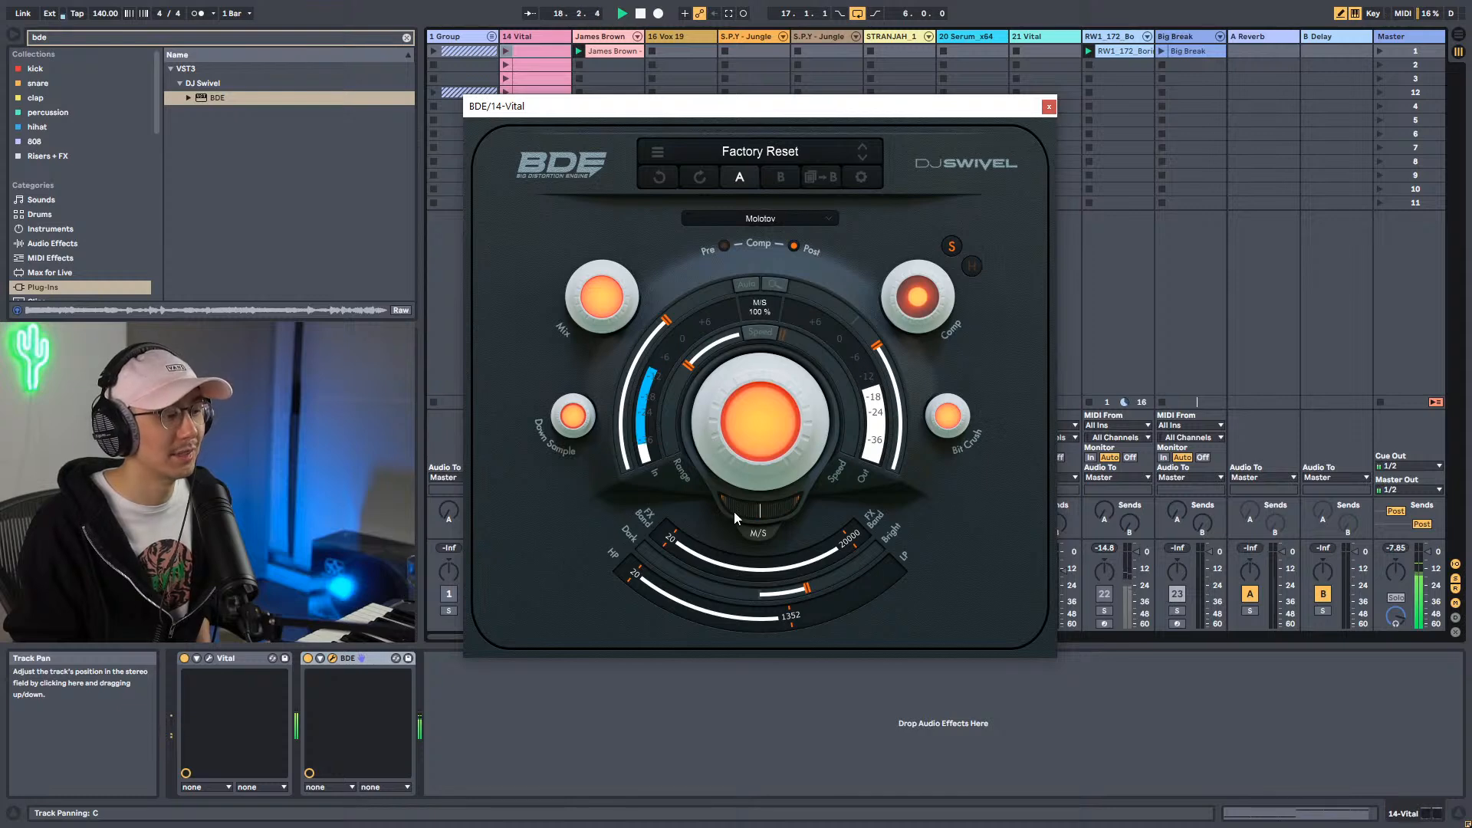
drag(745, 510, 1104, 511)
key(space)
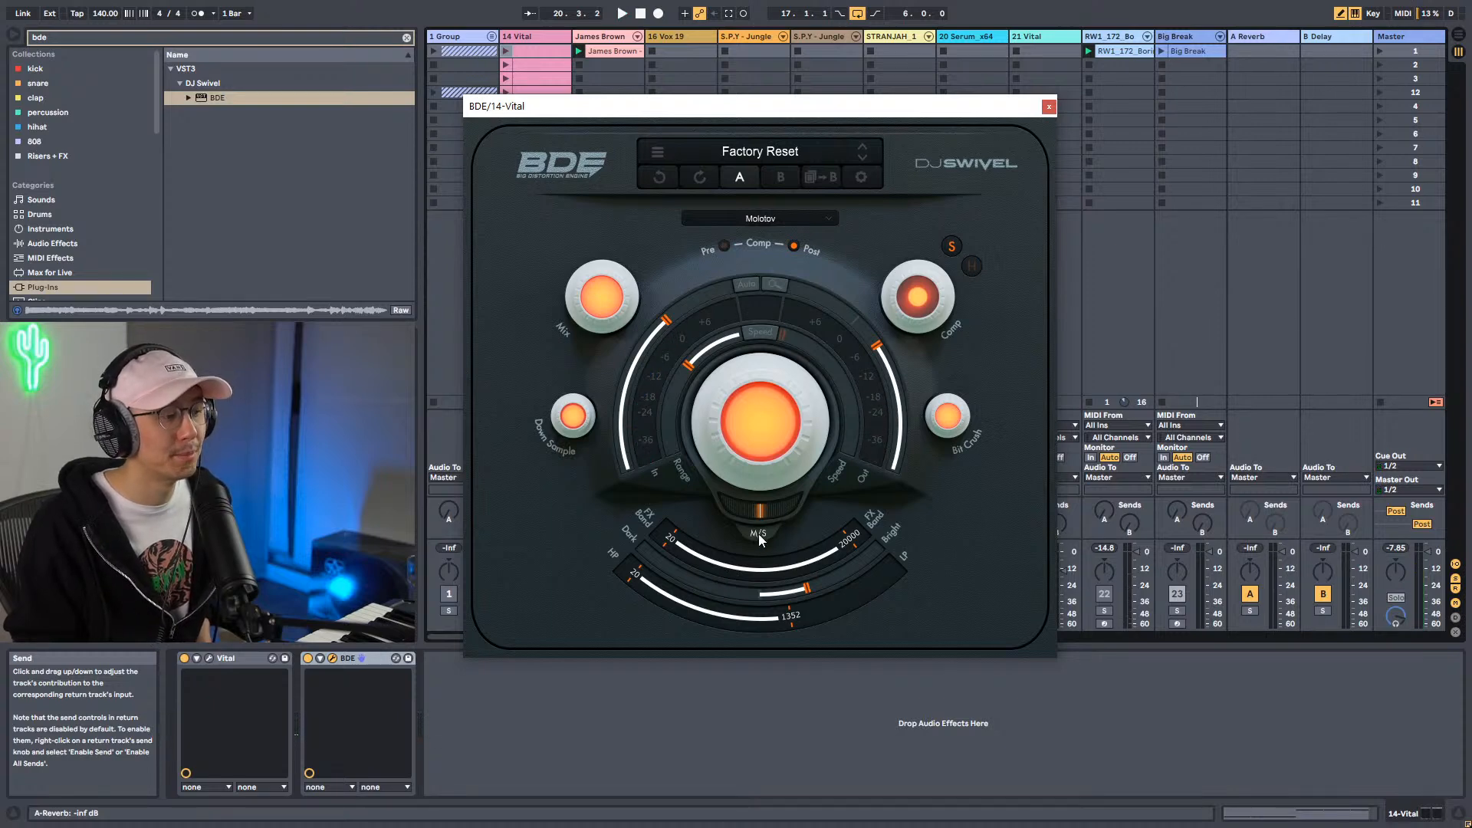
key(space)
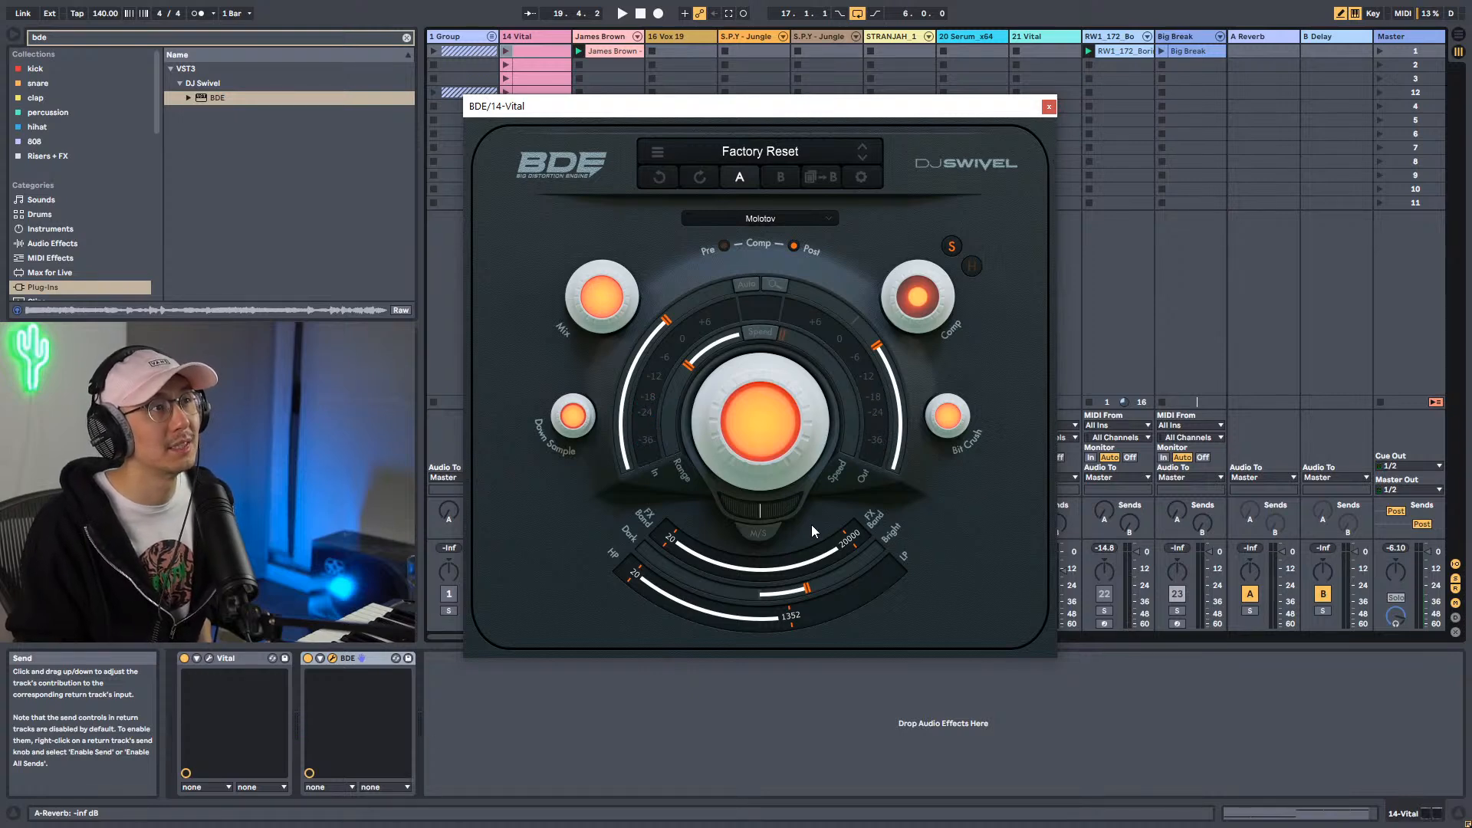
key(space)
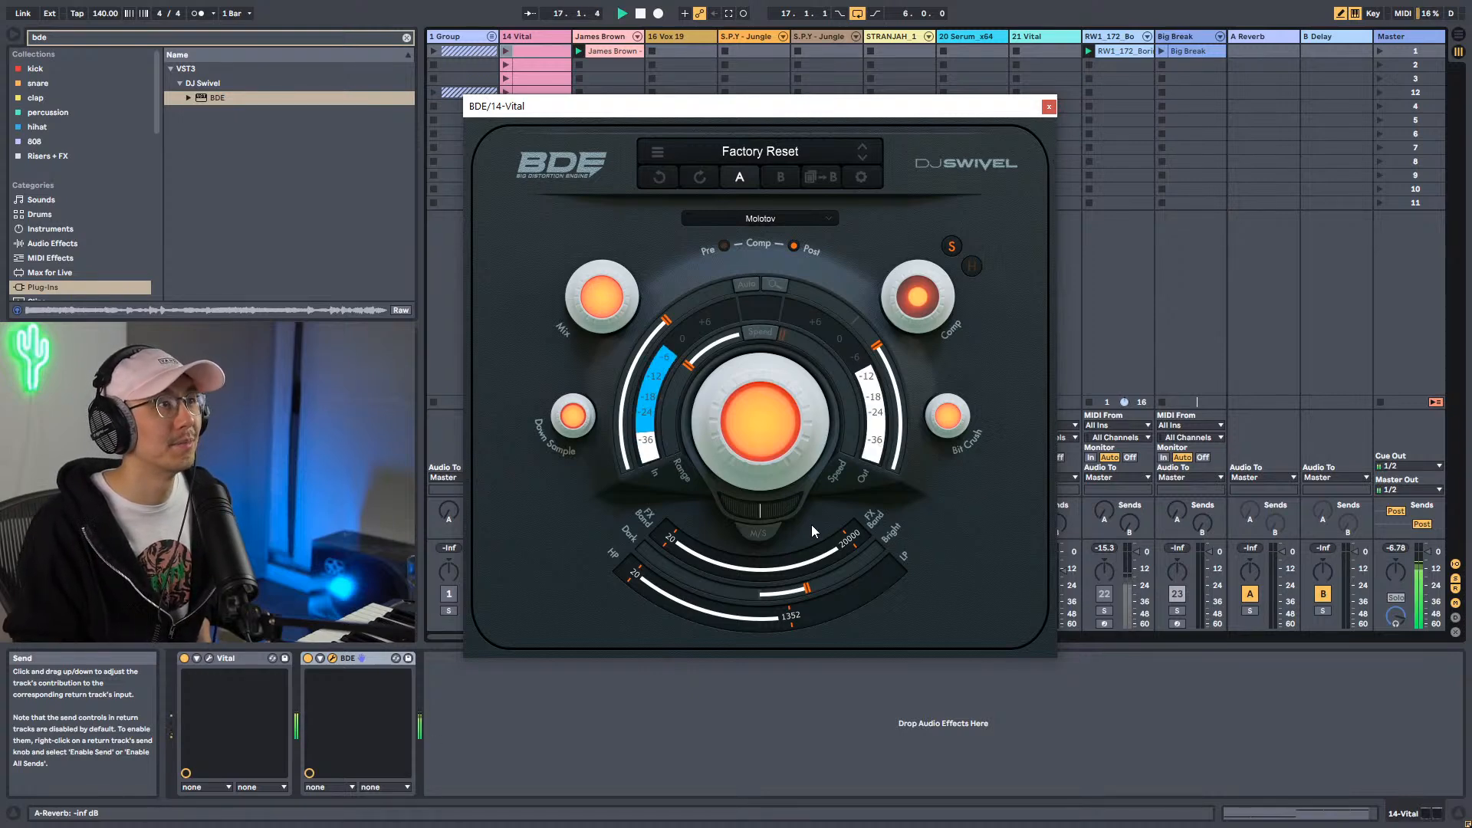
Switch BDE's distortion type to Nuke and sweep the LP filter through about 20000, 4405 and 1194 Hz while auditioning the bass.
click(752, 220)
click(754, 238)
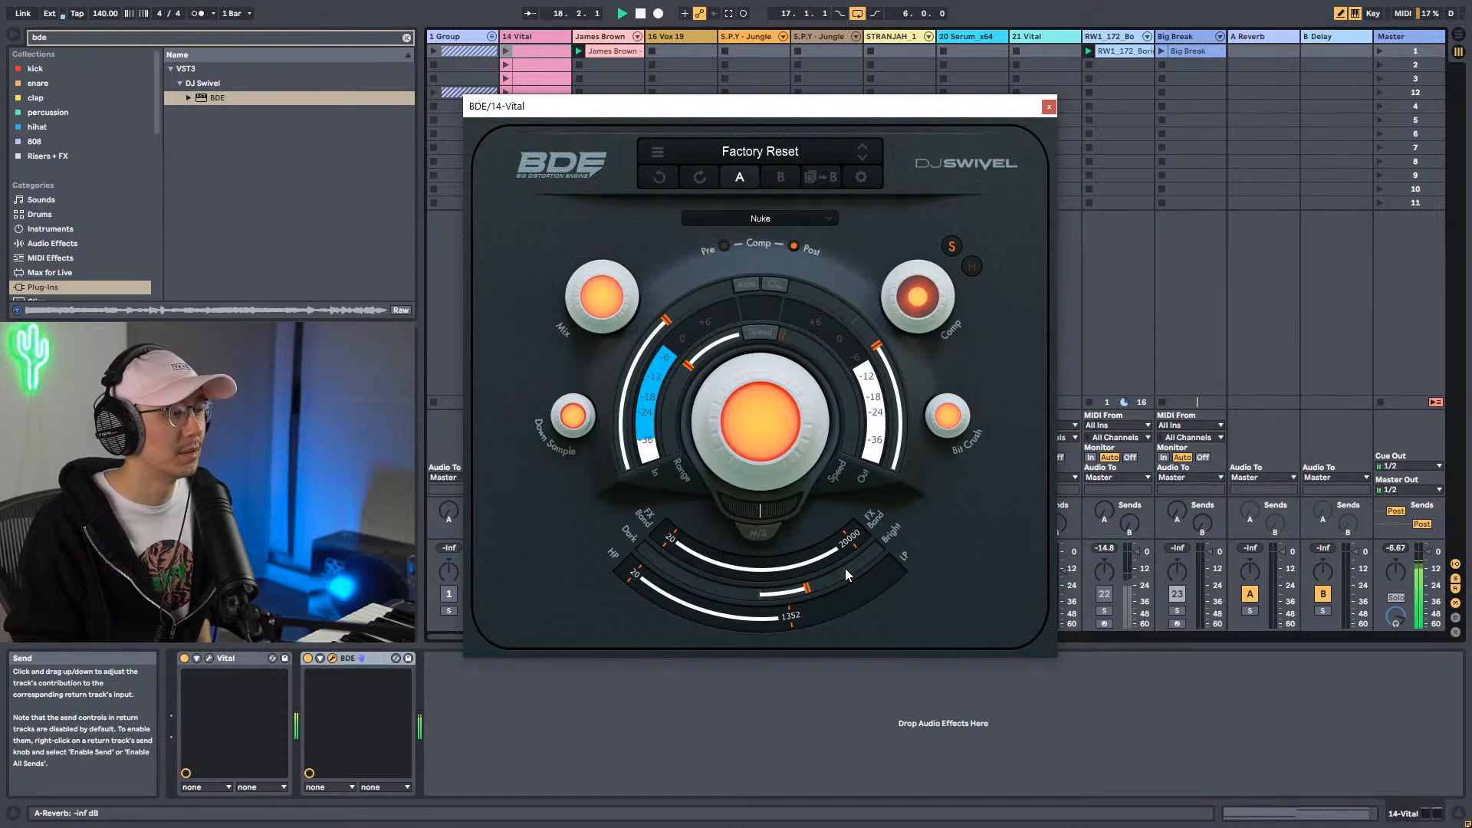
drag(787, 627, 879, 587)
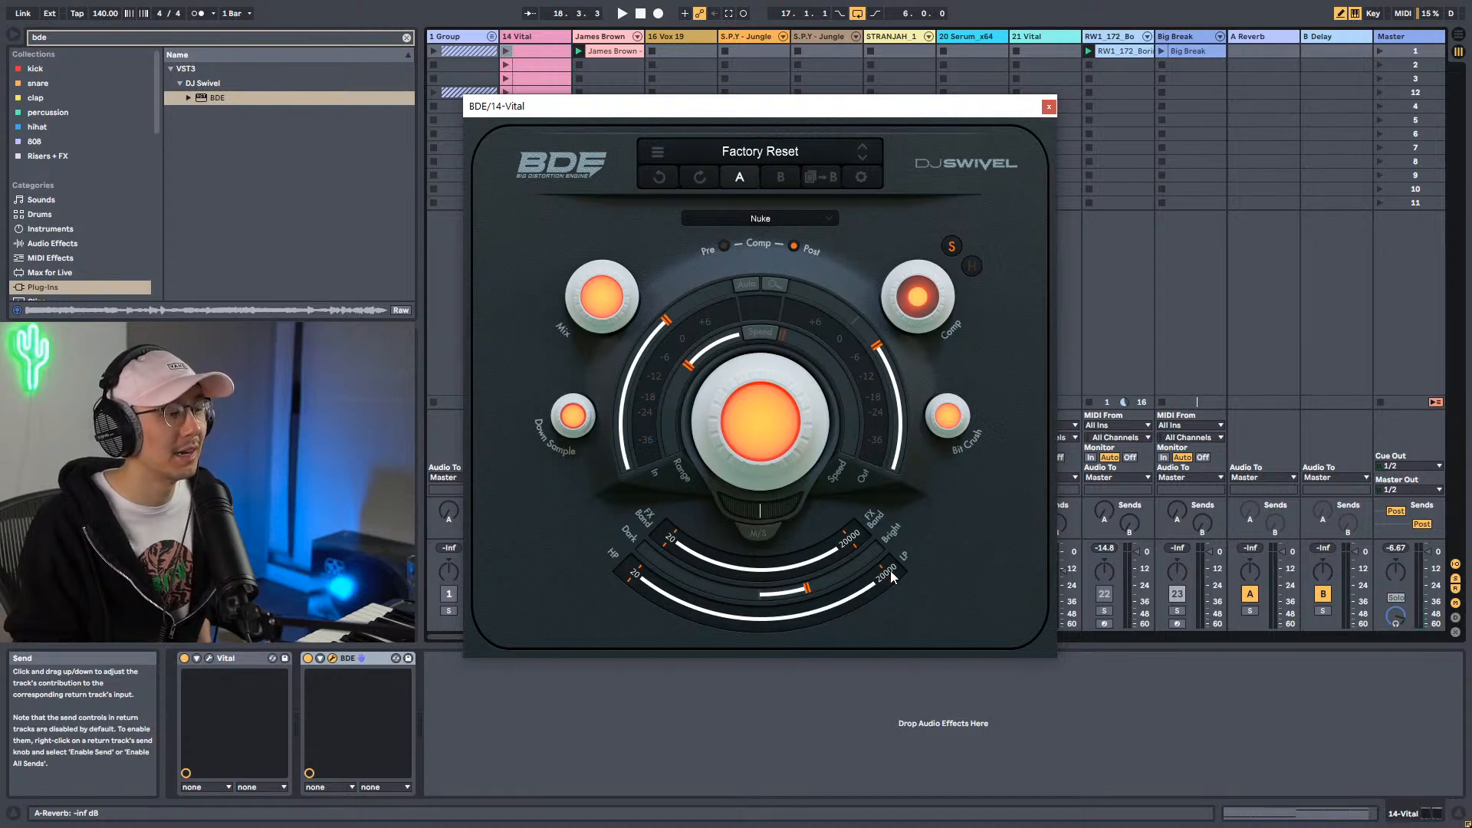
drag(892, 572, 851, 616)
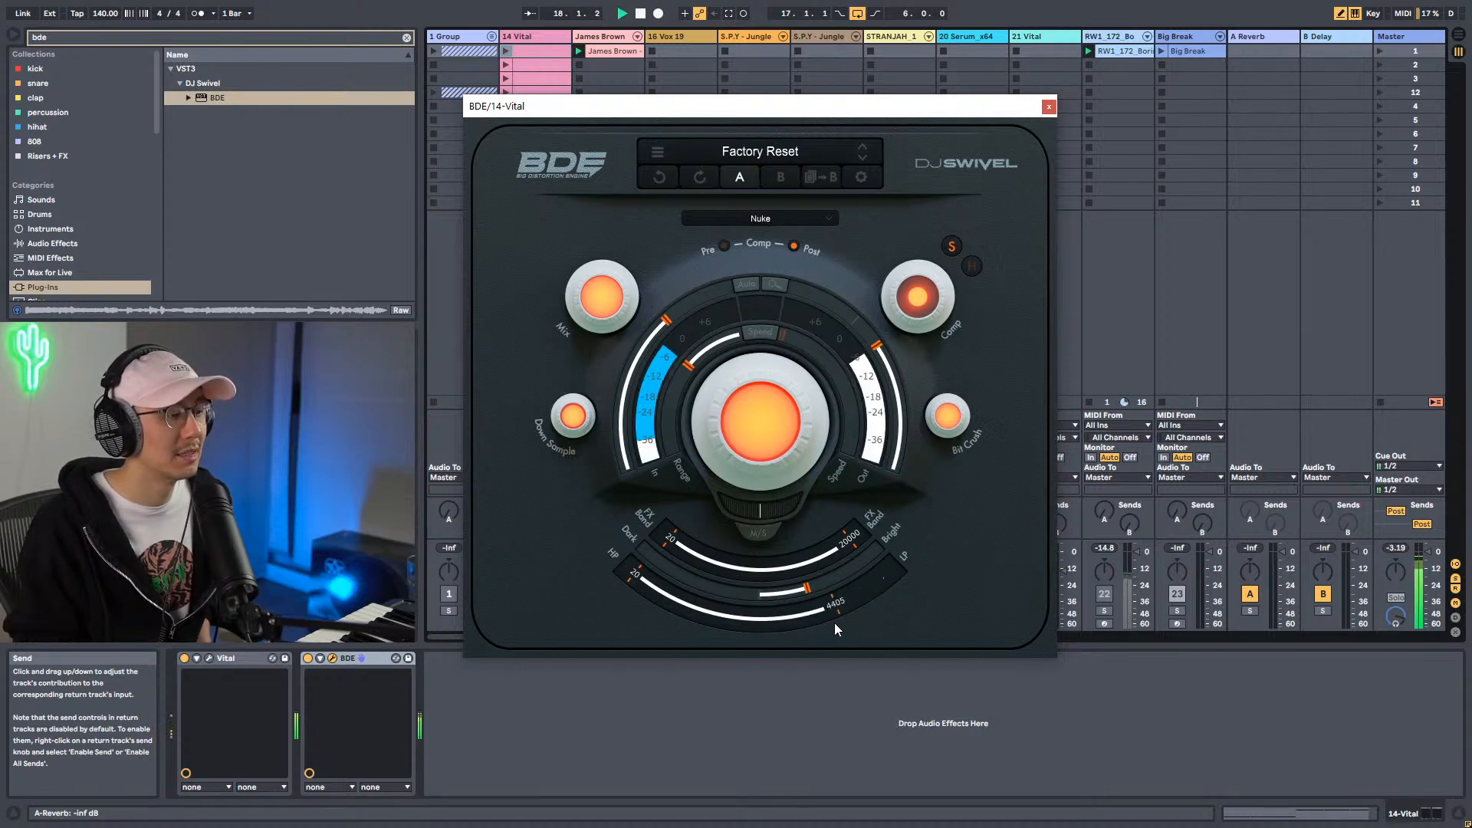
drag(744, 683, 816, 637)
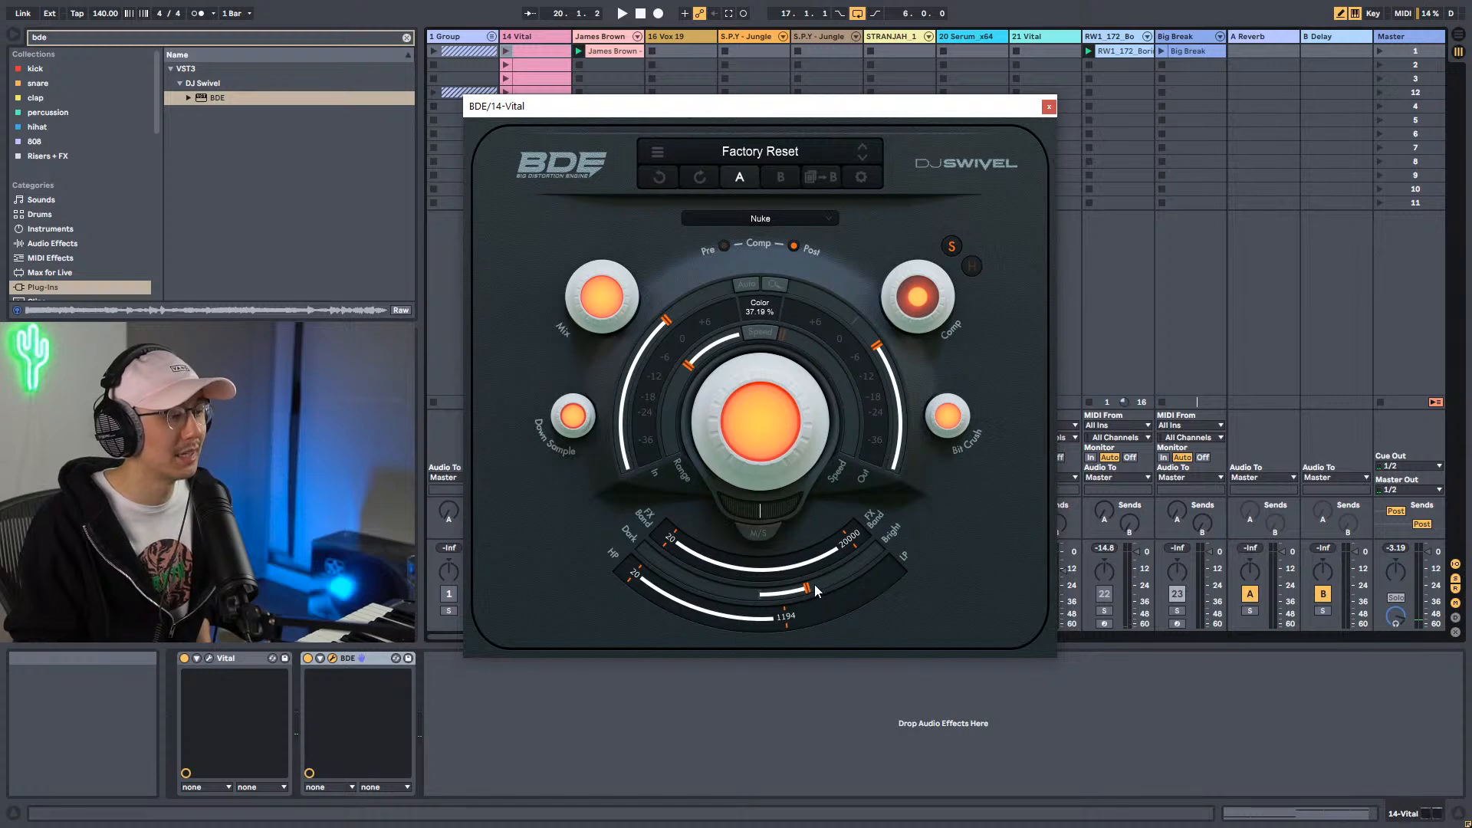
Reduce BDE's Color slightly toward Dark and unsolo the Vital track to hear it with the full beat.
key(space)
drag(807, 588, 797, 600)
click(1048, 106)
click(521, 610)
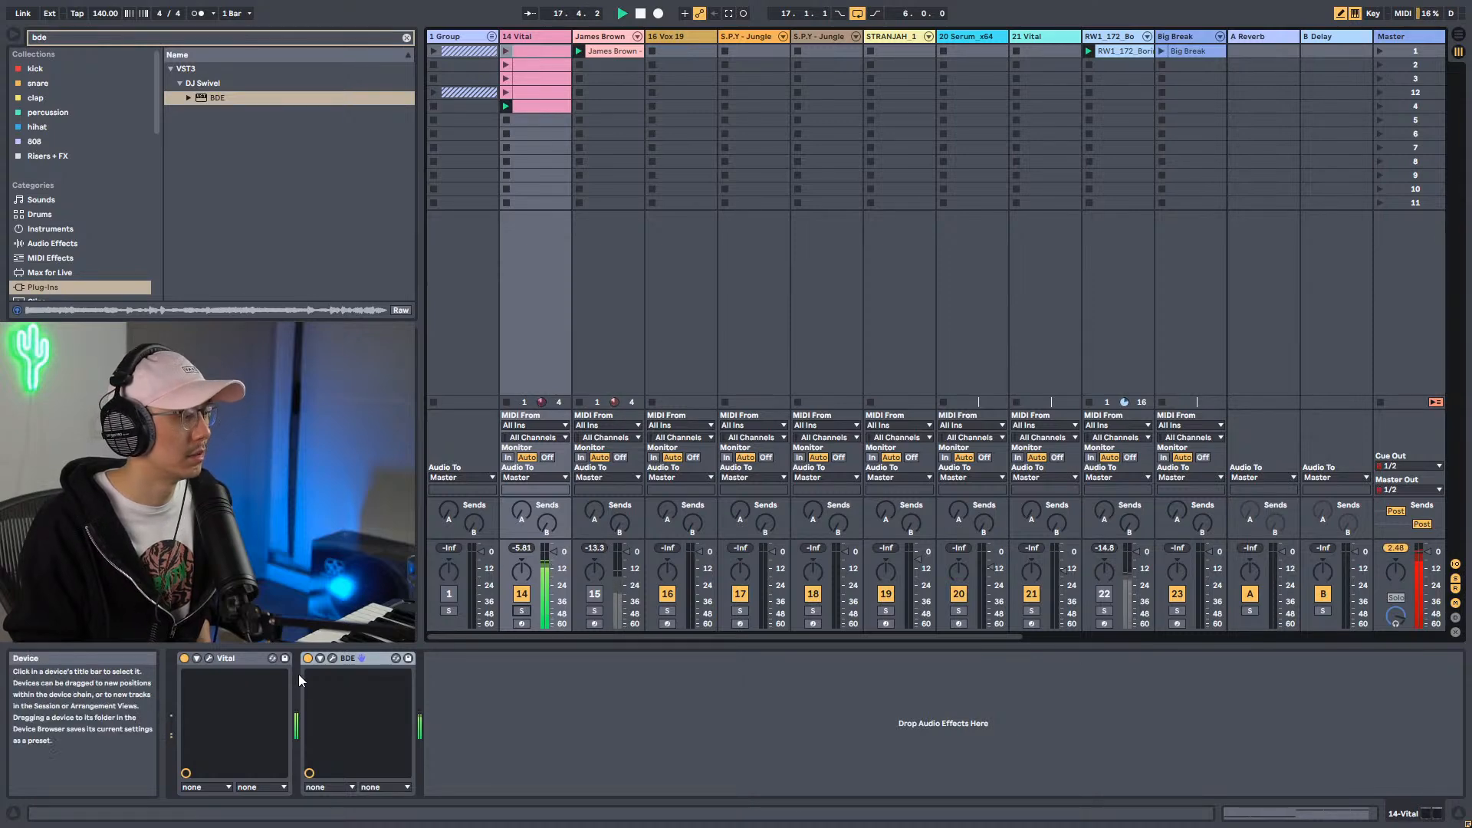
Lower BDE's main distortion amount slightly and bring its LP filter to about 990 Hz while the beat plays.
click(333, 657)
drag(798, 389, 792, 626)
drag(794, 471, 772, 389)
click(1049, 107)
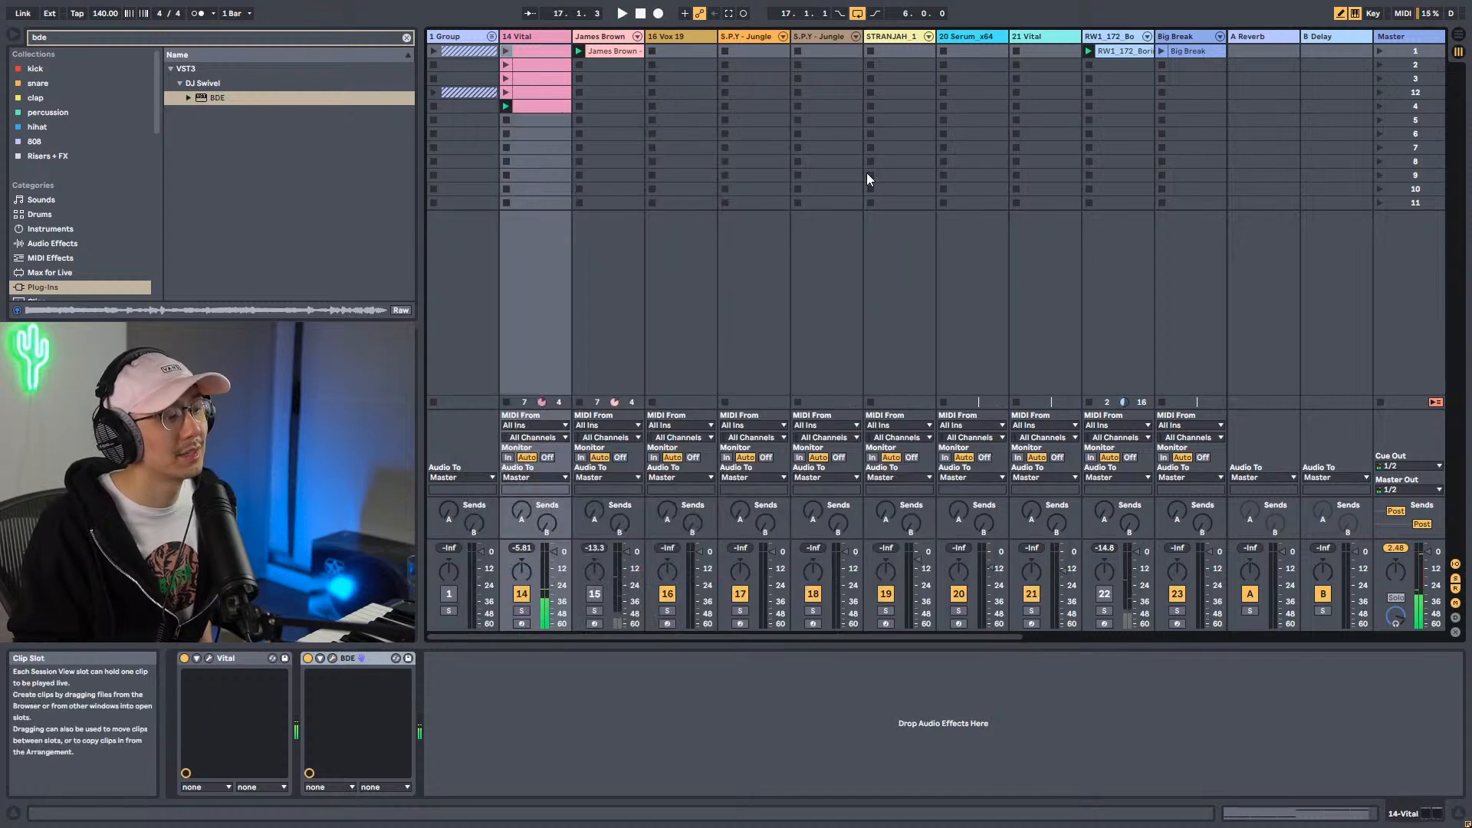
Duplicate the Vital track's scene 4 bass clip into the slot below and launch the copy.
click(595, 596)
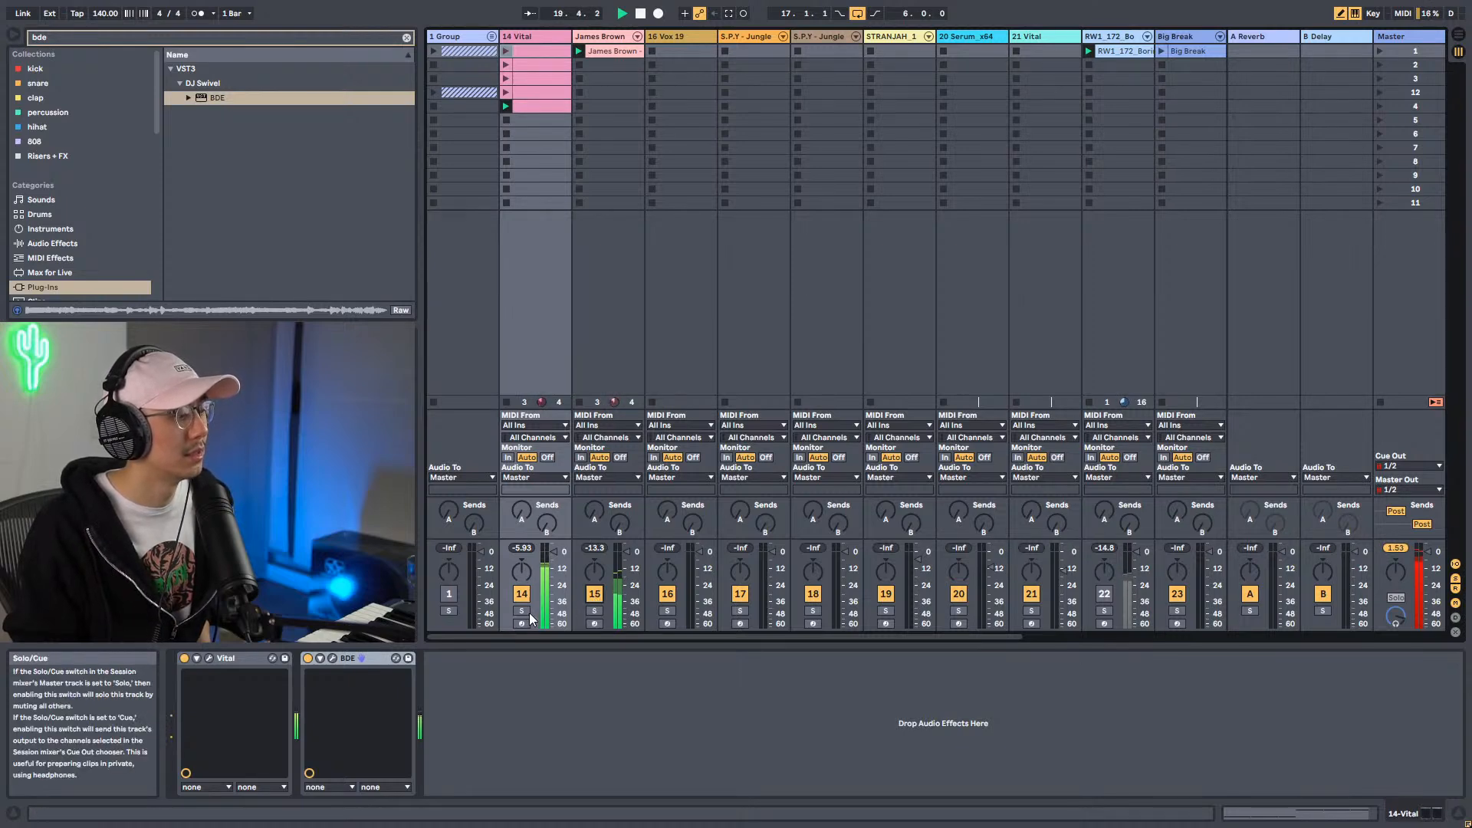
double_click(529, 104)
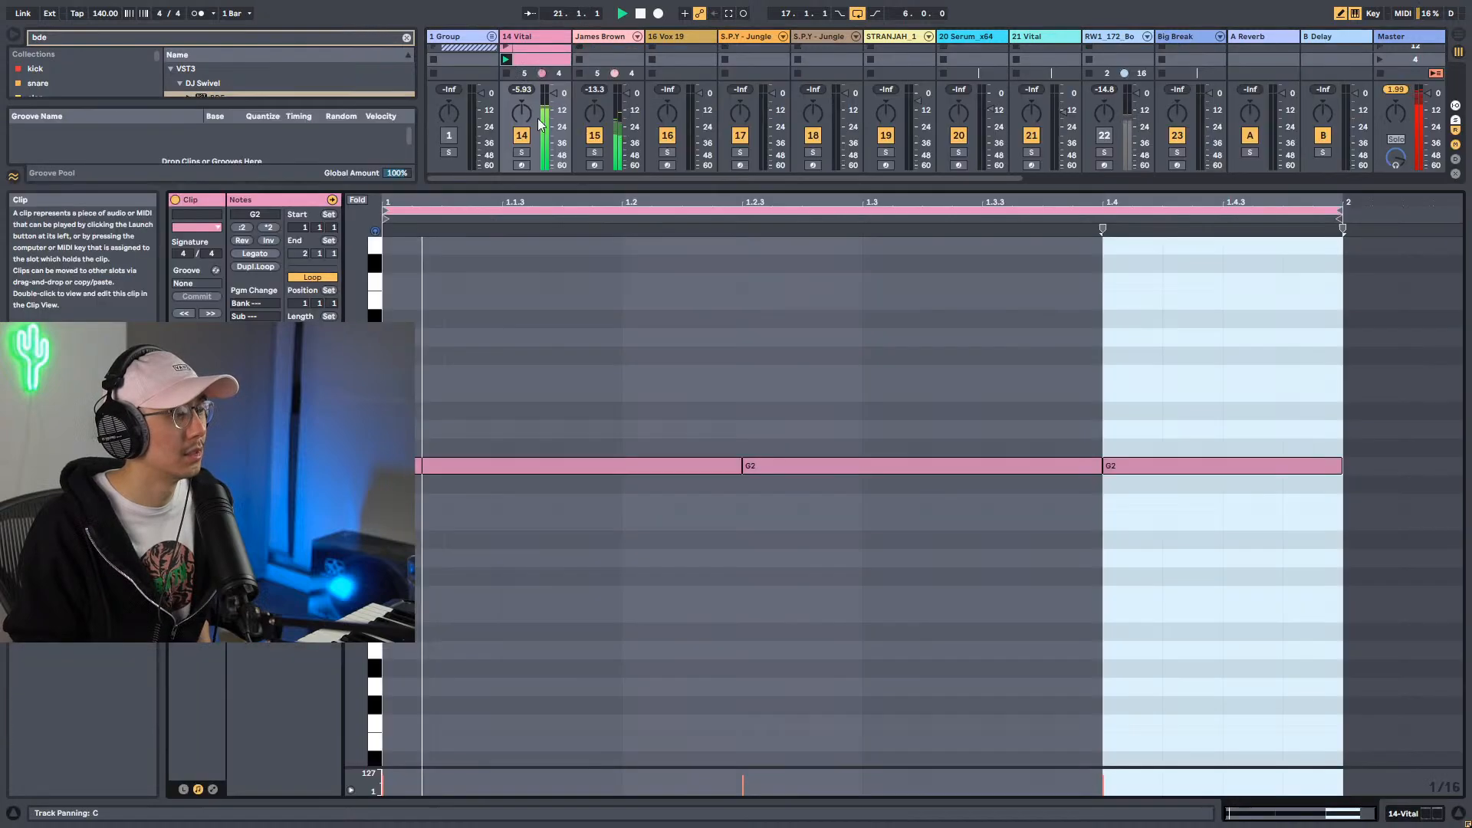
key(shift+Tab)
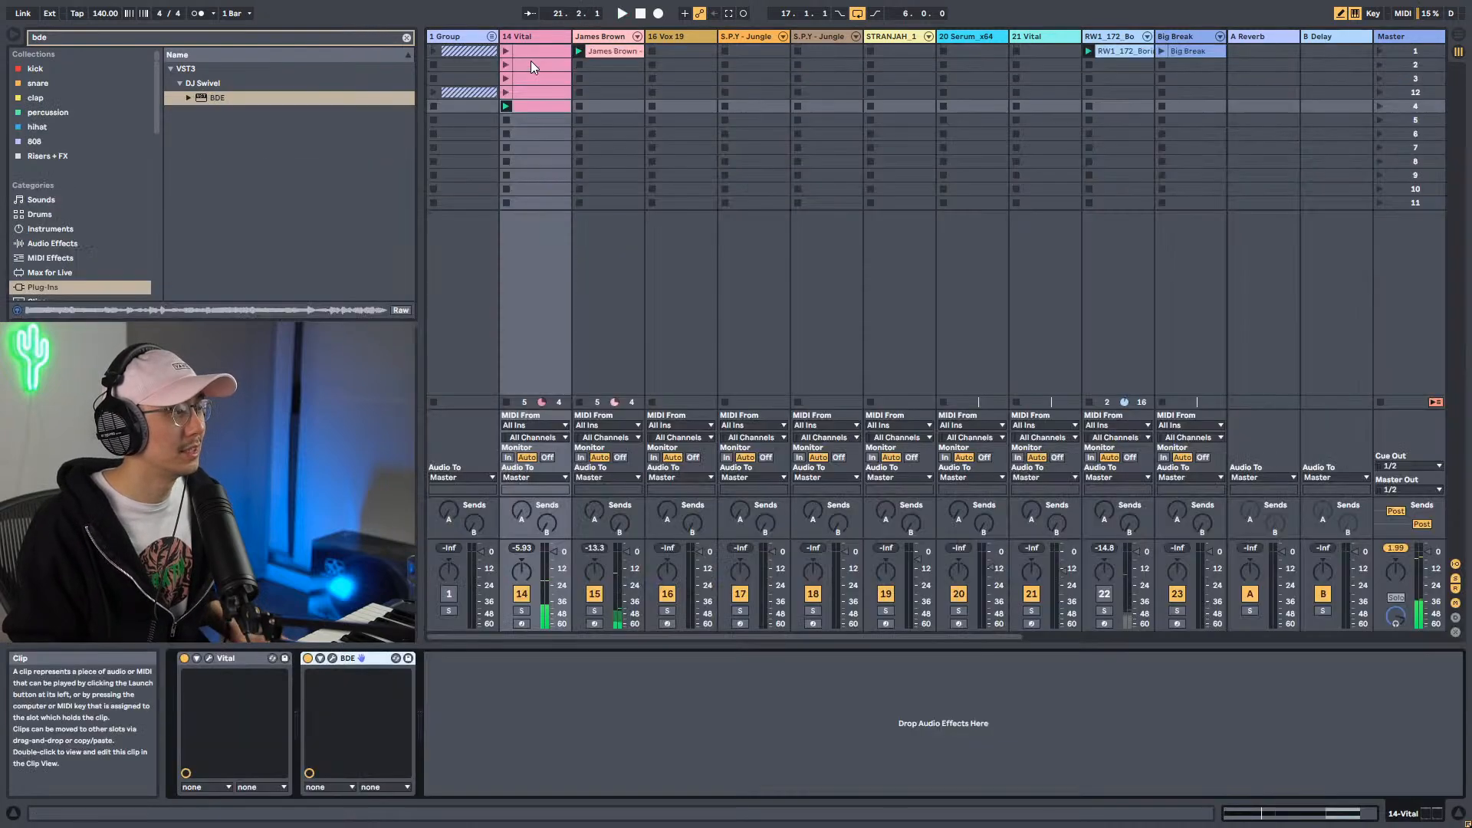
click(529, 107)
key(ctrl+d)
click(505, 120)
Open the copied bass clip with draw mode off and duplicate its loop to two bars.
double_click(561, 122)
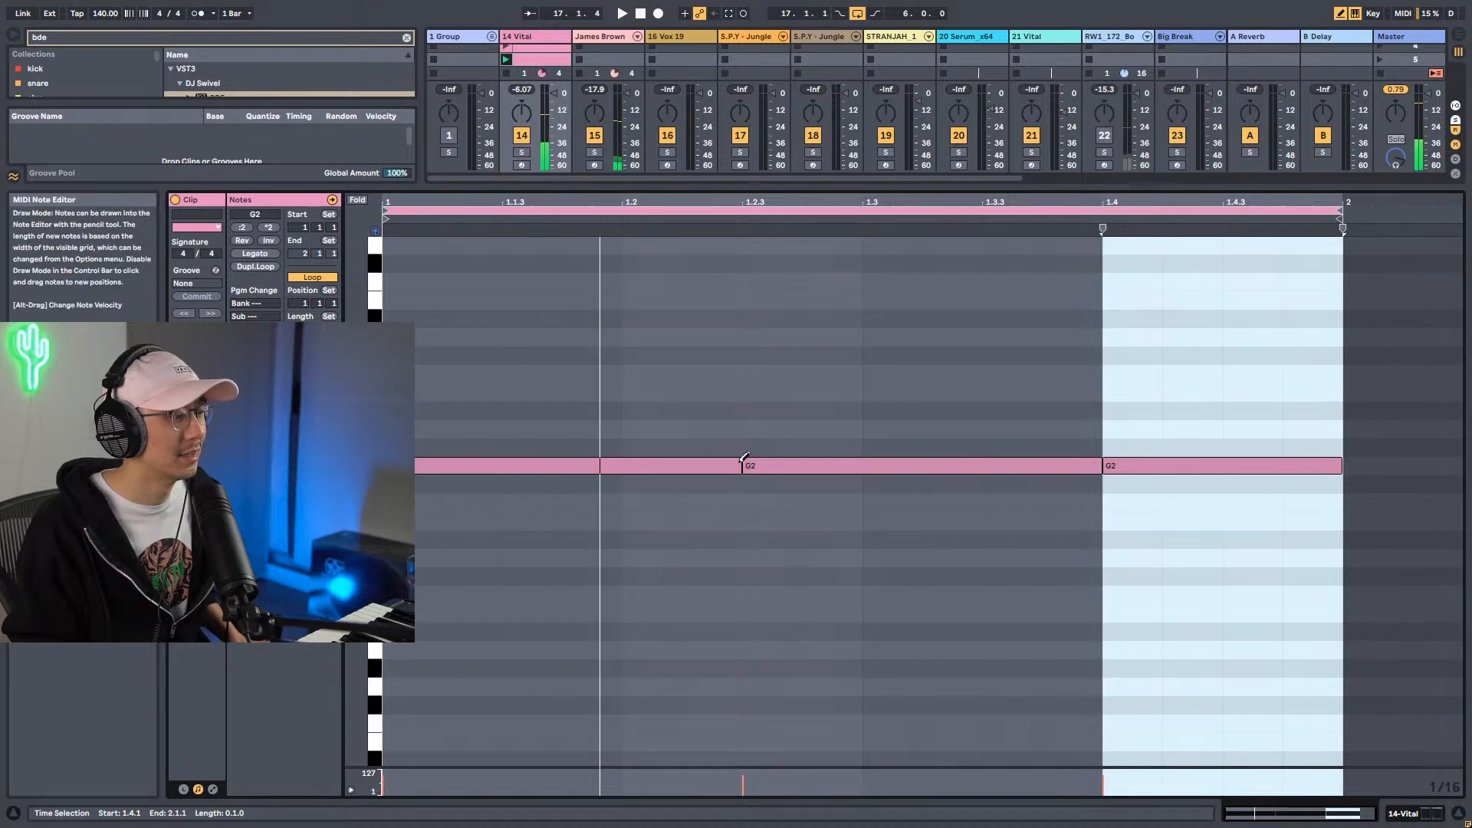
key(b)
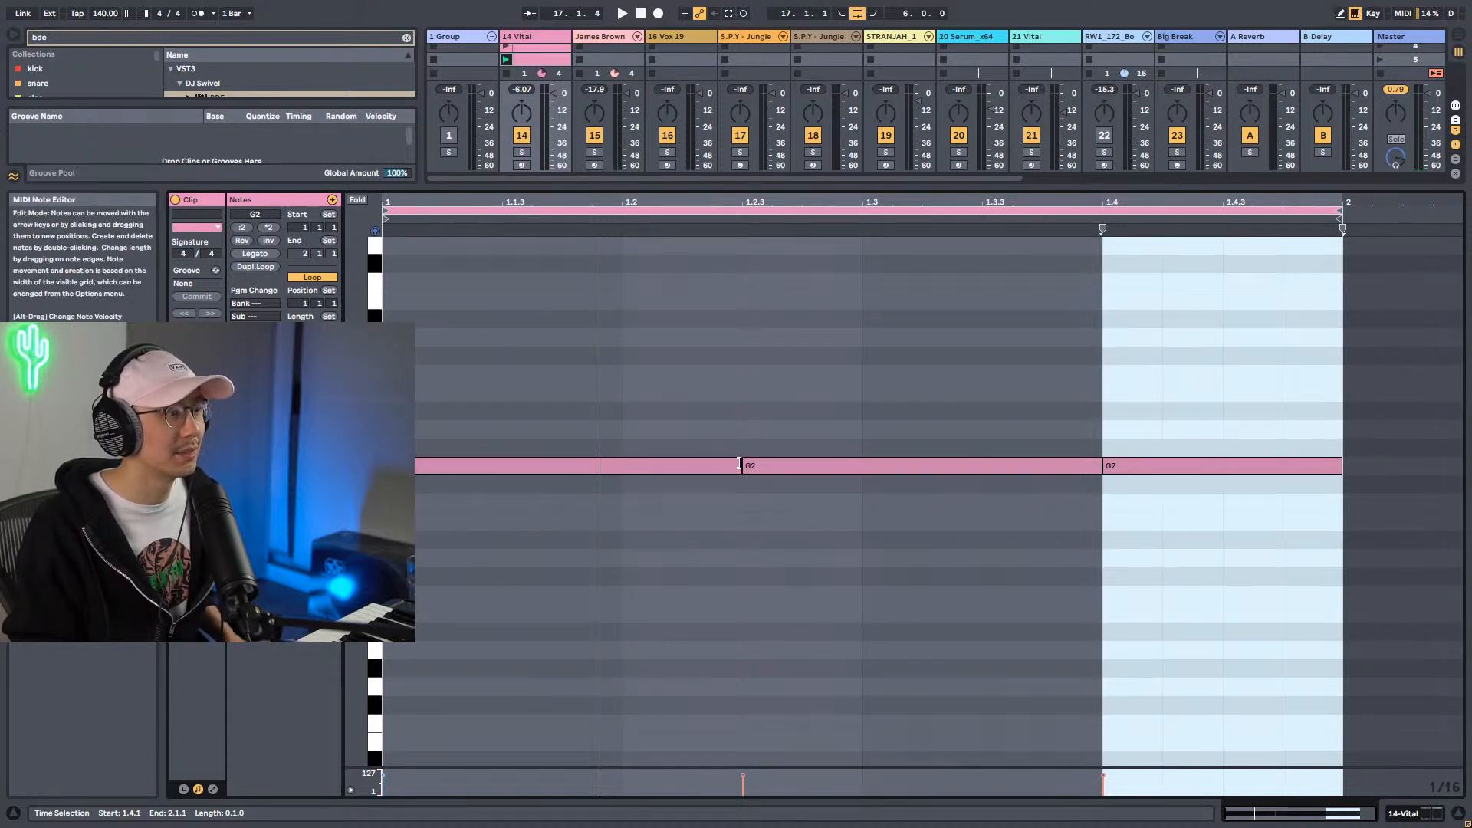
click(738, 420)
click(244, 266)
click(636, 347)
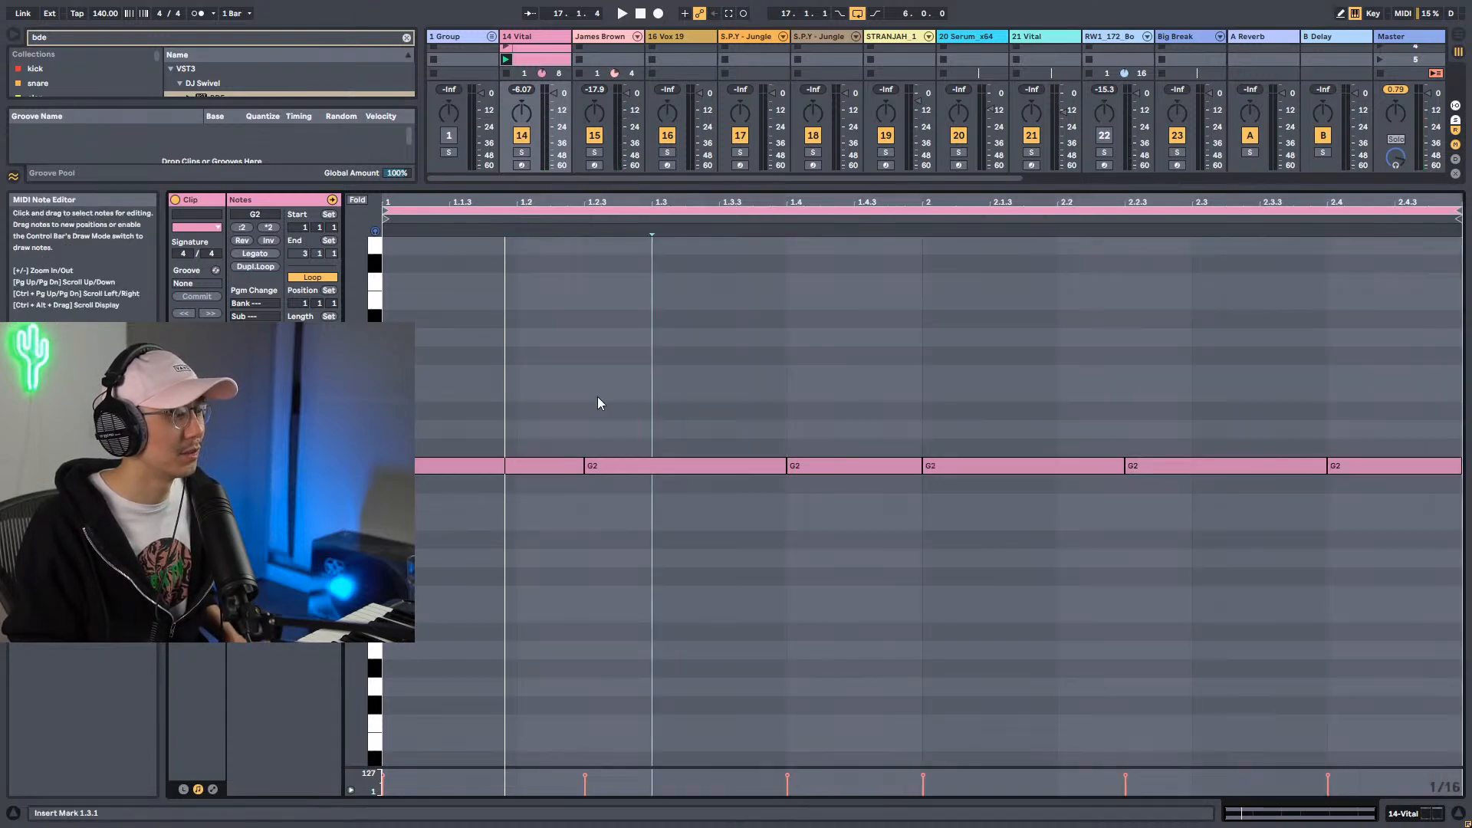
Rework the G2 notes: extend the first to 1.4, the second from 1.4 to 2.2, and the last from 2.2 to the clip's end.
drag(583, 467, 793, 480)
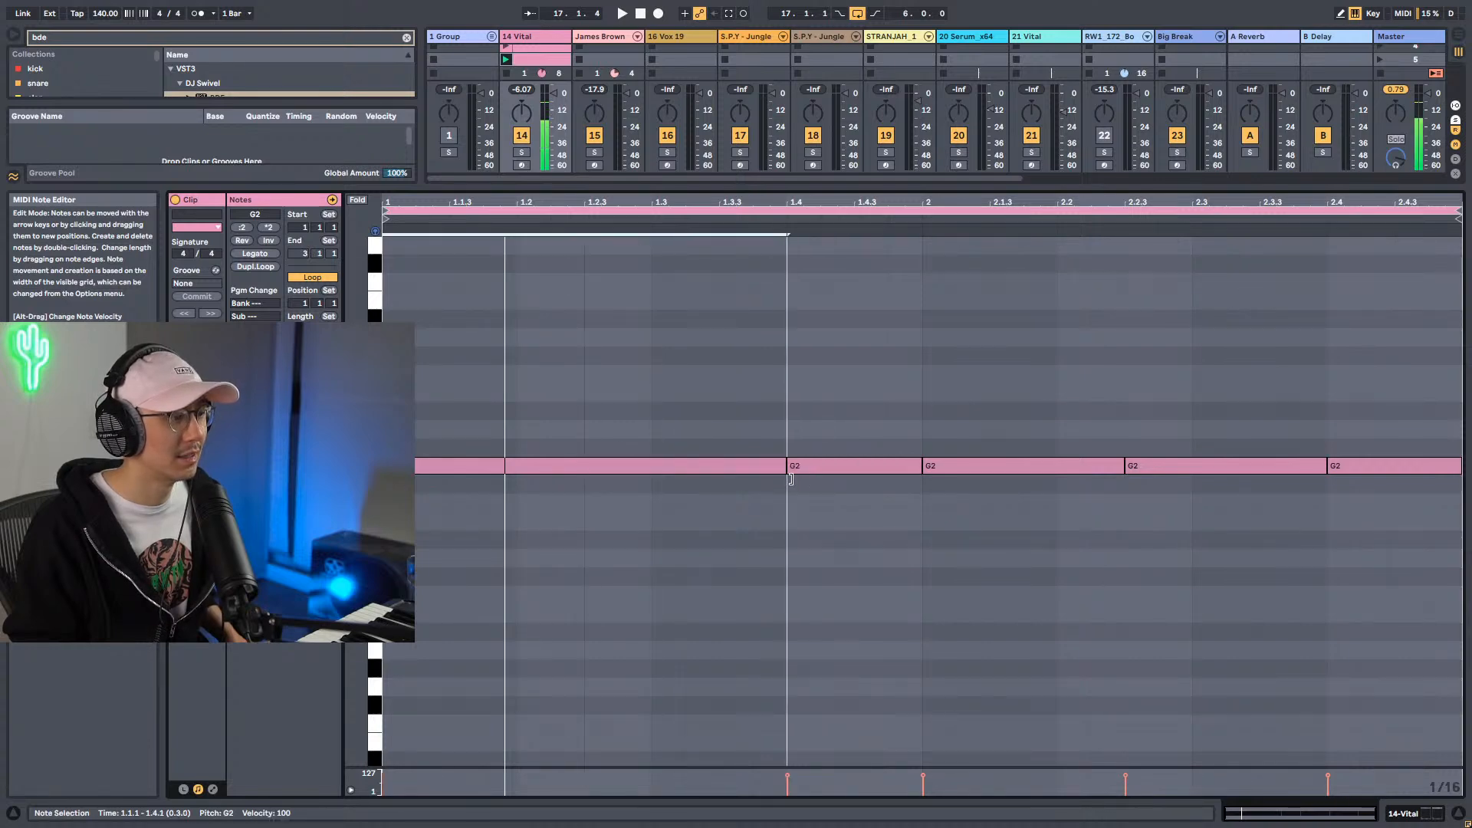
key(space)
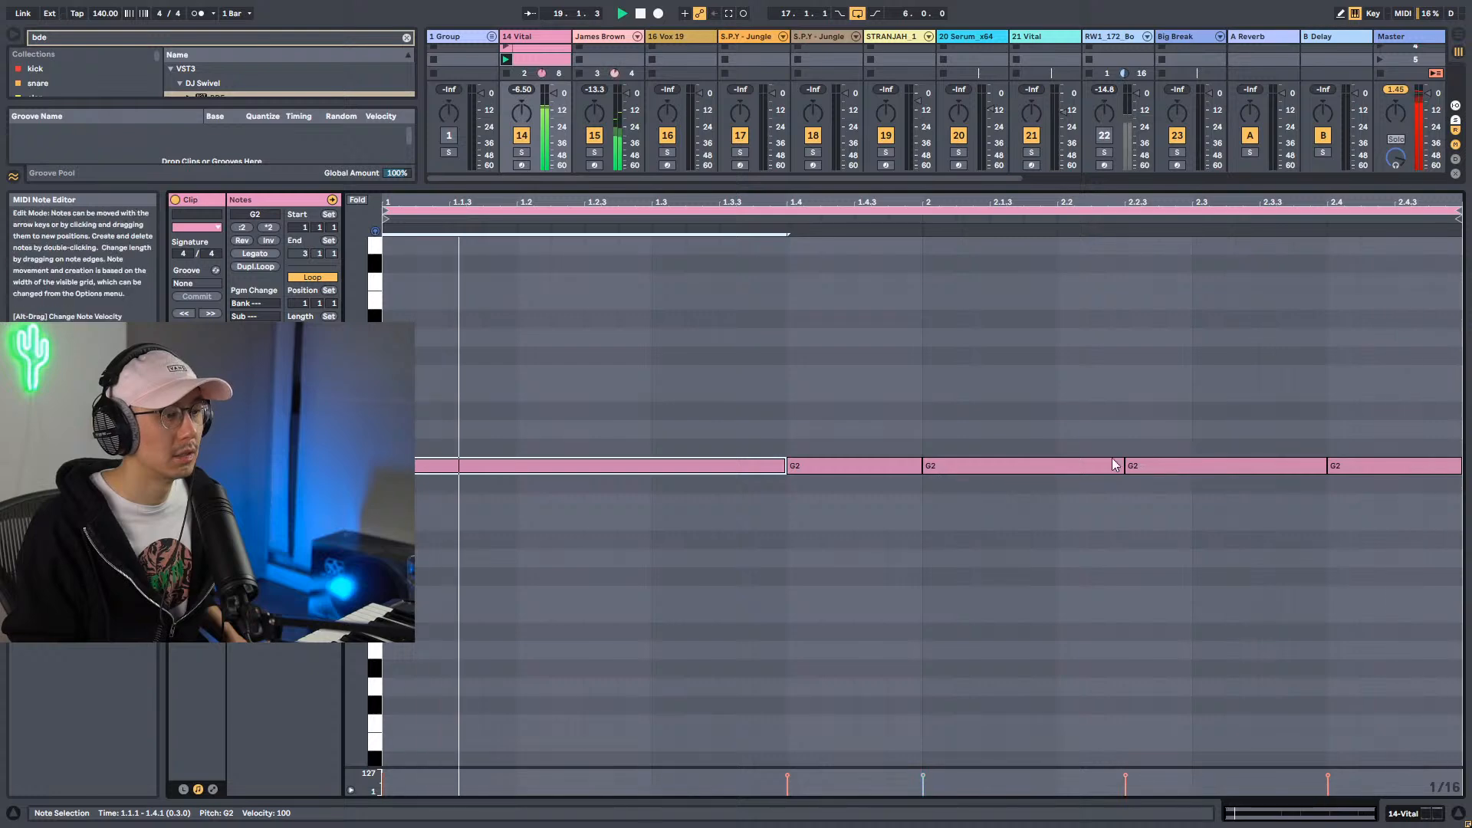
drag(989, 471, 1128, 465)
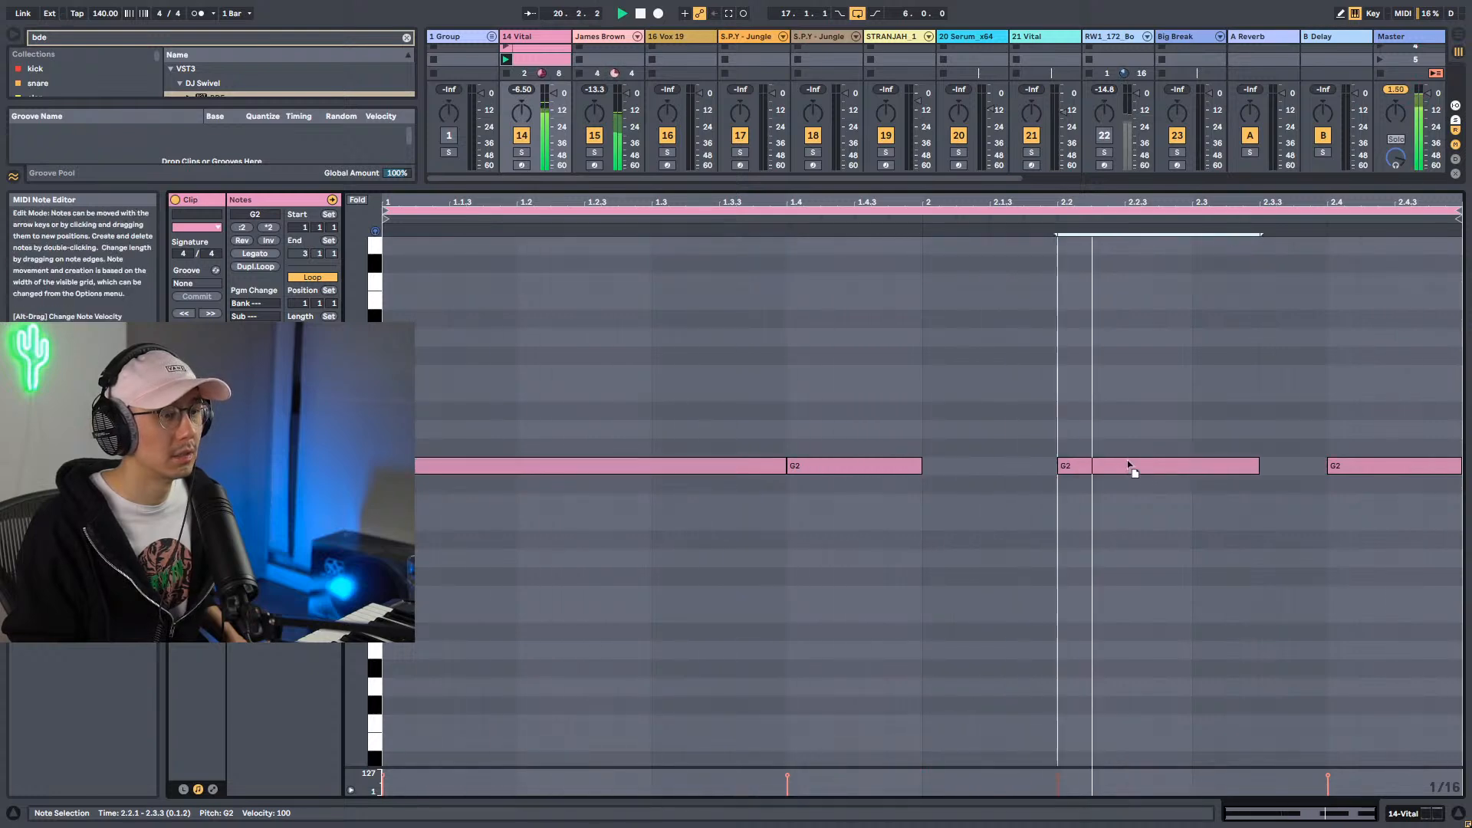
drag(1258, 465, 1446, 464)
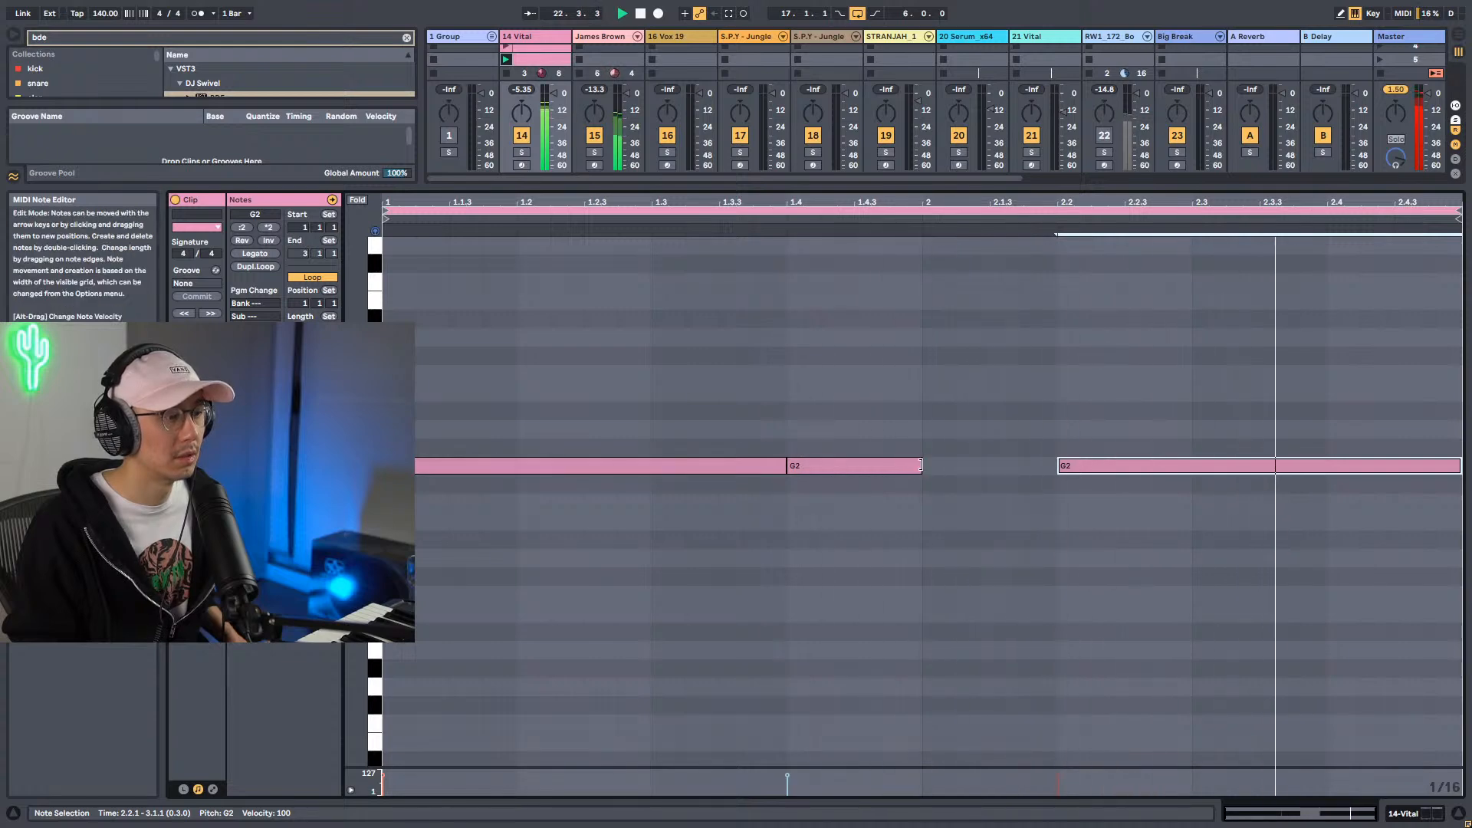
drag(920, 464, 1056, 466)
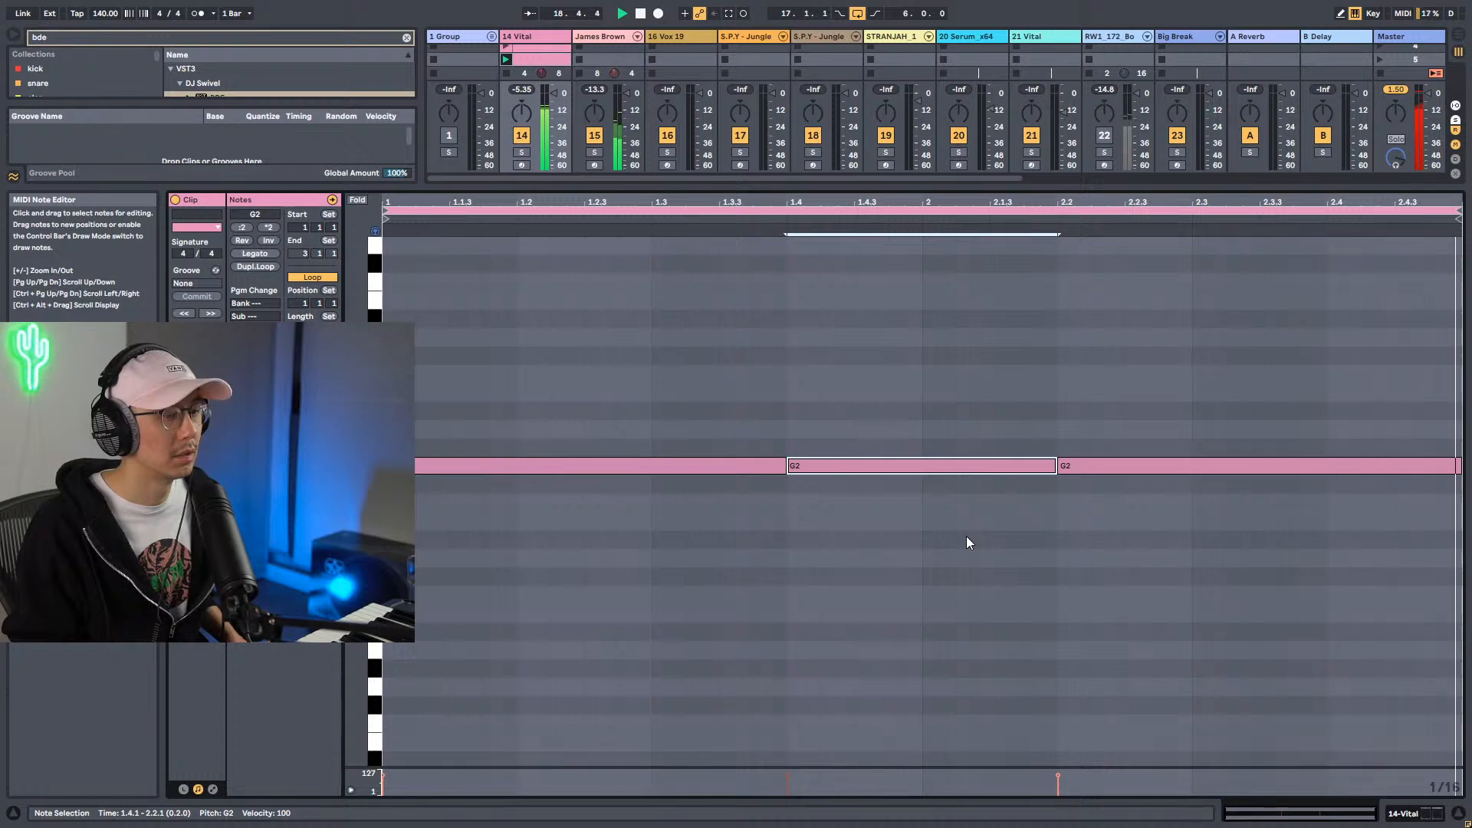
key(shift+Tab)
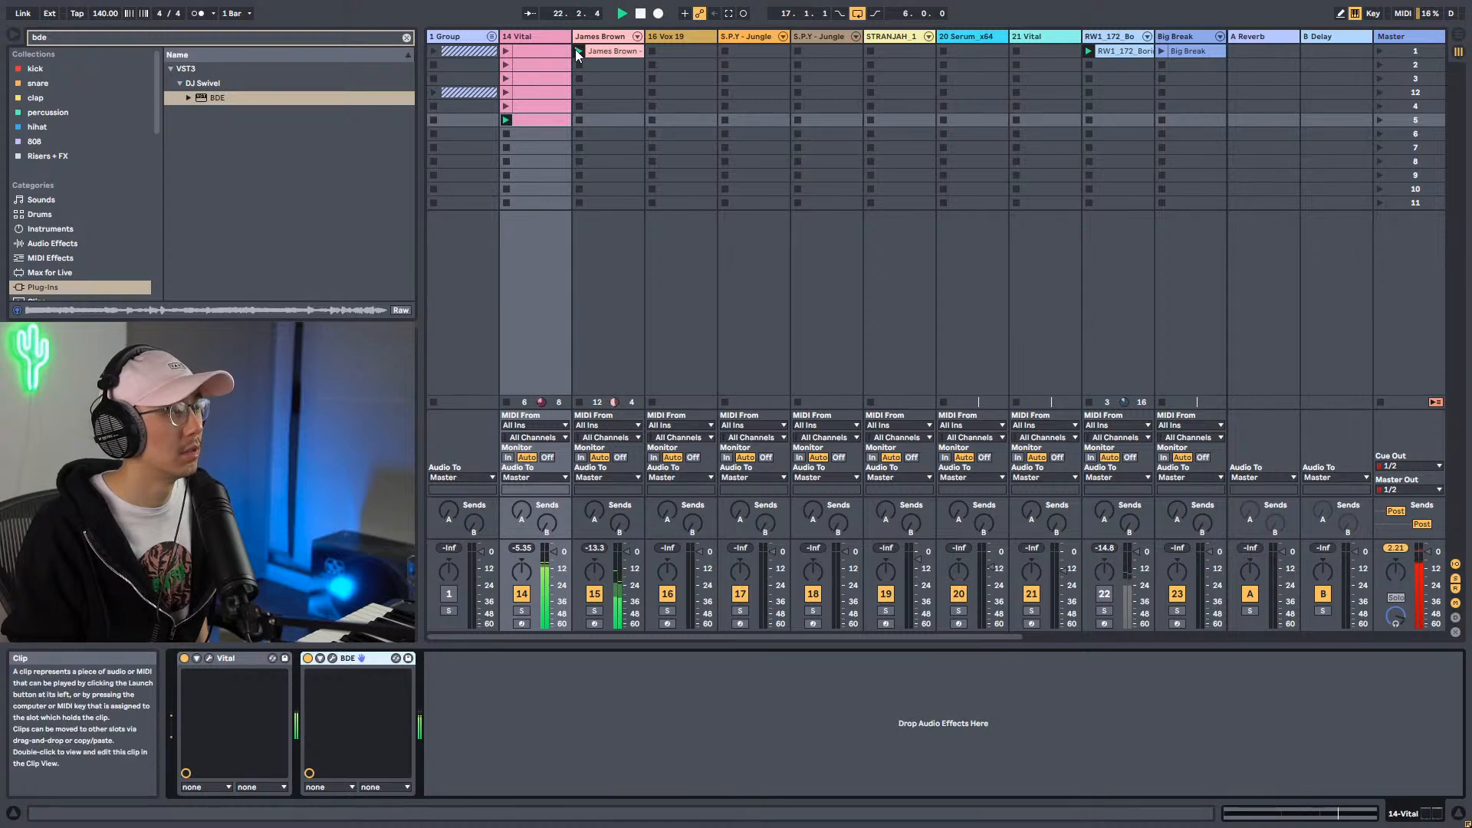
Straighten the ENV 1 decay curve in Vital and adjust the midpoint of the LFO 2 slope while the beat plays.
click(208, 658)
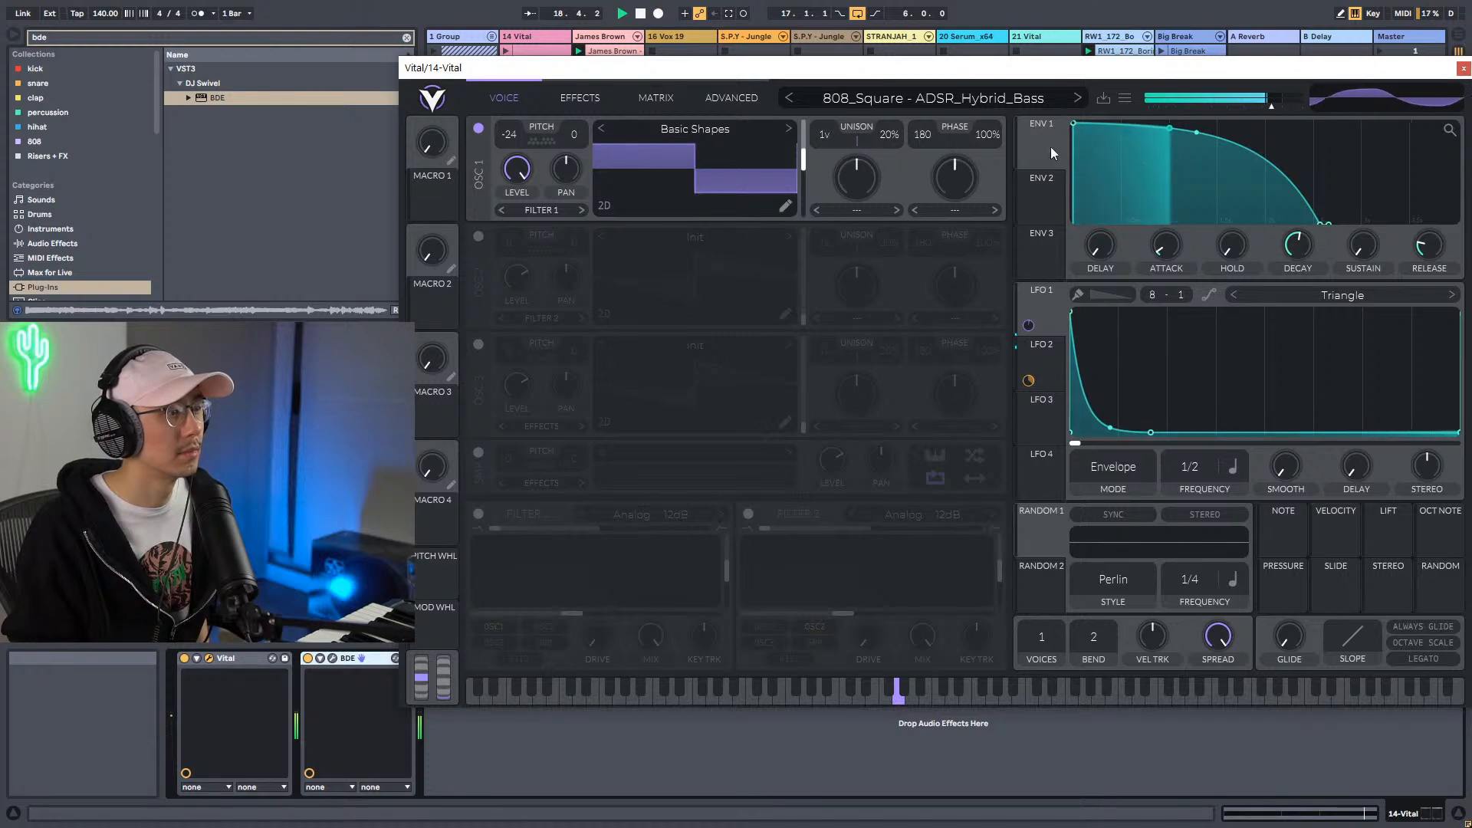
drag(1196, 132, 1202, 172)
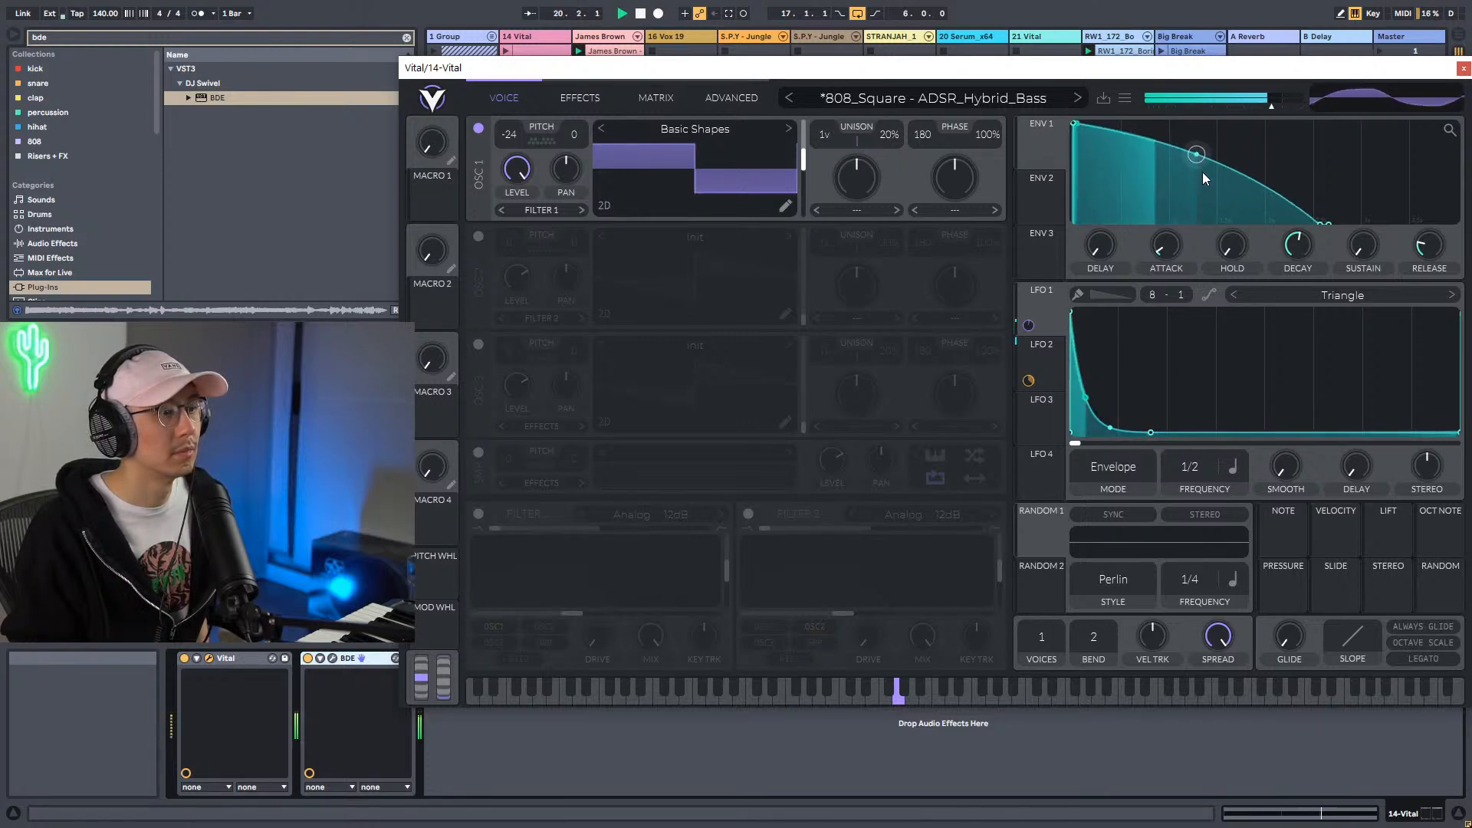
click(1042, 197)
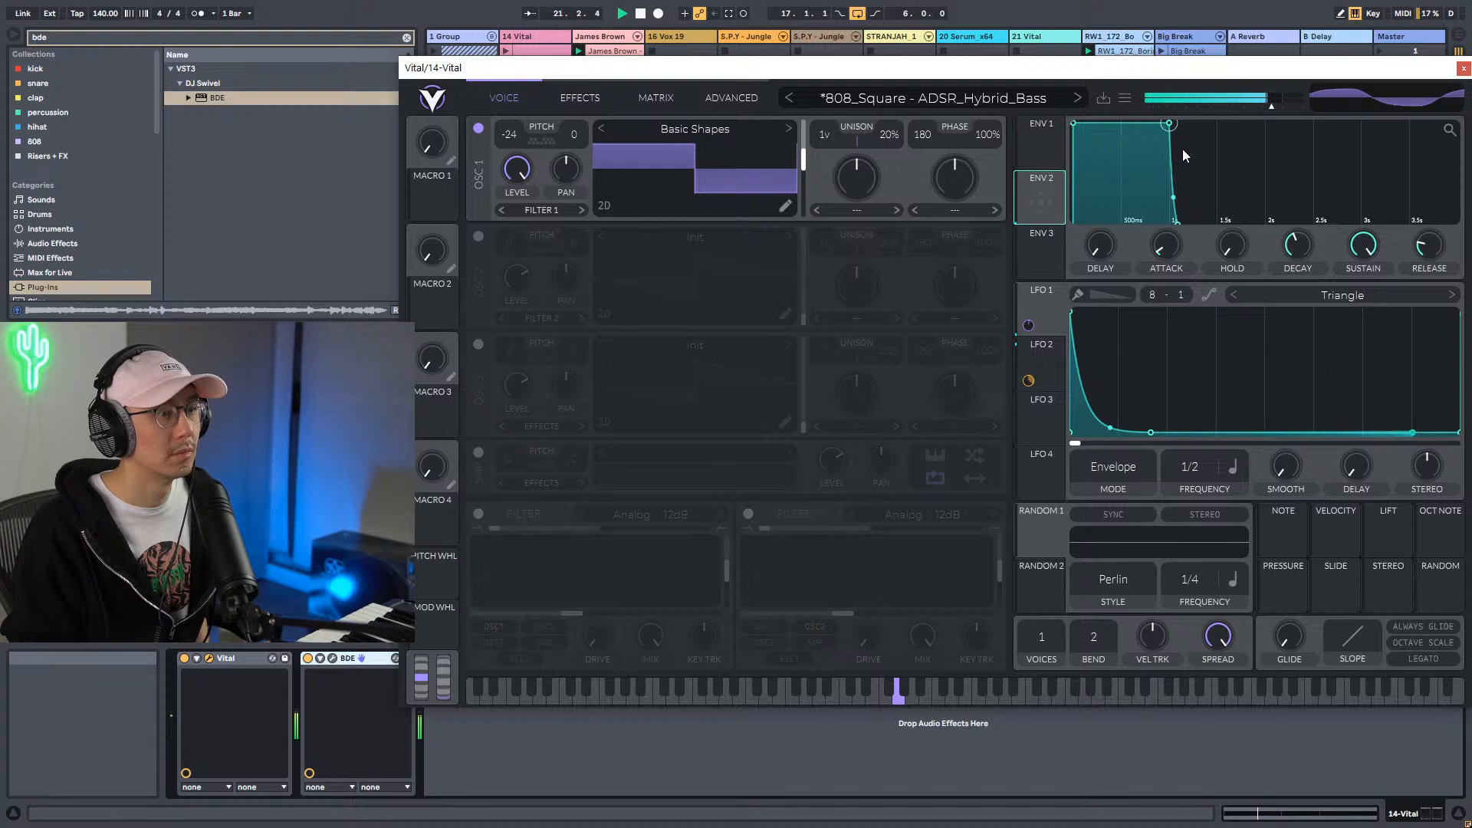
click(1041, 363)
drag(1263, 390, 1262, 377)
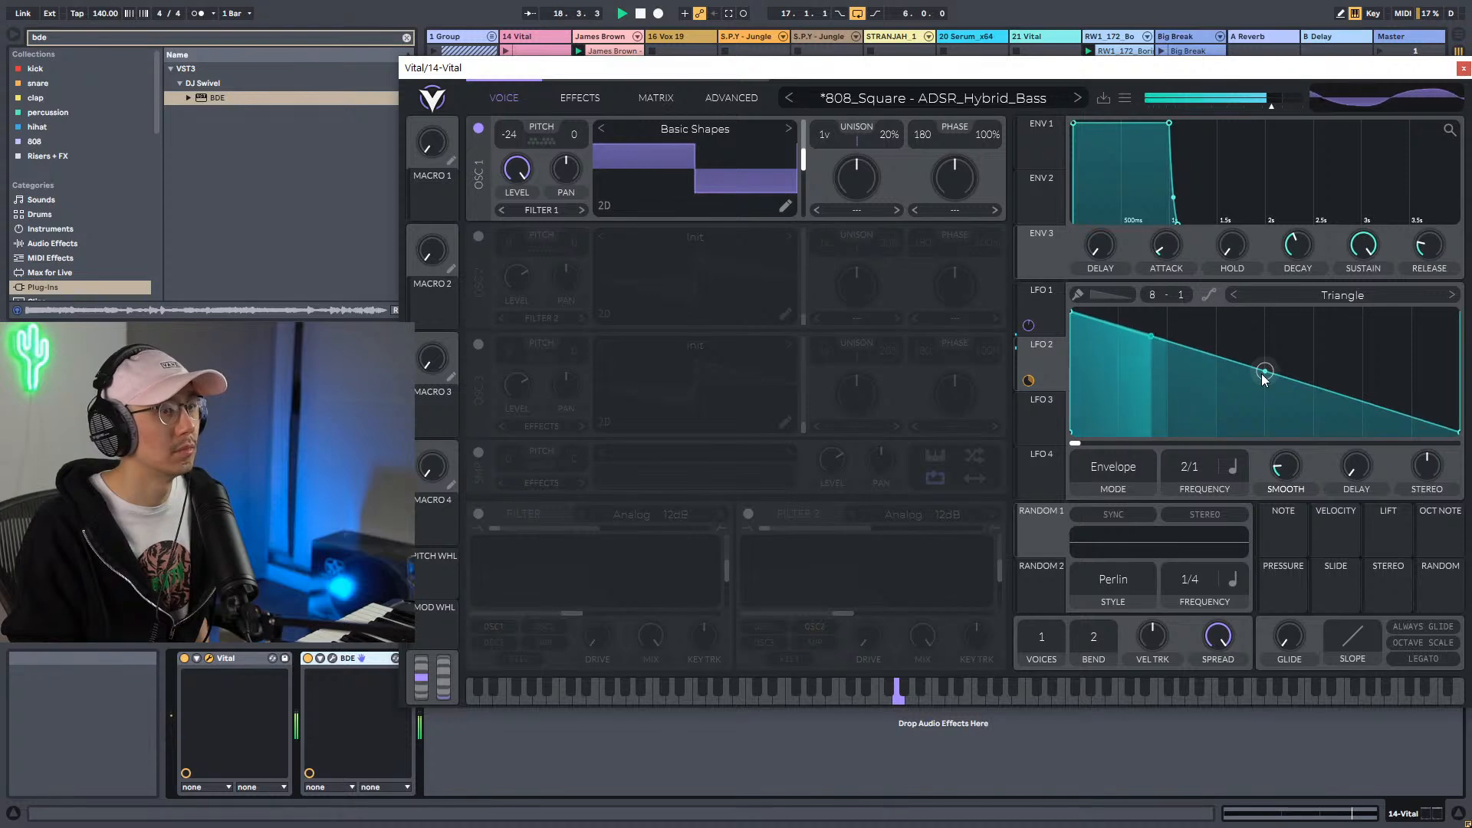
click(1463, 67)
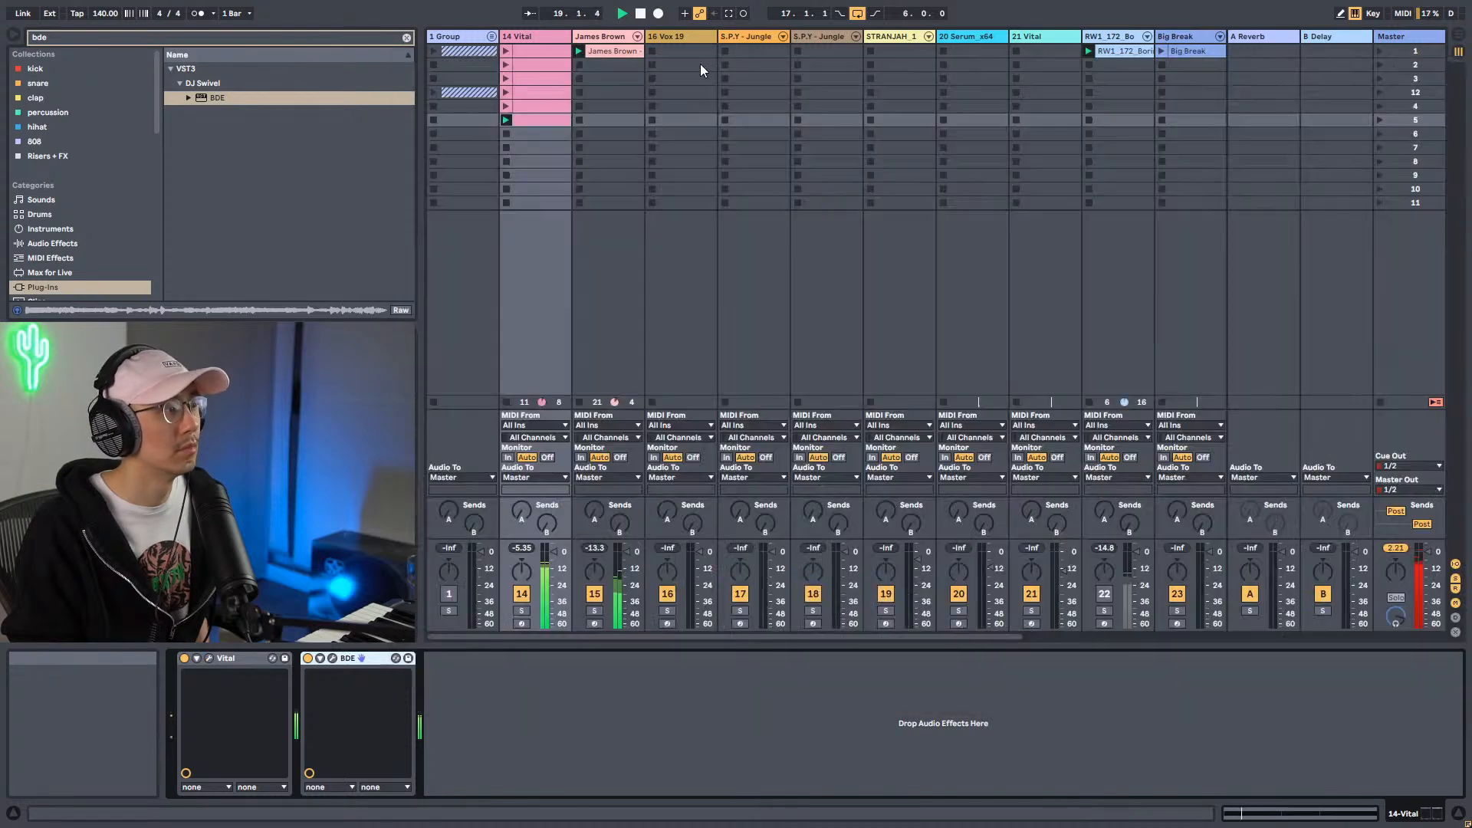
Set the Vital track's volume to -7.0 dB and briefly recheck the synth's ENV 1 shape.
click(527, 34)
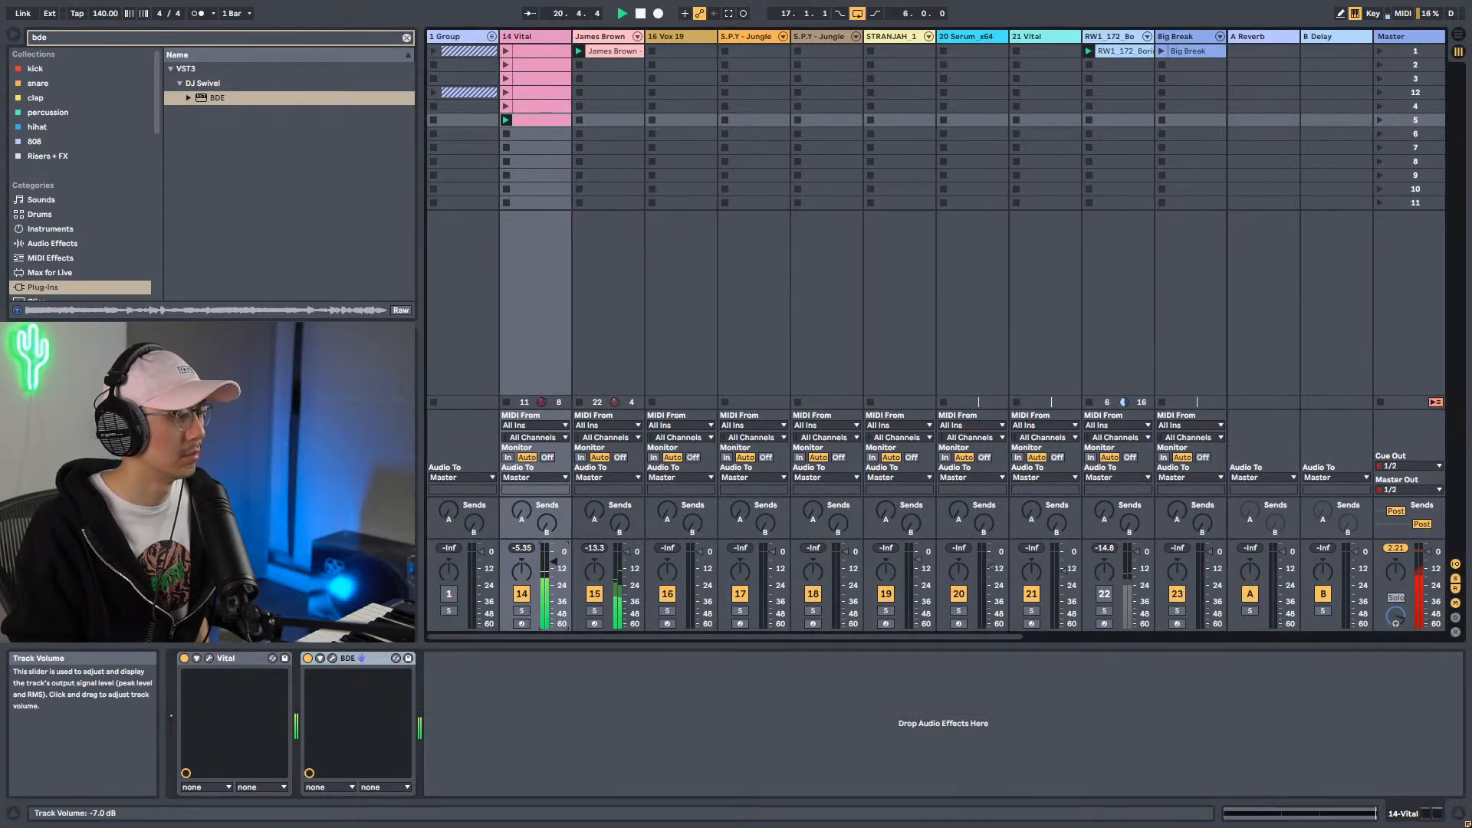
click(207, 657)
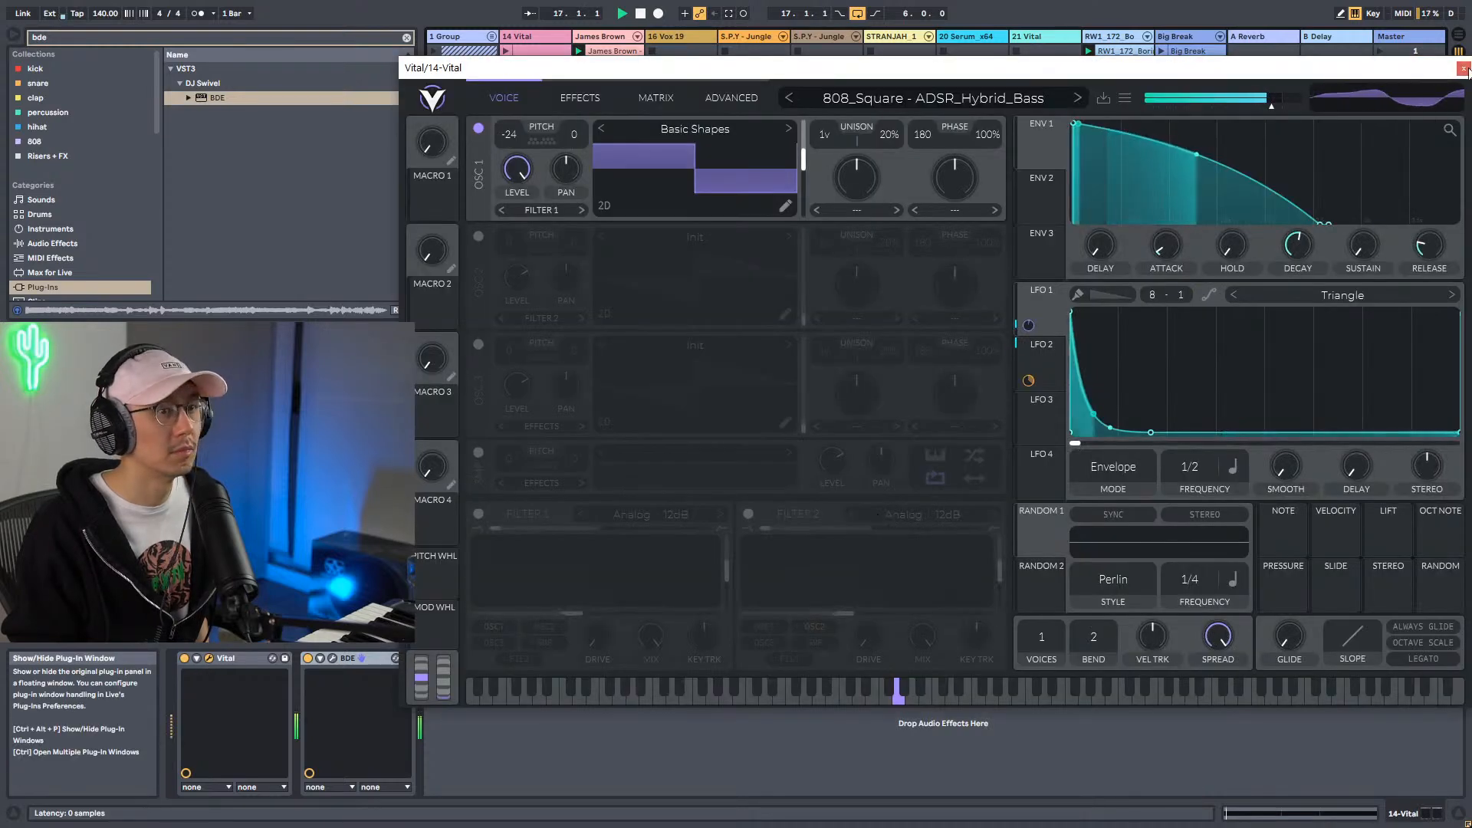
click(1463, 68)
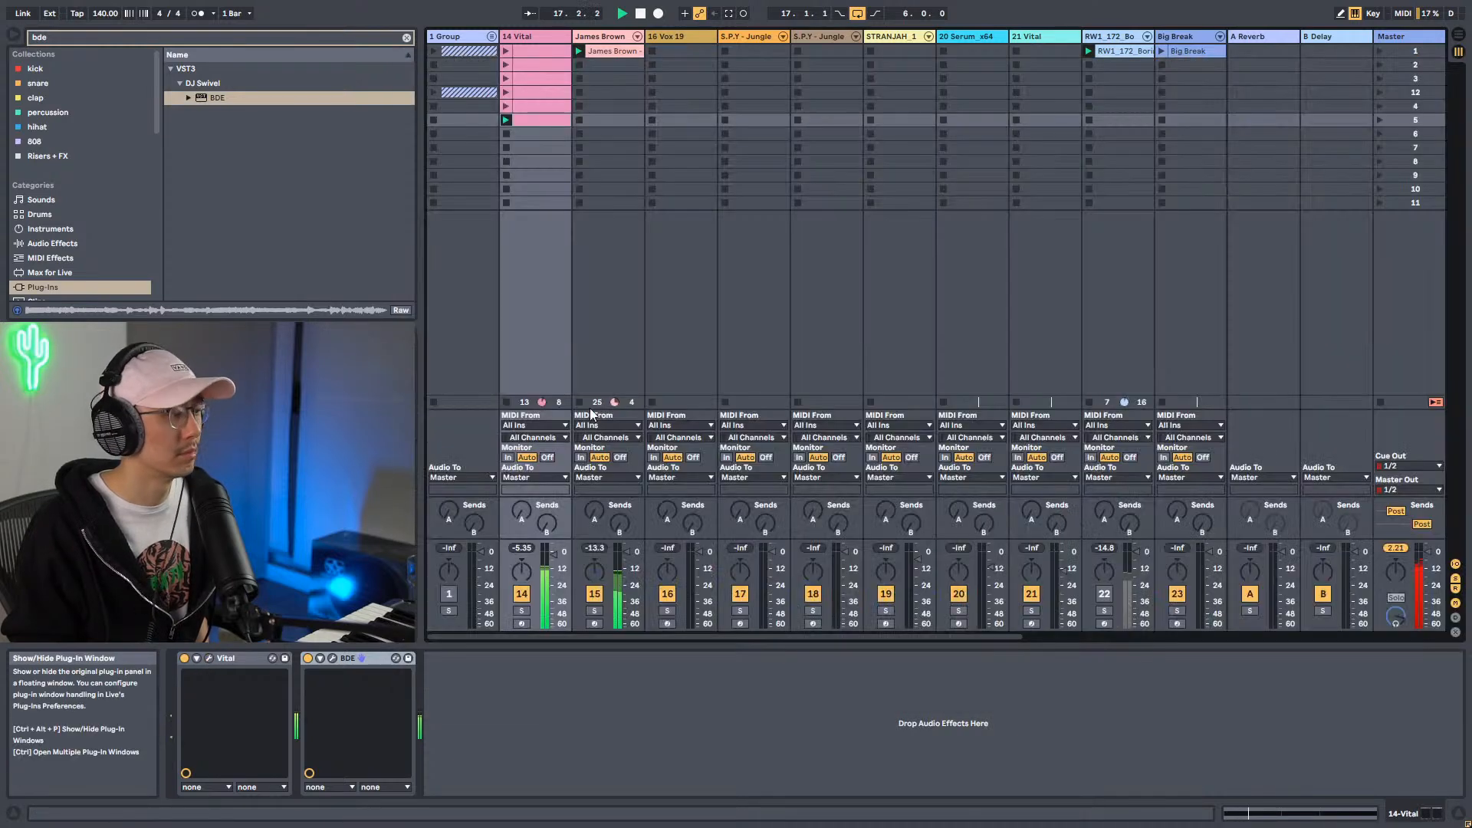
Compare BDE's LP filter at about 242 Hz and nearly fully open at about 19188 Hz.
click(332, 658)
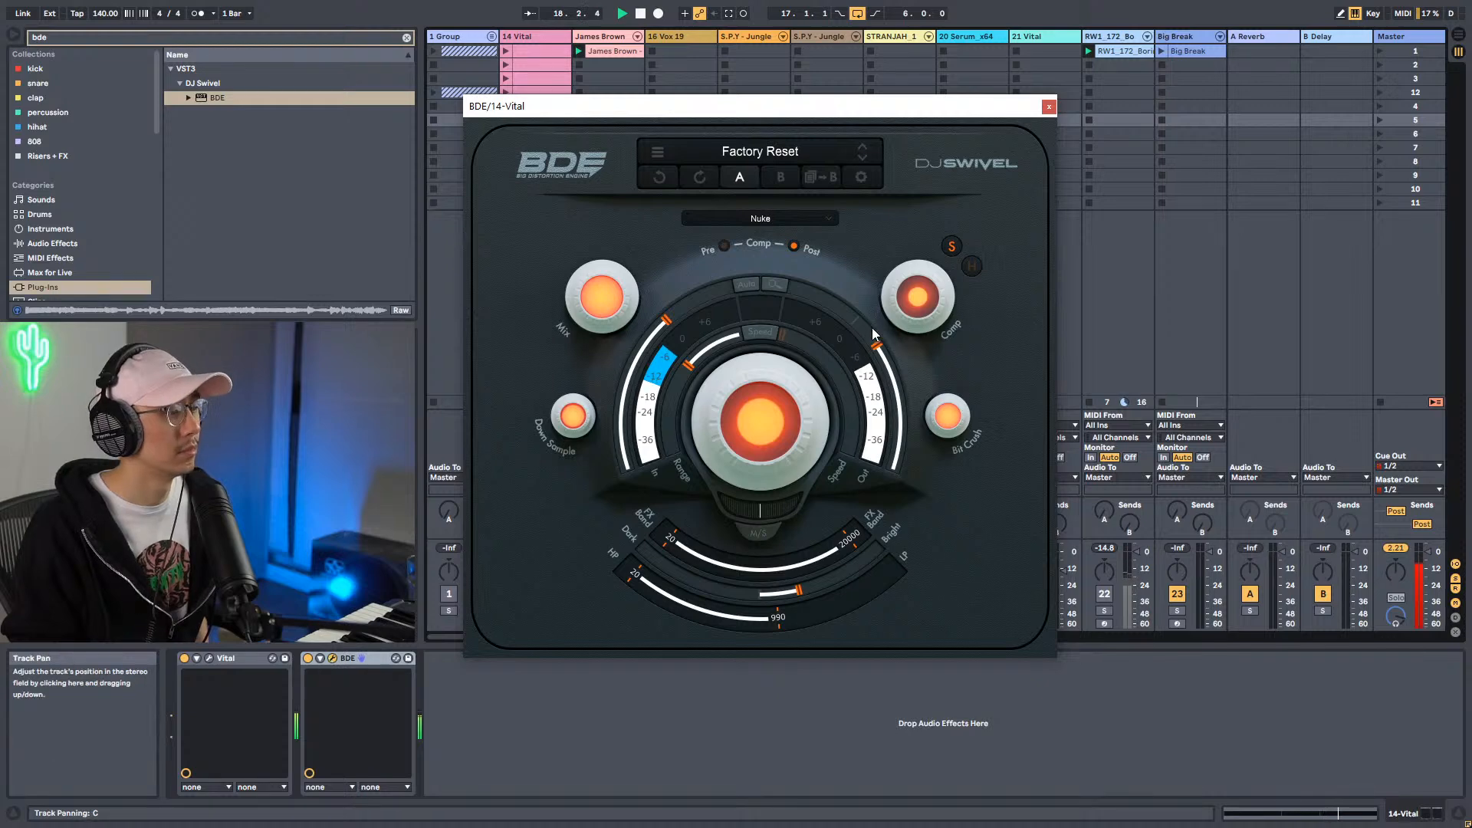
drag(779, 619, 715, 625)
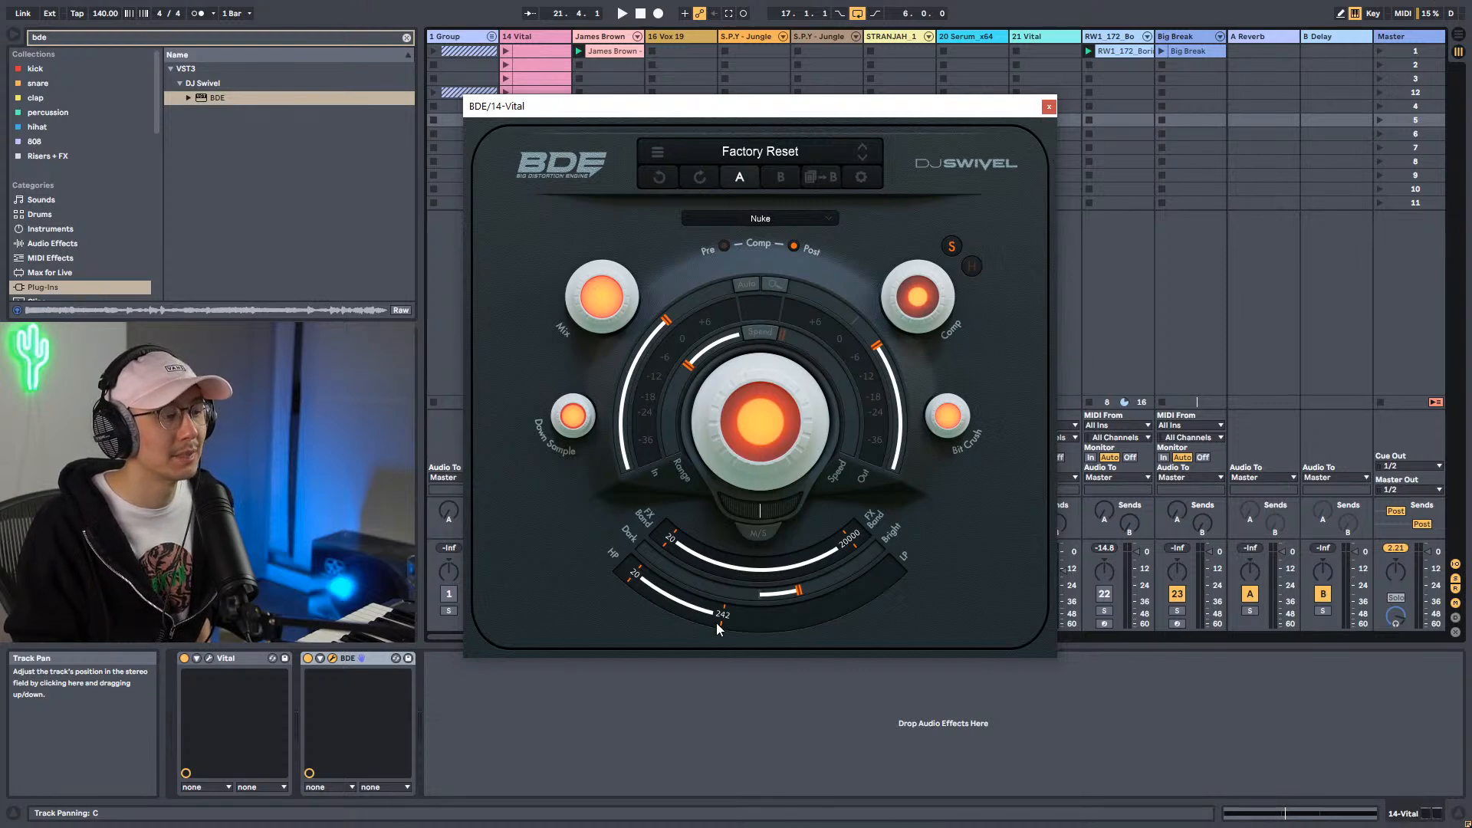
drag(719, 629, 918, 574)
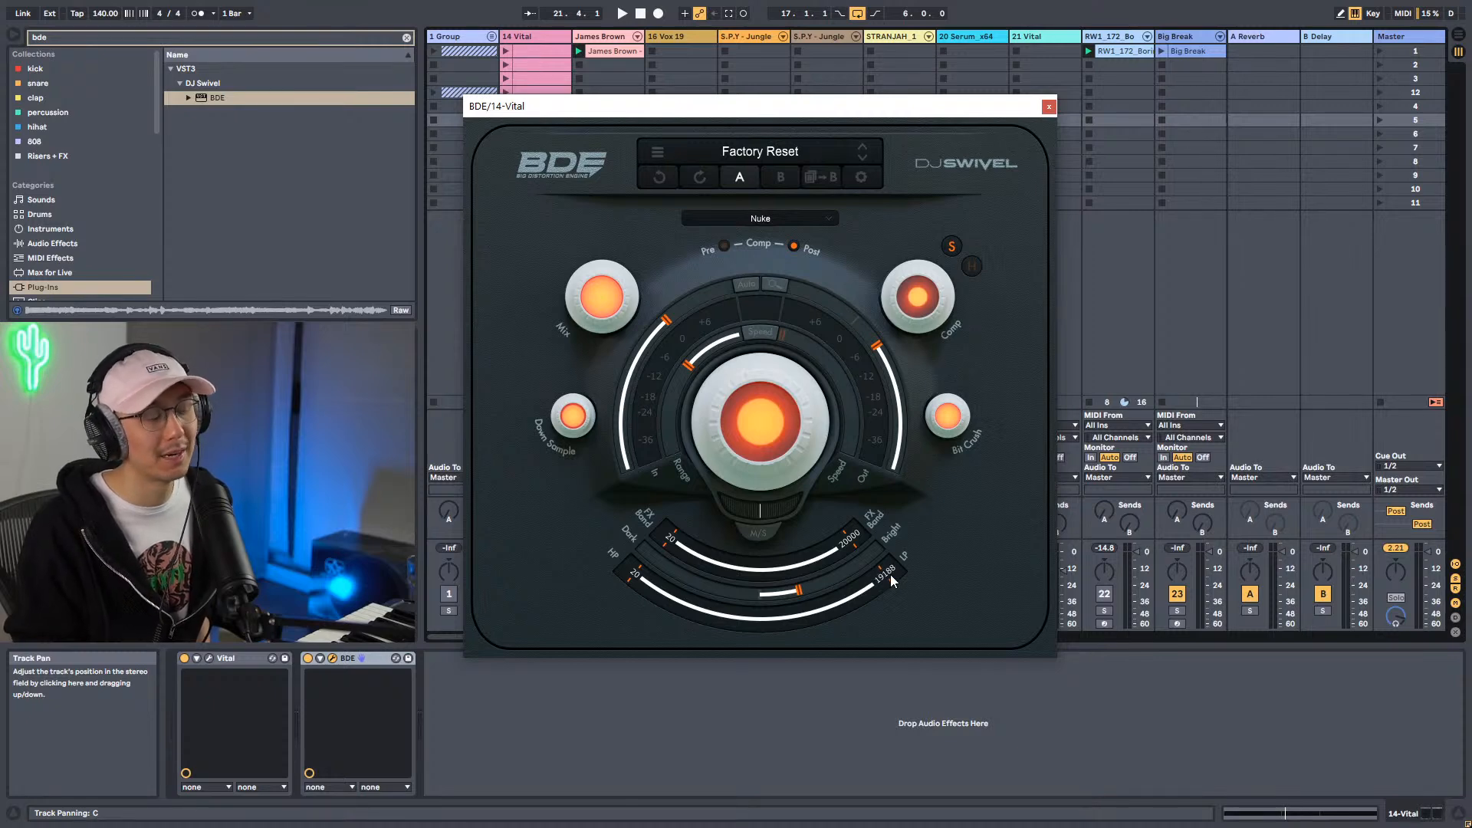
Set BDE's LP filter to about 274 Hz while playing the beat and close the plug-in window.
key(space)
drag(743, 619, 699, 628)
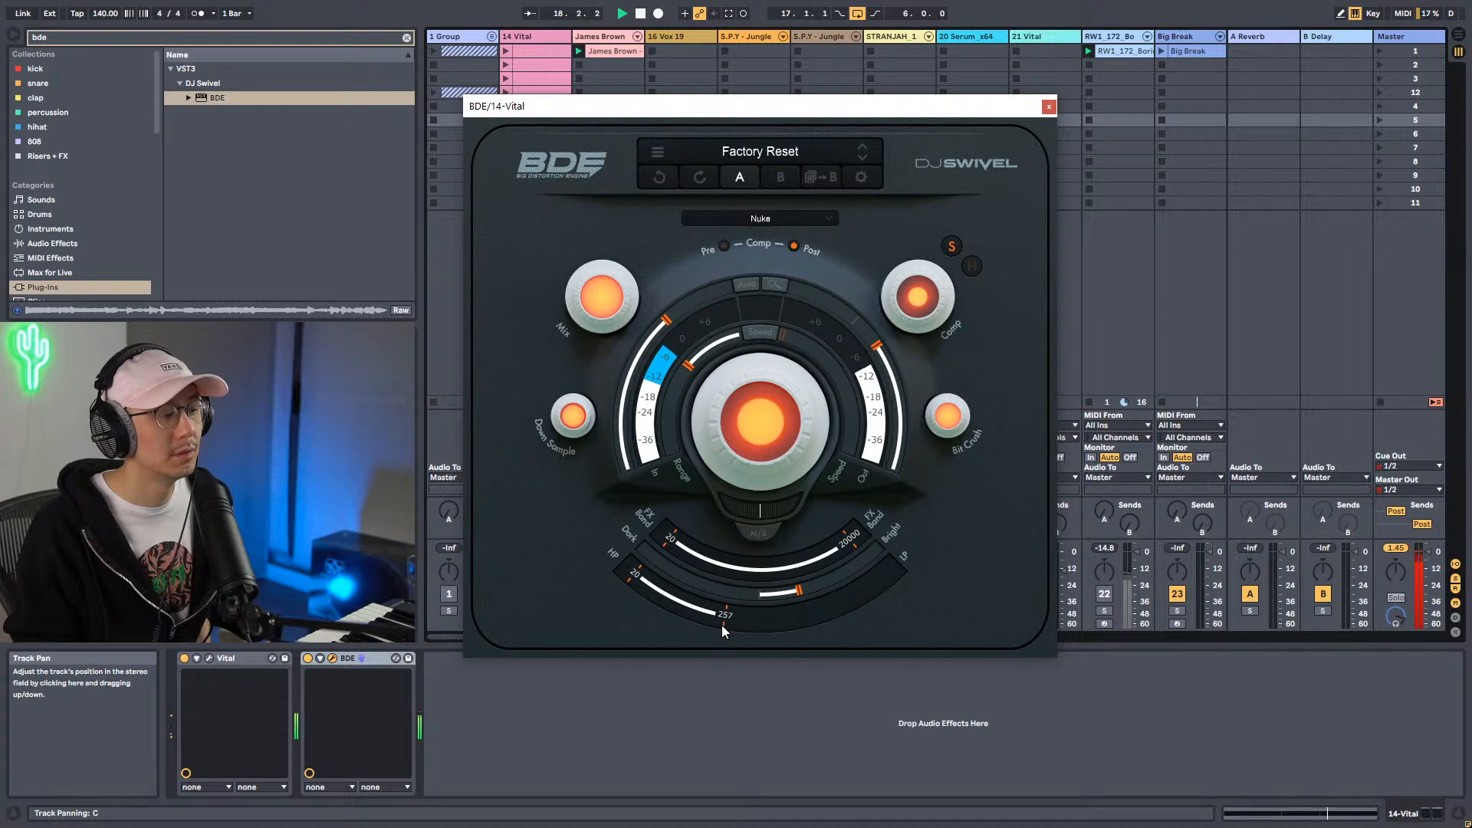
drag(712, 624, 719, 624)
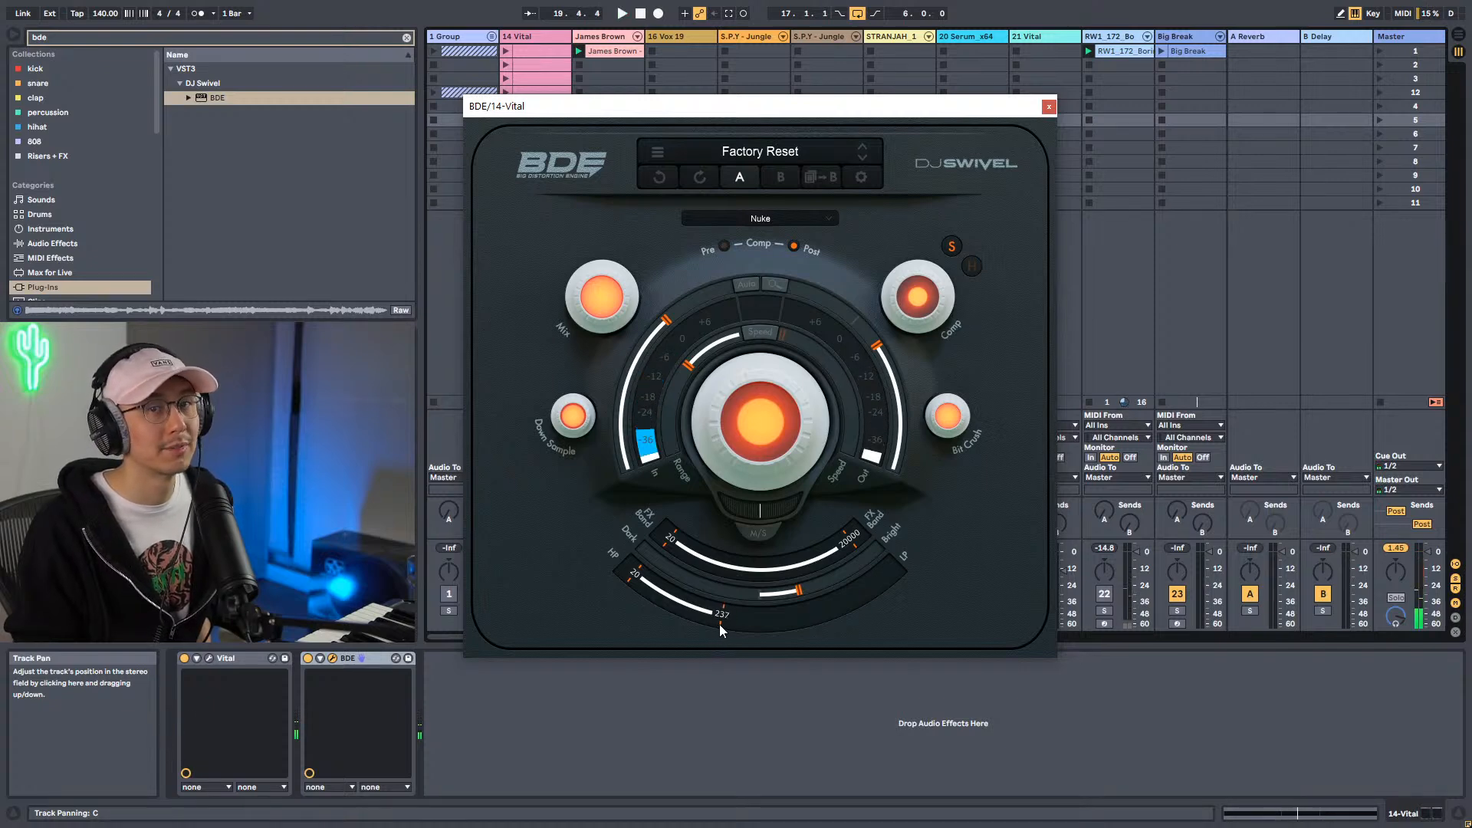
key(space)
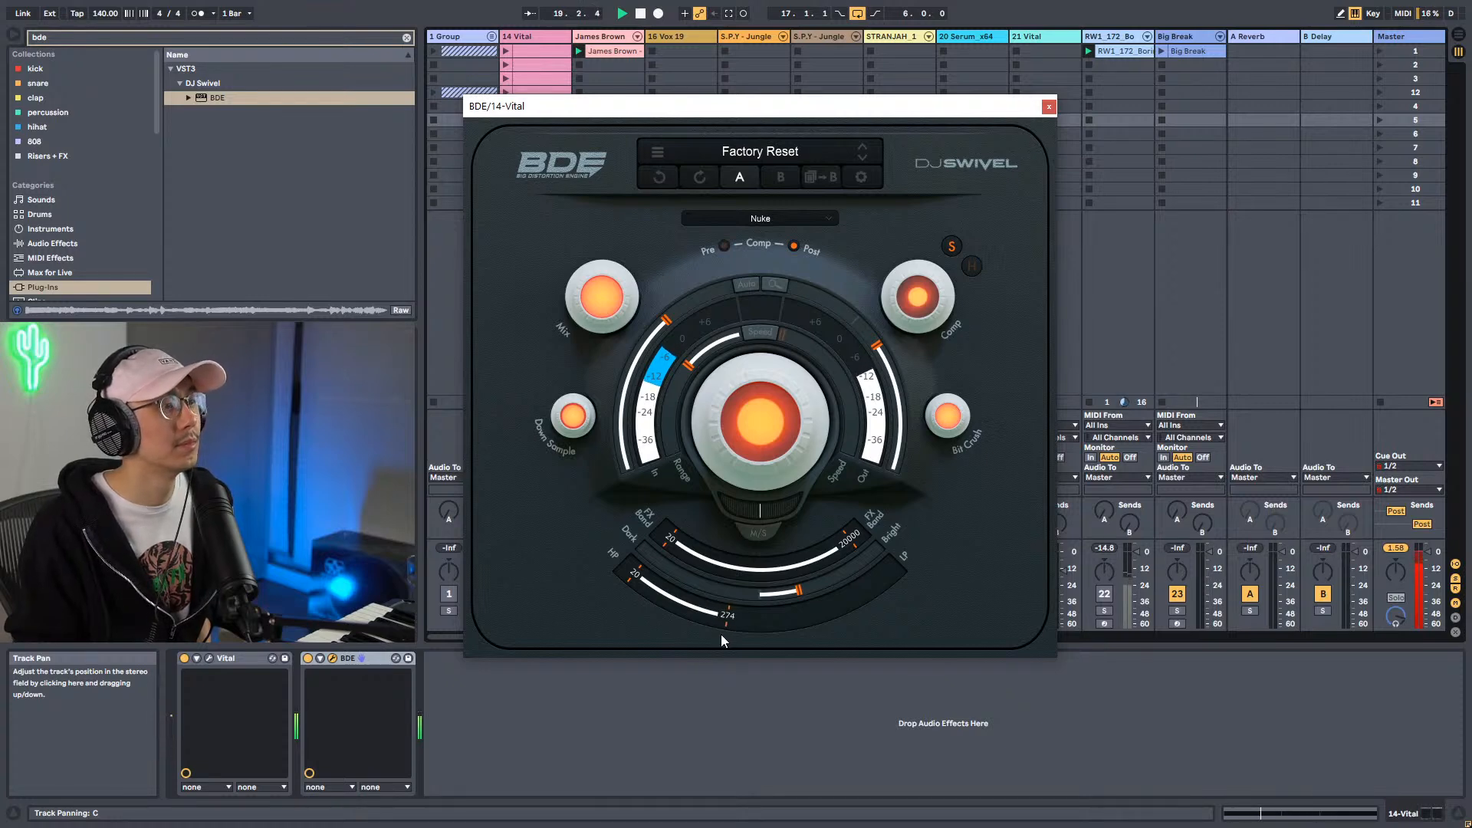
click(1047, 106)
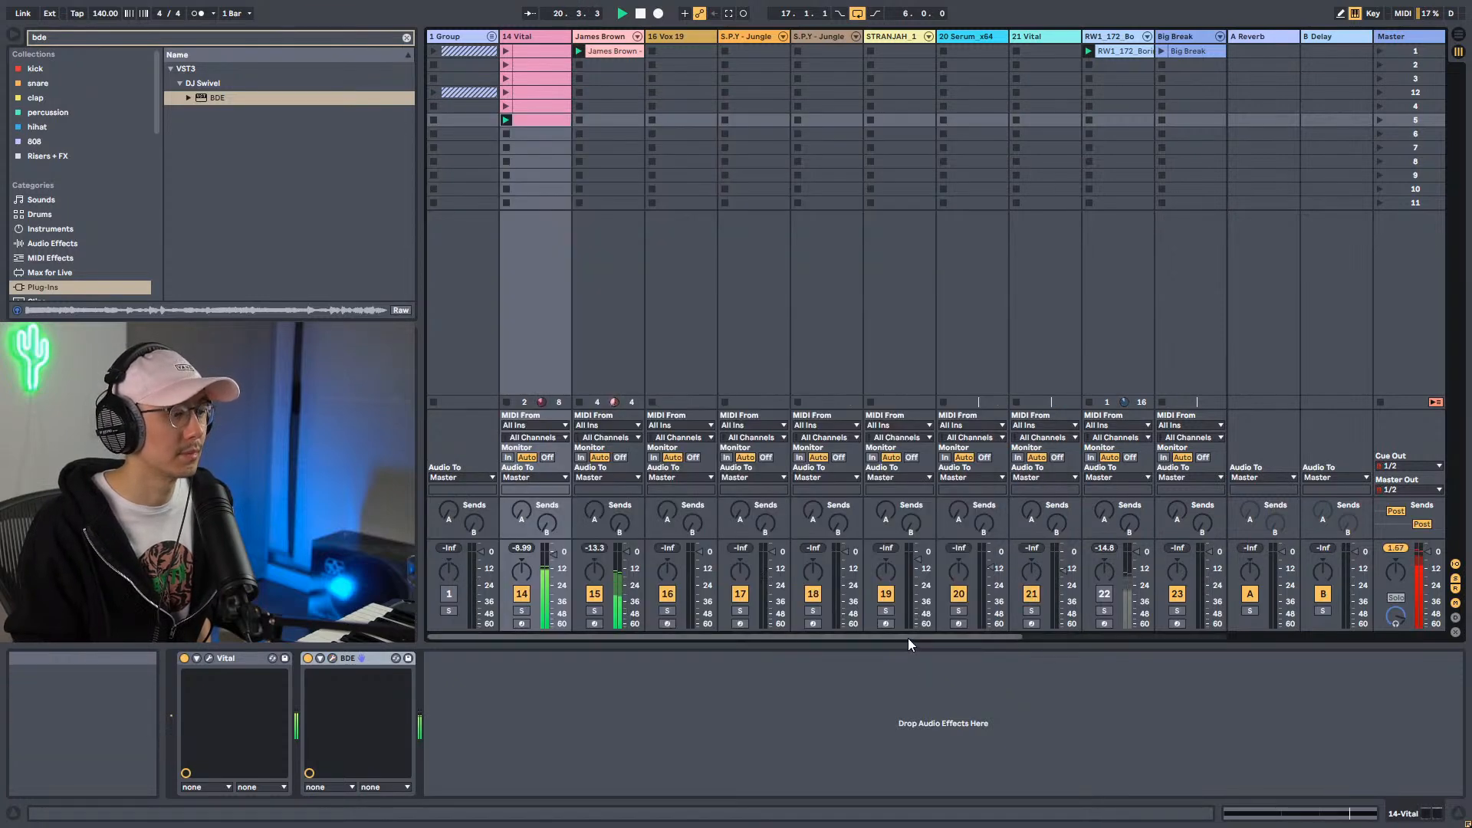
Stop playback with the Abyss Kit track in view and save the Live Set.
drag(908, 638, 1176, 628)
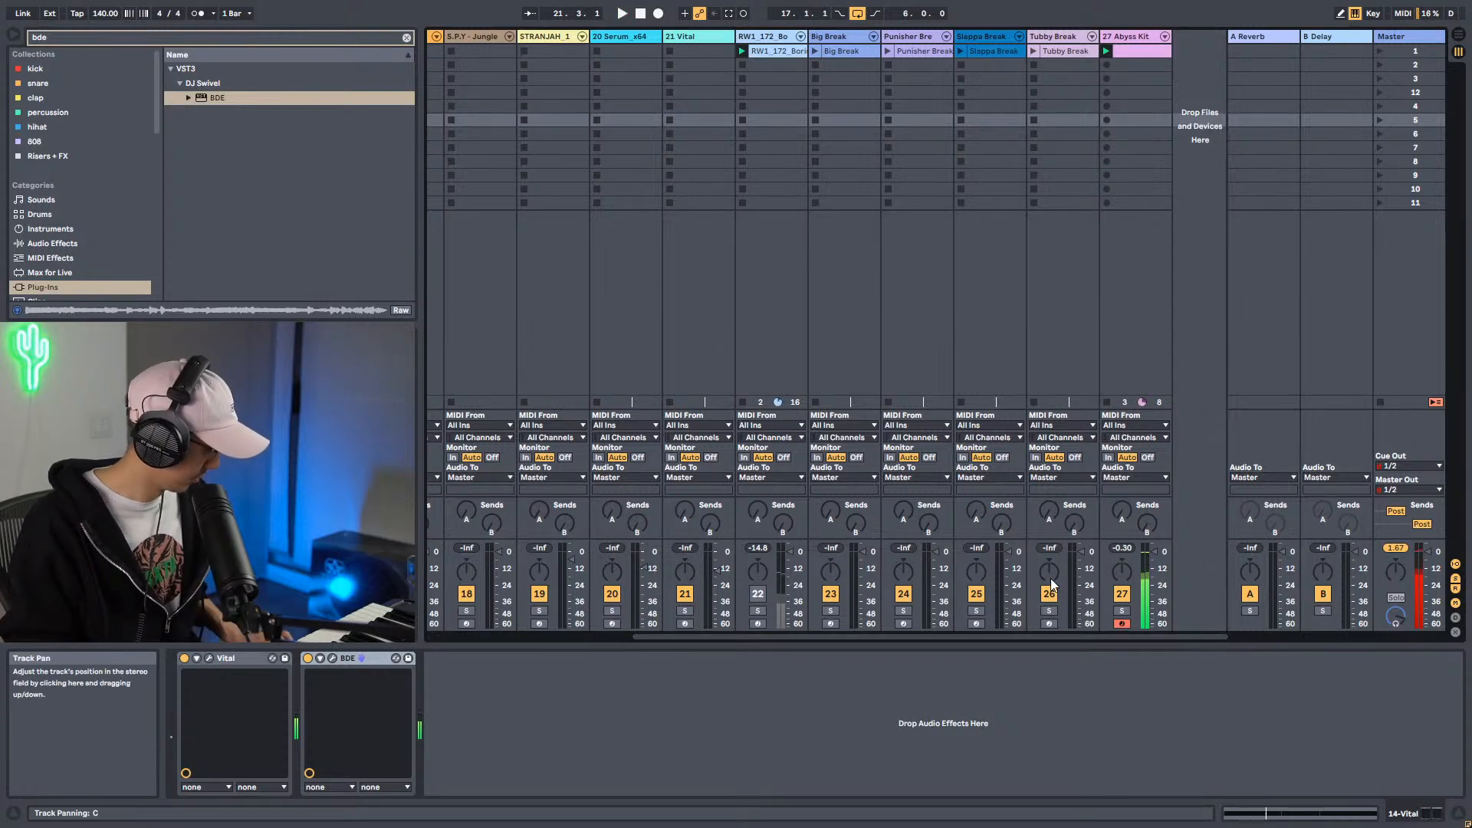
key(ctrl+s)
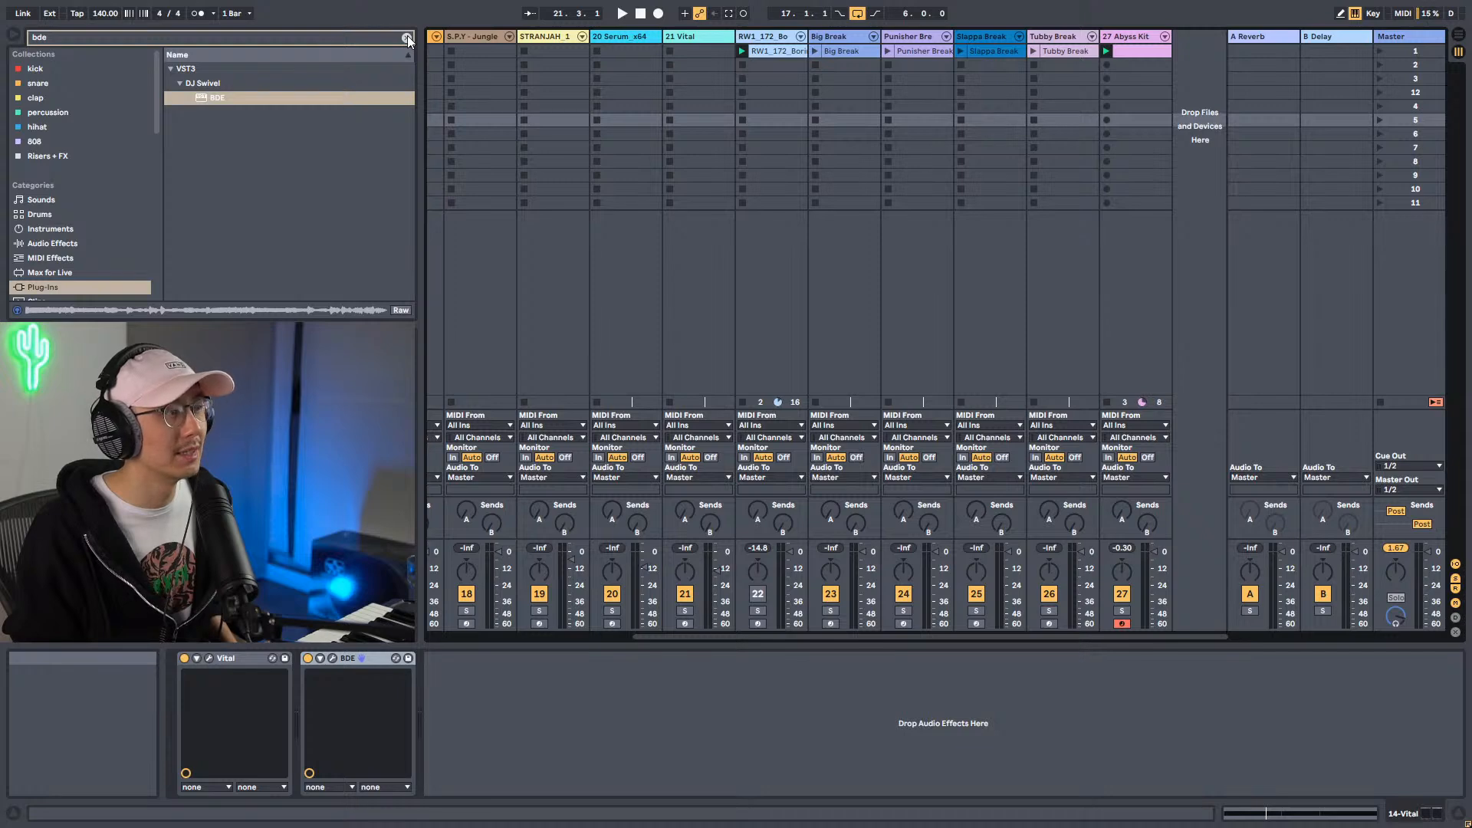
Clear the browser search and look through the full list of plug-in vendors for an instrument.
click(407, 36)
scroll(99, 253, down, 2)
scroll(289, 204, down, 2)
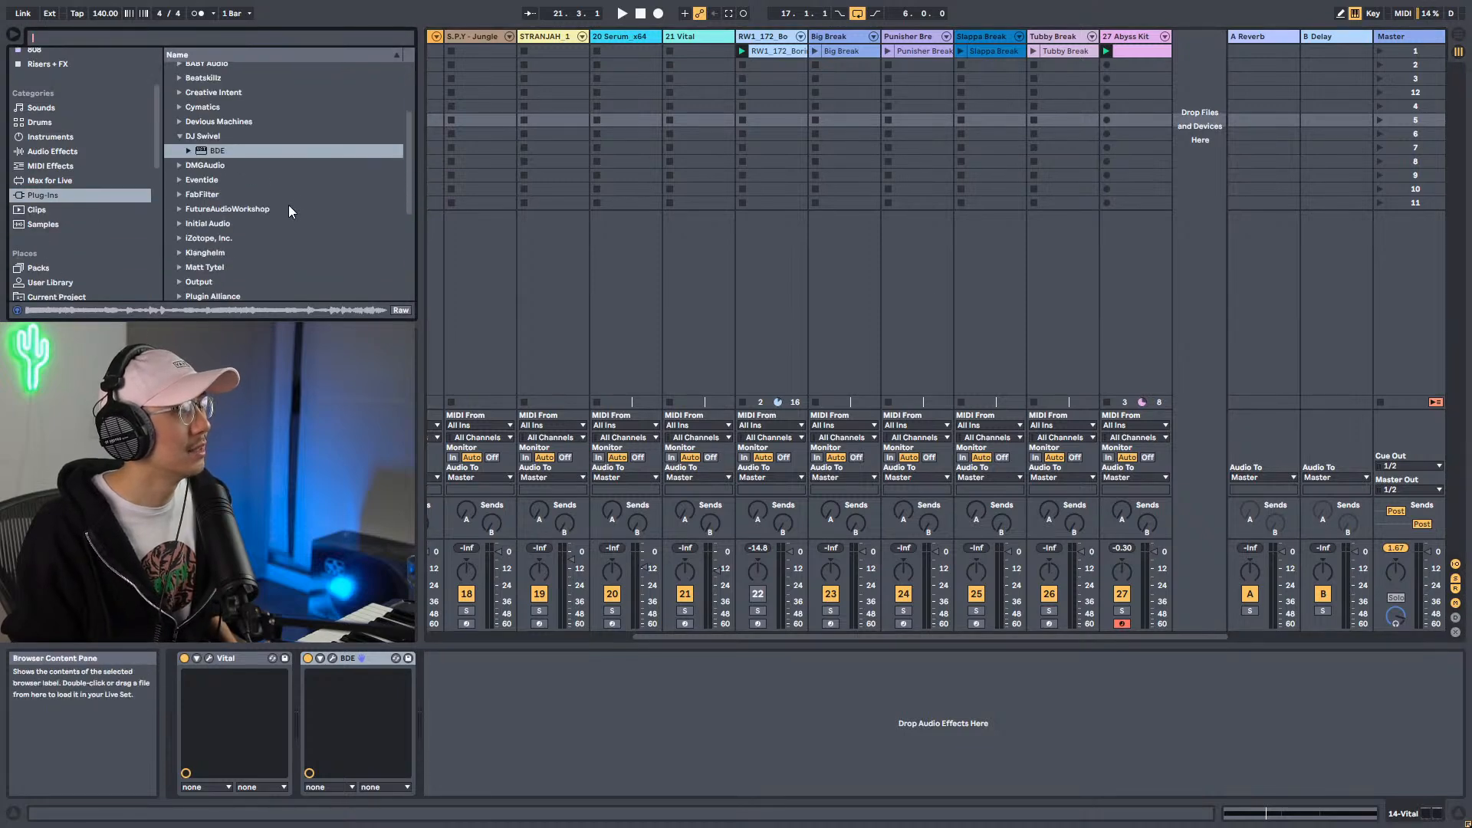
scroll(288, 205, down, 3)
scroll(77, 199, down, 5)
scroll(83, 220, up, 5)
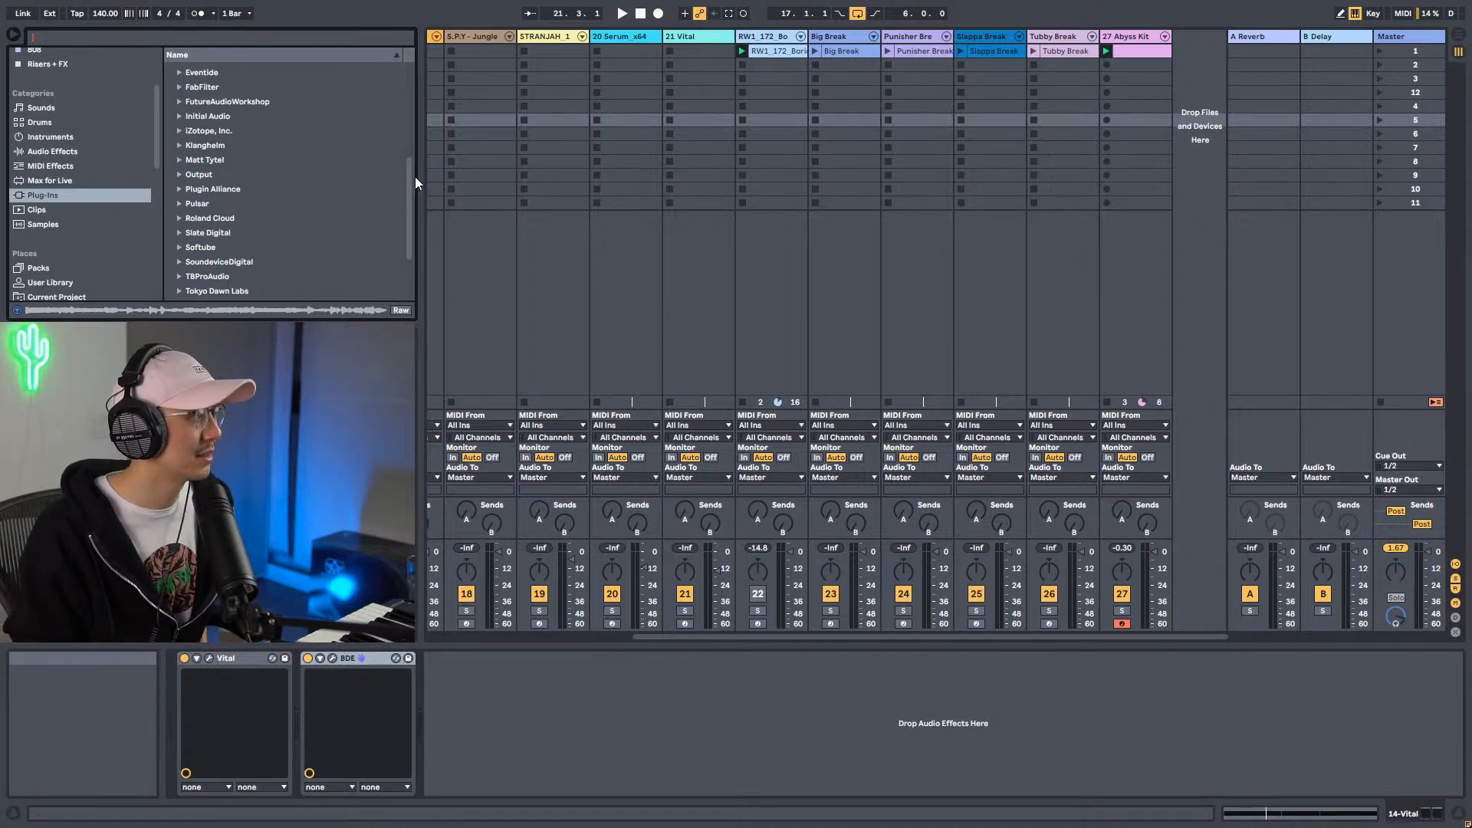
scroll(227, 200, up, 3)
scroll(226, 199, up, 10)
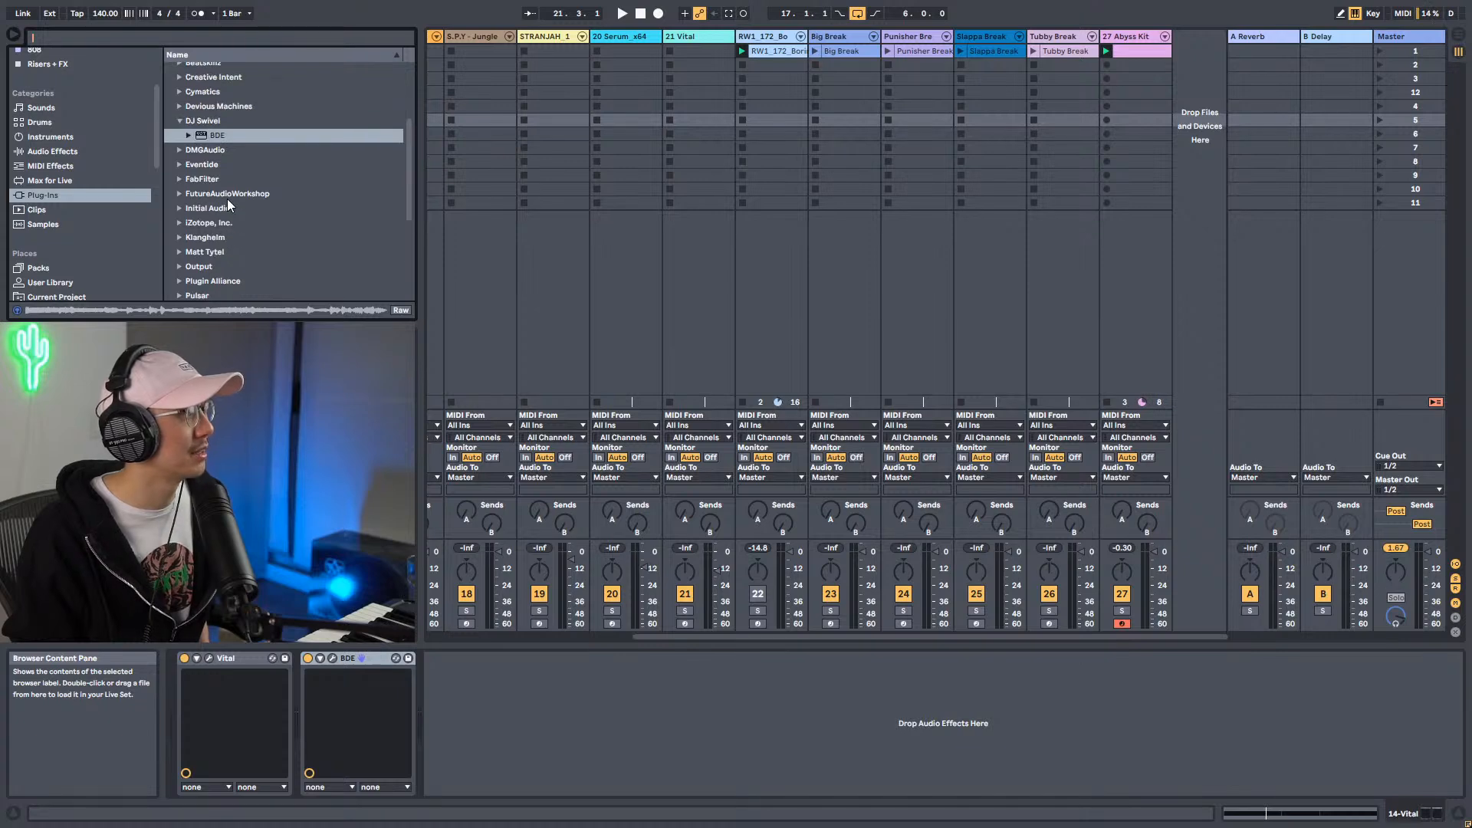
scroll(228, 200, down, 20)
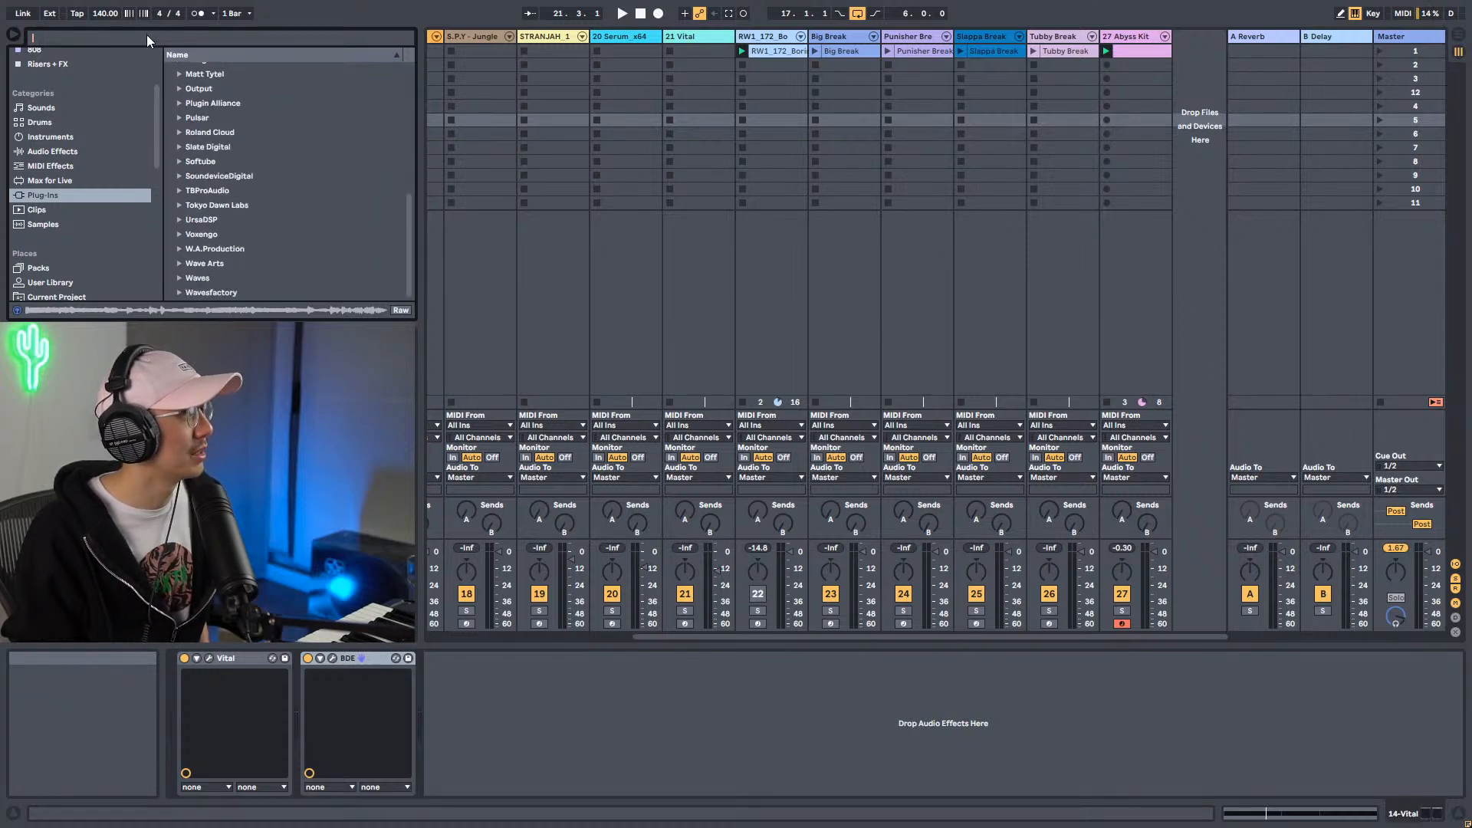
mouse_move(407, 243)
mouse_down()
mouse_move(421, 156)
mouse_move(414, 253)
mouse_up()
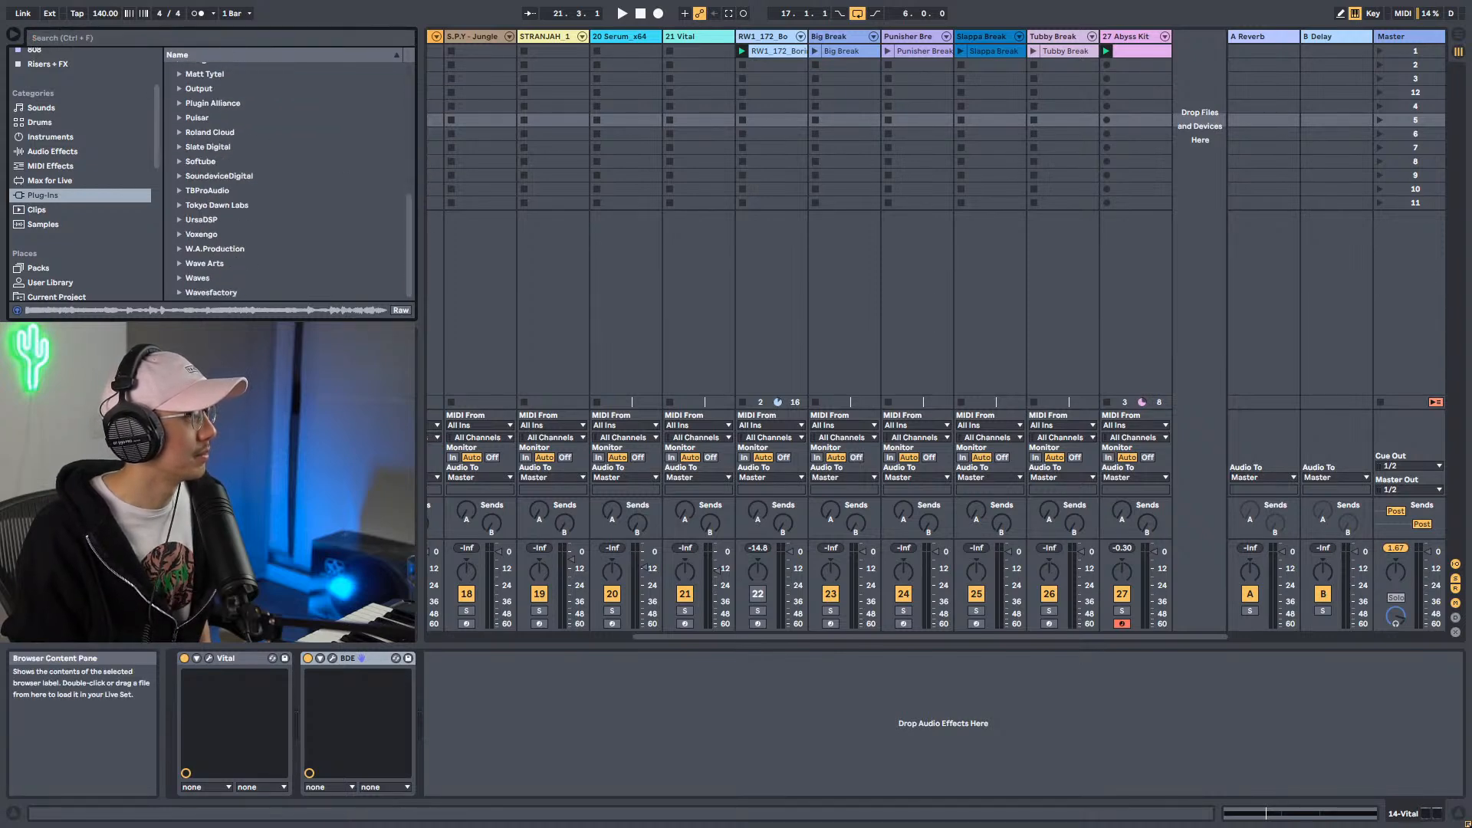
Search the plug-ins for "pigment" and load Arturia's VST3 Pigments onto a new MIDI track after Abyss Kit.
click(80, 38)
text(pigment)
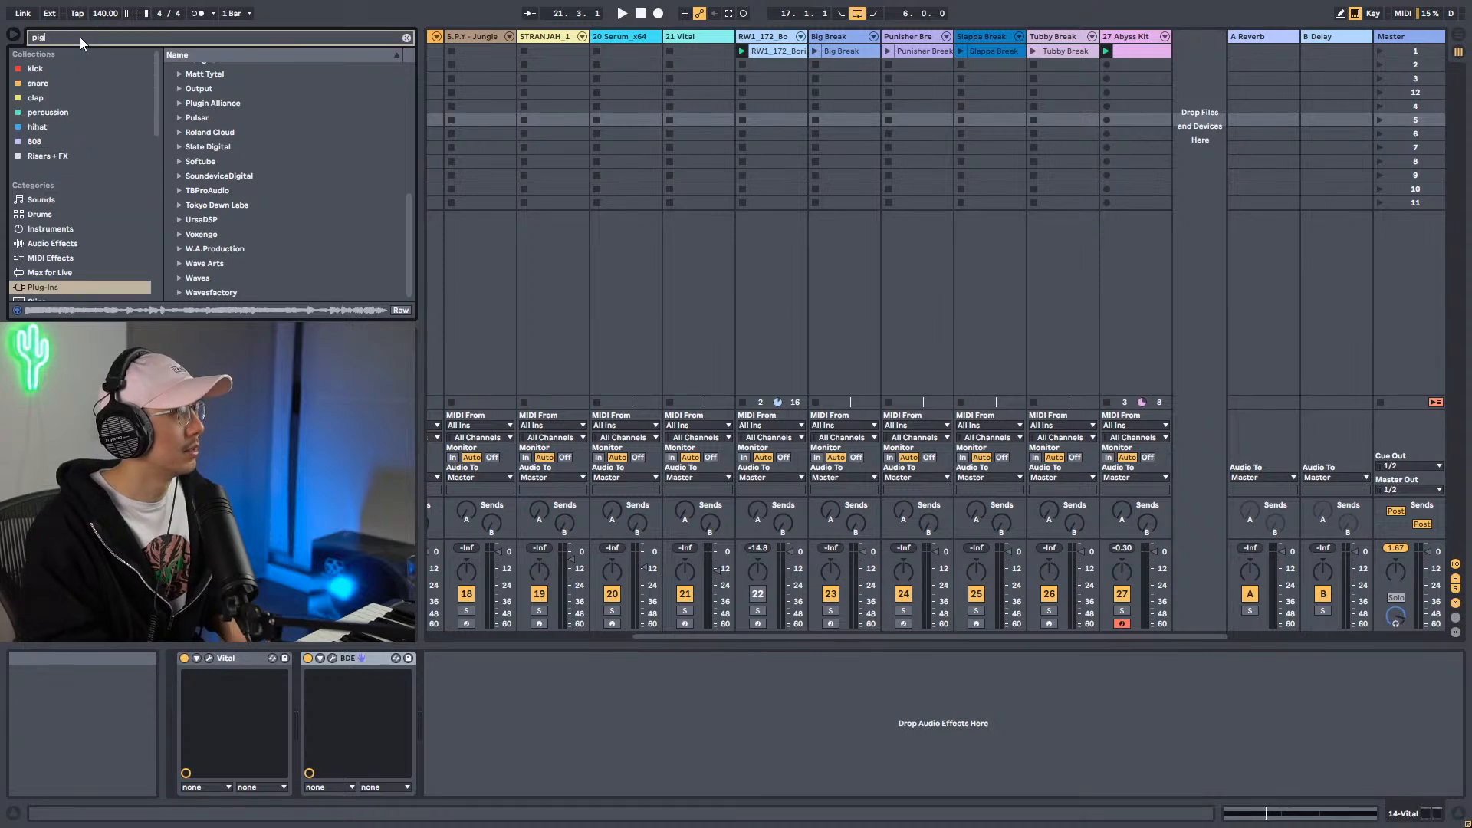
click(180, 98)
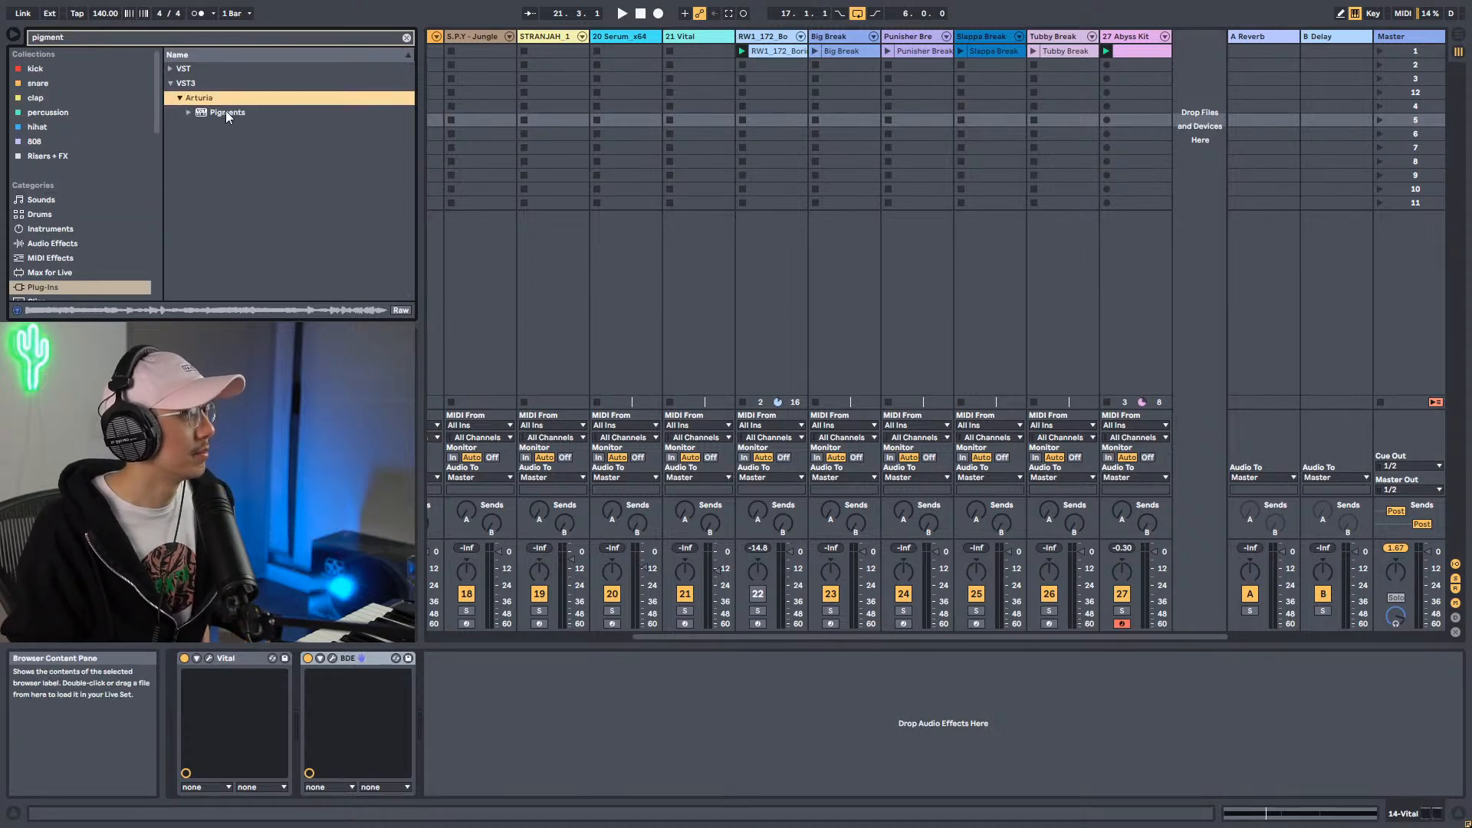
drag(225, 110, 1210, 75)
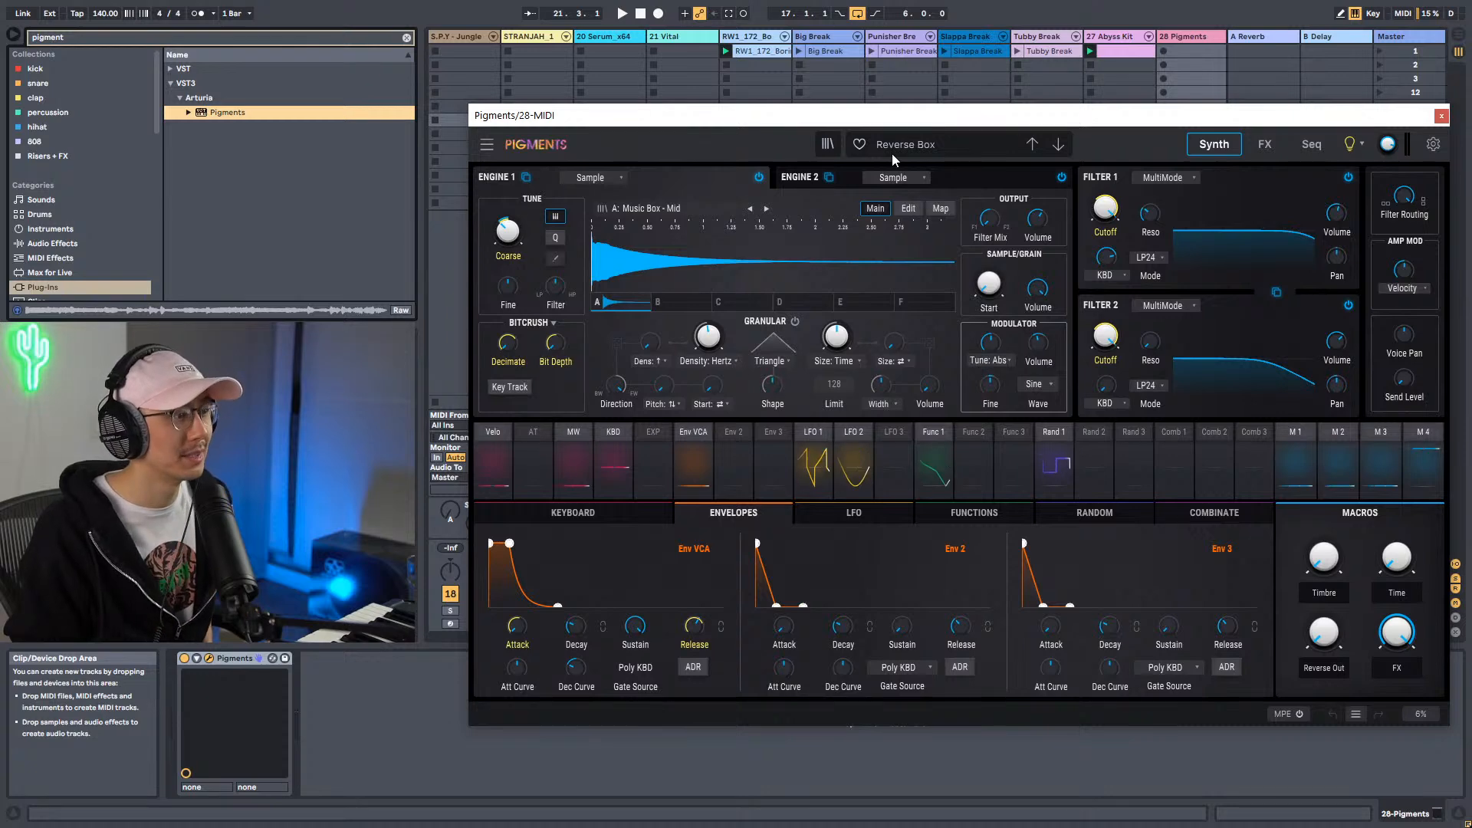
Try the Pigments Keys presets from 90's Poly Keys onward, settle on Ambient Bi-timbral and close the plug-in window.
click(919, 143)
mouse_move(945, 324)
mouse_move(929, 234)
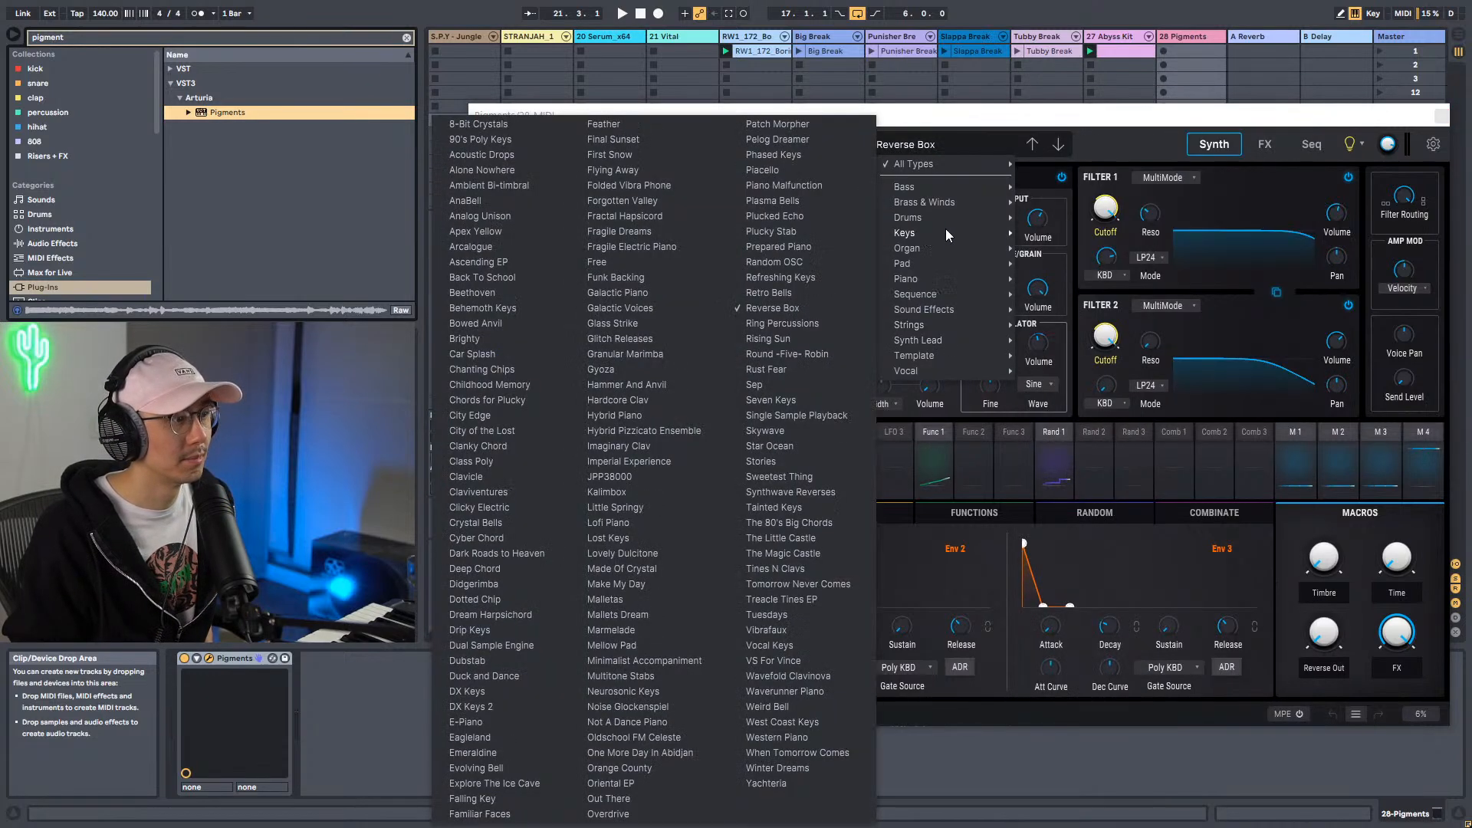
click(504, 141)
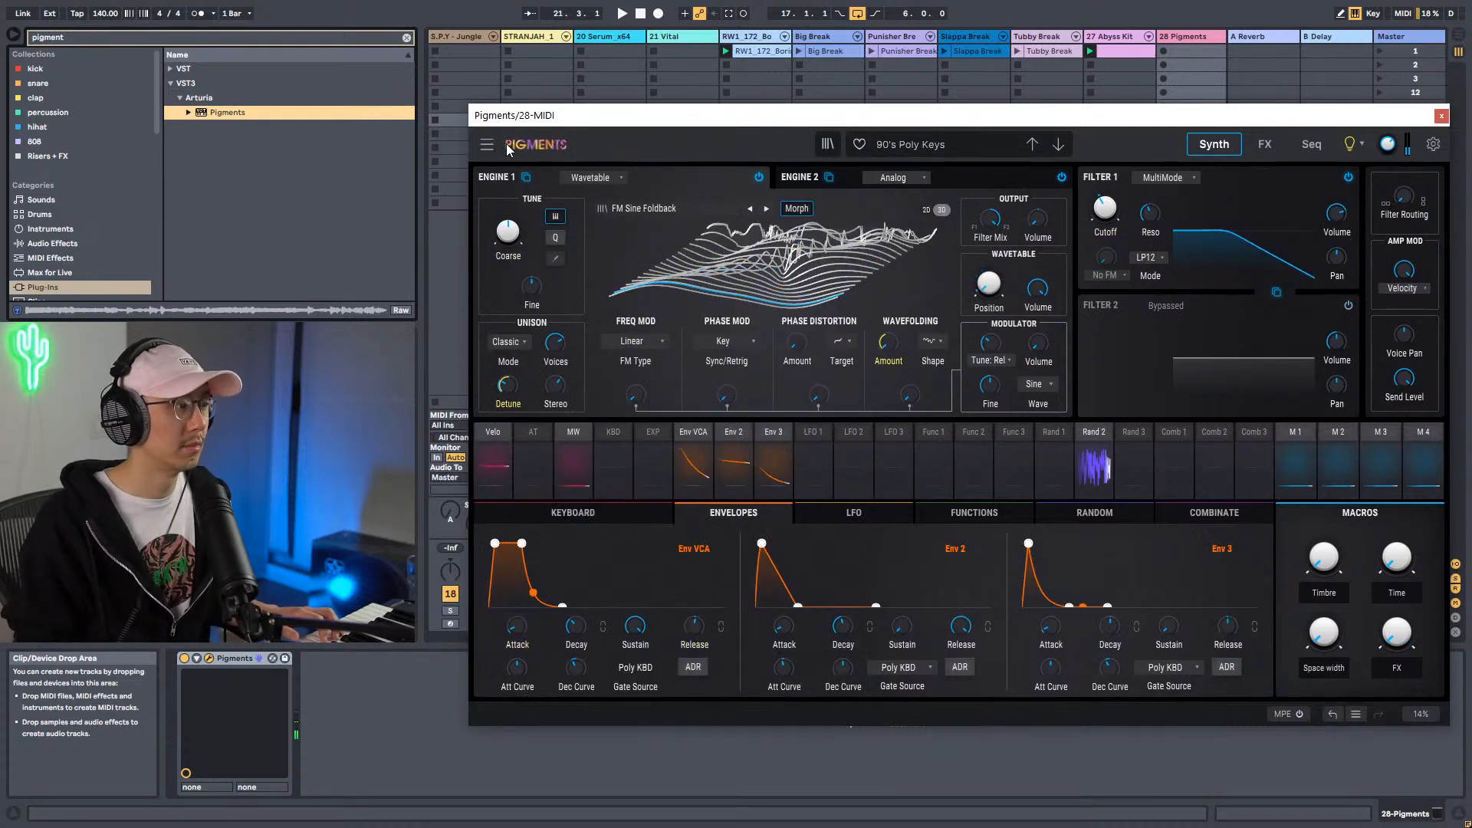
click(1058, 146)
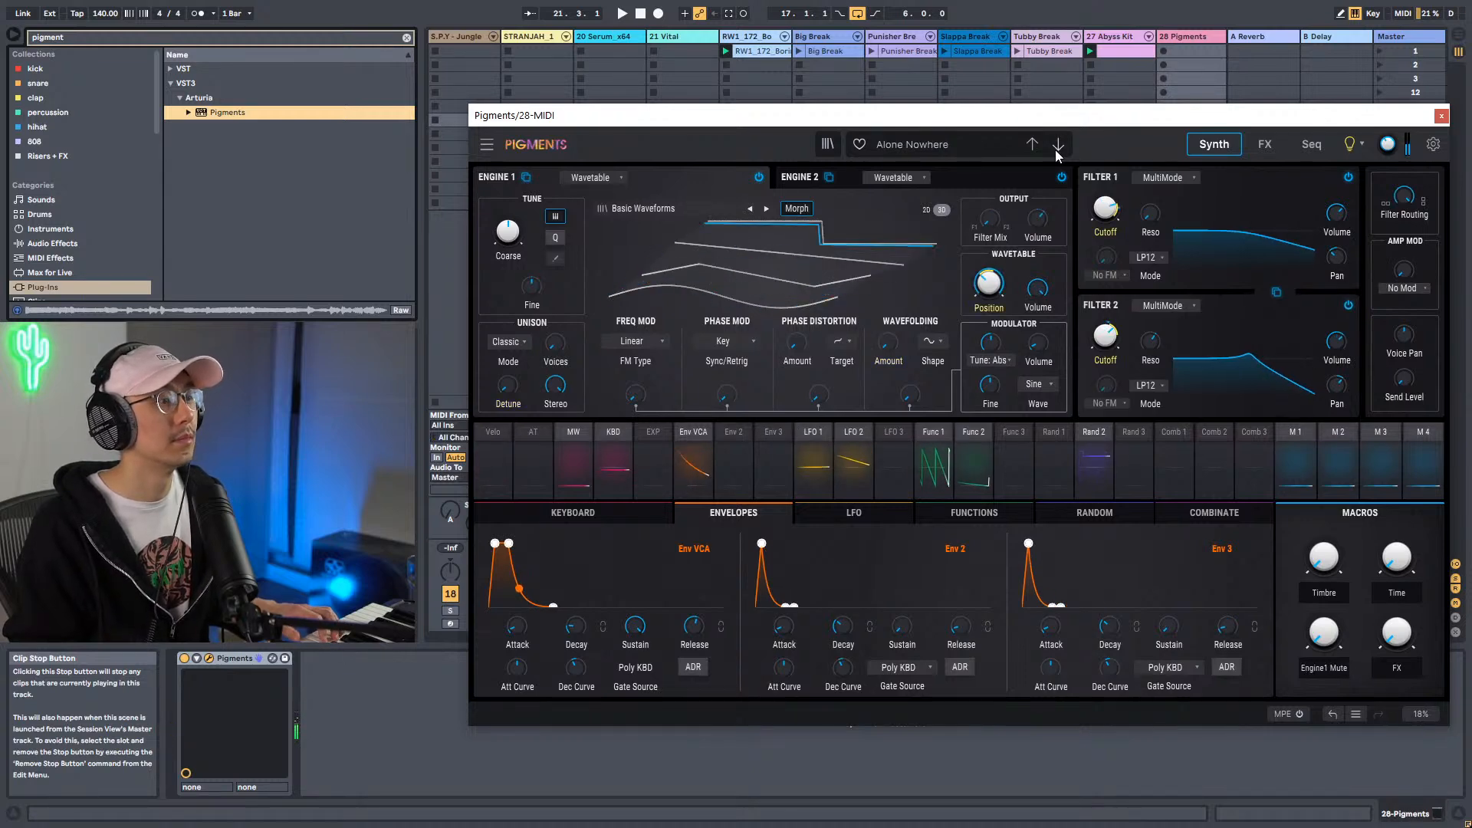
click(1057, 144)
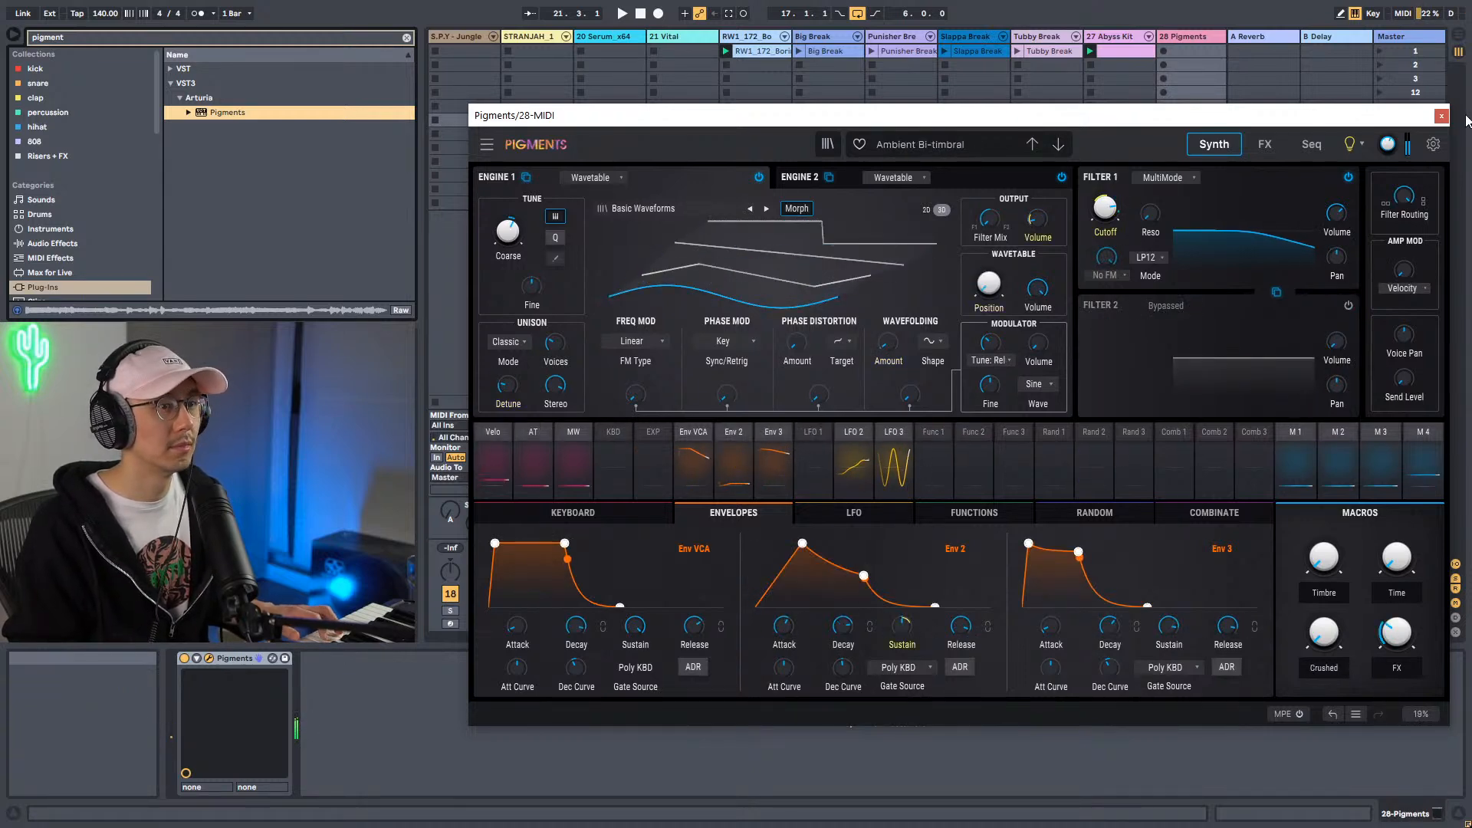
click(1441, 115)
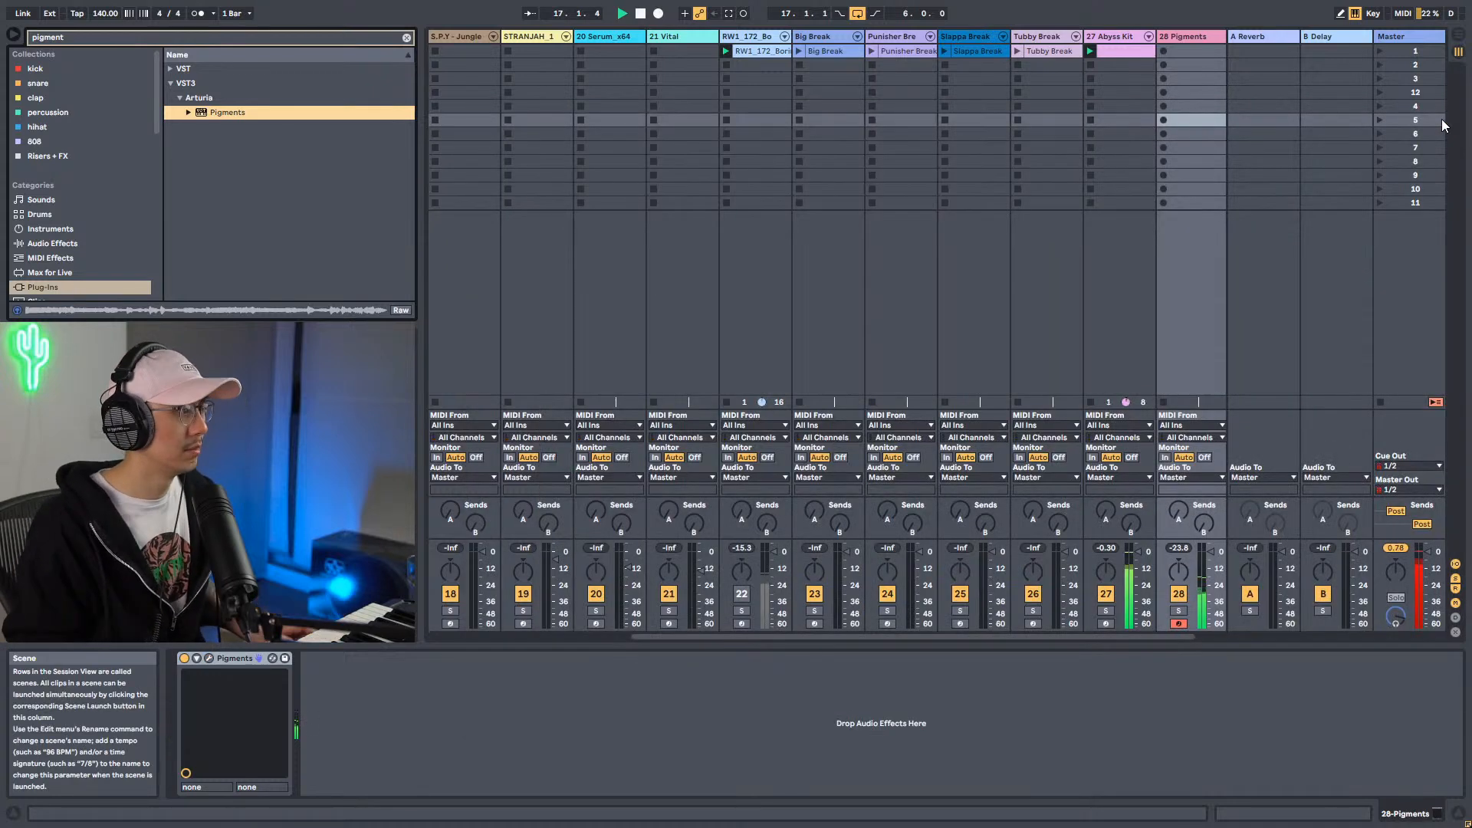
Transpose all notes of the Vital track's playing bass clip down to D#2 and slightly lower that track's volume.
drag(785, 638, 552, 621)
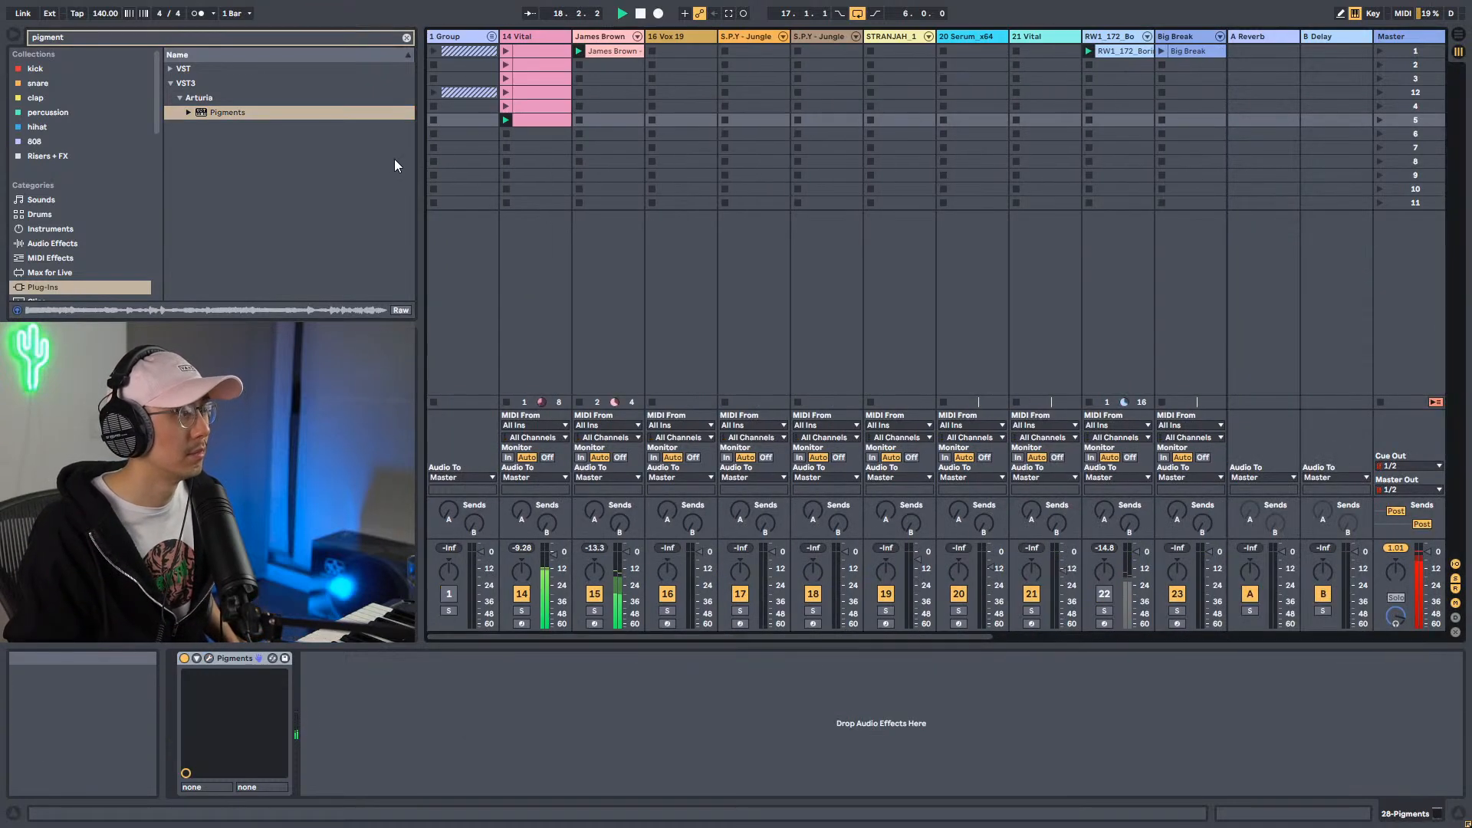
double_click(535, 124)
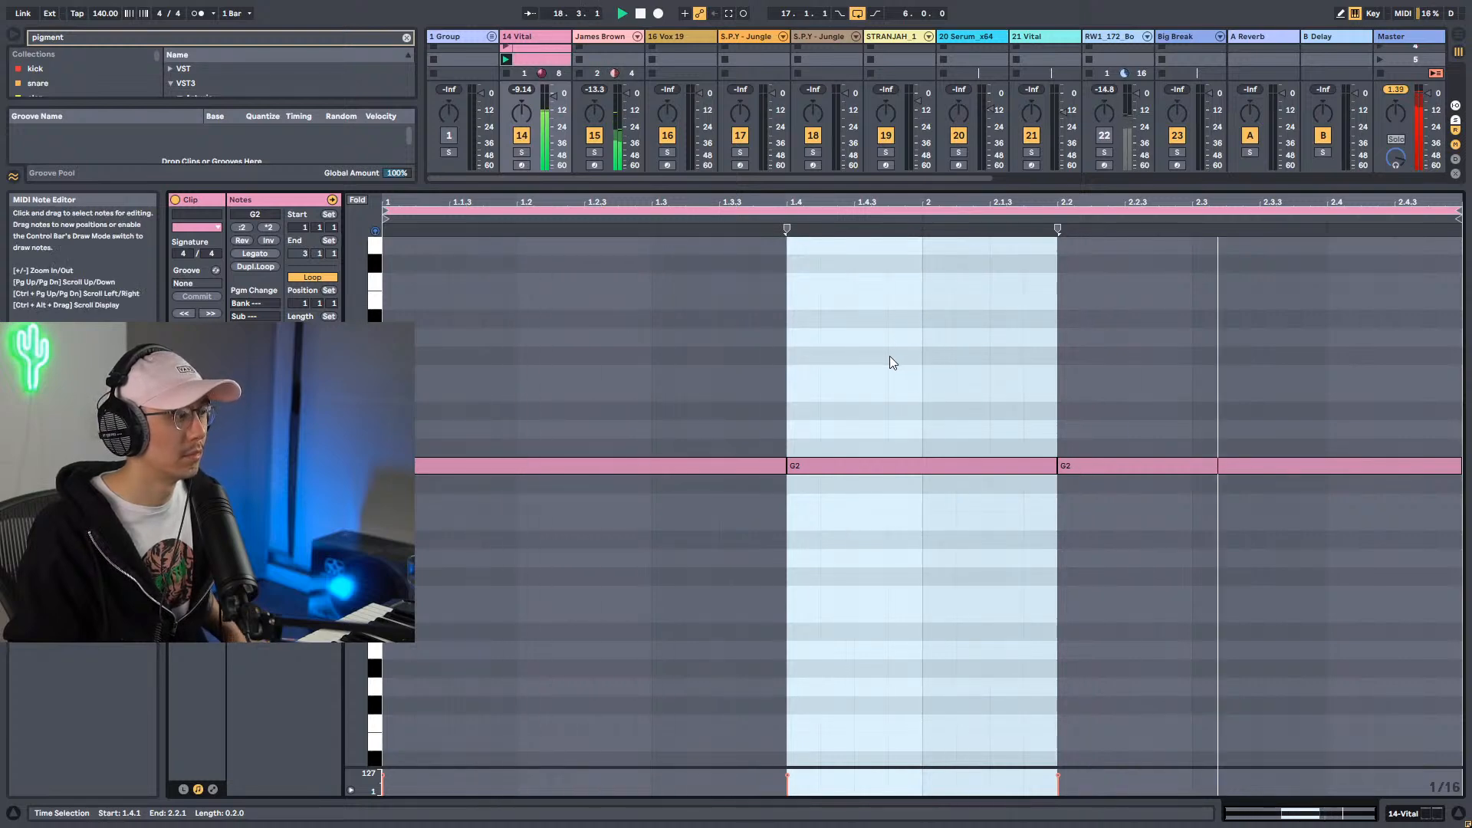
key(shift+Tab)
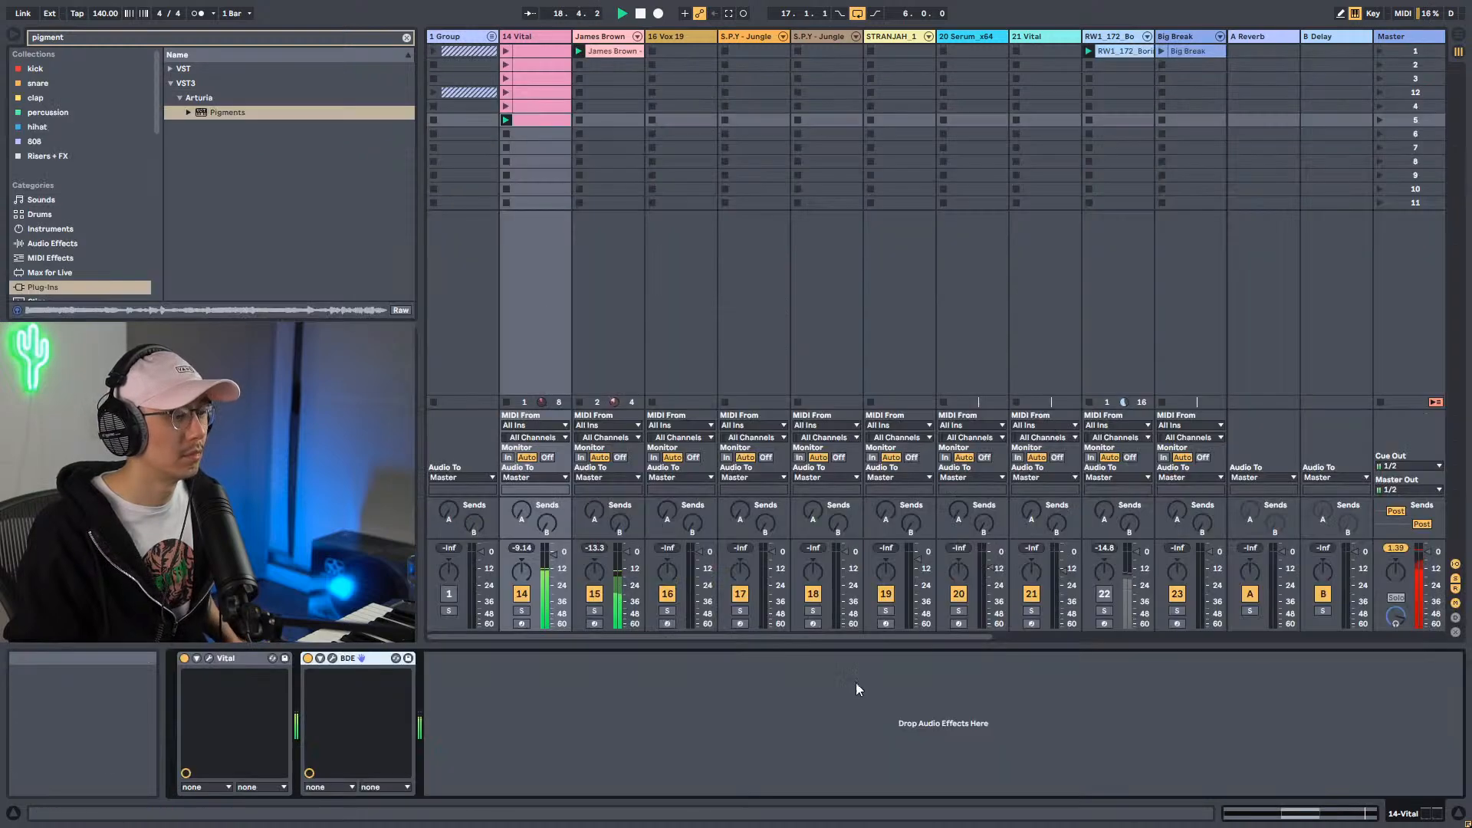
double_click(546, 121)
key(Down)
key(Down)
key(Down)
key(Down)
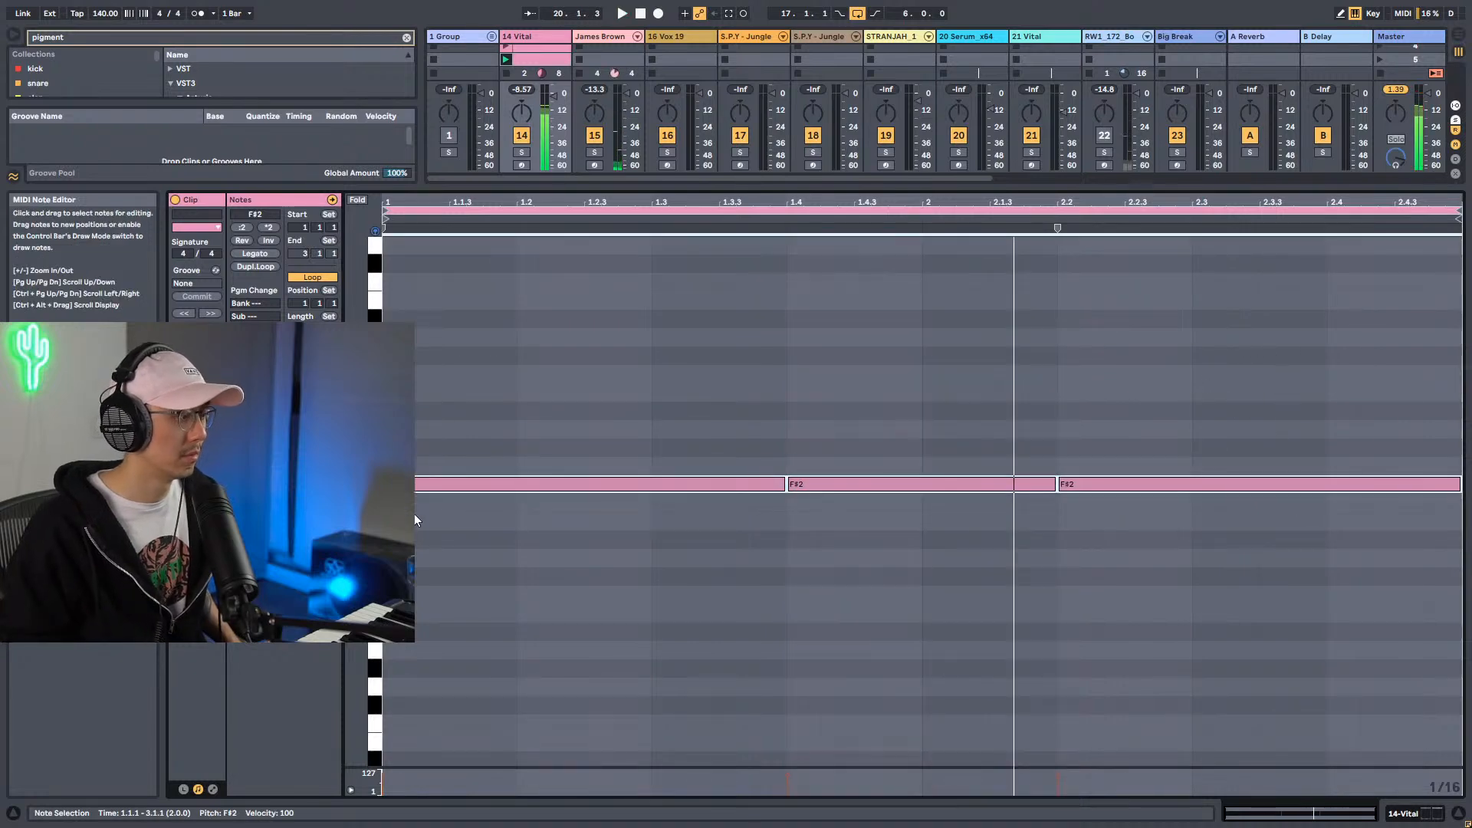
key(space)
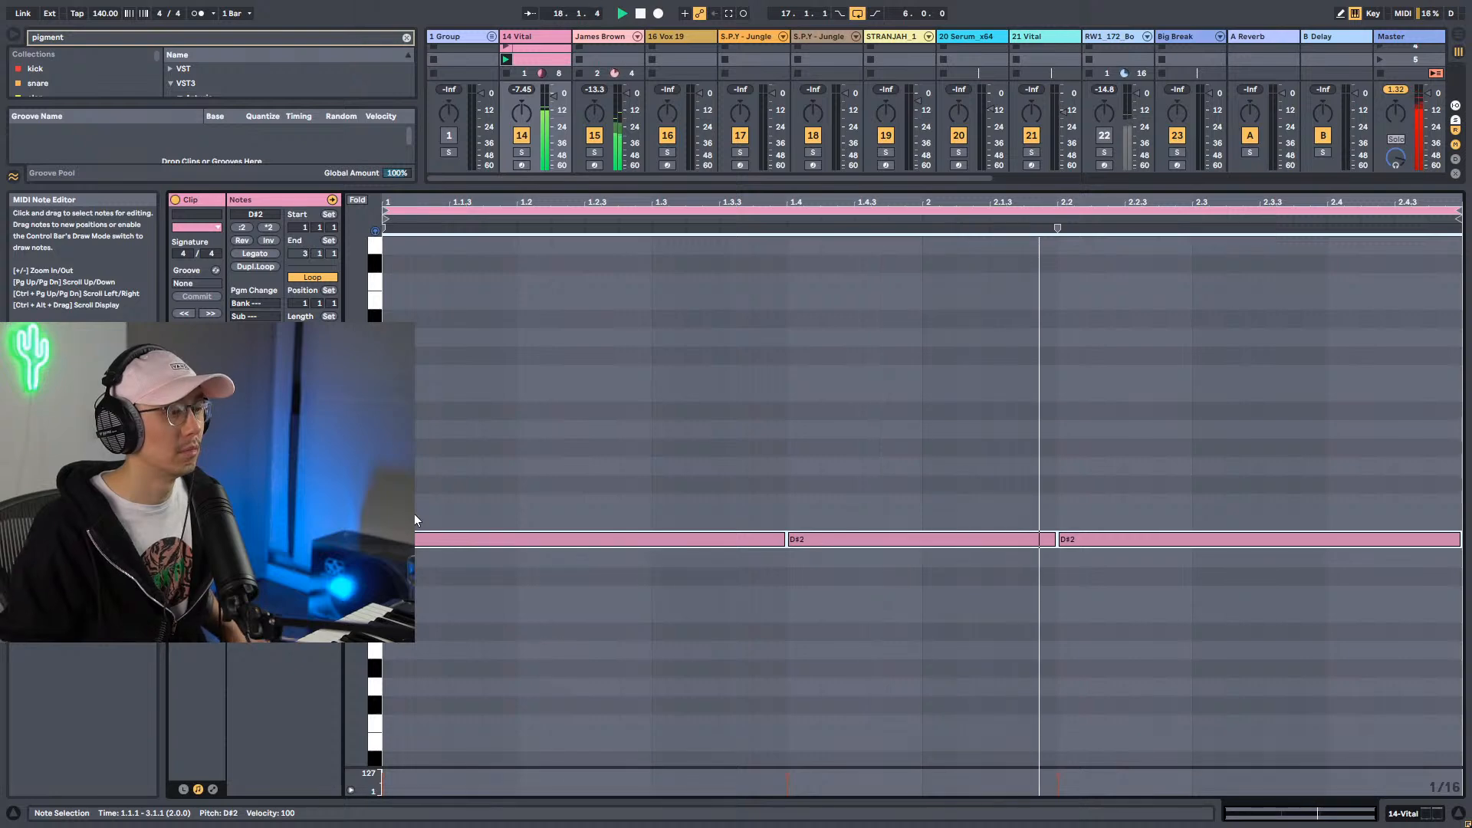
key(shift+Tab)
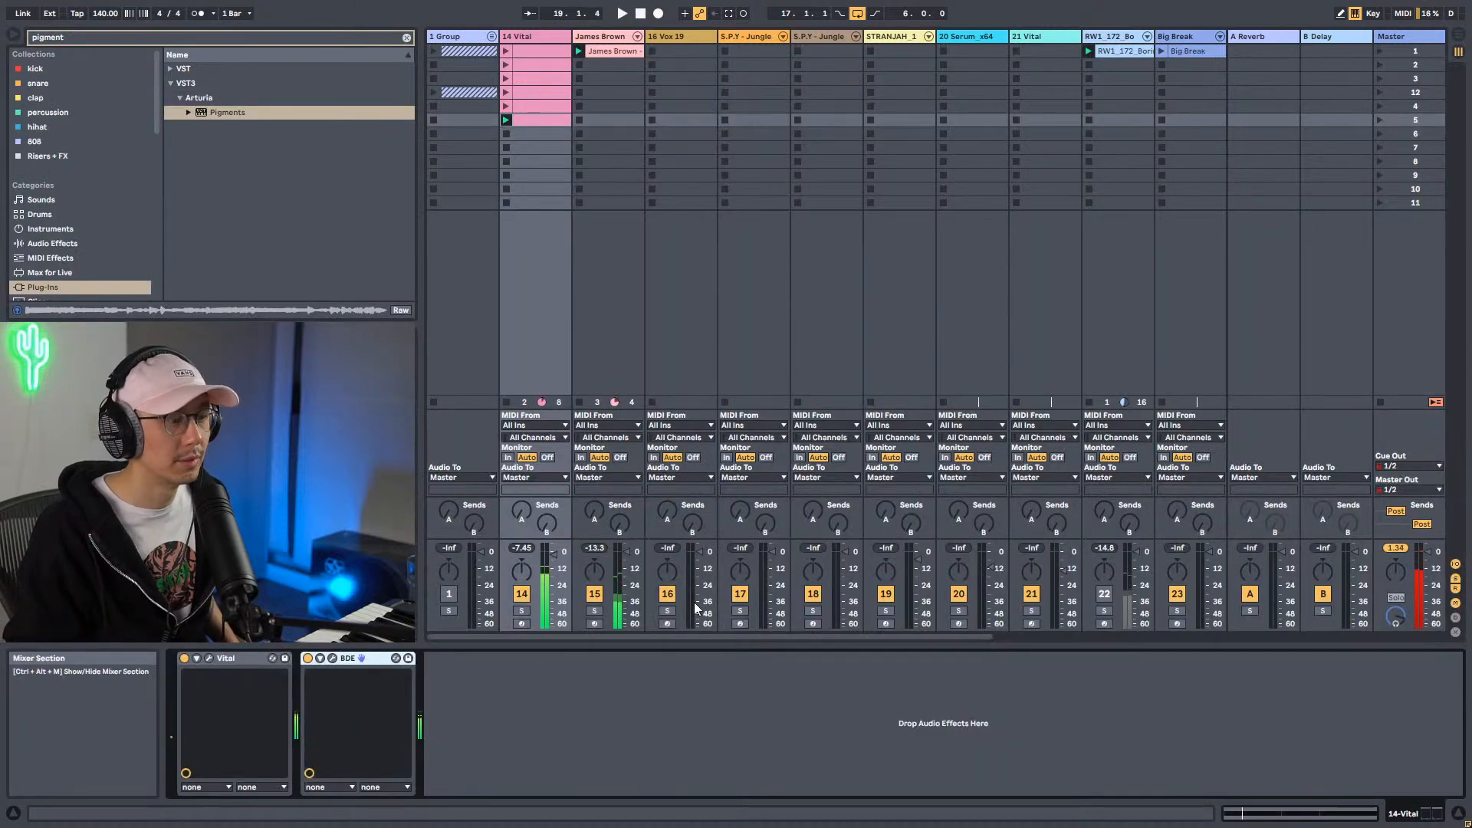
drag(554, 553, 554, 560)
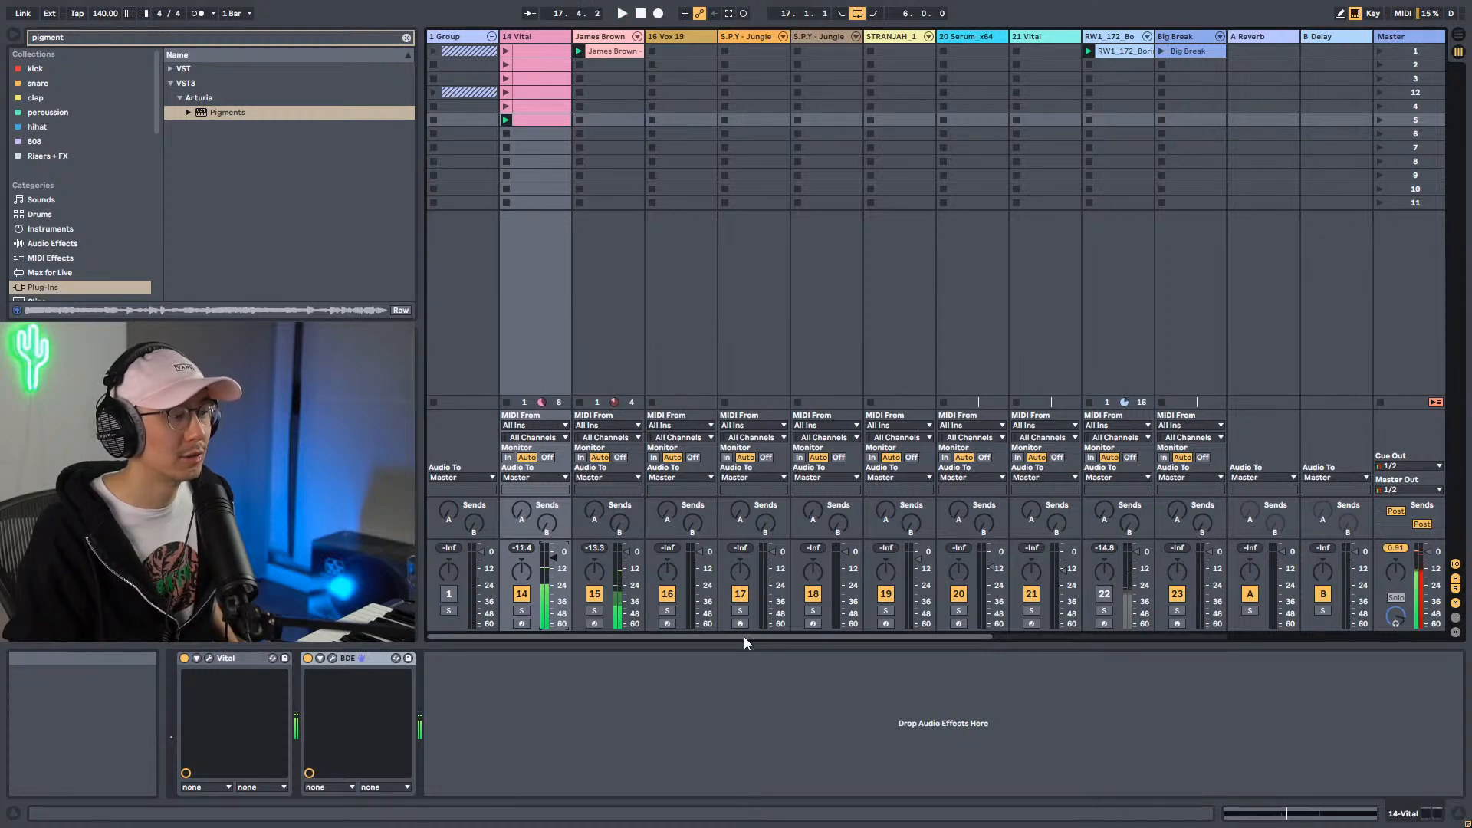
Delete the kick at 1.2.3 from the Abyss Kit clip and stop playback.
drag(744, 636, 1015, 650)
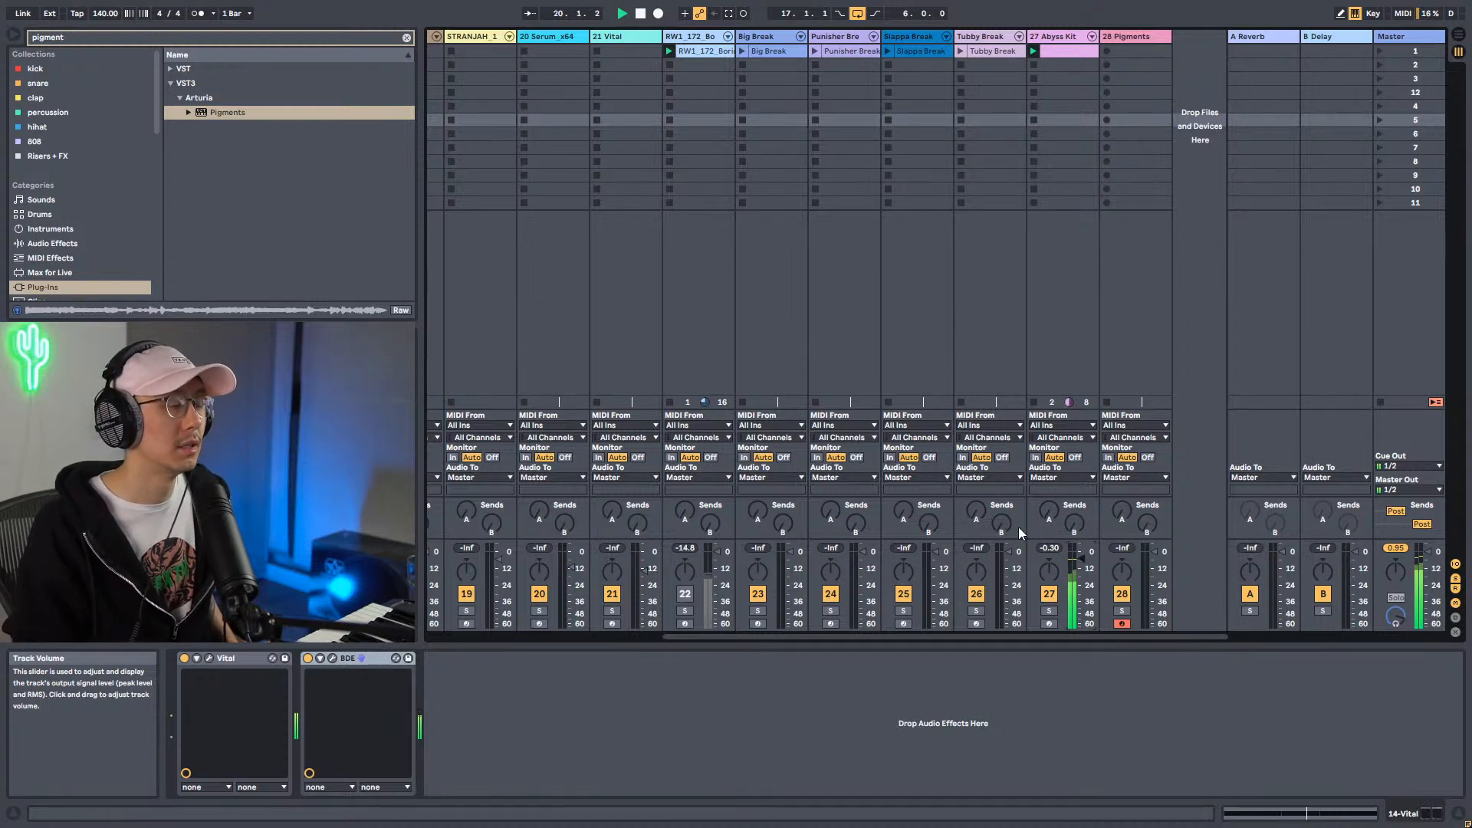
double_click(1060, 53)
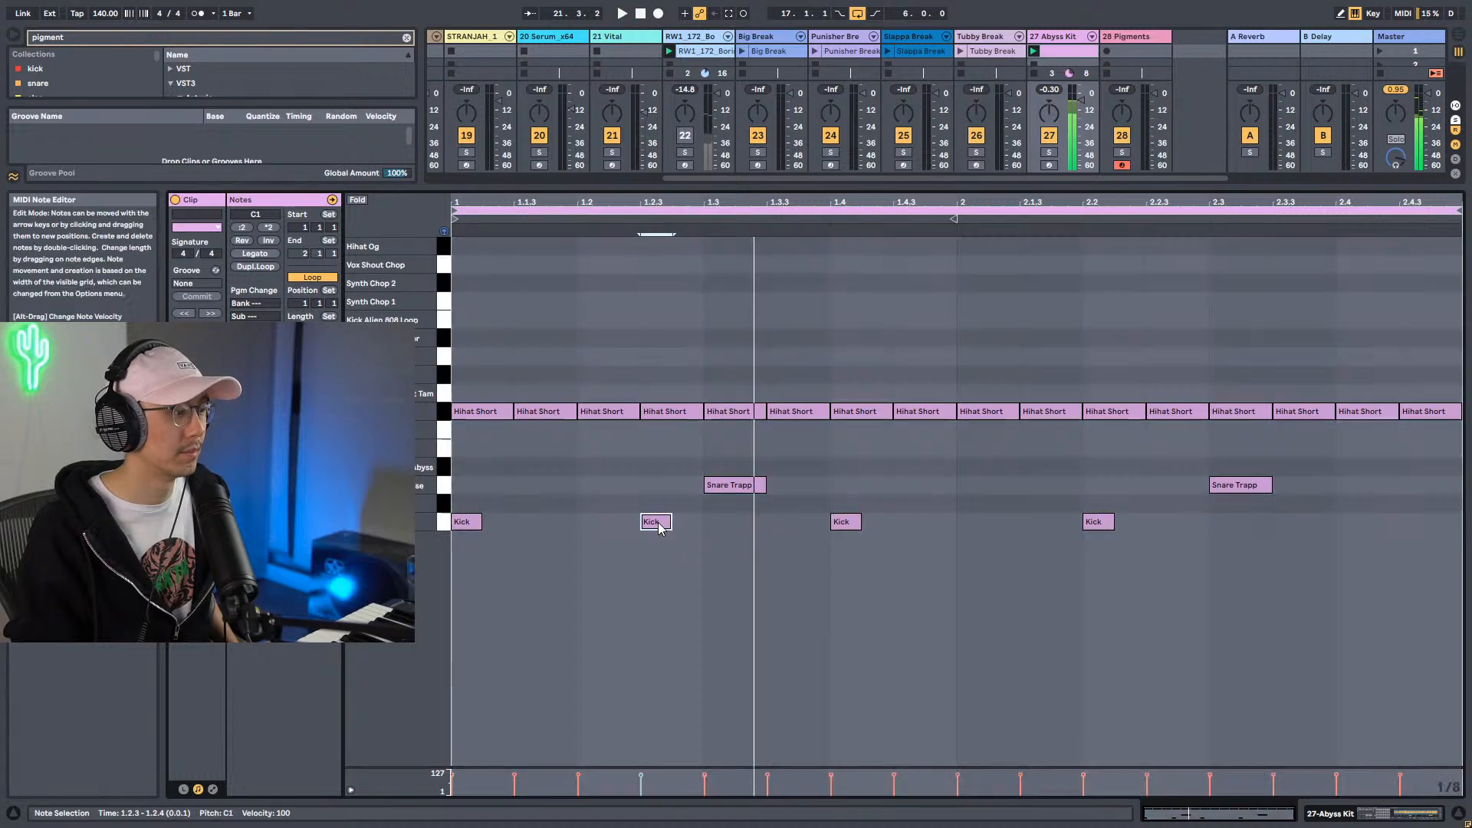
double_click(658, 522)
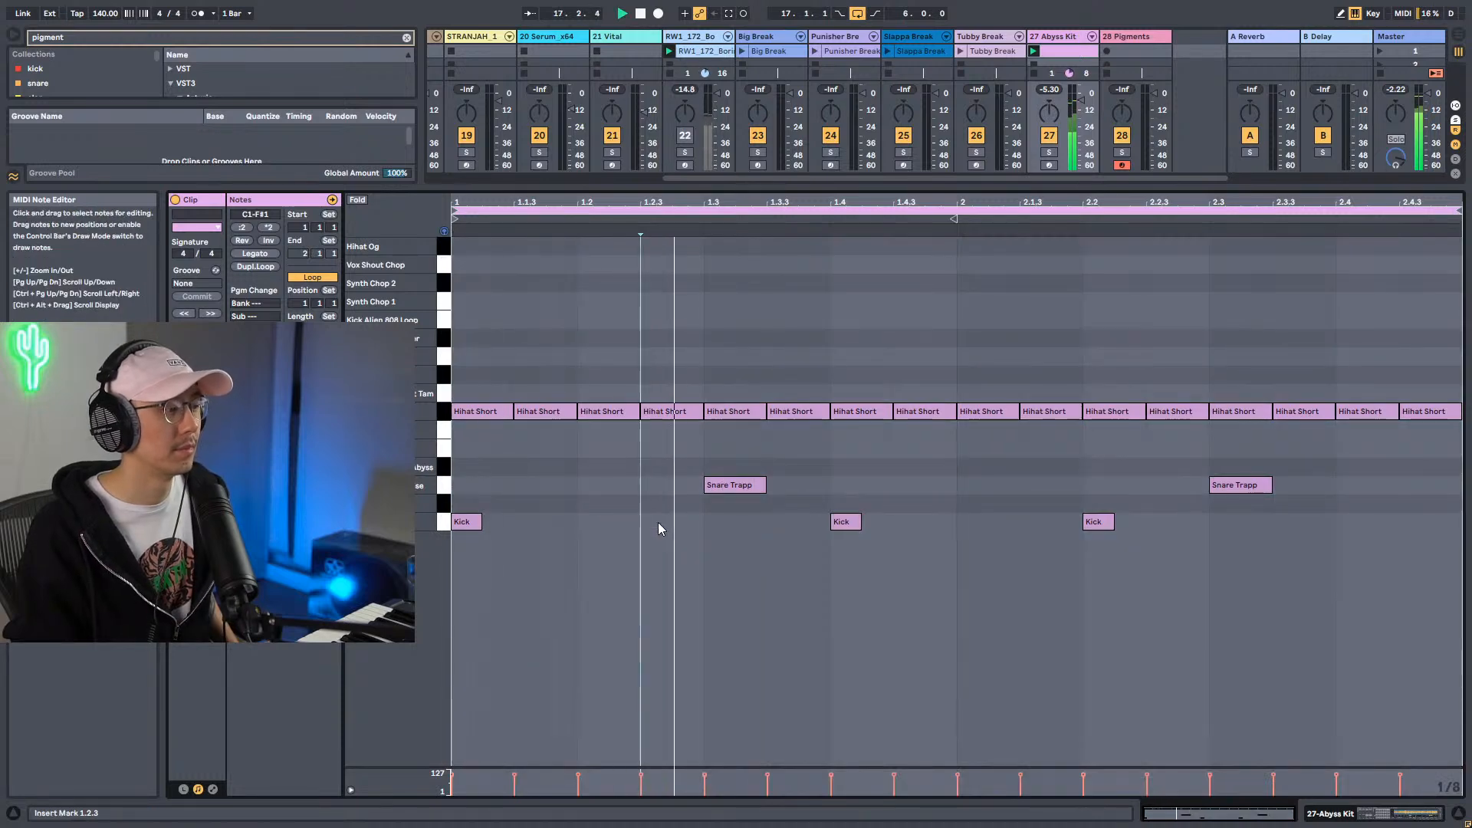
key(shift+Tab)
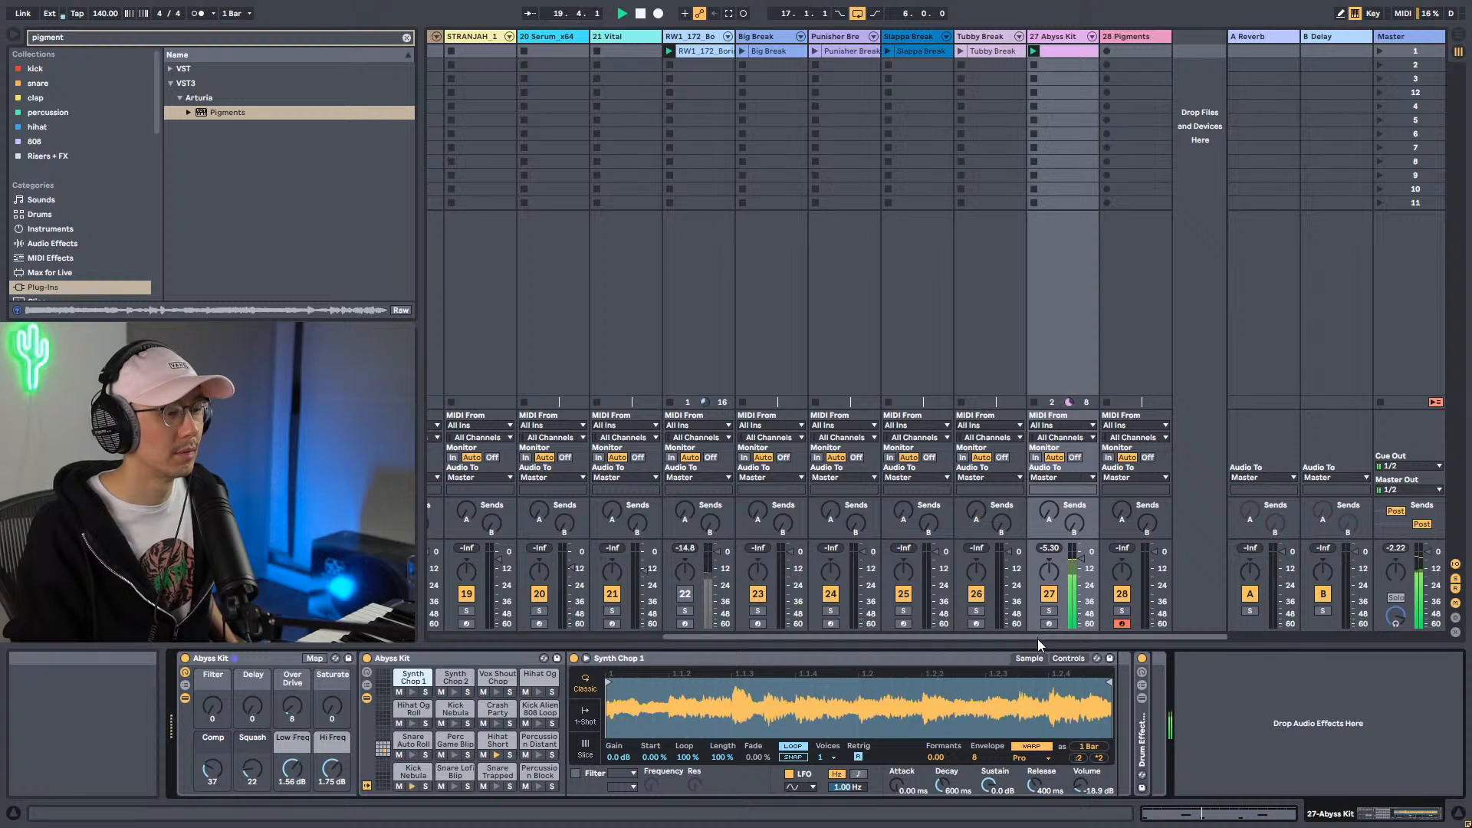
key(space)
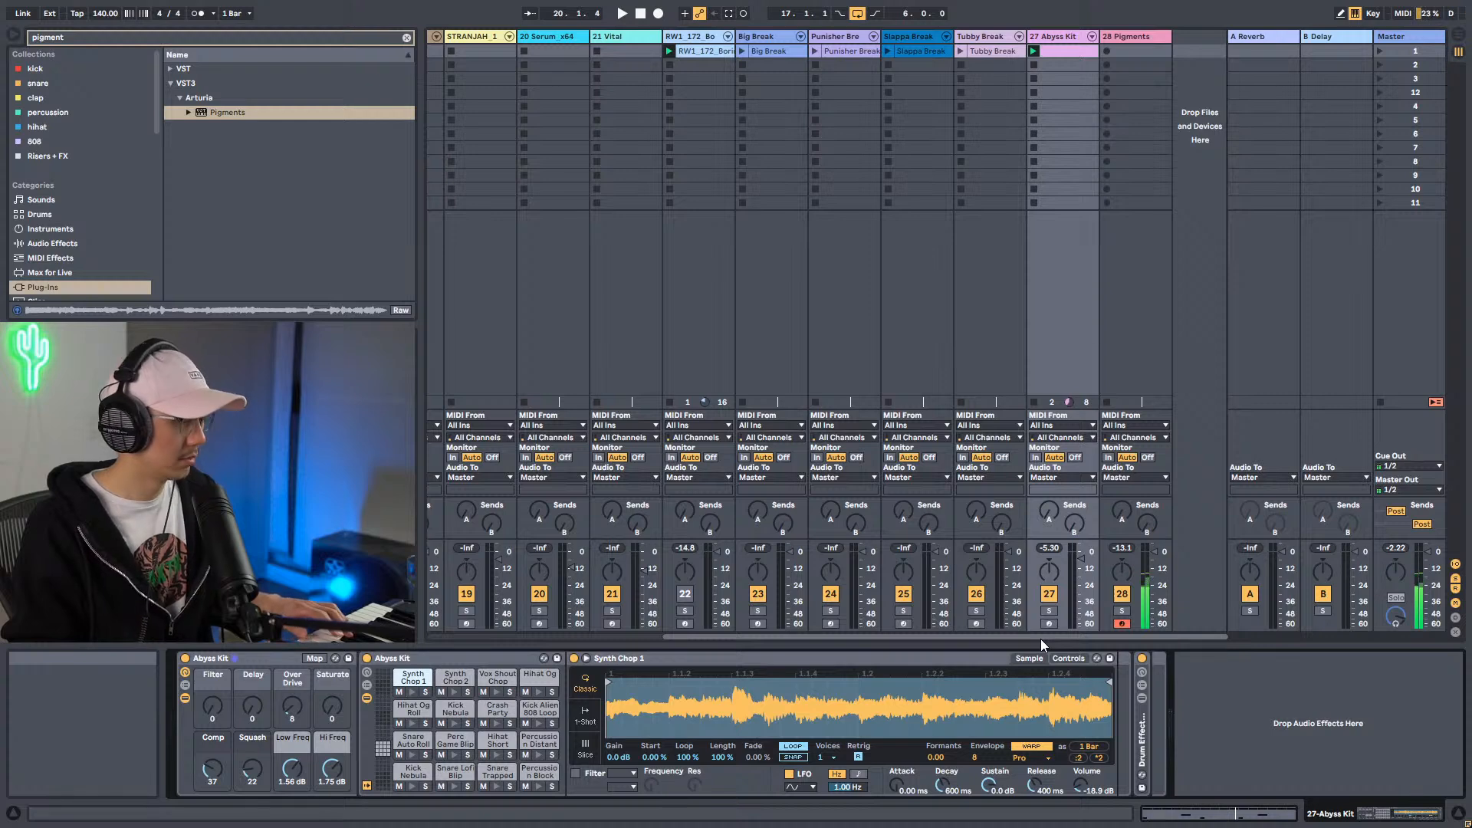
Create a Pigments clip with sixteenth notes D#2, D2, G2 and C2 on beats one to four, and launch it.
double_click(1139, 50)
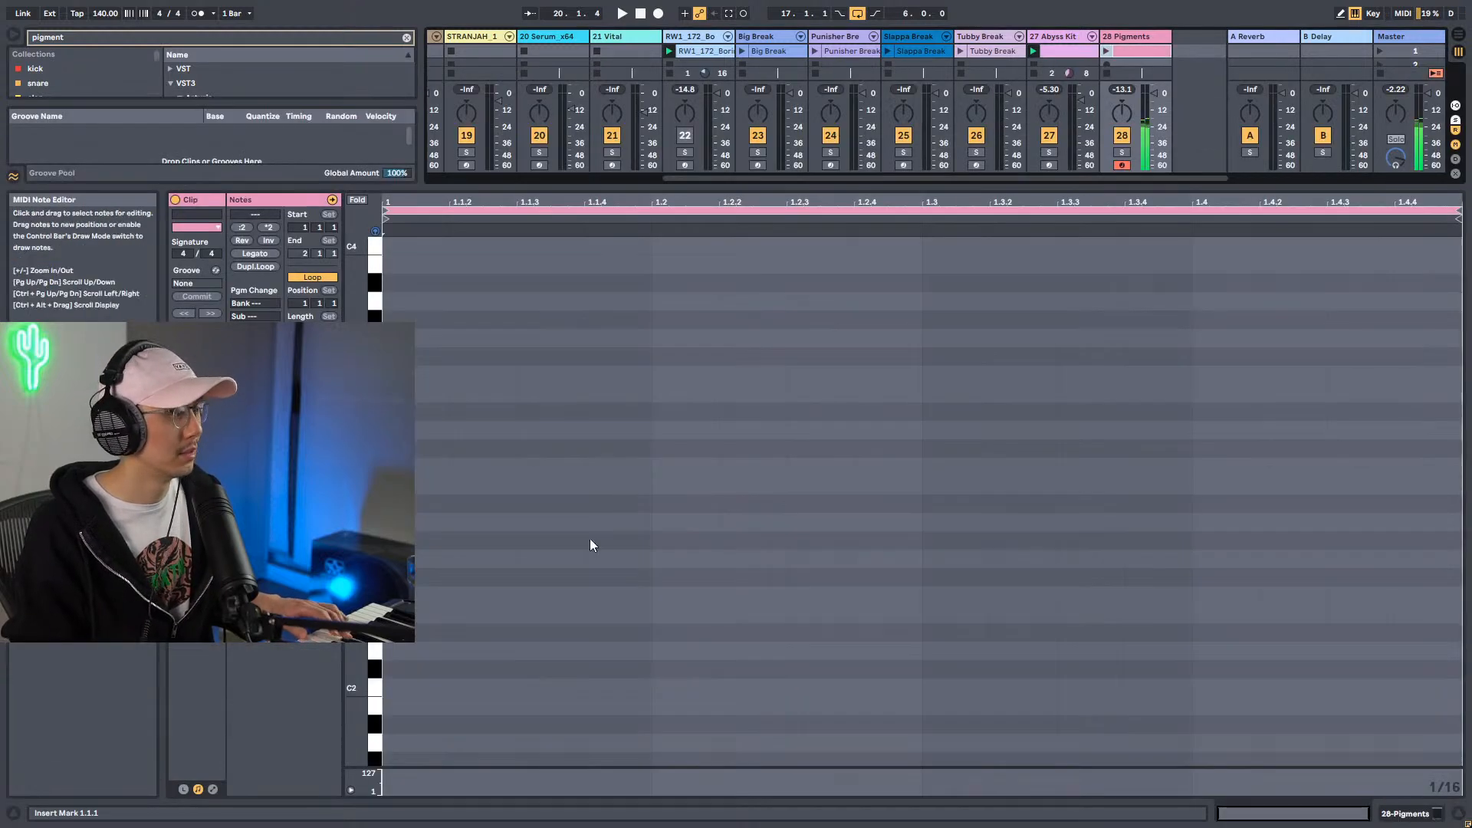
double_click(432, 631)
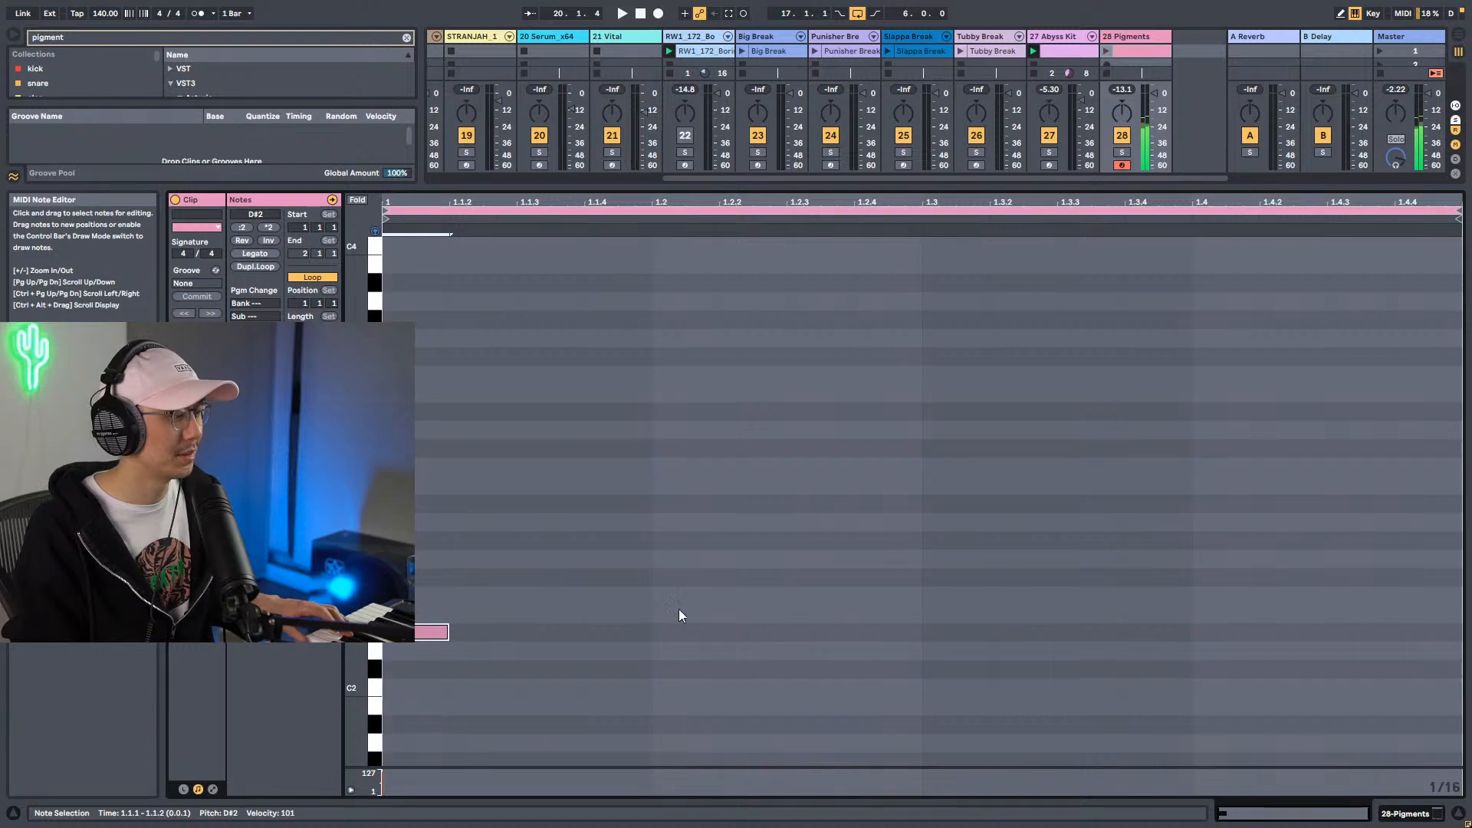
double_click(654, 650)
double_click(950, 559)
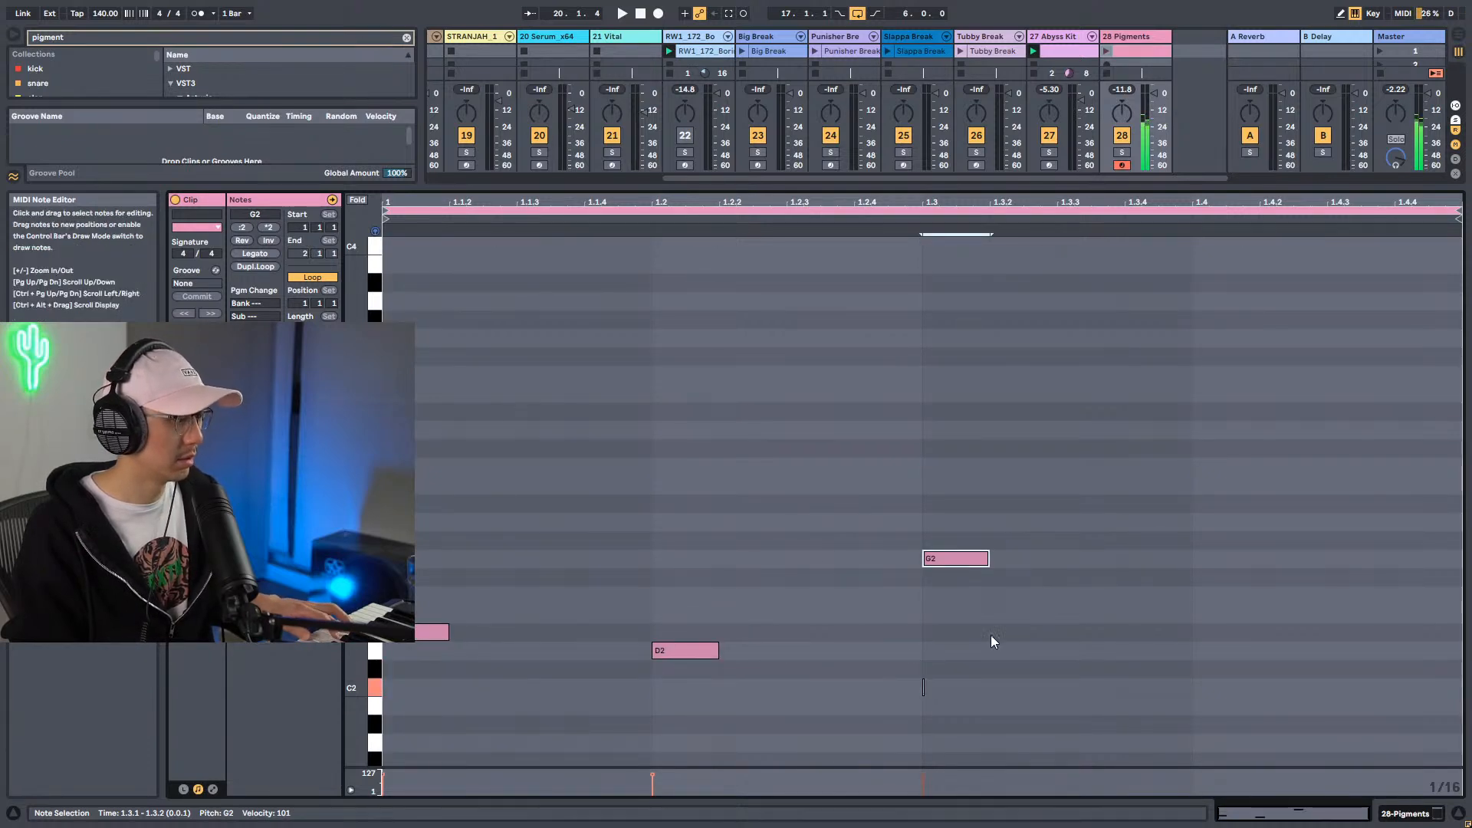
double_click(1227, 687)
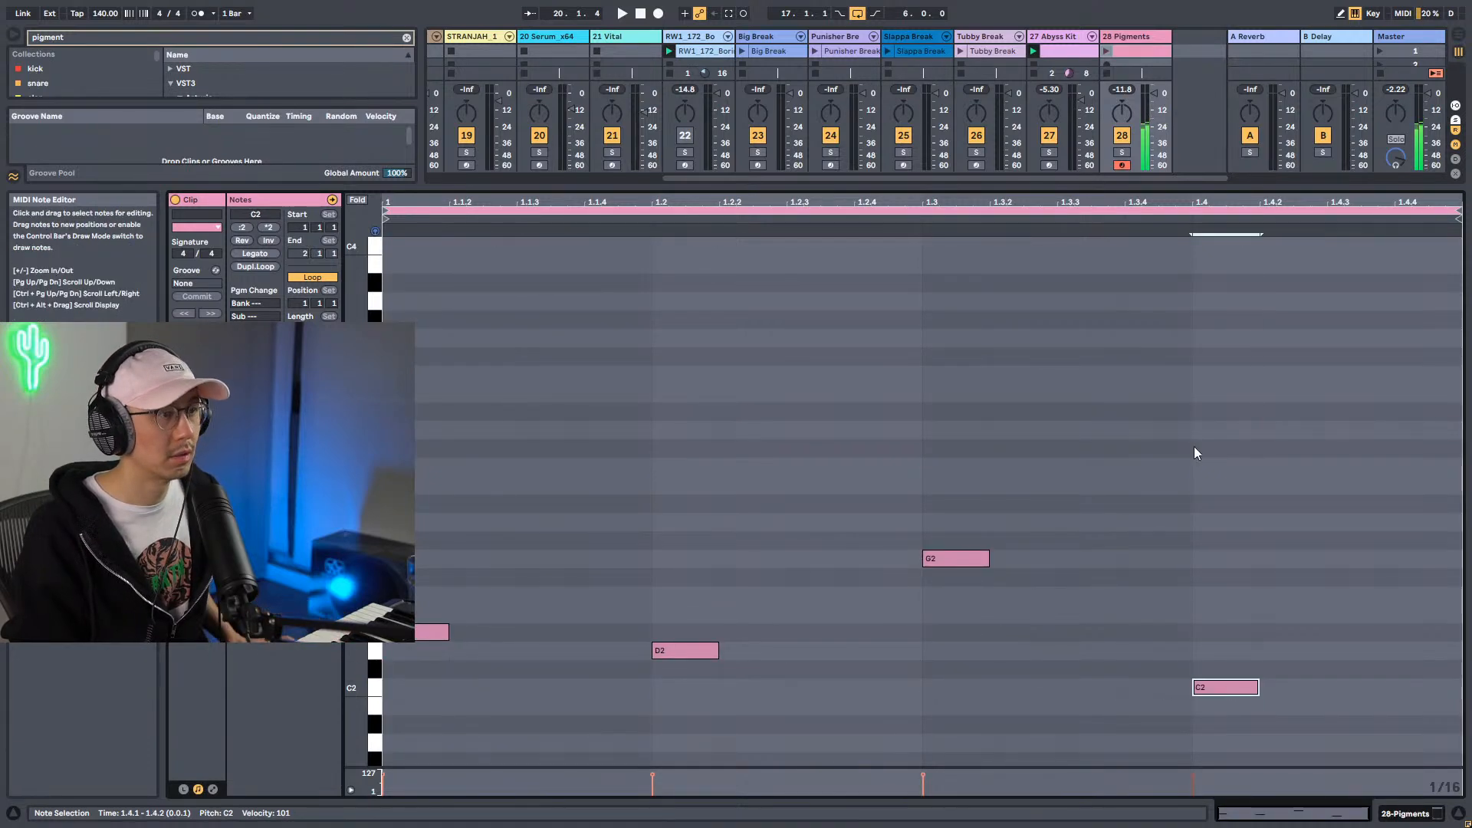
click(1105, 51)
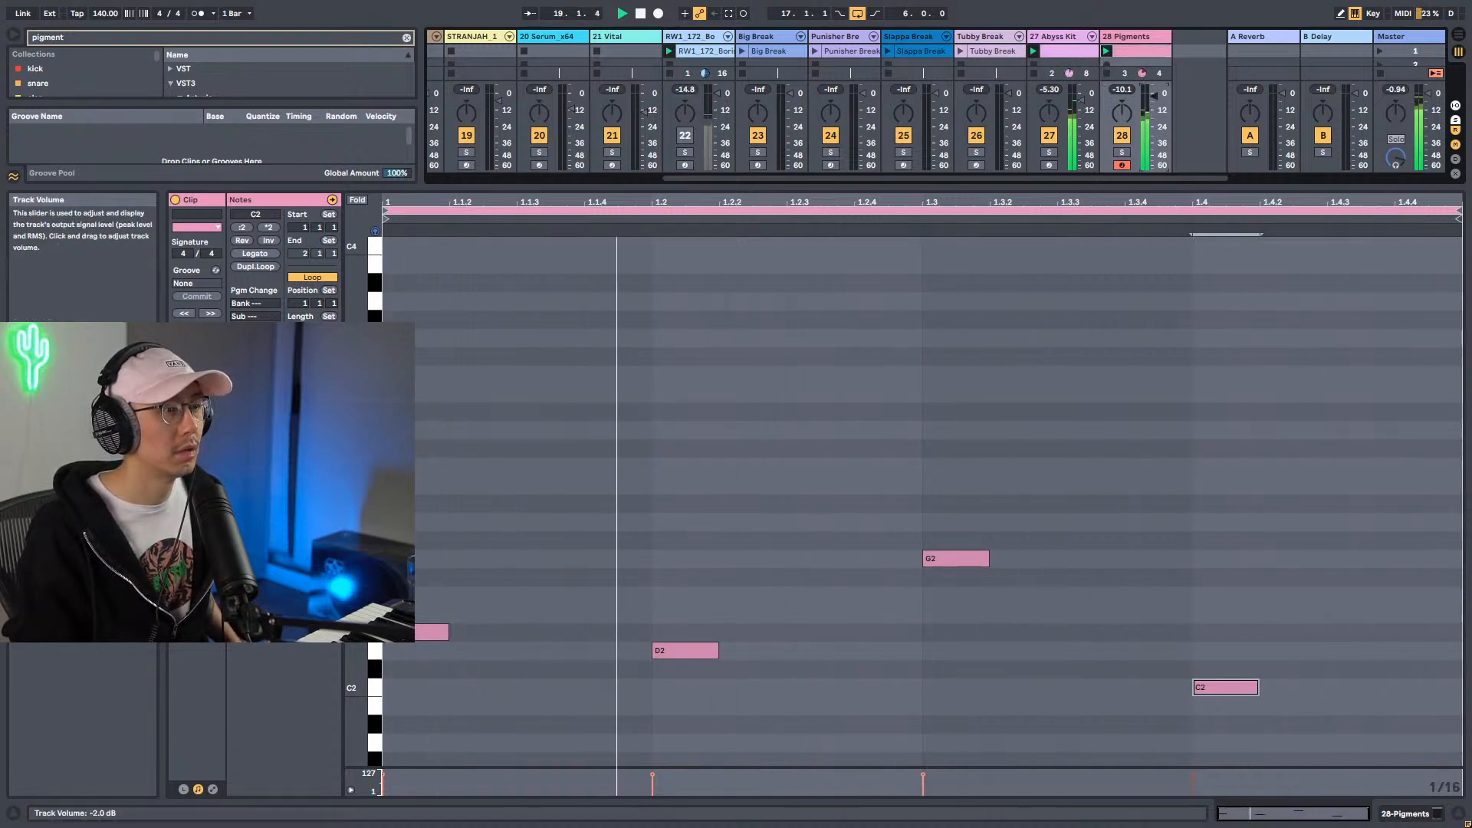
Move the Pigments clip's last note to D2 and transpose all its notes up one octave during playback.
drag(1233, 688, 1231, 658)
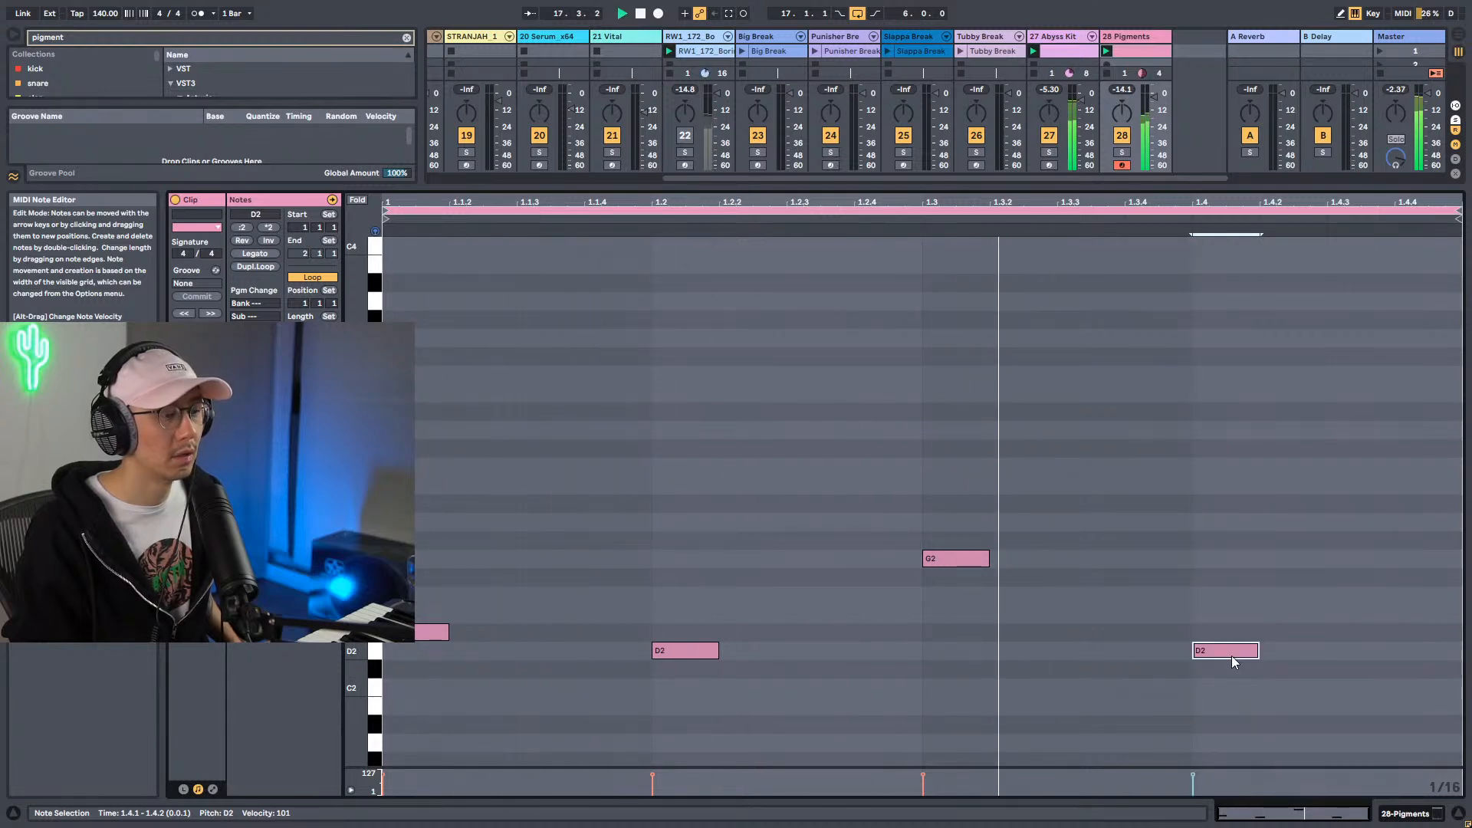
click(1069, 430)
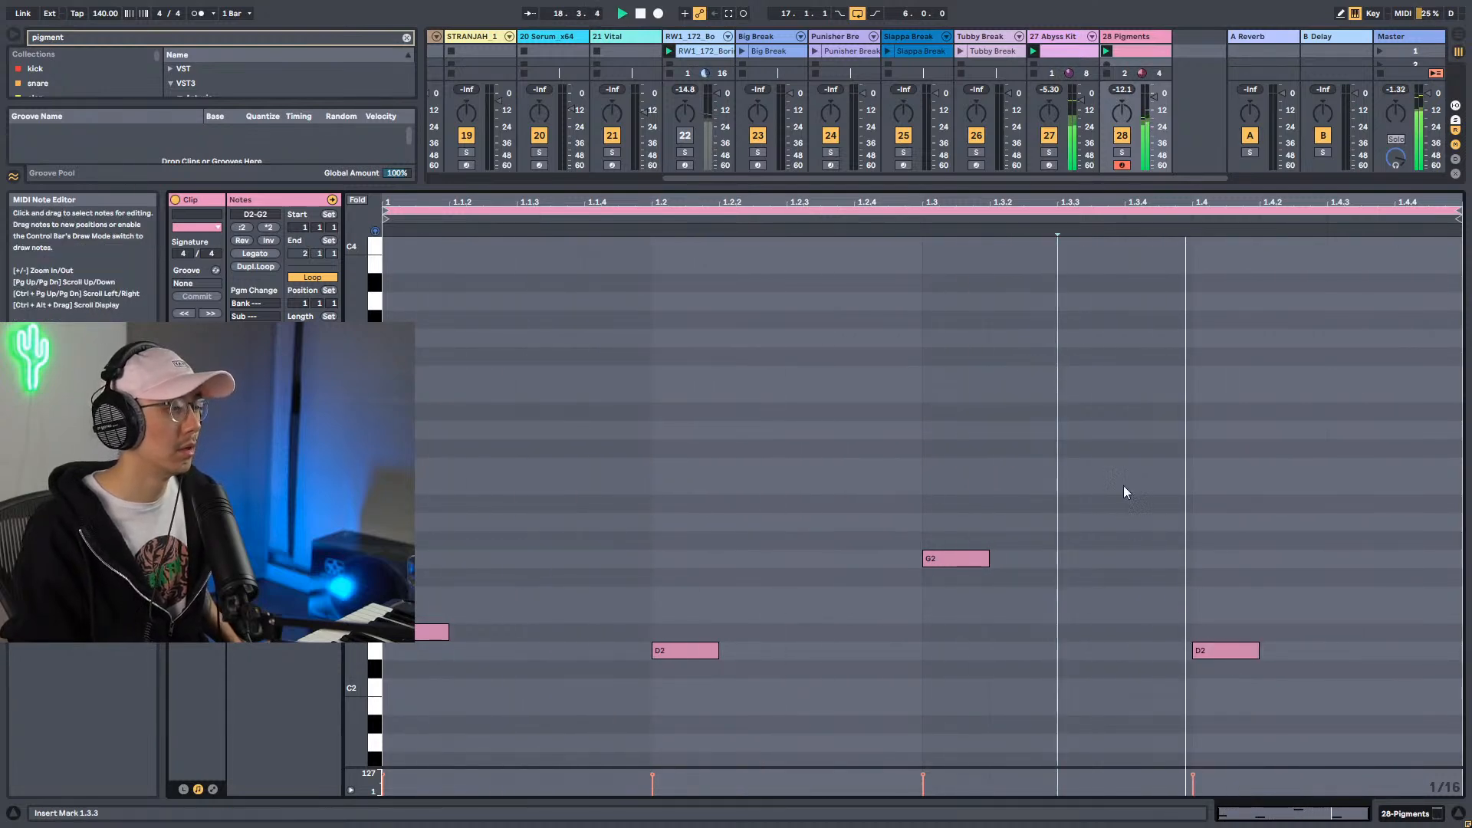
drag(1343, 384, 417, 769)
key(shift+Up)
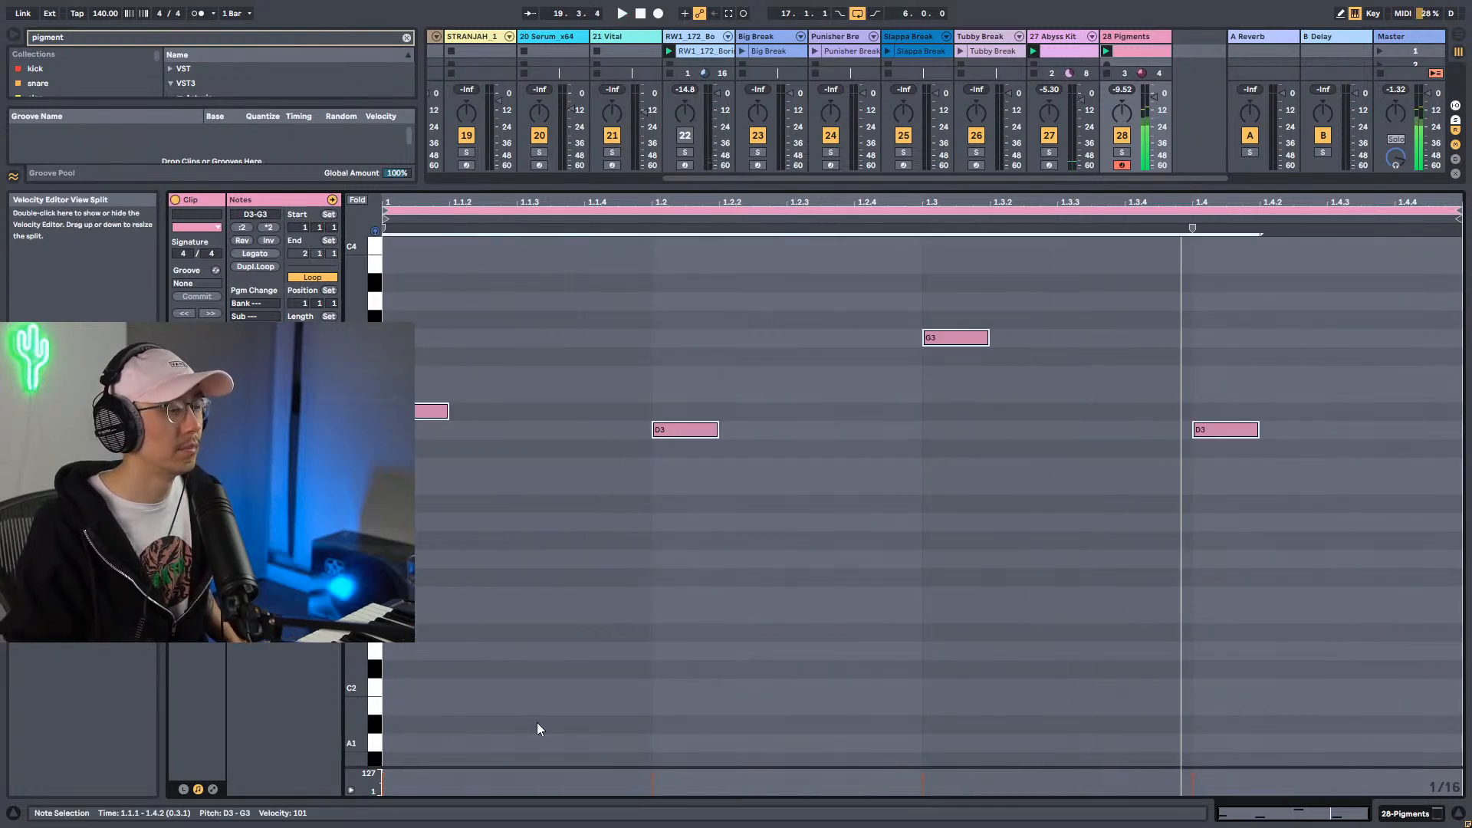
key(space)
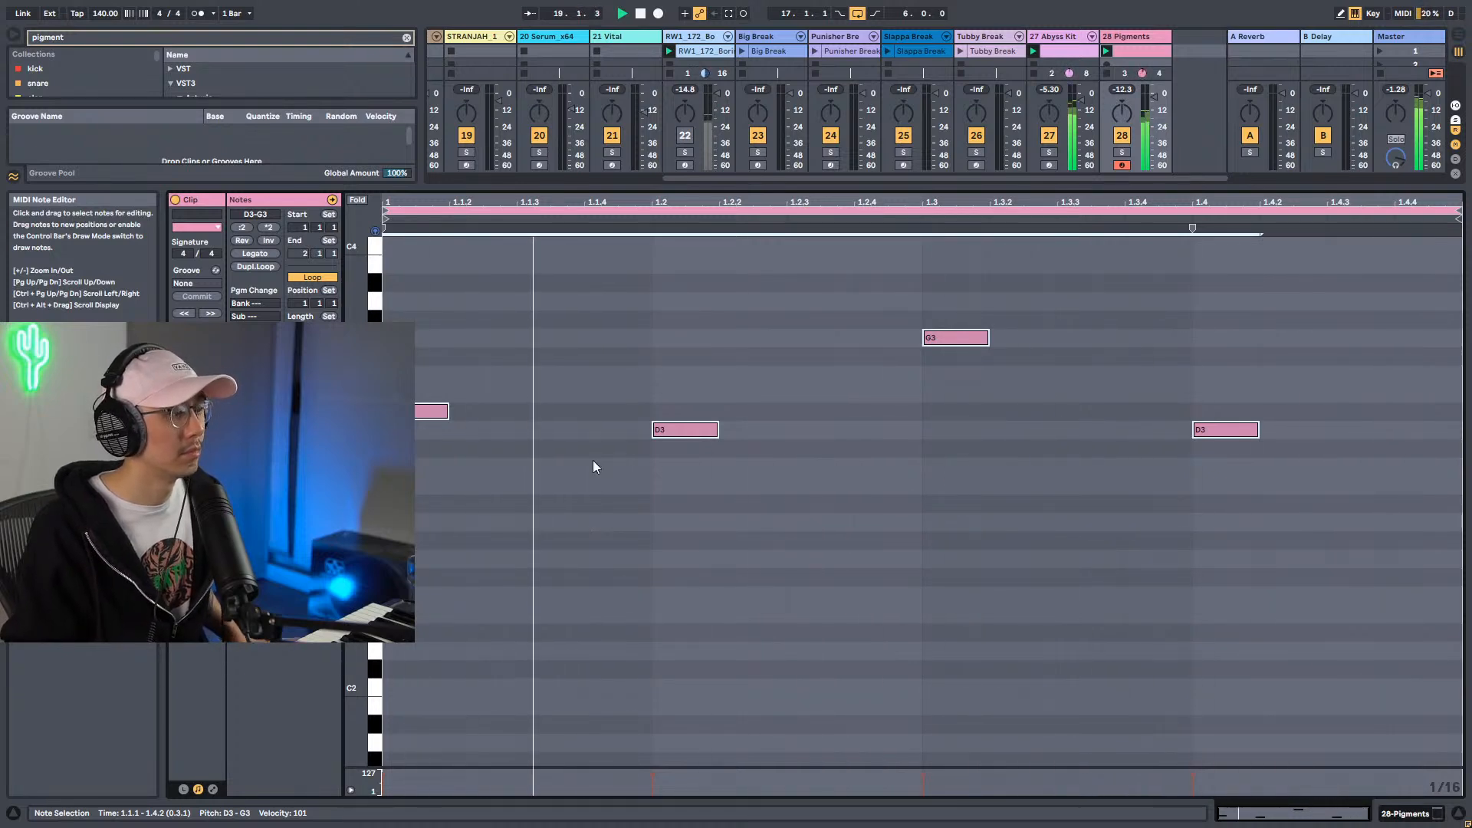
Check the Pigments melody's pitches by selecting the D#3, D3 and G3 keys in the piano roll.
click(368, 410)
click(372, 430)
click(373, 338)
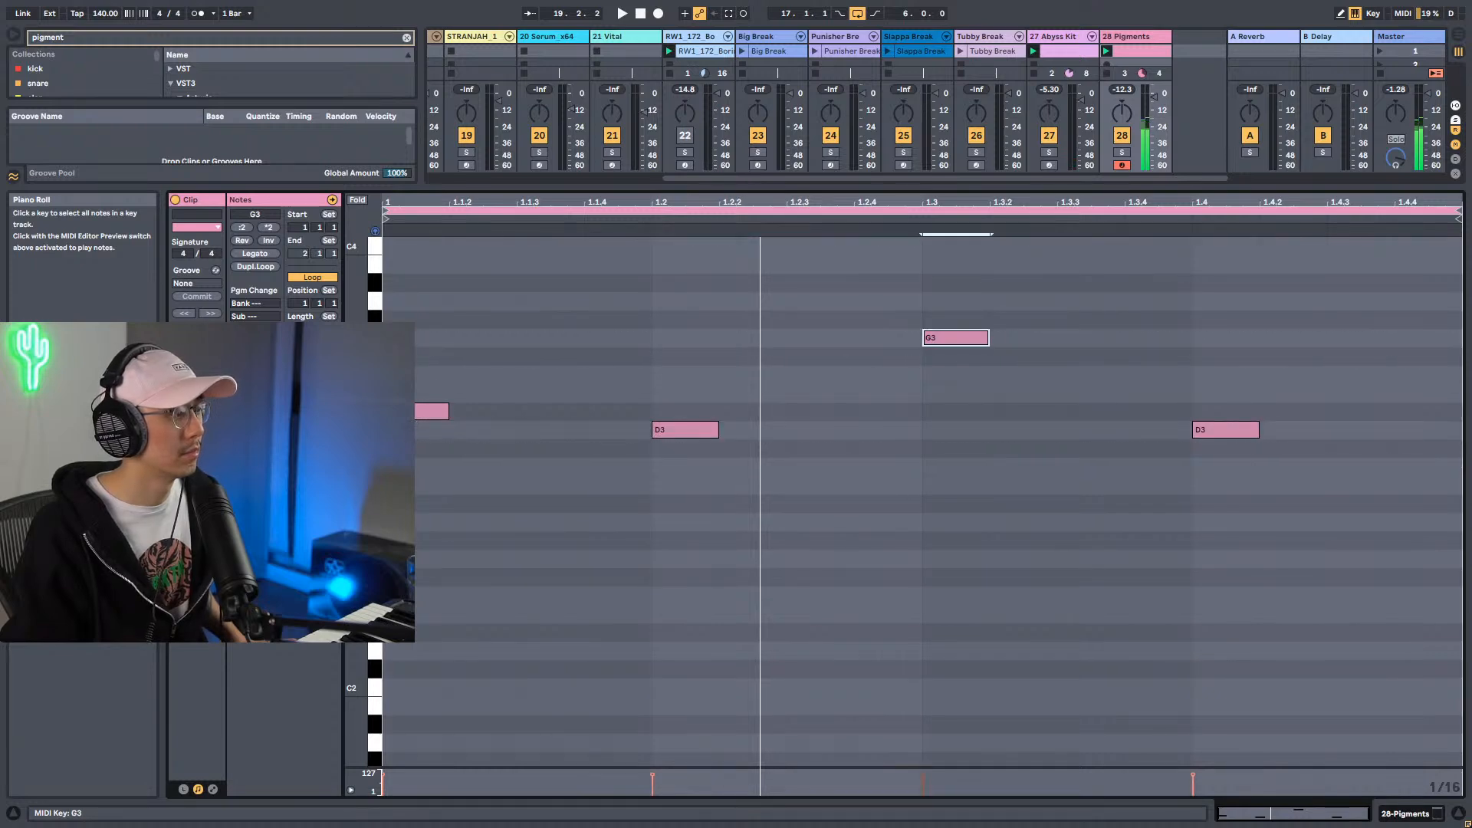
Compare the Pigments melody's pitches with lower ones by selecting the D3, D#3, A2, A#2 and G2 keys in the piano roll.
click(373, 430)
click(372, 410)
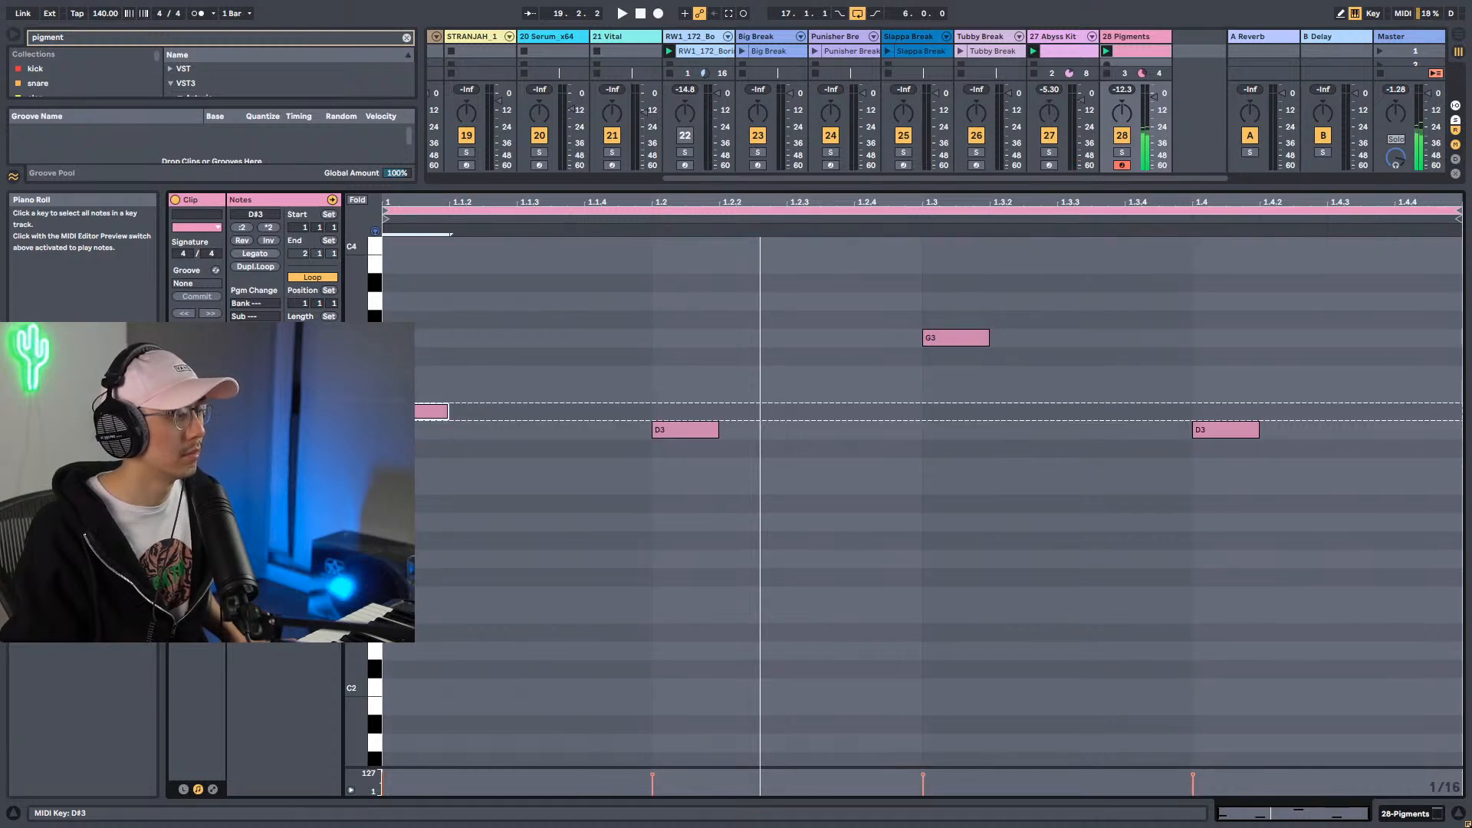
click(373, 430)
click(373, 522)
click(373, 504)
click(372, 522)
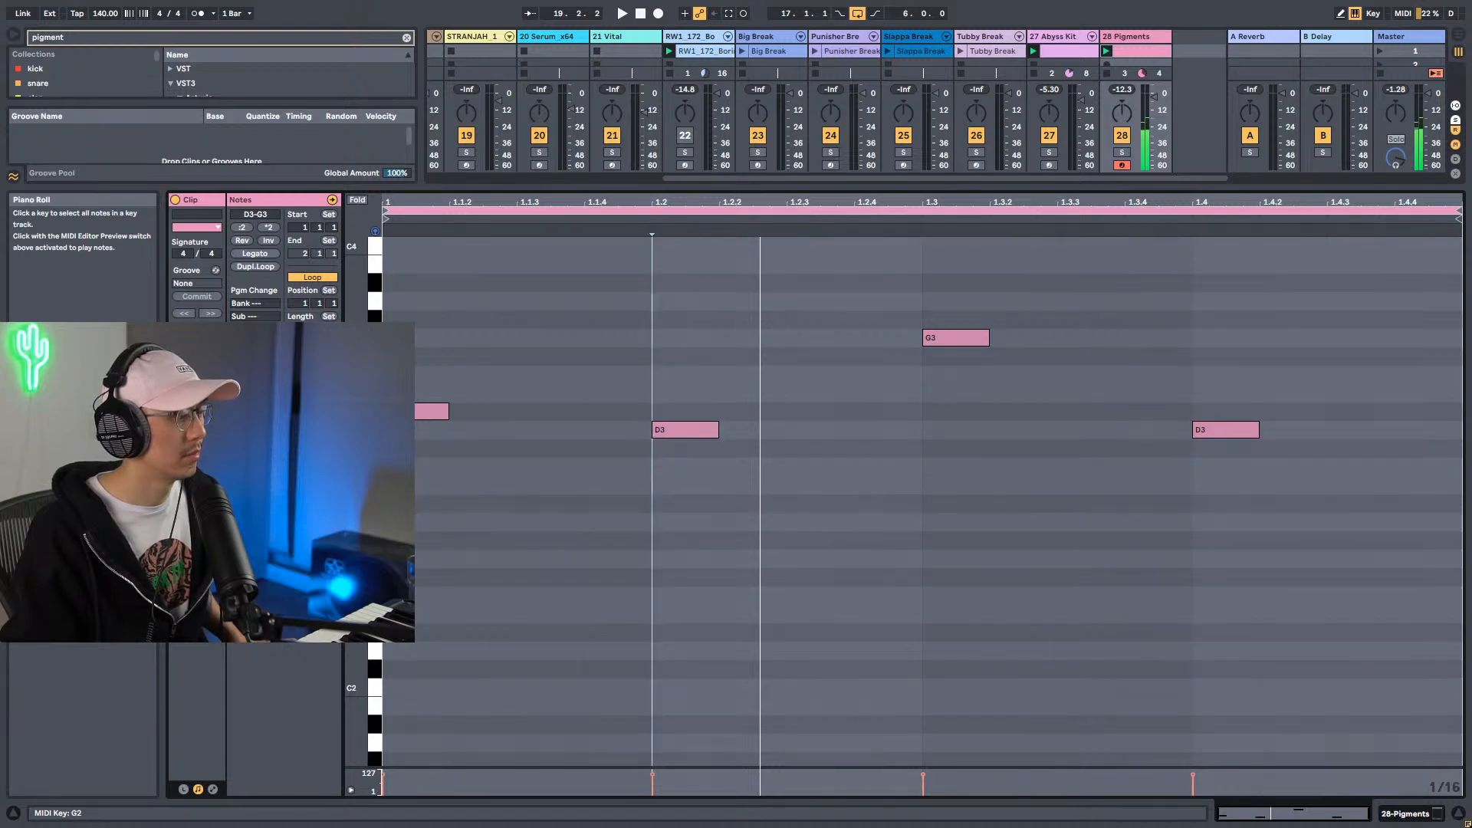
click(373, 558)
click(373, 559)
double_click(403, 558)
key(Delete)
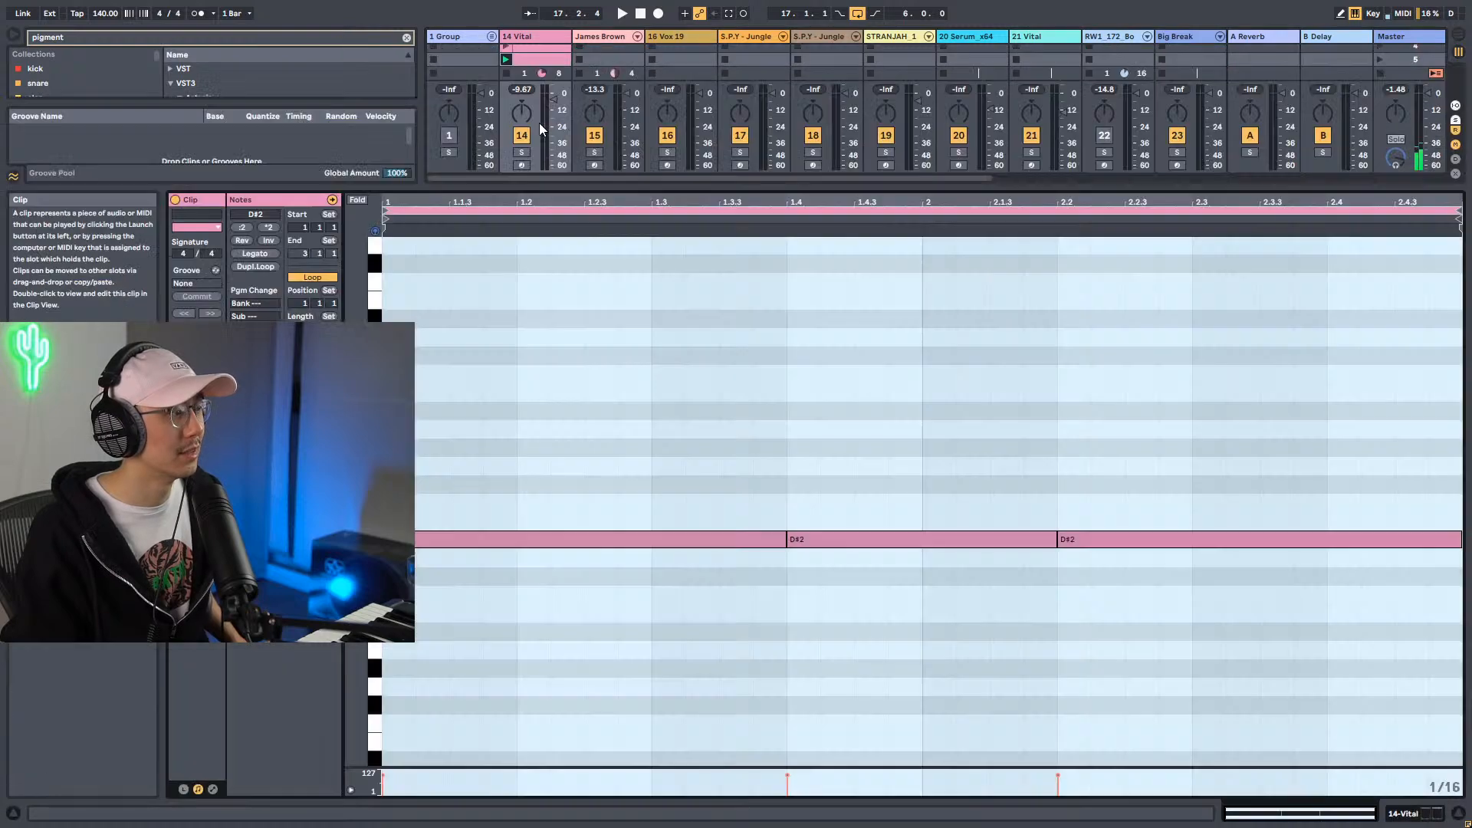
Try transposing all notes of the Vital bass clip up four semitones to G2, and play the beat.
drag(514, 447, 1465, 731)
key(Up)
key(Up)
key(Up)
key(Up)
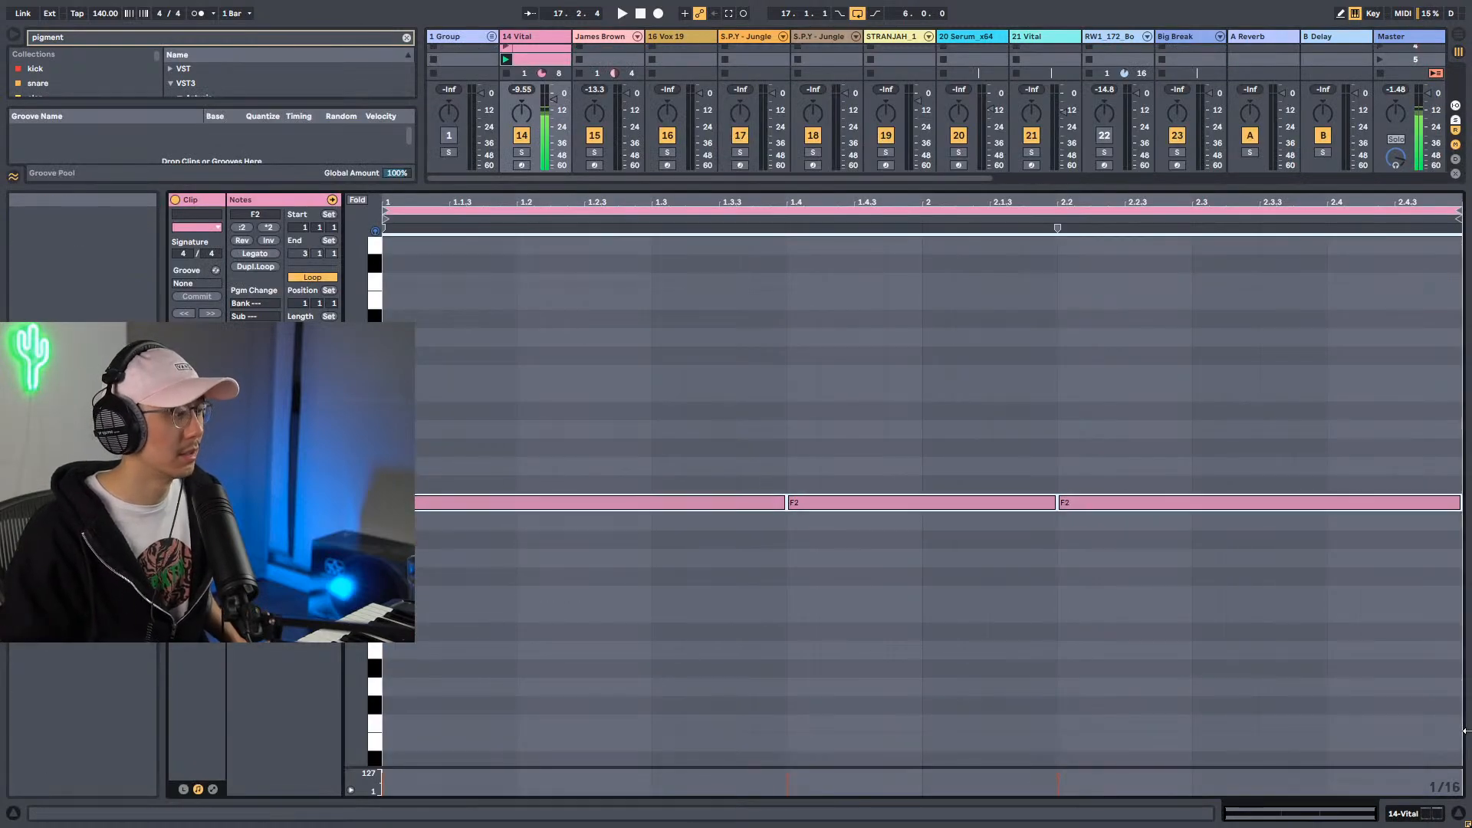
key(space)
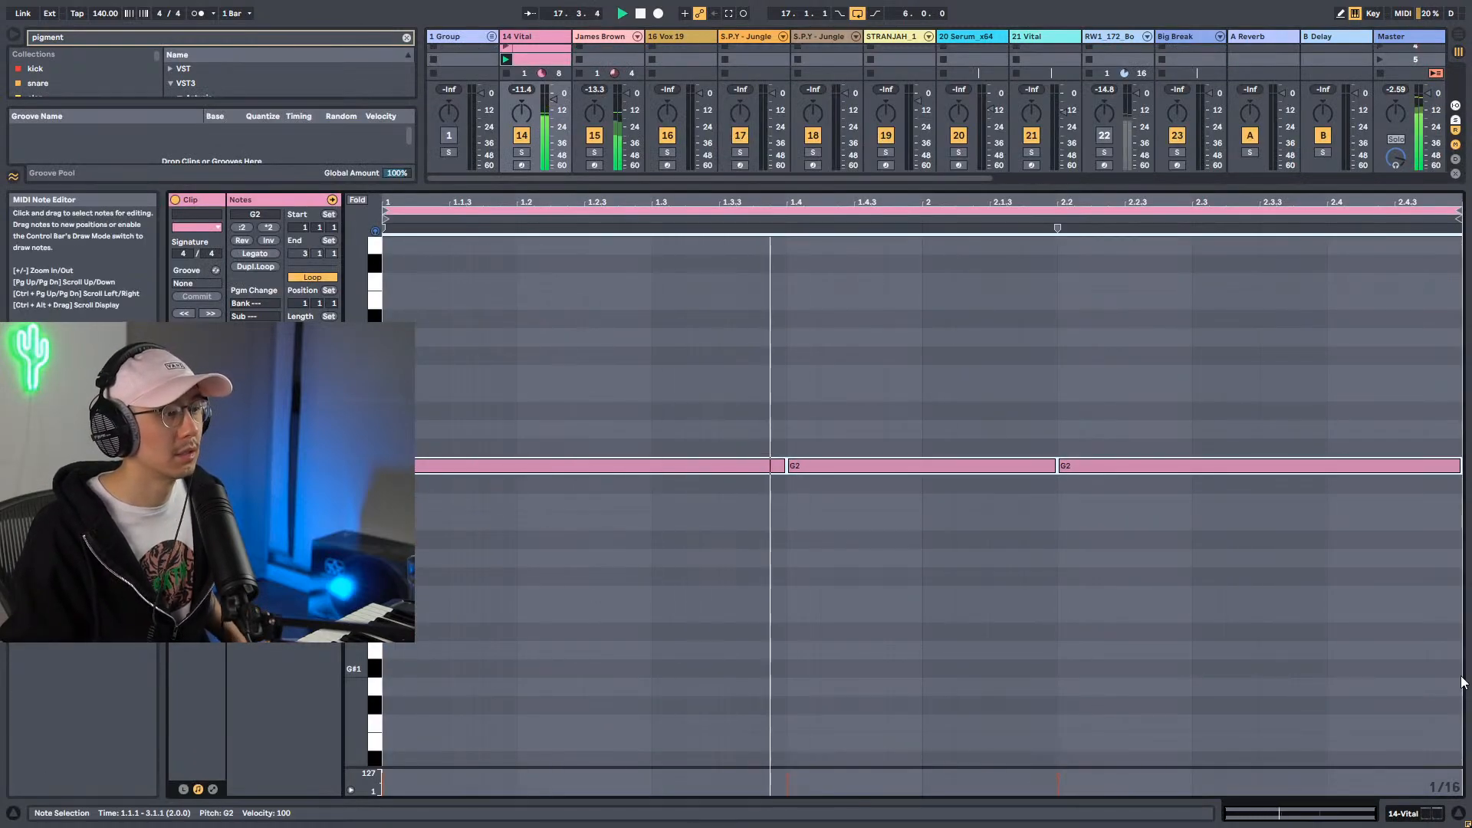
key(shift+Tab)
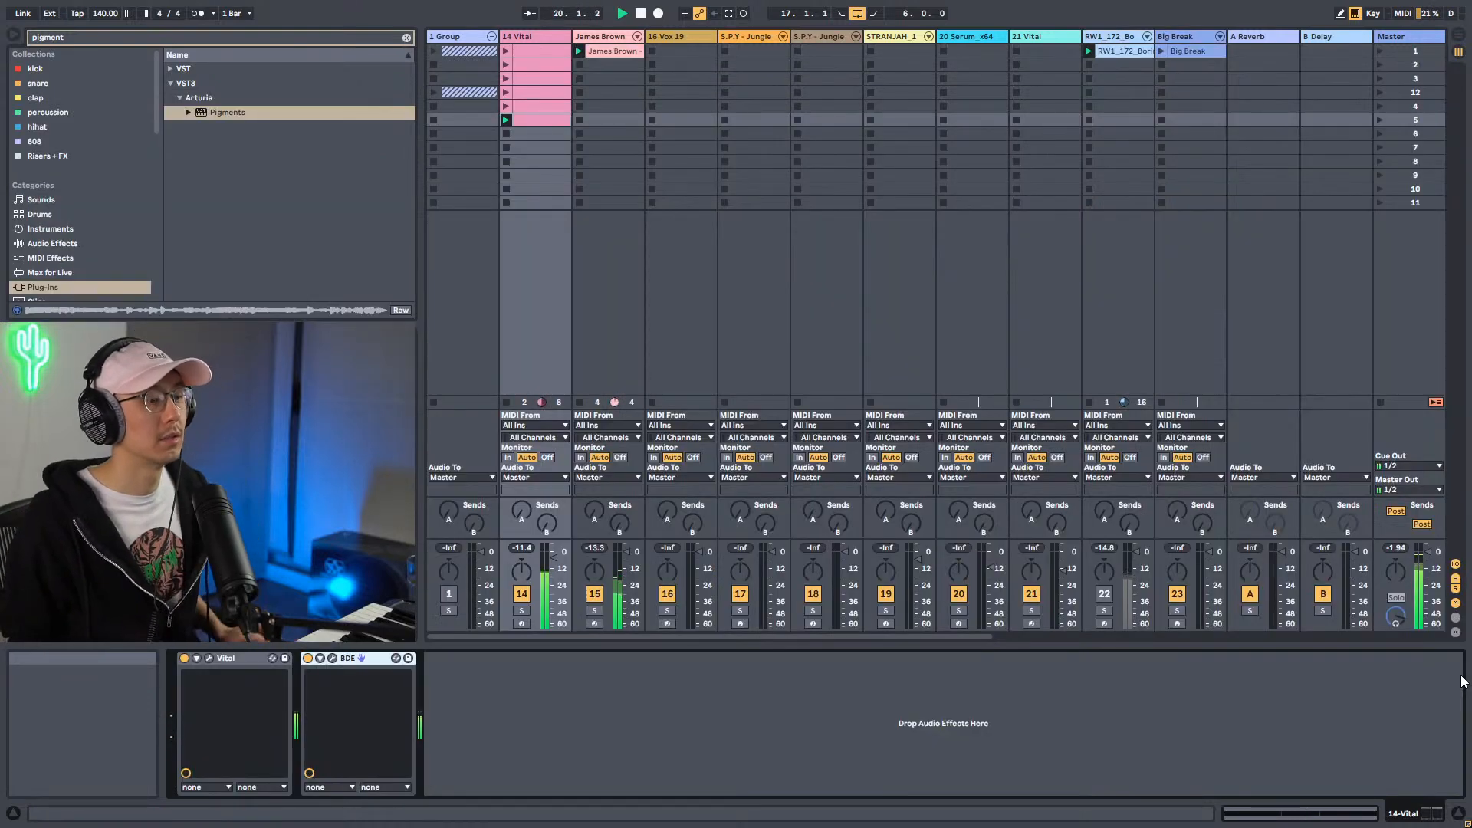
Transpose the Vital bass notes back down four semitones to D#2, auditioning the pitches up to three semitones above.
double_click(524, 117)
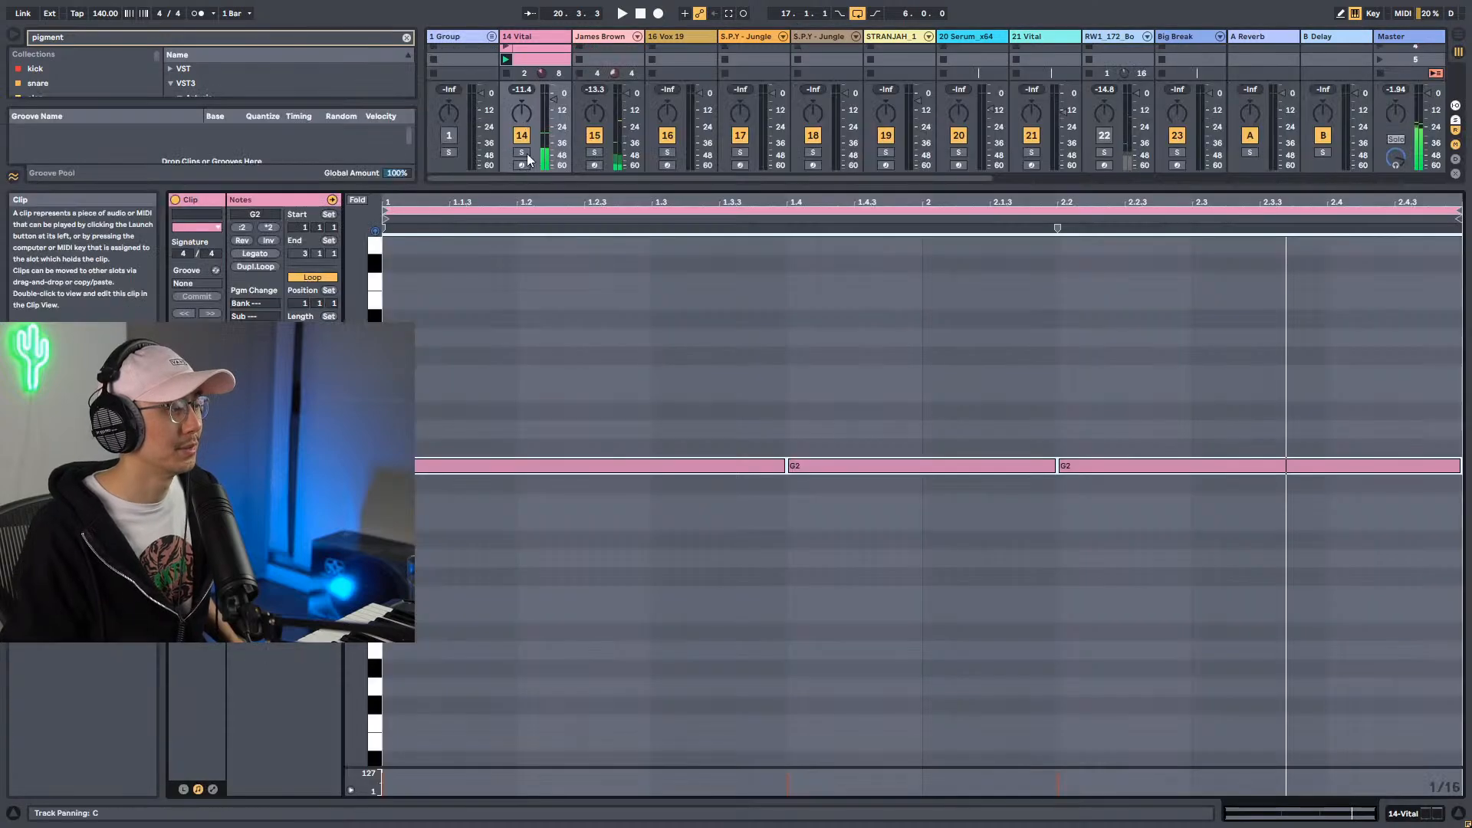
key(Down)
key(Down)
key(Down)
key(Down)
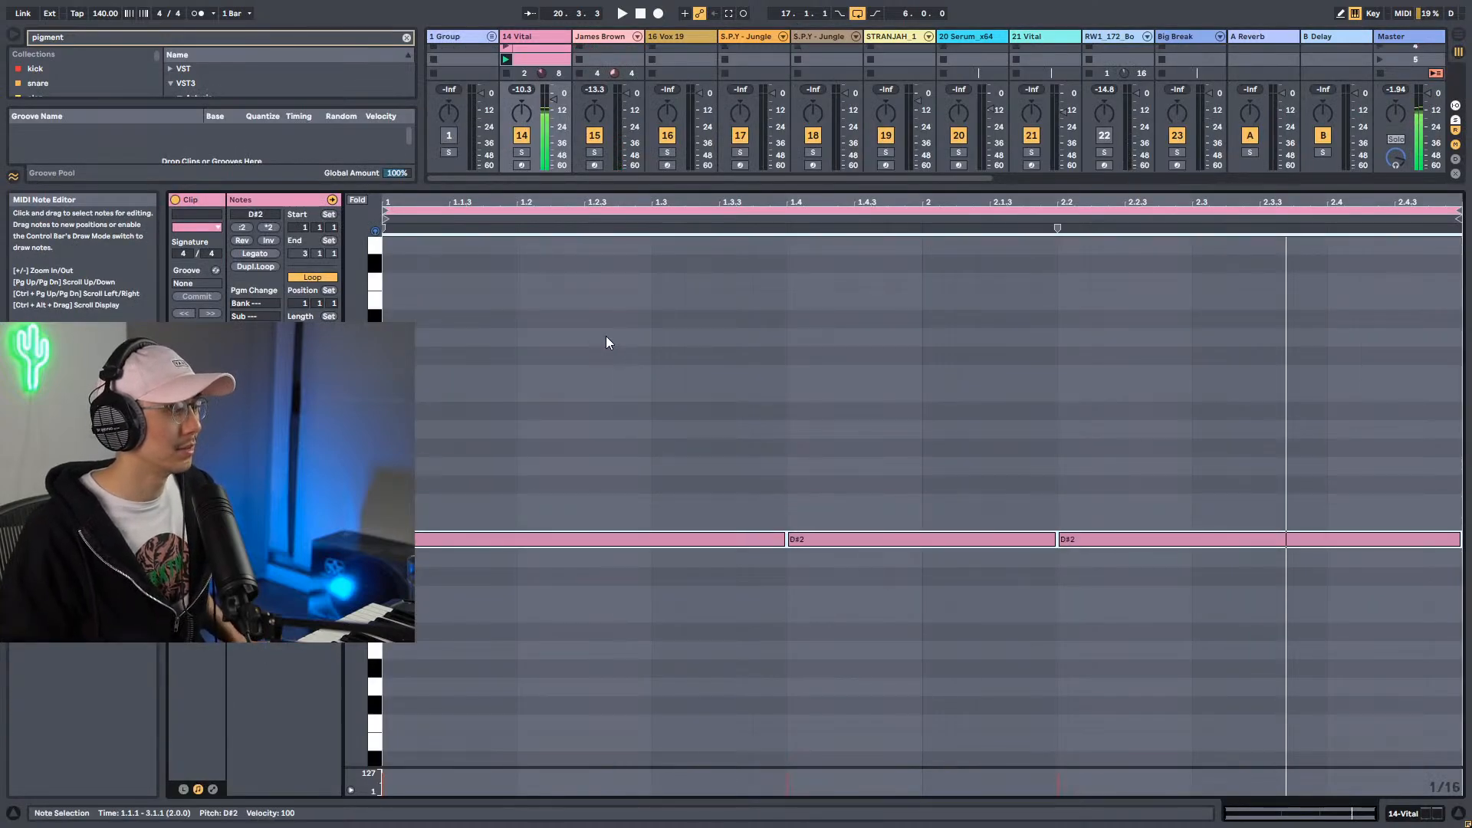
key(Up)
key(Up)
key(Up)
key(Down)
key(Down)
key(Down)
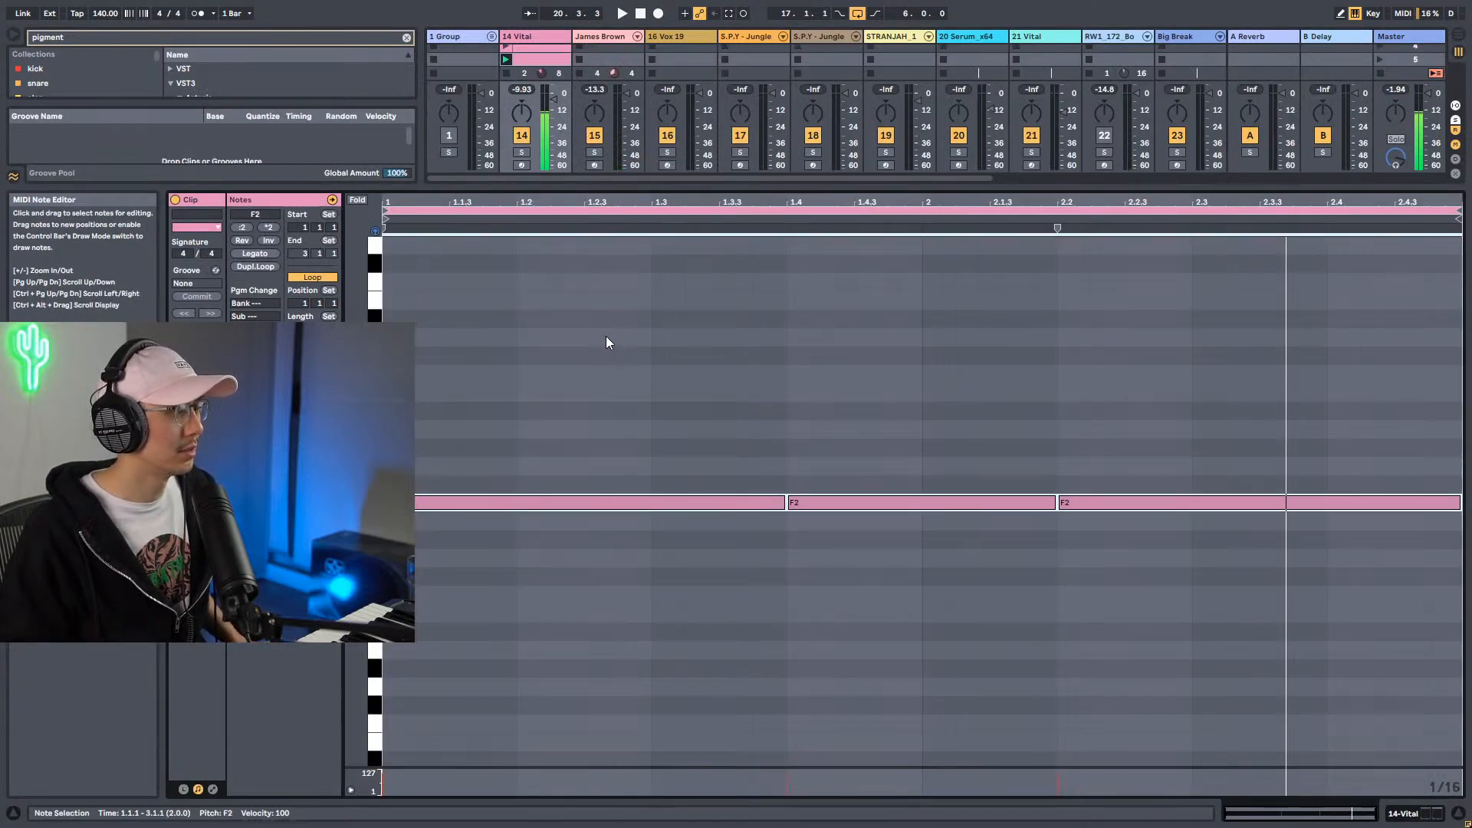
Transpose all notes of the Pigments clip down four semitones, so the melody spans A#2 to D#3, and play the beat.
key(shift+Tab)
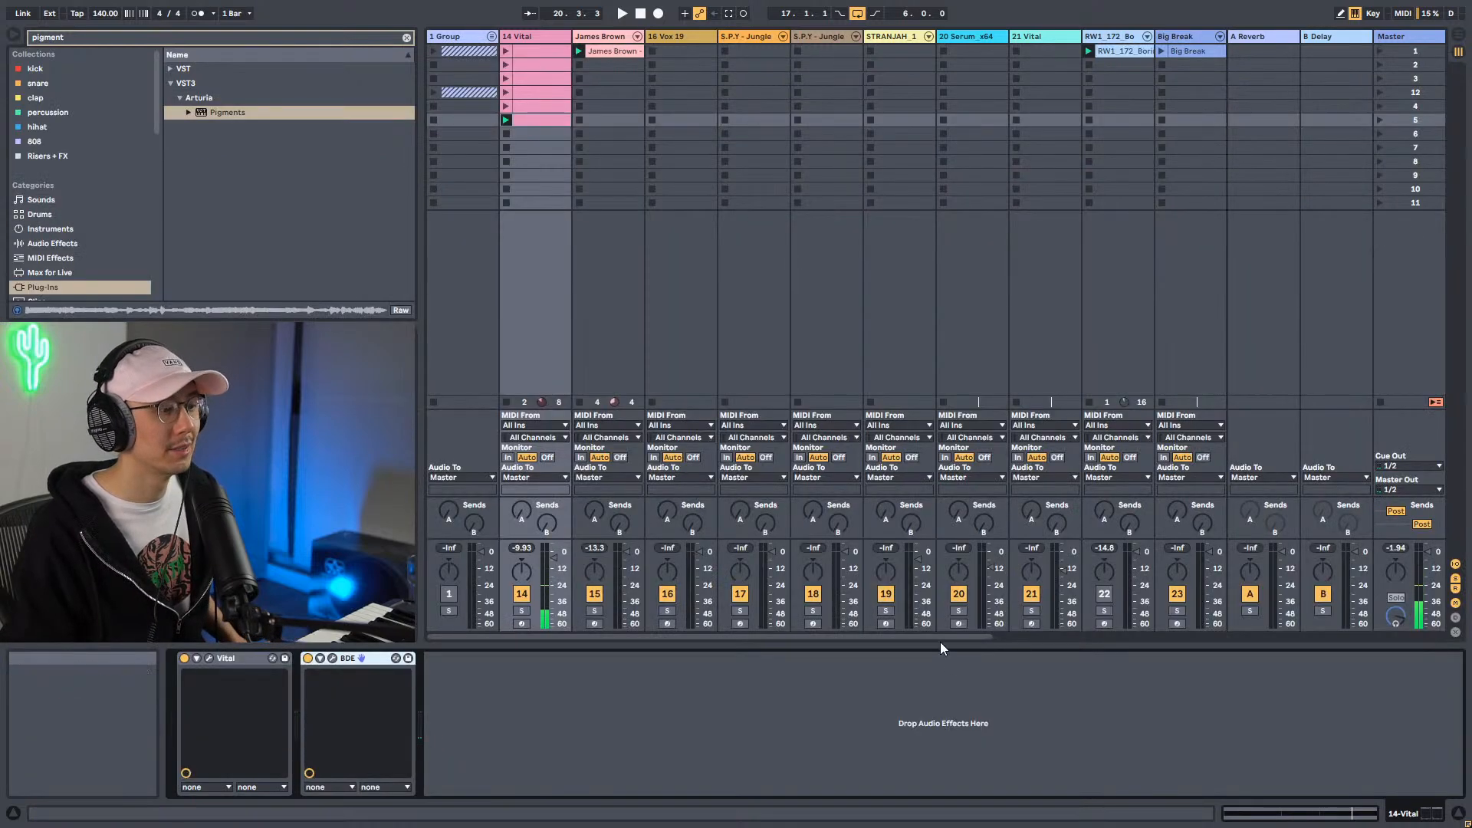
drag(941, 637, 1419, 626)
double_click(1135, 51)
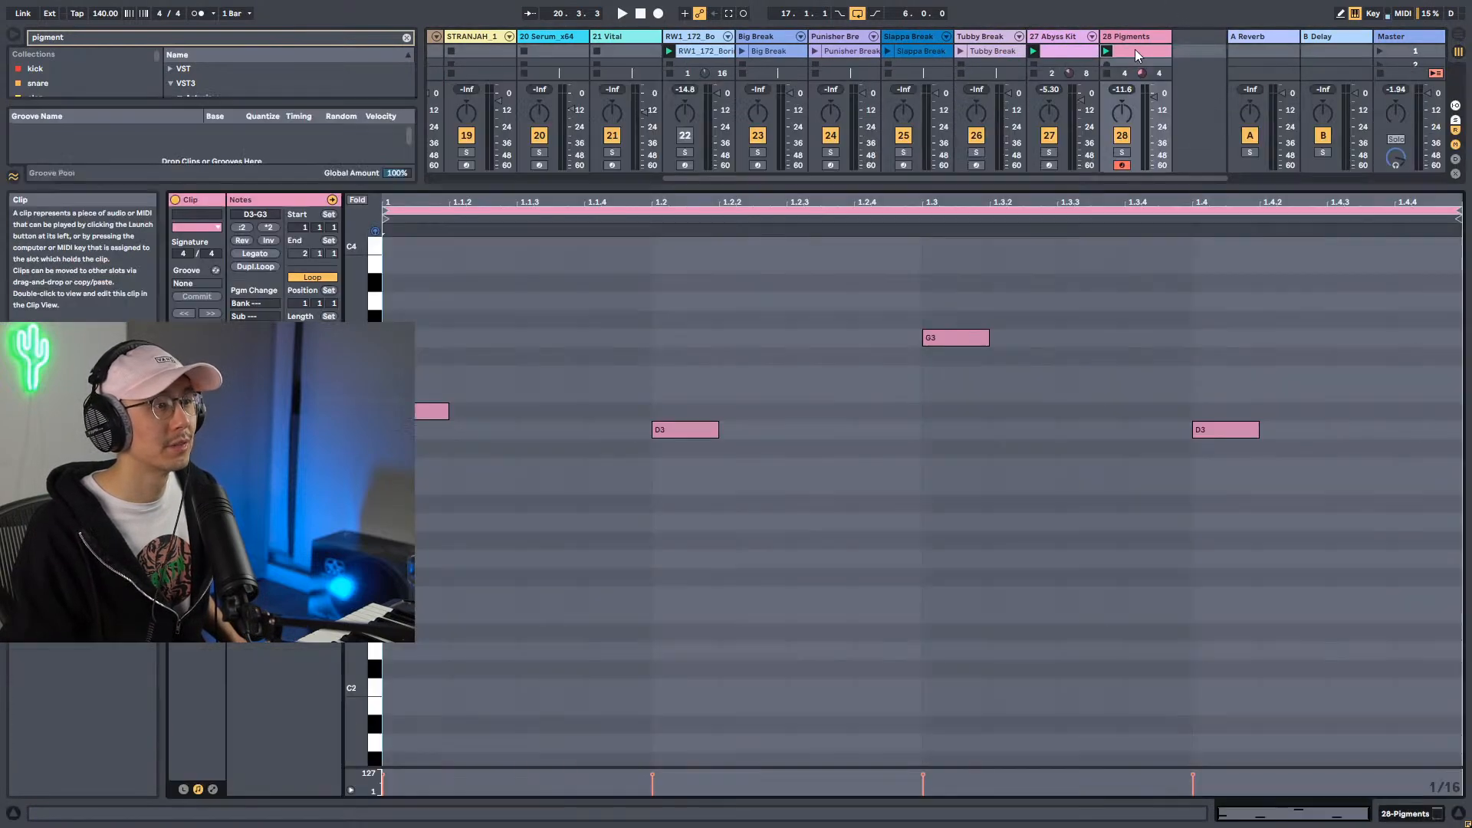
key(ctrl+a)
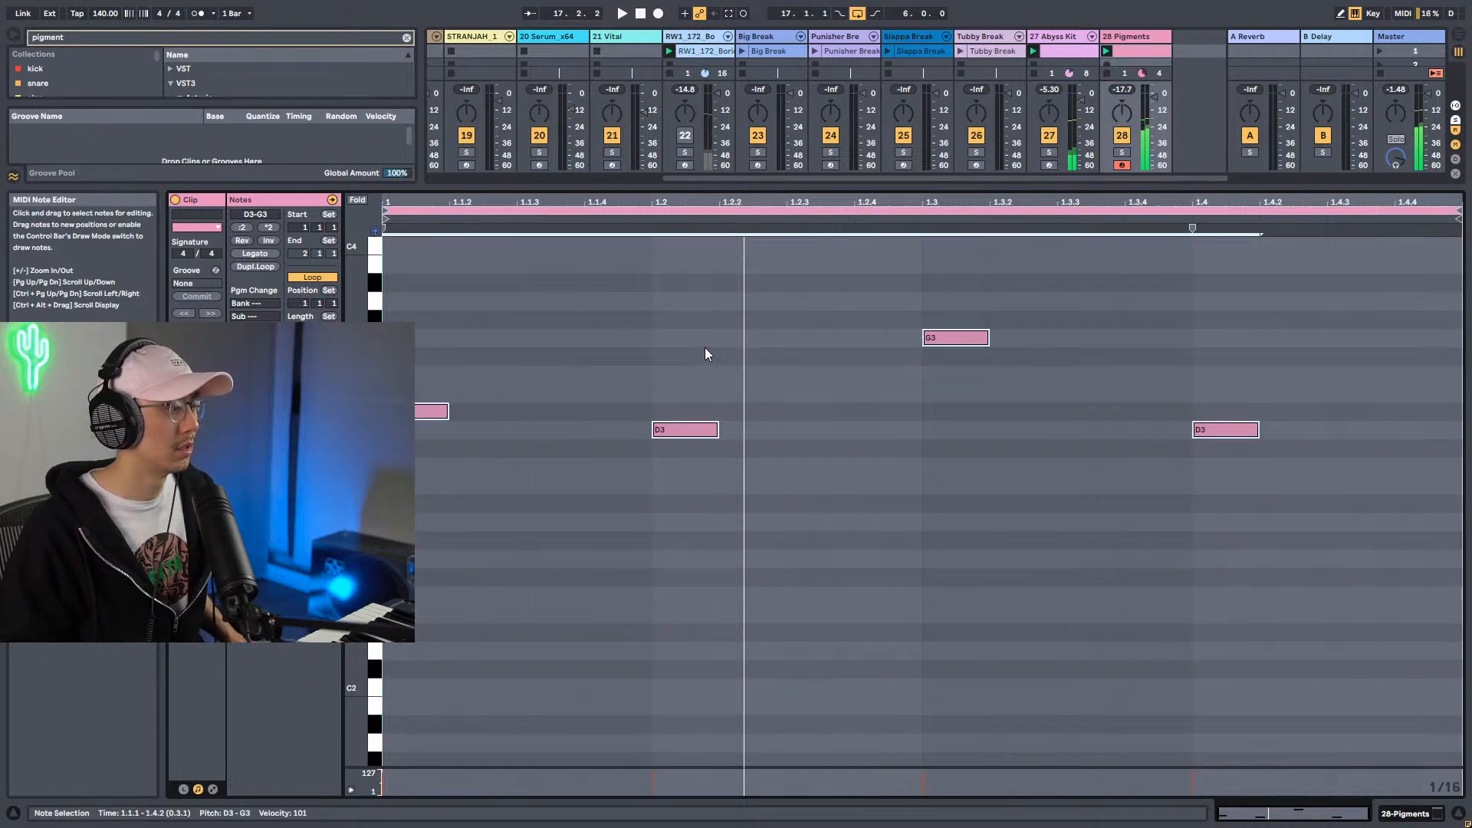
key(Down)
key(Down)
key(Down)
key(Down)
key(space)
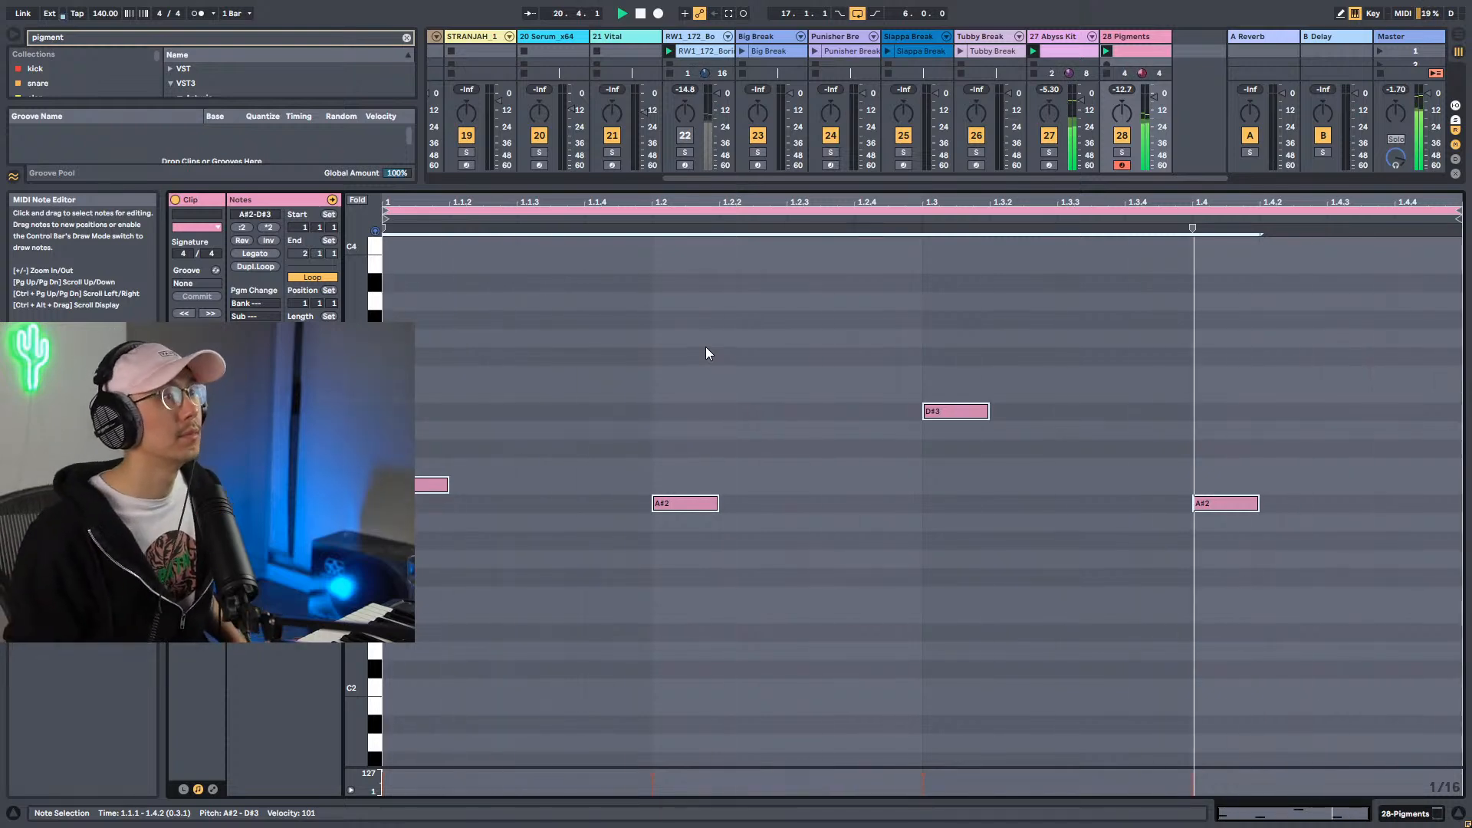
View the Vital bass clip and the Vital track's device chain while the beat plays.
key(shift+Tab)
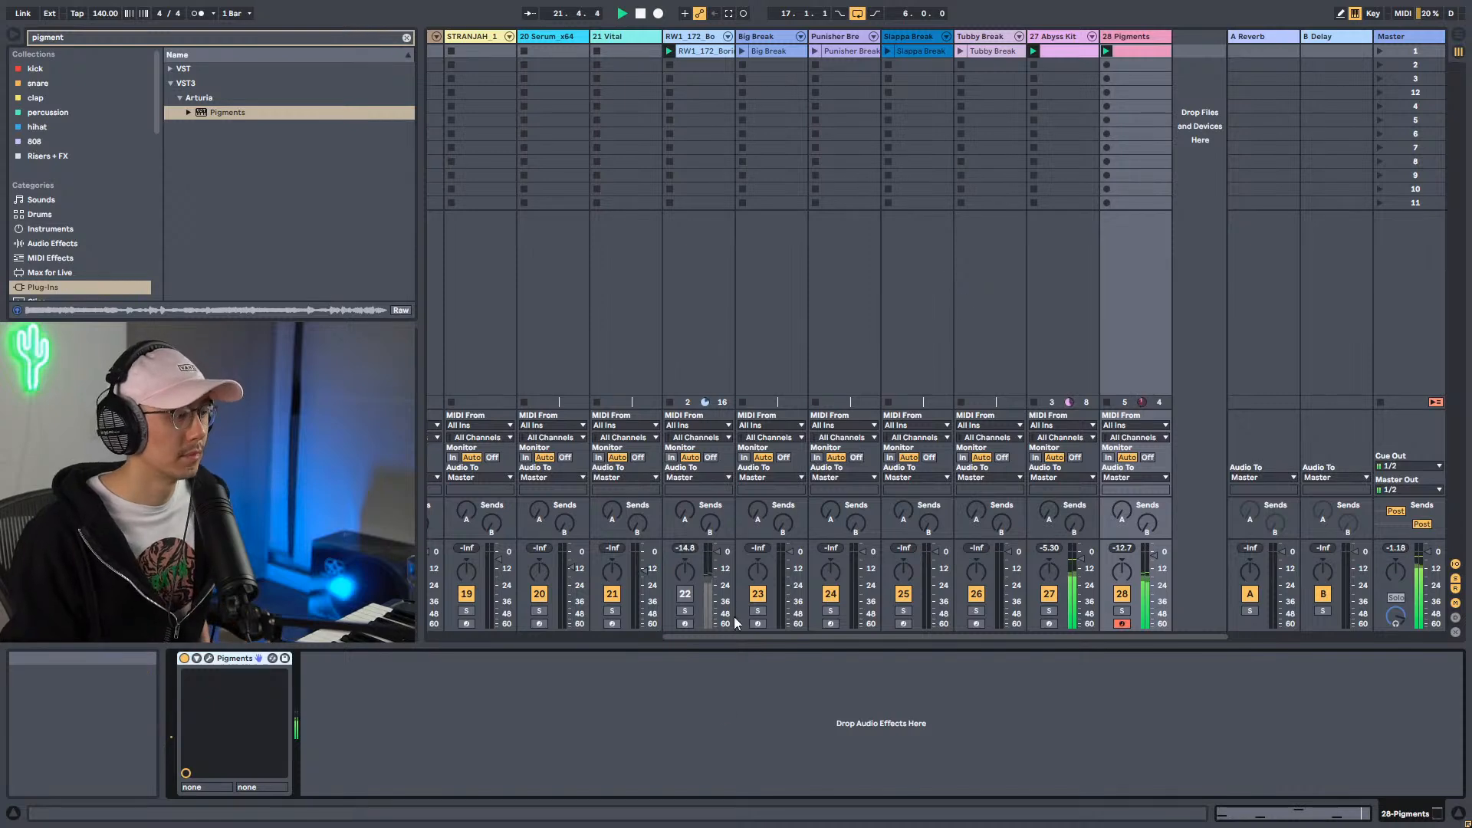
scroll(733, 634, left, 5)
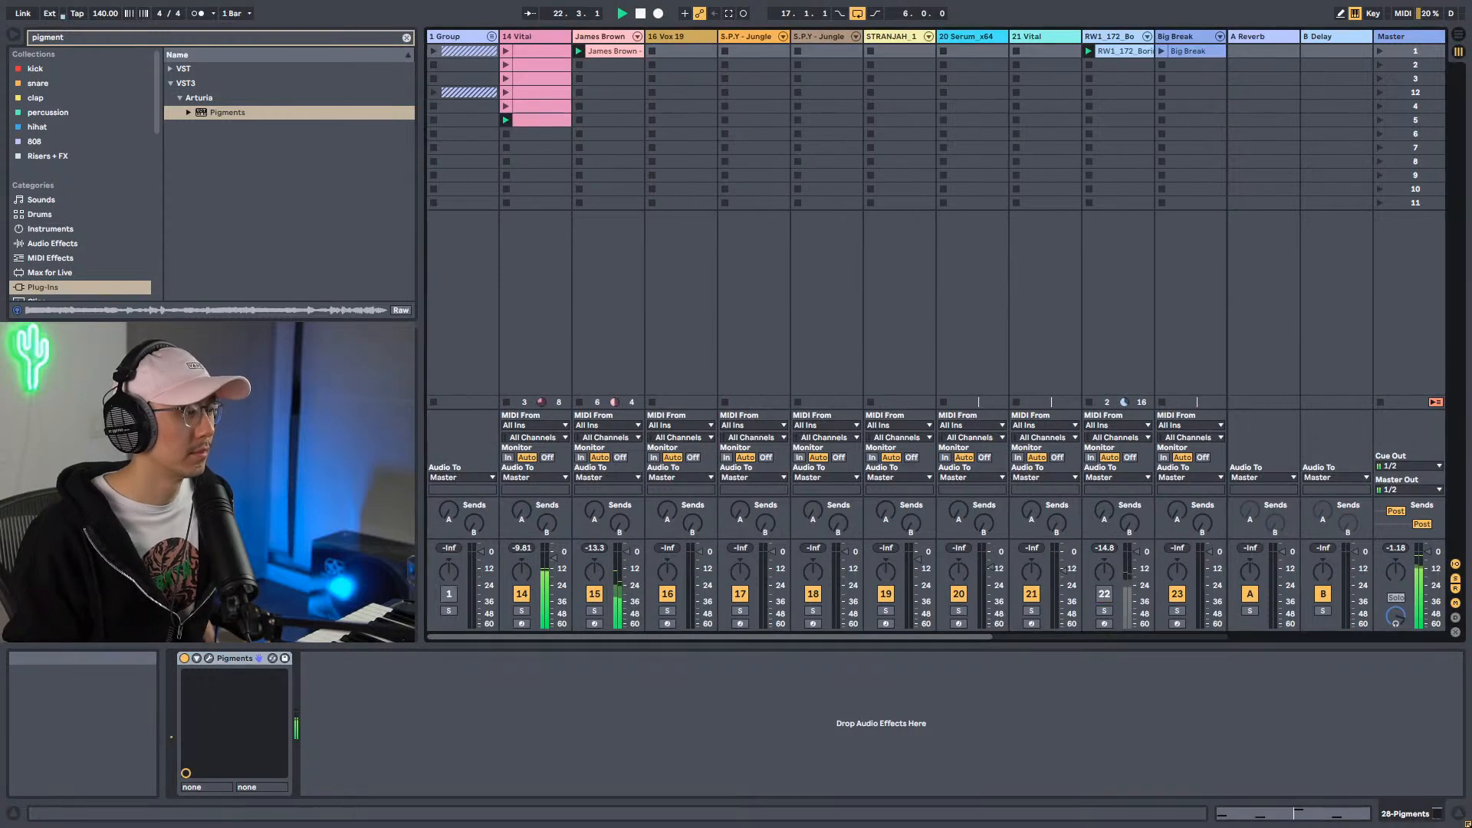
double_click(549, 126)
key(shift+Tab)
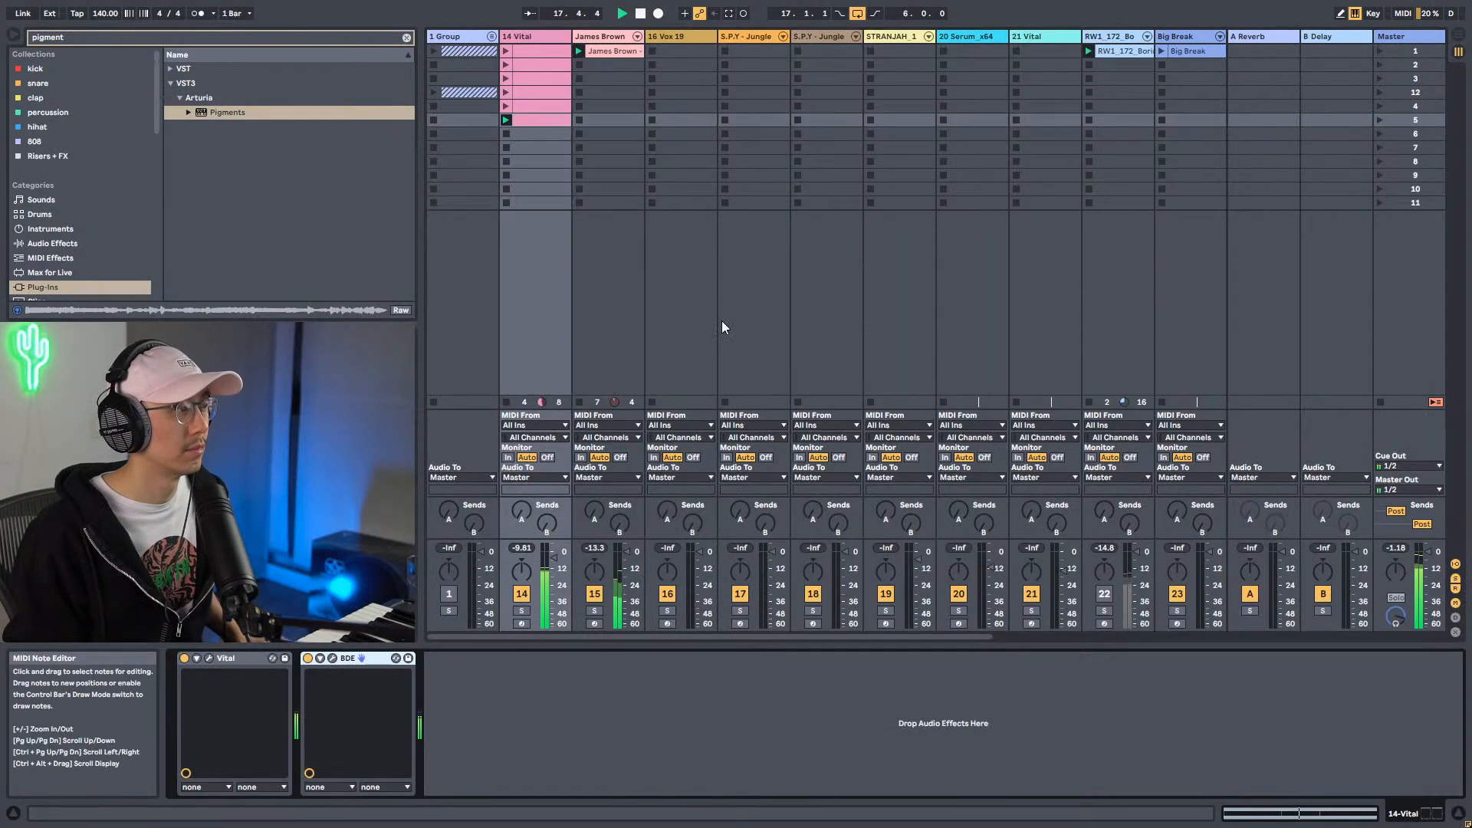
Solo the James Brown drum track, stop playback and save the set.
click(594, 611)
key(space)
key(ctrl+s)
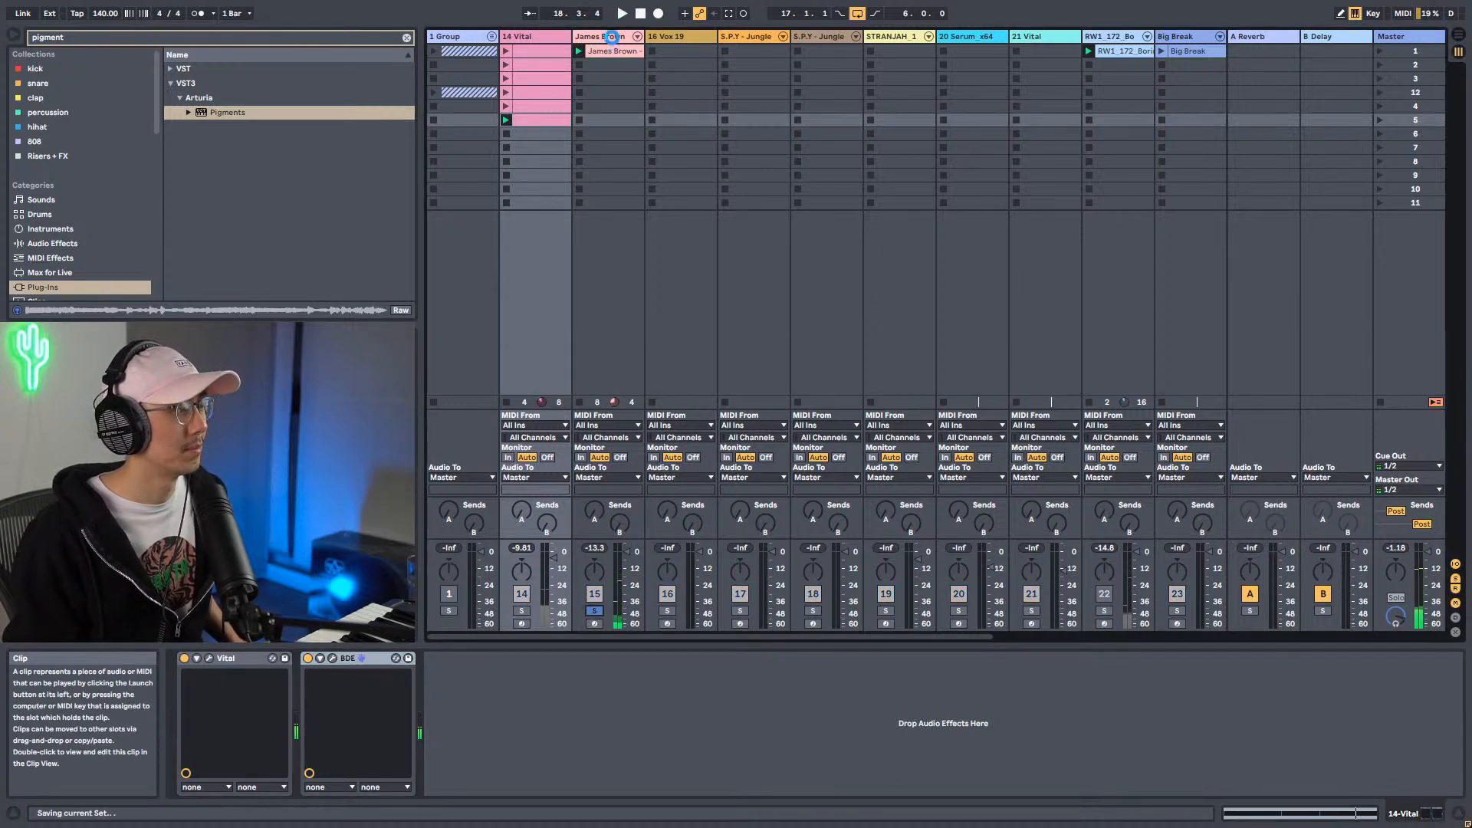
Raise the tempo to 171 BPM and transpose the James Brown drum rack by +9 st during playback.
click(612, 36)
key(space)
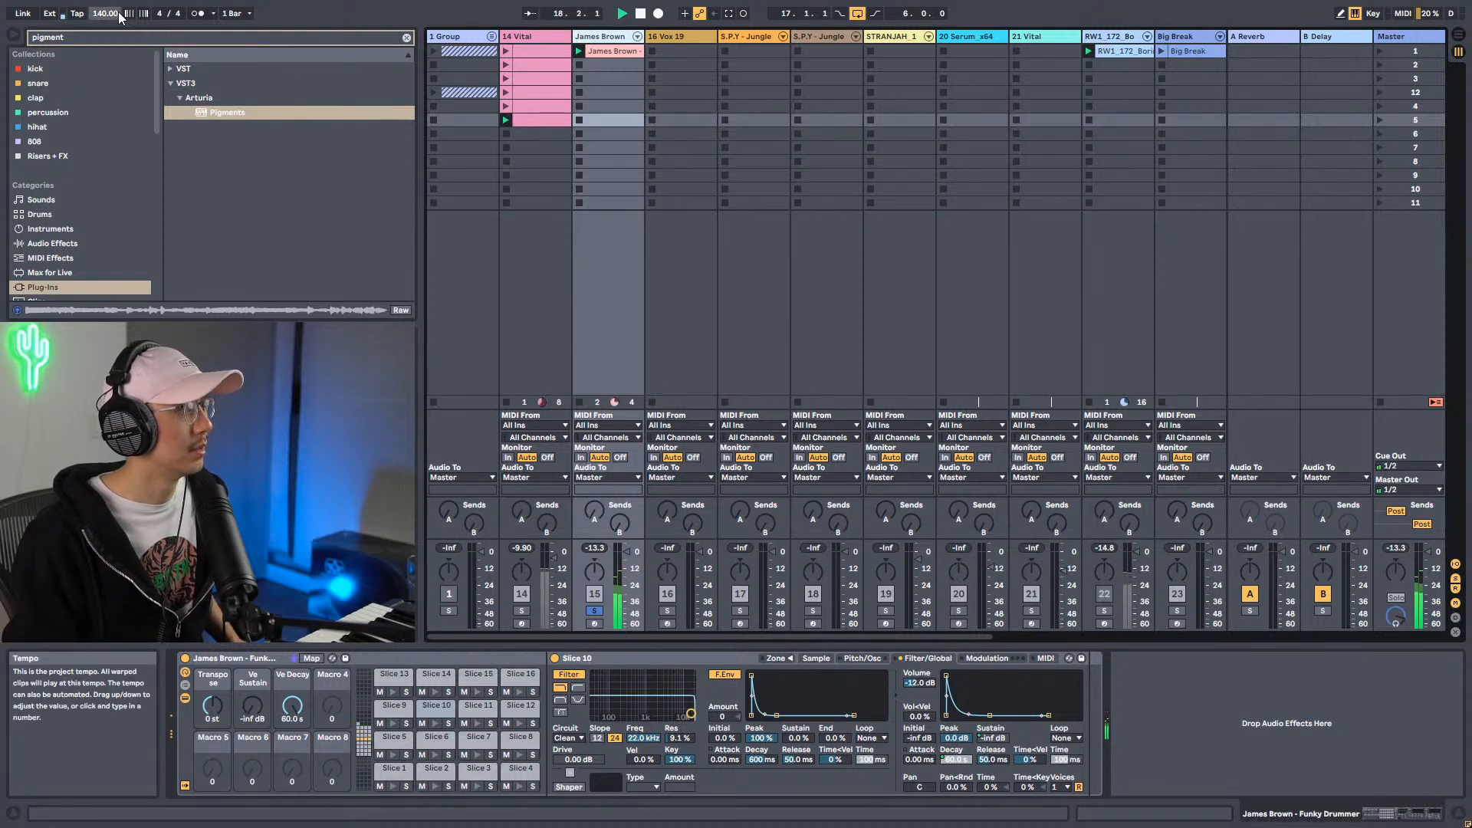
drag(105, 13, 105, 0)
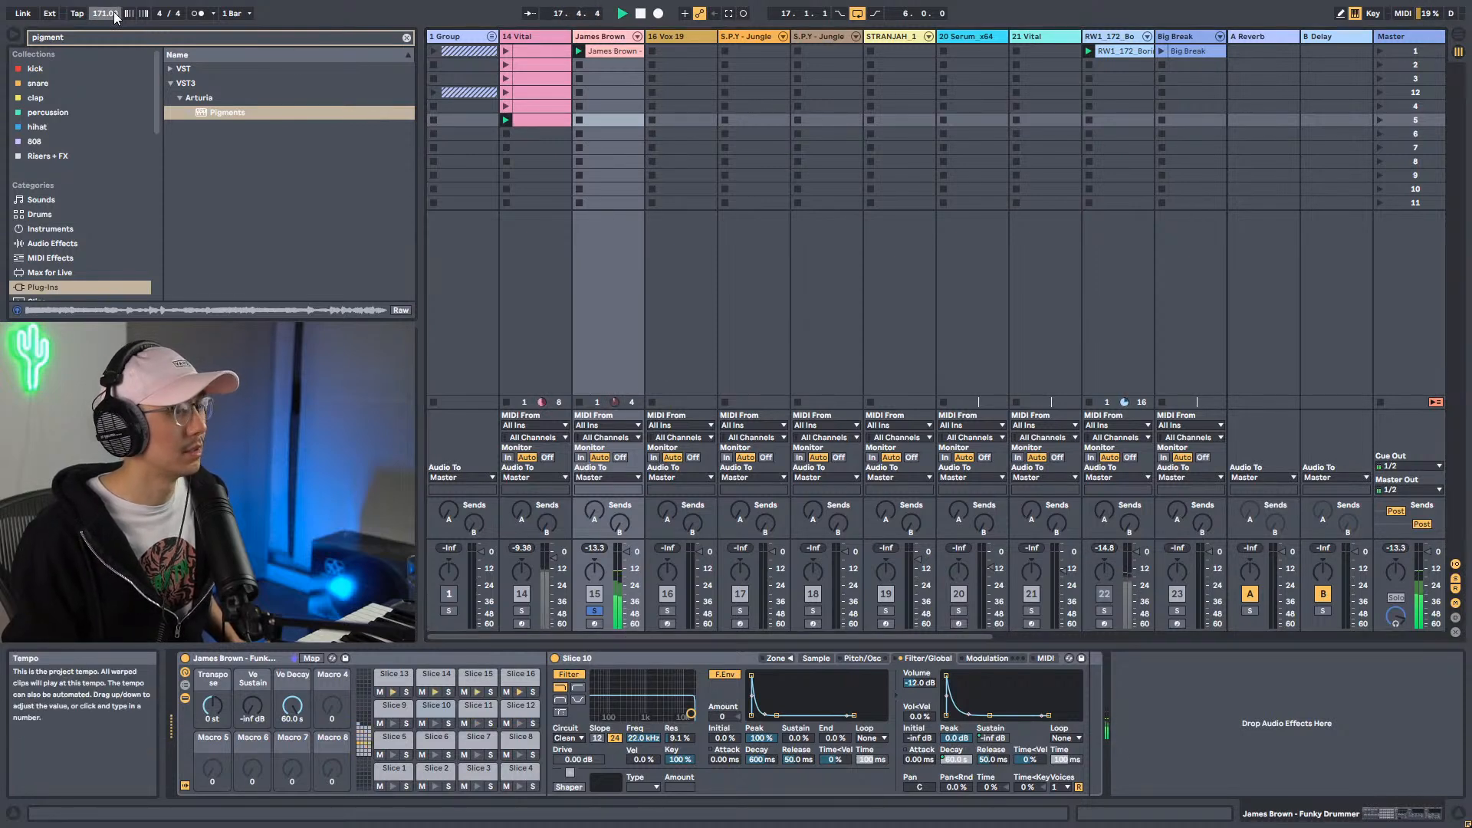
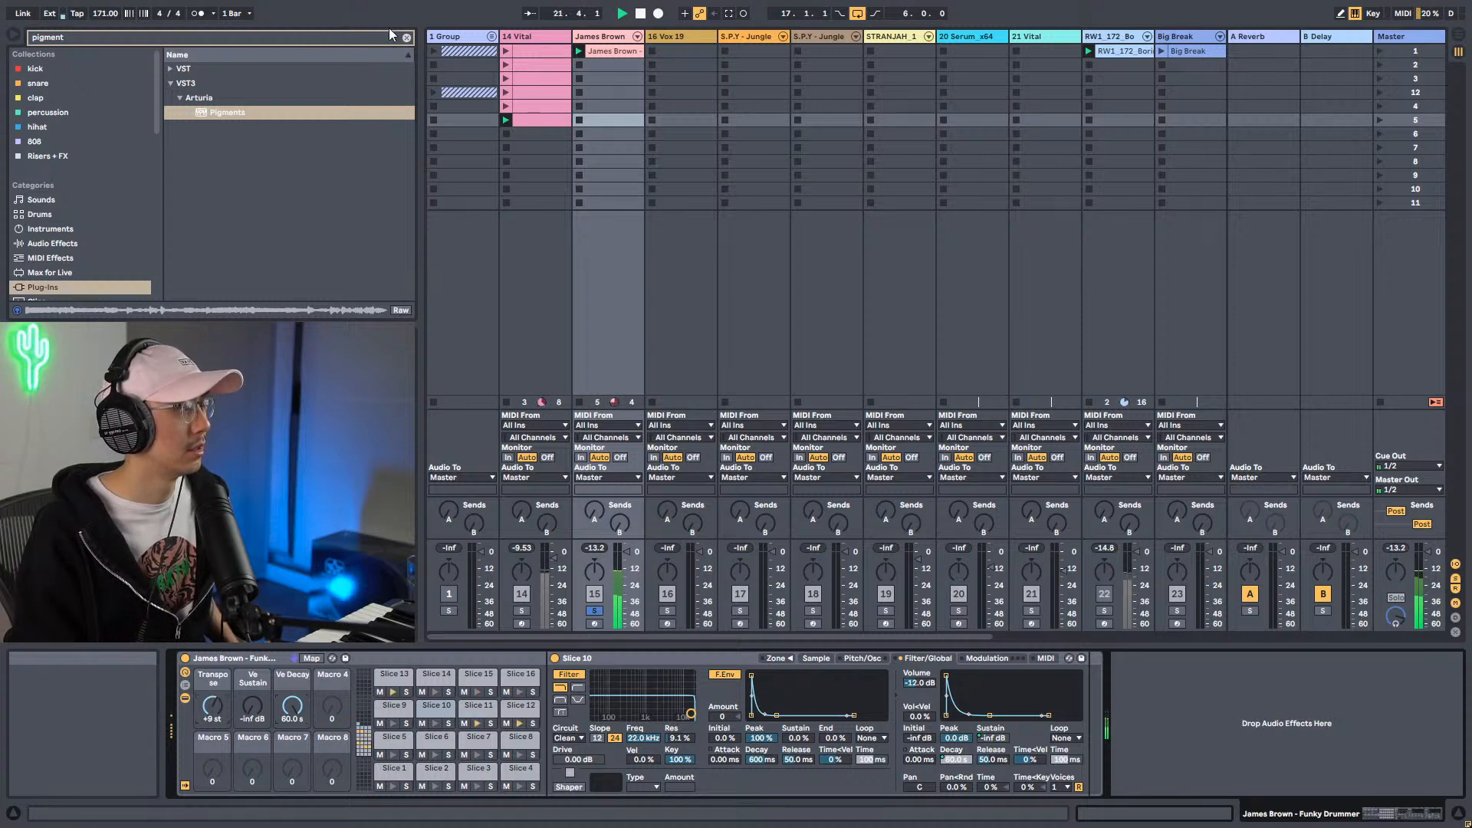
Search the plug-ins for "bde" and load BDE onto the James Brown track, moving its window higher.
click(406, 38)
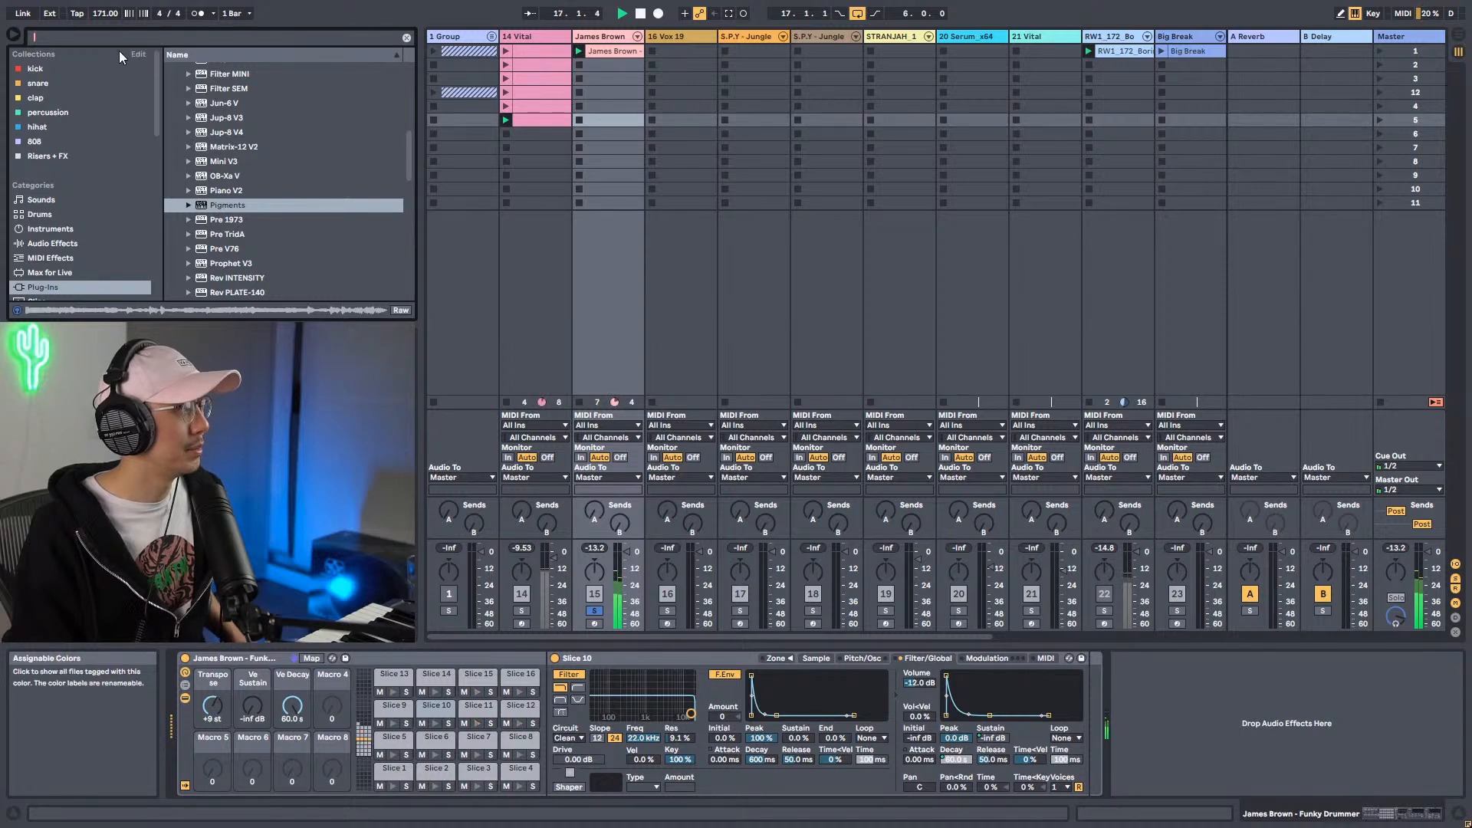
text(f)
key(BackSpace)
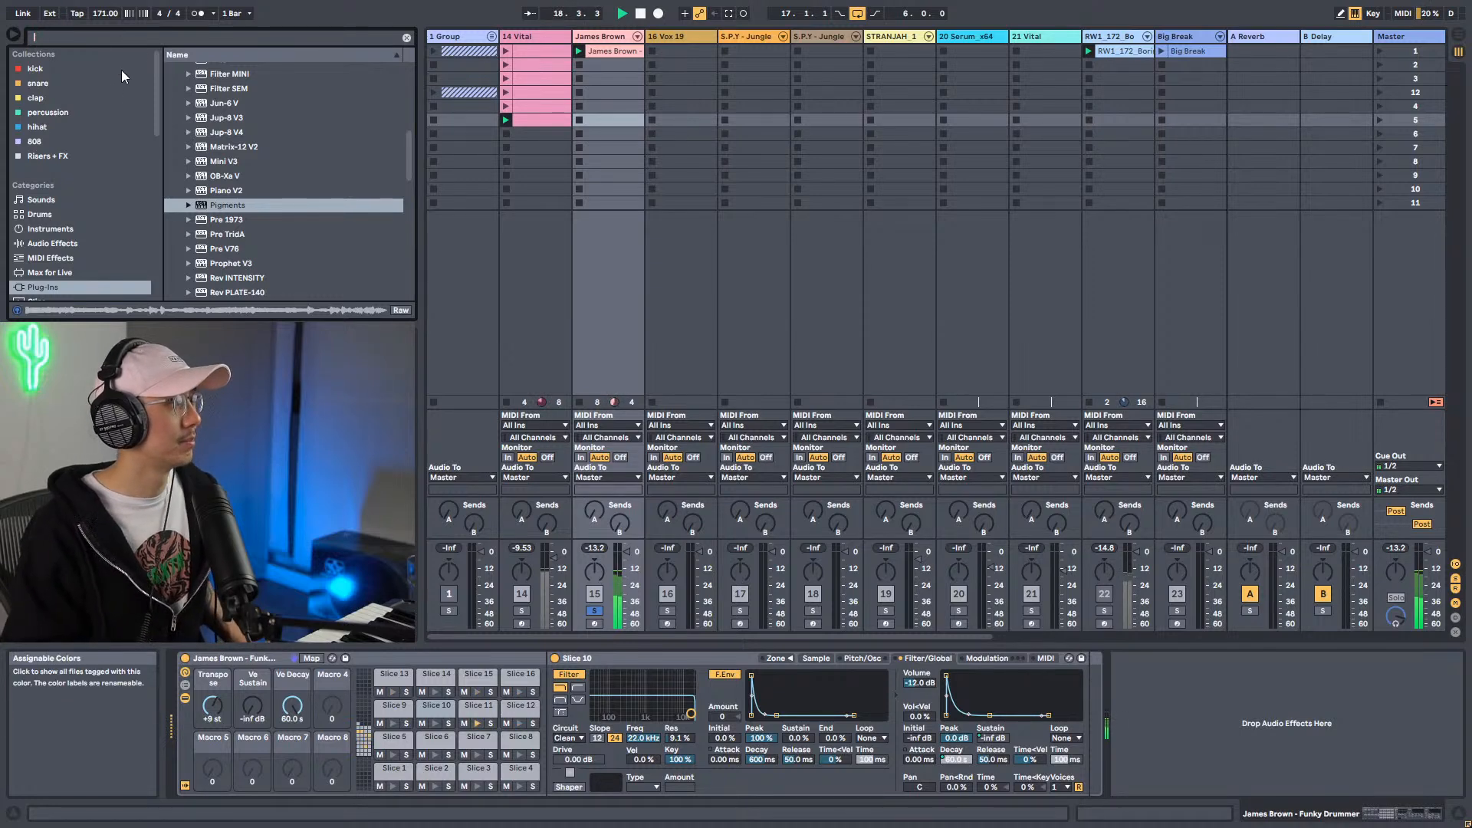
text(bde)
scroll(119, 276, down, 2)
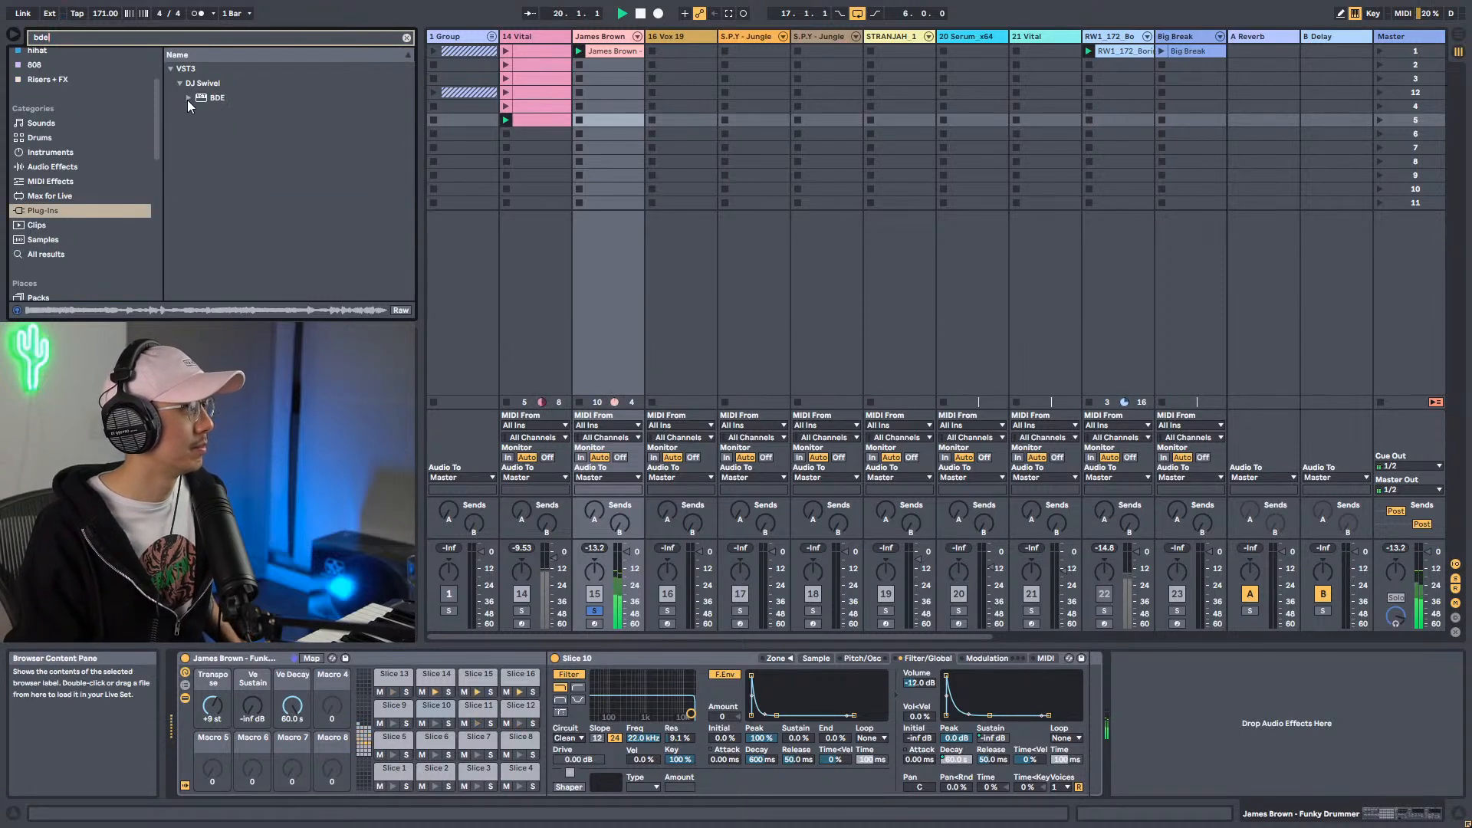
double_click(207, 99)
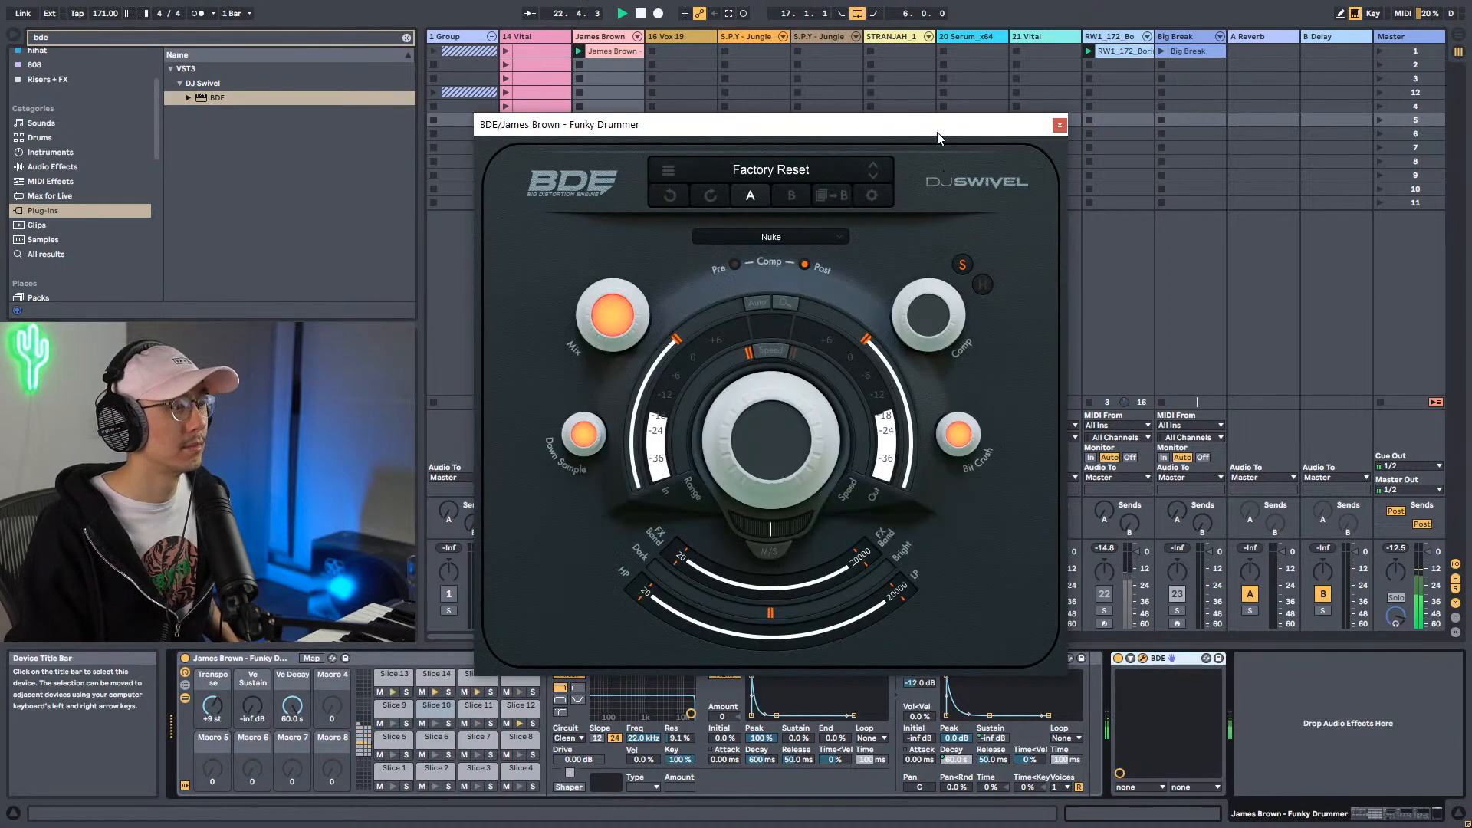
drag(938, 132, 962, 84)
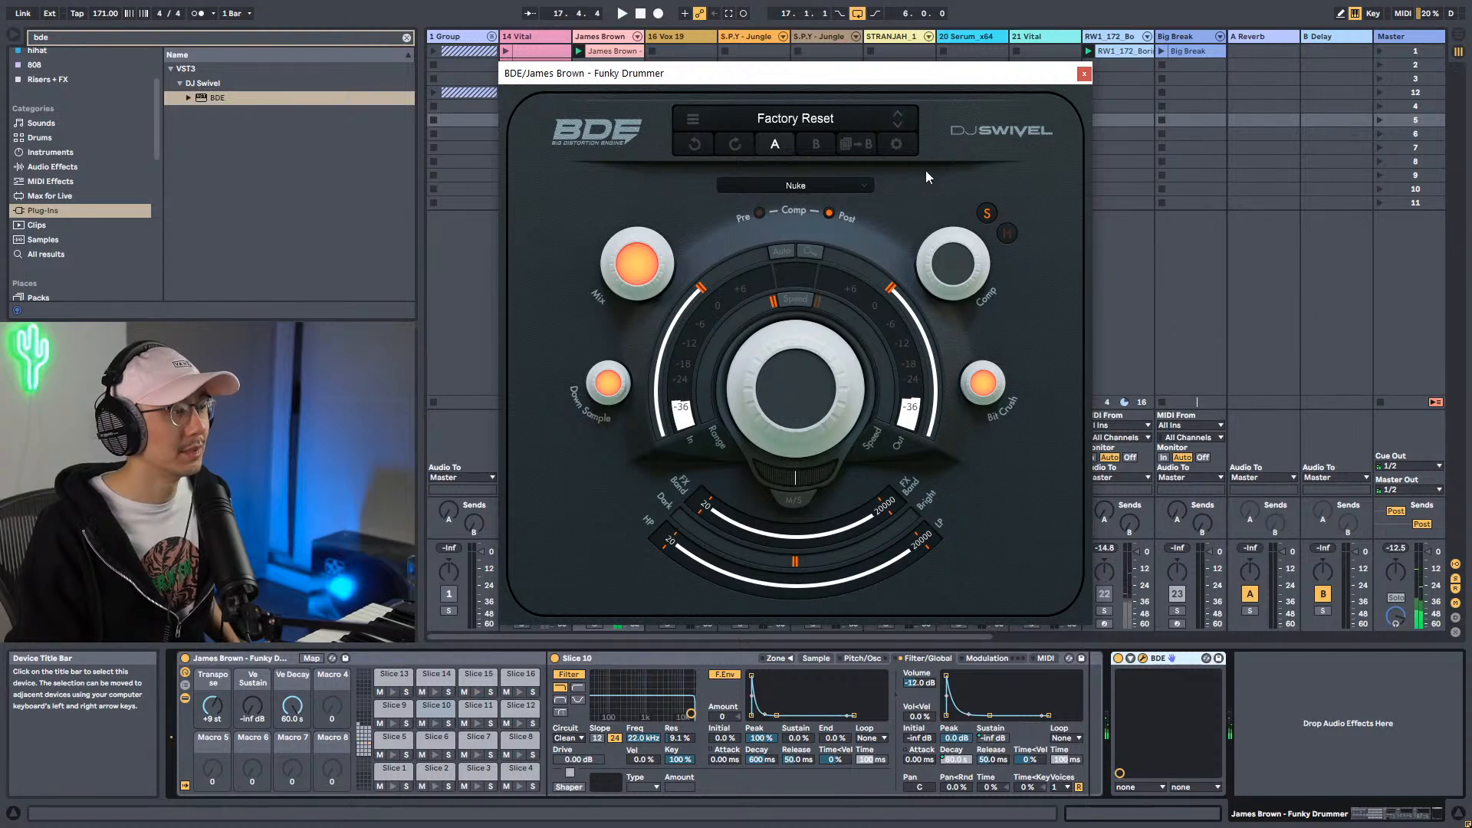
Raise BDE's input gain with its output lowered to compensate during playback, and close the plug-in window.
key(space)
click(810, 250)
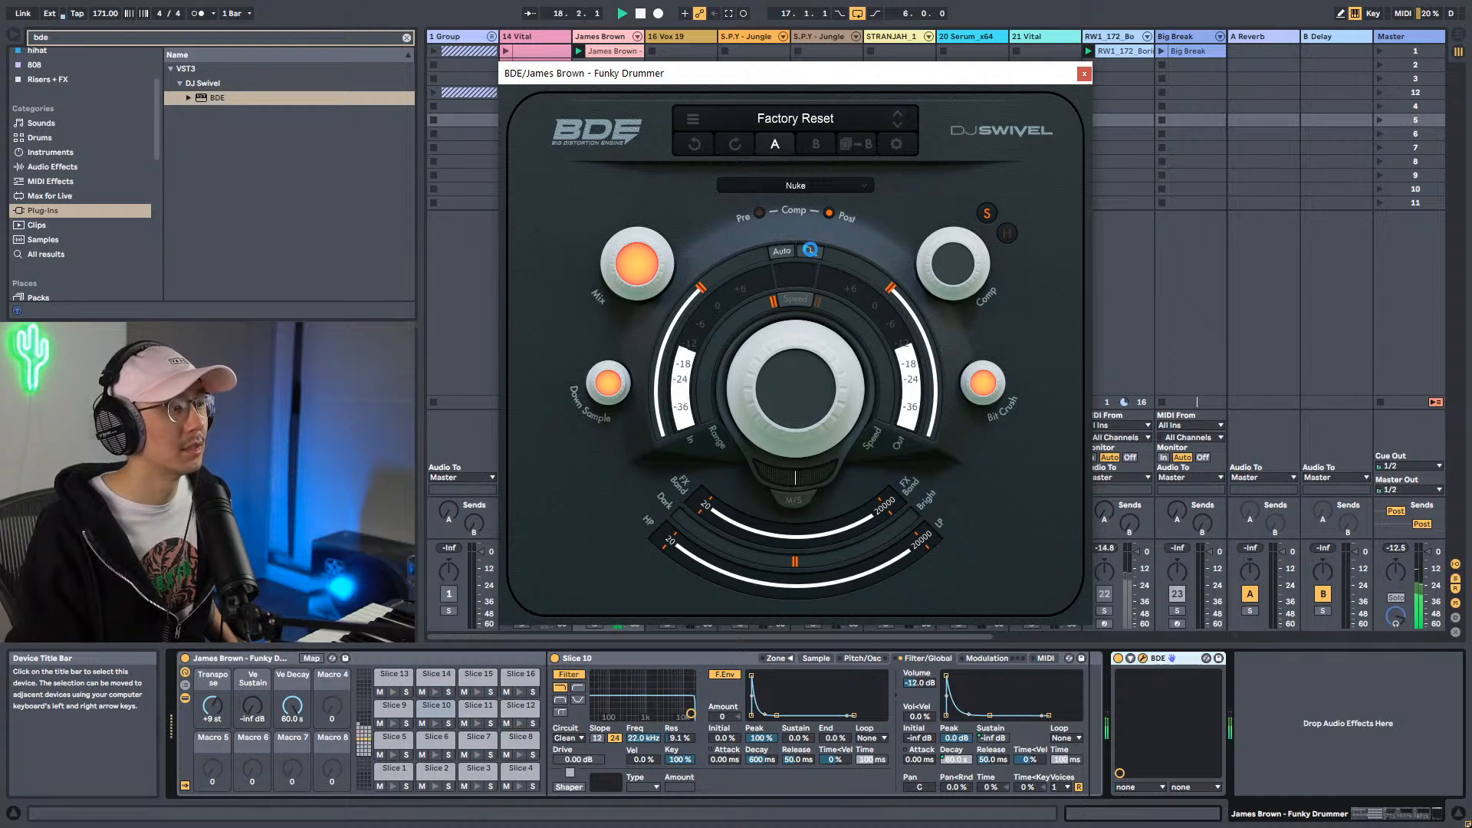
key(space)
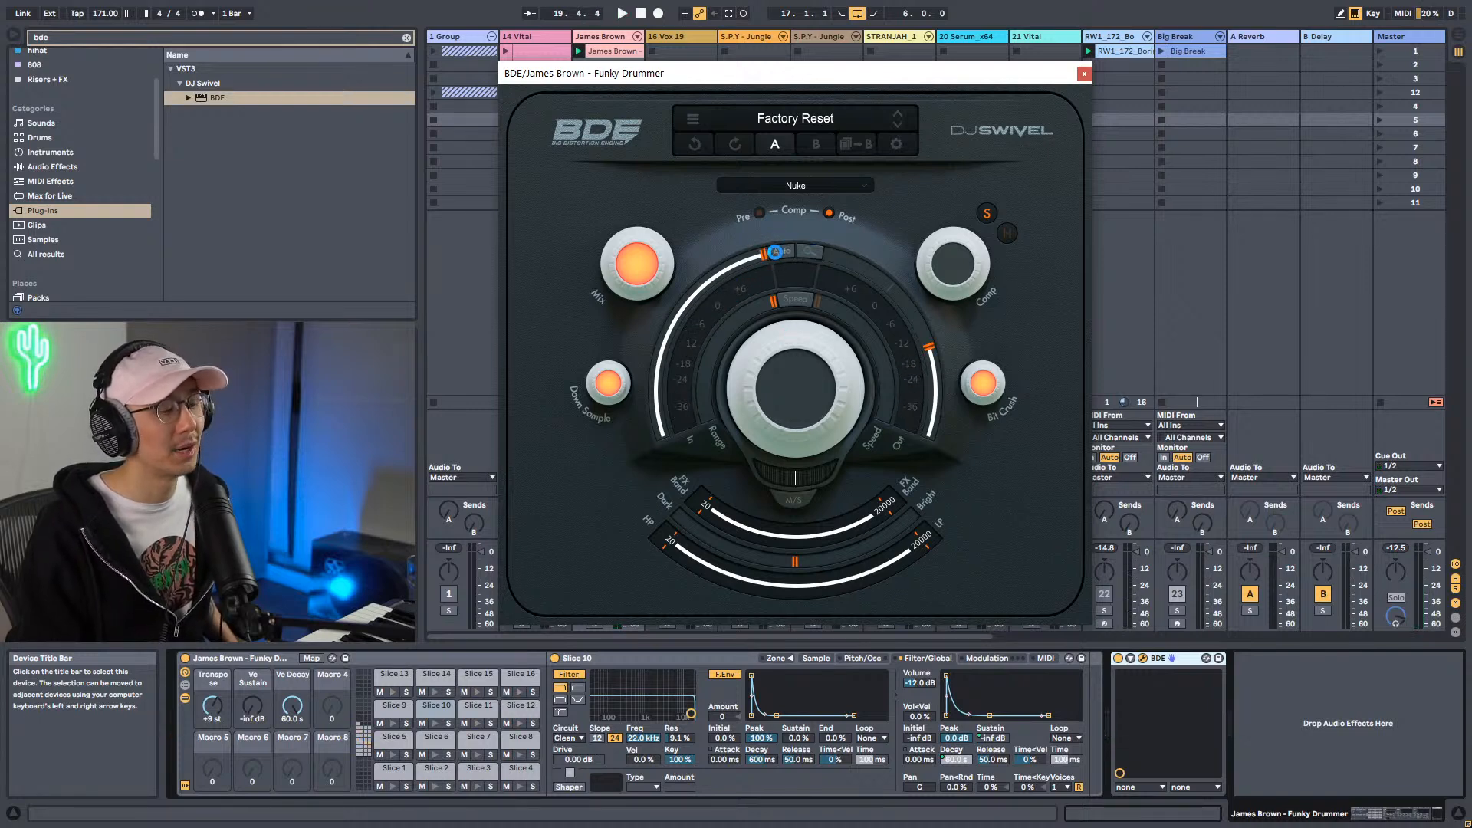
click(1084, 73)
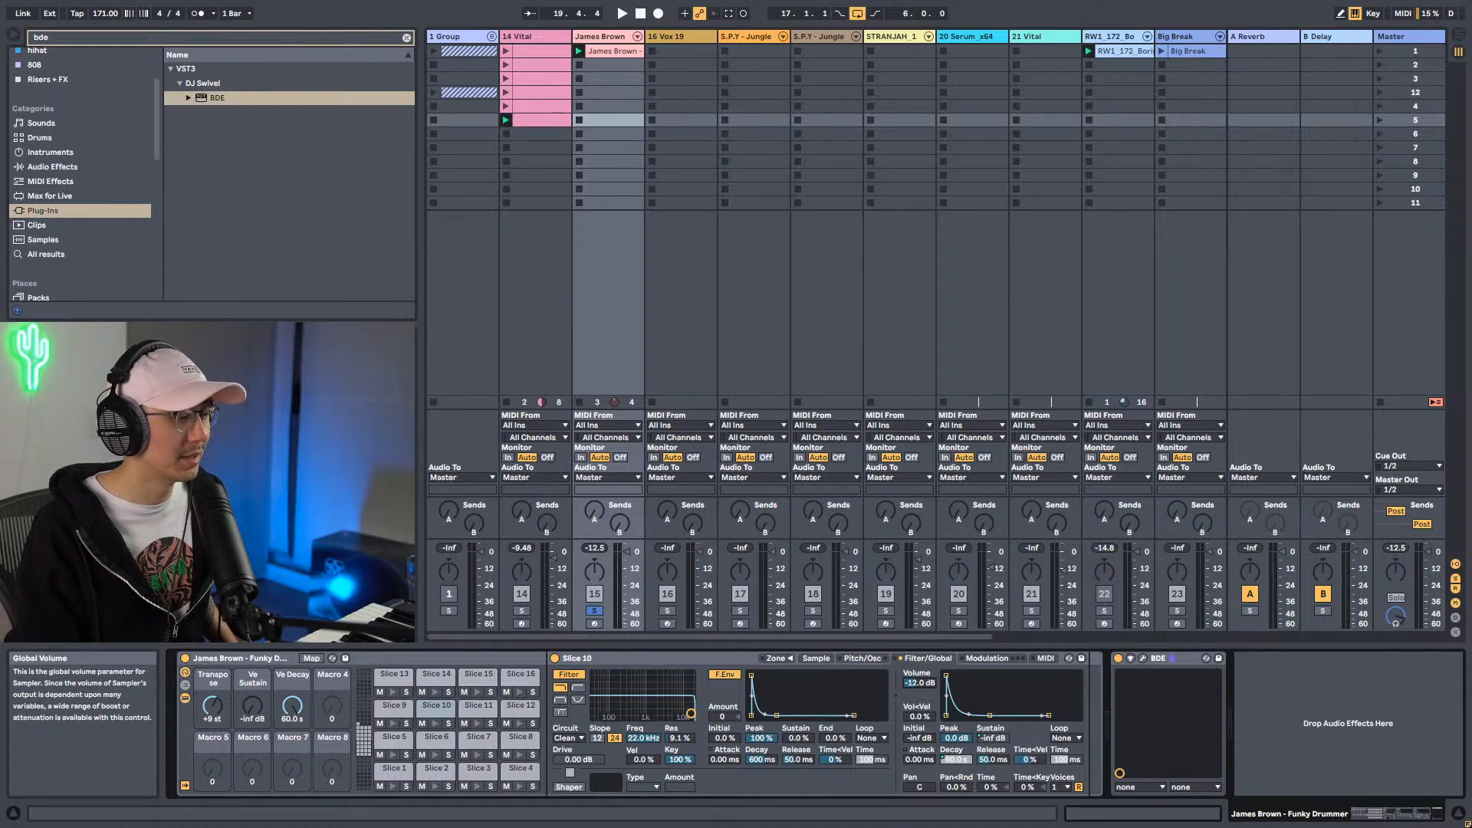
Set the Slice 10 sampler volume to 0.00 dB and play the soloed James Brown drums.
right_click(919, 688)
click(950, 523)
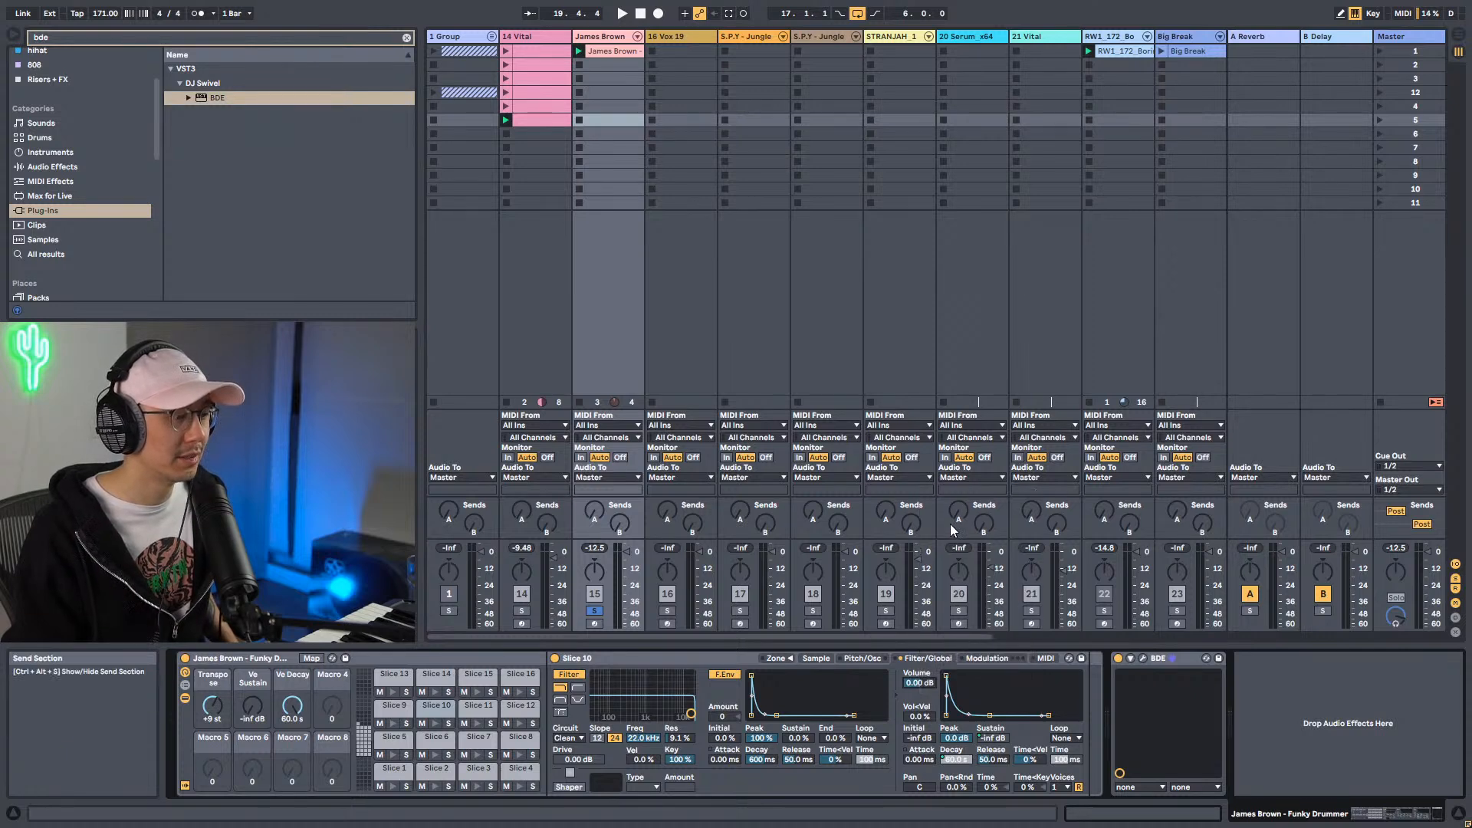
key(space)
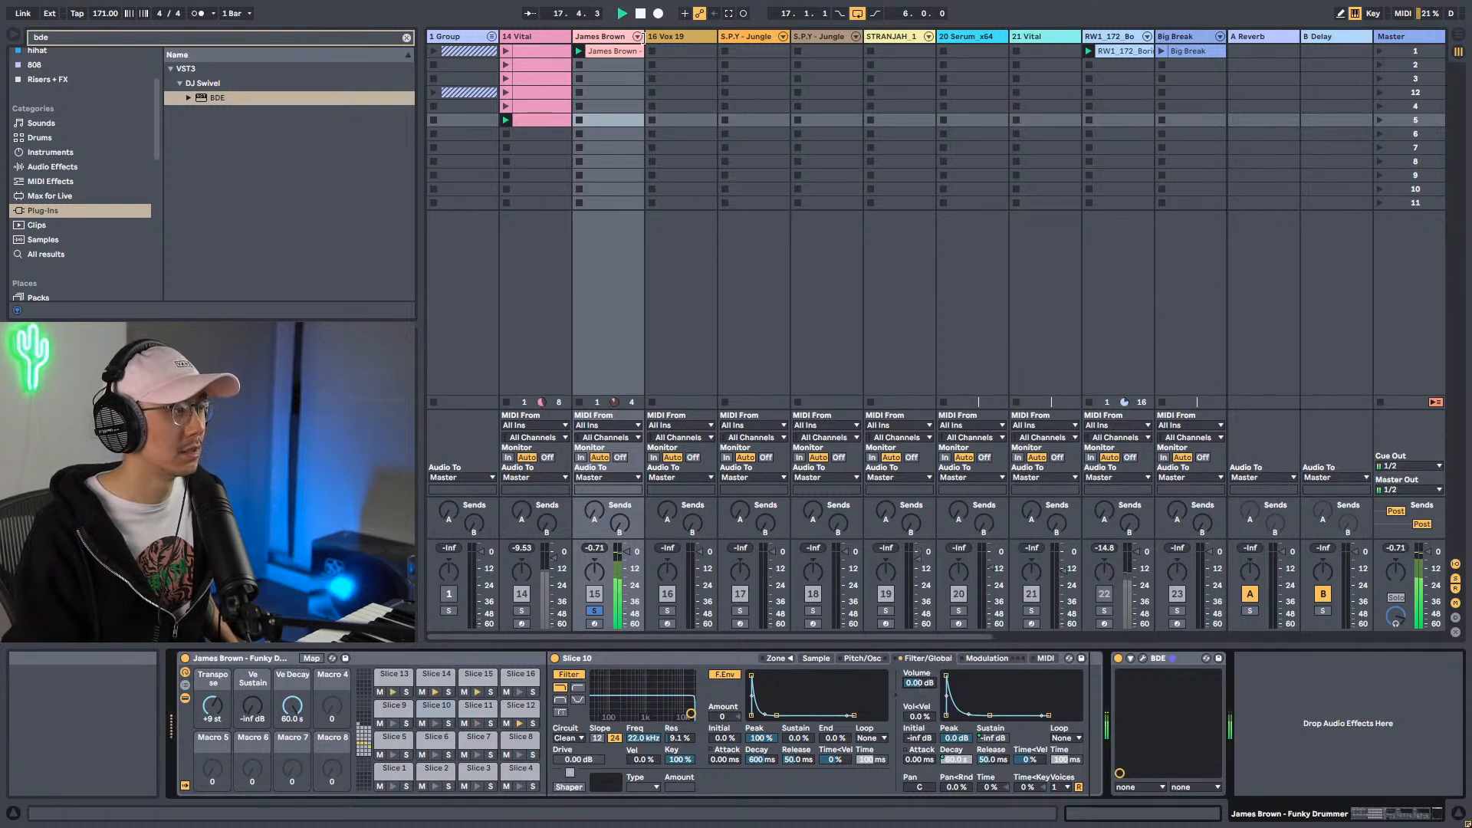
Reopen BDE on the James Brown track and replay the drums through it to recheck the gain levels.
click(1142, 658)
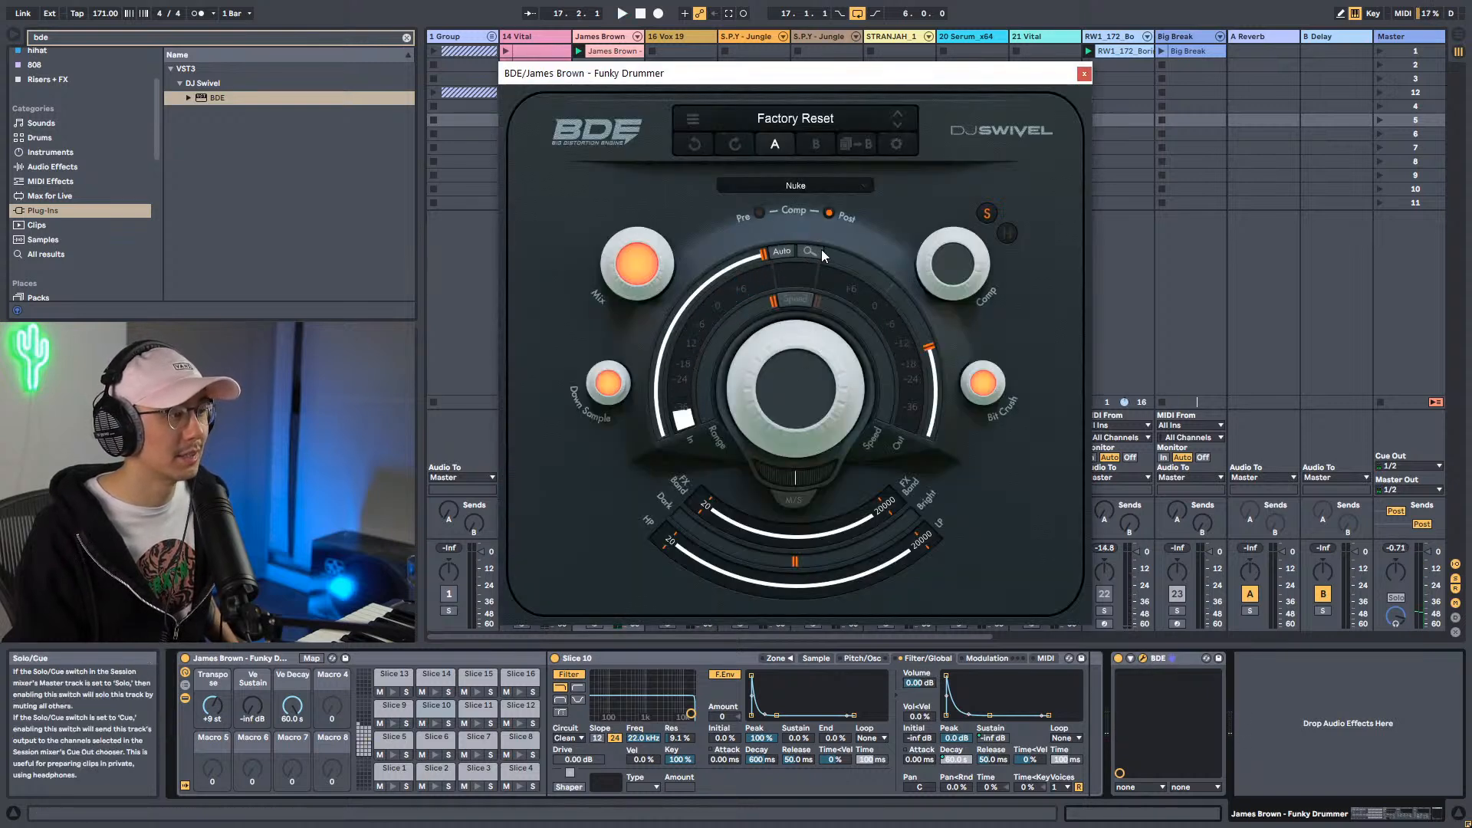
key(space)
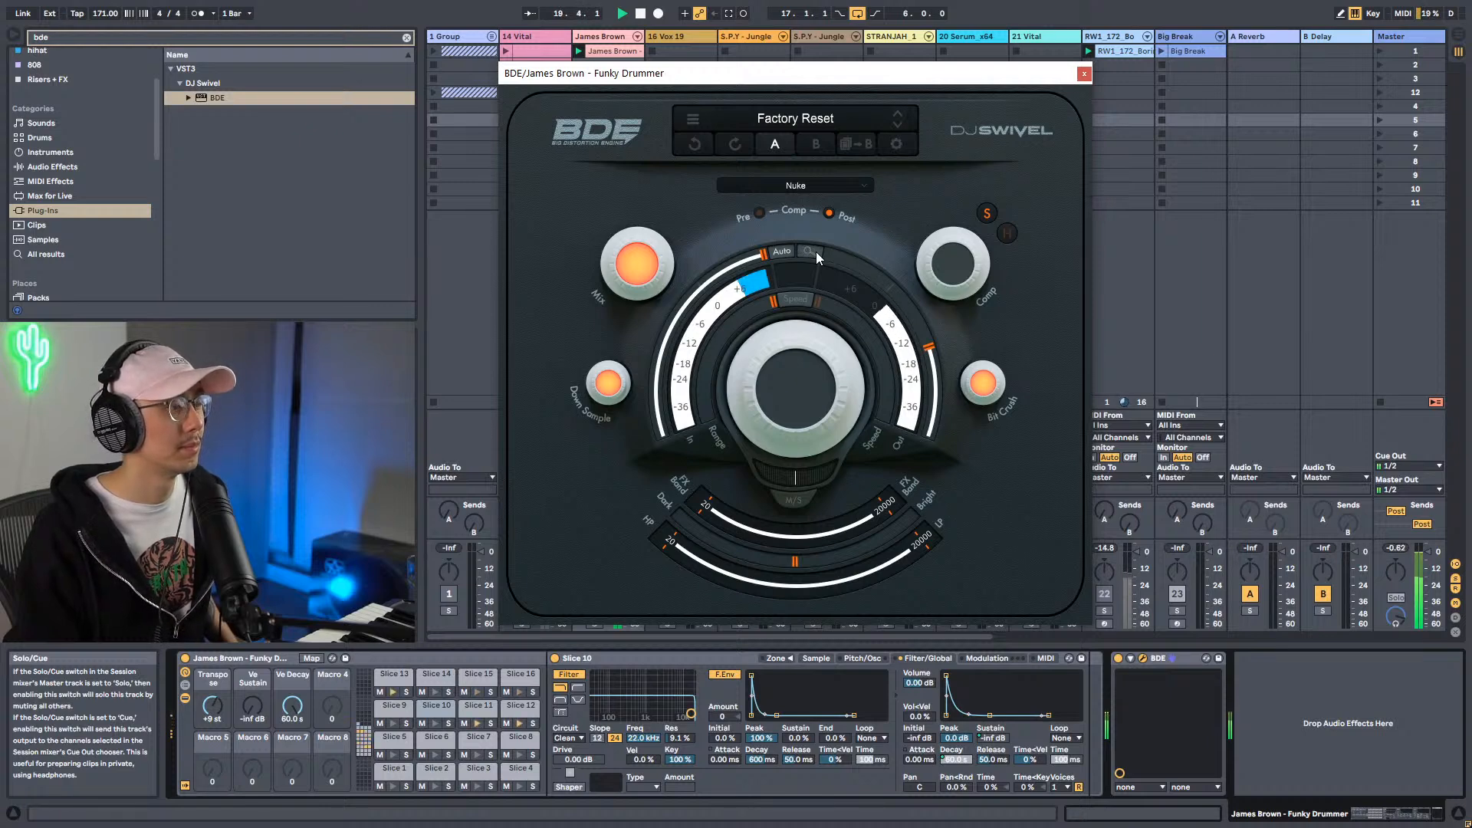
Audition the James Brown break through the BDE distortion and raise its Drive.
key(space)
key(space)
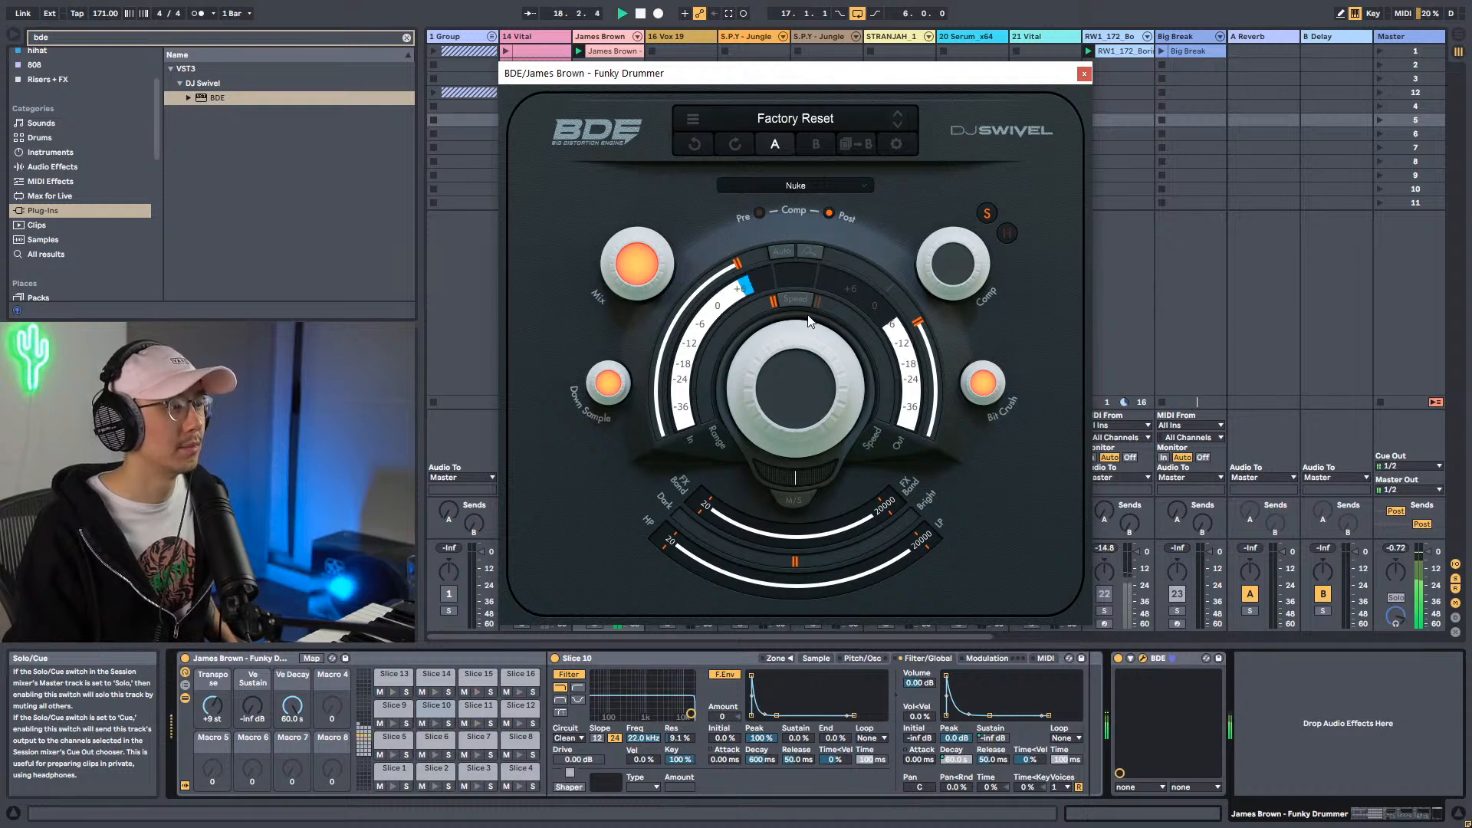
key(space)
key(space)
drag(789, 407, 785, 322)
key(space)
Lower the BDE output volume during playback and move the plug-in window clear of the James Brown track's mixer strip.
mouse_move(922, 328)
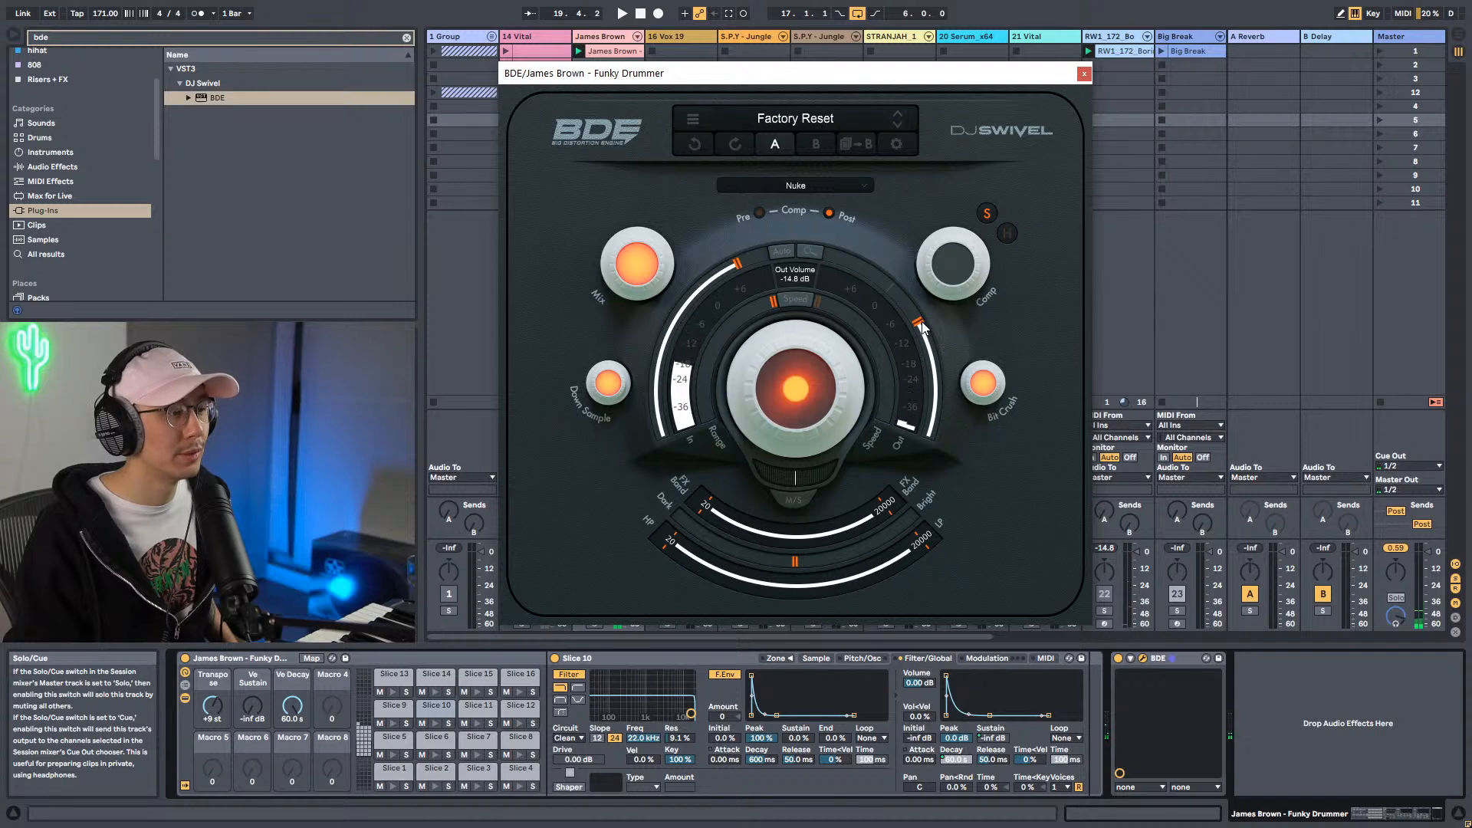
key(space)
drag(922, 328, 932, 349)
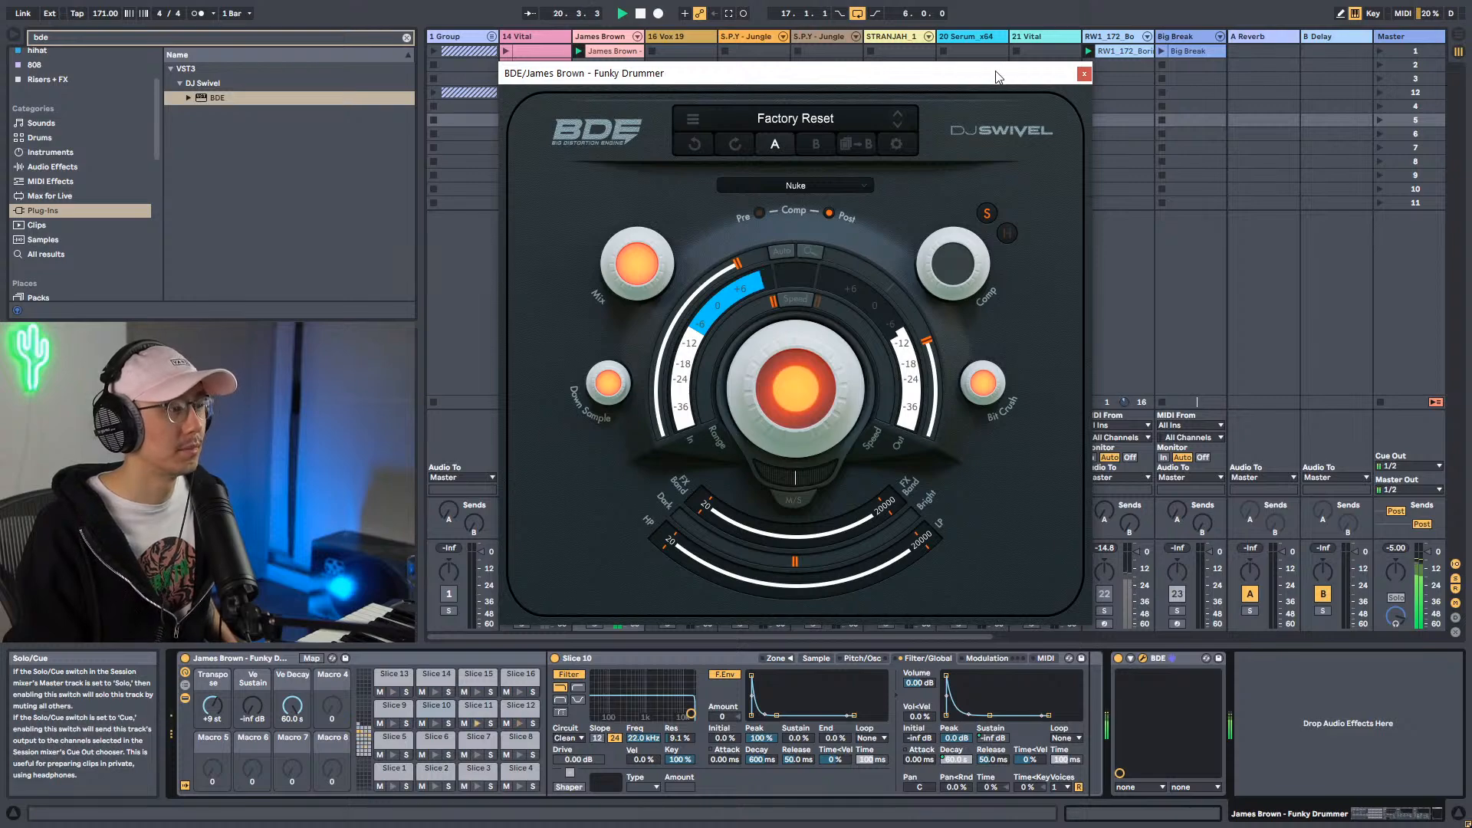
drag(1036, 80, 1186, 93)
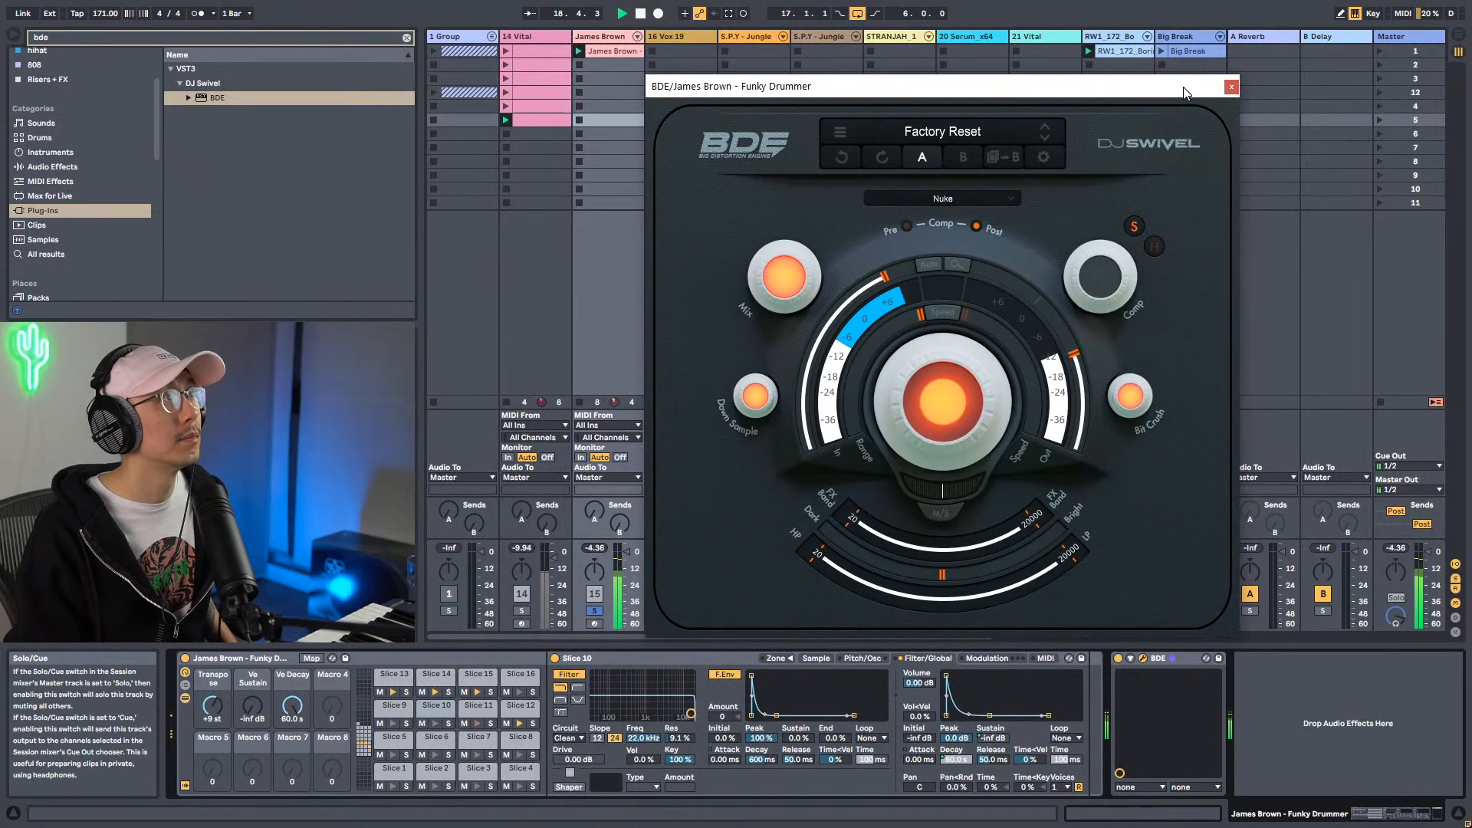
Adjust the BDE Drive to about 17.1 dB while the break plays, and stop playback.
mouse_move(953, 362)
drag(954, 361, 949, 389)
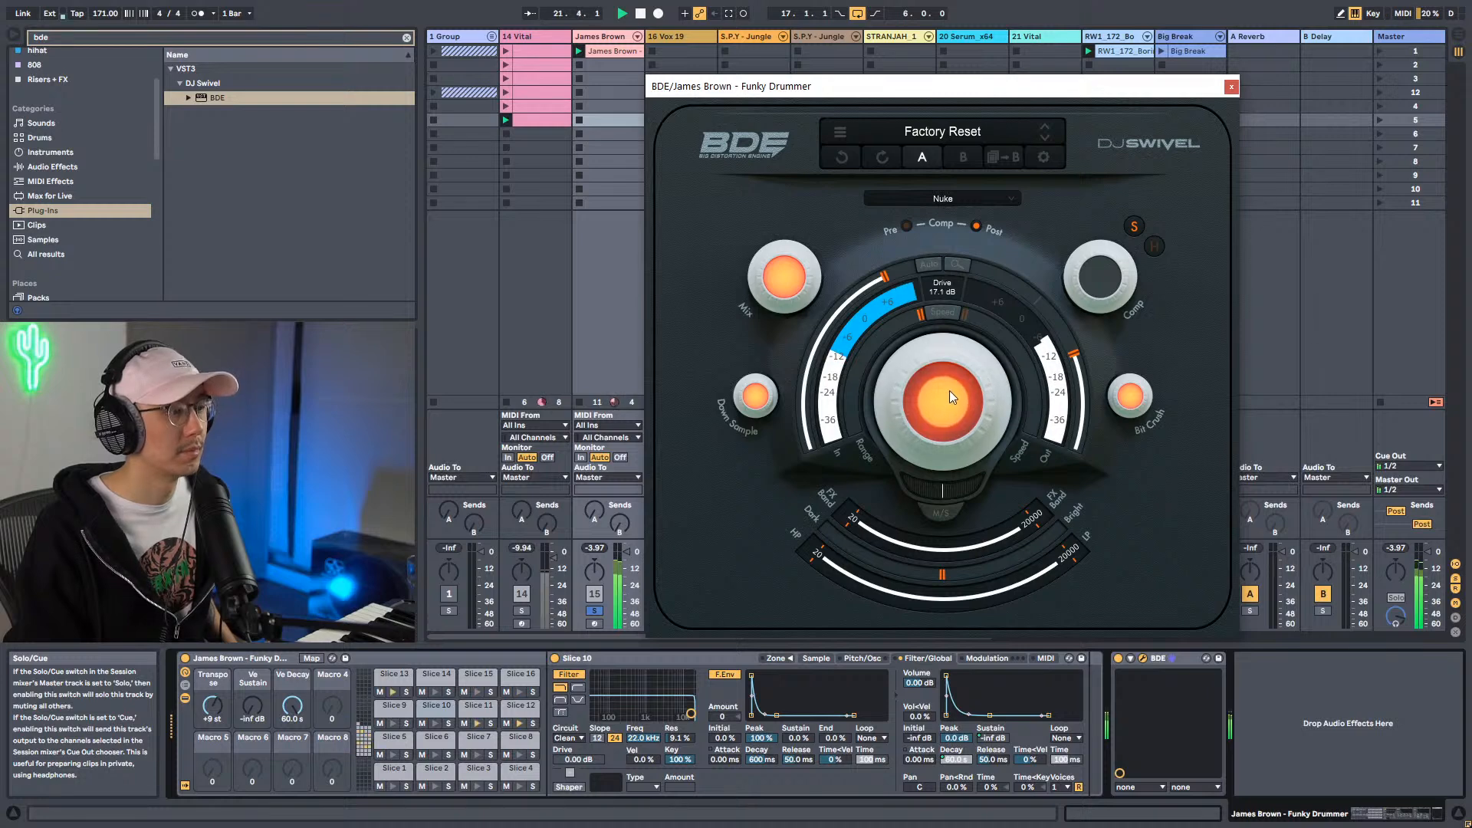
key(space)
Try out the BDE Range during playback, lowering it to about -11.3 dB.
mouse_move(919, 307)
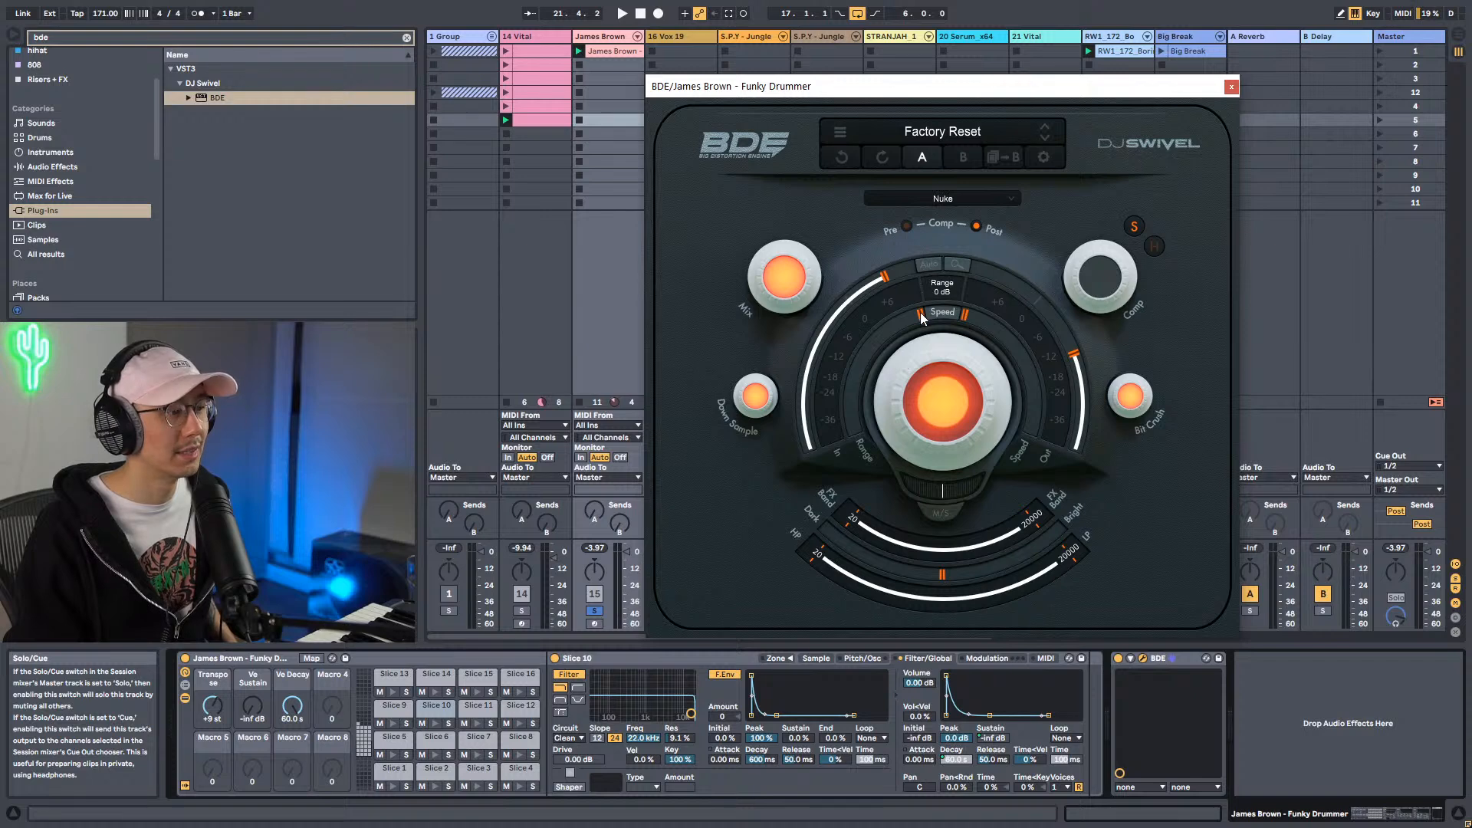
mouse_move(927, 356)
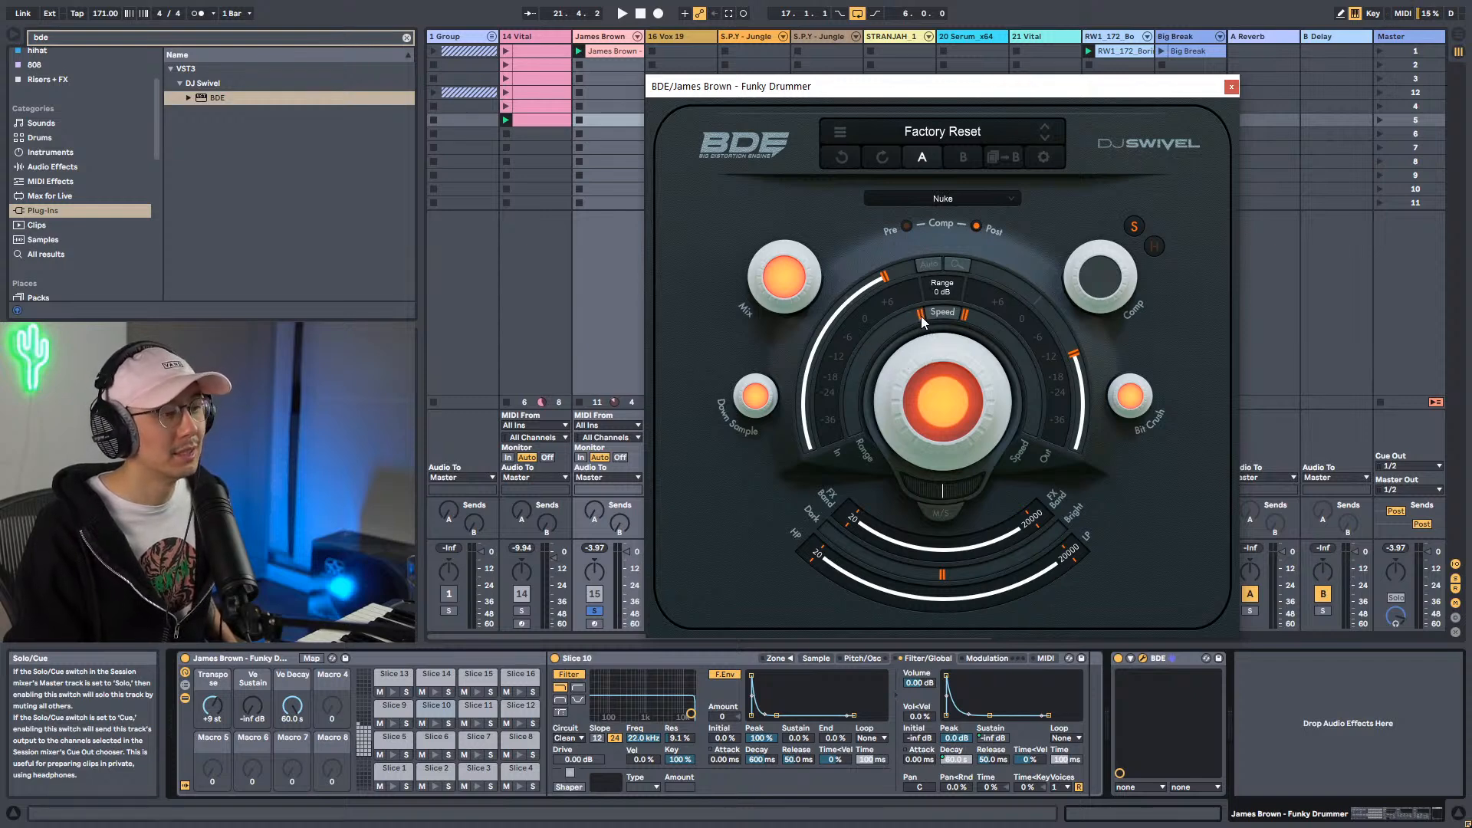
key(space)
drag(921, 316, 957, 286)
key(space)
drag(919, 332, 922, 330)
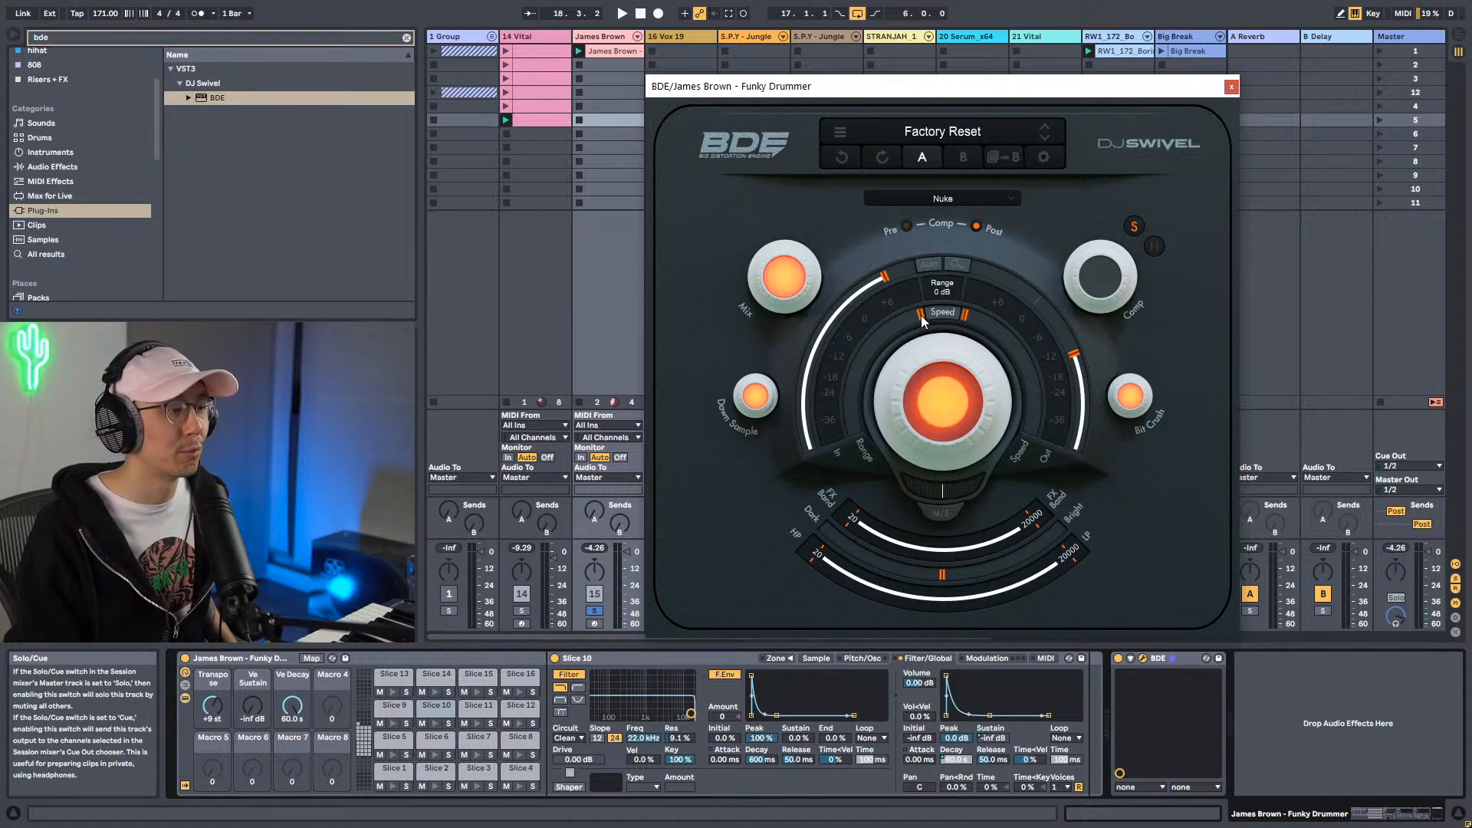
key(space)
drag(921, 317, 909, 348)
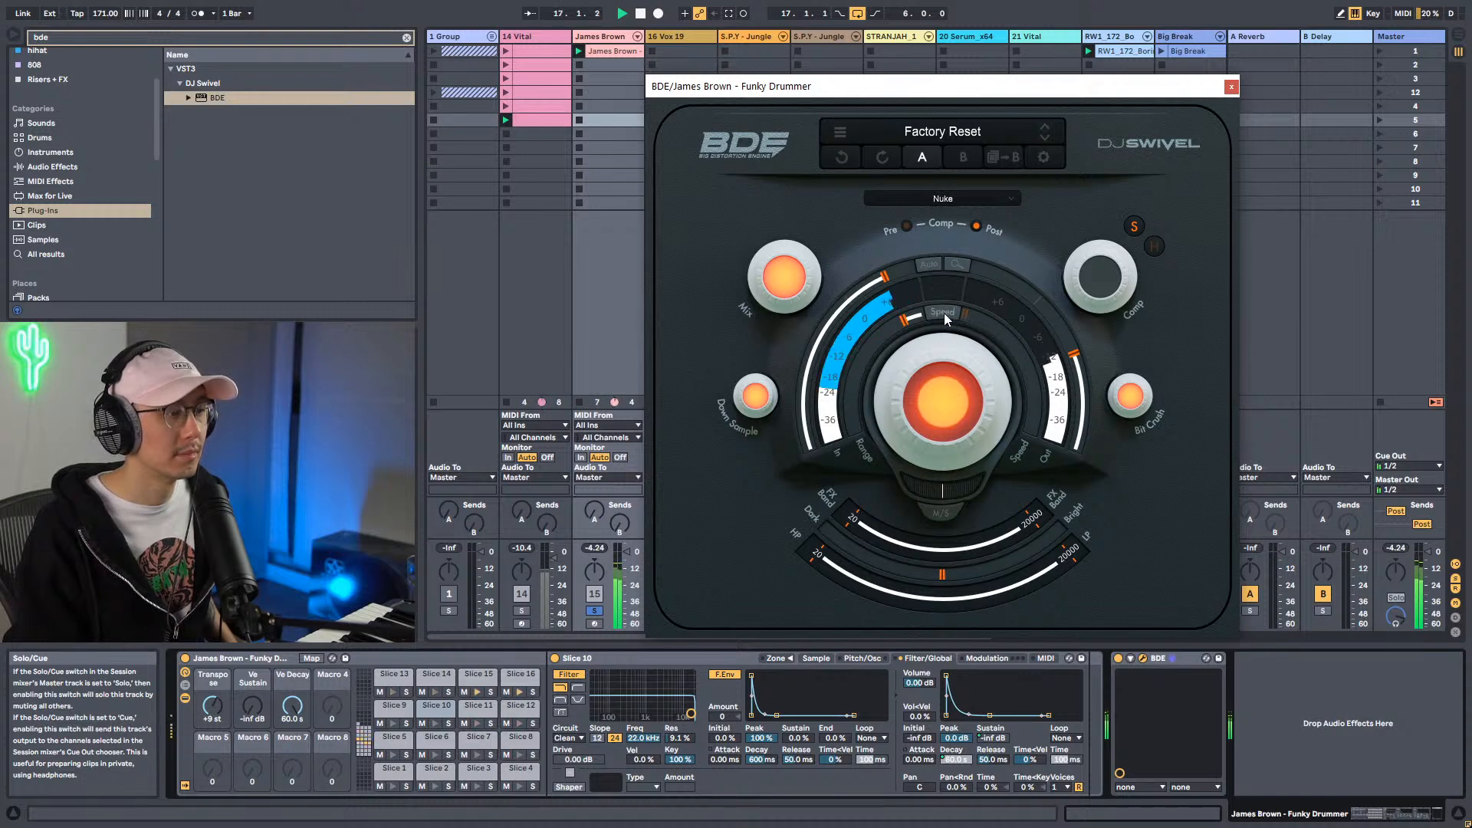
Lengthen the BDE Speed beyond 3 ms, return the Range to 0 dB, and stop playback.
drag(964, 315, 1014, 342)
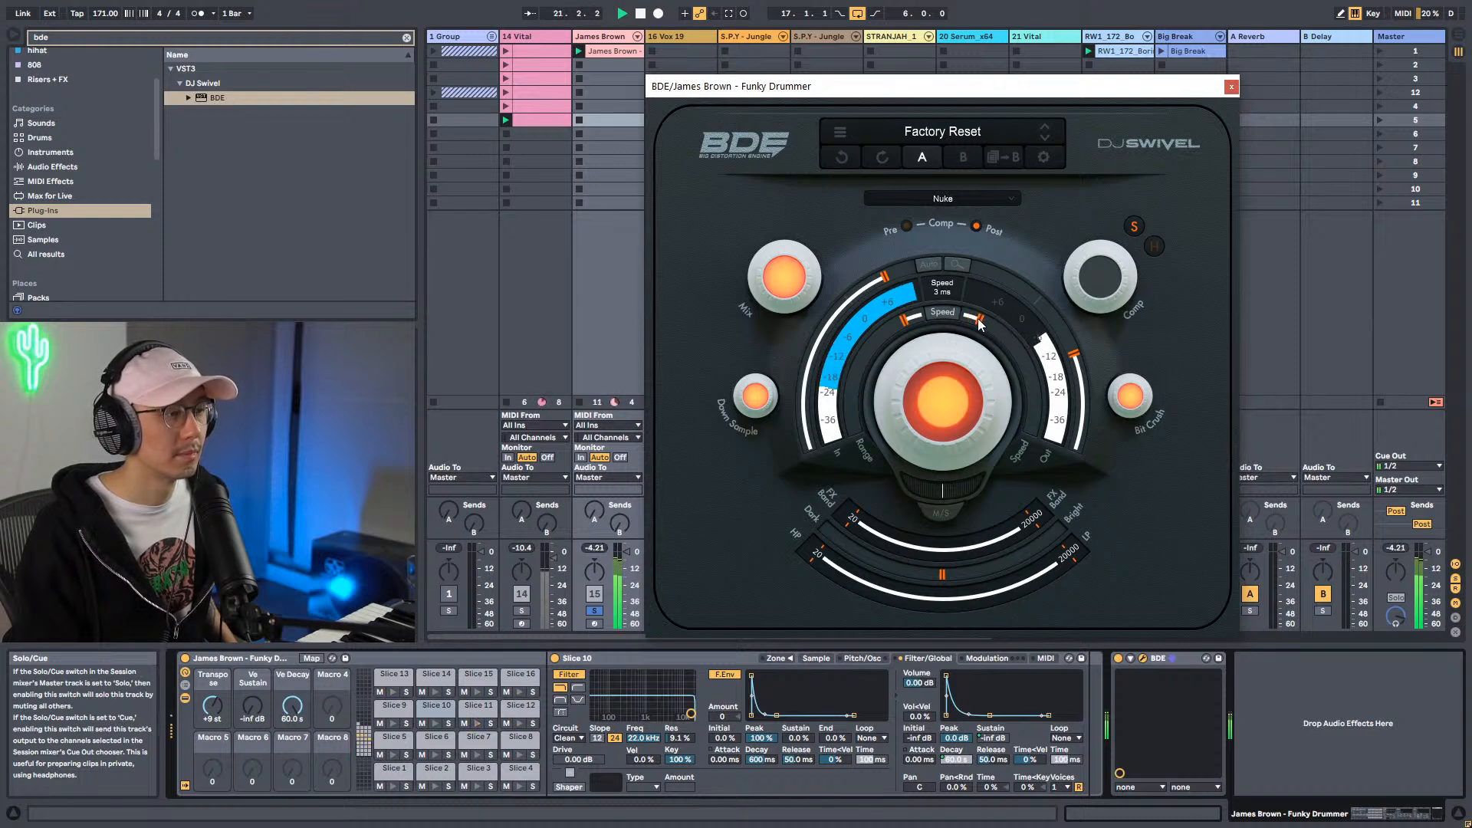
drag(982, 320, 1015, 351)
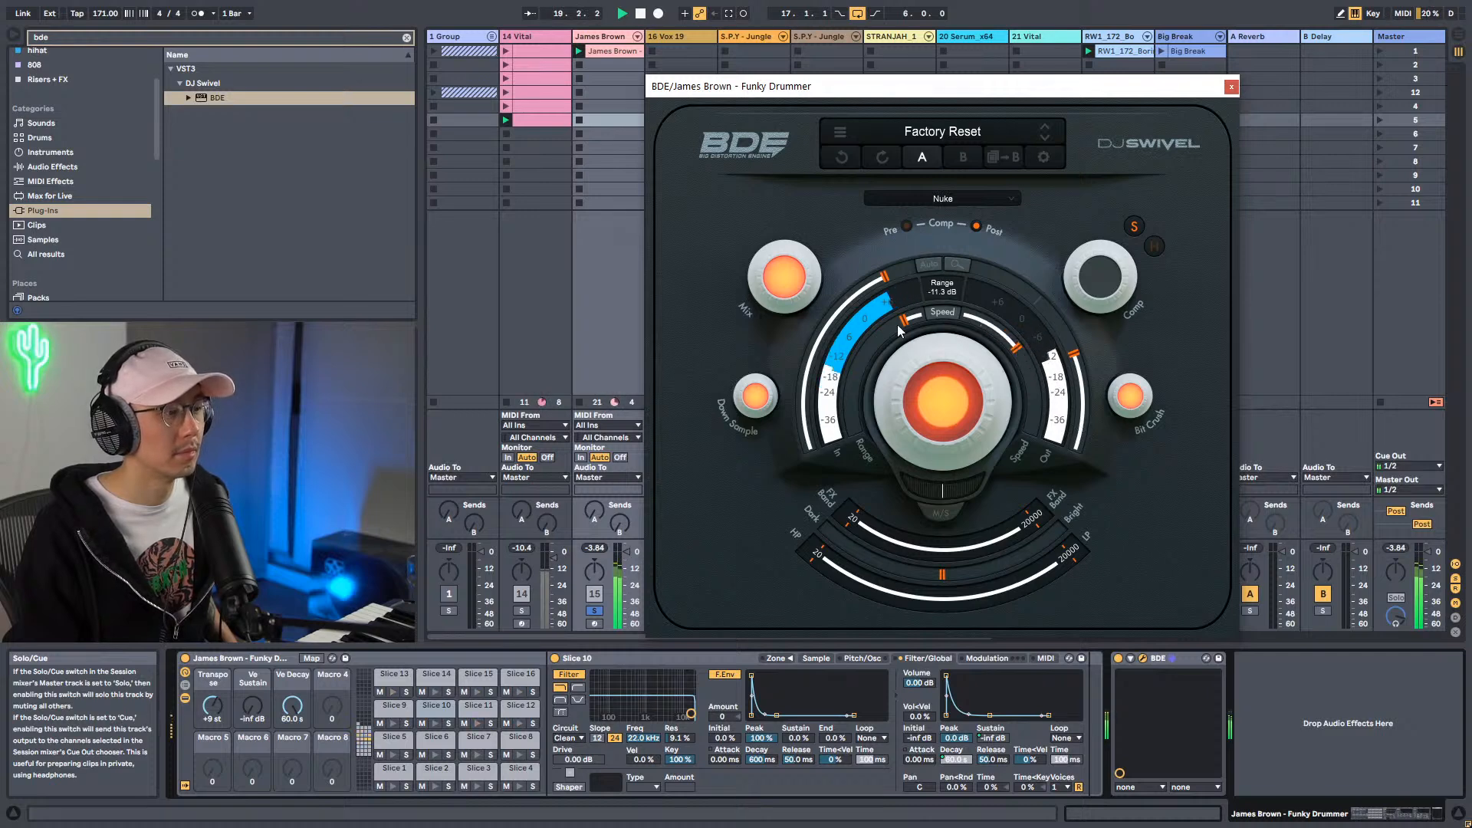
key(space)
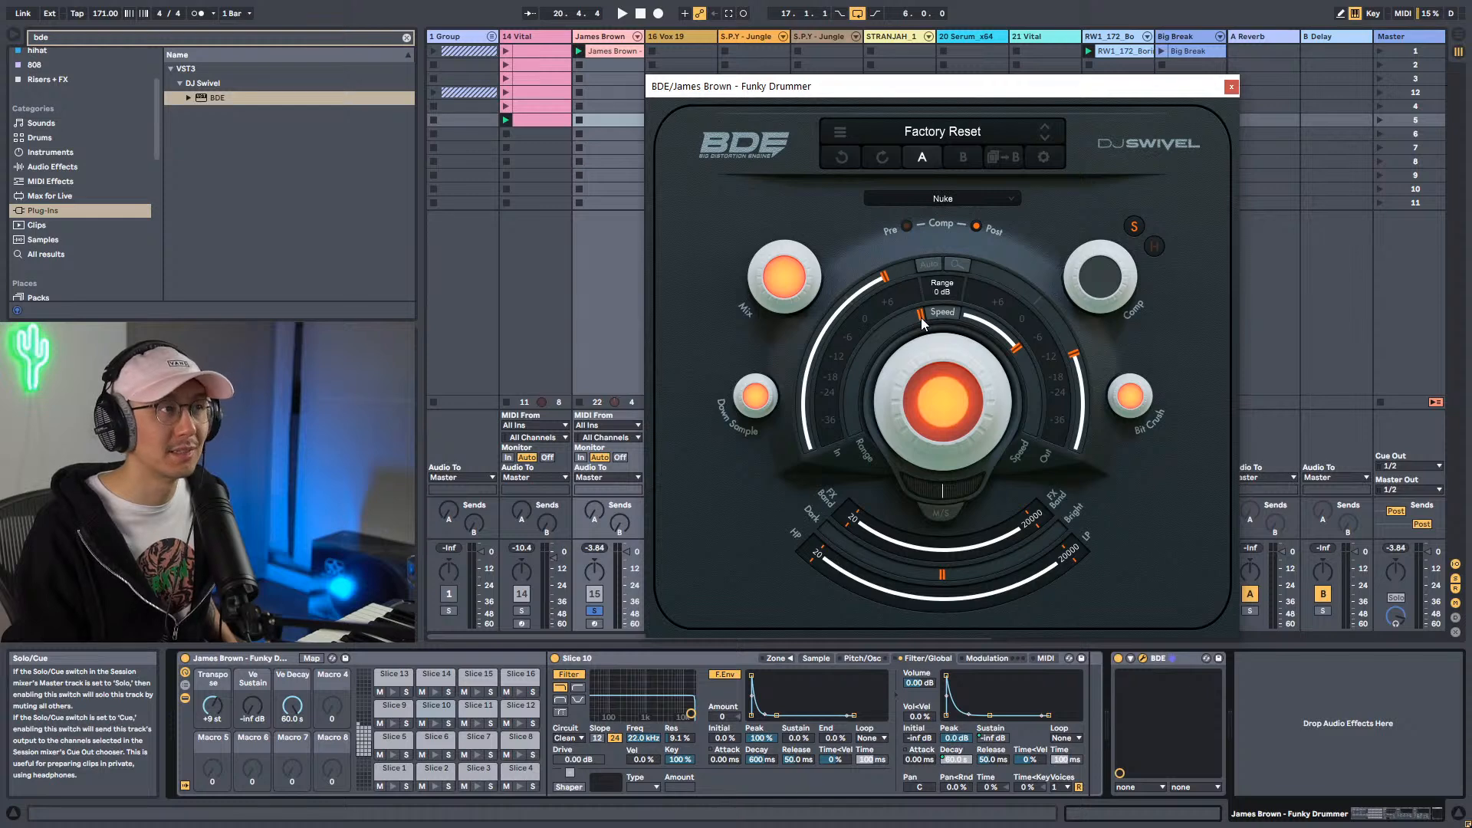
Sweep the BDE Range through about -7.6 and -13.1 dB down to -96 dB while listening, and bring it partway back up.
key(space)
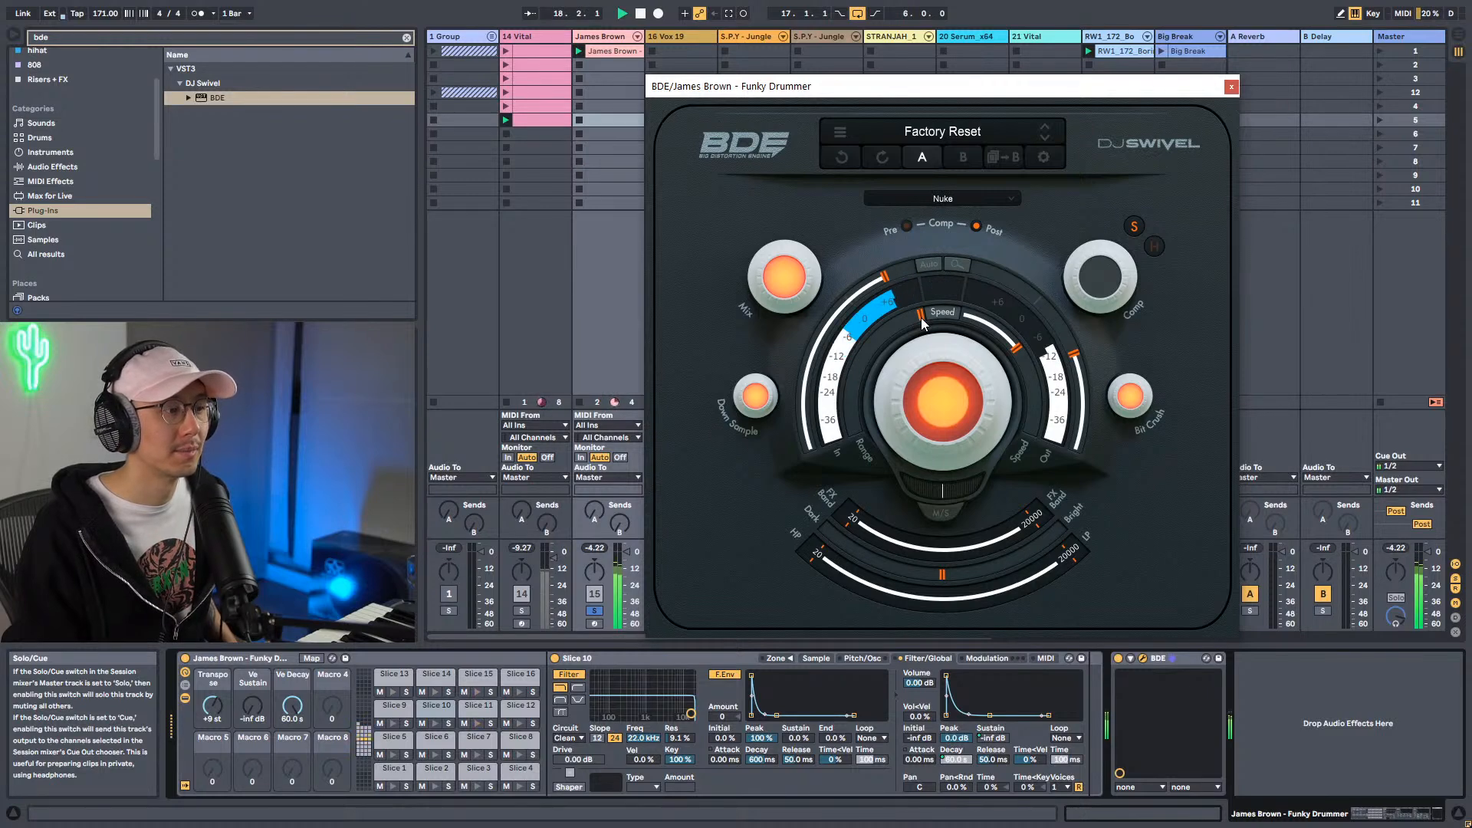
drag(922, 317, 901, 343)
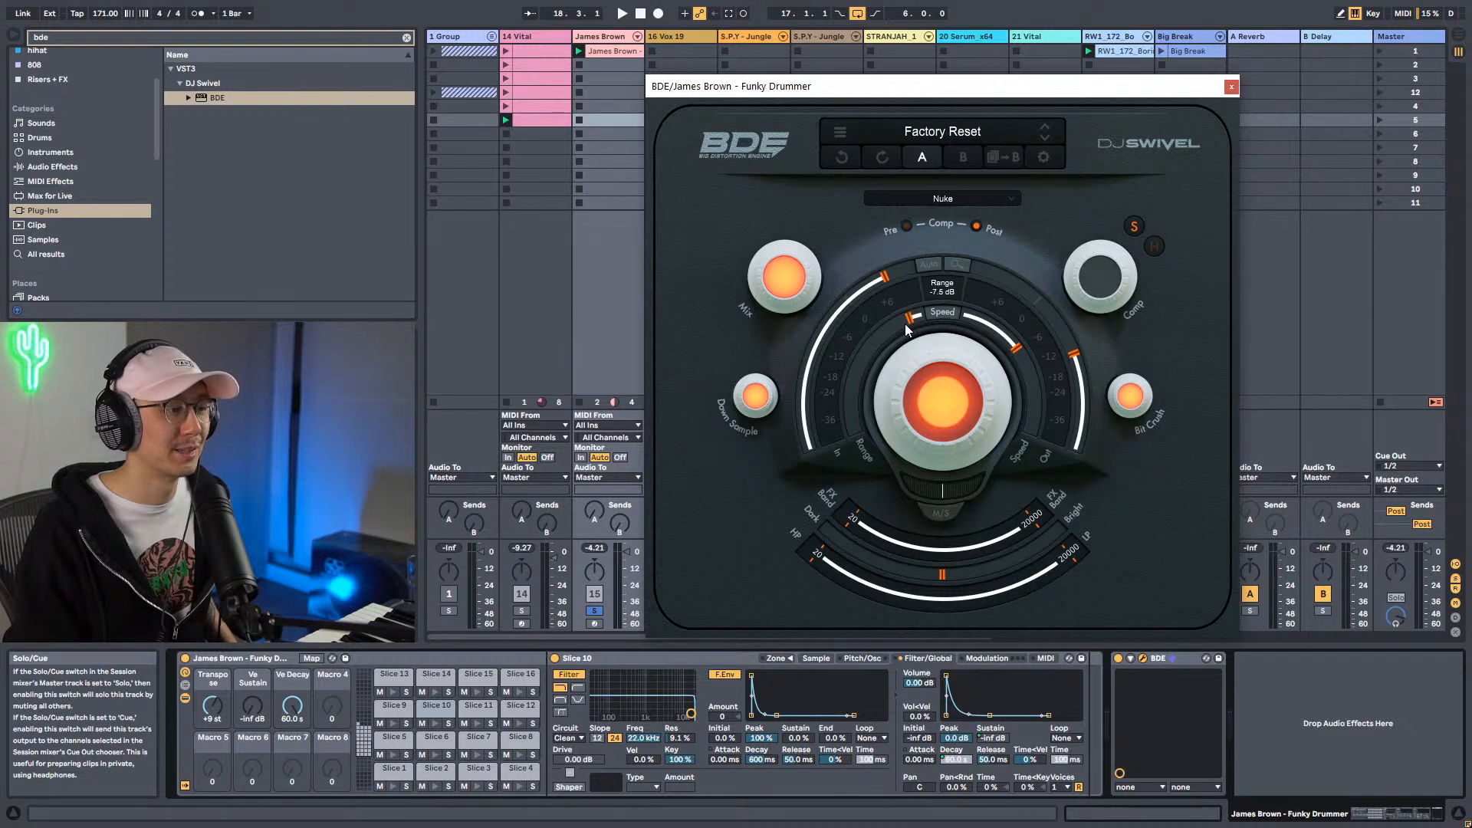
key(space)
mouse_move(904, 323)
mouse_down()
mouse_move(888, 410)
mouse_move(867, 434)
mouse_move(945, 255)
mouse_move(901, 323)
mouse_up()
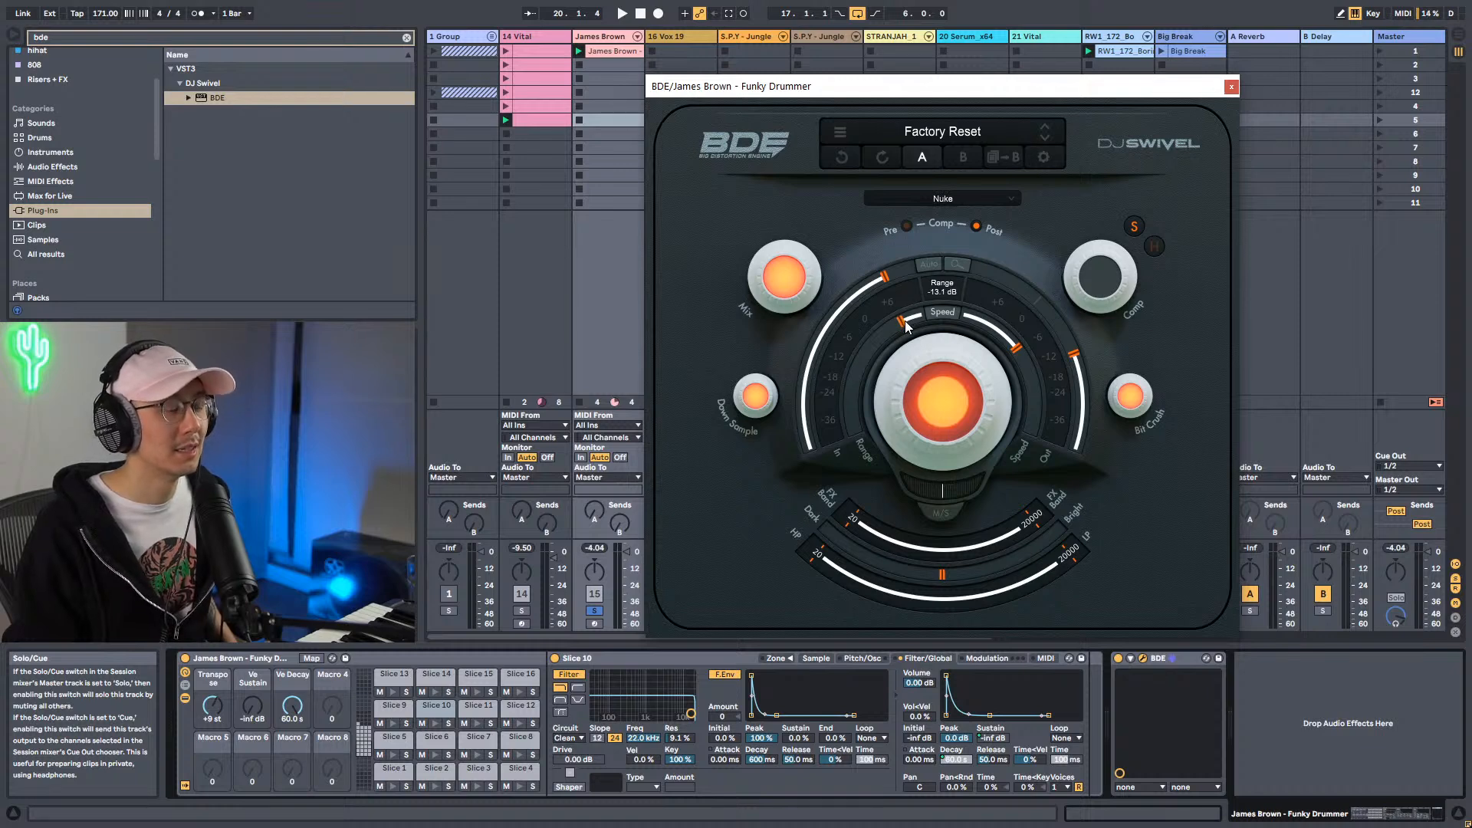
key(space)
drag(903, 319, 859, 467)
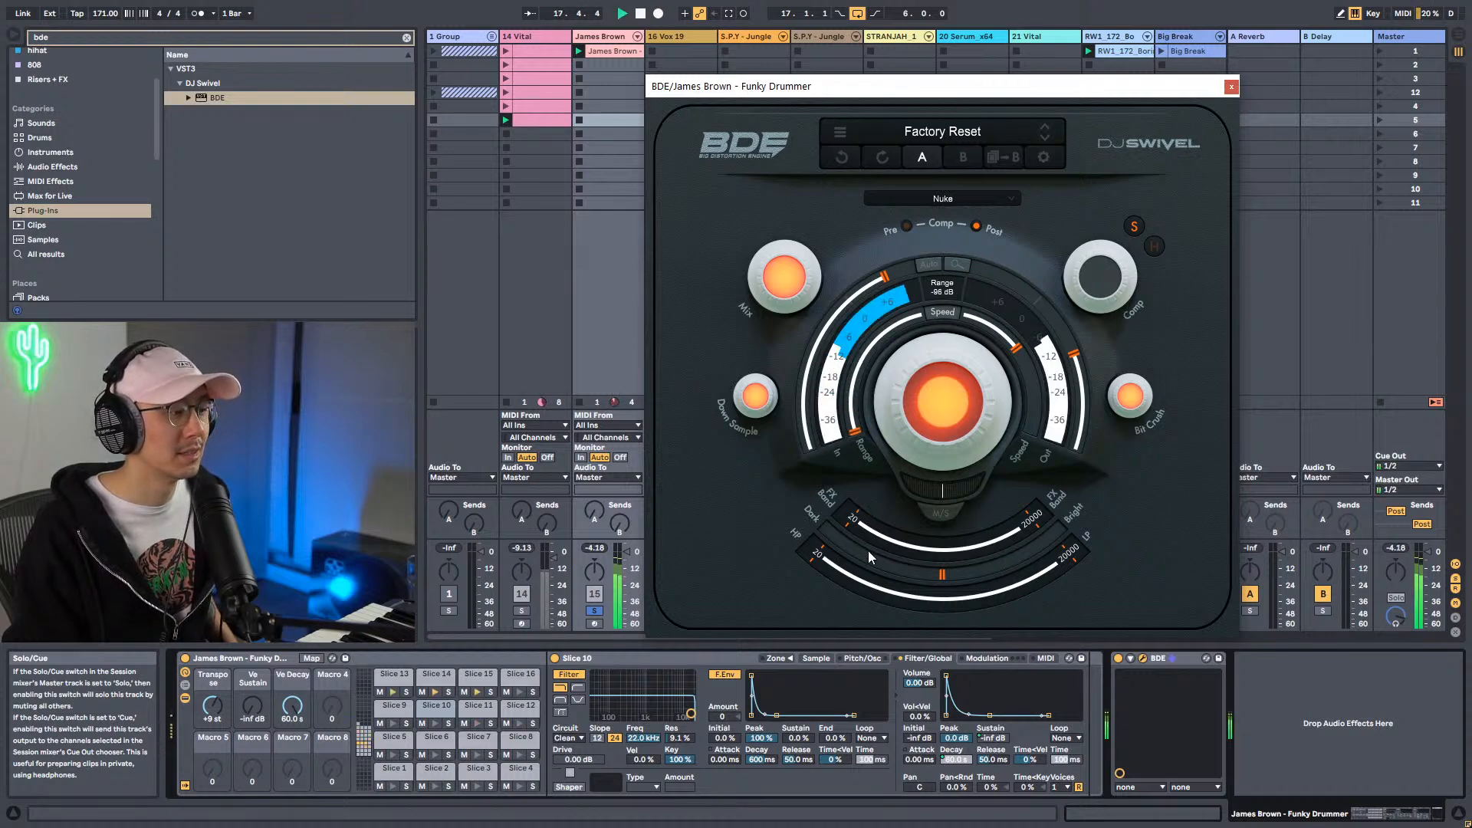
drag(868, 550, 876, 354)
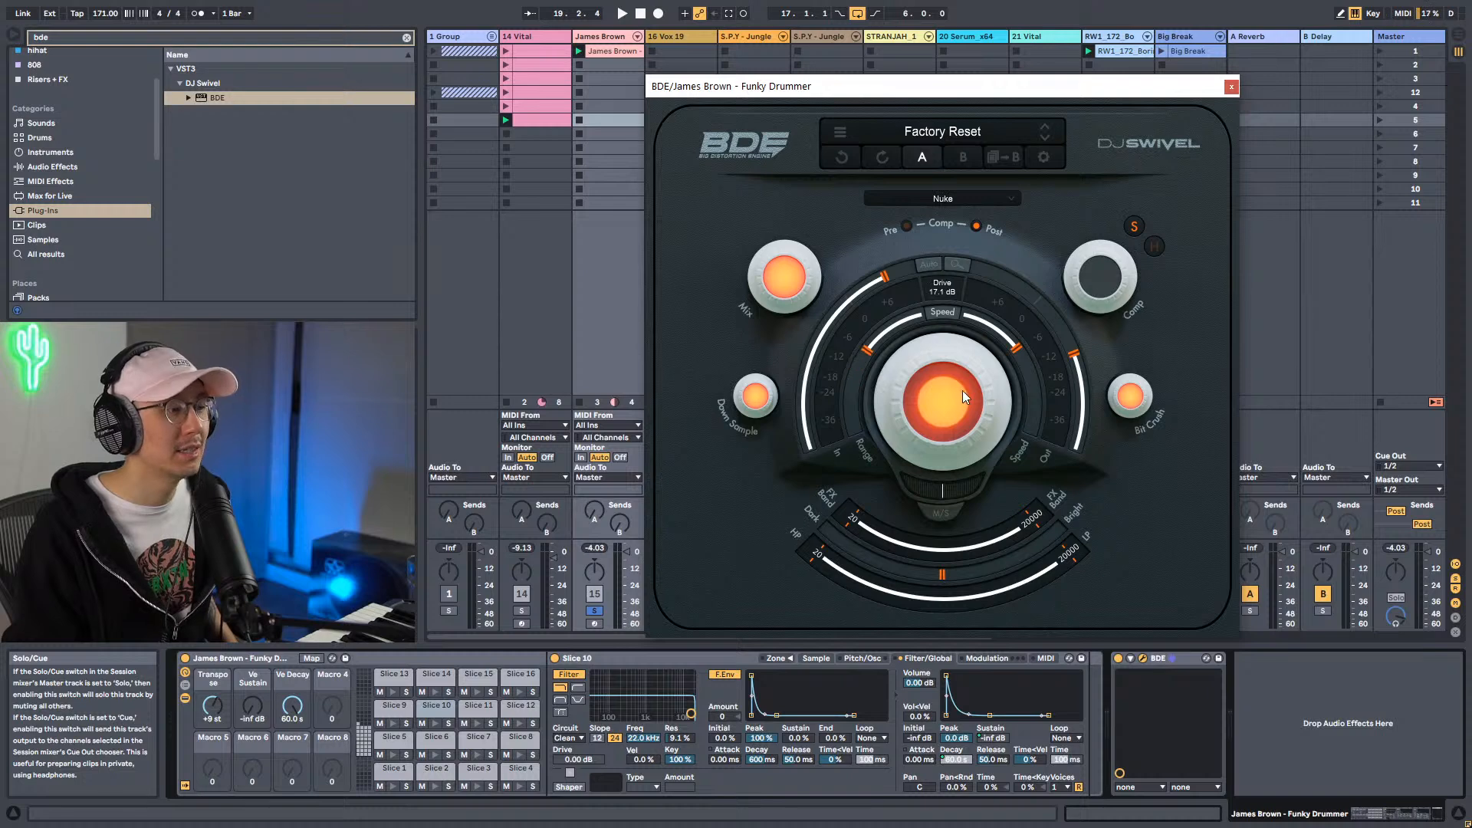
Raise the BDE Drive to about 21.2 dB and bring the Range slightly closer to 0 dB during playback.
drag(956, 427, 955, 352)
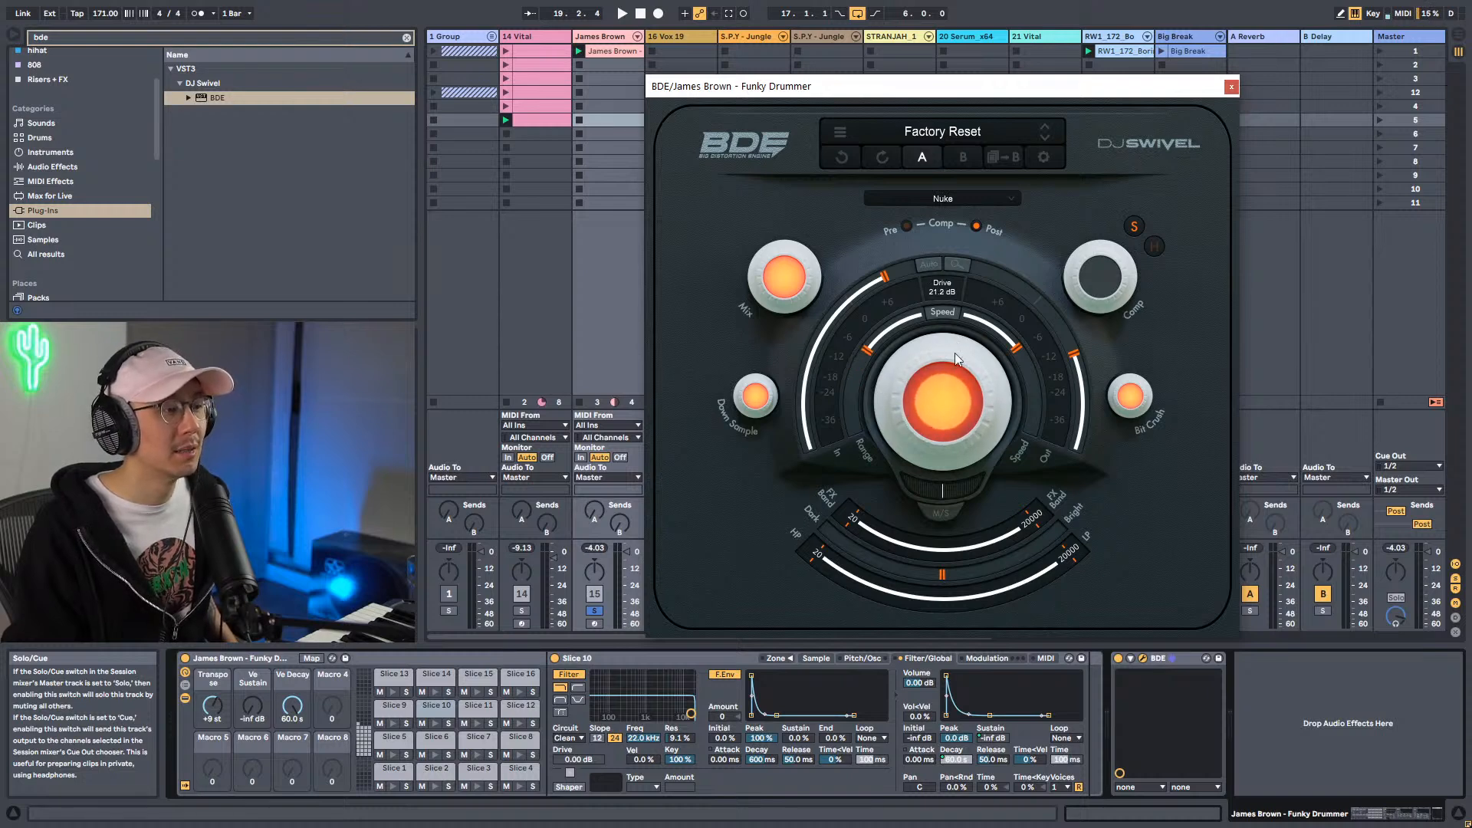
key(space)
drag(939, 407, 890, 319)
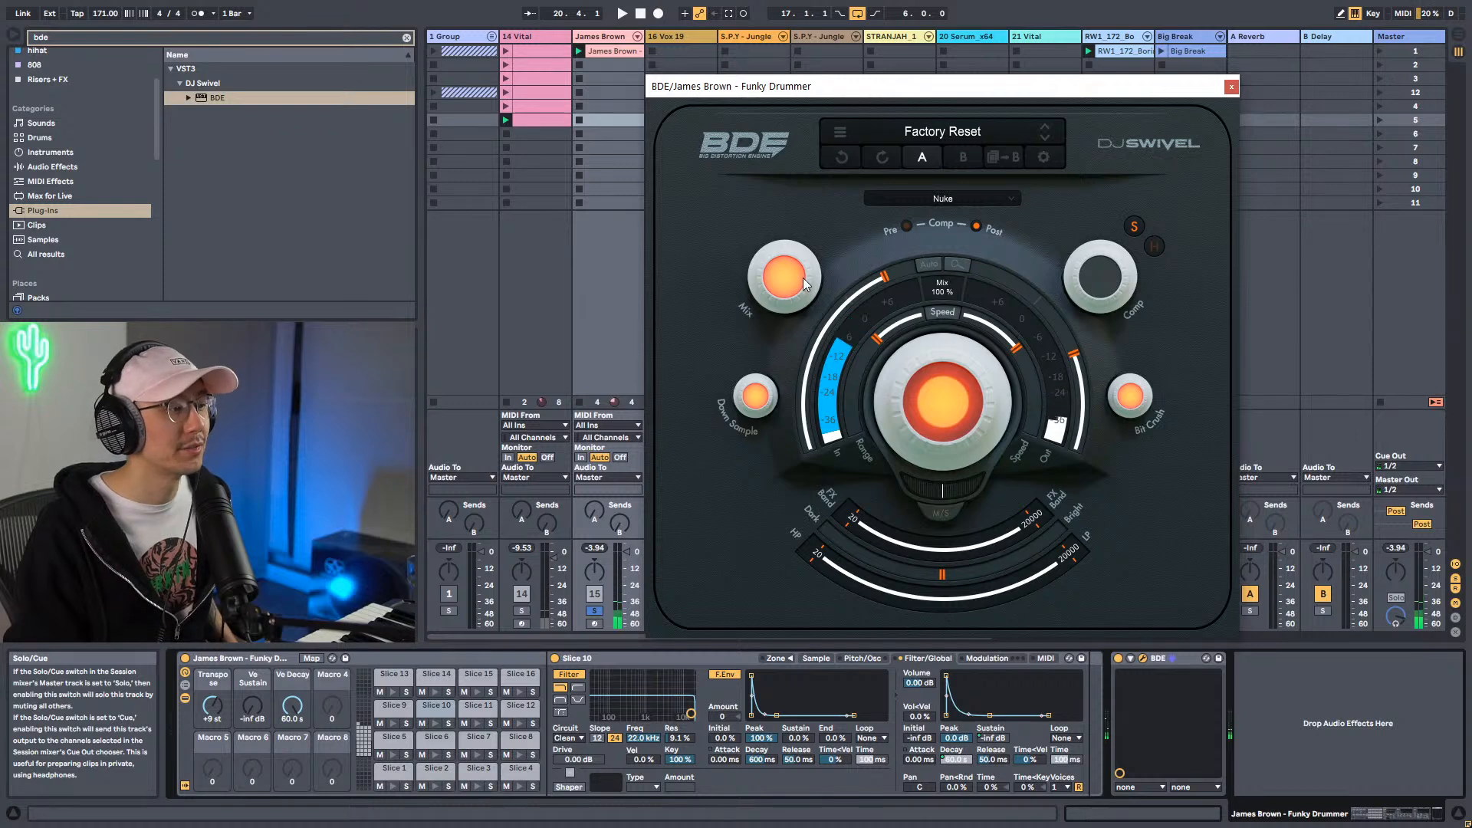
Compare against the dry break by turning the BDE Mix fully down and bringing it back up to about 29%.
mouse_move(796, 273)
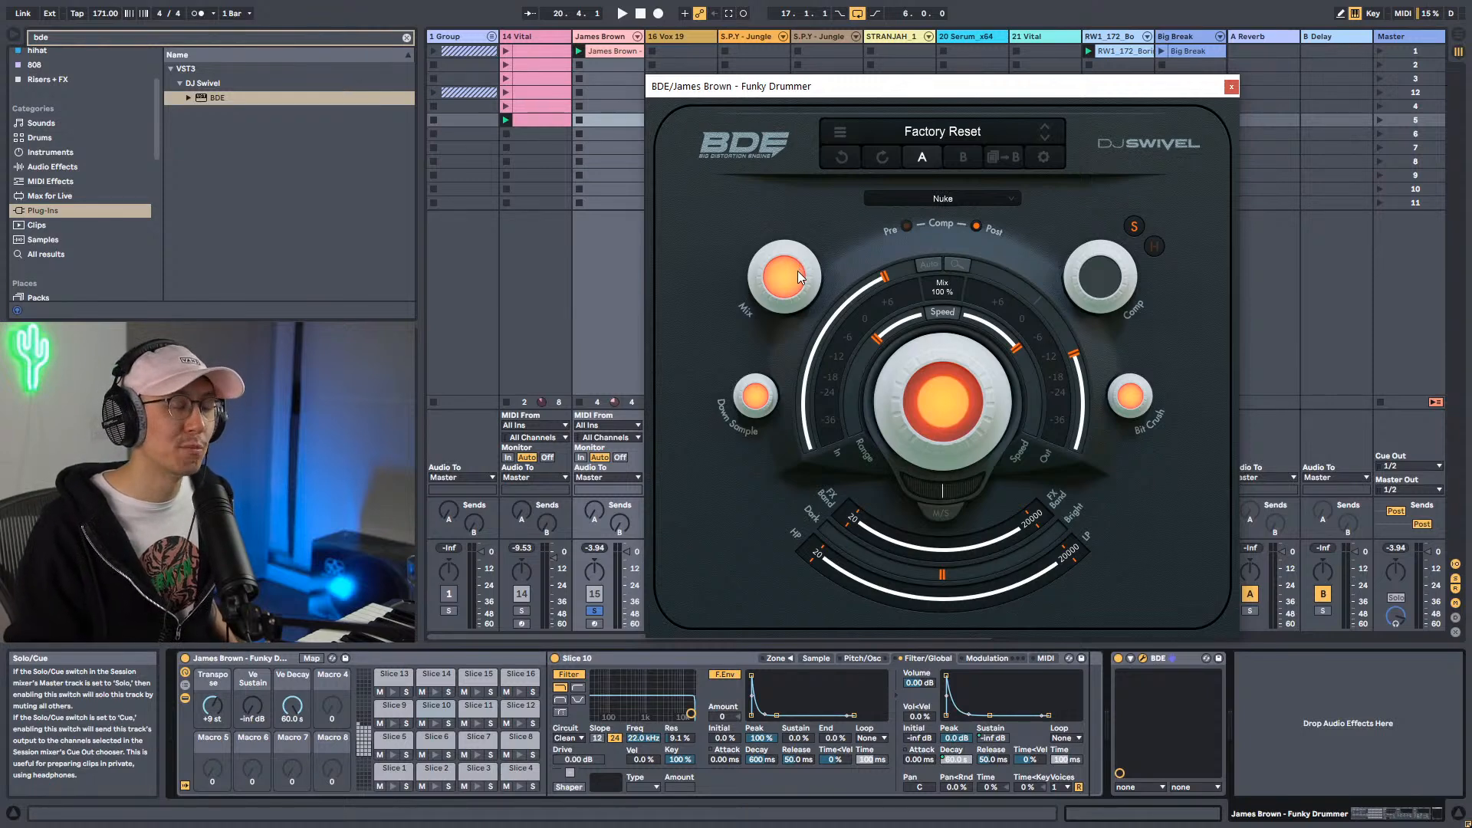
drag(799, 276, 686, 554)
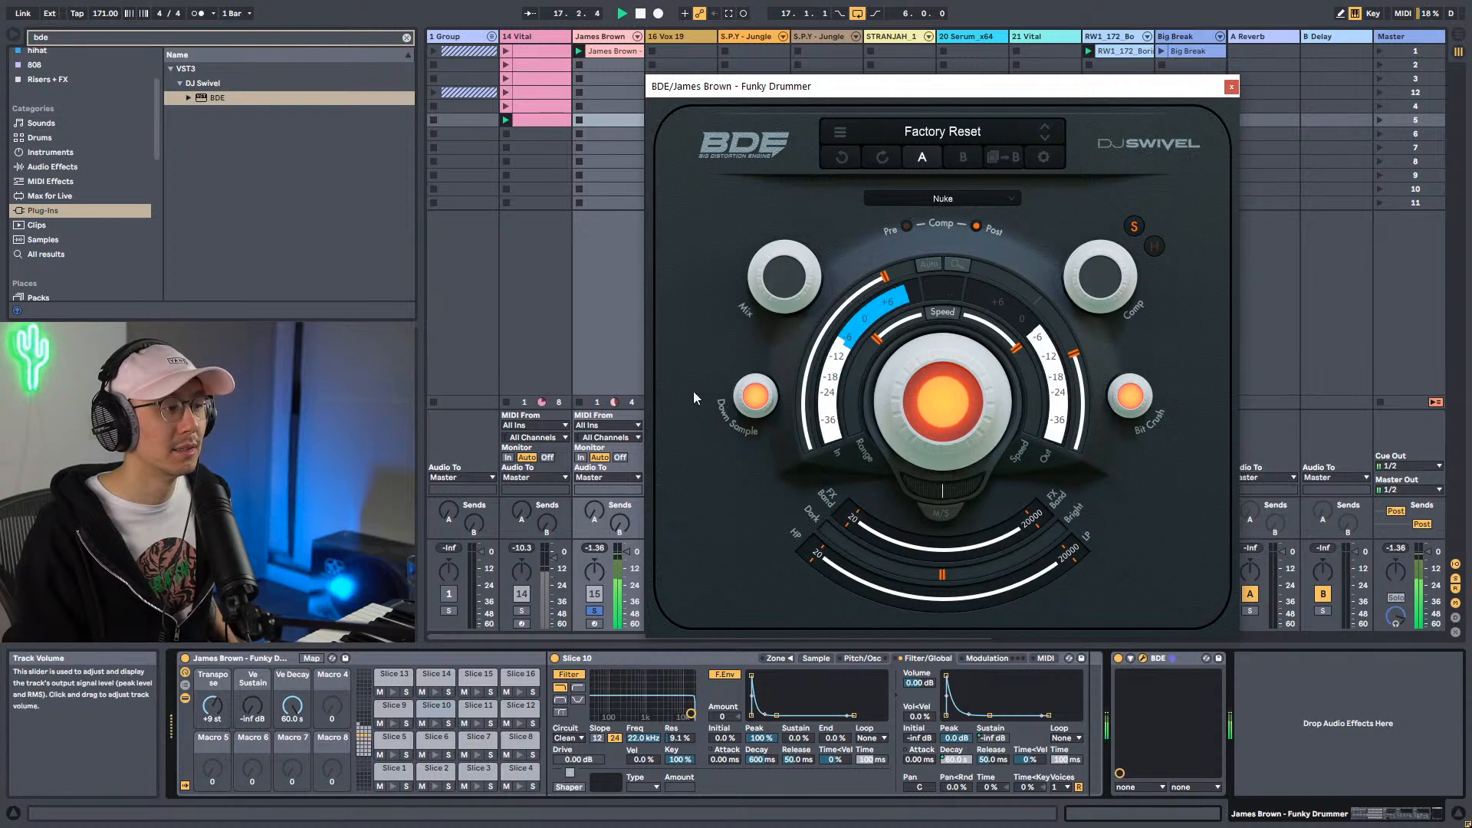
key(space)
drag(785, 250, 784, 182)
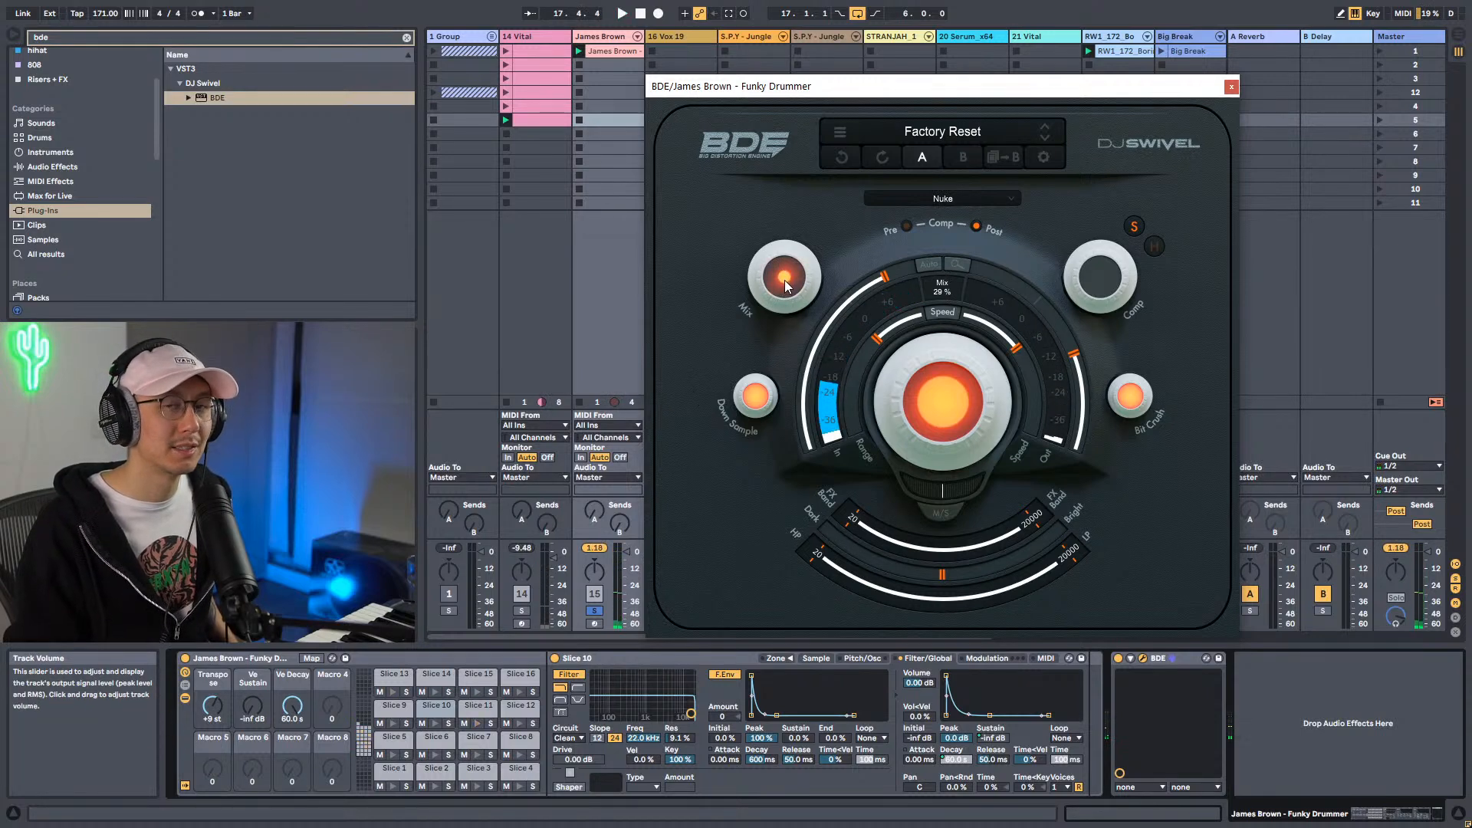
Try BDE Mix amounts up to about 73%, settle on about 39%, and lower the output volume to compensate.
drag(785, 279, 789, 218)
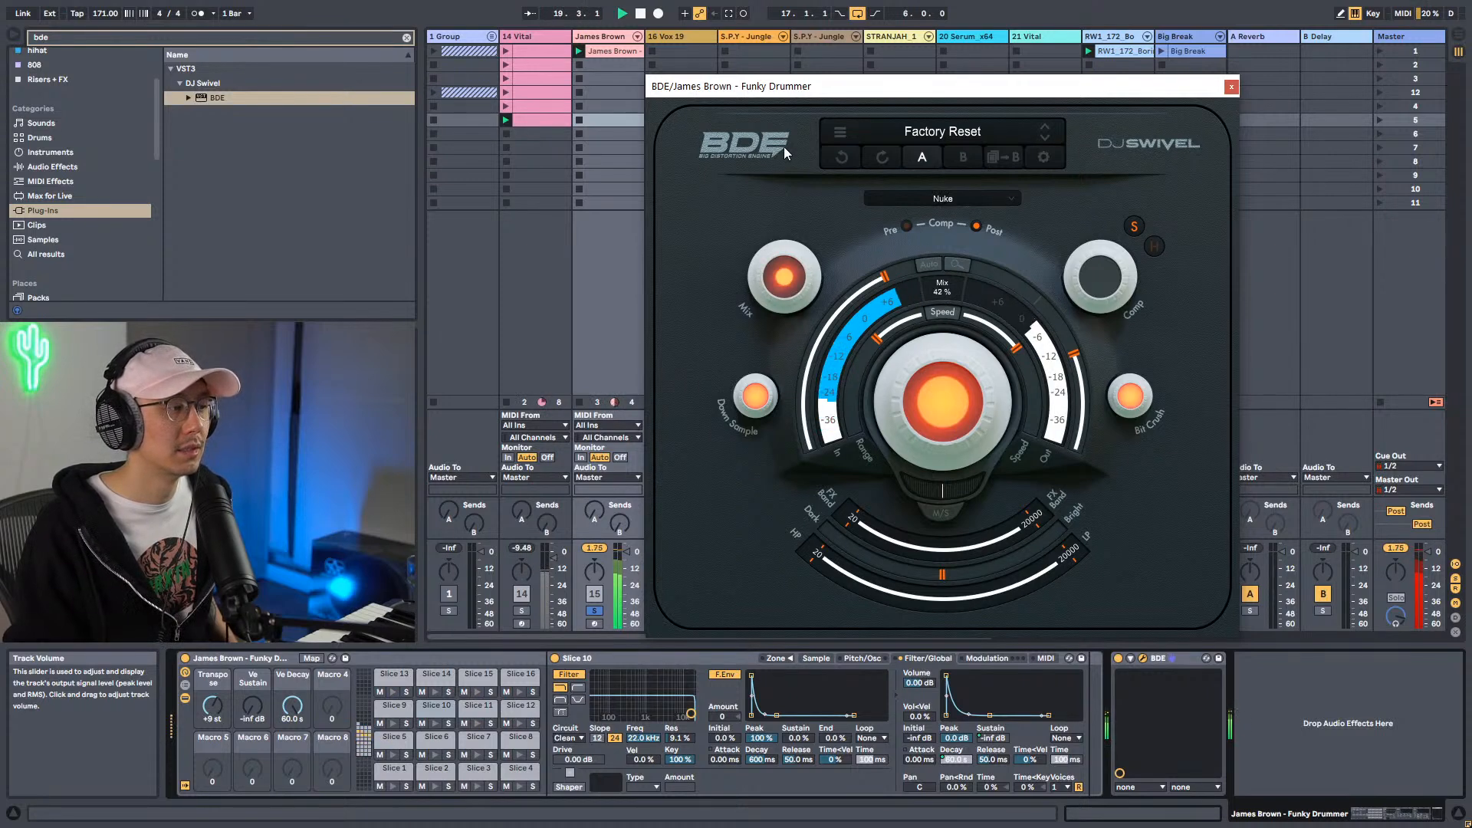
drag(778, 275, 783, 263)
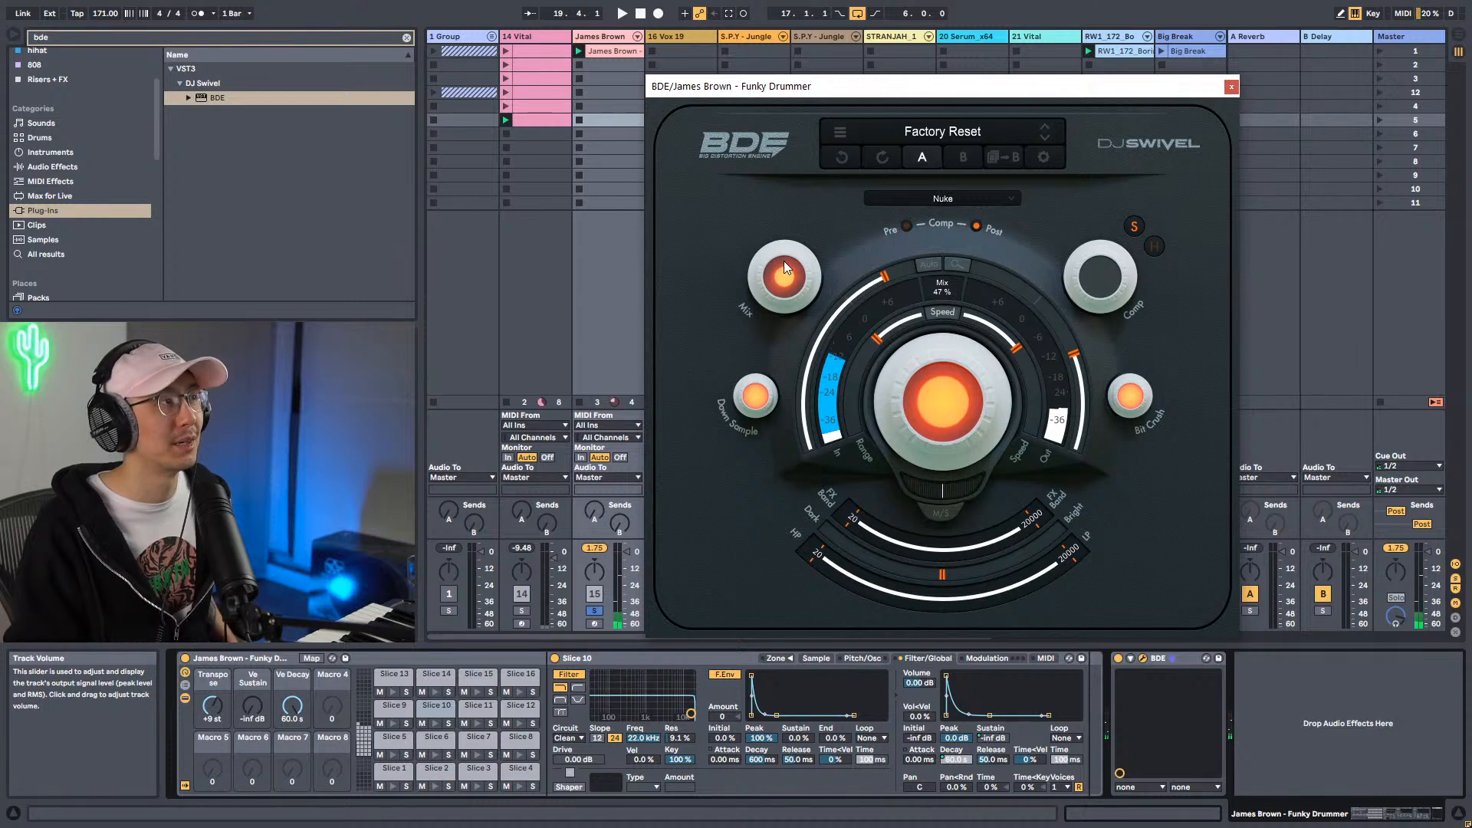
key(space)
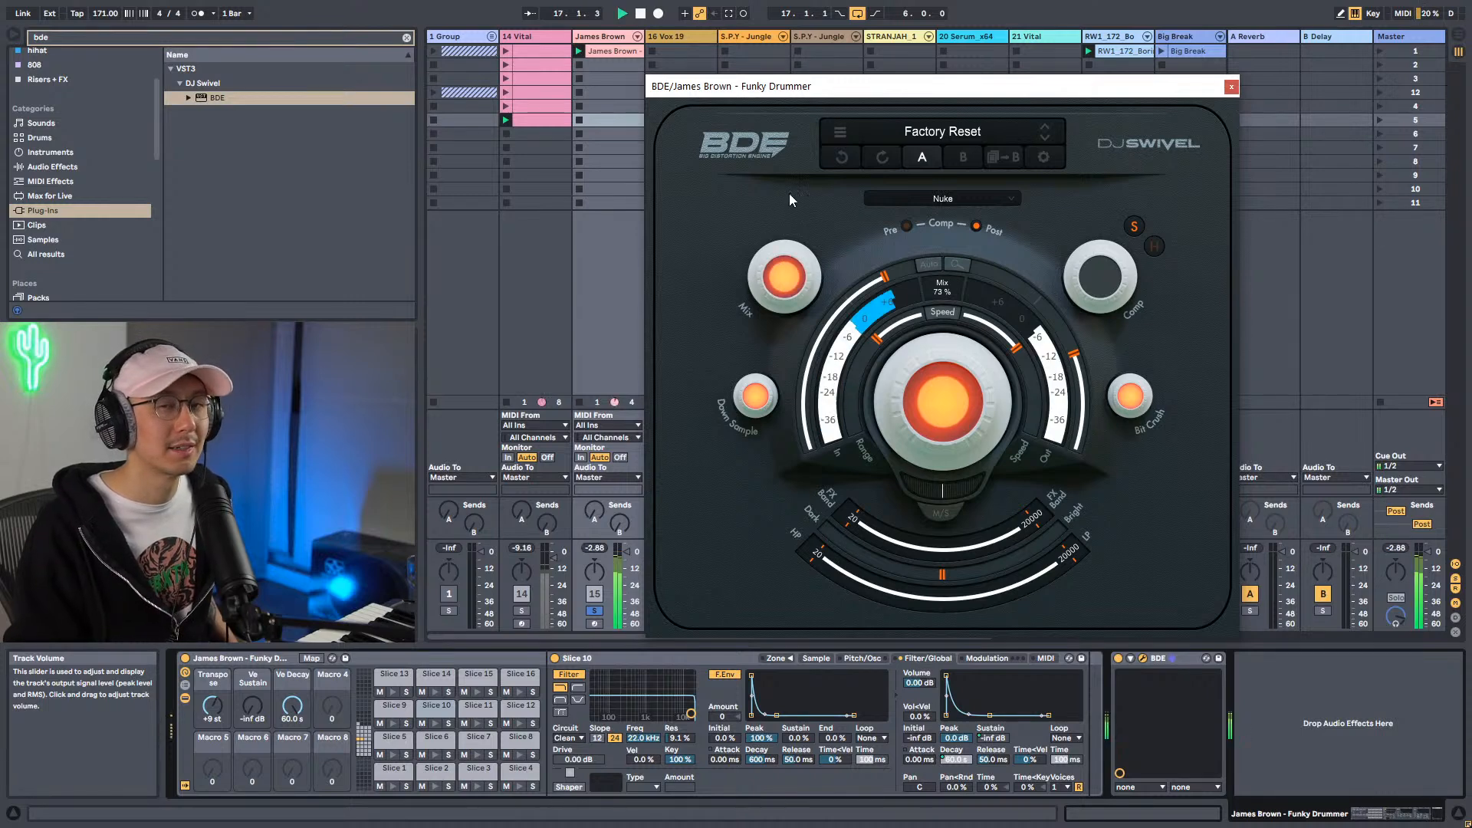
drag(786, 277, 793, 320)
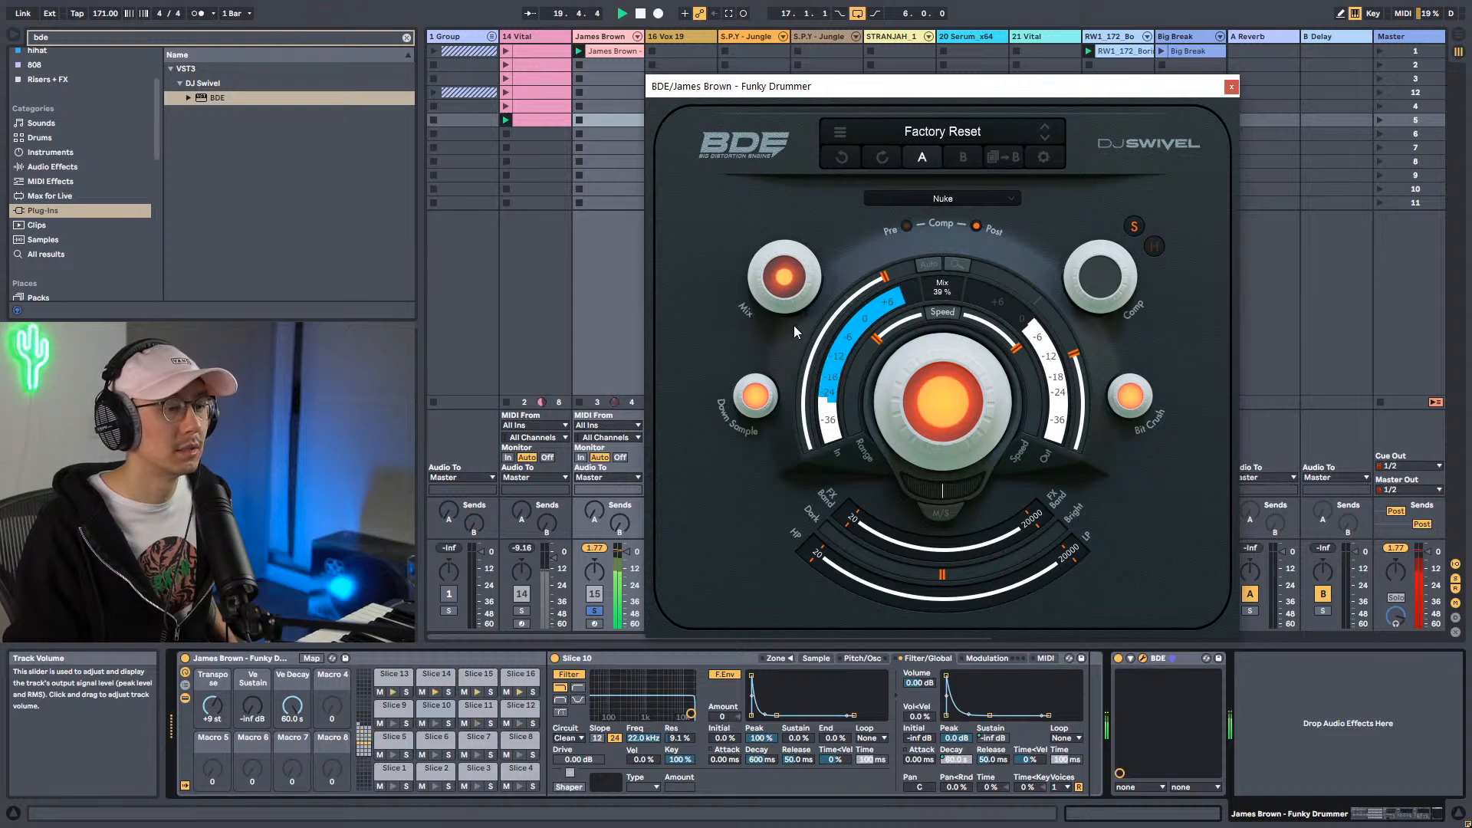
mouse_move(1076, 353)
drag(1076, 356, 1086, 387)
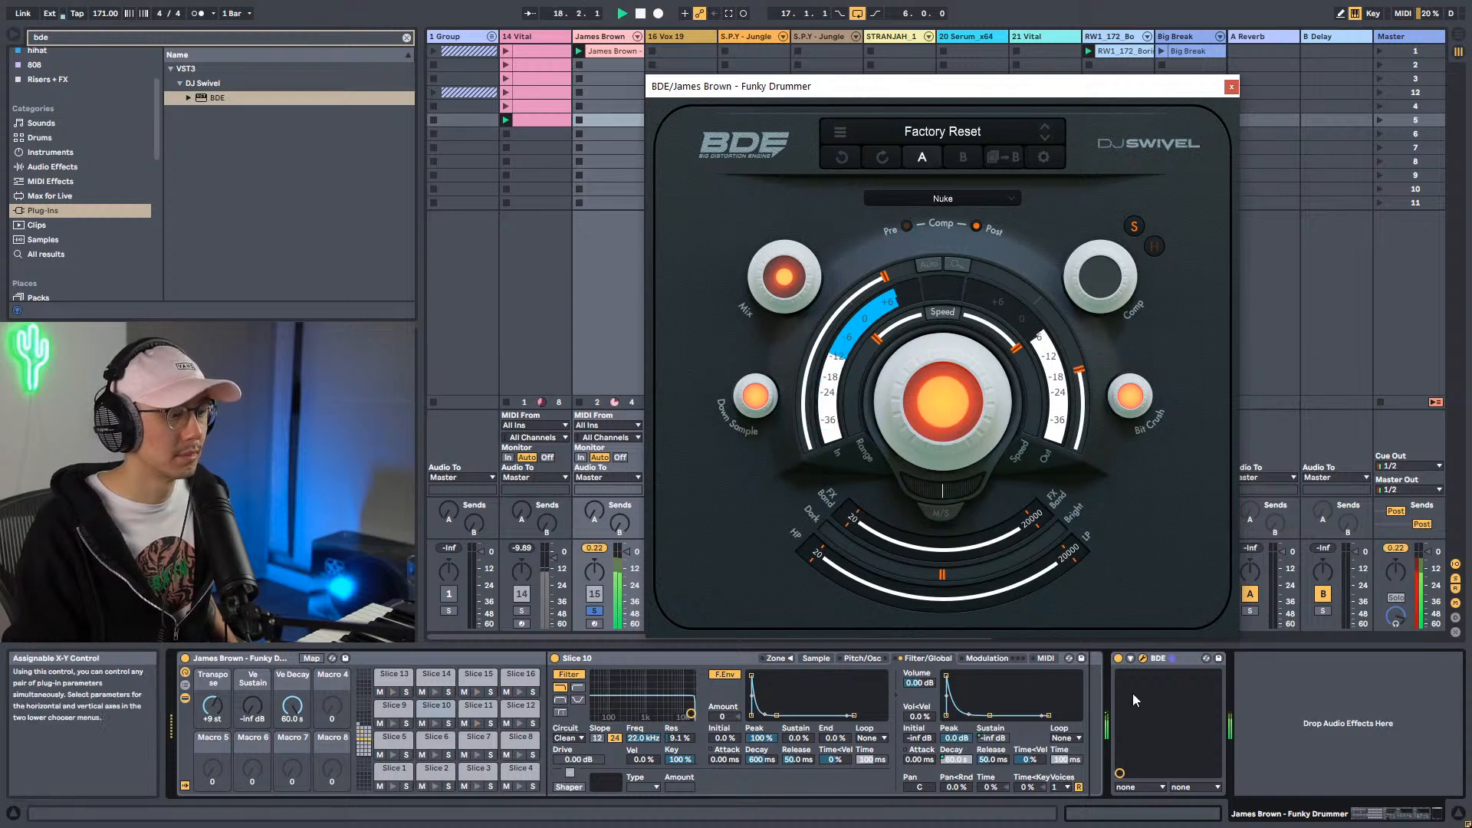
Search the plug-ins for "vu", look through the Softube Tape presets, and collapse the results.
click(242, 35)
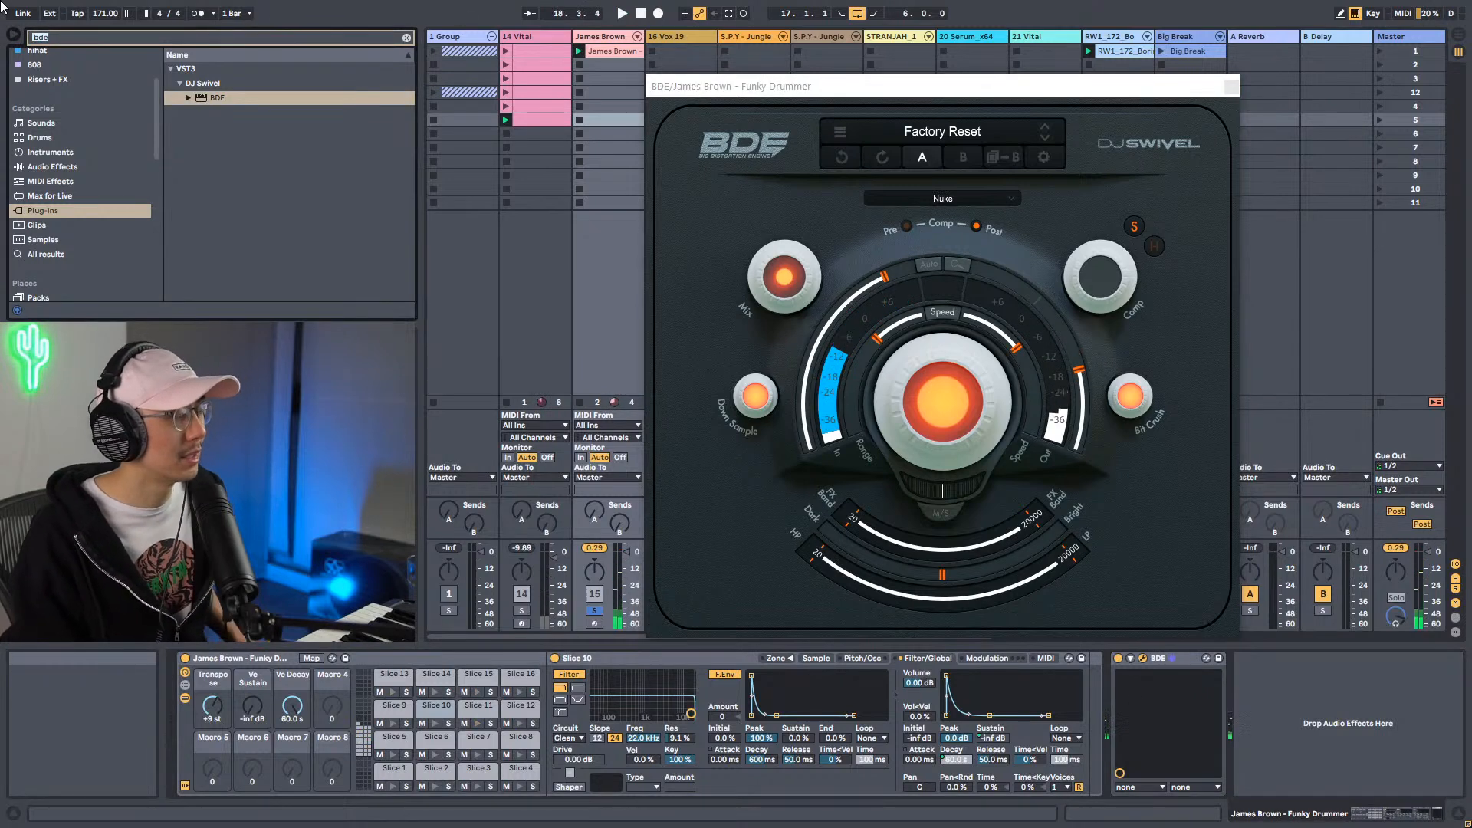
text(m)
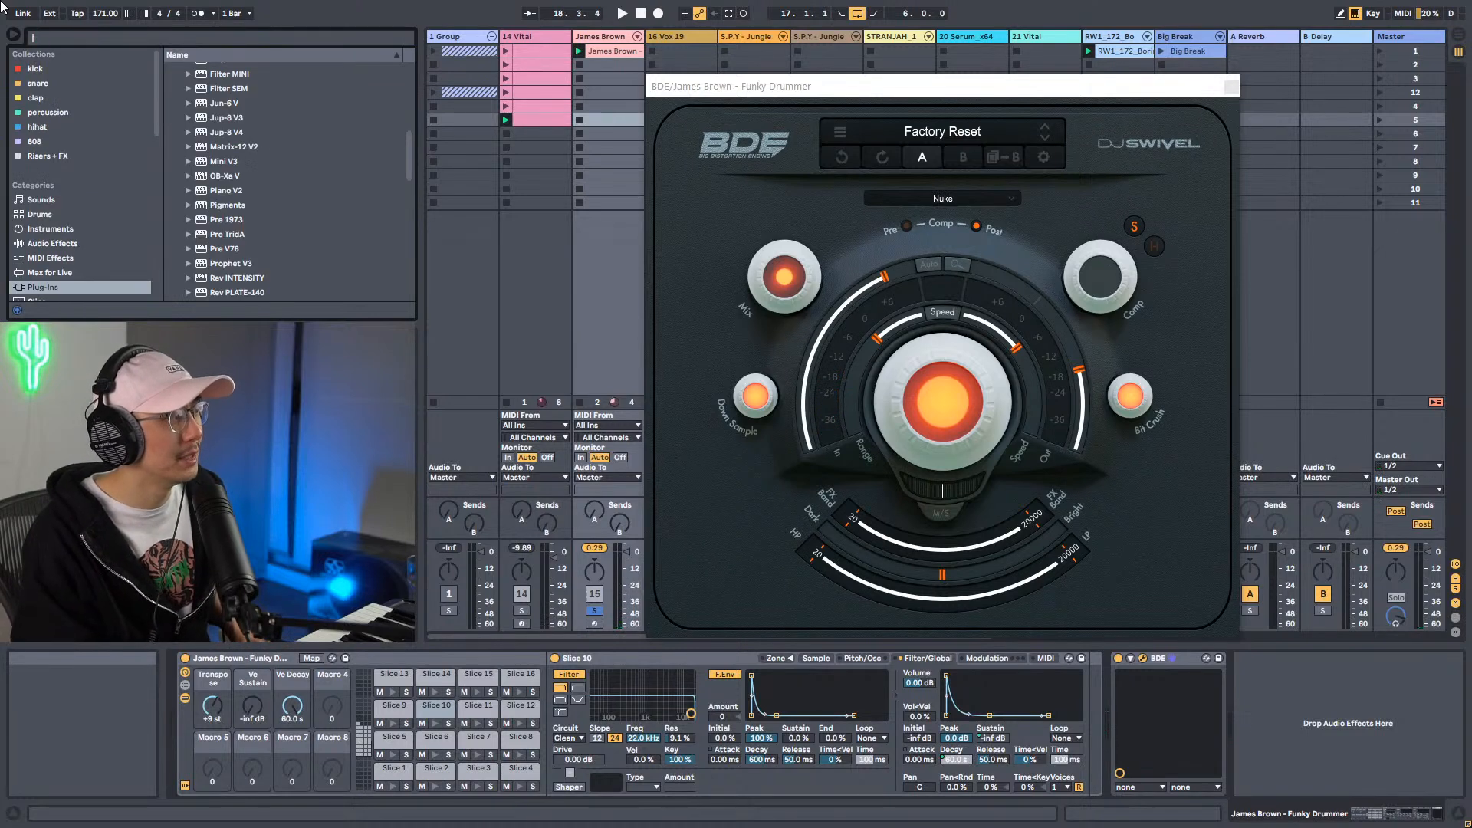
text(u)
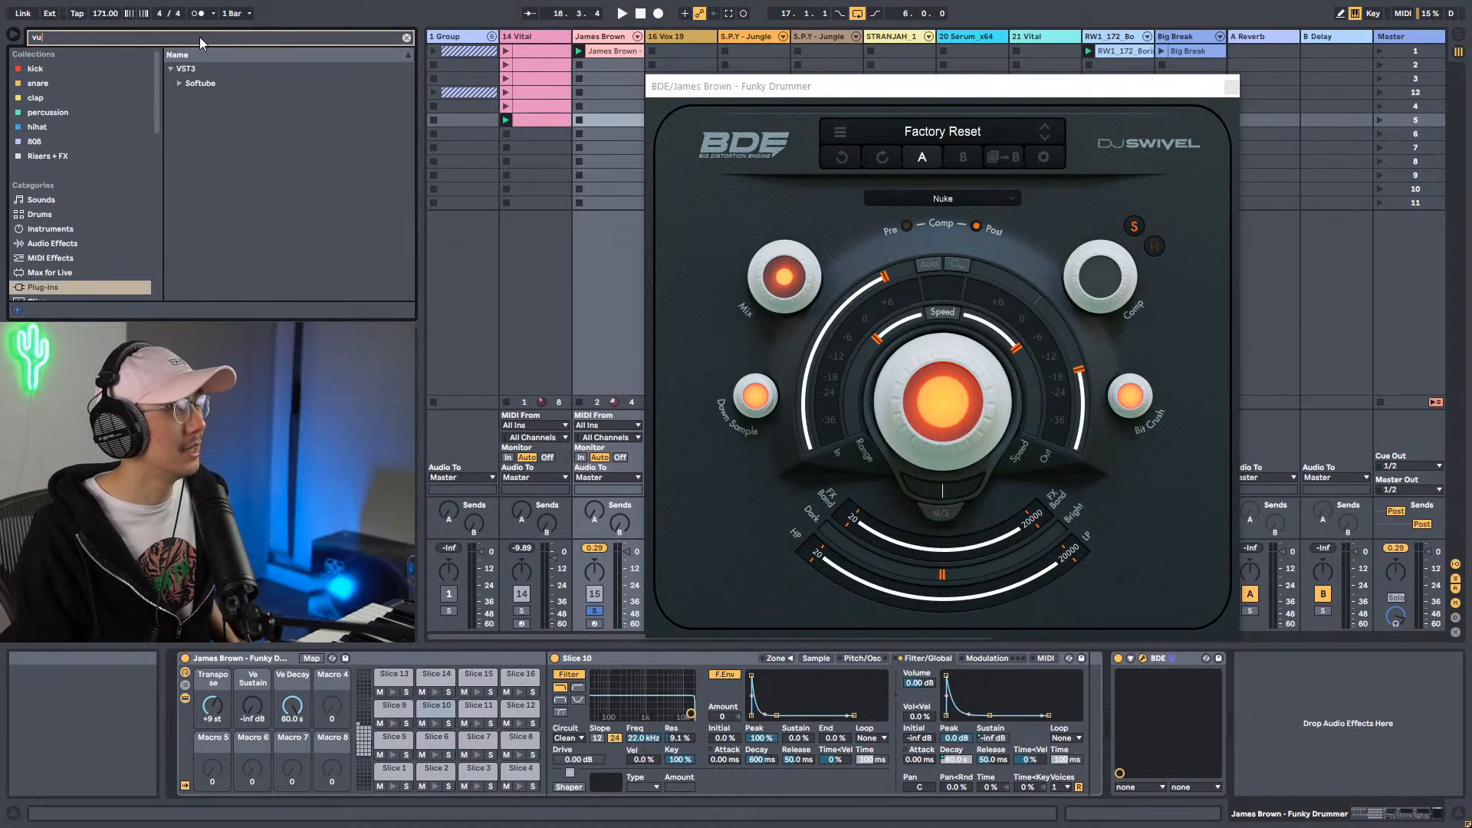
click(209, 84)
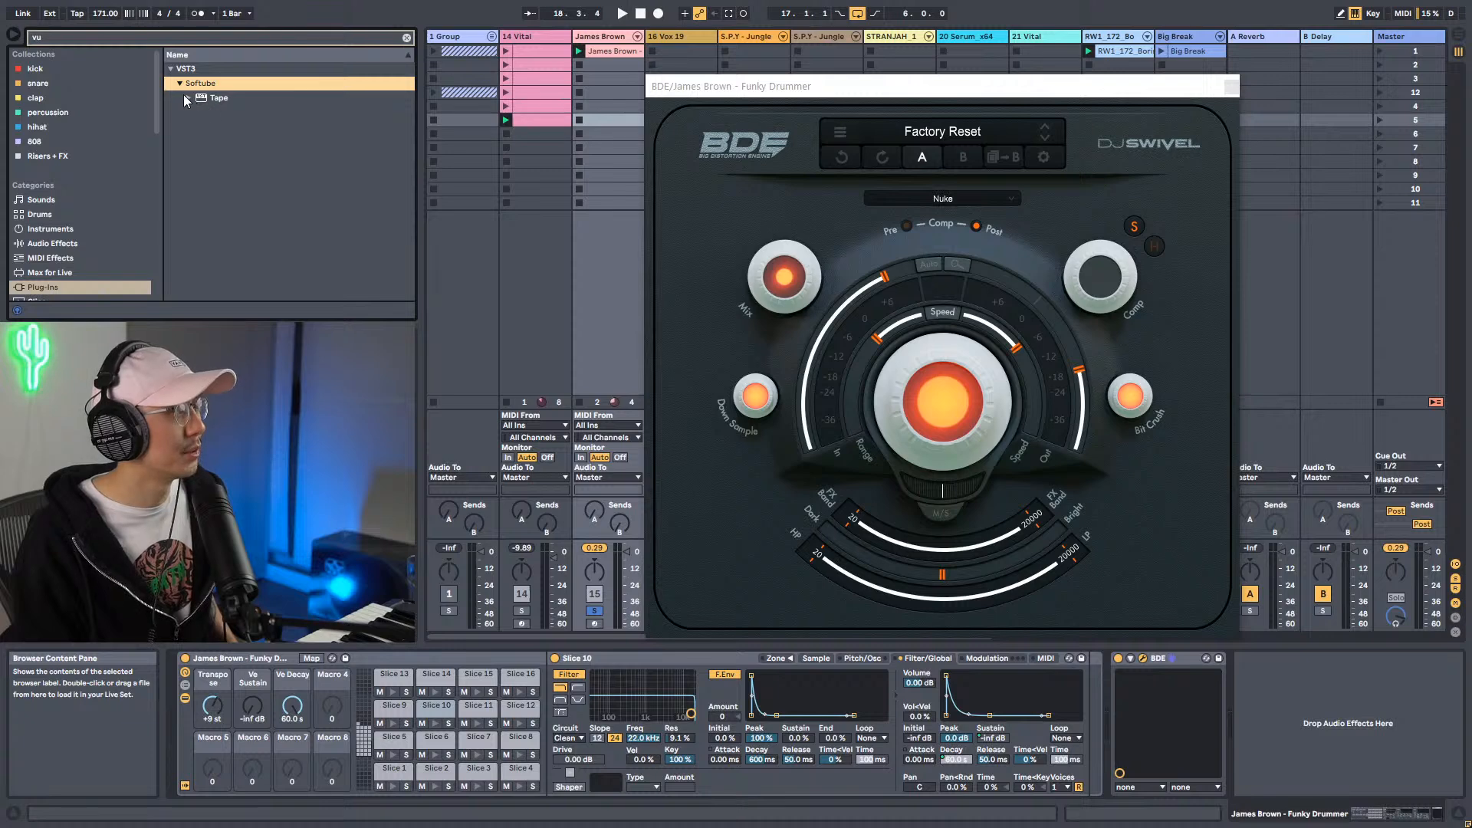
click(186, 97)
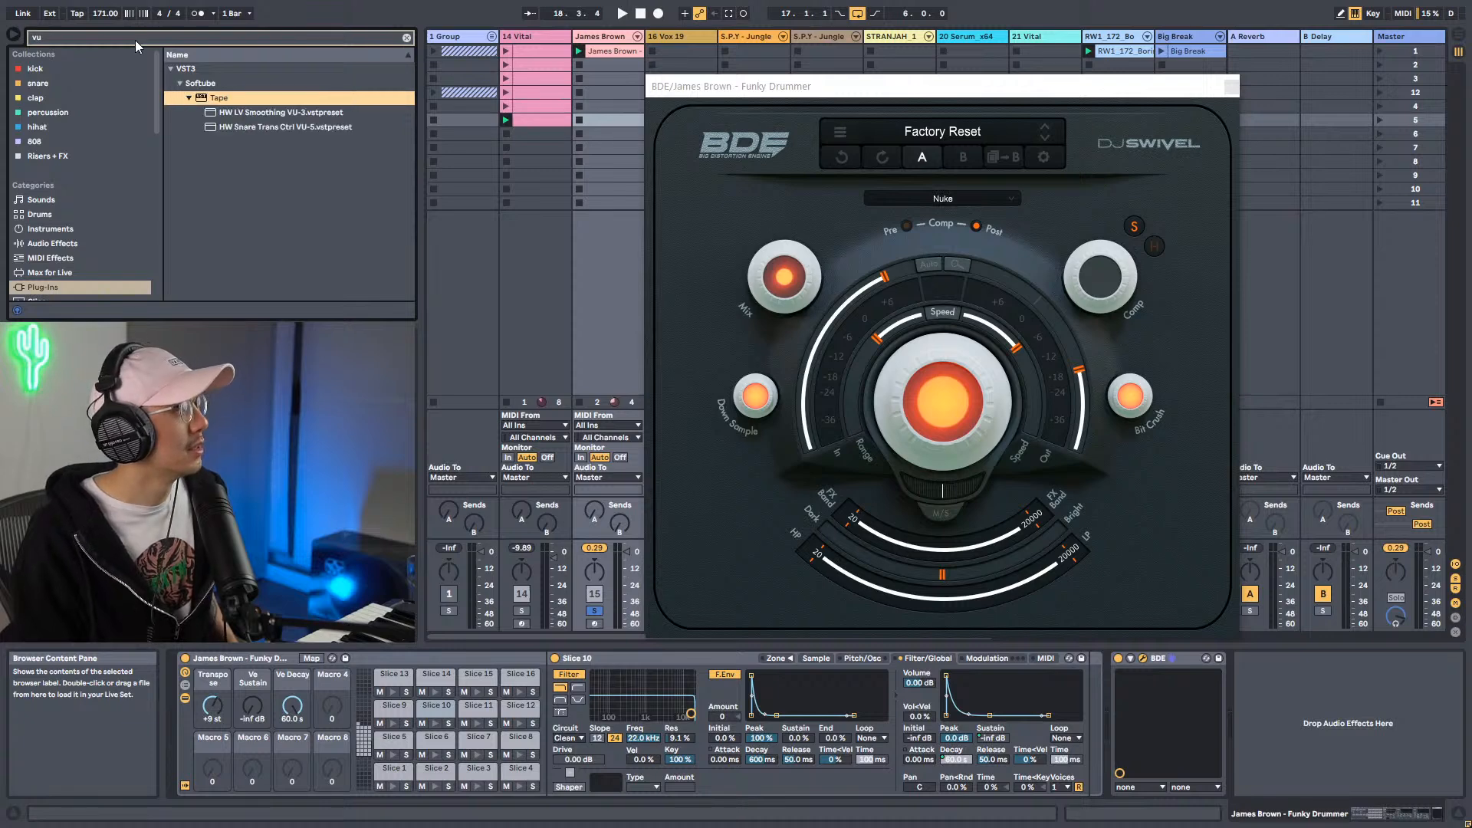
click(179, 83)
click(169, 69)
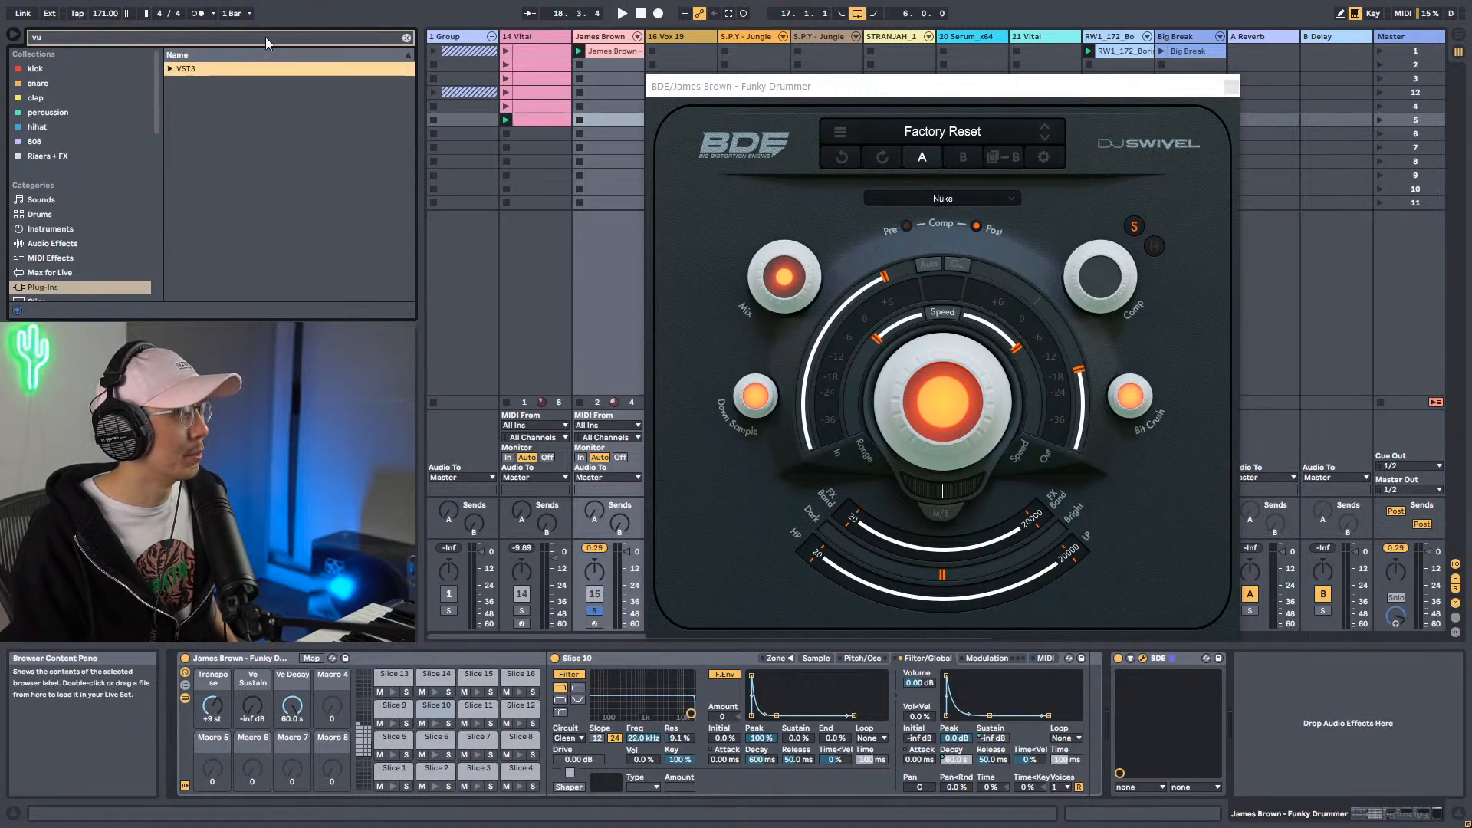
Search the plug-ins for "mv" and add the VST3 mvMeter2 after BDE on the James Brown track.
click(407, 37)
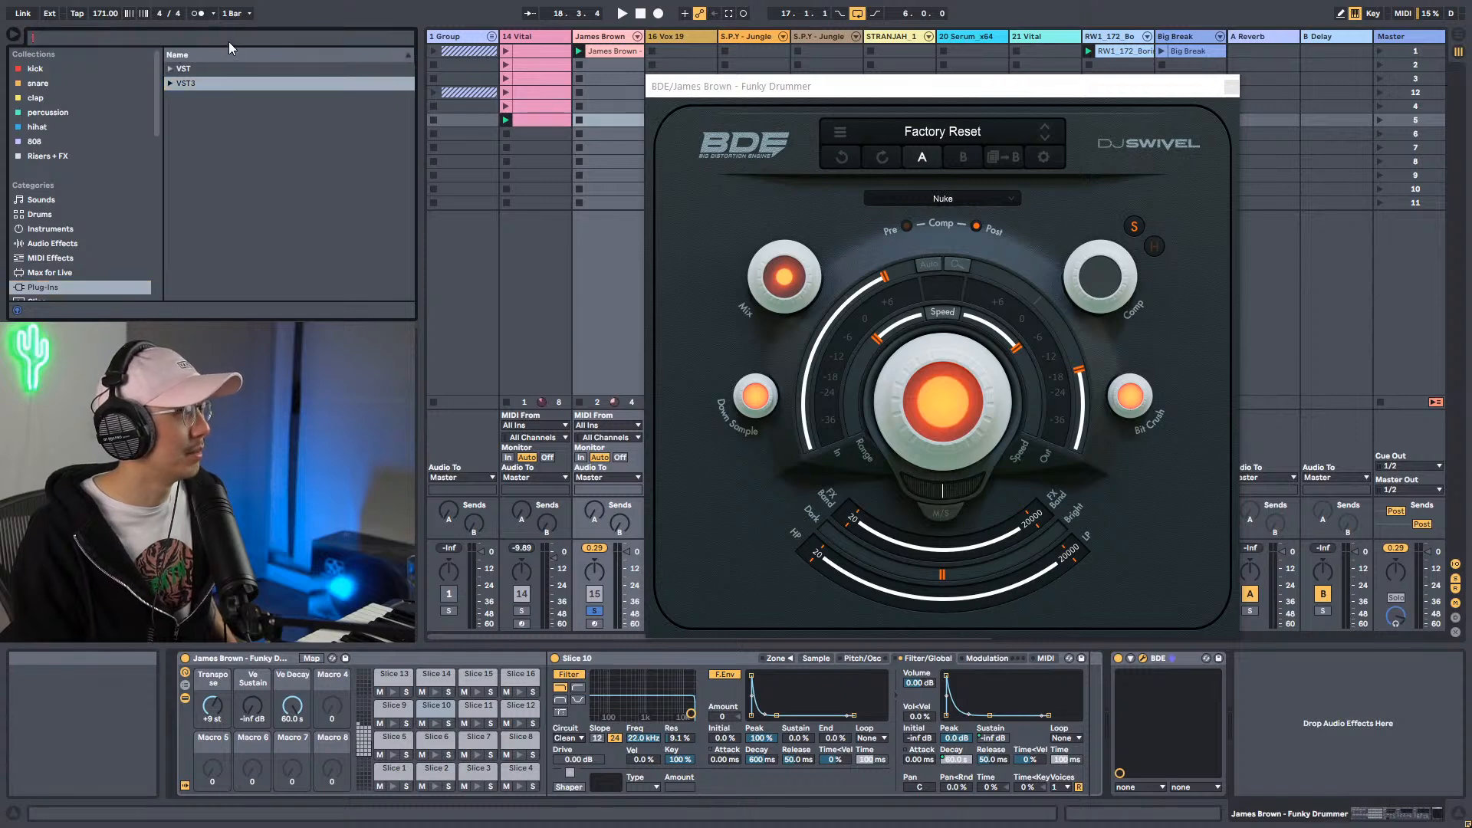
text(mv)
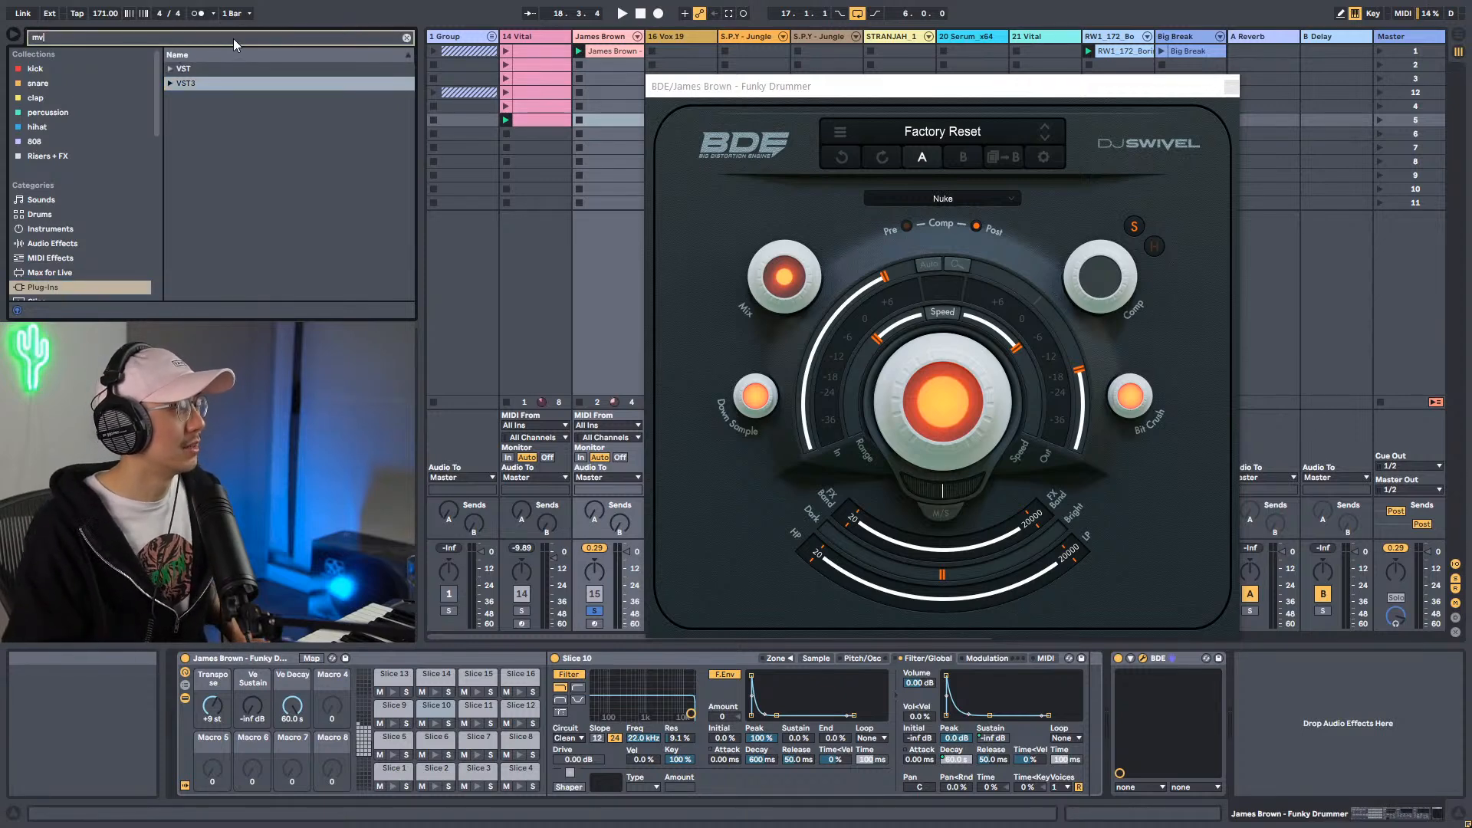
click(169, 83)
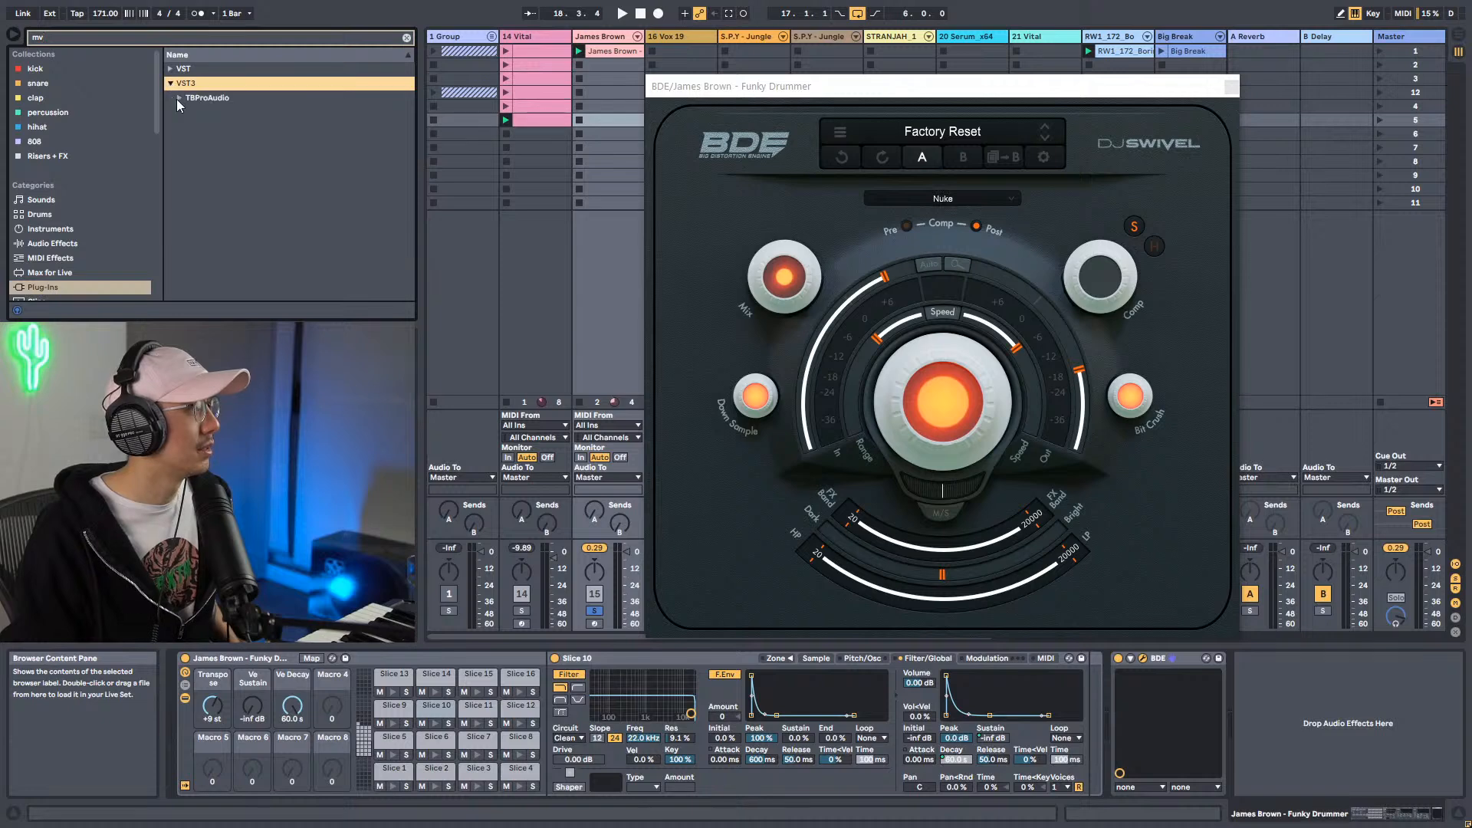
click(177, 98)
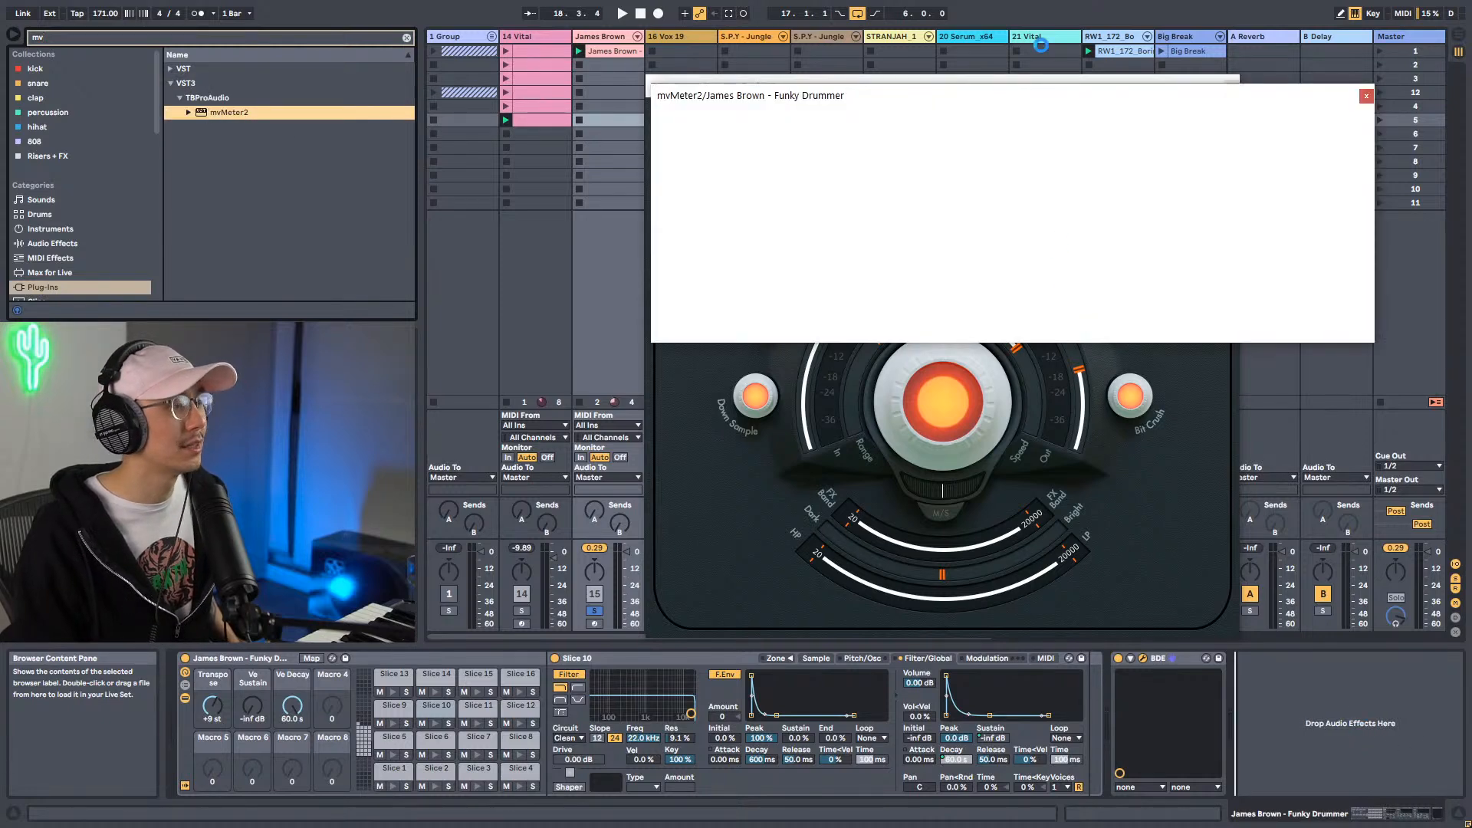
drag(1035, 104, 1023, 150)
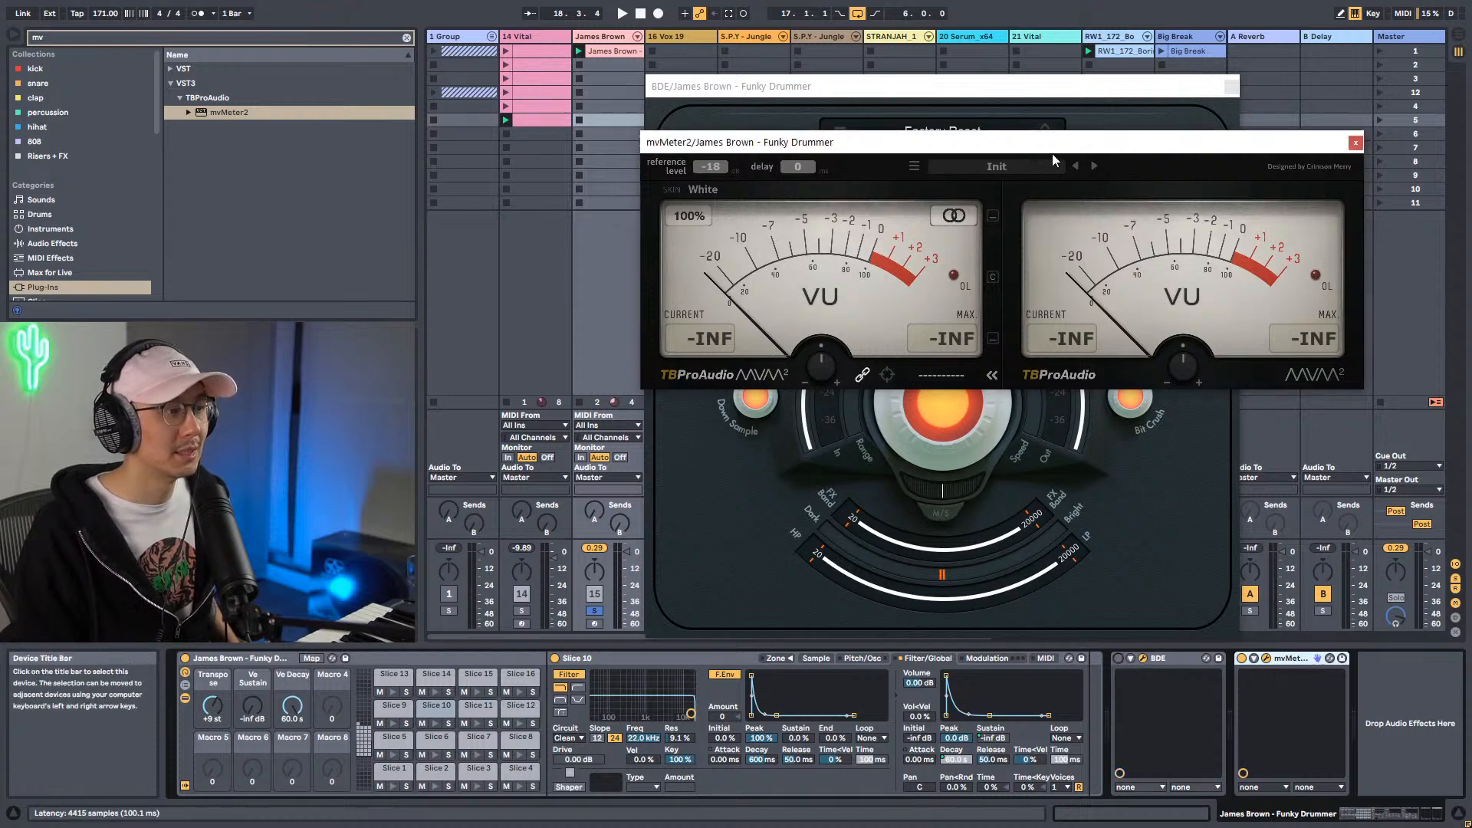
Compare the break's level on the VU meters with BDE bypassed and with it switched back on.
key(space)
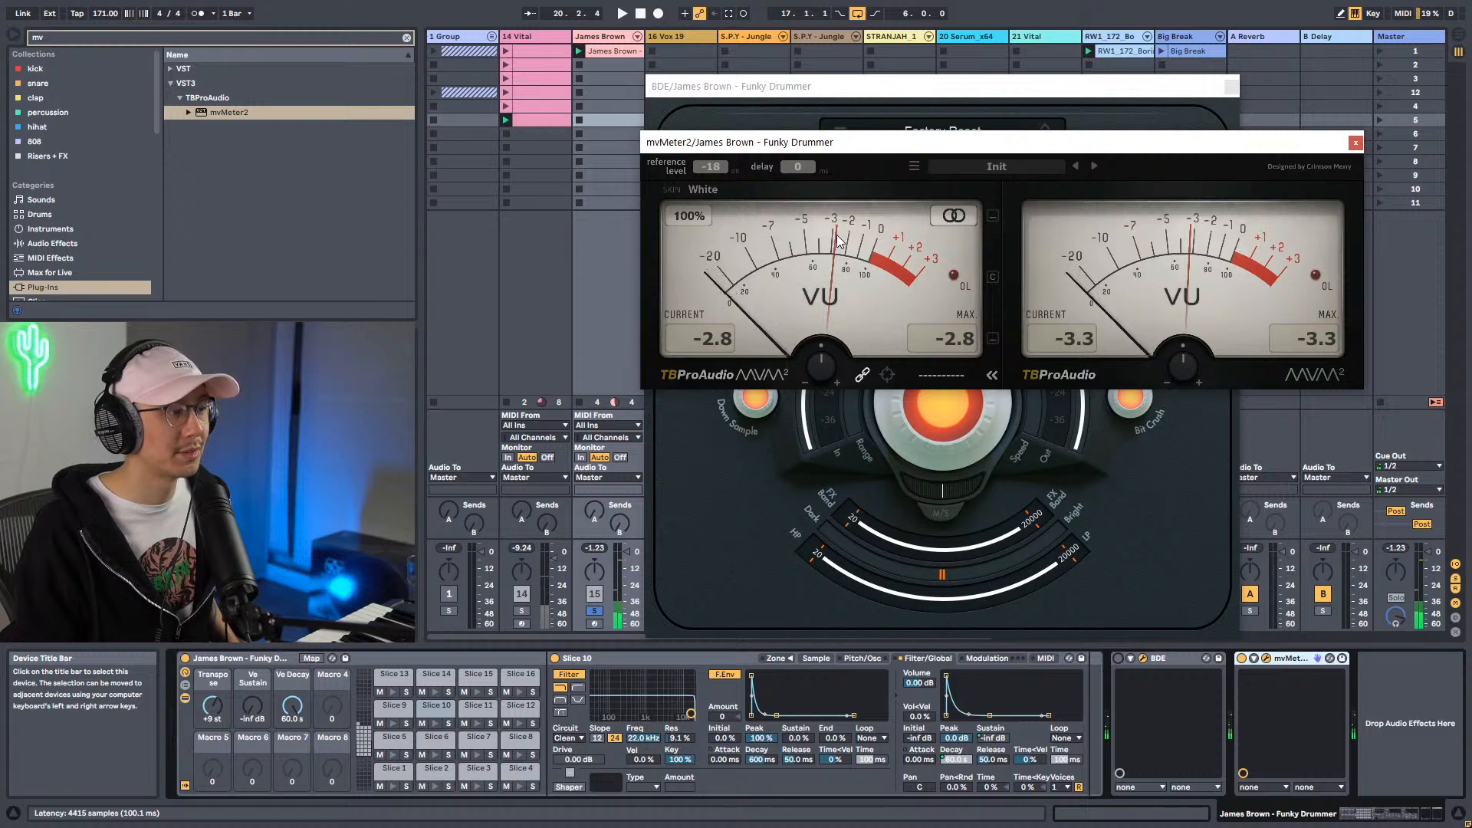
click(1119, 658)
key(space)
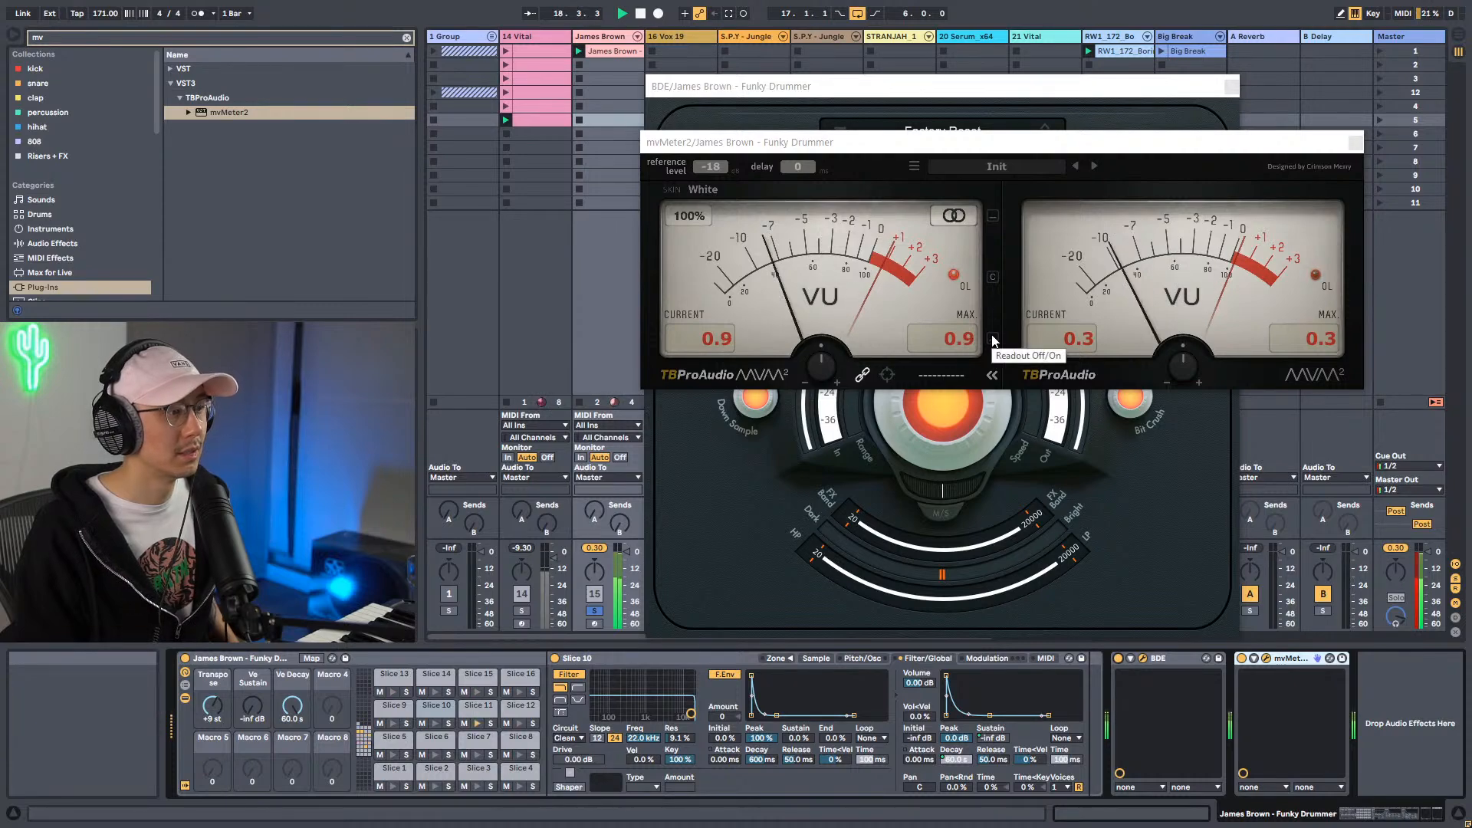
Lower the BDE output volume further and arrange the mvMeter2 window above the BDE window.
drag(996, 144, 894, 91)
click(1082, 376)
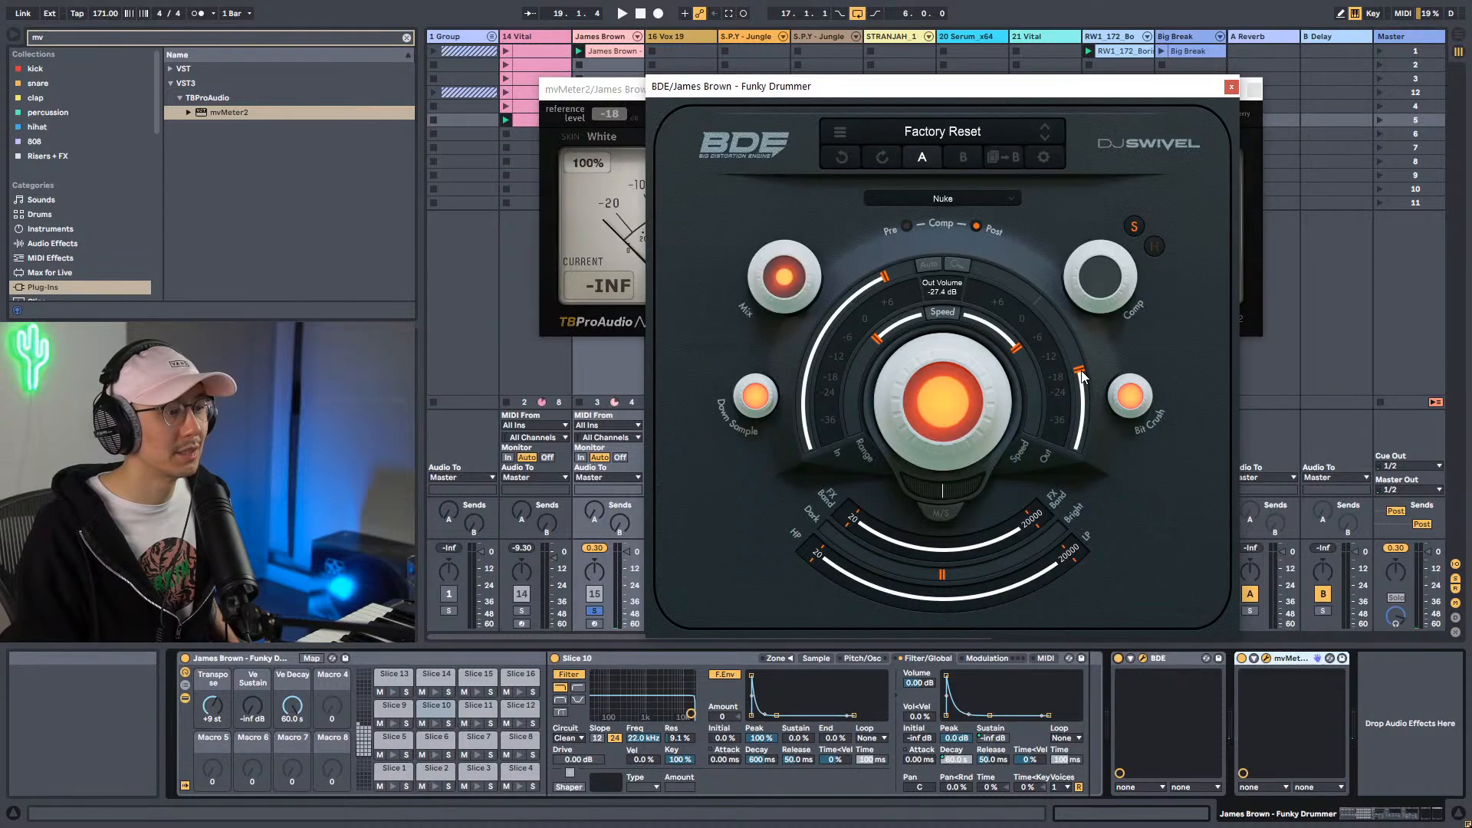
drag(620, 89, 742, 12)
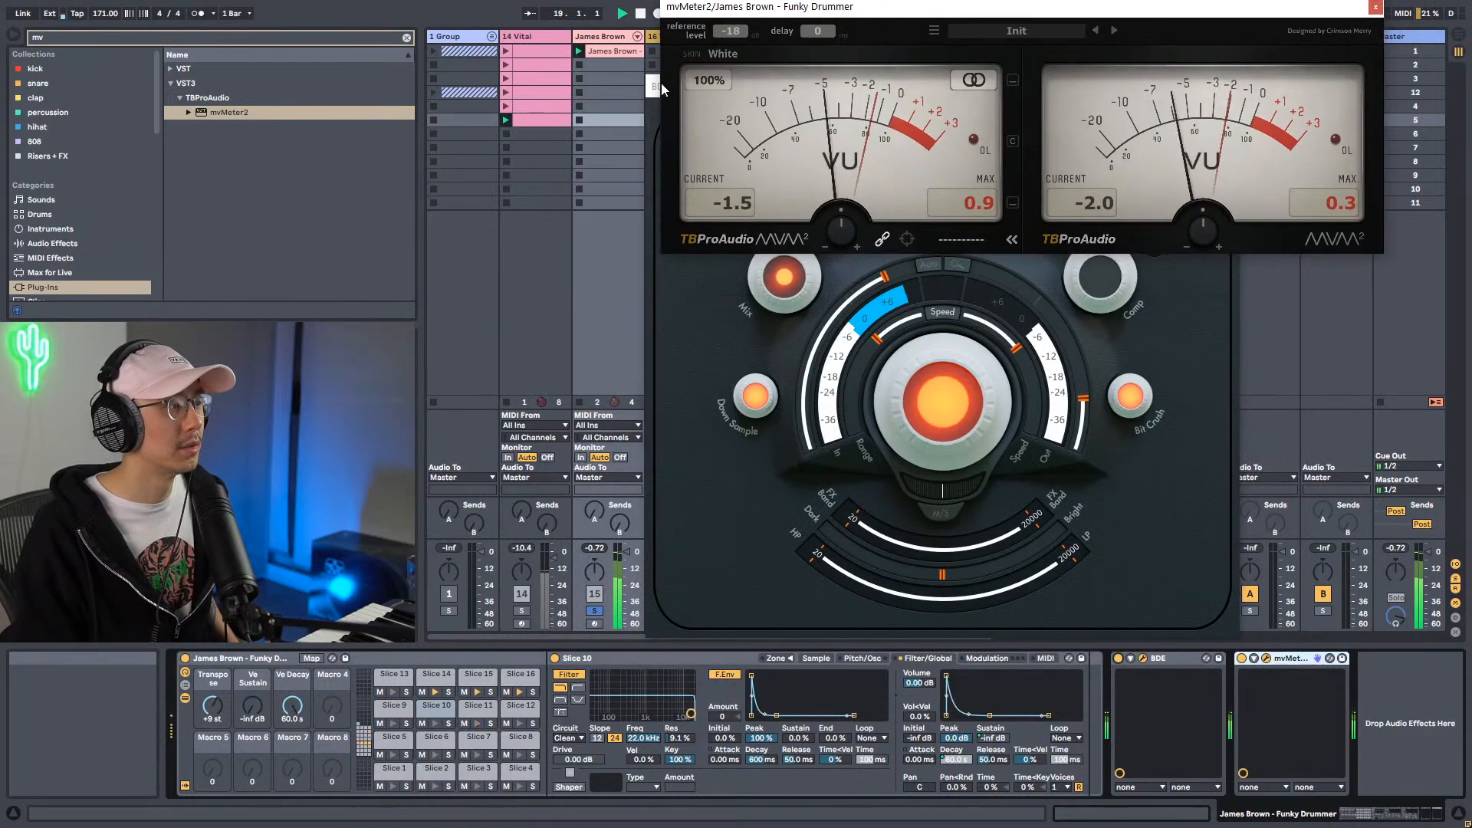
click(648, 143)
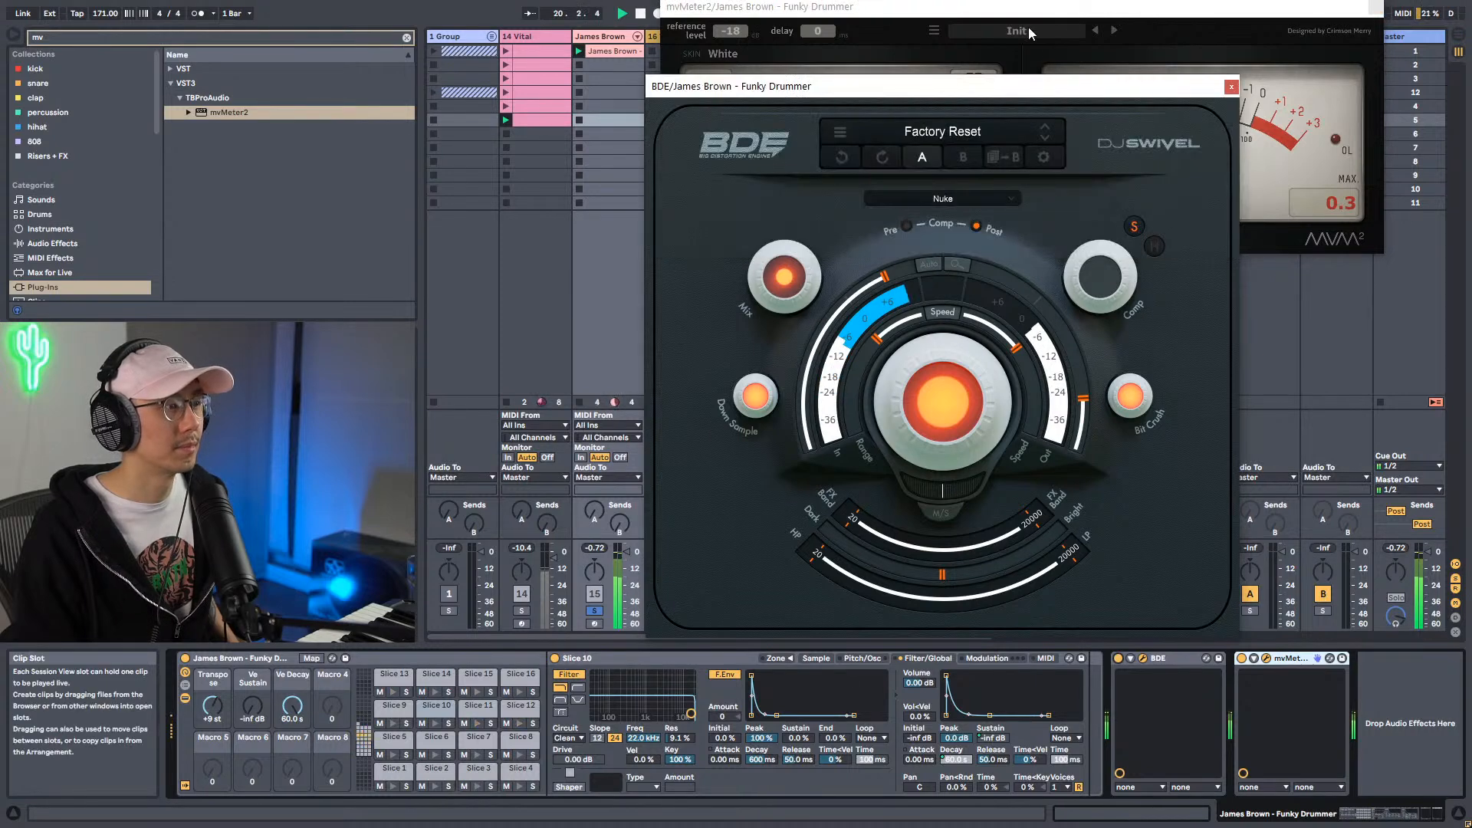
drag(1028, 84, 1075, 247)
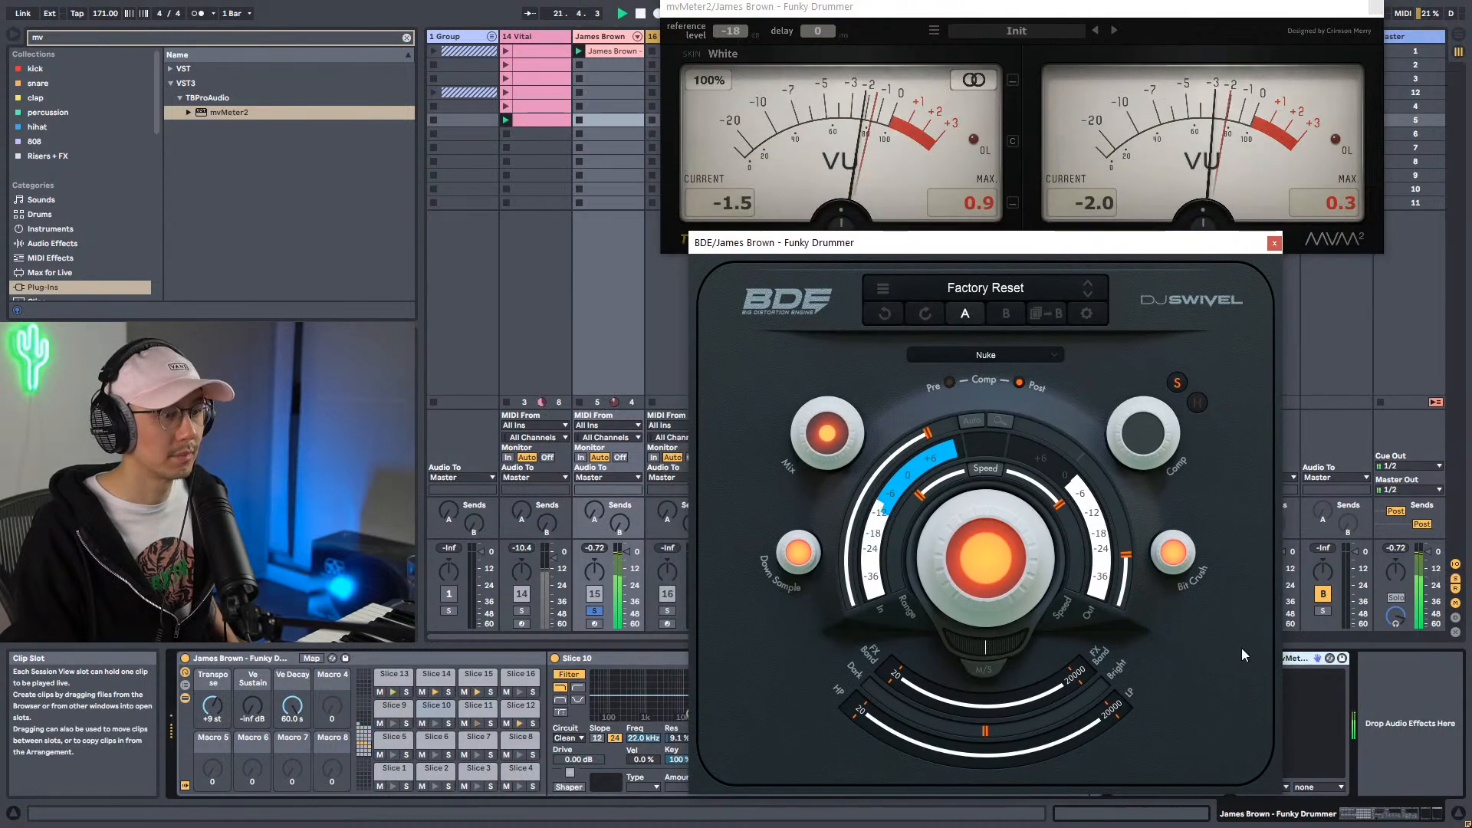
Turn up the BDE Mix and rebalance the level by setting the output volume to about -30.9 dB.
drag(1126, 555, 1128, 608)
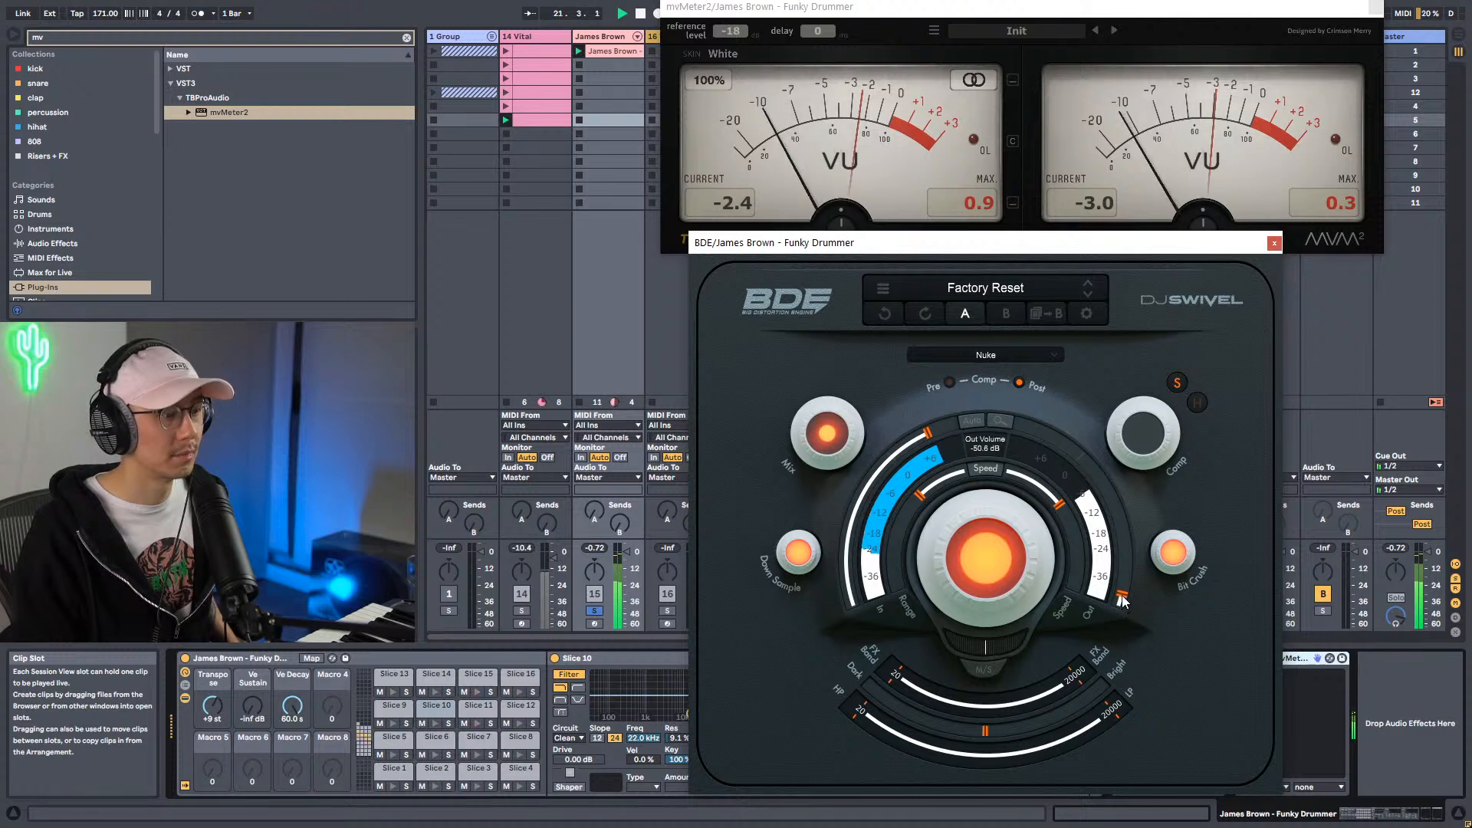
drag(826, 430, 830, 274)
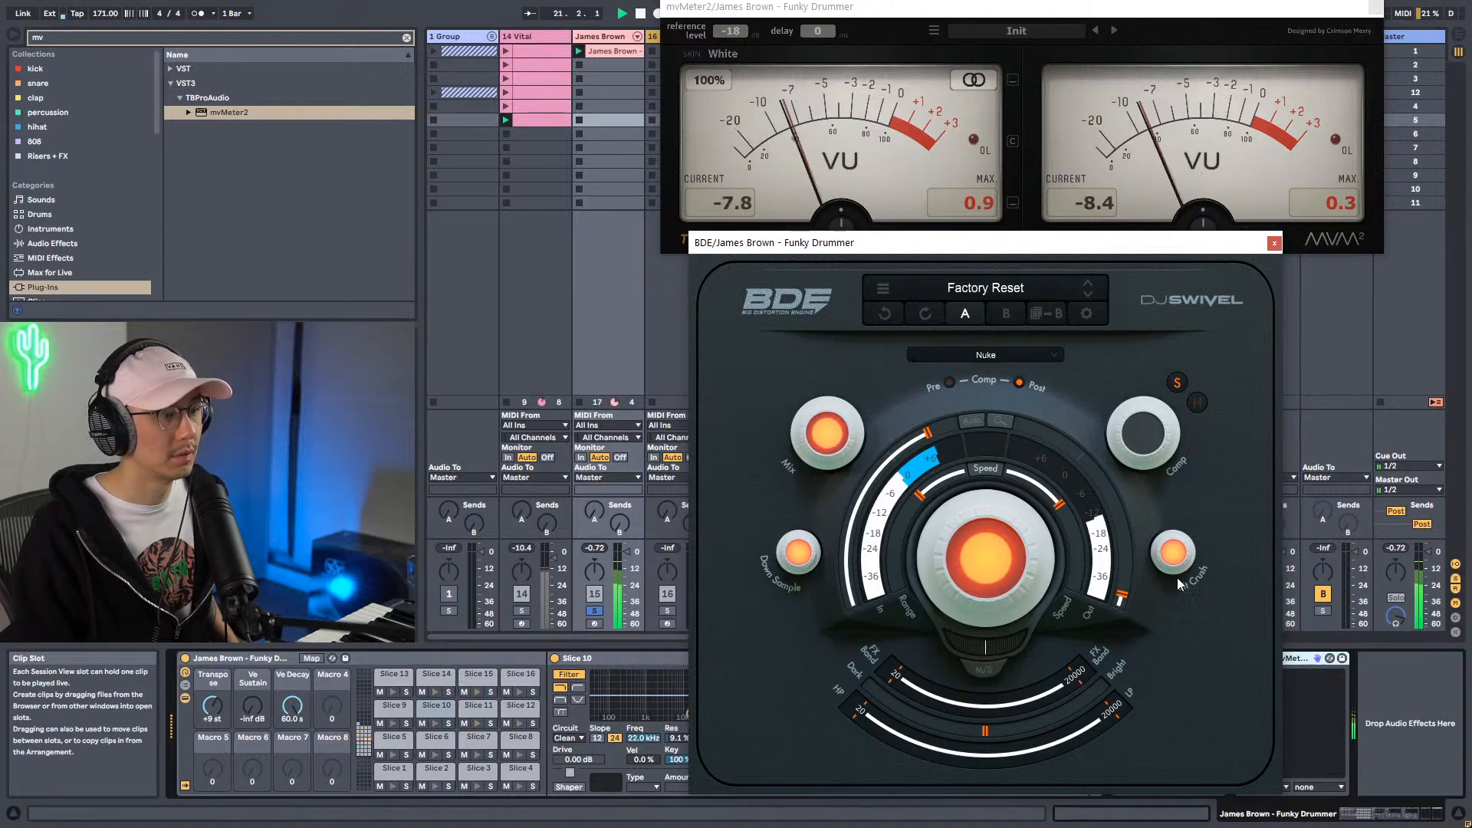
drag(1121, 594, 1125, 536)
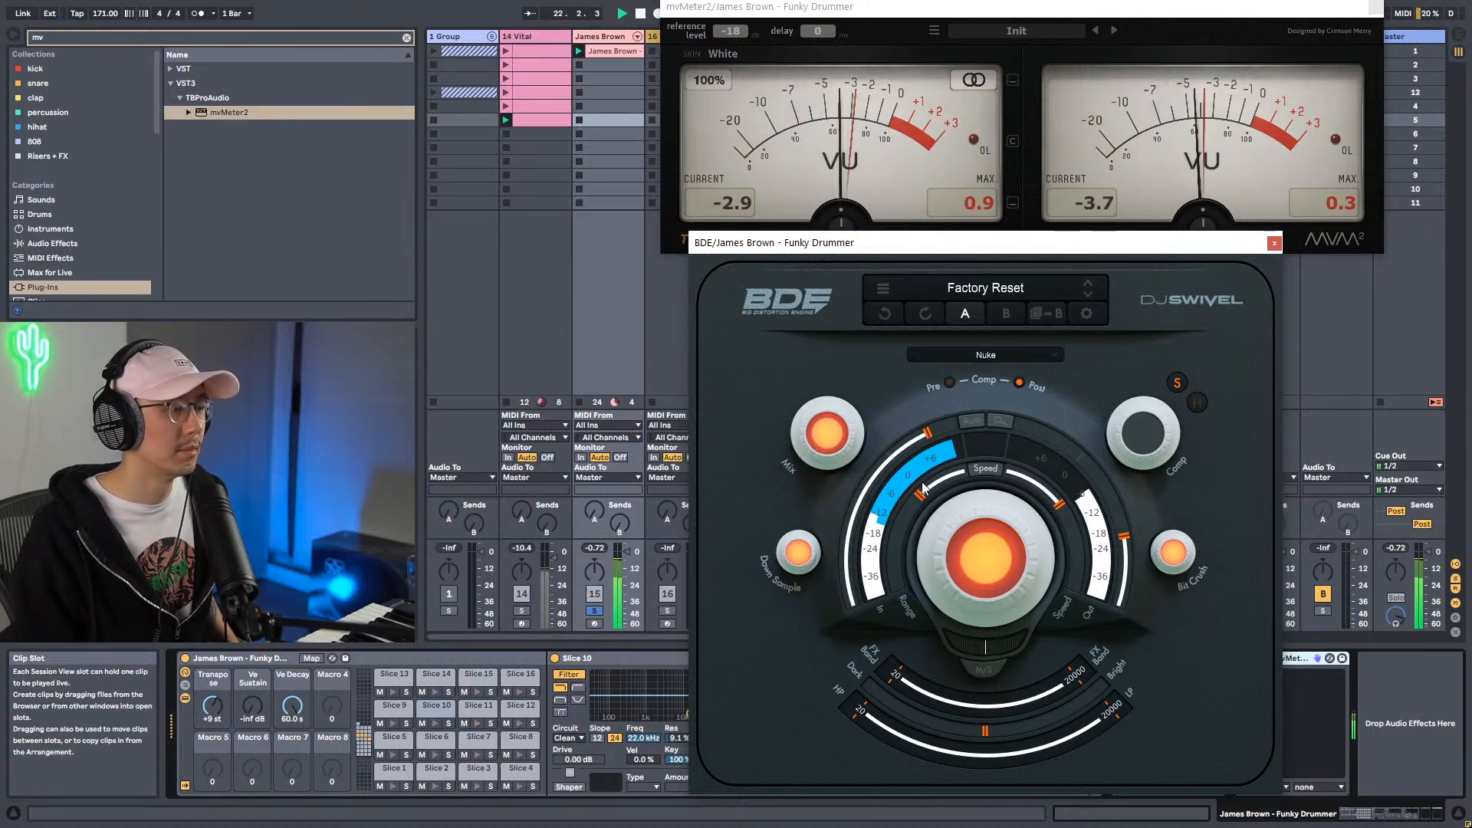
Raise the BDE Drive to about 24.3 dB, move the Range to about -20.3 dB, and trim the output volume to about -32.1 dB.
drag(982, 572, 981, 541)
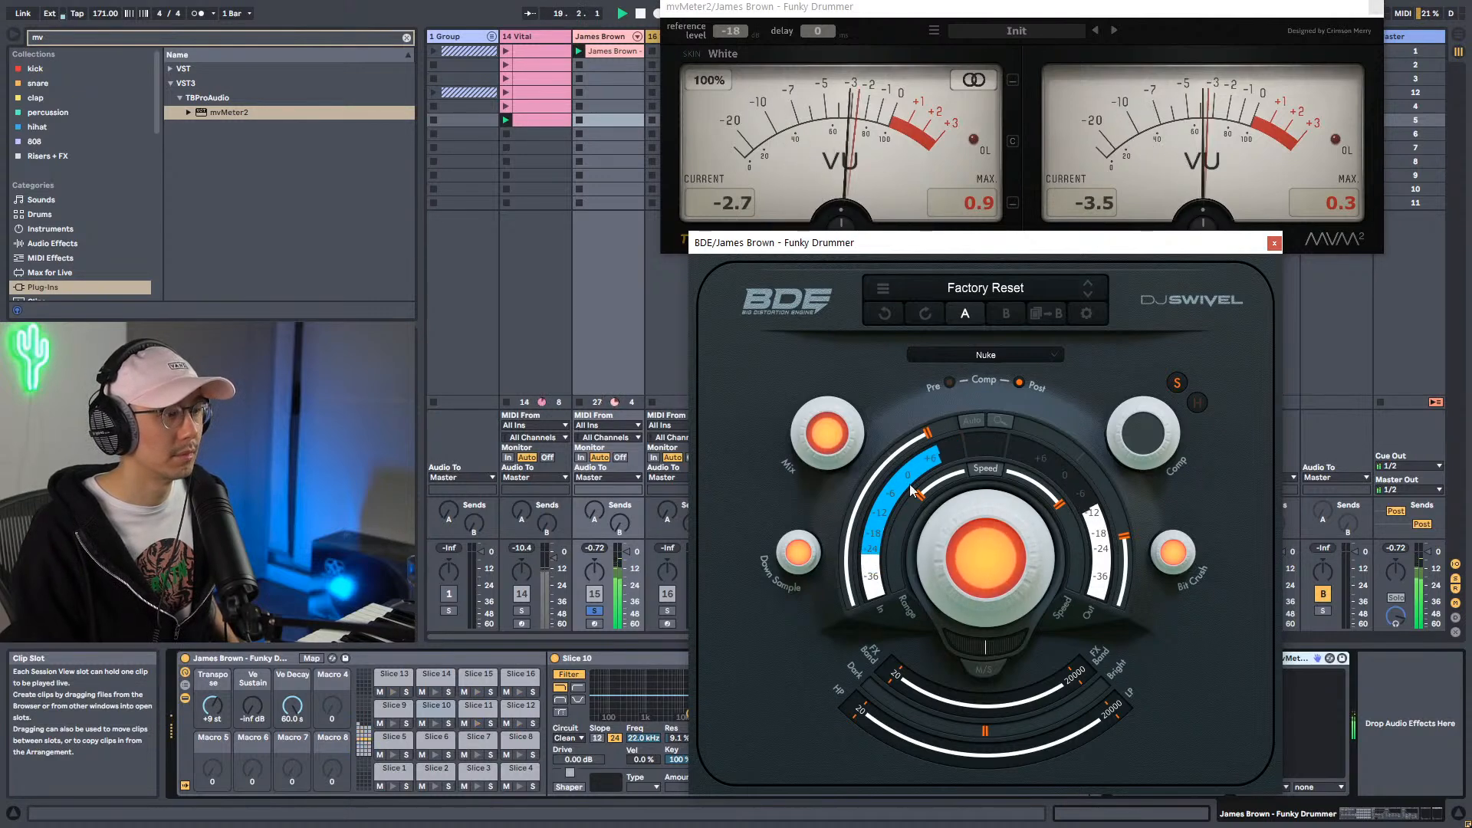
drag(912, 491, 948, 469)
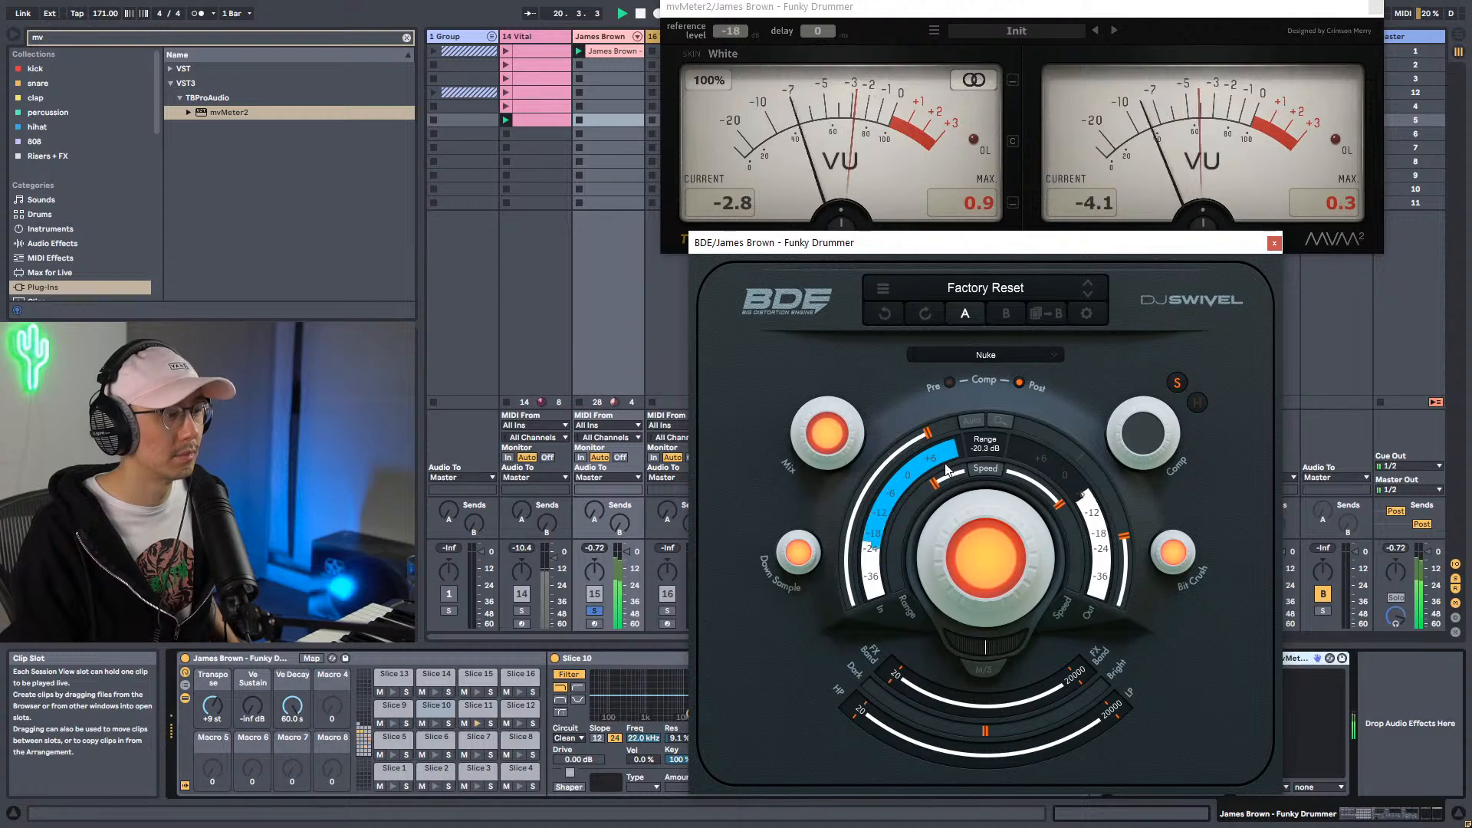
drag(834, 430, 837, 445)
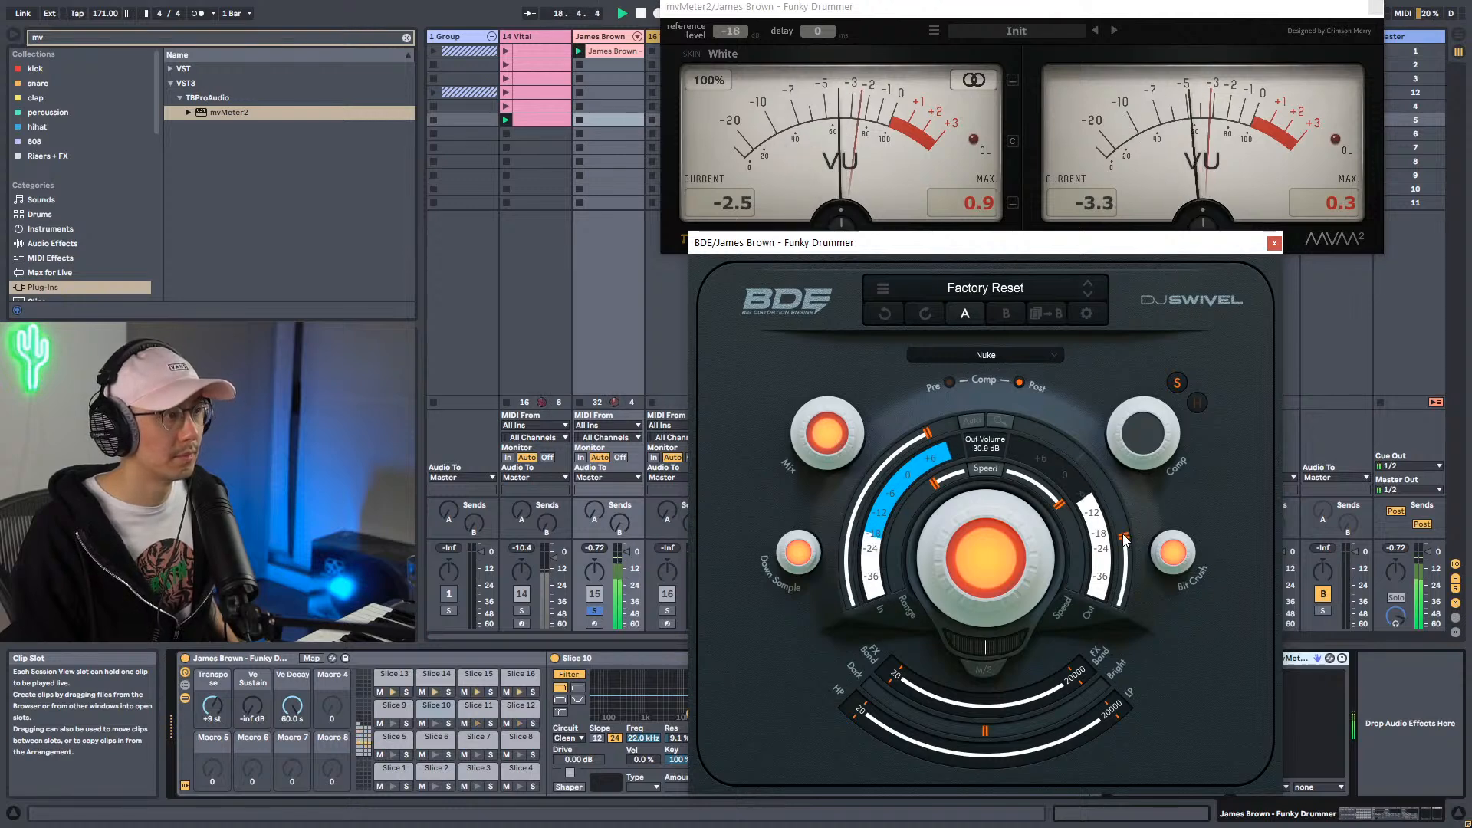
drag(1123, 535, 1129, 540)
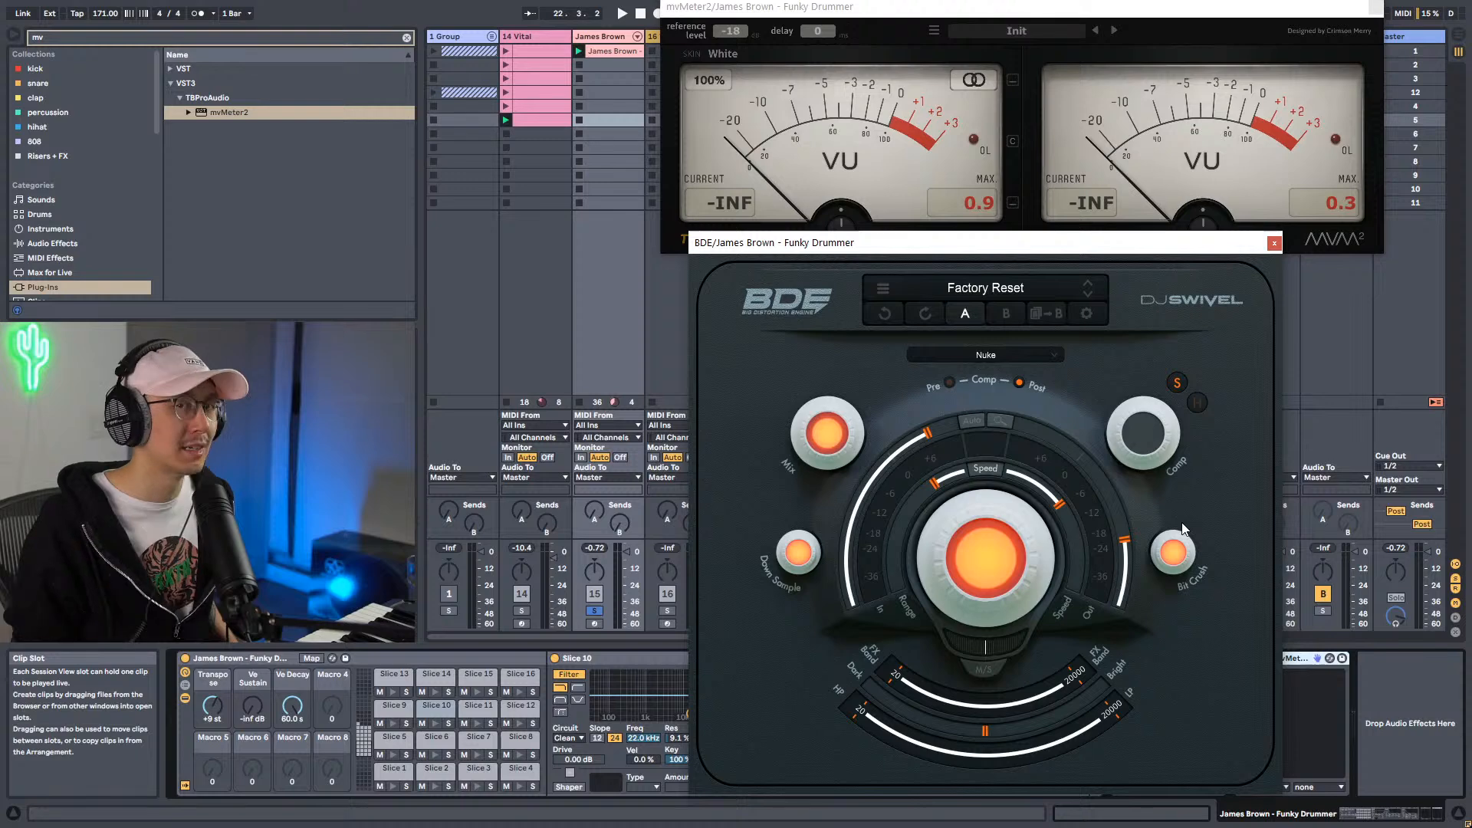
Close the BDE window and compare the break's sound and VU level with BDE bypassed and enabled during playback.
key(space)
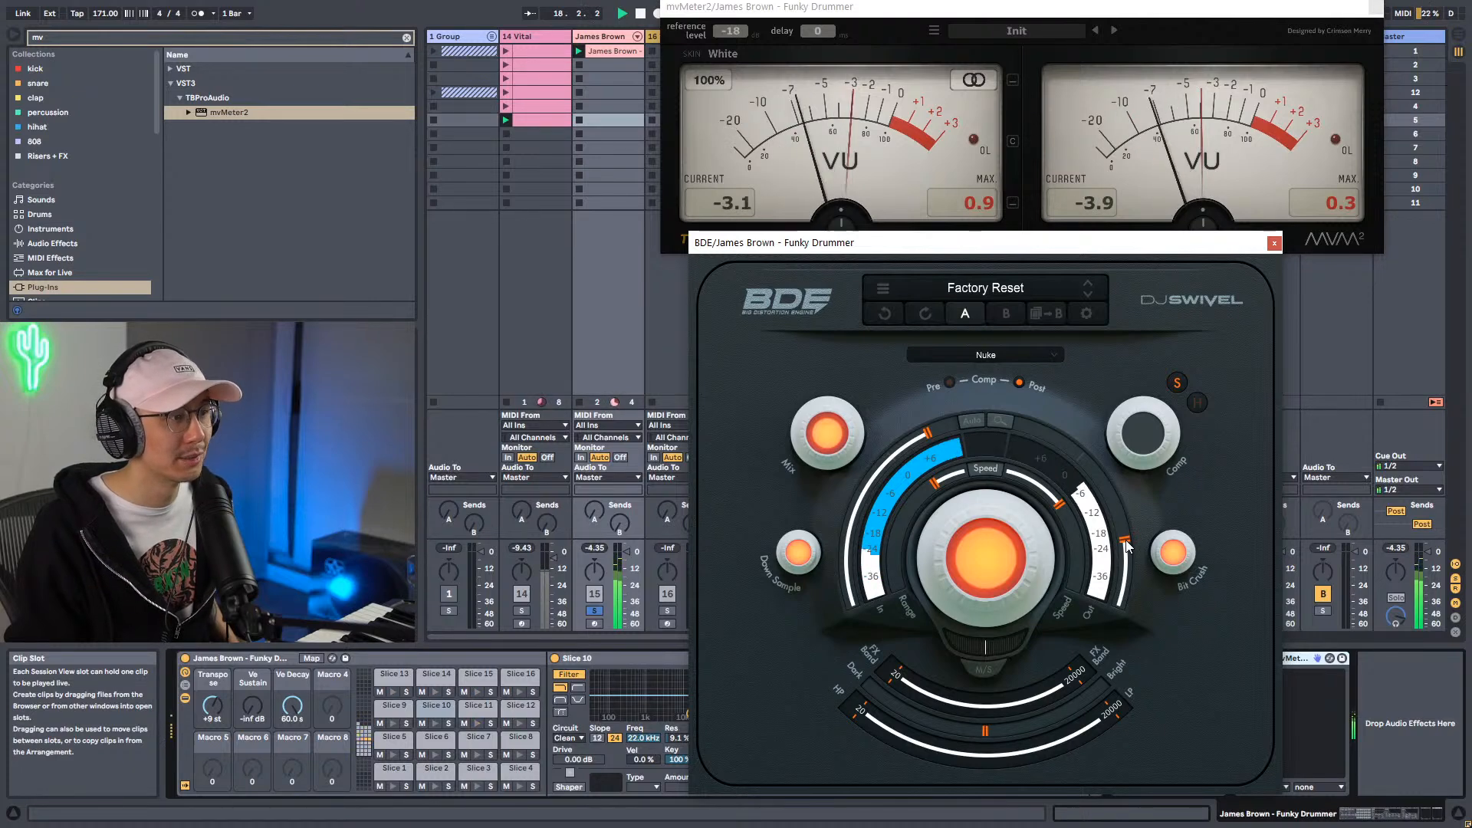
key(space)
click(1274, 244)
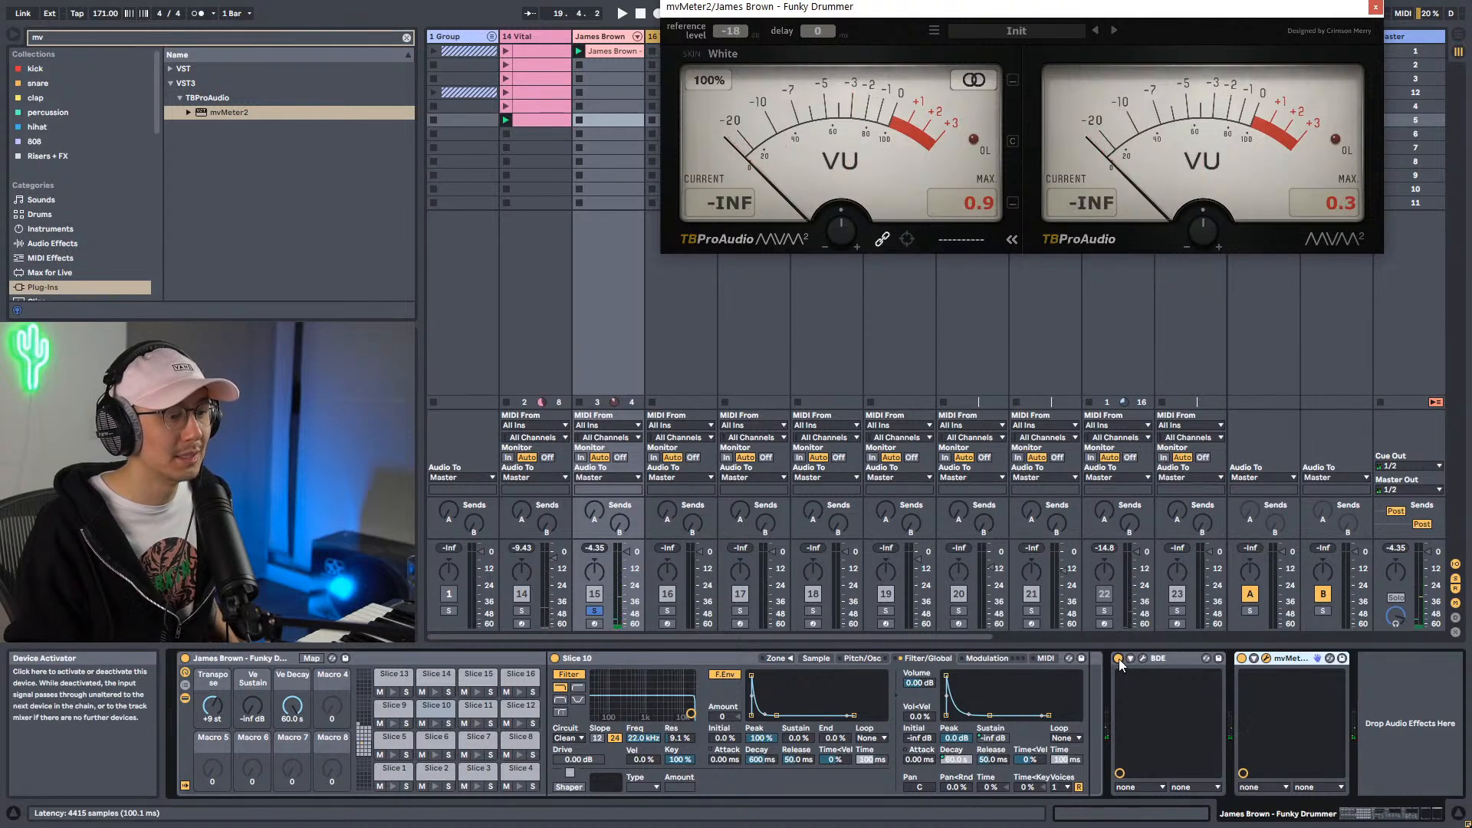
click(1118, 659)
key(space)
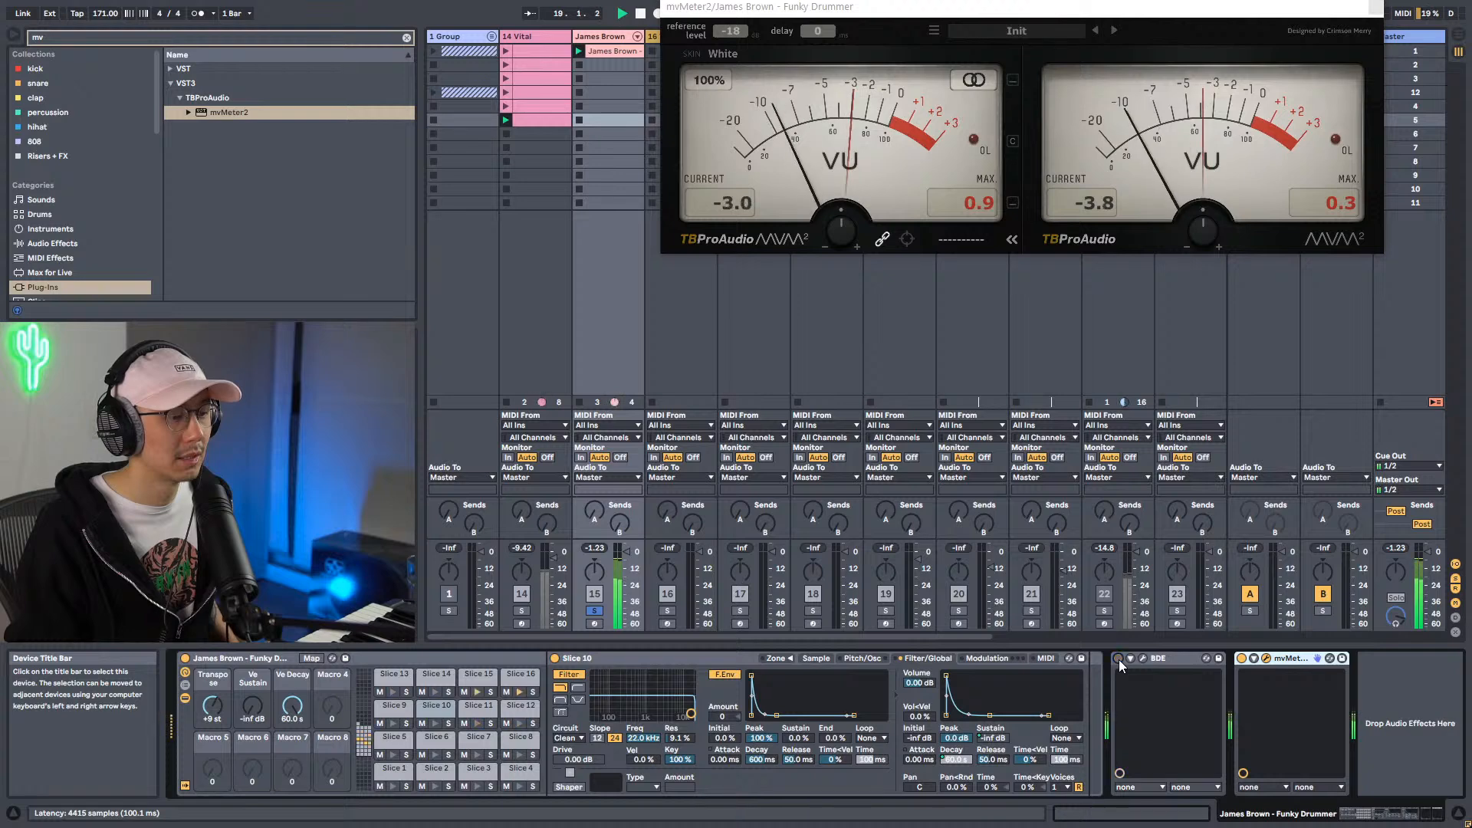
click(1118, 658)
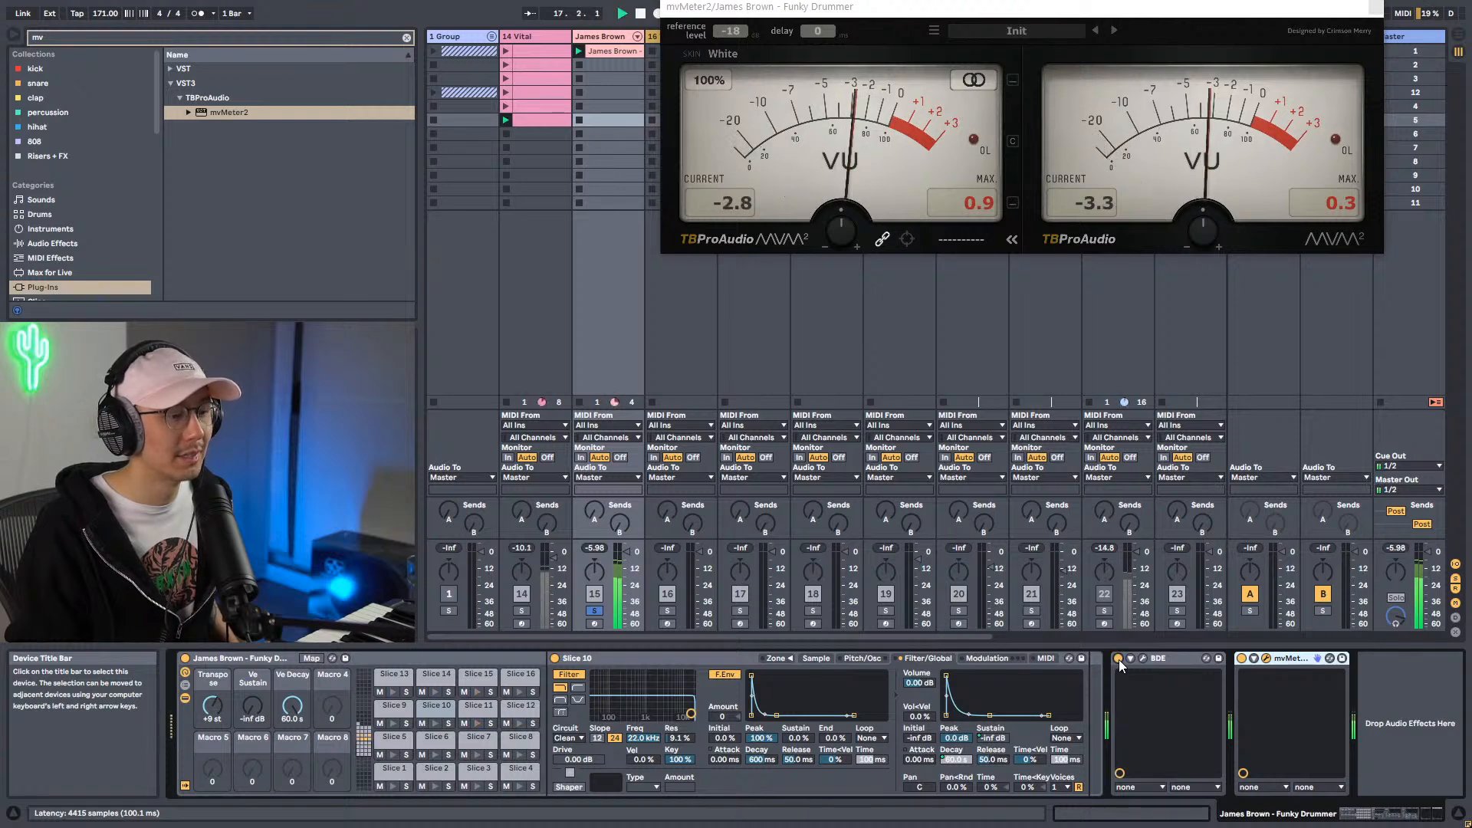
click(1118, 658)
click(1118, 659)
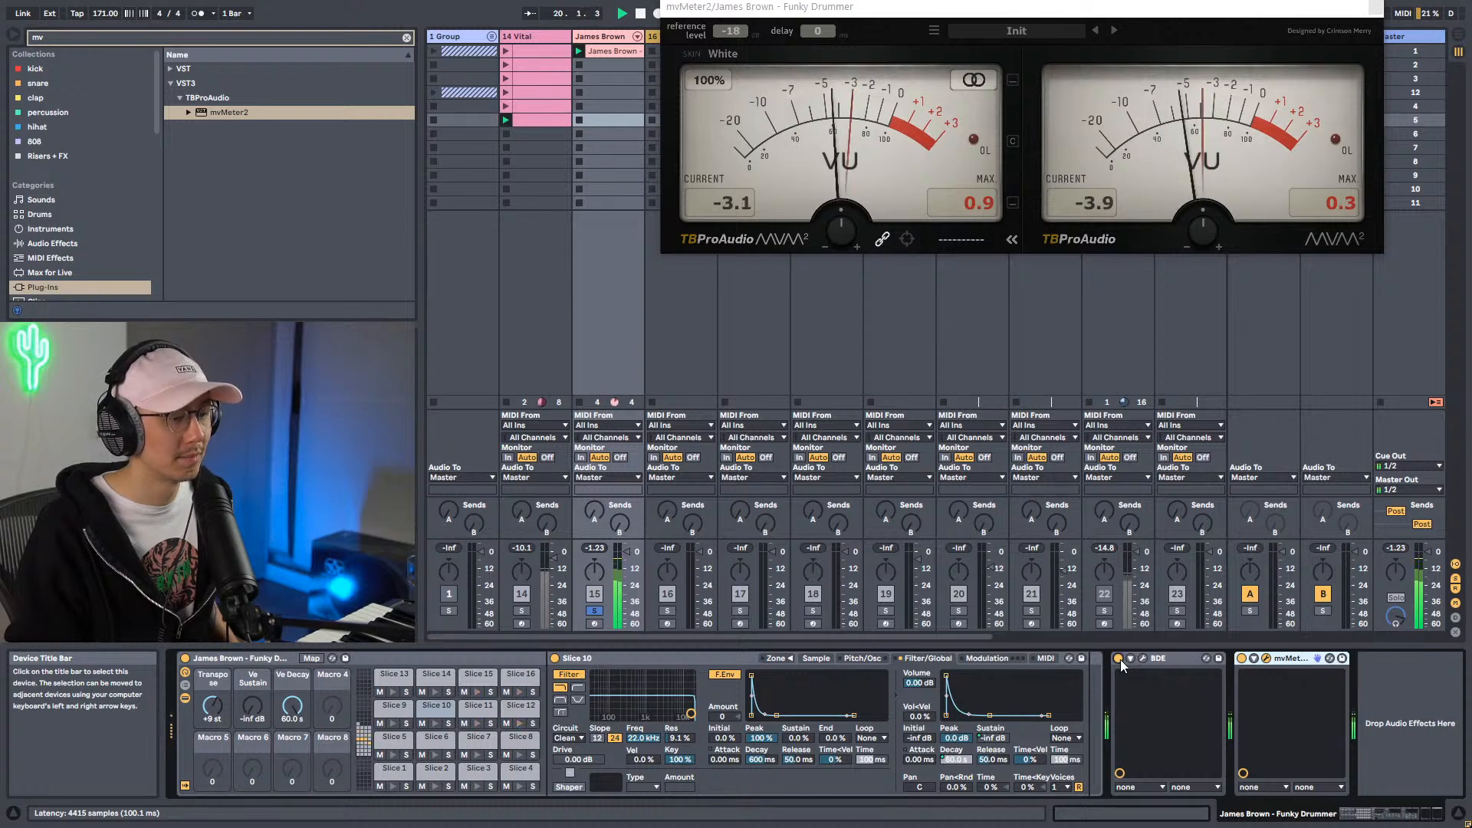
Bring the BDE Range slightly closer to 0 dB, switch the Comp to Pre, and set its amount to about 77%.
click(1143, 657)
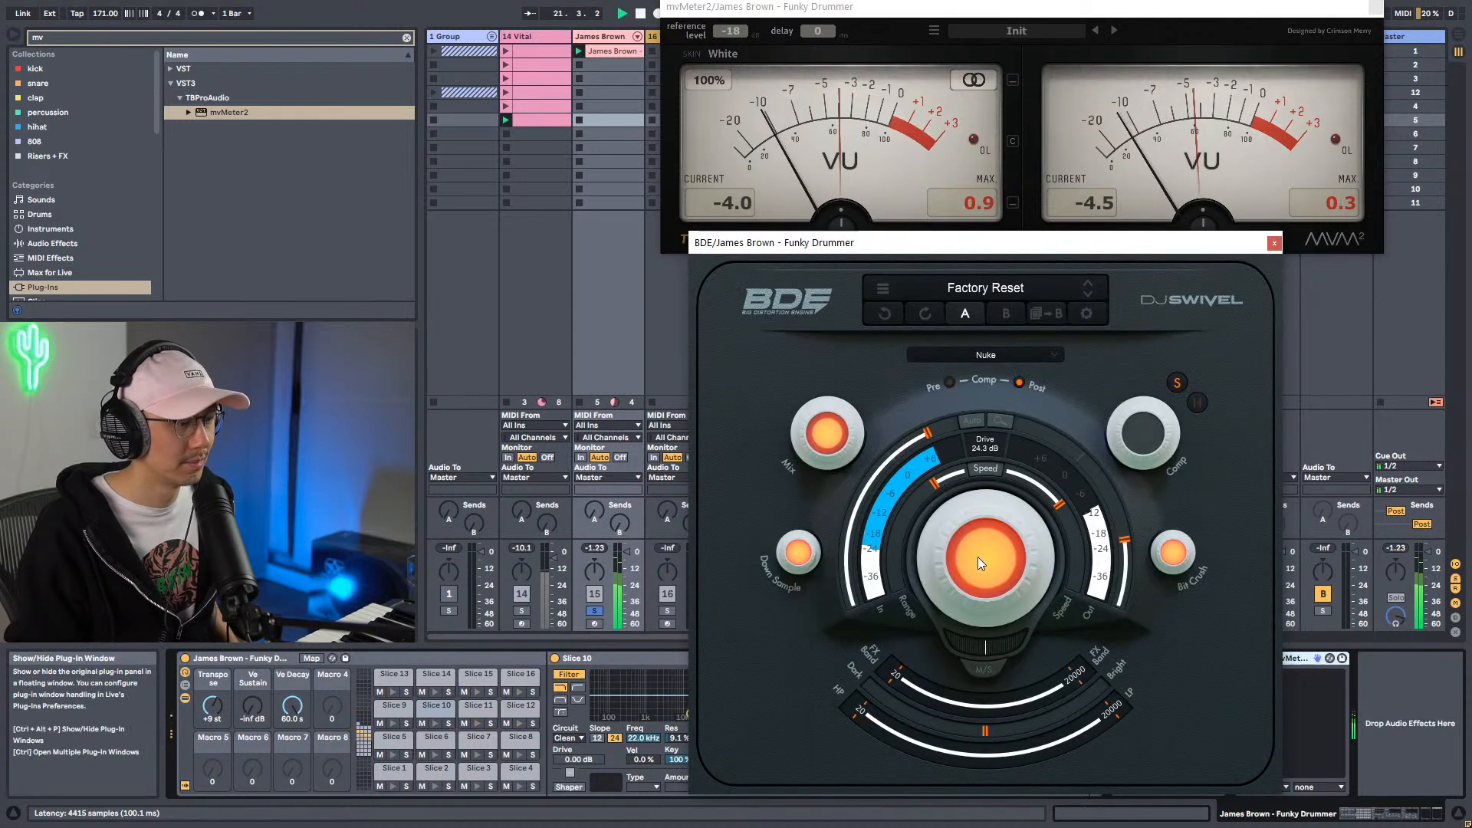
drag(935, 482, 978, 466)
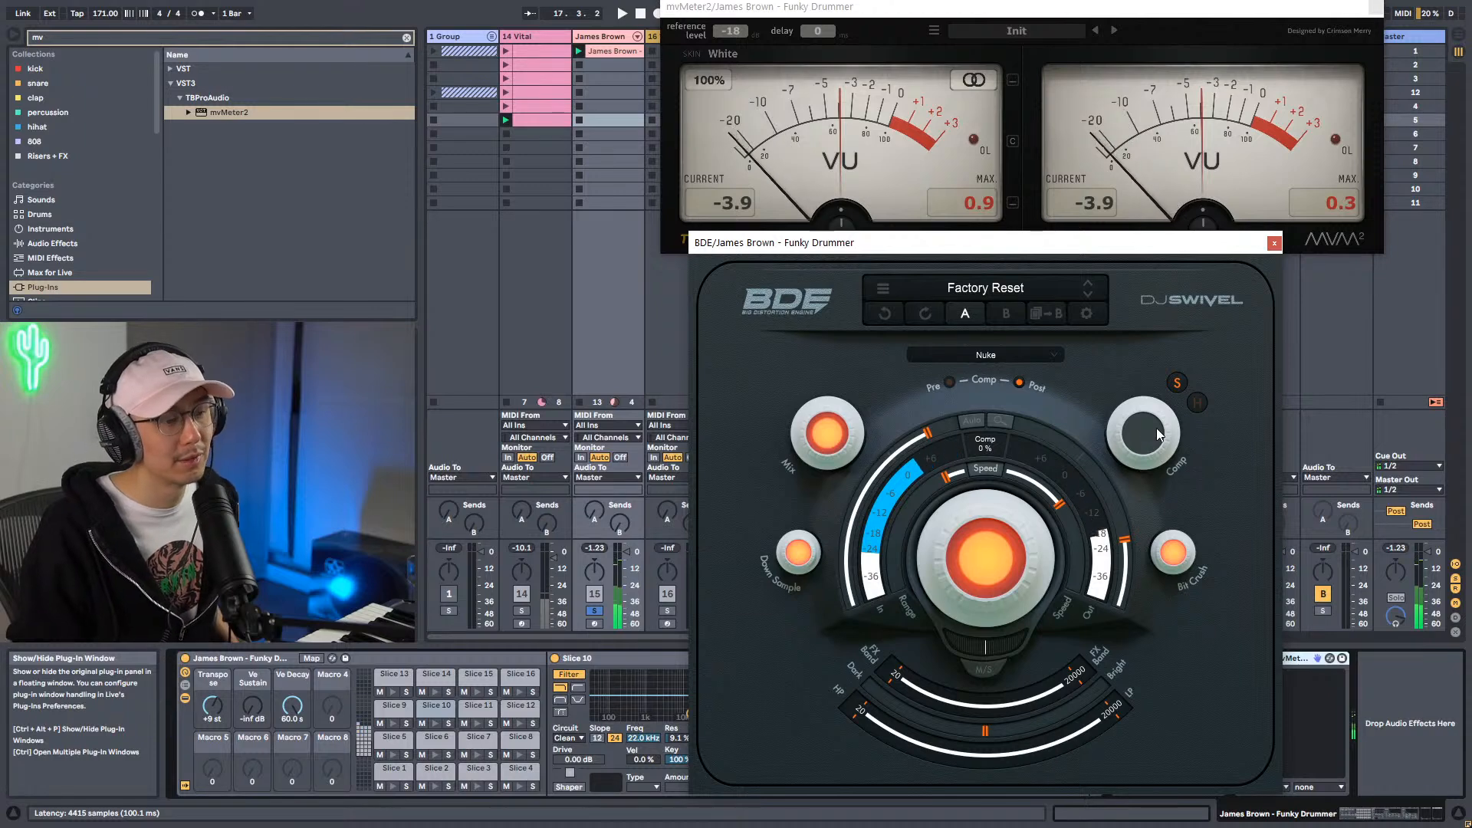
drag(1139, 434, 1148, 312)
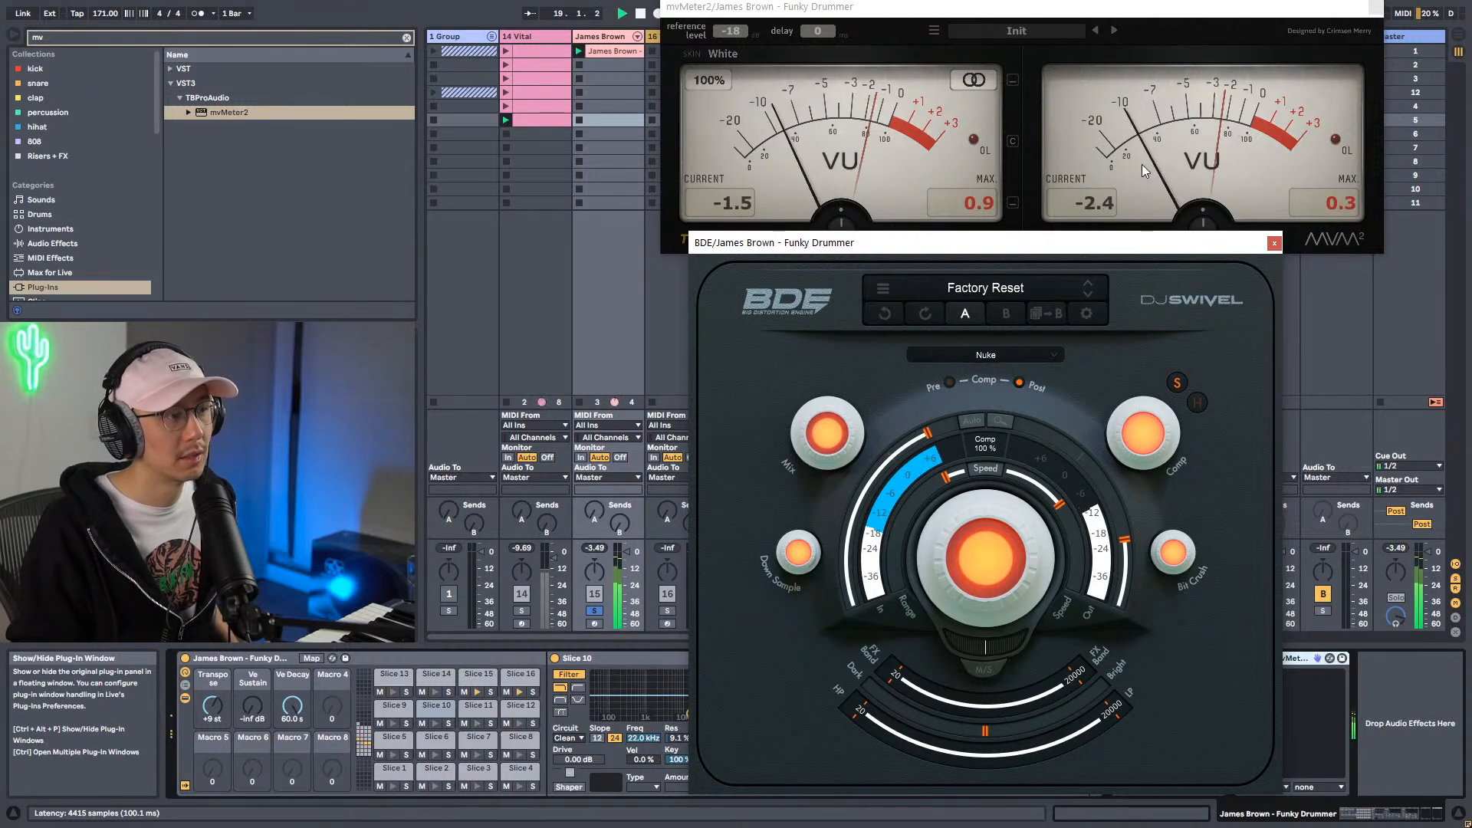
click(949, 381)
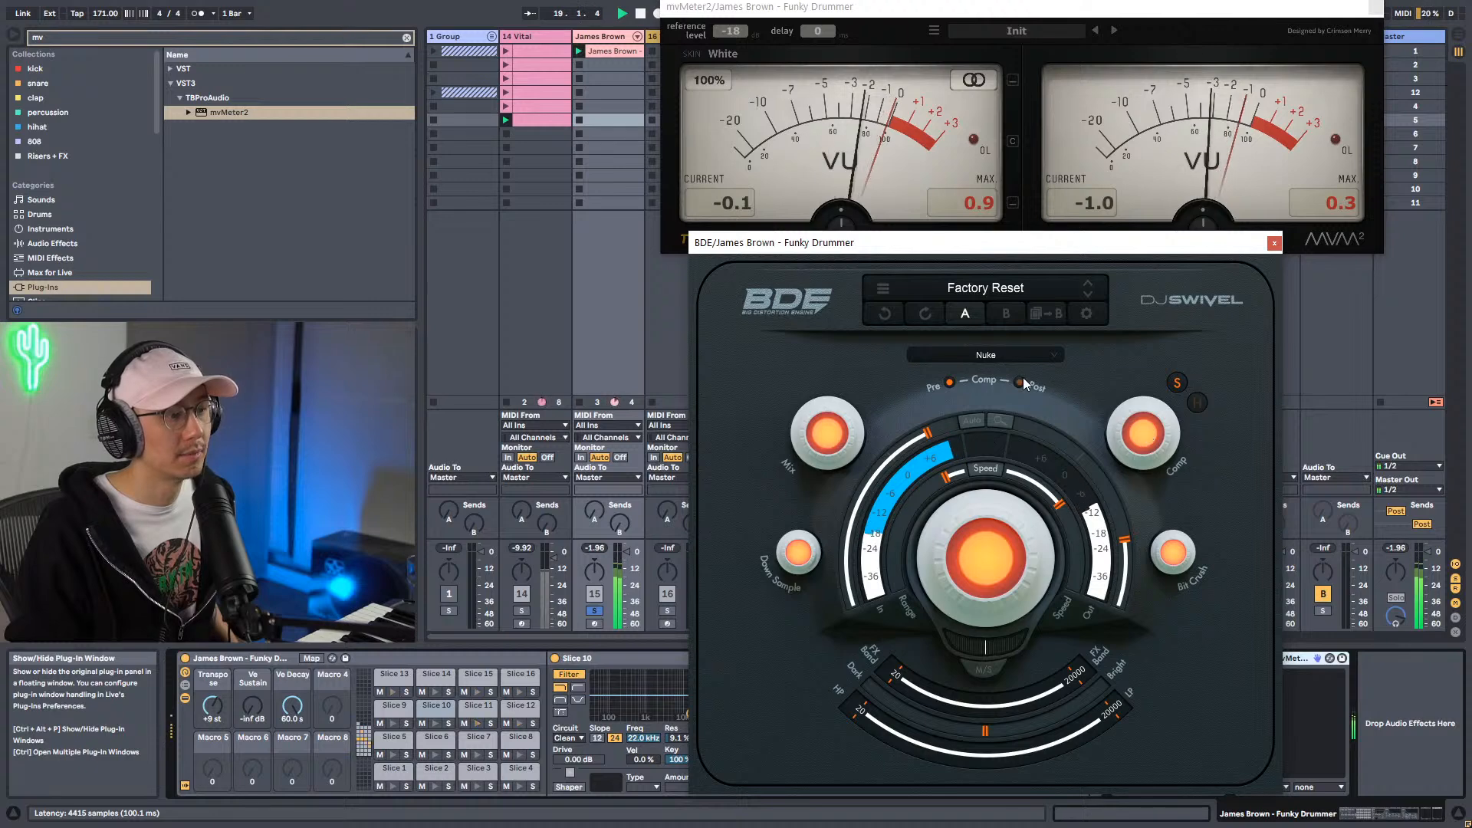
drag(1146, 437, 1150, 395)
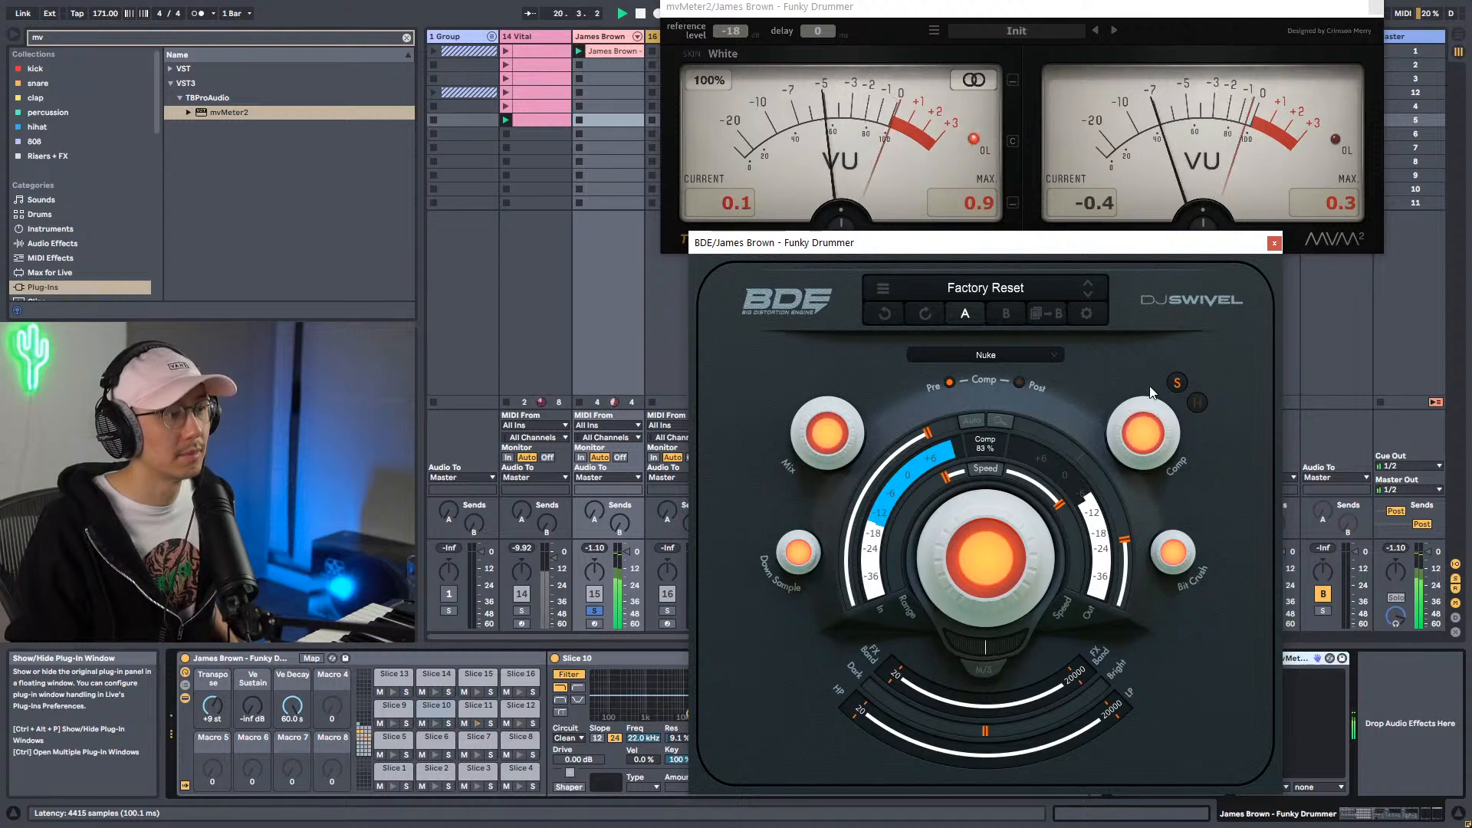
mouse_move(1152, 430)
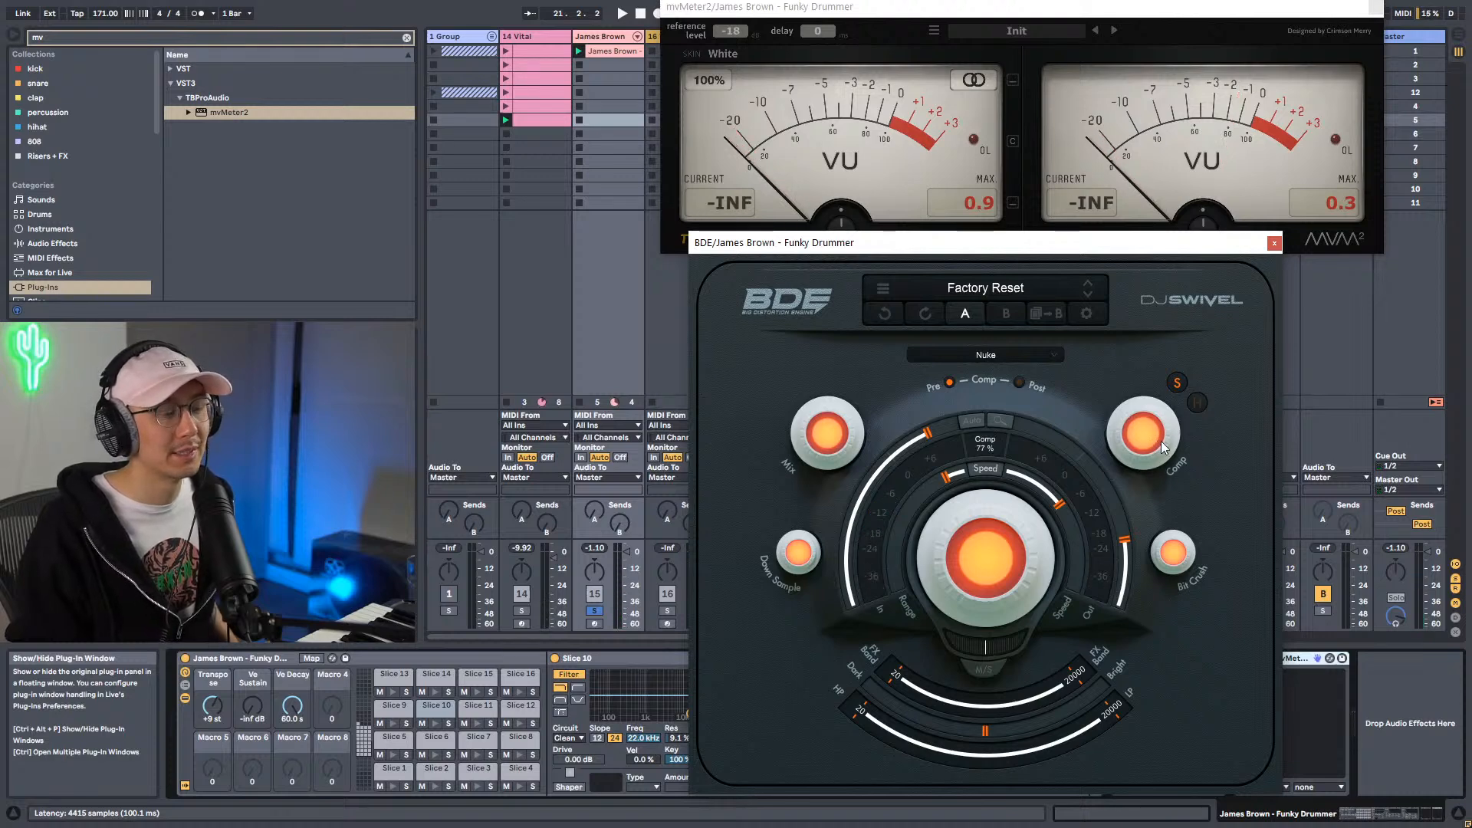
Lower the BDE output volume to about -36.6 dB to compensate for the compression.
key(space)
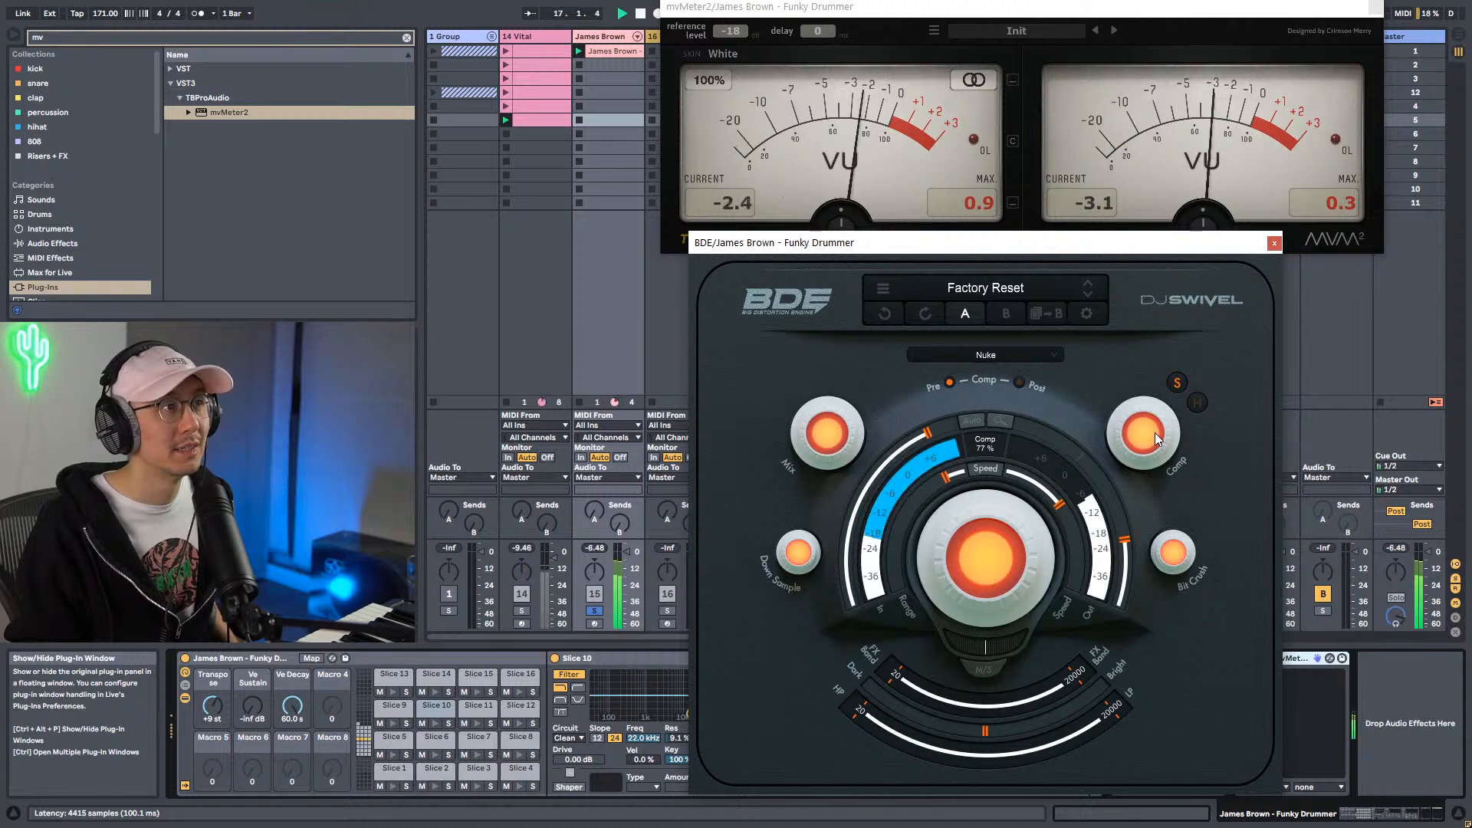
mouse_move(1130, 540)
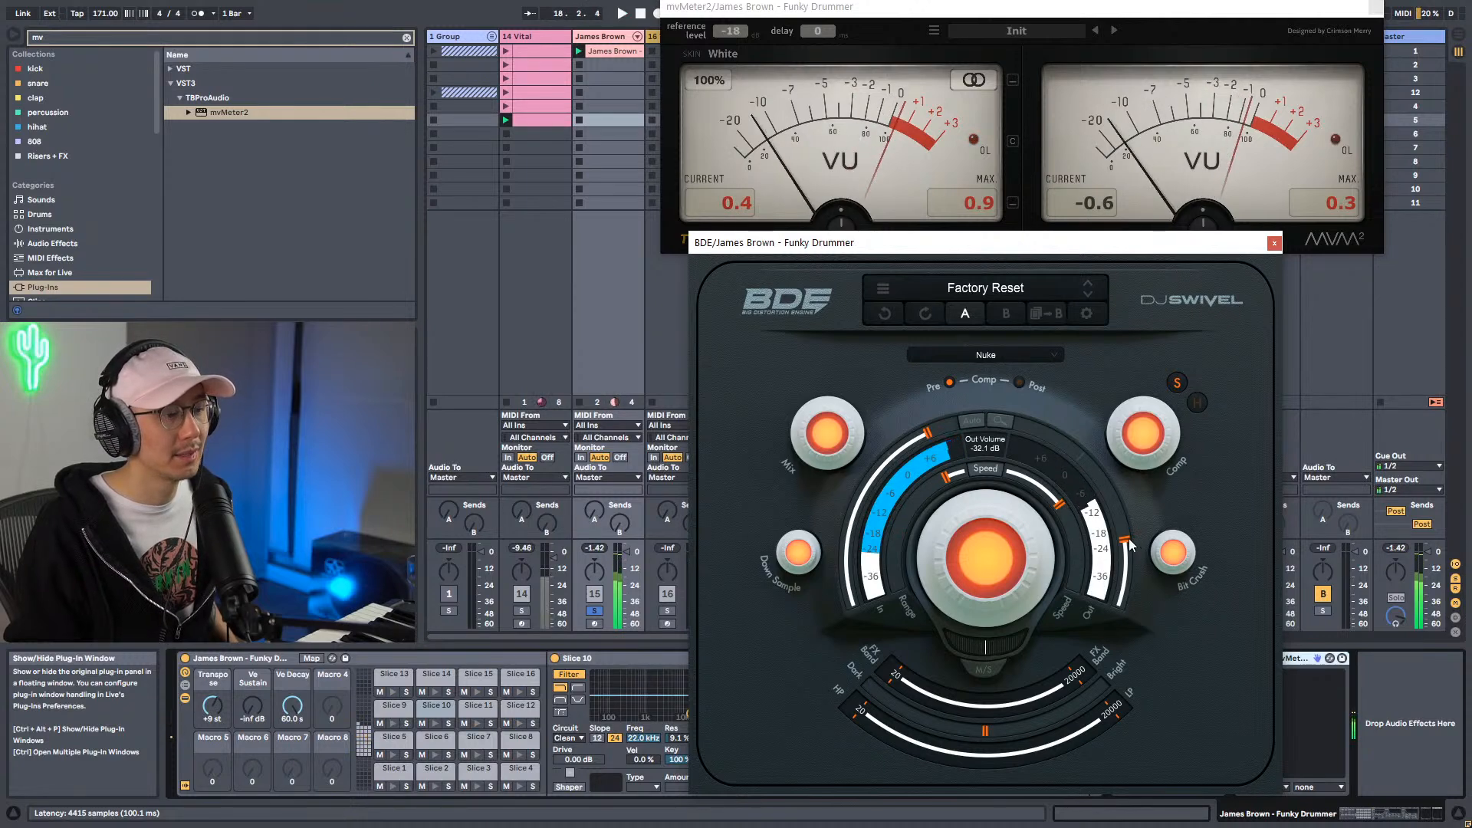
drag(1129, 540, 1132, 559)
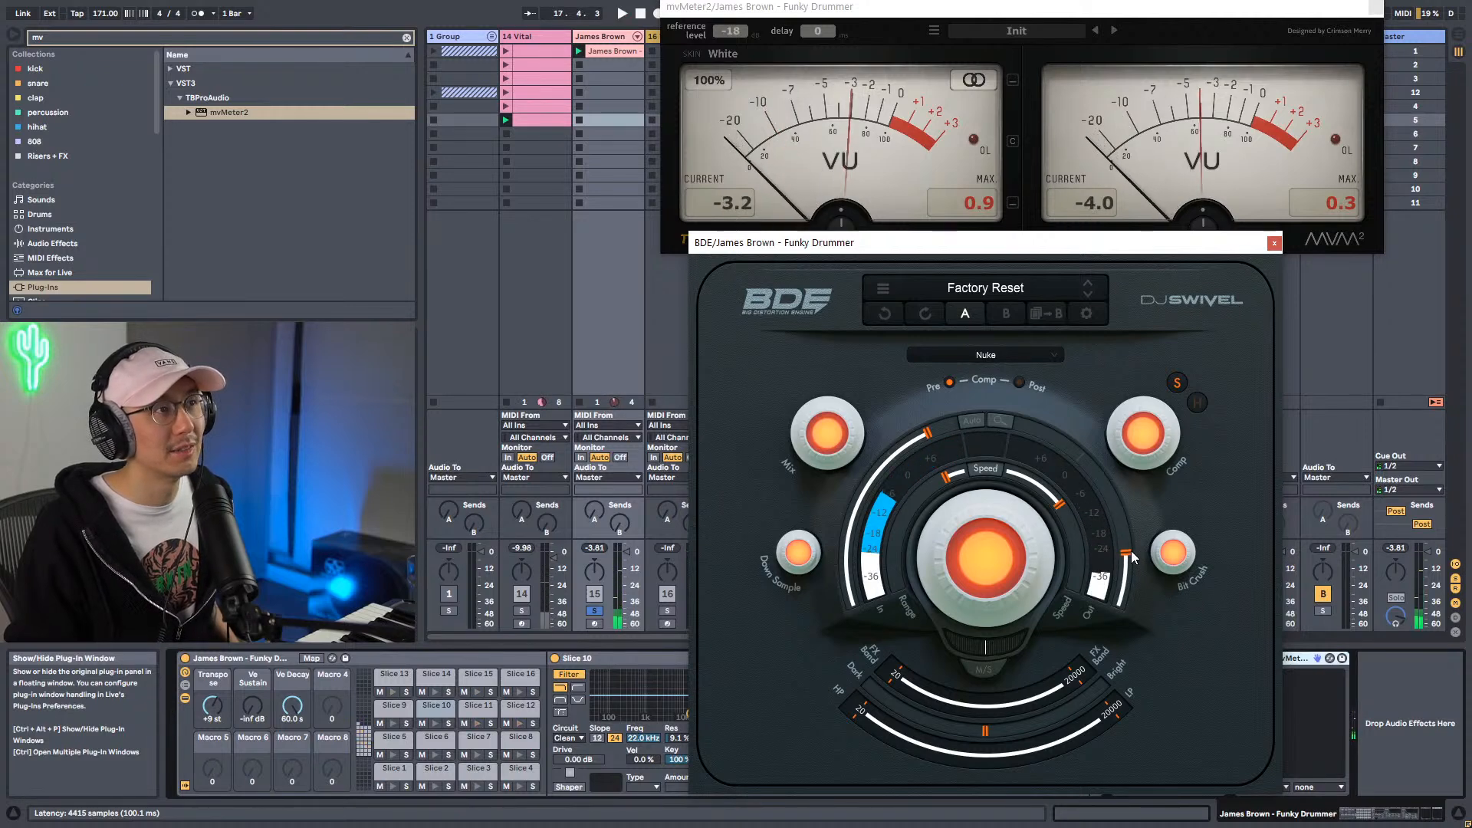
mouse_move(1131, 551)
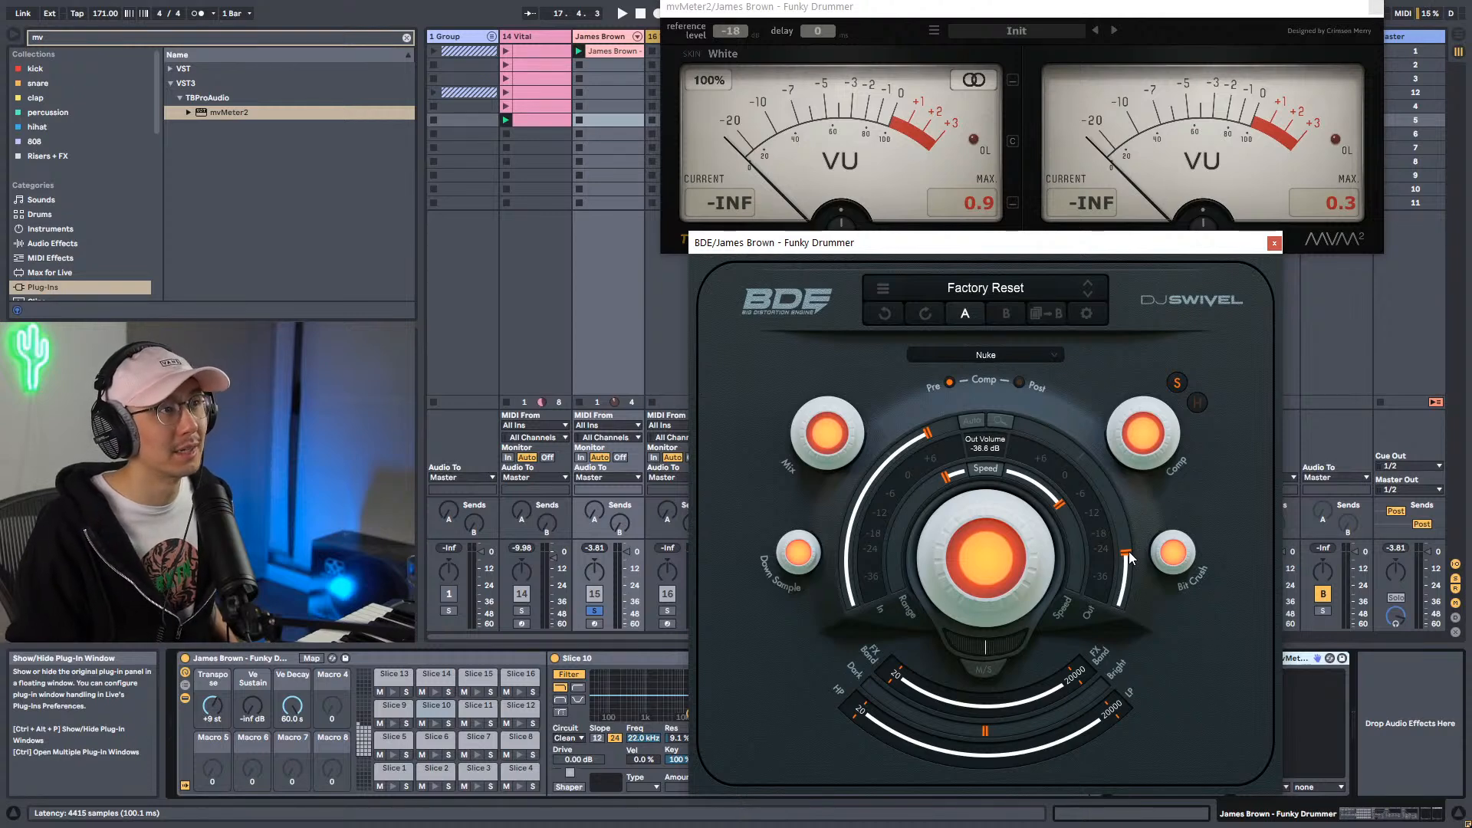
Try sweeping the BDE HP filter during playback and return it to 20.
key(space)
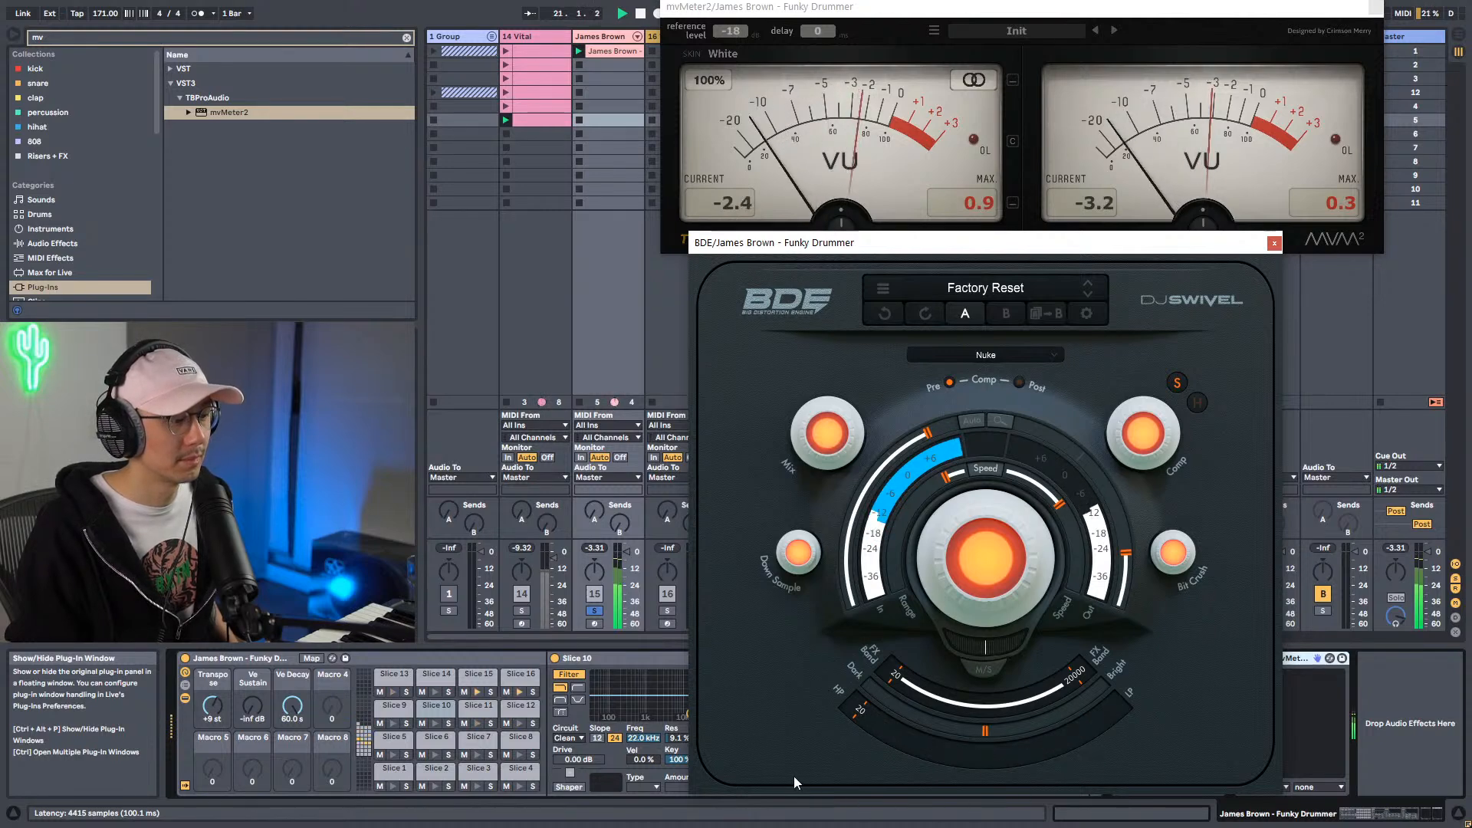
drag(839, 722, 724, 706)
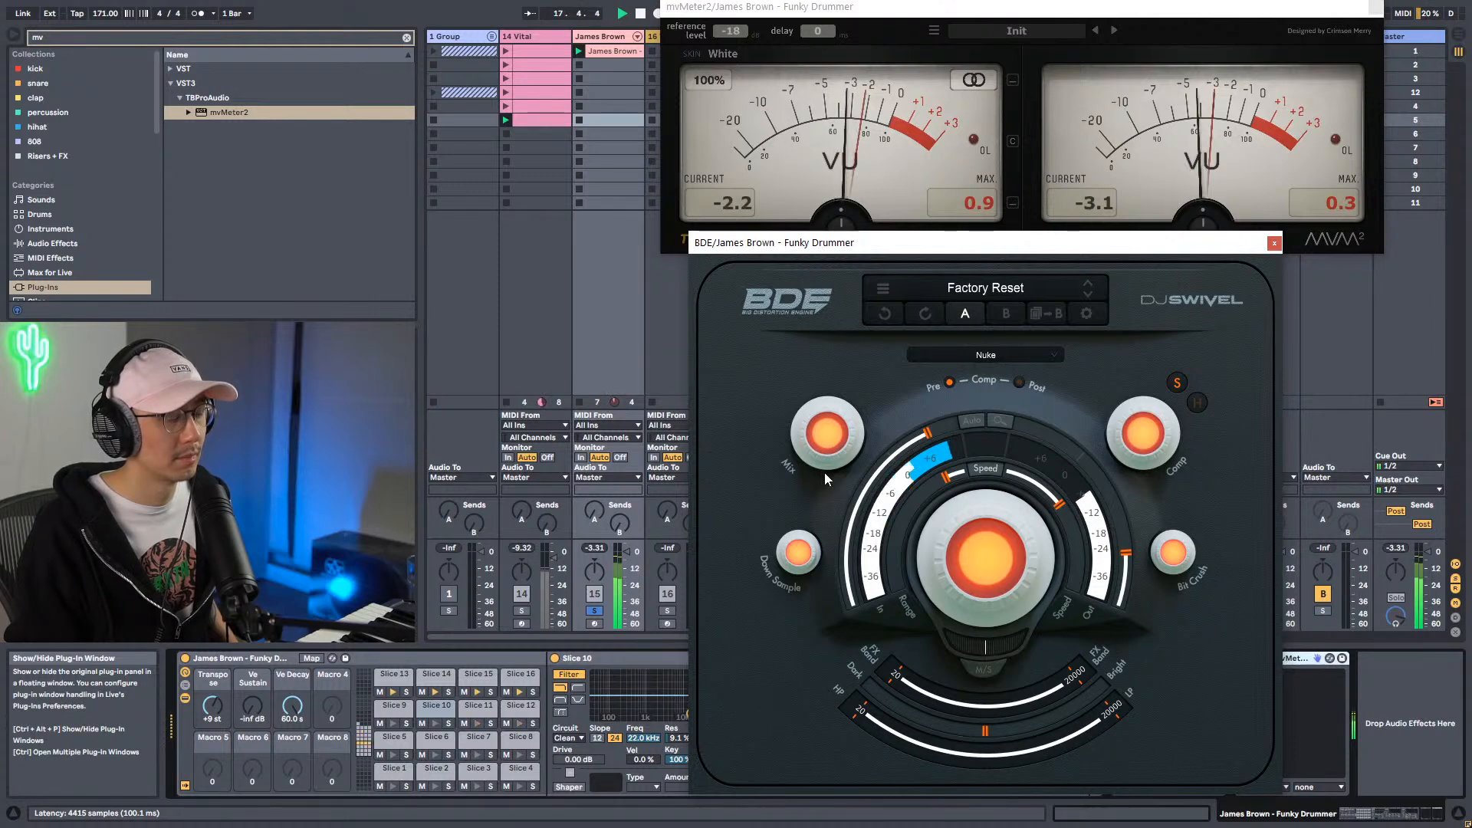
Try raising the BDE FX Band's low limit to about 183 and 1236, and reset it to 20.
drag(898, 677, 707, 653)
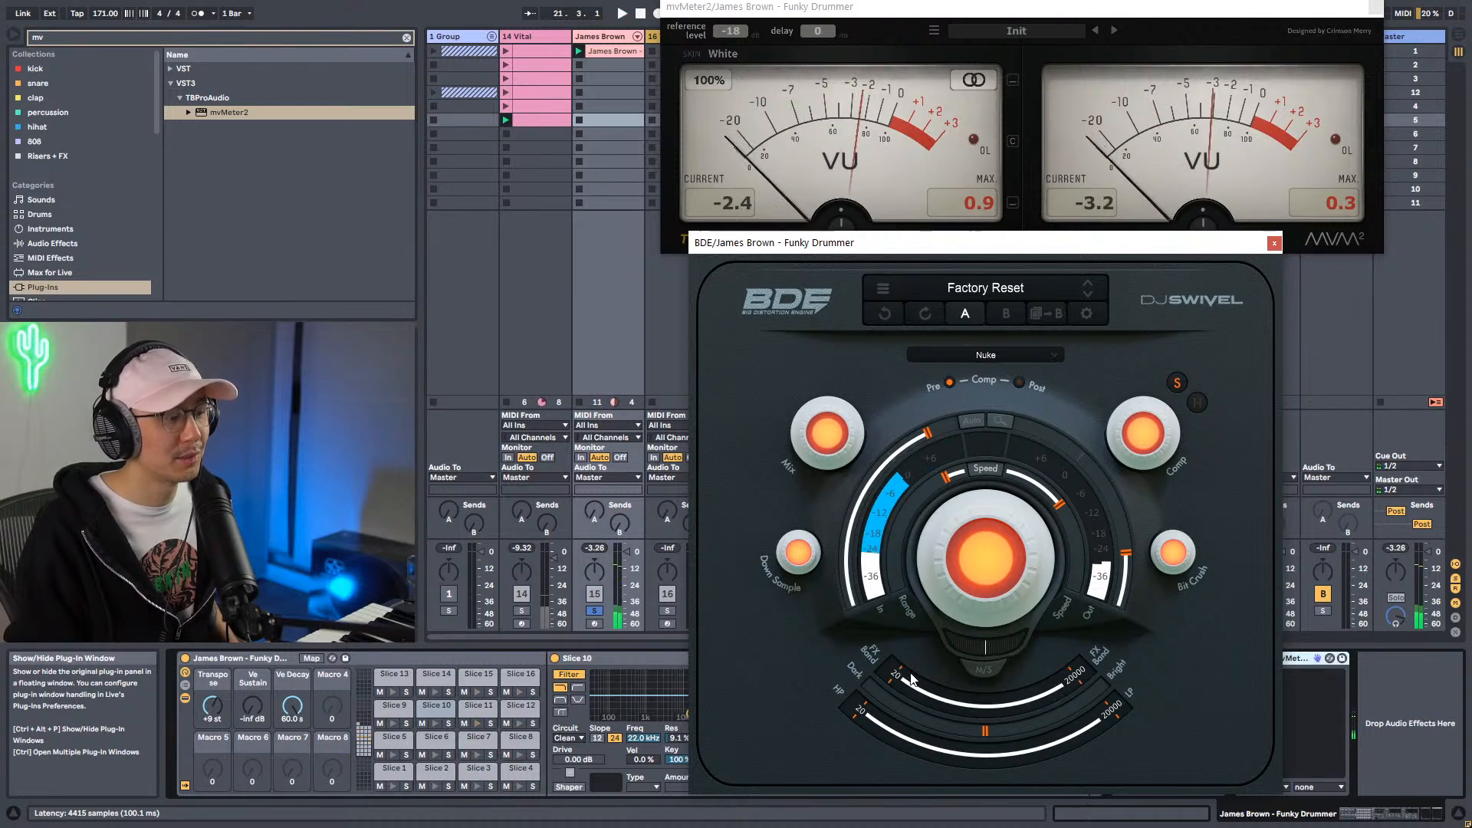
key(space)
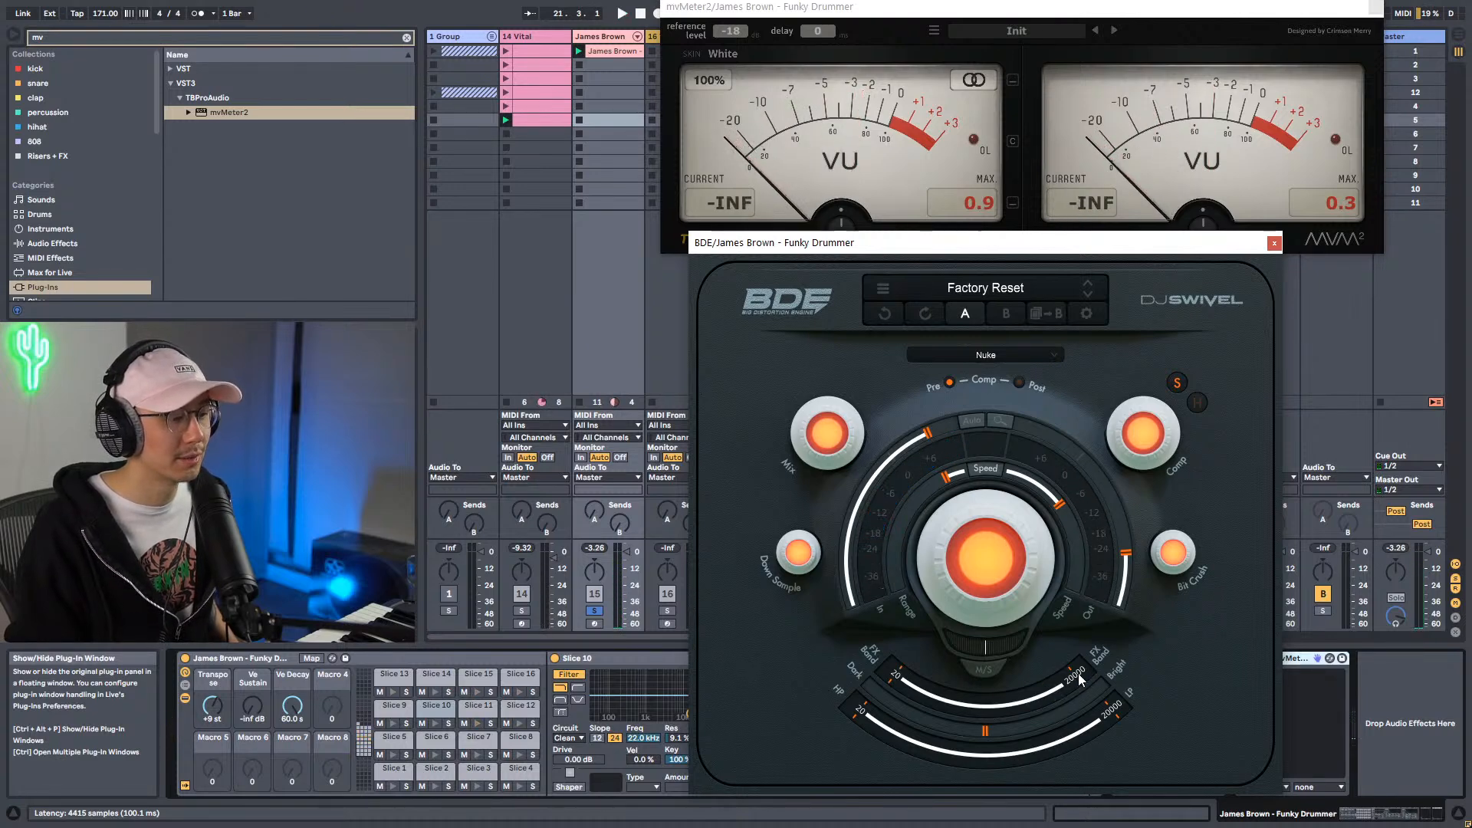
drag(1077, 673, 1057, 652)
key(space)
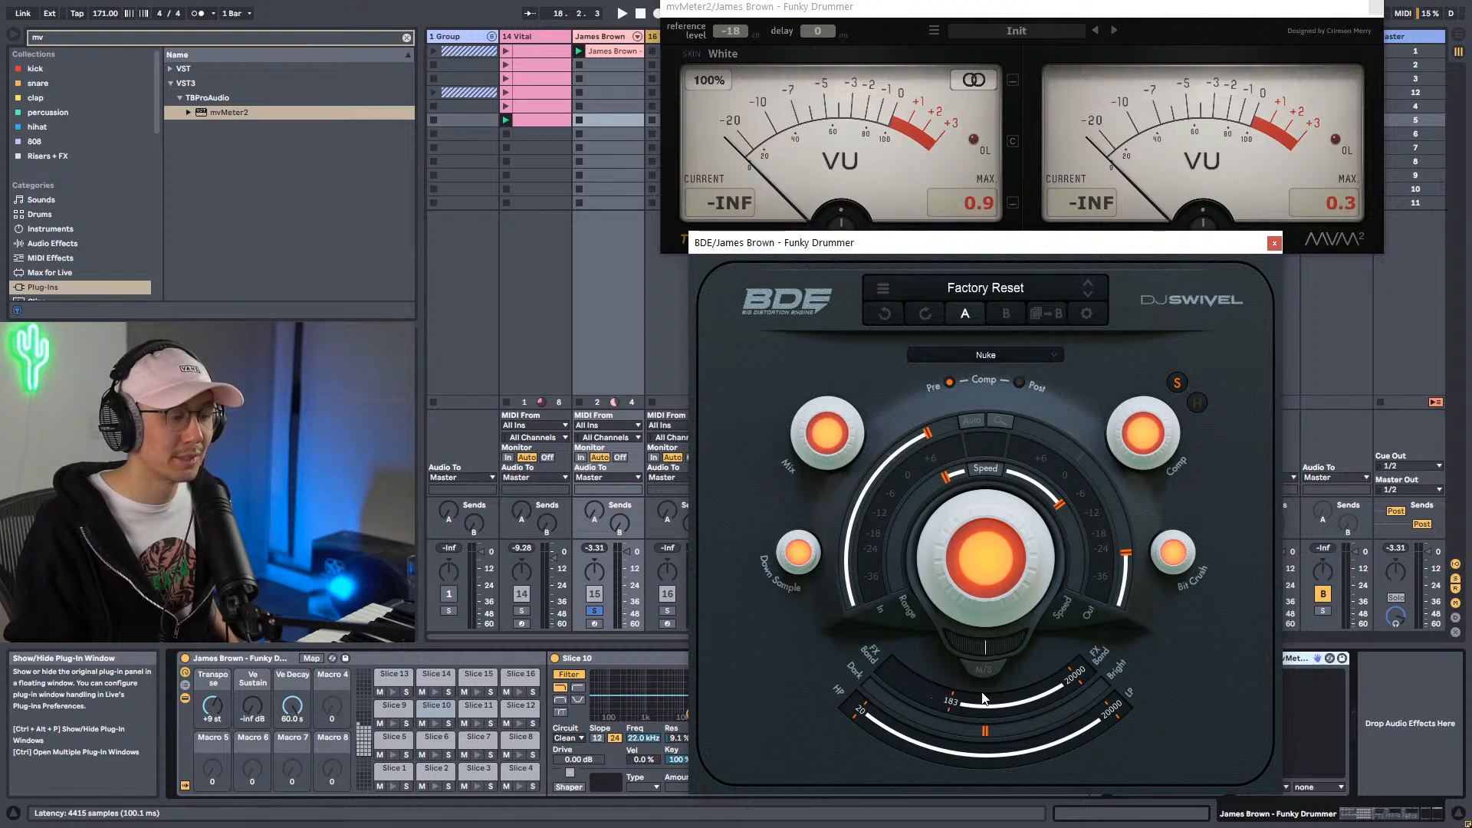
mouse_move(996, 692)
mouse_down()
mouse_move(1041, 691)
mouse_move(998, 705)
mouse_up()
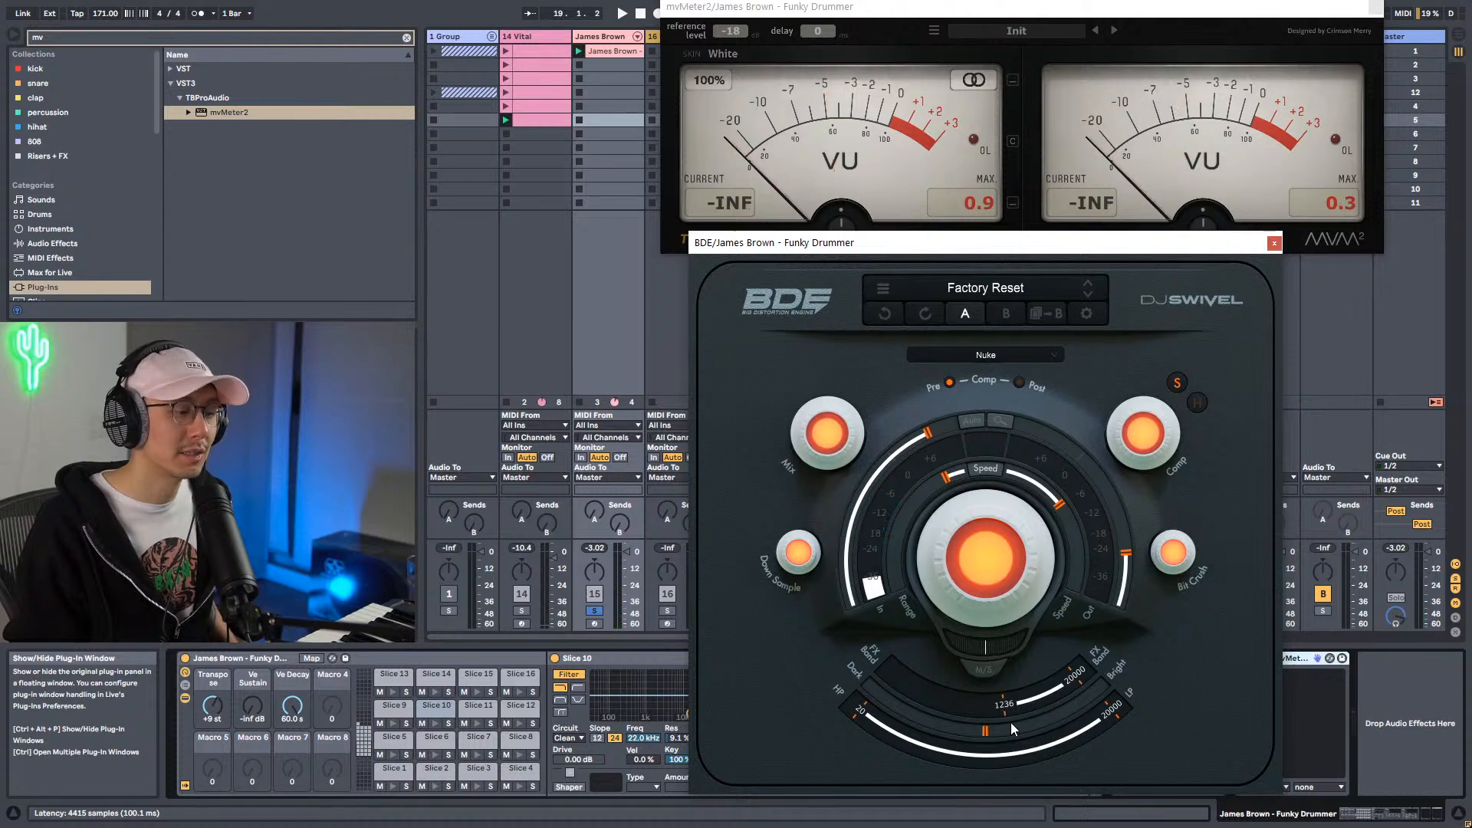
key(space)
double_click(1004, 711)
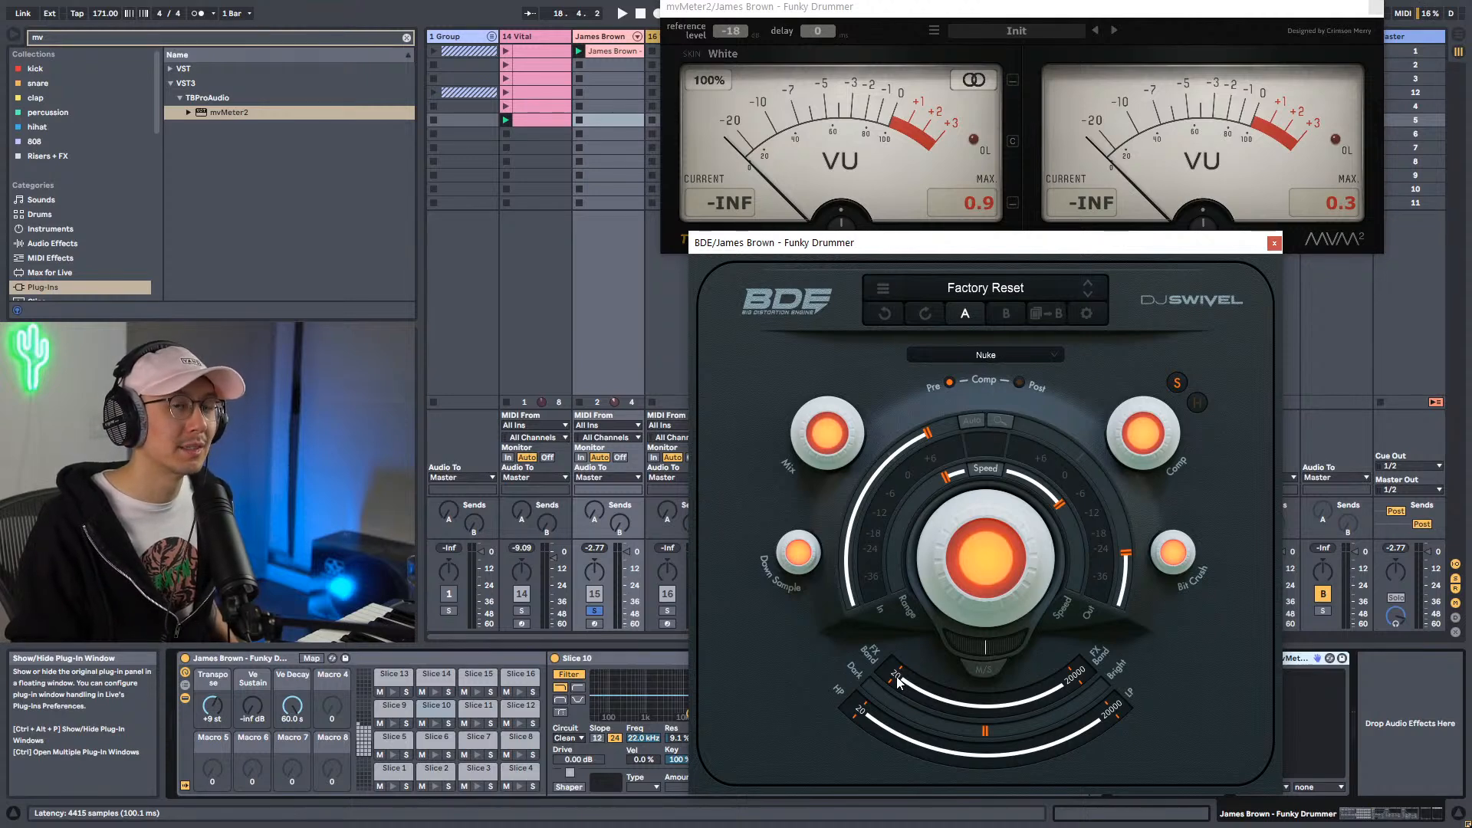
Play the break and raise the BDE FX Band's low limit to 677.
key(space)
drag(898, 681, 1027, 705)
mouse_move(976, 546)
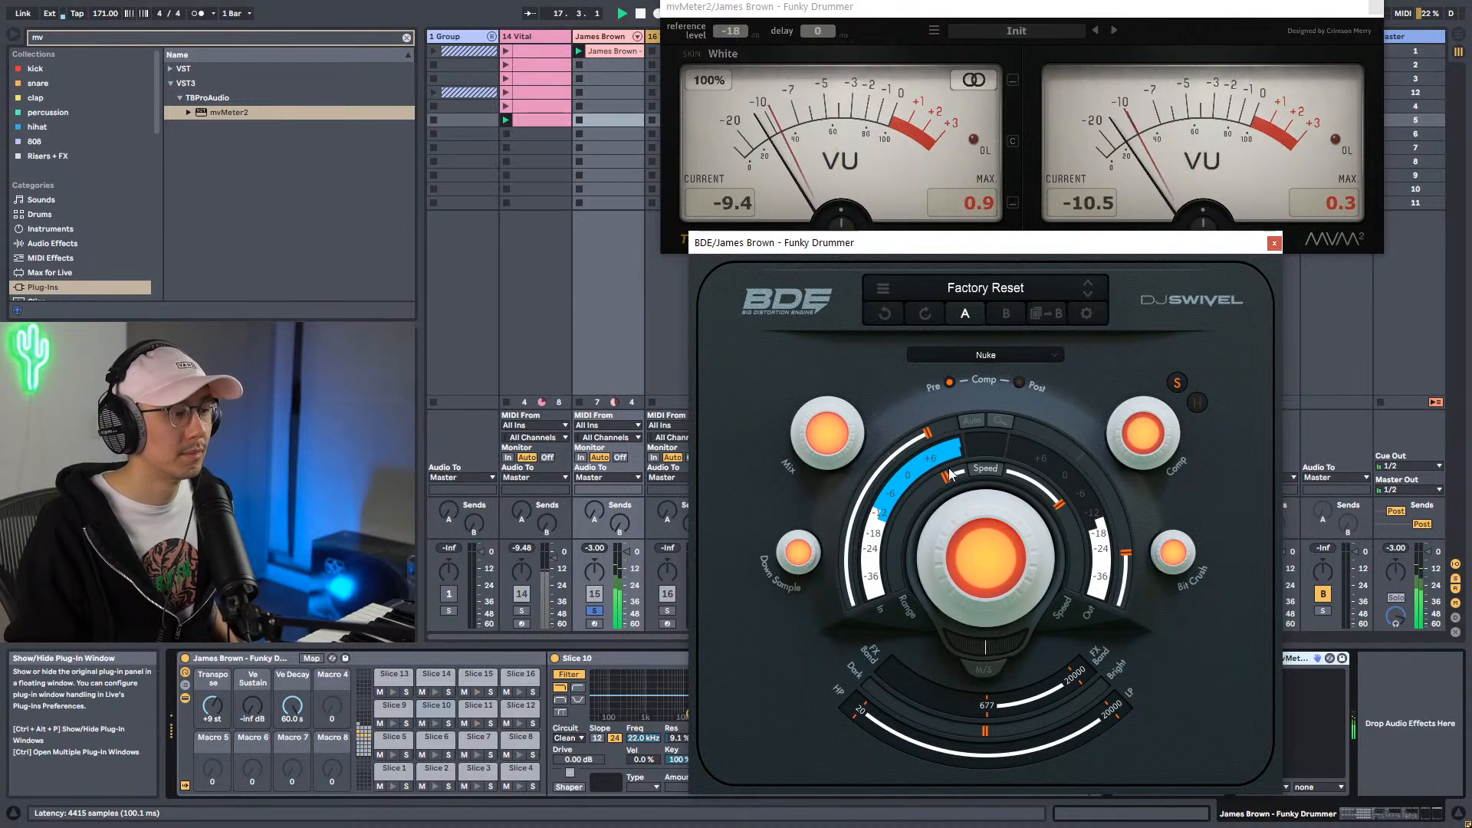
Adjust the BDE Range and Mix during playback, and raise the output volume slightly to make up the level.
drag(1006, 434, 939, 469)
drag(824, 456, 821, 491)
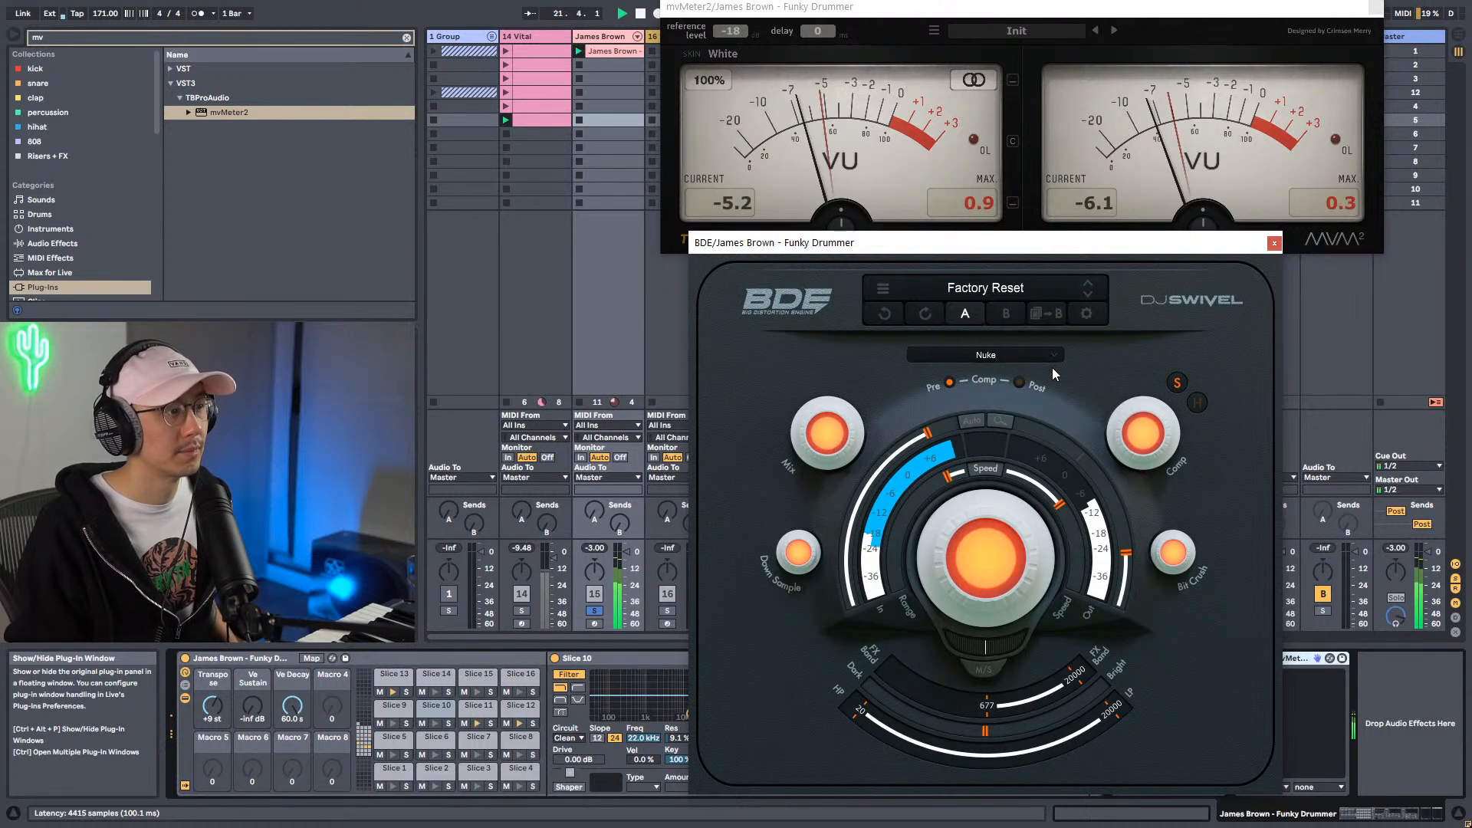
drag(1125, 552, 1125, 535)
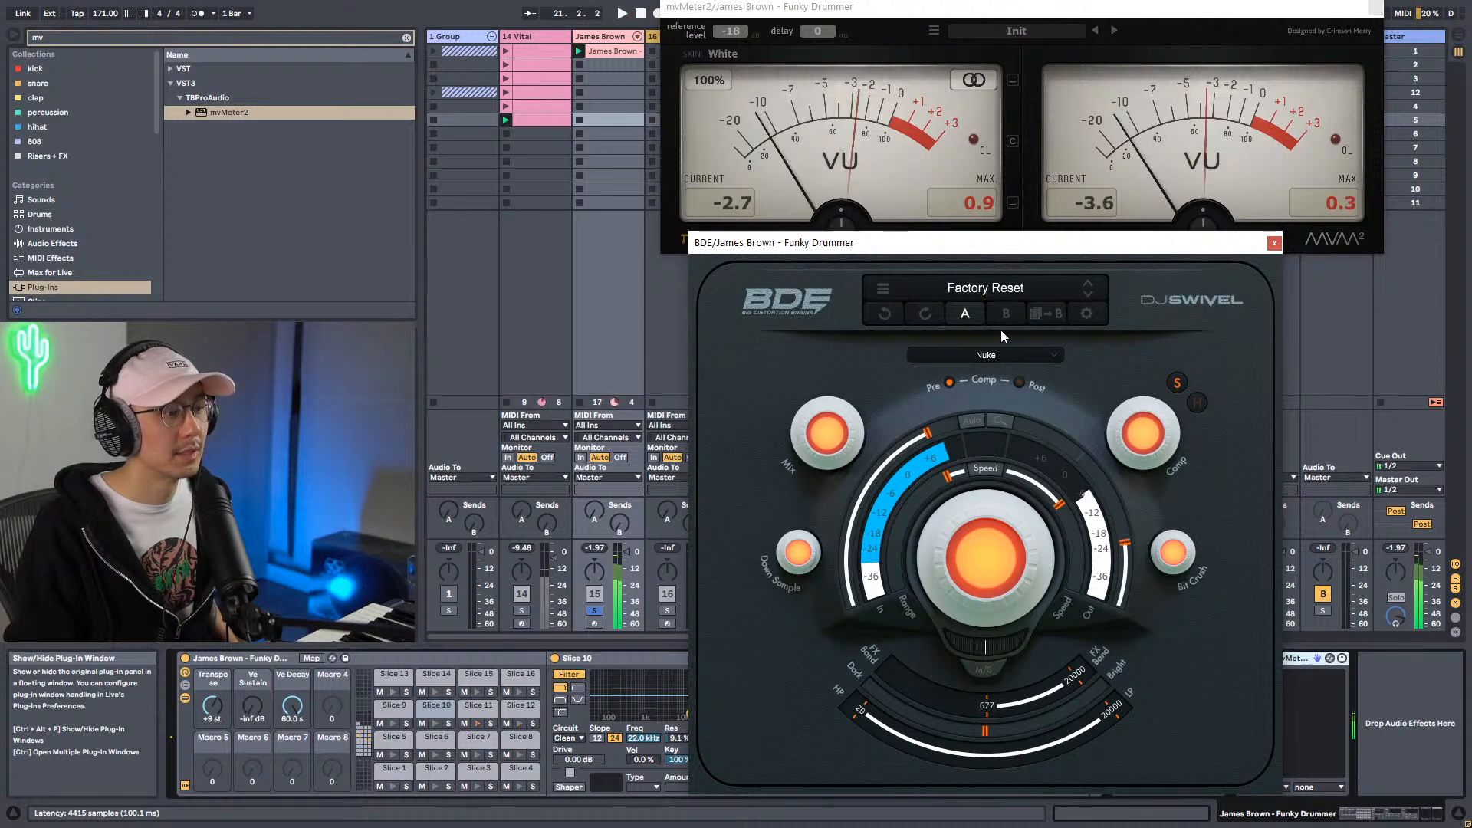
Audition the Napalm, Mortar and Grenade distortion modes in BDE while the break plays.
click(1004, 353)
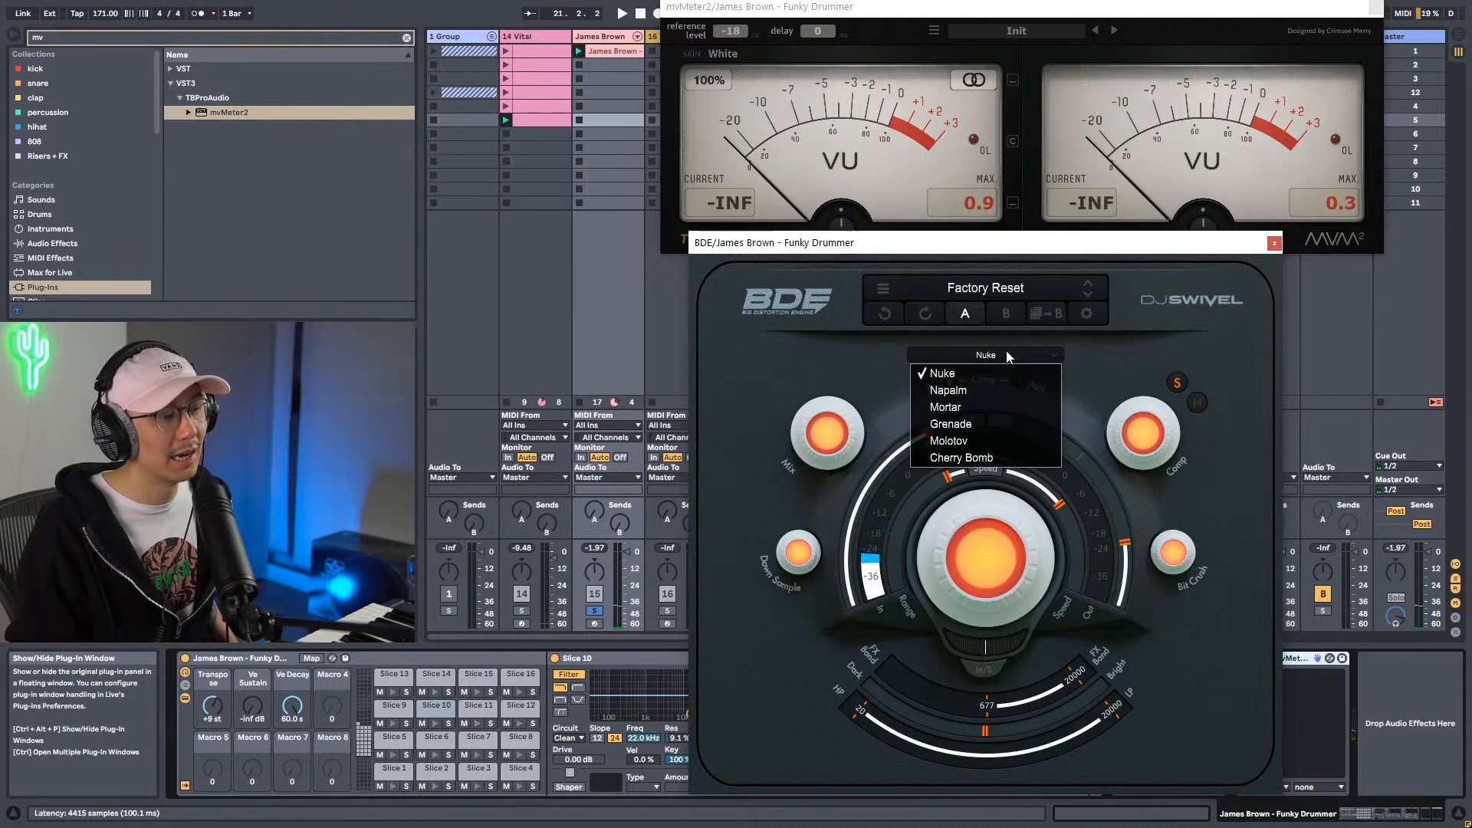
key(space)
click(1019, 357)
click(999, 388)
click(992, 361)
click(986, 405)
click(980, 355)
click(979, 409)
click(970, 361)
click(968, 423)
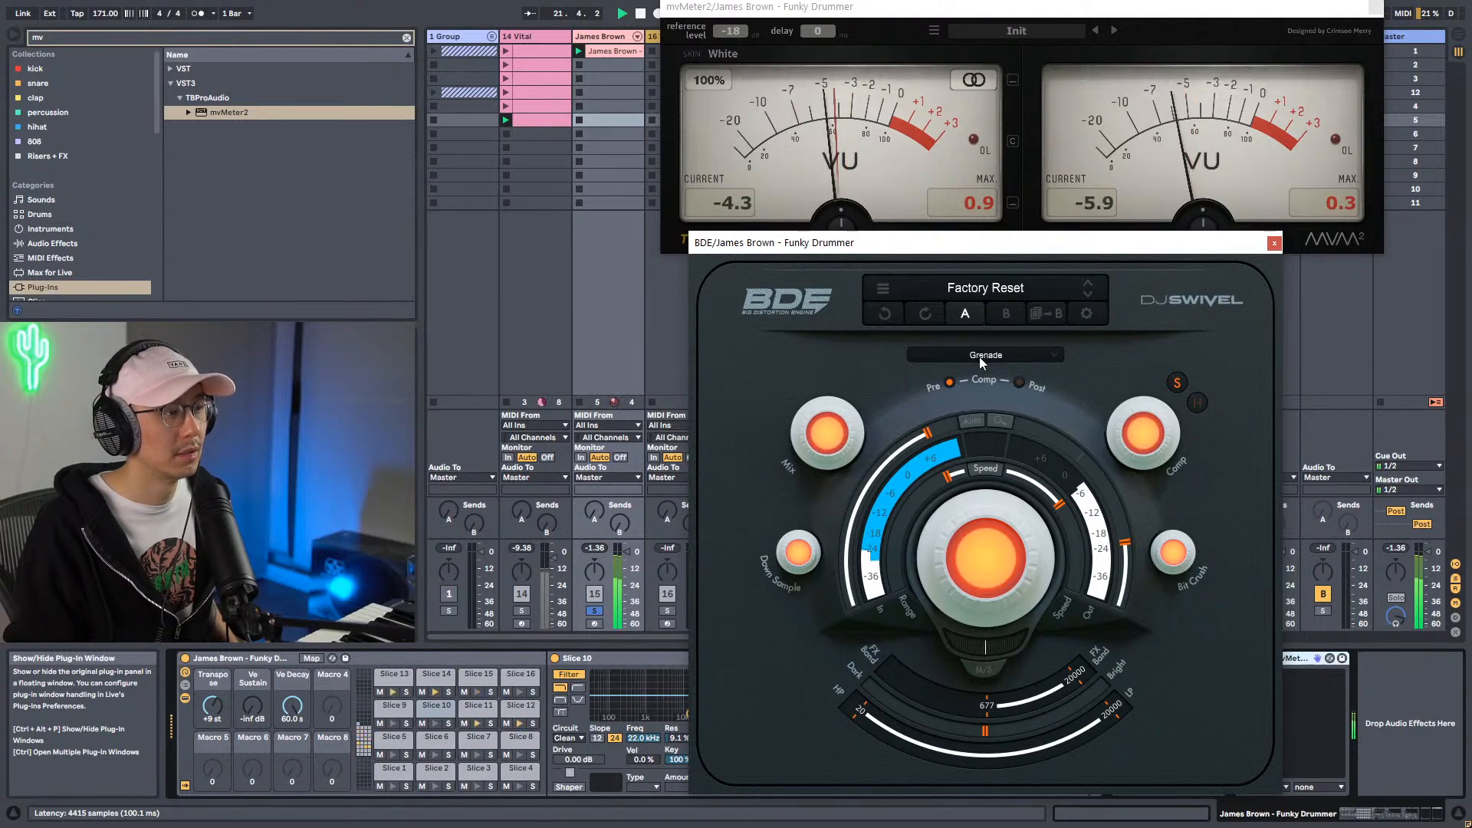
Audition the Molotov and Cherry Bomb distortion modes on the playing break.
click(979, 357)
click(983, 439)
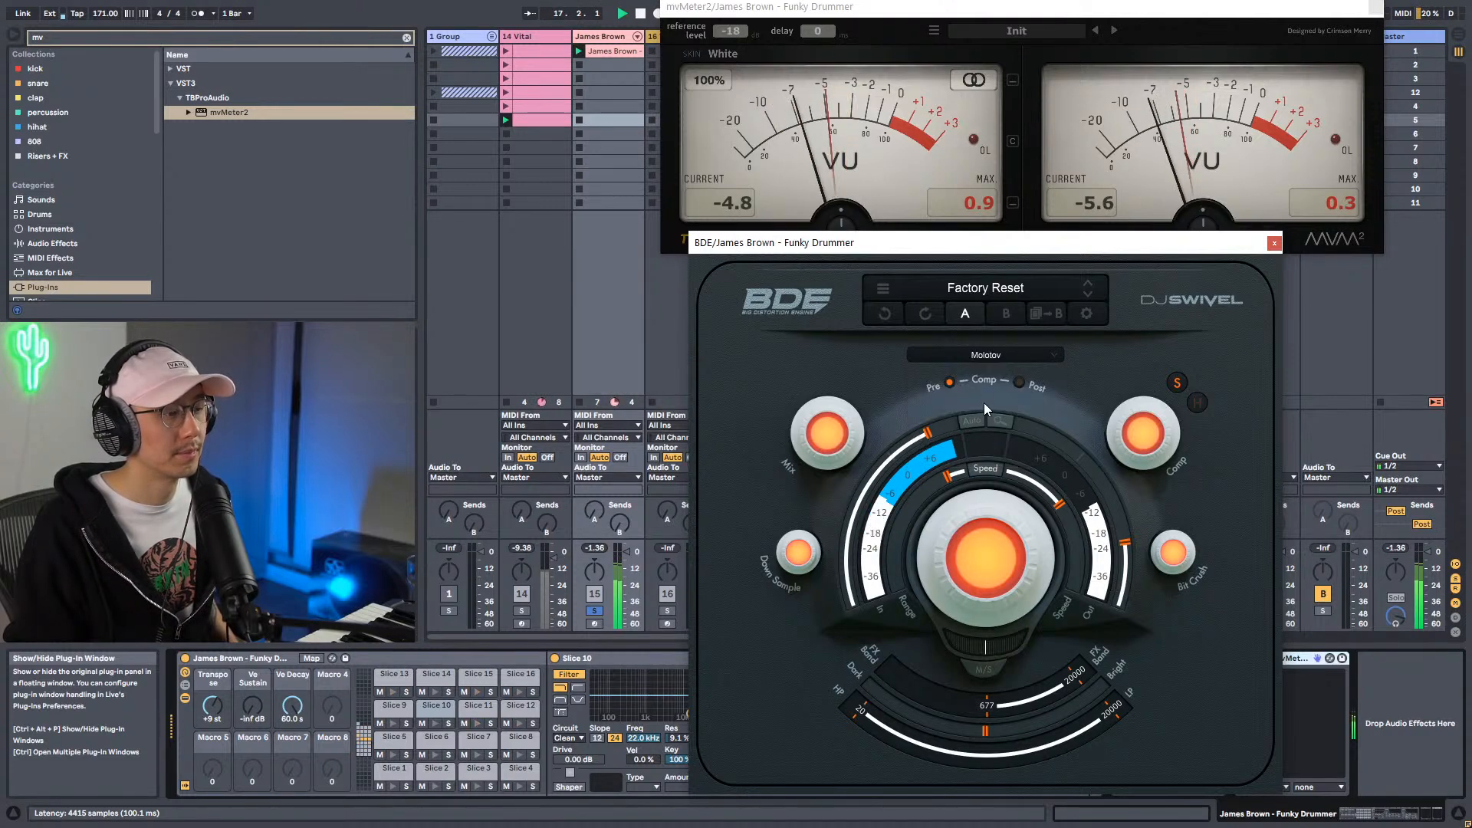
click(983, 356)
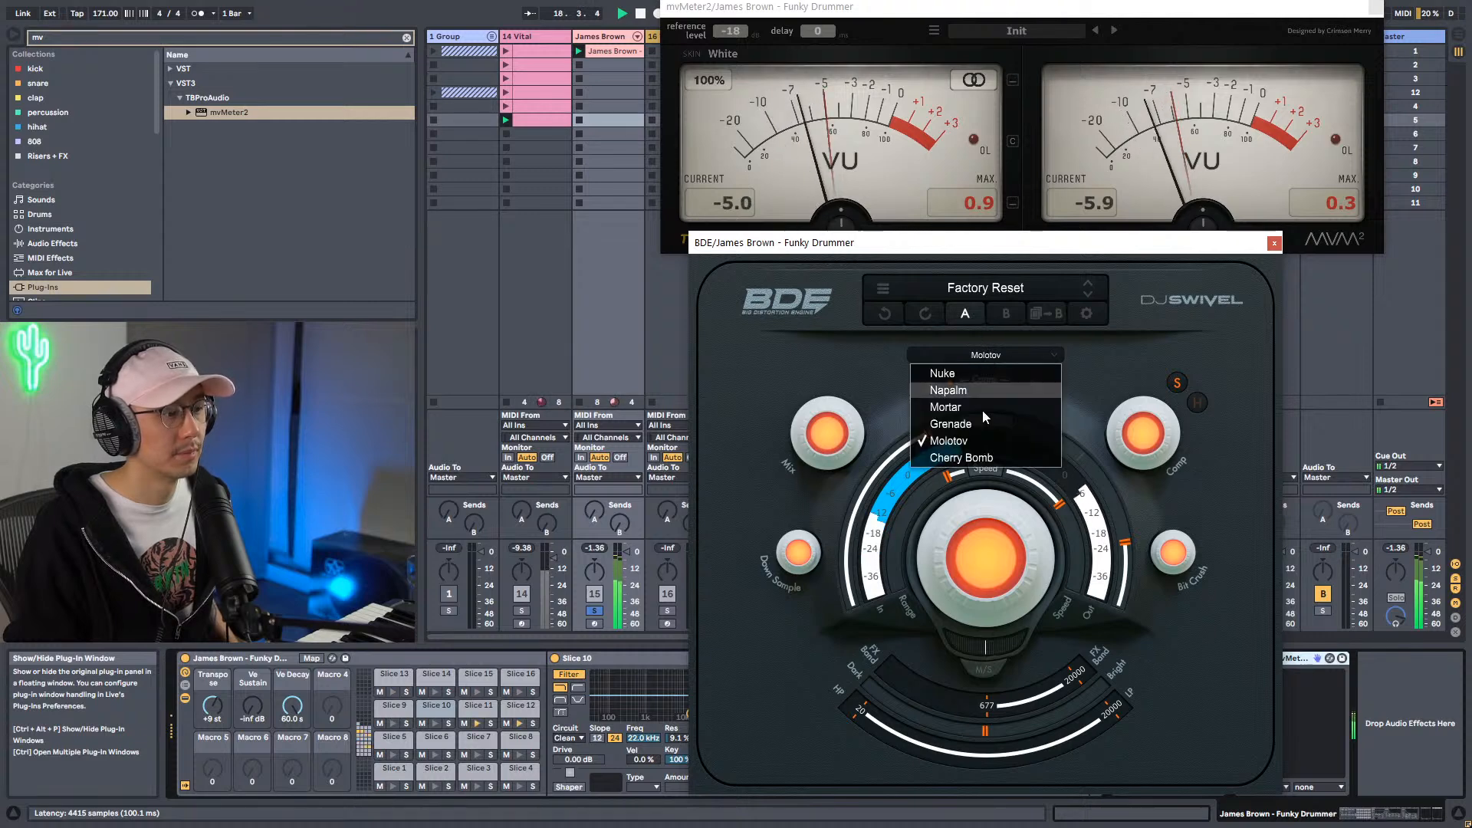
click(981, 458)
click(990, 358)
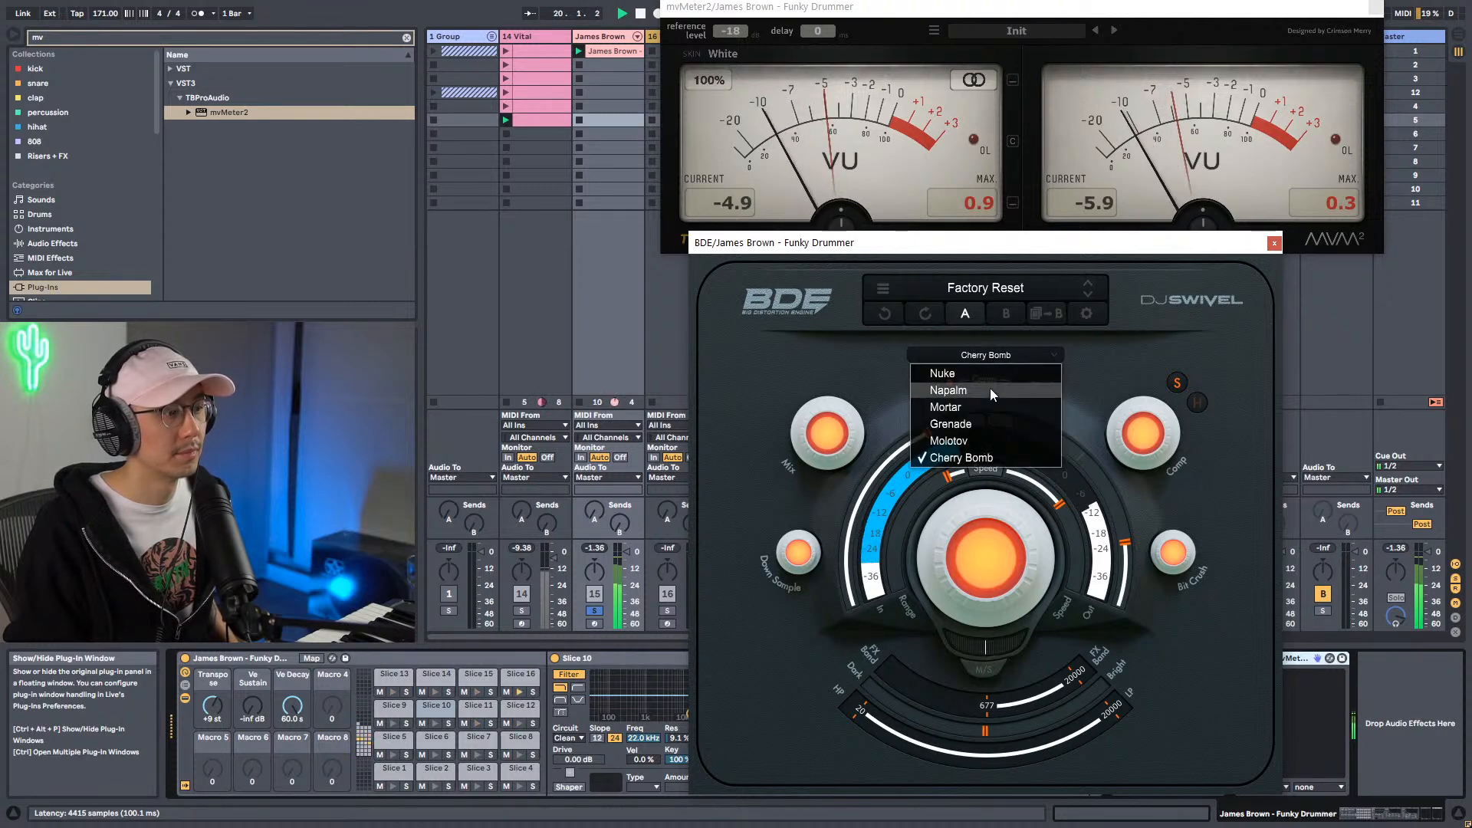
click(1103, 385)
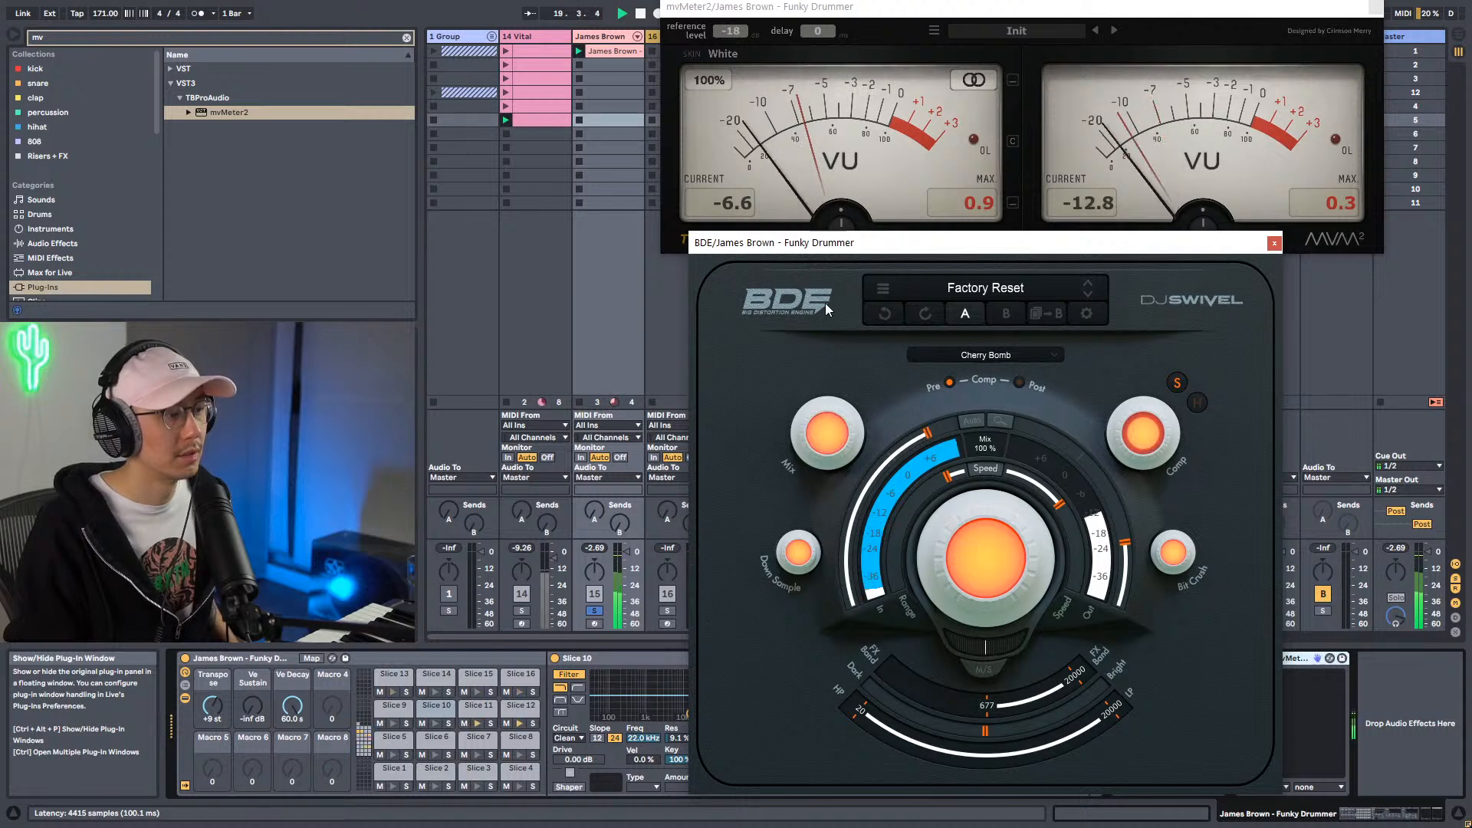
With Cherry Bomb, set the Mix to about 85%, move the Range up and raise the output volume to about -24.9 dB.
drag(828, 343, 828, 306)
drag(952, 476, 998, 440)
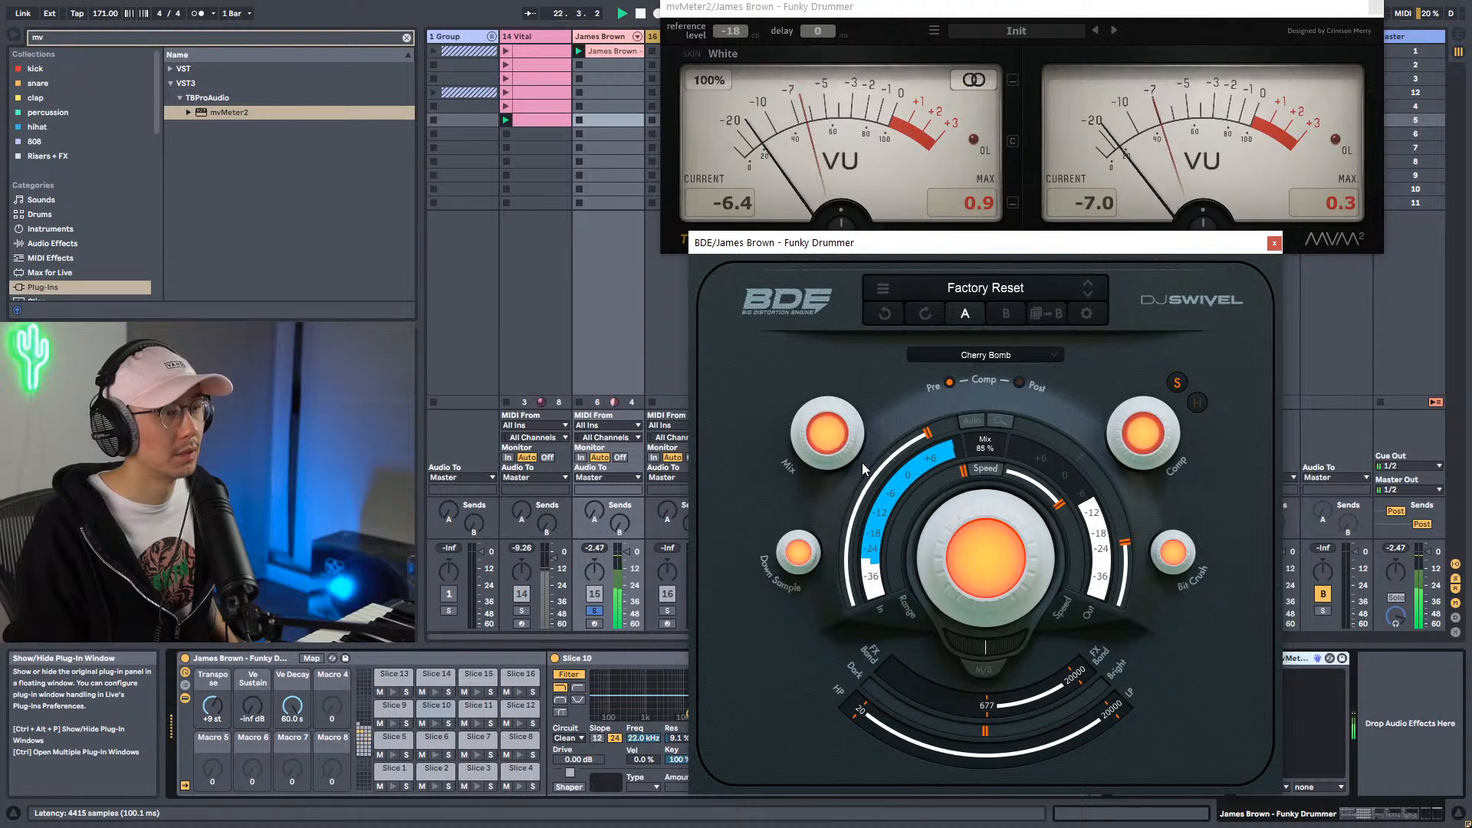
drag(1125, 544, 1120, 508)
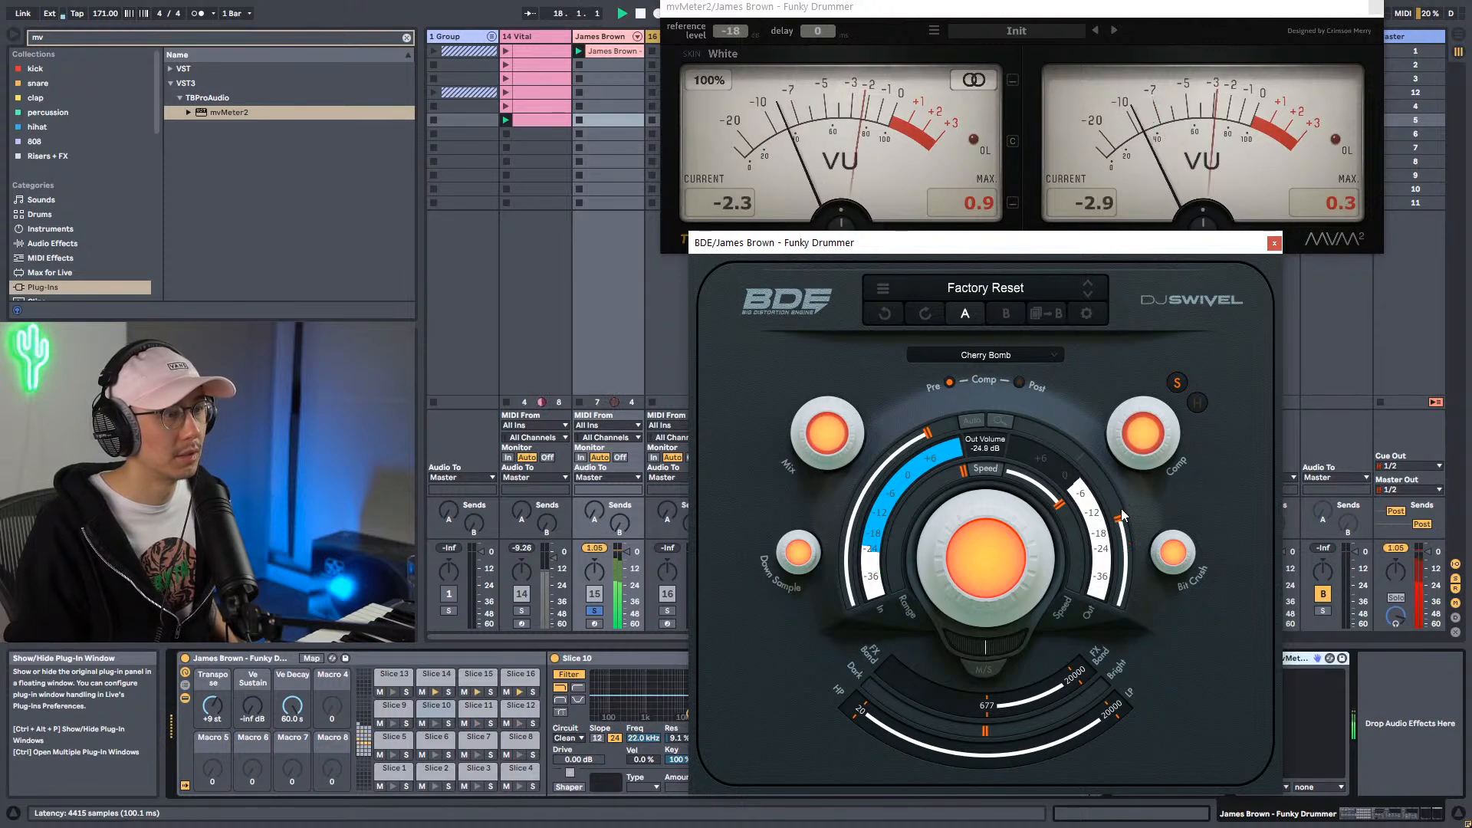
Switch the distortion mode to Molotov and lower the output volume to about -33.5 dB.
click(1055, 354)
click(974, 443)
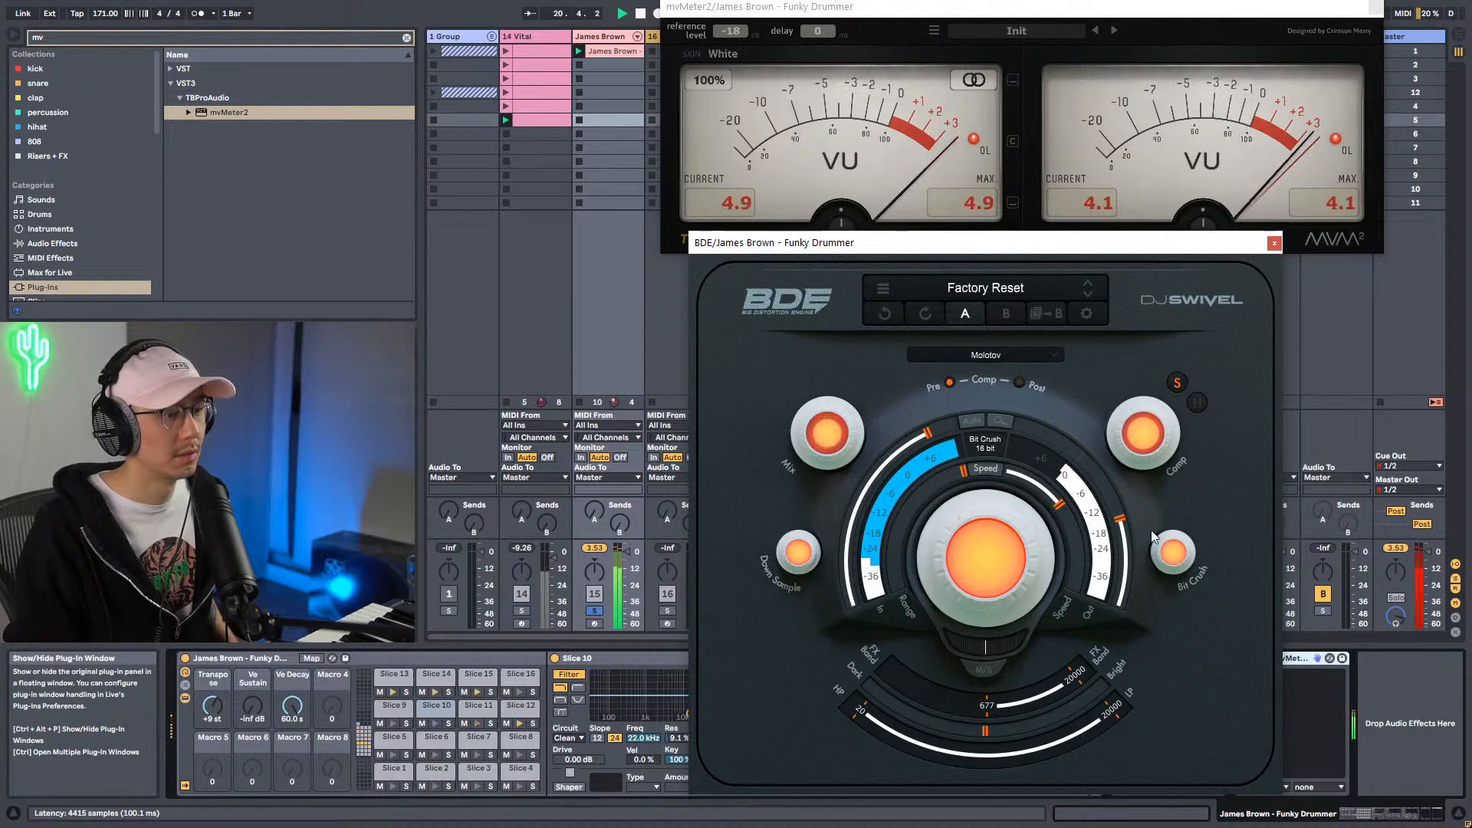
mouse_move(1120, 522)
mouse_down()
mouse_move(1127, 567)
mouse_move(1125, 548)
mouse_up()
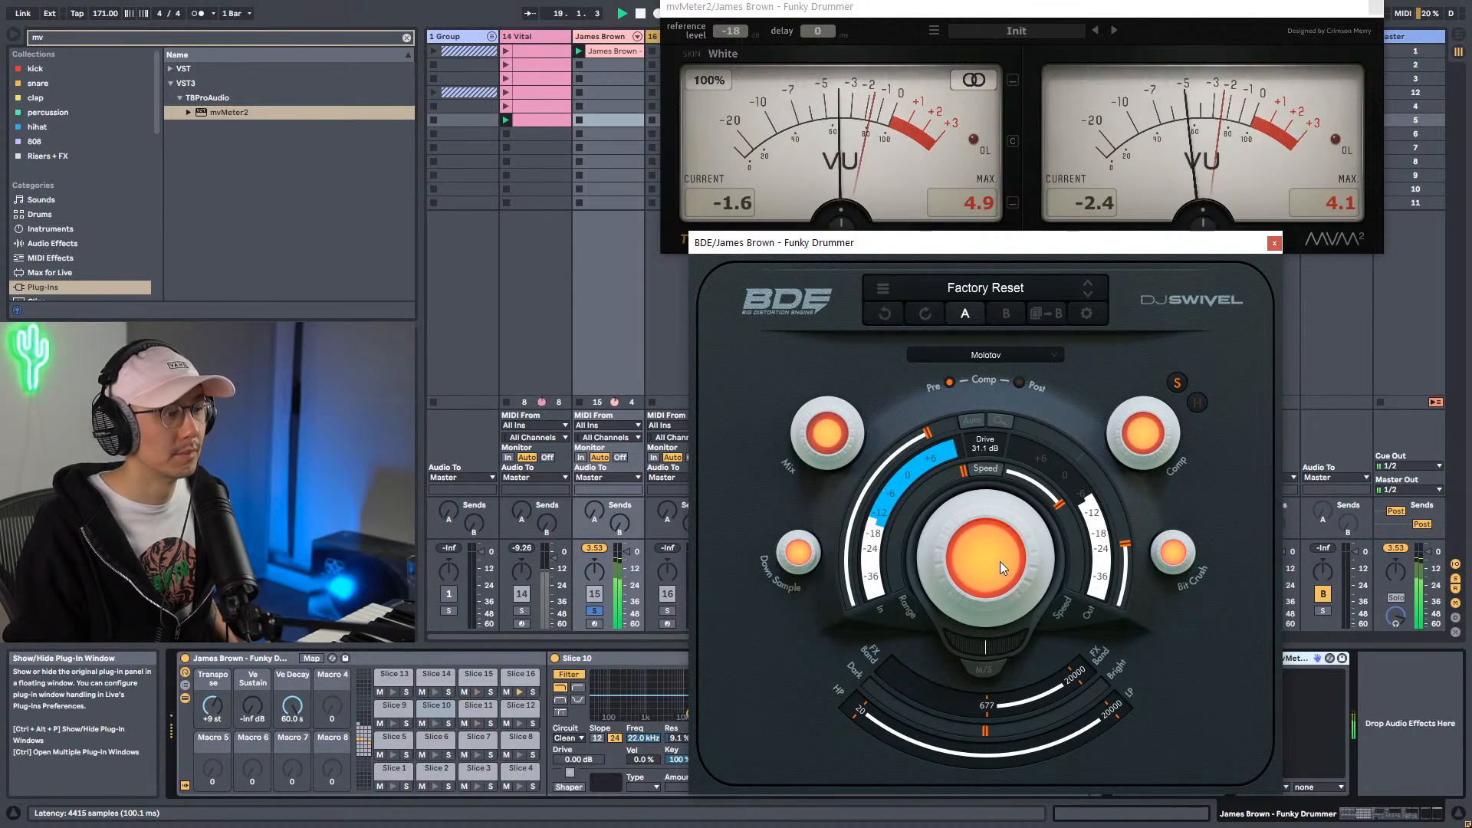
Compare the Grenade and Mortar distortion modes during playback, lowering the output volume slightly.
click(1052, 351)
click(1001, 424)
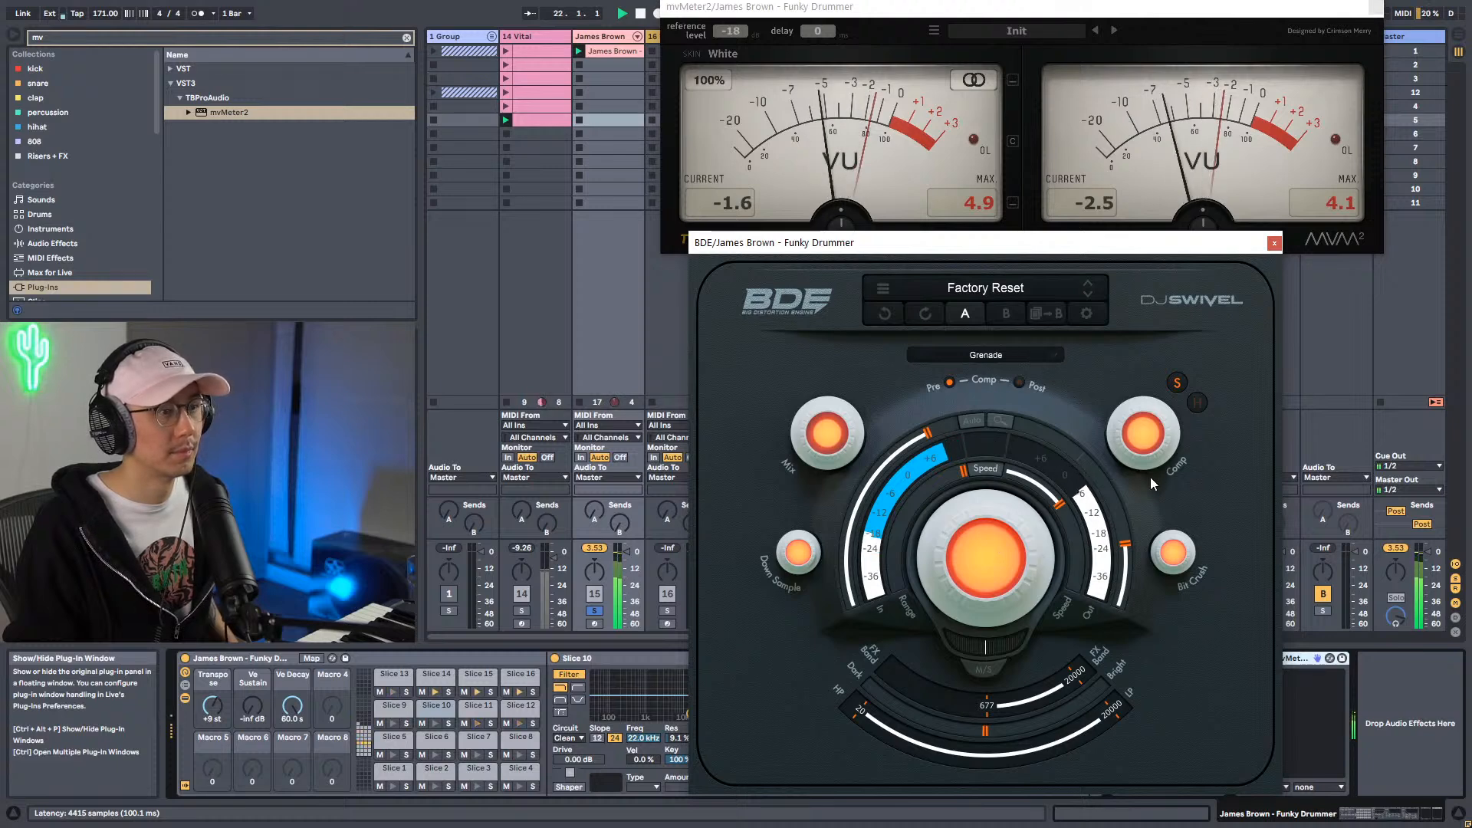
mouse_move(1127, 549)
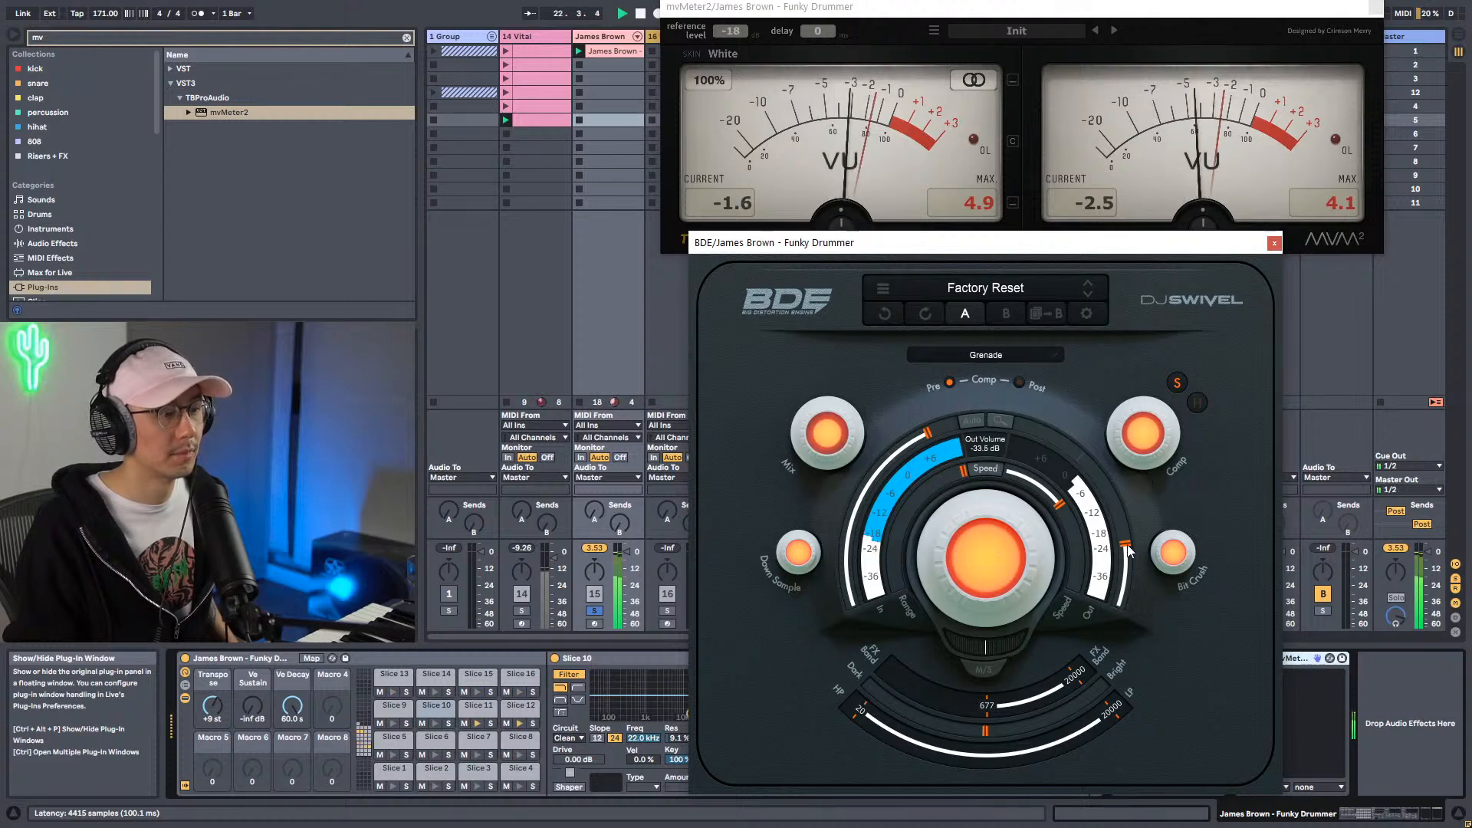
click(986, 356)
click(980, 400)
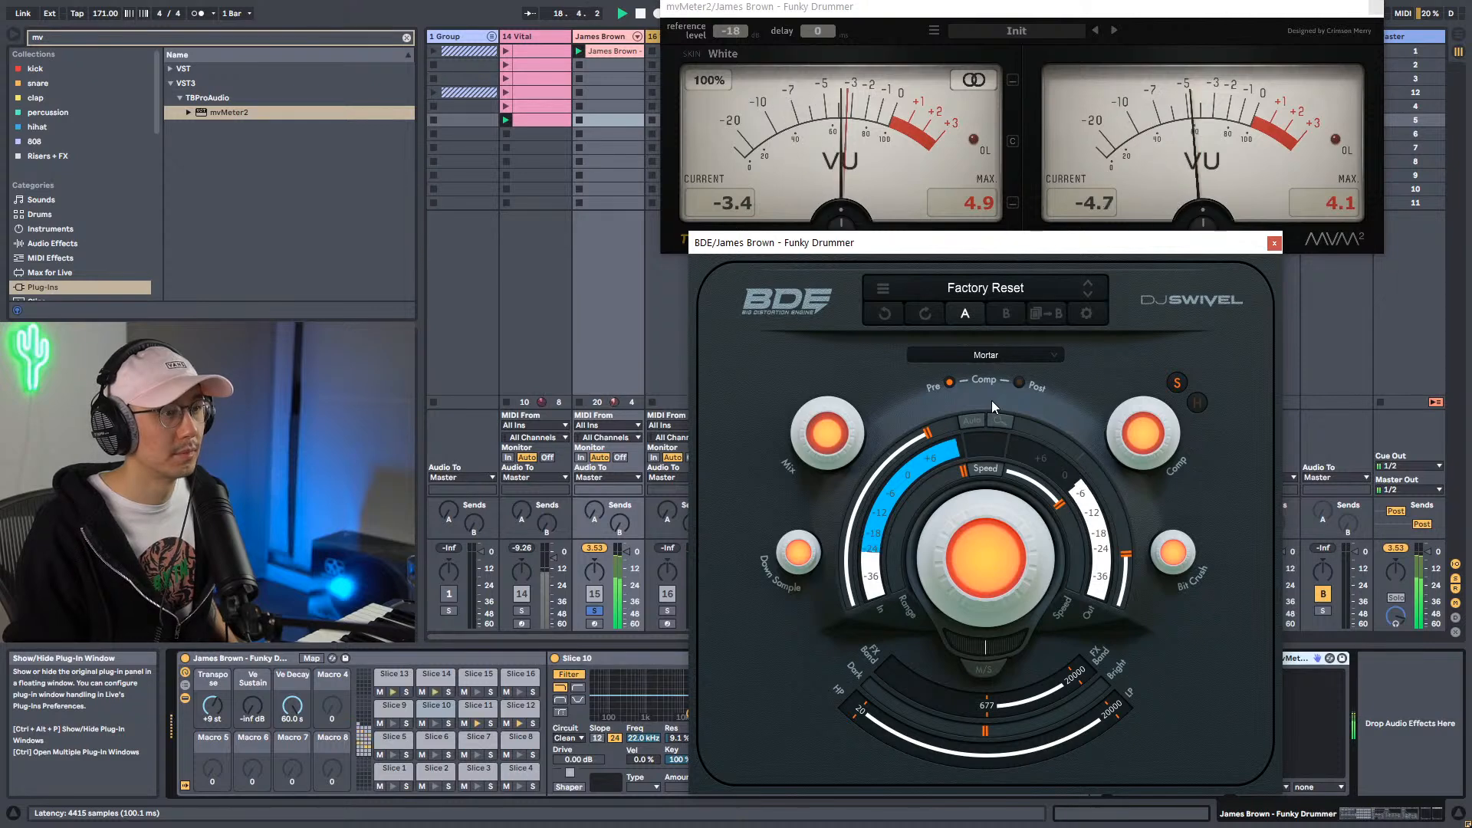
mouse_move(987, 571)
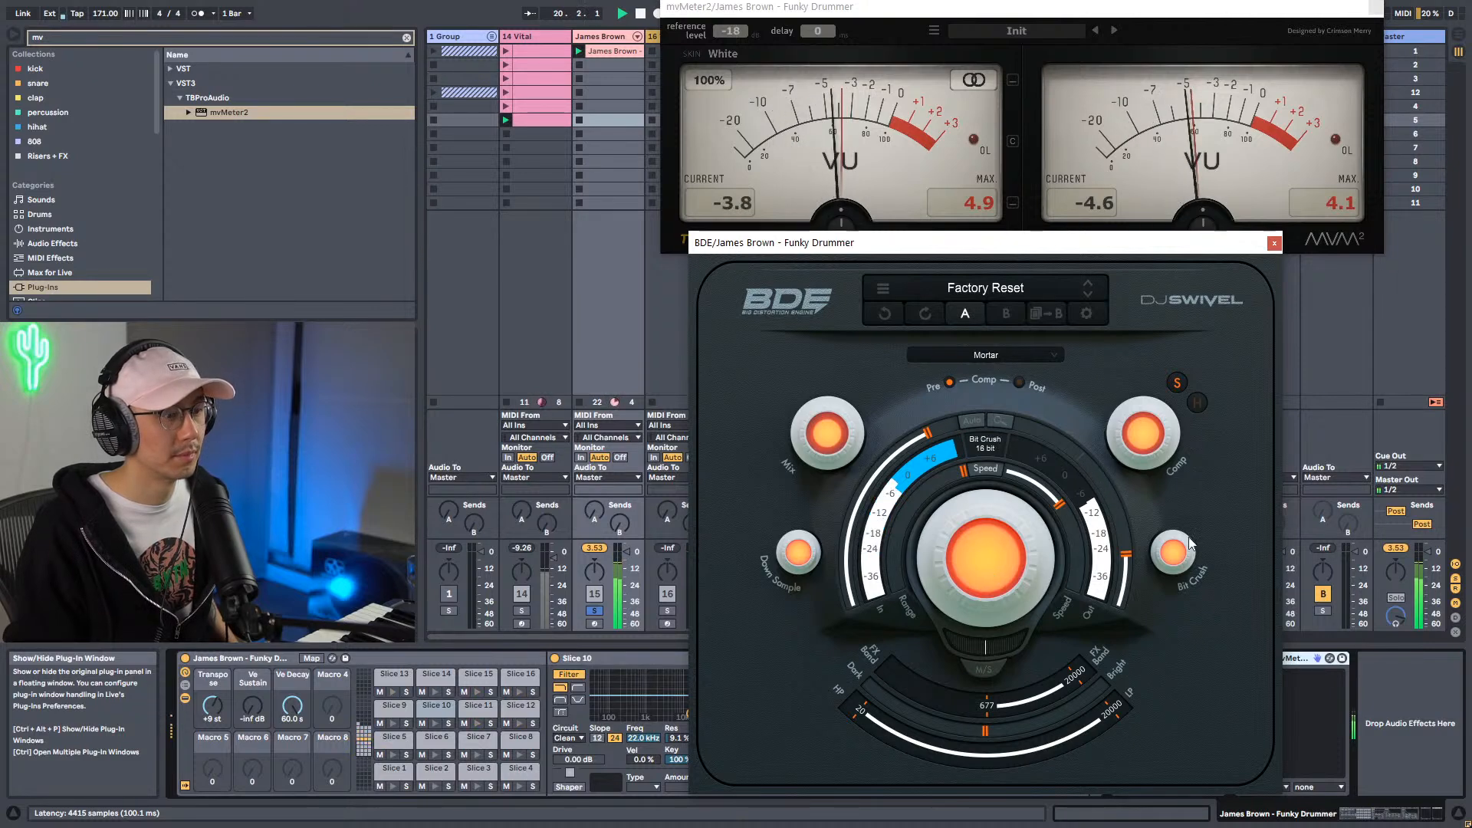
Compare the Napalm and Nuke distortion modes and settle on Napalm.
click(993, 355)
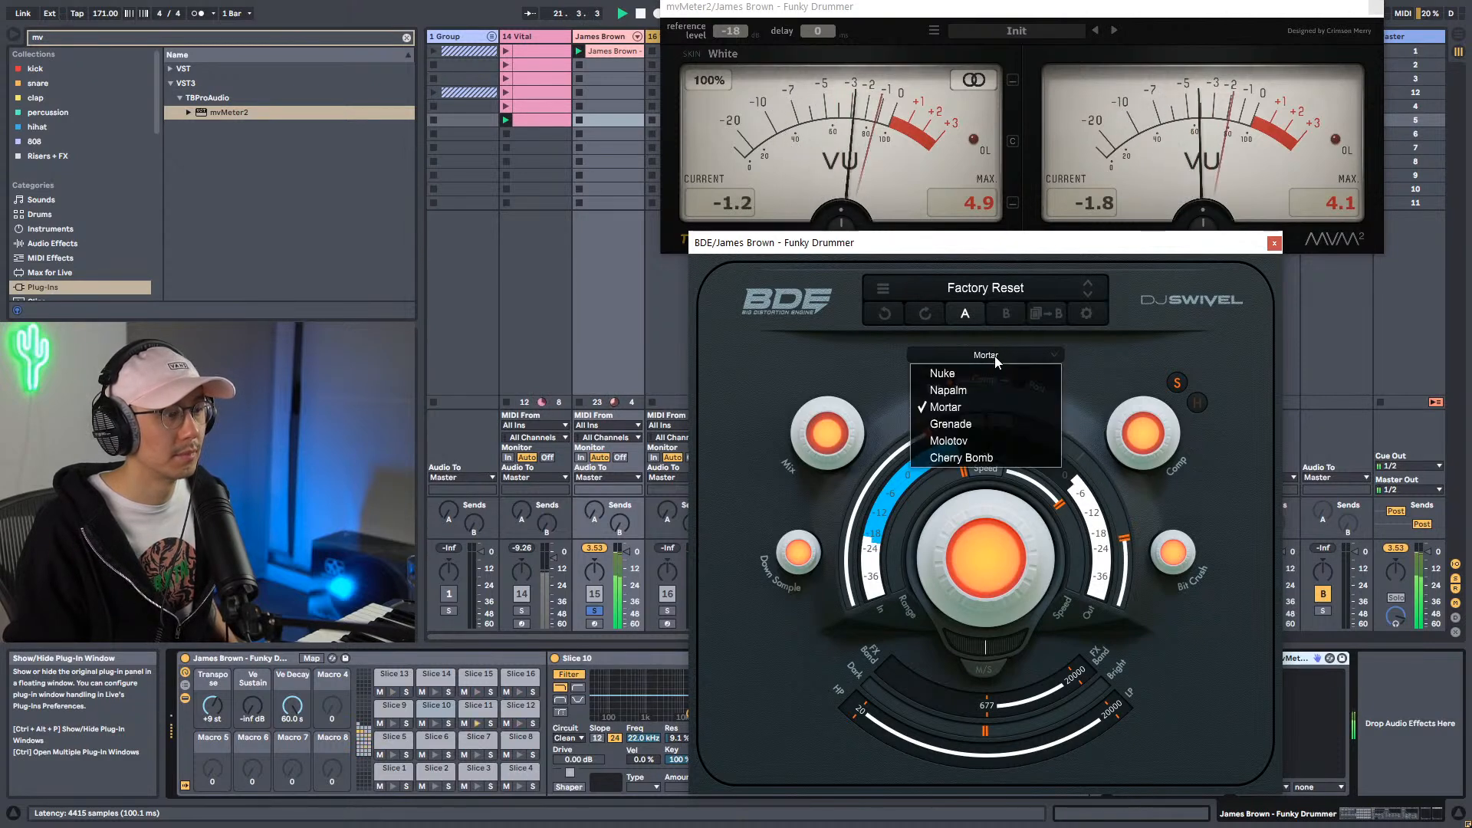
click(985, 389)
click(1024, 356)
click(1021, 375)
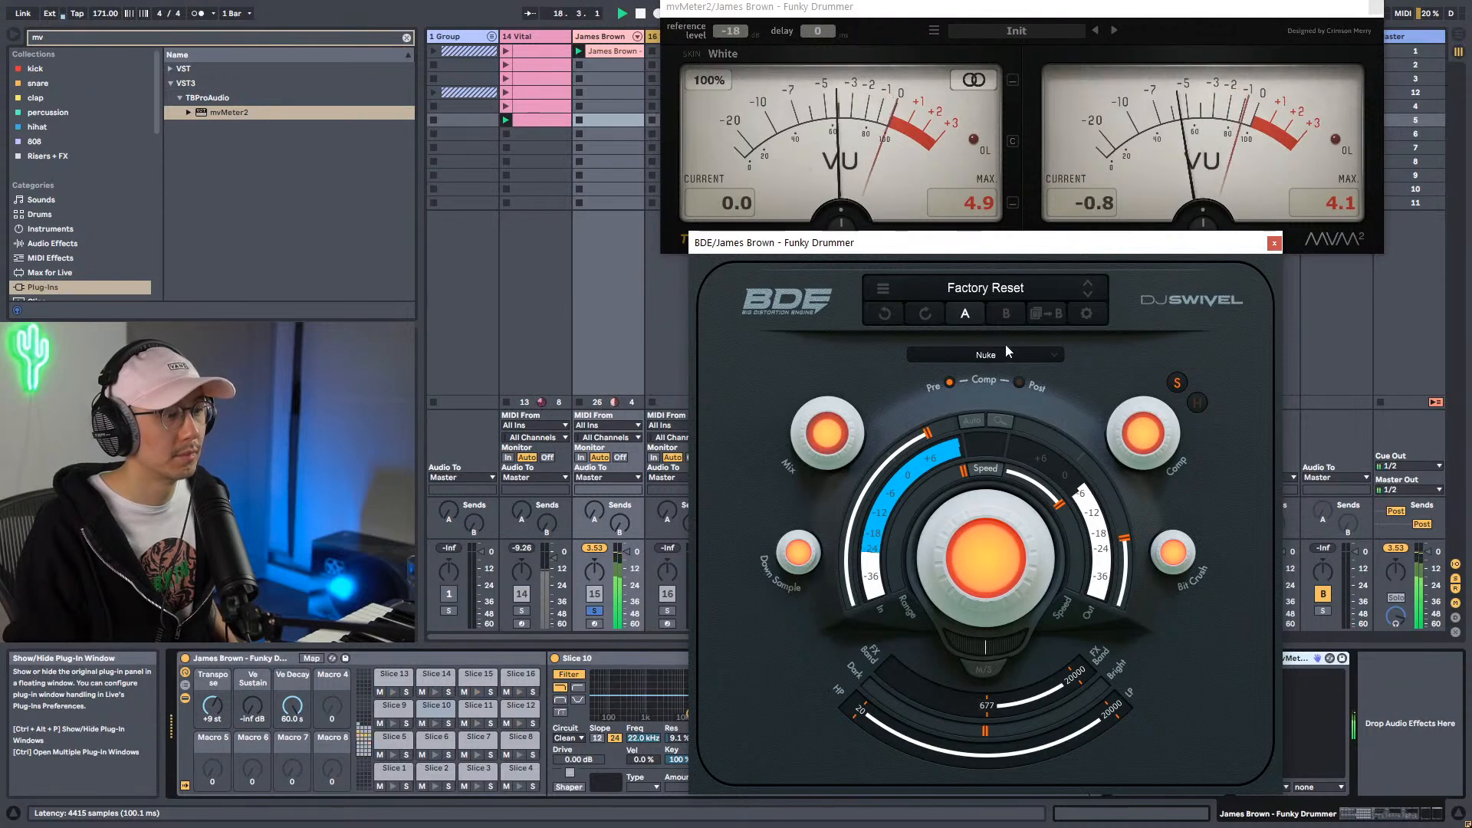
click(986, 356)
click(986, 385)
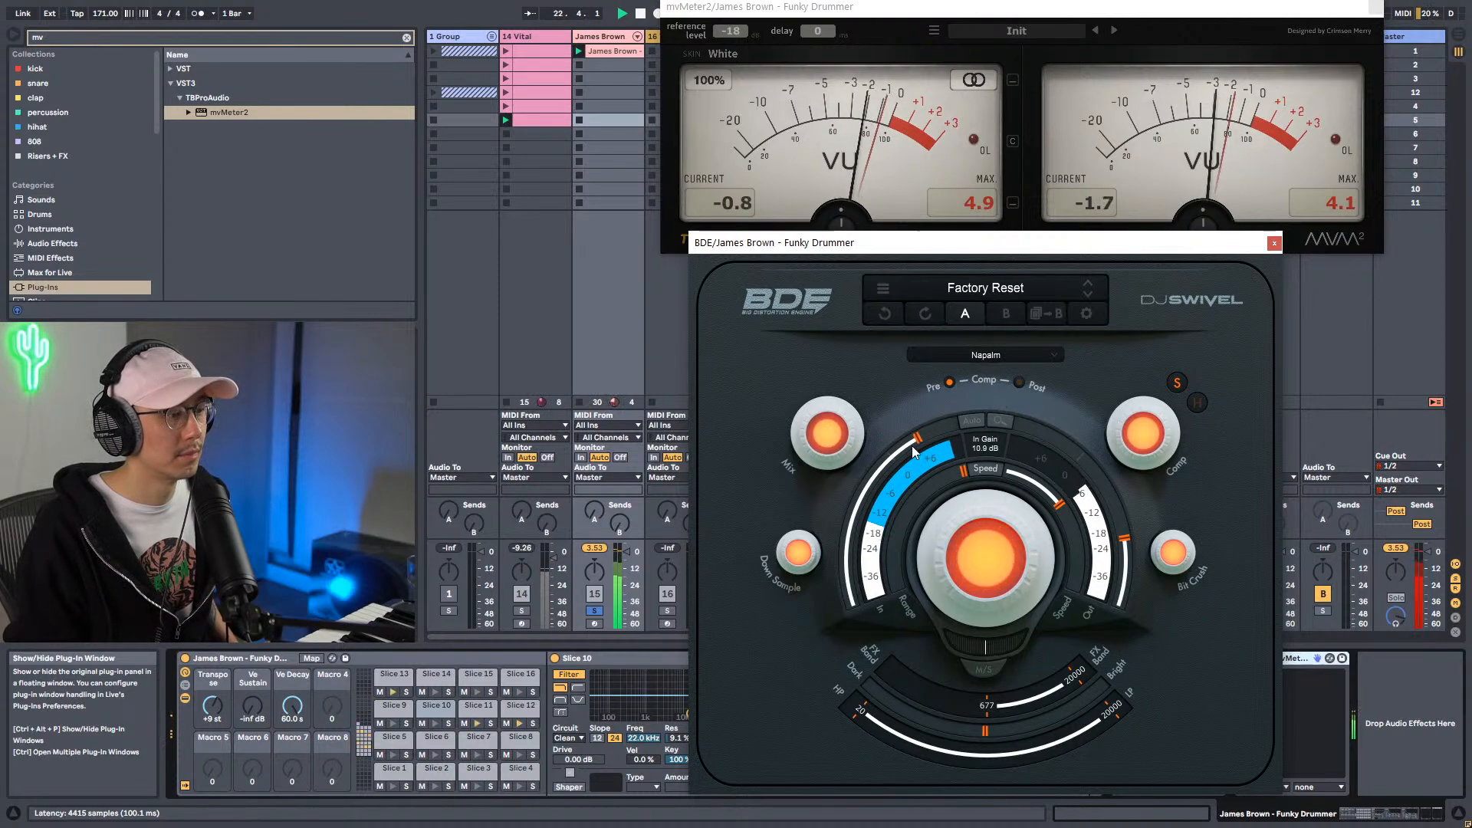
Refine the Napalm sound with a lower Range, Mix about 68%, Drive about 26.6 dB and the FX Band's low limit at 869.
drag(967, 472, 936, 509)
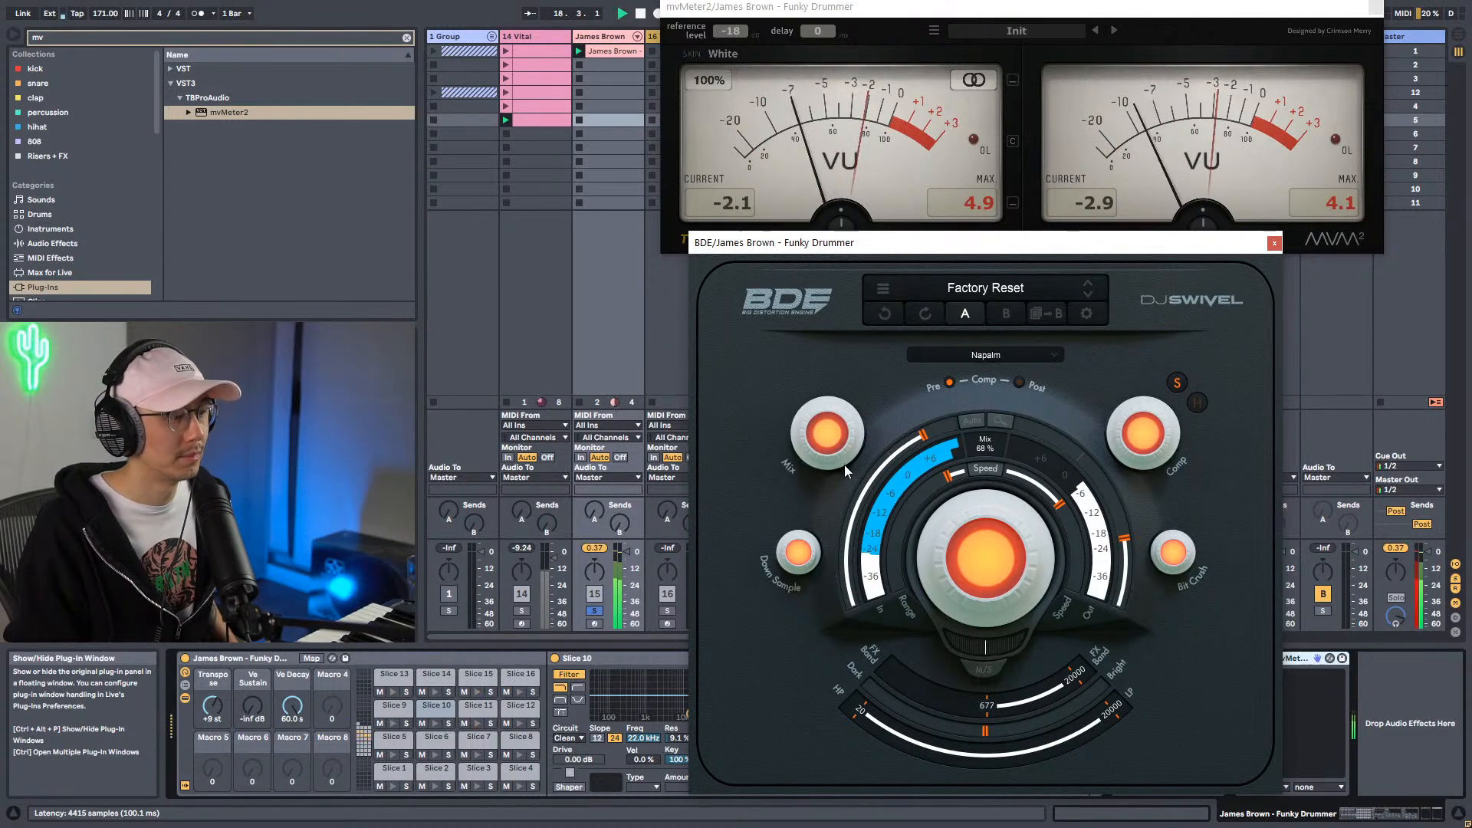
mouse_move(985, 554)
mouse_move(992, 550)
mouse_down()
mouse_move(992, 568)
mouse_move(997, 472)
mouse_move(996, 584)
mouse_move(969, 633)
mouse_move(972, 540)
mouse_up()
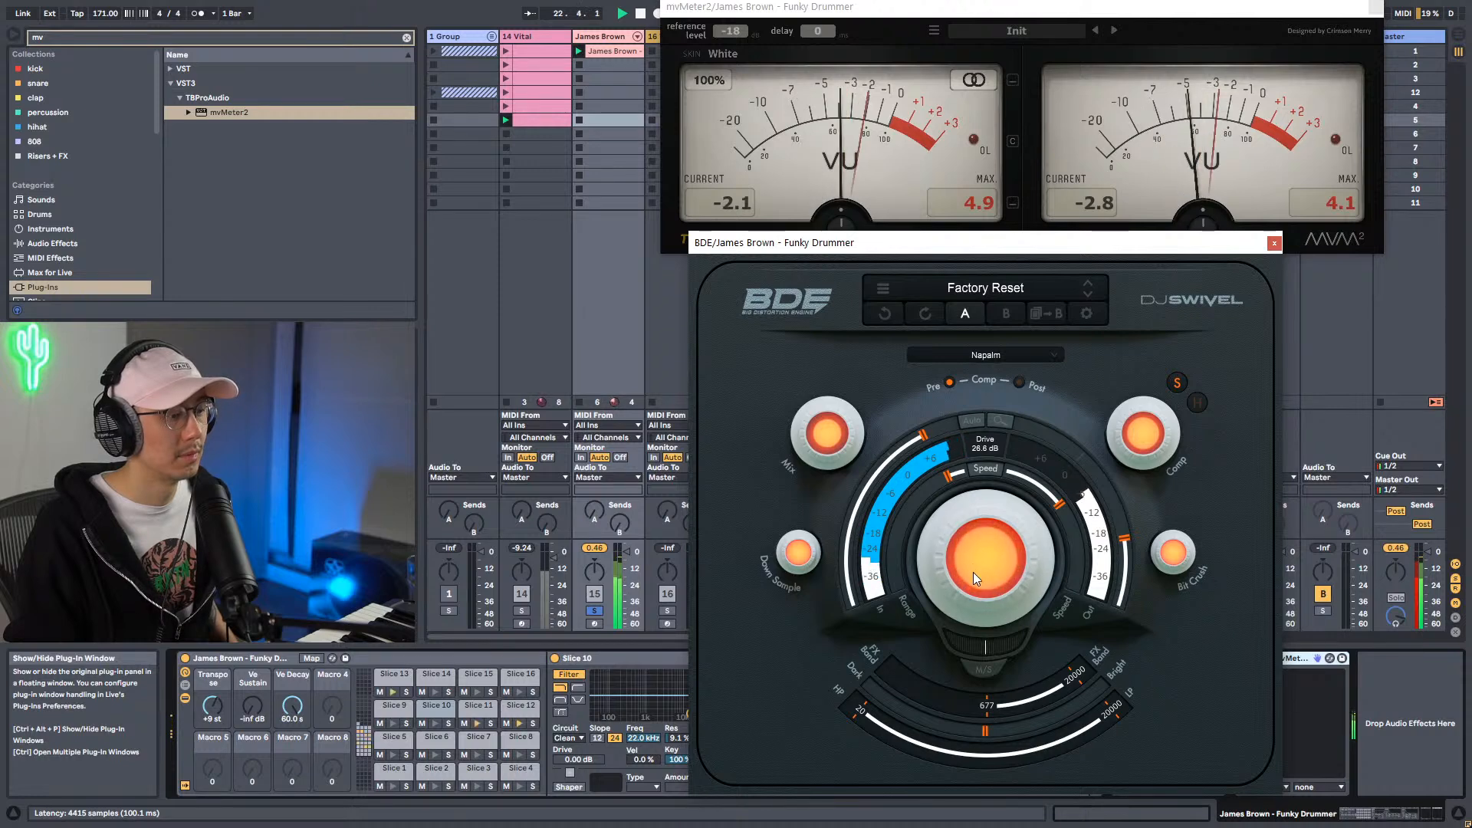
mouse_move(983, 710)
mouse_down()
mouse_move(1038, 702)
mouse_move(995, 710)
mouse_up()
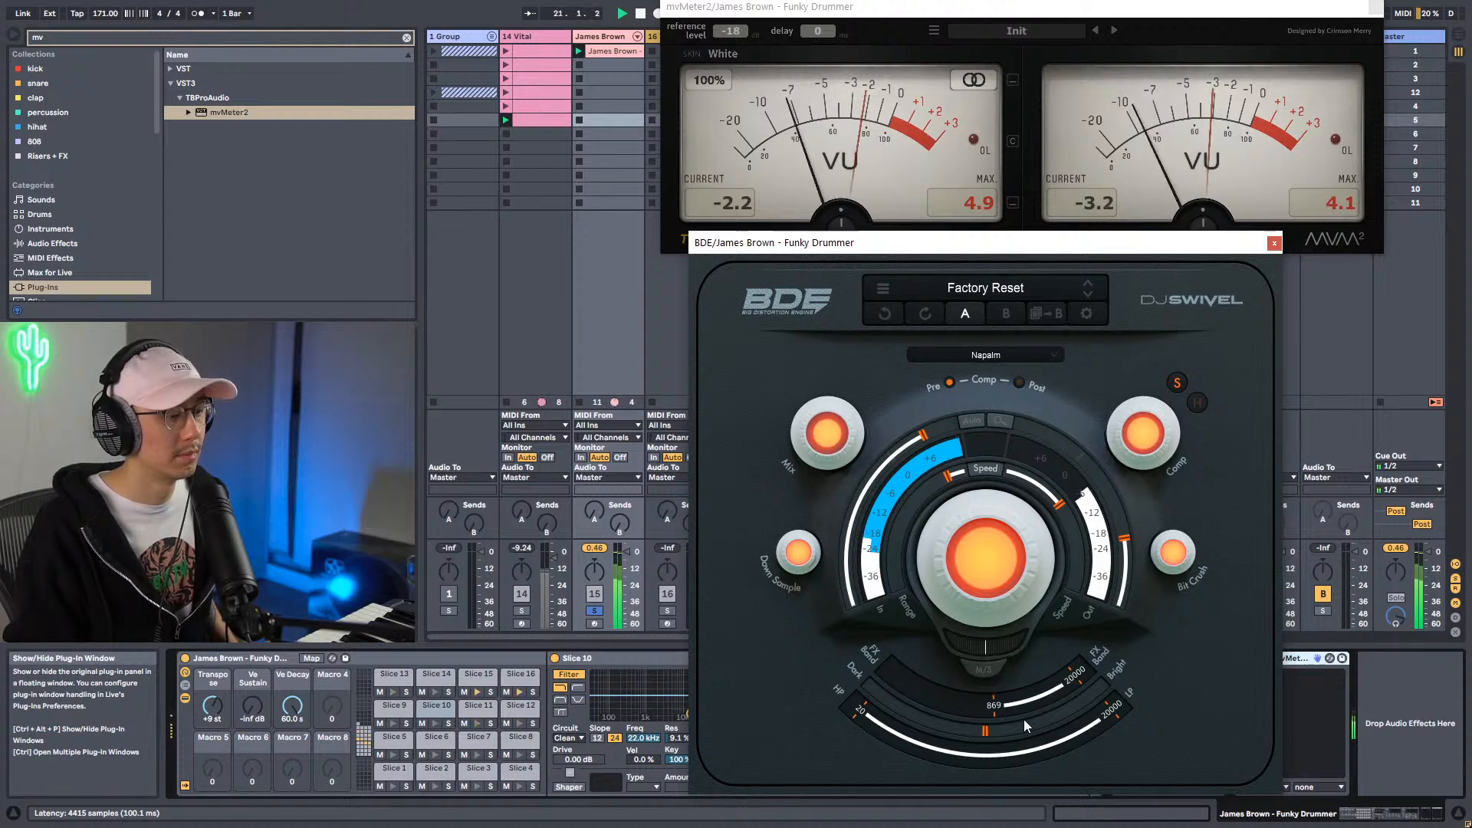
Try sweeping the Down Sample rate between about 6394 and 35910 Hz during playback, and test the Bit Crush amount.
mouse_move(797, 558)
drag(797, 562, 797, 621)
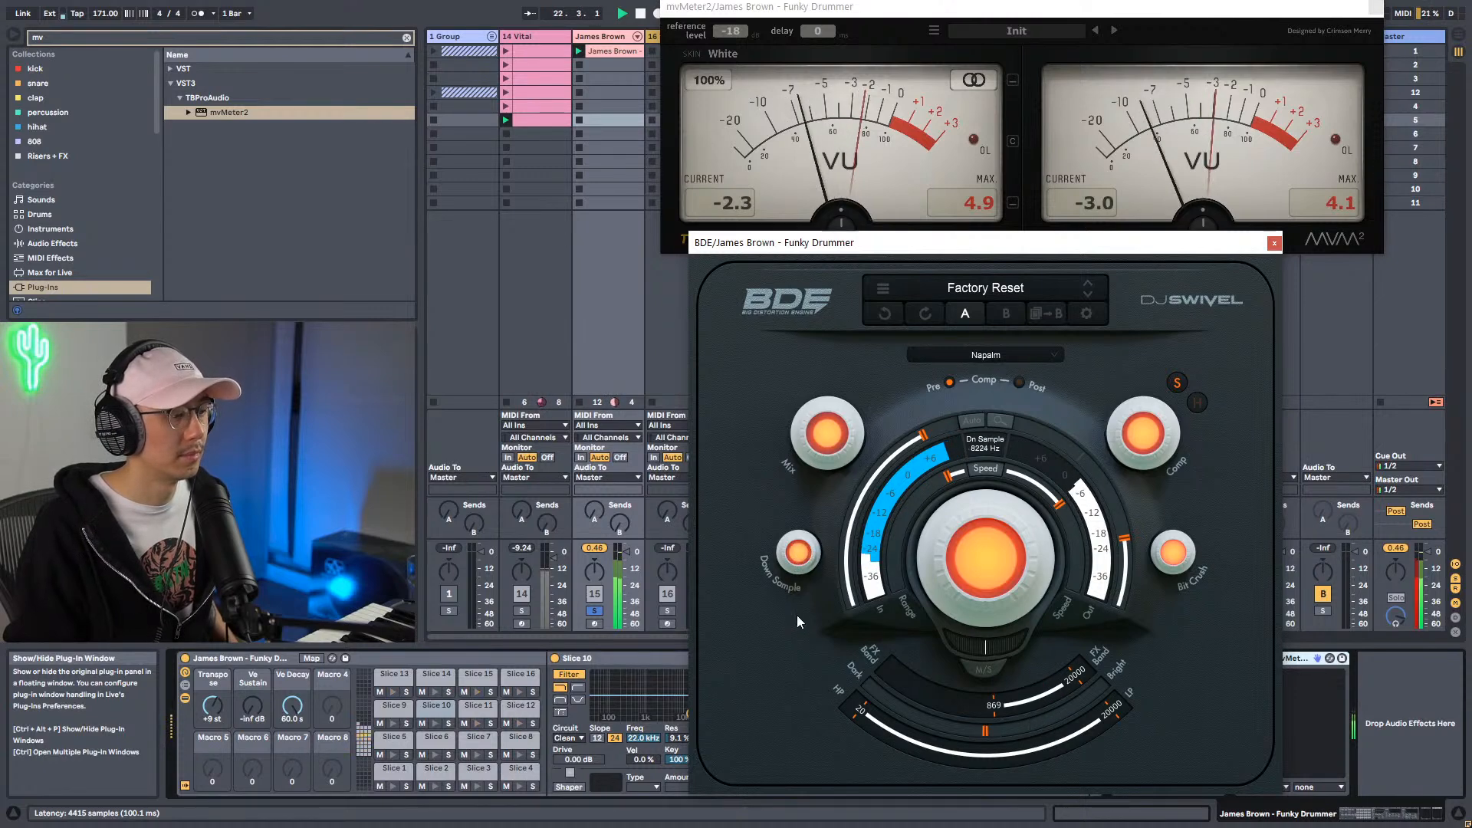
drag(793, 707, 813, 398)
drag(797, 552, 805, 653)
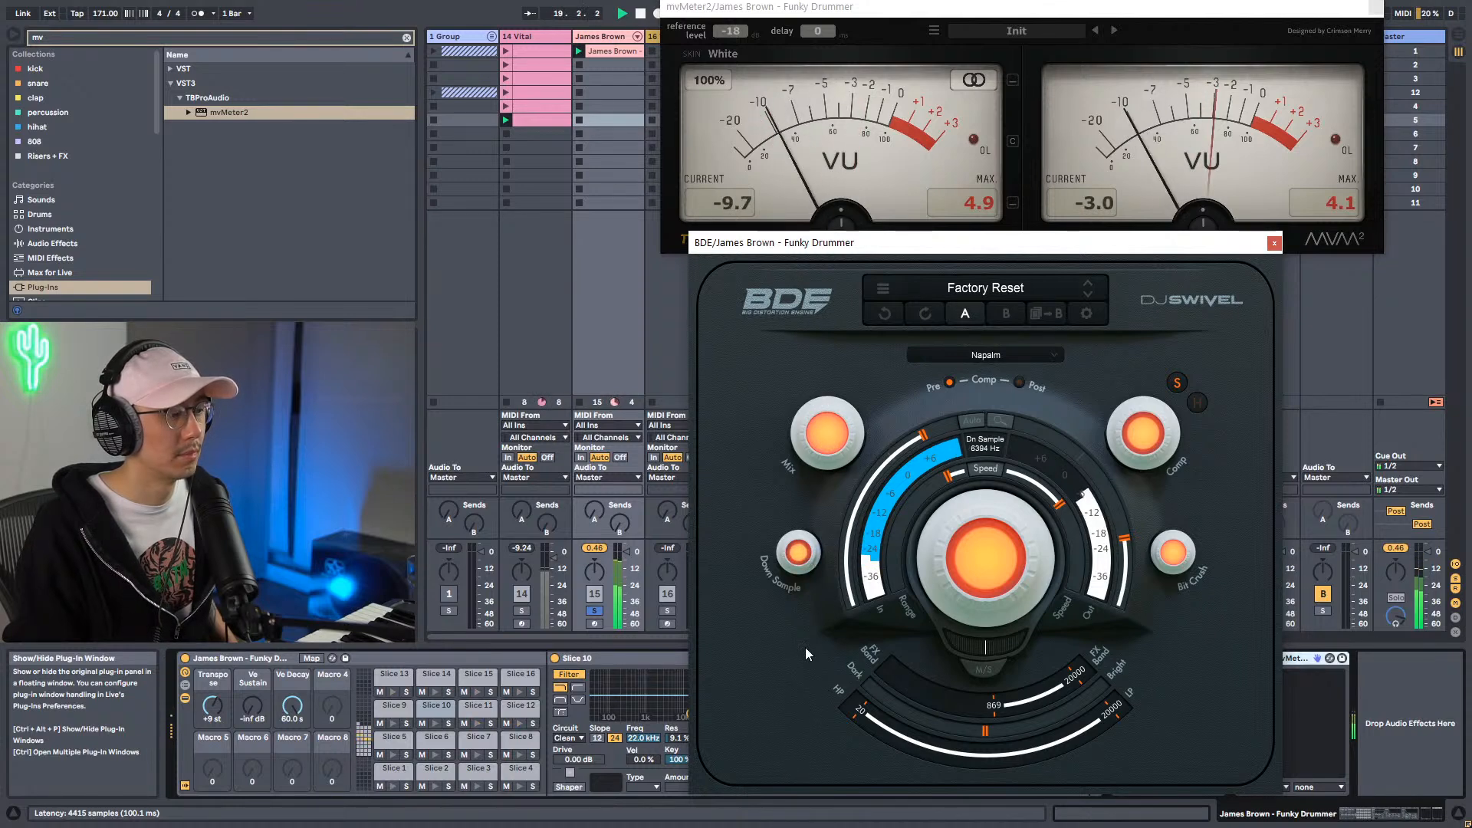
drag(801, 793, 802, 718)
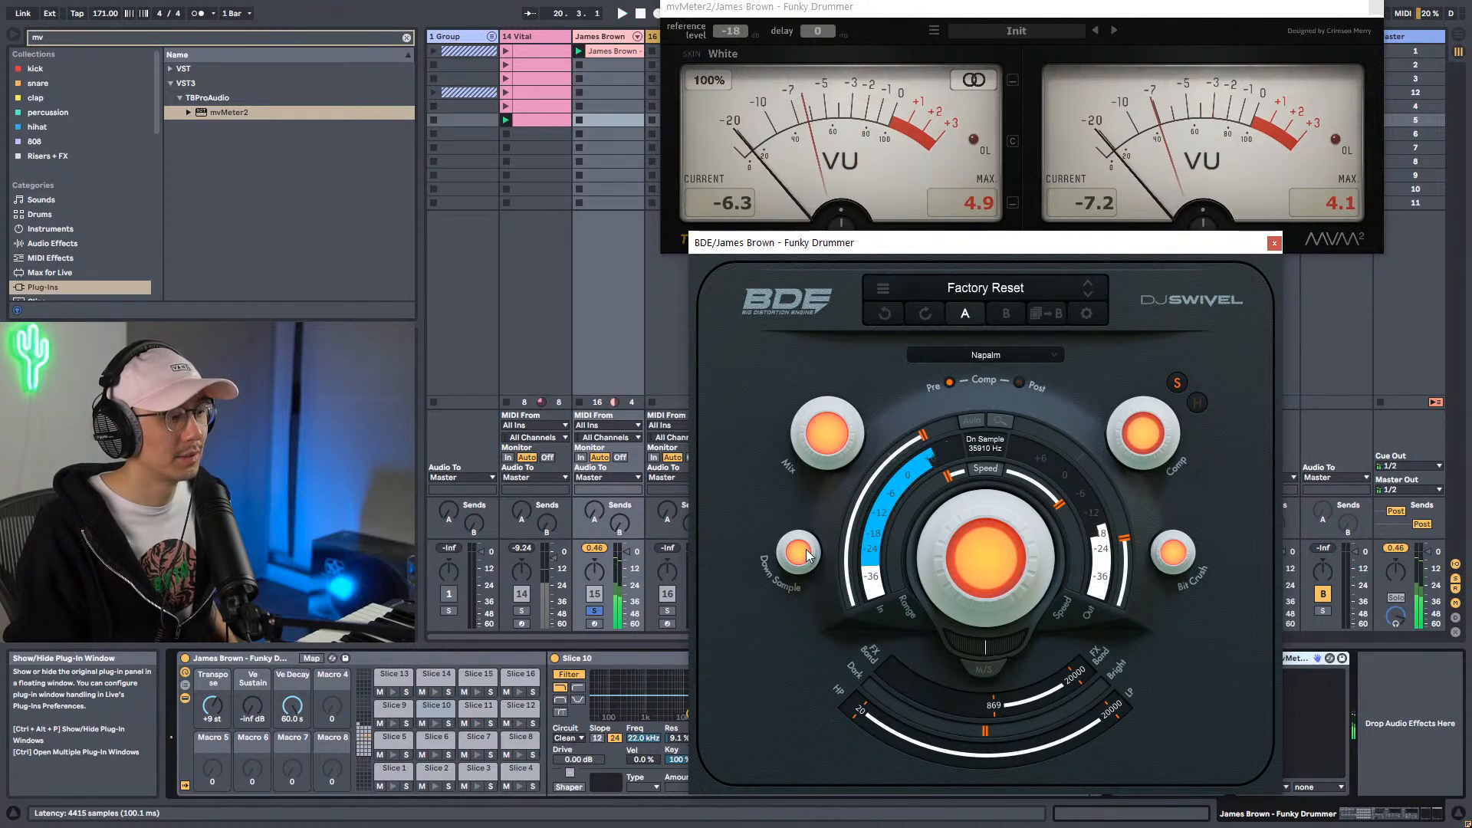
drag(806, 553, 805, 679)
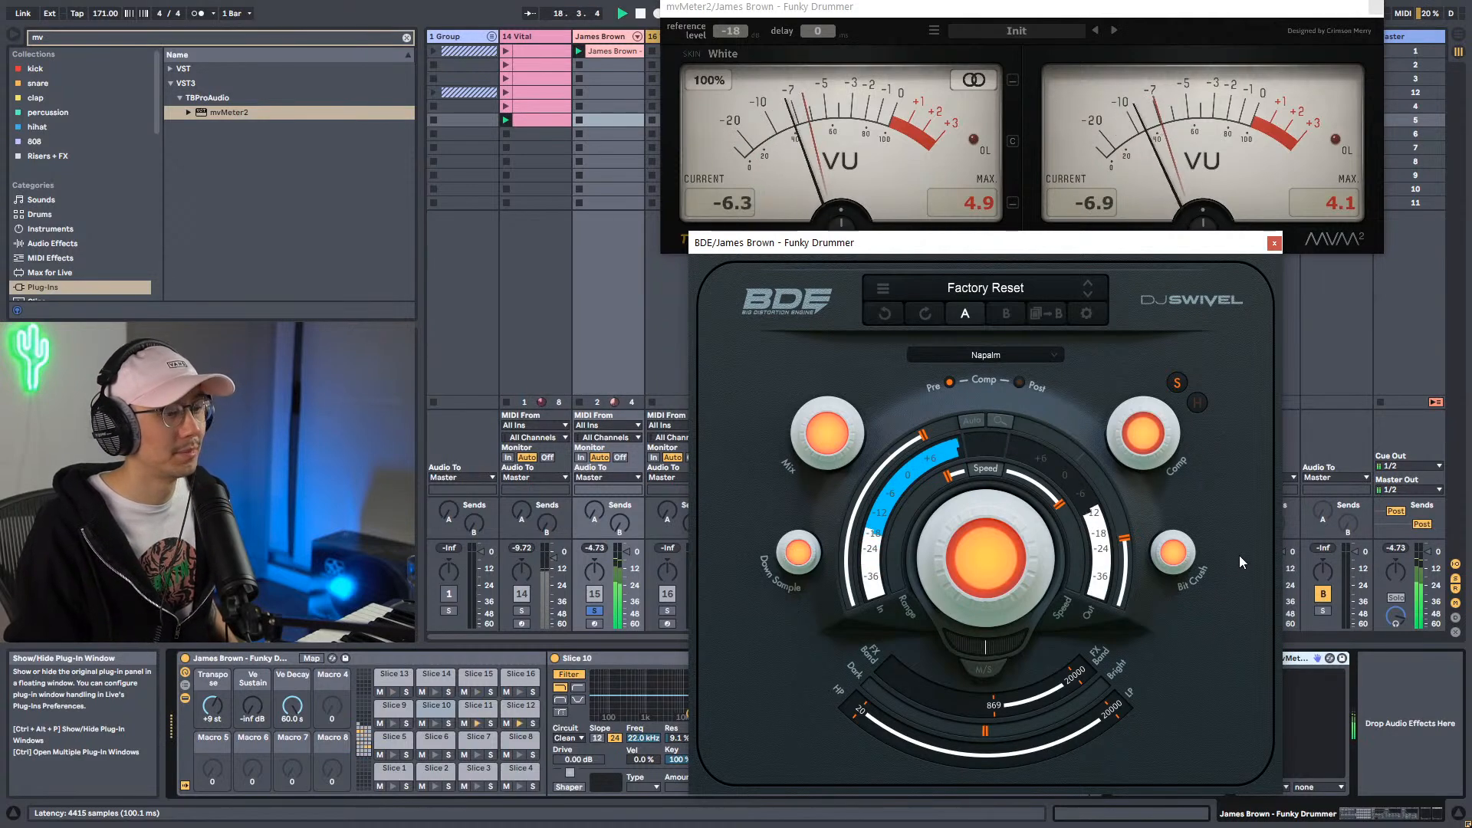
mouse_move(1173, 555)
mouse_down()
mouse_move(1166, 810)
mouse_move(1171, 558)
mouse_up()
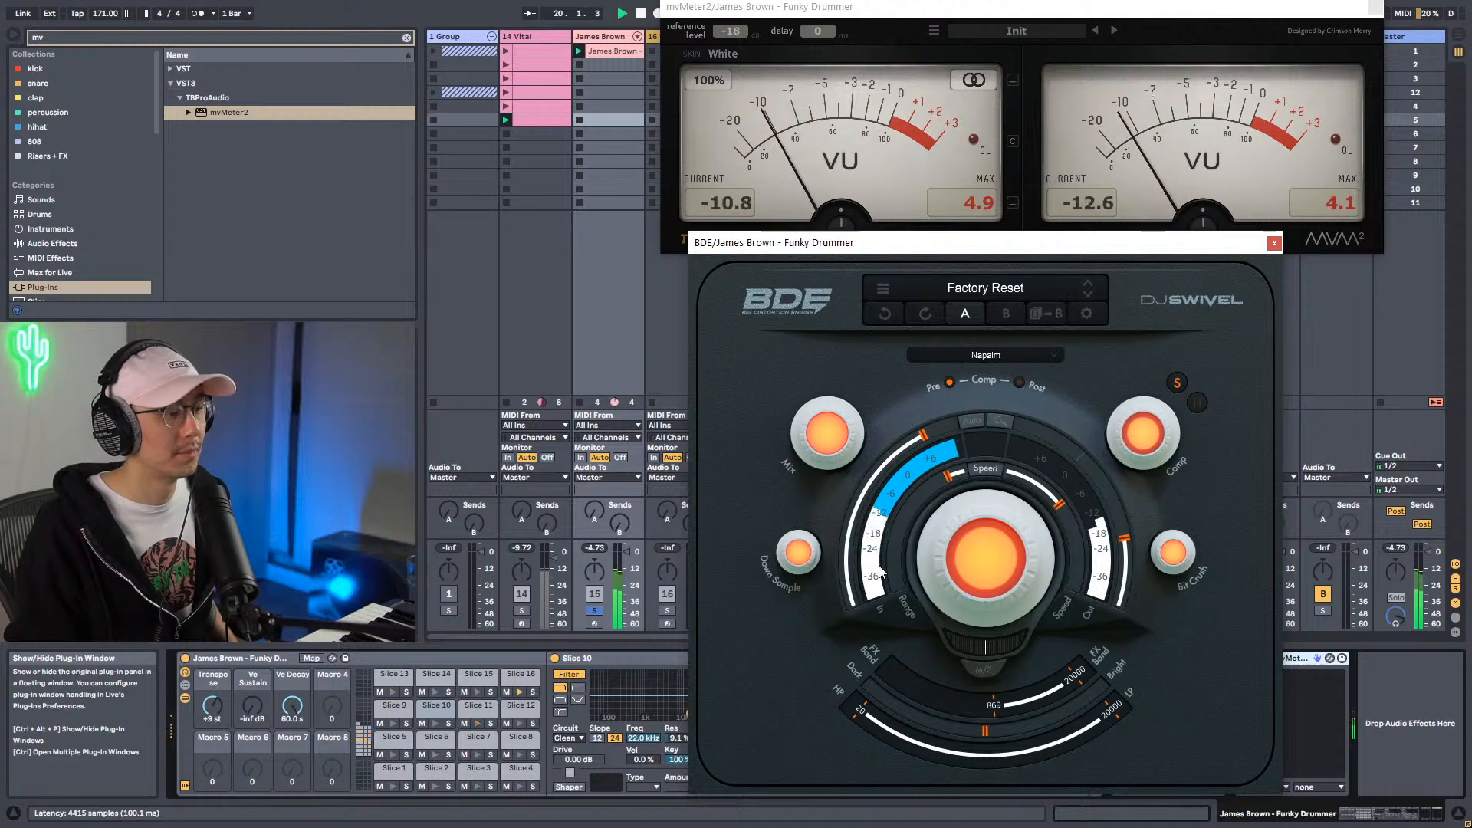
mouse_move(798, 554)
mouse_down()
mouse_move(797, 743)
mouse_move(798, 555)
mouse_up()
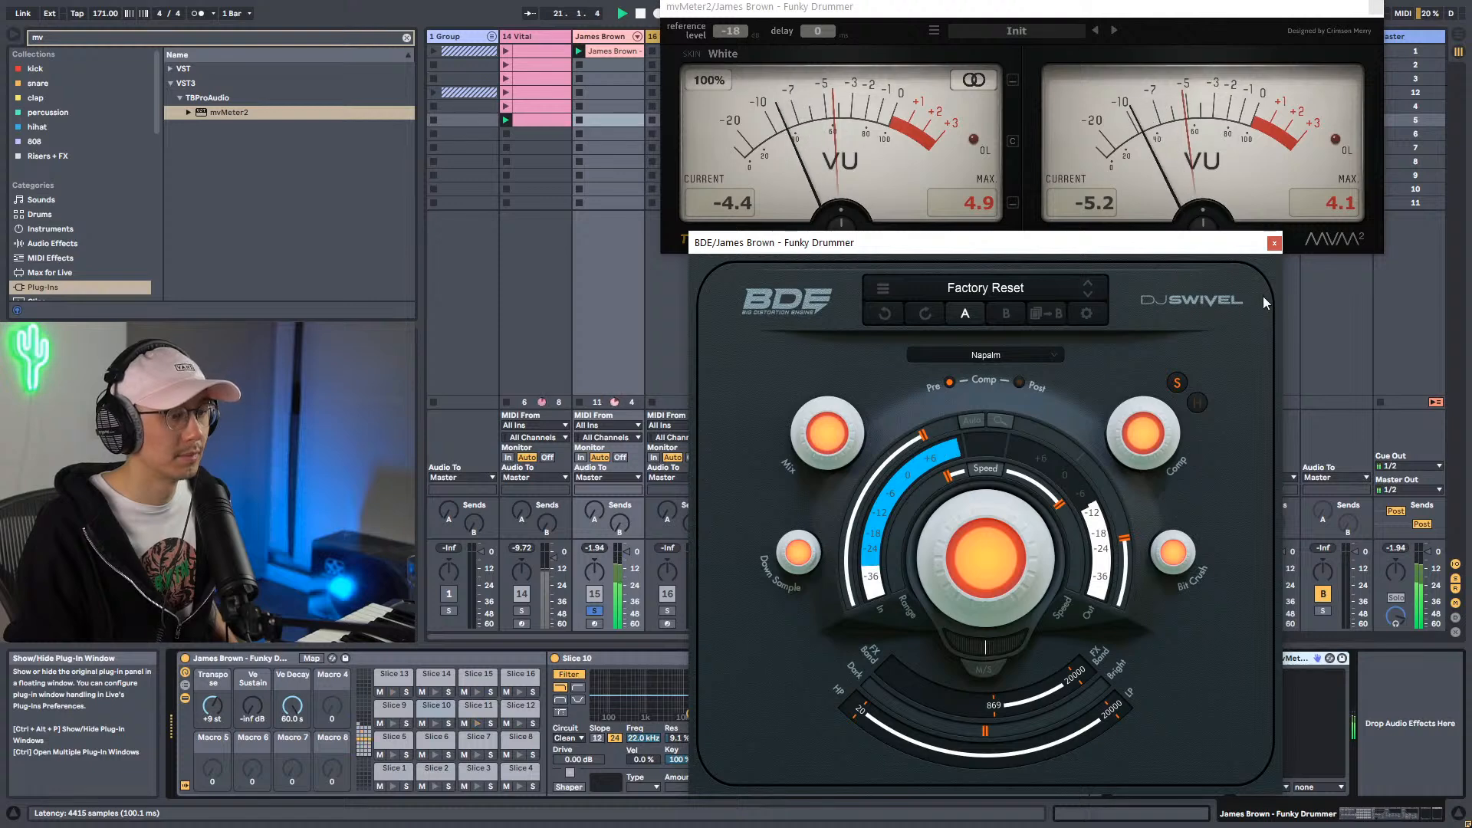
Raise the BDE output volume slightly and switch the Comp to Post.
drag(1125, 539, 1126, 537)
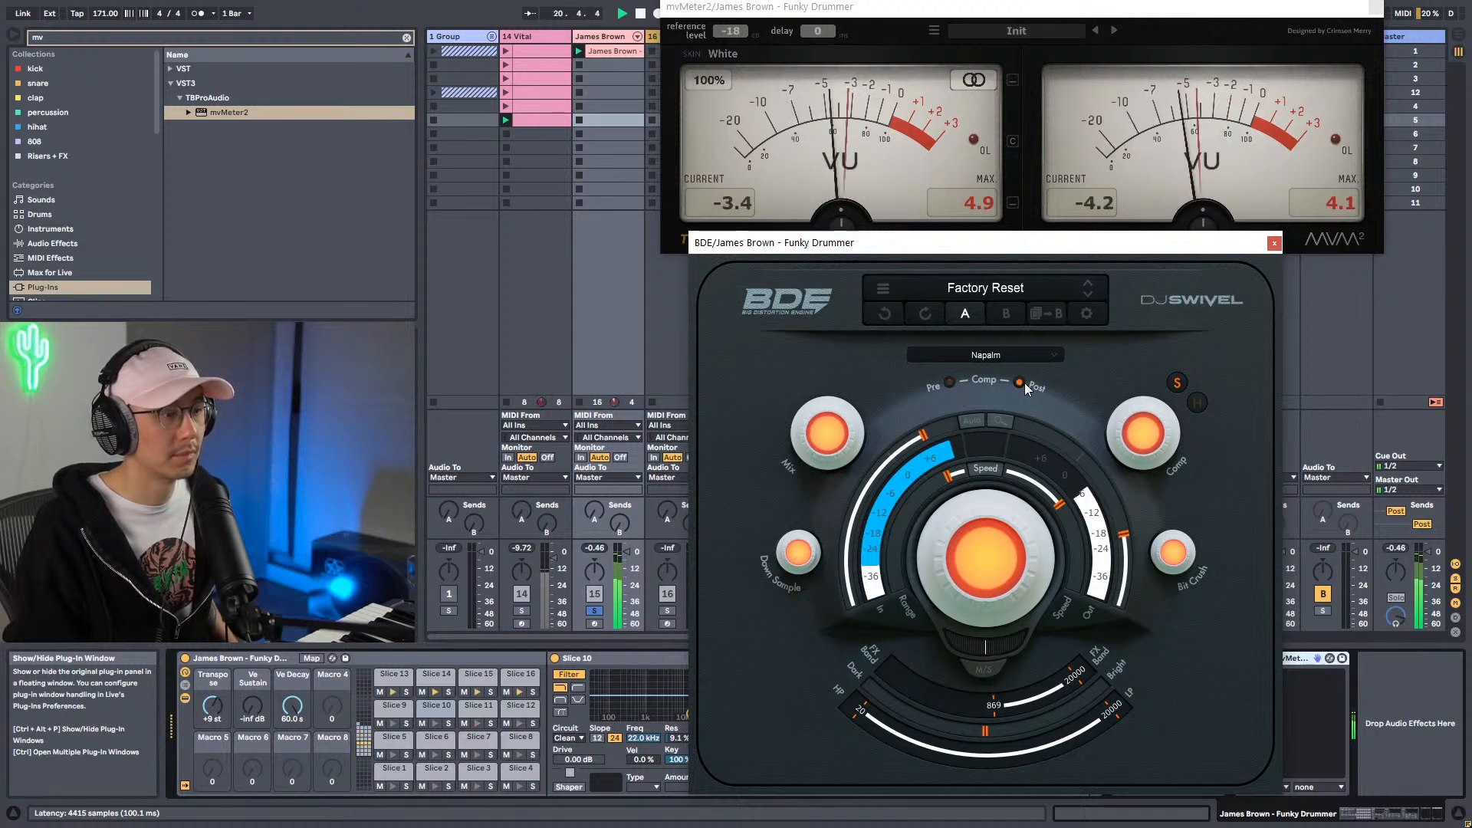
Switch the BDE Comp to Pre, close the plug-in window and compare the James Brown break with the effect bypassed and active.
mouse_move(1123, 535)
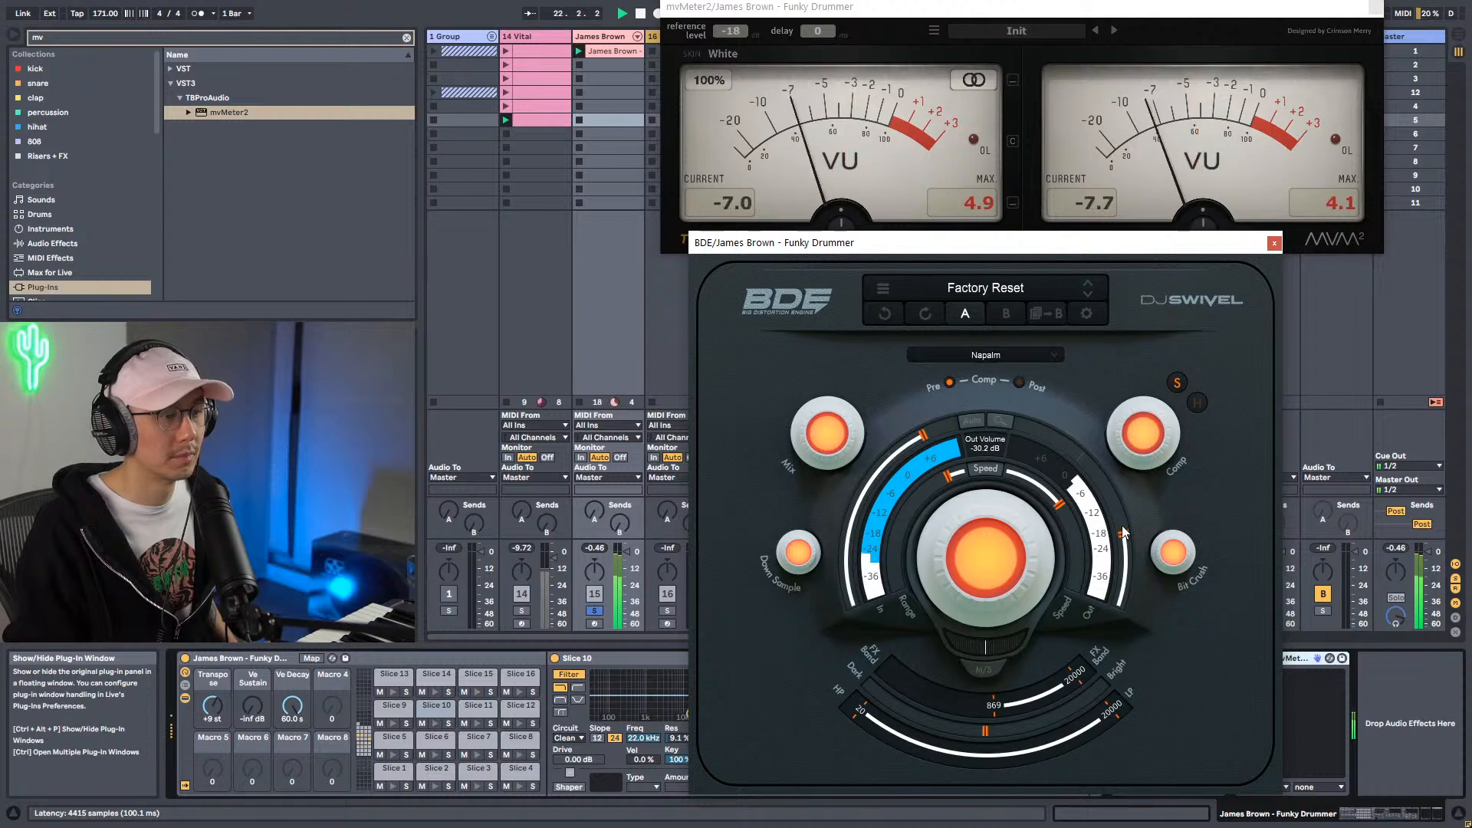
click(1273, 243)
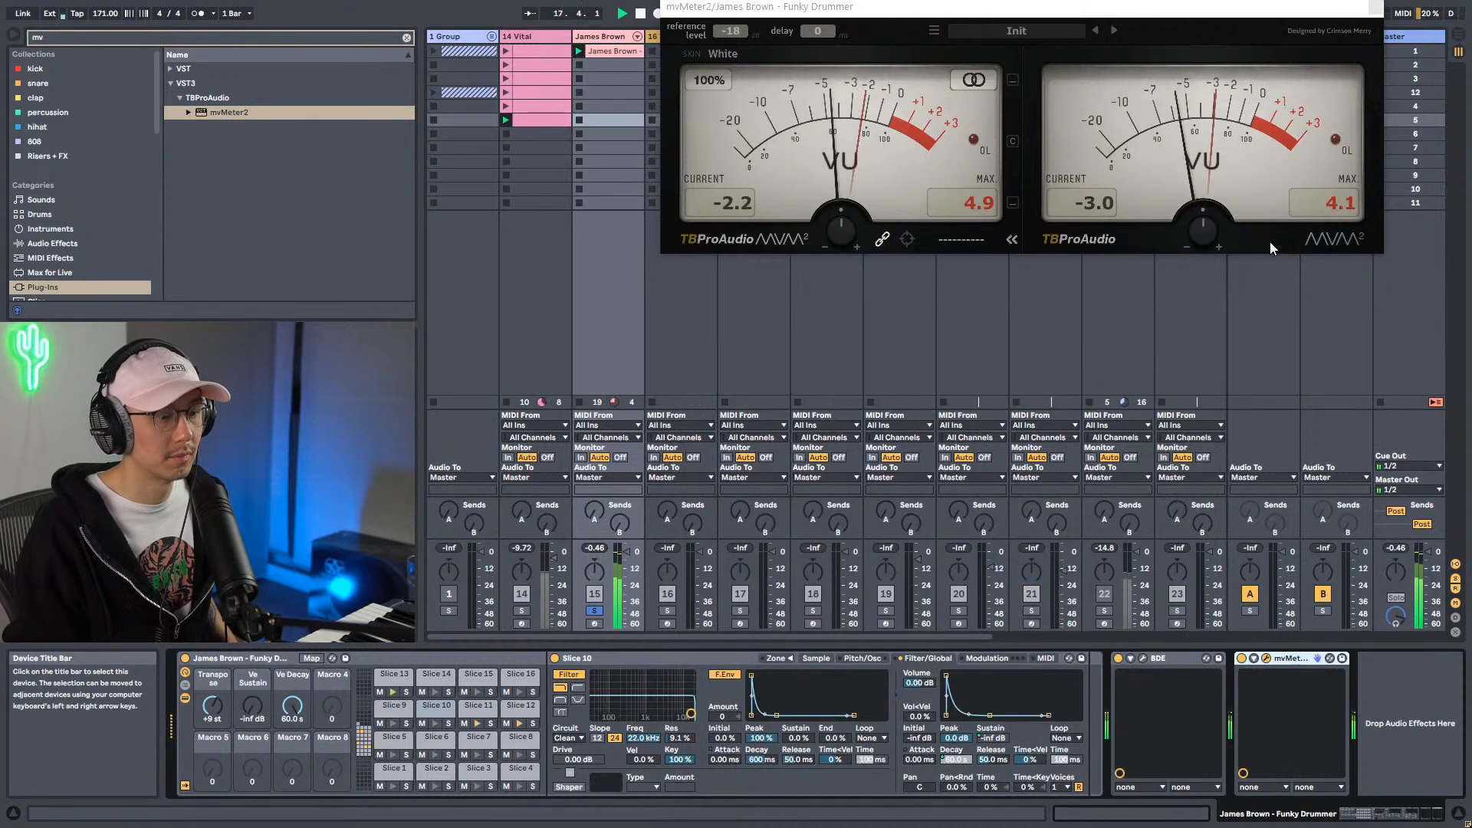
click(1120, 658)
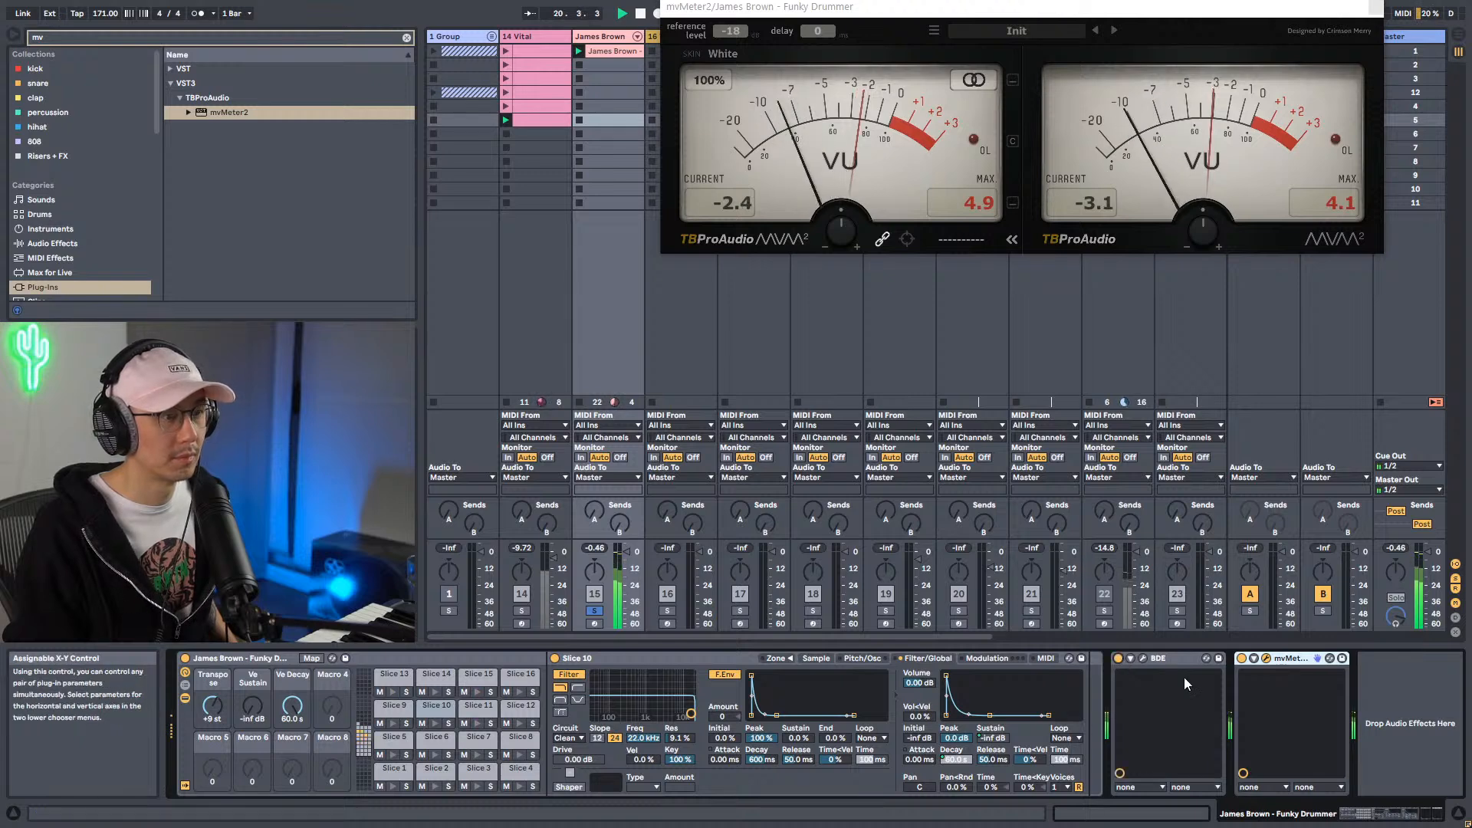
click(1116, 661)
click(1116, 661)
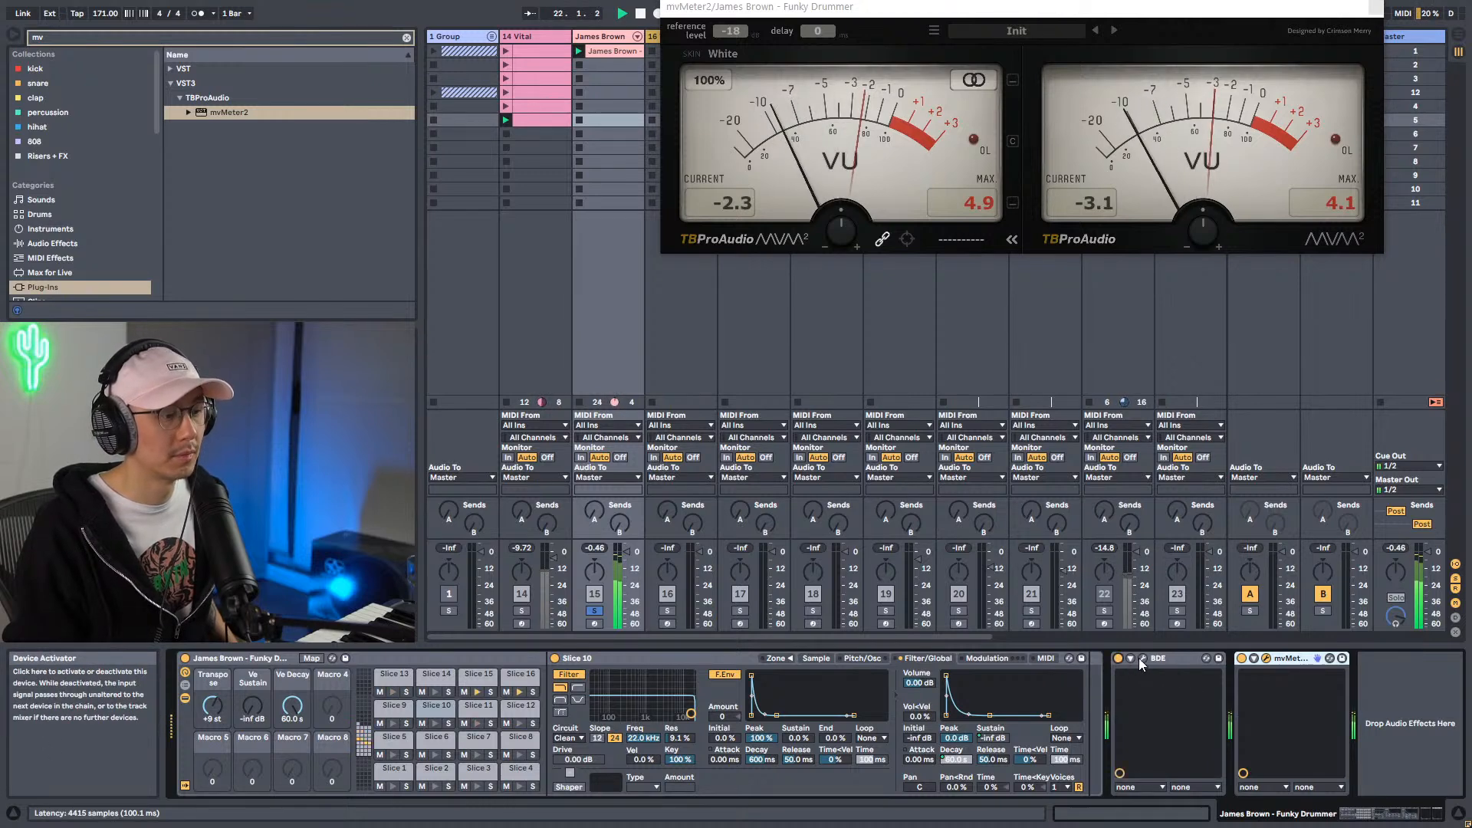
Unsolo the James Brown track, play the full mix while nudging the track's volume, and close the mvMeter2 window.
click(596, 612)
key(space)
drag(629, 562, 629, 559)
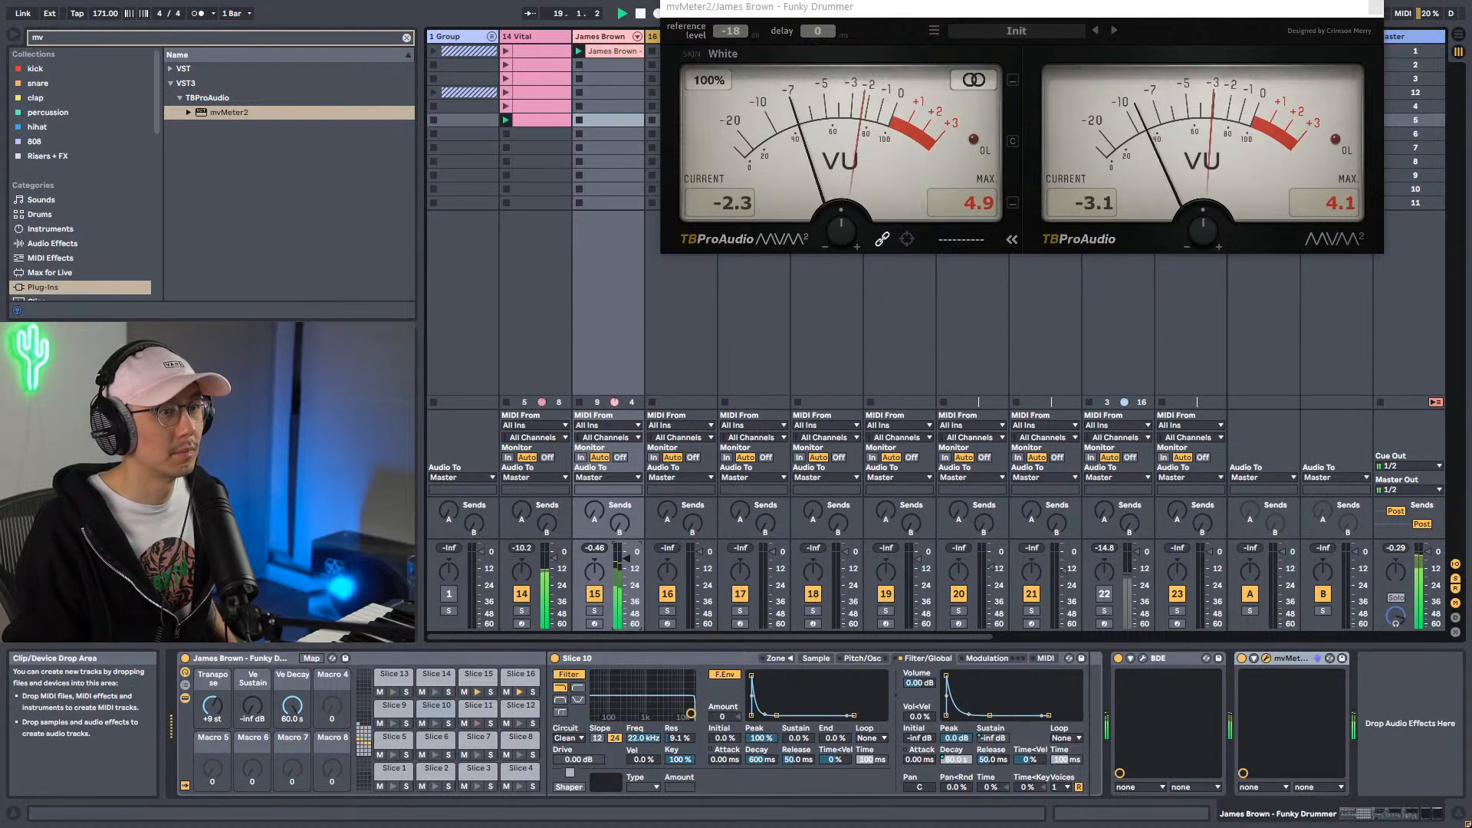
click(1376, 7)
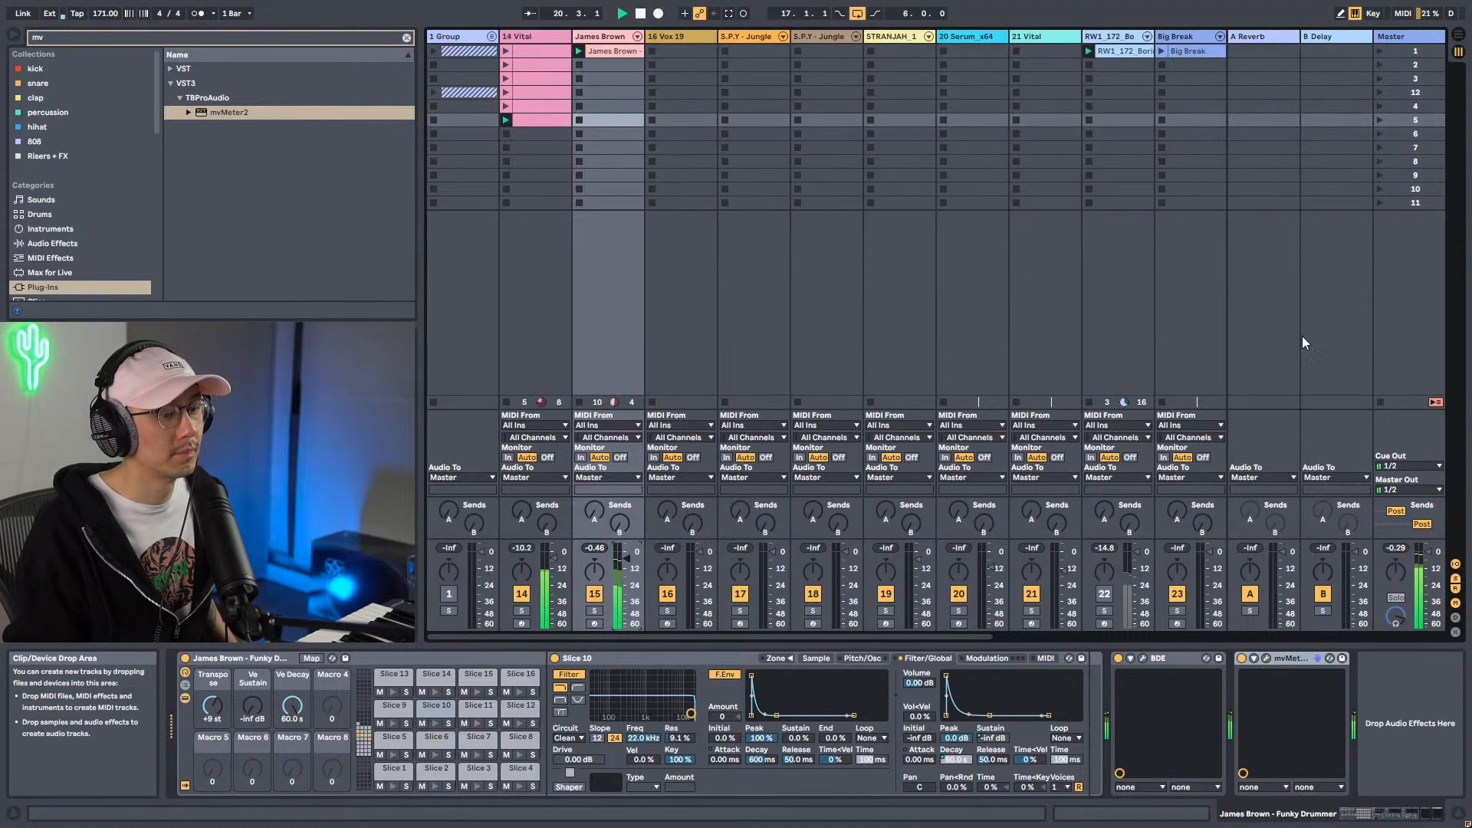
key(space)
Copy BDE from the James Brown track to the 28 Pigments track, placed after Pigments, and open its plug-in window.
click(1166, 659)
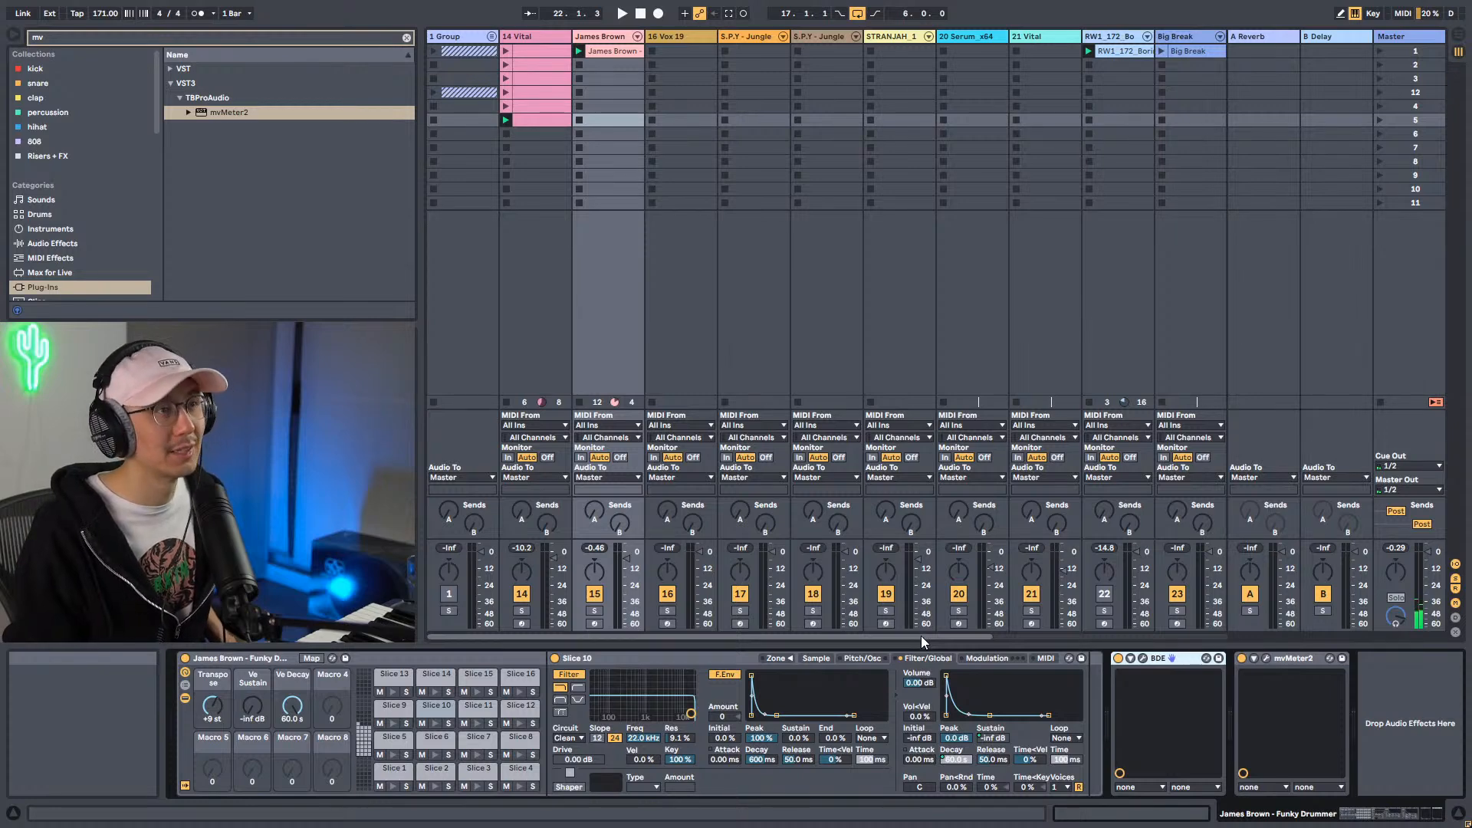
drag(922, 638, 1232, 630)
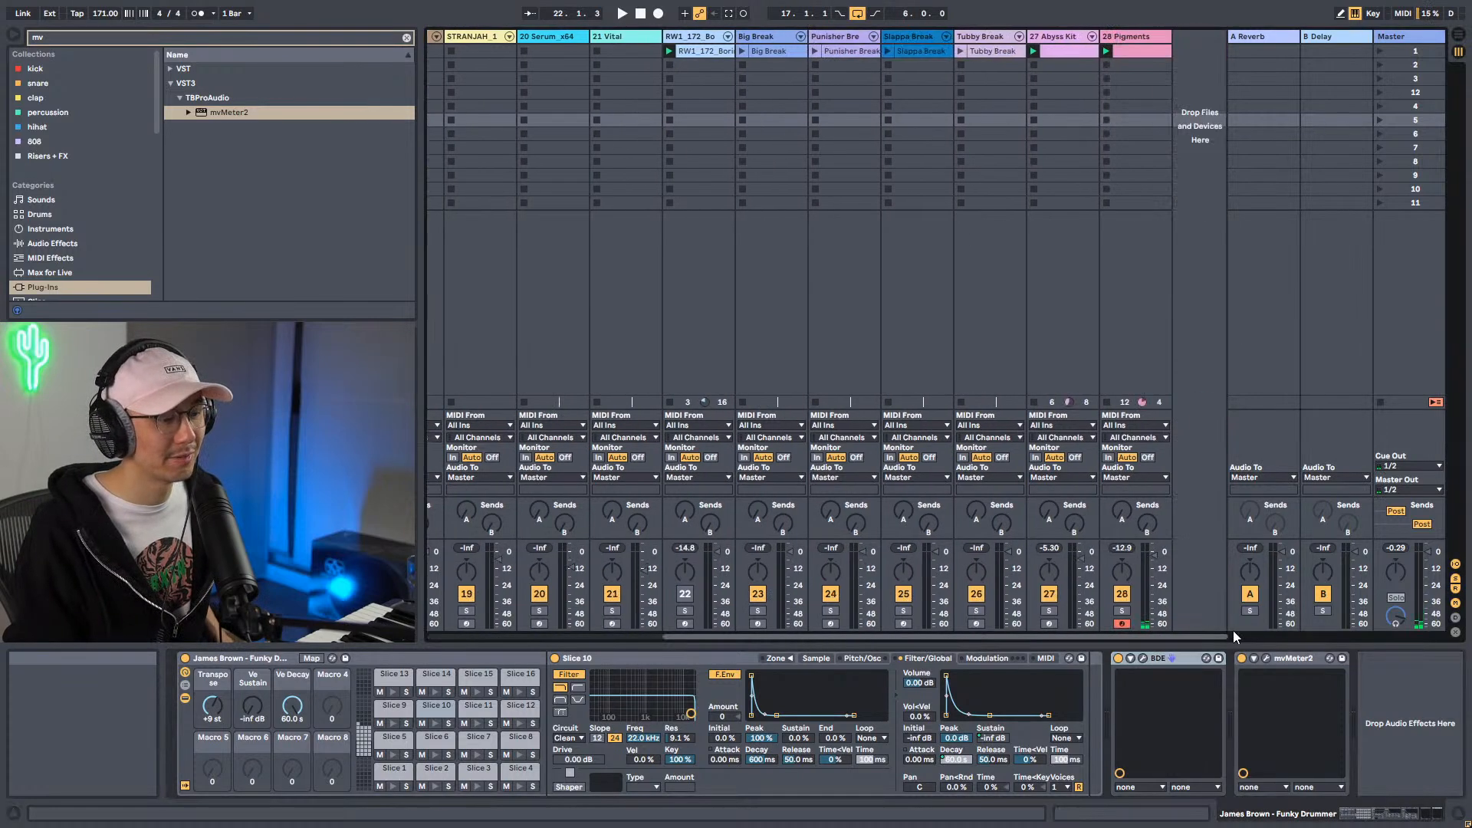
click(1140, 34)
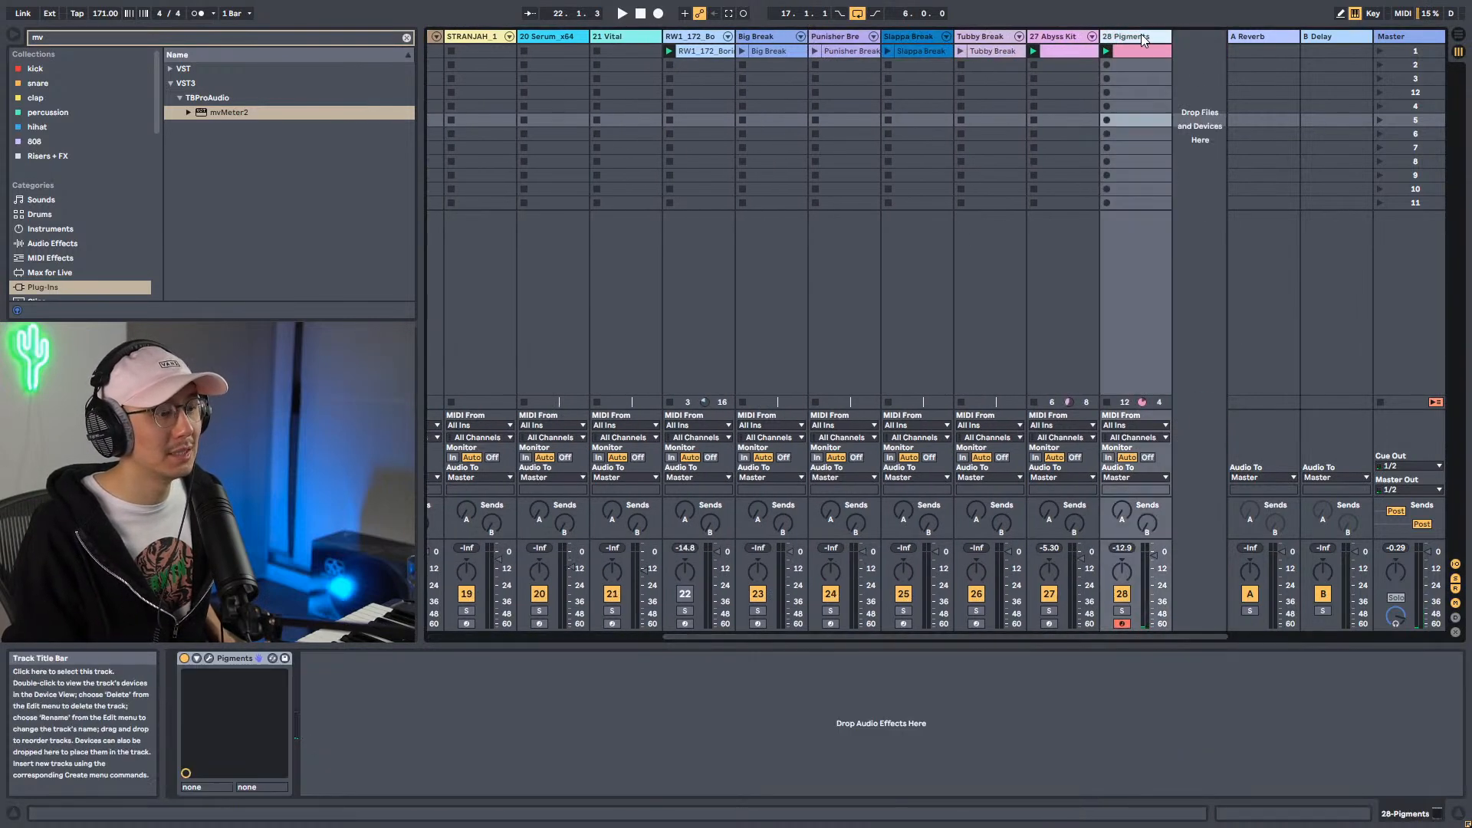
click(407, 723)
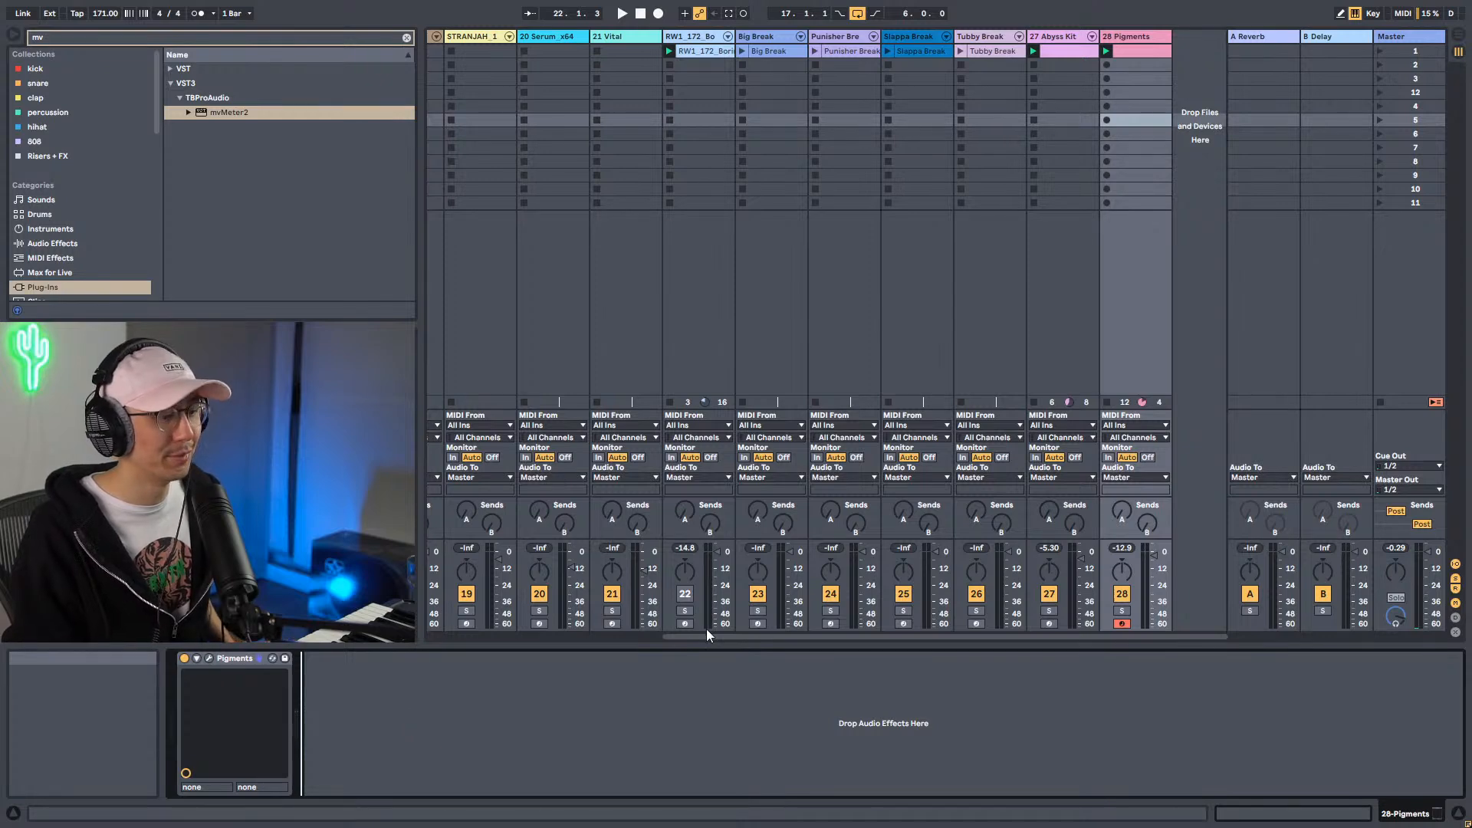
key(ctrl+v)
click(333, 658)
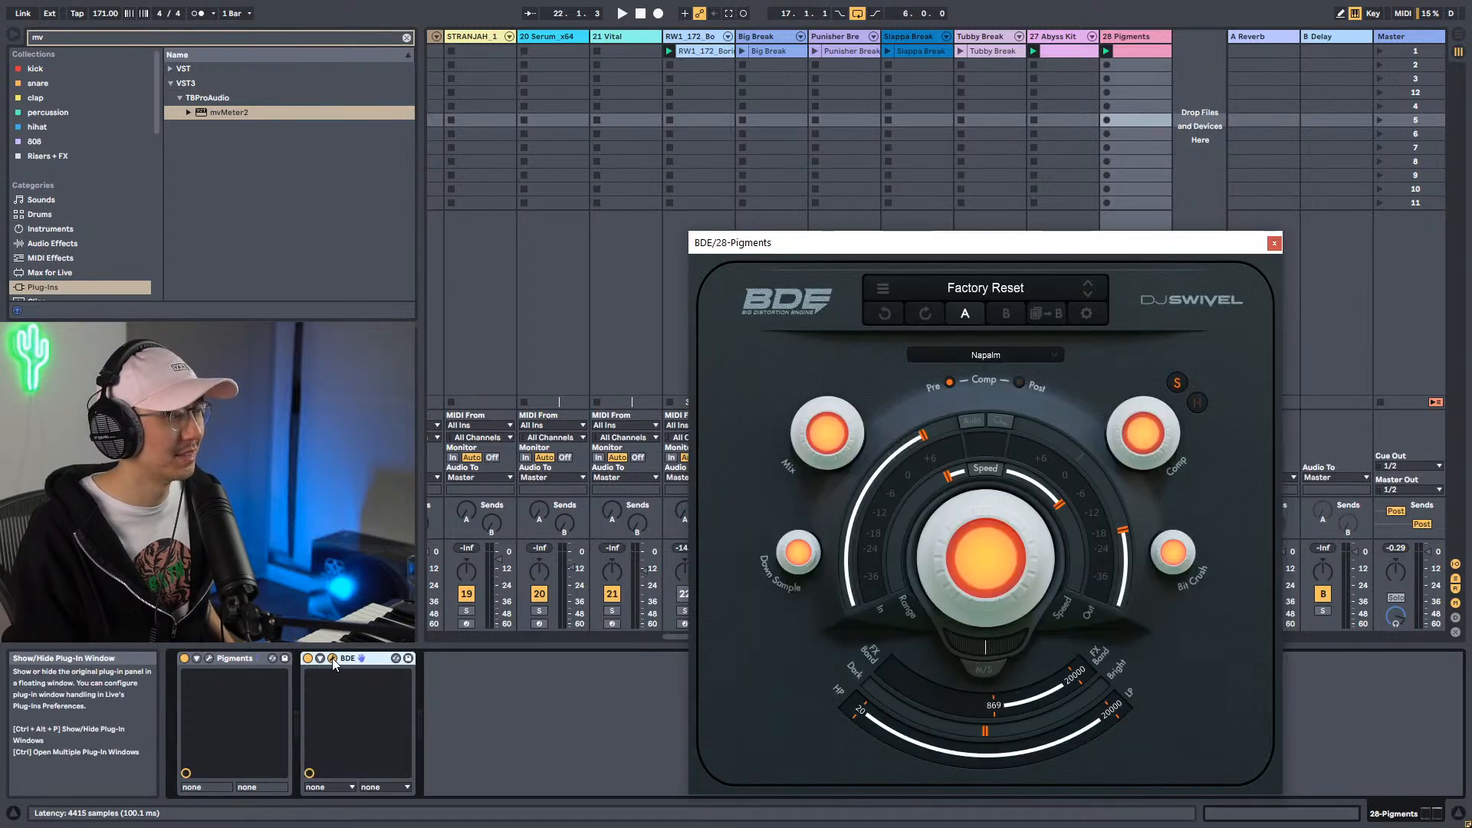
drag(895, 245, 570, 91)
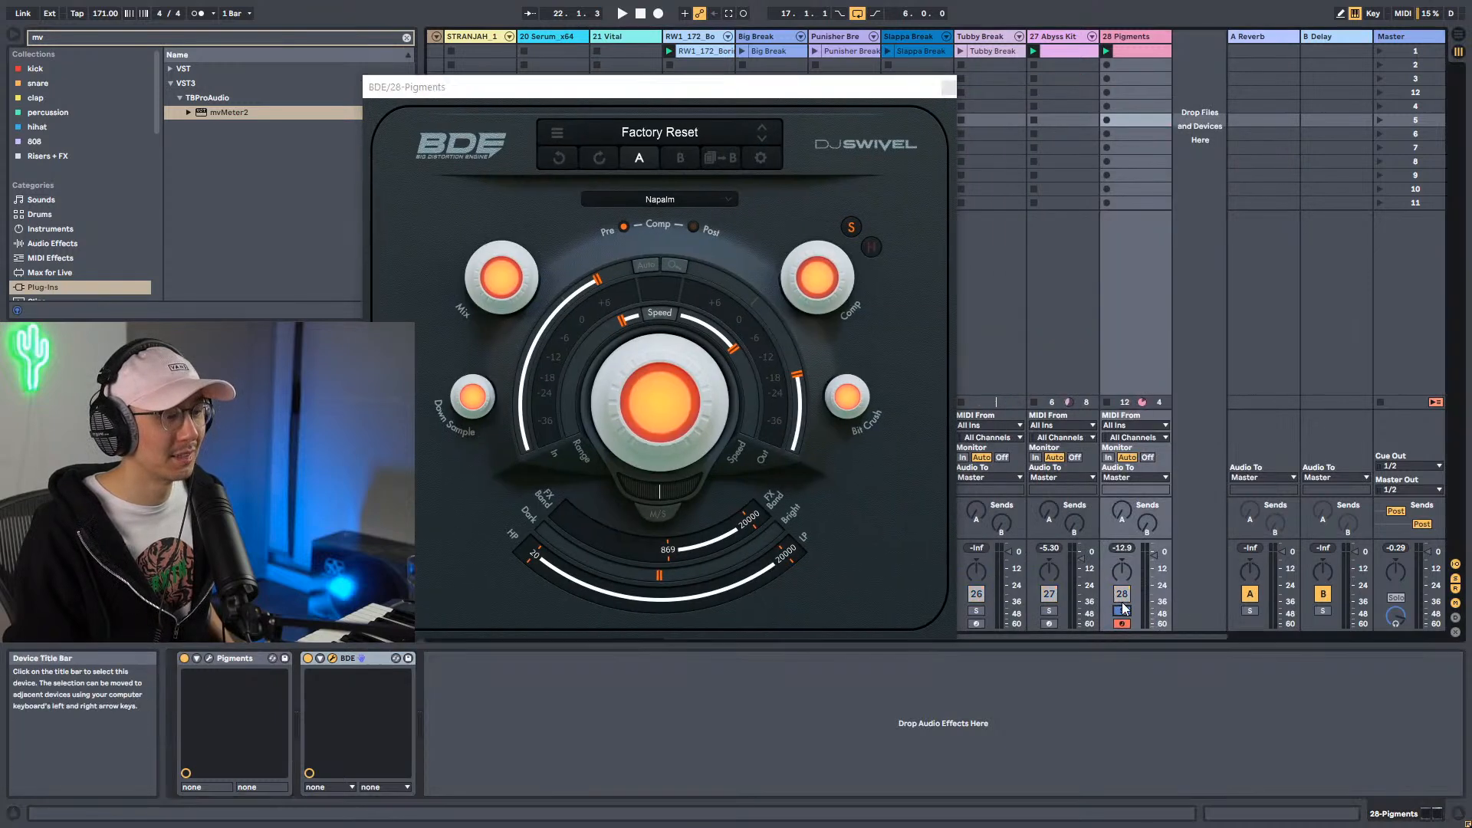
drag(719, 91, 902, 92)
Play the soloed Pigments track and set its BDE to Cherry Bomb mode, adjusting the Range and setting Mix to about 82%.
key(space)
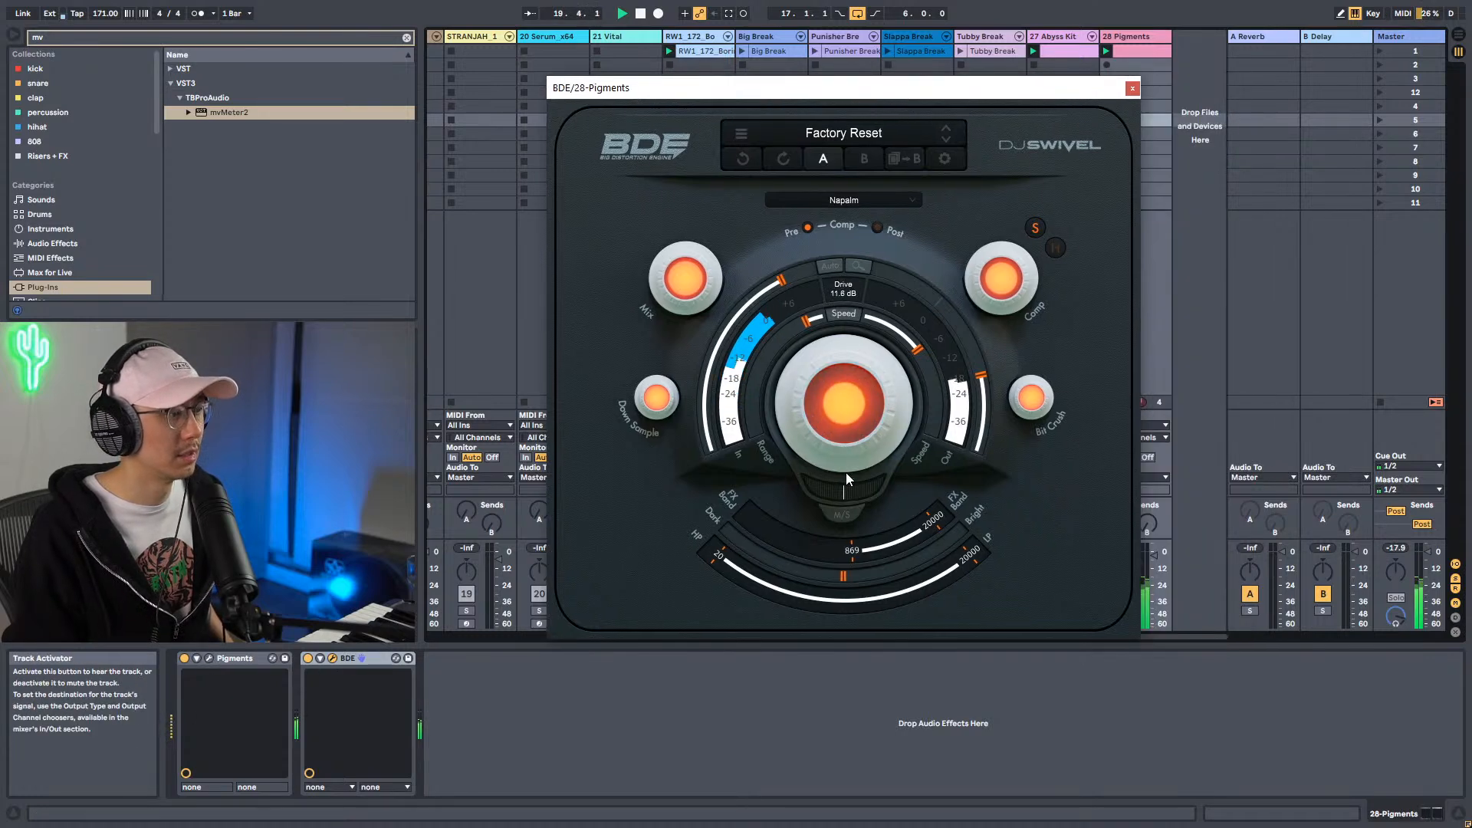
click(886, 204)
click(852, 296)
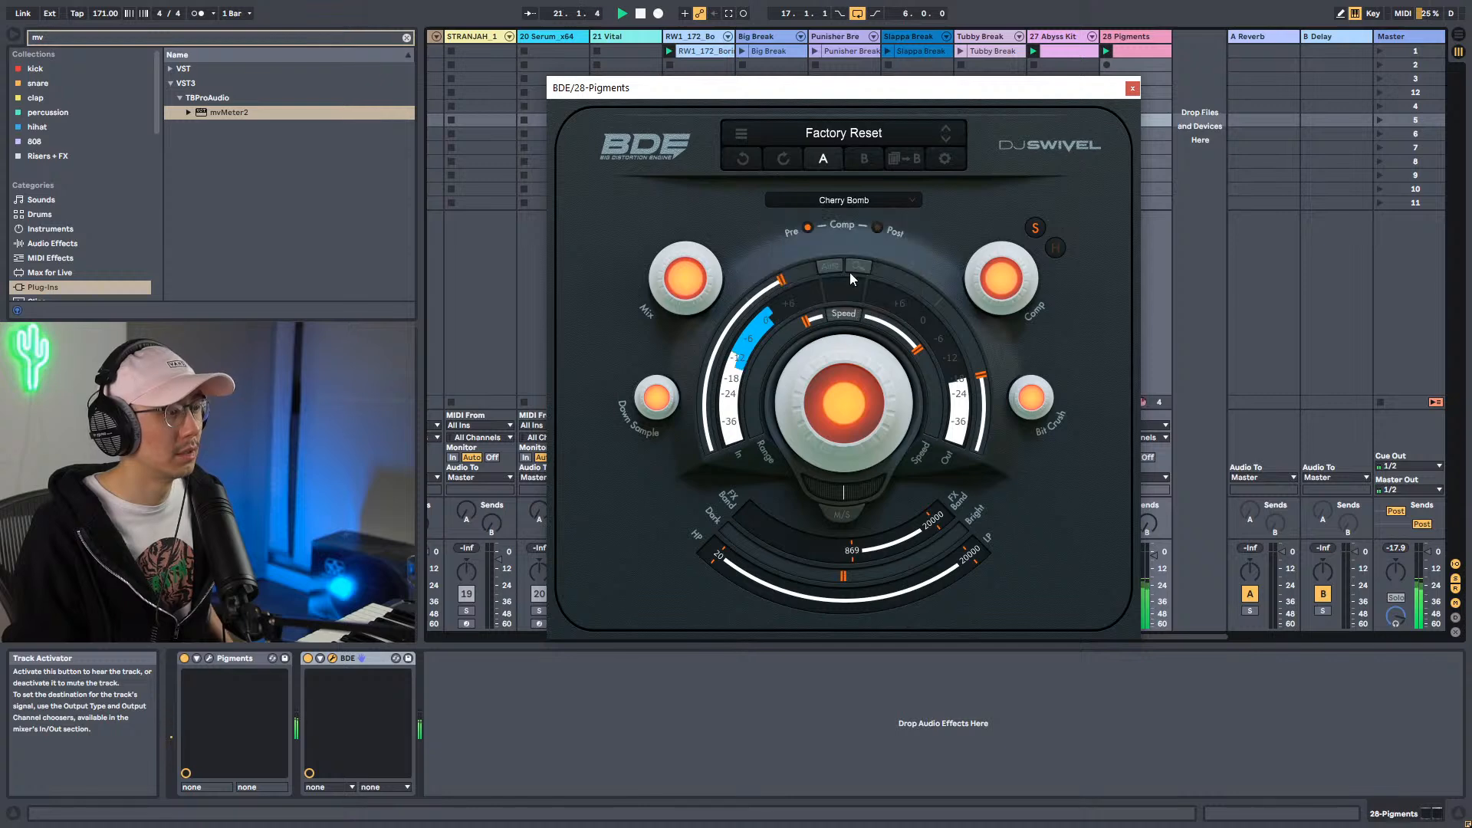
click(843, 201)
click(838, 387)
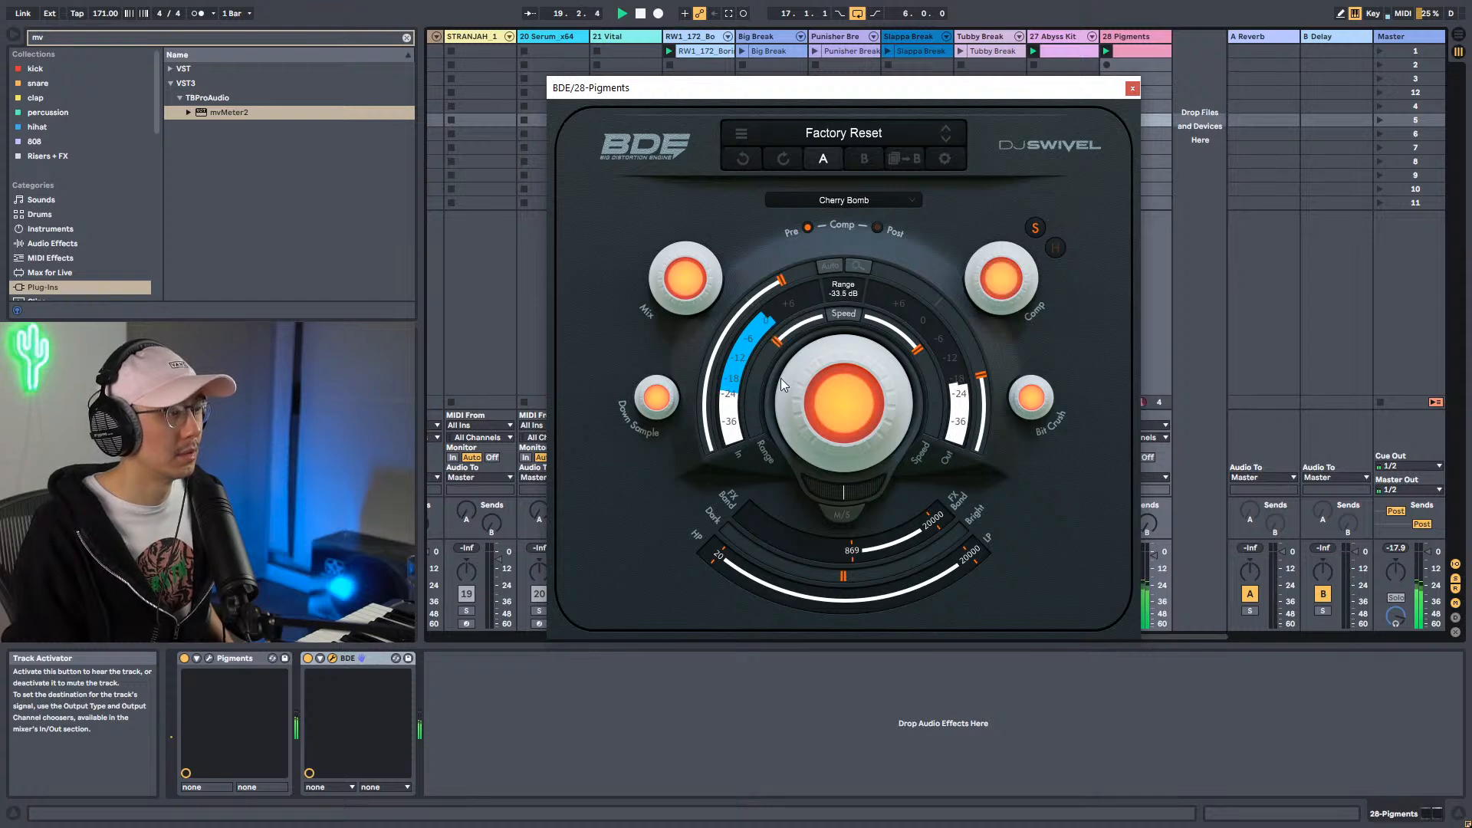
drag(761, 468, 749, 502)
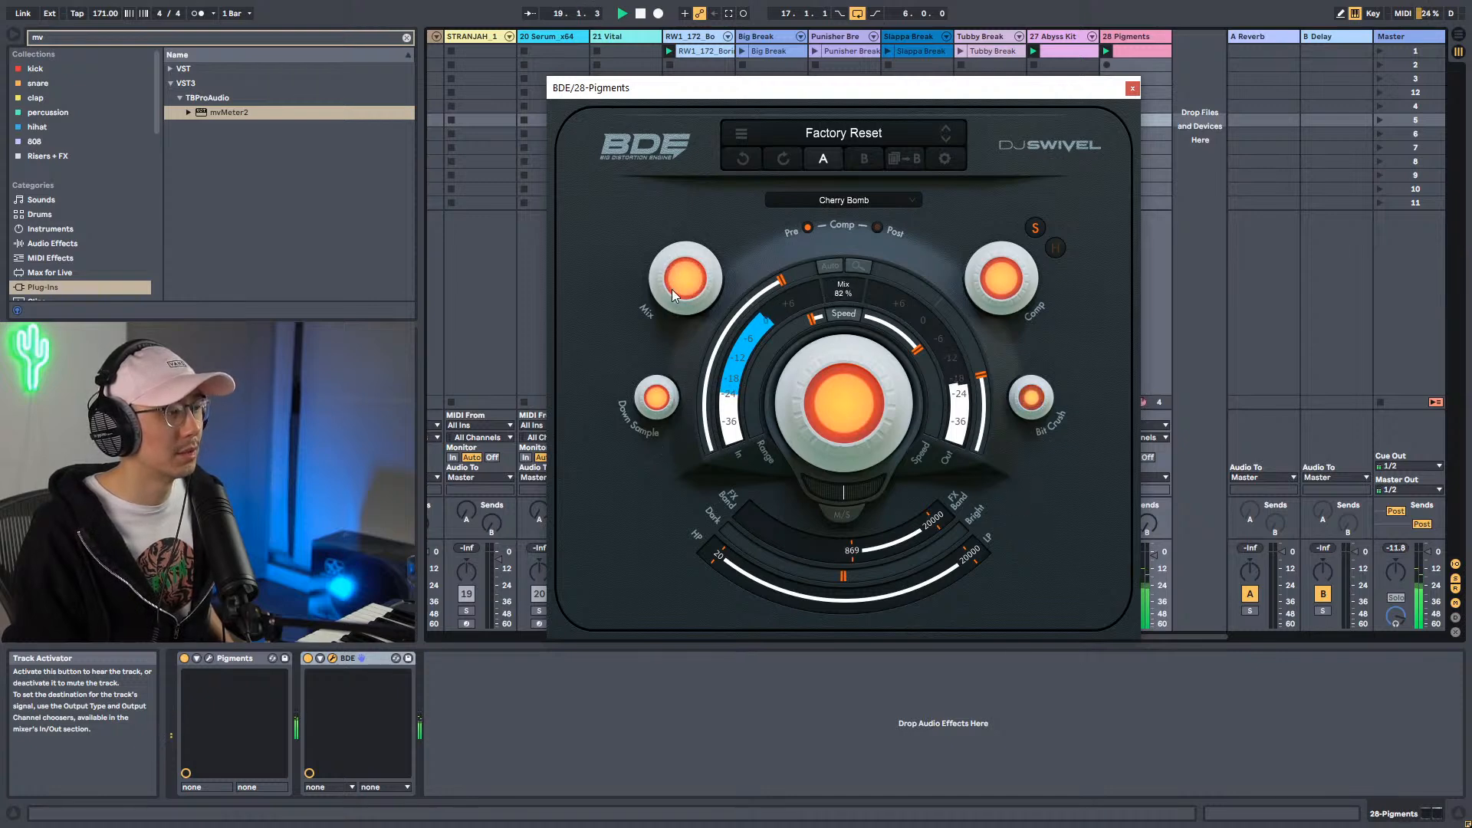
Compare the Pigments sound with BDE bypassed and active, slightly raise the BDE output volume to match, and close its window.
click(305, 660)
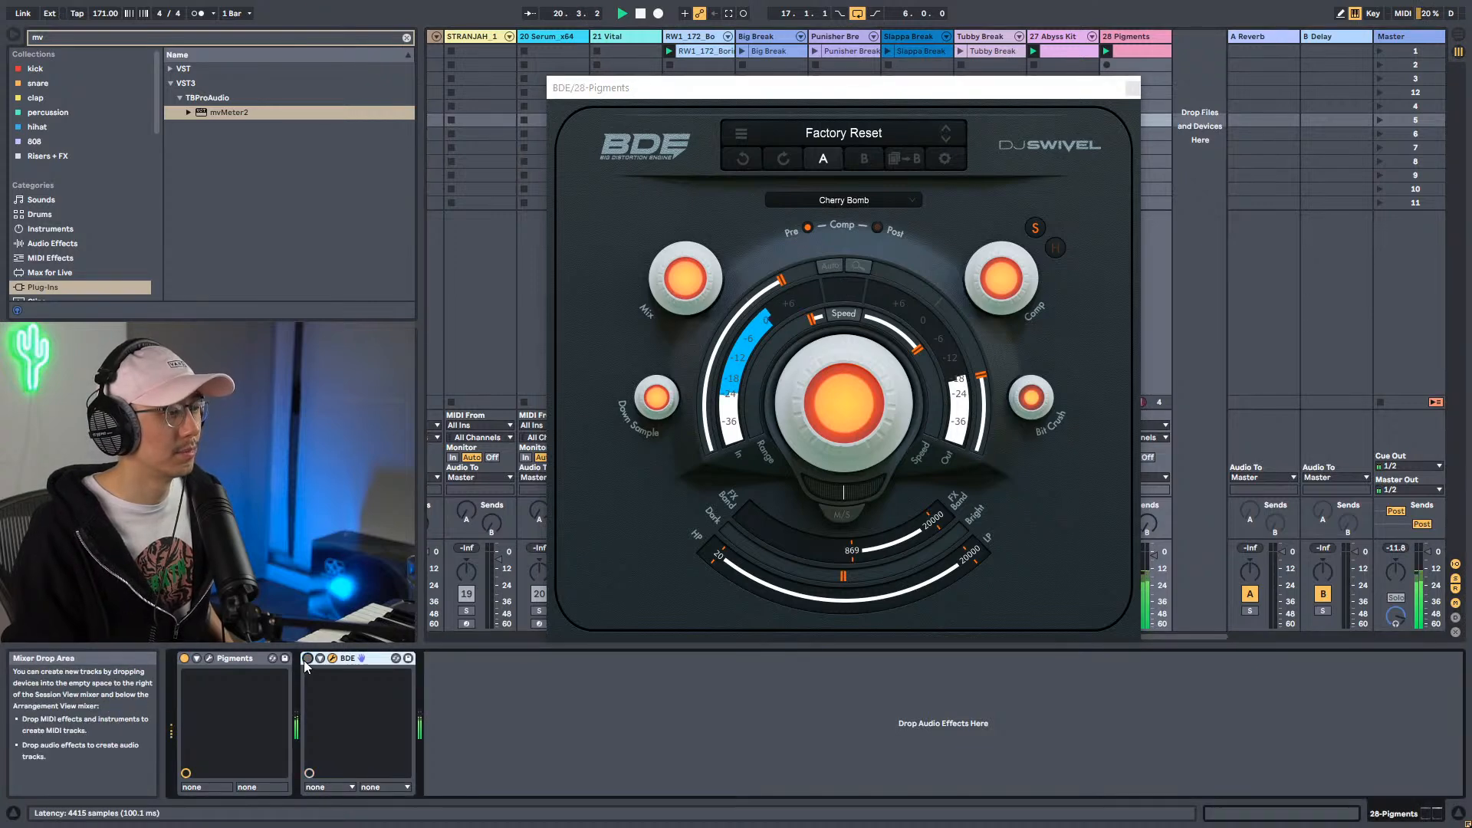
click(304, 660)
drag(989, 376, 977, 349)
click(306, 661)
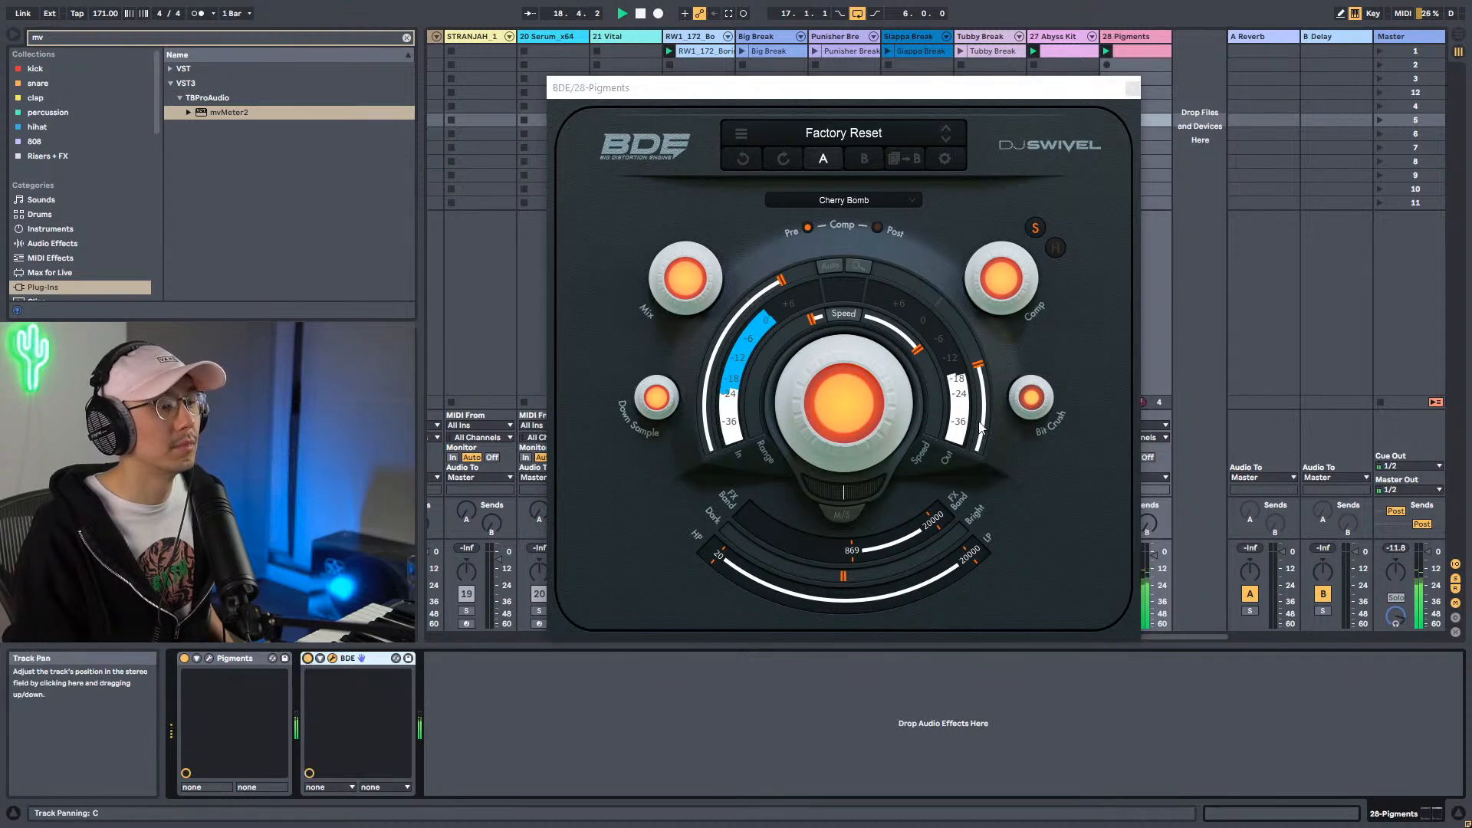
drag(1044, 402, 1039, 349)
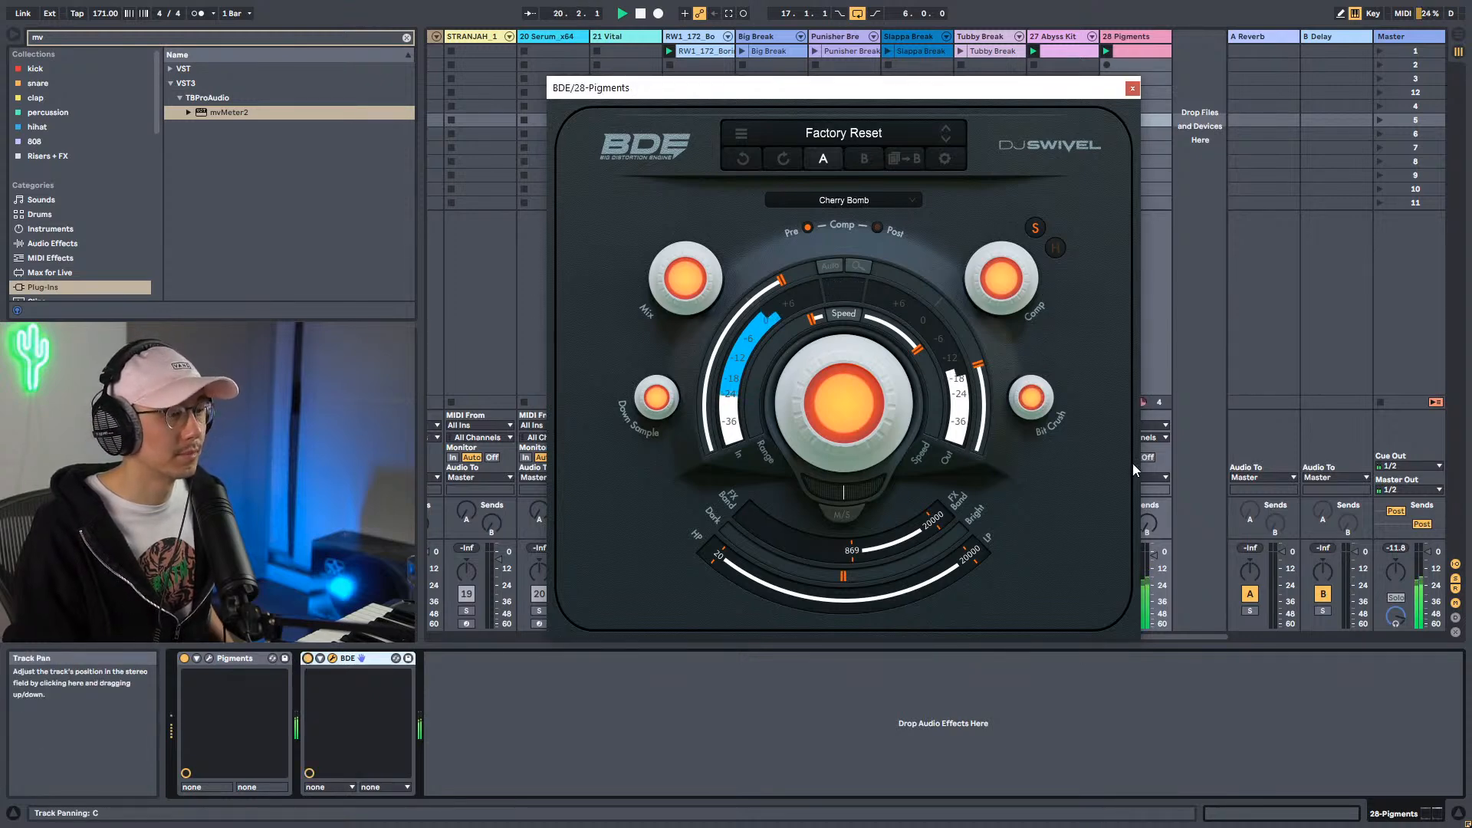
click(1132, 89)
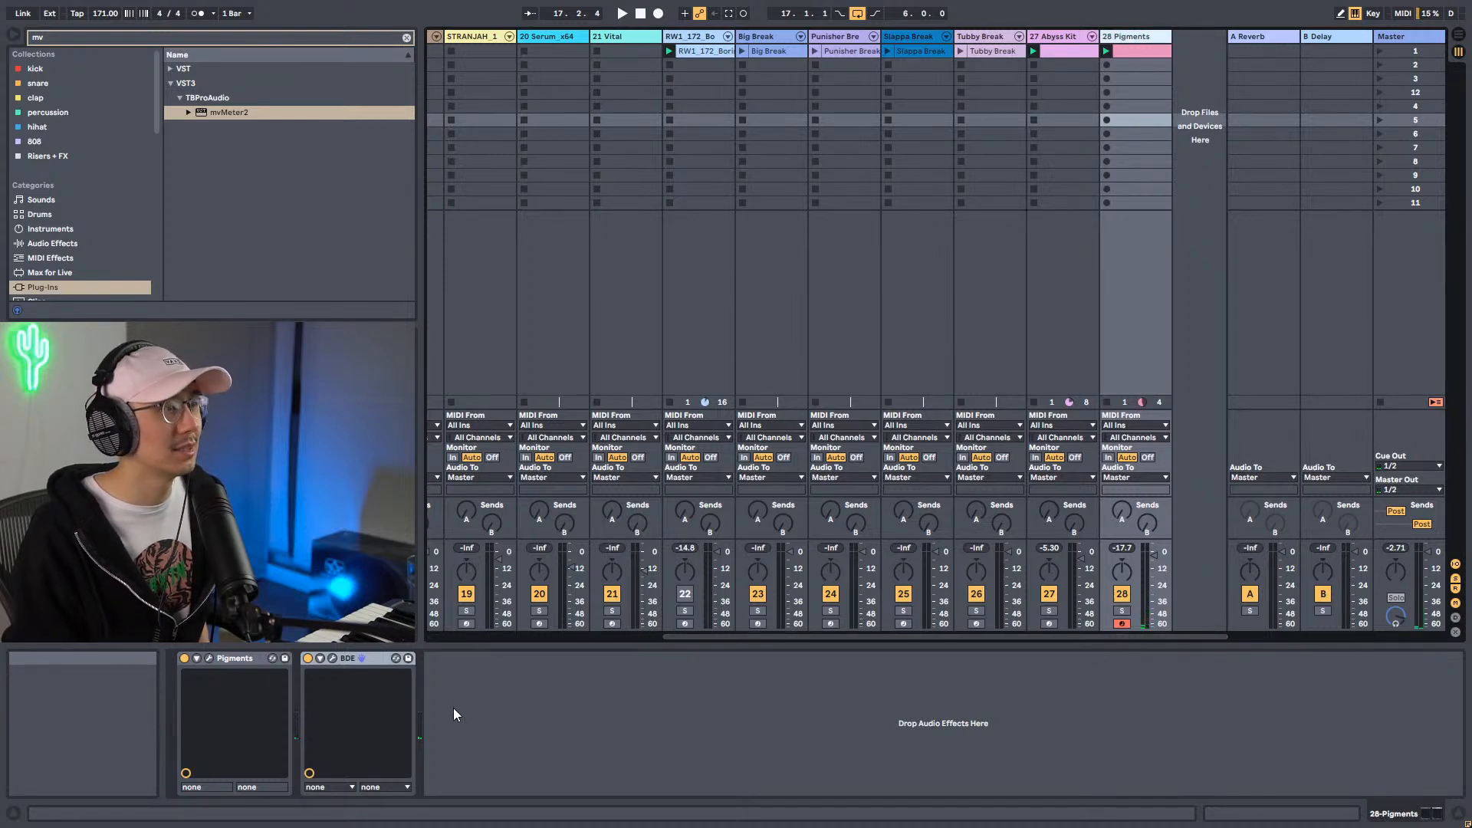
Deactivate BDE on the Pigments track and listen to it together with the other tracks.
click(308, 658)
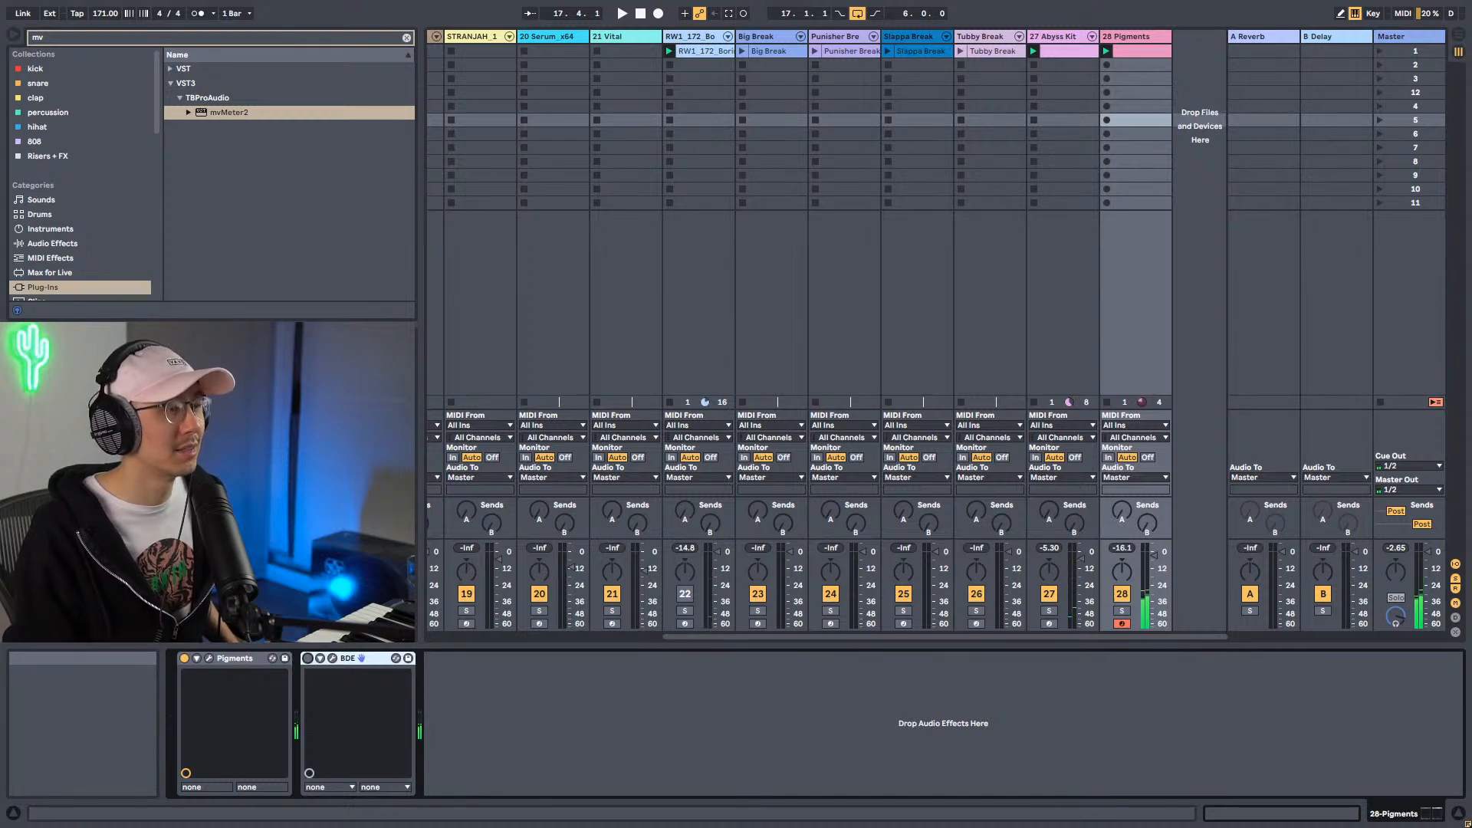
click(334, 660)
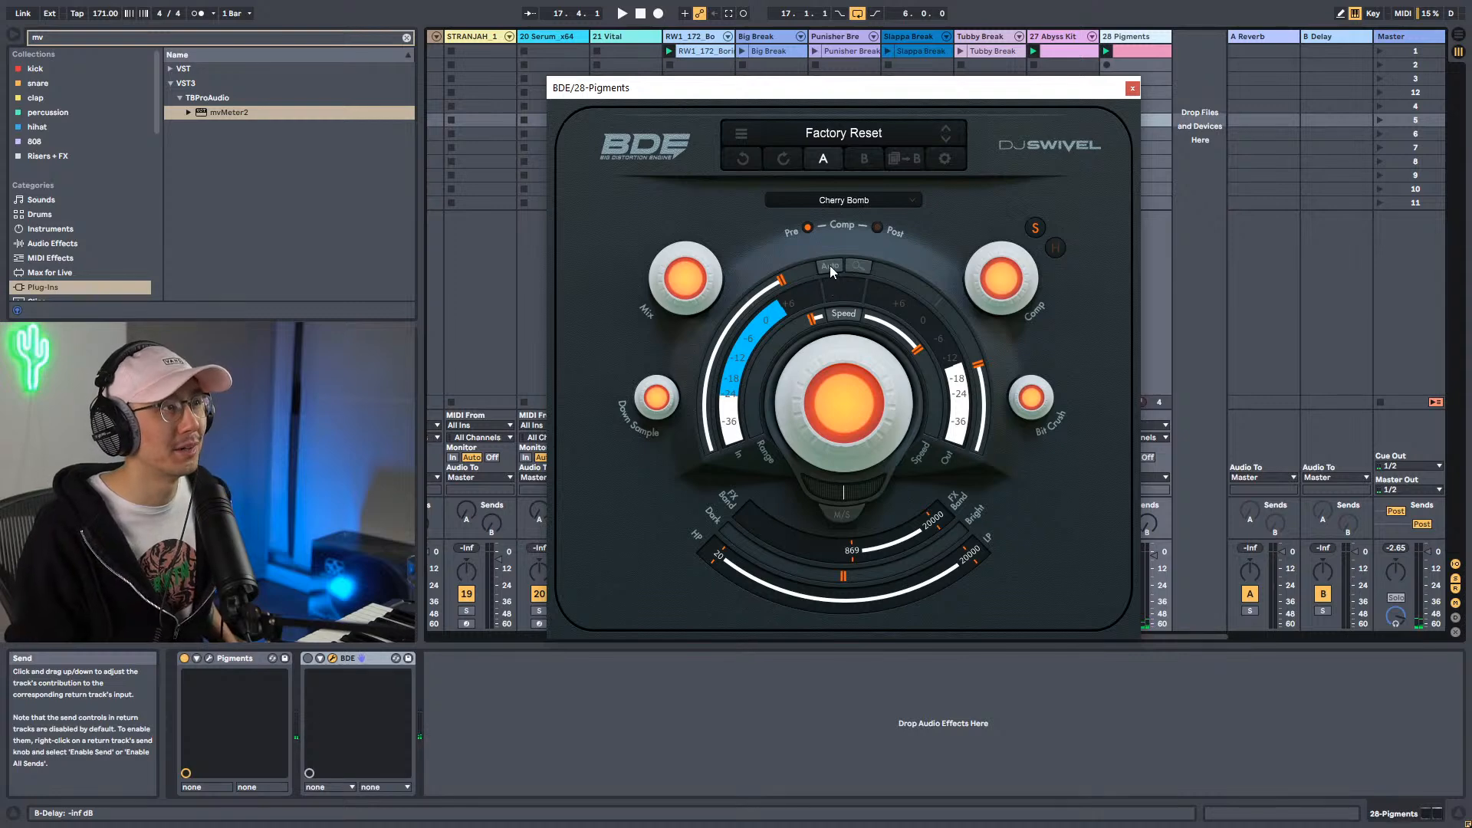
click(1133, 89)
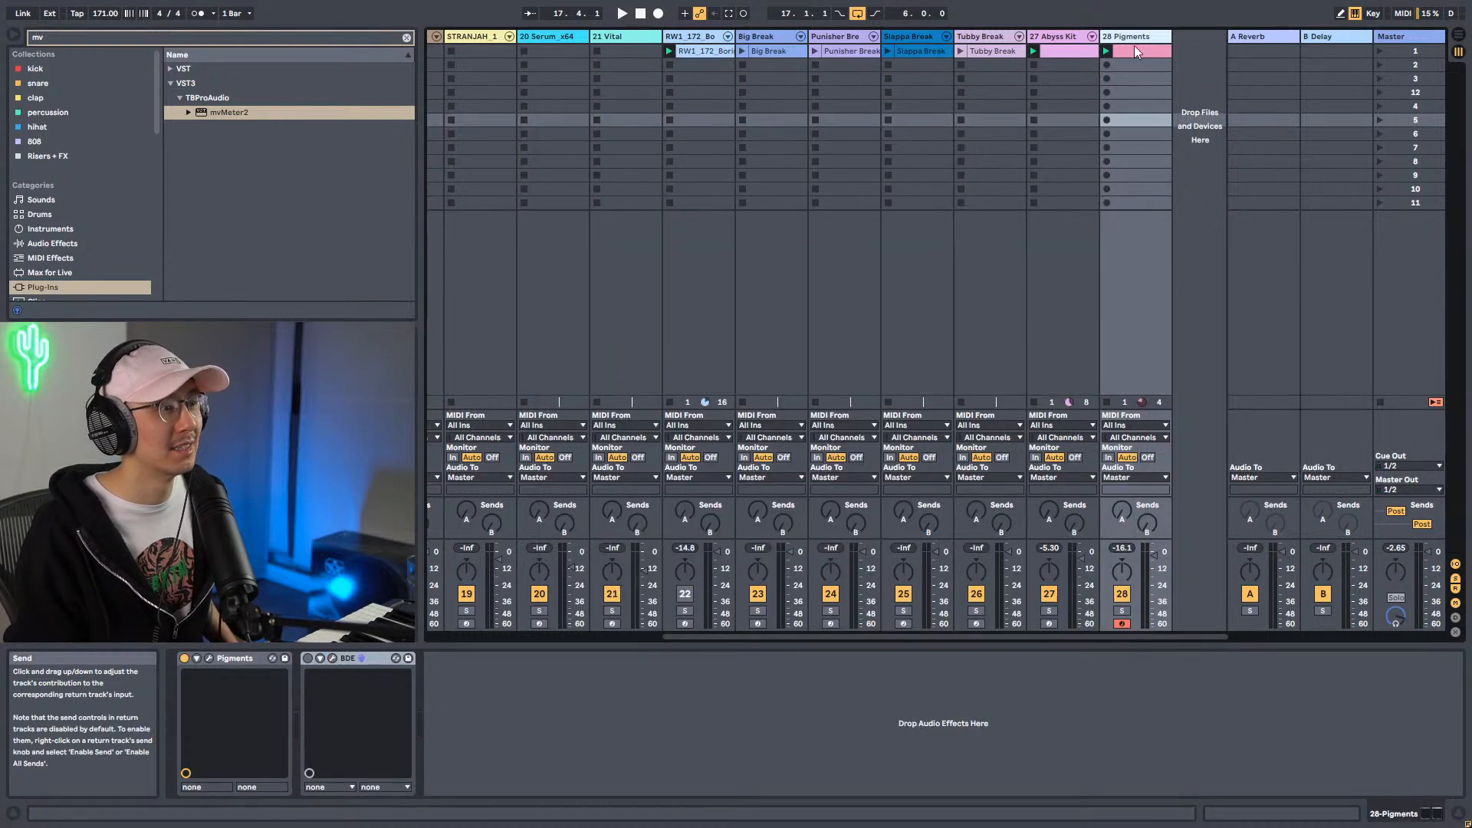
key(space)
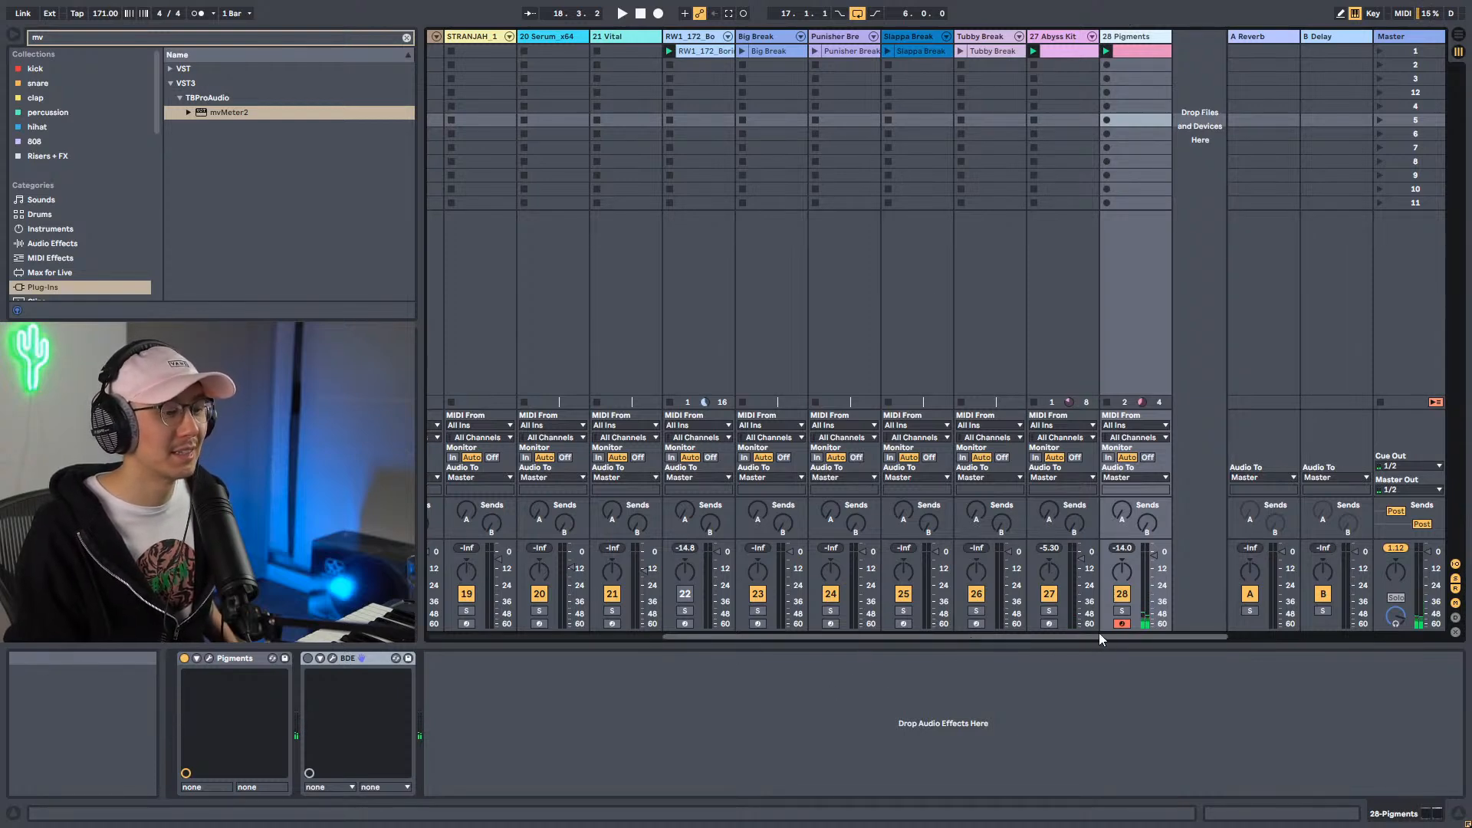
drag(1166, 637, 1226, 638)
click(1099, 725)
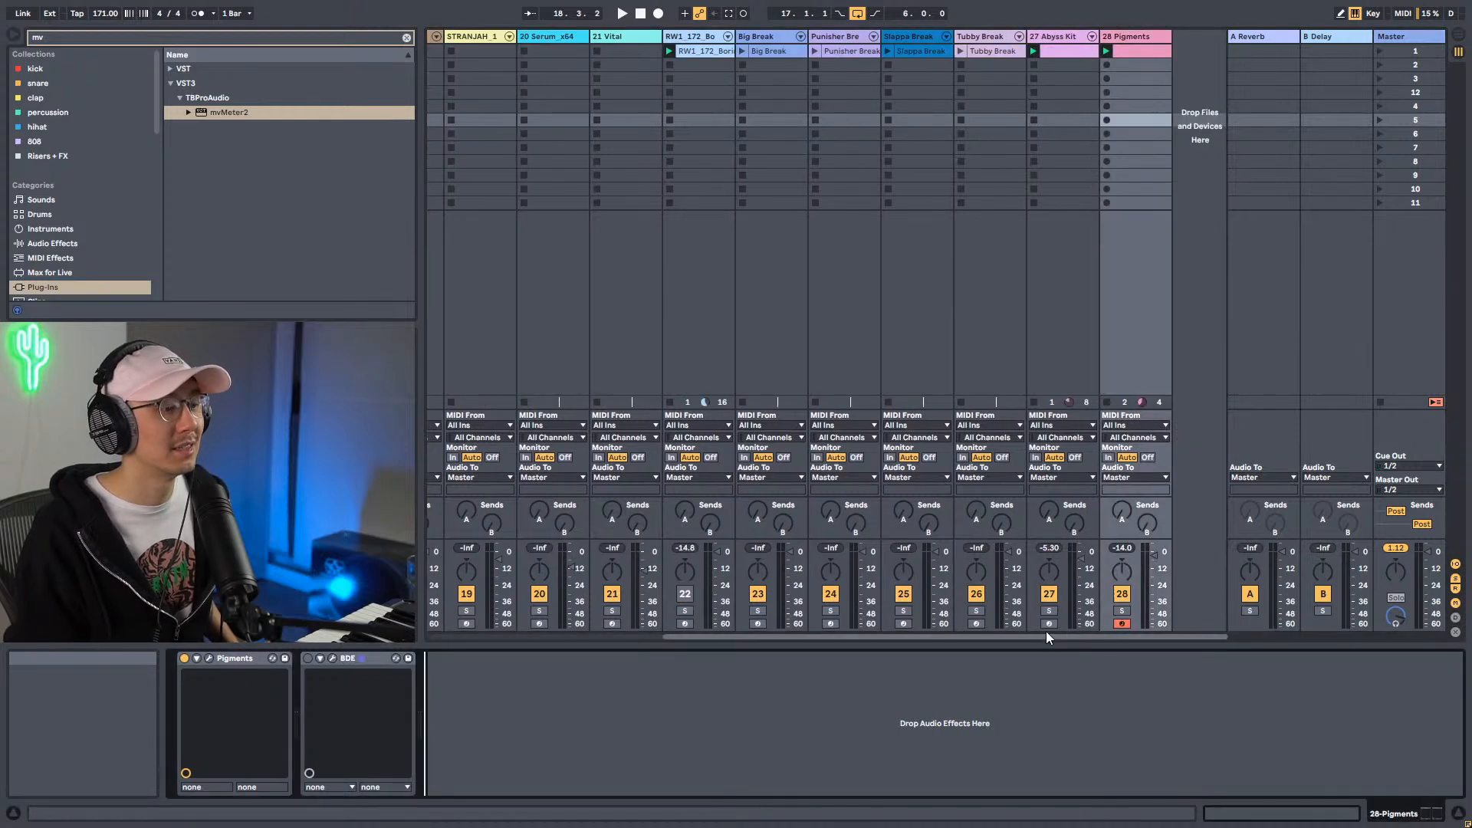
drag(1048, 638, 1322, 655)
key(space)
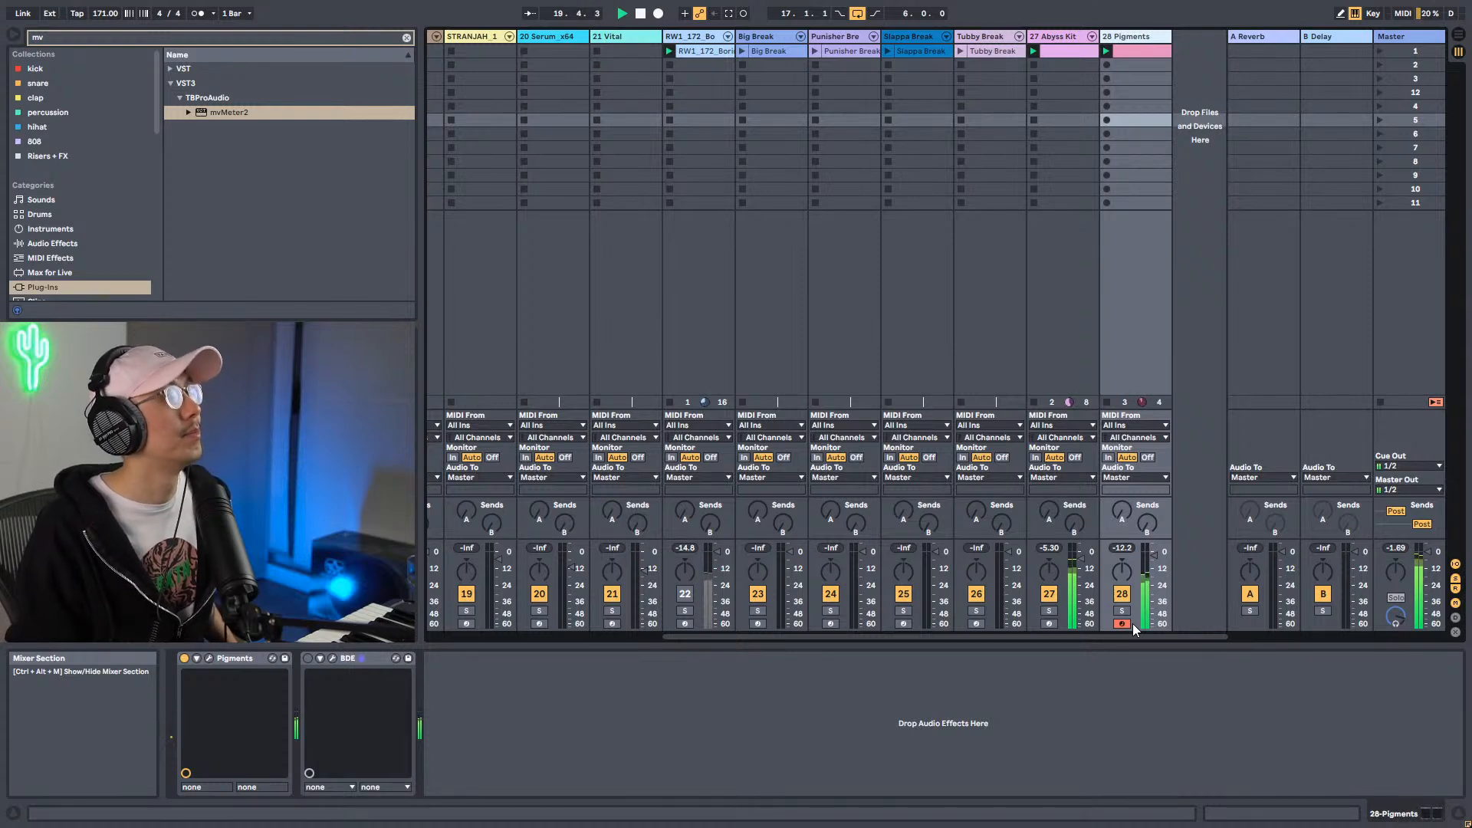
Mute the 27 Abyss Kit and 28 Pigments tracks during playback, leaving the Vital and James Brown tracks playing.
drag(1136, 636, 894, 651)
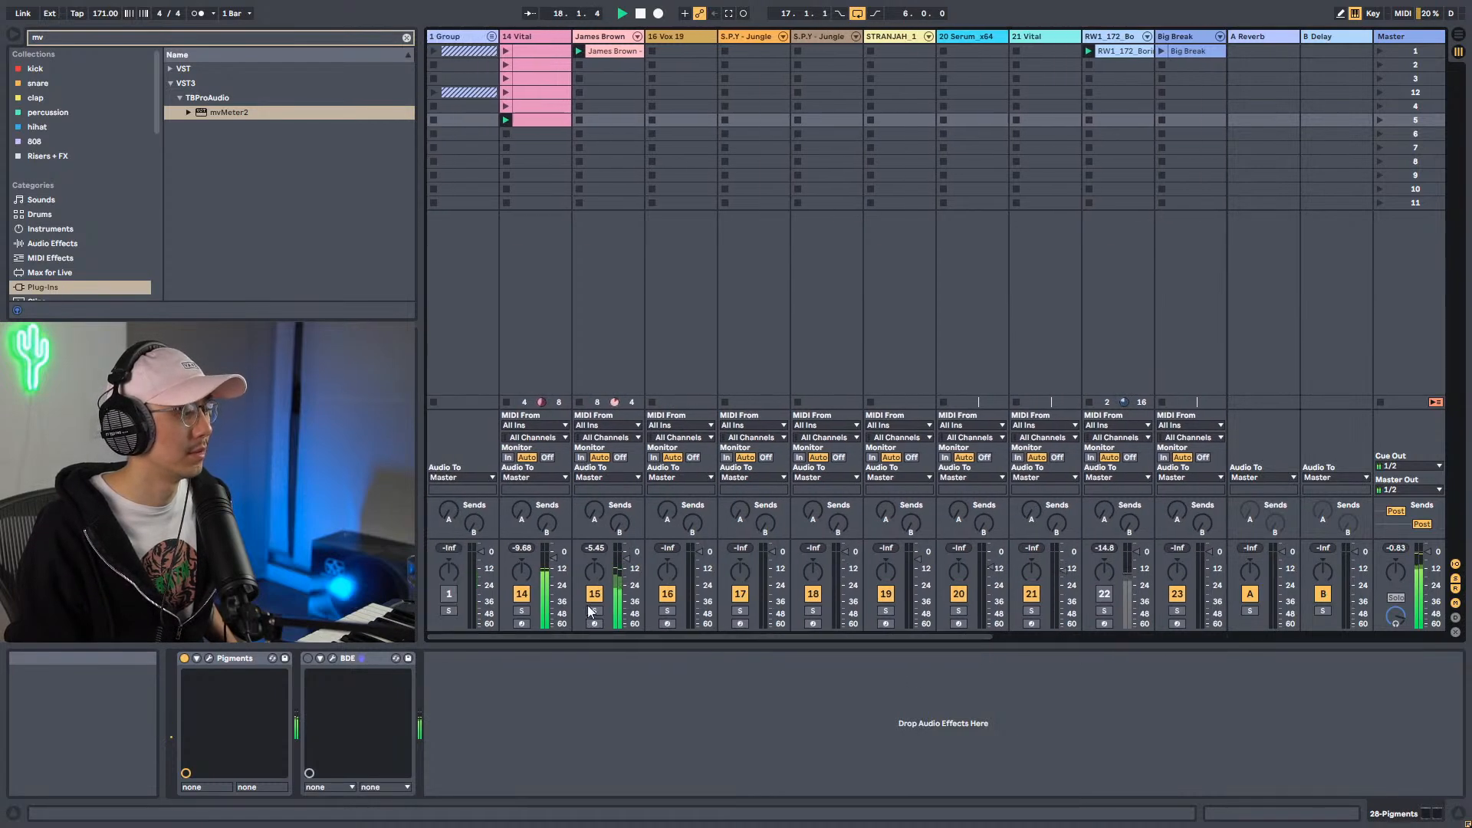
drag(736, 641, 1199, 640)
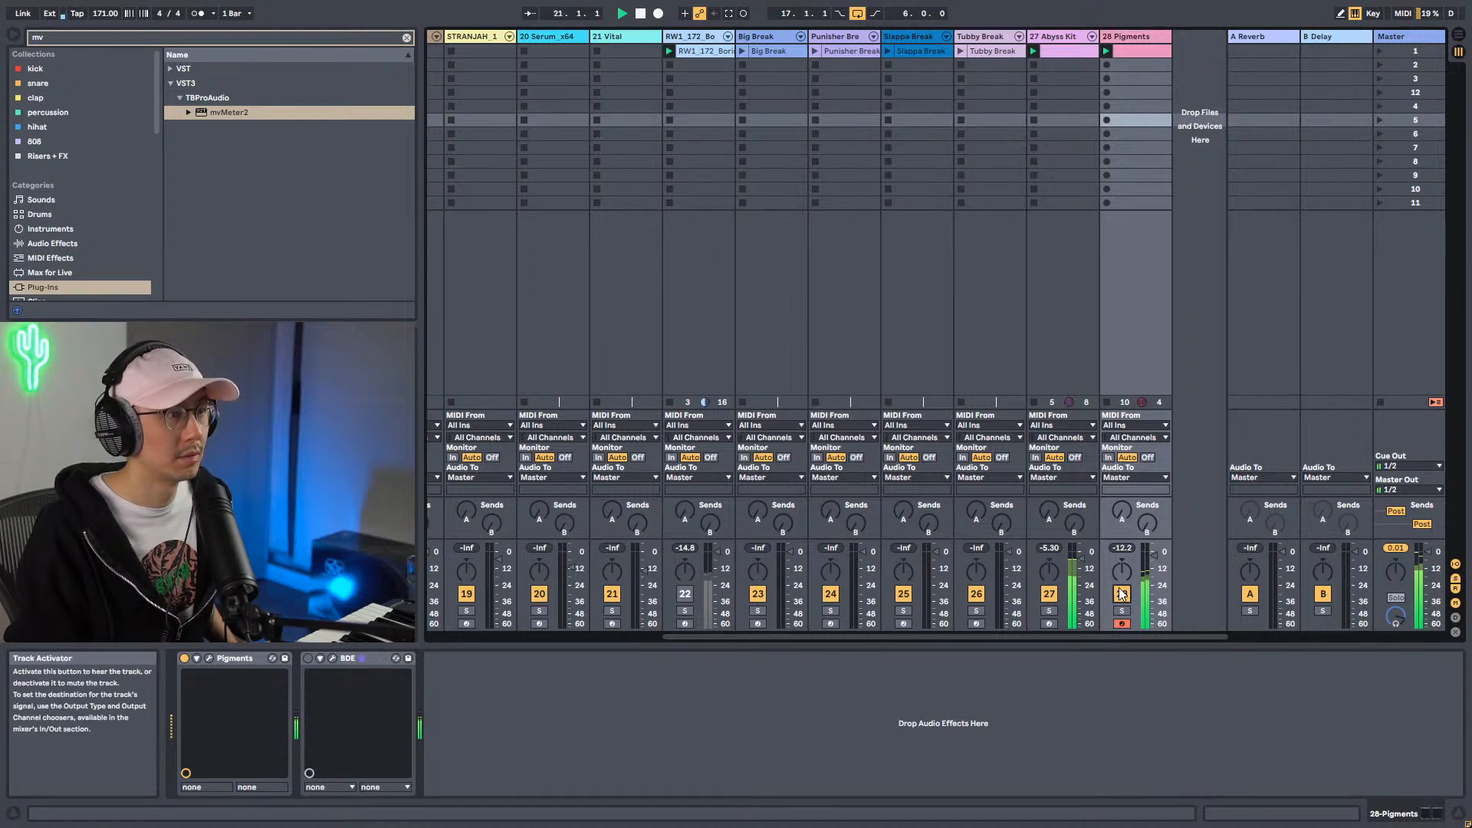
click(1049, 593)
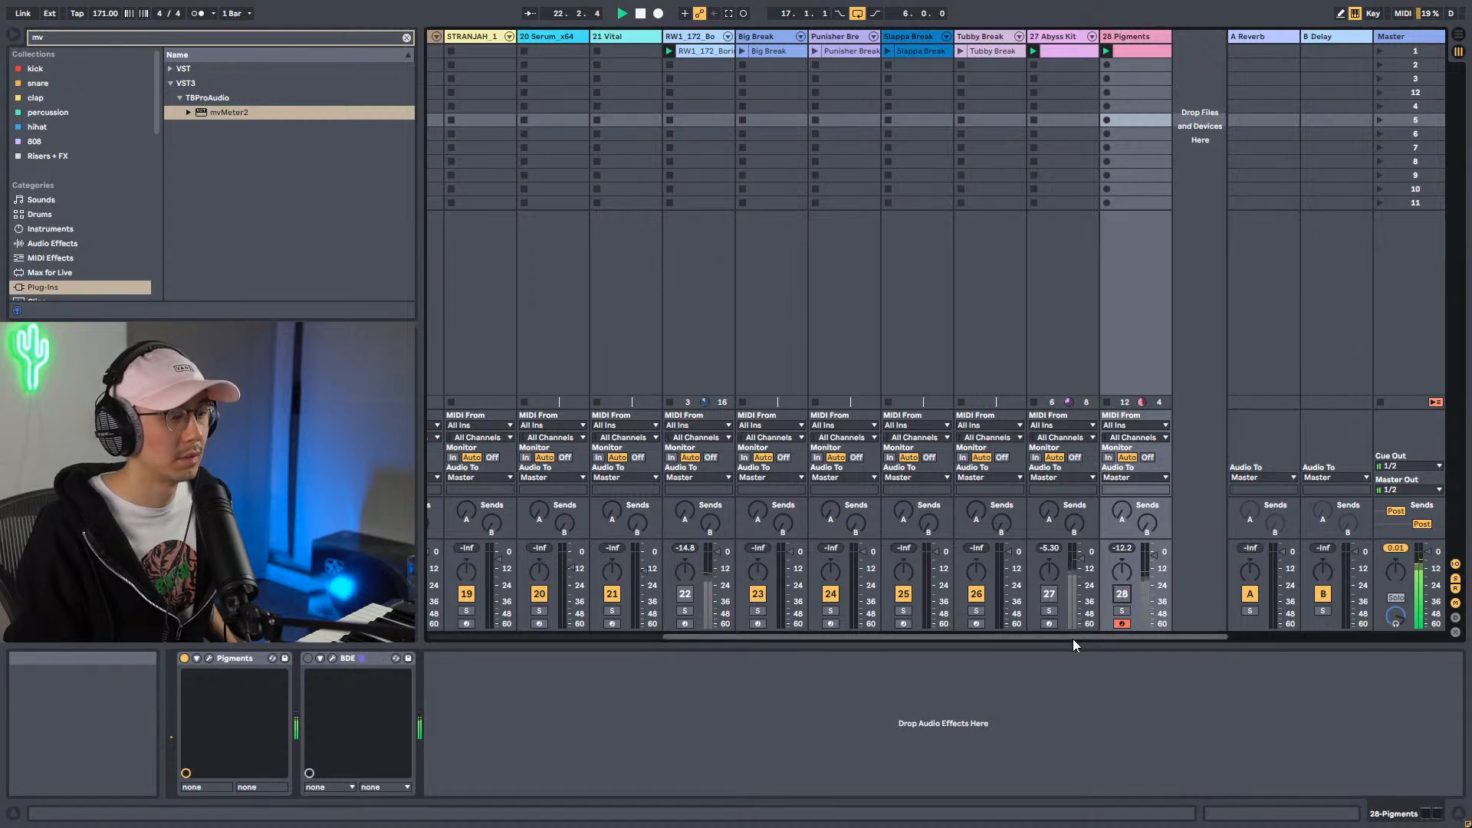
drag(1074, 638, 770, 627)
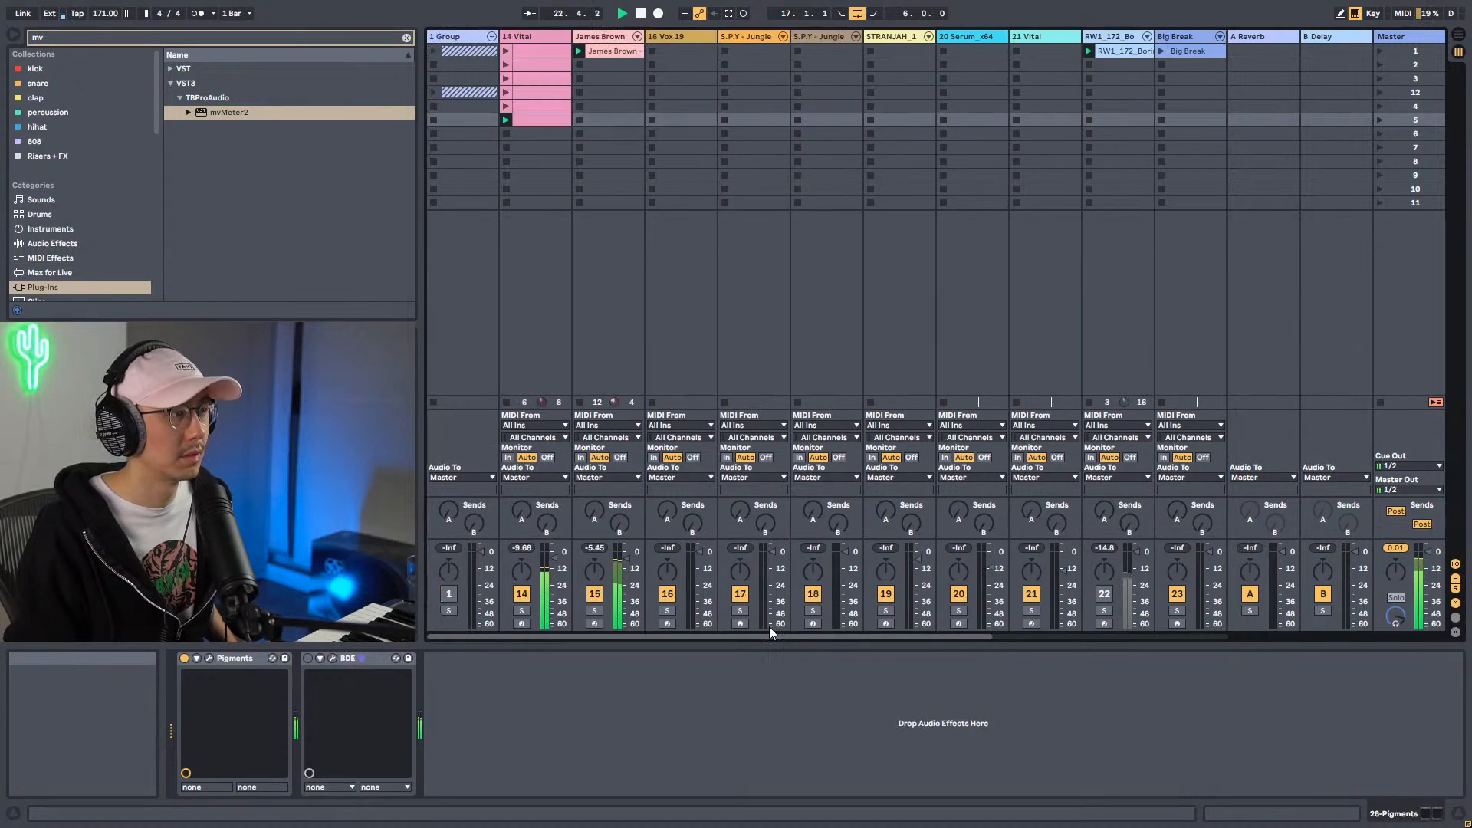
Launch the 14 Vital clip in scene 4, extend its loop length to 8 beats and return to the track's devices.
click(505, 107)
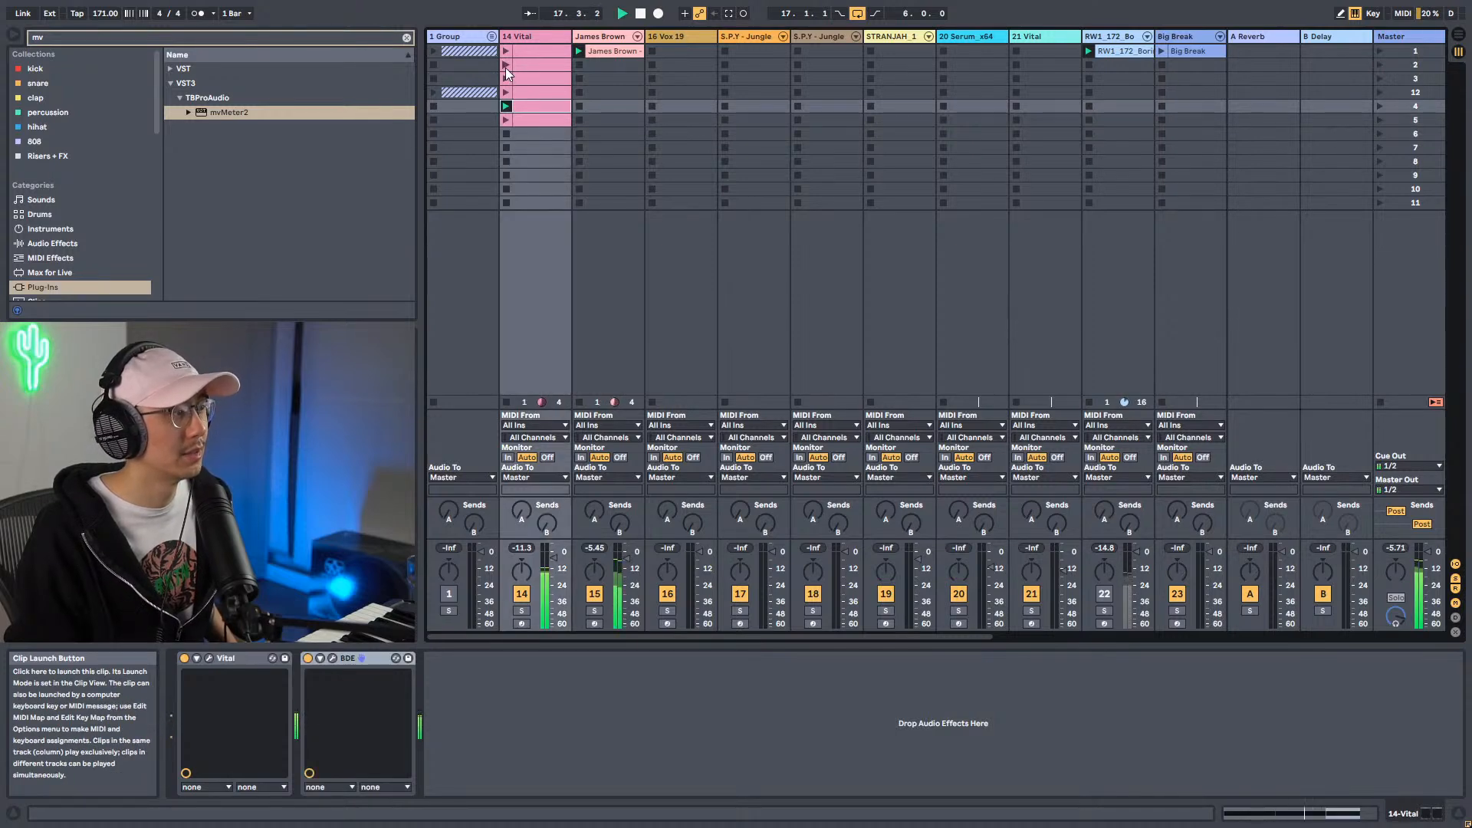
double_click(526, 108)
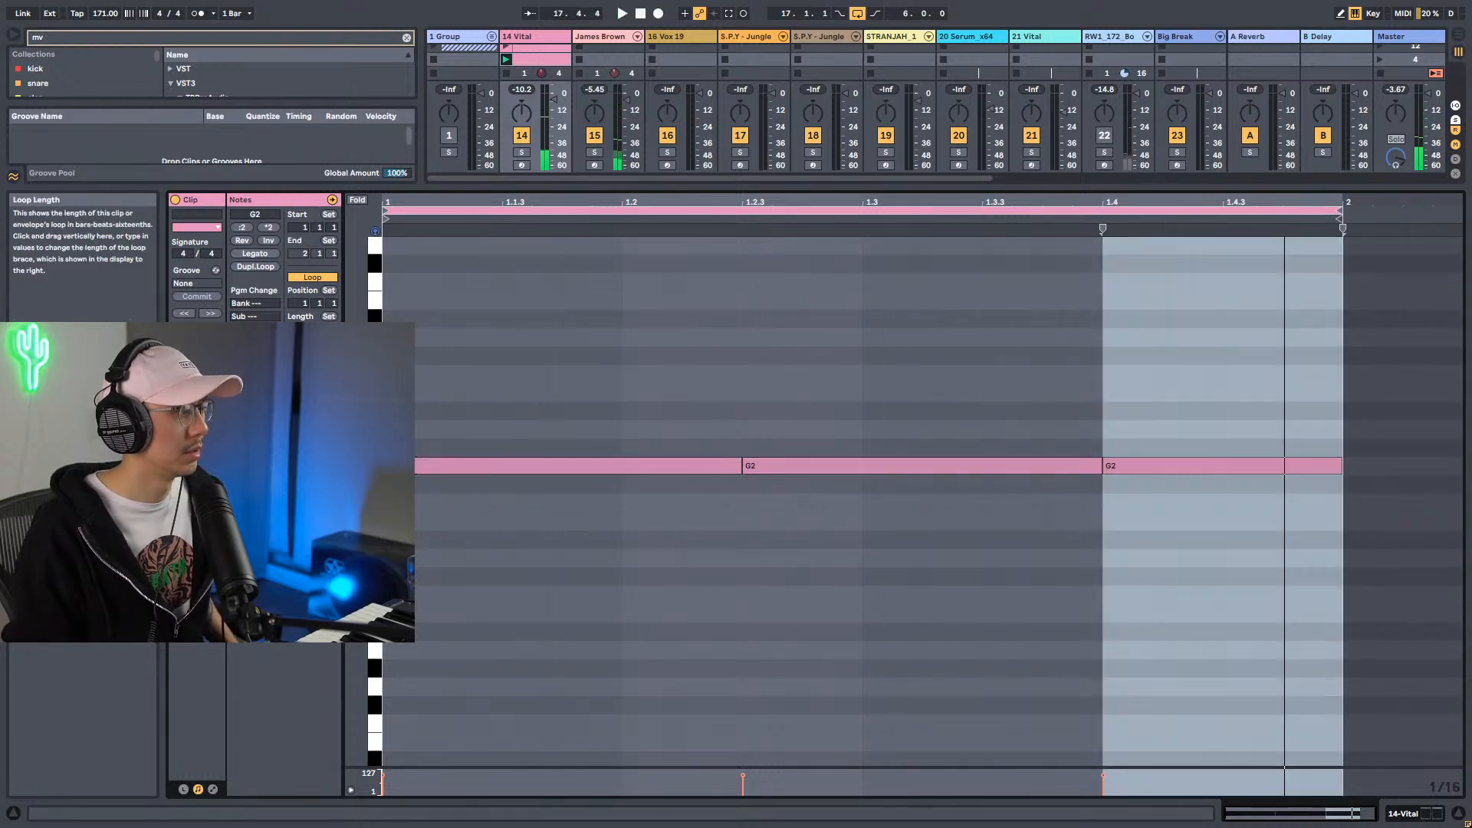
drag(305, 330, 304, 322)
drag(1004, 406, 1024, 299)
key(space)
click(1035, 411)
key(shift+Tab)
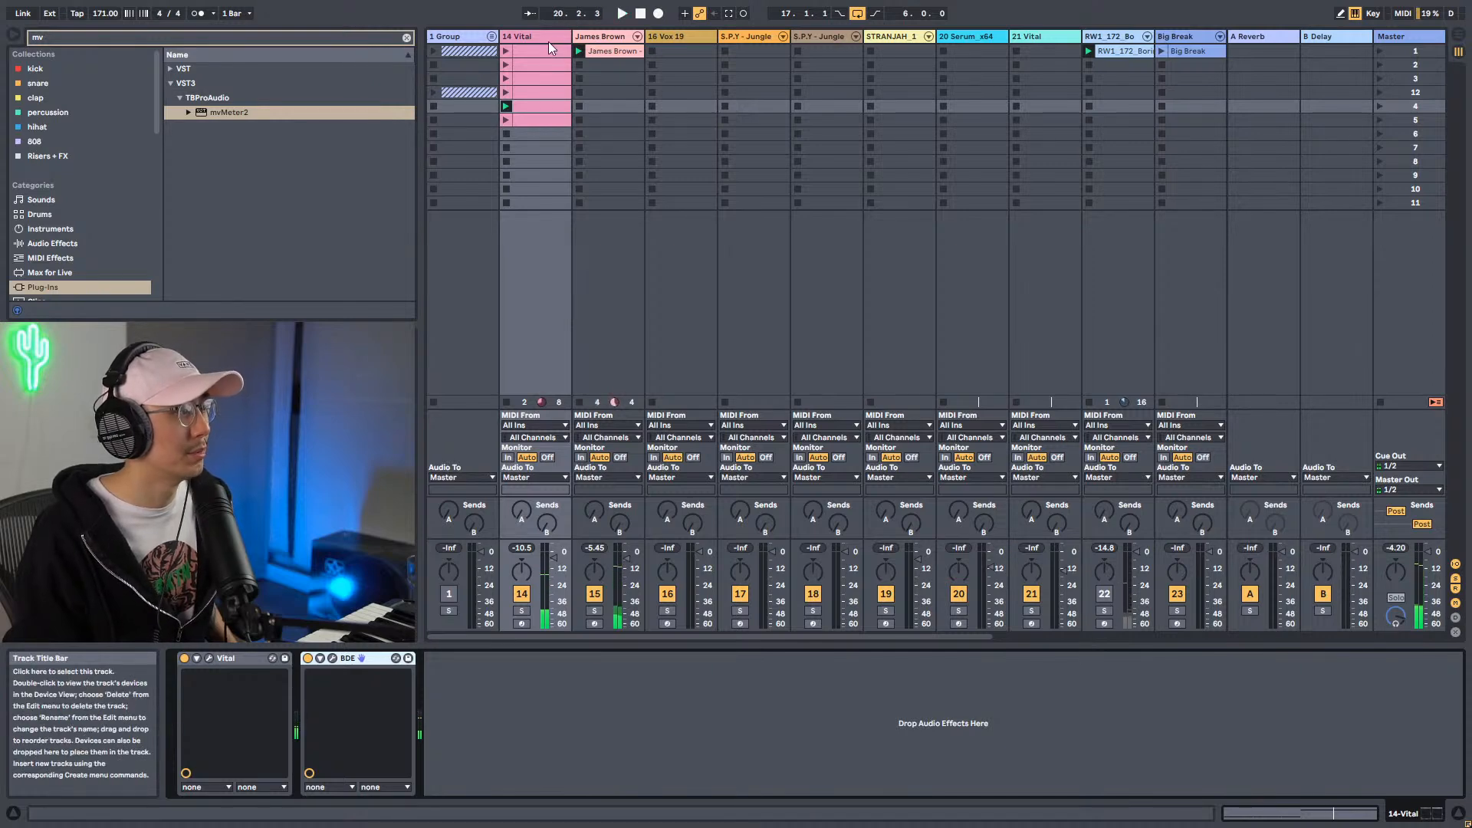
Inspect the BDE settings on the 14 Vital track during playback and close the plug-in window.
click(332, 658)
key(space)
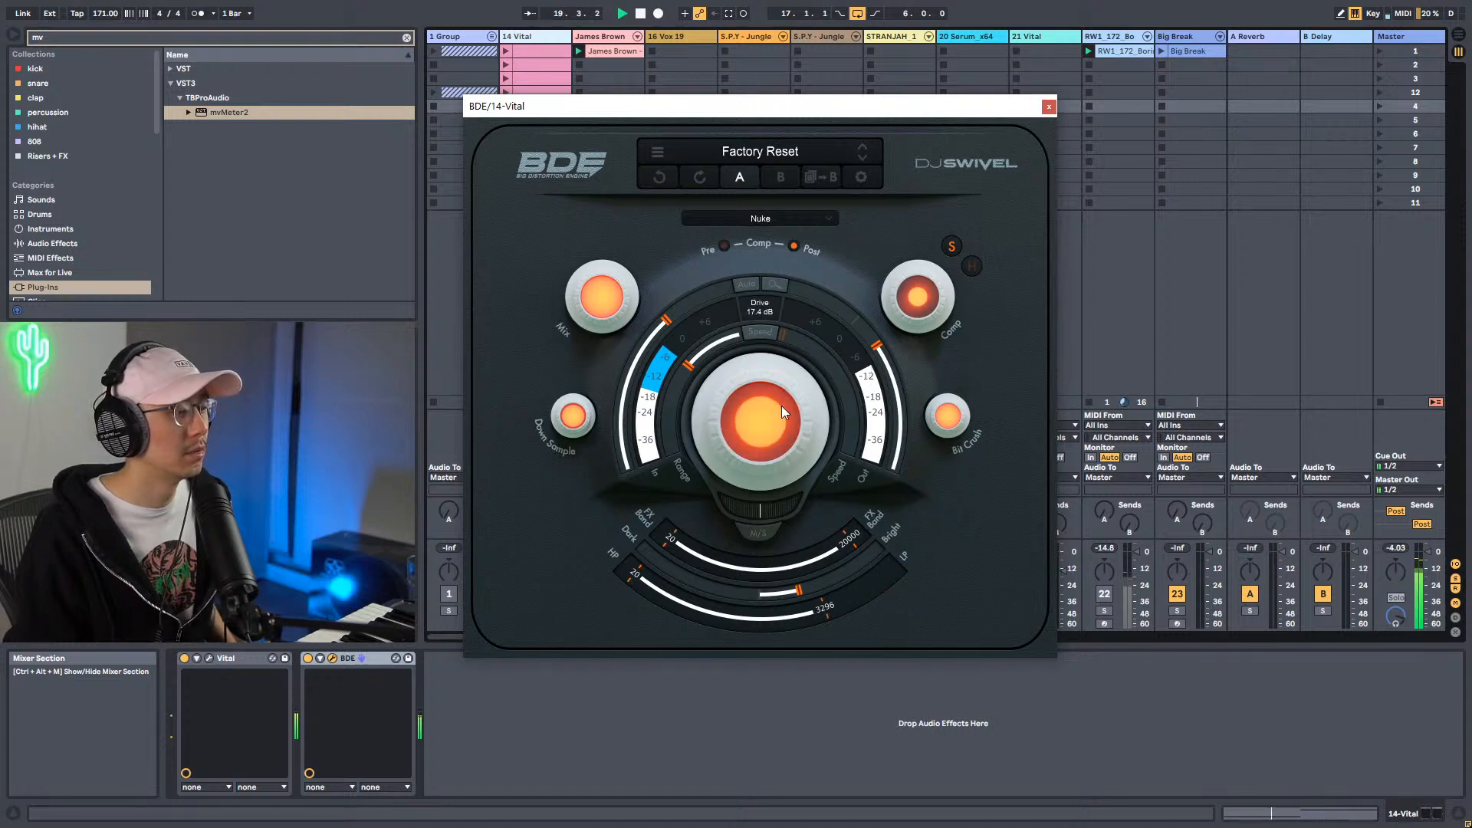
click(1044, 106)
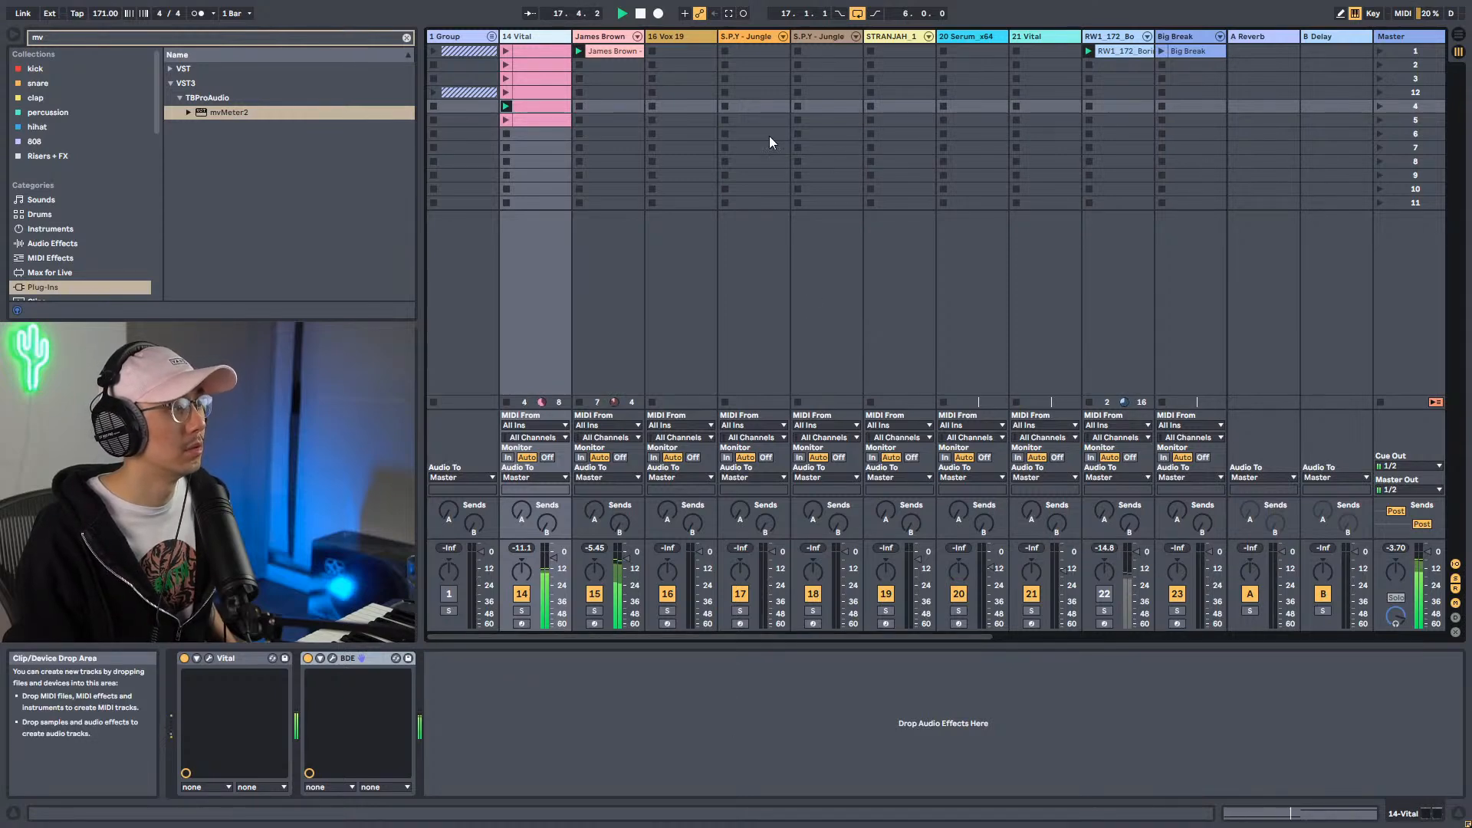
Create a one-bar MIDI clip in scene 1 of track 17 and enter Slice 1, Slice 2 and Slice 3 as consecutive eighth notes.
double_click(770, 49)
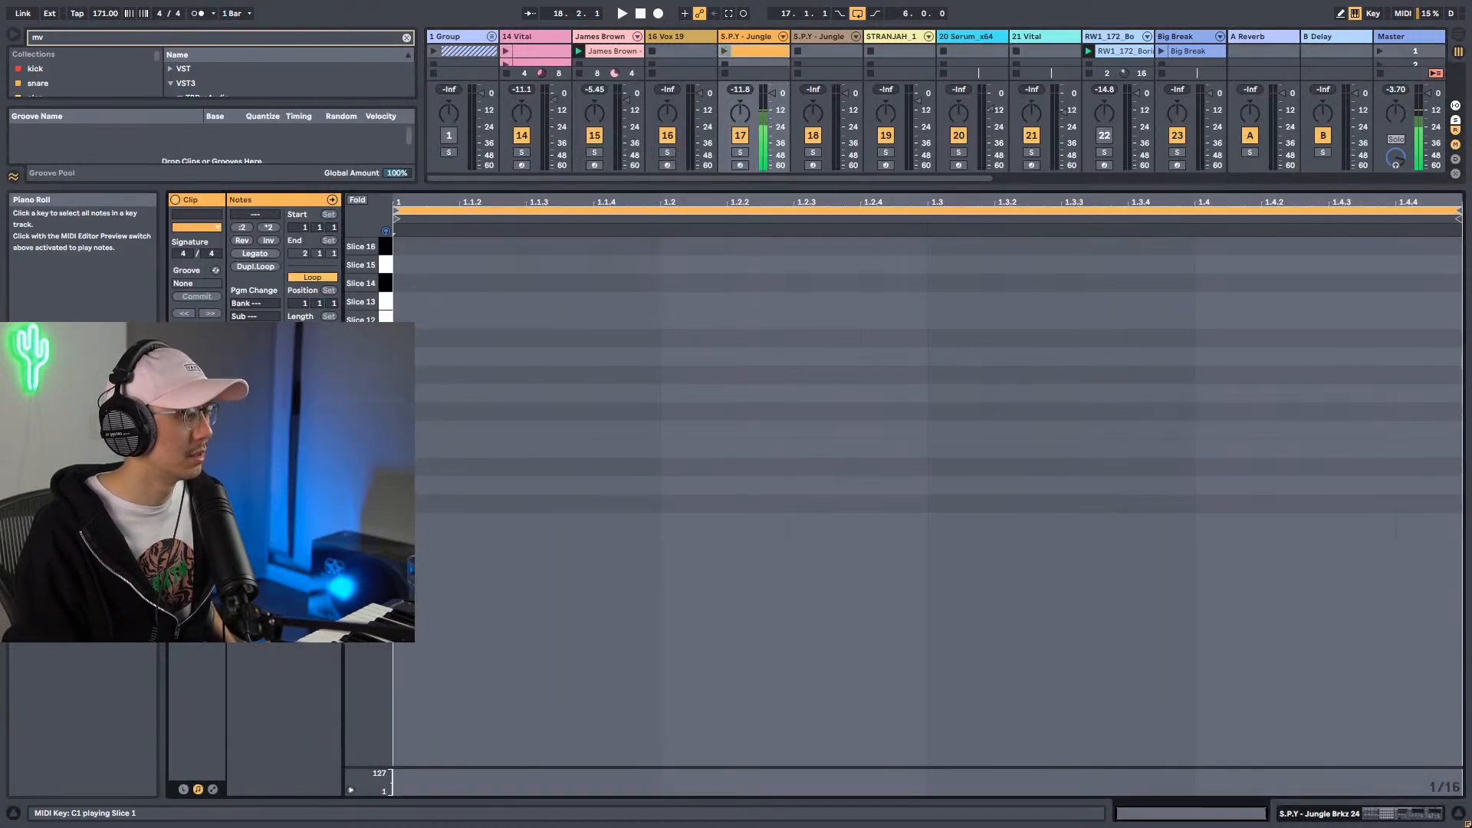
double_click(416, 523)
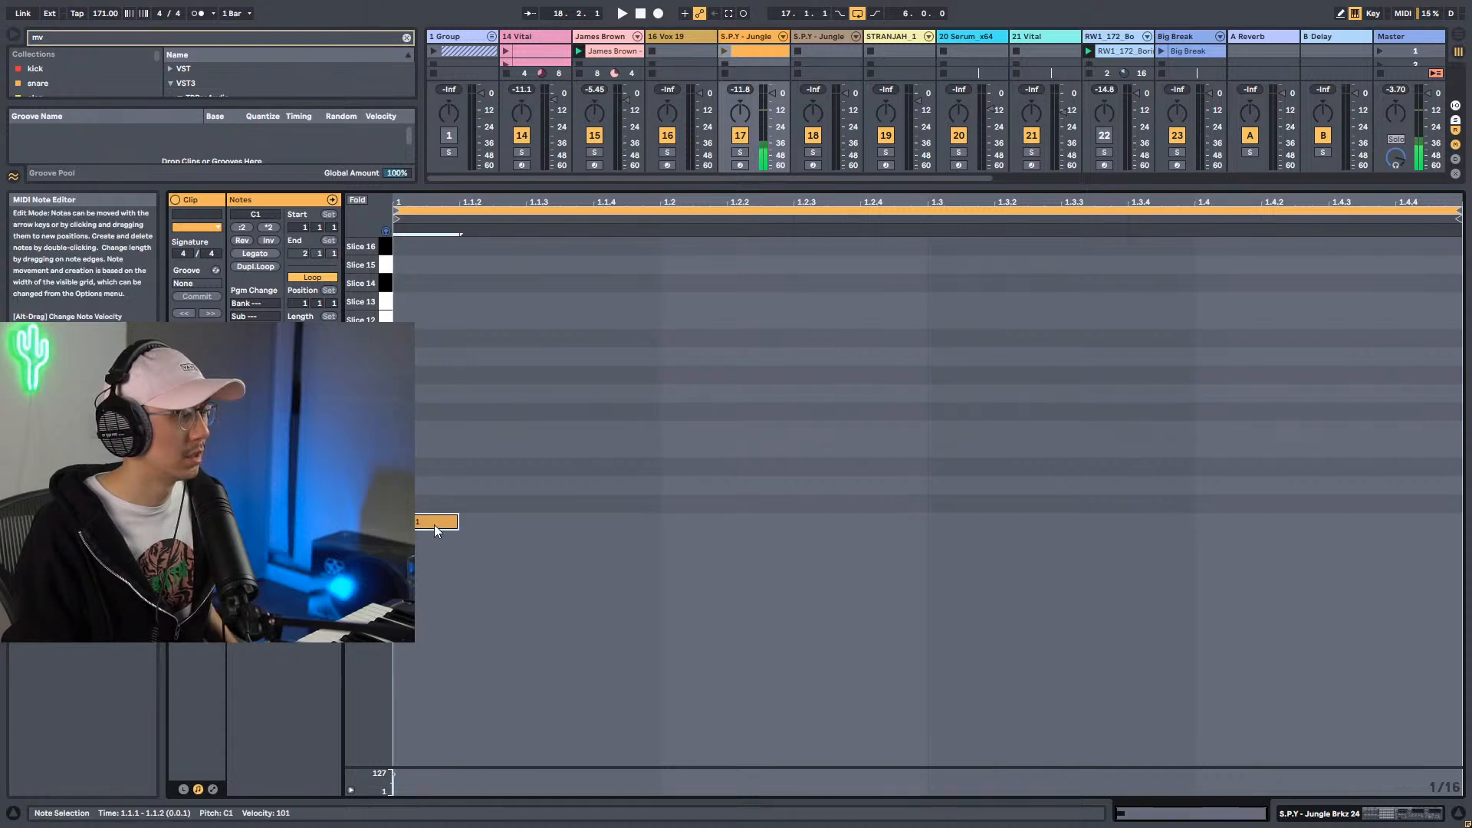
drag(459, 523, 556, 524)
drag(522, 522, 651, 501)
drag(650, 504, 742, 488)
drag(775, 420, 414, 579)
Repeat the three-slice pattern across the rest of the bar, ending it with Slice 1 and Slice 2.
drag(450, 521, 828, 539)
click(1013, 399)
drag(1013, 399, 1251, 524)
click(1180, 376)
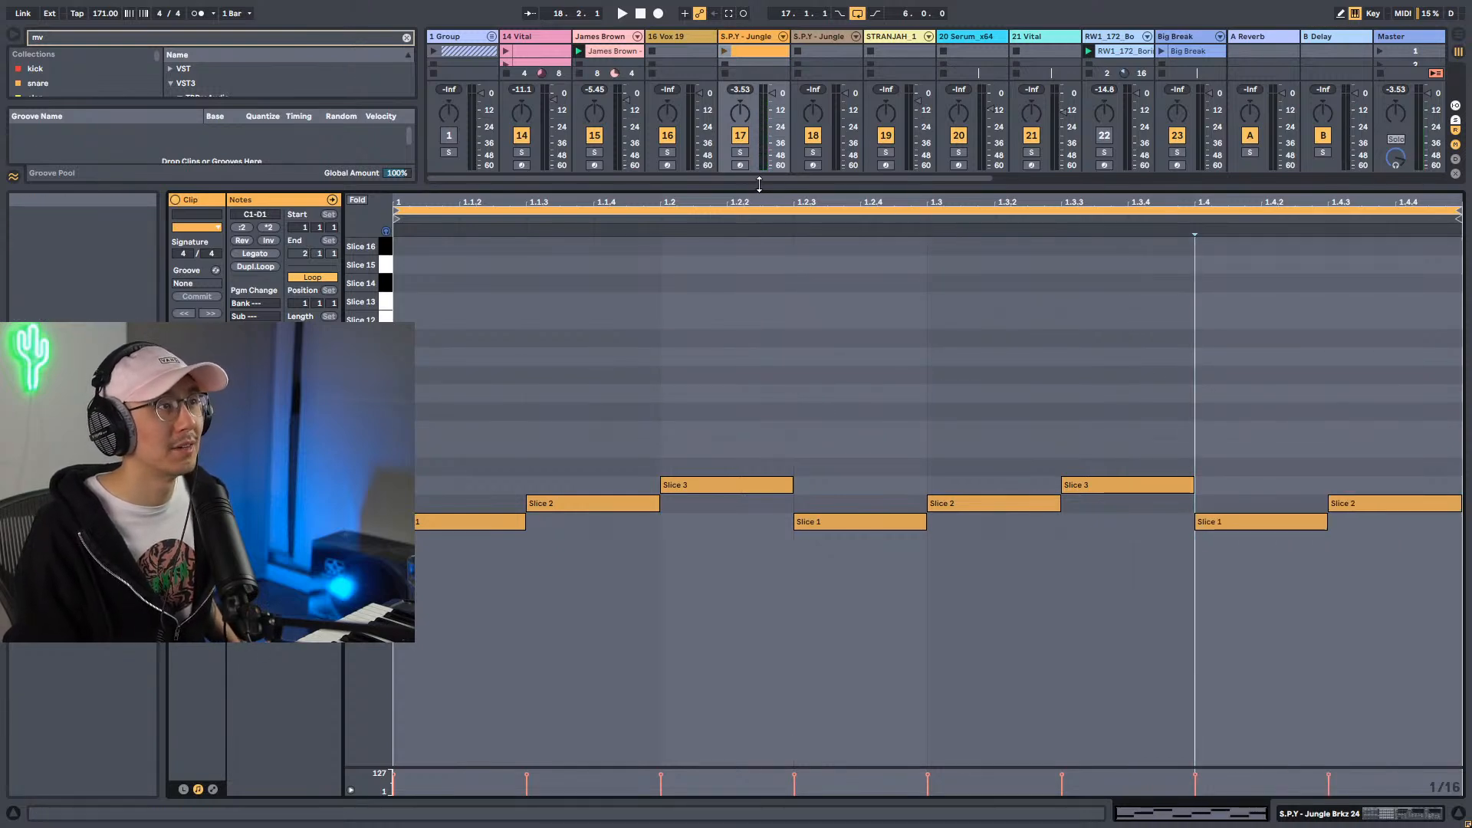
Audition the new jungle break clip soloed, bring it back into the full mix and mute the James Brown track.
drag(762, 184, 765, 262)
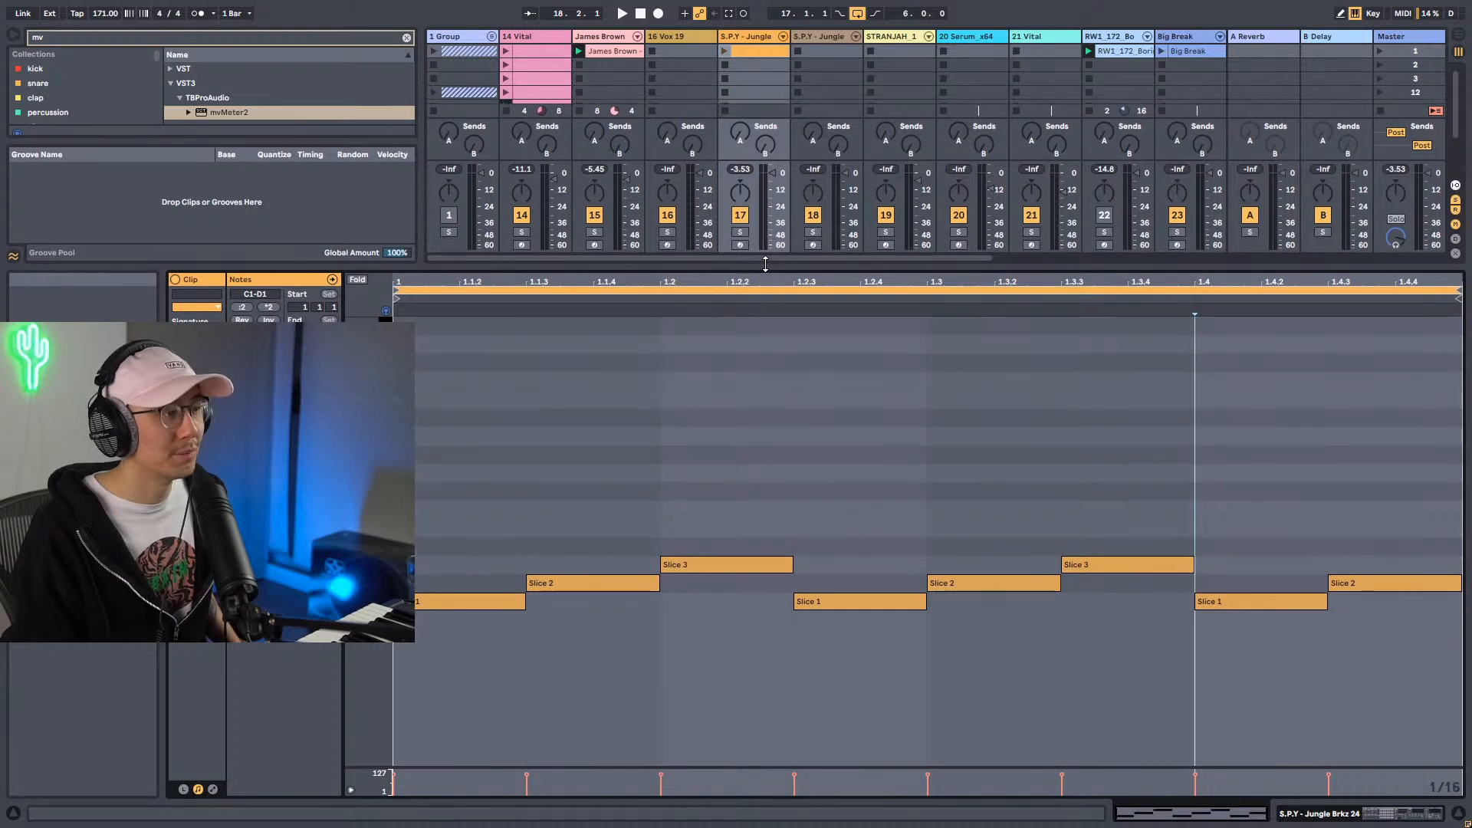
click(740, 232)
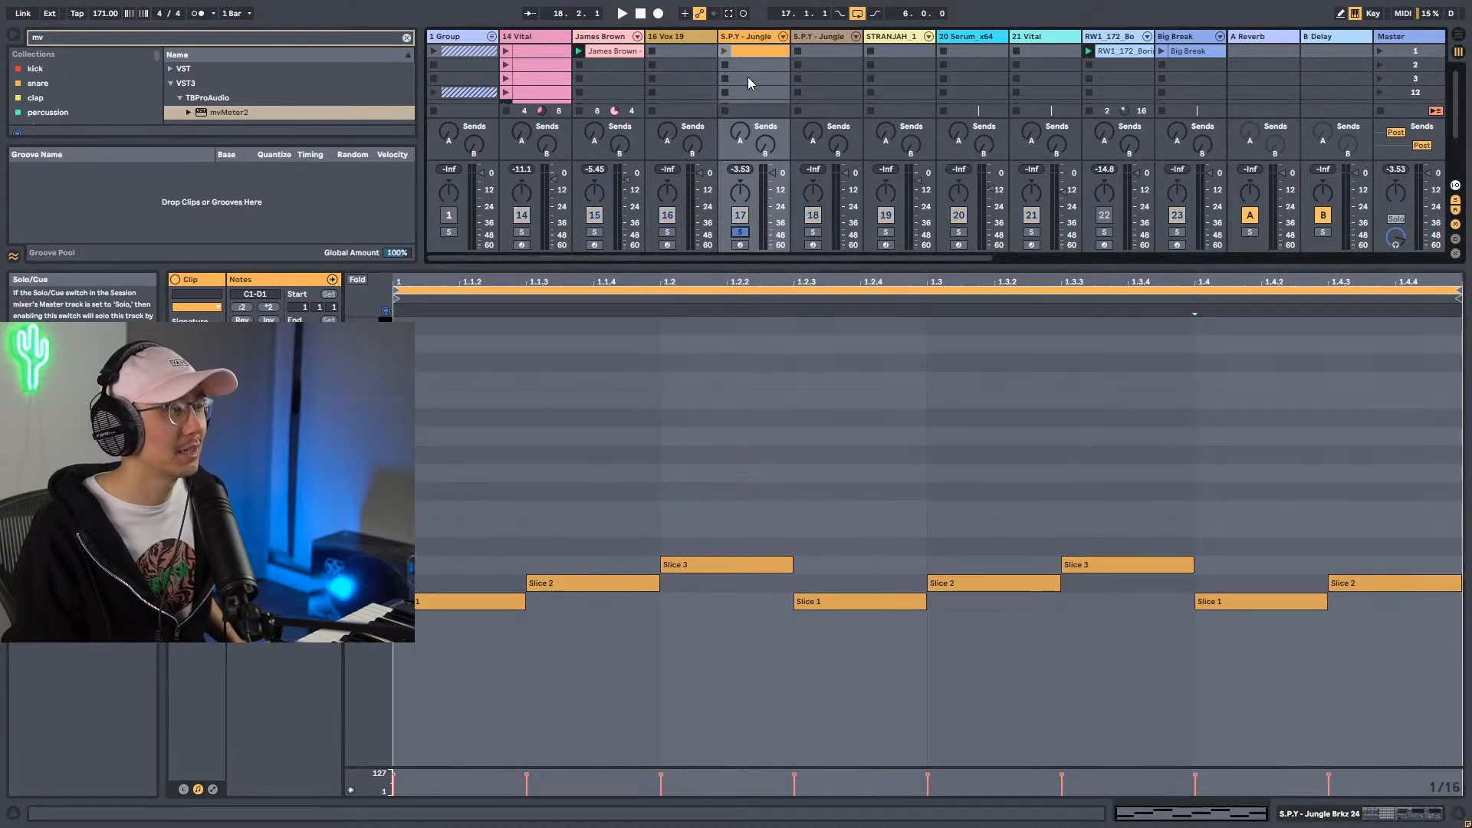
click(725, 53)
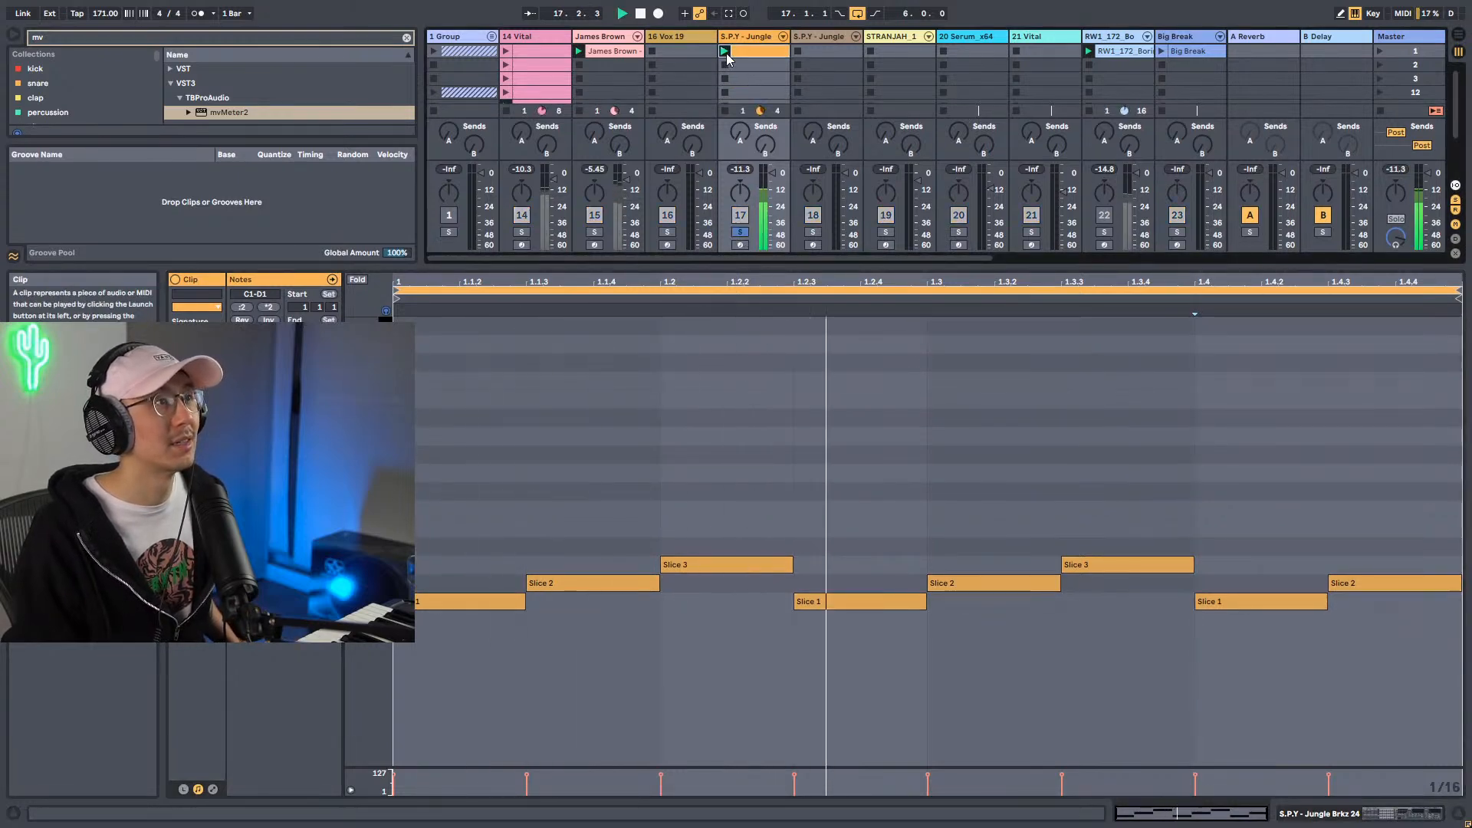
key(shift+Tab)
click(740, 611)
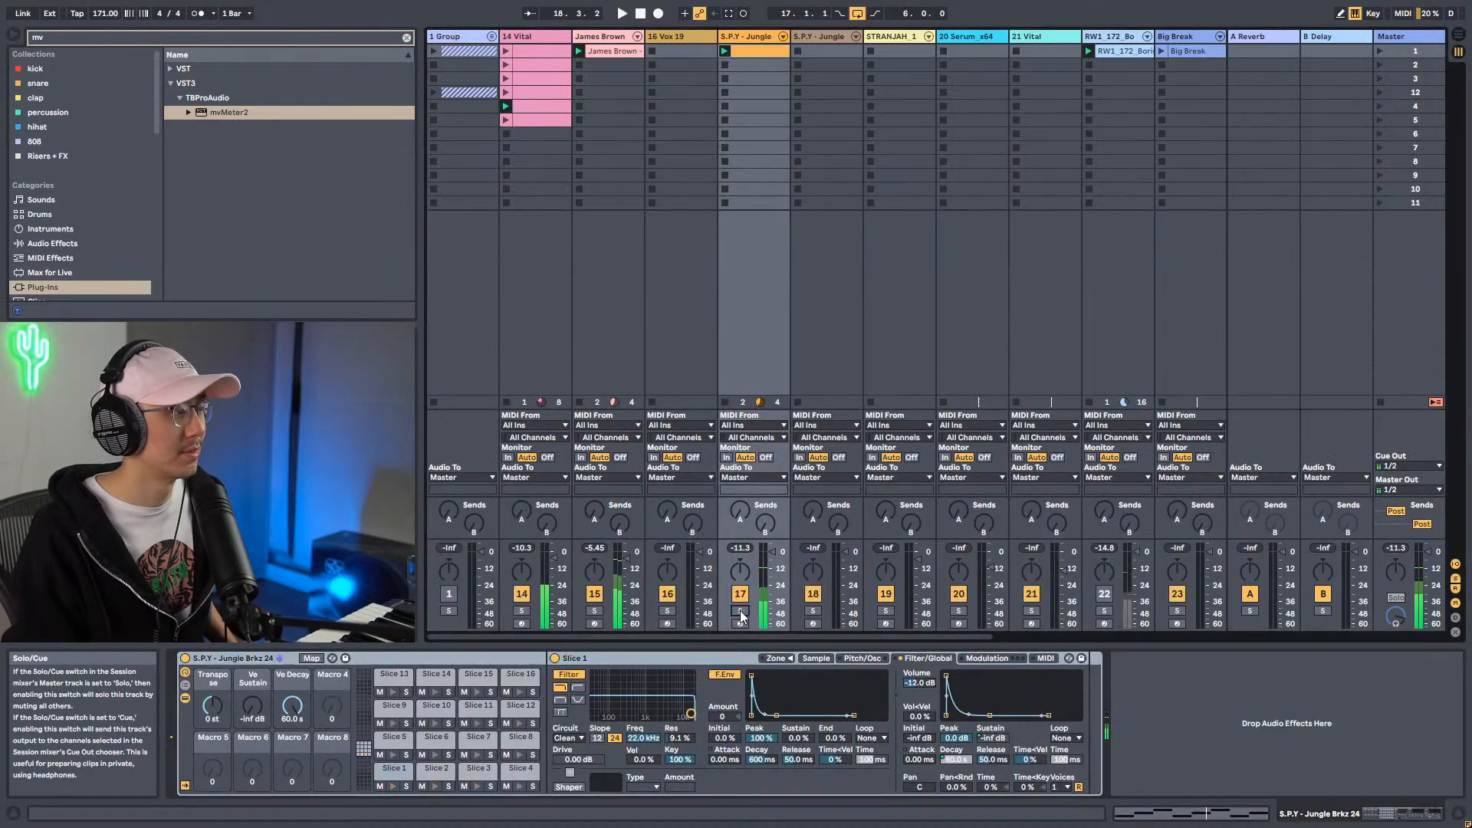
click(595, 593)
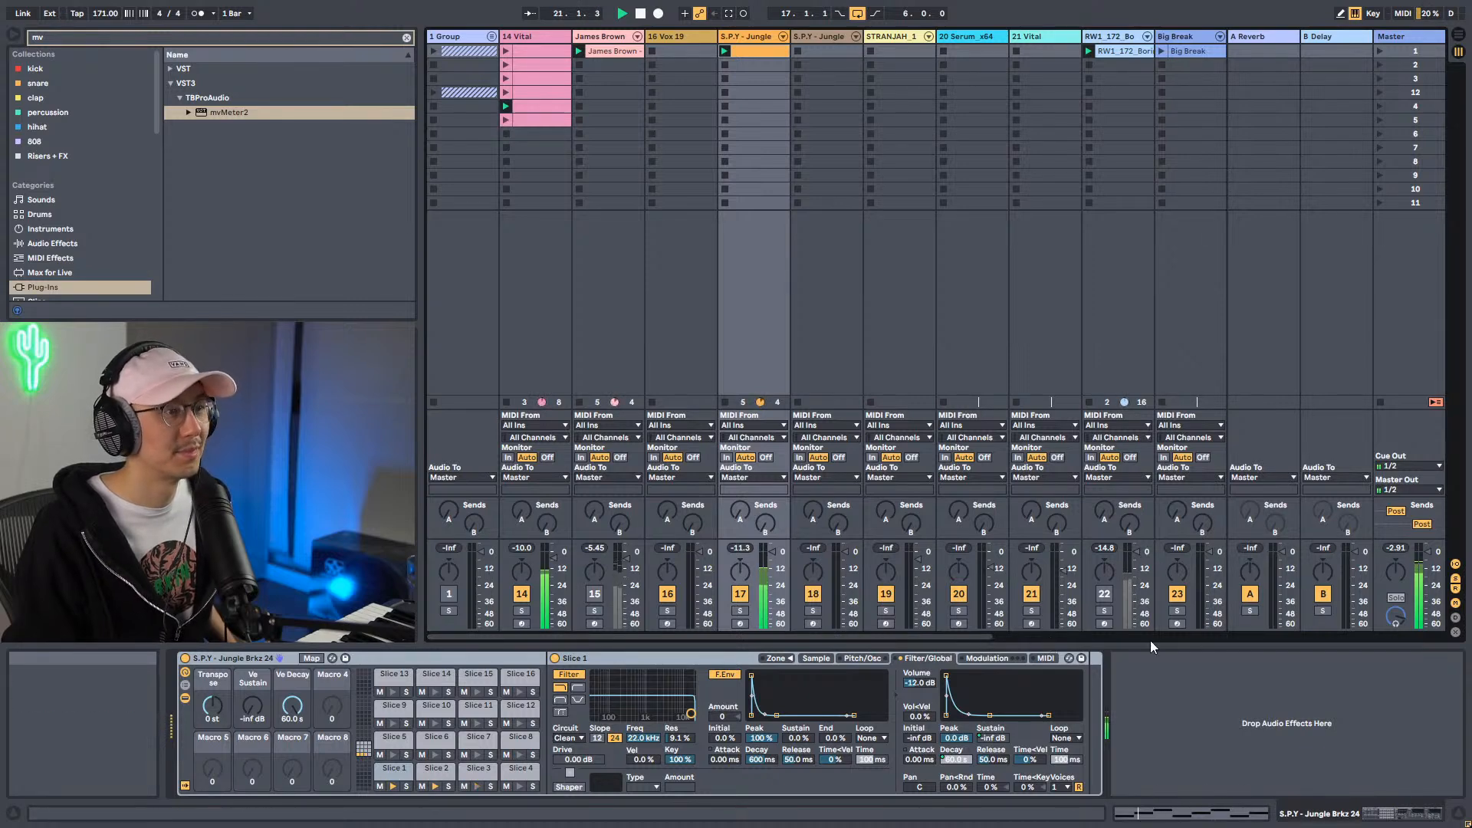
Launch the Tubby Break, Slappa Break and Punisher Break clips one after another, soloing each track to compare them.
drag(928, 637, 1208, 645)
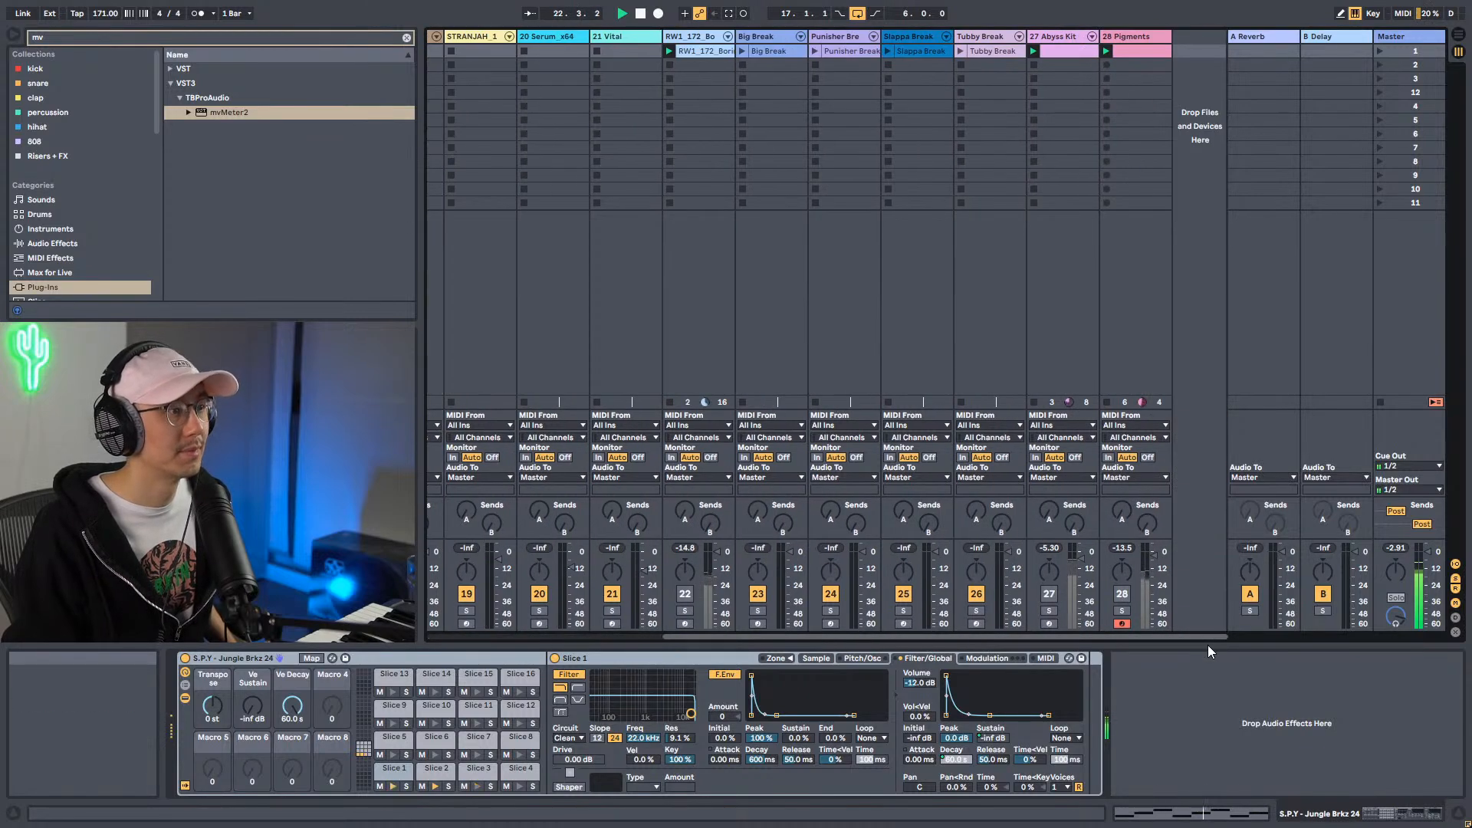
click(960, 51)
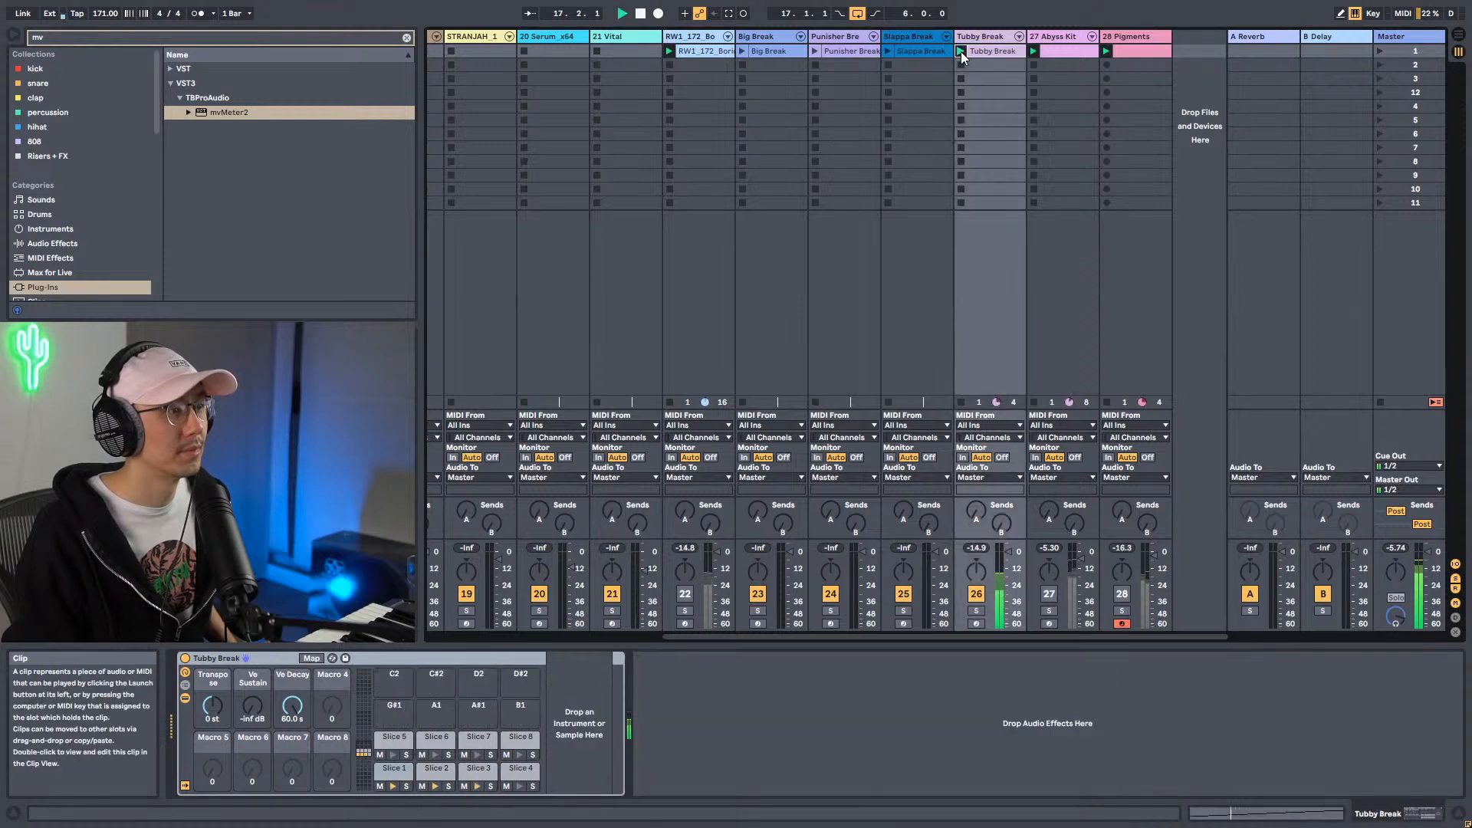
click(975, 611)
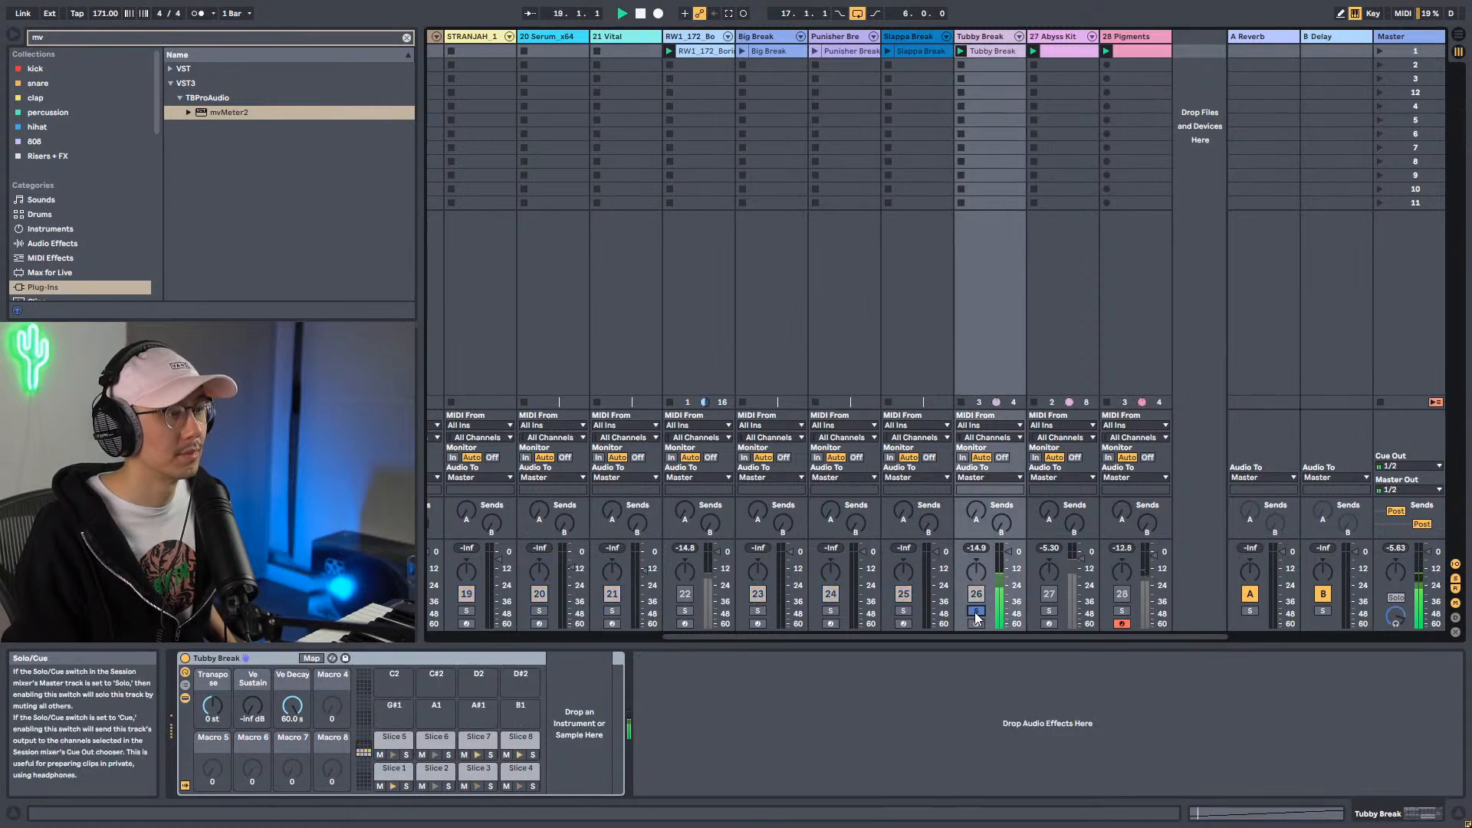
click(903, 611)
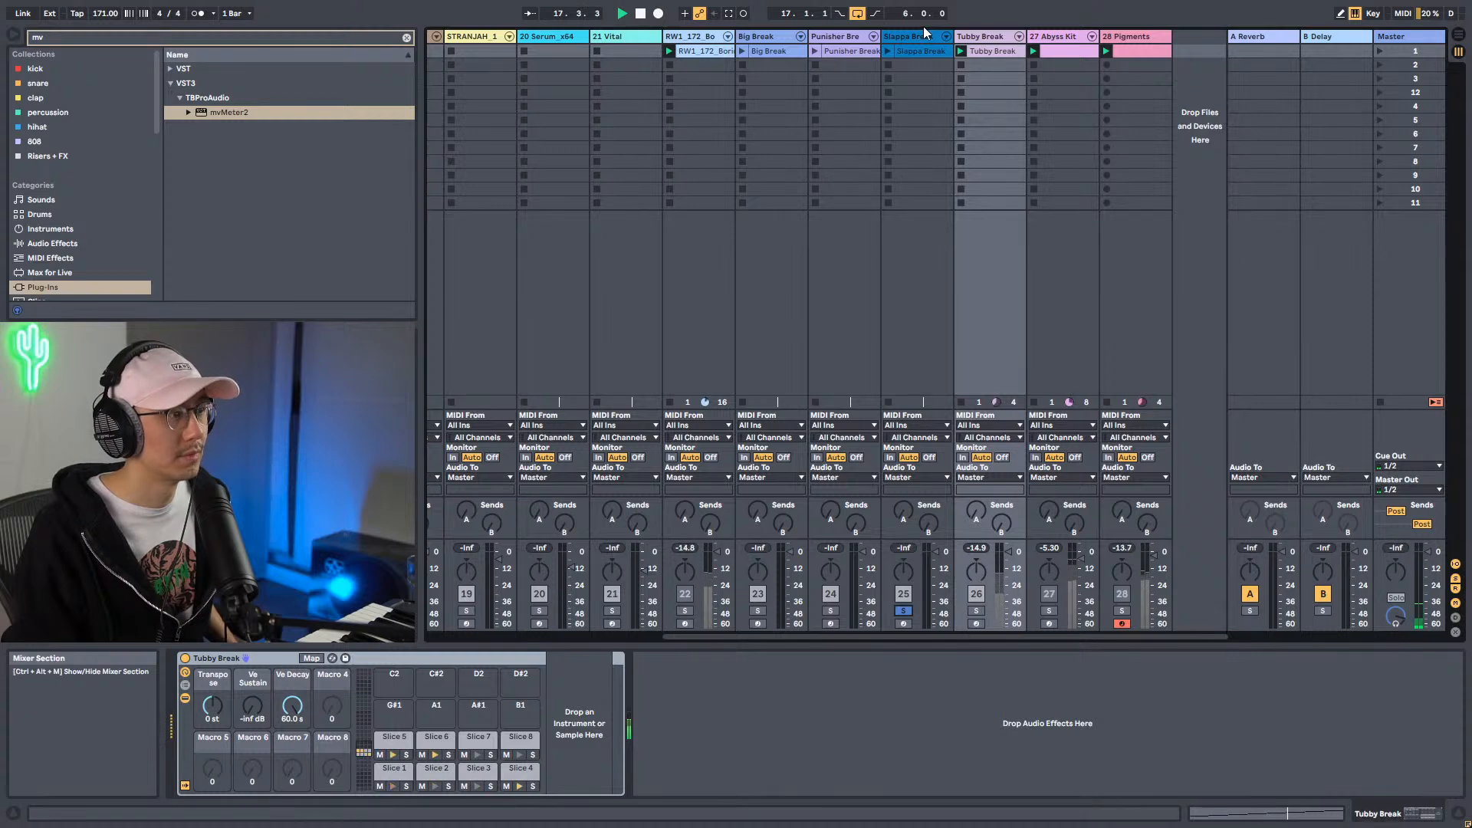
click(887, 52)
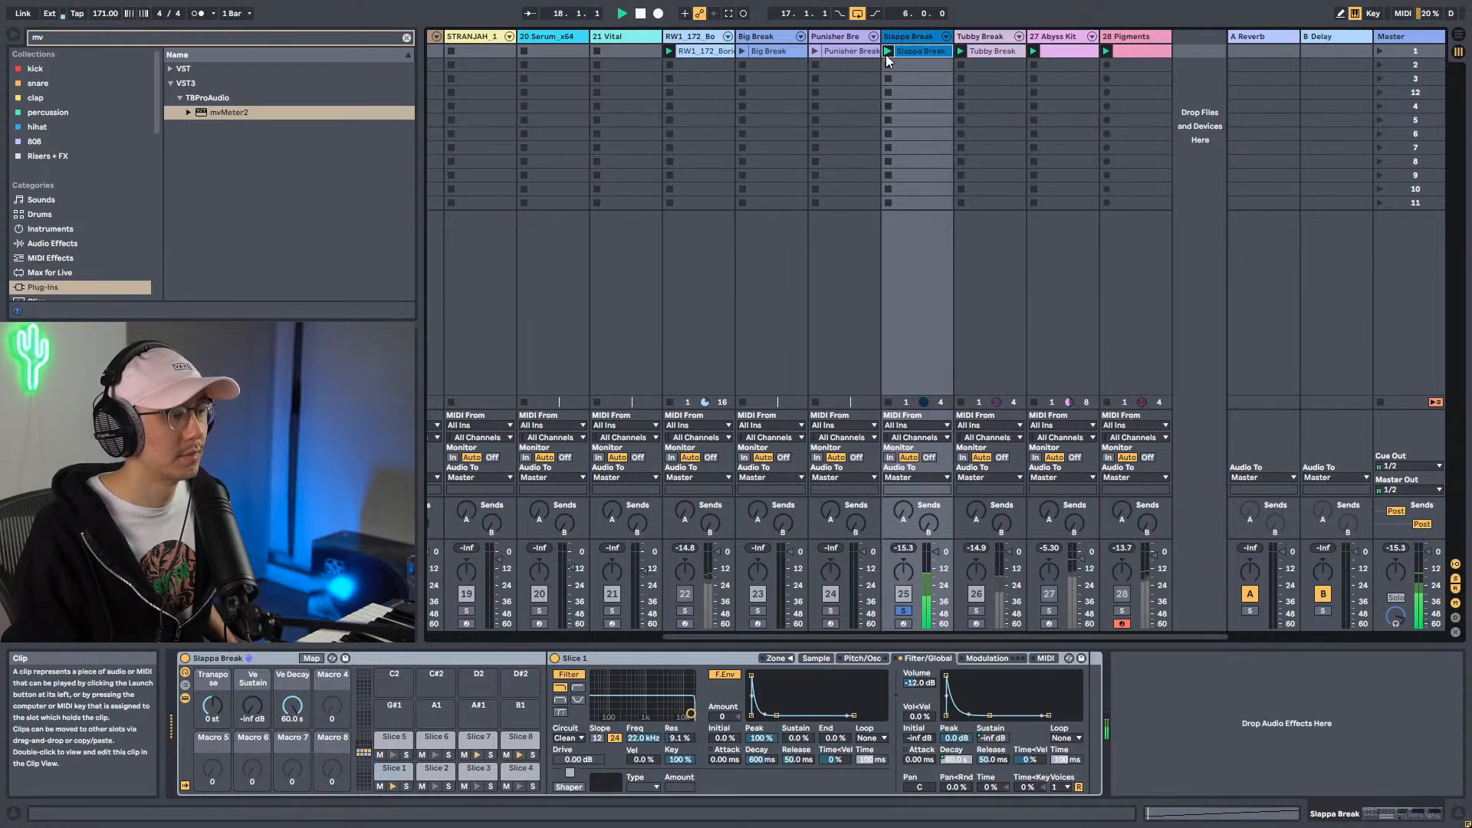
click(830, 611)
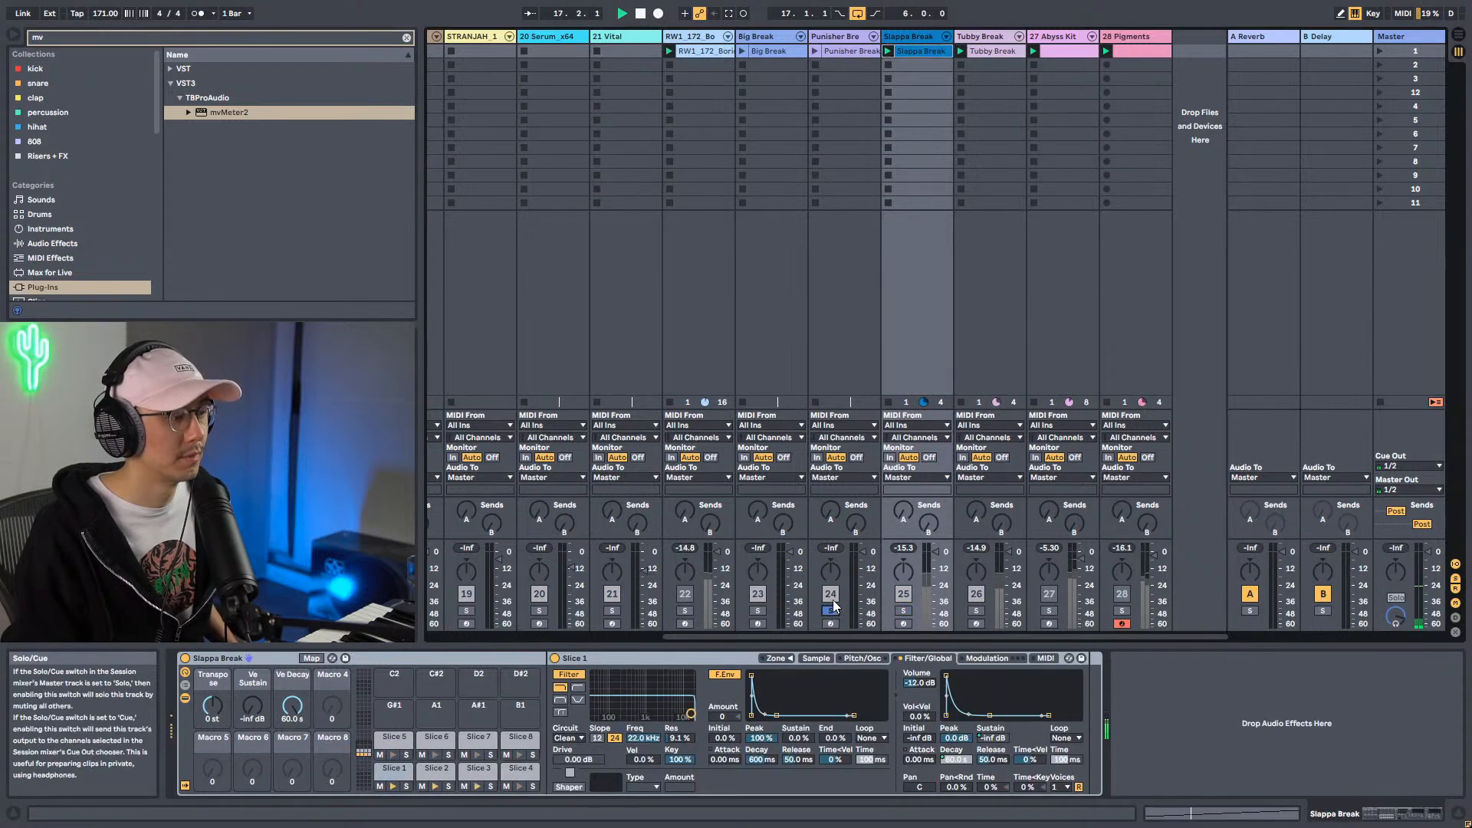
click(815, 50)
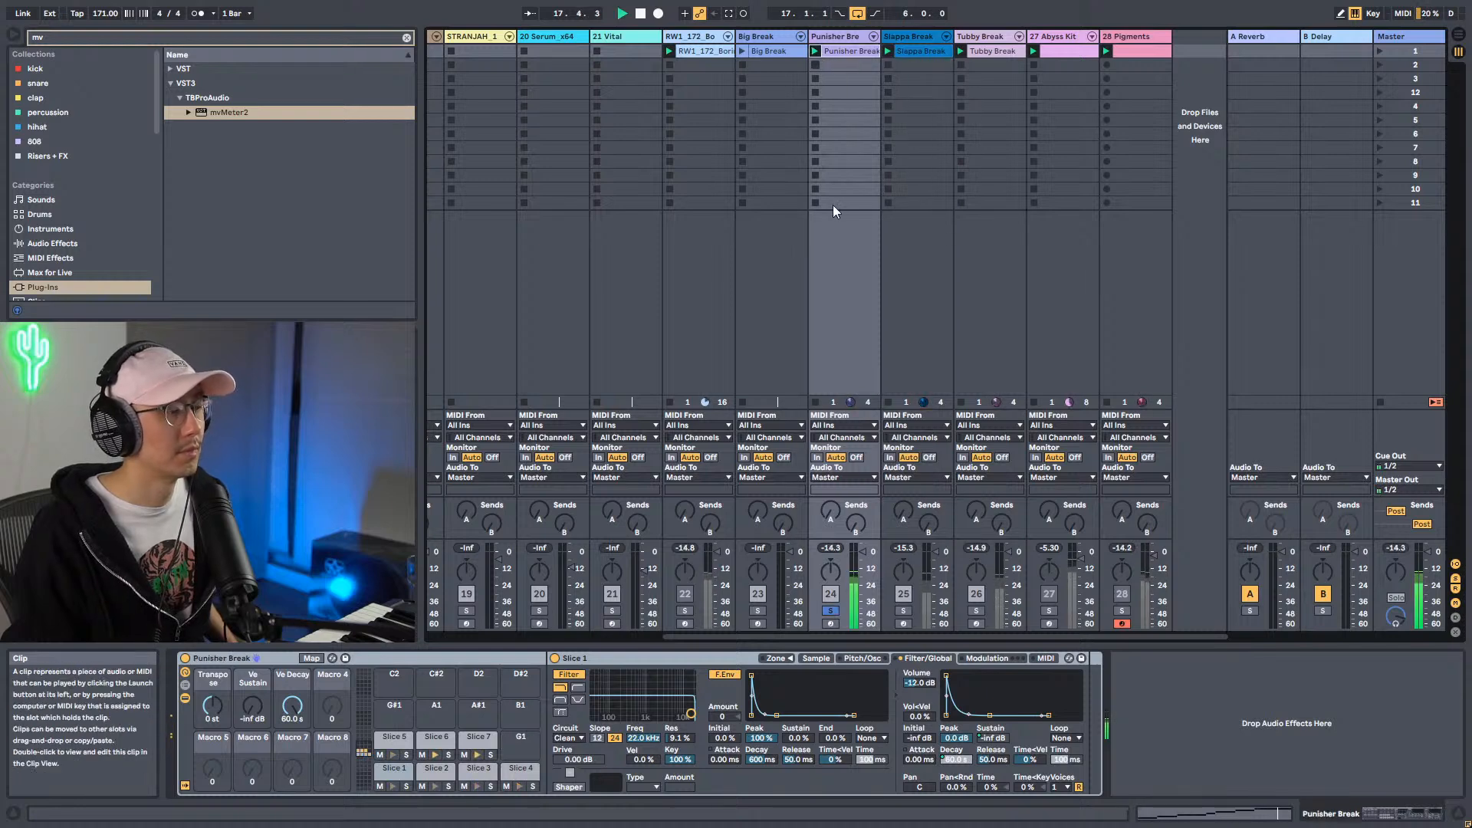
Mute the Tubby Break and Slappa Break tracks and restart playback with Punisher Break active in the mix.
key(space)
click(976, 594)
click(830, 595)
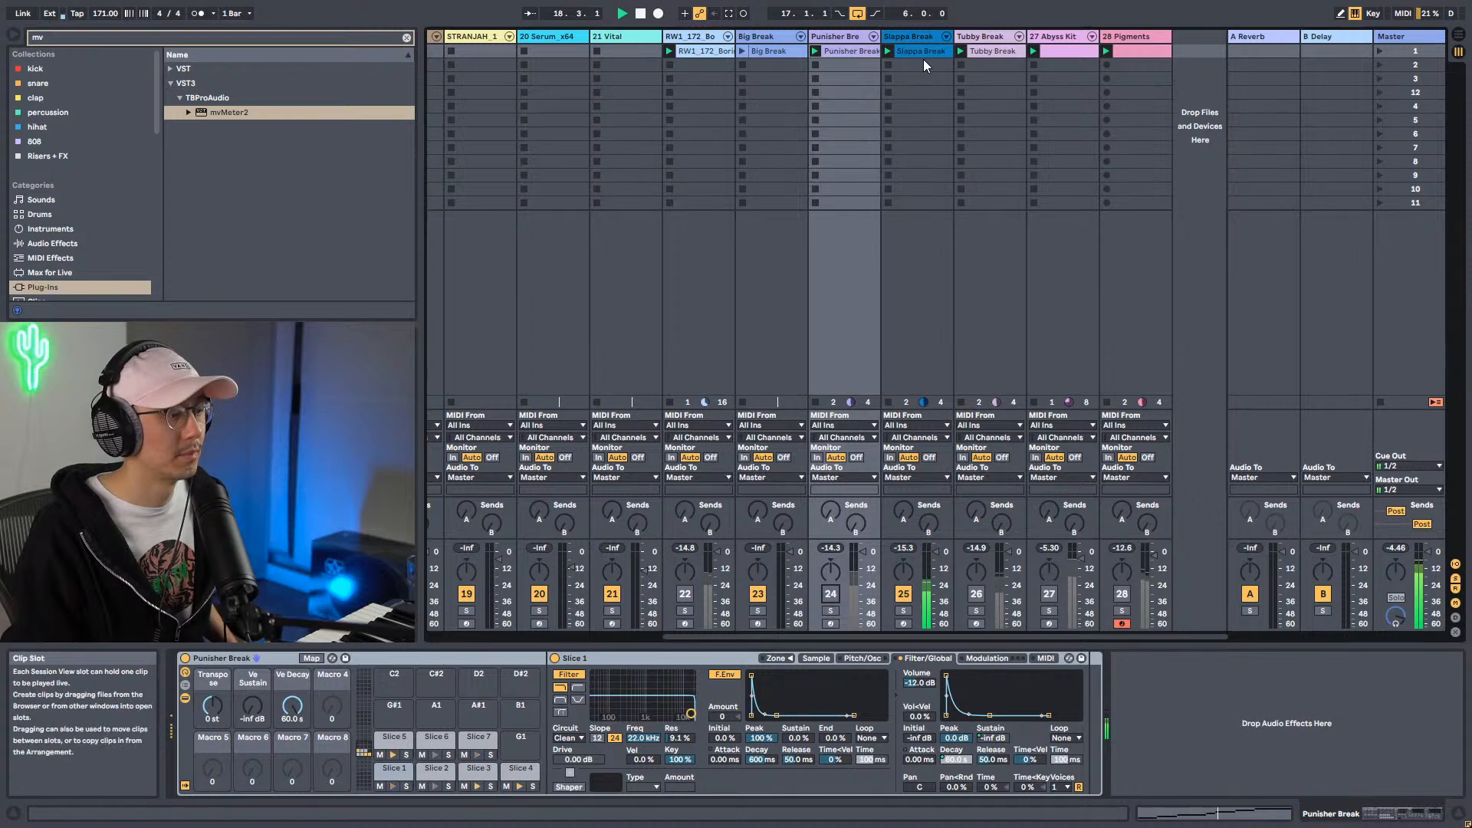
click(903, 594)
click(830, 595)
key(space)
key(space)
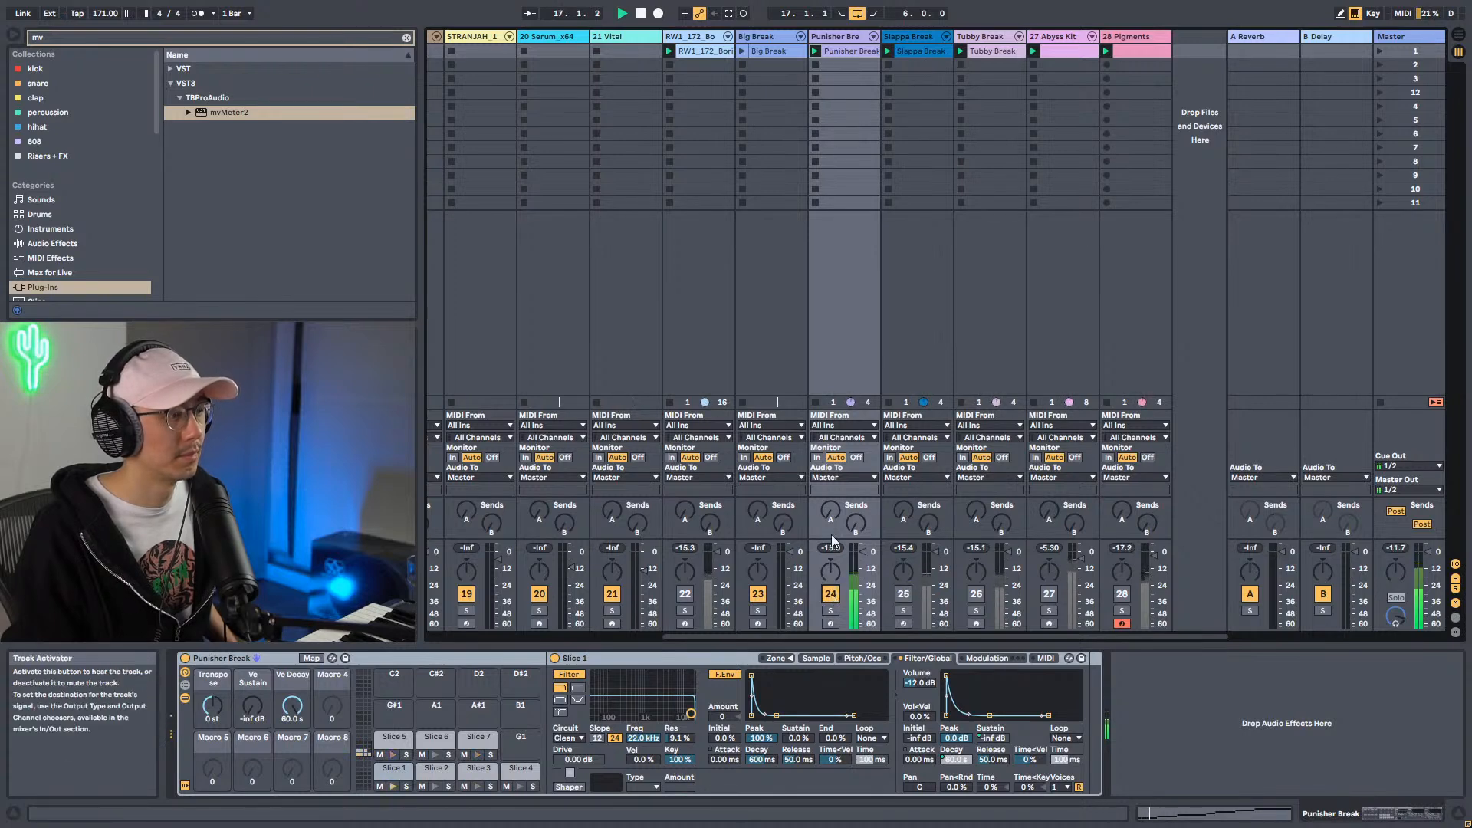
Open the Punisher Break clip and shift its Slice 3 and Slice 2 notes slightly earlier onto the grid.
double_click(835, 50)
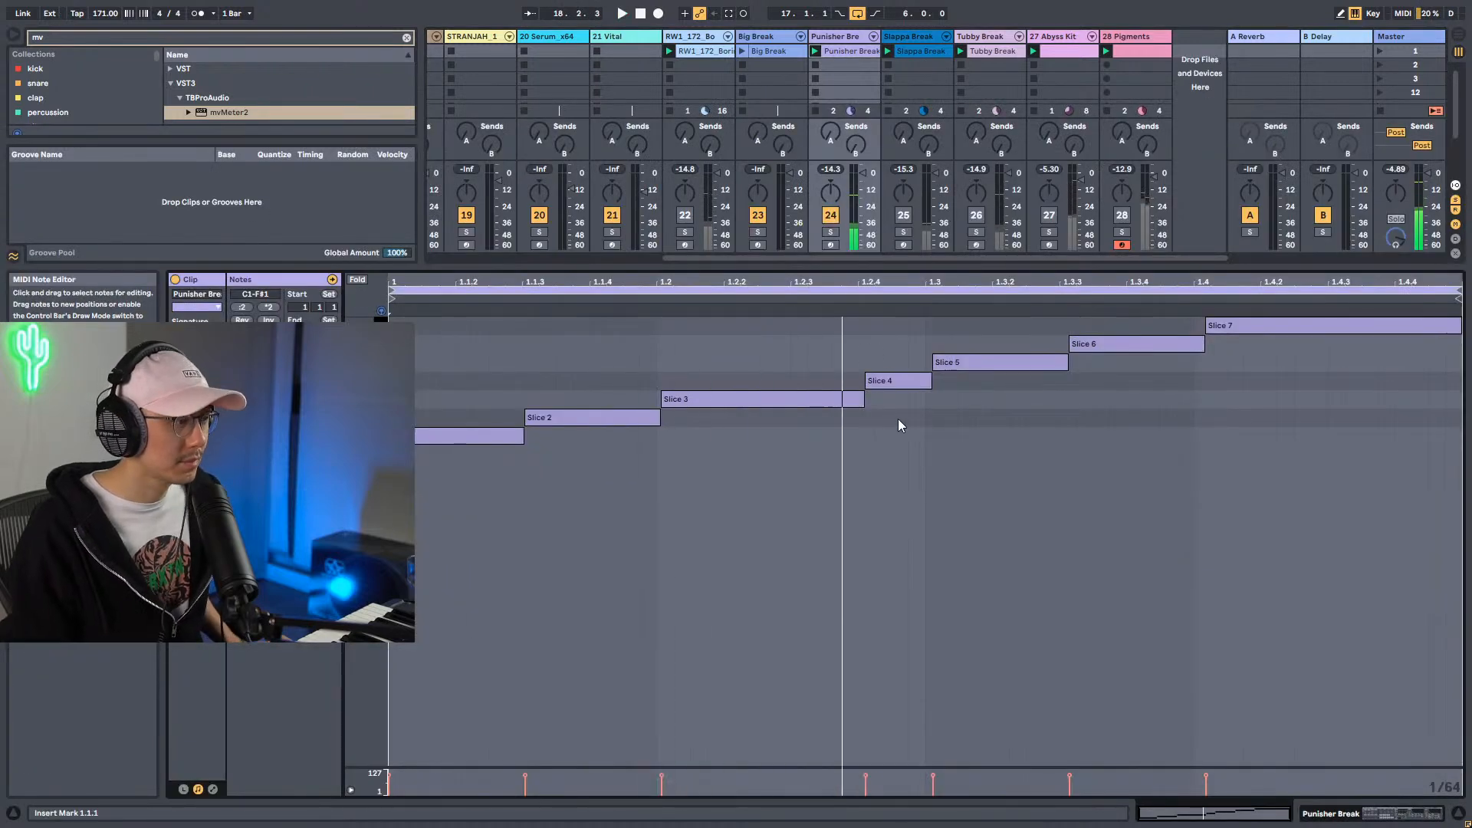
drag(789, 395, 785, 396)
drag(619, 417, 616, 416)
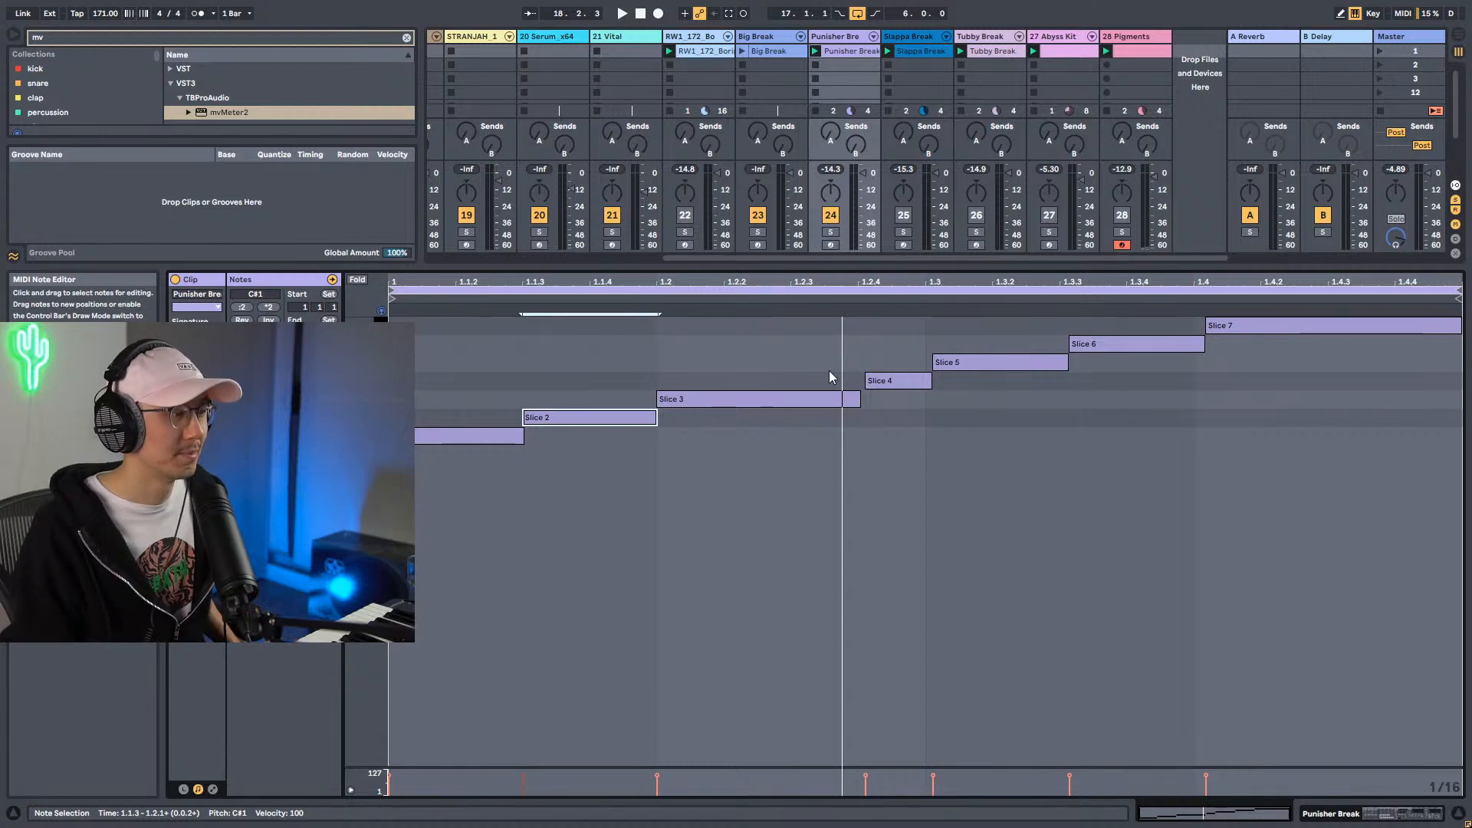
Shift Slice 4 and Slice 5 onto the grid, and move the last two notes earlier, repitching them to Slice 7 and Slice 1.
drag(885, 380, 877, 381)
click(972, 362)
drag(972, 362, 965, 362)
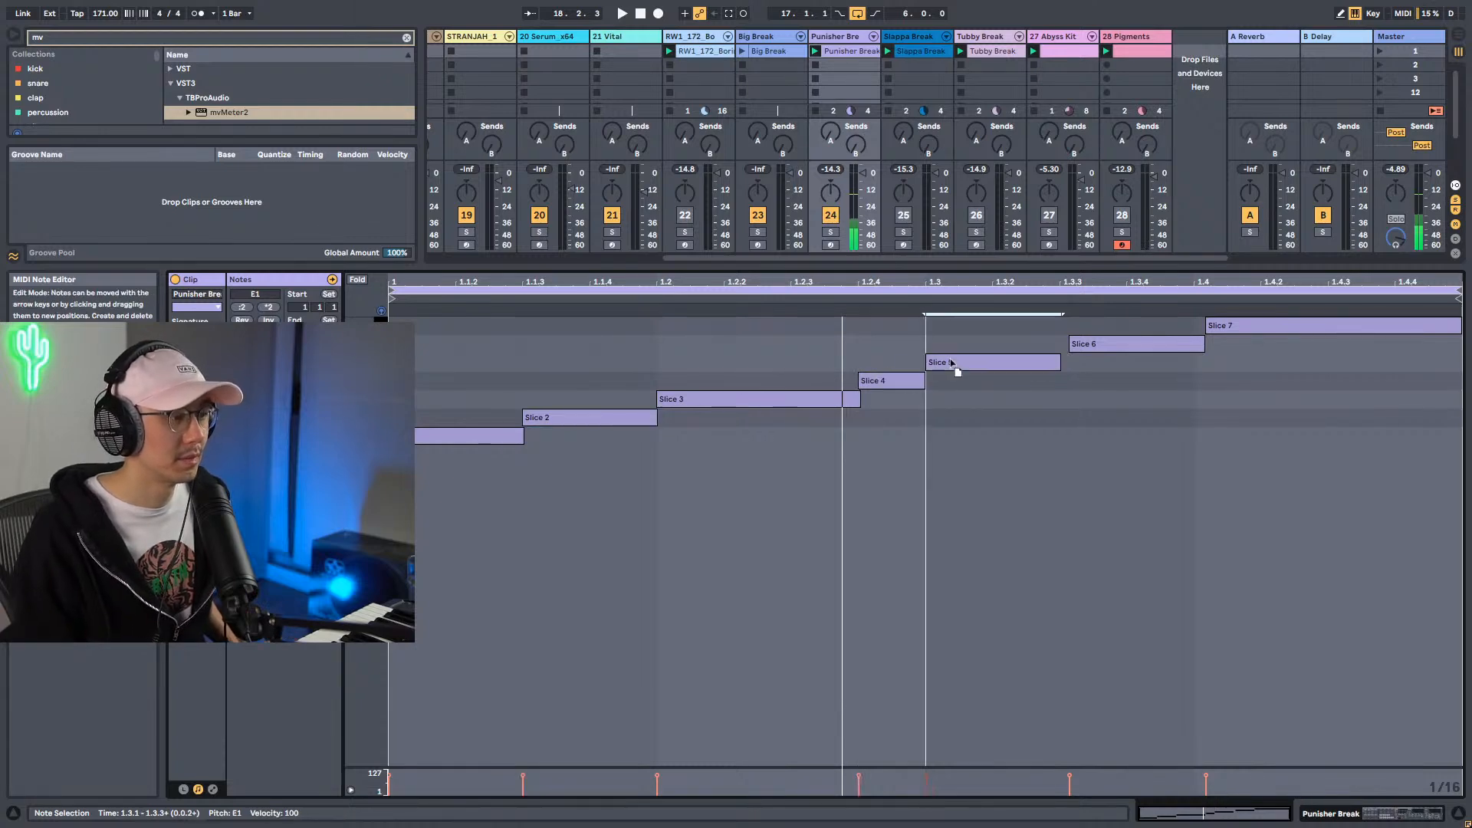
drag(1104, 342, 1077, 312)
drag(1243, 324, 1224, 437)
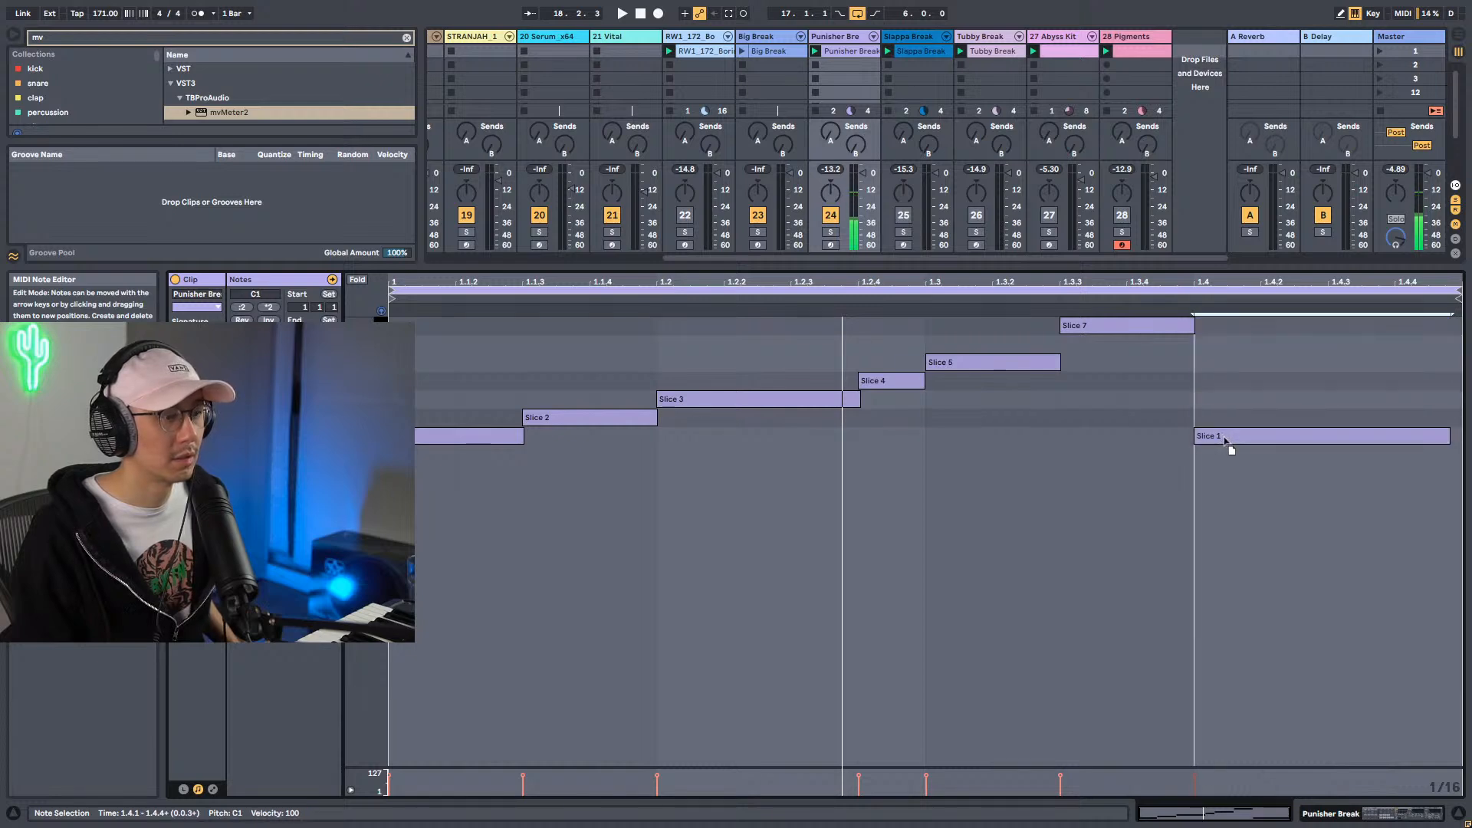
Solo the Punisher Break track, delete every note after Slice 3 and select the three remaining notes.
click(831, 232)
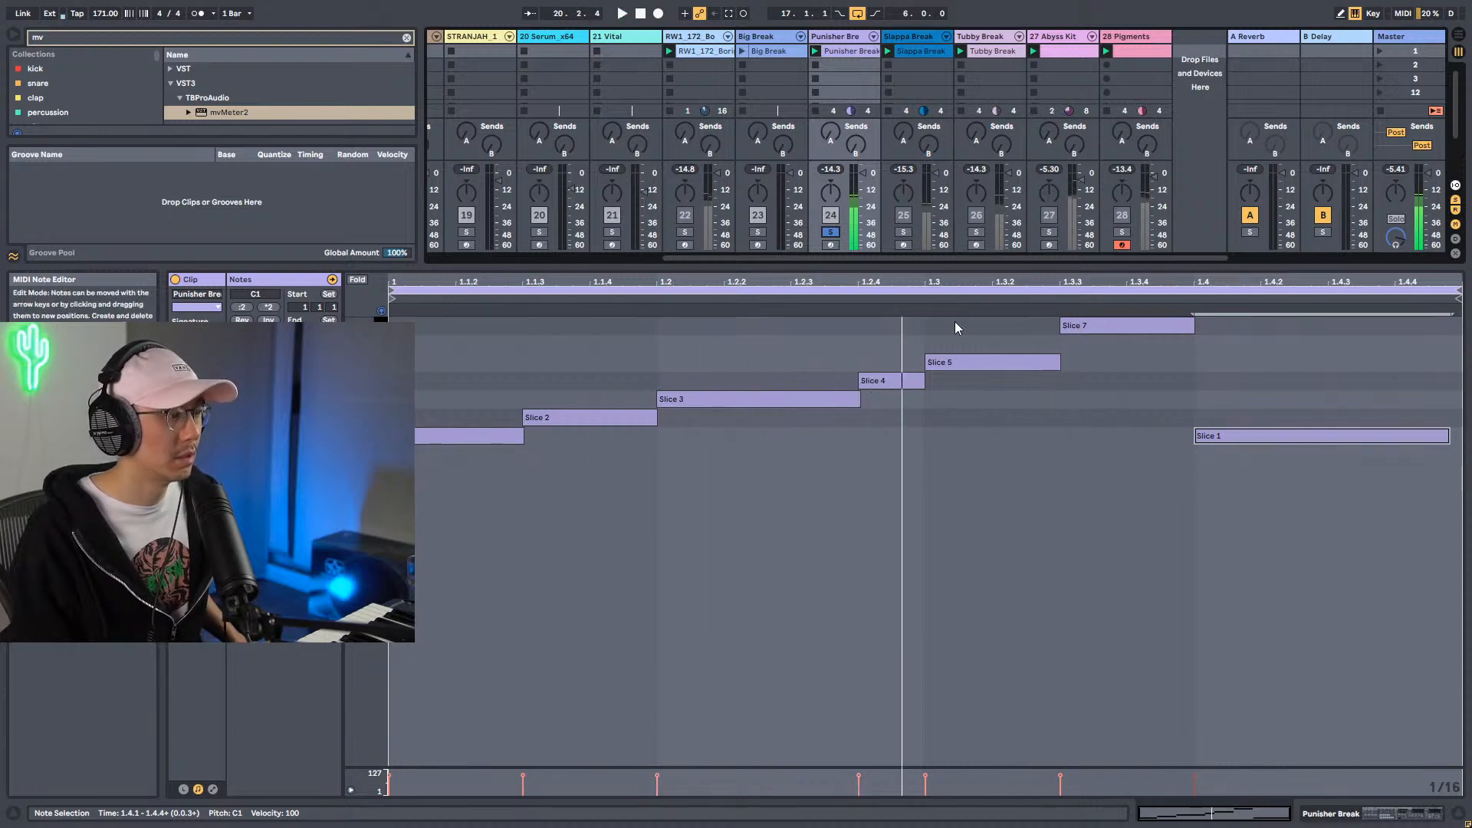
drag(893, 463, 1227, 326)
key(Delete)
key(ctrl+a)
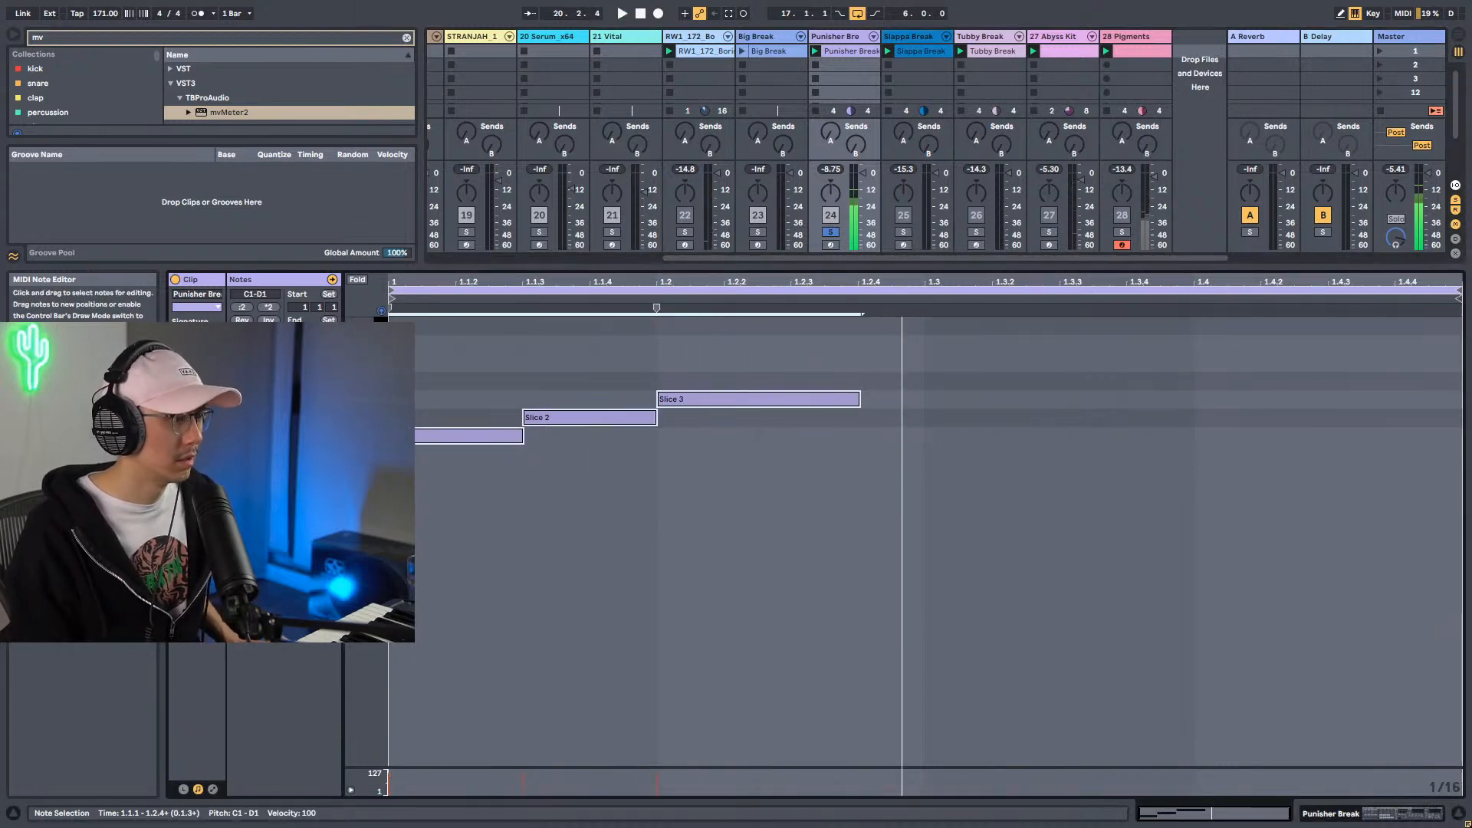
Repeat Slices 1 to 3 as eighth notes across the Punisher Break bar, ending it with Slice 1 and Slice 2.
drag(444, 437, 790, 403)
click(843, 354)
click(907, 486)
key(space)
drag(1263, 397, 1208, 397)
drag(874, 438, 1266, 443)
key(ctrl+d)
key(Up)
click(1317, 367)
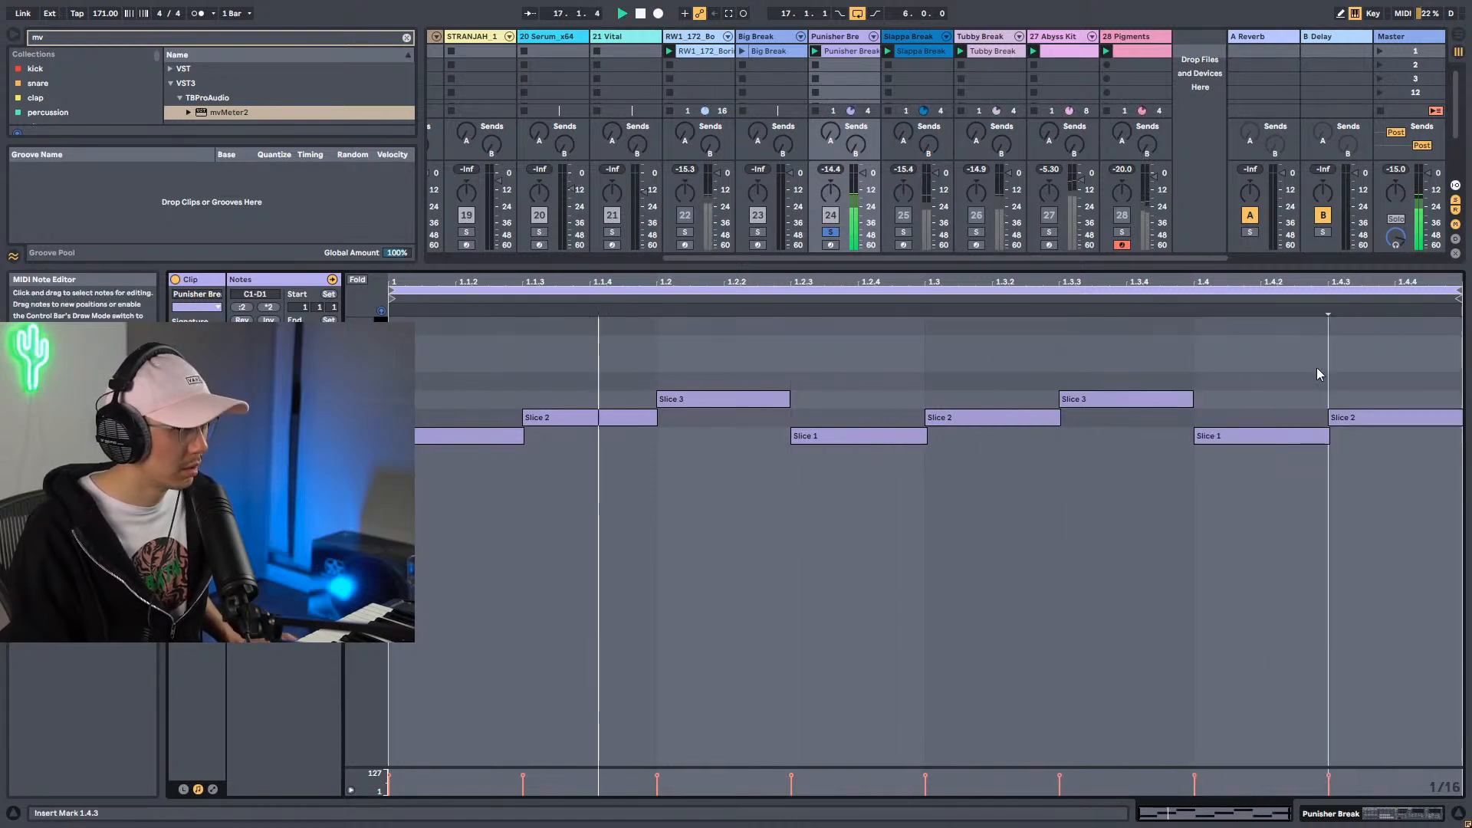
Select all Punisher Break notes, unsolo the track to hear it in the mix and return to its devices.
key(ctrl+a)
key(shift+Tab)
key(shift+Tab)
click(830, 232)
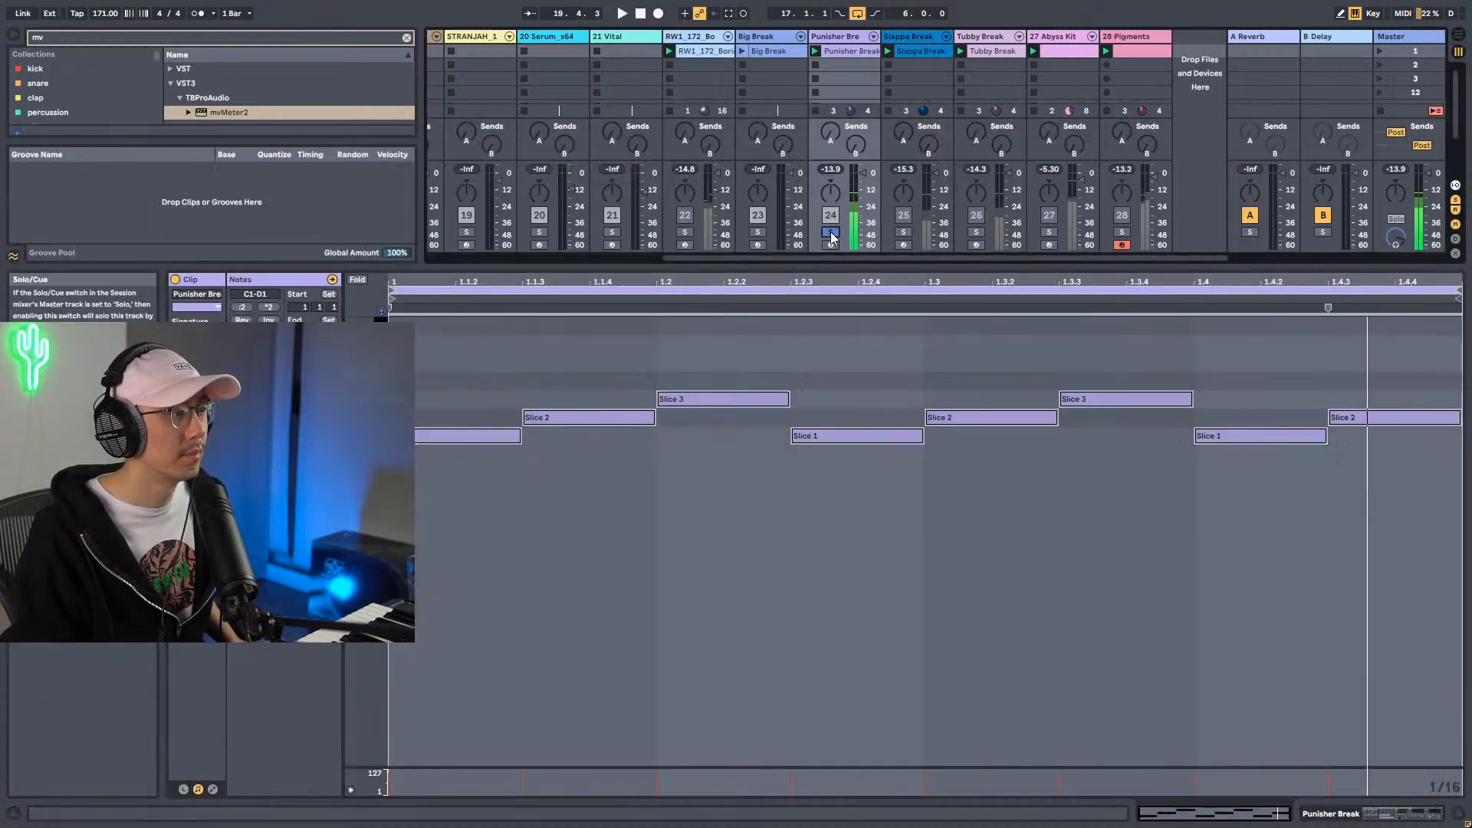
click(854, 59)
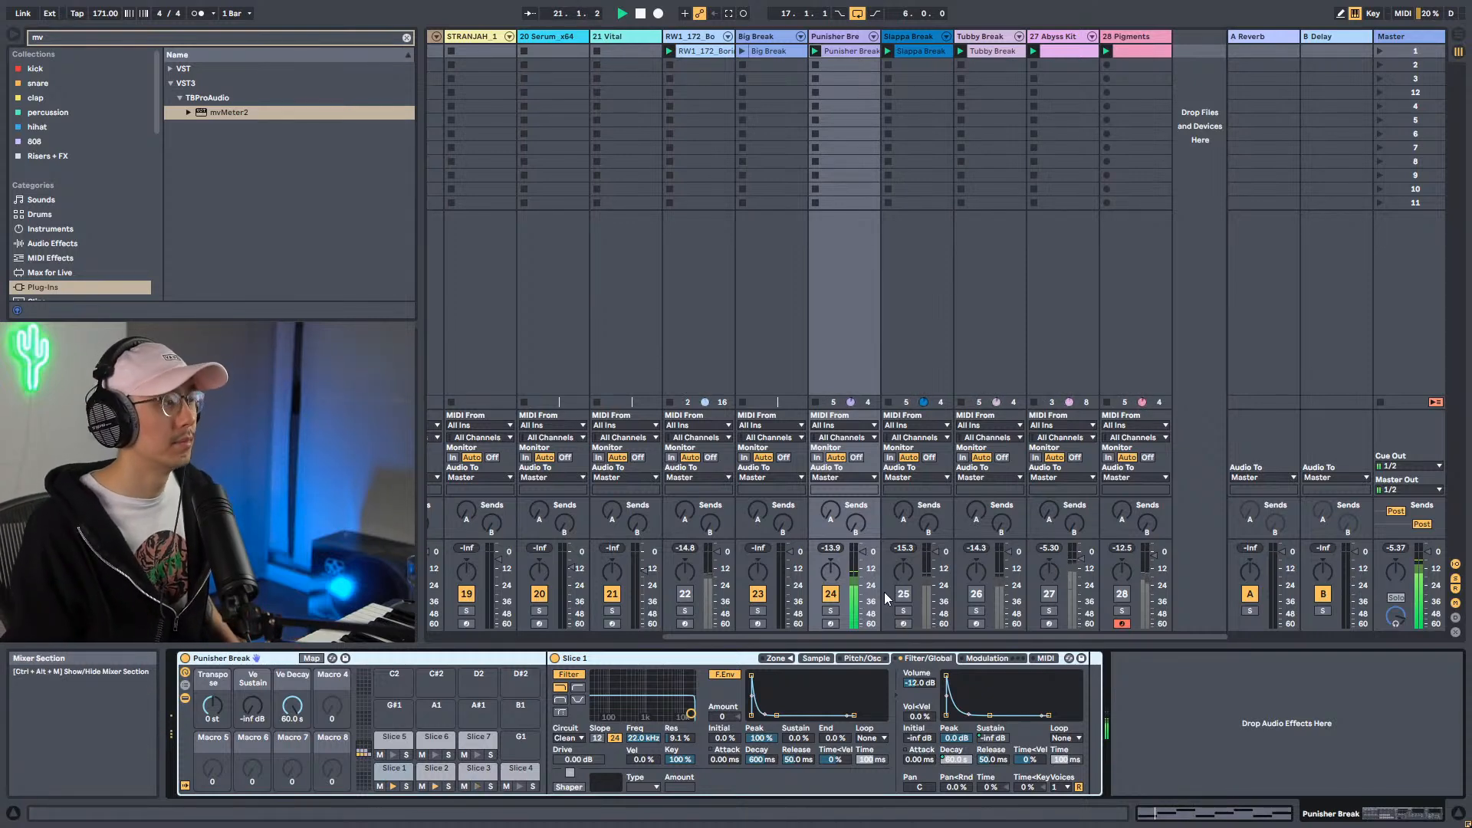
Review the notes of the 14 Vital clip in scene 4 during playback and return to the track's devices.
drag(838, 633, 592, 623)
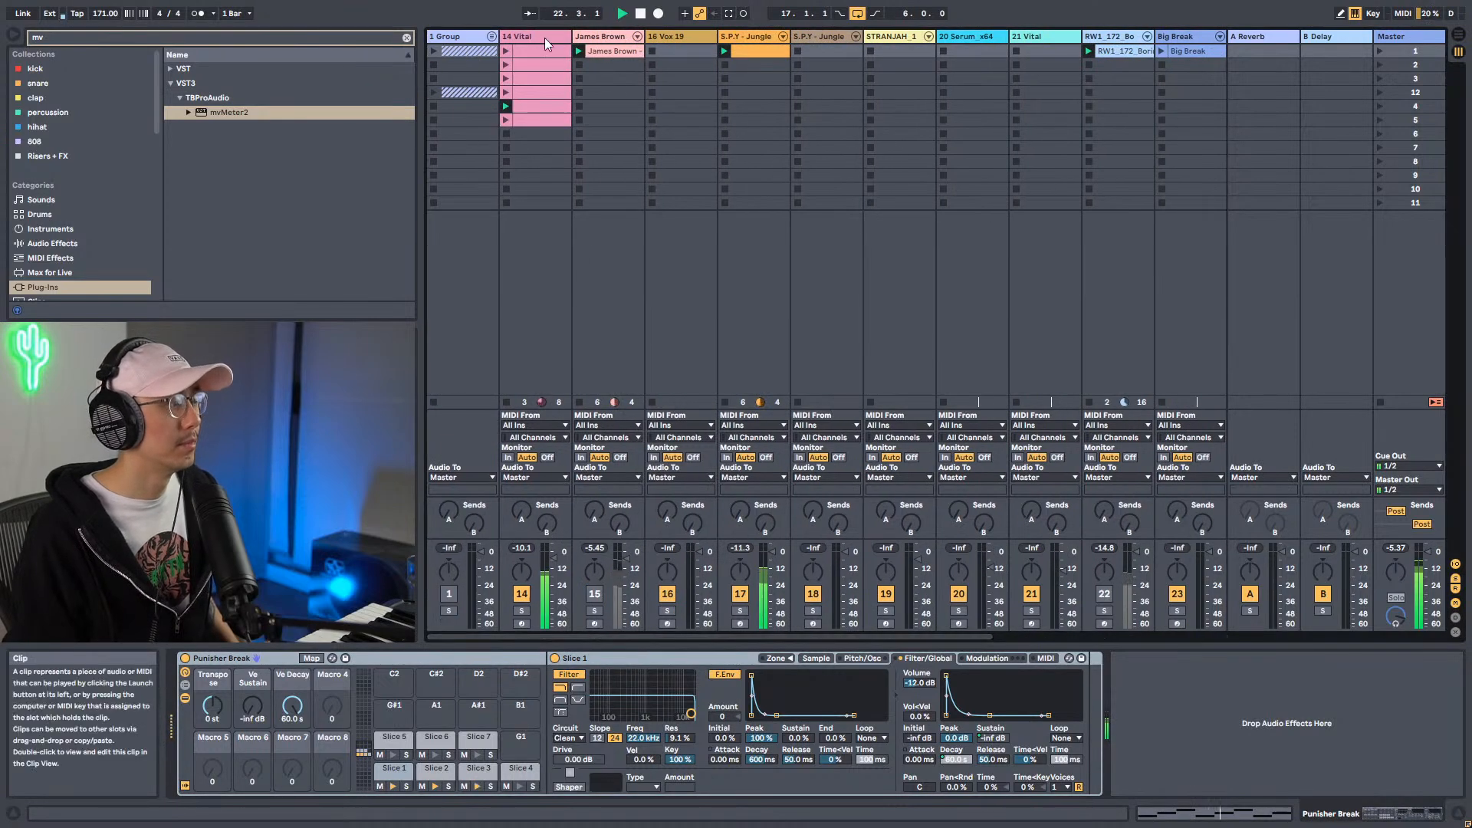
double_click(532, 111)
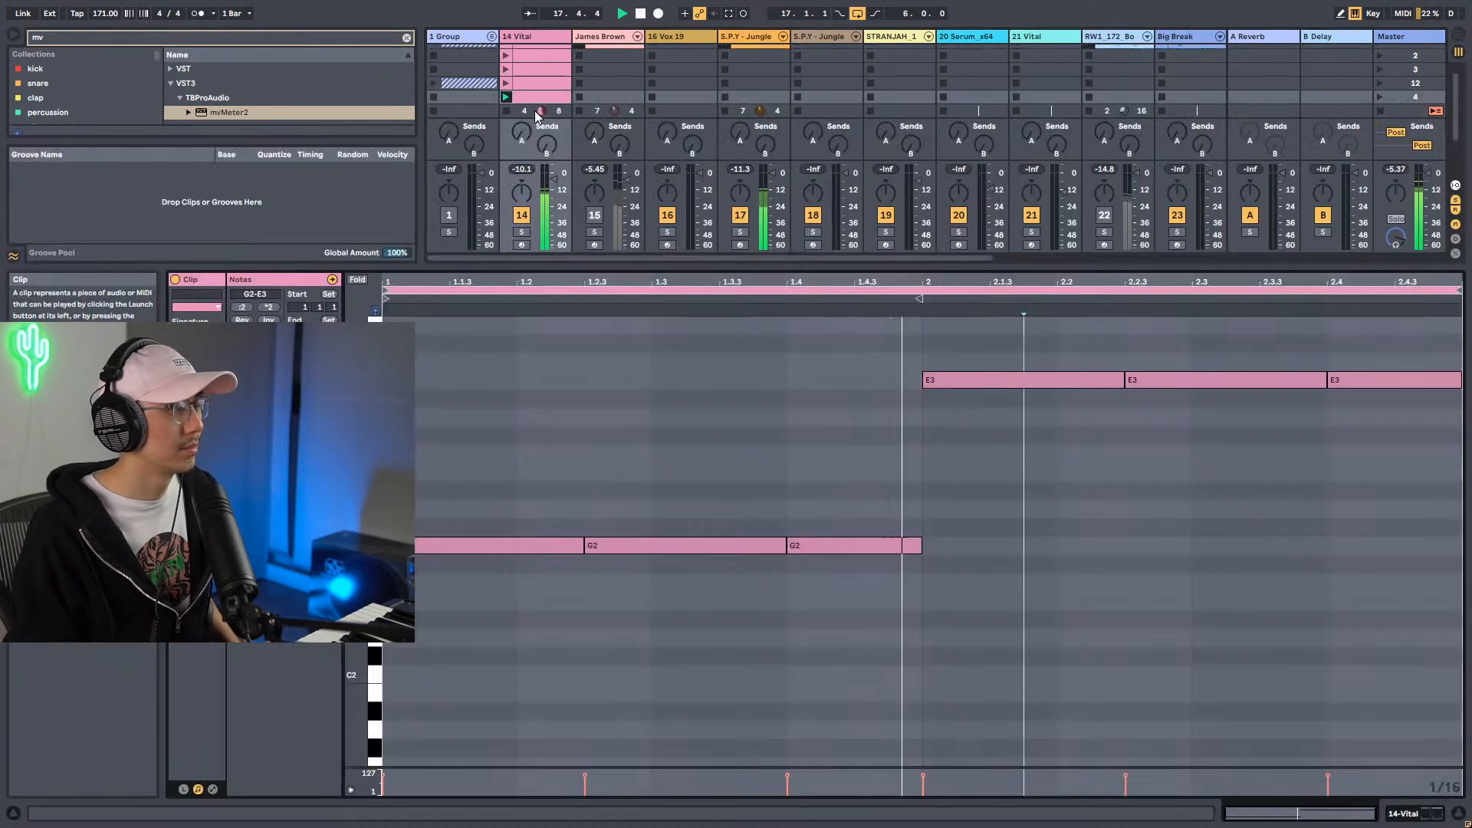
click(549, 39)
key(shift+Tab)
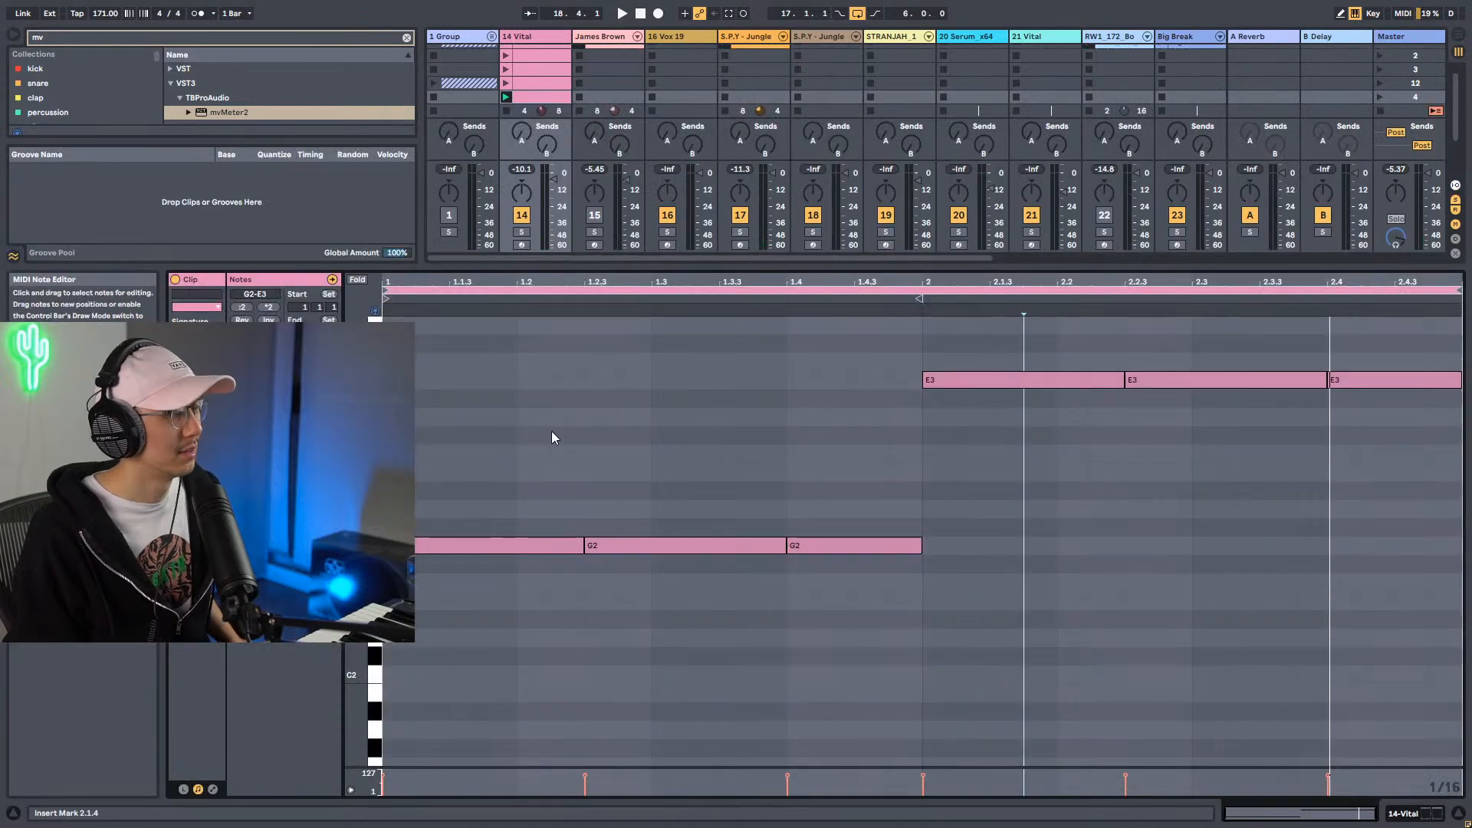
key(space)
click(563, 36)
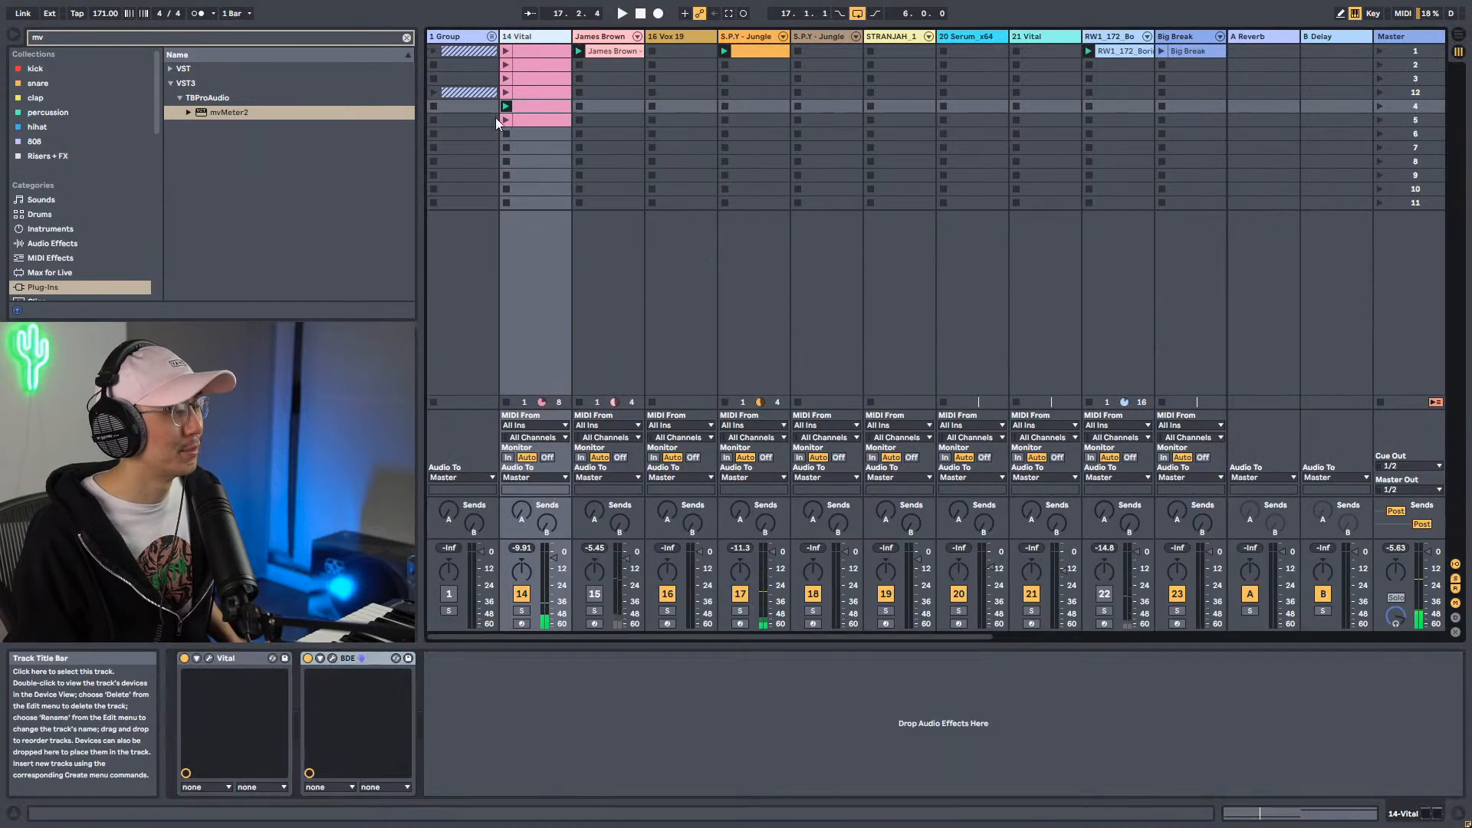
Check the BDE Drive on the 14 Vital track during playback, close the plug-in window and open the track's scene 4 clip.
click(210, 656)
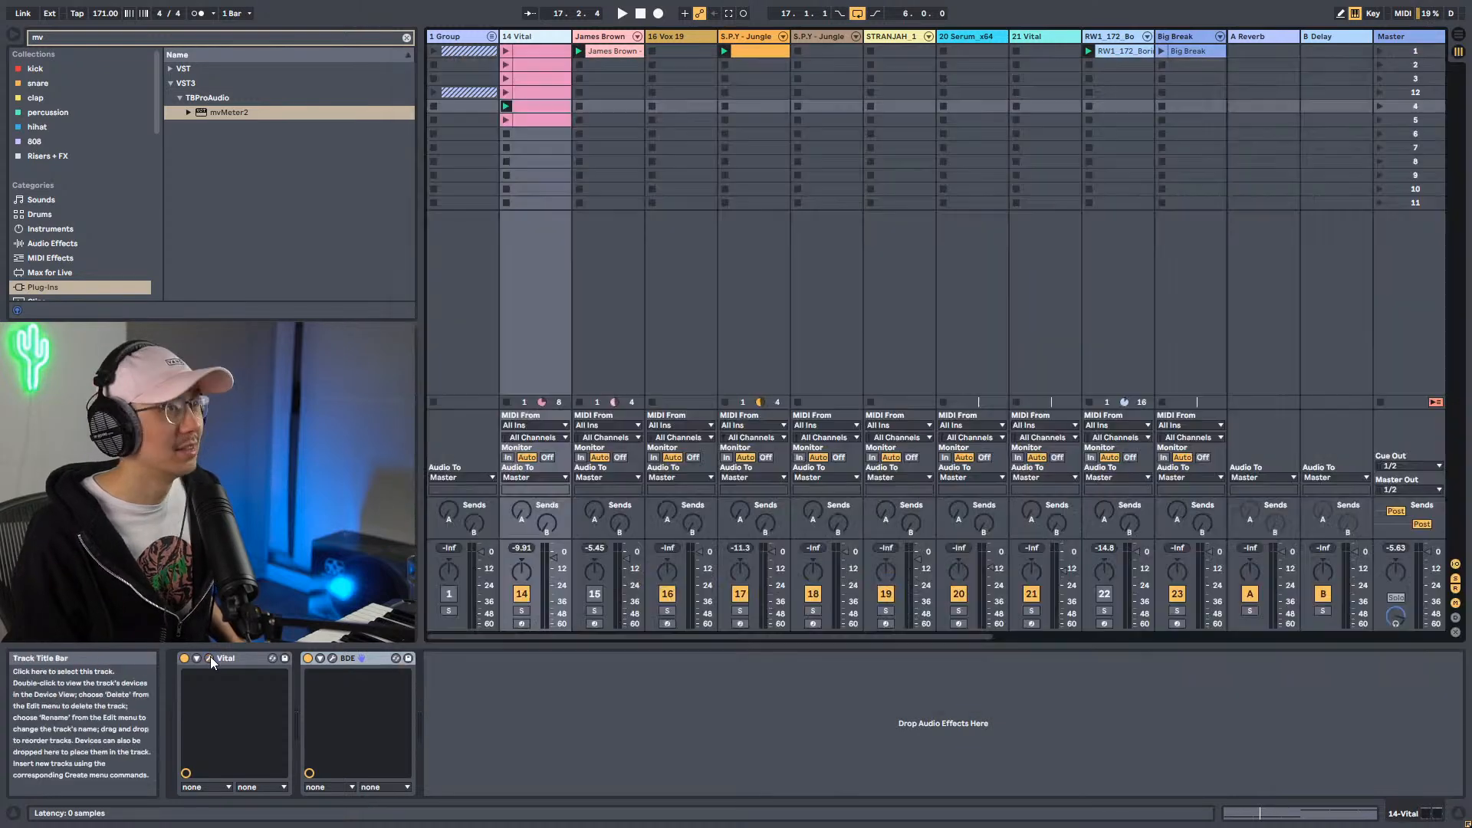
click(331, 657)
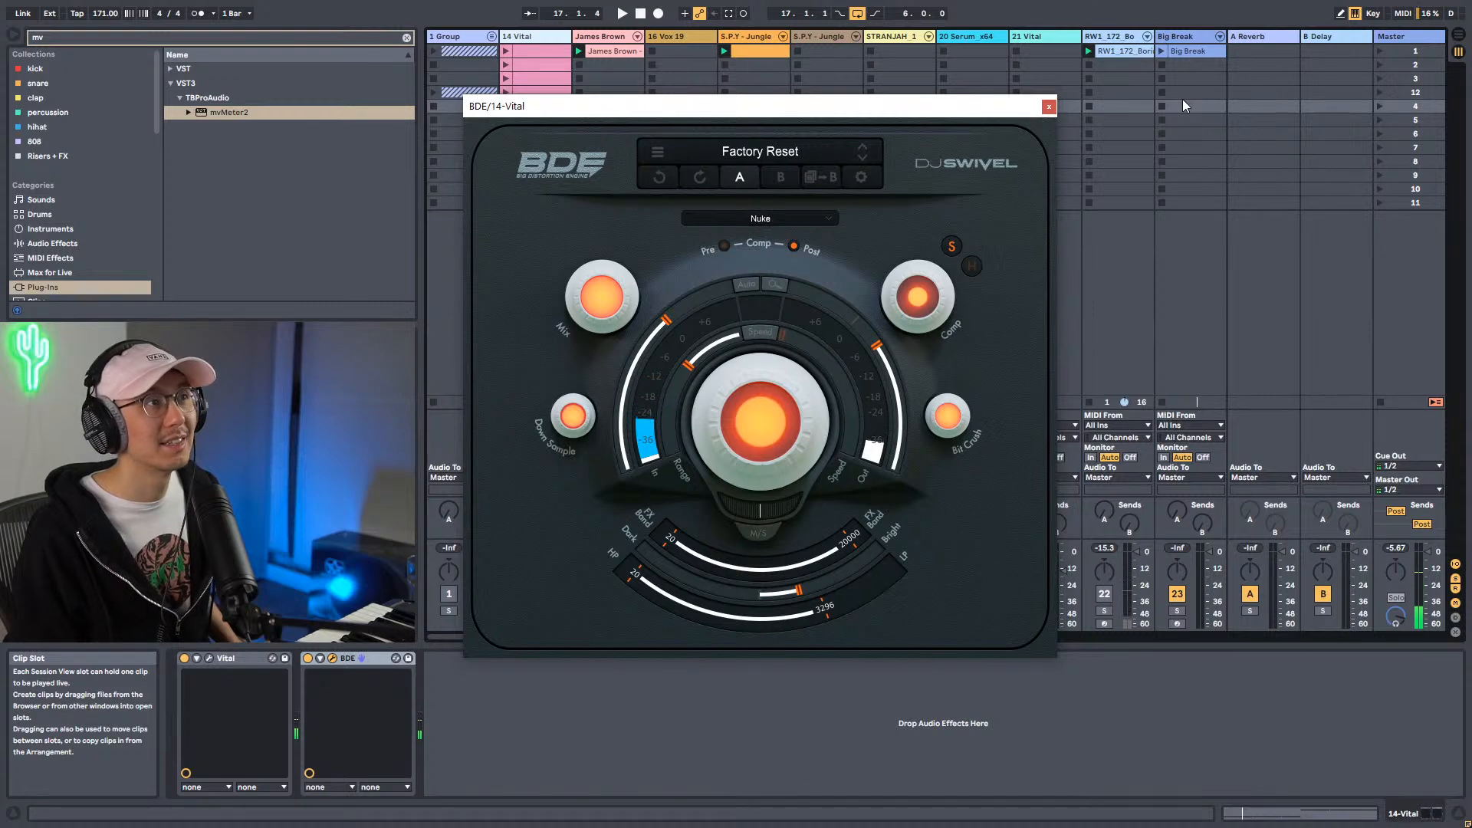
drag(805, 402, 770, 463)
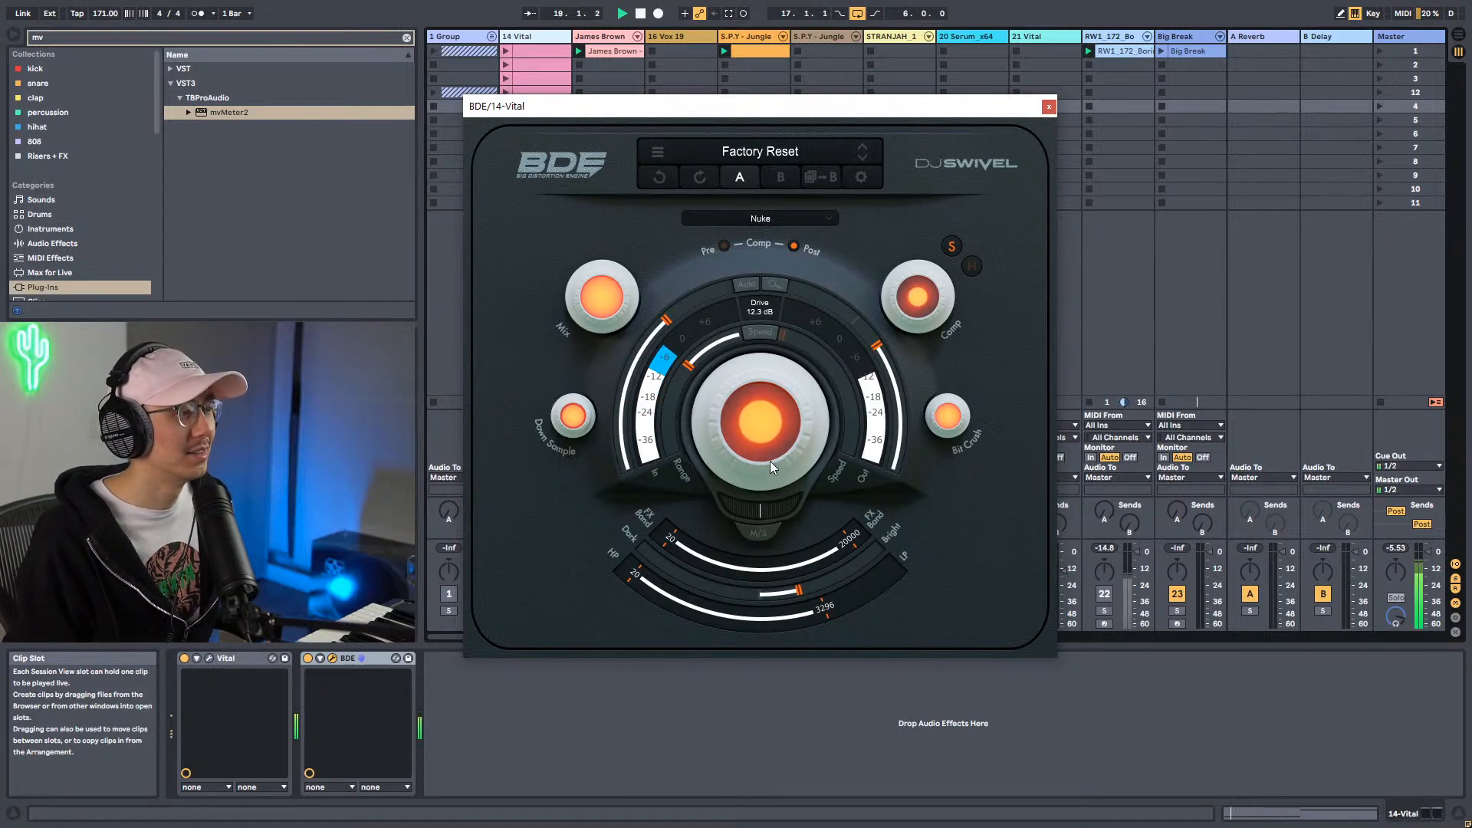
click(1049, 106)
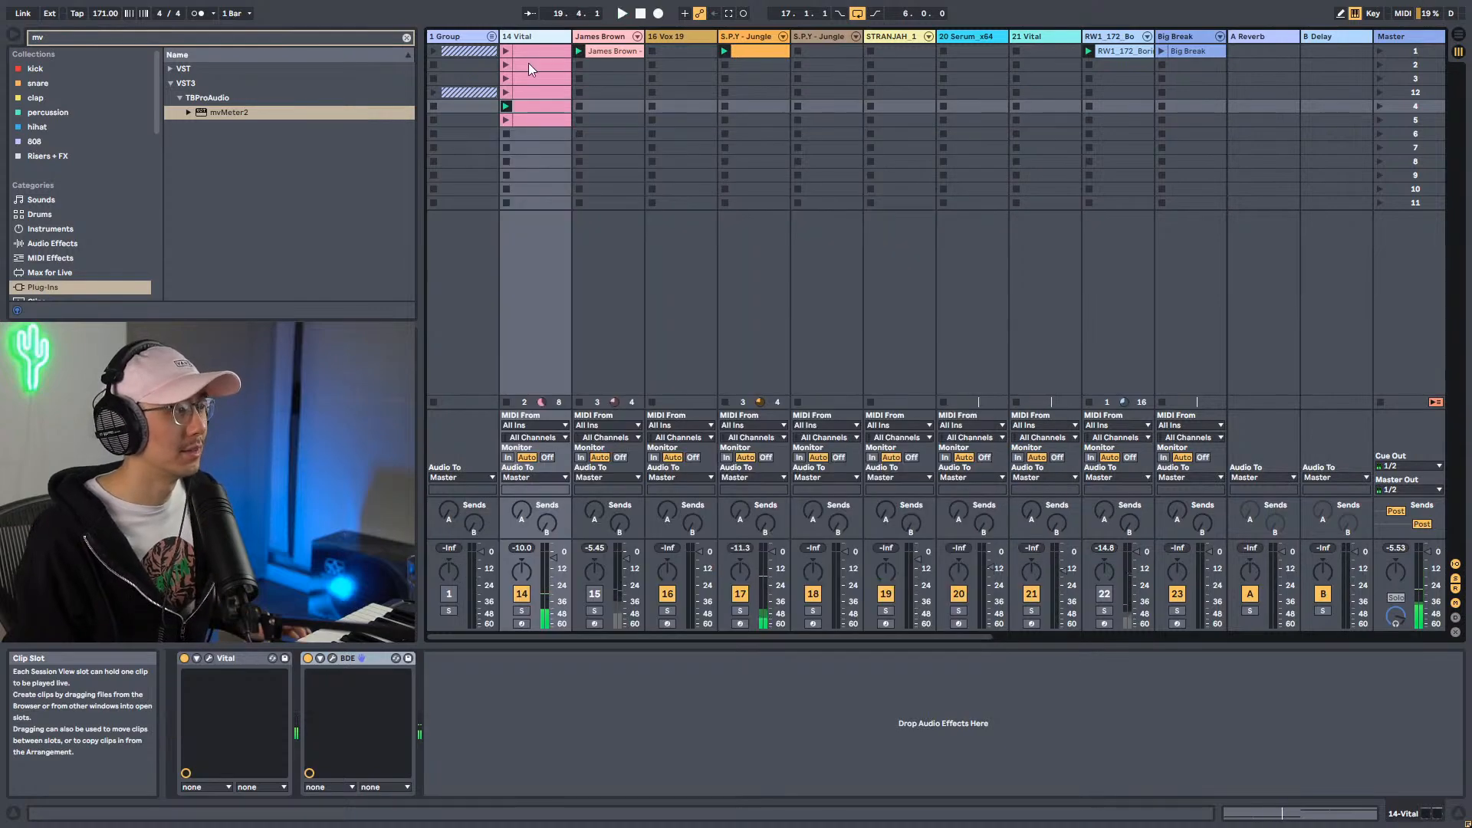
double_click(531, 105)
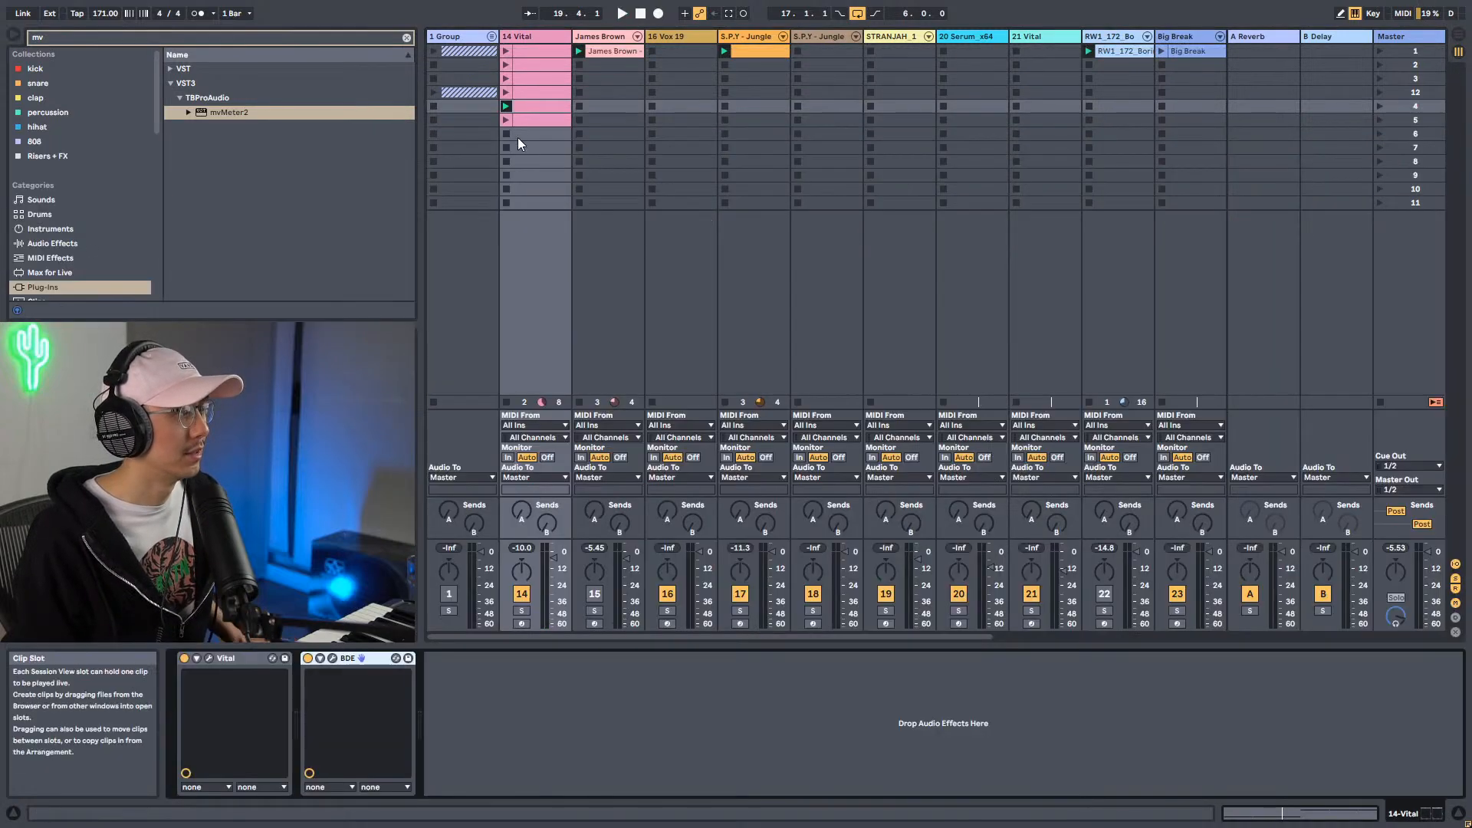
Copy the 14 Vital clip into scene 6 and turn its three E3 notes in bar 2 into one bar-long F#2 note.
click(518, 135)
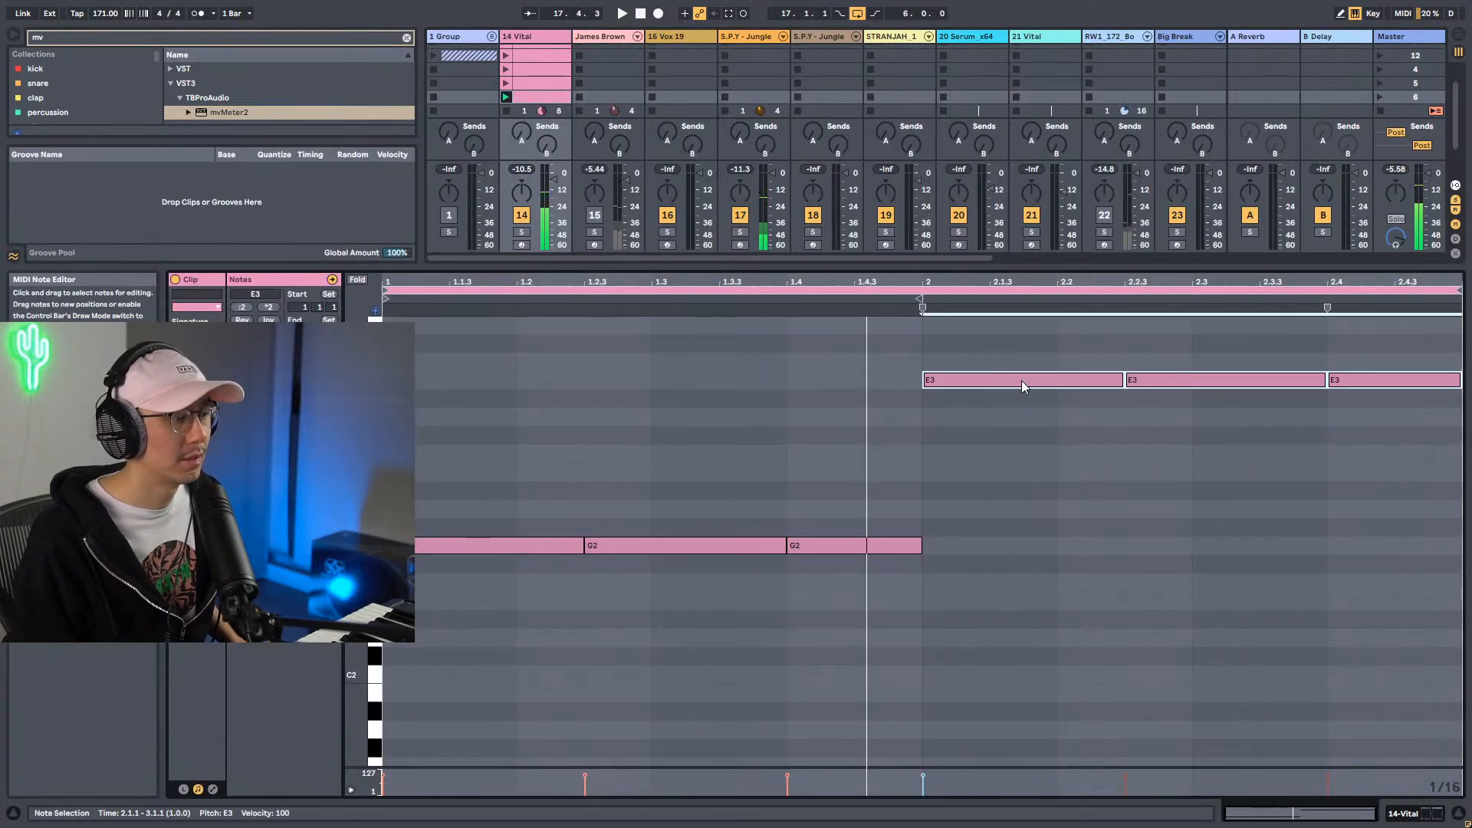
drag(1021, 380, 1023, 564)
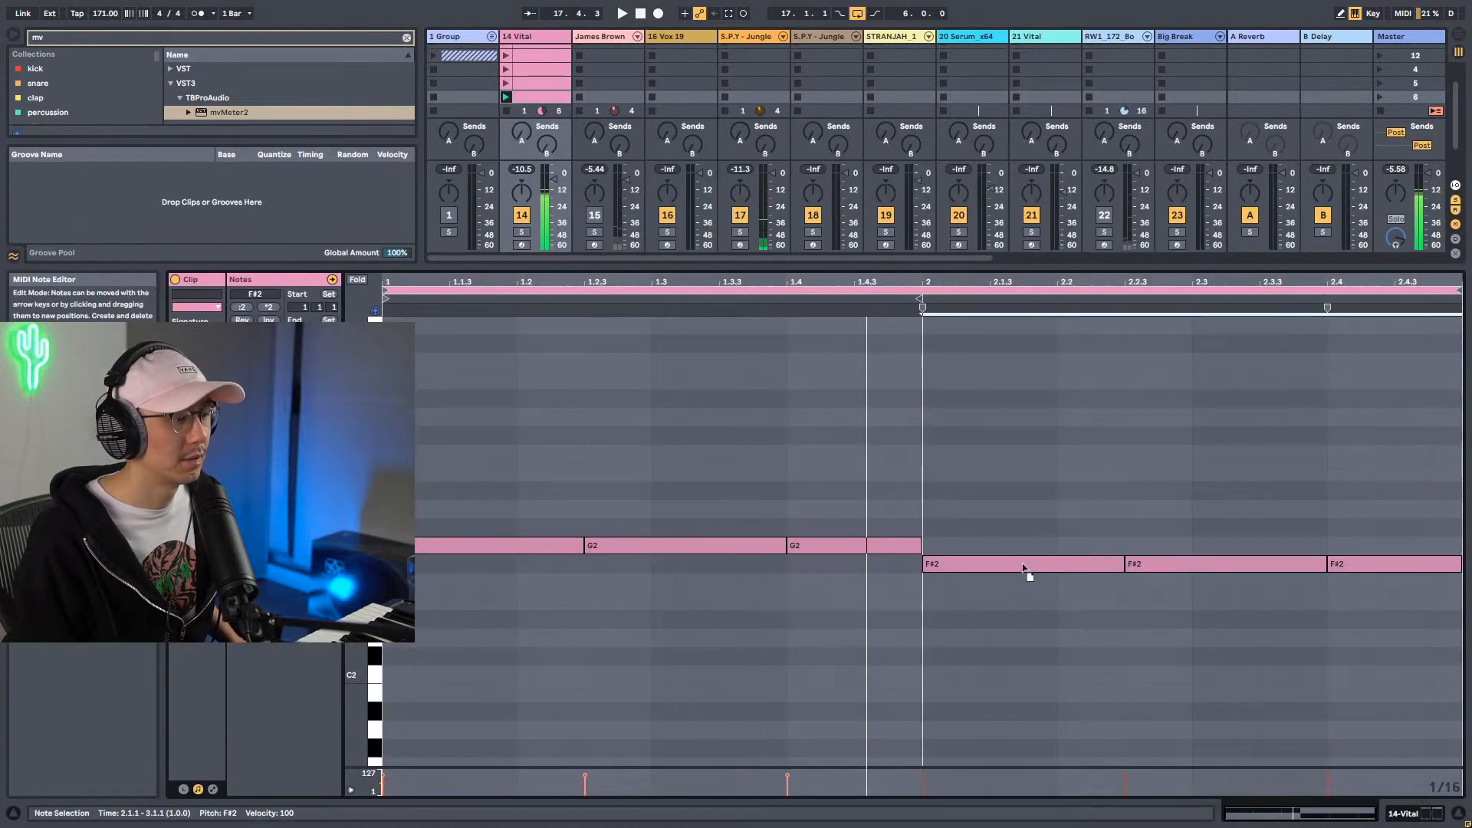
click(1020, 501)
drag(1173, 590, 1346, 507)
key(Delete)
drag(1123, 565, 1460, 565)
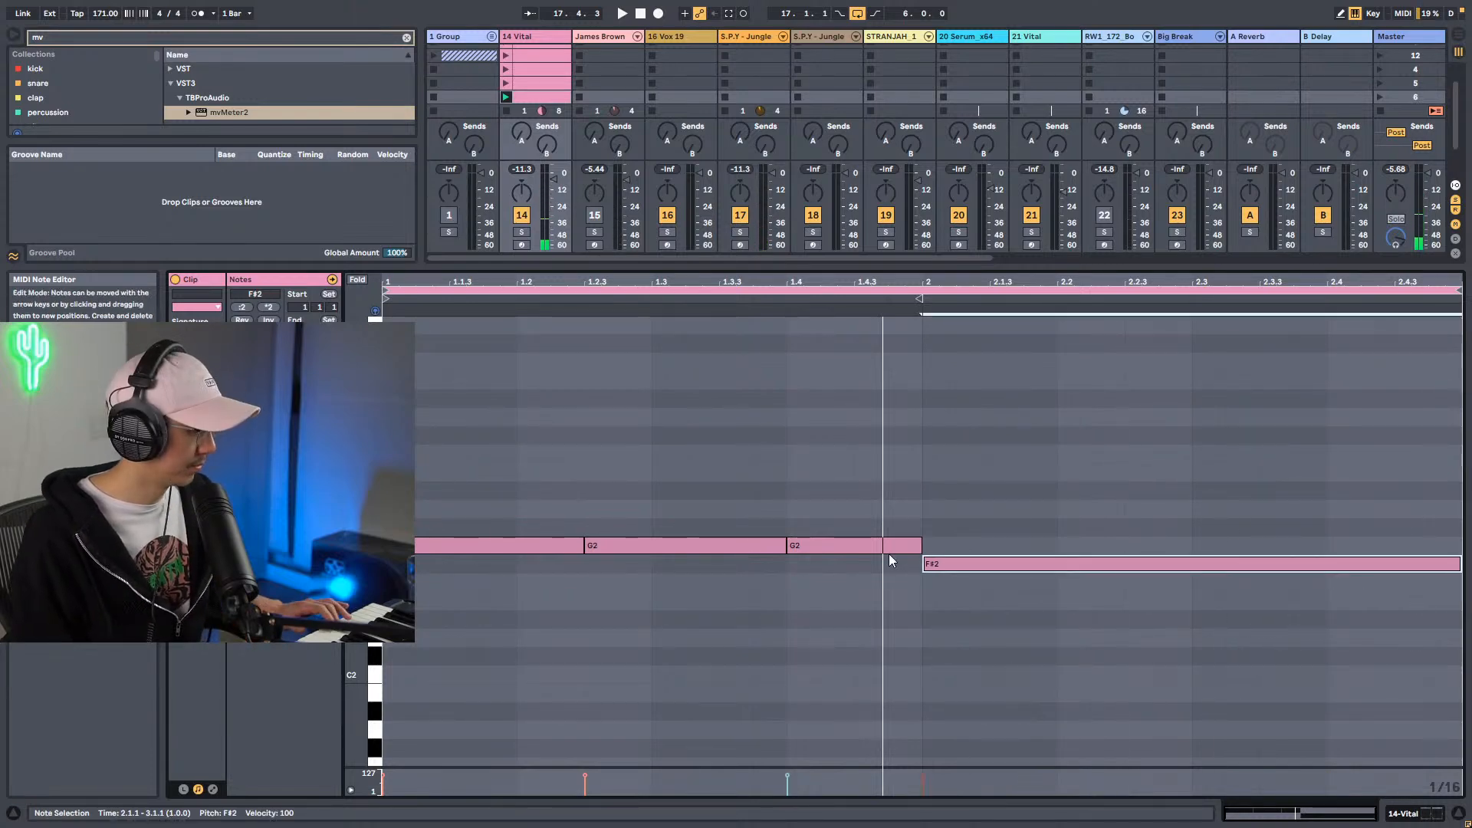
Arm the 14 Vital track, raise the long bar 2 note to A#2 and play the clip in the mix.
click(523, 245)
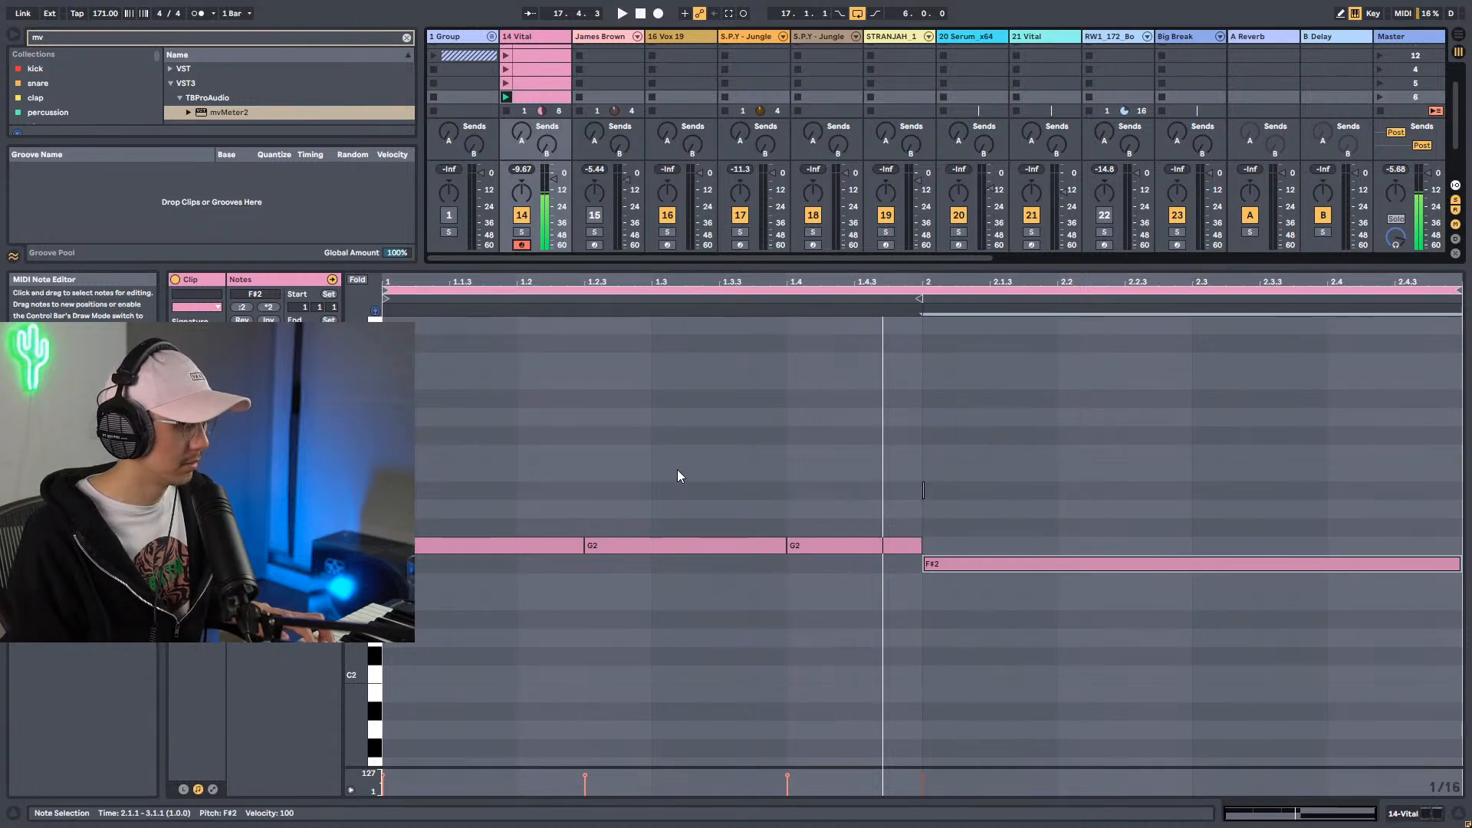
drag(954, 564, 954, 491)
key(space)
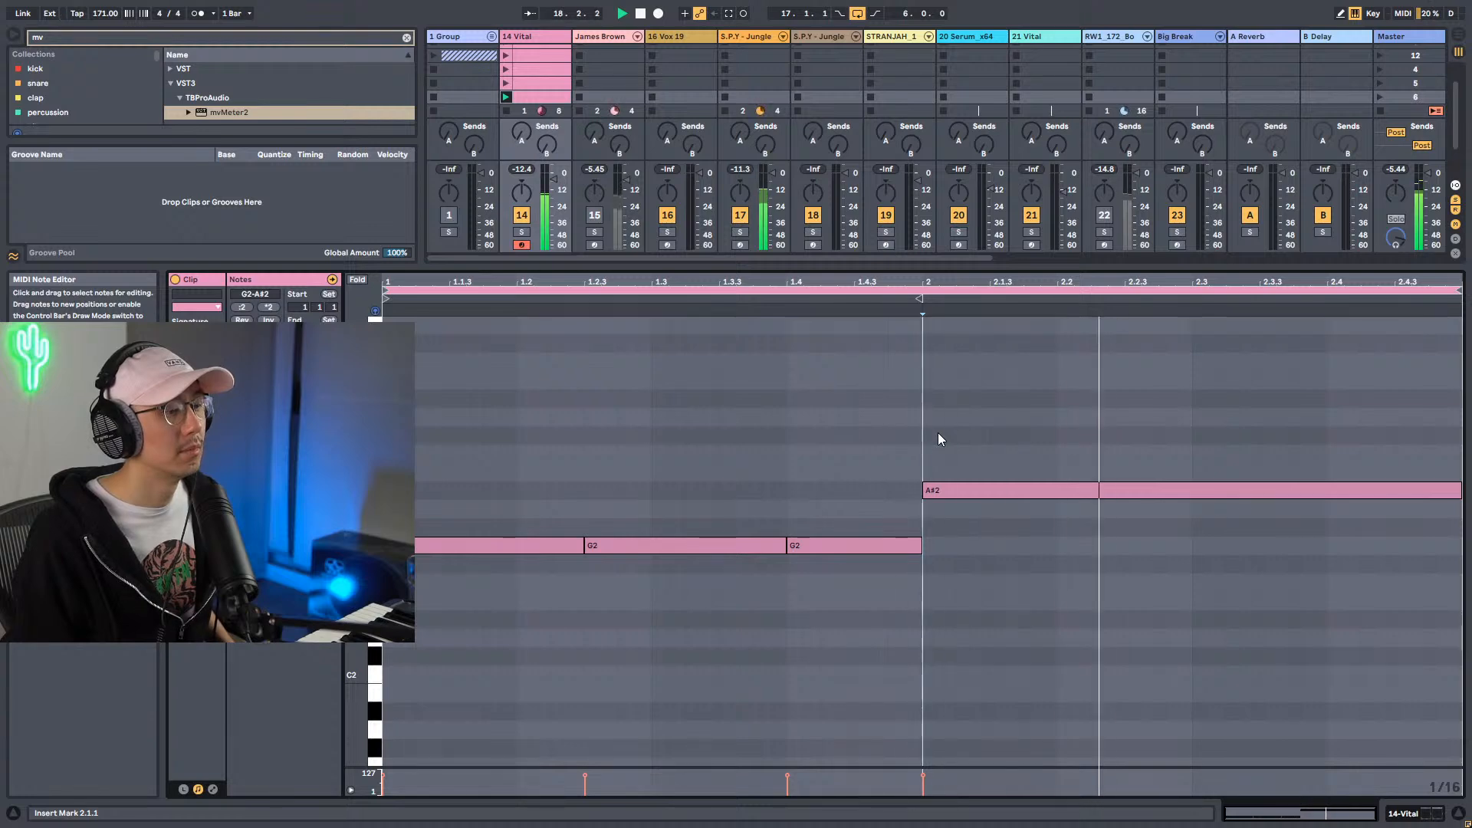
key(shift+Tab)
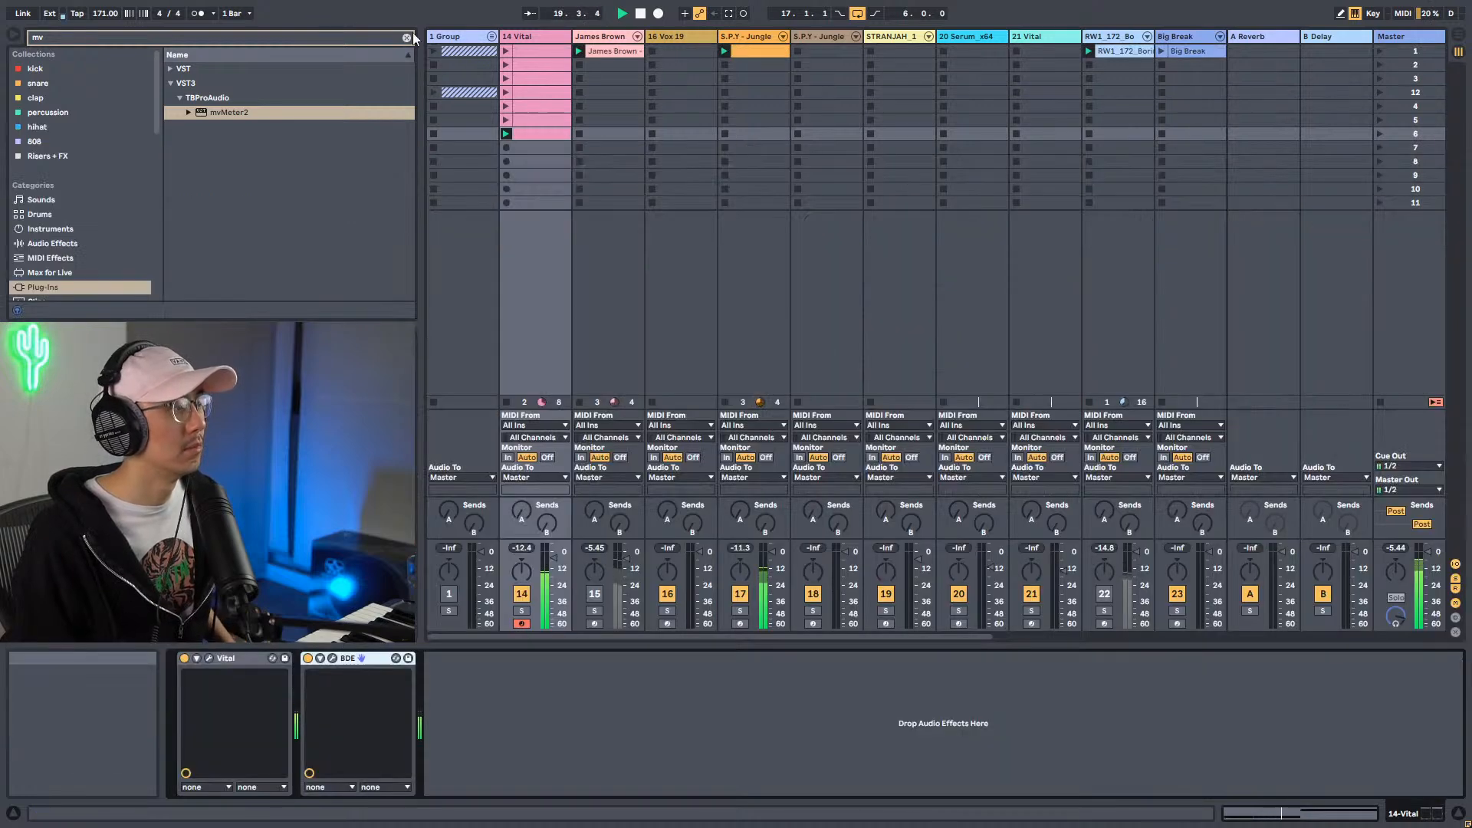
key(shift+Tab)
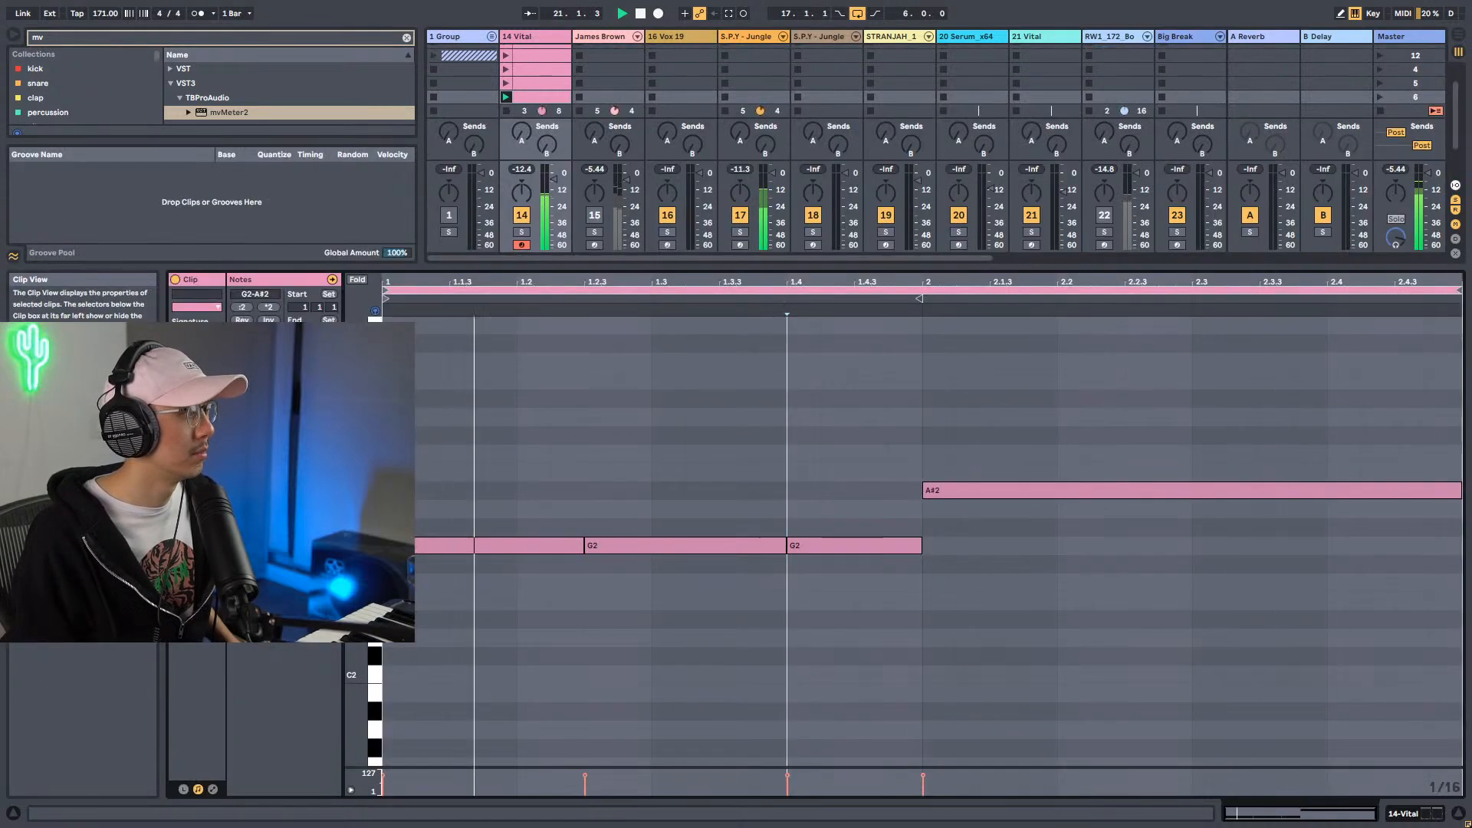
Duplicate the clip's two-bar loop to four bars and raise the long note in bar 4 an octave to A#3.
click(269, 307)
click(1261, 622)
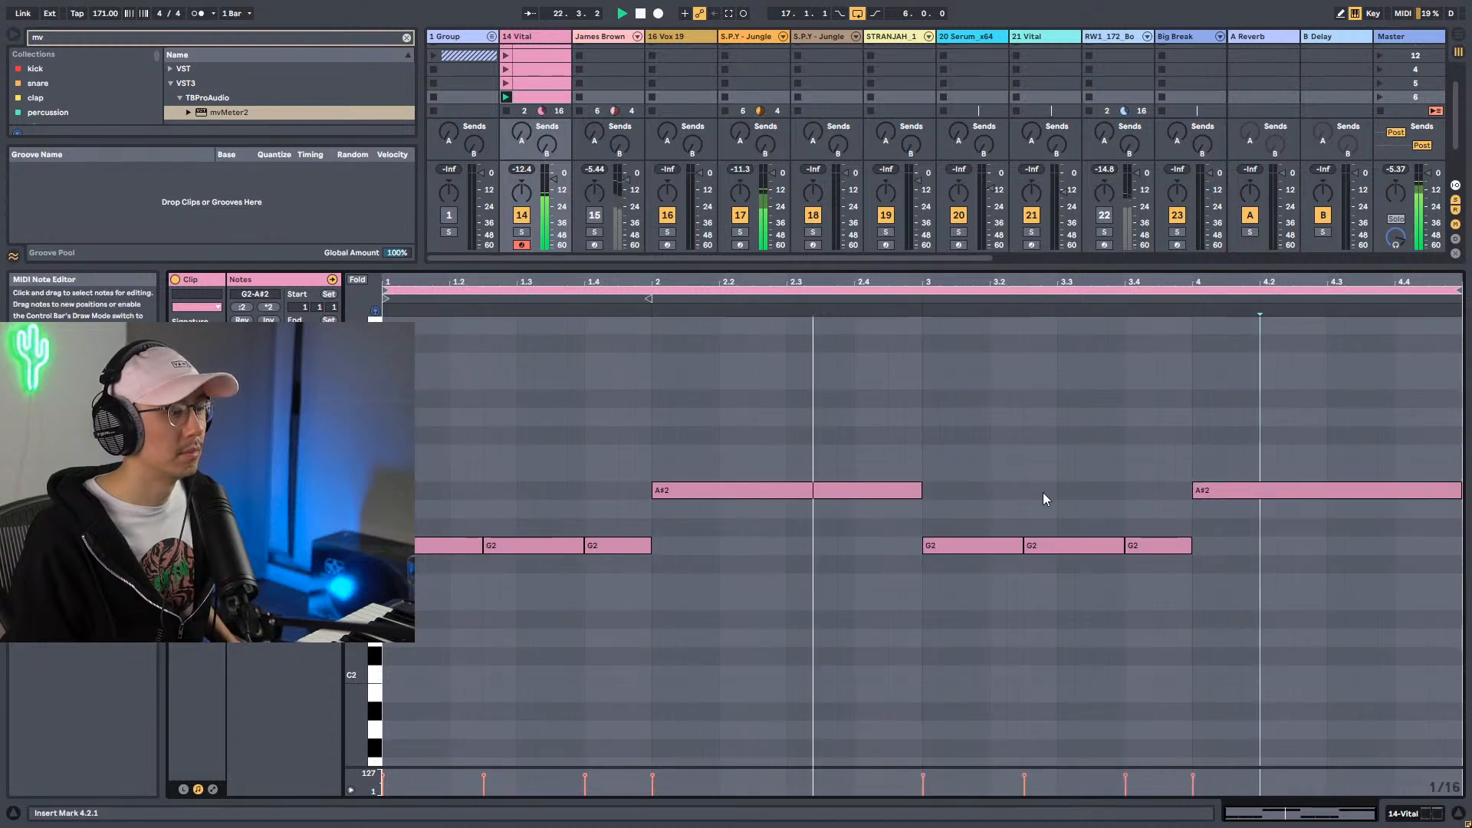
click(1249, 490)
key(shift+Up)
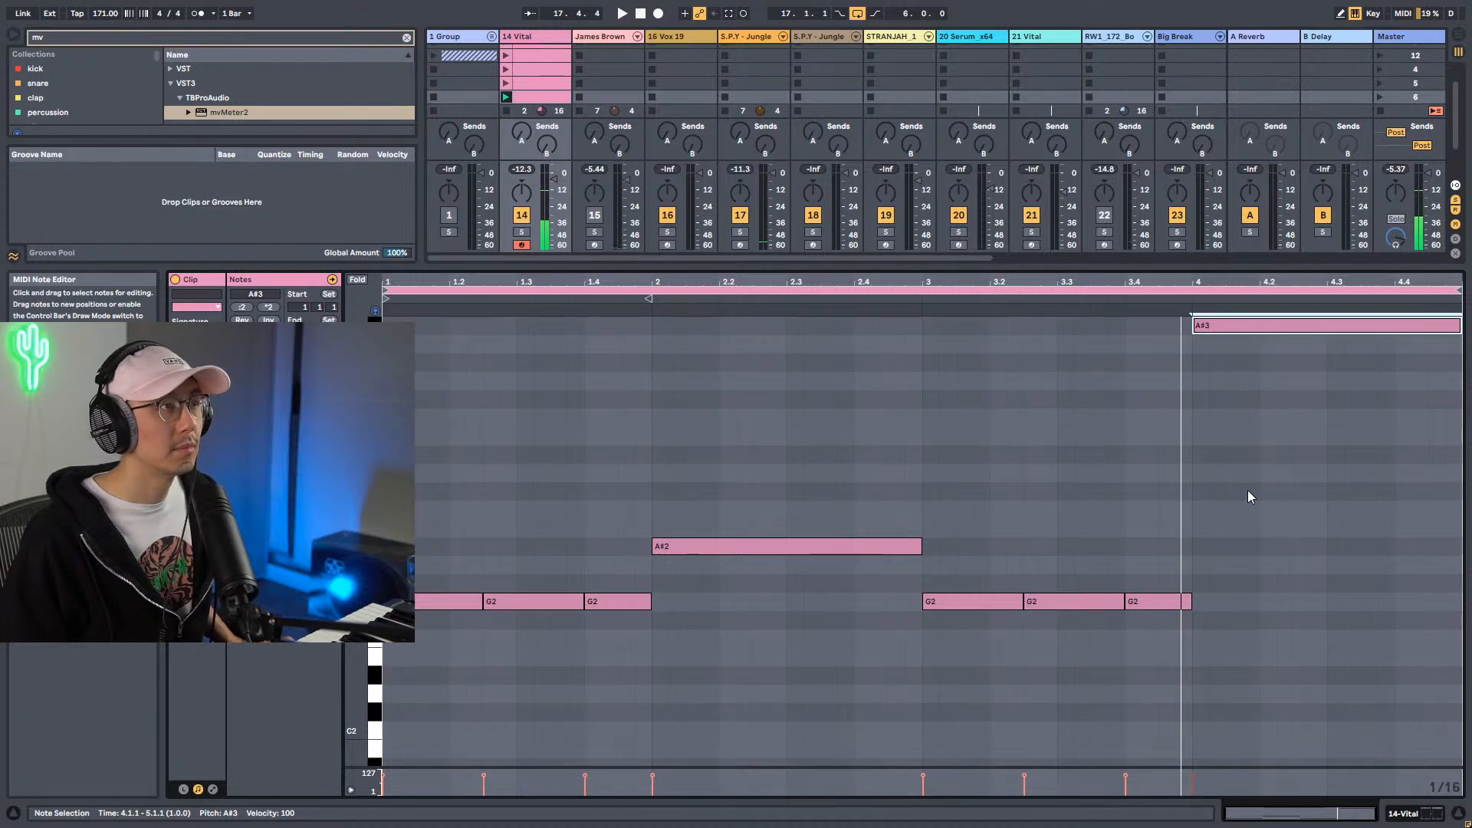
key(Up)
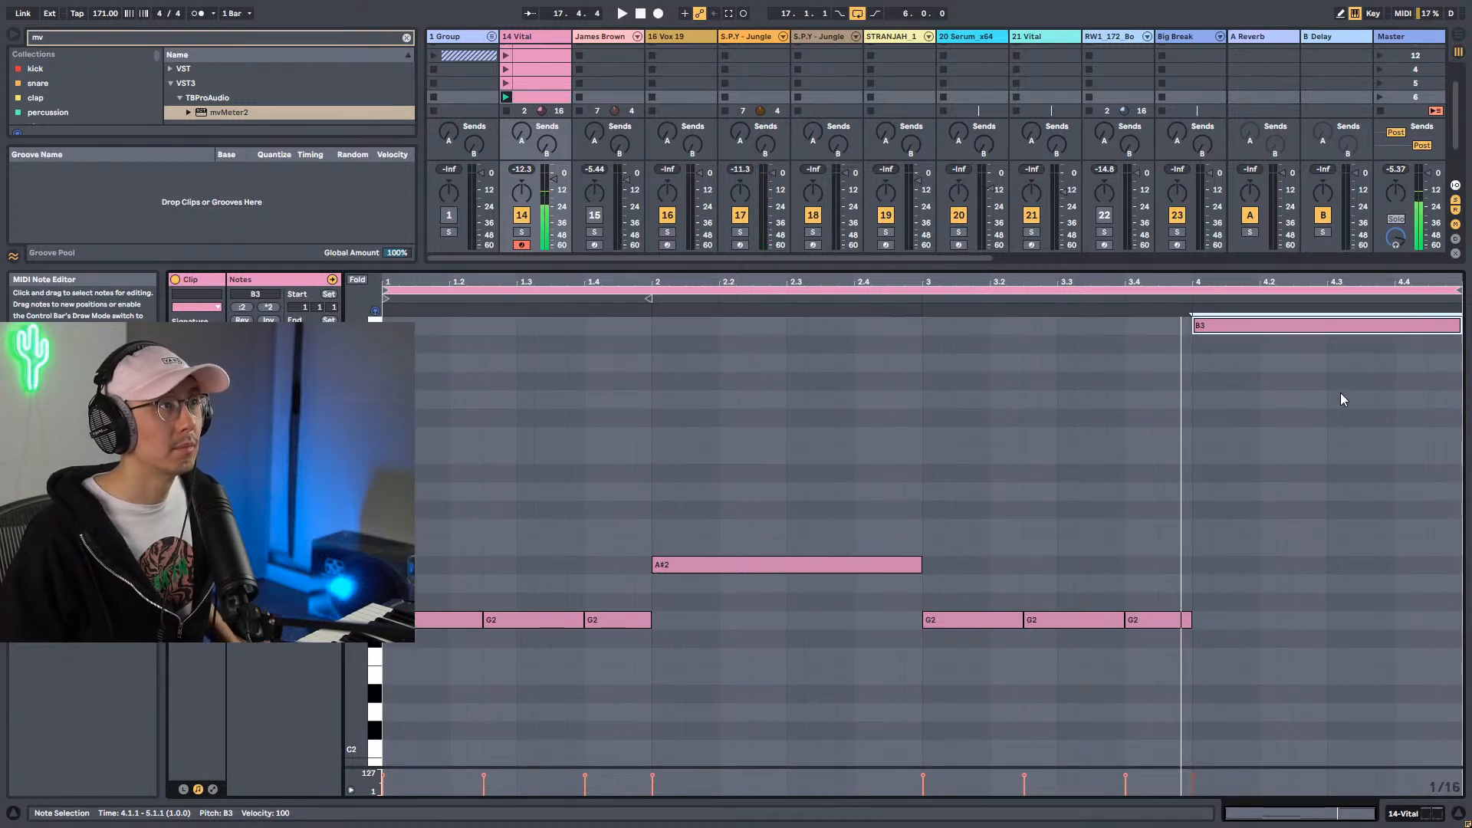
key(Down)
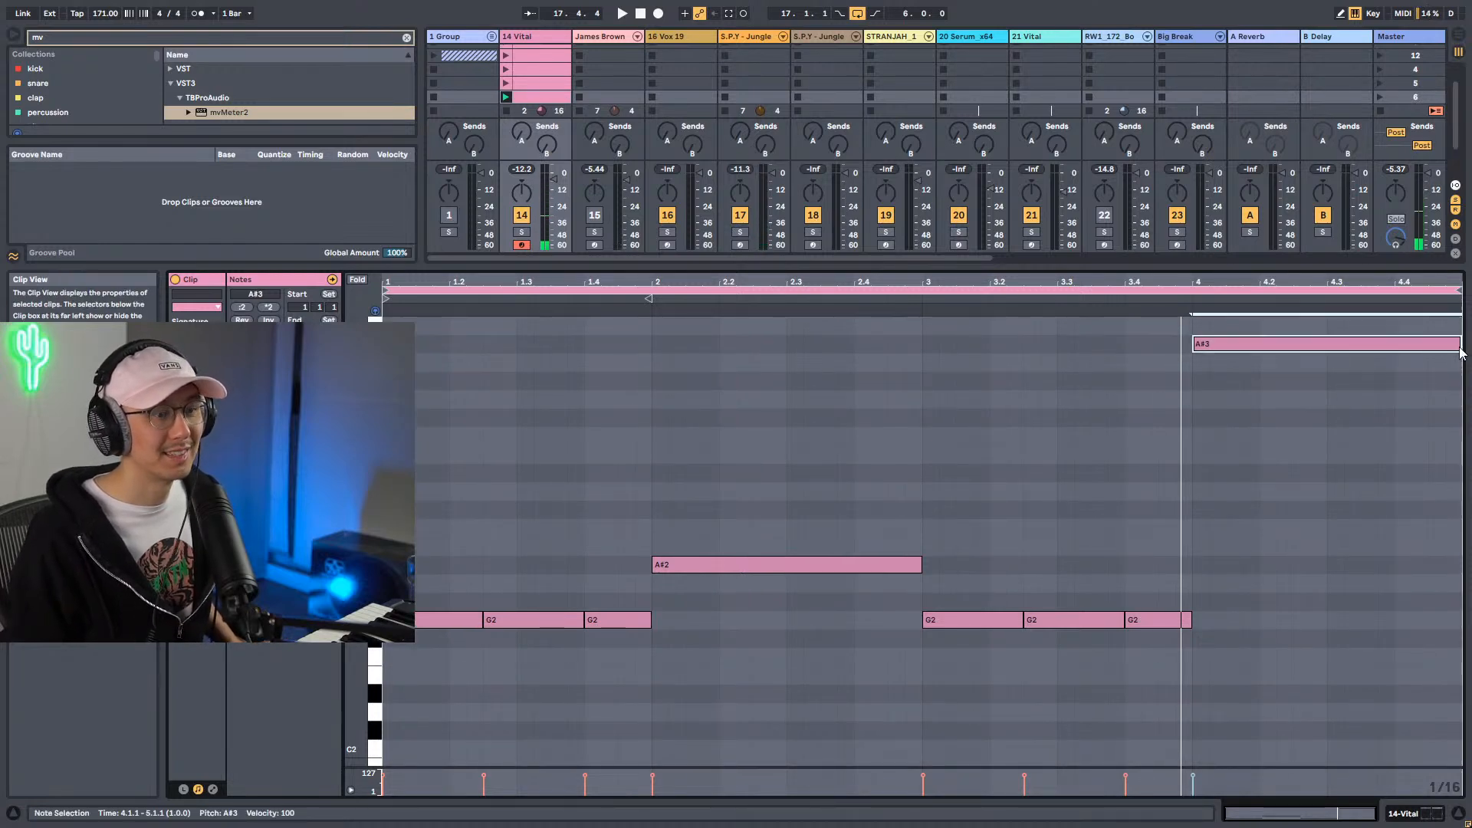
Shorten the A#3 note to one and a half beats and repeat it to fill bar 4.
drag(1460, 353, 1294, 353)
key(ctrl+d)
key(ctrl+d)
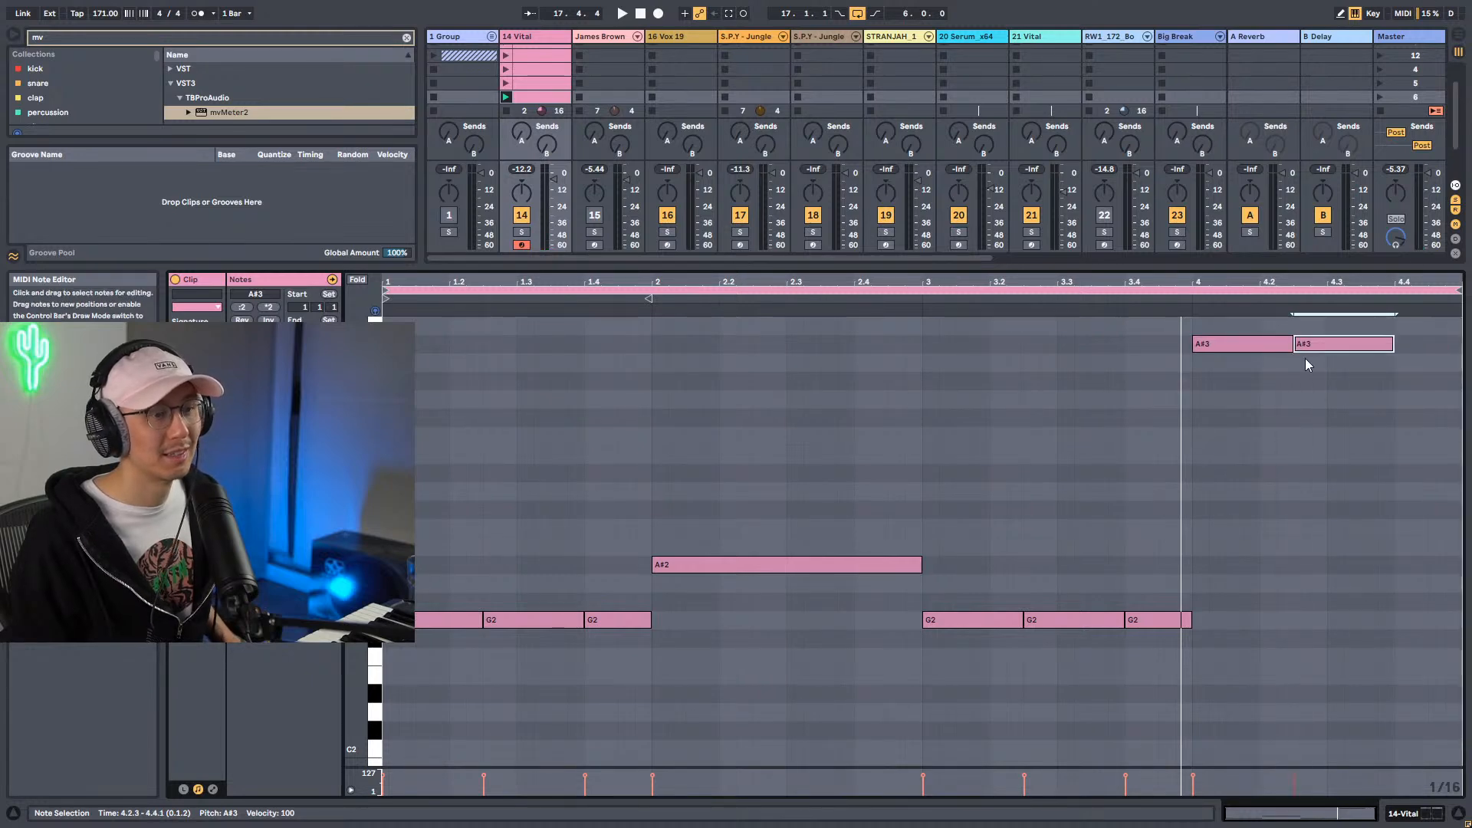
click(1279, 483)
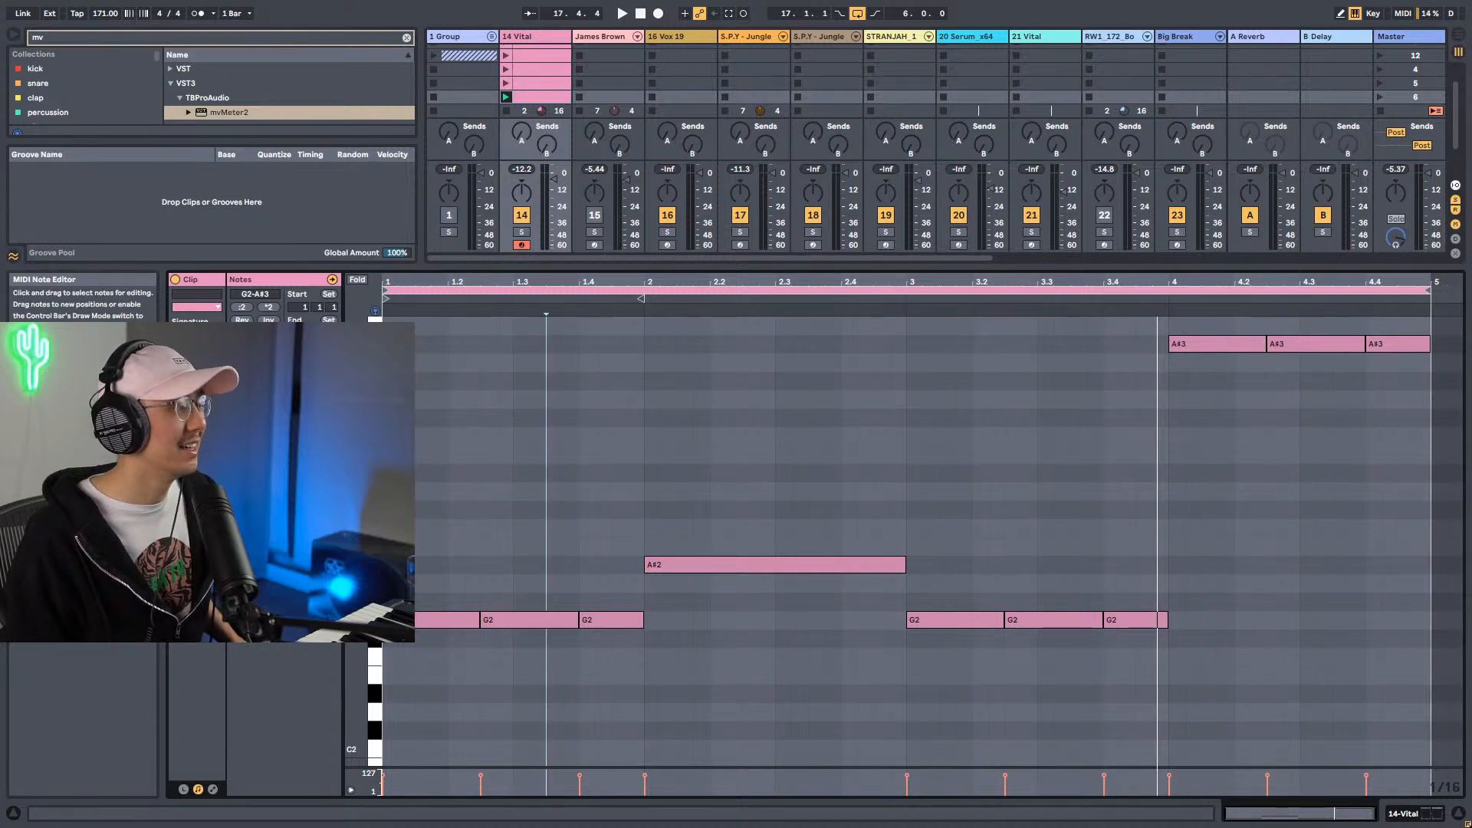
Duplicate the loop to eight bars, replace the A#3 notes in bar 4 with a bar-long A#2 note and play the clip.
click(255, 345)
click(545, 378)
drag(742, 410, 702, 383)
key(Delete)
drag(592, 561, 857, 561)
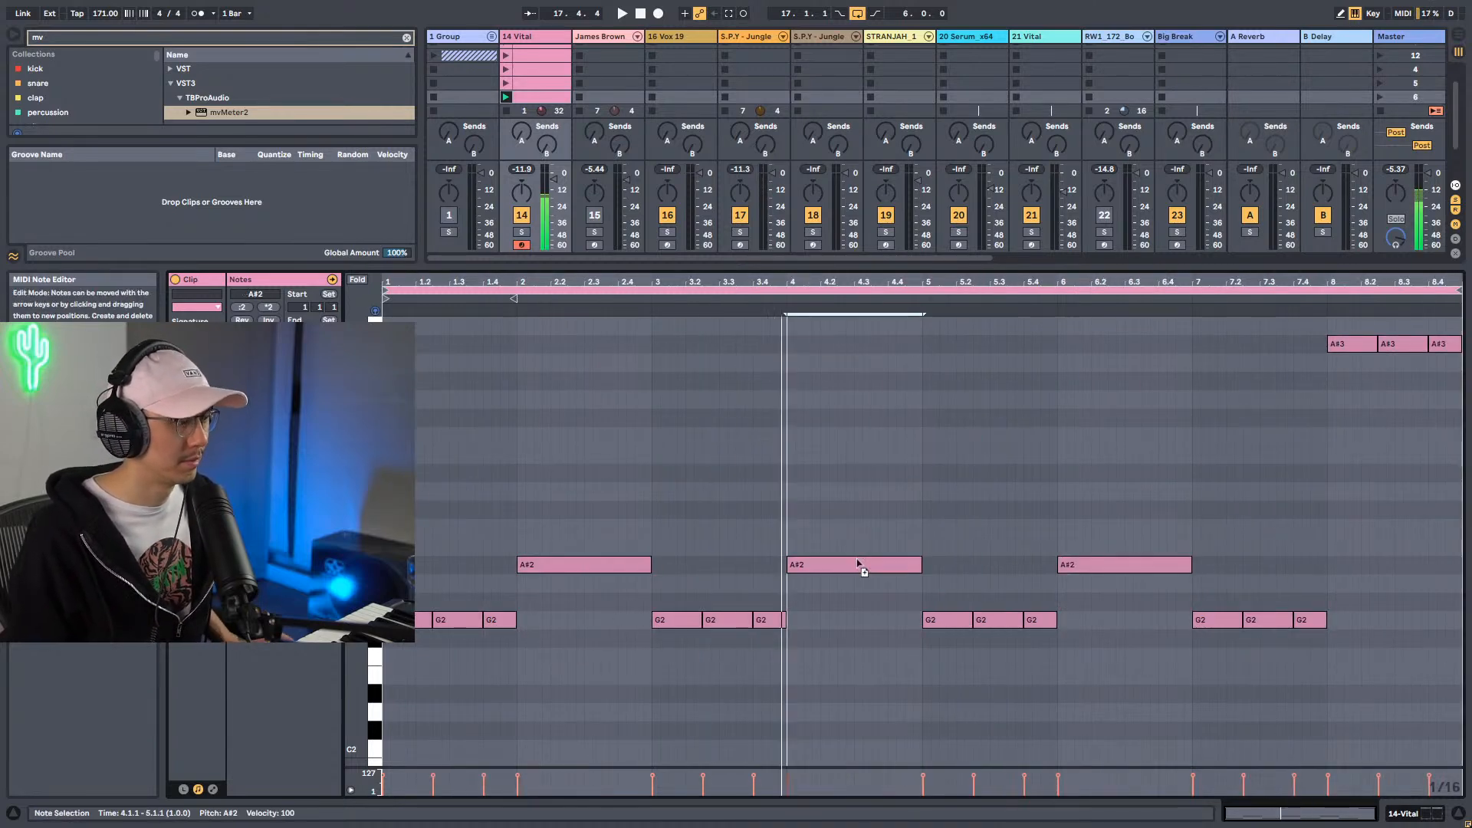
key(space)
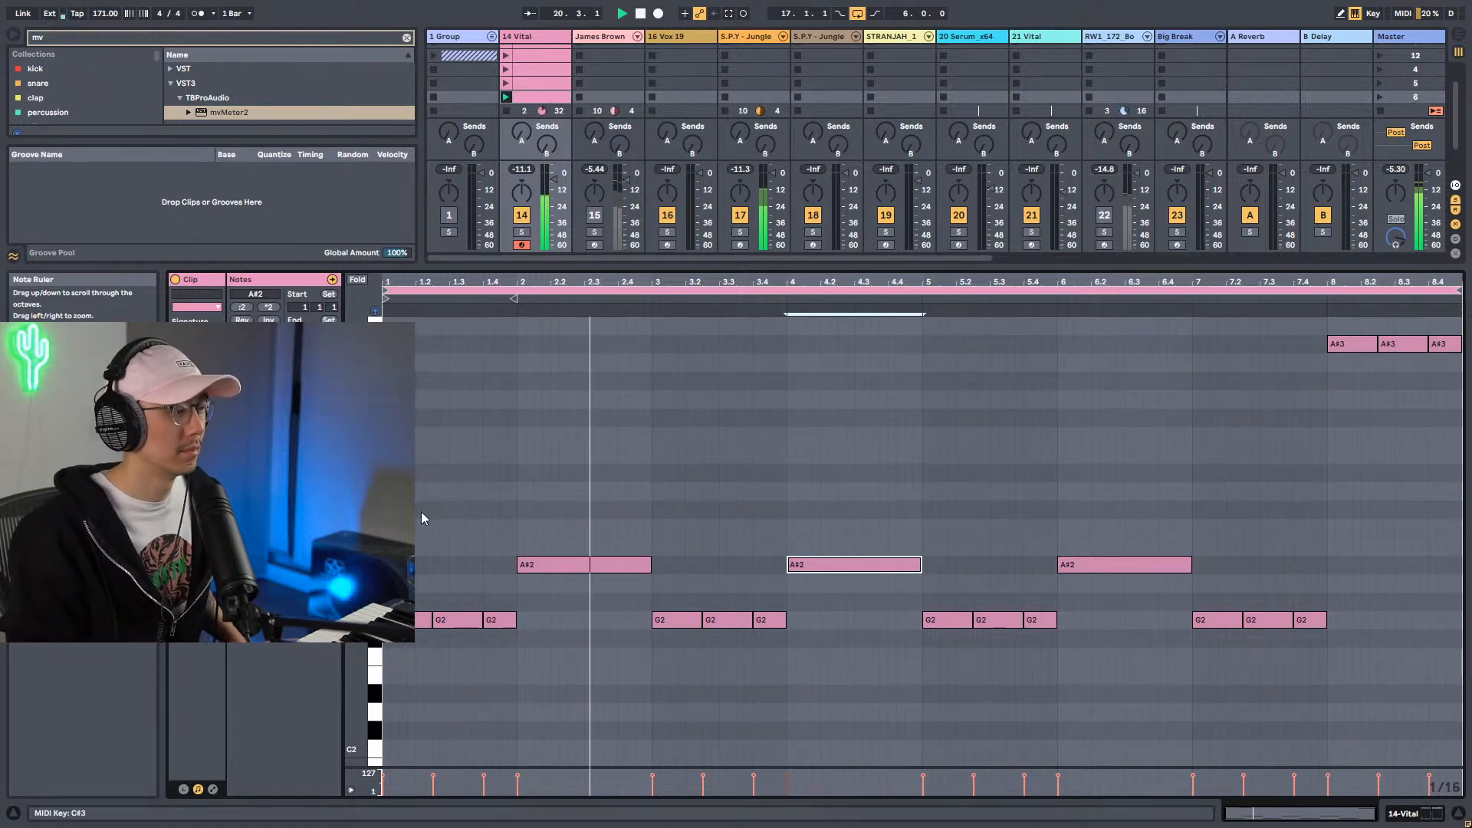
Add a half-bar A#2 note at the start of bar 8 and compress the three A#3 notes into its second half.
drag(1118, 568, 1379, 579)
drag(1458, 381, 1369, 327)
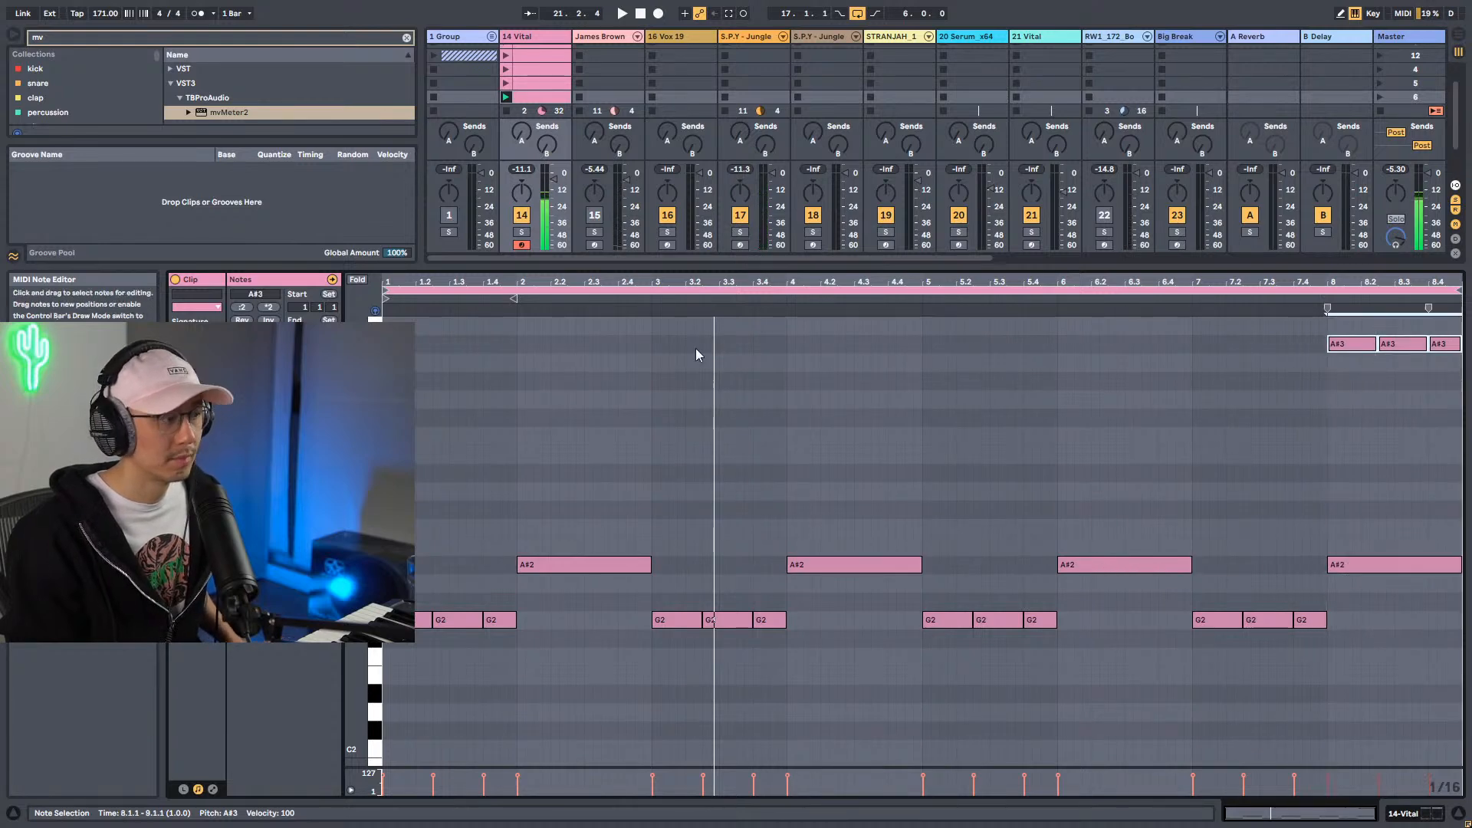
click(243, 308)
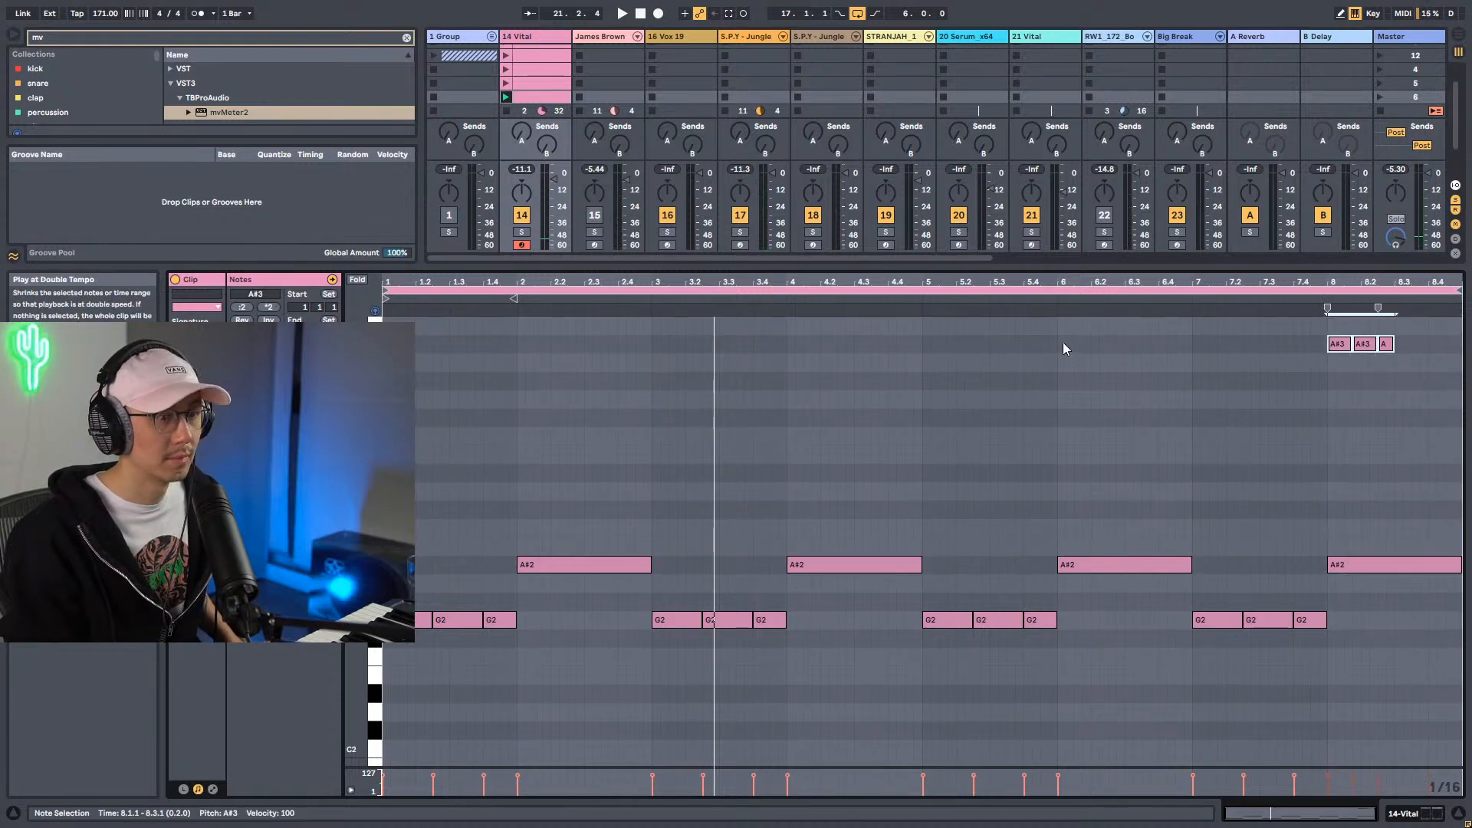
drag(1339, 345, 1406, 350)
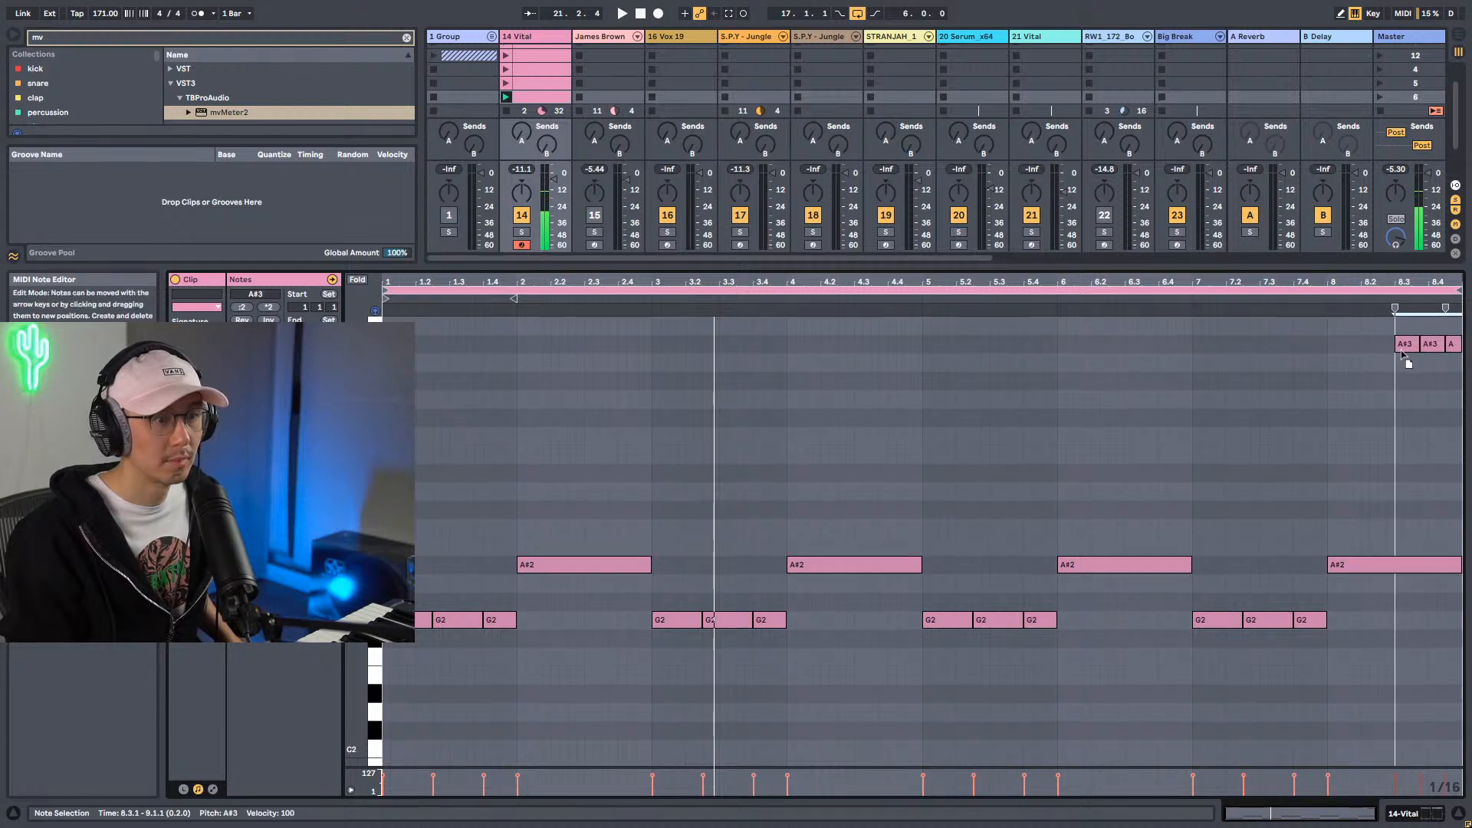
drag(1460, 569, 1393, 571)
key(space)
Bend the Envelope 1 decay curve in Vital inward during playback, check the LFO 2 curve and close the plug-in window.
key(shift+Tab)
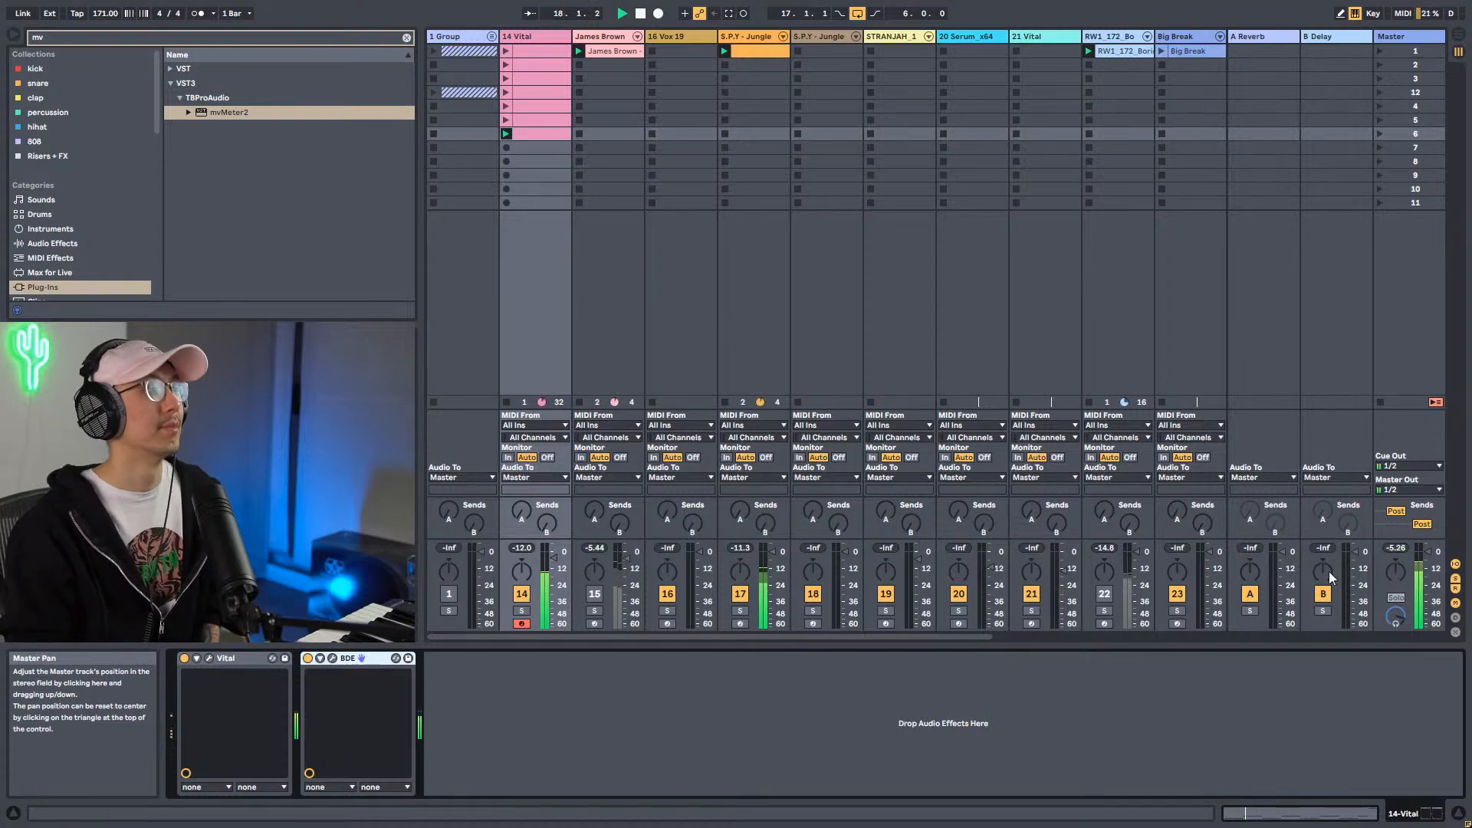
click(208, 658)
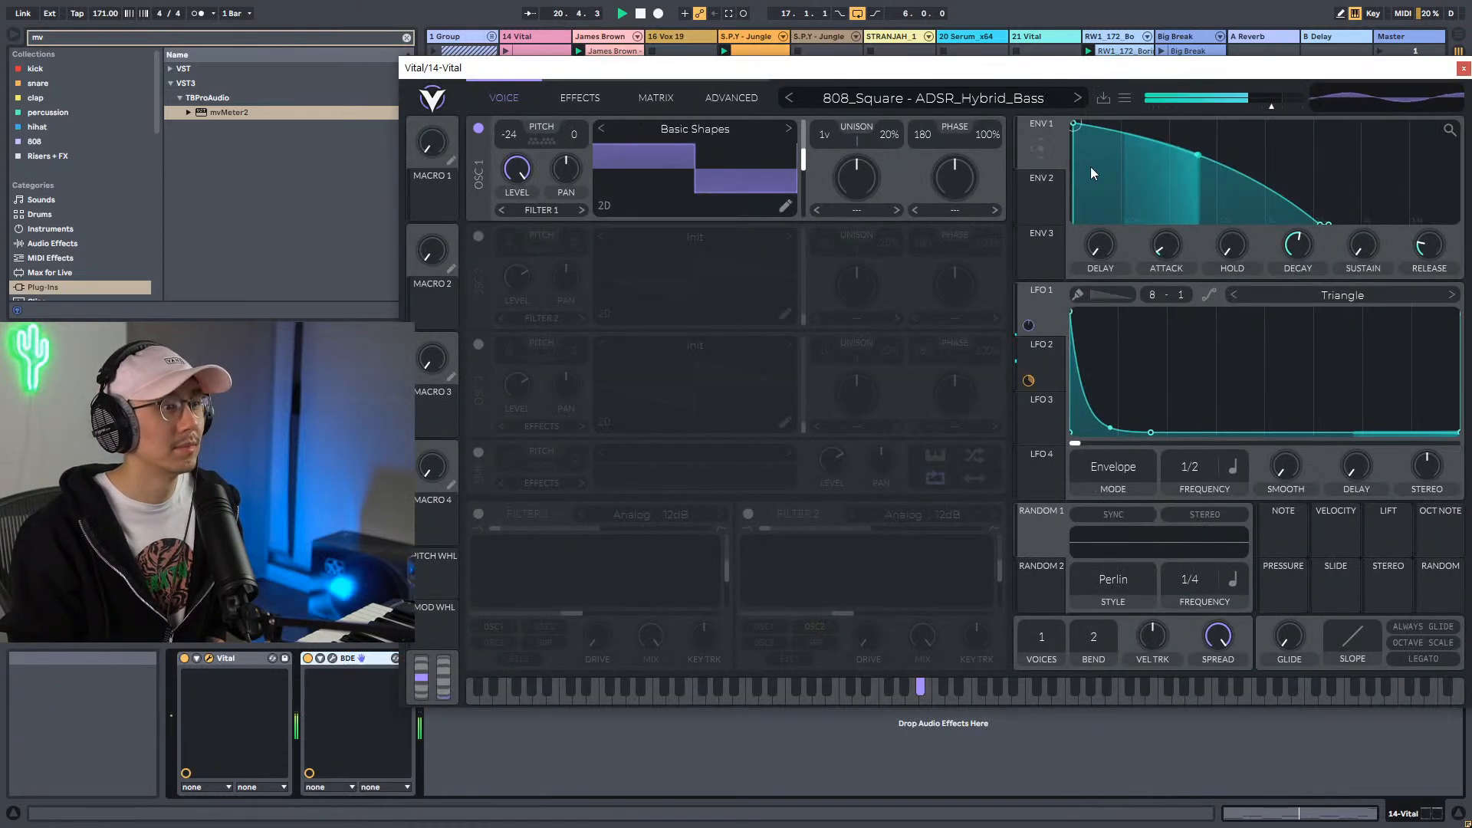
drag(1197, 154, 1198, 209)
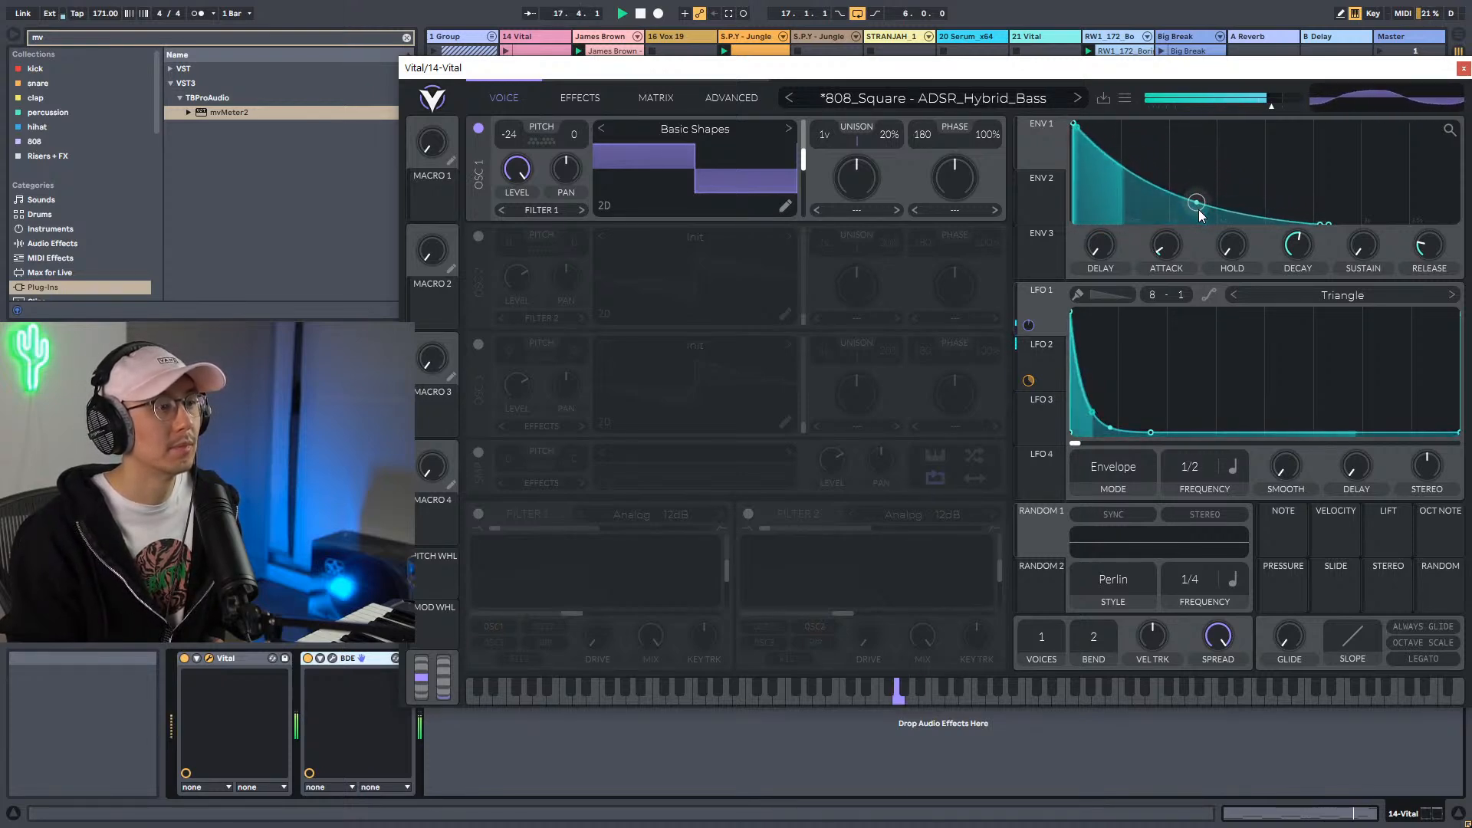
drag(1198, 210, 1198, 198)
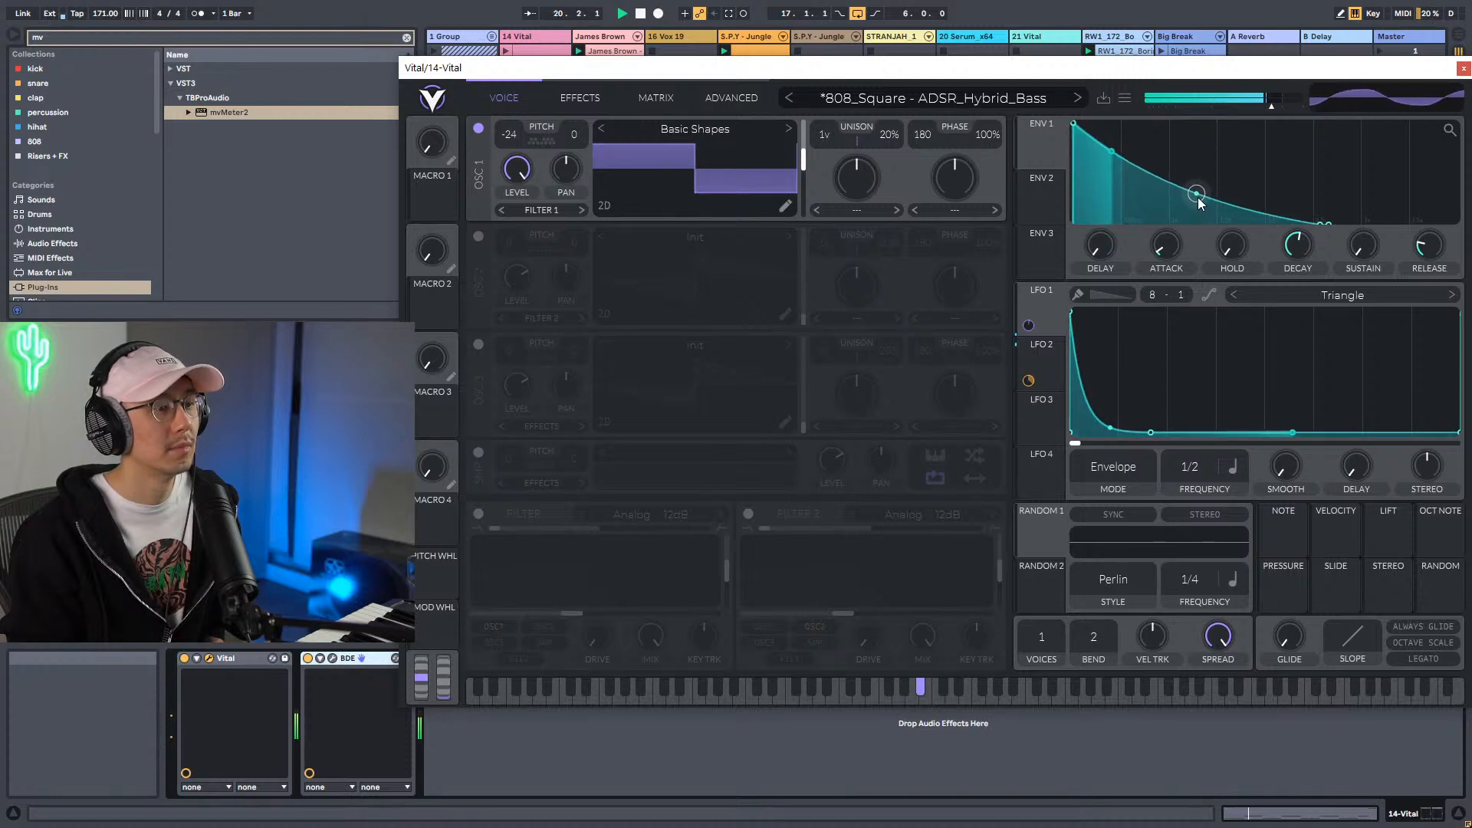
click(1047, 356)
mouse_move(1265, 371)
mouse_down()
mouse_move(1266, 392)
mouse_move(1271, 361)
mouse_up()
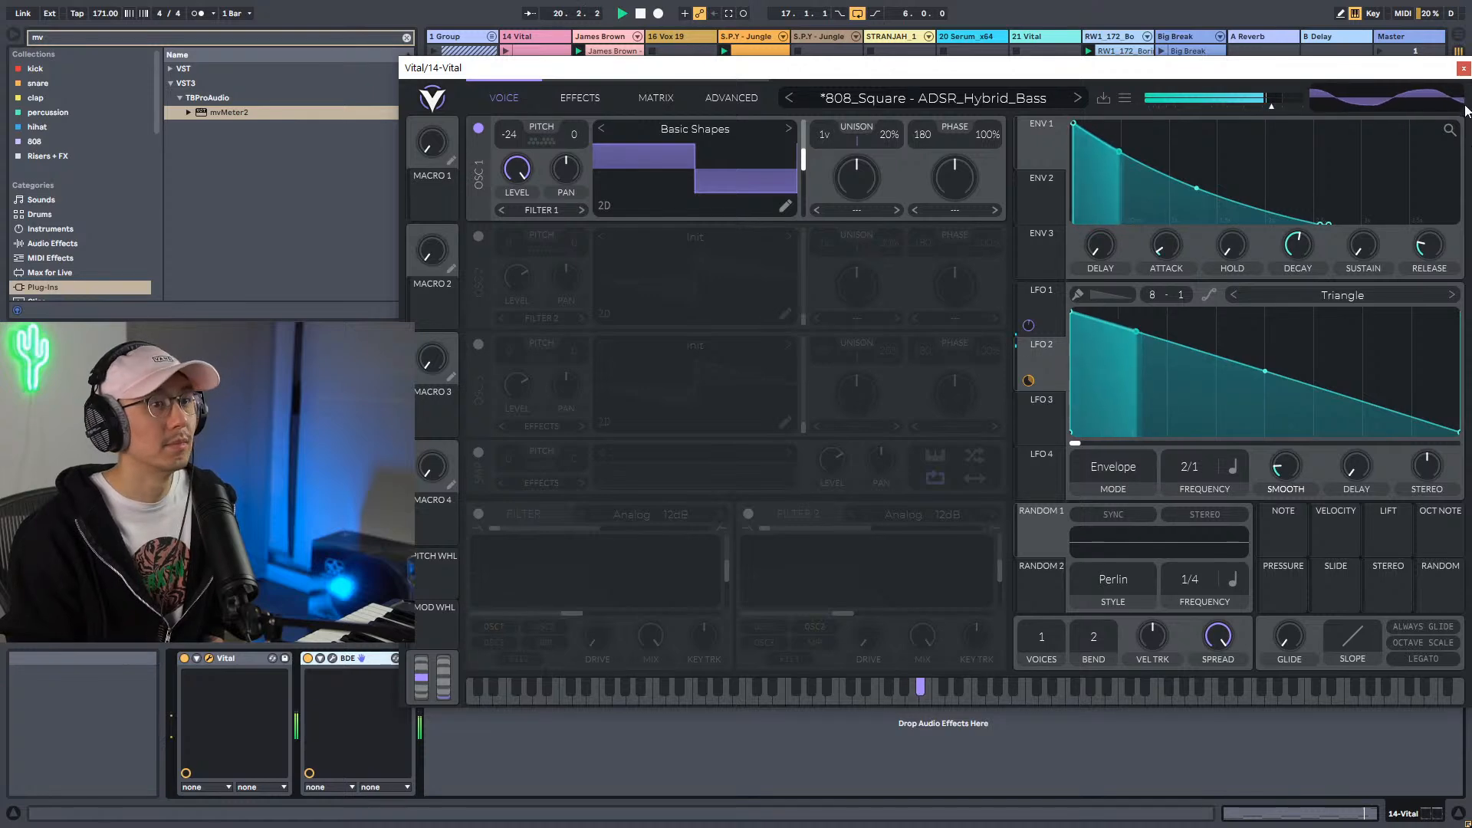
click(1464, 71)
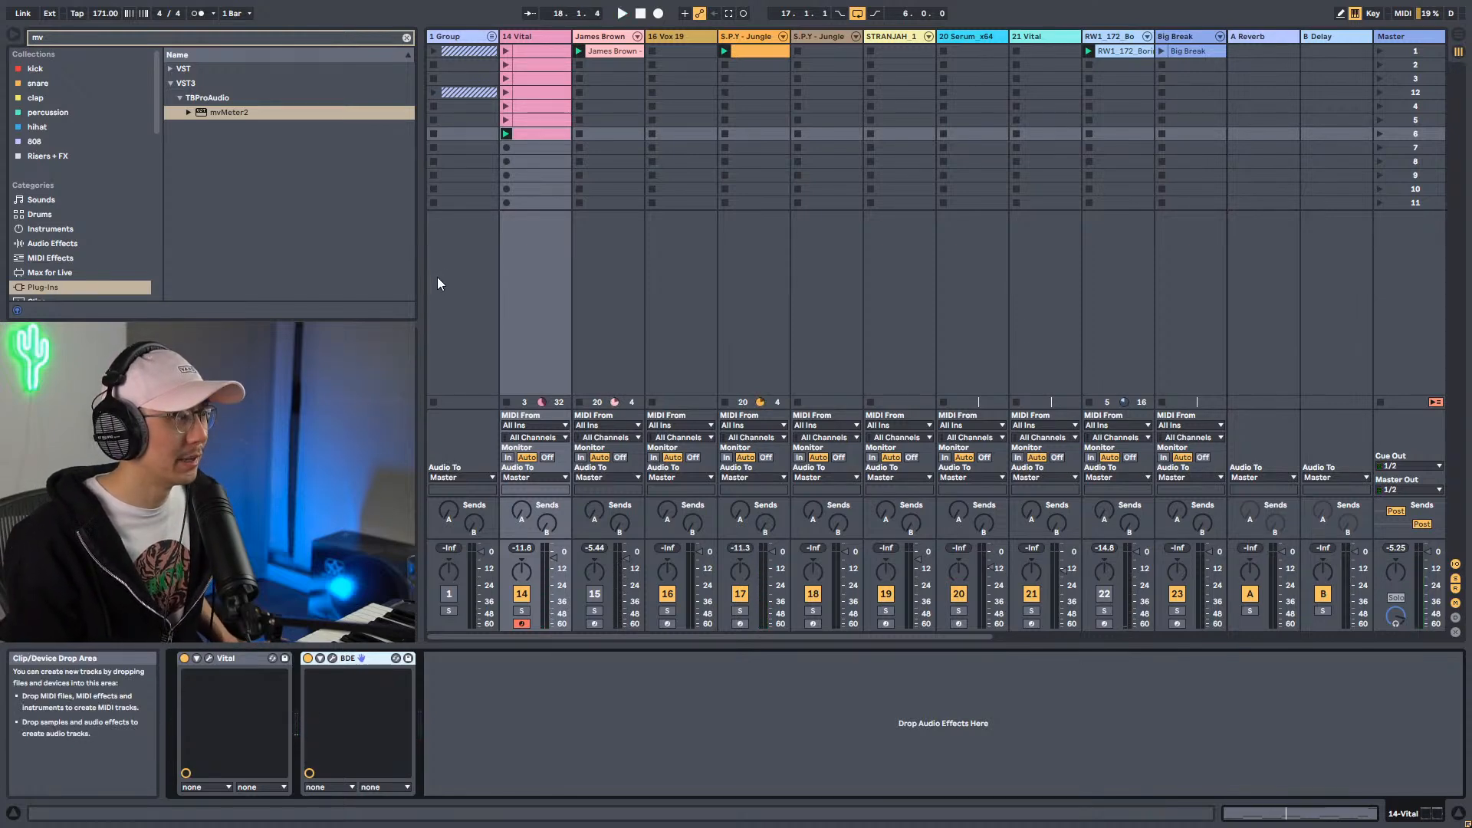
Save the project, bypass BDE on the 14 Vital track and play the mix briefly.
key(ctrl+s)
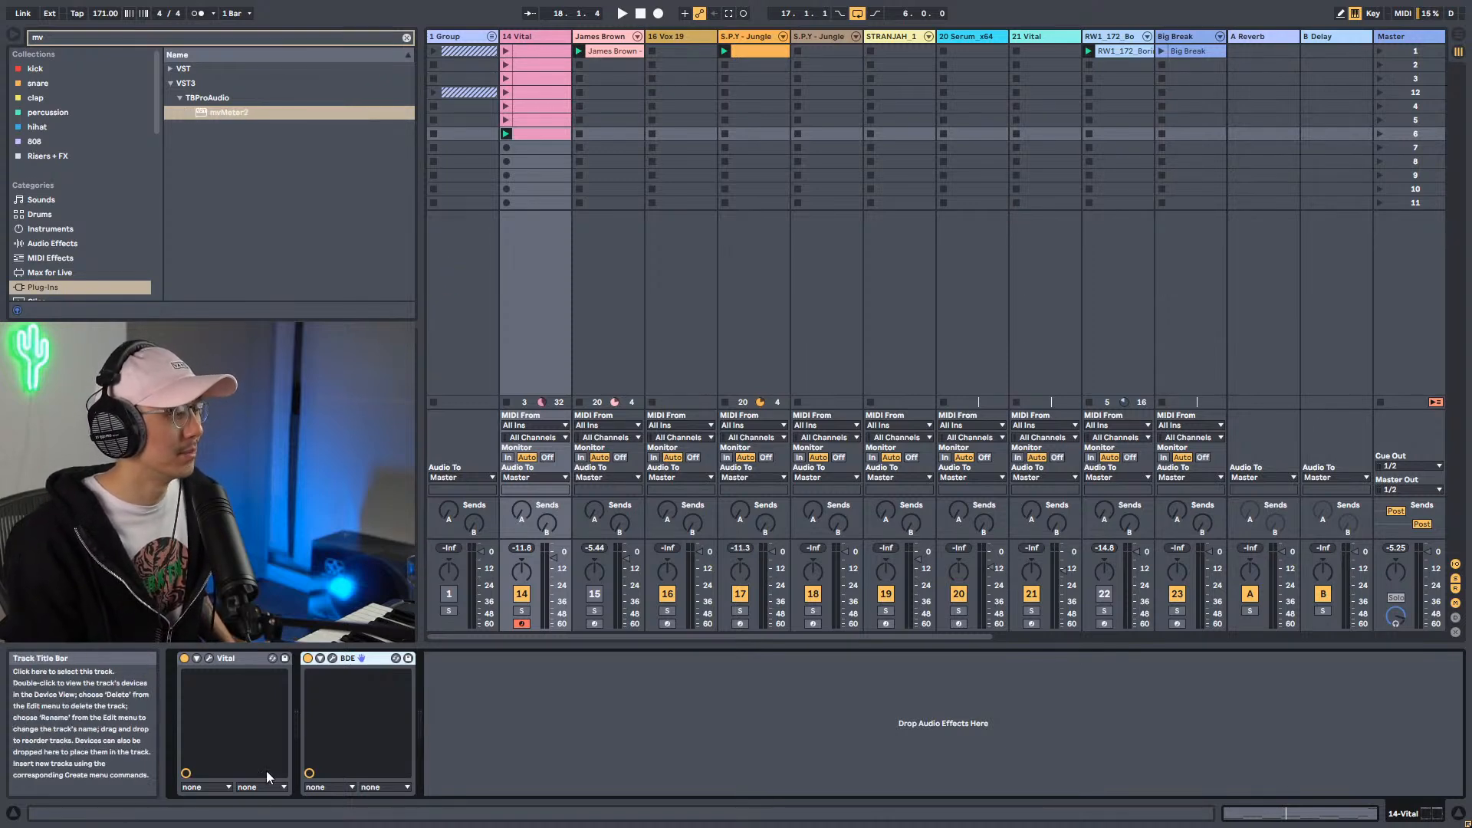
click(307, 659)
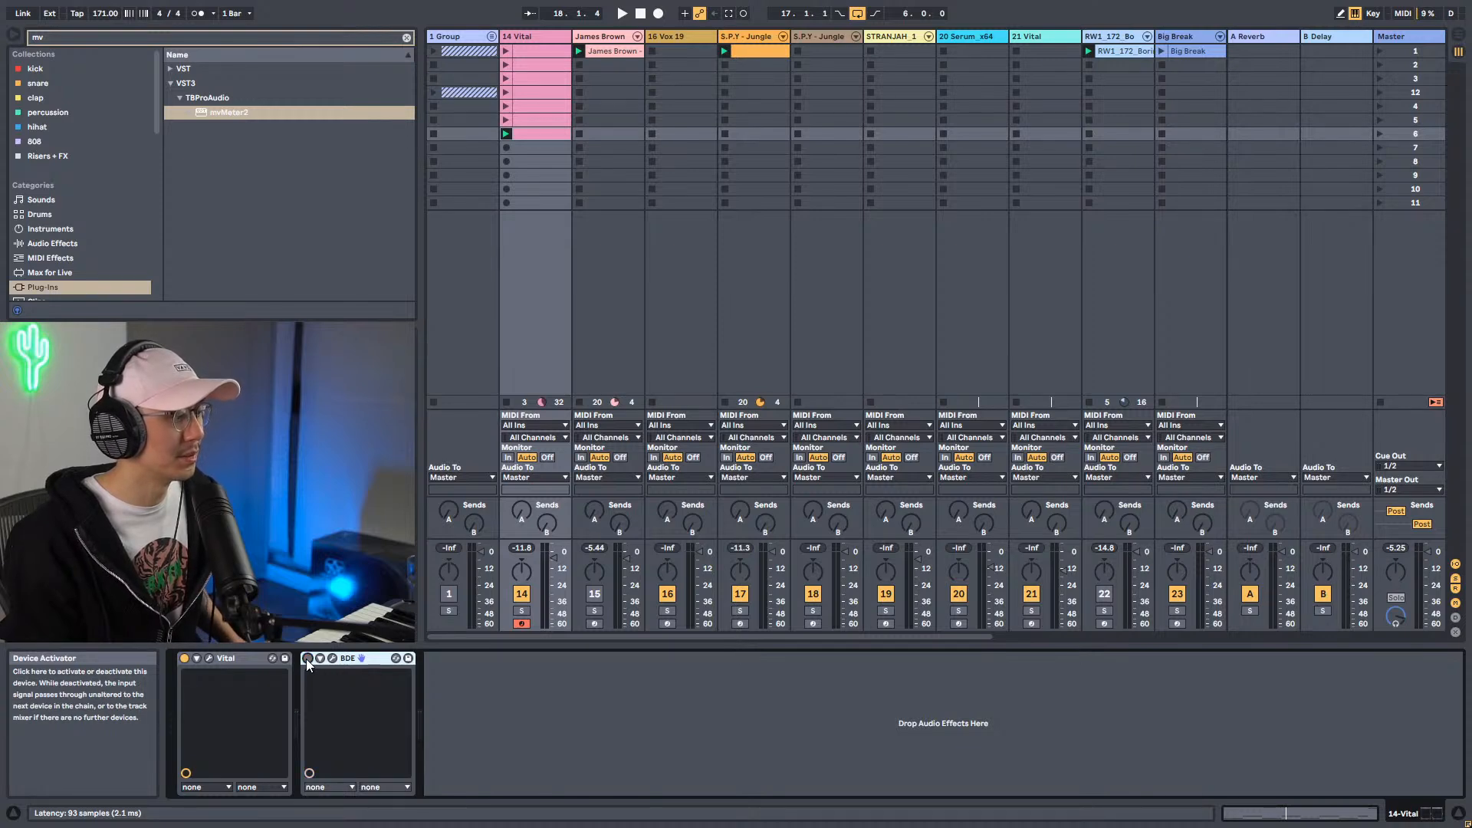
key(space)
key(space)
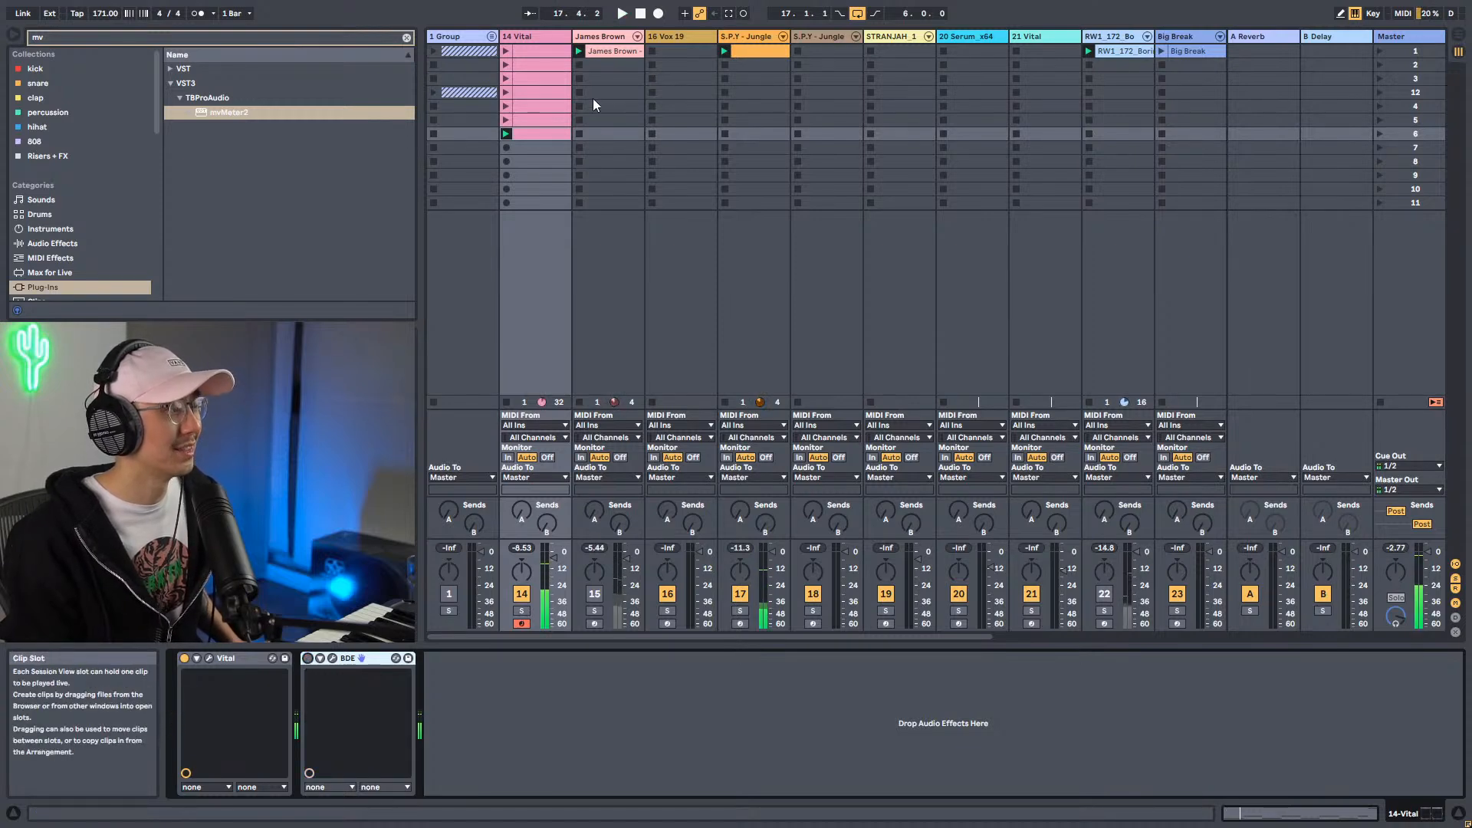
Insert an audio track directly after the 14 Vital track.
right_click(557, 43)
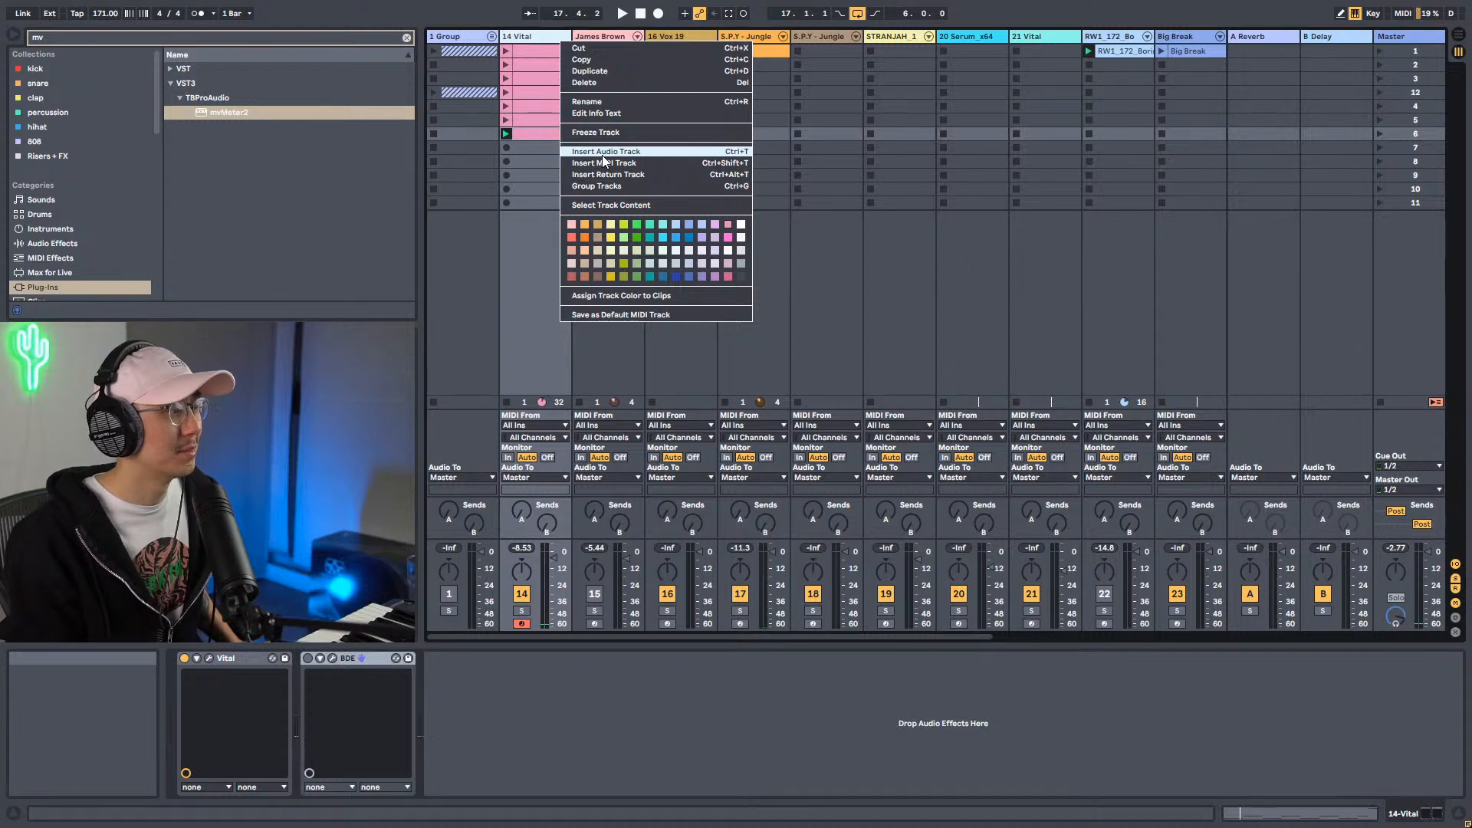
key(Escape)
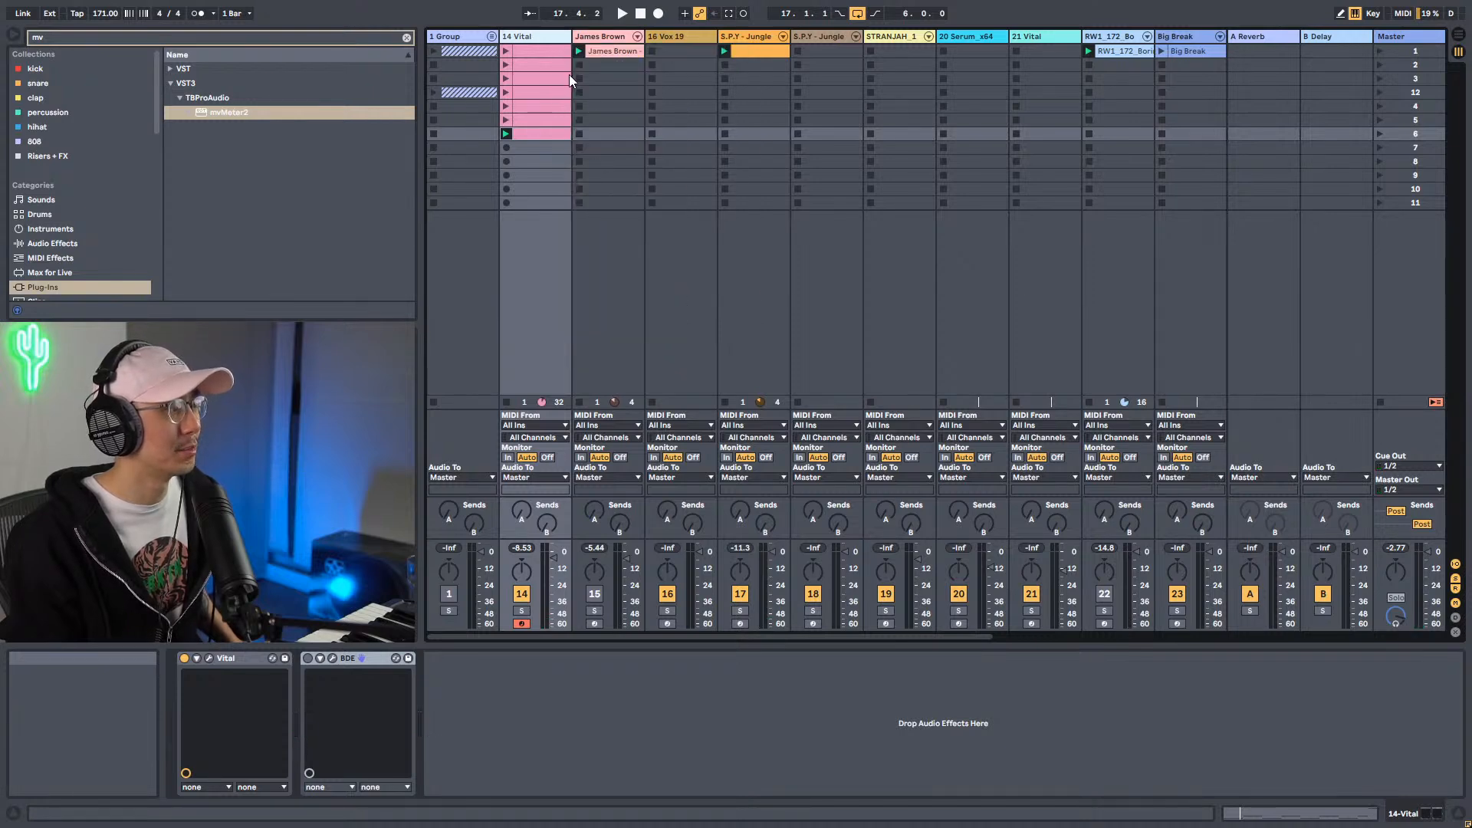
key(ctrl+t)
drag(642, 639, 498, 650)
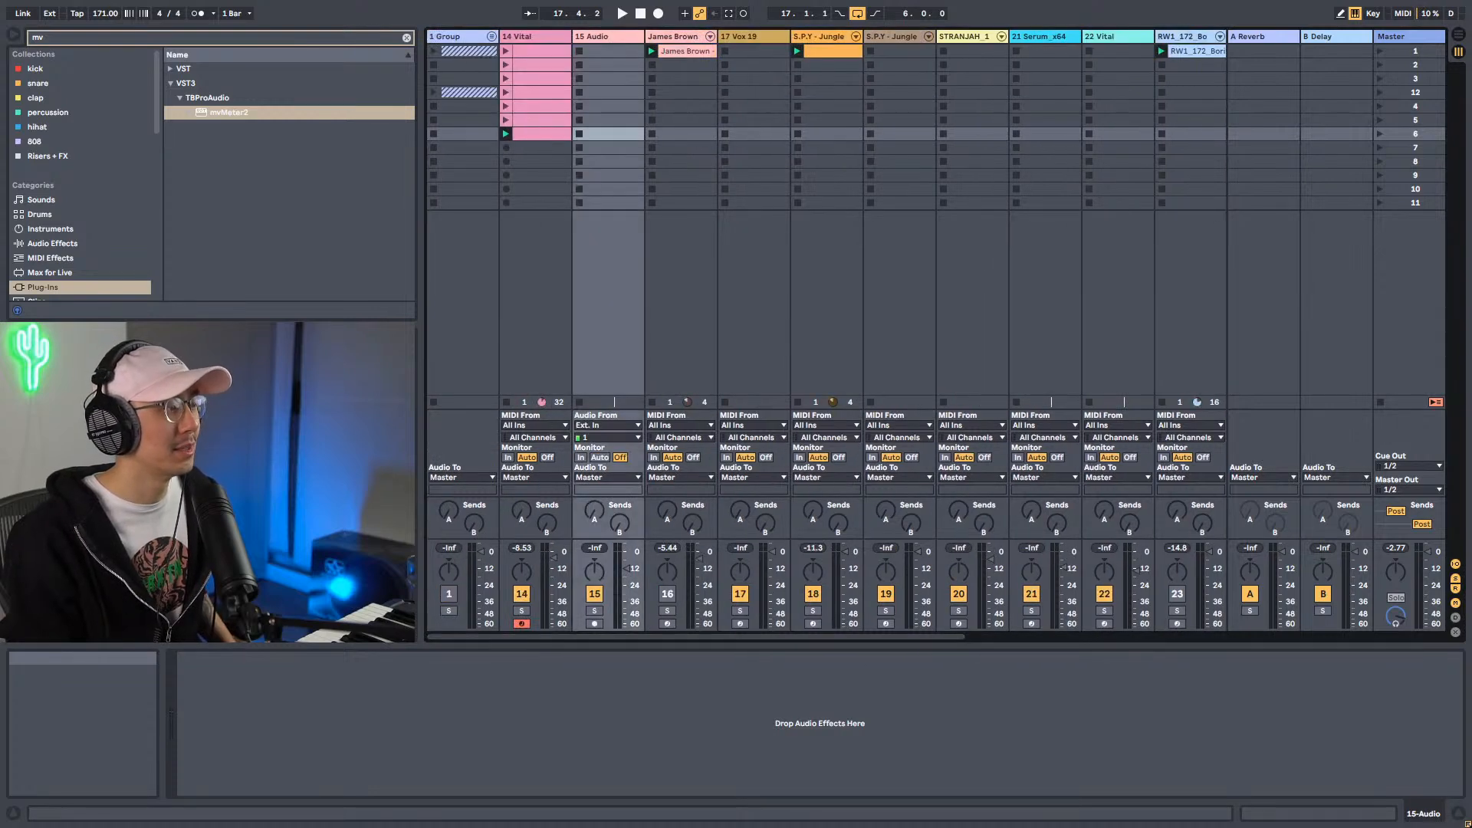
Select the 14 Vital track and listen to its undistorted bass in the mix.
click(539, 37)
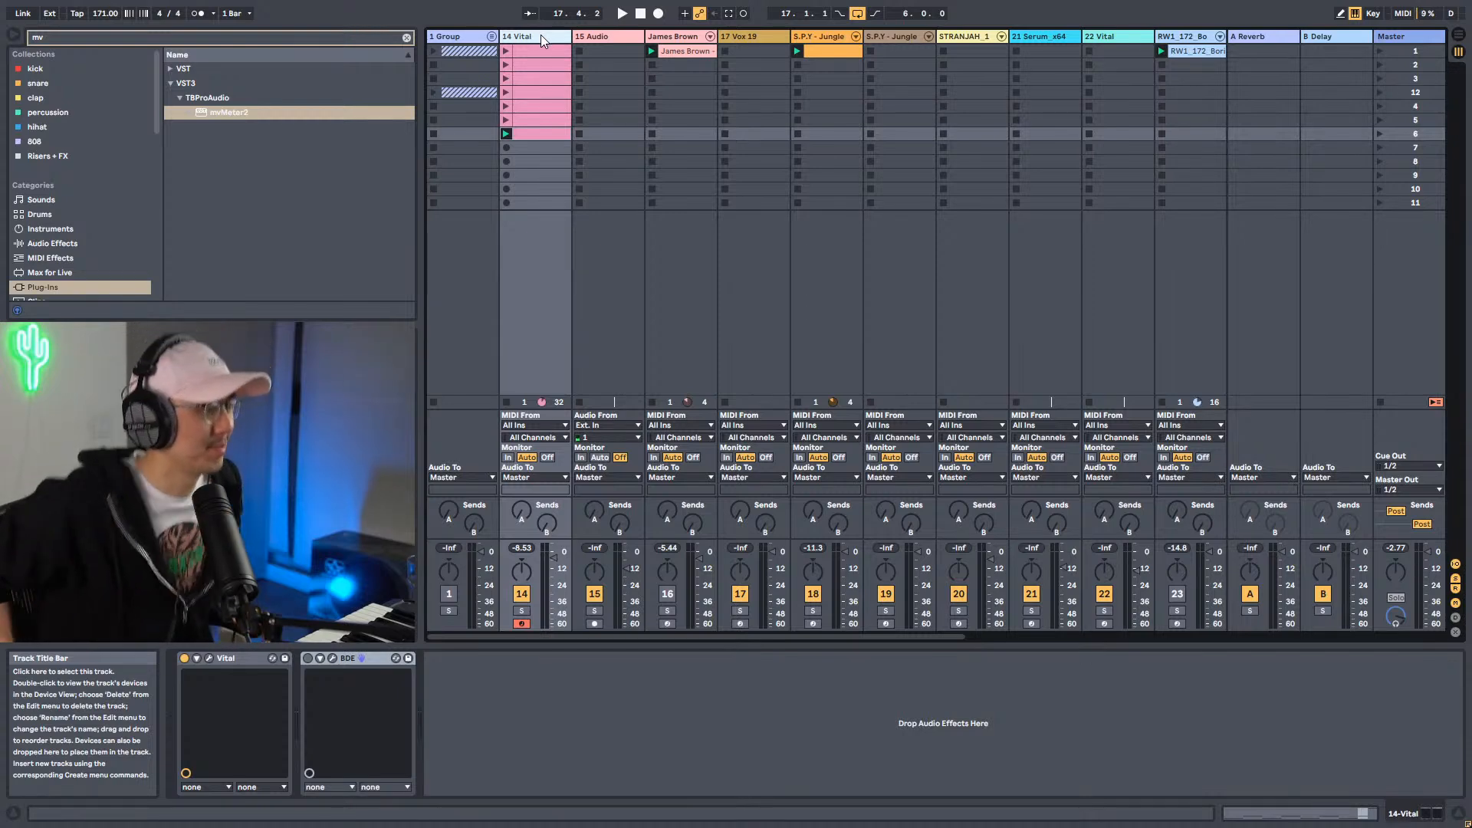
key(space)
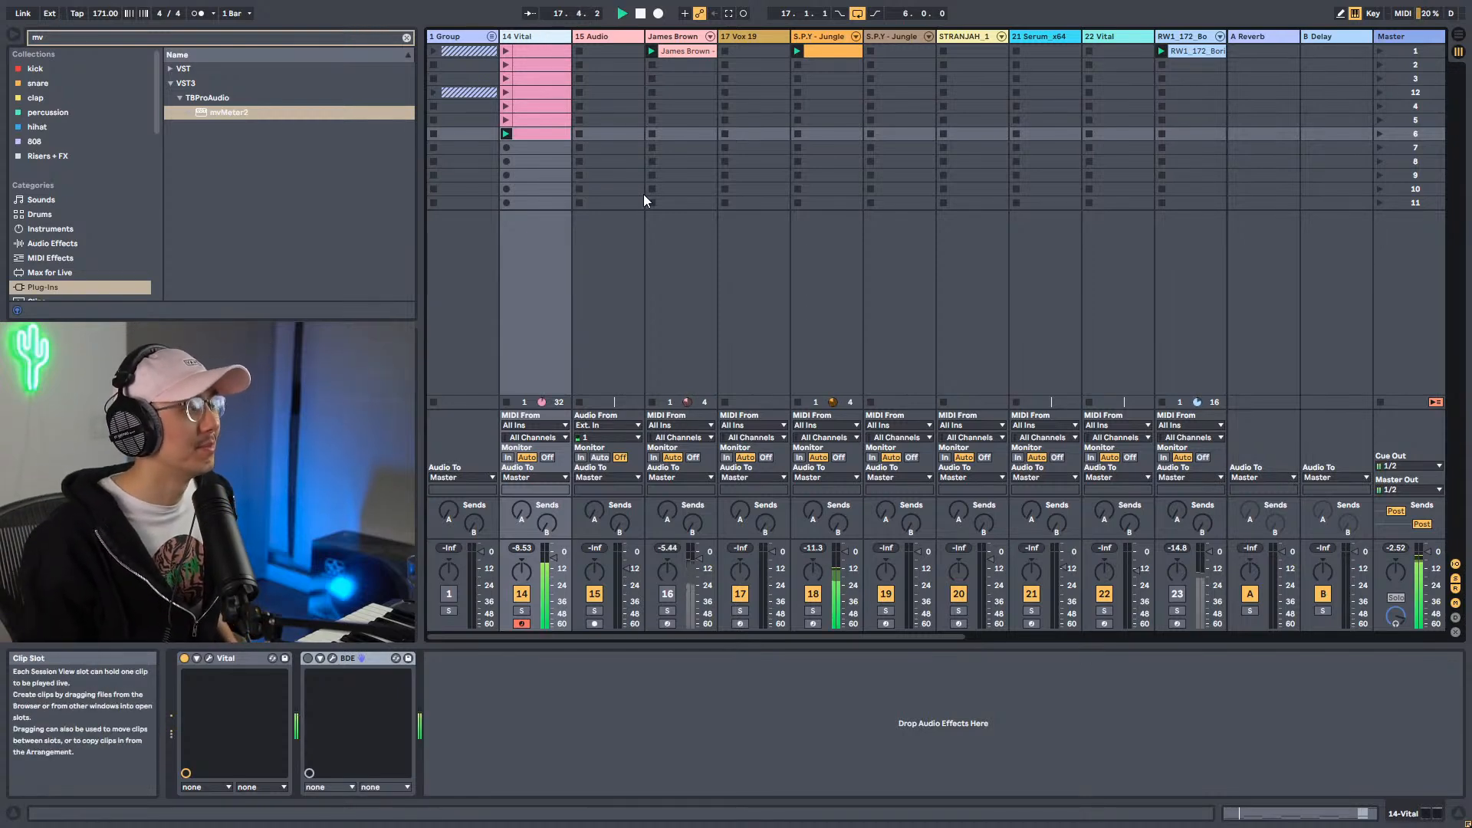
key(space)
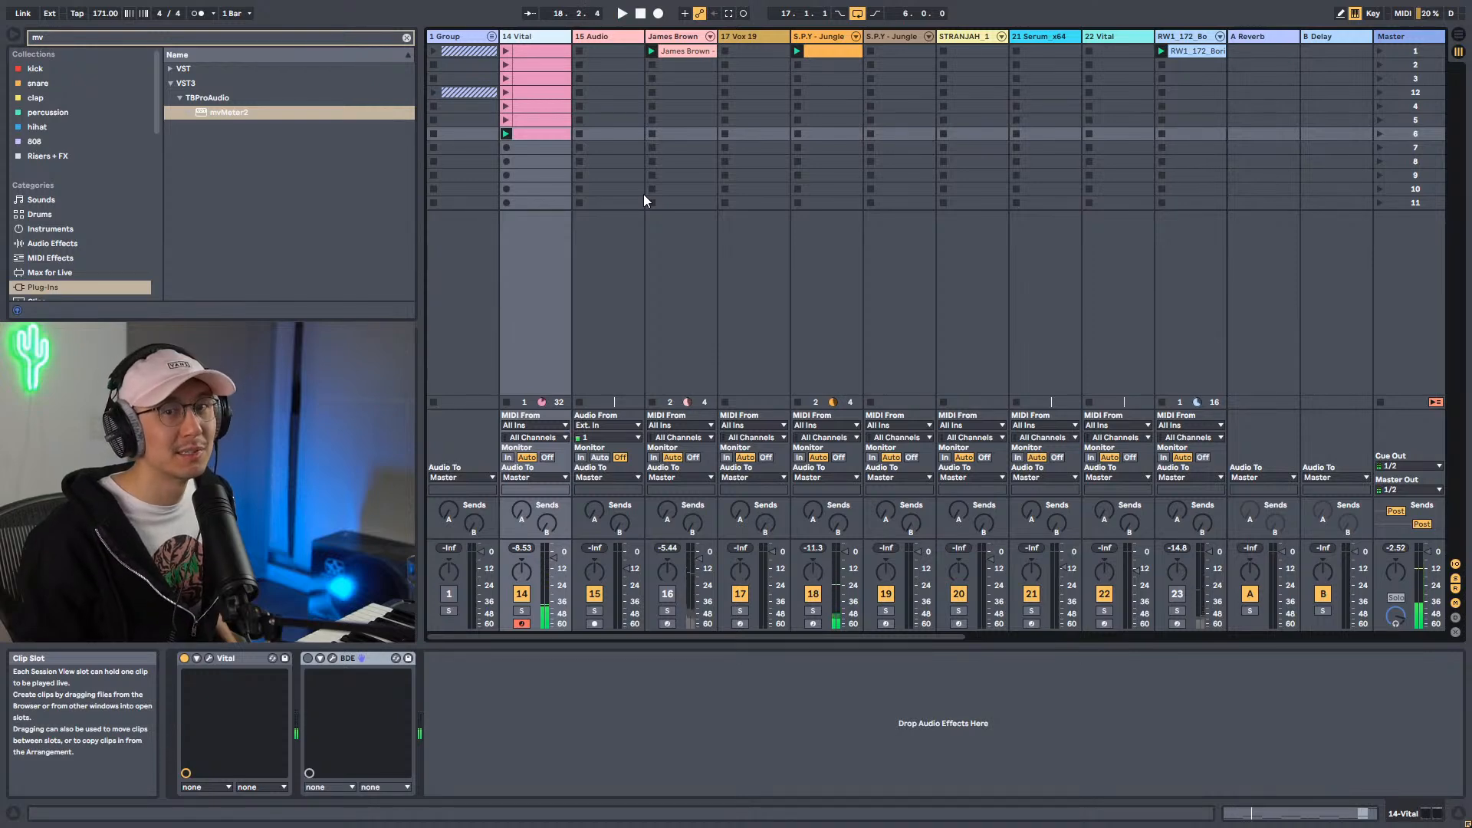
key(space)
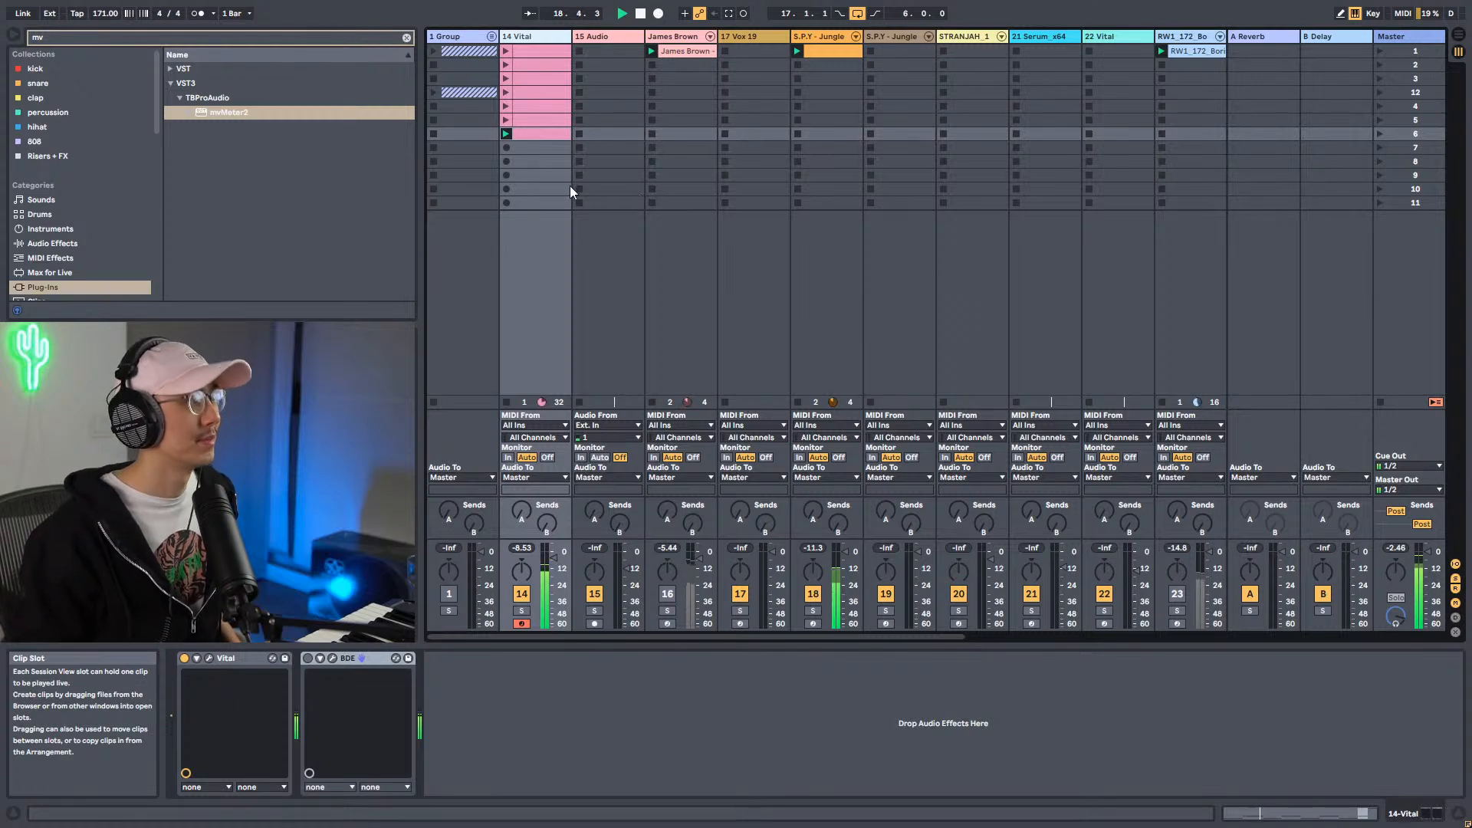
key(space)
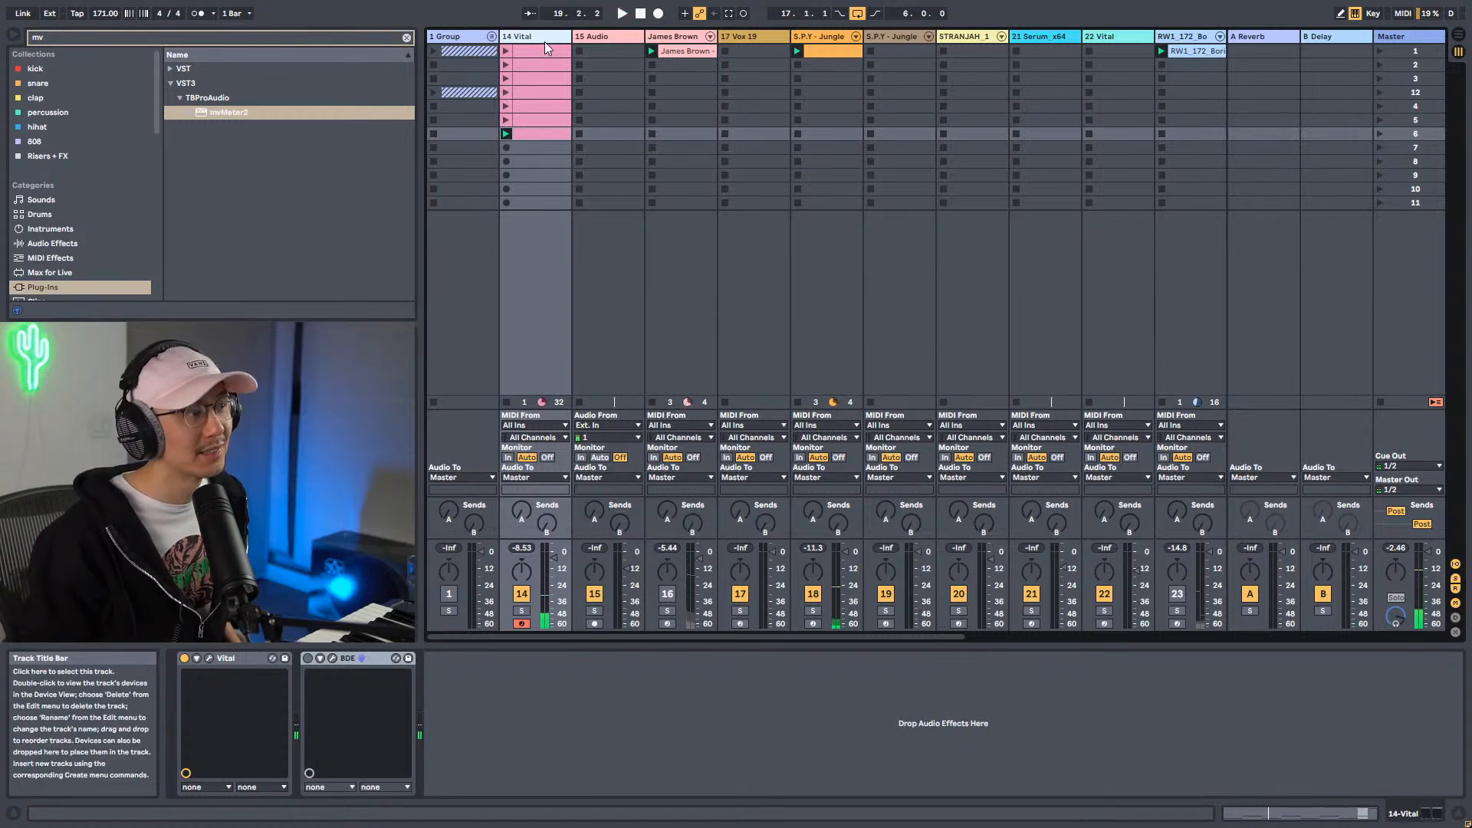
Duplicate the 14 Vital bassline clip from scene 6 into scene 7, launch the copy and open its notes.
key(space)
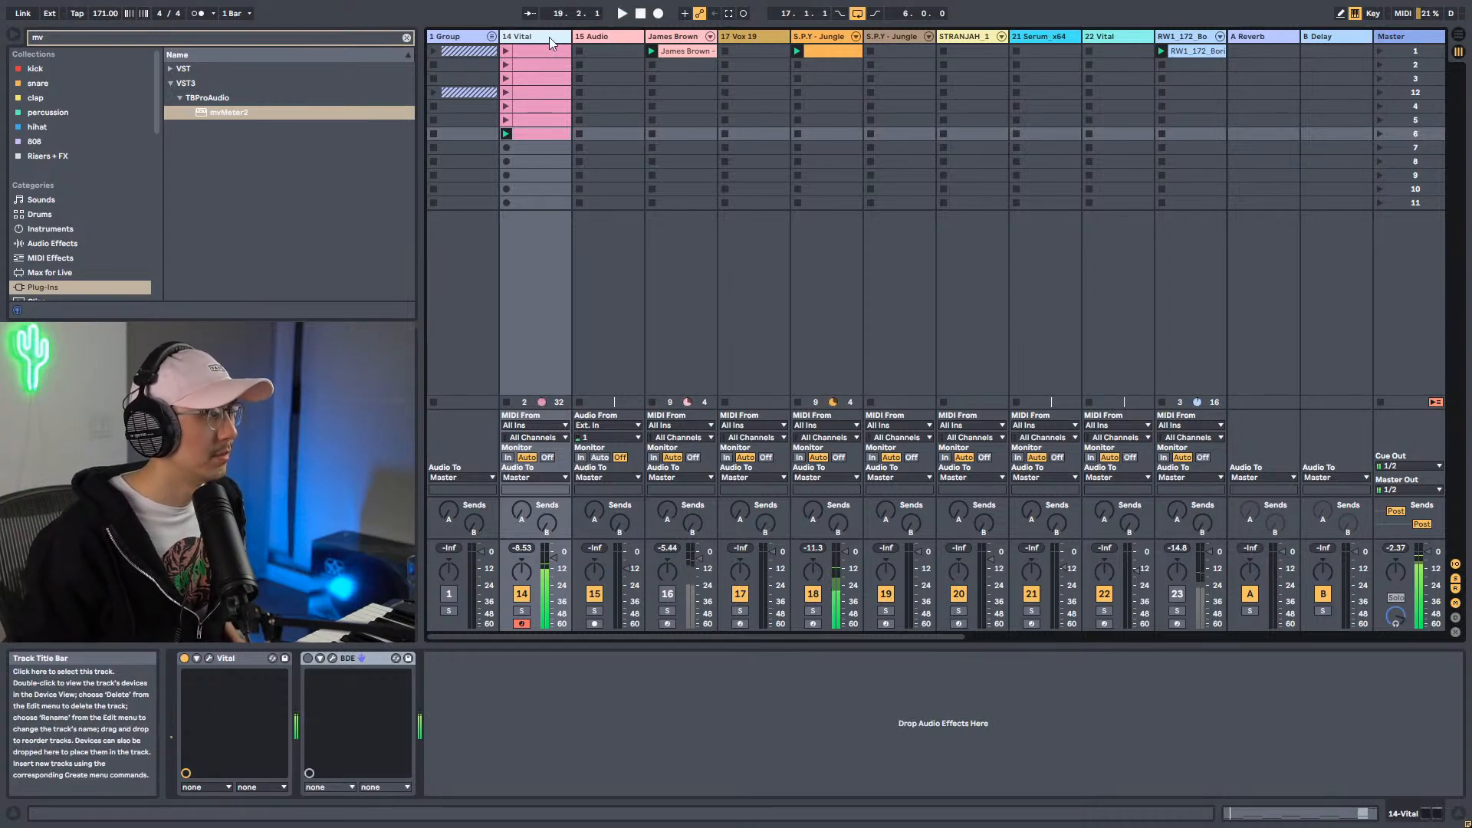
drag(550, 132, 543, 145)
click(506, 148)
double_click(532, 145)
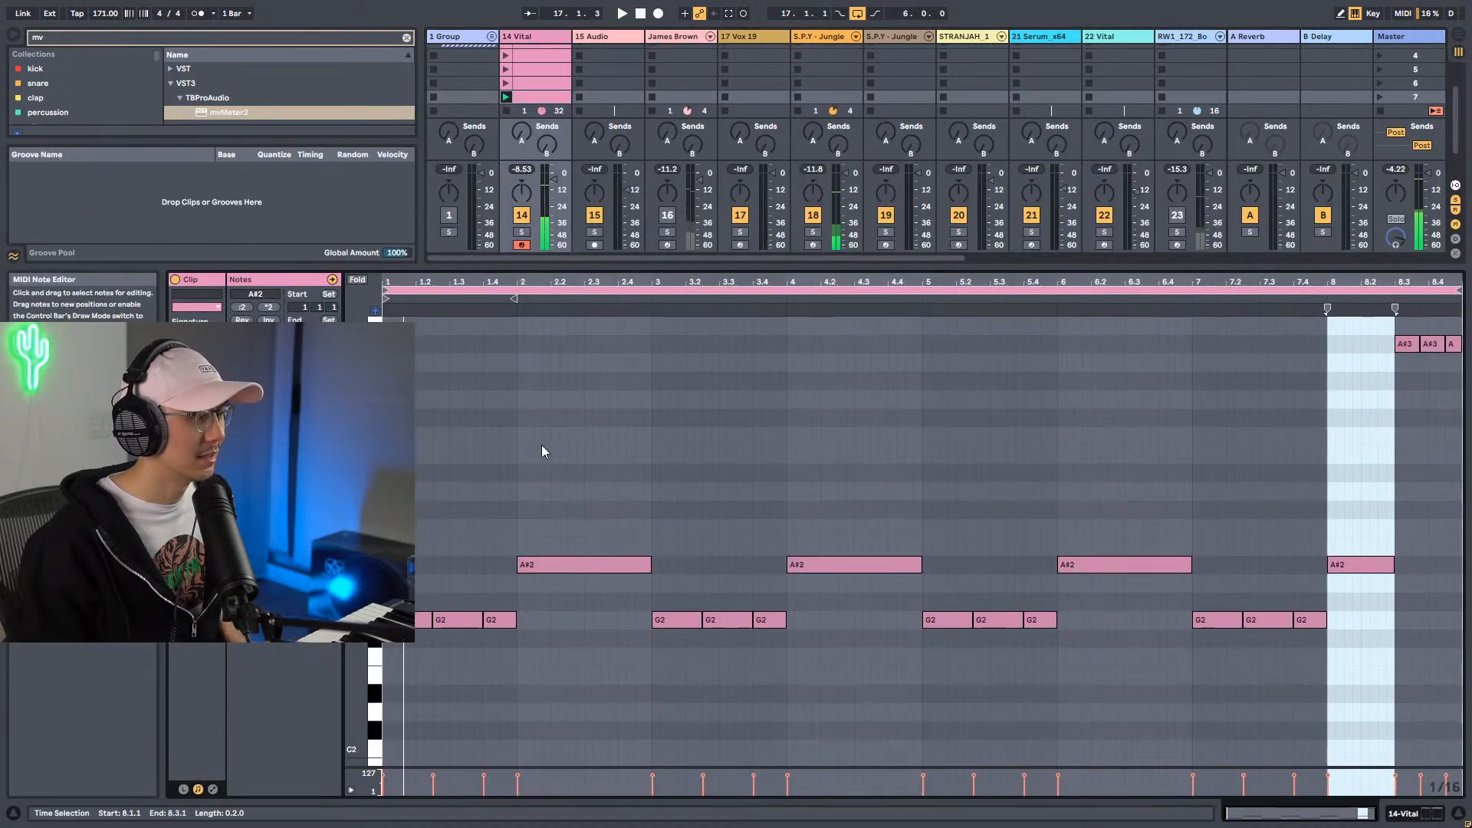
Delete every note in the copied clip except the first G2 and lengthen that note to three bars.
drag(464, 457, 1469, 675)
key(Delete)
drag(1381, 489, 1465, 311)
key(Delete)
drag(431, 620, 785, 633)
key(space)
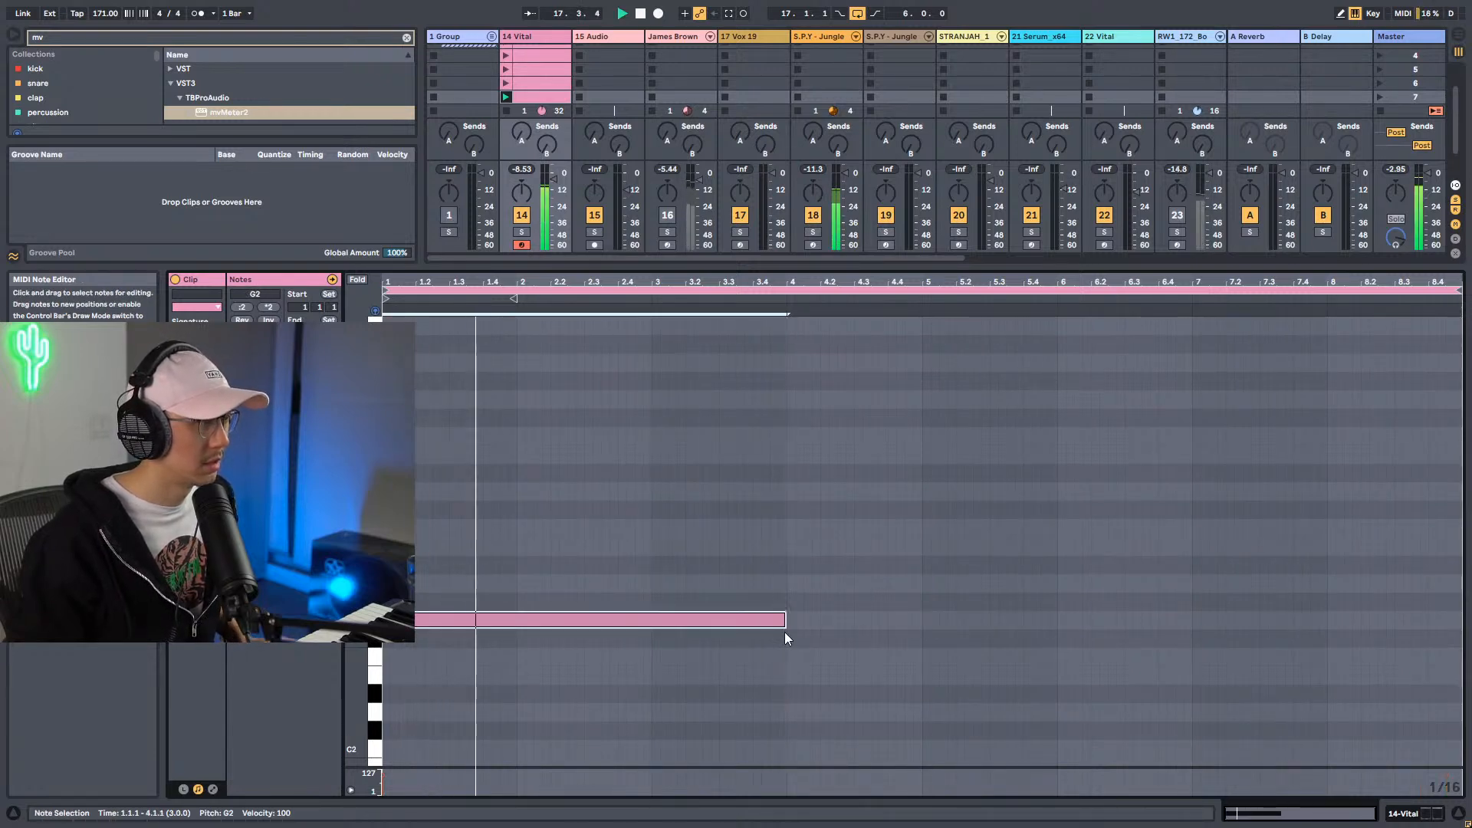
Return to the device view, stop playback and set the 15 Audio track's input source to 14-Vital.
key(shift+Tab)
key(space)
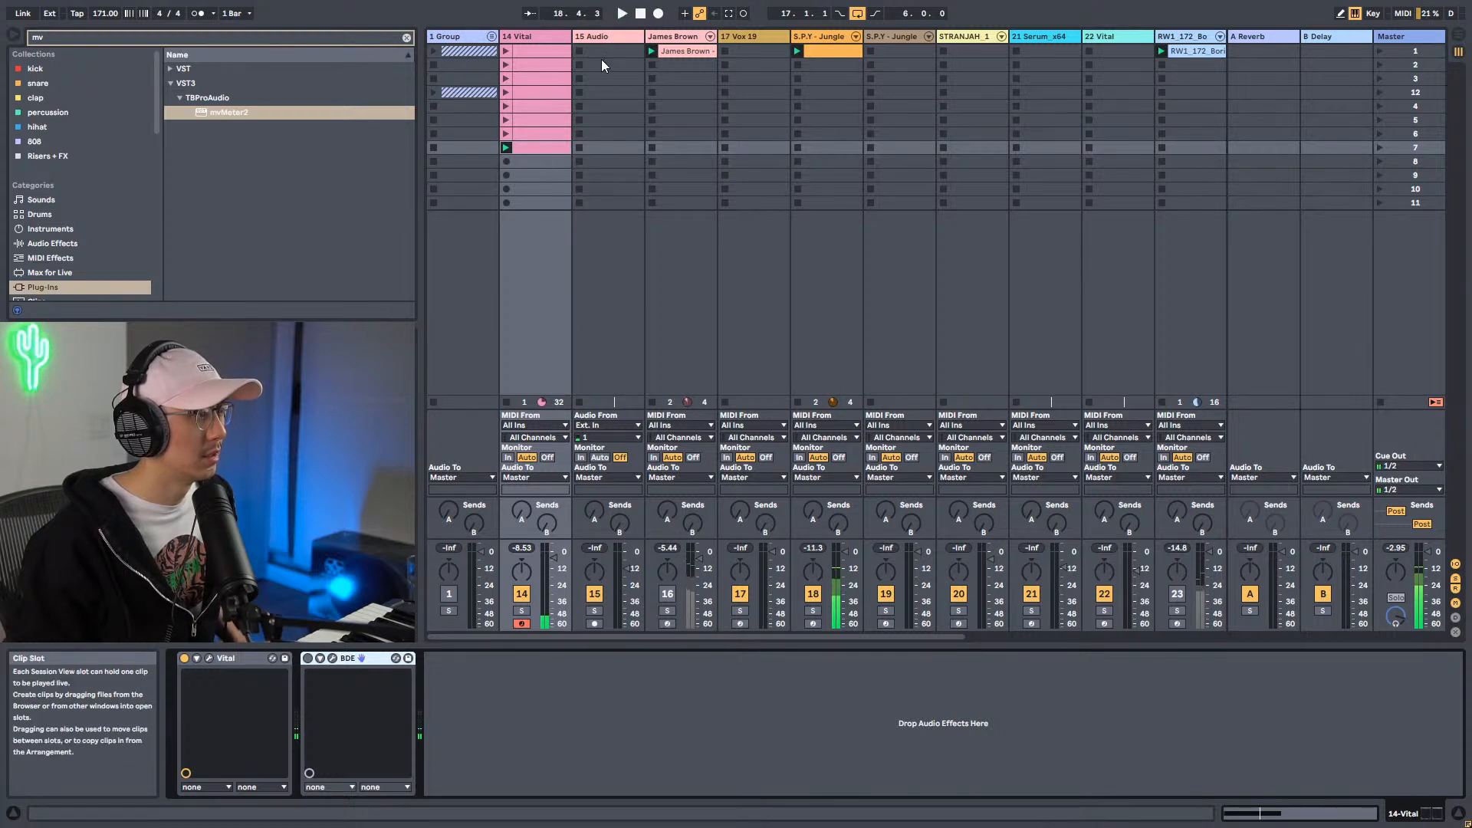
click(604, 36)
click(617, 426)
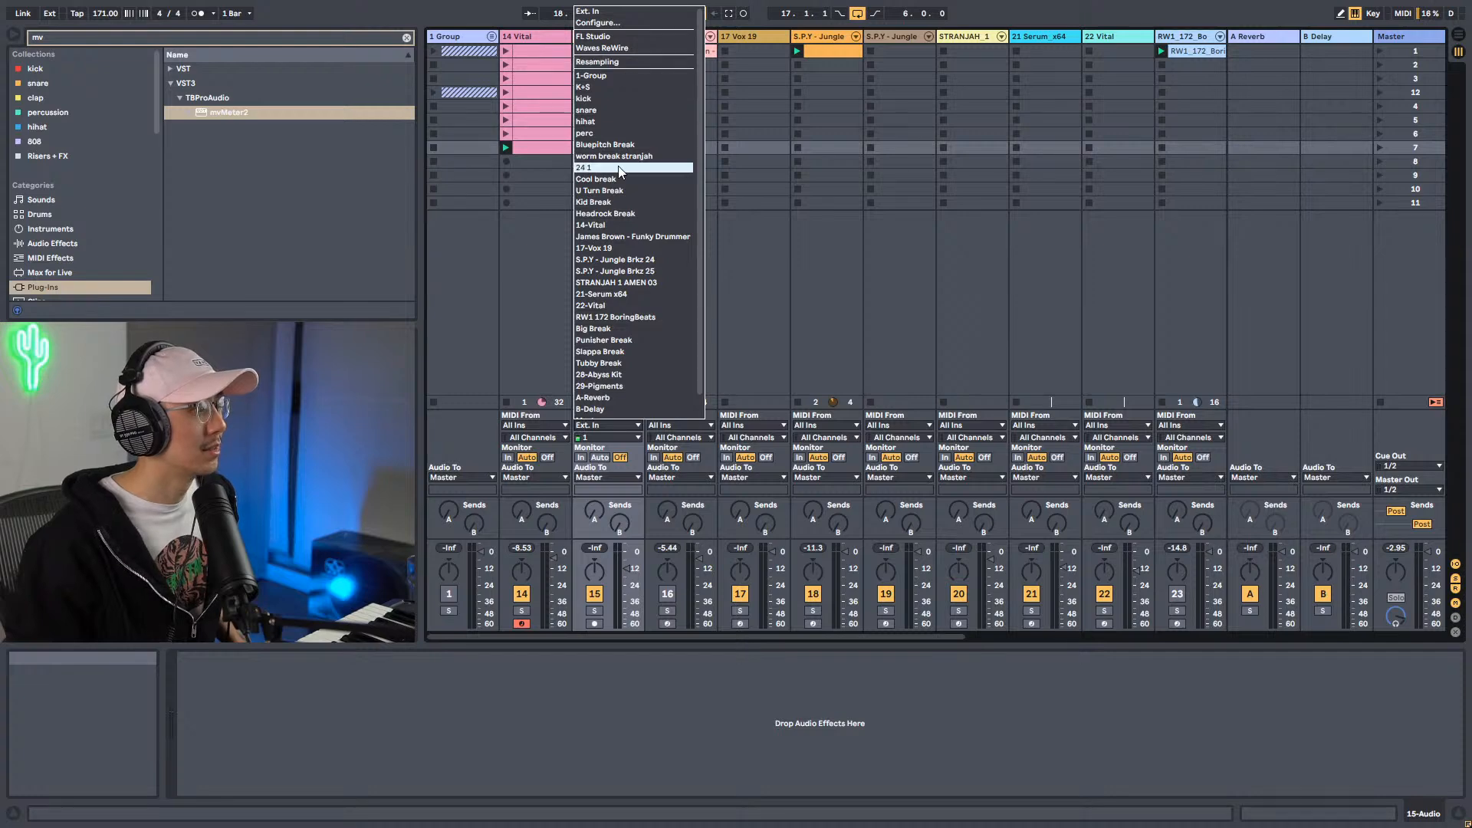
click(620, 227)
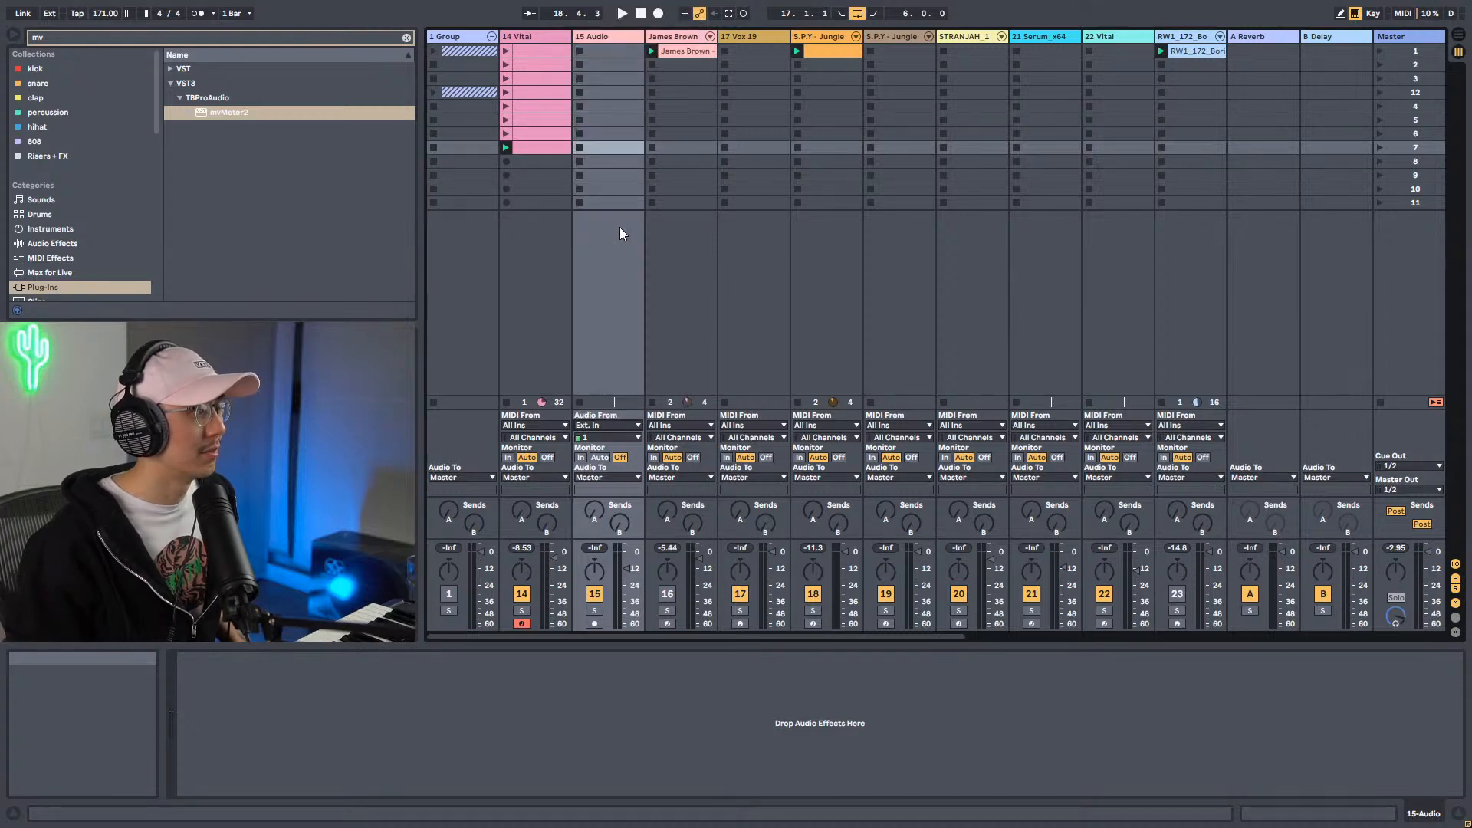
Arm the 15 Audio track, record the sustained Vital note into its scene 7 slot and open the recorded clip.
click(594, 623)
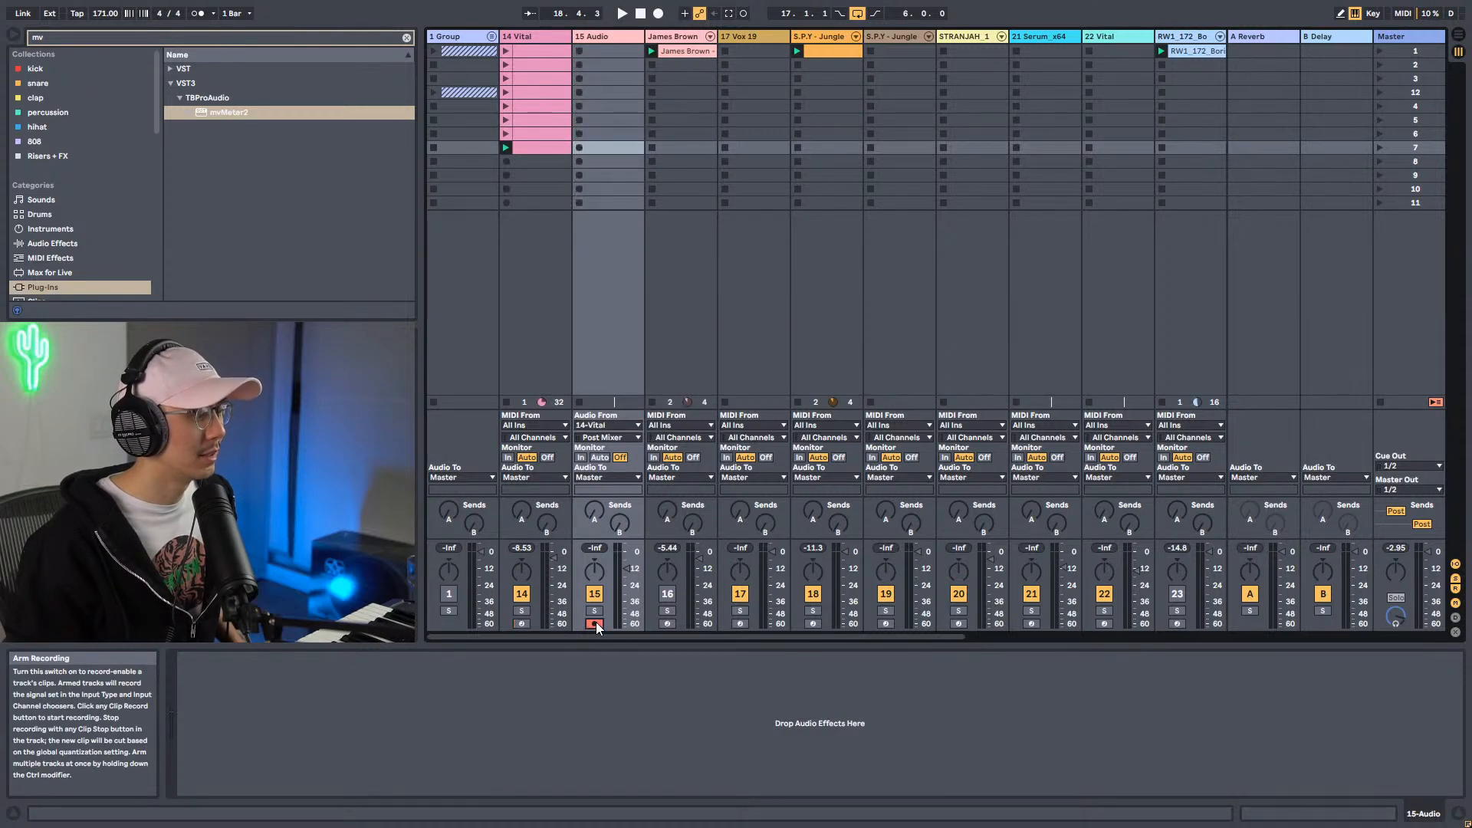
click(579, 147)
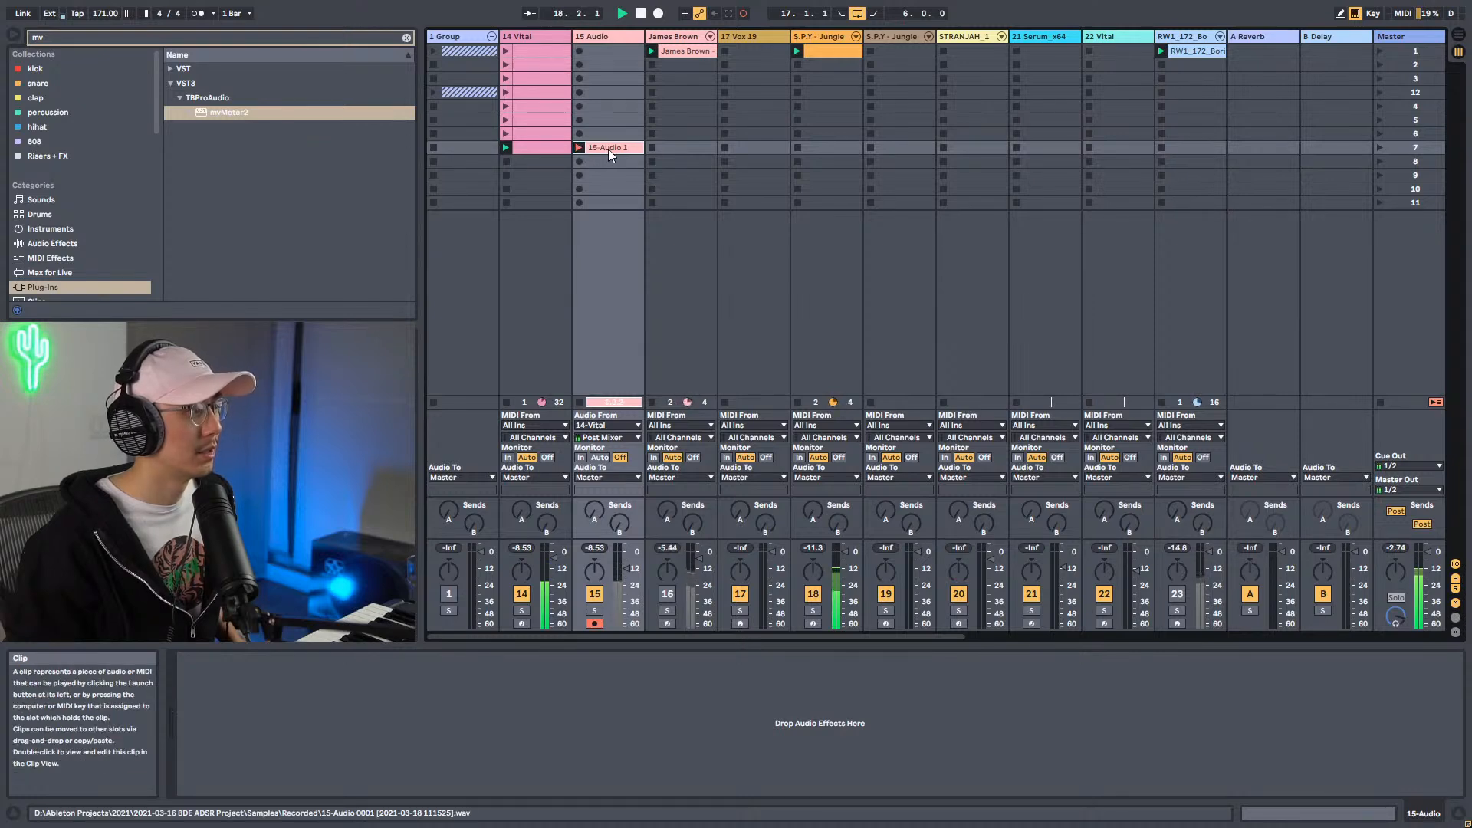
double_click(609, 149)
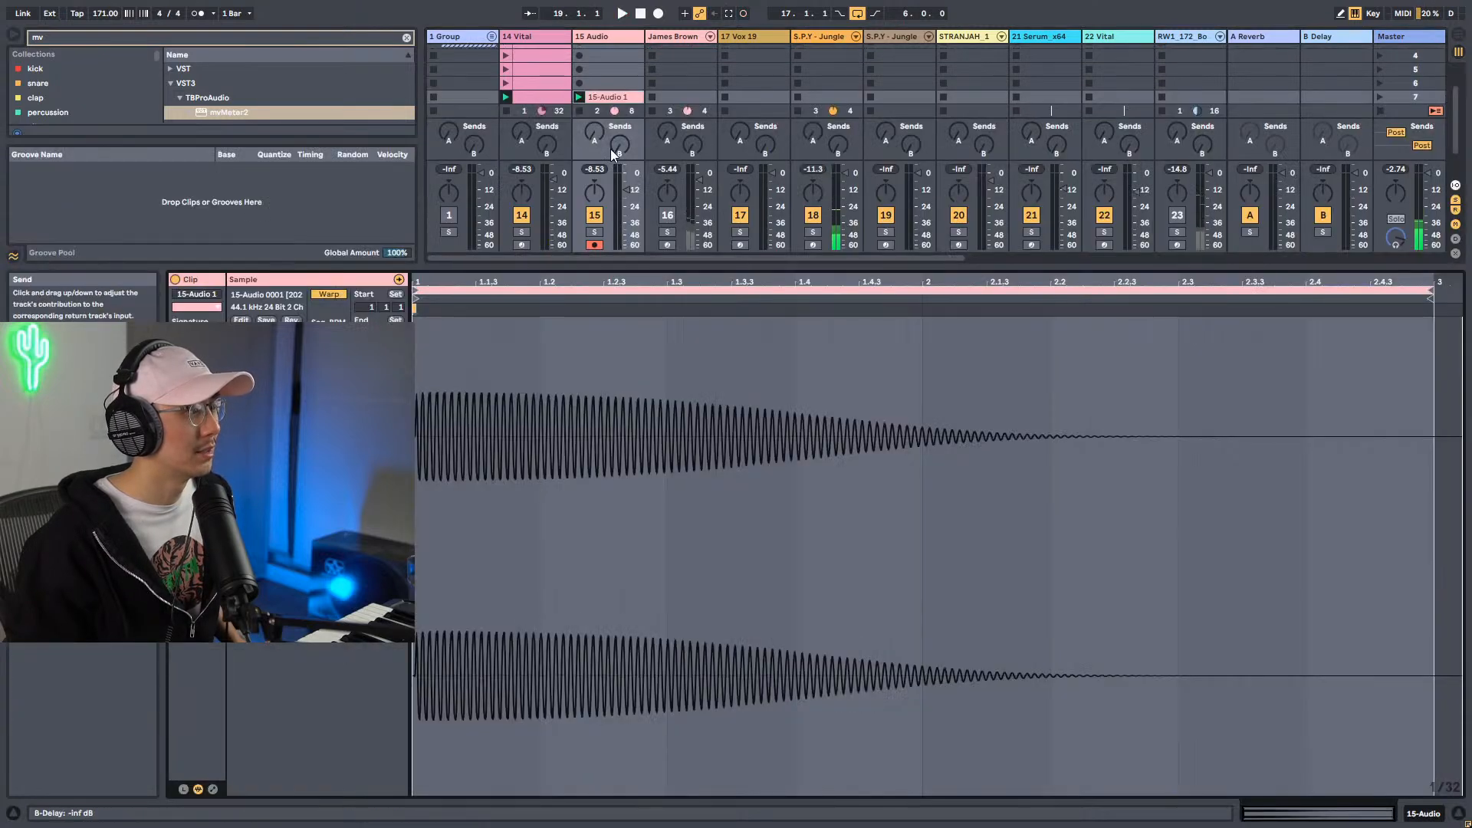
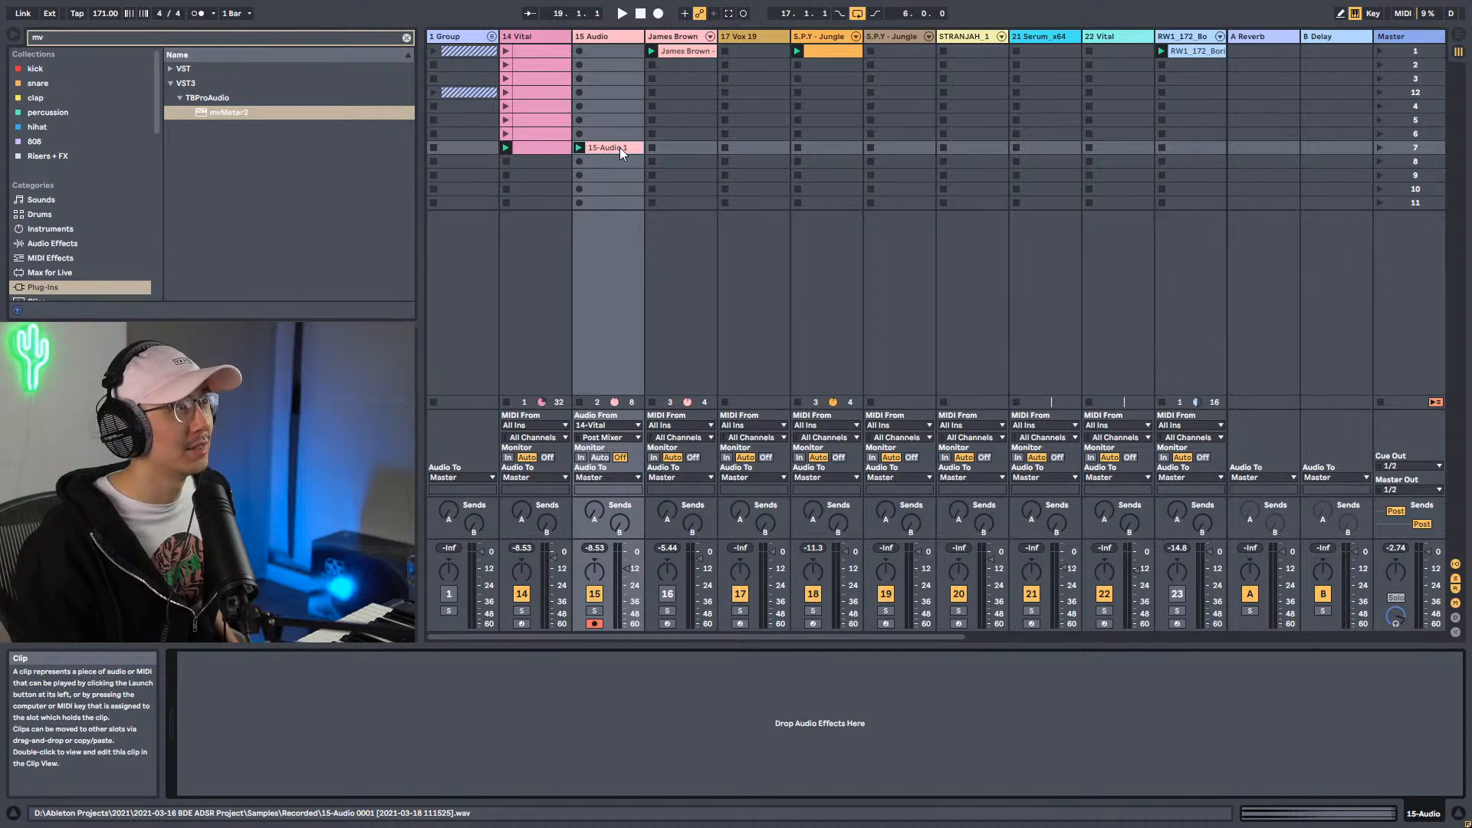
Select the 15 Audio track and listen to the recorded bass note in the mix.
click(615, 39)
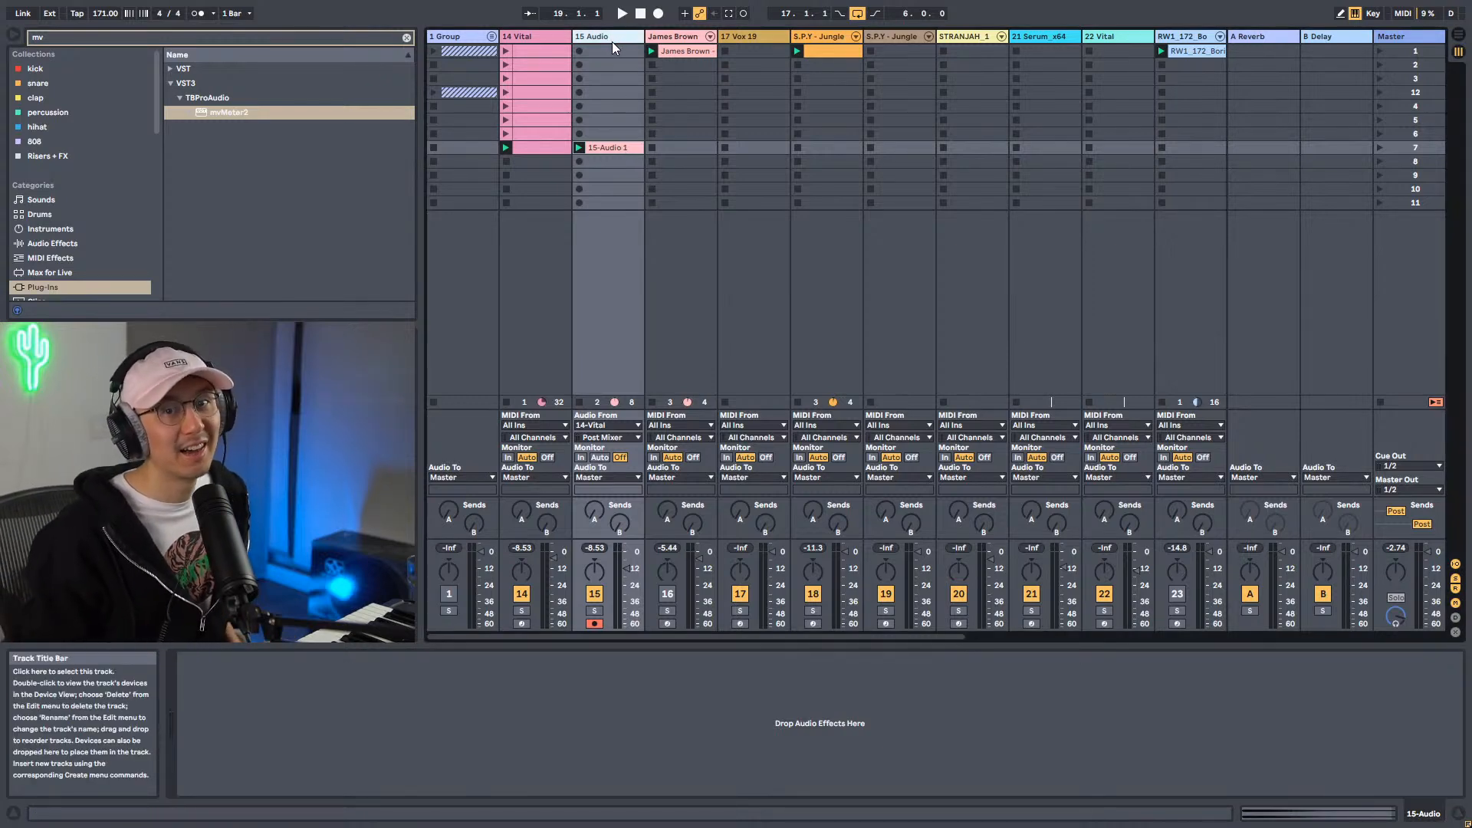
key(space)
key(space)
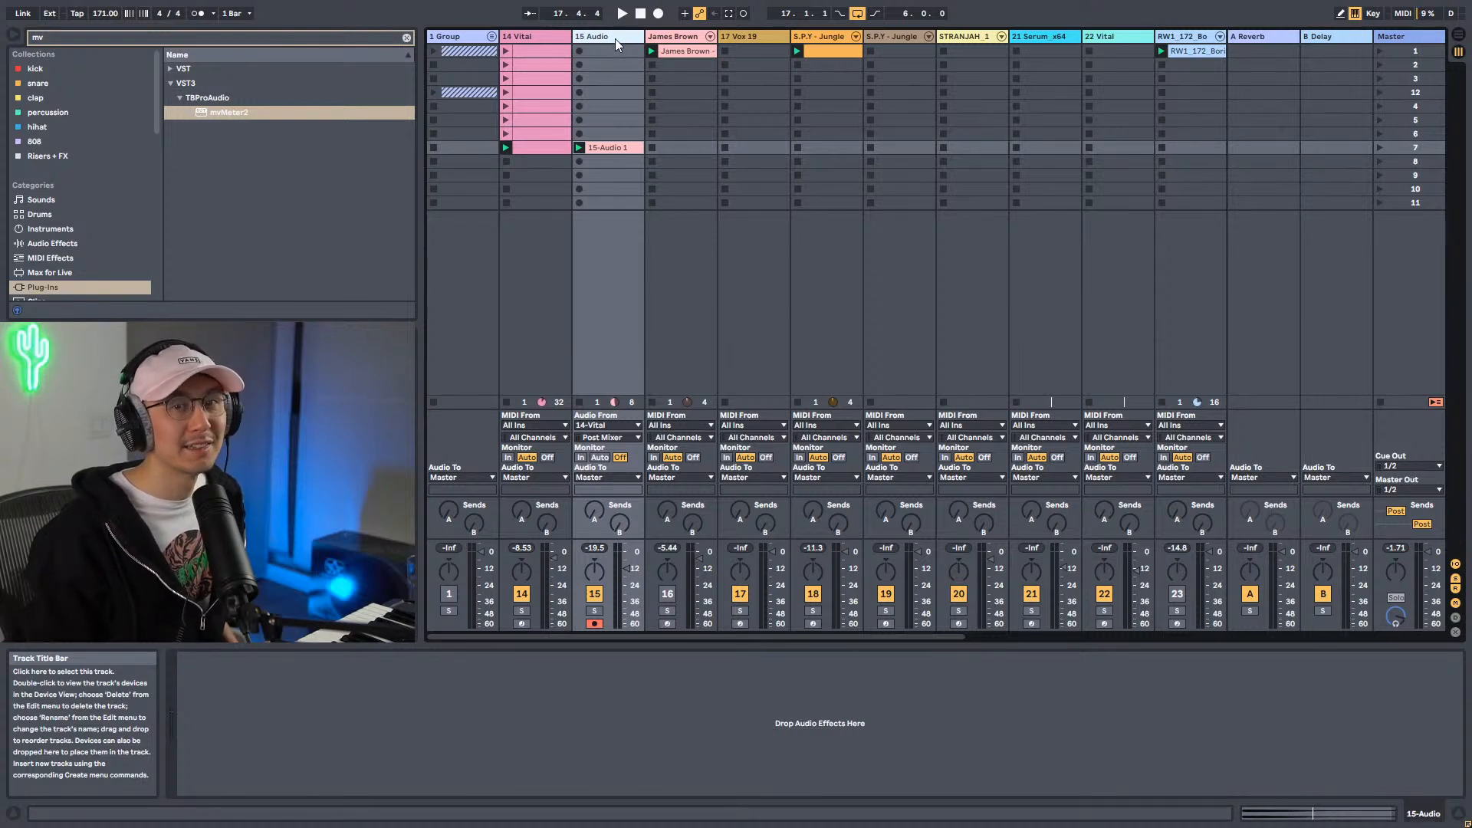
key(space)
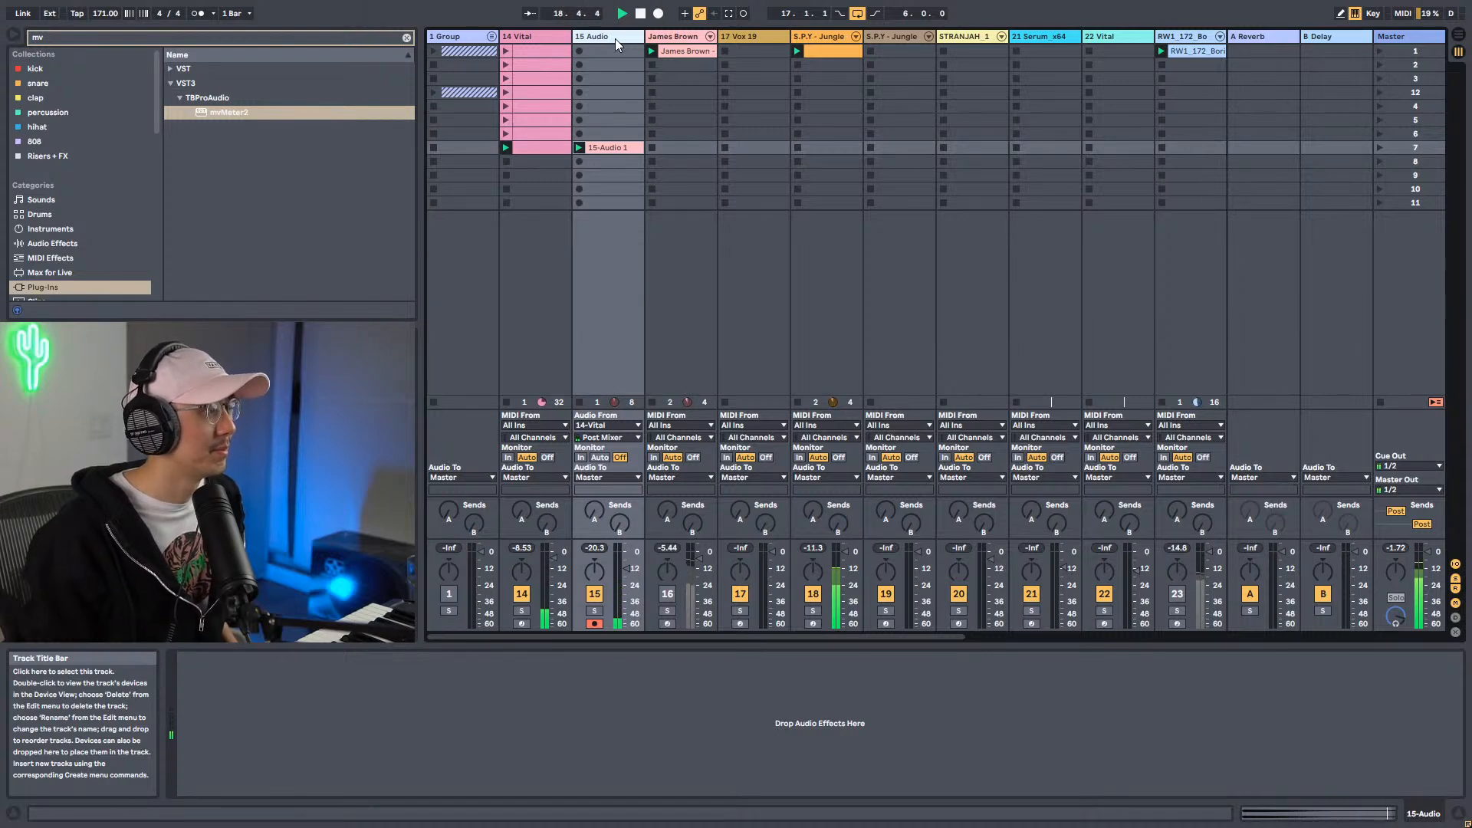
key(space)
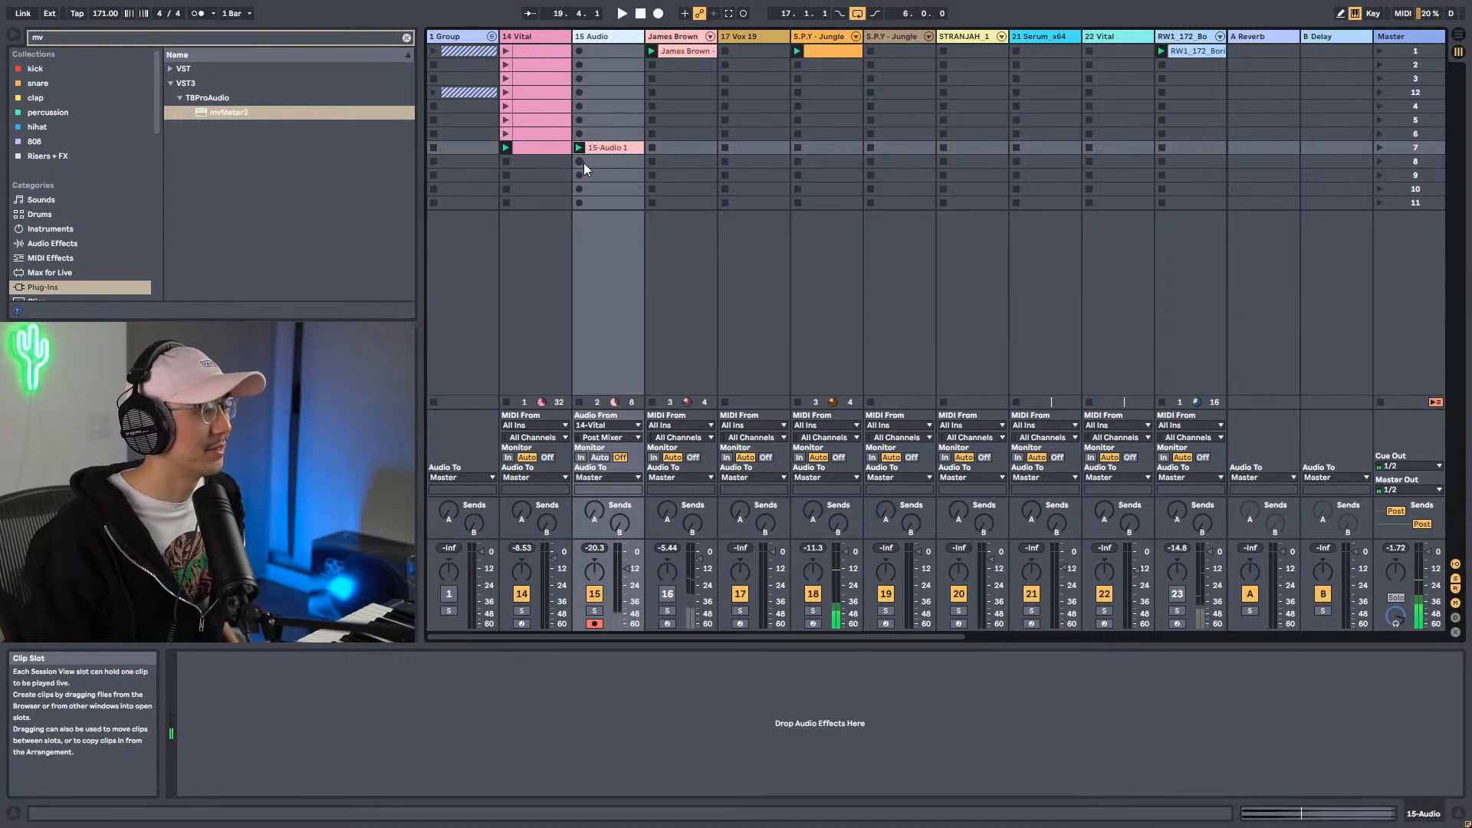
Add a MIDI track with Sampler after the 15 Audio track and load the recorded 15-Audio 1 clip into it.
click(406, 37)
click(49, 230)
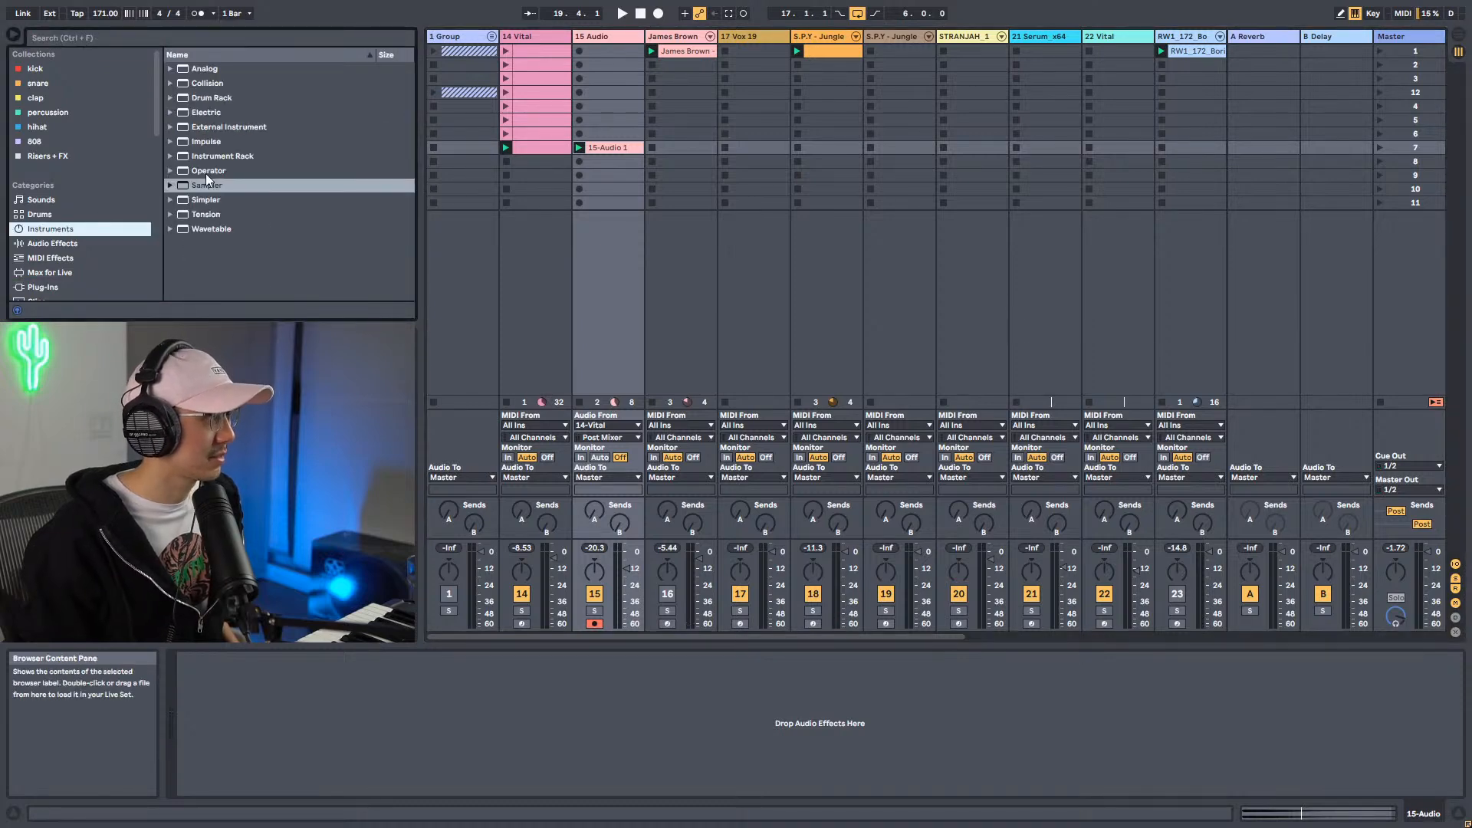
click(610, 35)
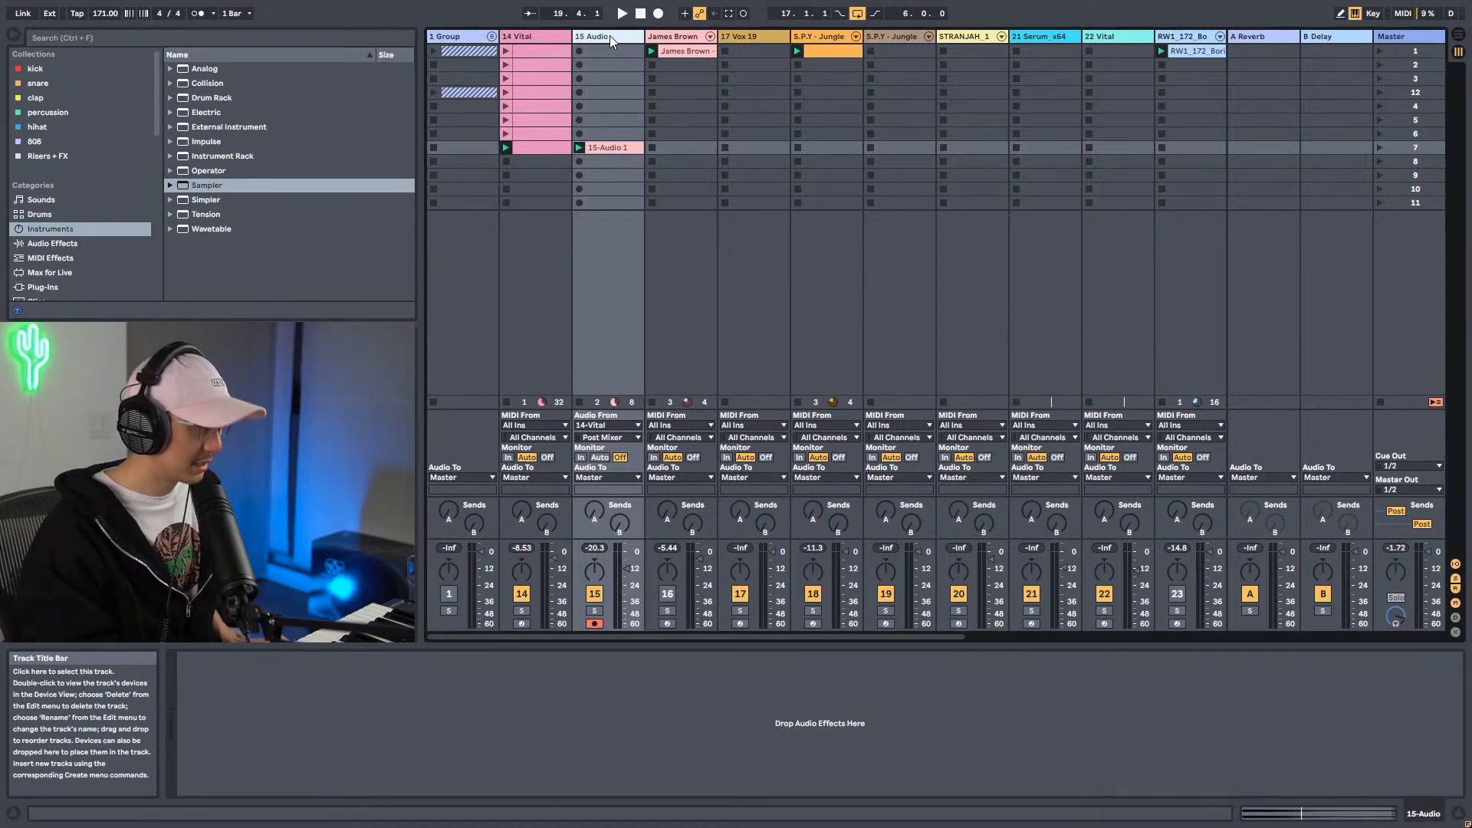
key(ctrl+shift+t)
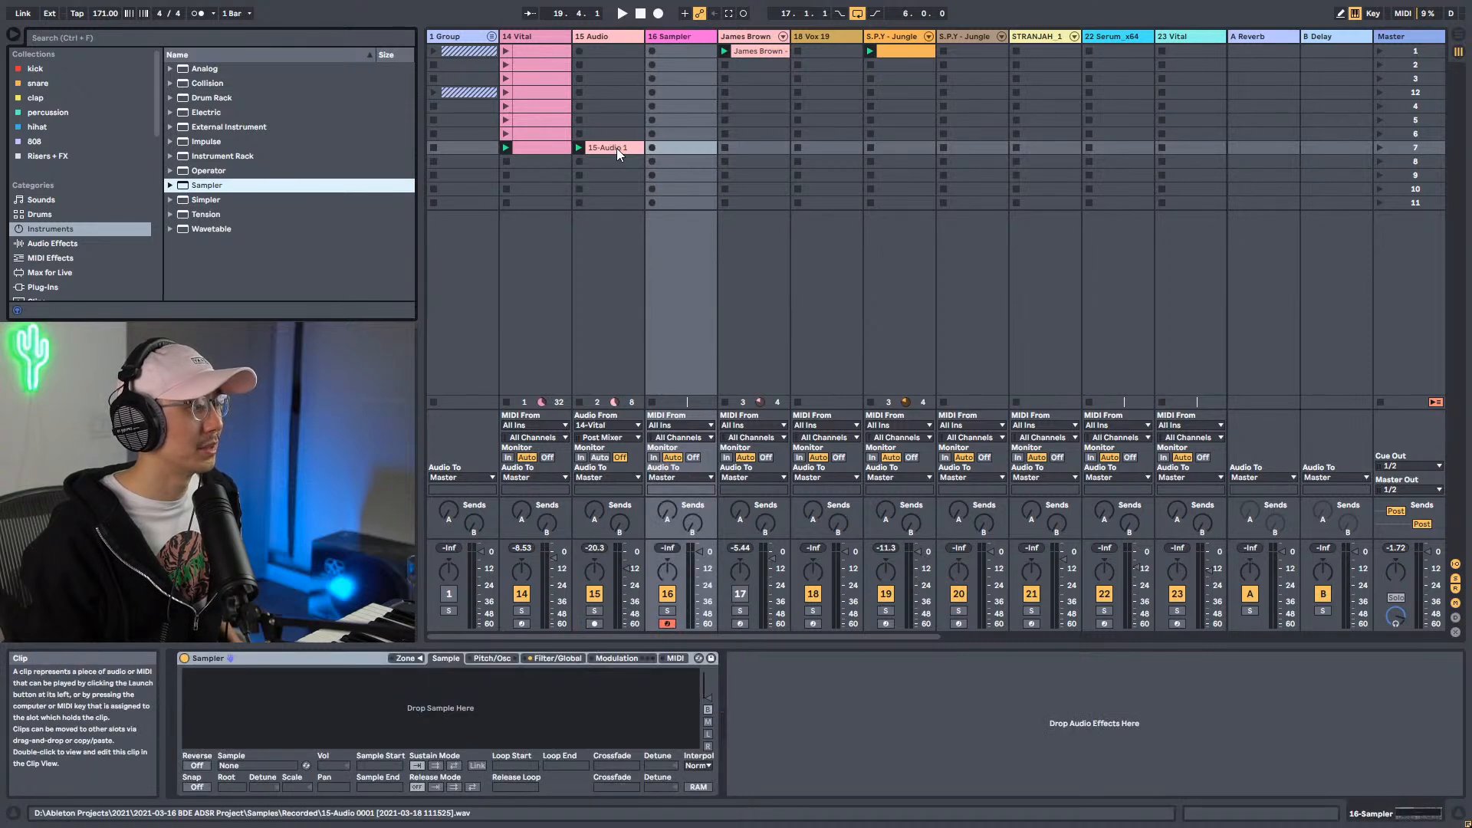
drag(618, 148, 479, 728)
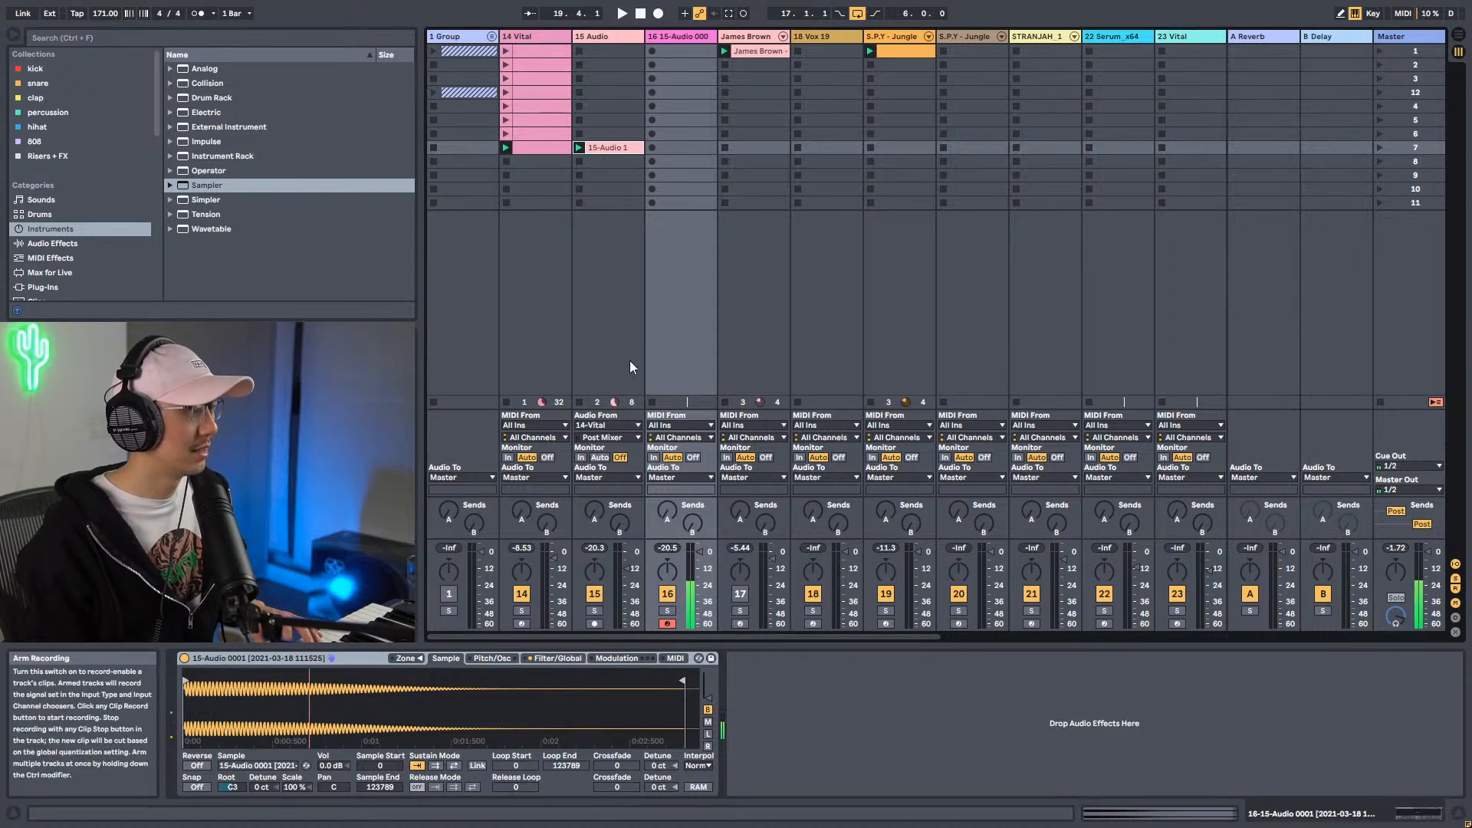
Check the note in the scene 7 Vital clip and set the Sampler root key to G2.
double_click(538, 153)
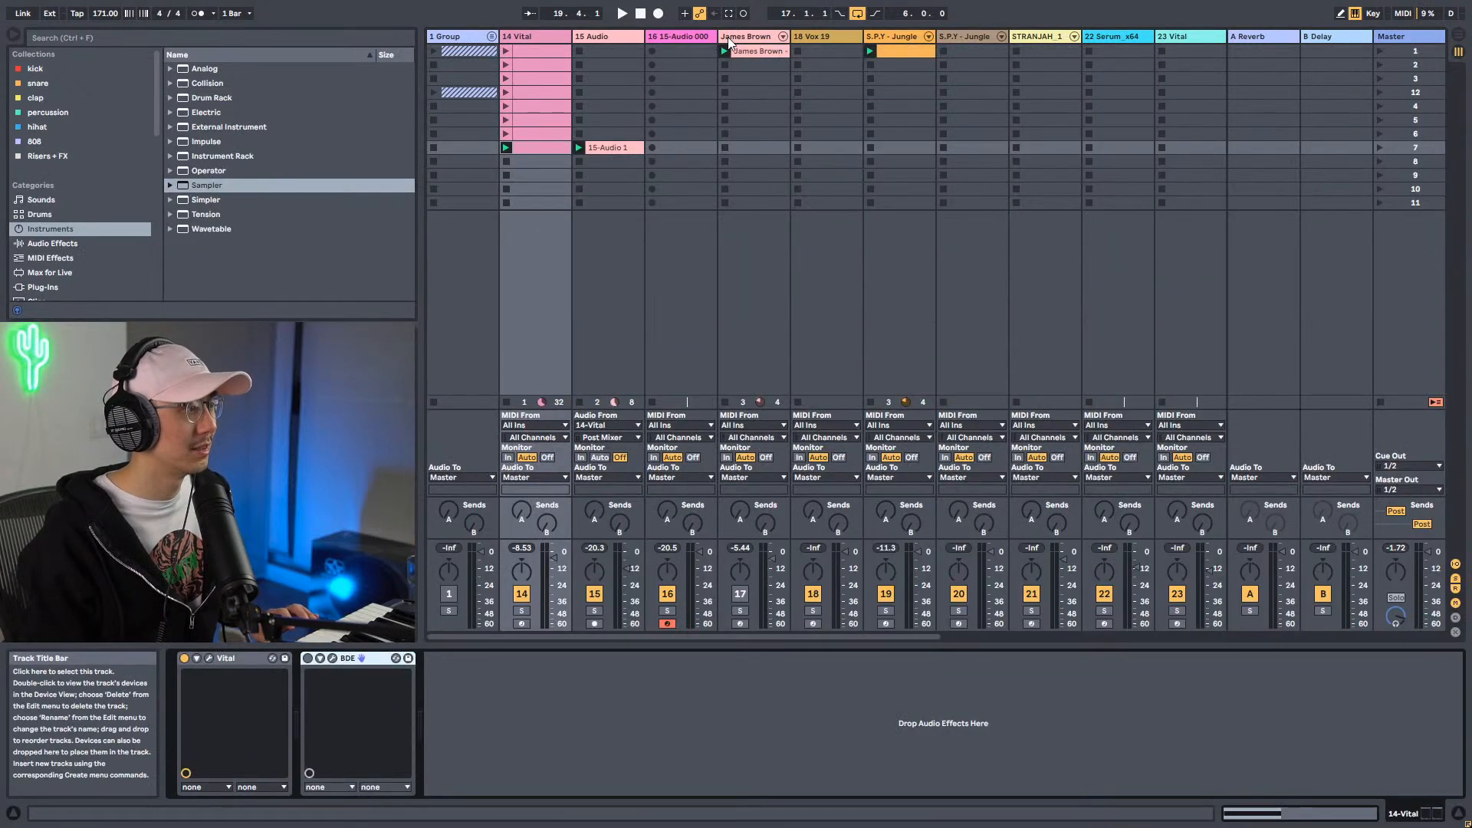
click(699, 36)
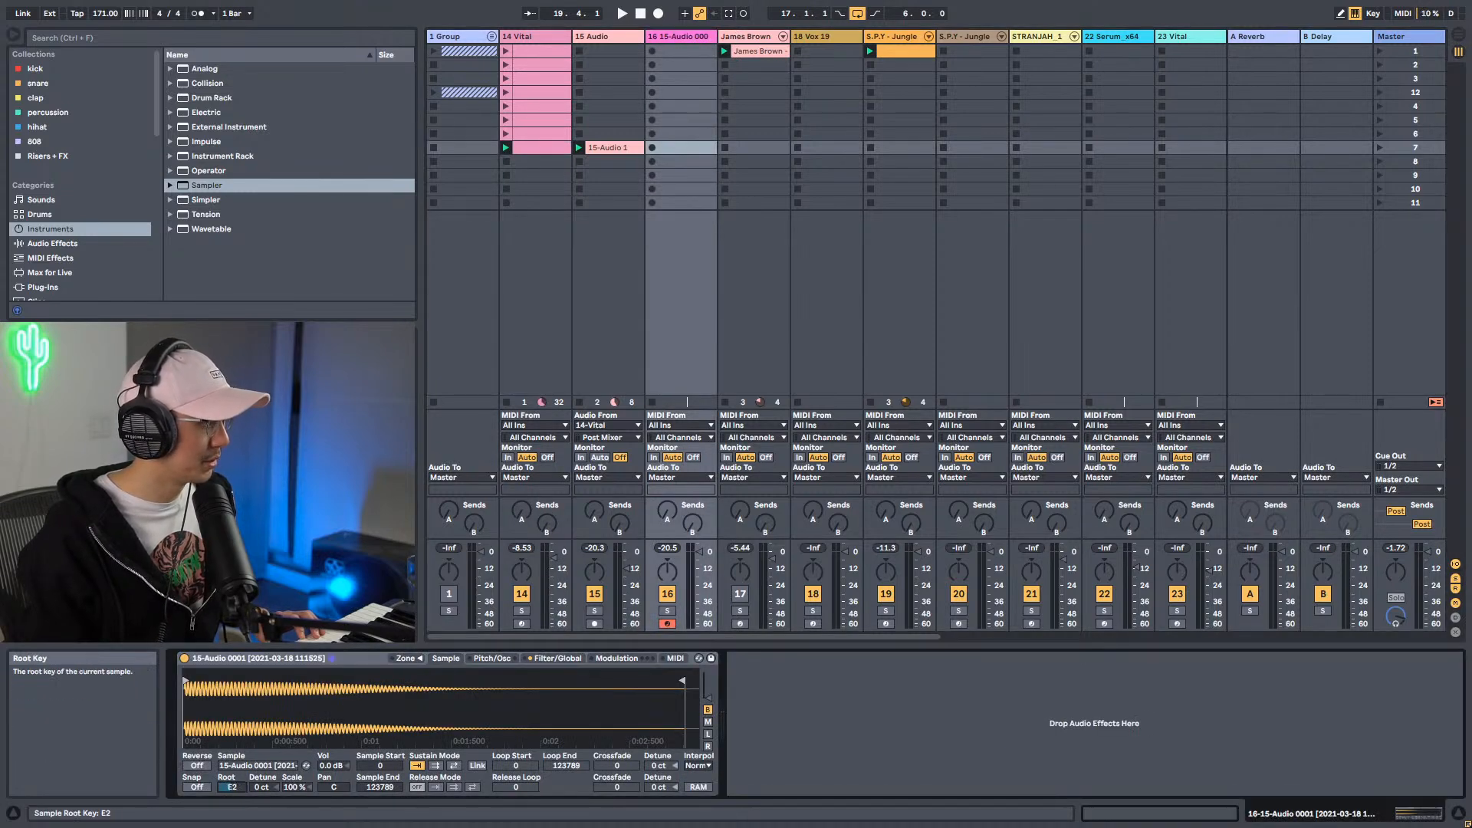
drag(232, 787, 232, 780)
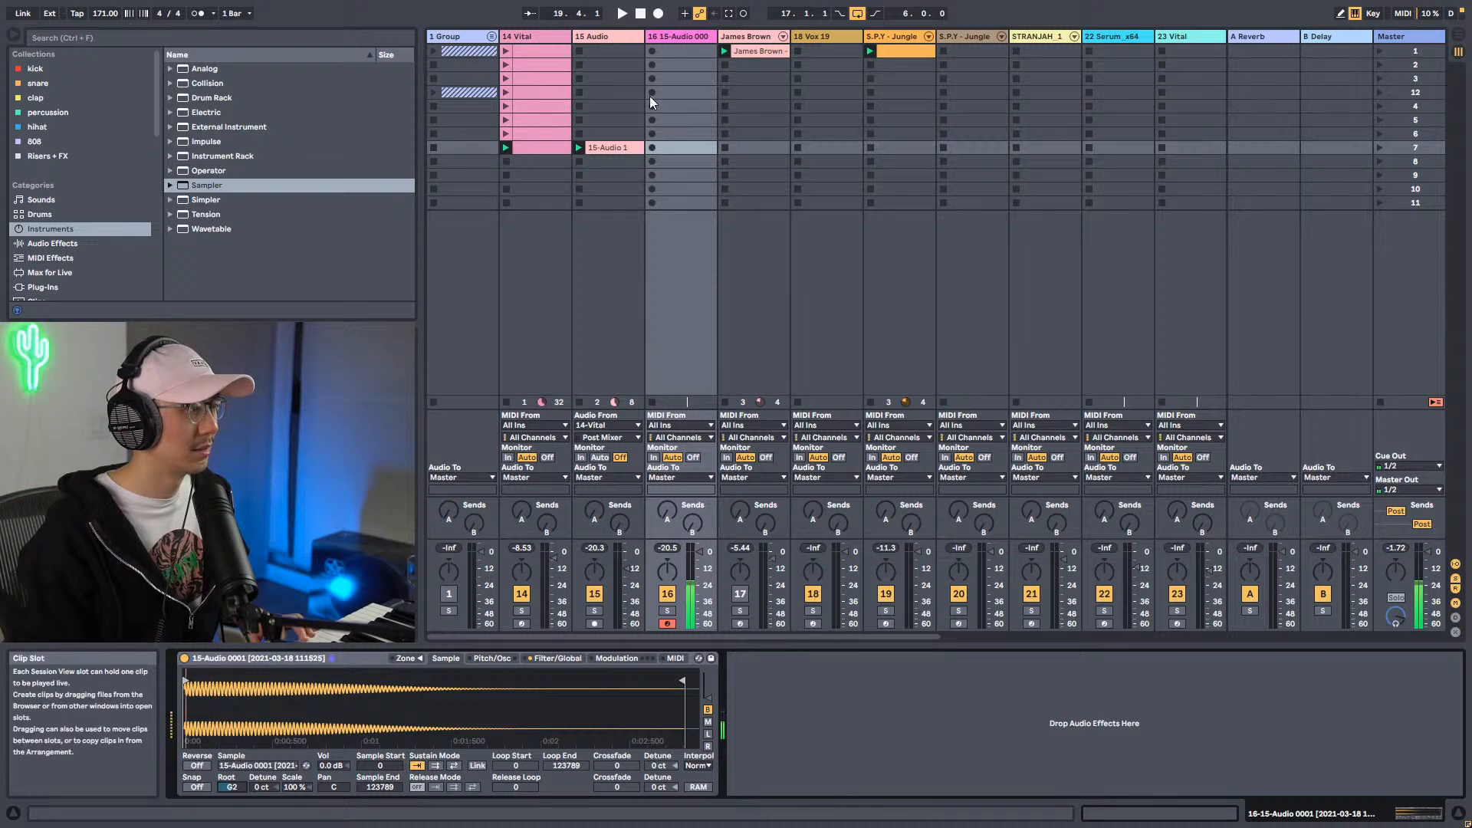
Delete the 15 Audio track and rename the Sampler track as 808 Sample.
click(621, 38)
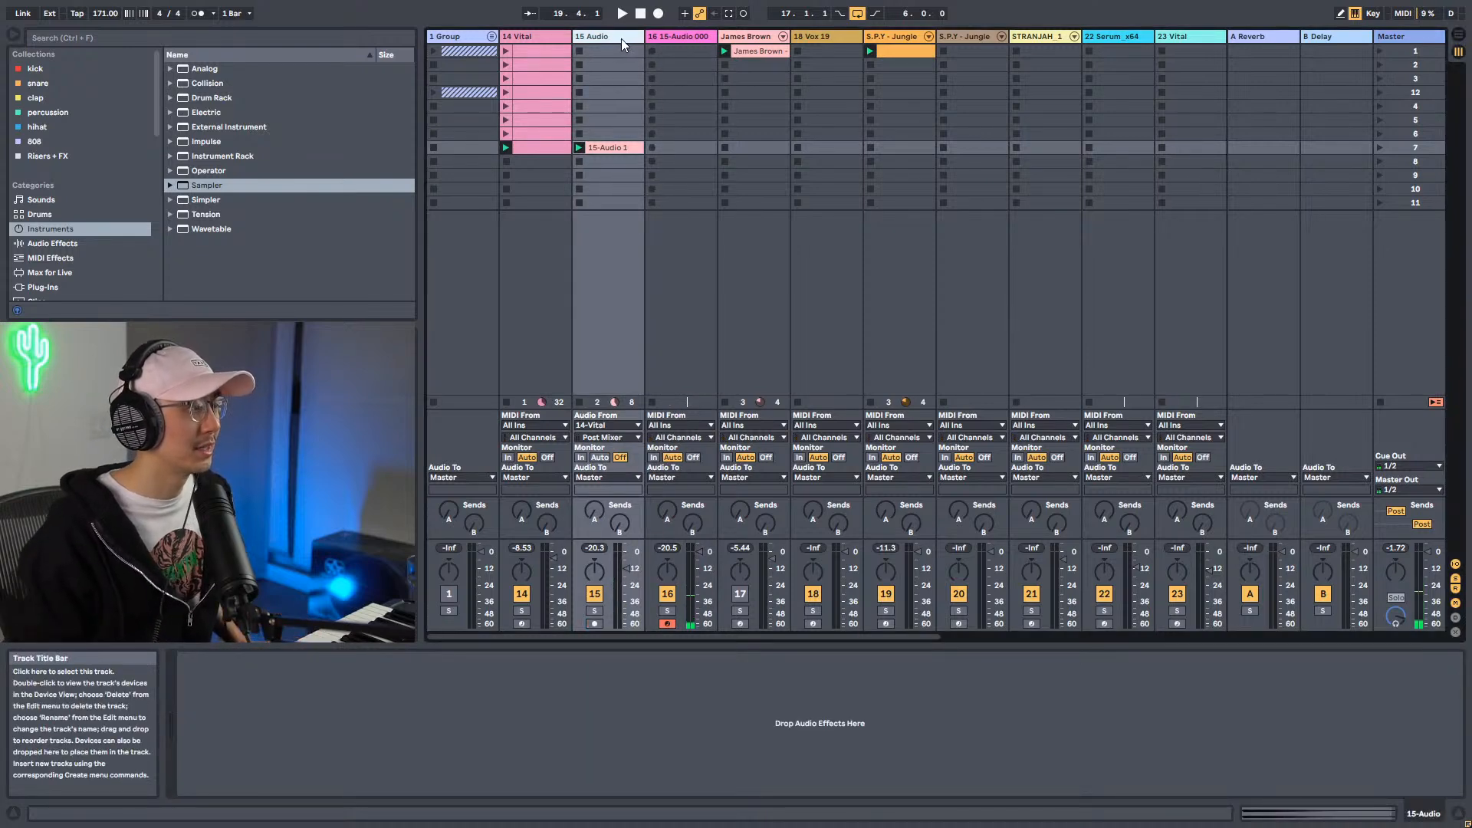
key(Delete)
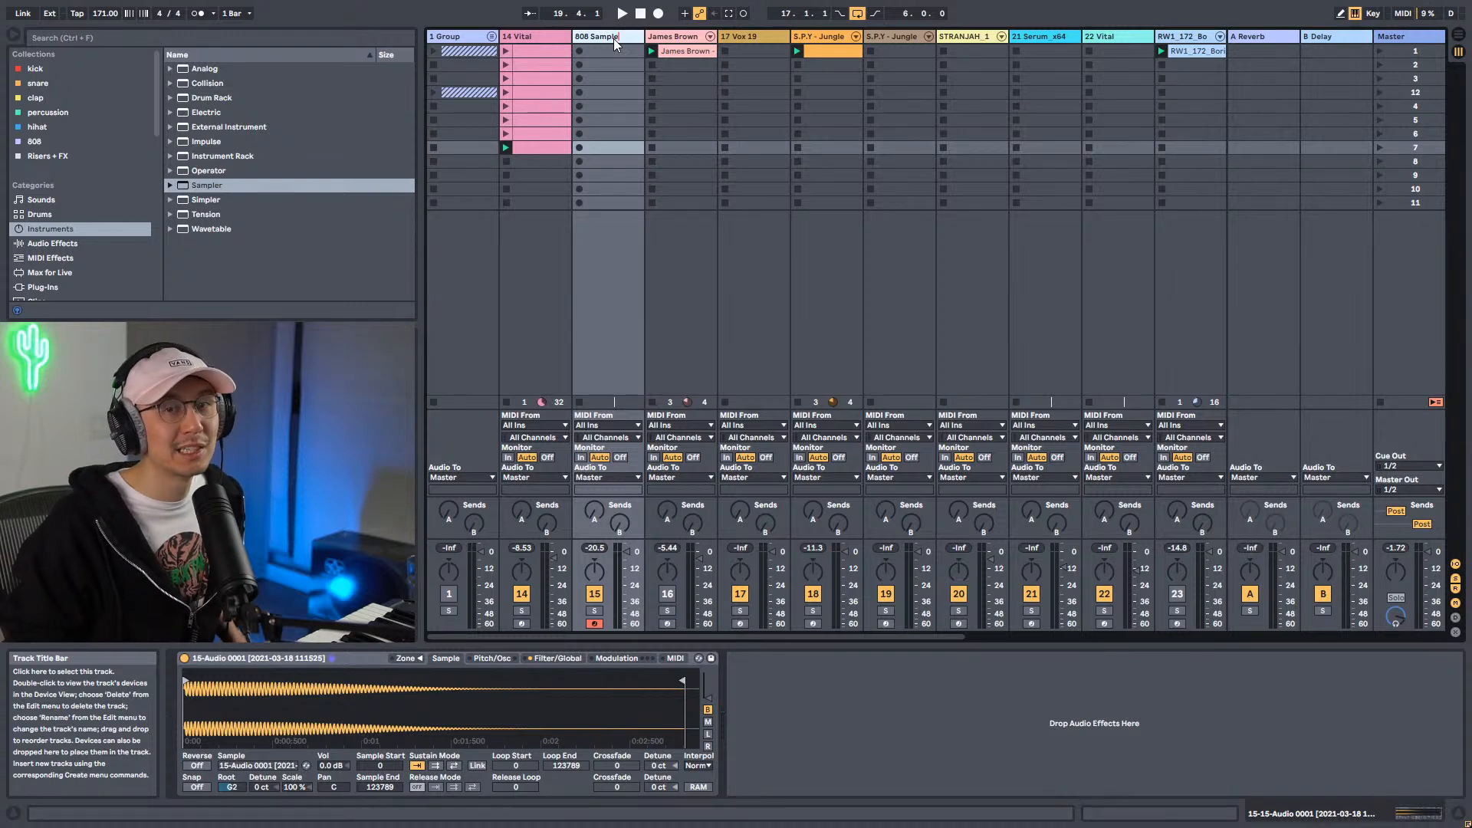
key(Return)
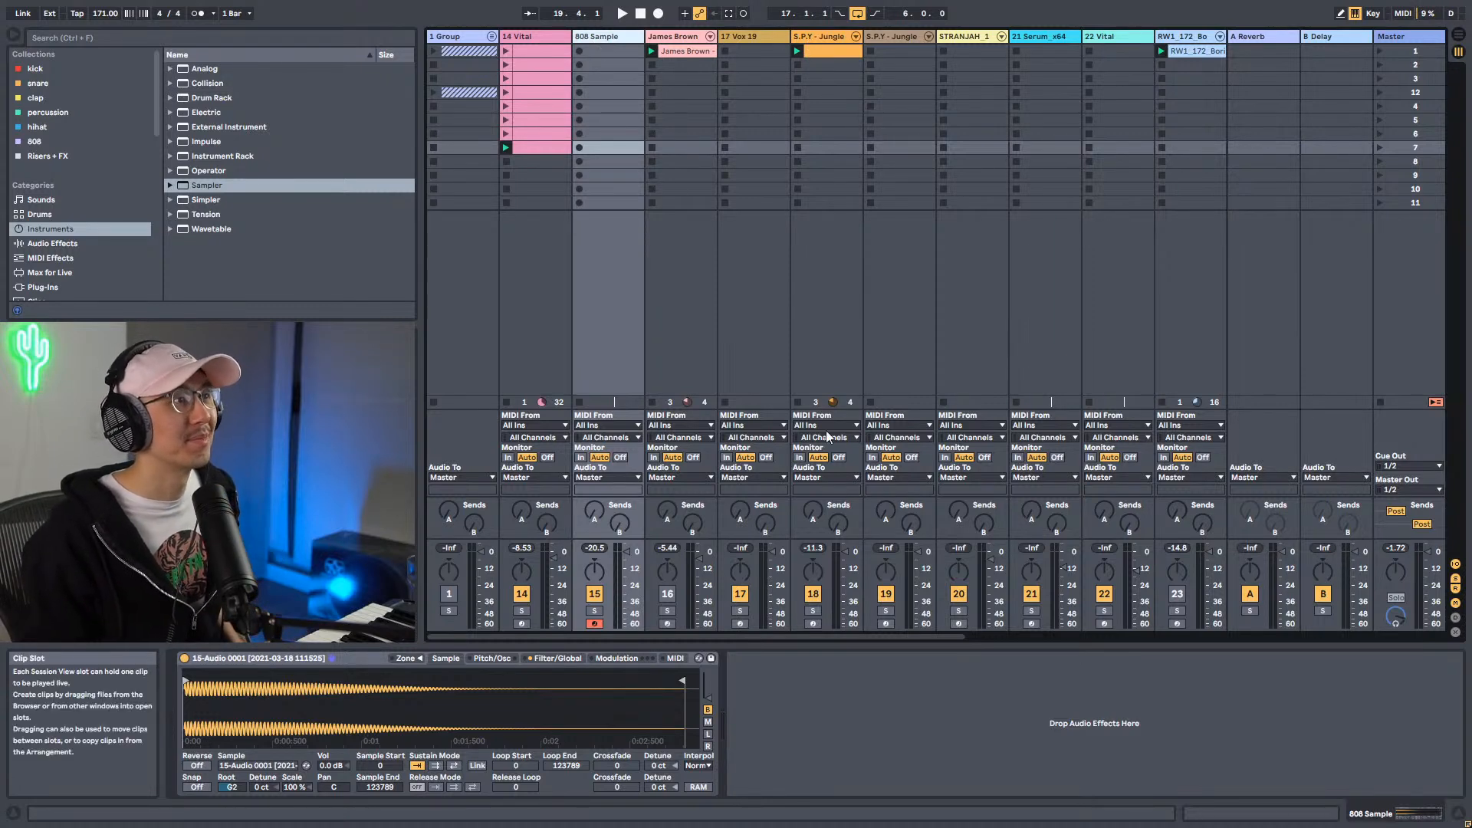
During playback, mute the 14 Vital track, copy its scene 6 bassline clip to 808 Sample and launch it there.
click(913, 679)
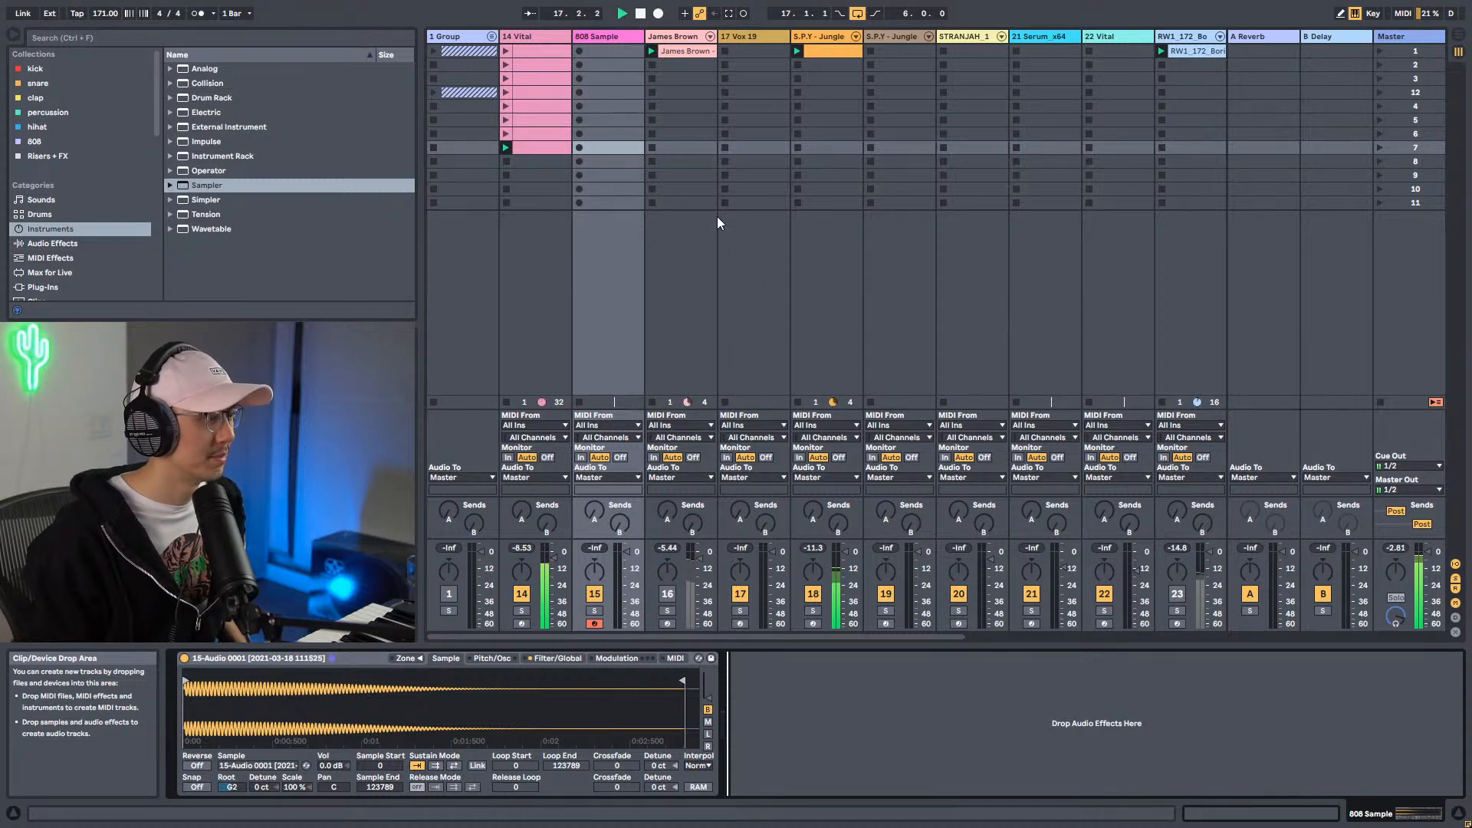
click(521, 593)
drag(529, 139, 576, 135)
click(579, 134)
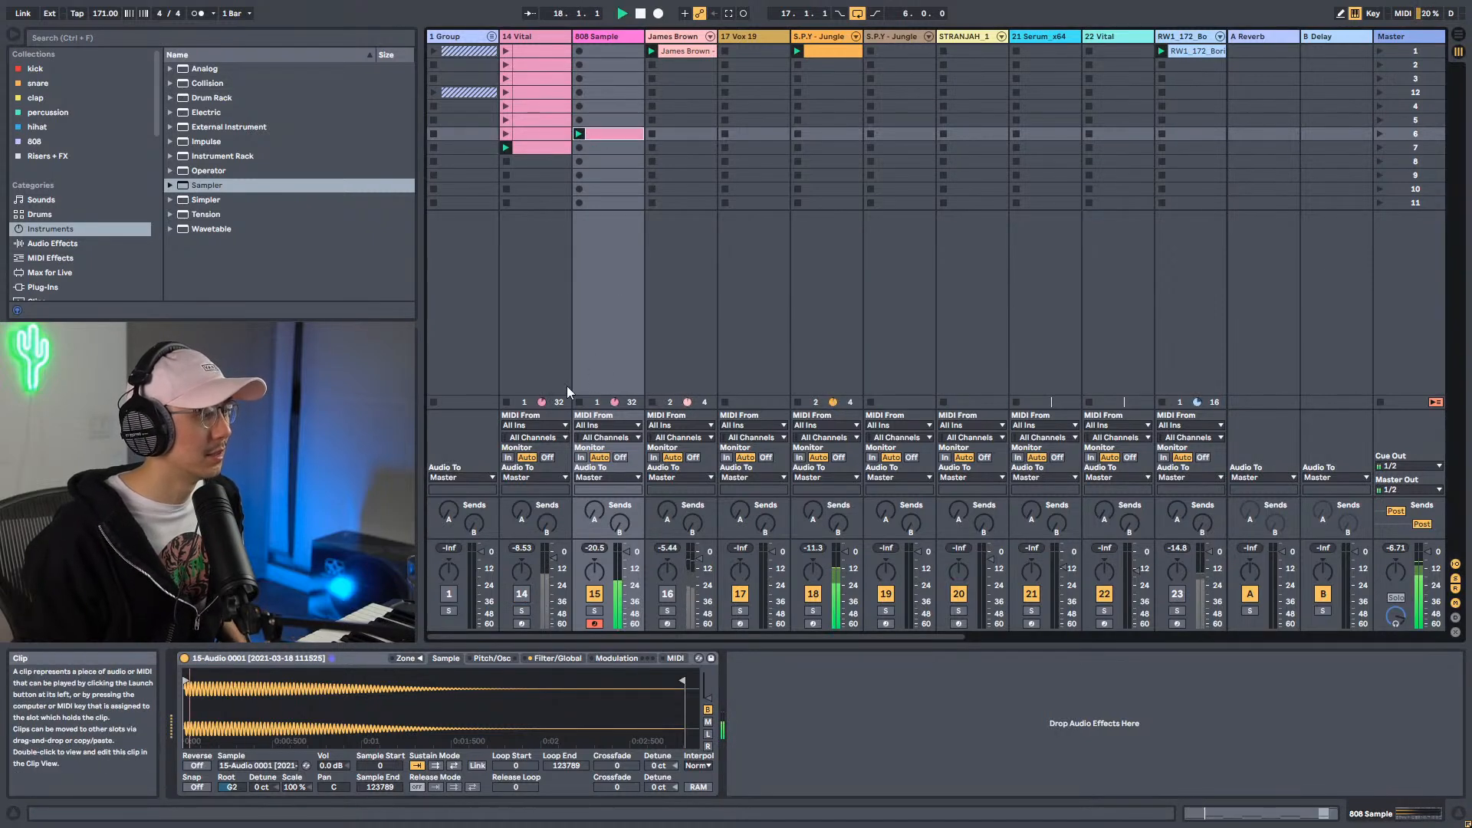
Raise the Sampler sample volume to 8.1 dB and check the 808 Sample bassline clip.
click(416, 765)
drag(331, 765, 331, 747)
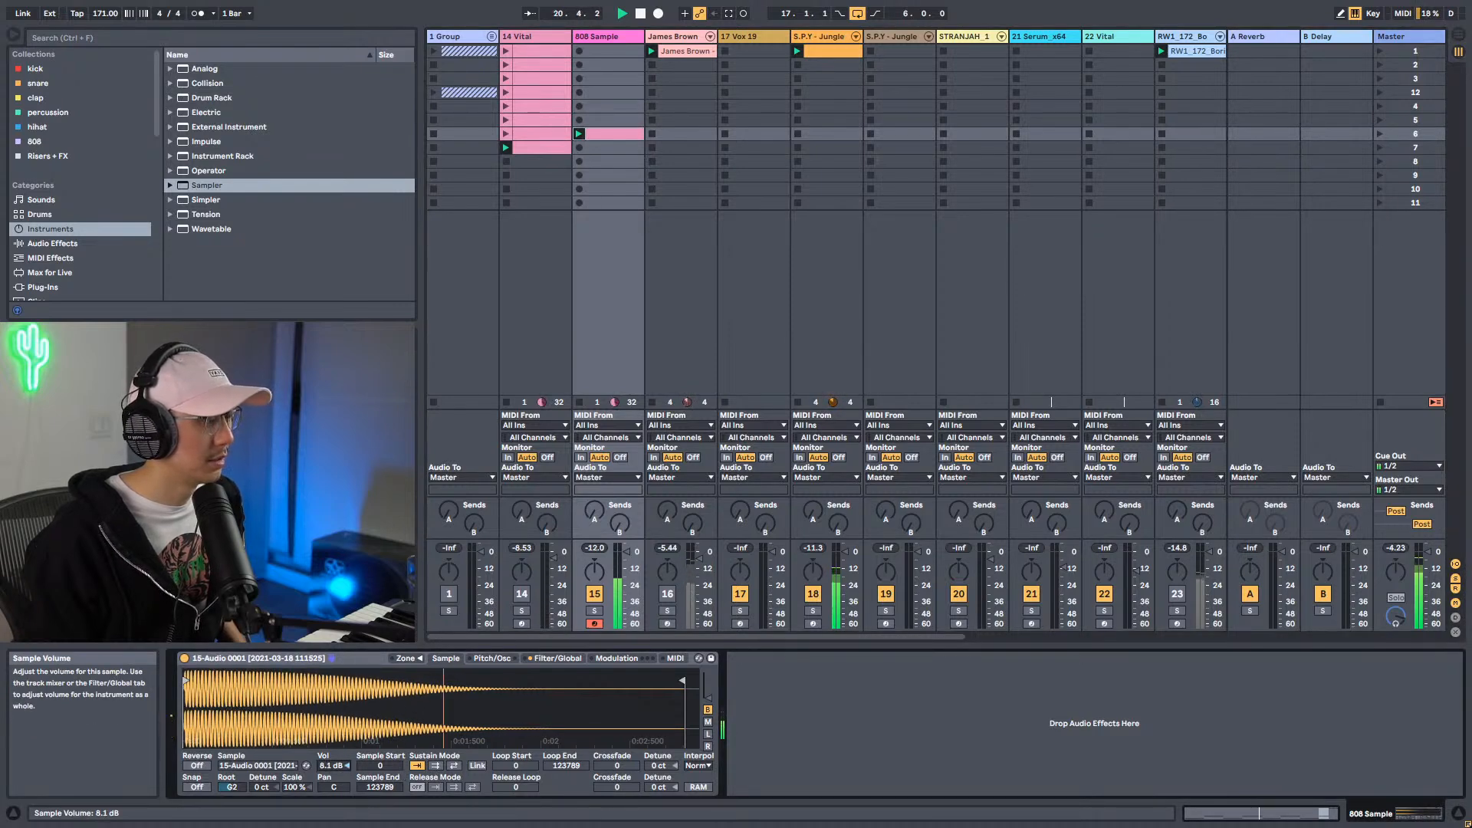
double_click(618, 135)
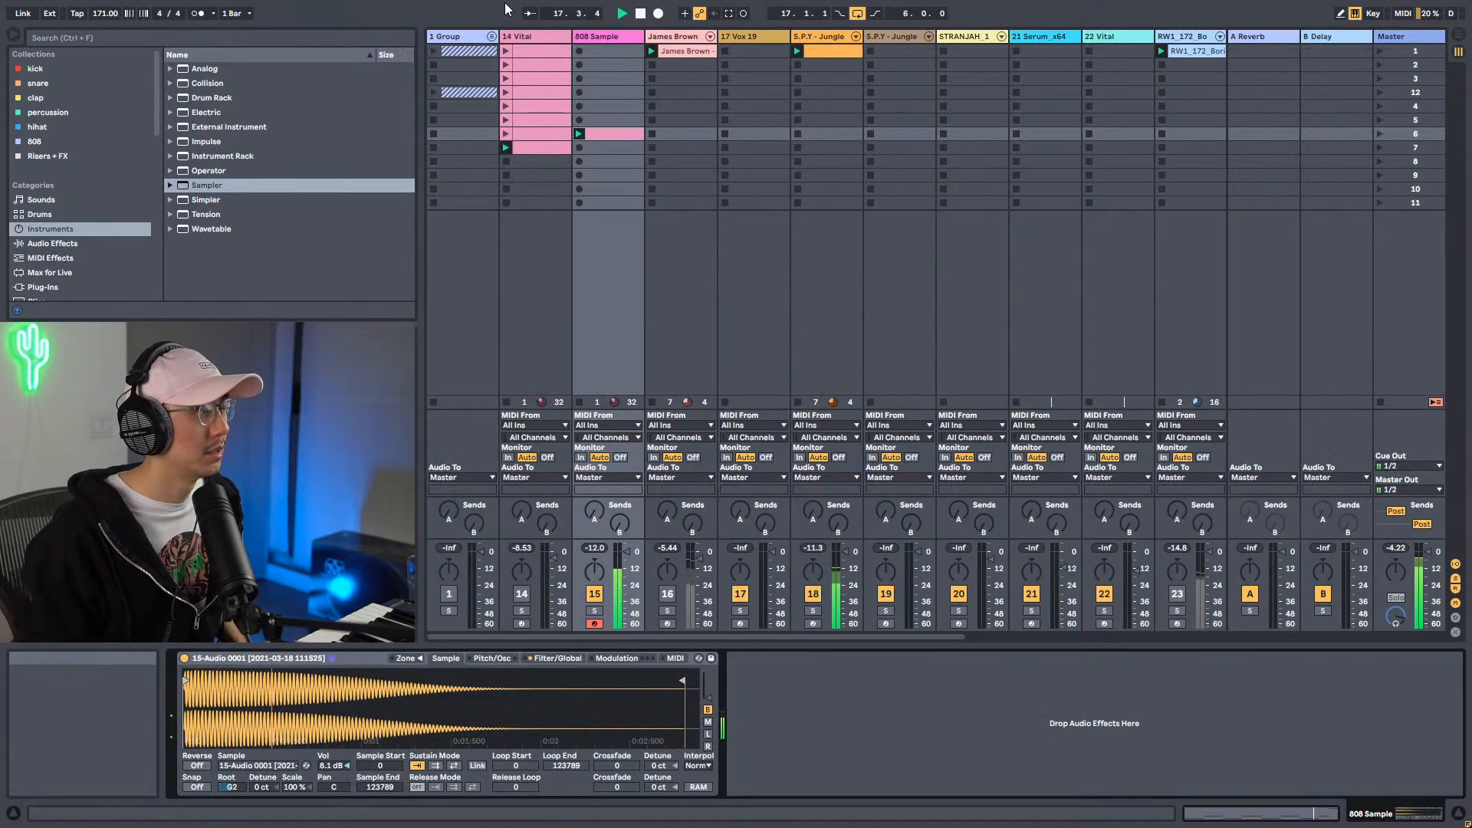
Copy BDE from the 14 Vital track to the 808 Sample track, enable it and play the mix.
click(558, 37)
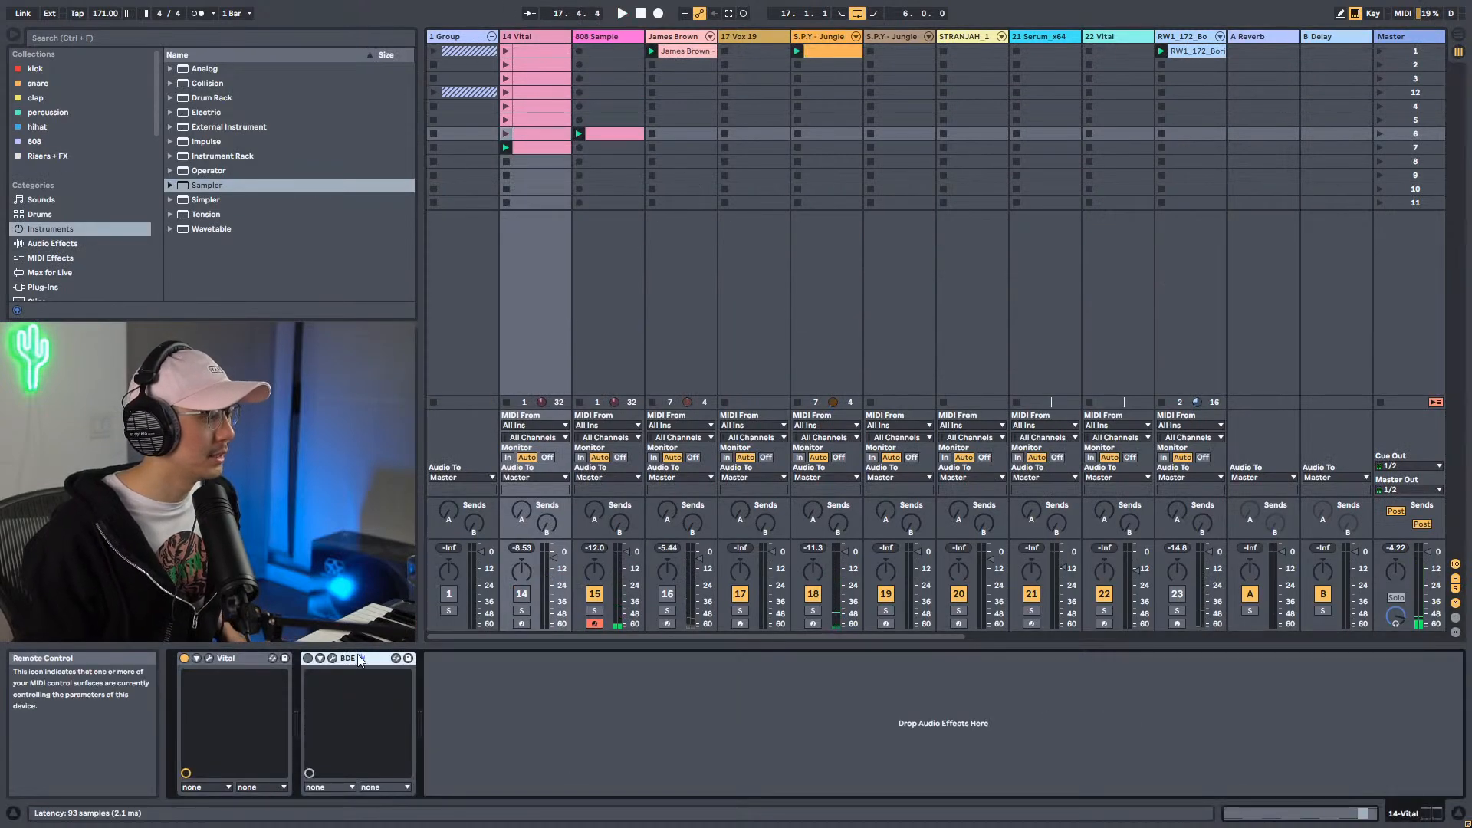
click(594, 36)
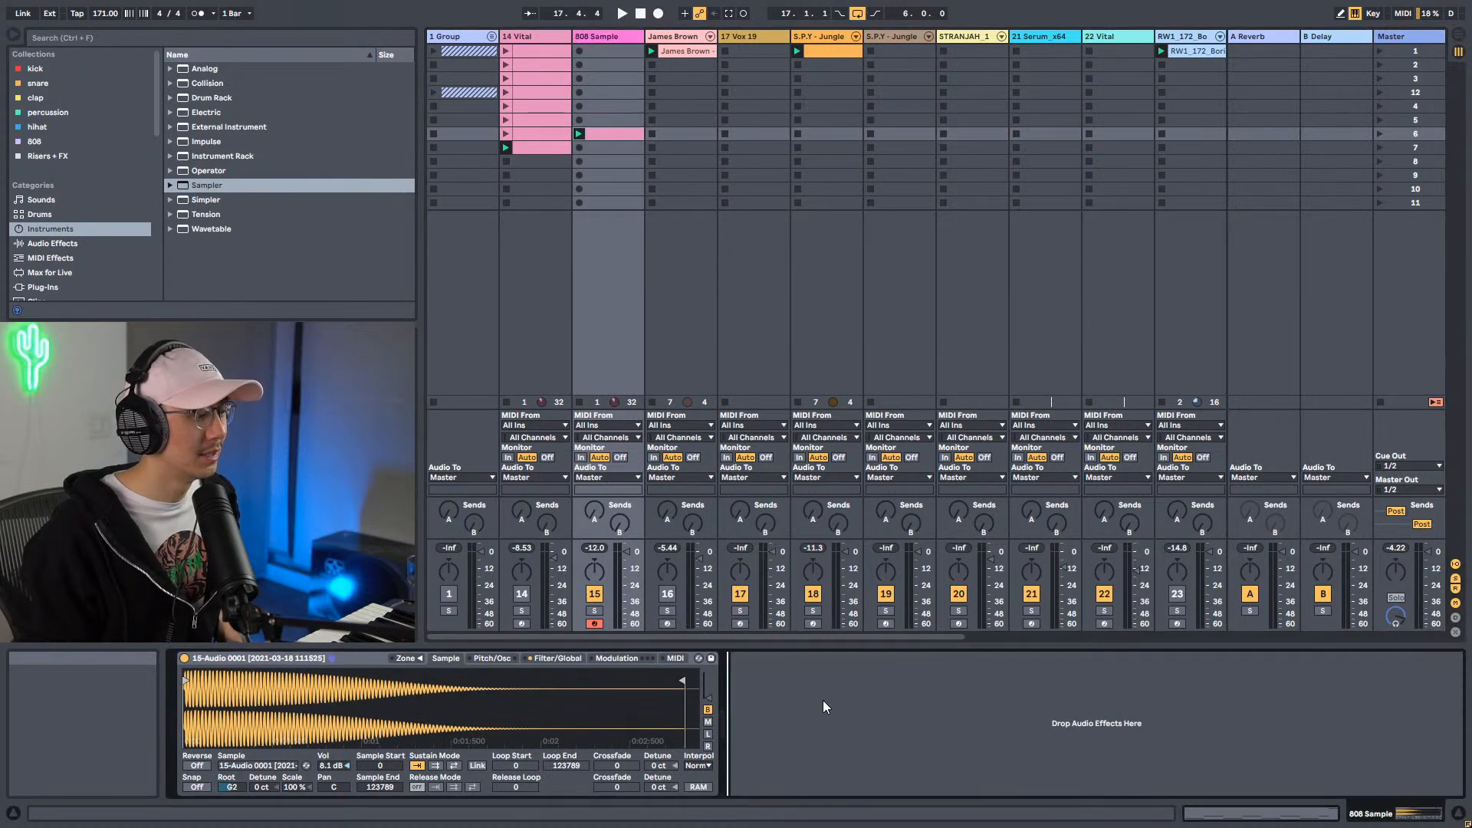
key(ctrl+v)
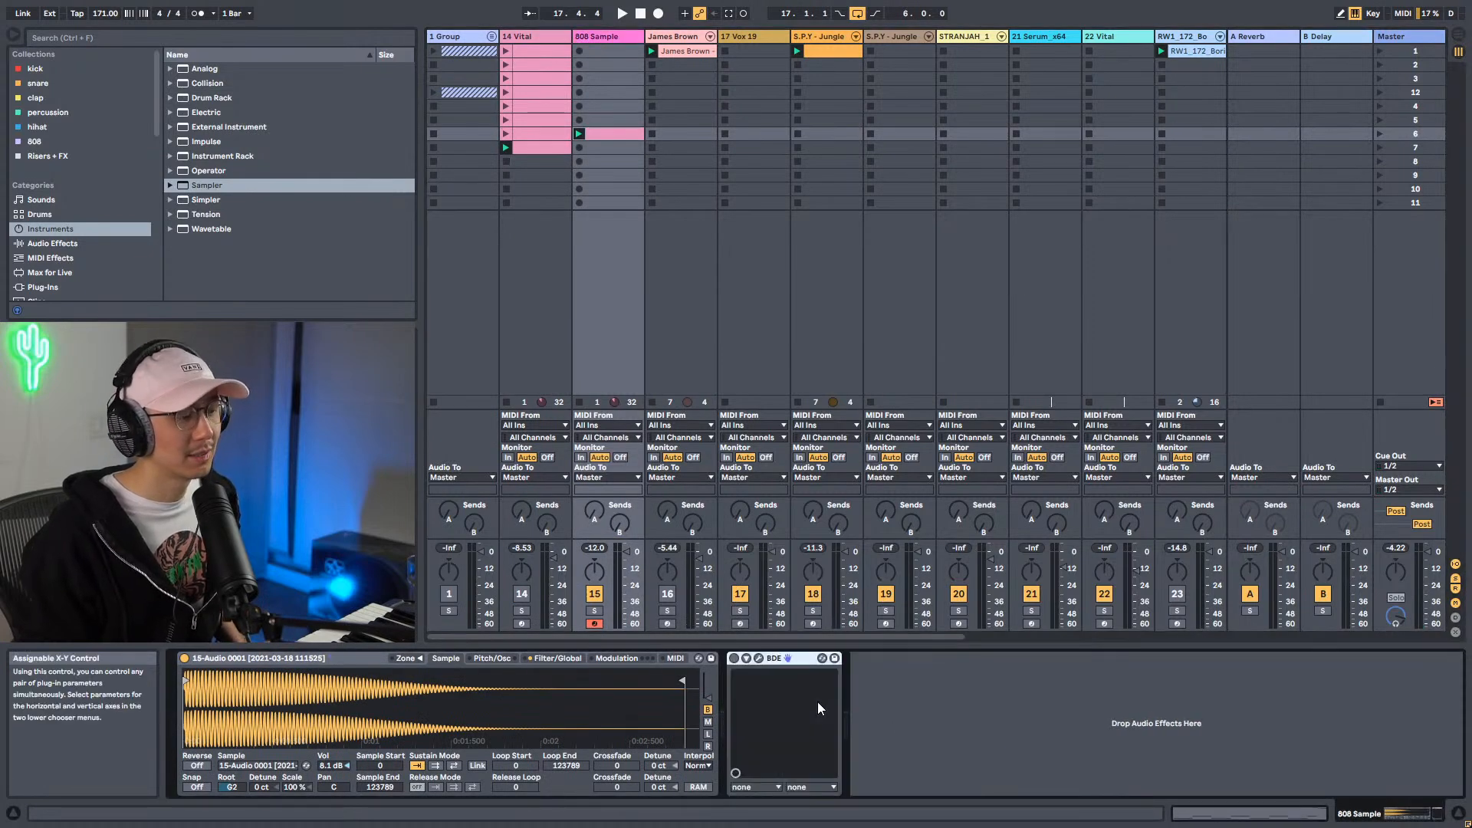
click(734, 659)
key(space)
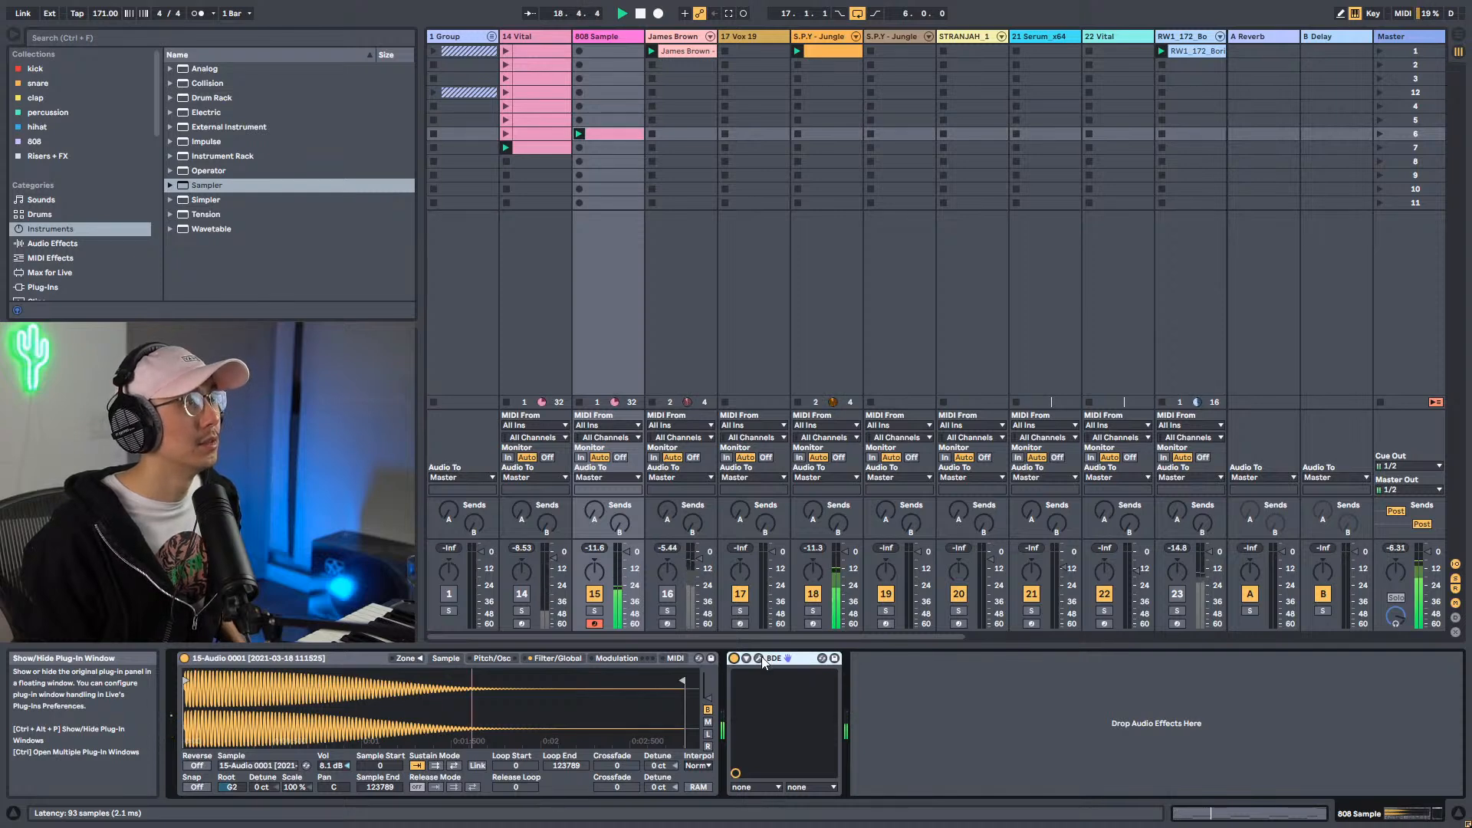
Raise the low-pass cutoff in BDE on 808 Sample to 4688 Hz and close the plug-in window.
click(761, 658)
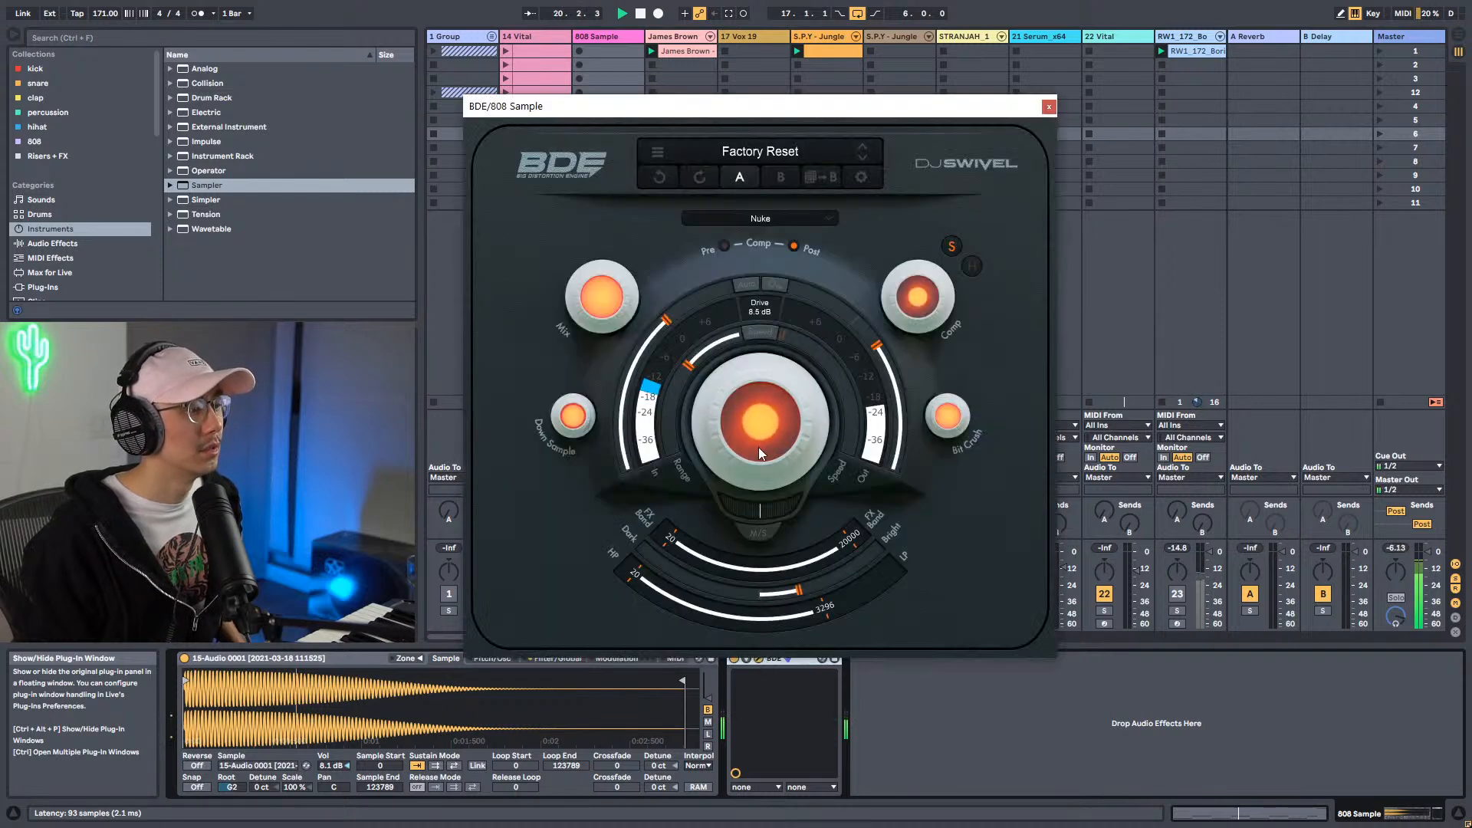
drag(819, 602, 831, 606)
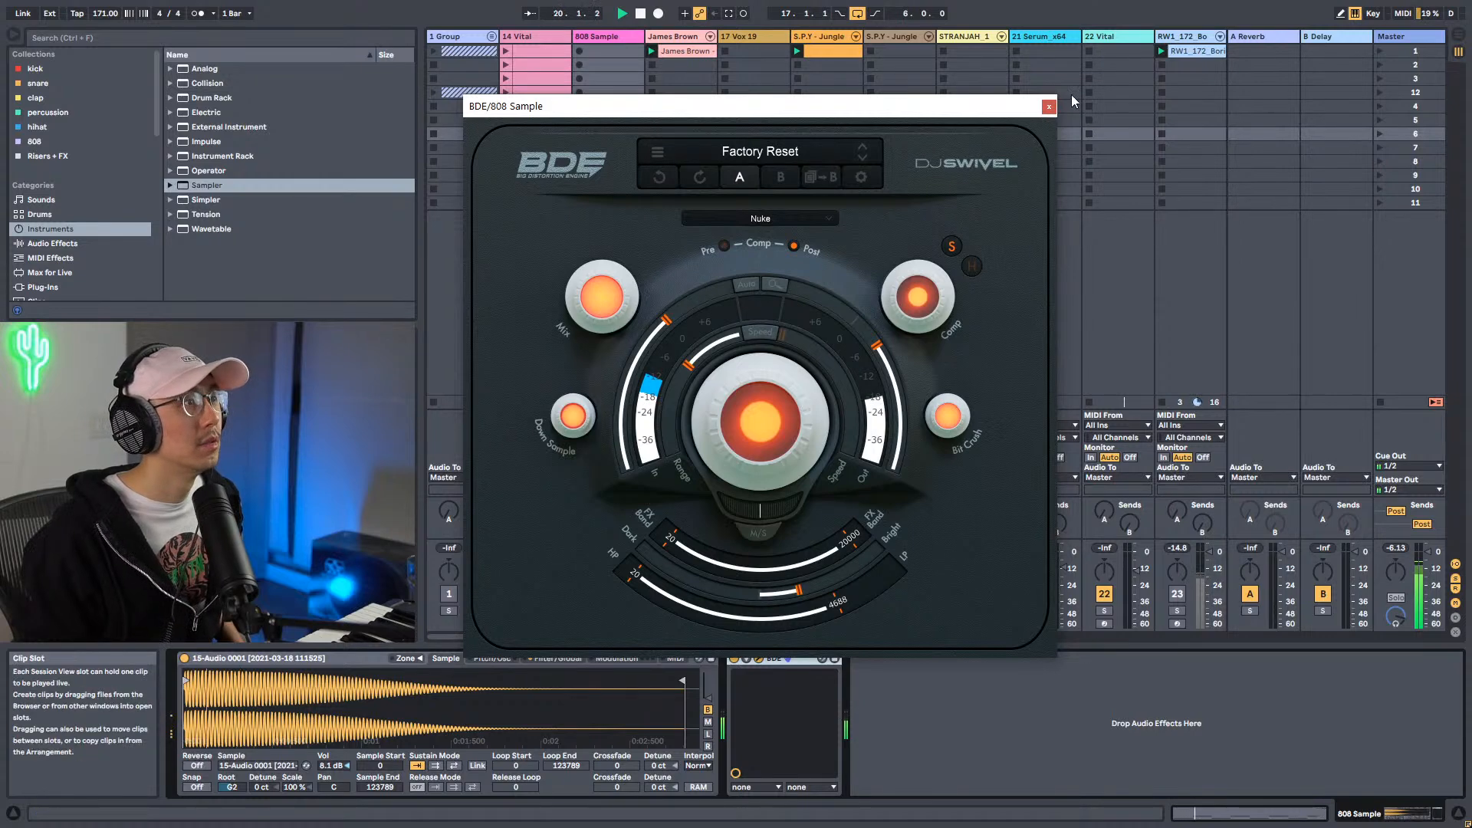
click(1050, 106)
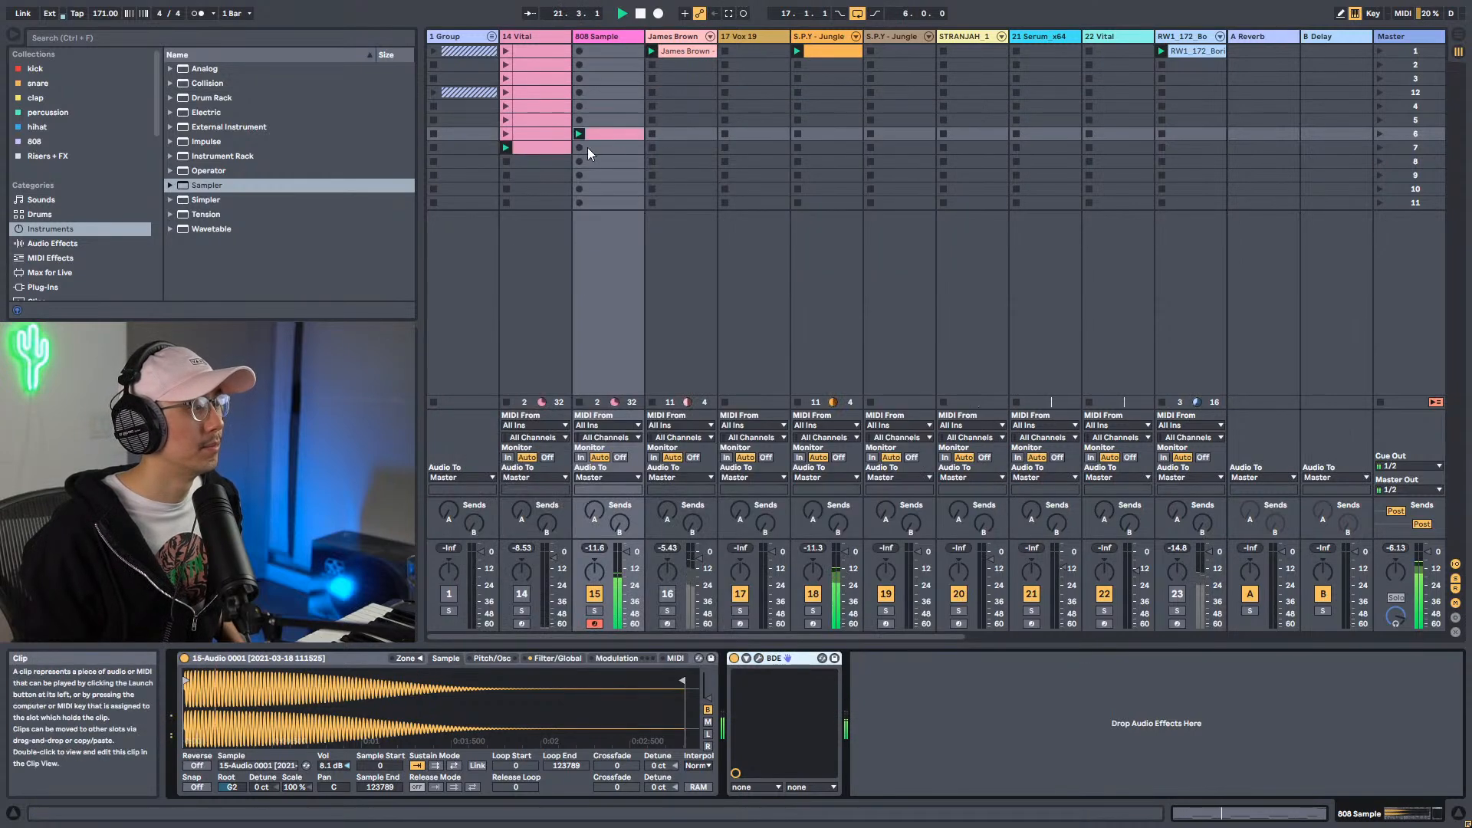
In the 808 Sample bassline clip, stretch the three final A#3 notes to double length and start them at 8.1.1.
double_click(535, 149)
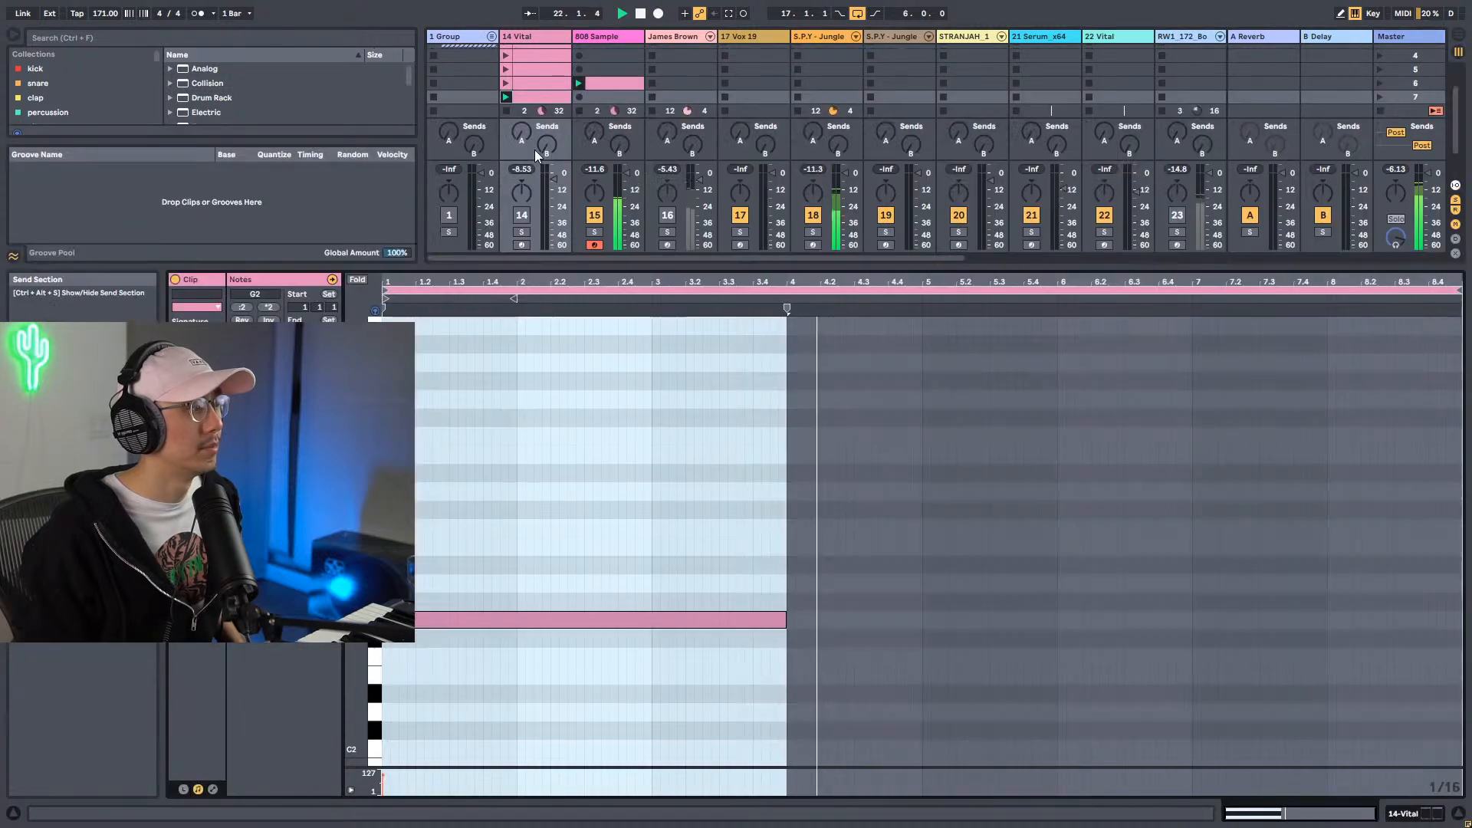
click(609, 84)
drag(1413, 383, 1439, 335)
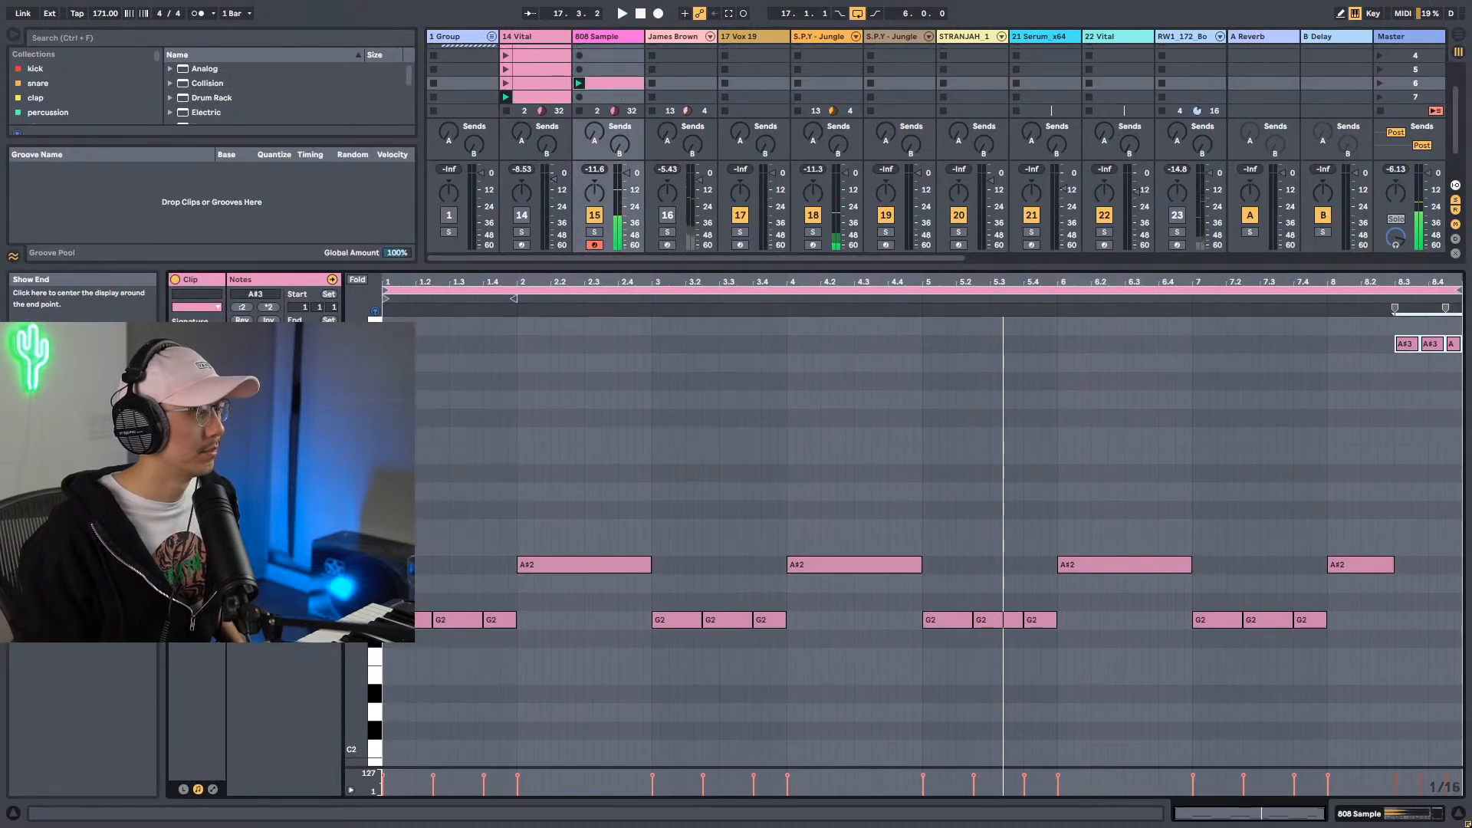
click(268, 307)
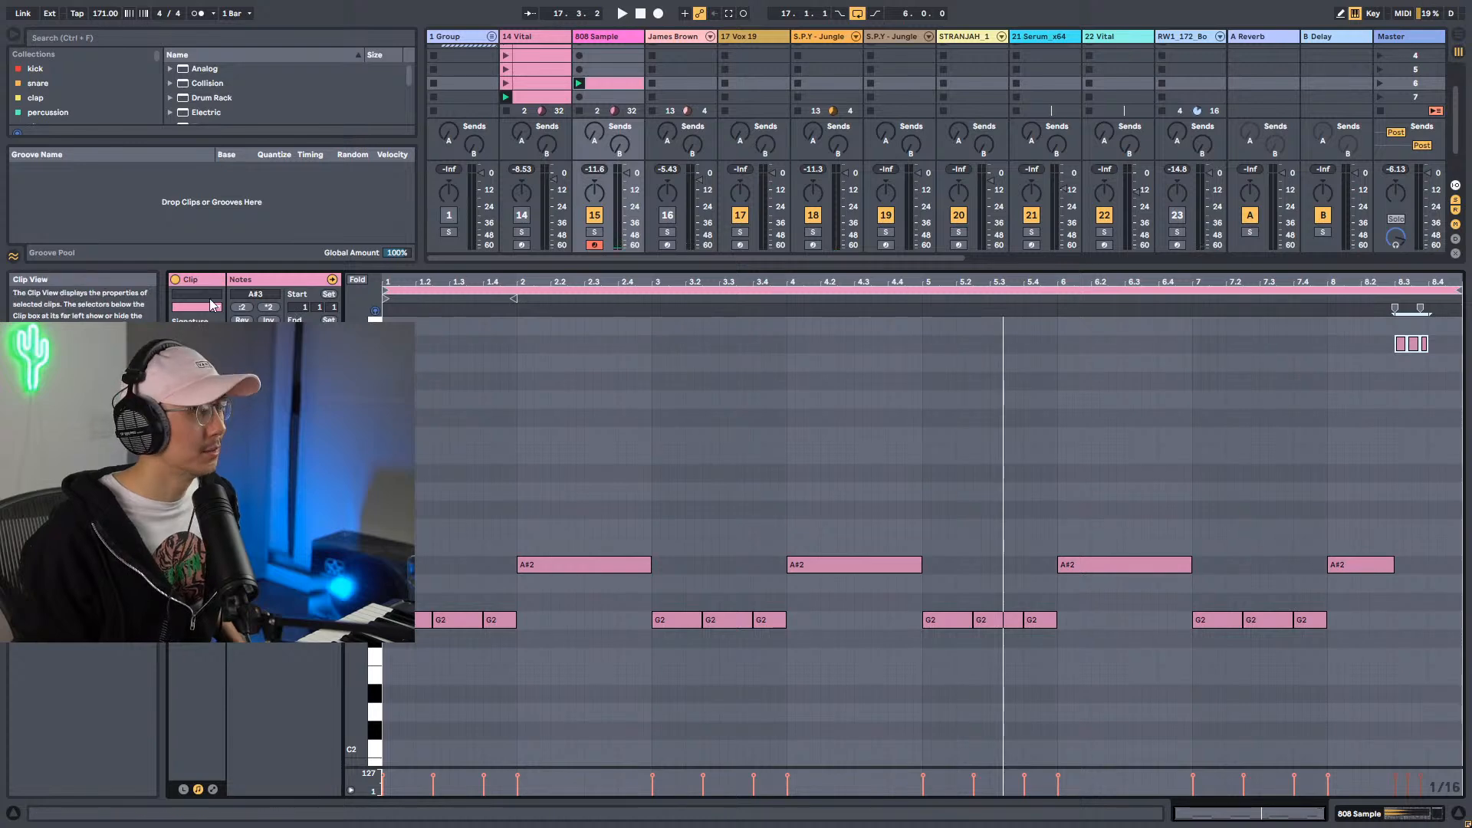
scroll(1135, 327, right, 2)
drag(1349, 349, 1281, 349)
Deactivate the A#2 note beneath them at 8.1.1 and play the mix.
click(1312, 565)
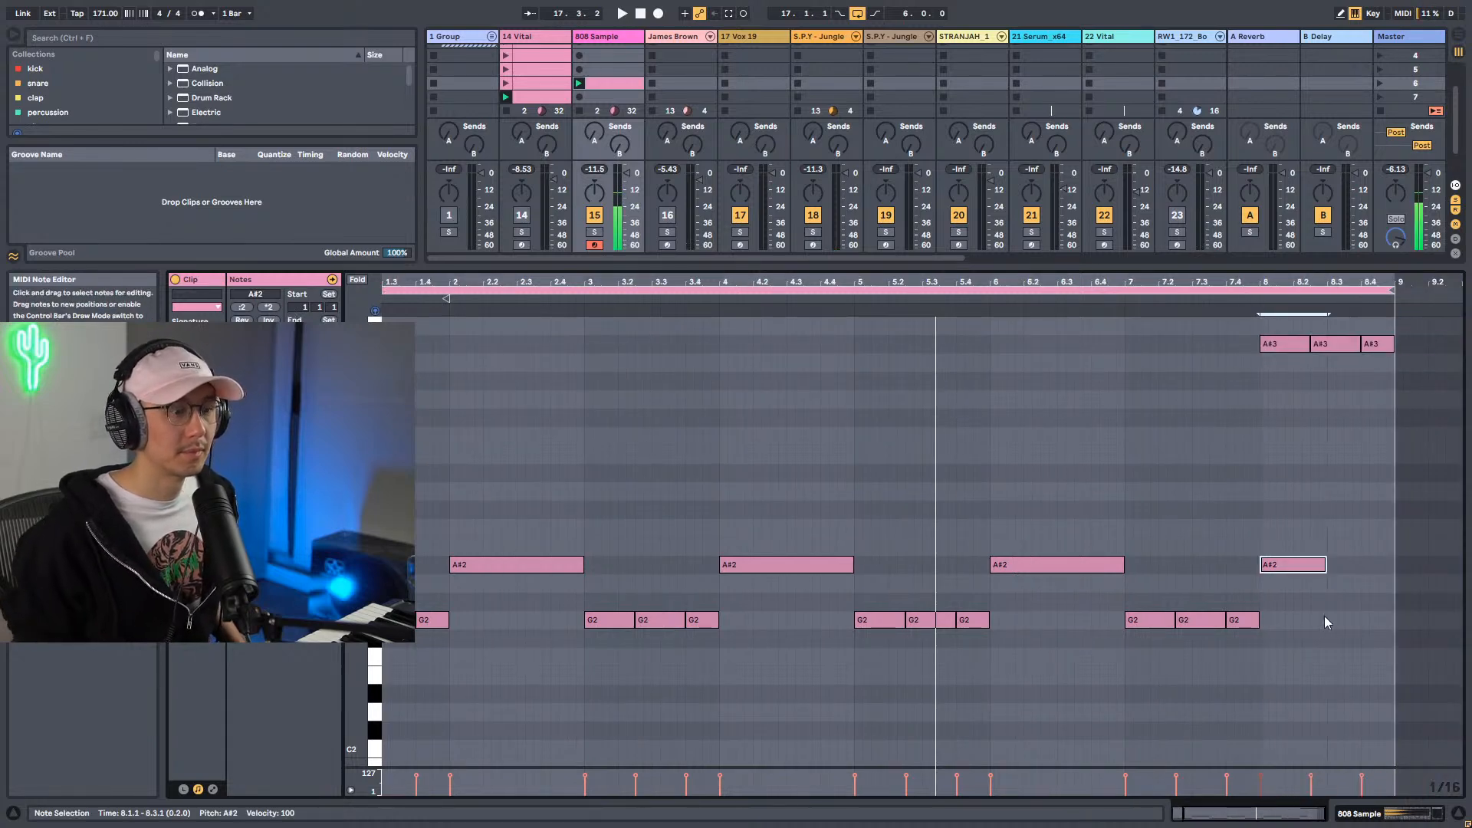
key(0)
key(space)
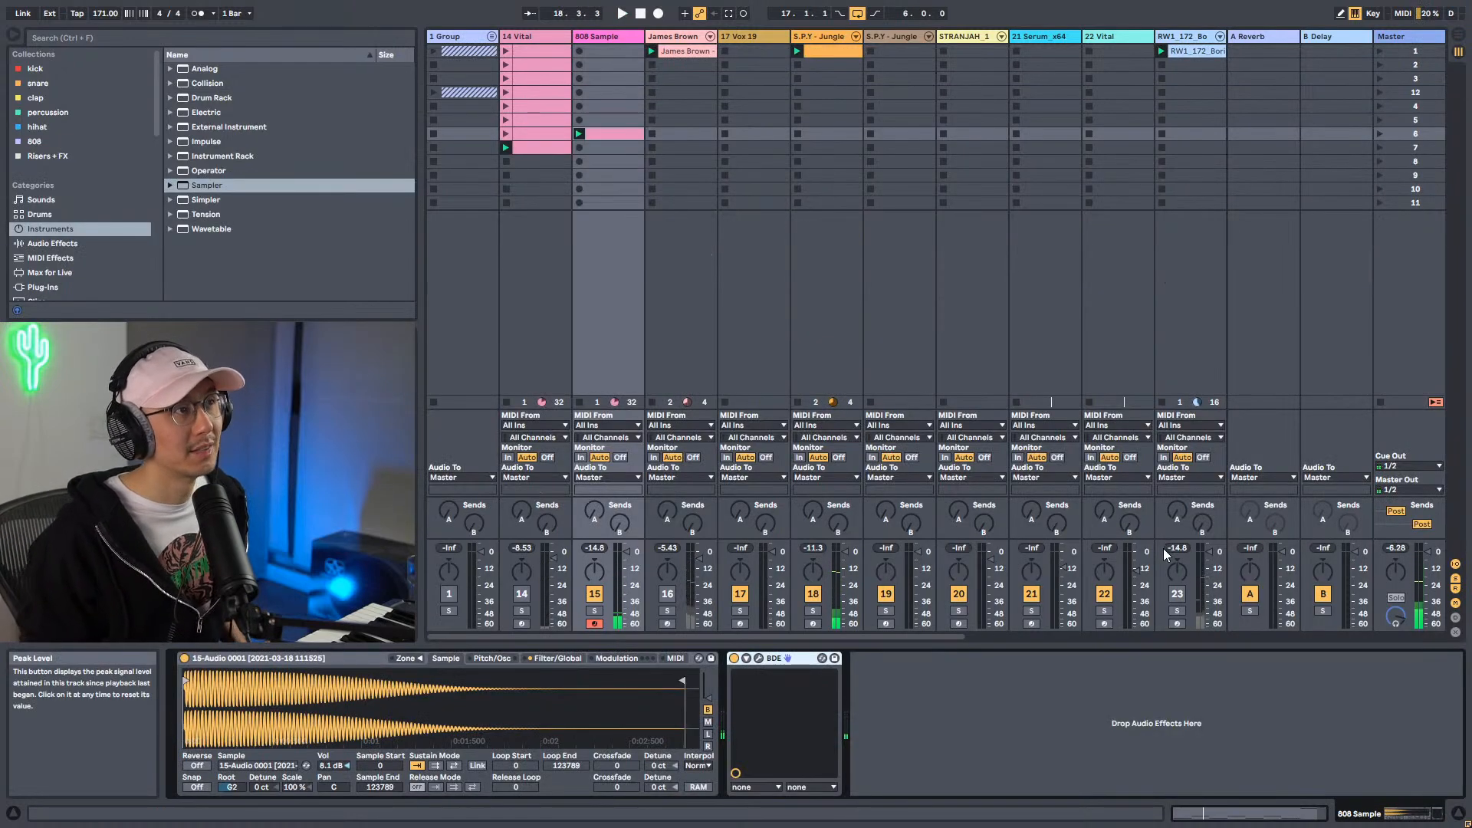
key(space)
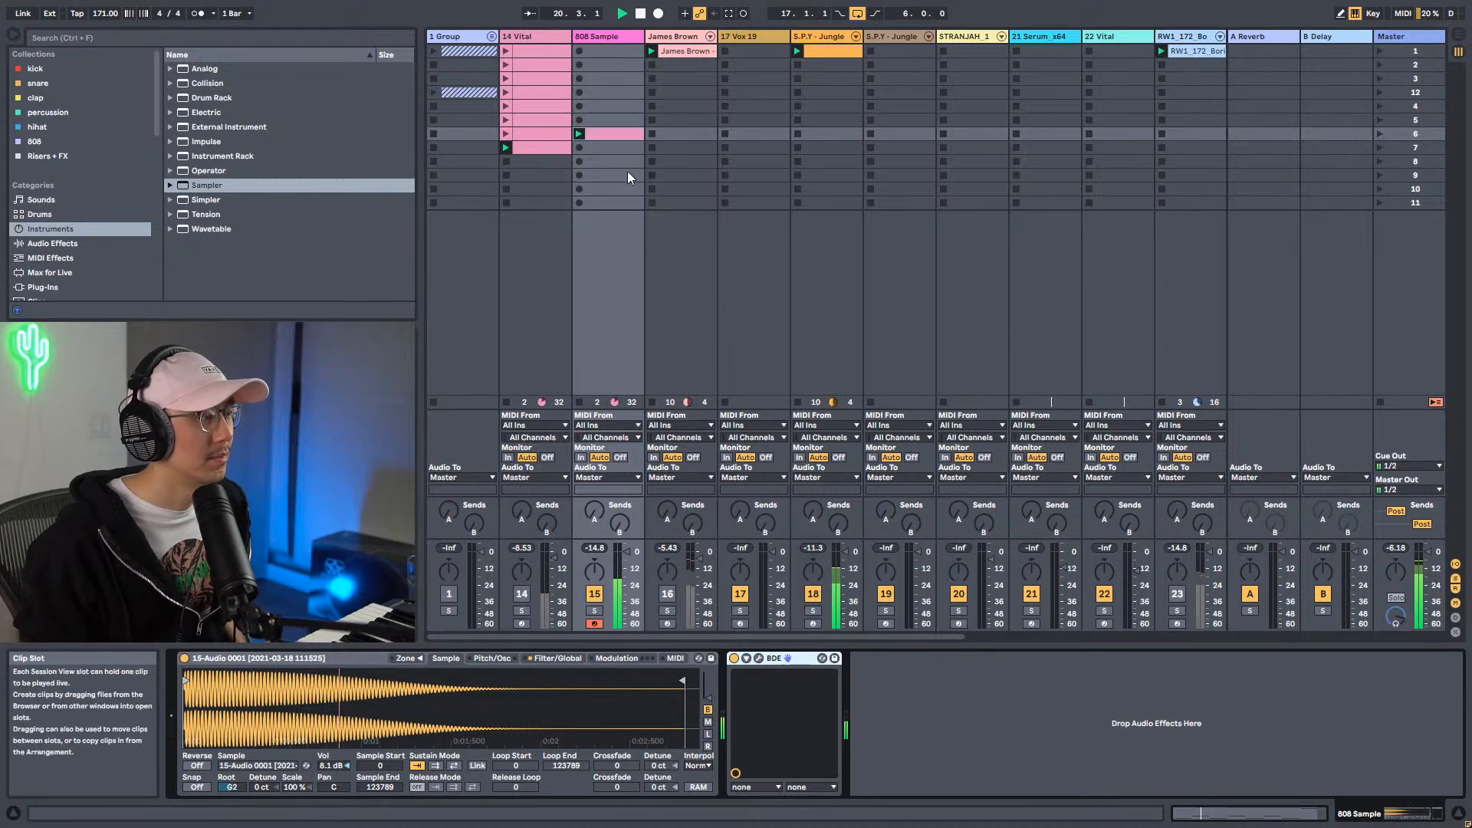
Reopen the 808 Sample clip to examine the A#3 notes in its last bar and play the mix again.
double_click(614, 137)
drag(1271, 383, 1380, 341)
click(1274, 343)
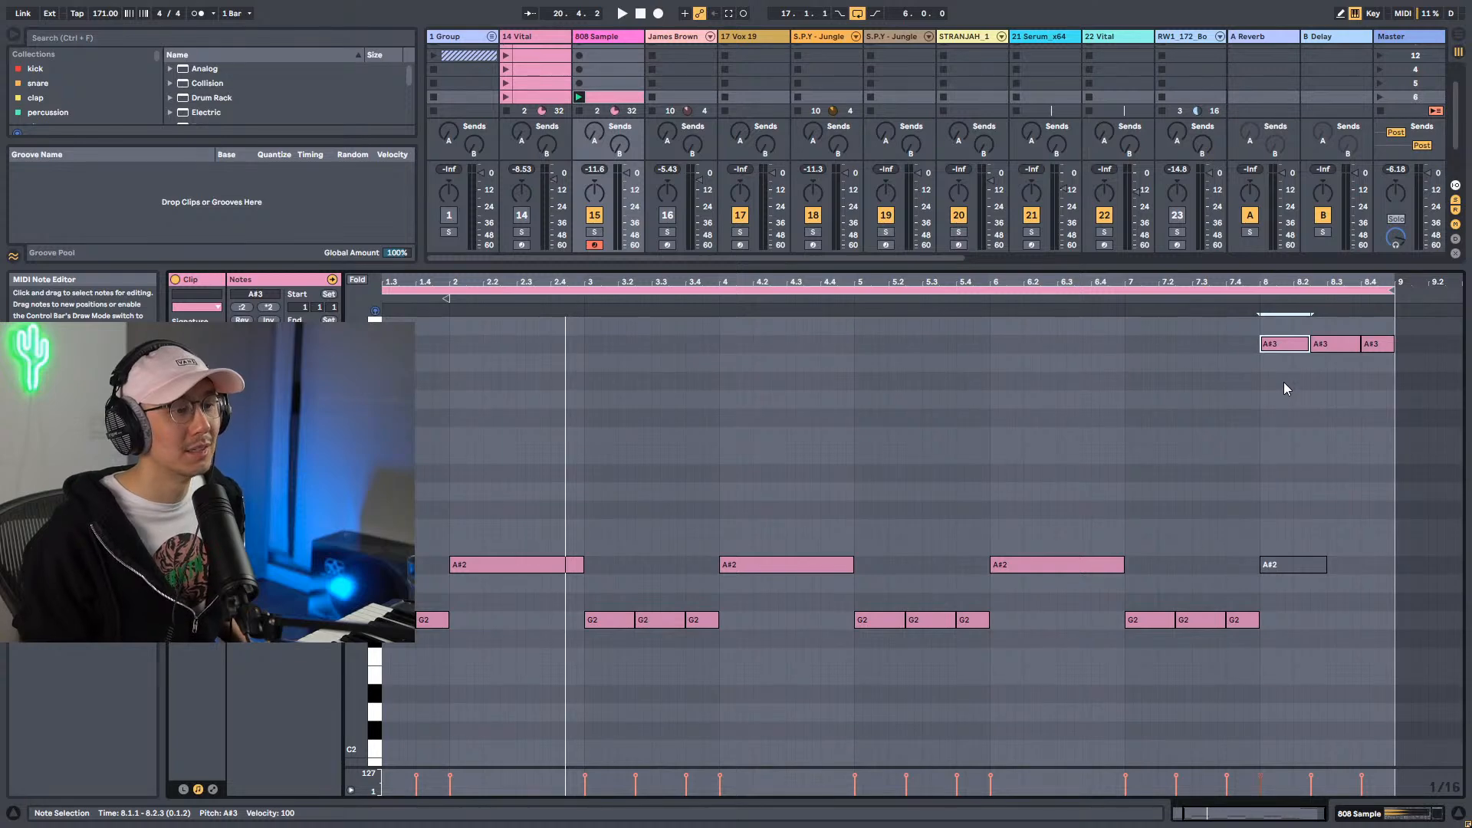
key(shift+Tab)
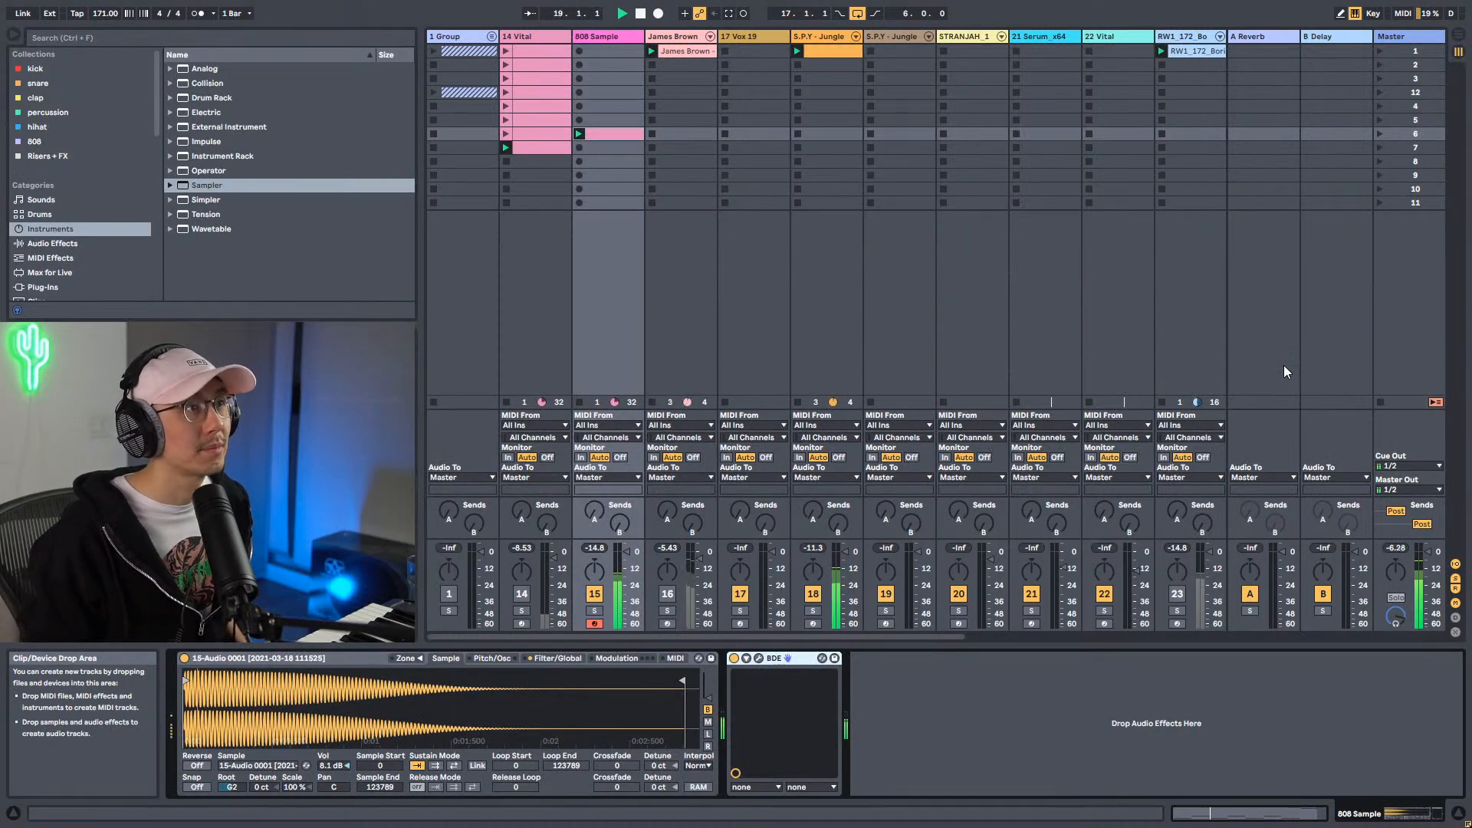
key(space)
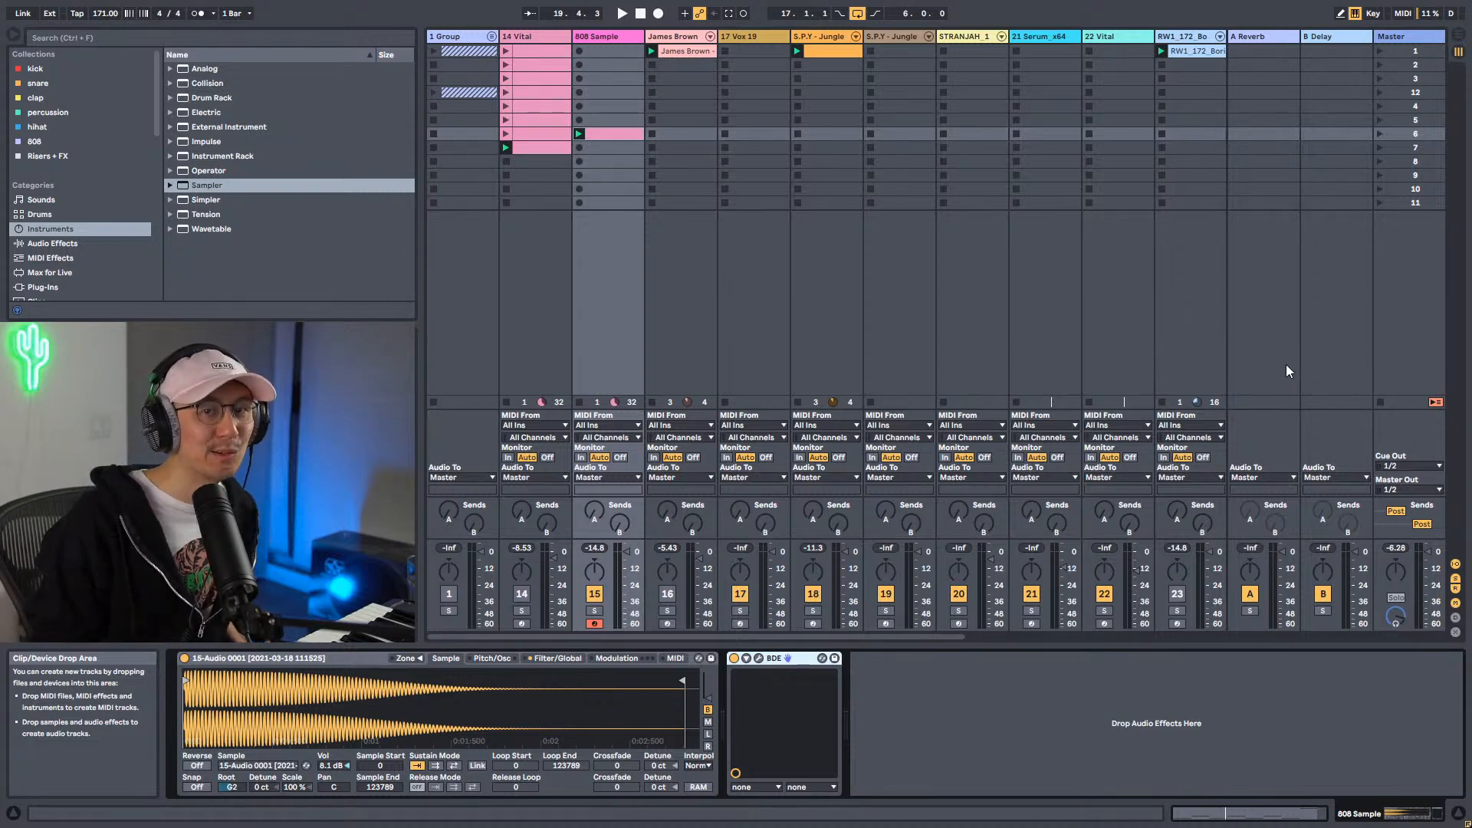
key(space)
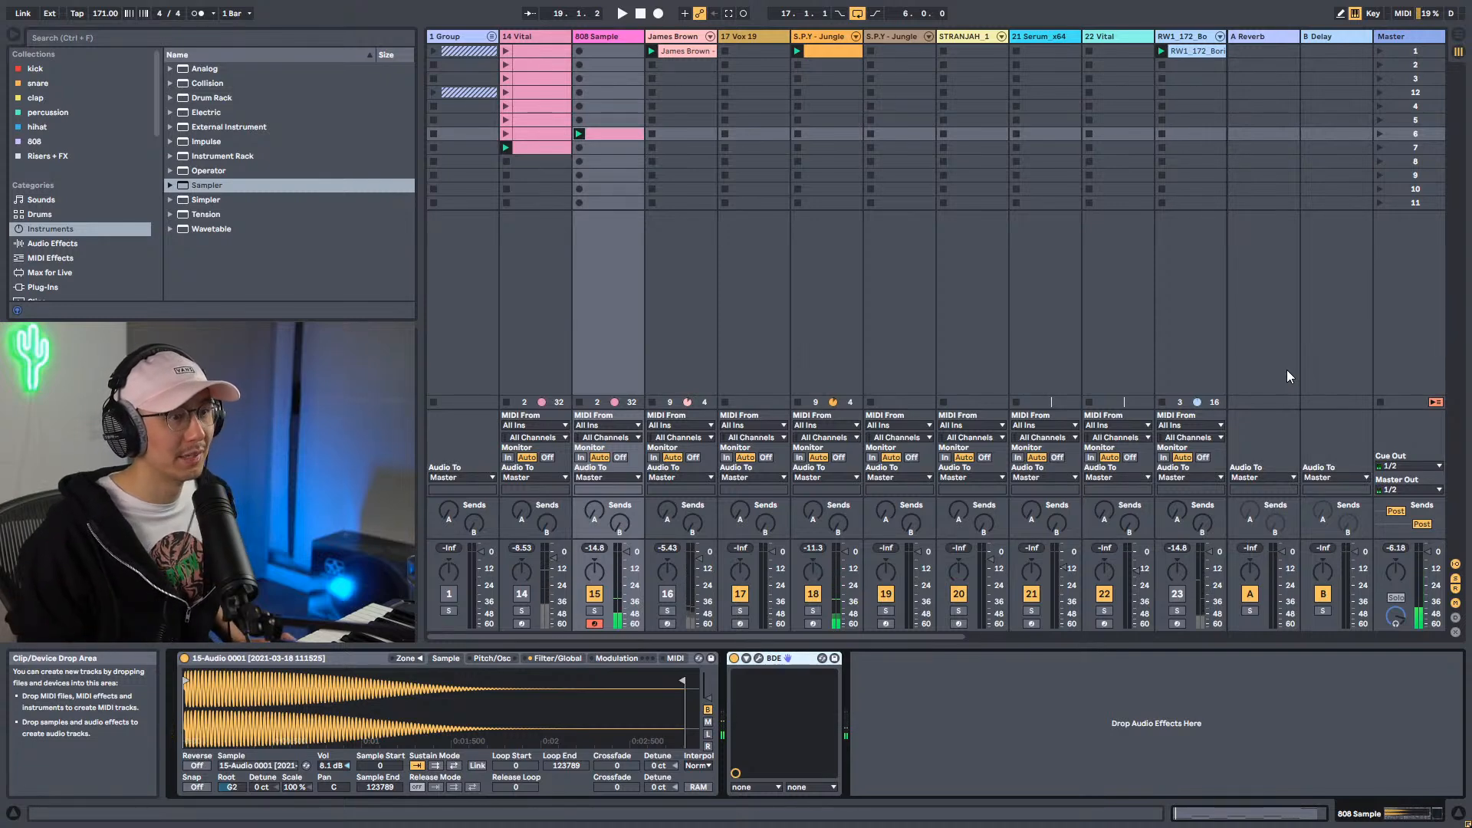
Capture the playing clips into a new scene, copy them into the Arrangement at bar 17 and return playback to the Arrangement.
key(ctrl+shift+i)
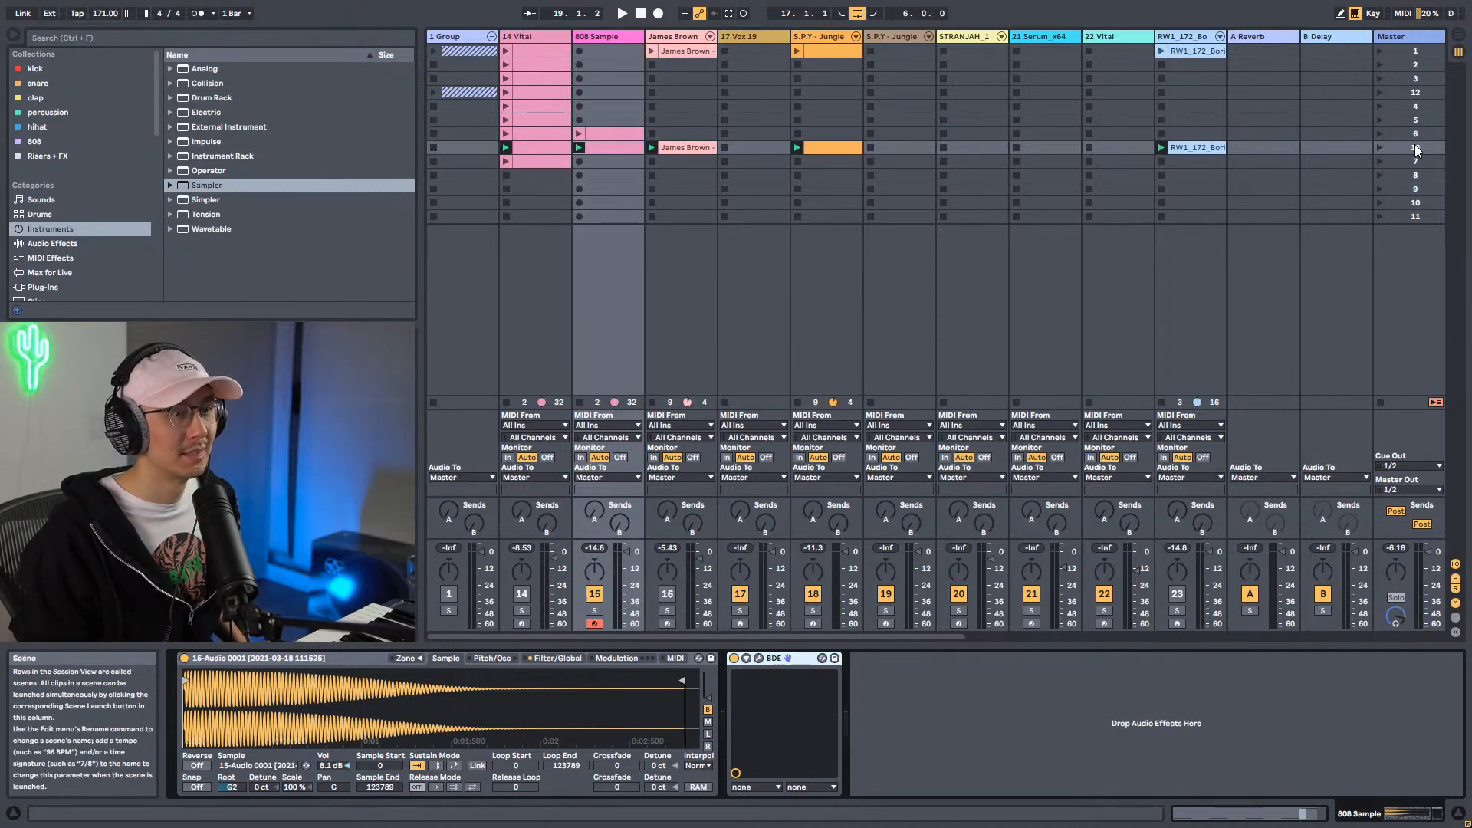
key(Tab)
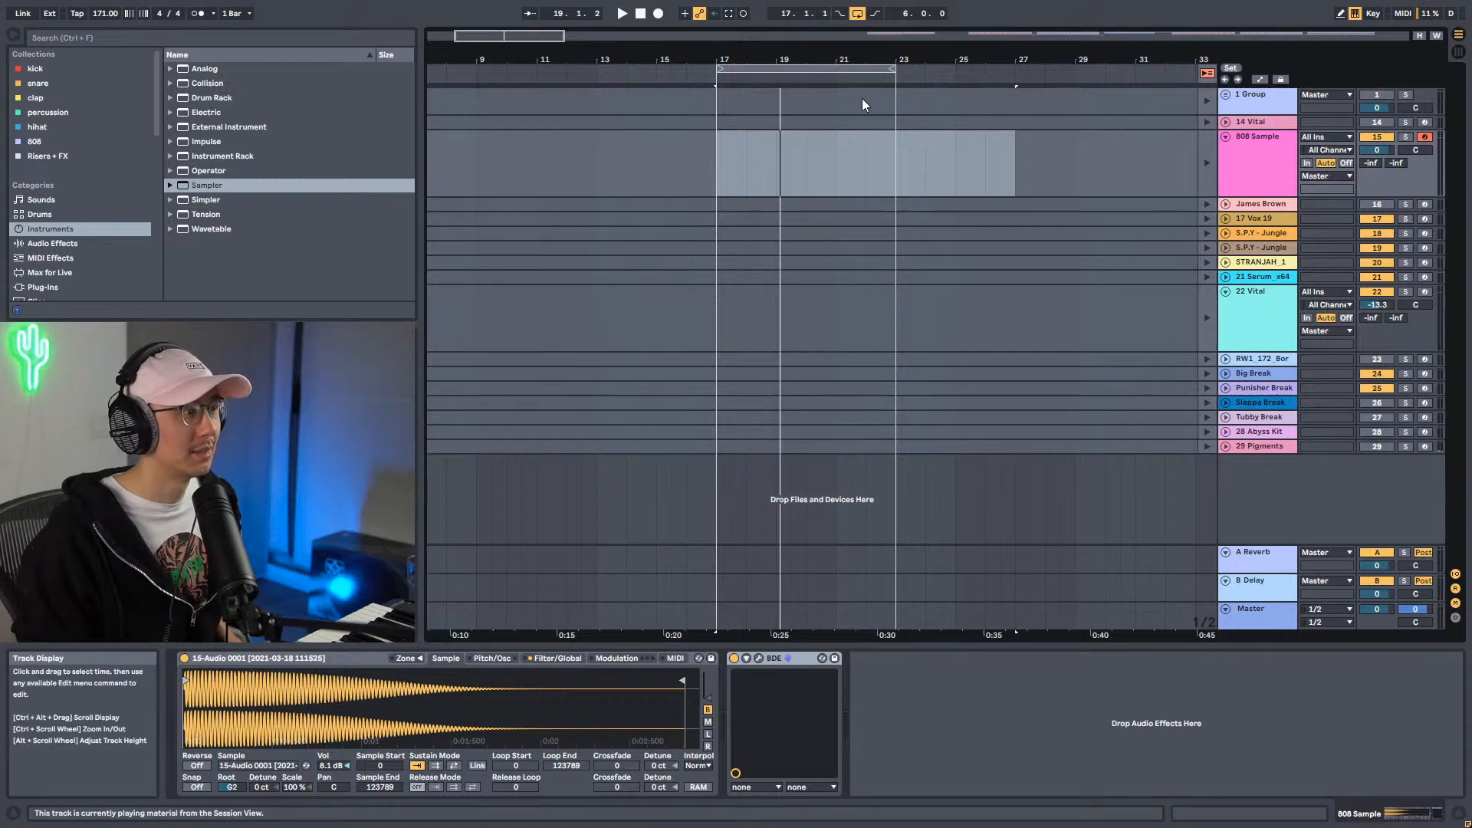
click(721, 104)
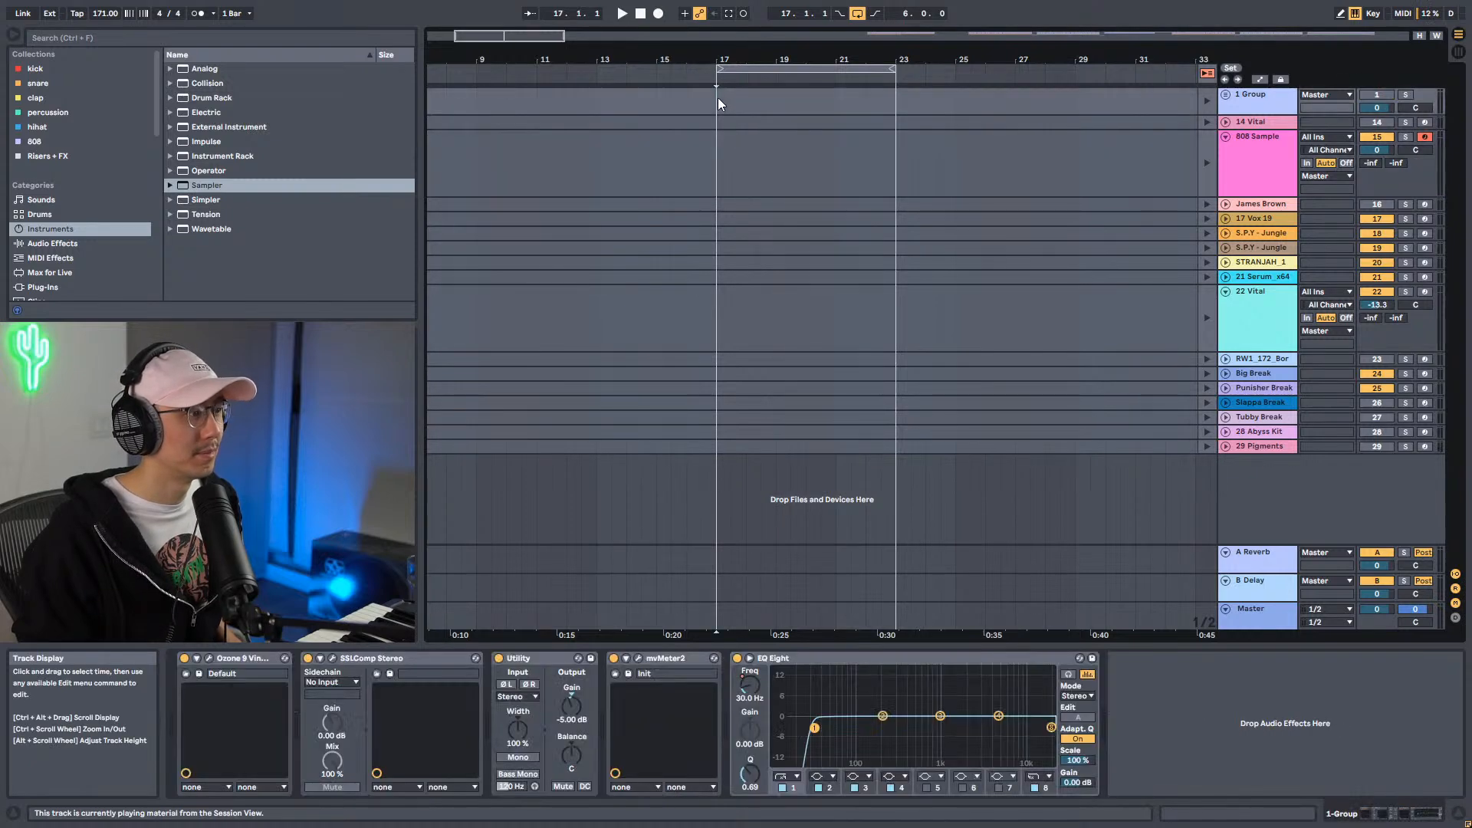
key(ctrl+v)
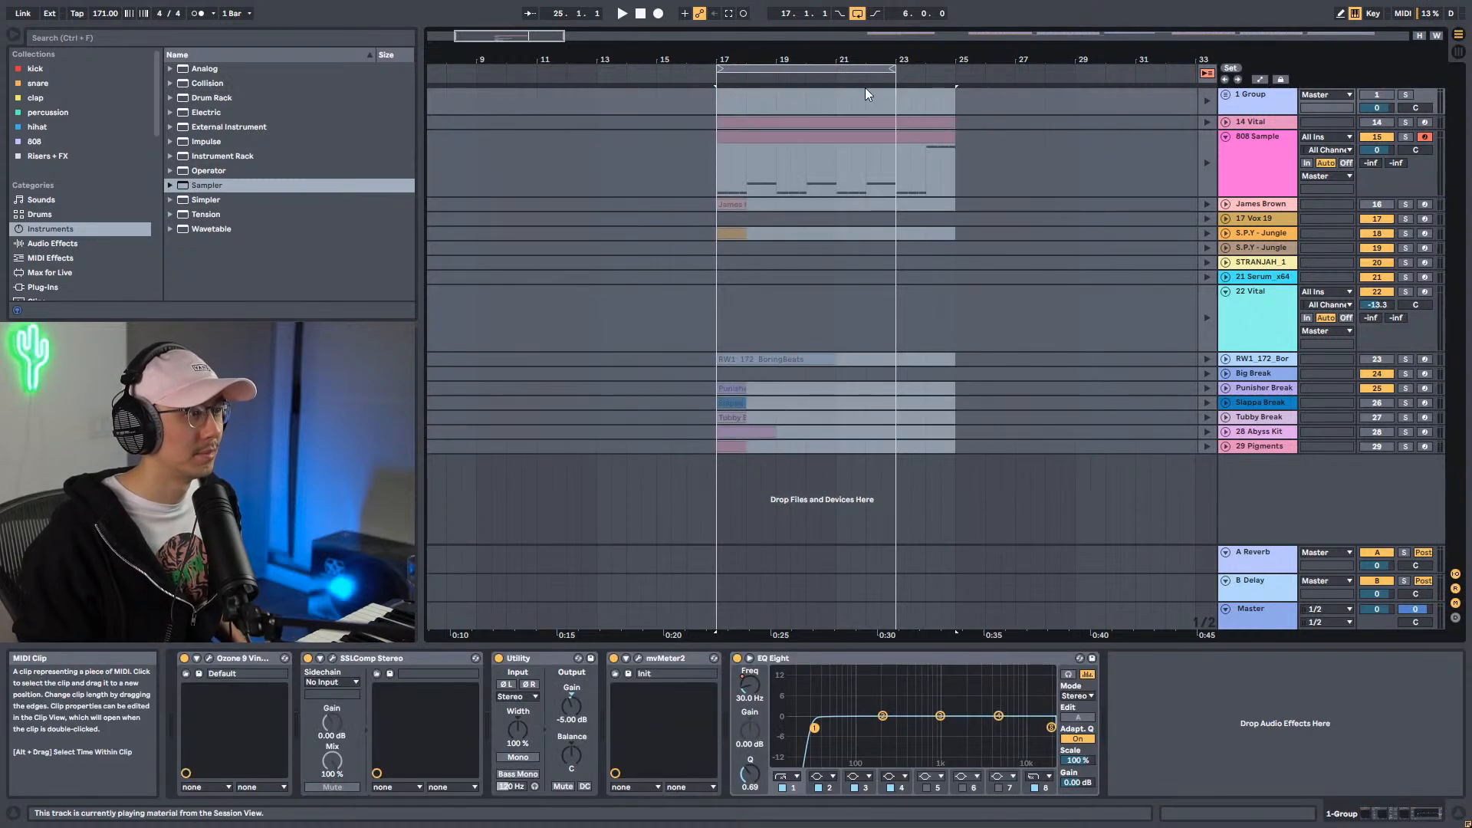
click(1206, 73)
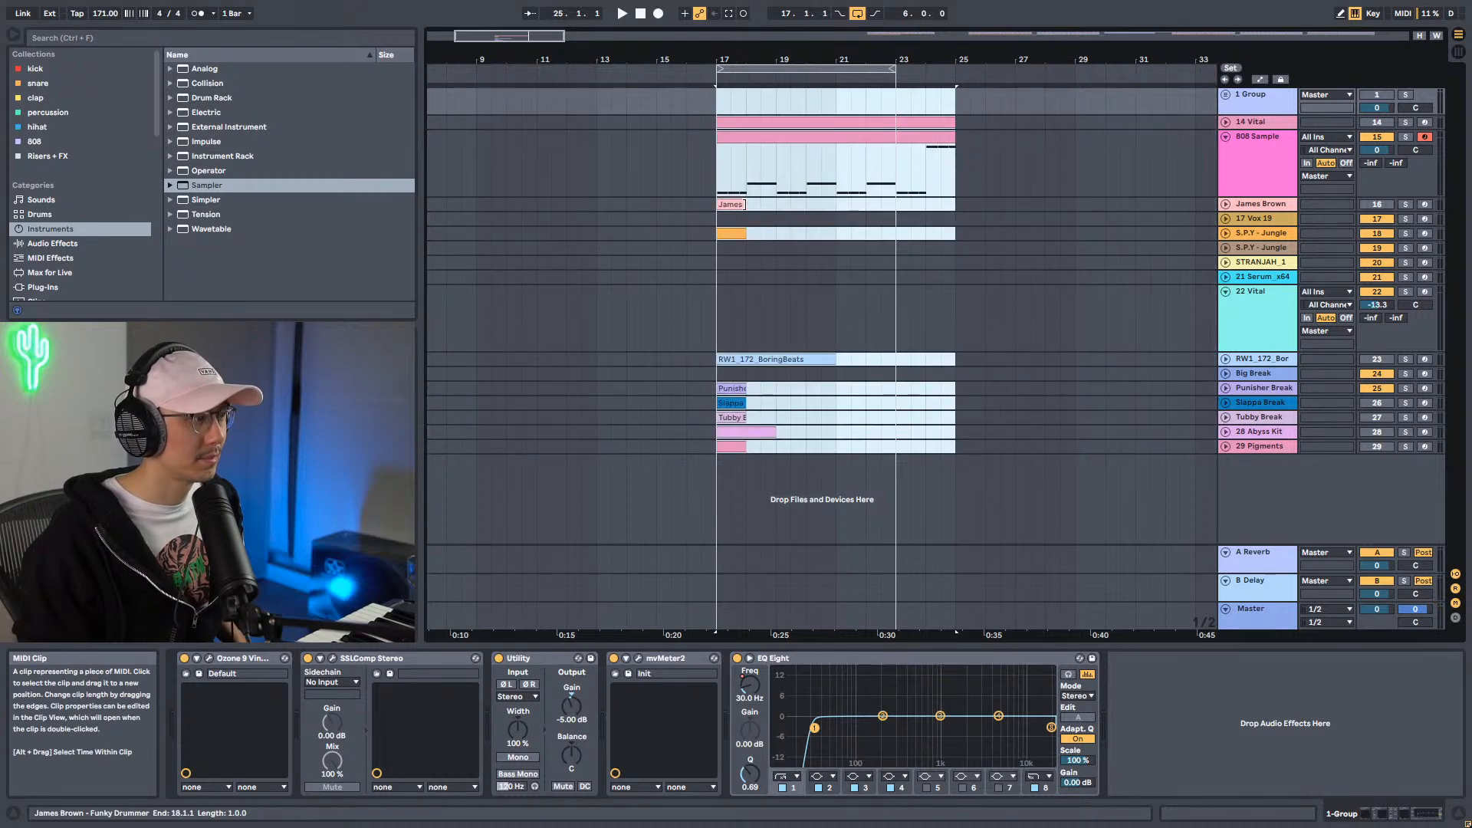
Extend the one-bar break and percussion clips and the 28 Abyss Kit clip to bar 25, and loop eight bars from bar 17.
click(736, 203)
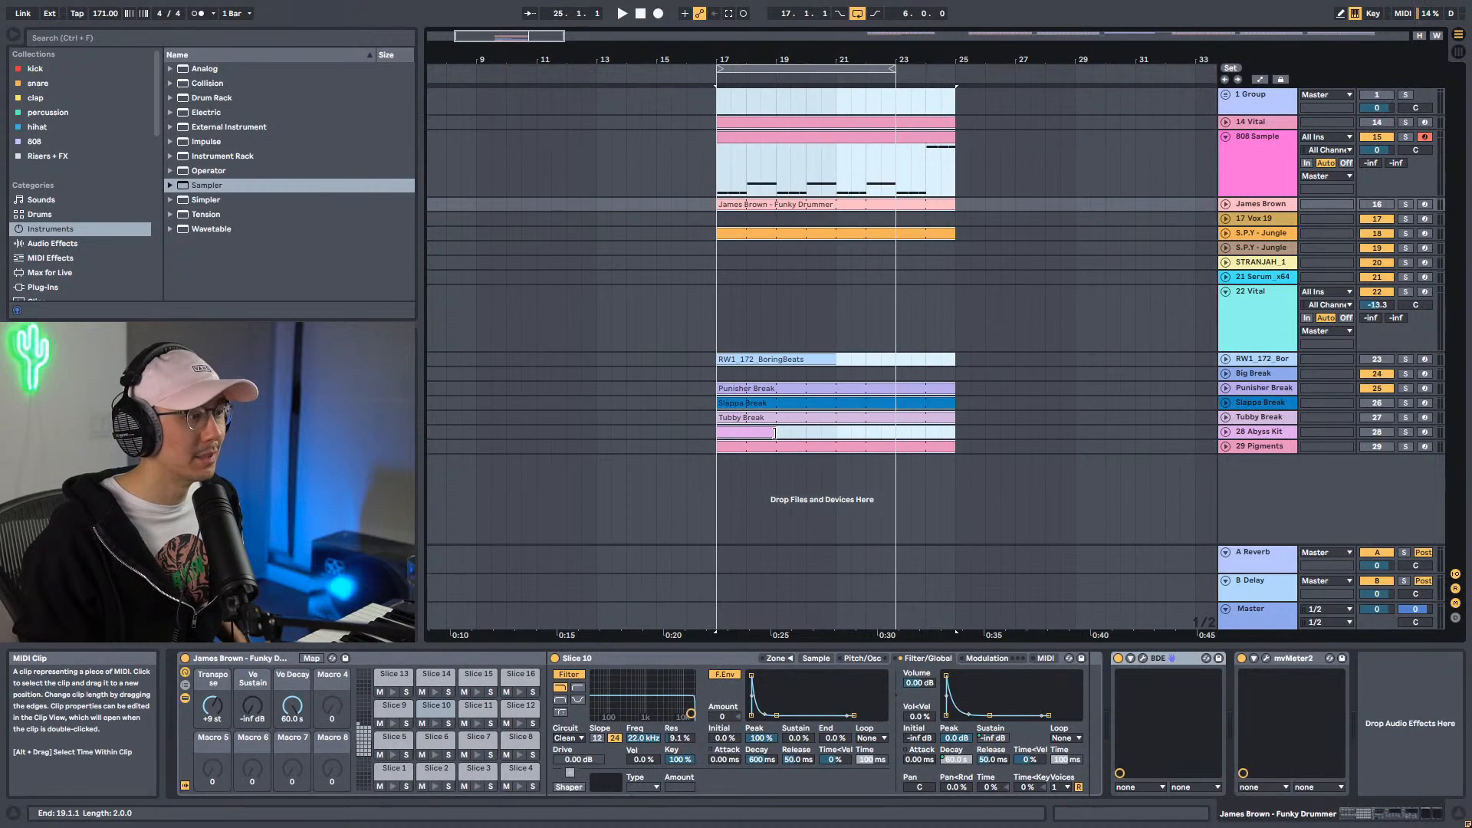
click(787, 432)
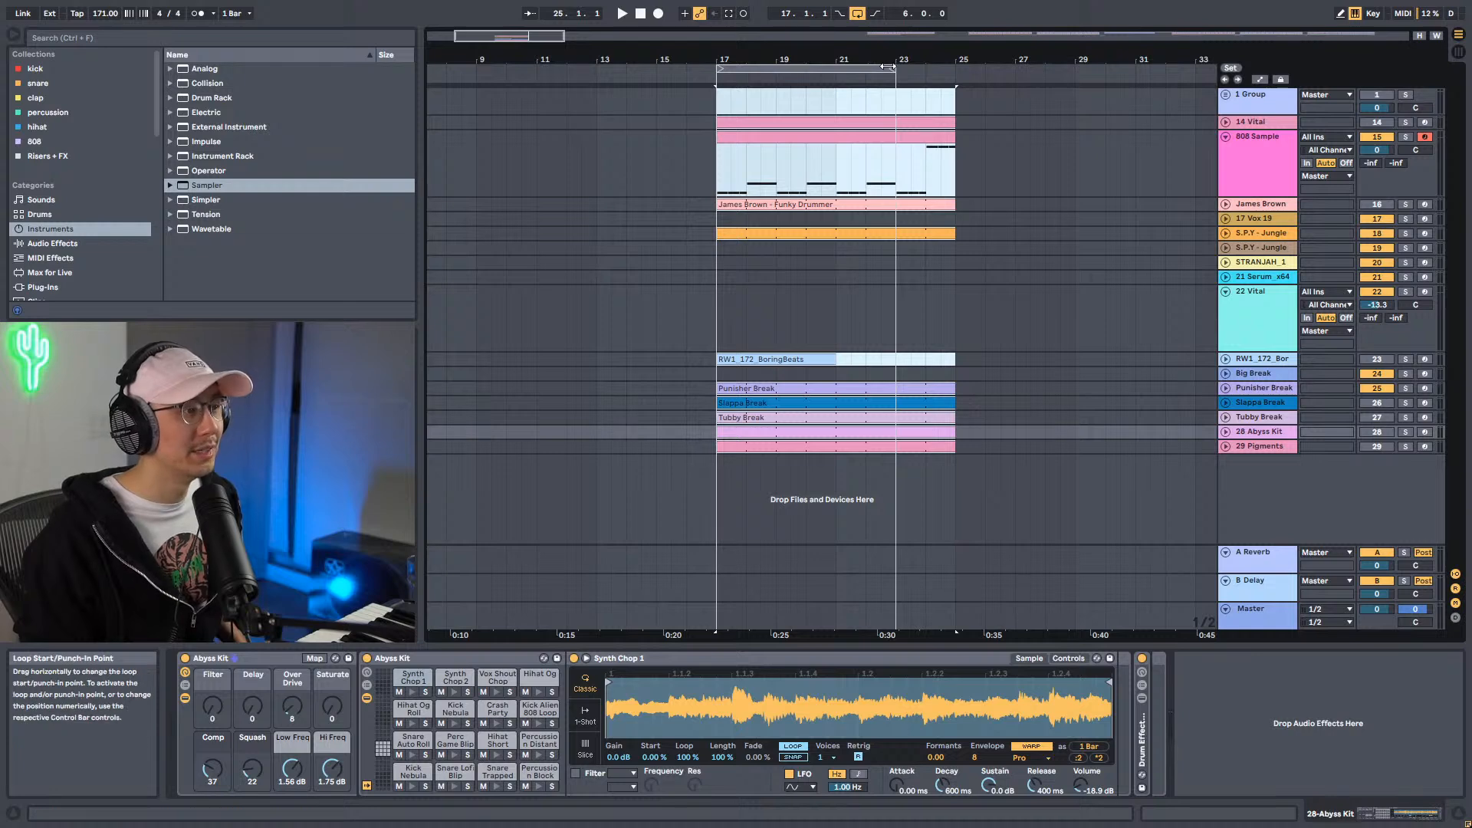
mouse_move(891, 67)
mouse_down()
mouse_move(954, 67)
mouse_move(880, 46)
mouse_move(648, 62)
mouse_up()
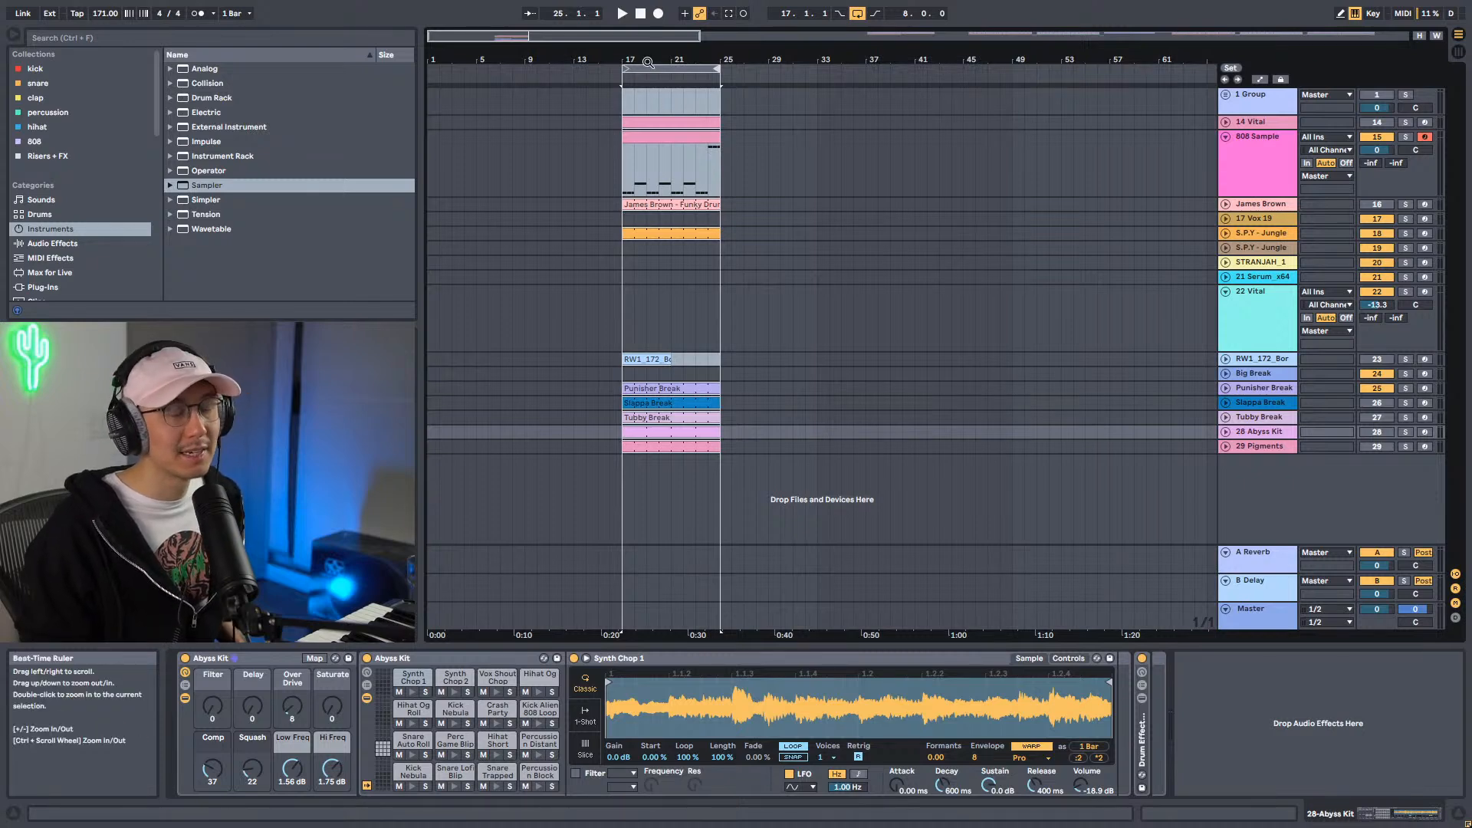
drag(648, 61, 628, 284)
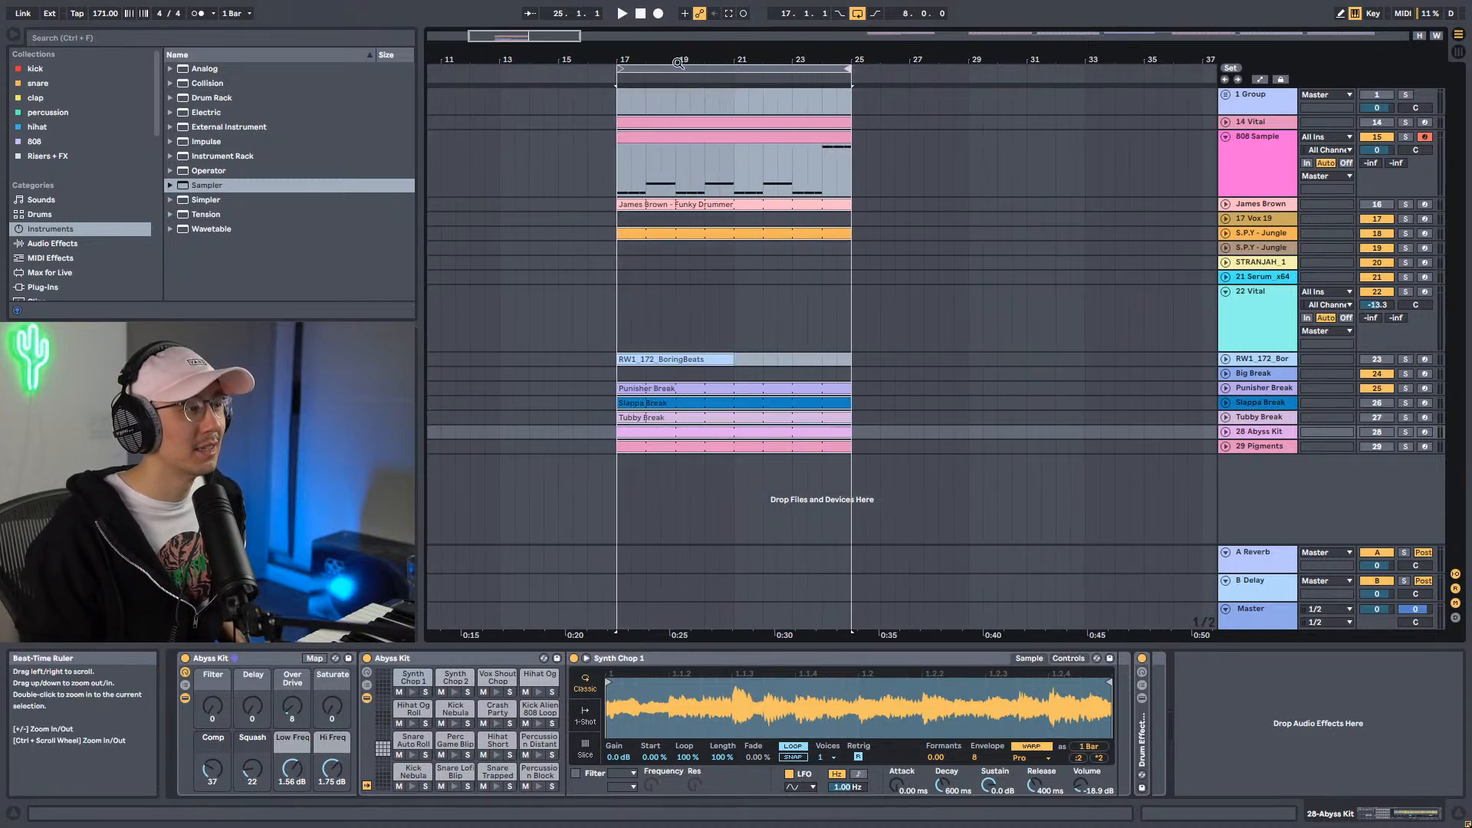
Play the arrangement from bar 17 and extend the RW1_172_BoringBeats clip to bar 25.
click(620, 289)
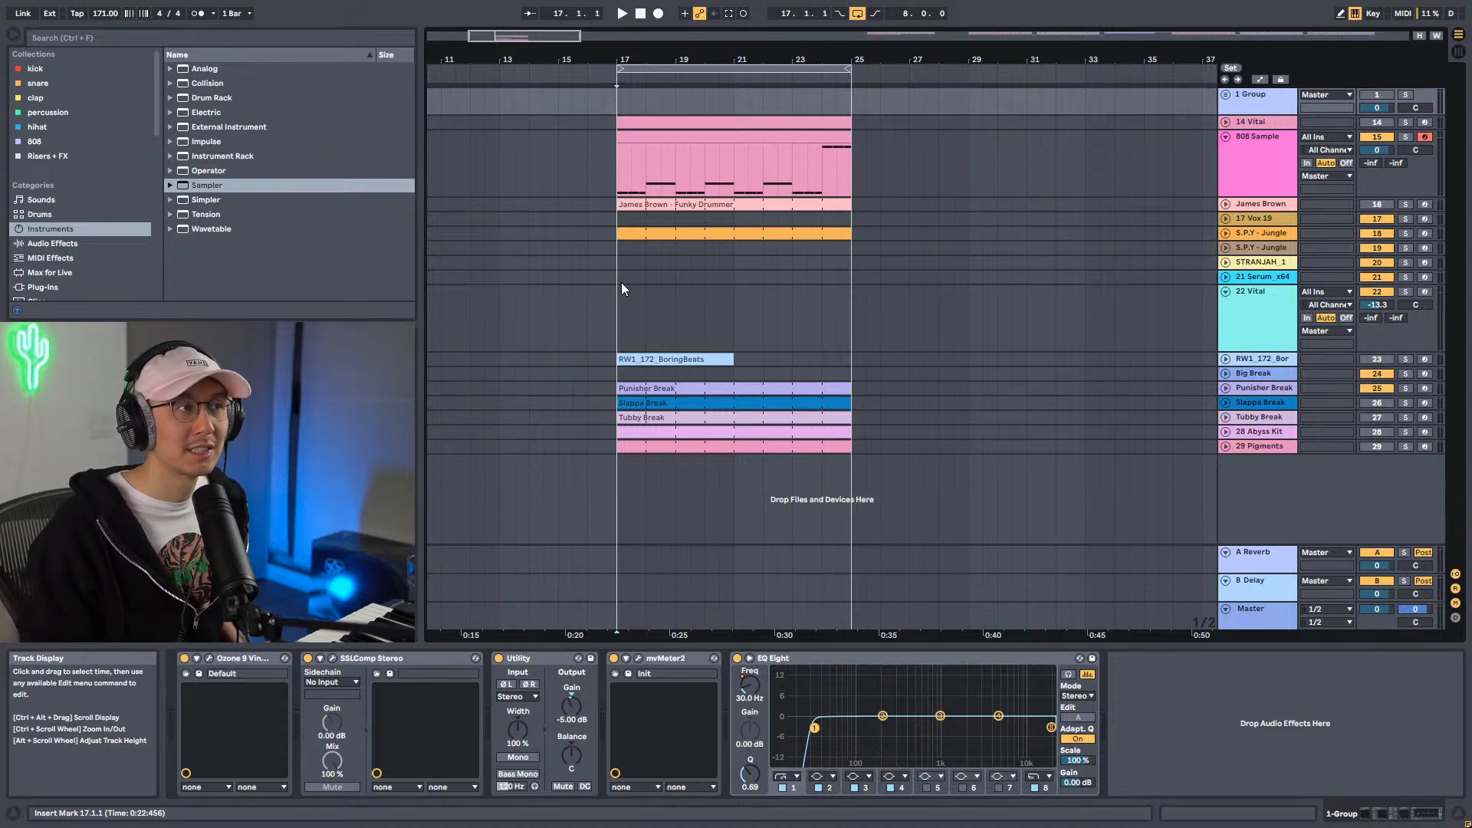
key(space)
drag(734, 359, 846, 362)
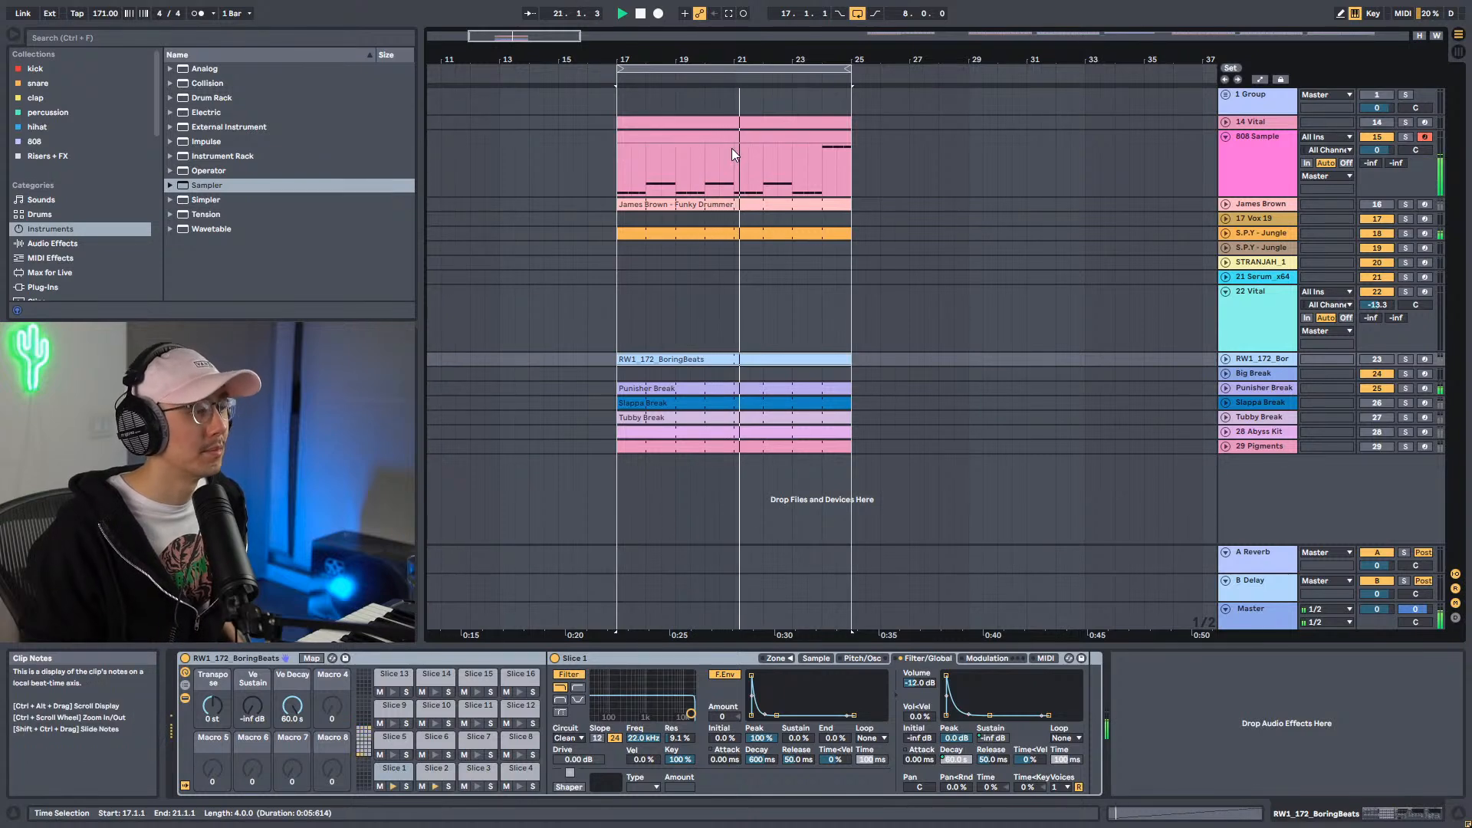
Duplicate the eight-bar section across all tracks to bar 25 and set a one-bar playback loop at bar 32.
drag(852, 458, 614, 113)
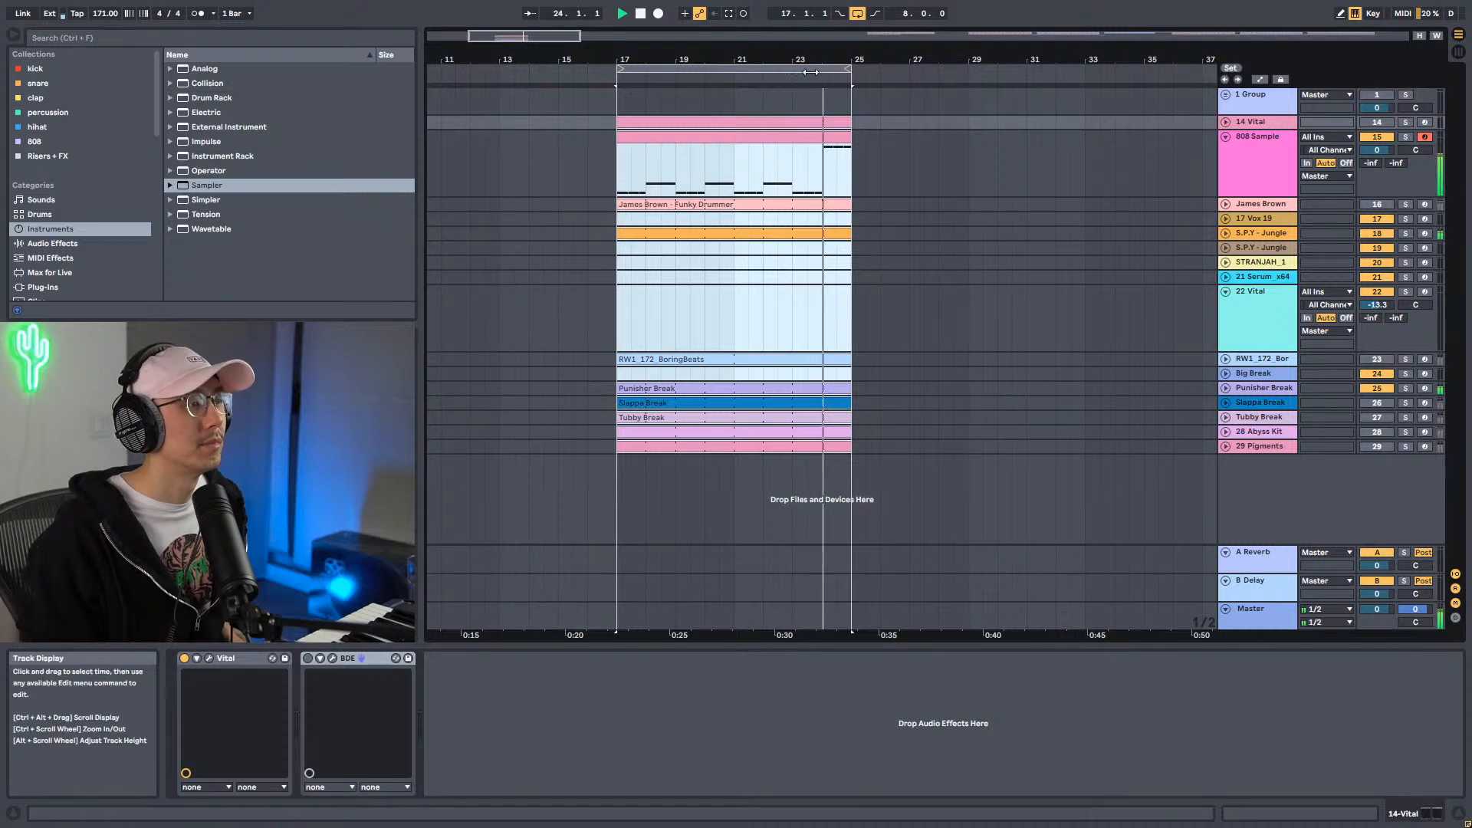
key(ctrl+d)
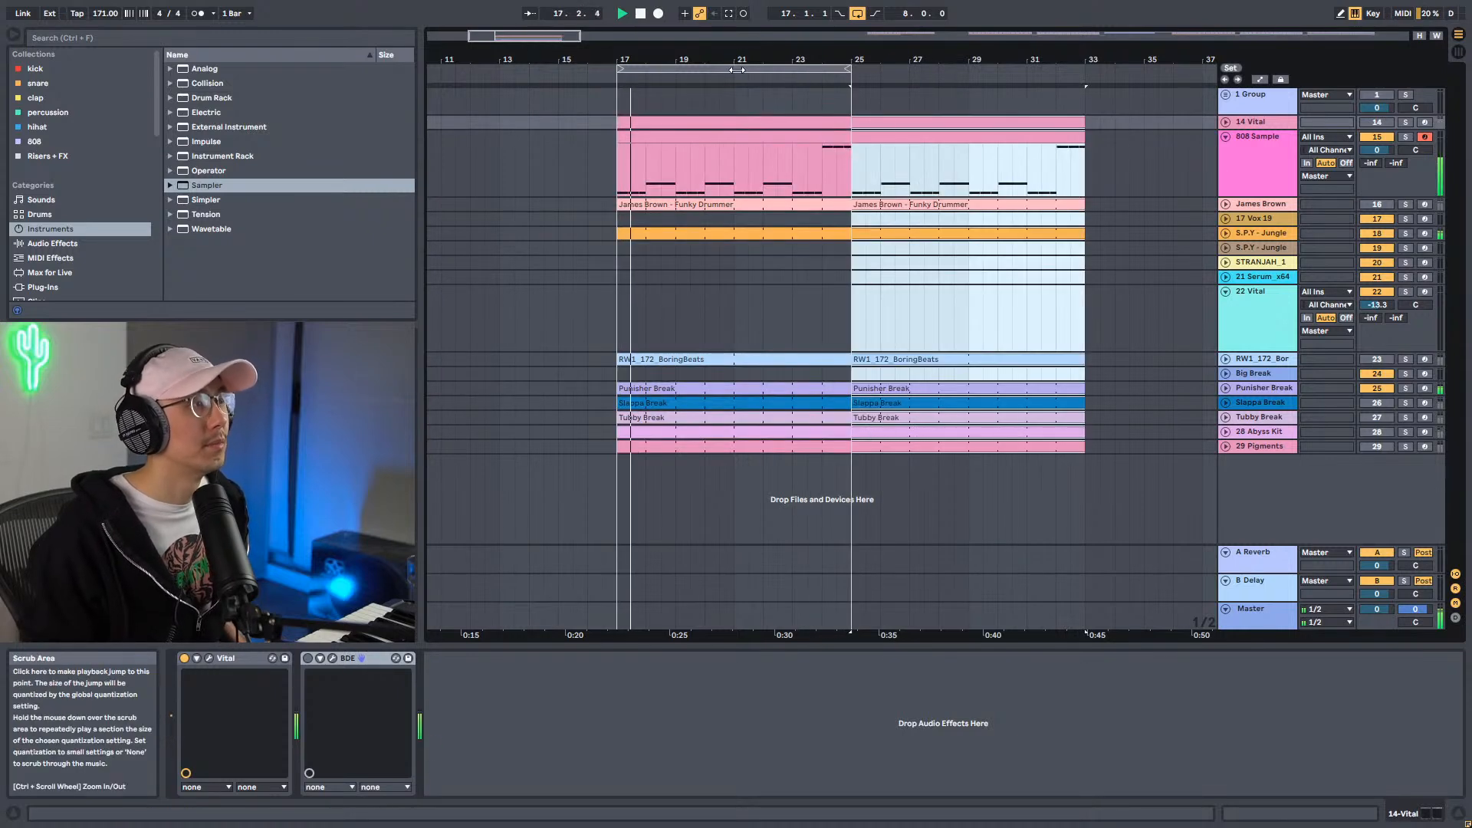
drag(736, 69, 1016, 75)
drag(853, 69, 1061, 70)
key(space)
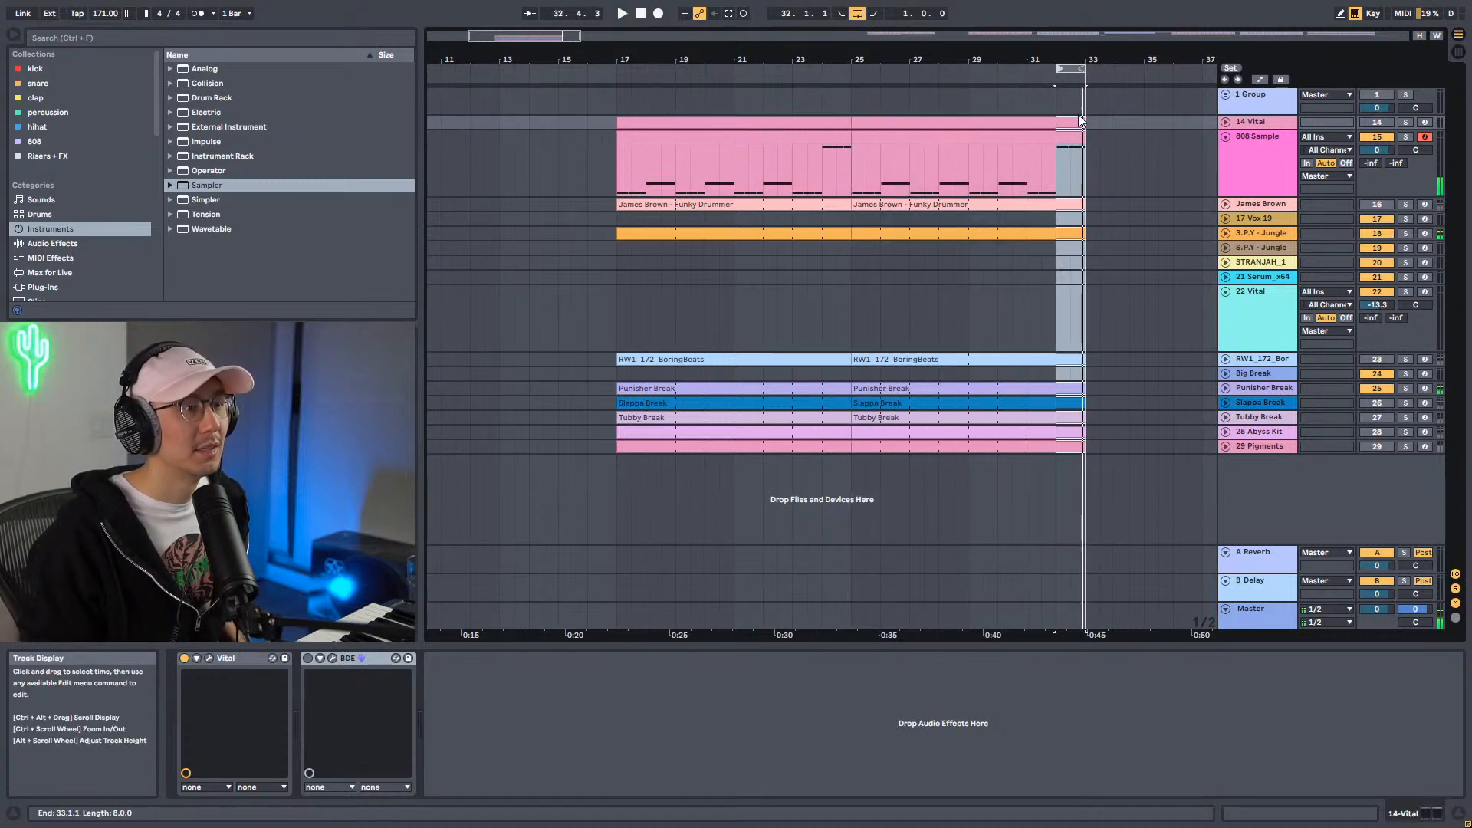
Deactivate bar 32 of the RW1_172_BoringBeats, Punisher Break and Slappa Break clips.
ctrl+scroll(1077, 135, up, 3)
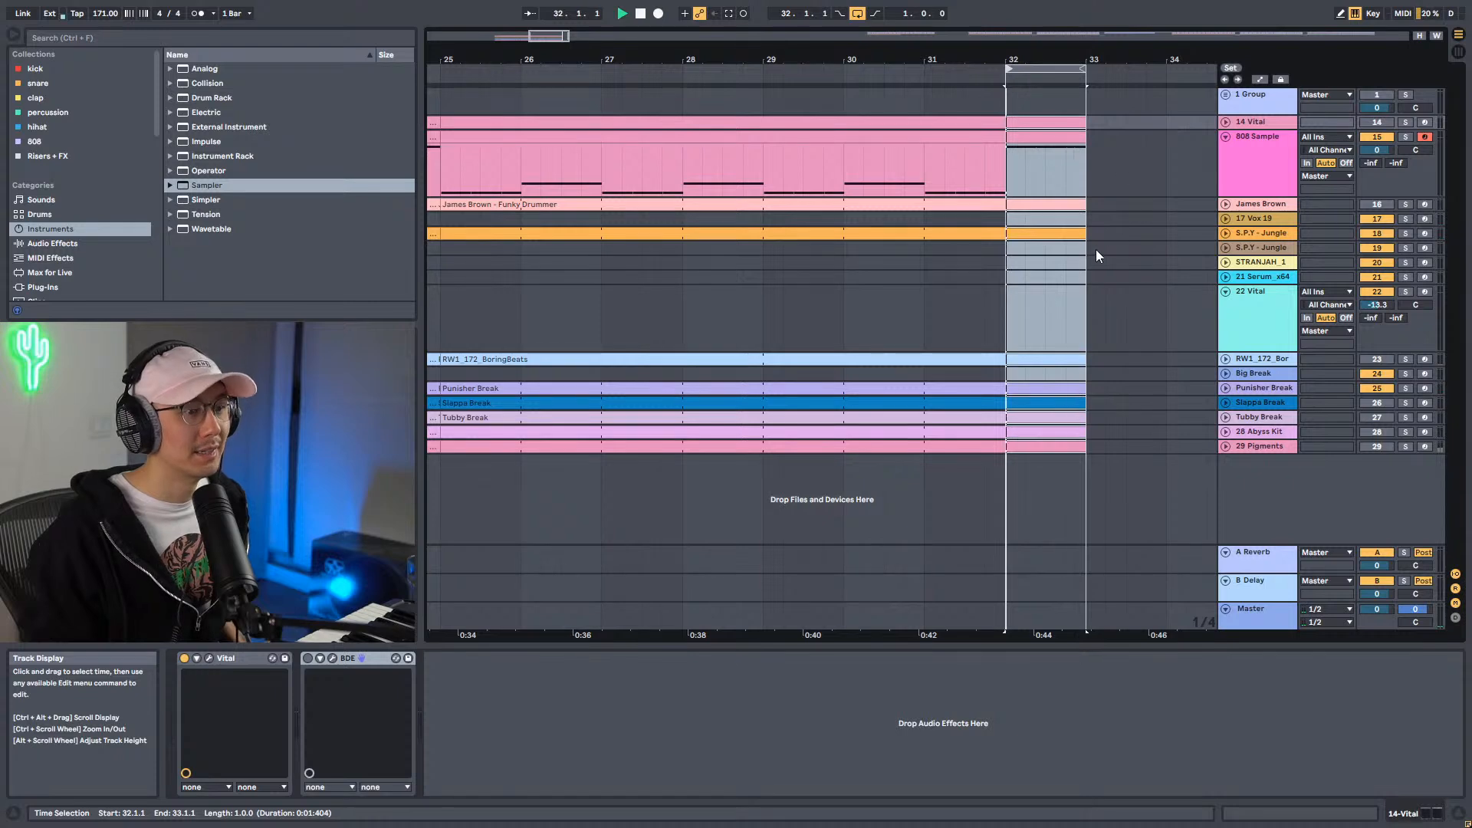
click(1106, 388)
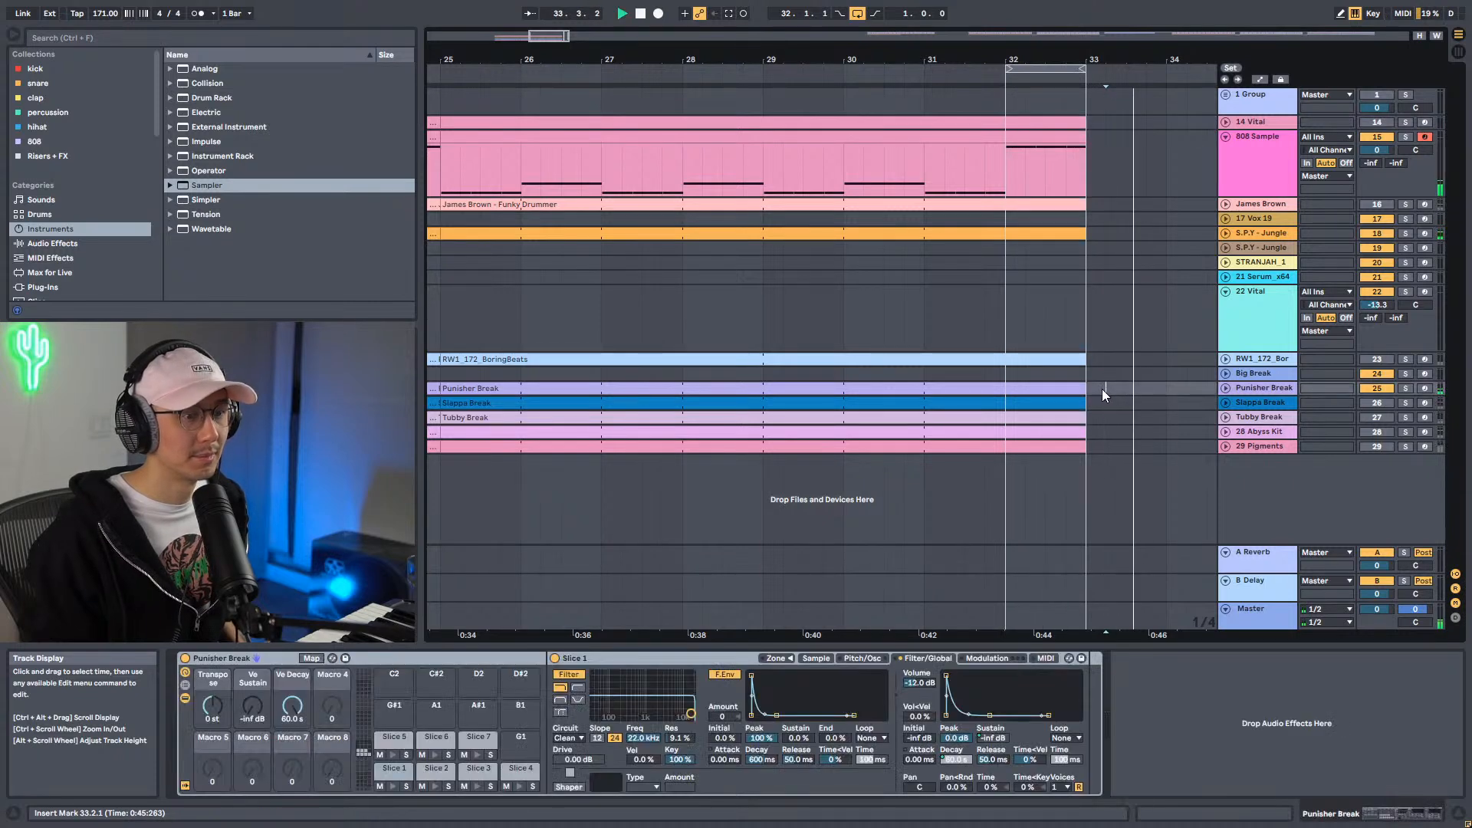
click(1007, 373)
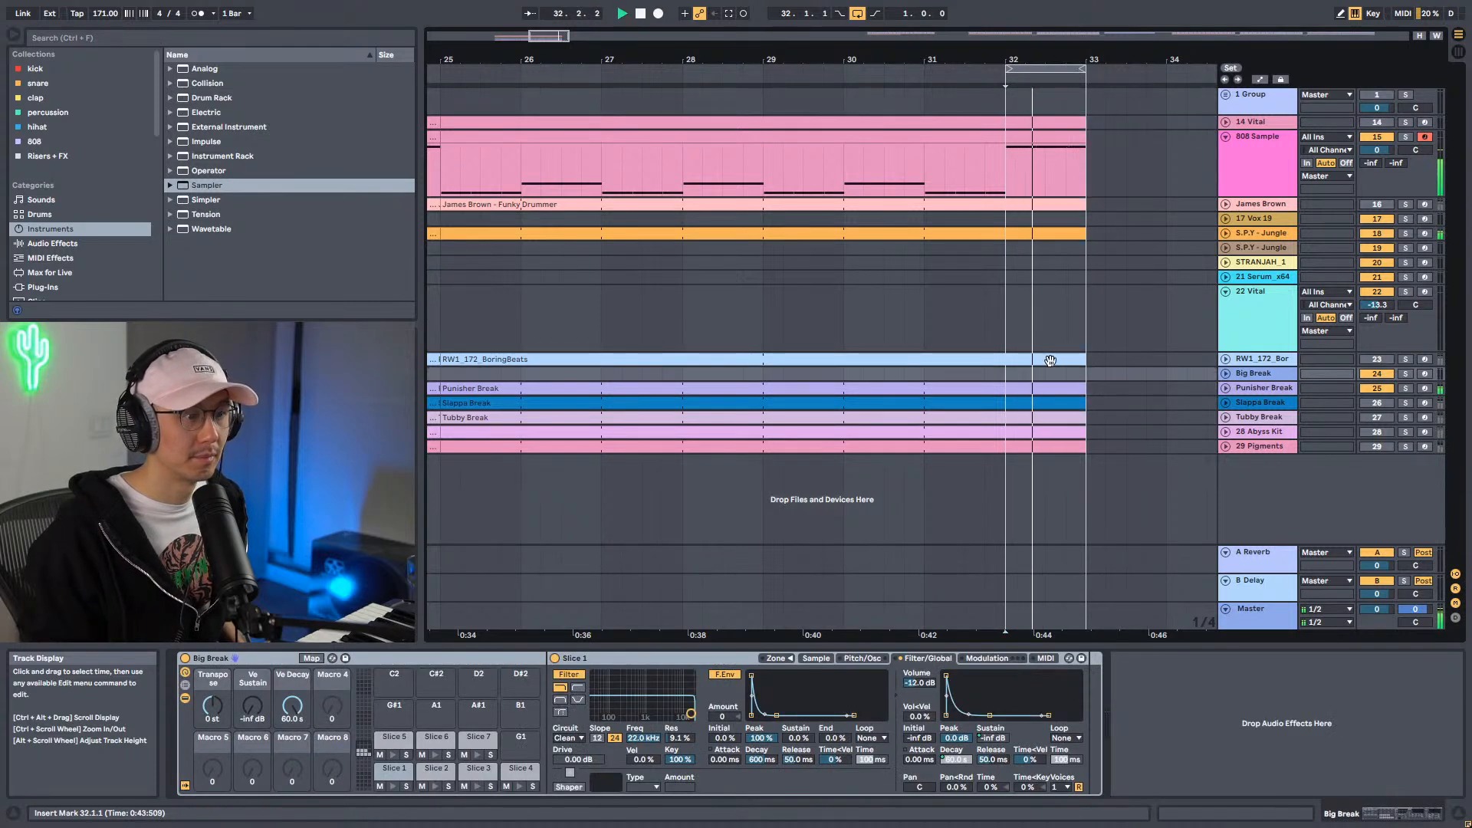
drag(1007, 342, 1088, 398)
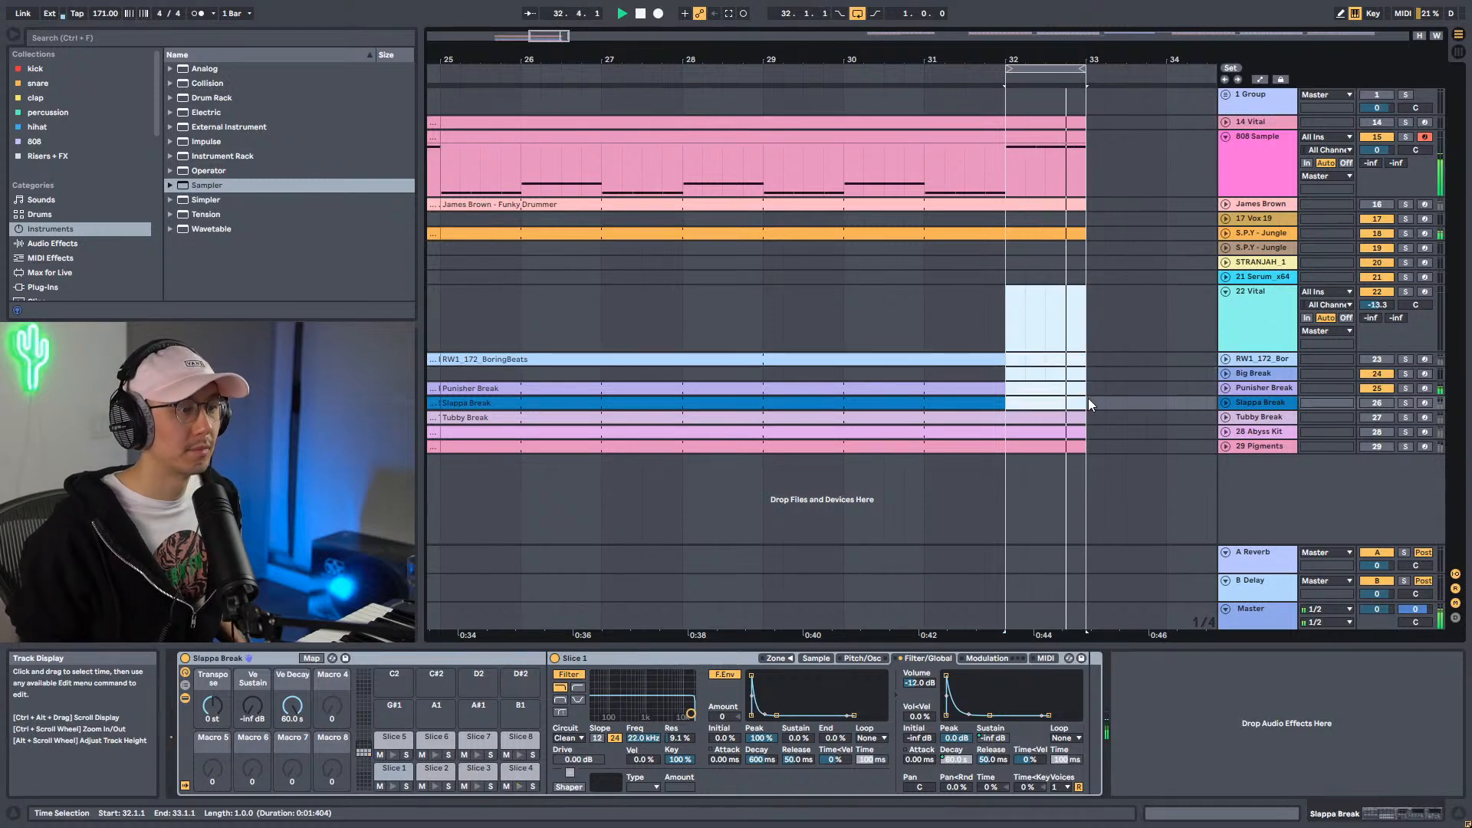
key(space)
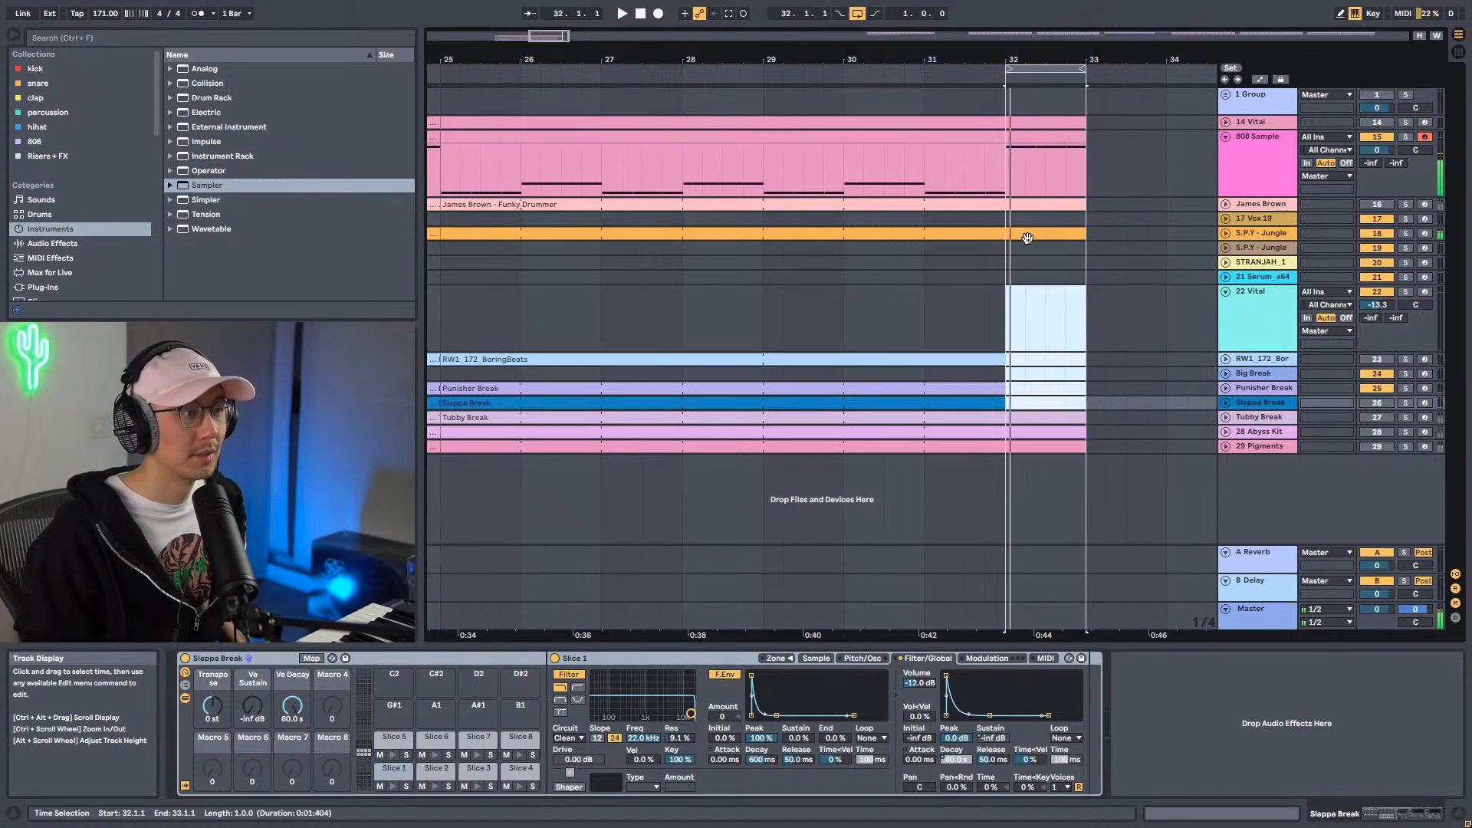
Unfold the S.P.Y - Jungle track 18 and deactivate its clip in bar 32.
drag(1009, 215, 1077, 237)
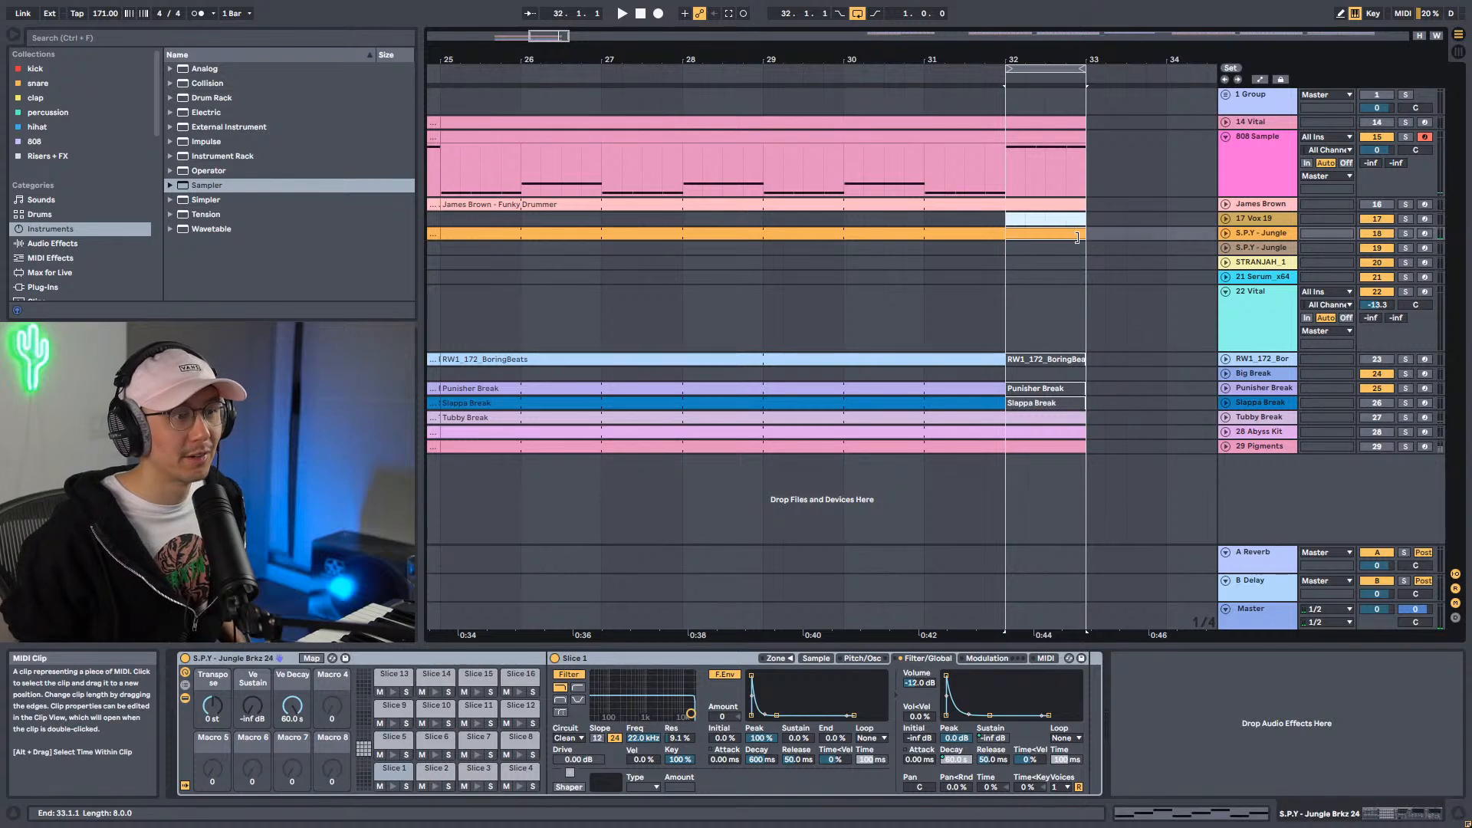
click(1224, 234)
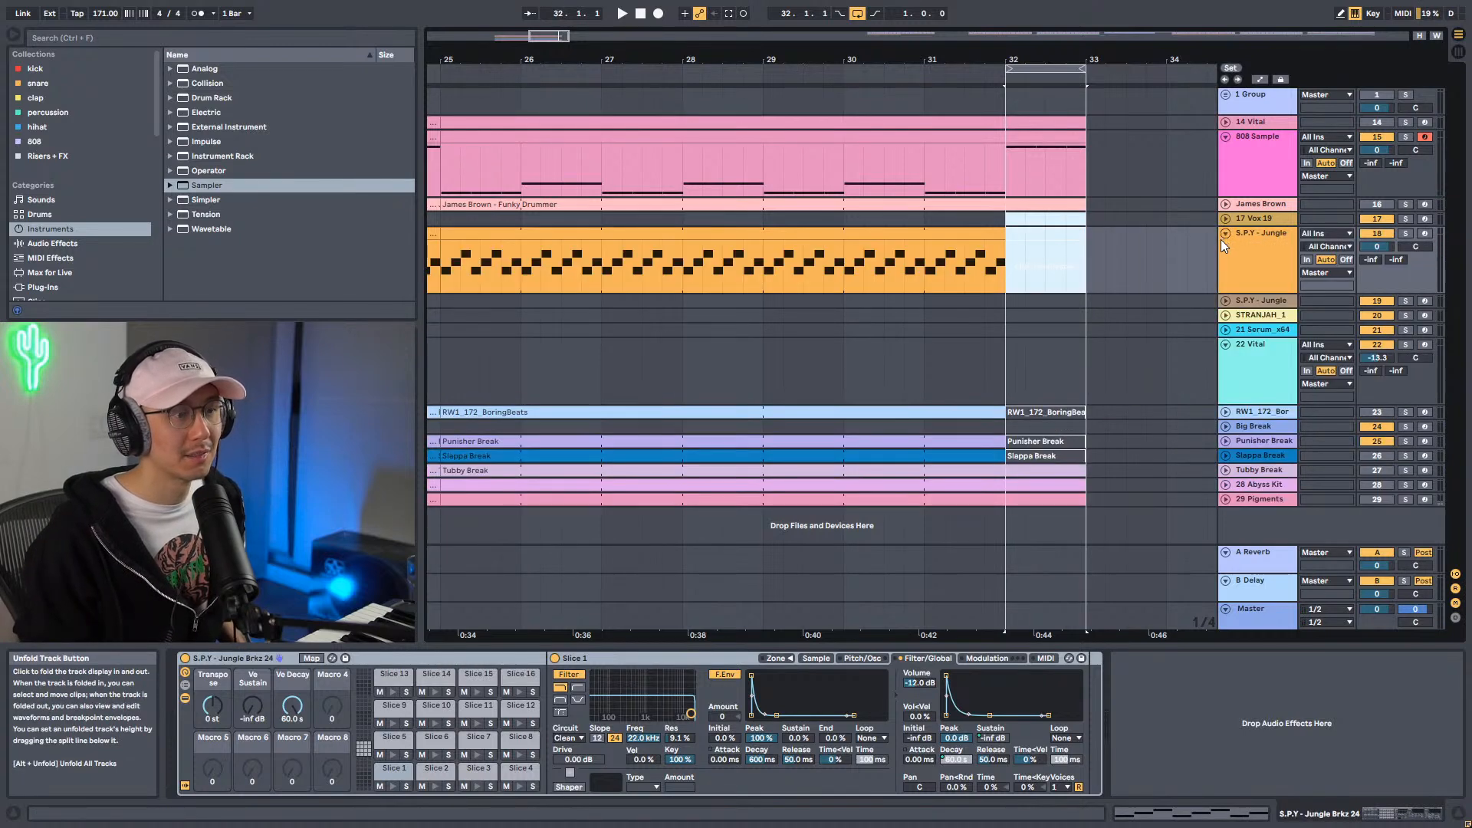
click(1405, 233)
key(0)
Play back bar 32 with those breaks deactivated and place the insert marker at 32.2.1 on the STRANJAH_1 track.
click(920, 257)
key(space)
click(1004, 271)
drag(1024, 60, 1023, 20)
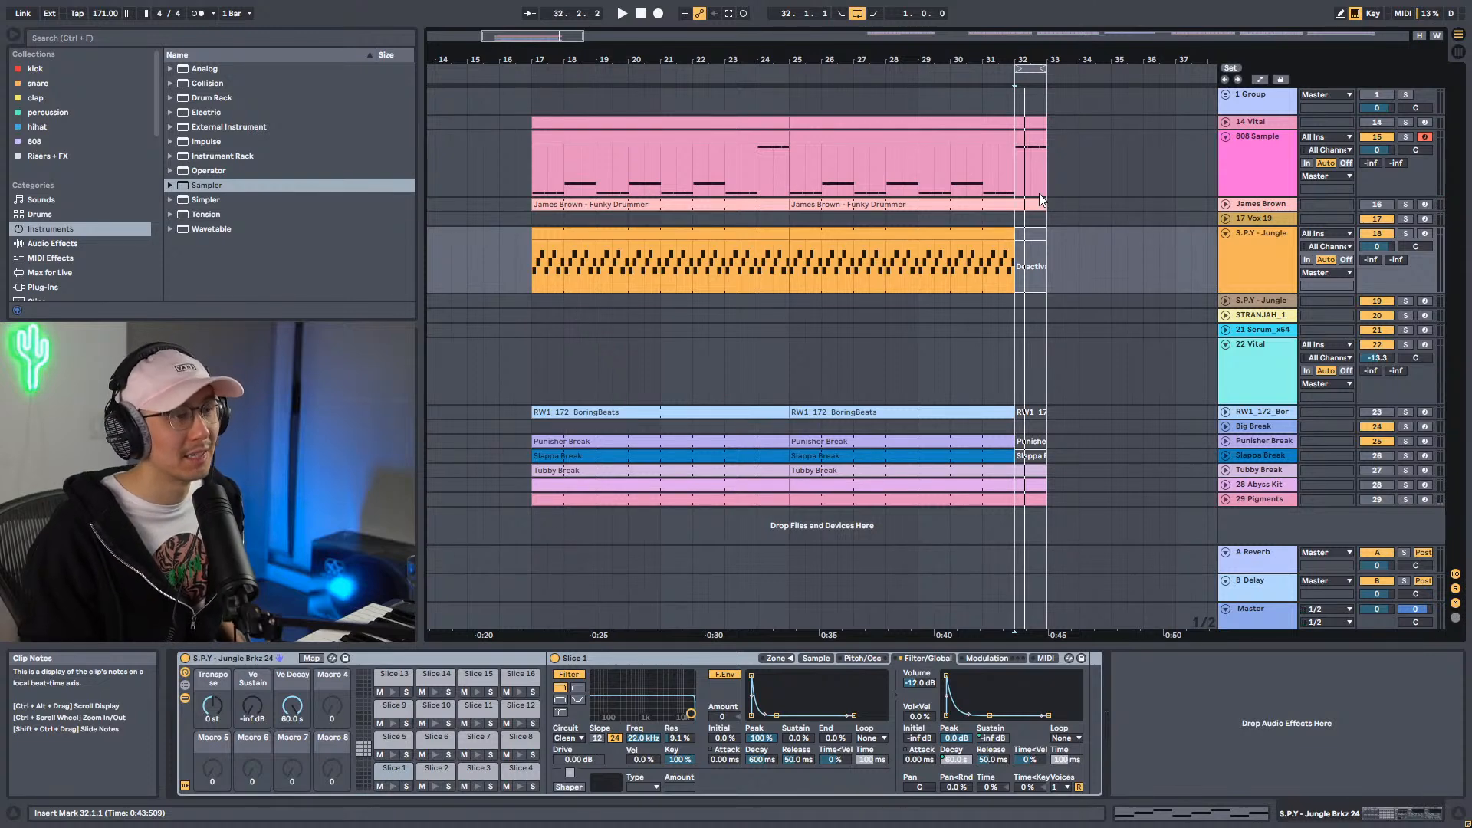
drag(1035, 56, 1035, 86)
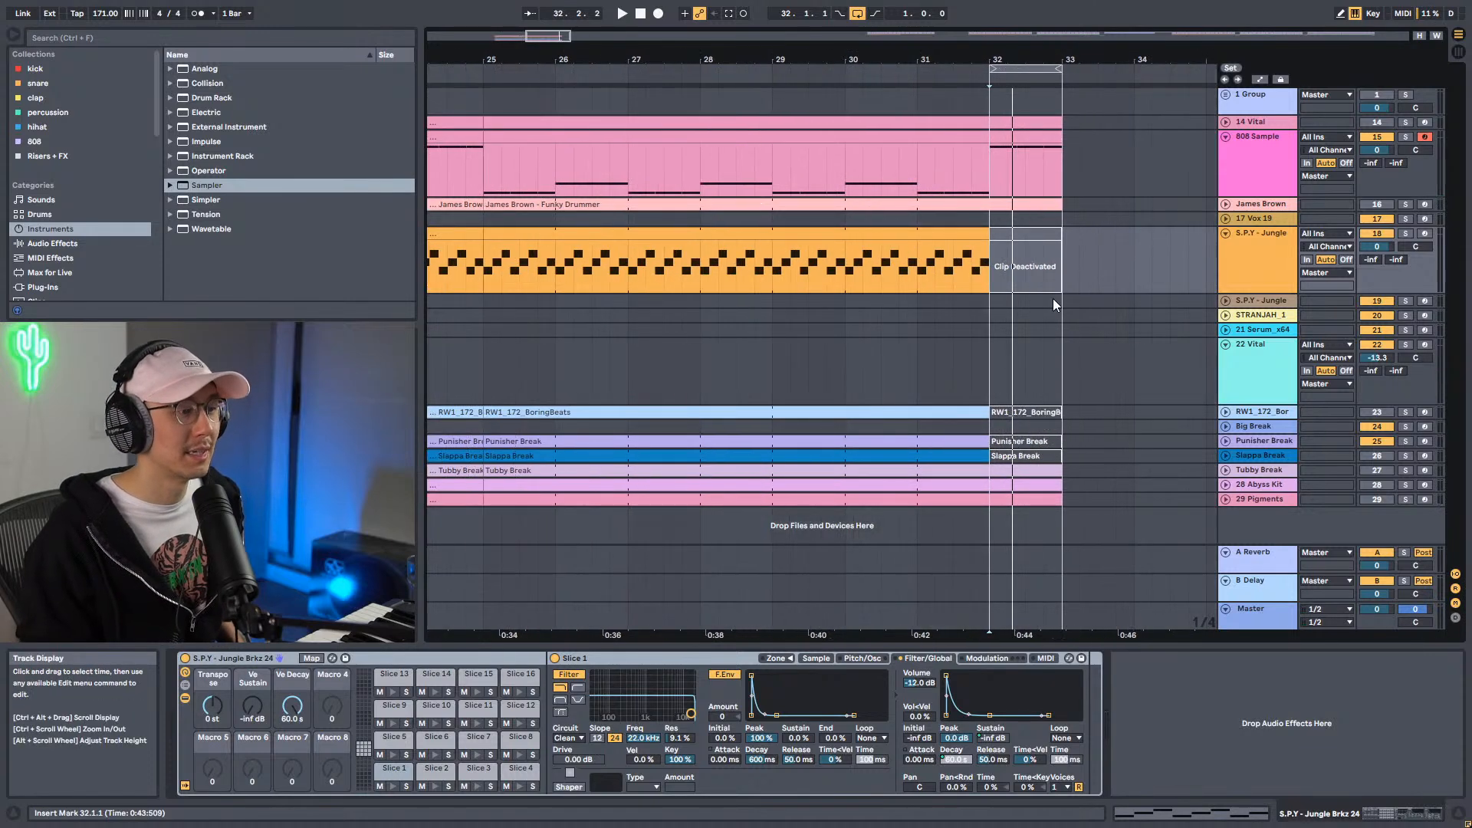
key(space)
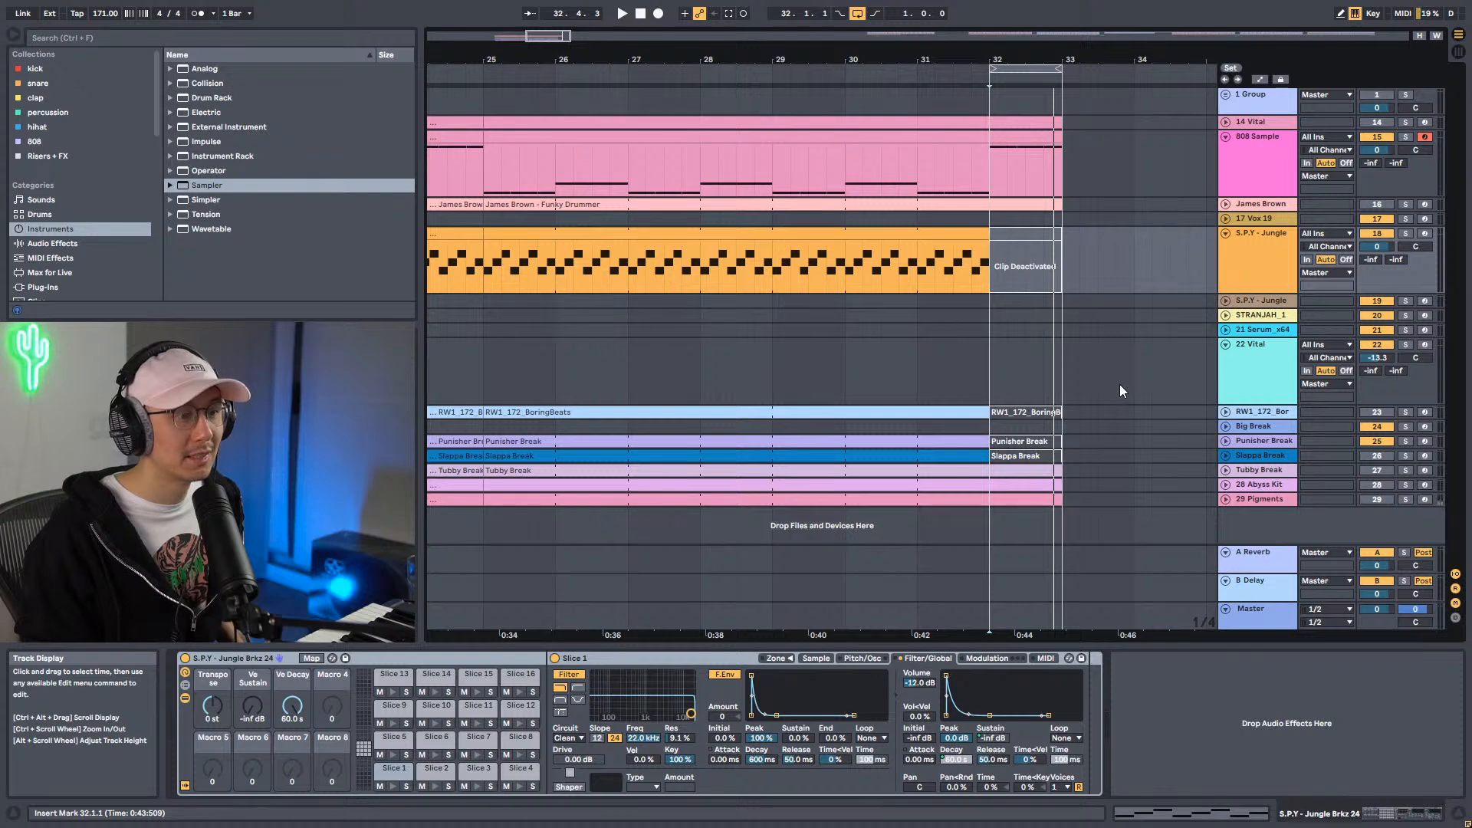
click(1004, 316)
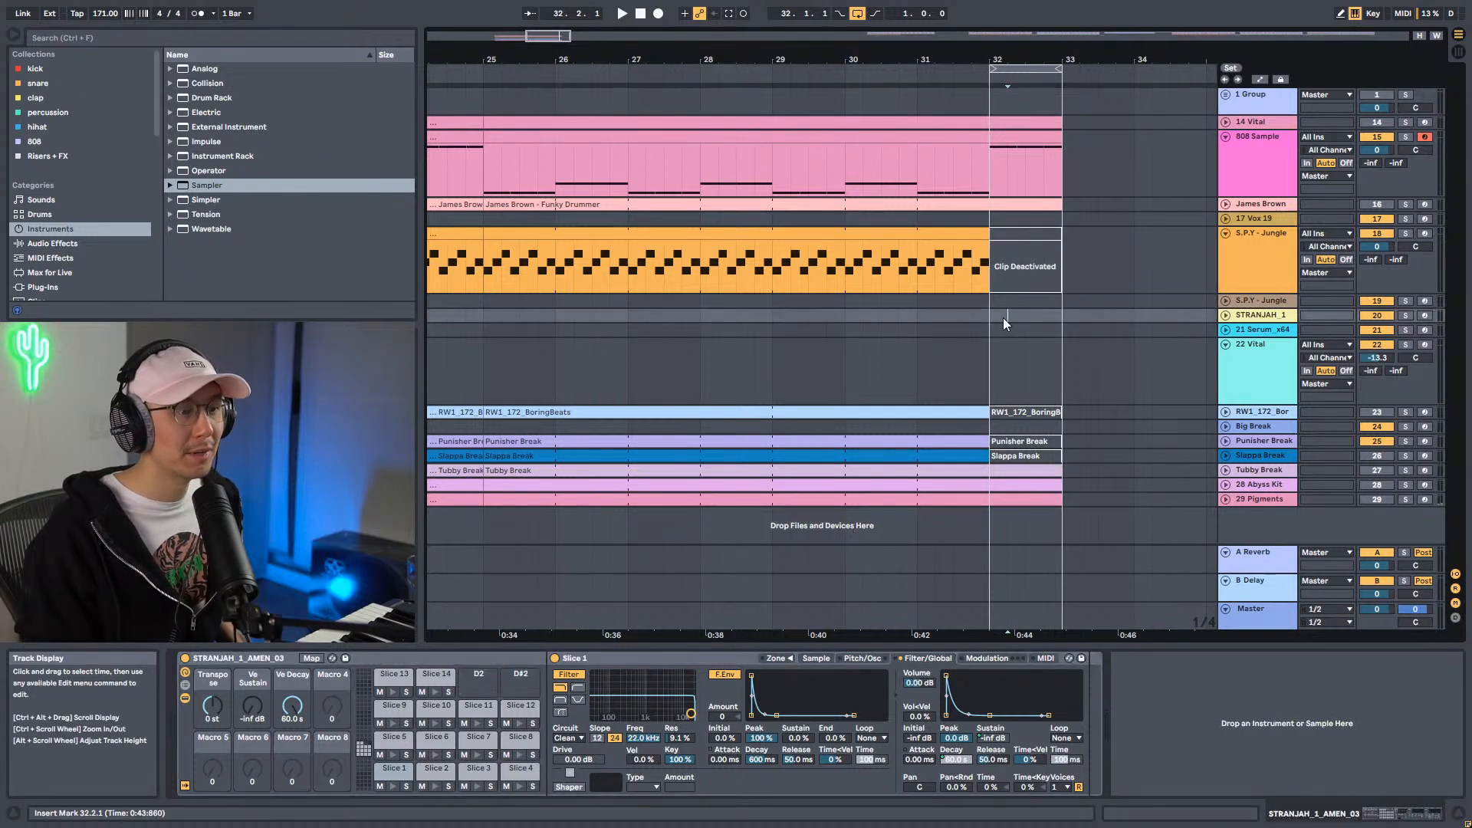
Create a one-bar MIDI clip in bar 32 of the STRANJAH_1 track, unfold the track and open the clip's notes.
double_click(1003, 317)
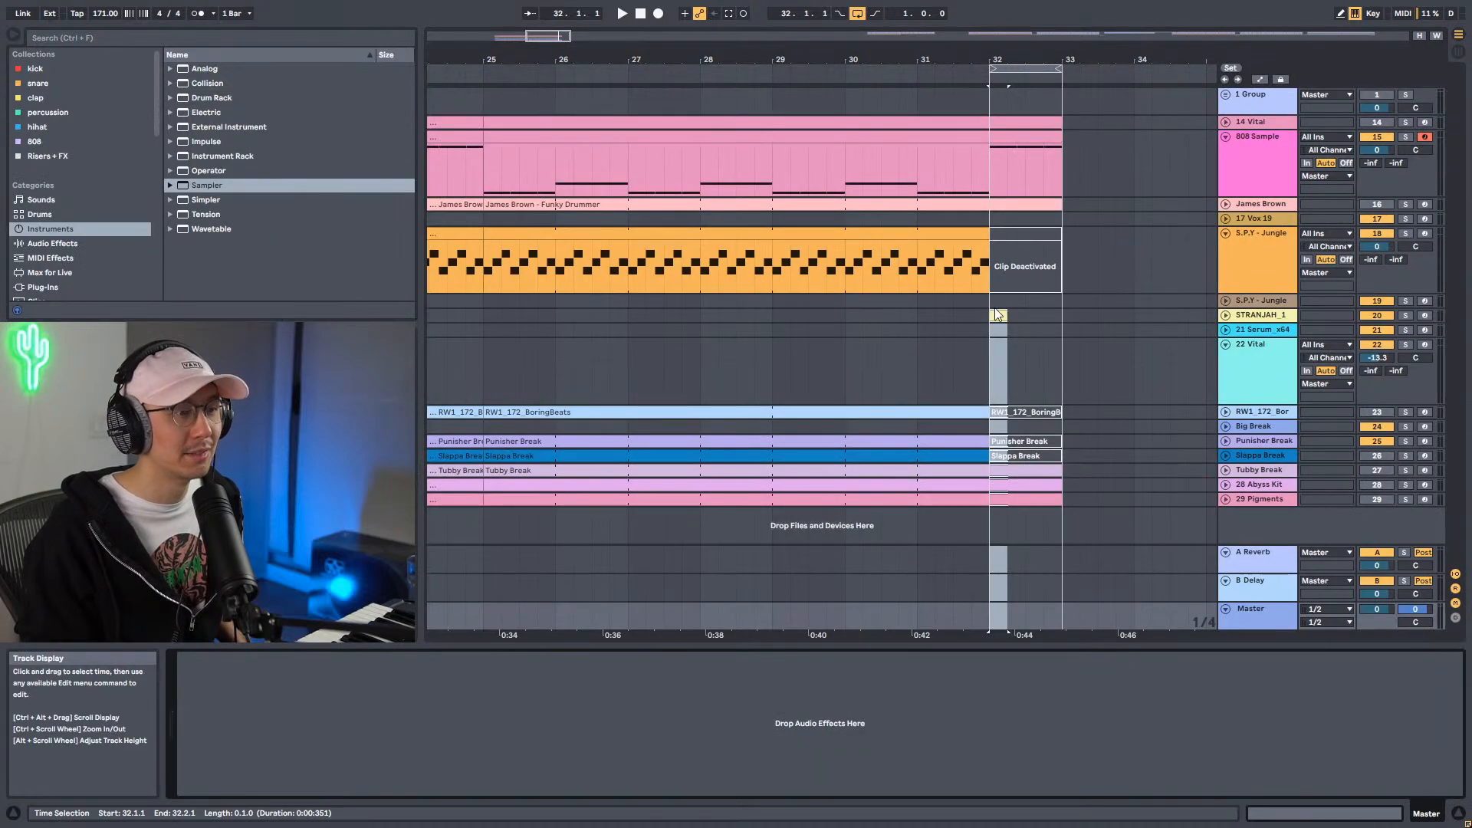
drag(1007, 316, 1057, 318)
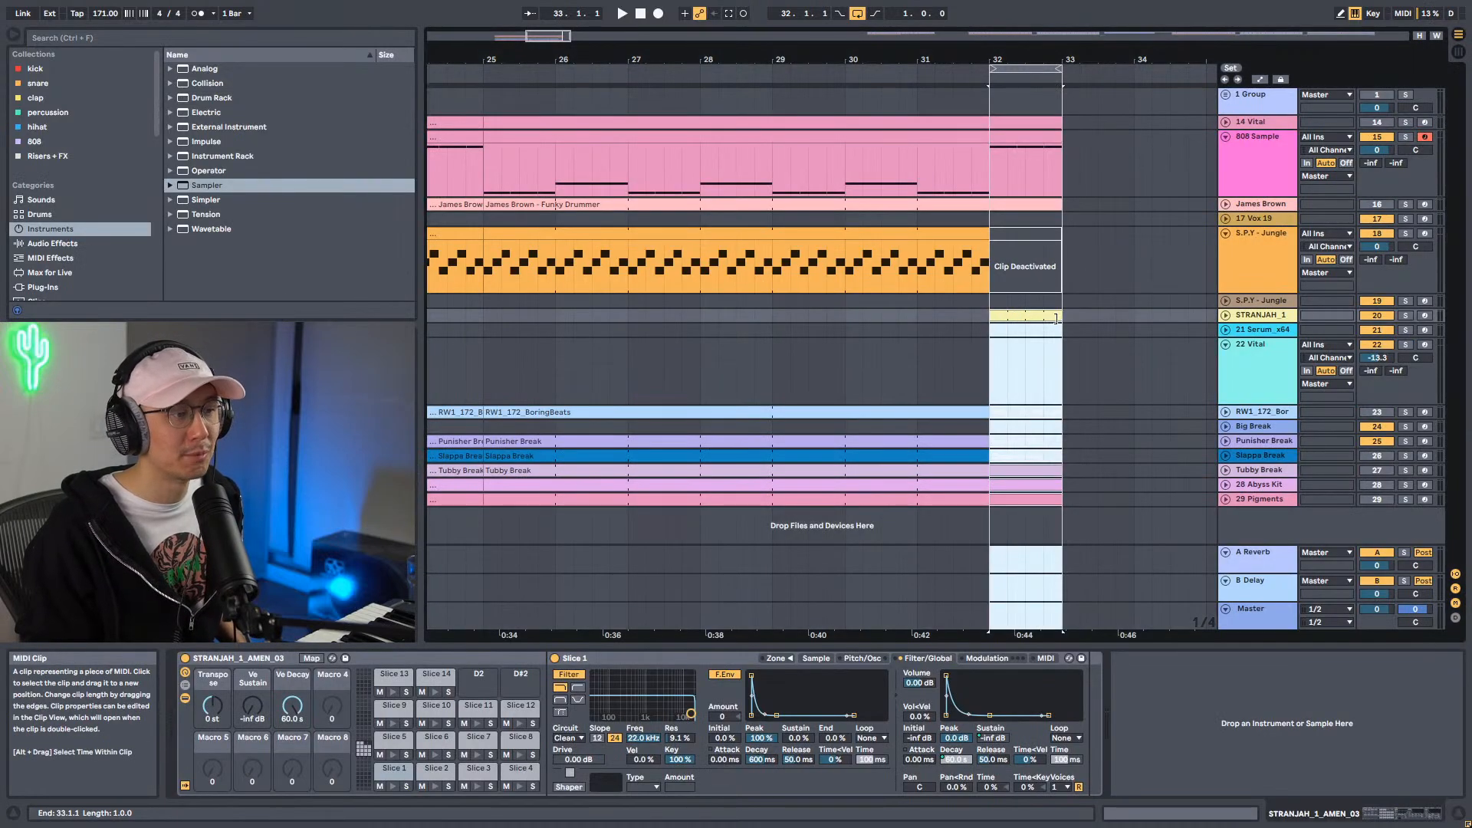
click(1224, 315)
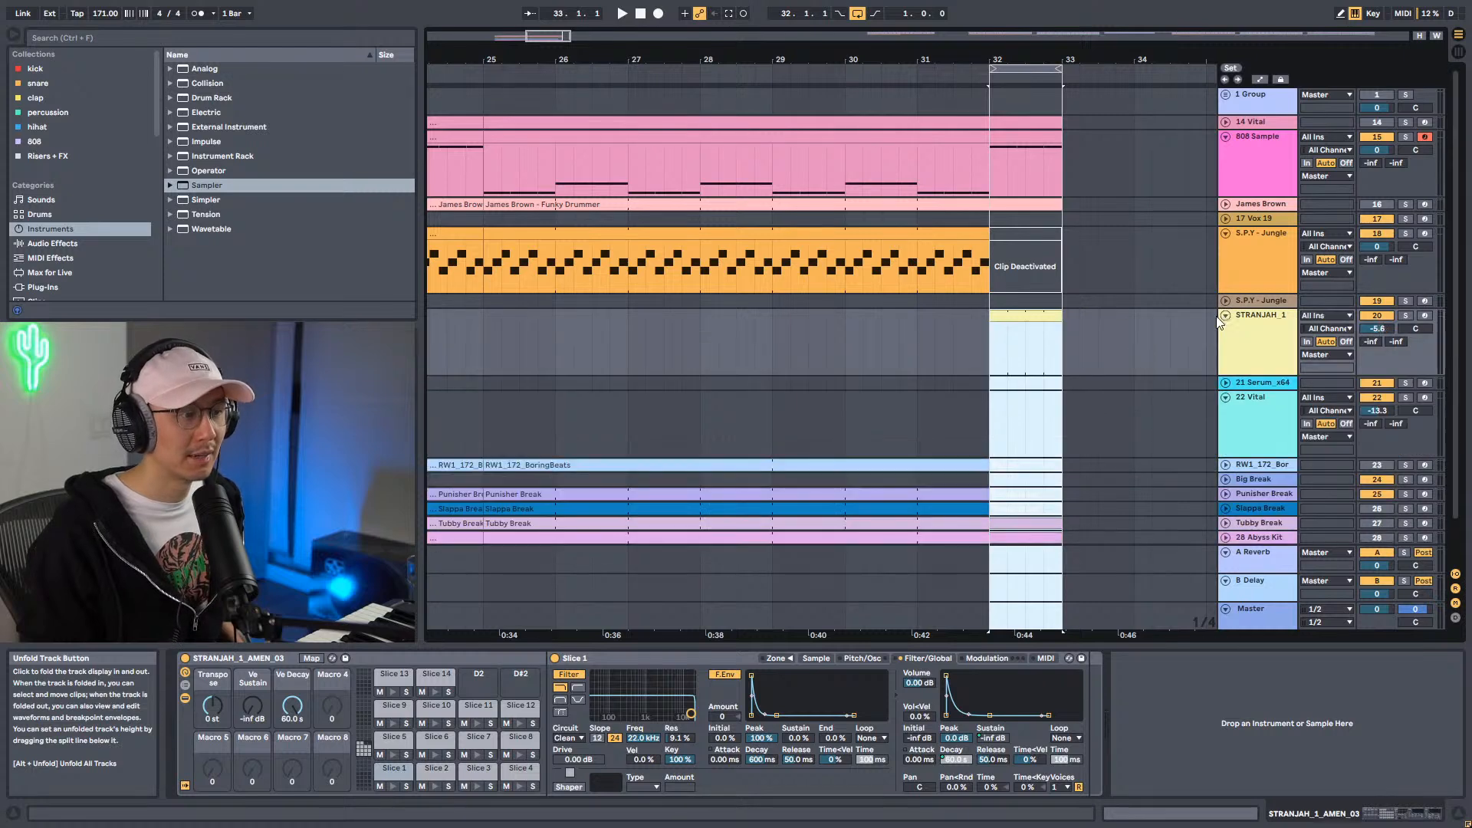
double_click(1041, 316)
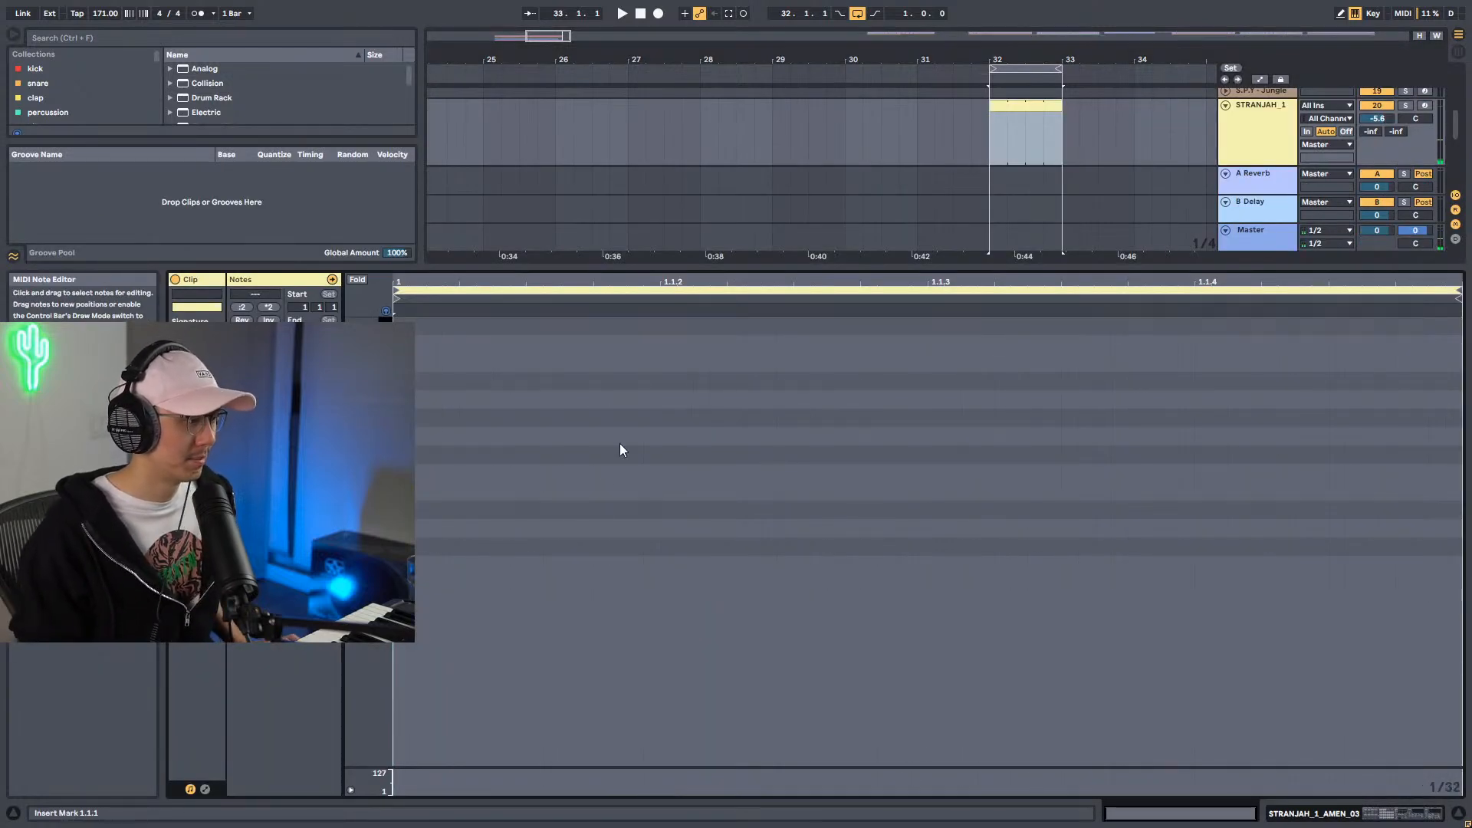
Enter consecutive 1/32 notes on Slice 1, Slice 2 and Slice 3 at the clip's start and duplicate the three-note group.
double_click(476, 561)
drag(476, 561, 732, 529)
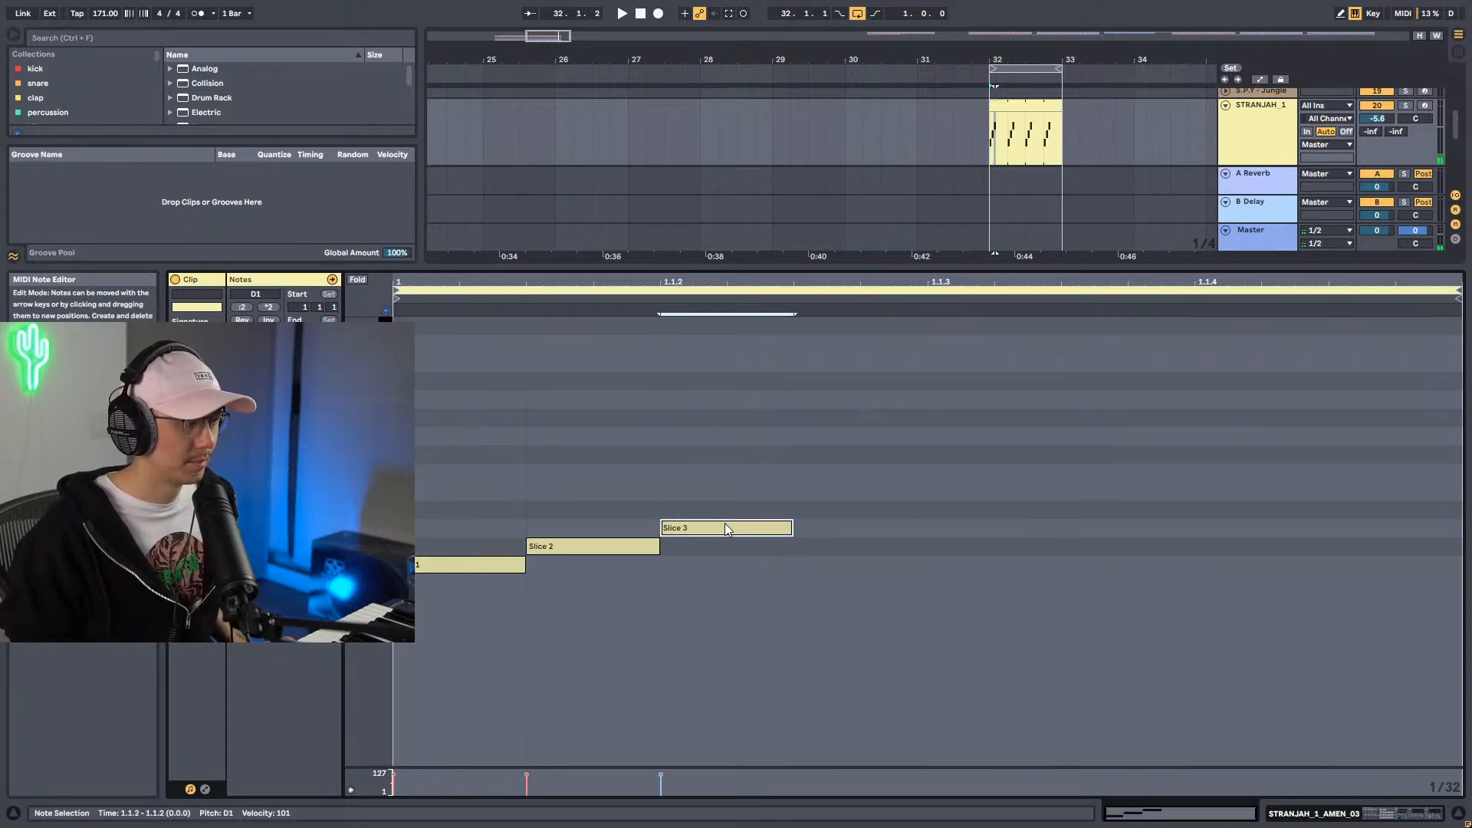
drag(748, 405, 466, 589)
key(ctrl+d)
click(1061, 437)
Draw four ascending 1/64 notes on Slices 4, 5, 6 and 7 following the duplicated group, ending just before 1.2.
key(b)
click(1227, 509)
click(1294, 490)
click(1362, 472)
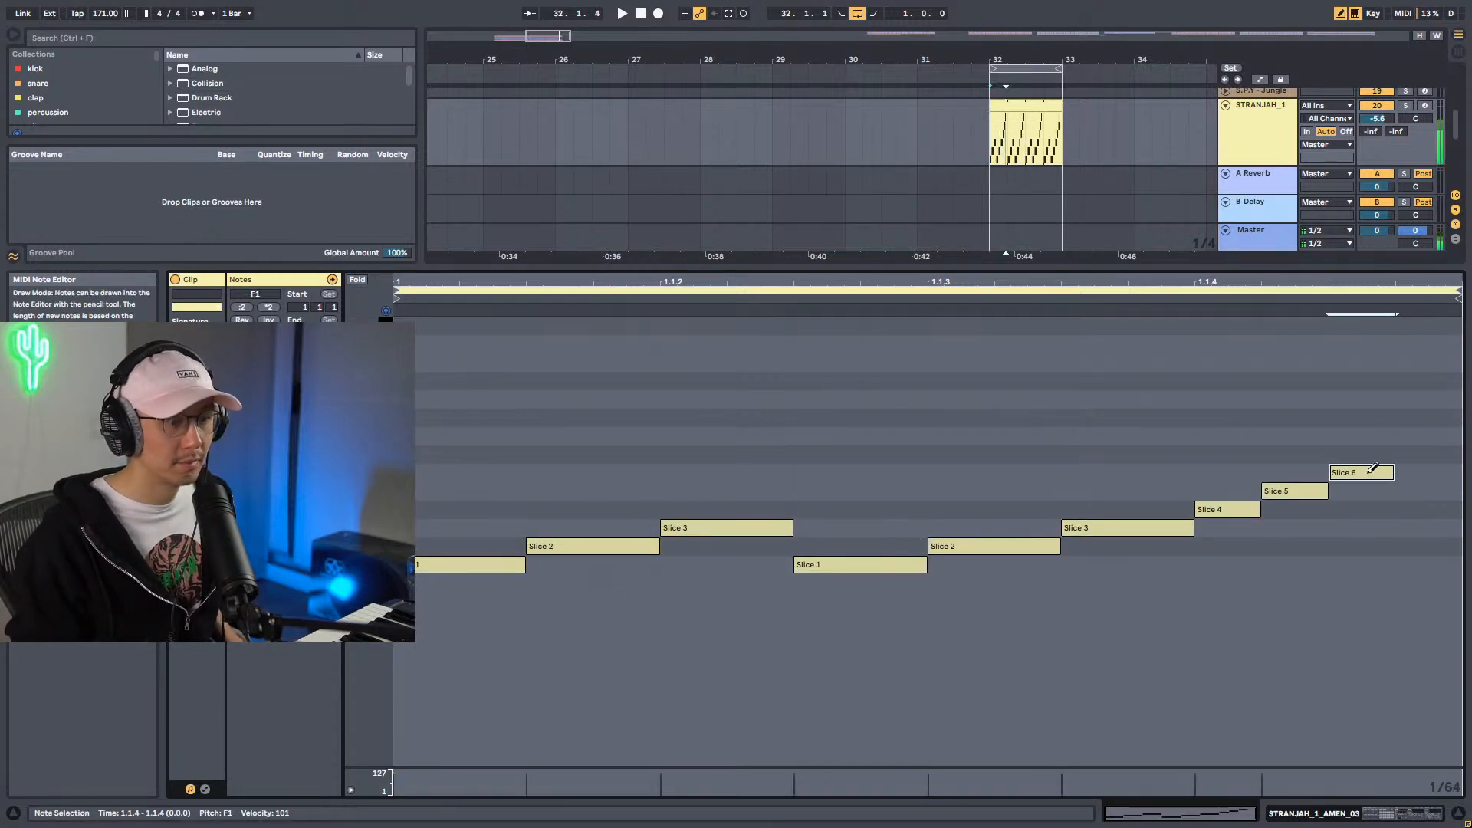
click(1426, 454)
key(b)
Preview the slice pattern and double its length twice so that the notes span the whole bar.
key(space)
key(space)
click(940, 498)
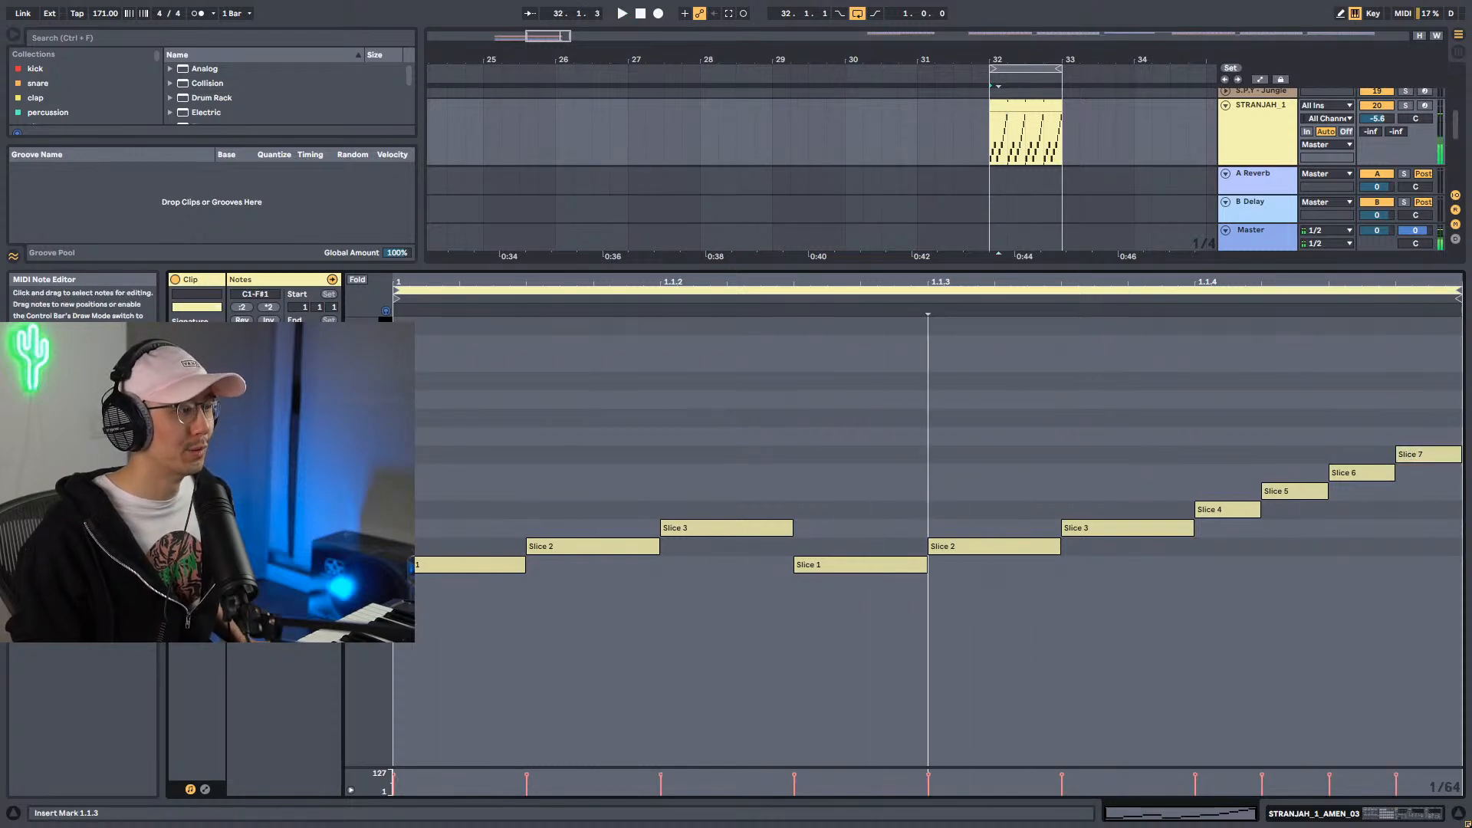
click(269, 307)
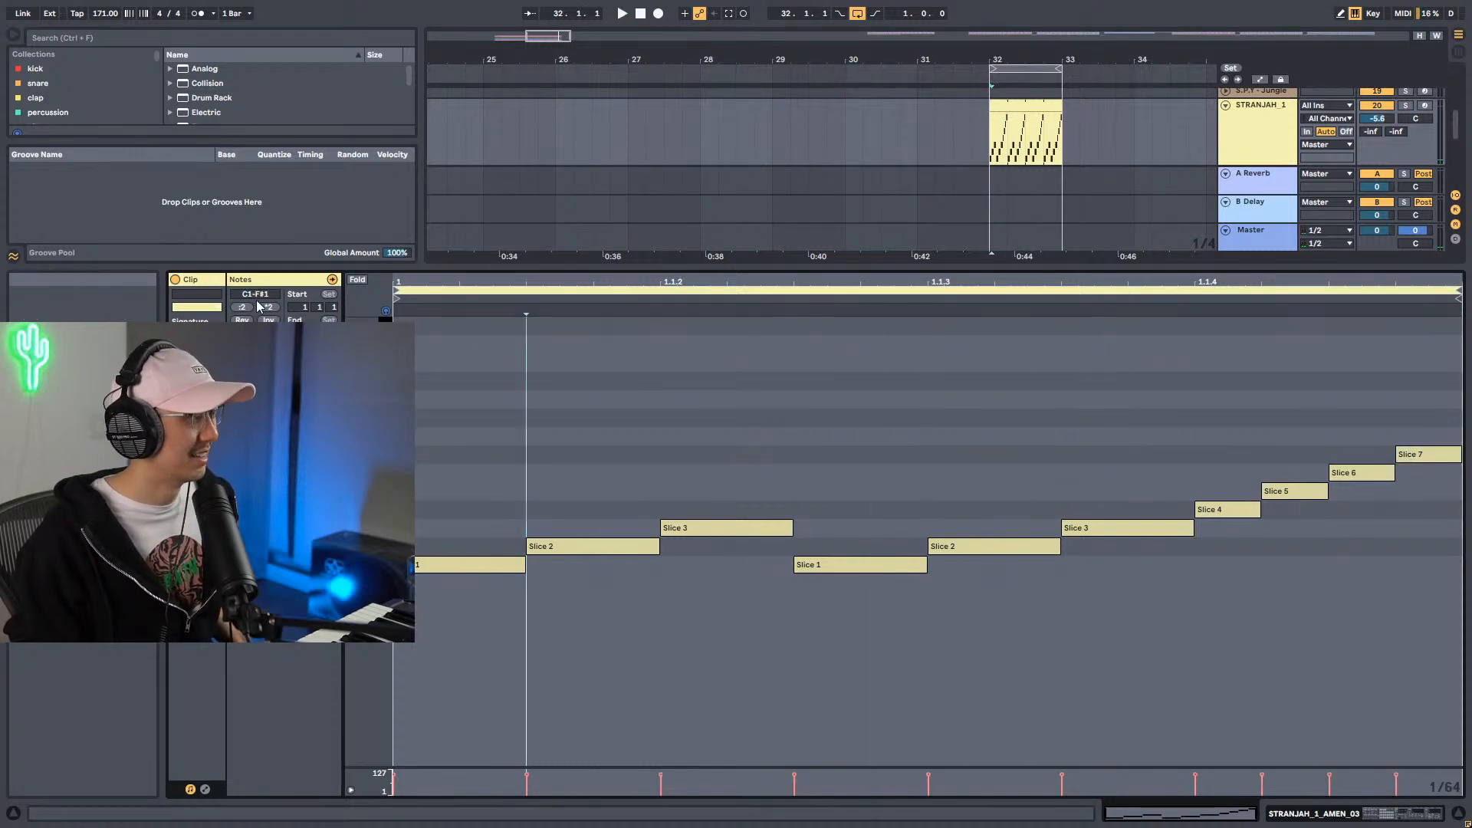
key(space)
click(268, 308)
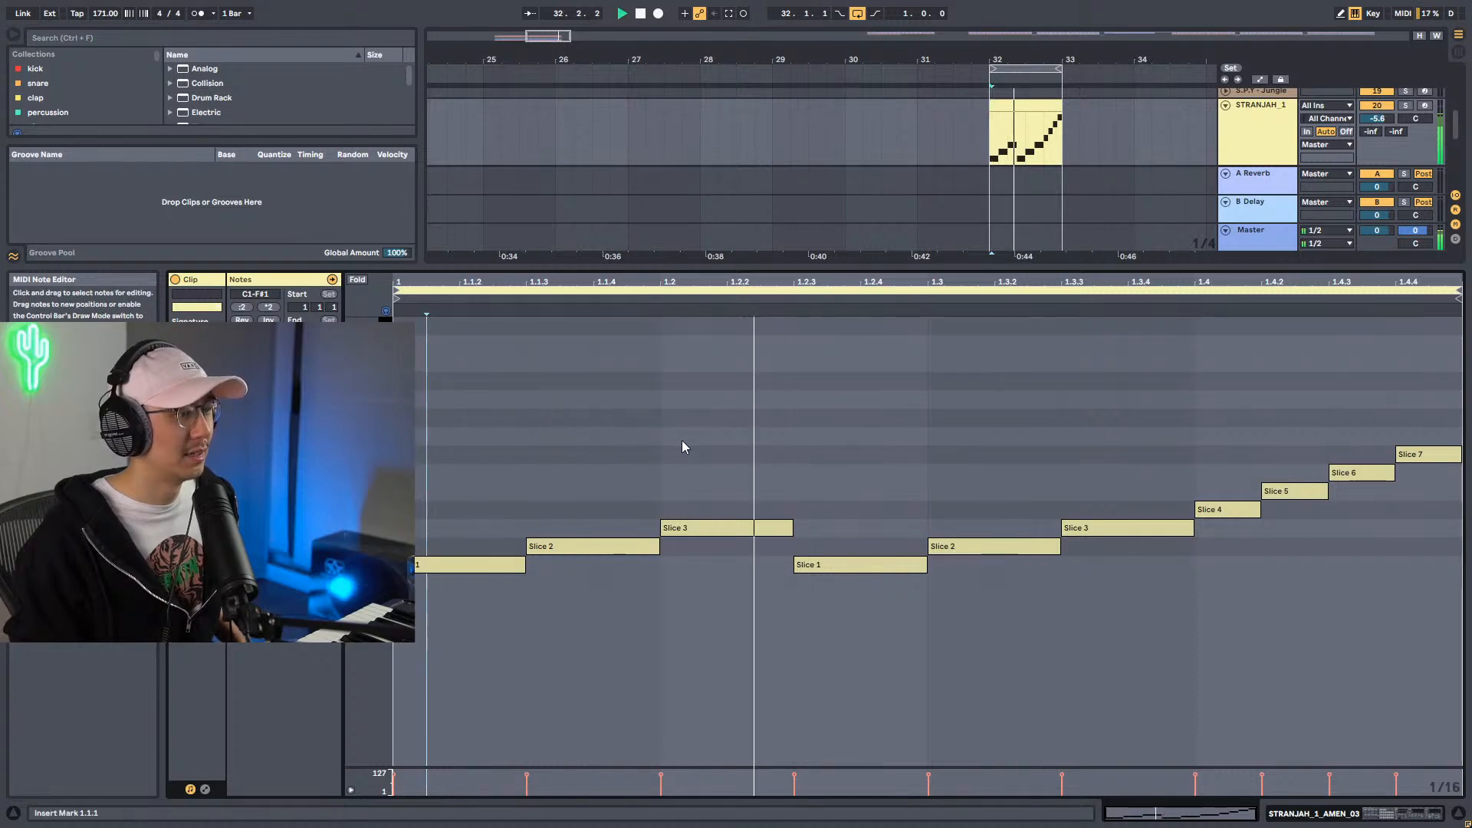
Return to the arrangement and play back the bar 32 loop with the STRANJAH_1 fill.
key(shift+Tab)
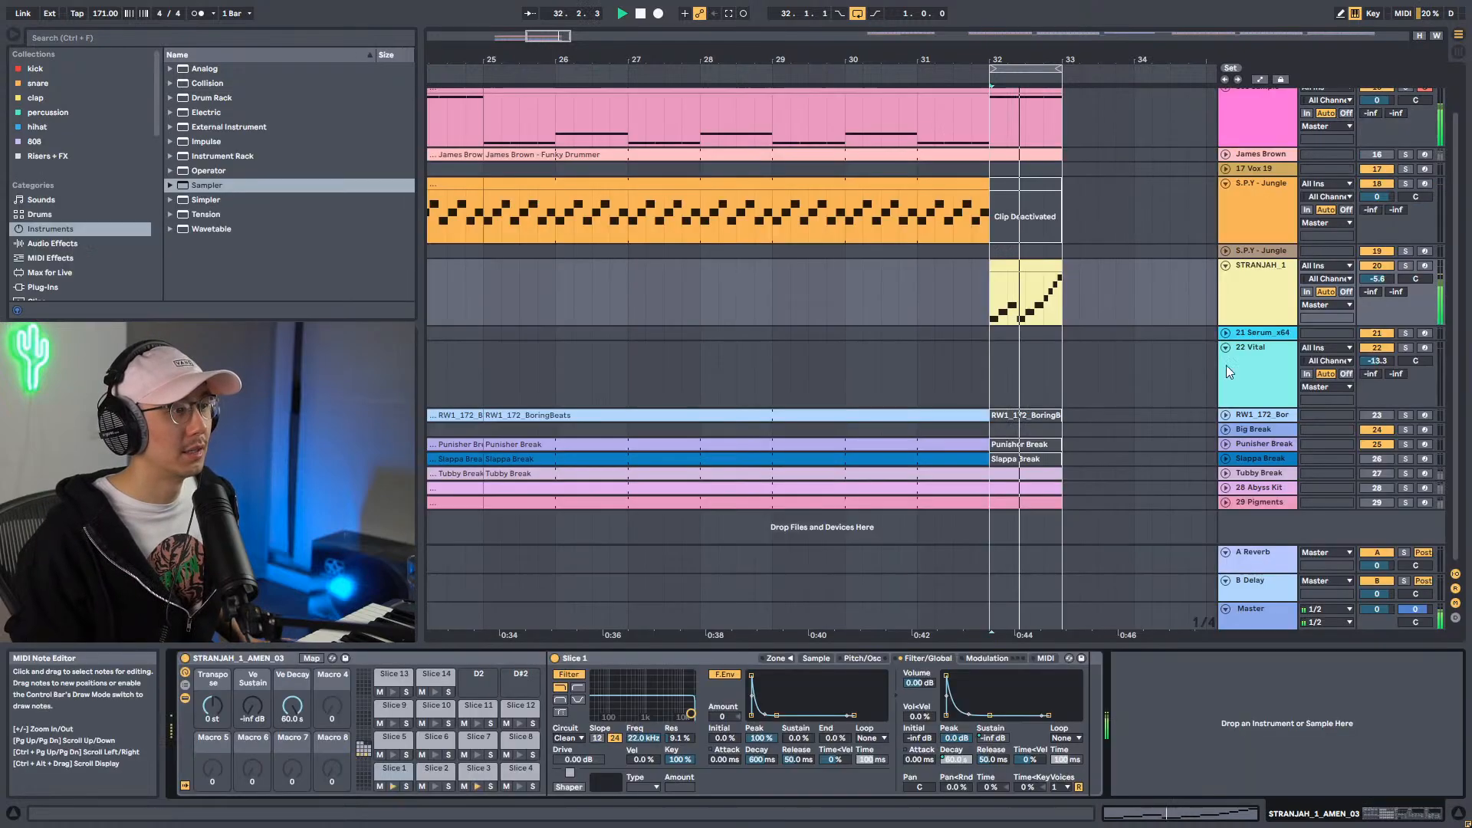
click(914, 377)
key(space)
key(space)
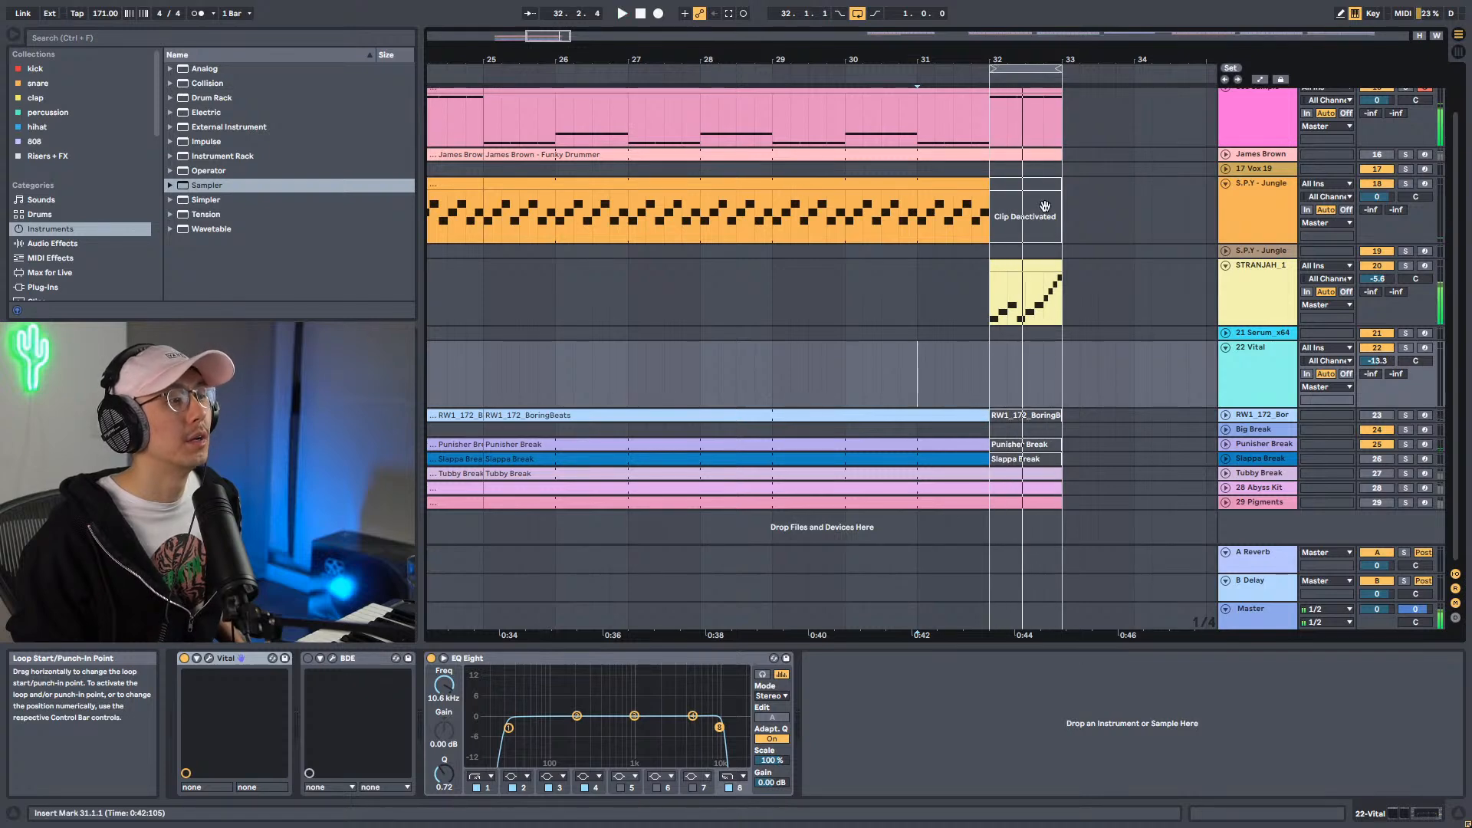
click(1027, 268)
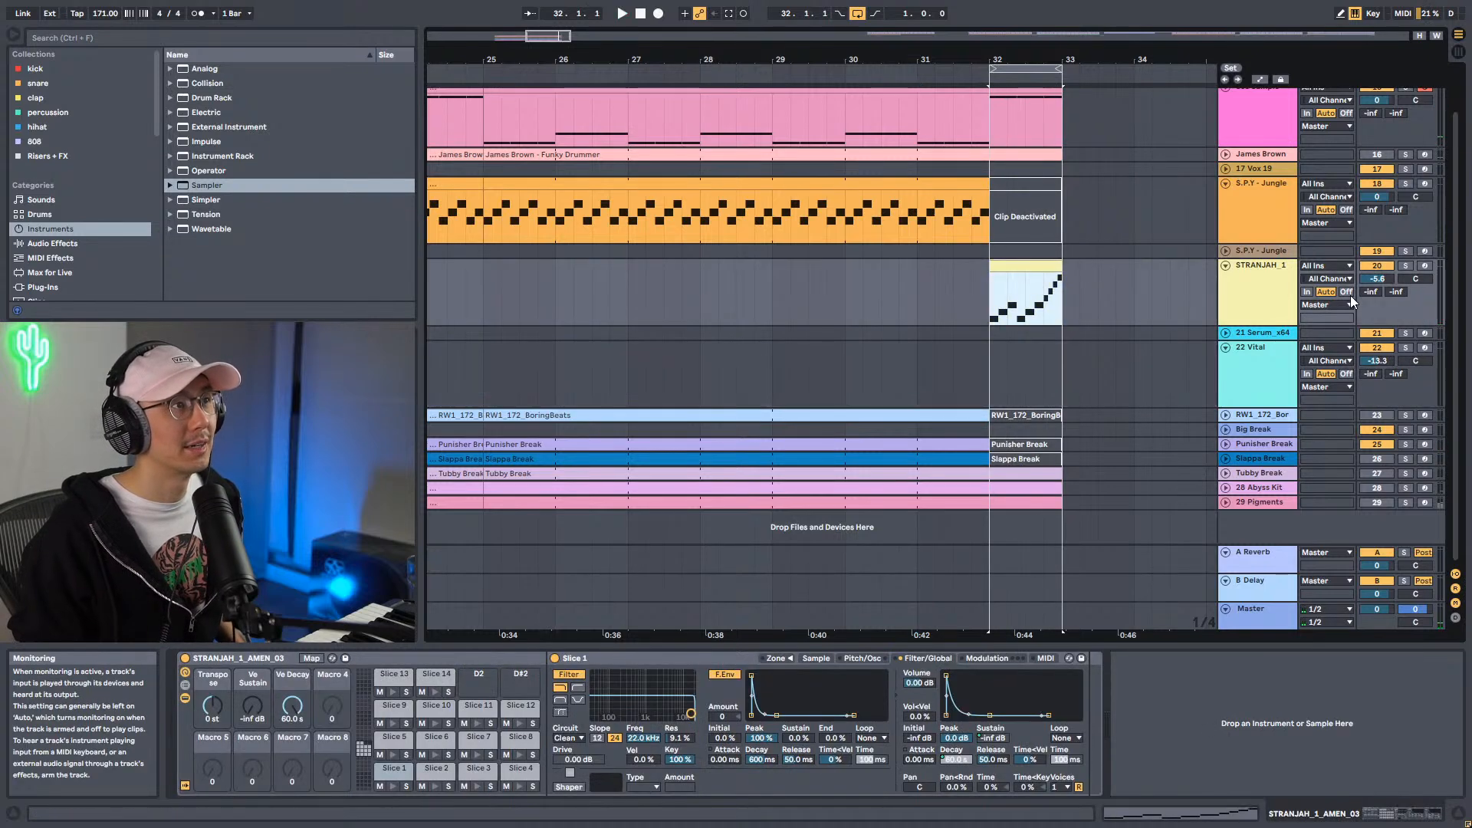
key(space)
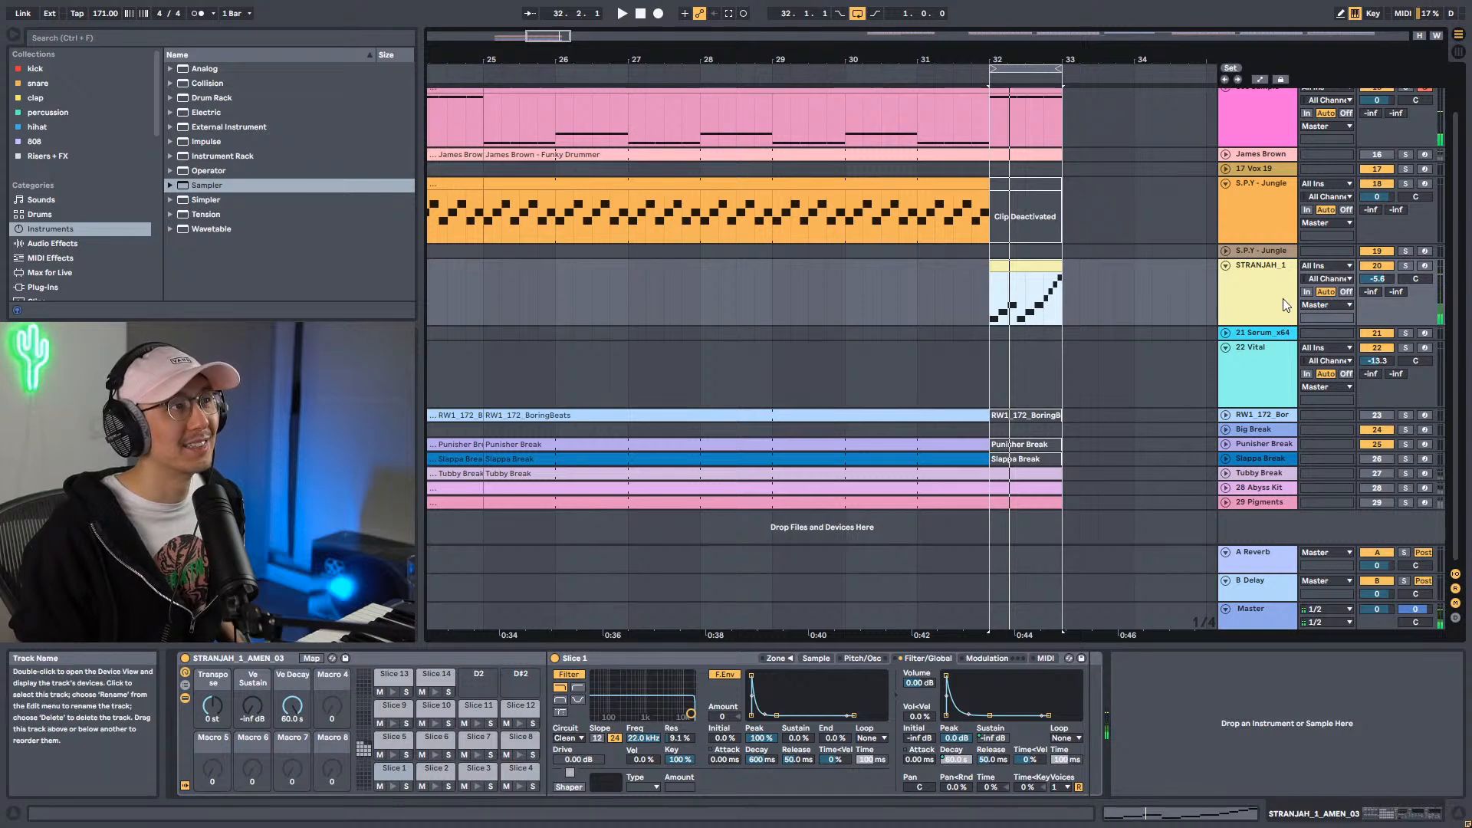
key(space)
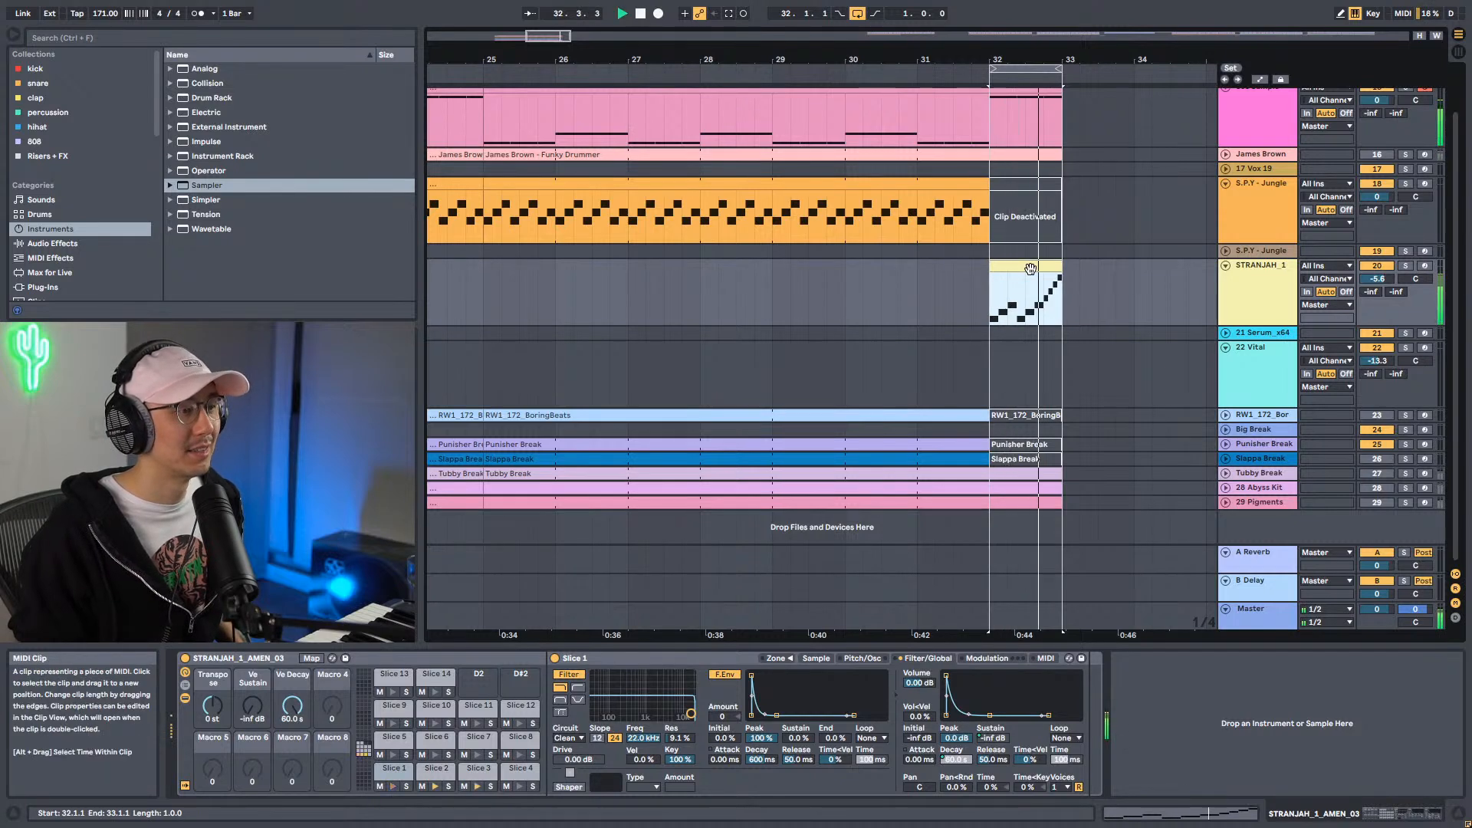
key(space)
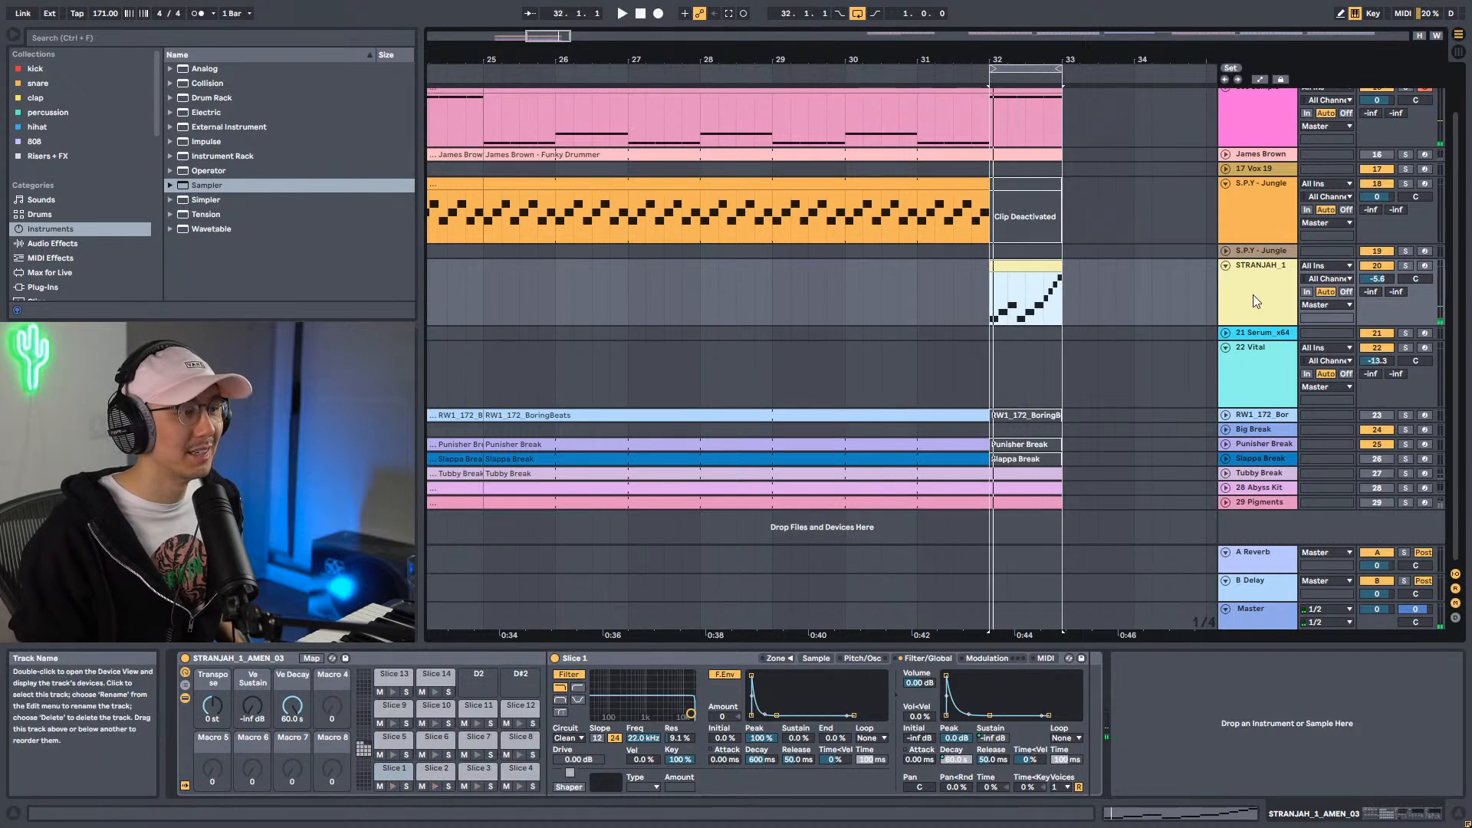
Automate Slice 1's filter frequency on STRANJAH_1 from 22 kHz in a curved drop to 30 Hz at bar 32's end, and audition it.
click(614, 660)
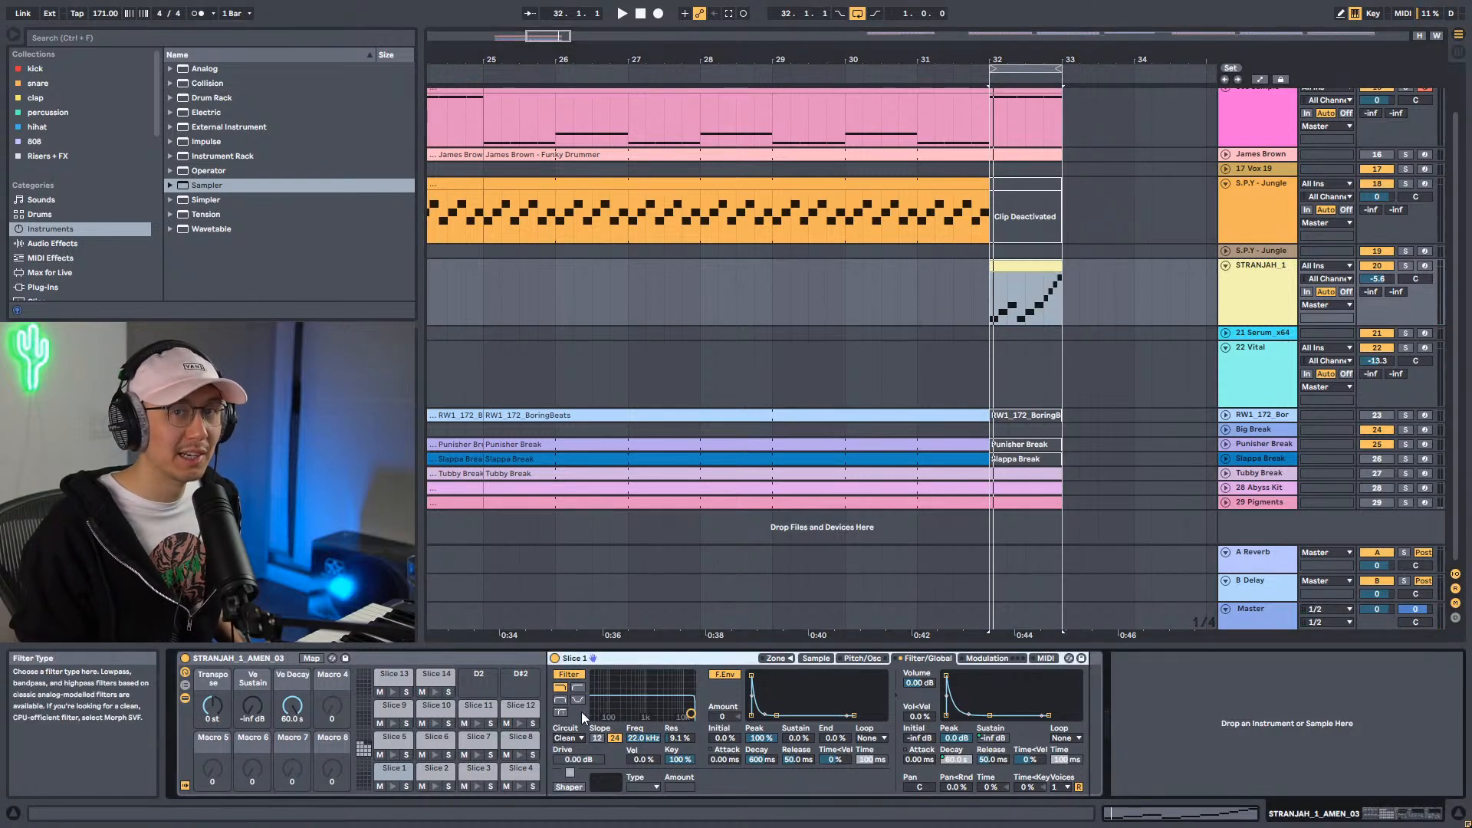
key(space)
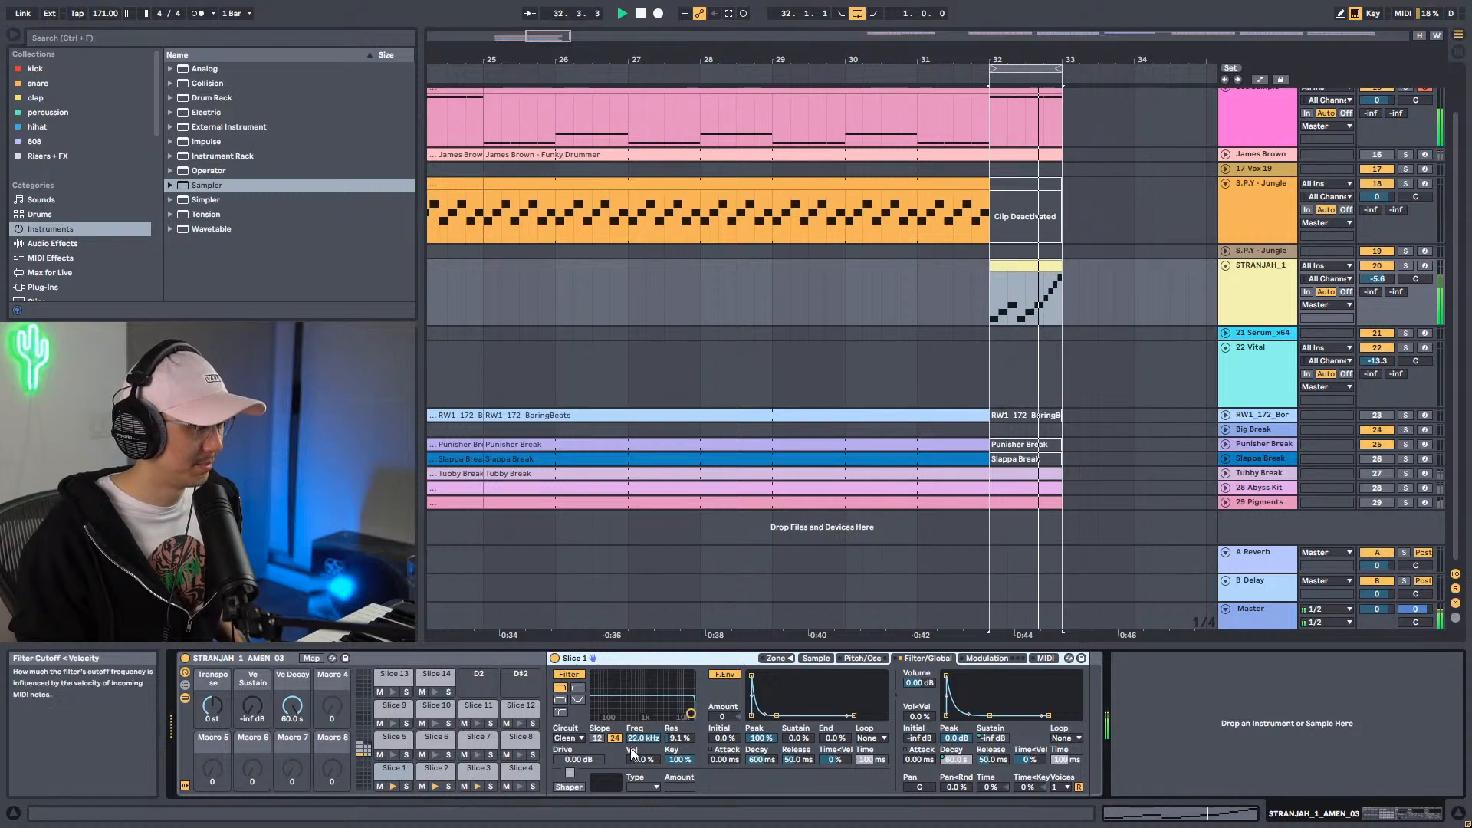
mouse_move(642, 738)
mouse_down()
mouse_move(643, 797)
mouse_move(643, 739)
mouse_up()
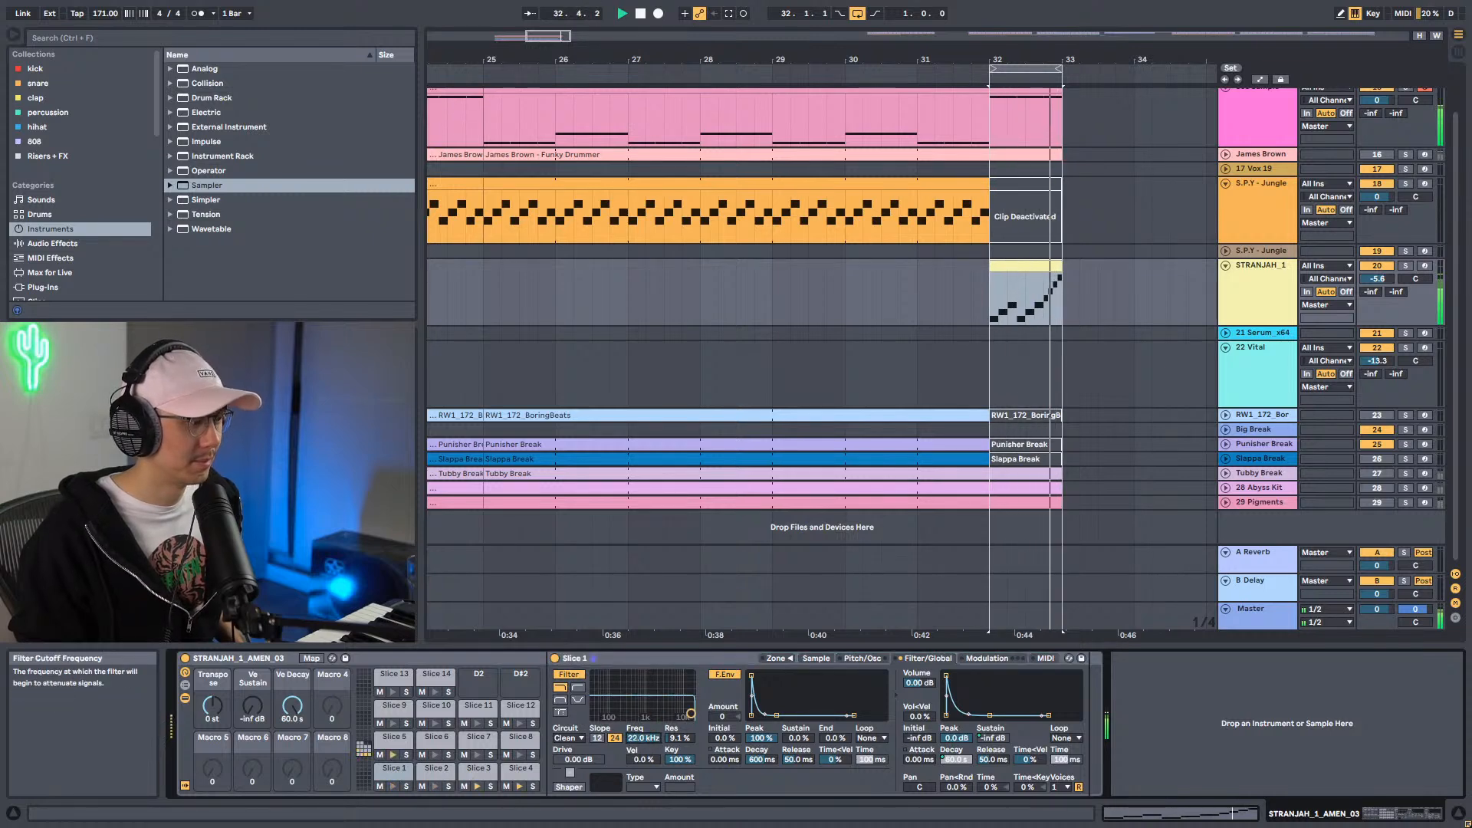
key(space)
click(1261, 79)
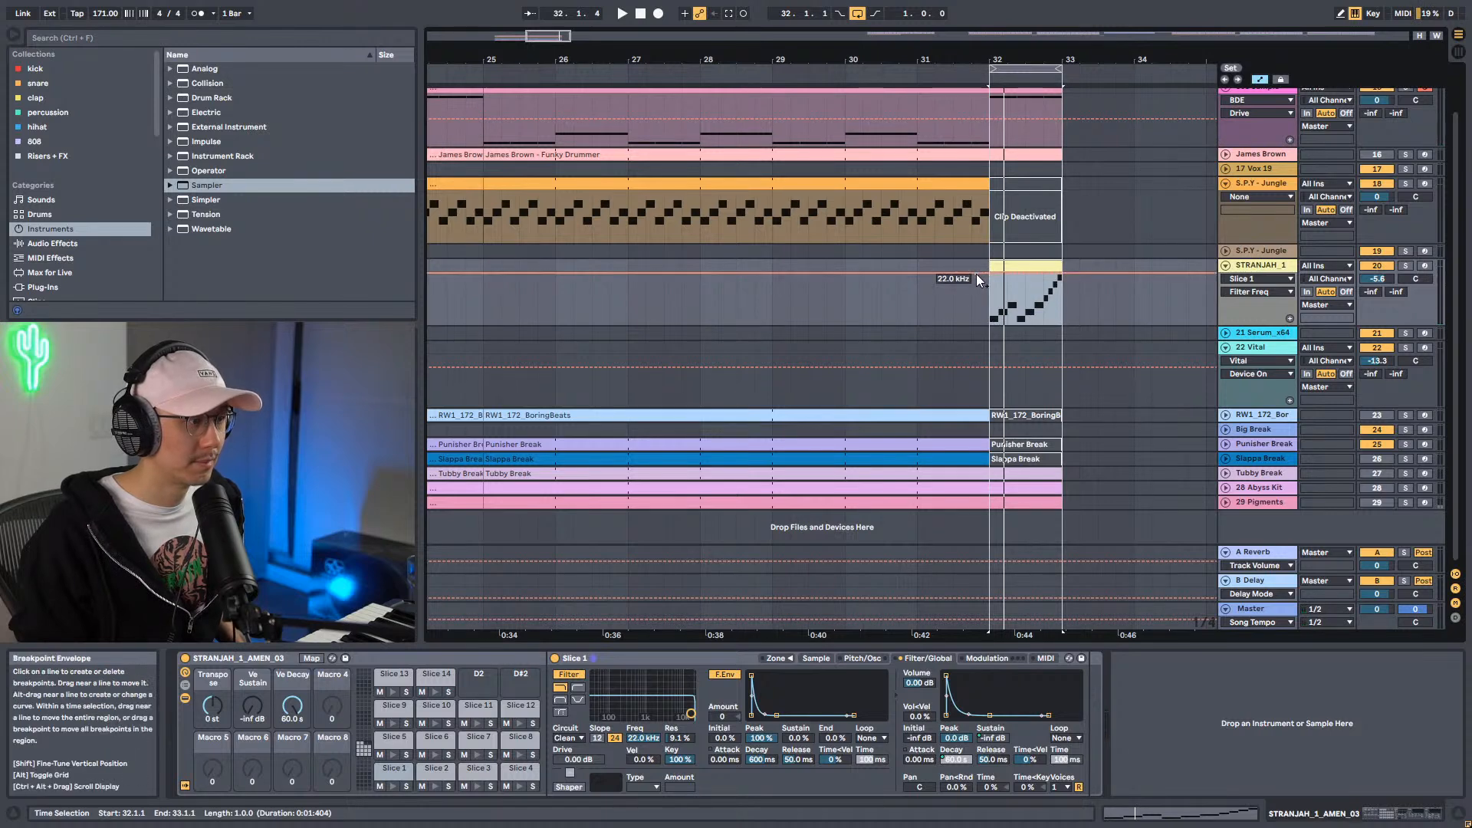
drag(989, 280, 1054, 280)
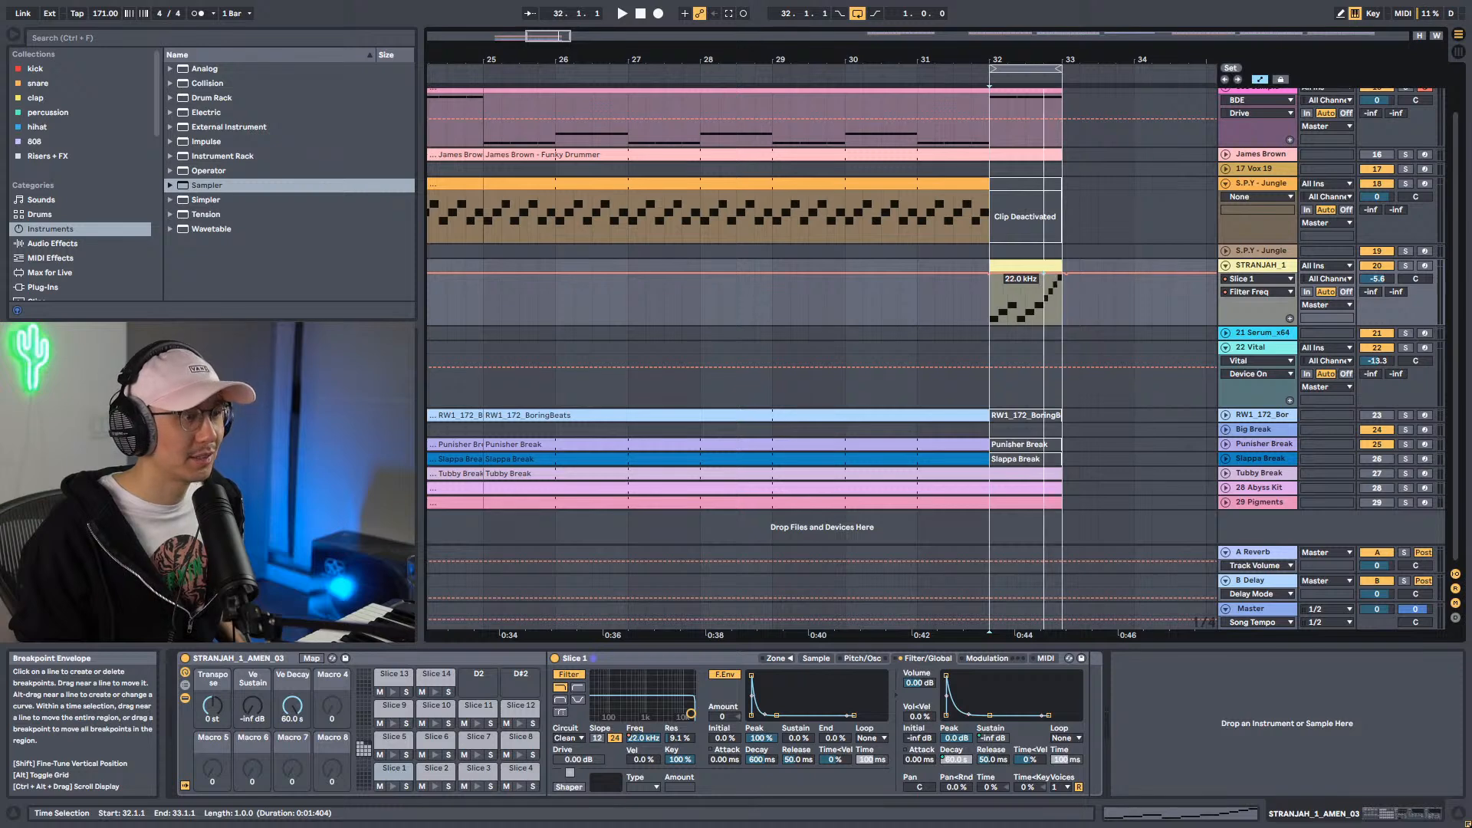
mouse_move(1064, 277)
mouse_down()
mouse_move(1064, 323)
mouse_move(1056, 273)
mouse_up()
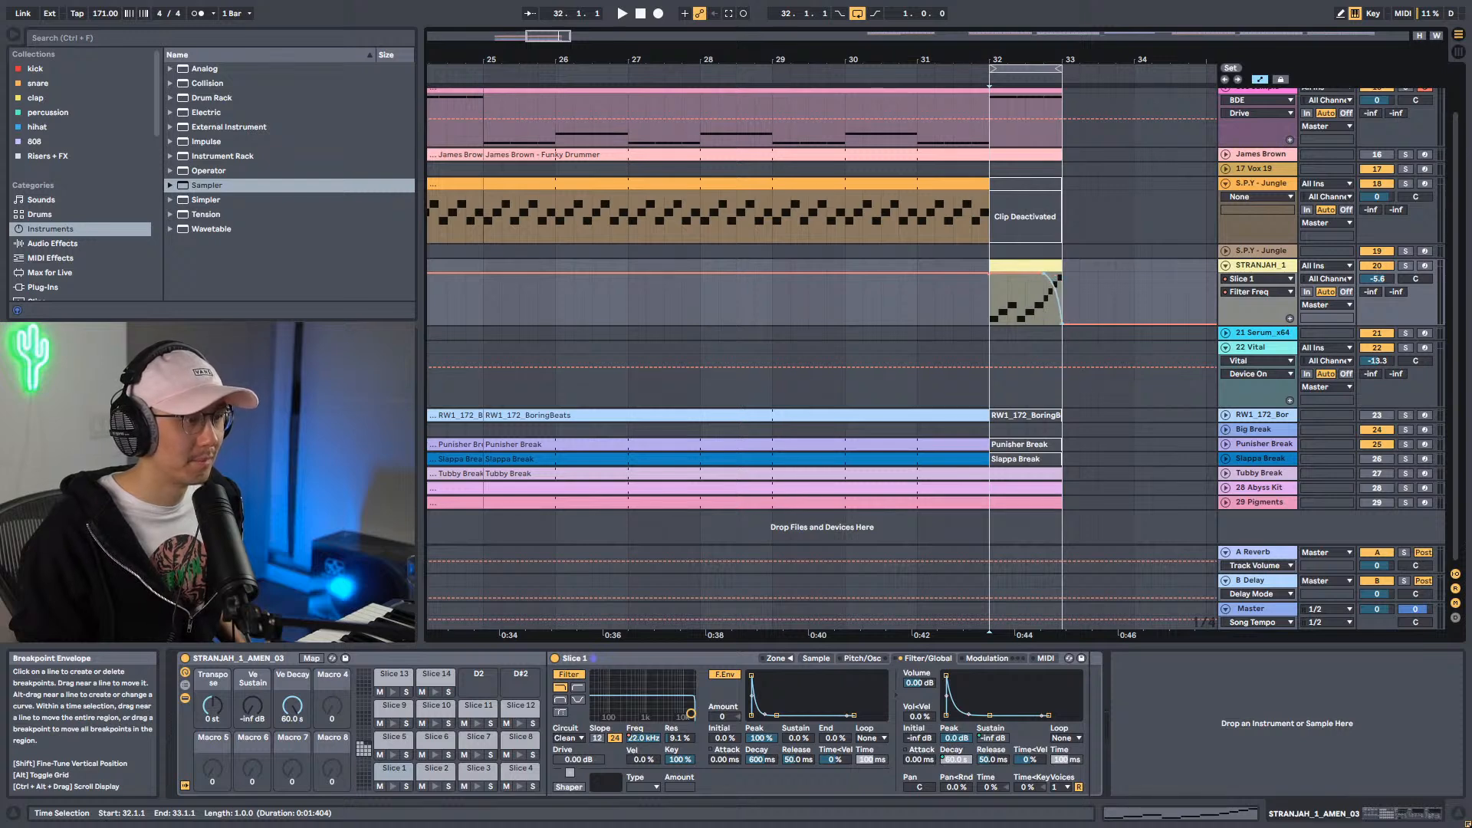
key(space)
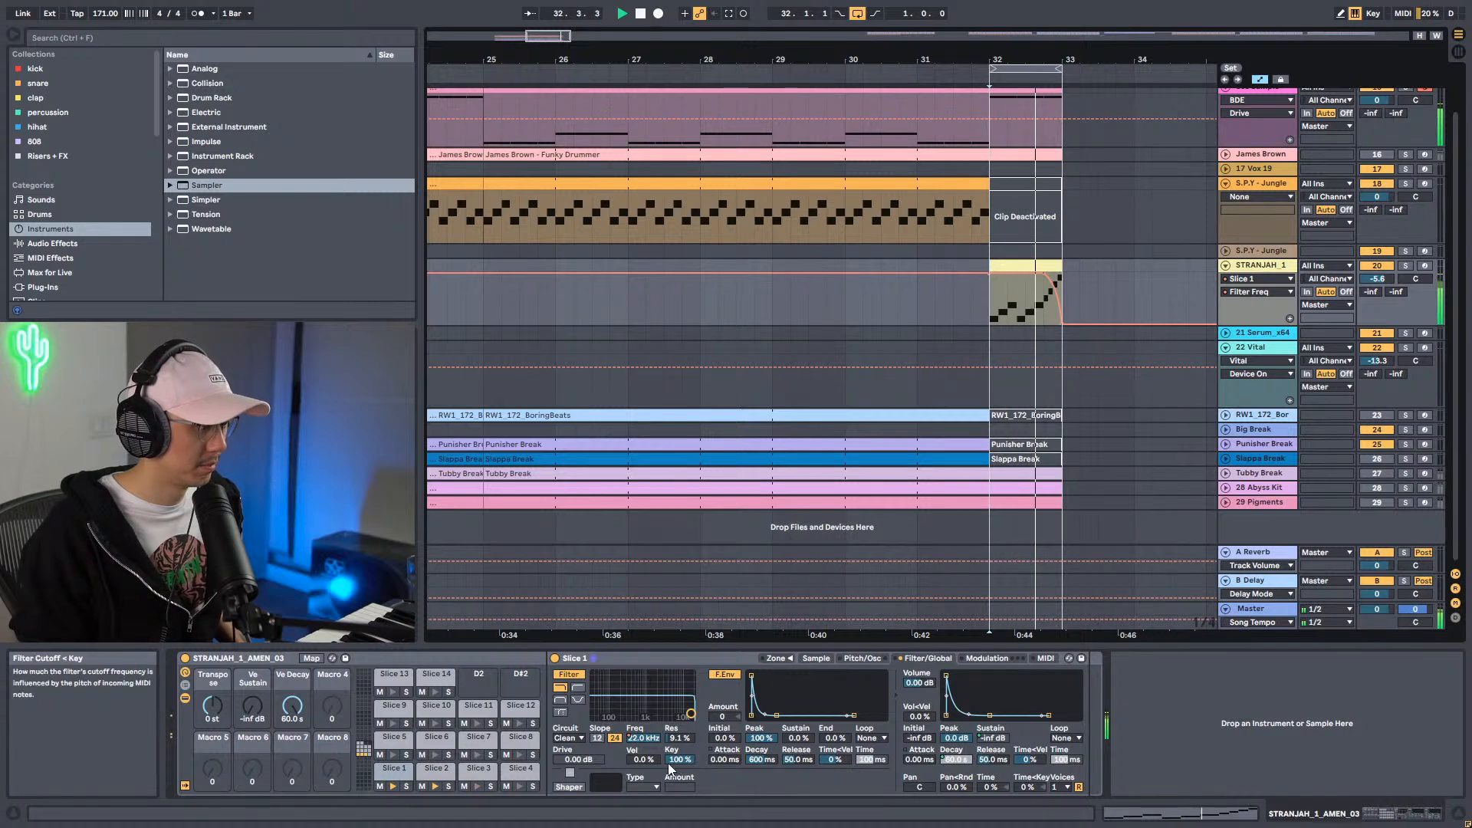
Automate Slice 1's filter resonance to rise over the second half of bar 32 and play it back.
drag(680, 738, 679, 717)
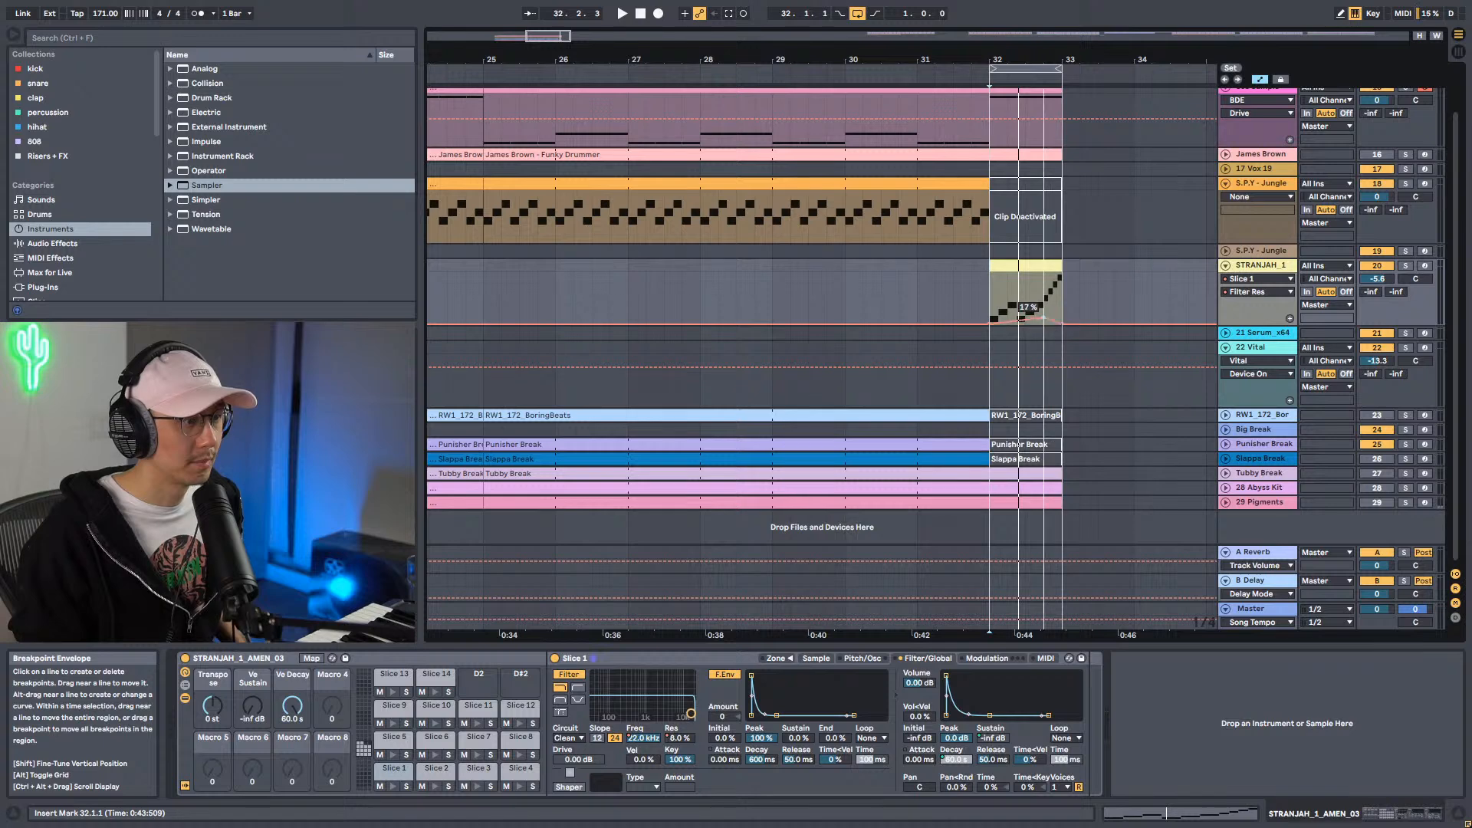
drag(1041, 323, 1045, 291)
key(space)
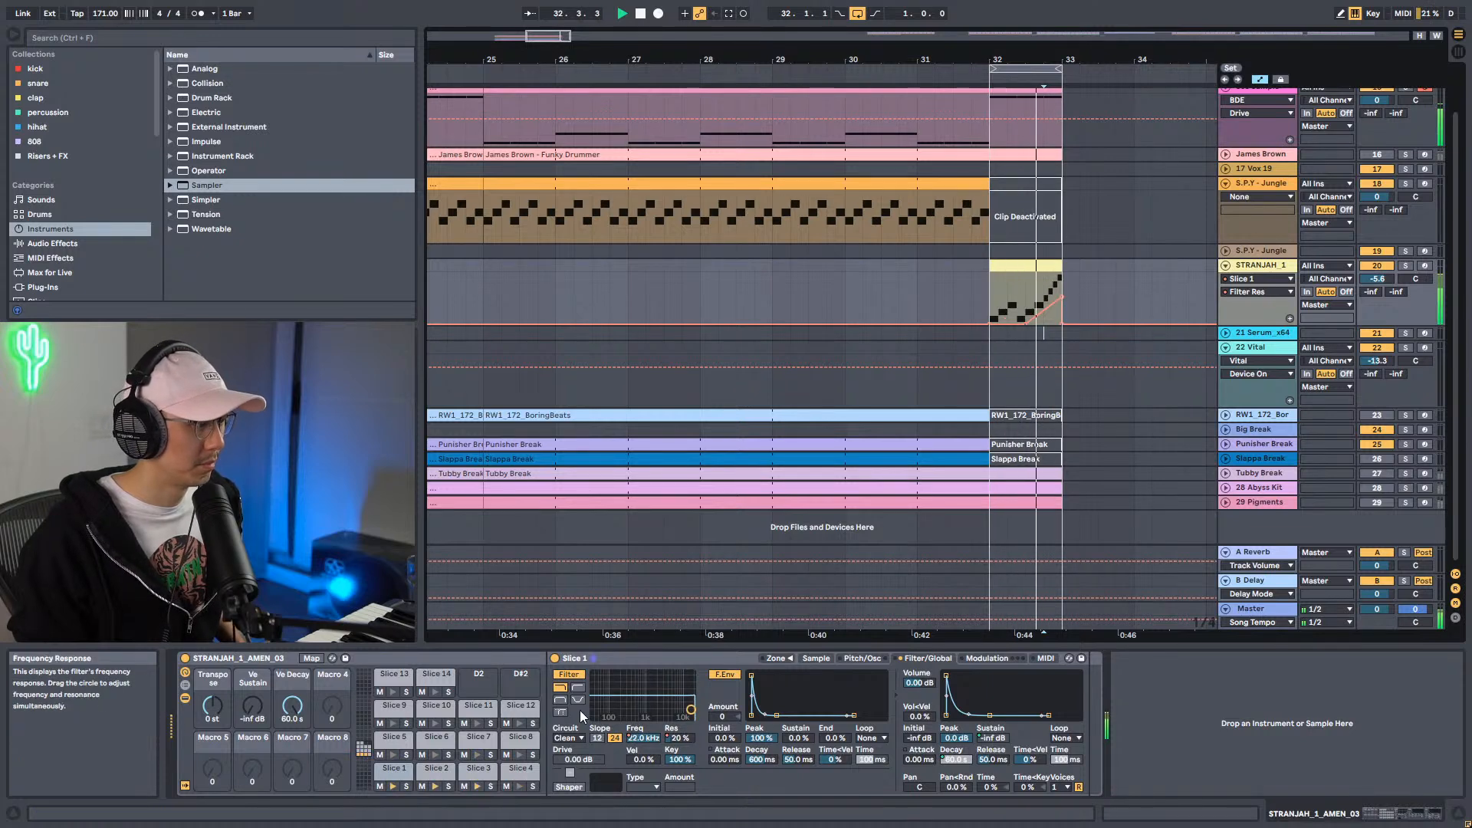
Make Slice 1's filter frequency curve start dropping earlier, around the middle of bar 32, and check it in playback.
click(688, 700)
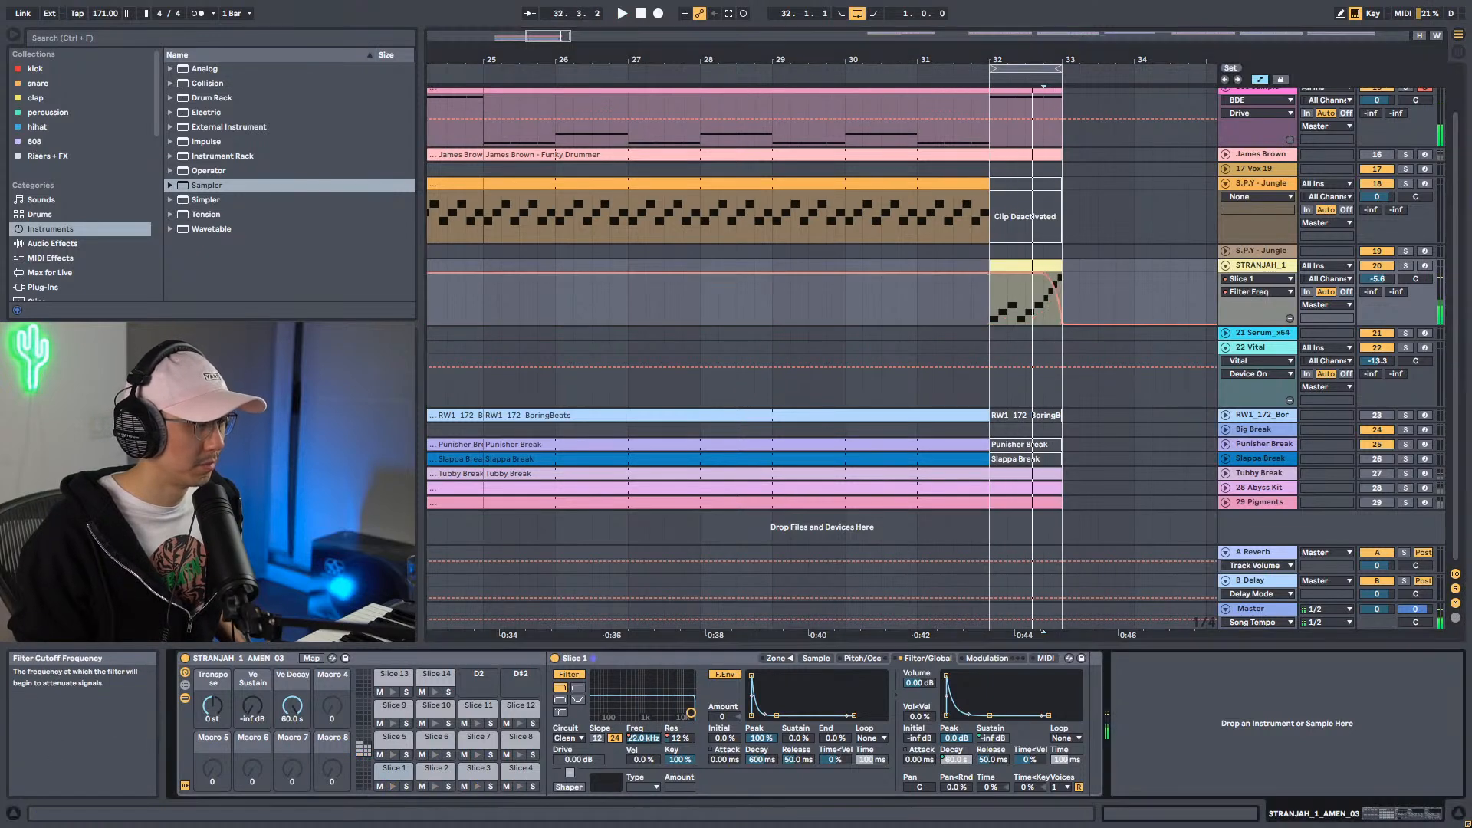
mouse_move(1046, 278)
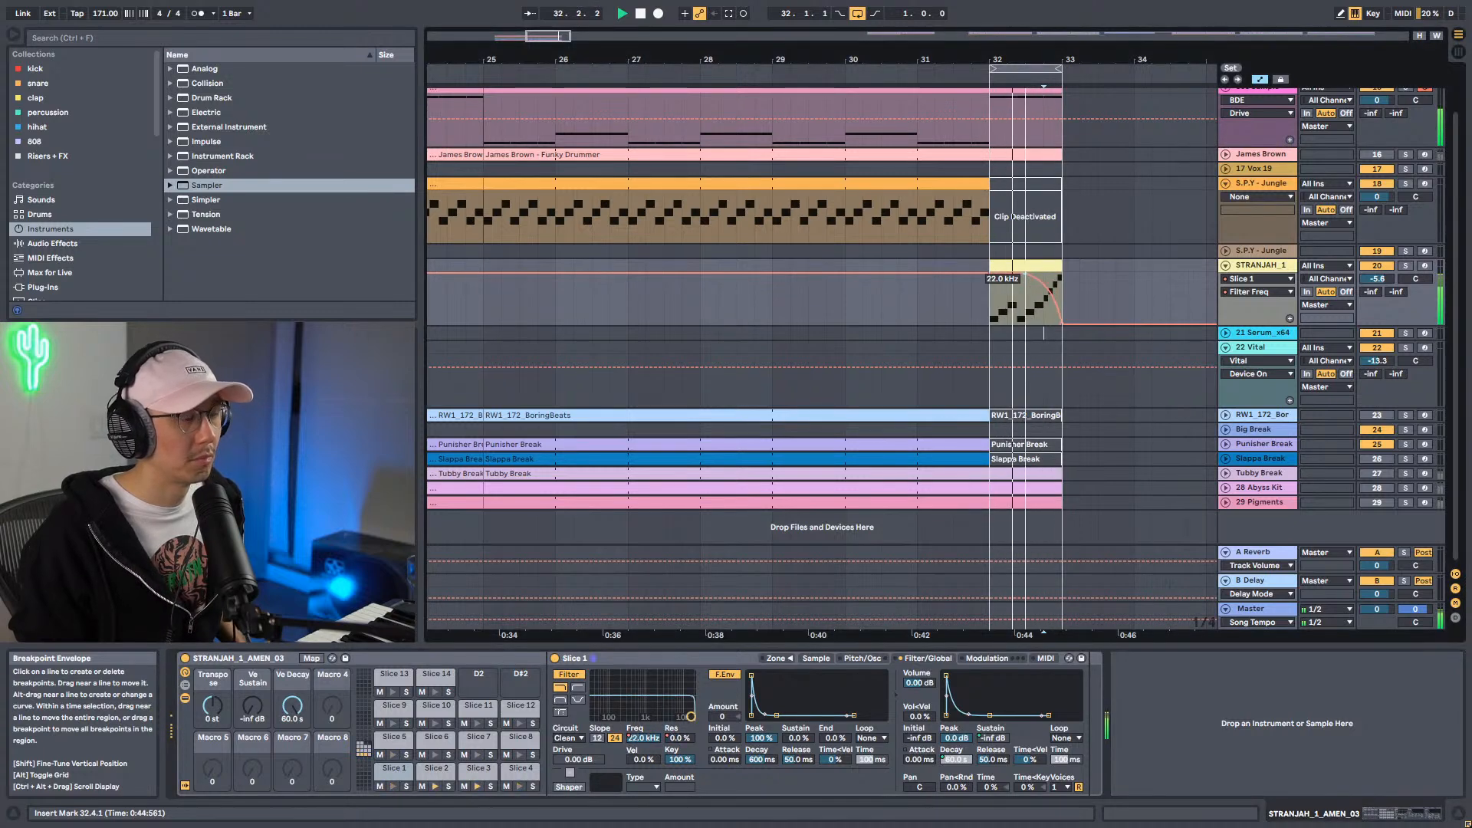
click(1034, 271)
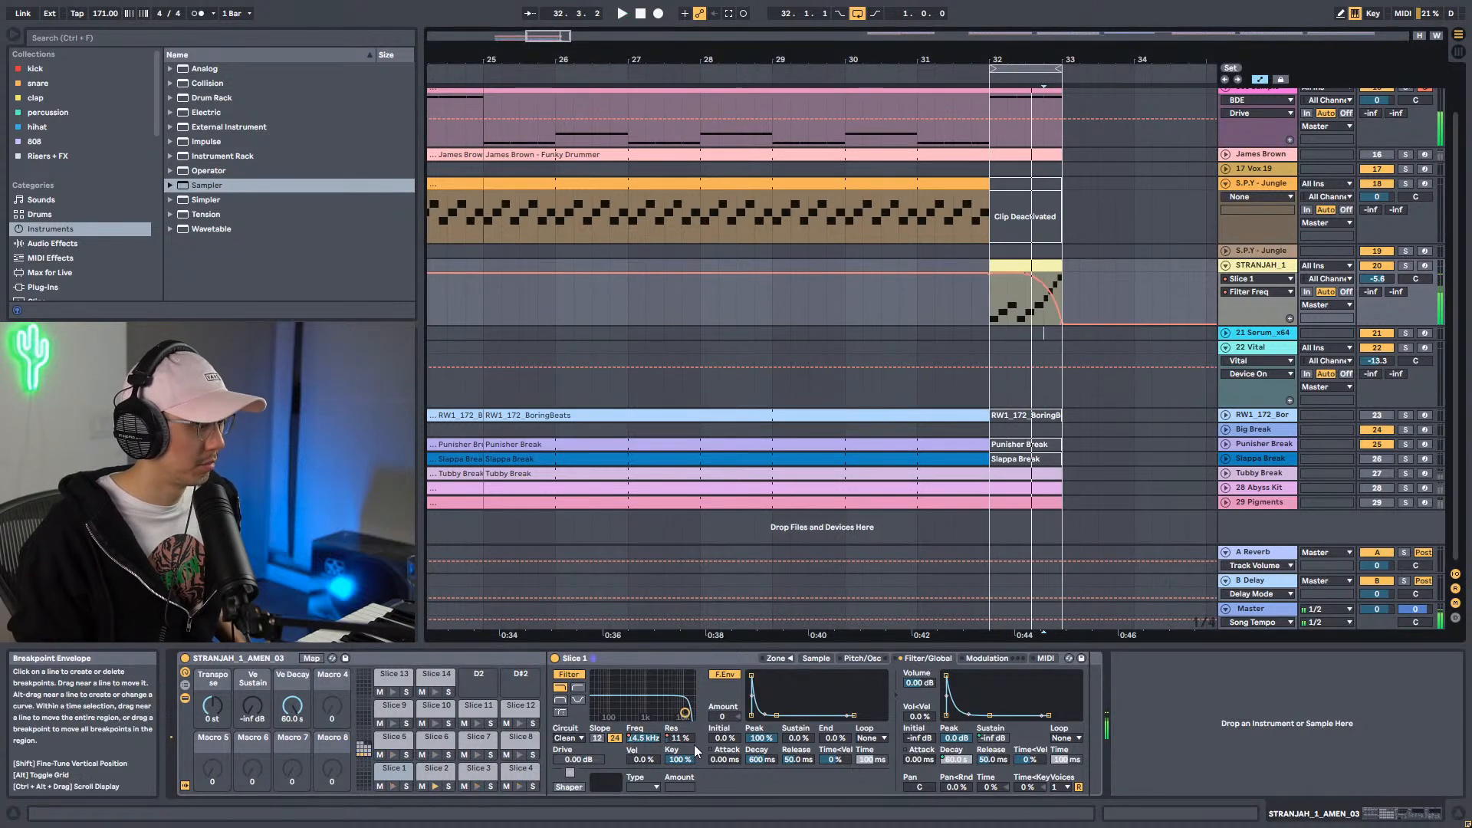
key(space)
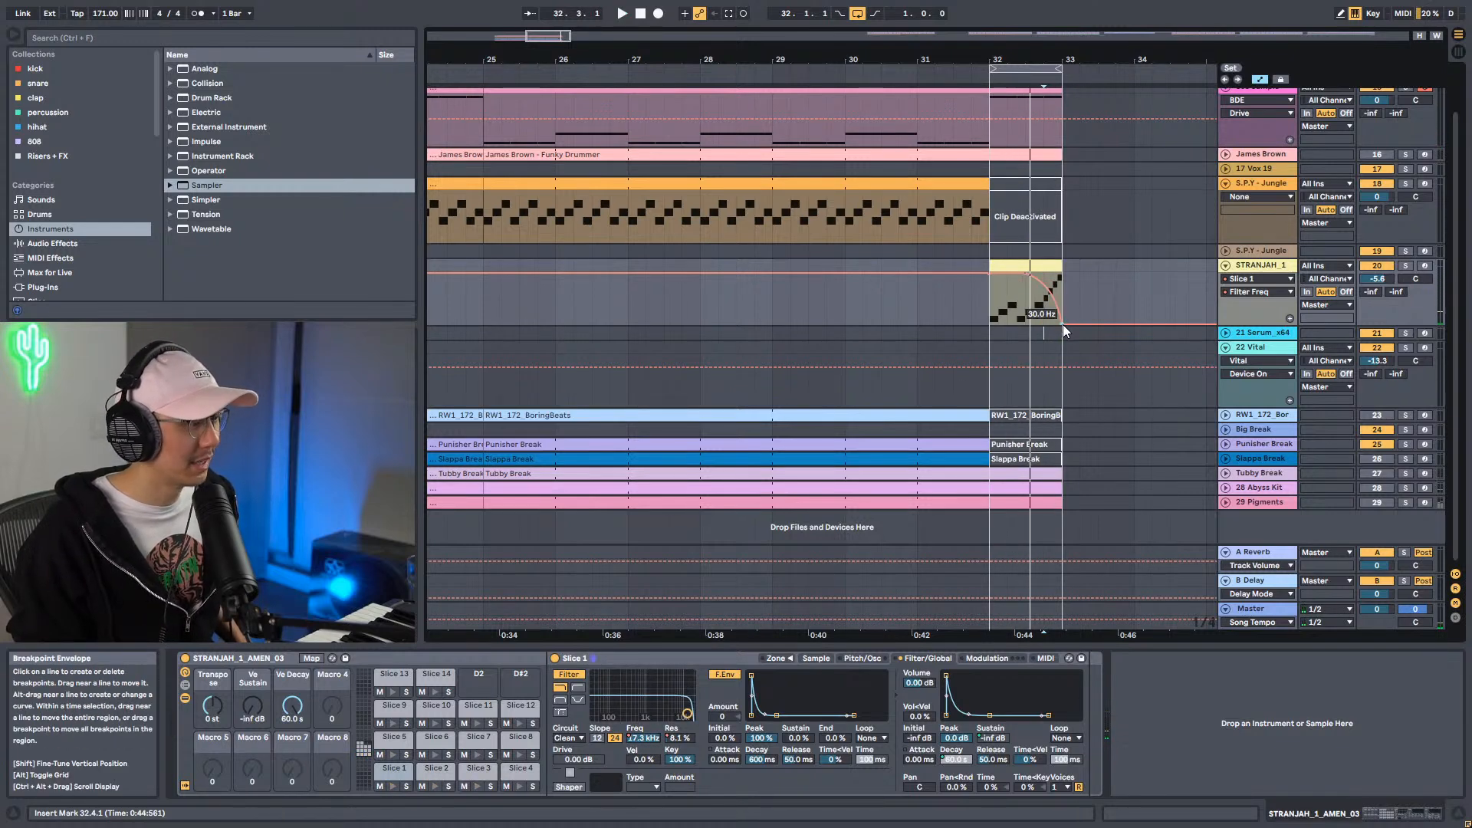
Turn off Slice 1's built-in filter and add an Auto Filter to the end of the STRANJAH_1 device chain.
click(569, 674)
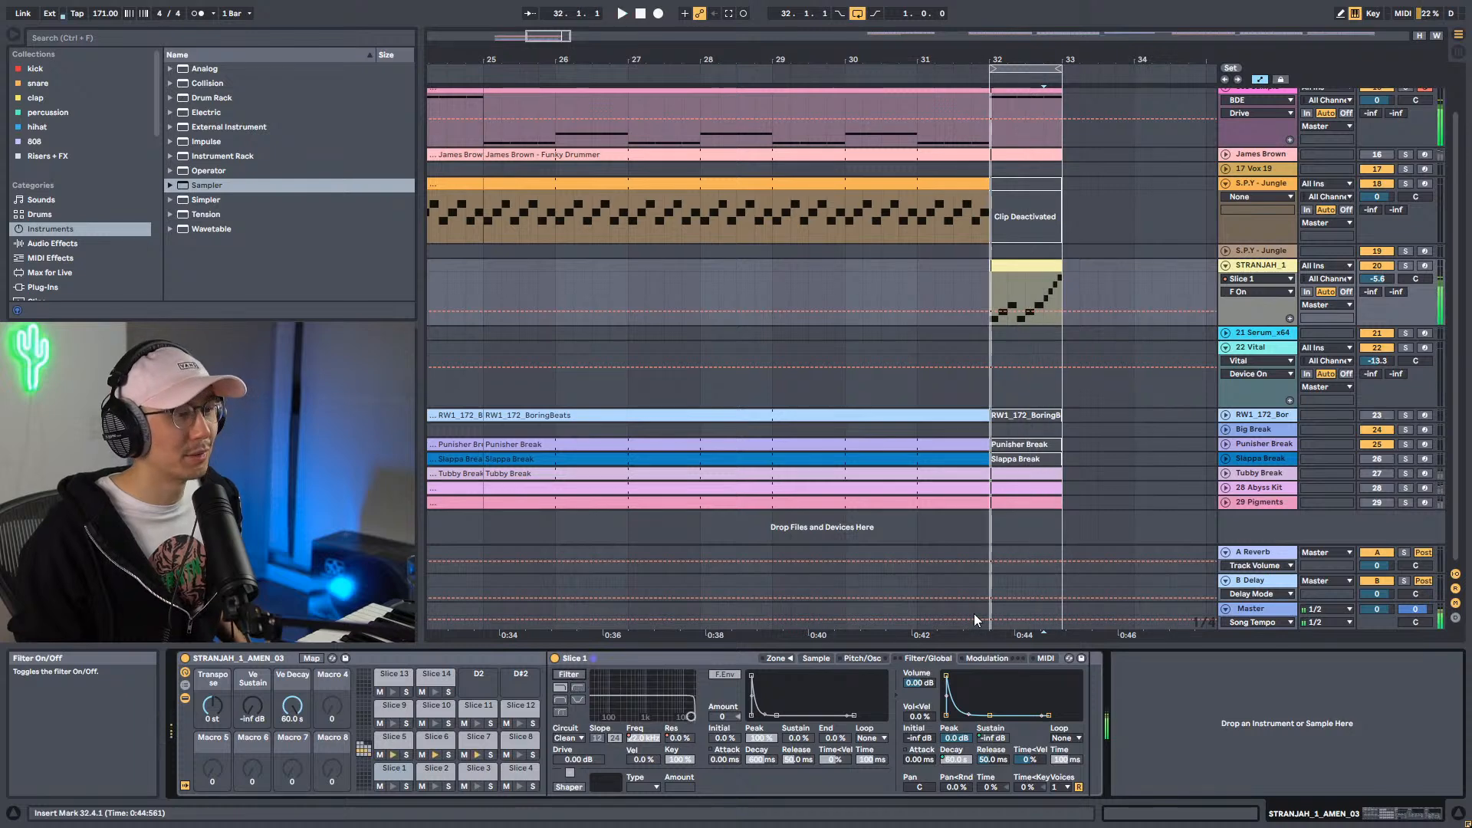
click(48, 244)
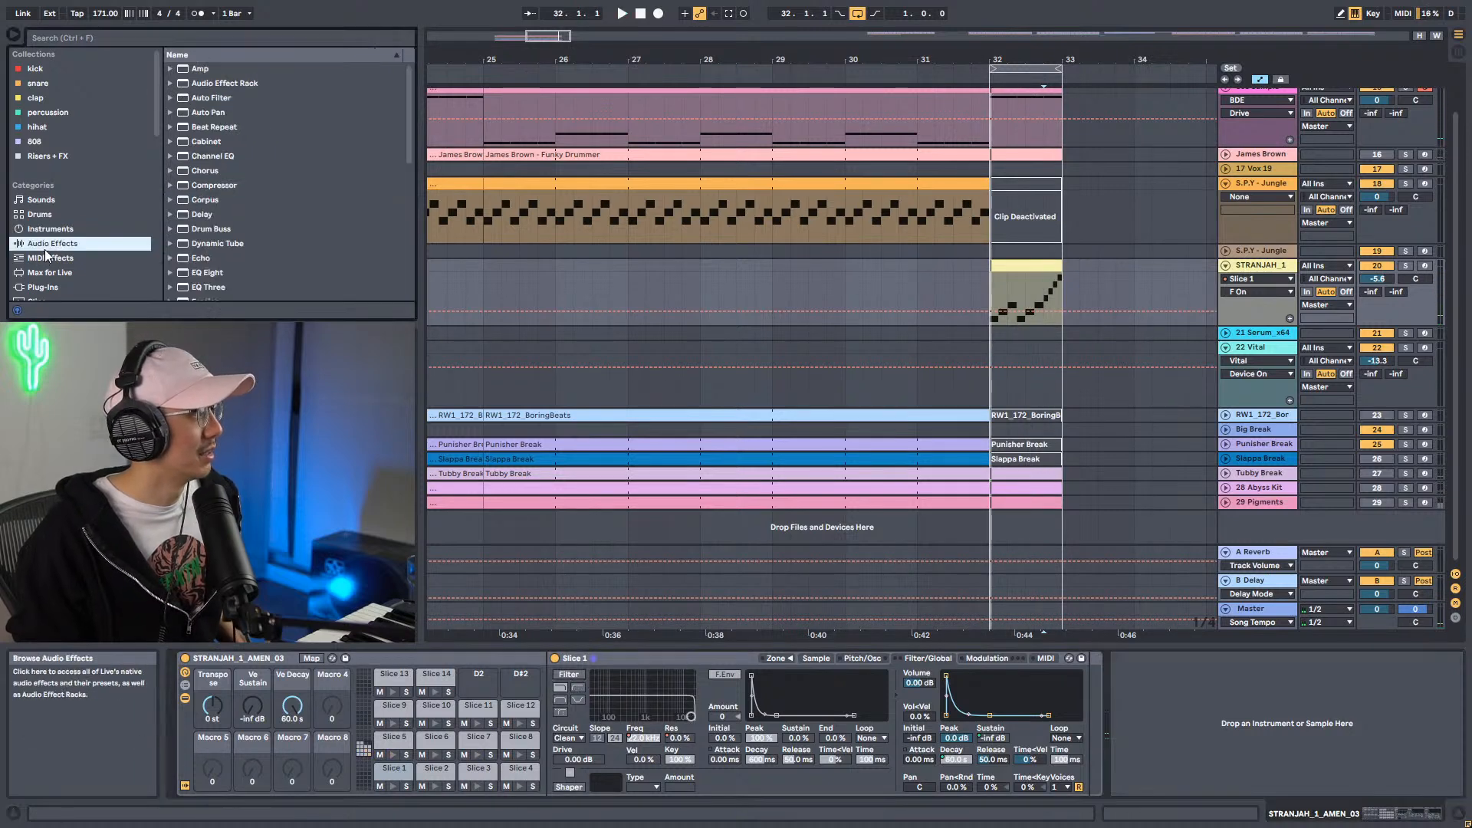
click(214, 98)
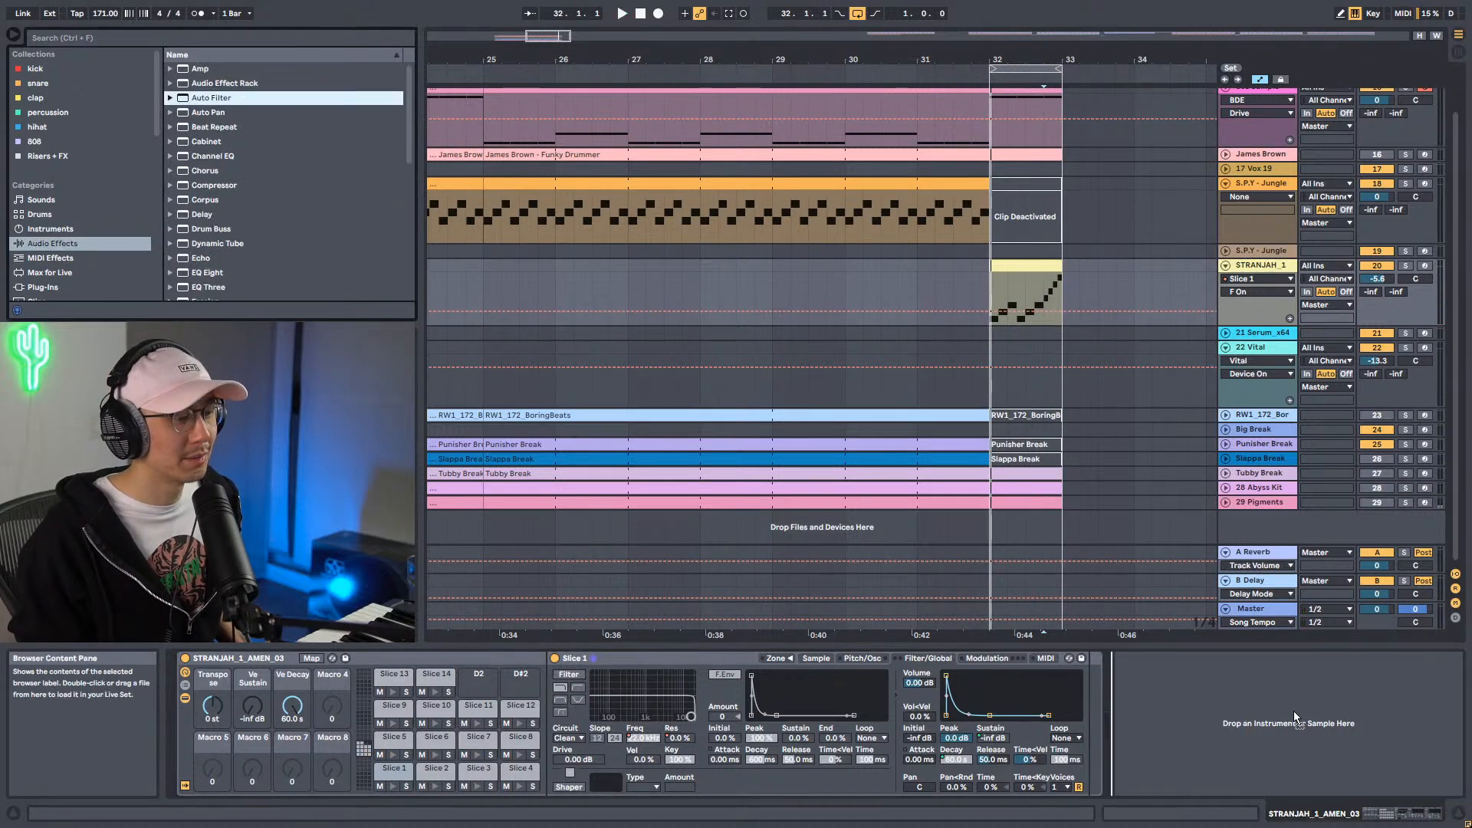
drag(1290, 706, 1290, 710)
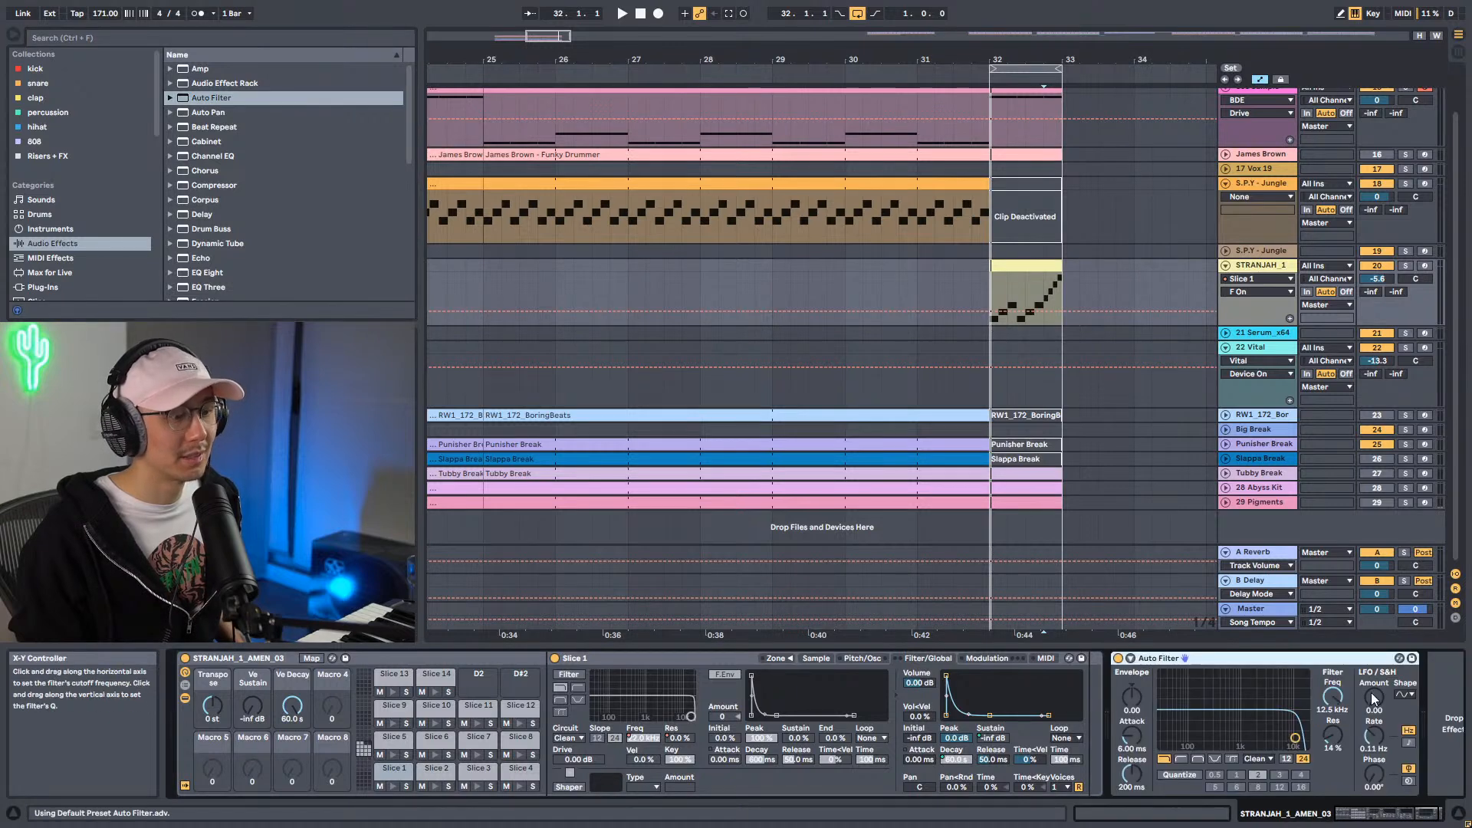
Automate the Auto Filter frequency on STRANJAH_1 to fall from 12.5 kHz at the start of bar 32 to its minimum at the end.
click(992, 277)
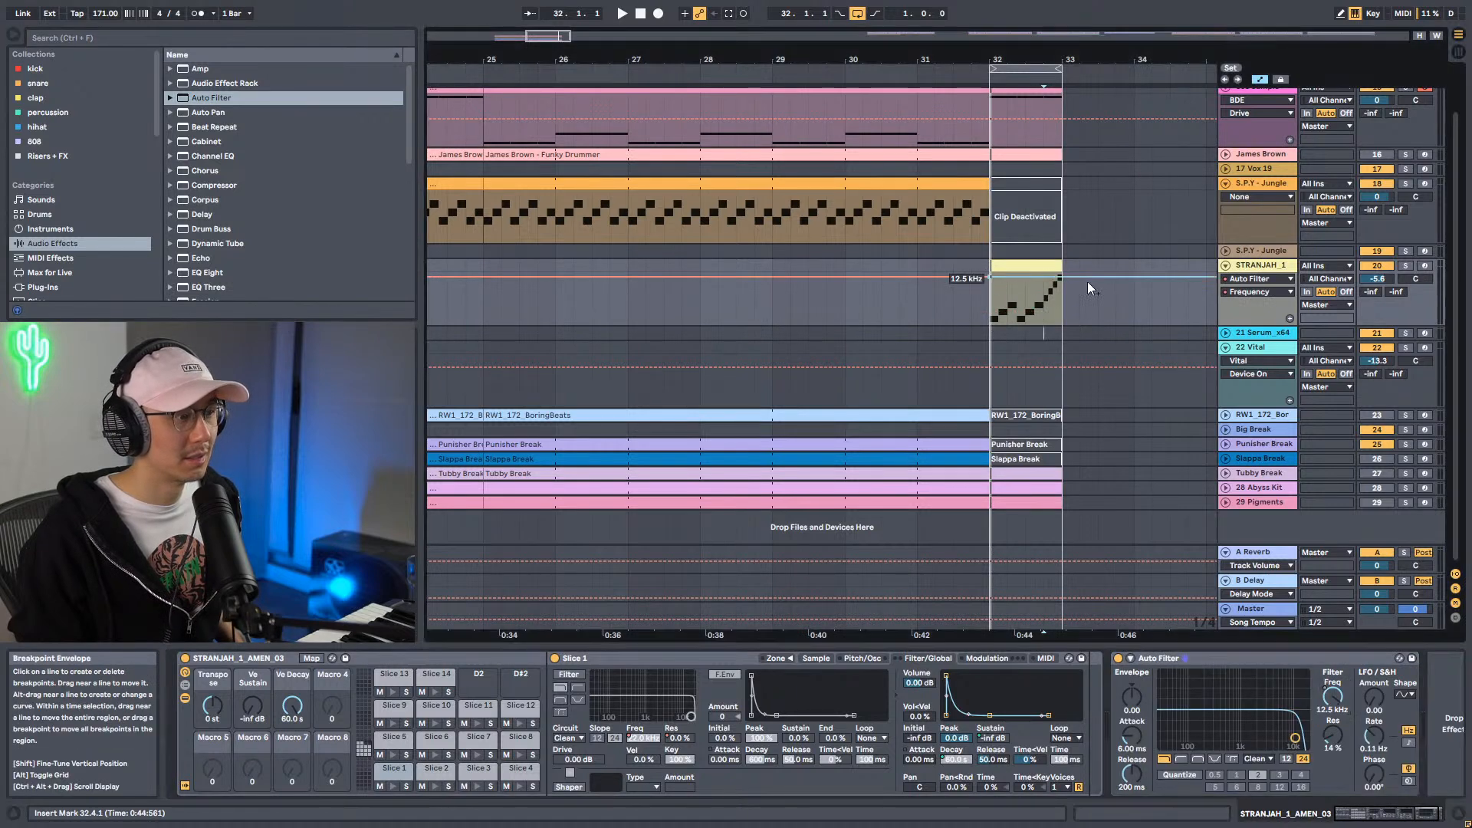
click(1063, 277)
drag(1050, 277, 1060, 323)
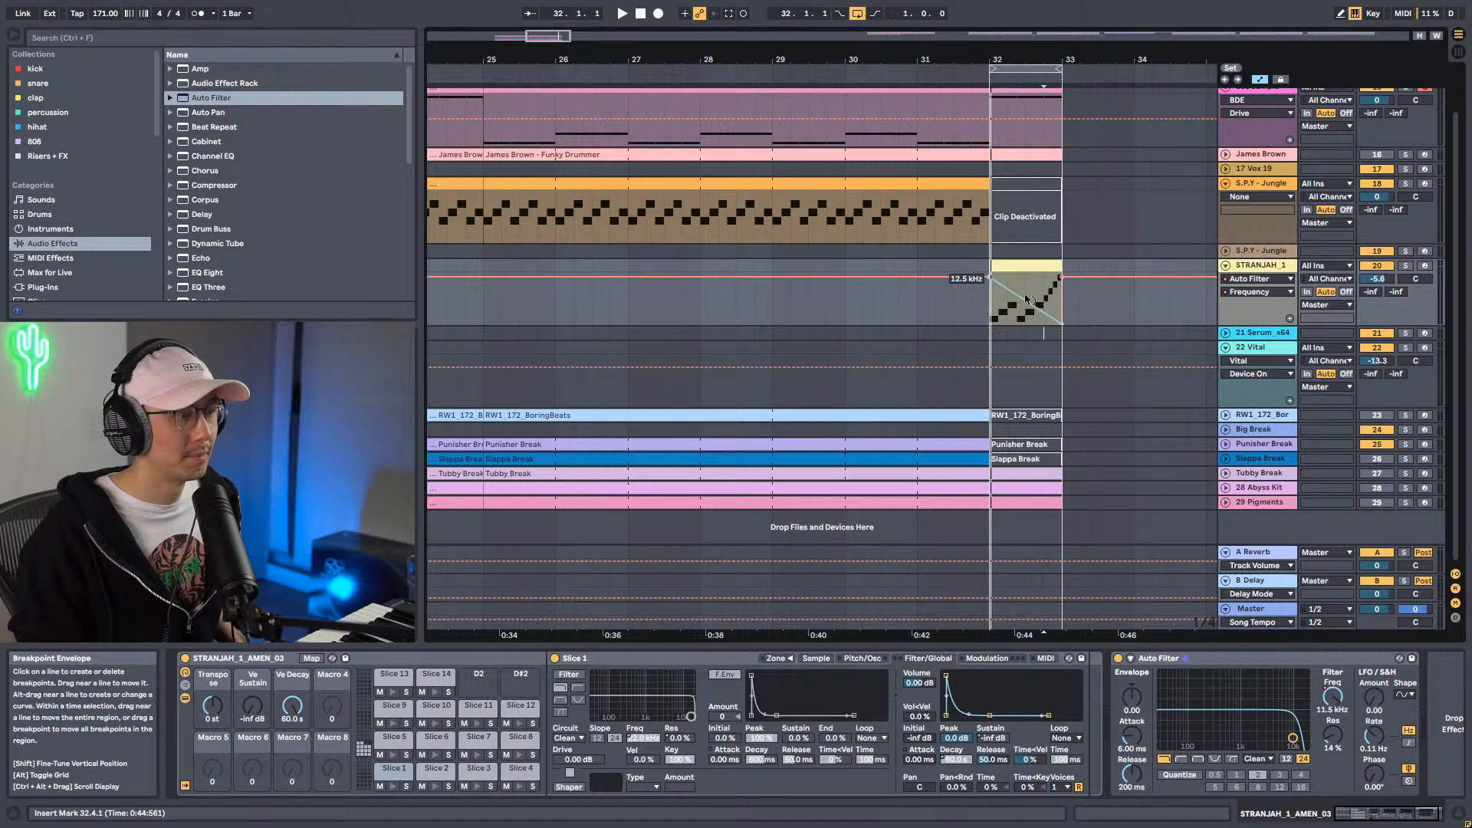
Automate the Auto Filter resonance on the STRANJAH_1 track so it rises toward the end of bar 32.
key(space)
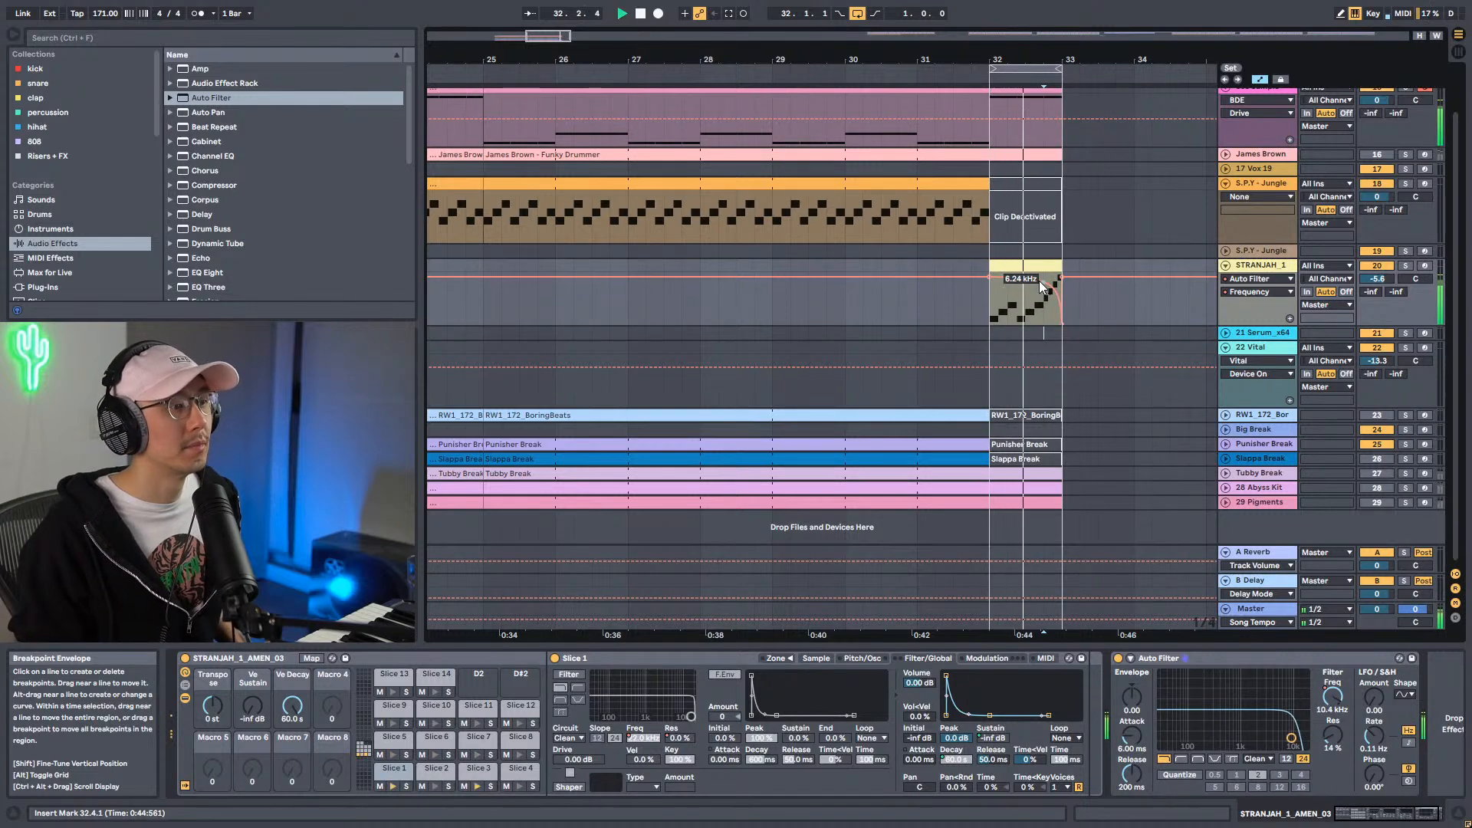
key(space)
click(1332, 735)
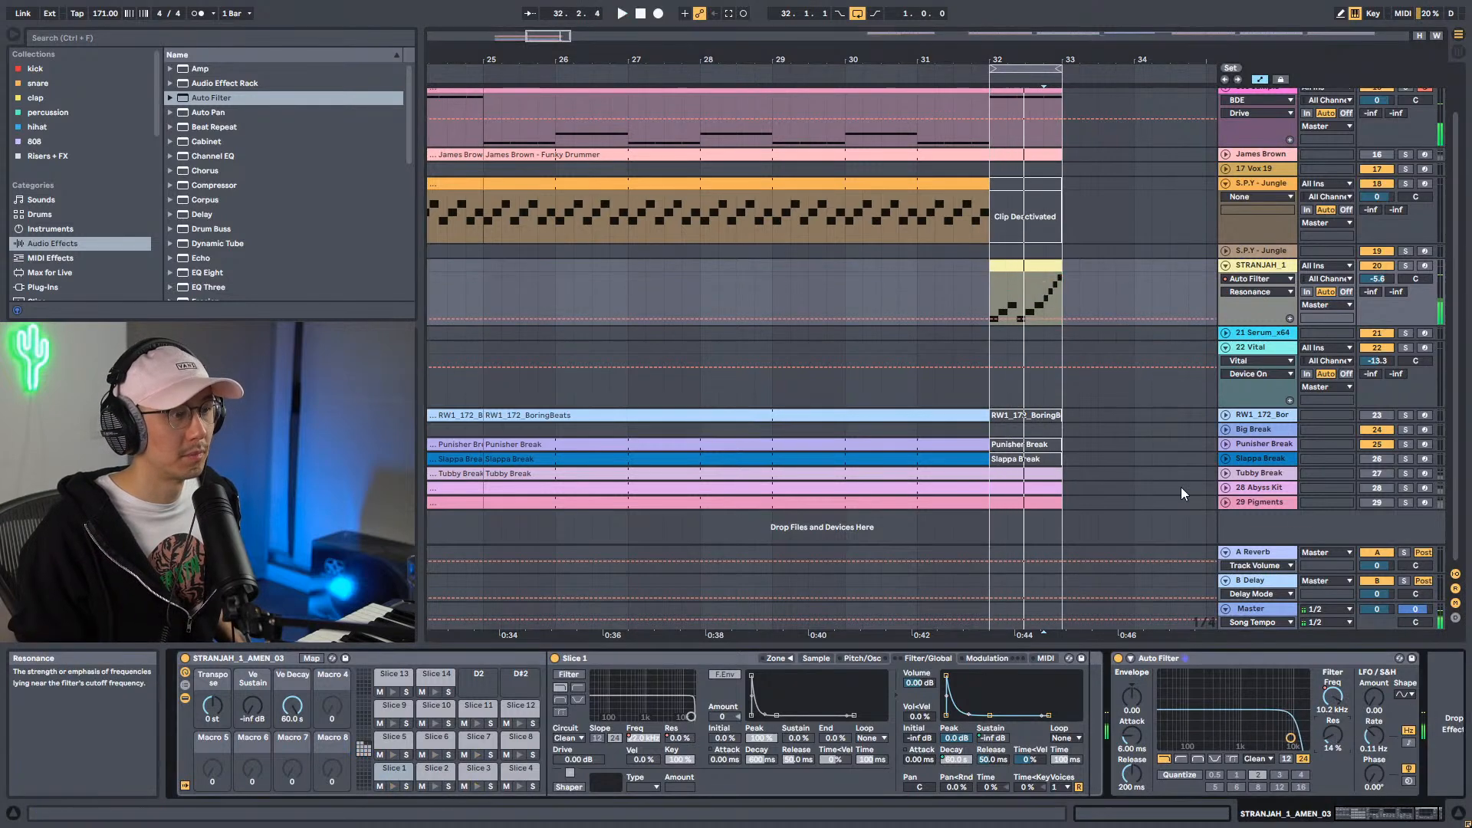
key(space)
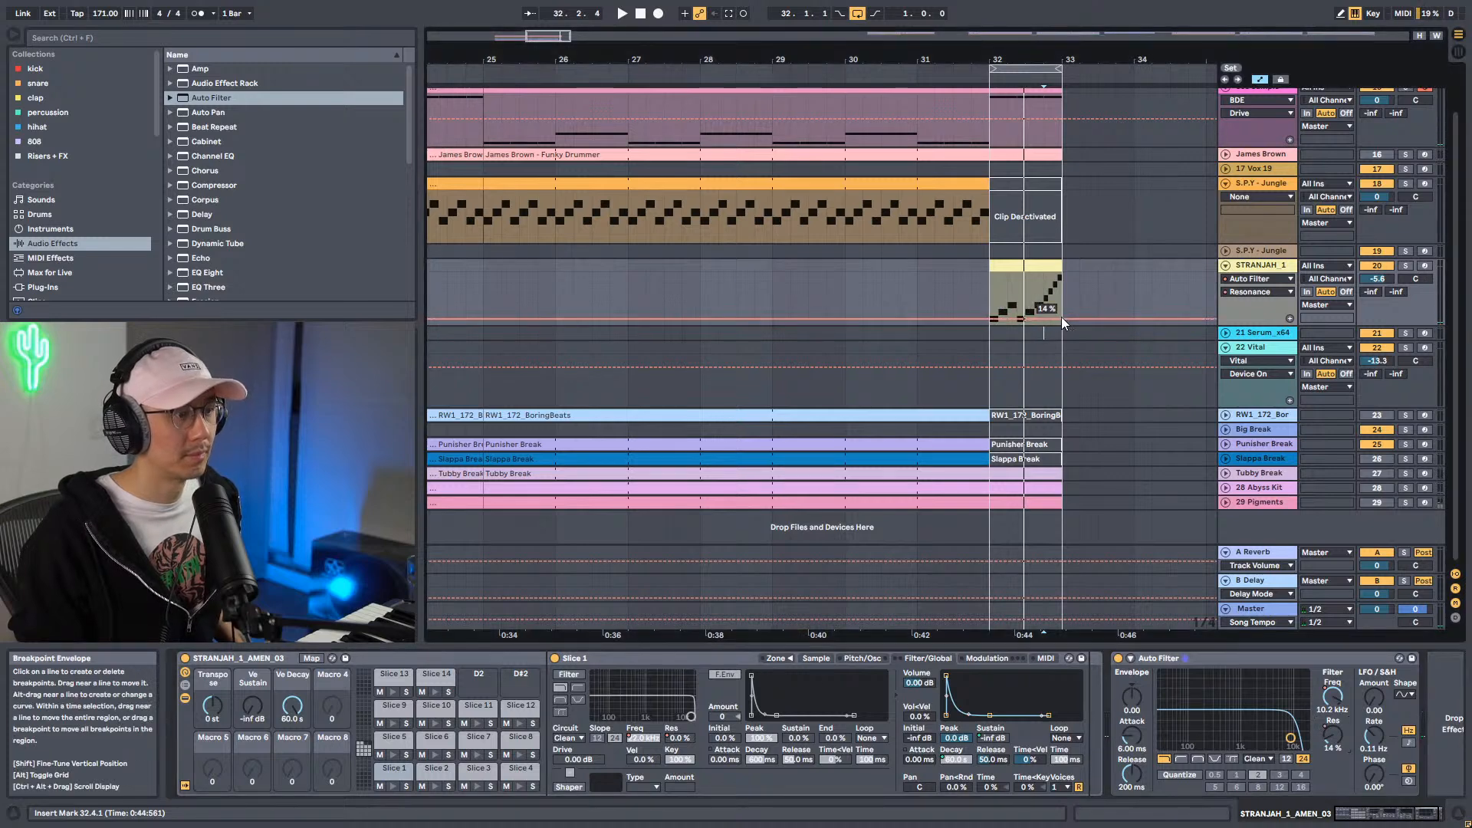
drag(1061, 315, 1061, 301)
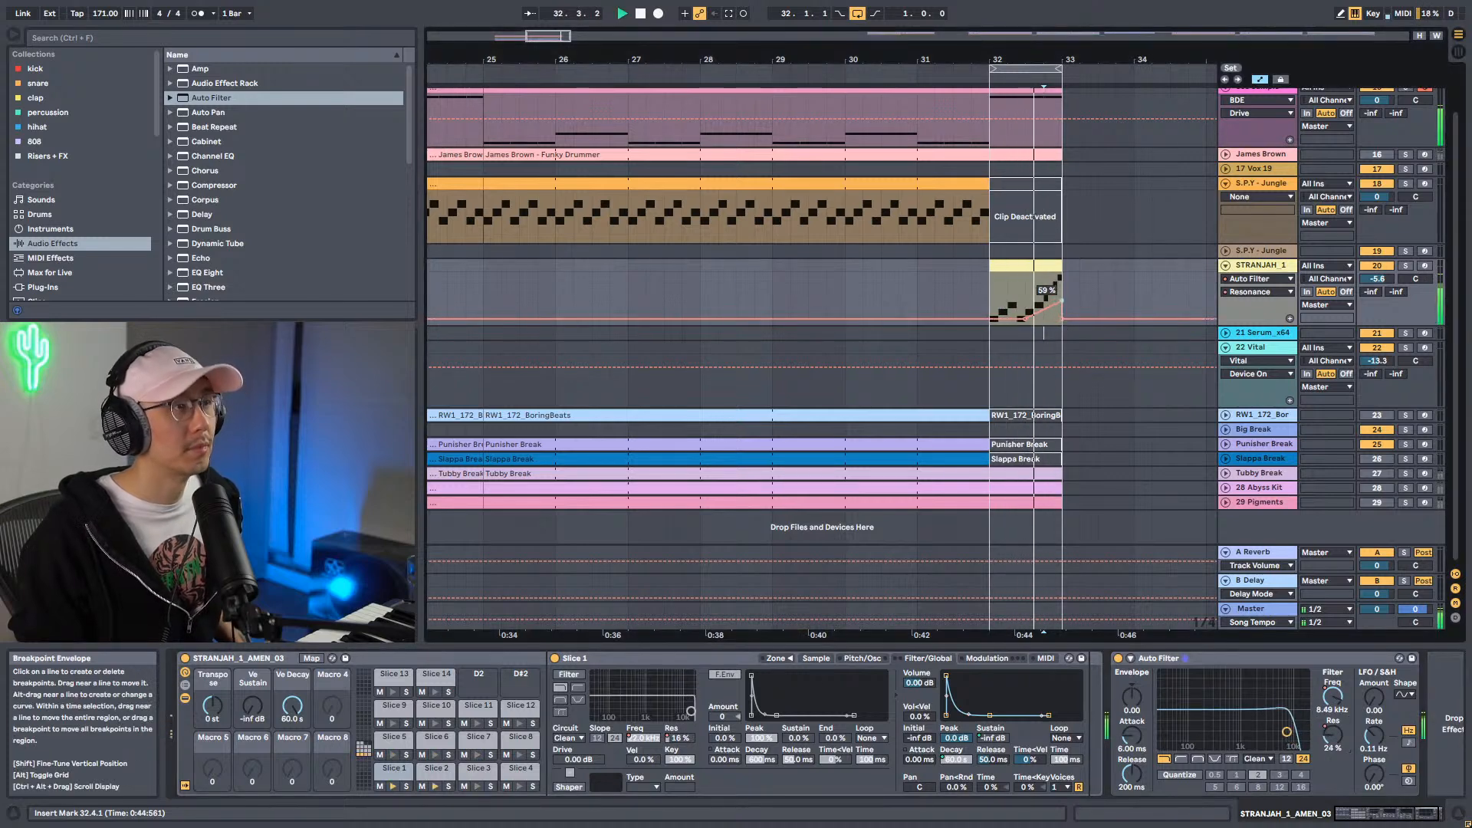
drag(1061, 300, 1067, 308)
click(994, 307)
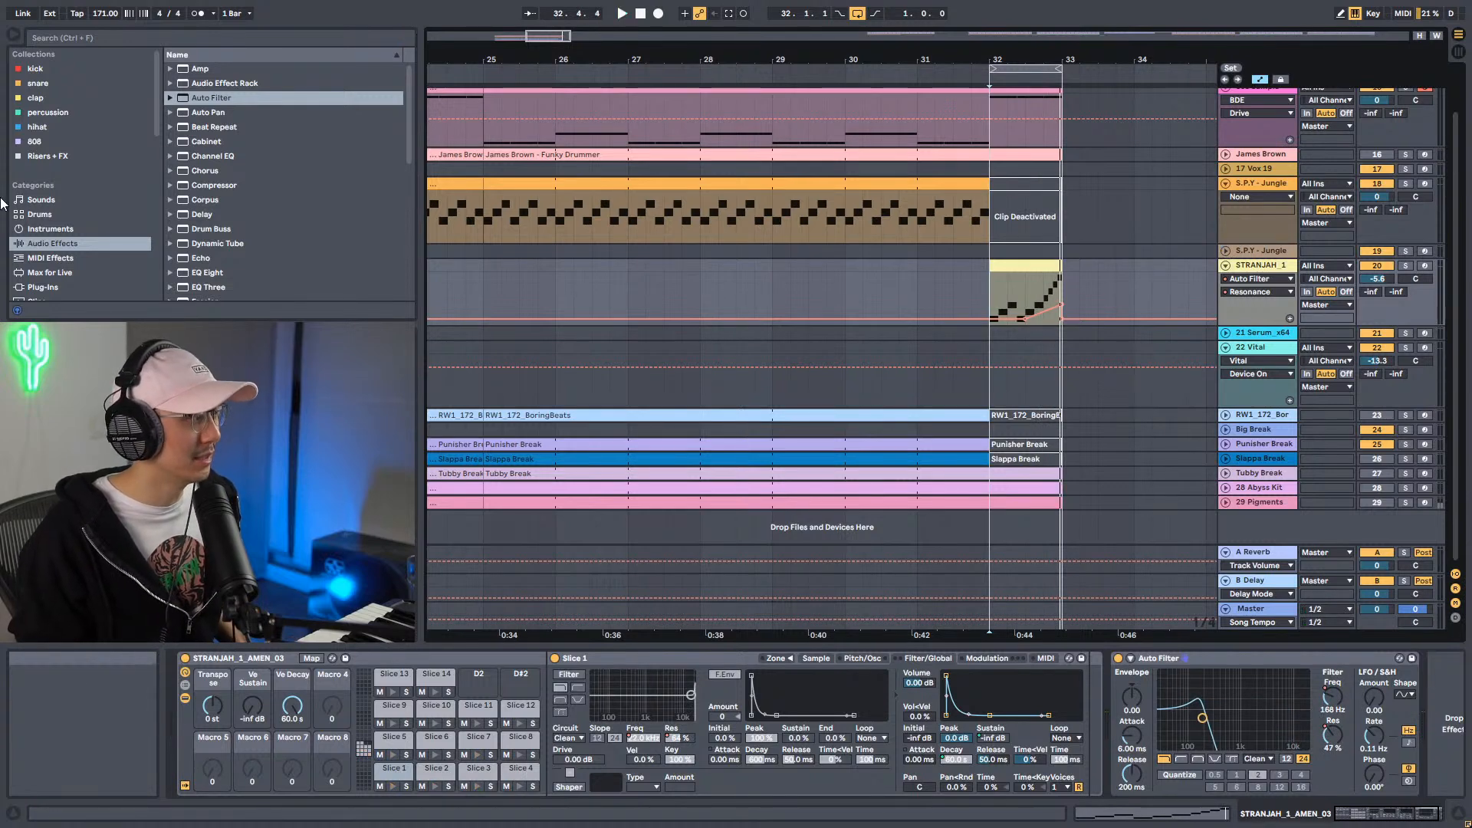
Search the plug-ins for "bde" and insert BDE before the Auto Filter on the STRANJAH_1 track.
click(58, 285)
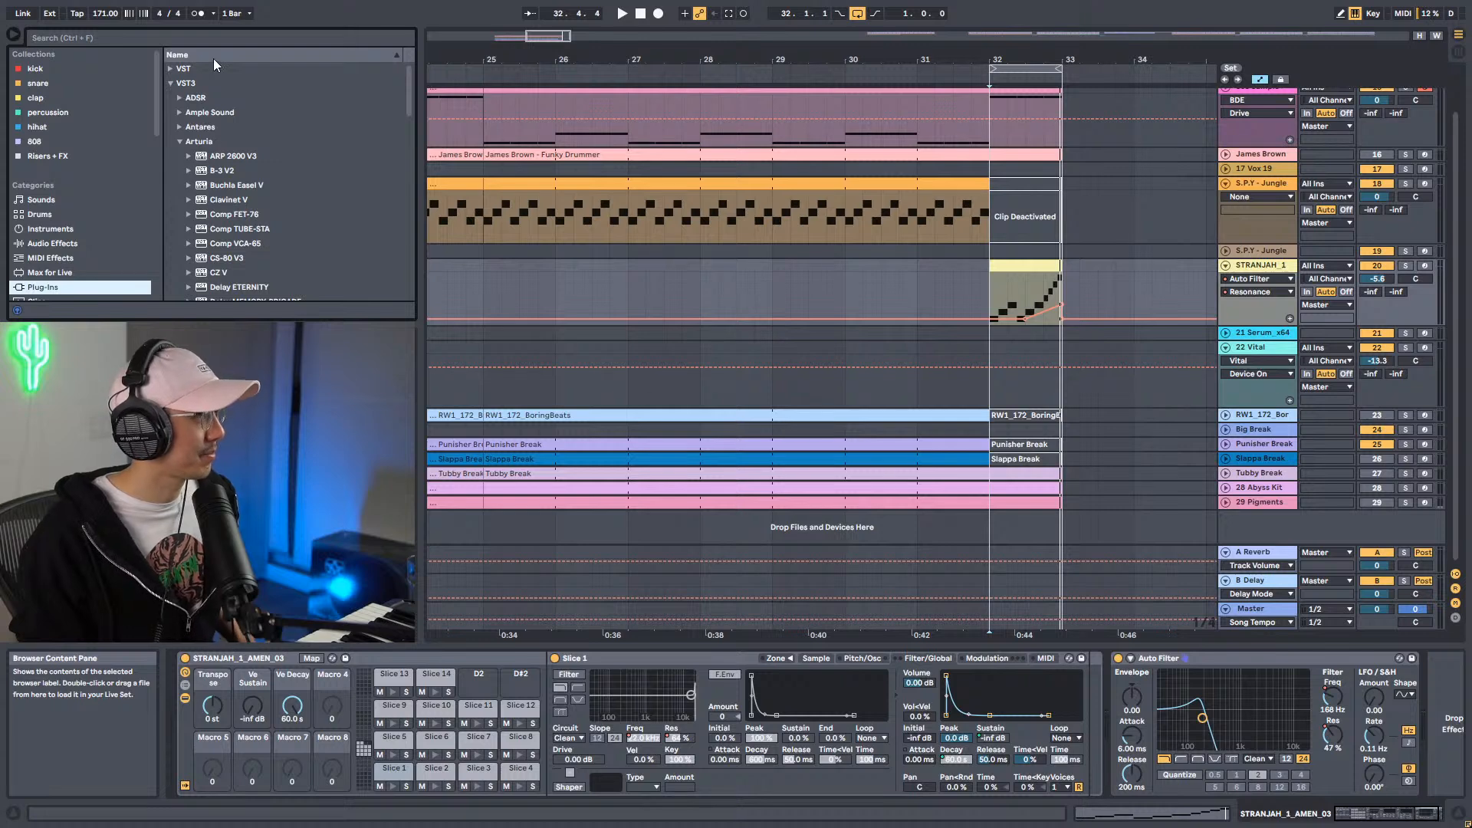
click(213, 38)
text(bde)
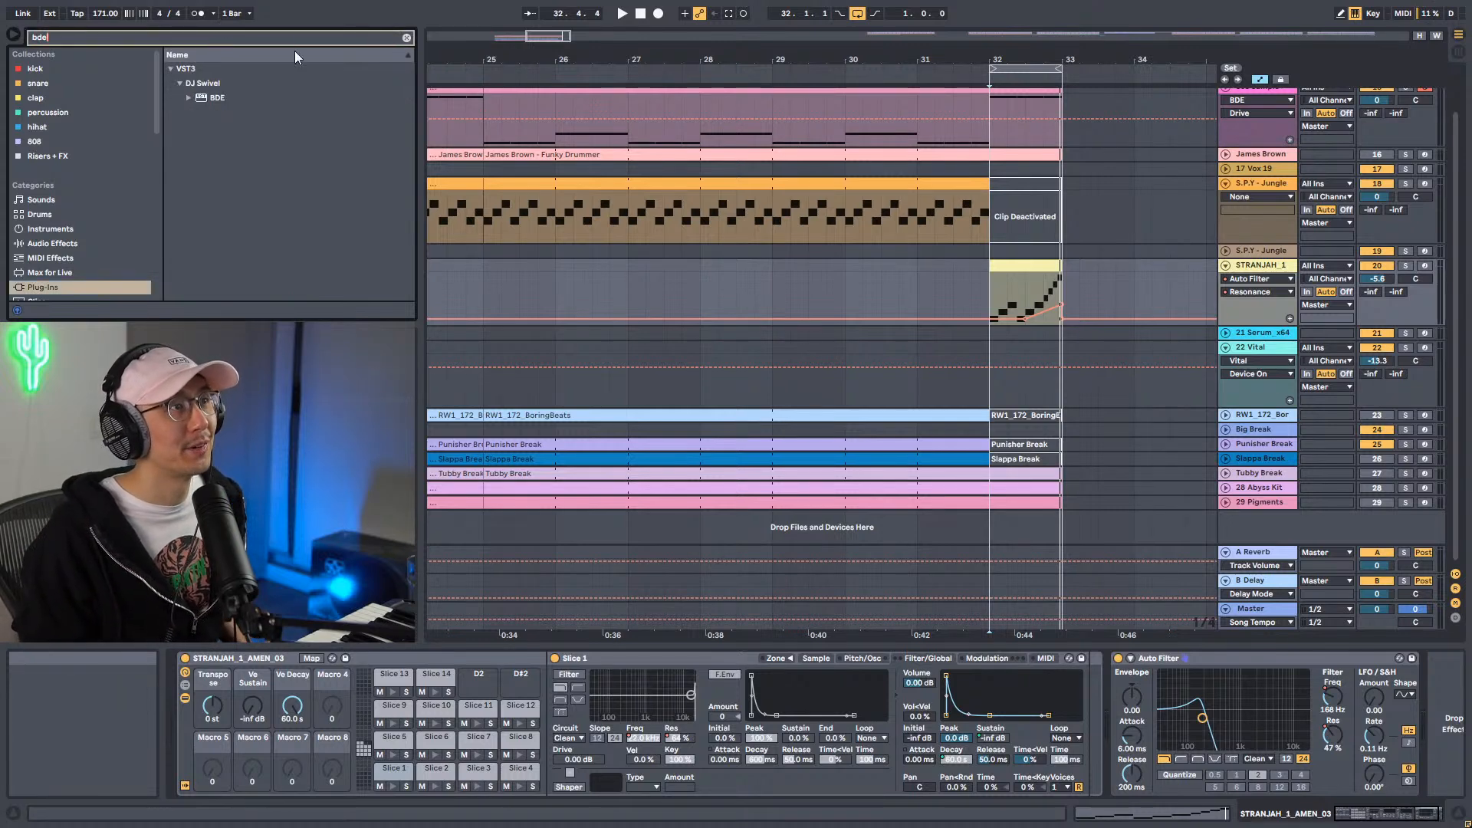
click(217, 98)
drag(1117, 698, 1113, 694)
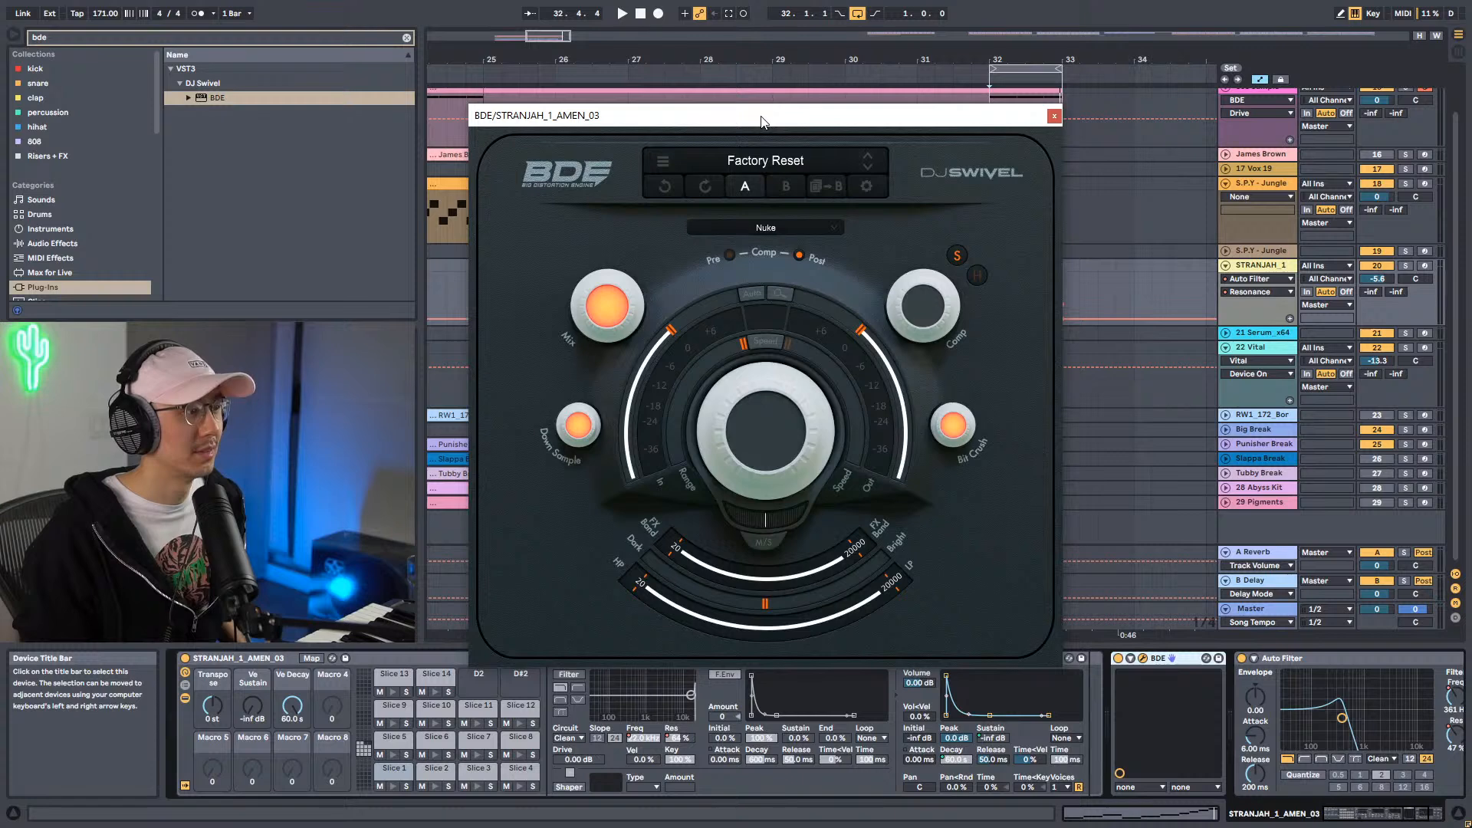
drag(761, 120, 820, 124)
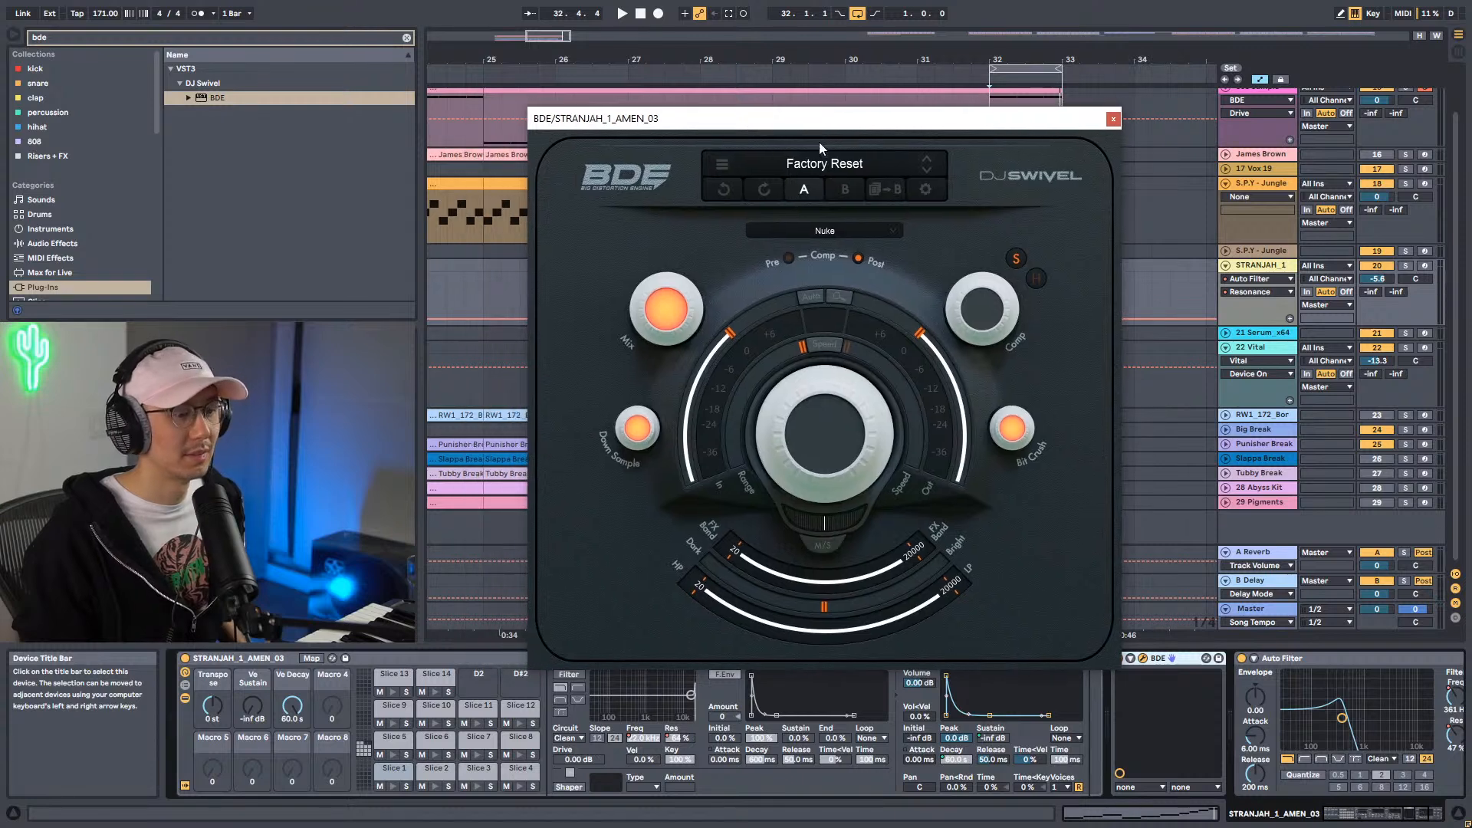
During looped playback, raise BDE's Drive to about 3.7 dB and its Comp to about 26%.
key(space)
mouse_move(828, 447)
mouse_down()
mouse_move(825, 379)
mouse_move(826, 451)
mouse_up()
key(space)
key(space)
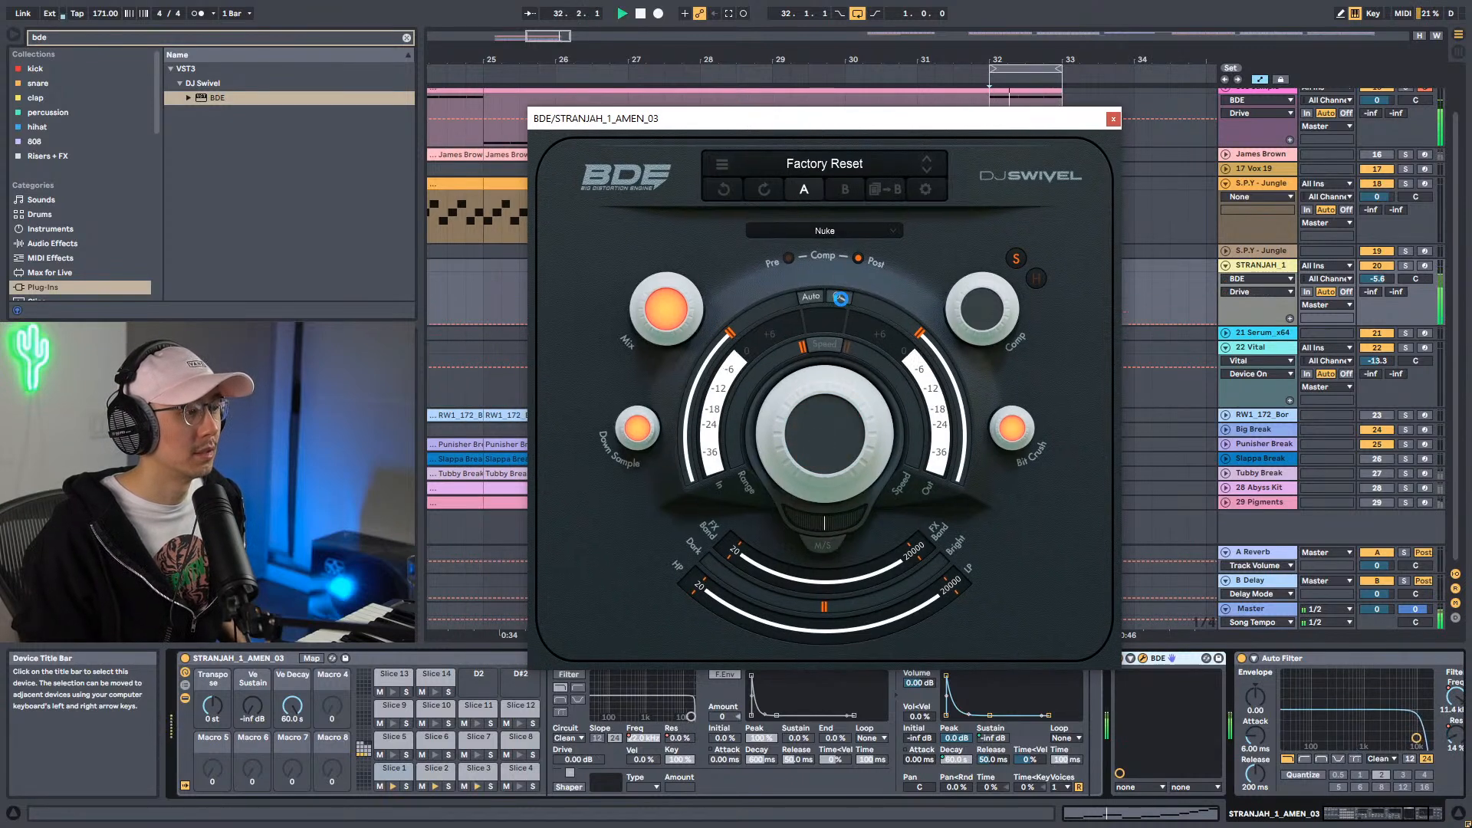
drag(824, 438, 824, 358)
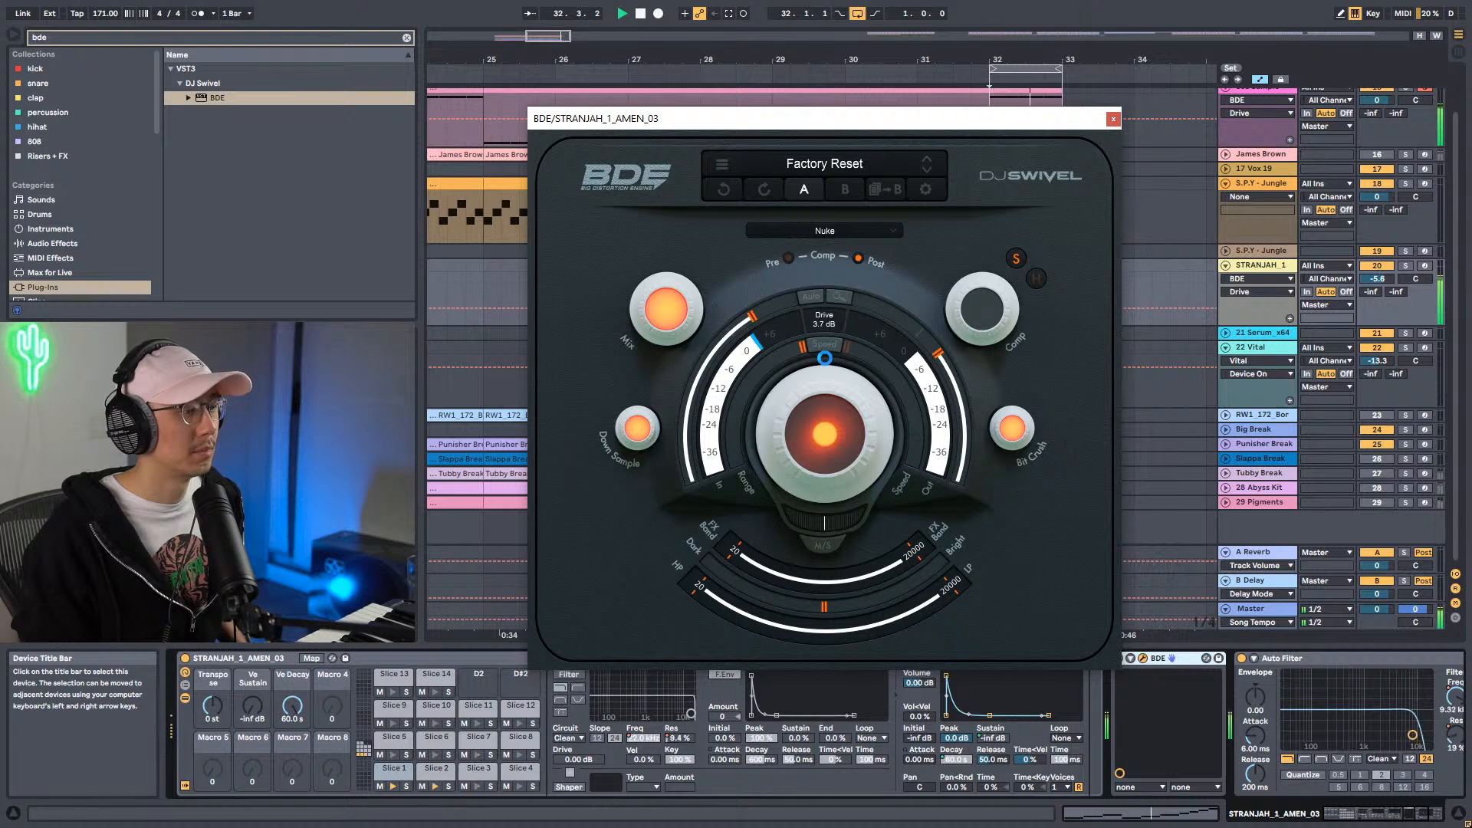
drag(973, 297, 973, 299)
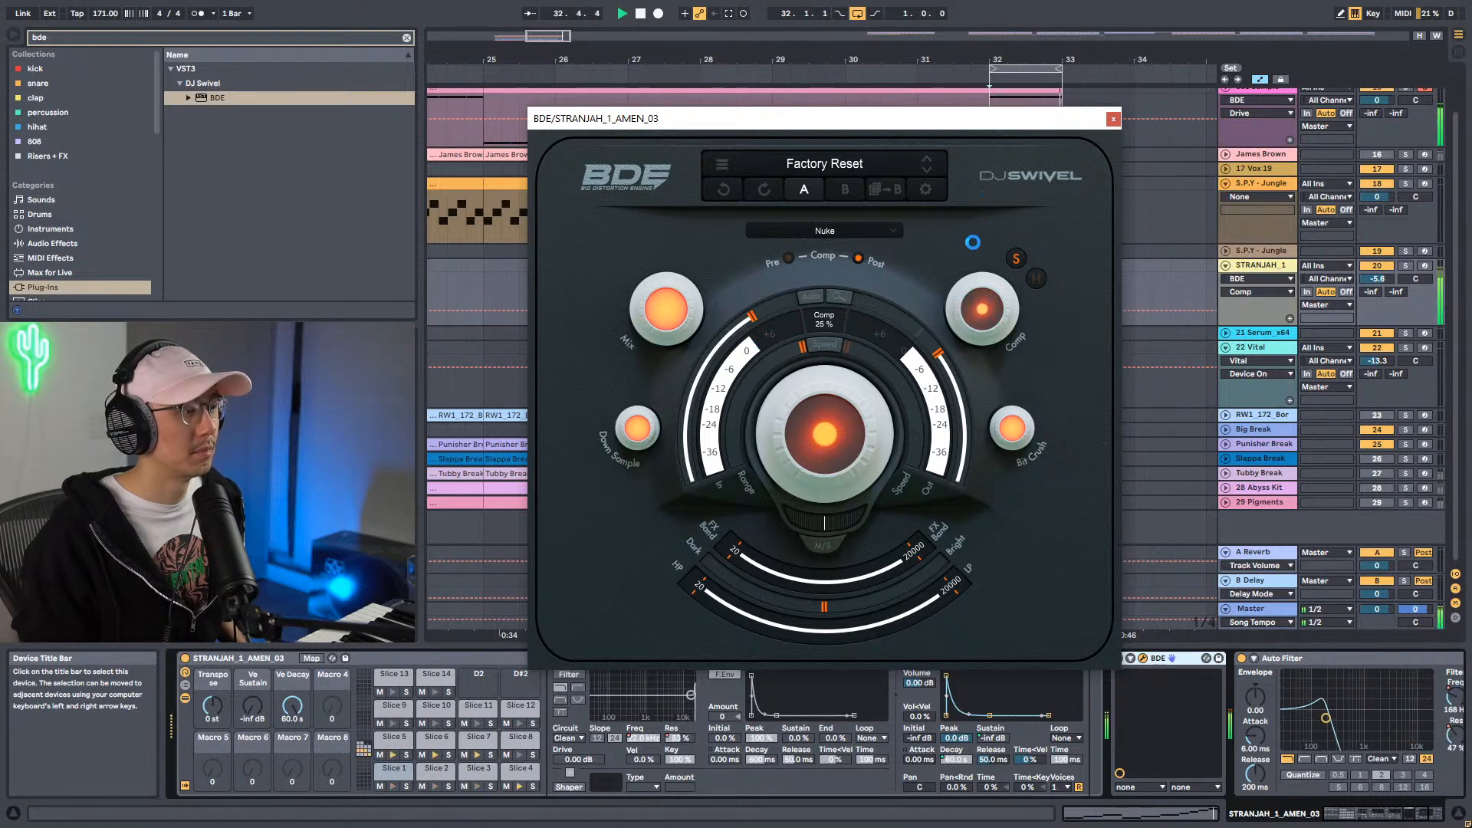
Fine-tune BDE's Drive to about 4.1 dB and shift the marker on the inner ring above the Drive knob.
drag(640, 435, 650, 493)
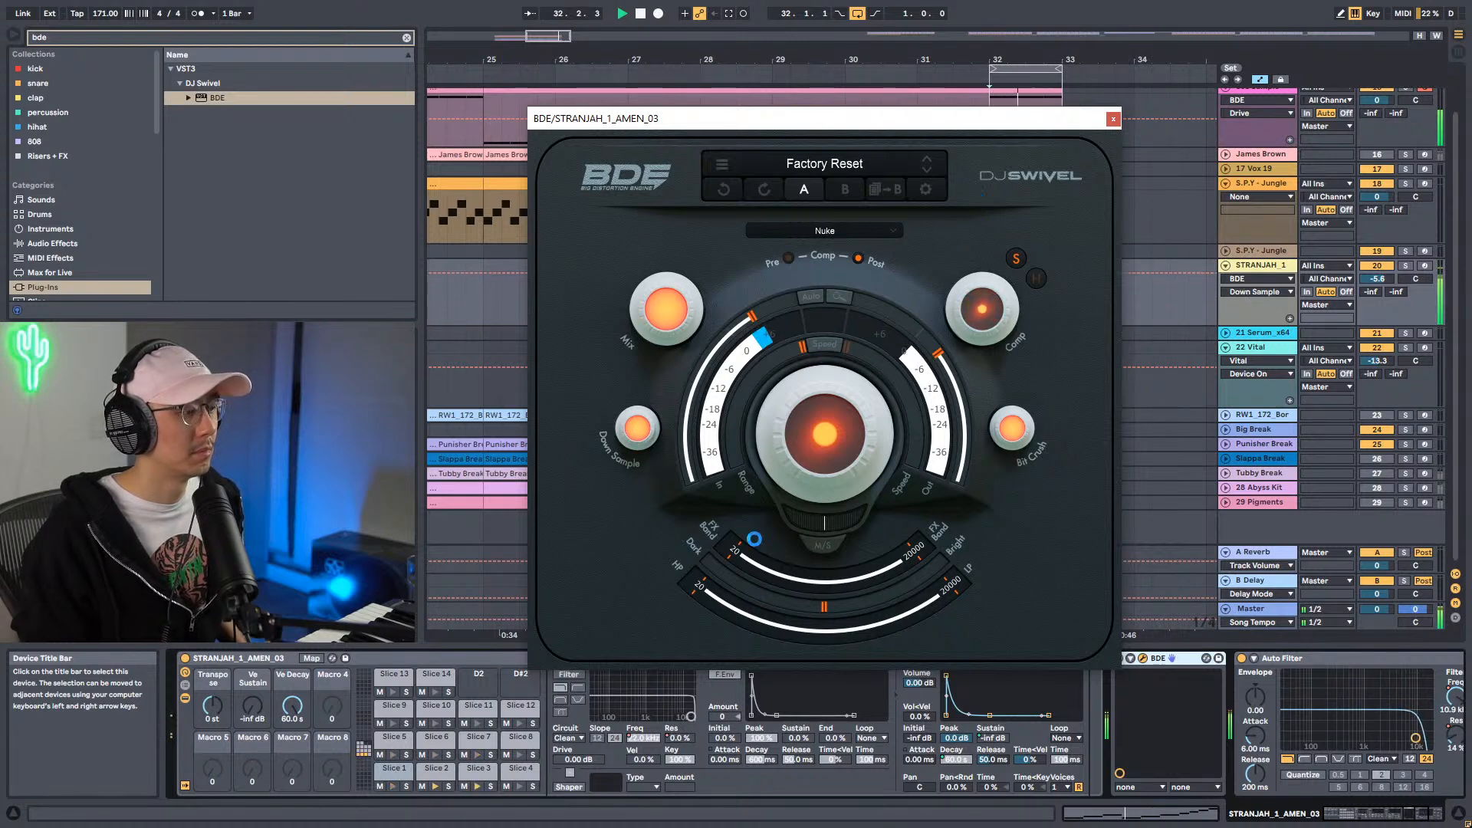
mouse_move(830, 459)
mouse_down()
mouse_move(829, 476)
mouse_move(826, 438)
mouse_up()
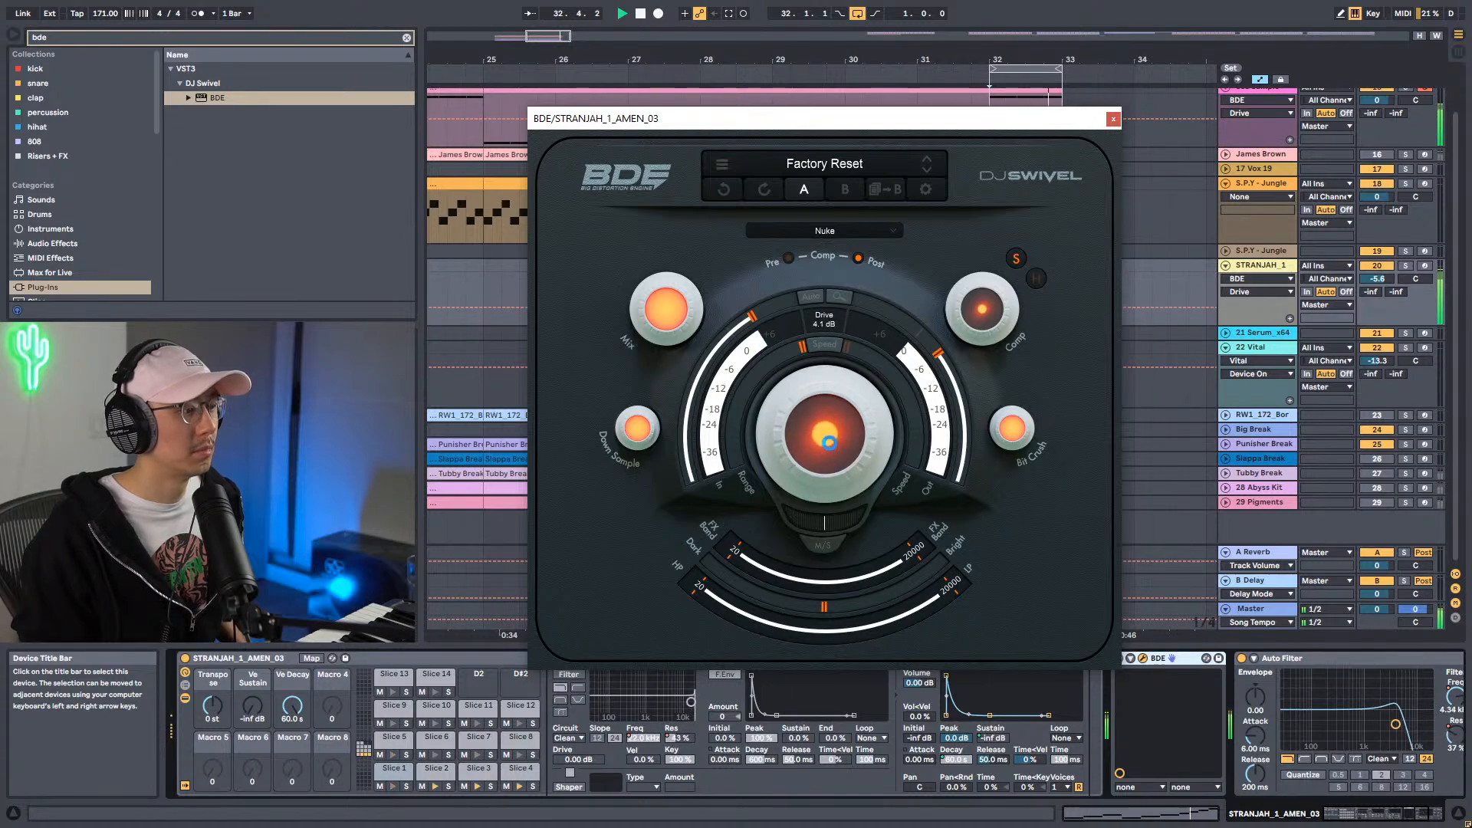
drag(798, 345, 776, 372)
mouse_move(666, 316)
mouse_down()
mouse_move(647, 516)
mouse_move(656, 302)
mouse_up()
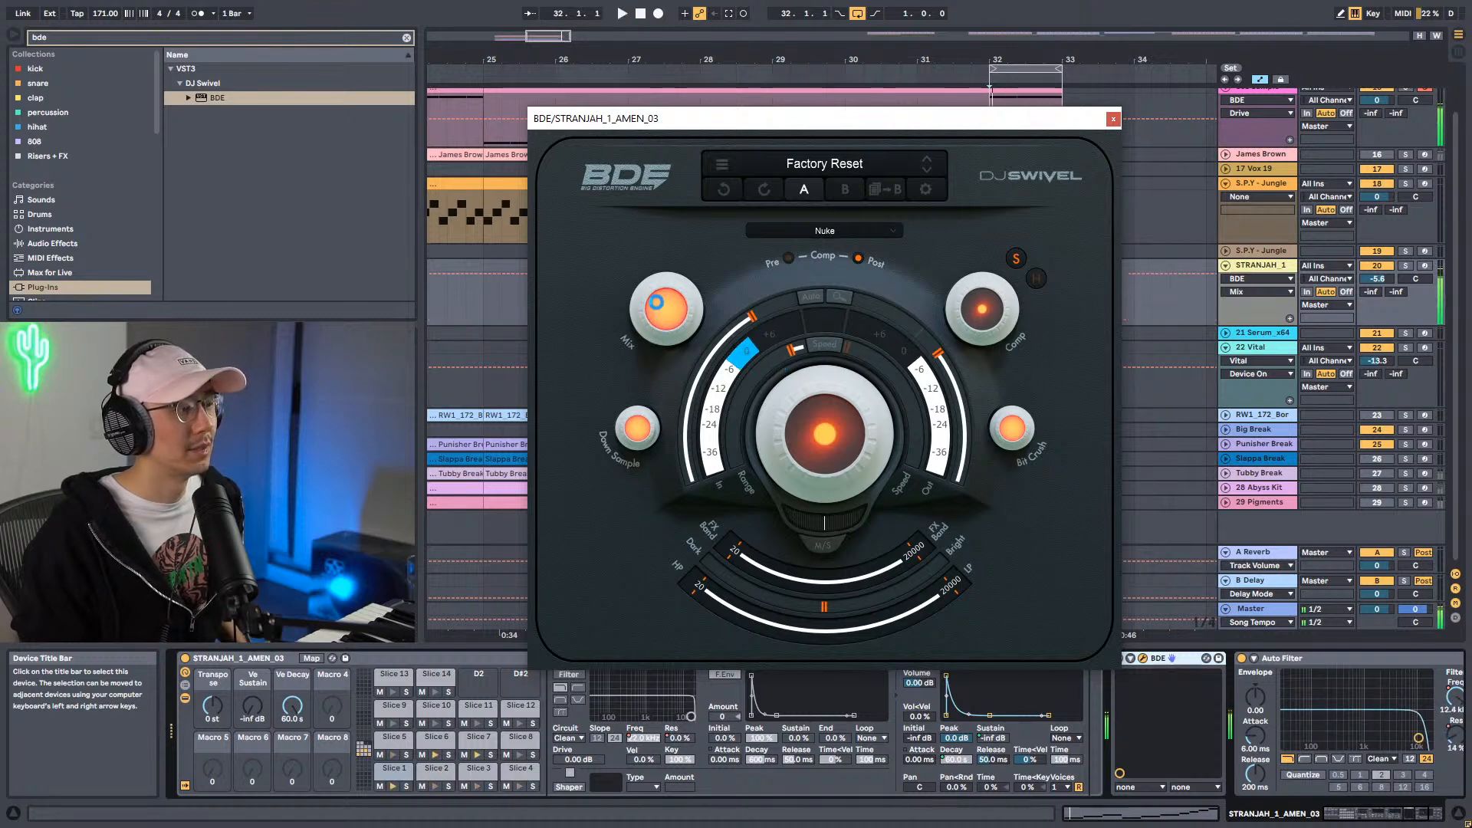
key(space)
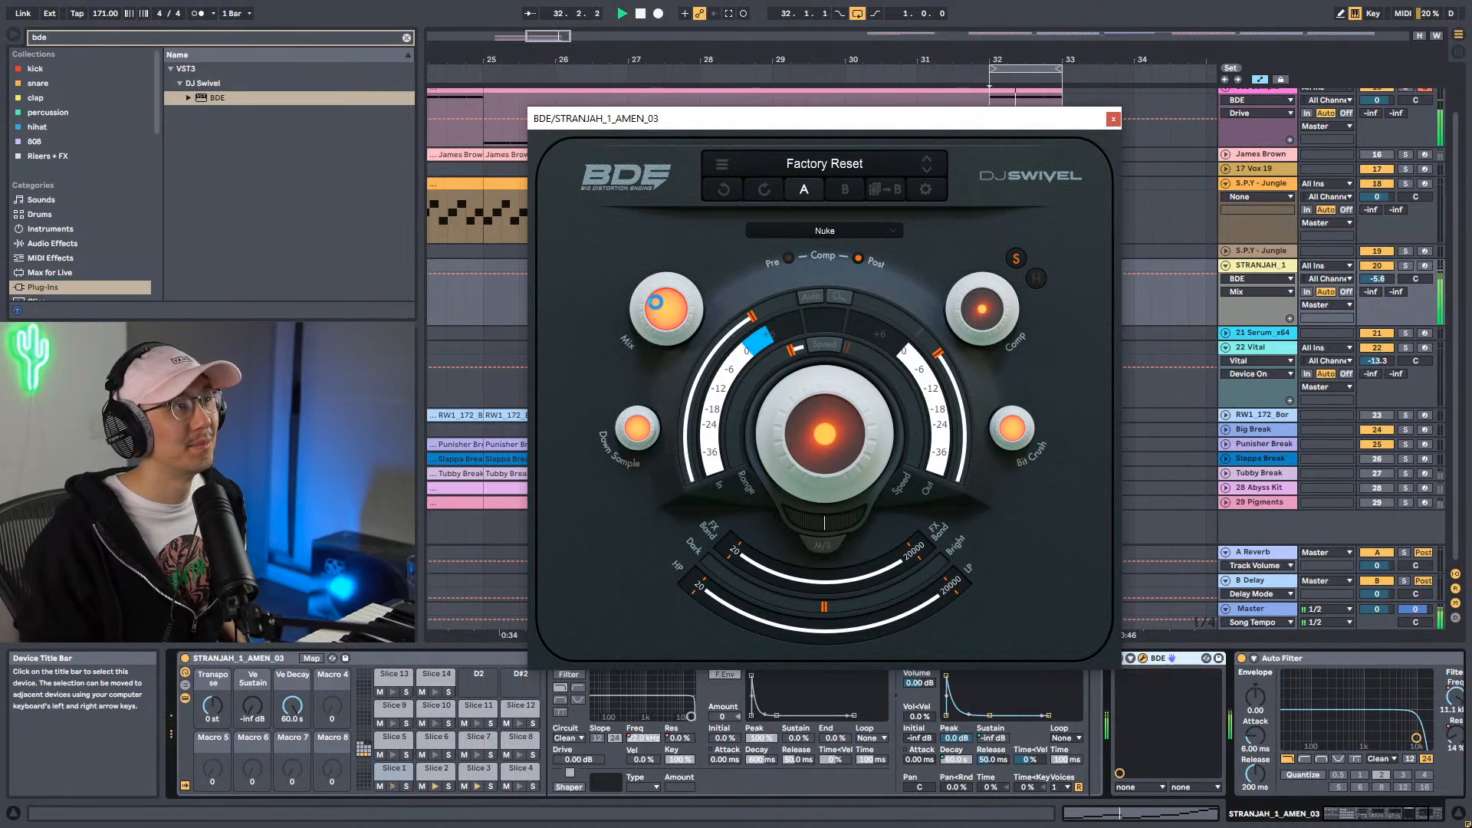
Close BDE, play from bar 29, lower the STRANJAH_1 track volume to about -12.2 dB and hide the automation.
click(1113, 118)
key(space)
click(772, 299)
key(space)
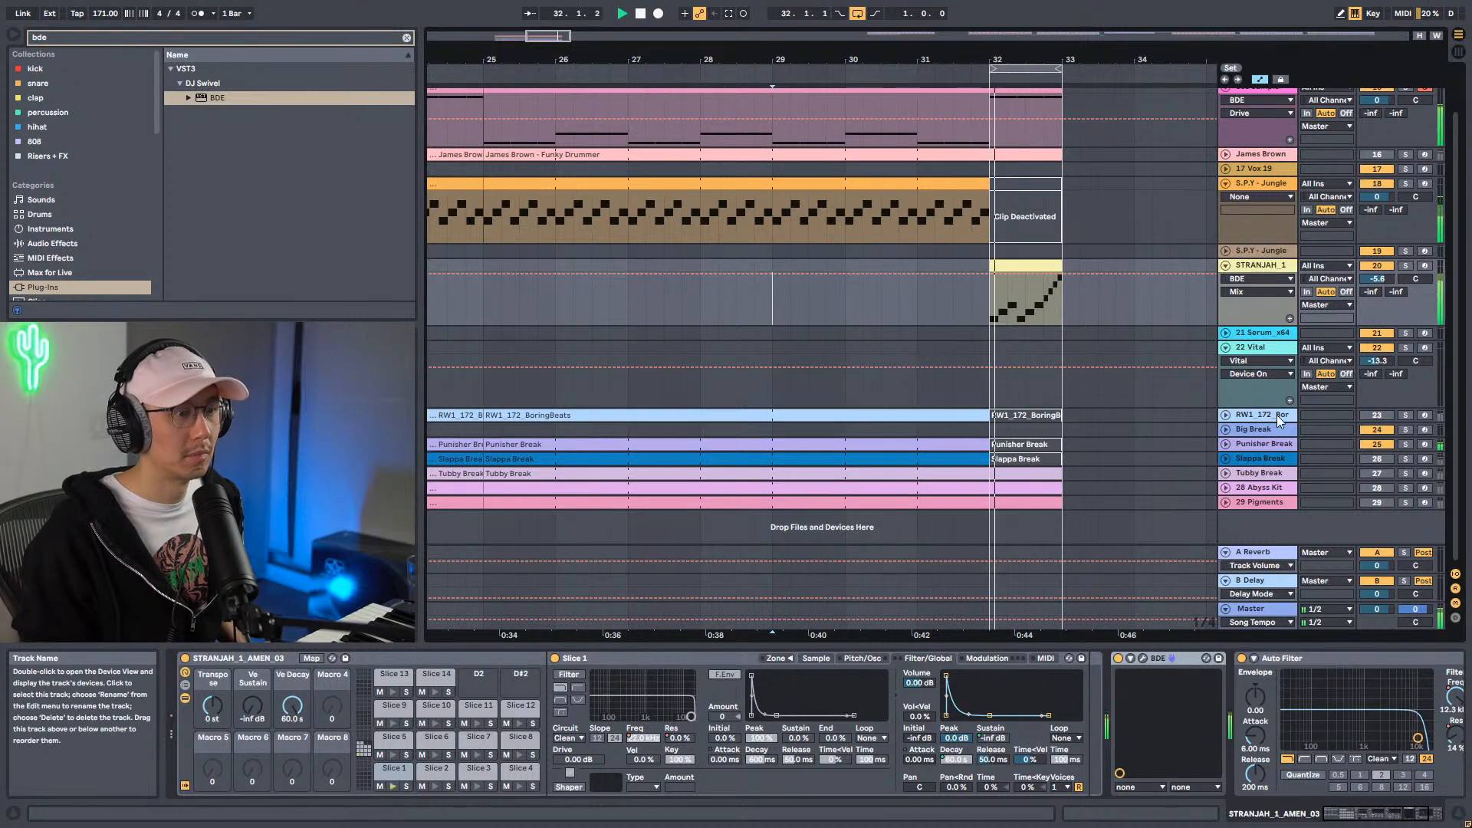
drag(1386, 282, 1387, 307)
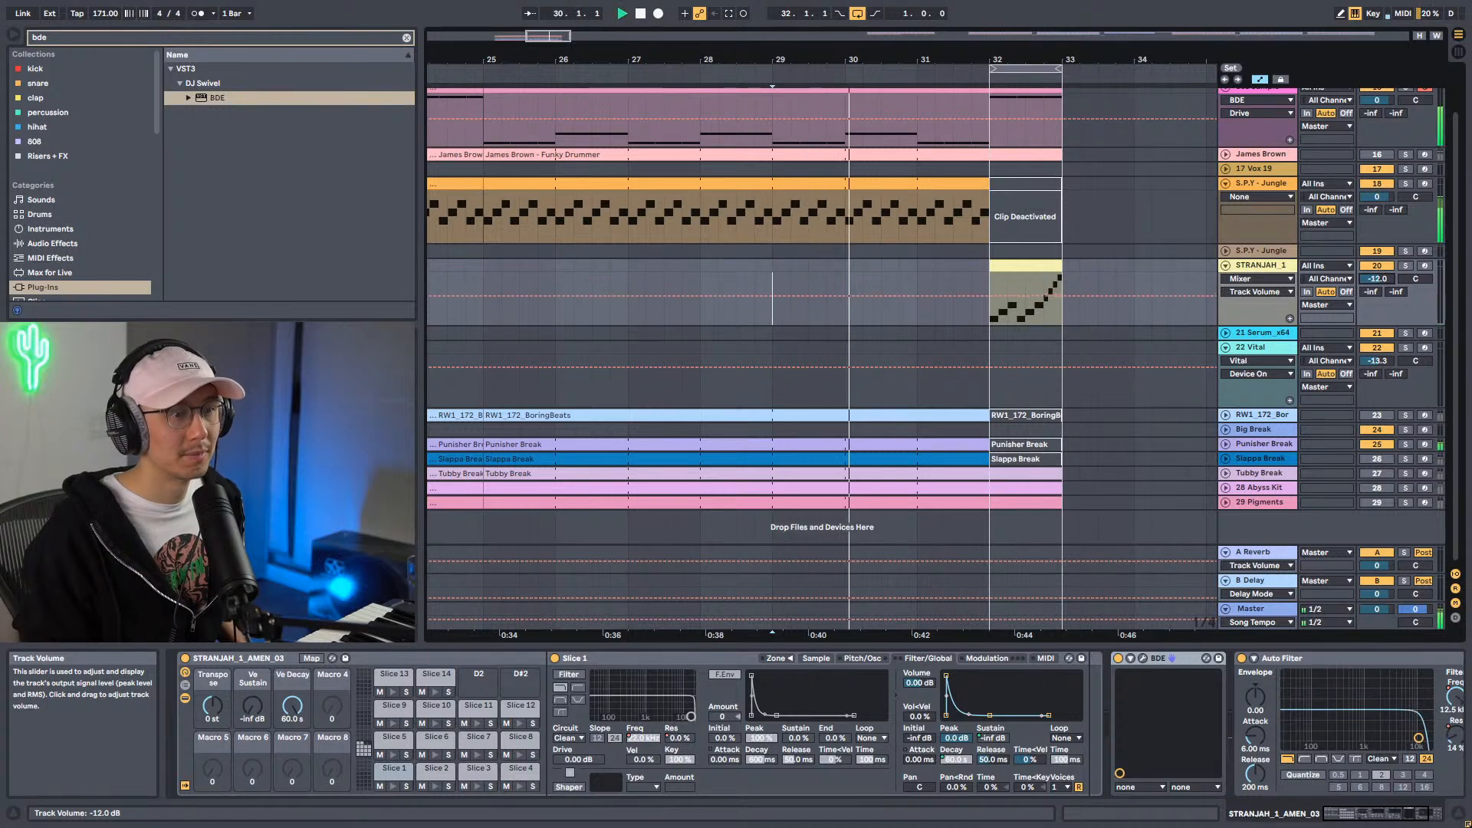
click(1261, 79)
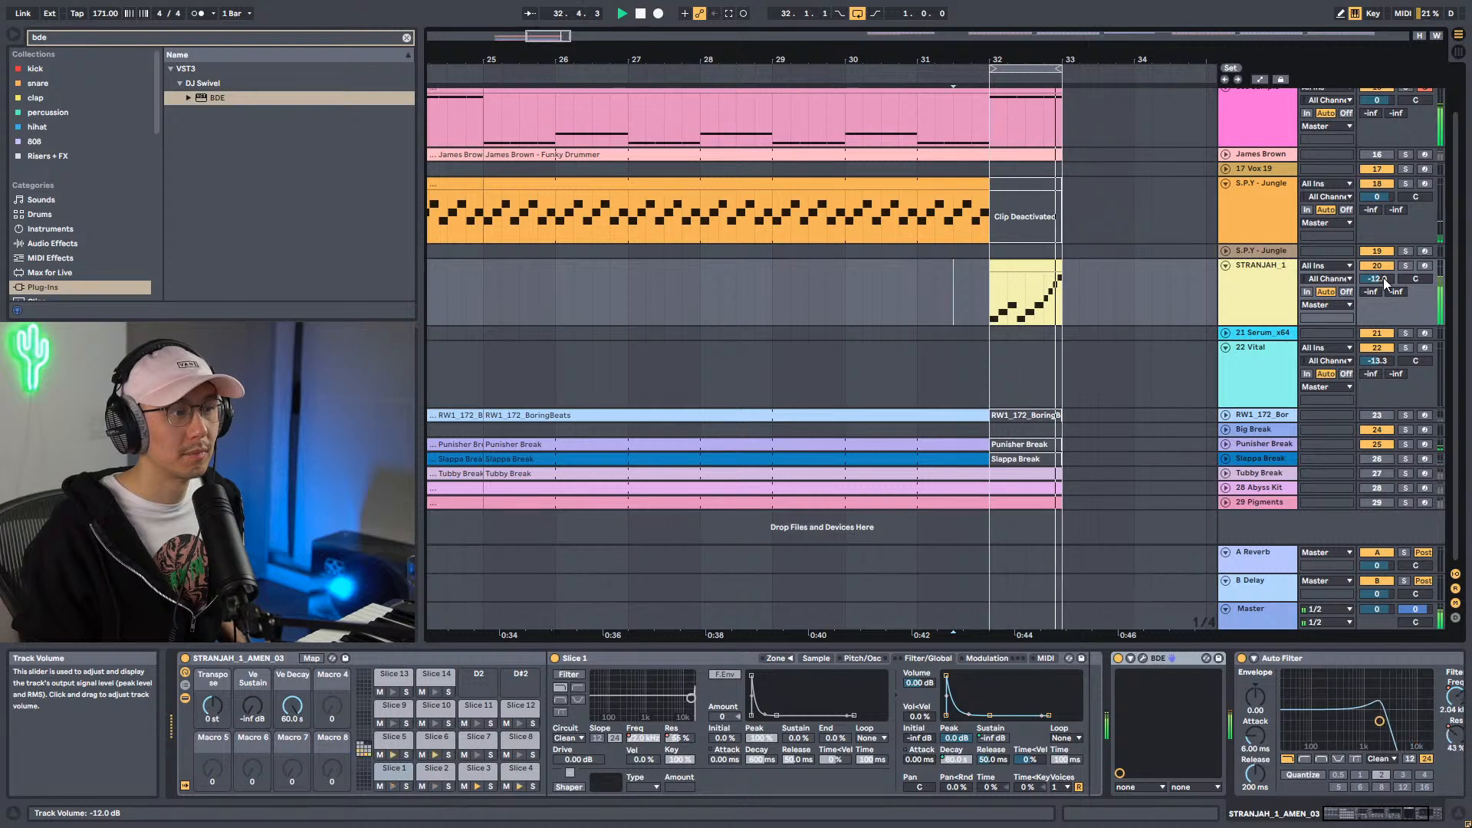
drag(1383, 279, 1383, 282)
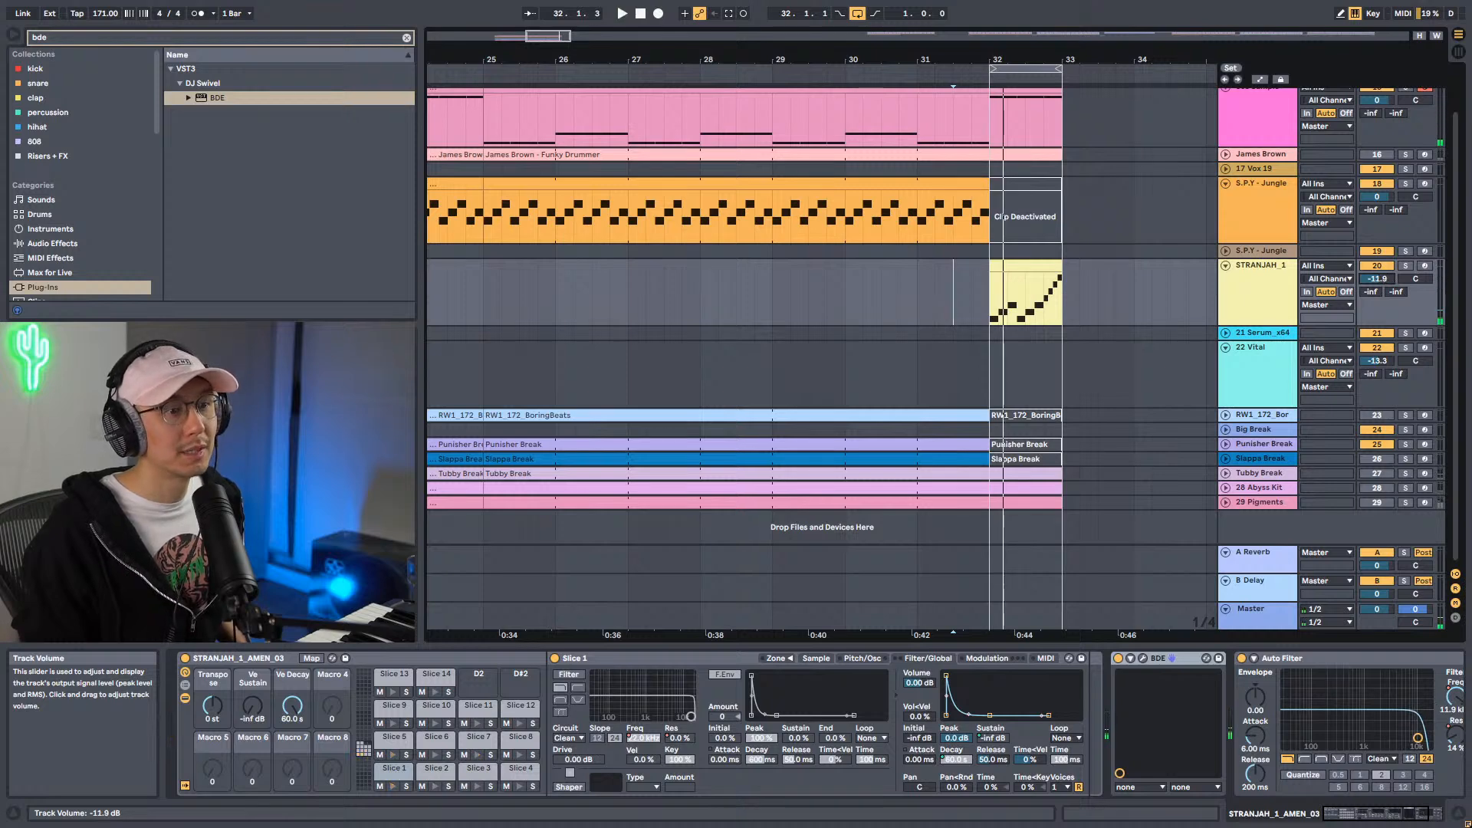
Reopen BDE, examine its list of distortion types without changing Nuke, and close the plug-in window.
click(1142, 659)
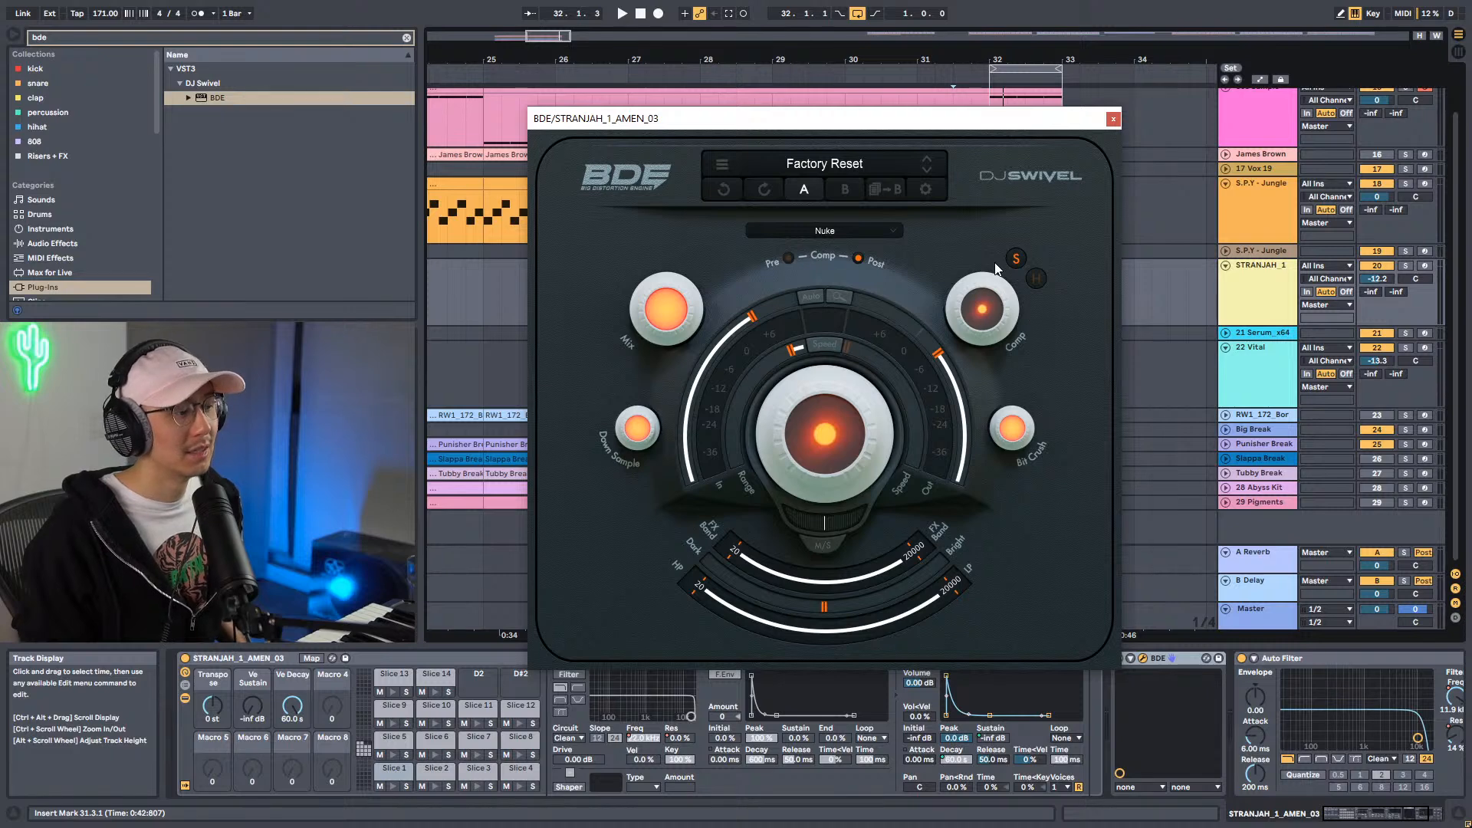
click(890, 228)
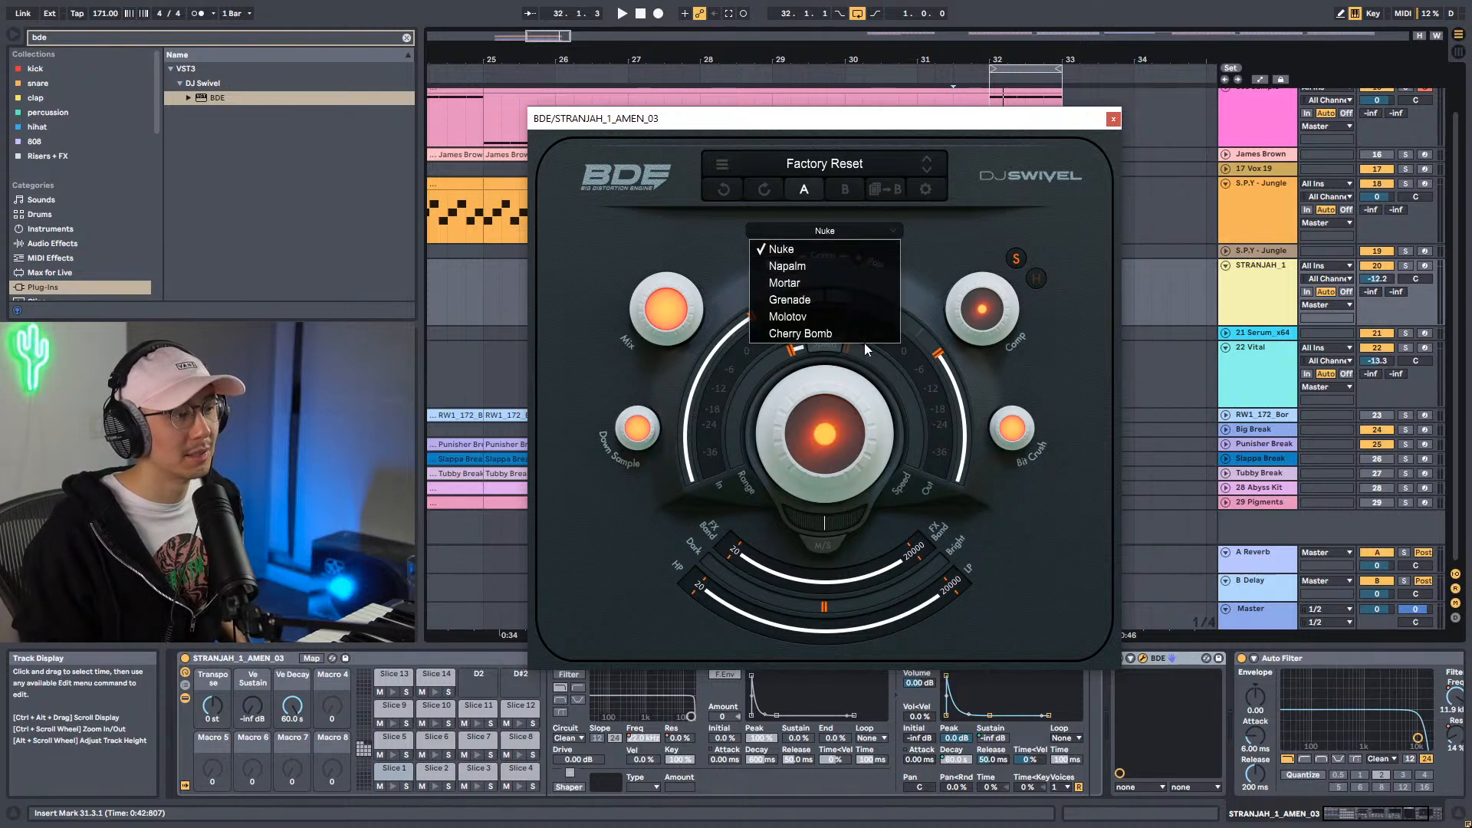
click(942, 243)
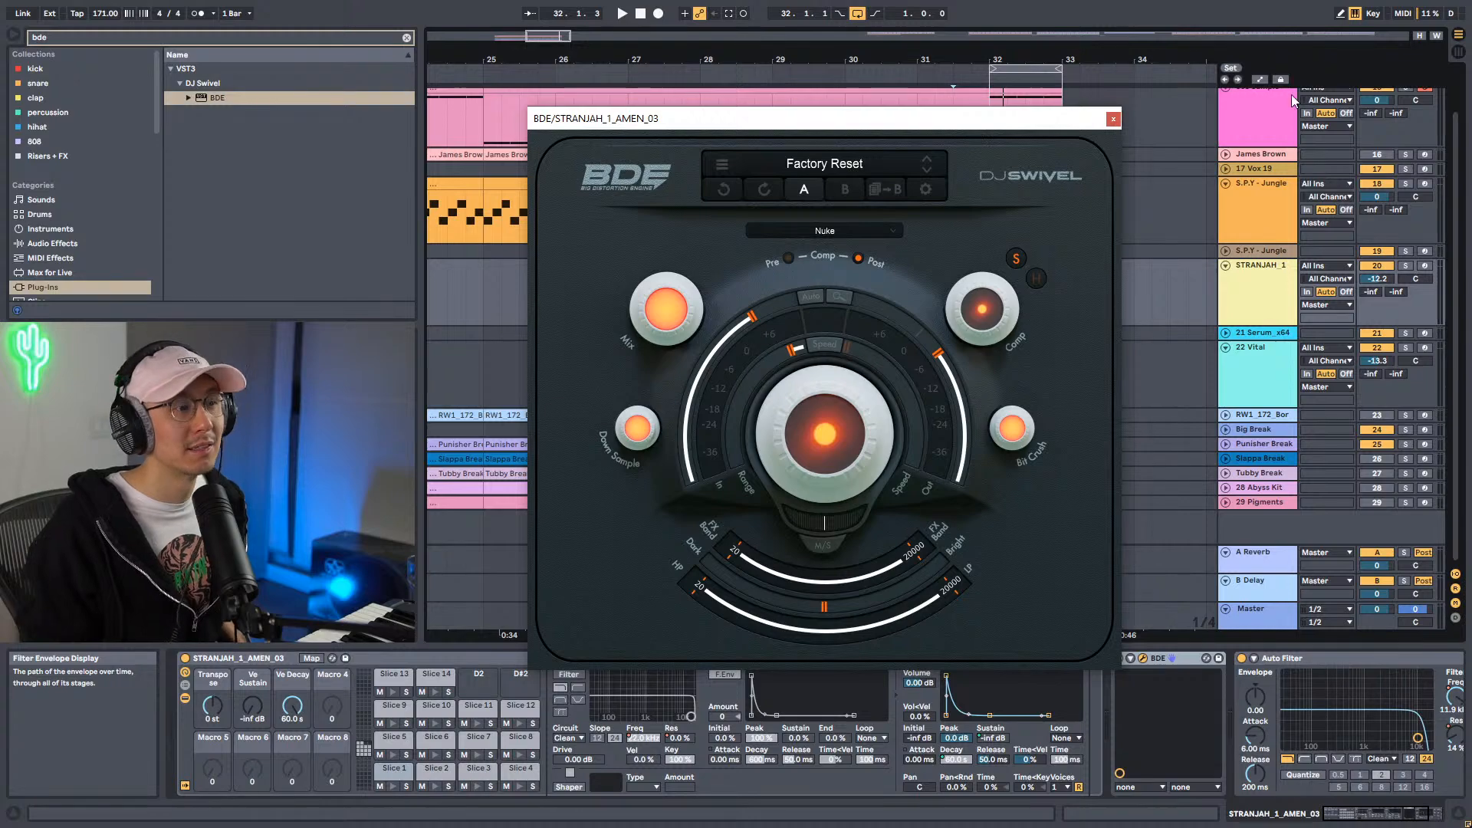
click(1113, 119)
Play the transition into bar 32, then set the loop to cover 17.1.1 to 33.1.1 and play it.
key(space)
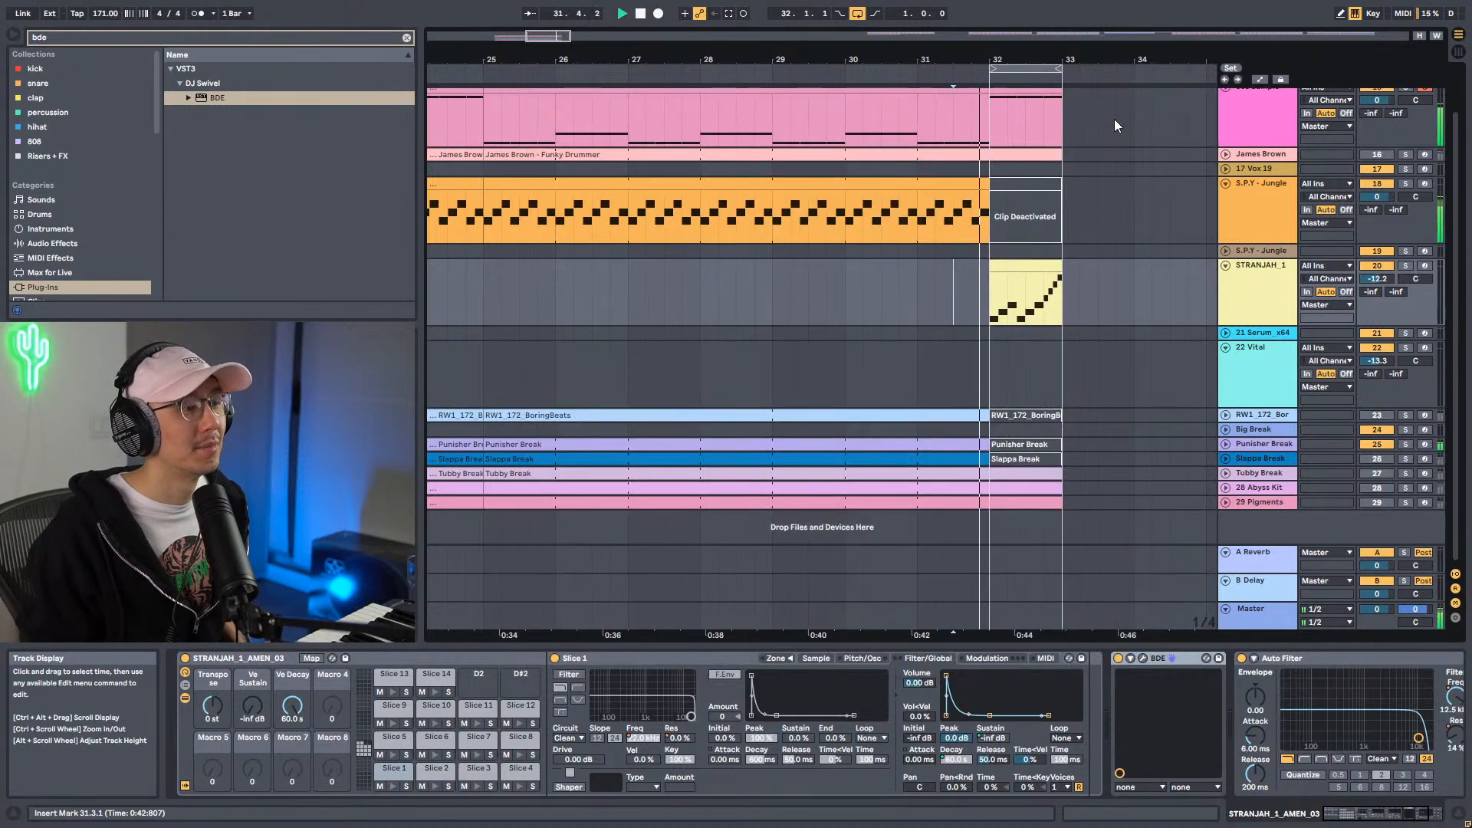
key(space)
drag(1003, 62, 706, 69)
key(space)
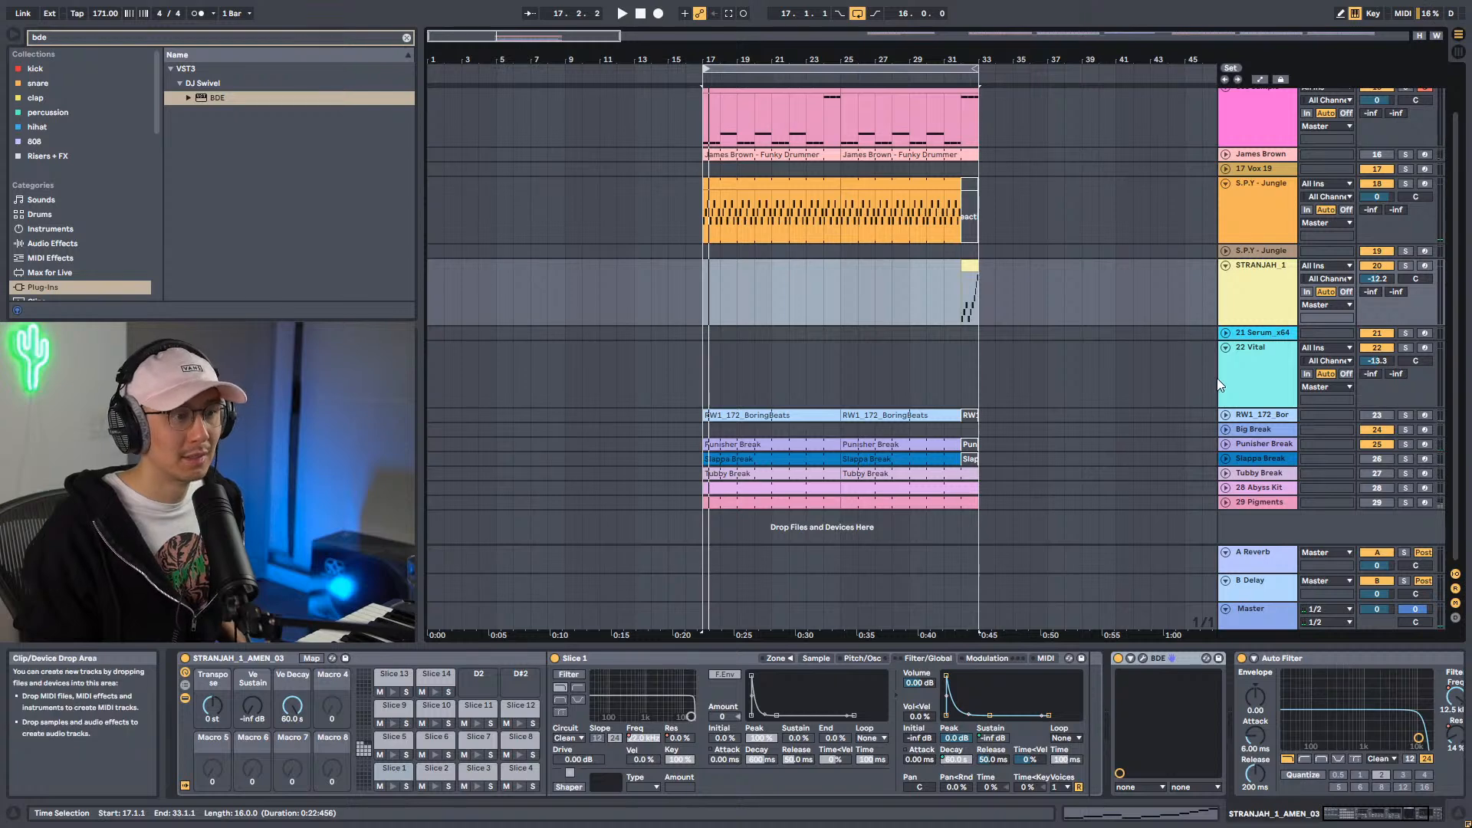
Select the 17 Vox 19 track and arm it for recording.
click(1253, 443)
click(1259, 332)
scroll(1255, 357, up, 1)
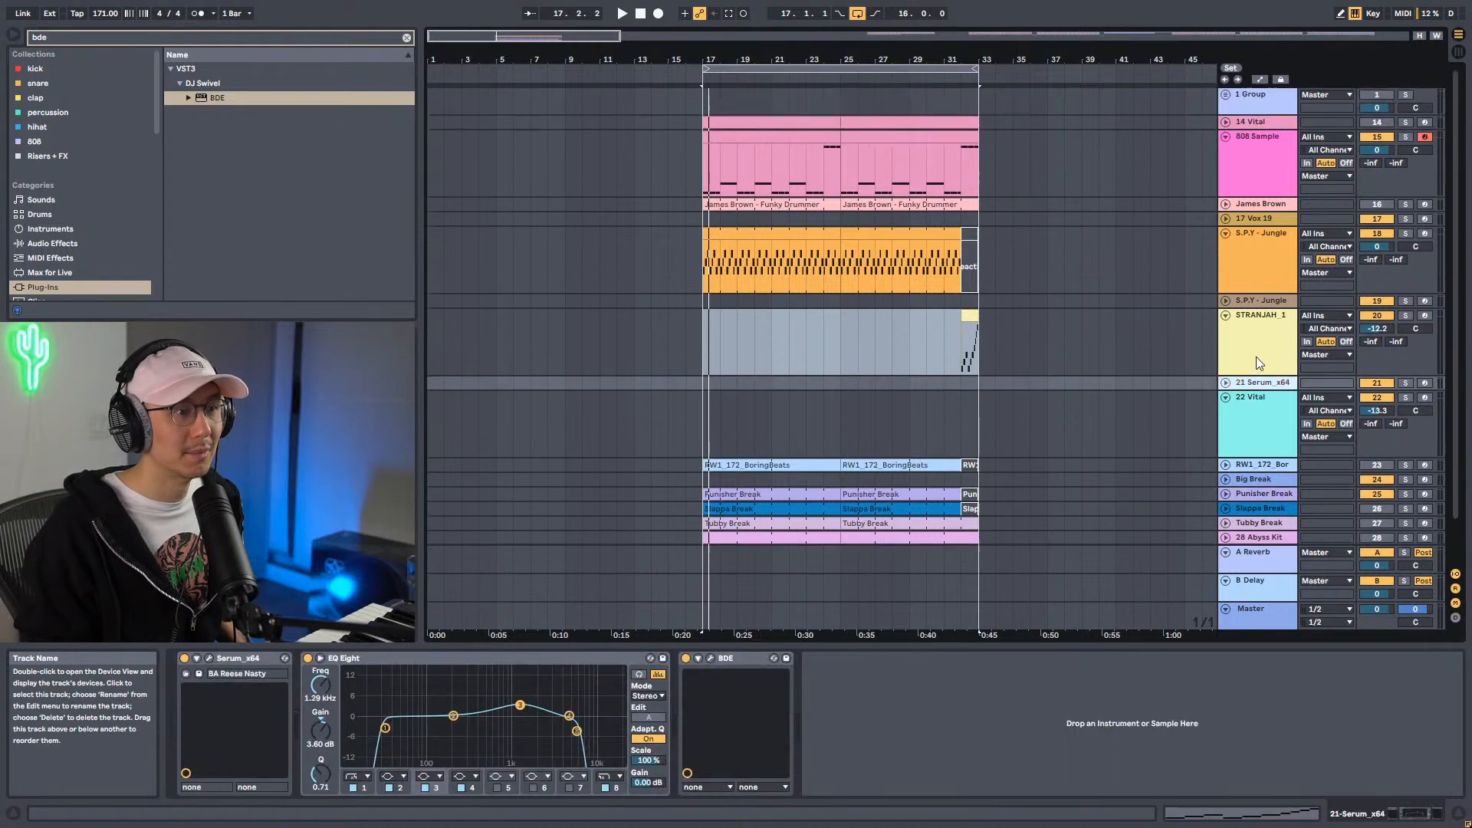
click(1265, 219)
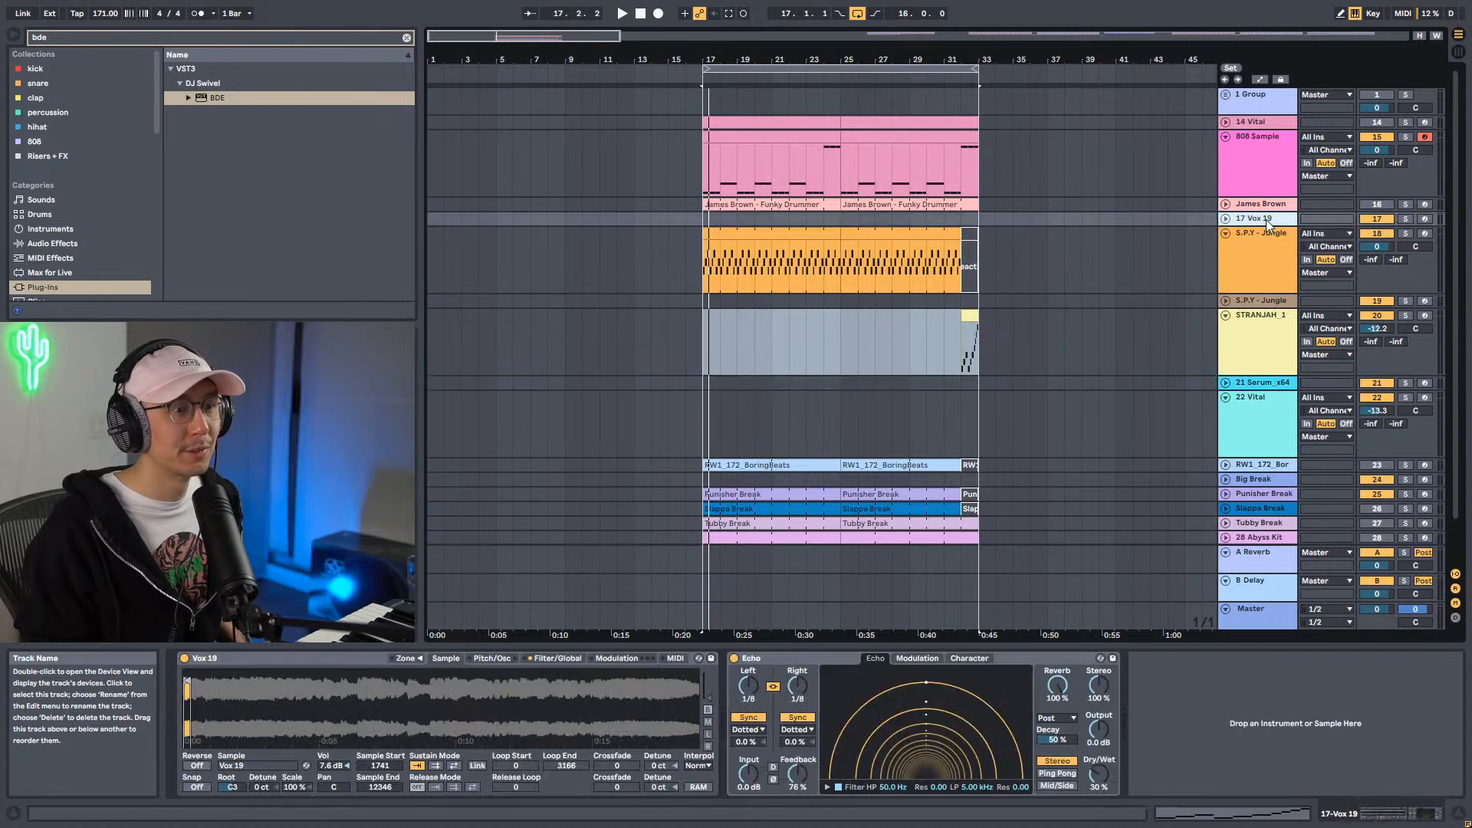
click(1425, 218)
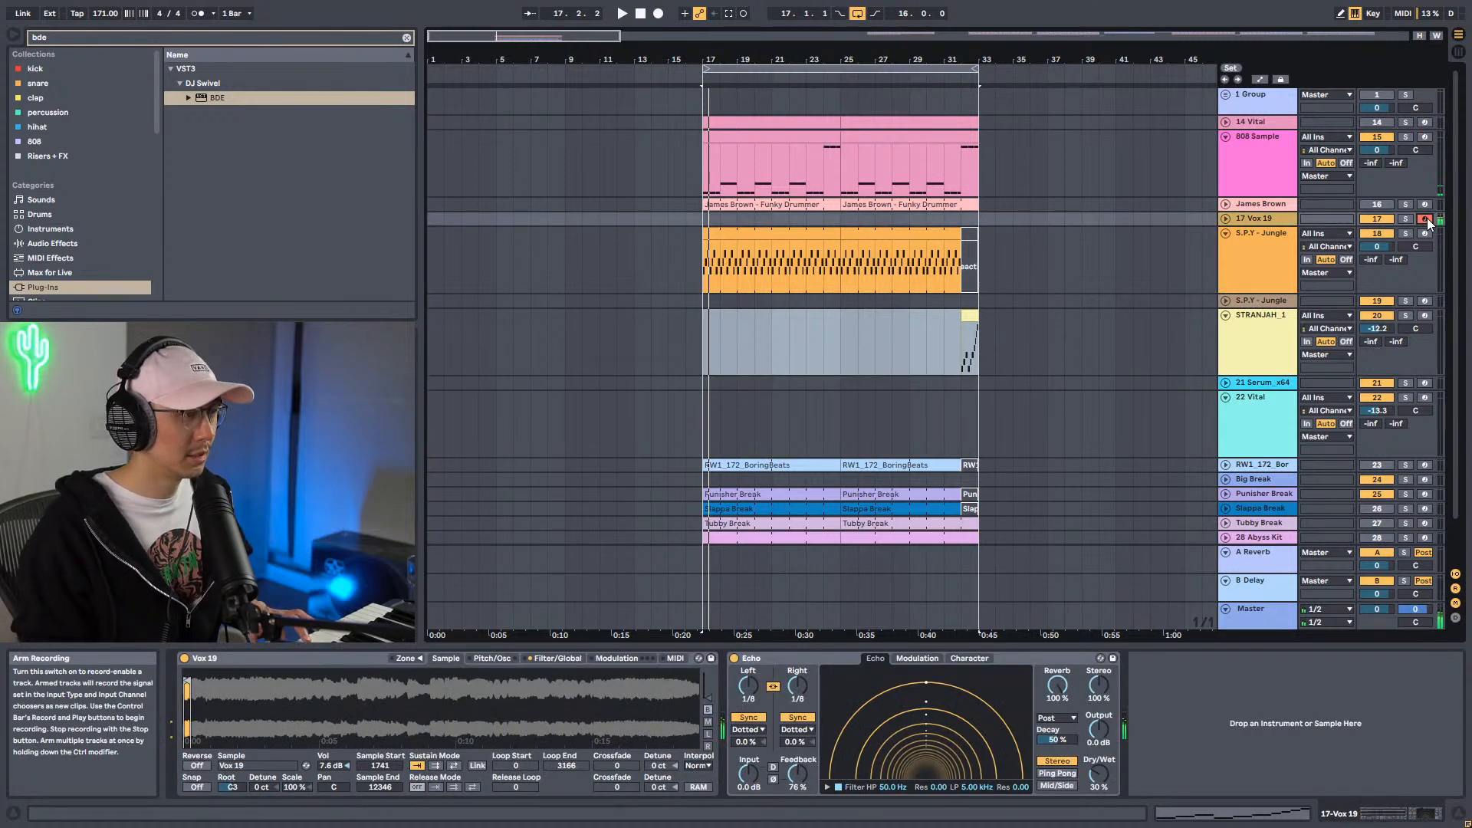
Create a half-bar MIDI clip from 32.3.1 to 33.1.1 on the 17 Vox 19 track and open it in an enlarged note editor.
drag(993, 60, 1165, 109)
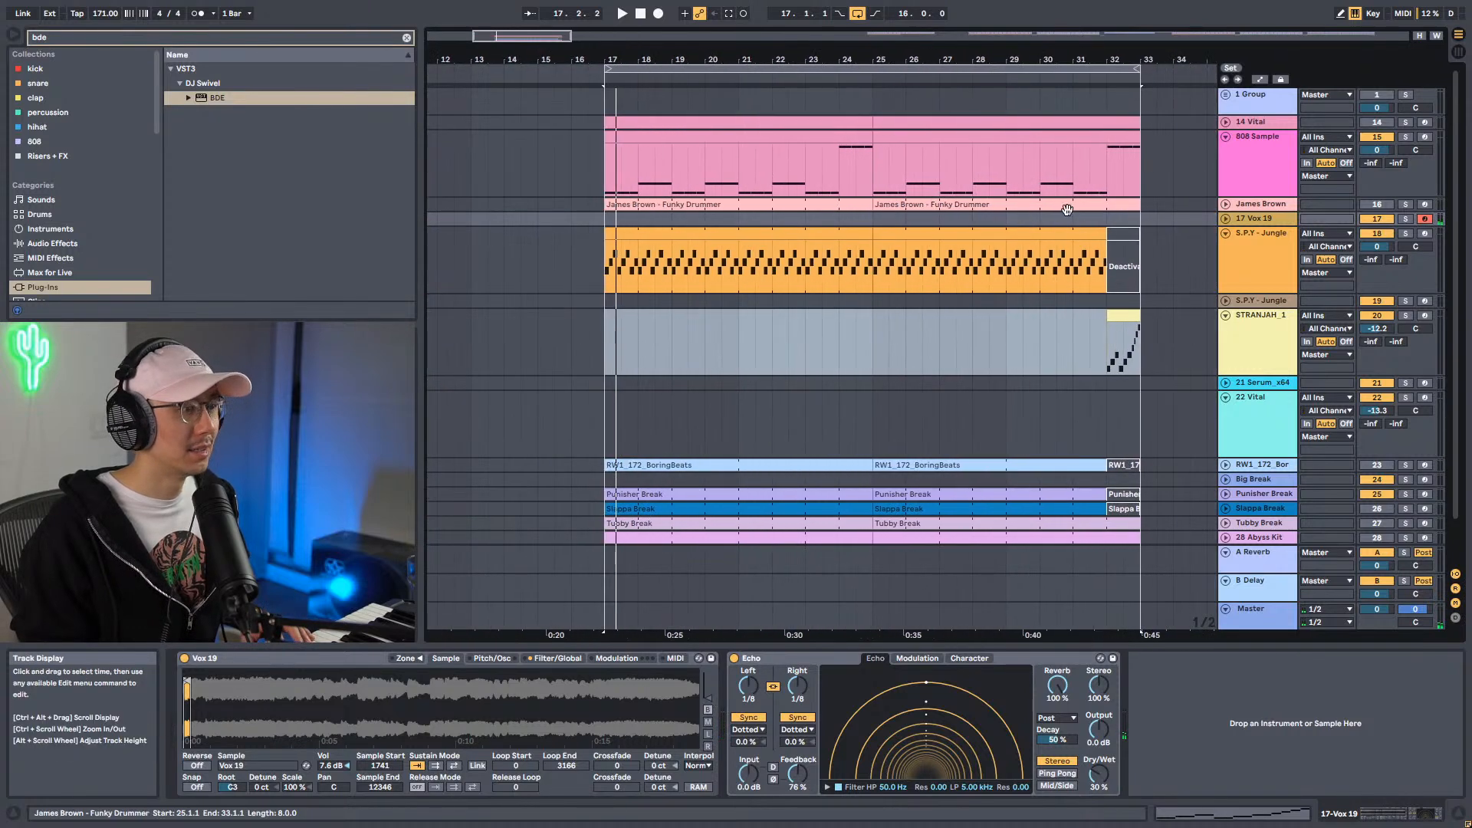
click(1133, 218)
drag(1033, 647, 1034, 581)
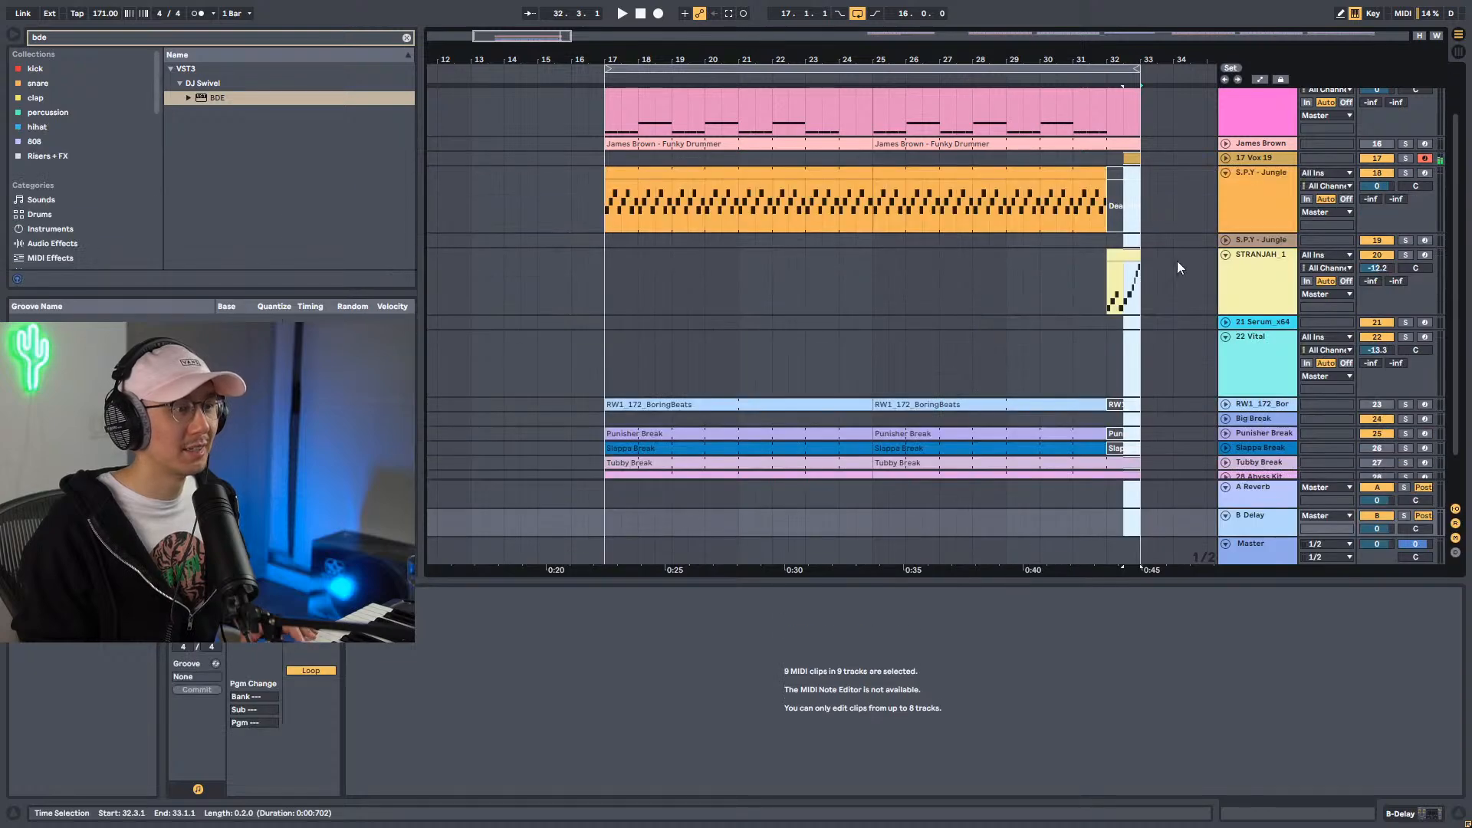
click(1132, 159)
drag(1071, 578, 1071, 291)
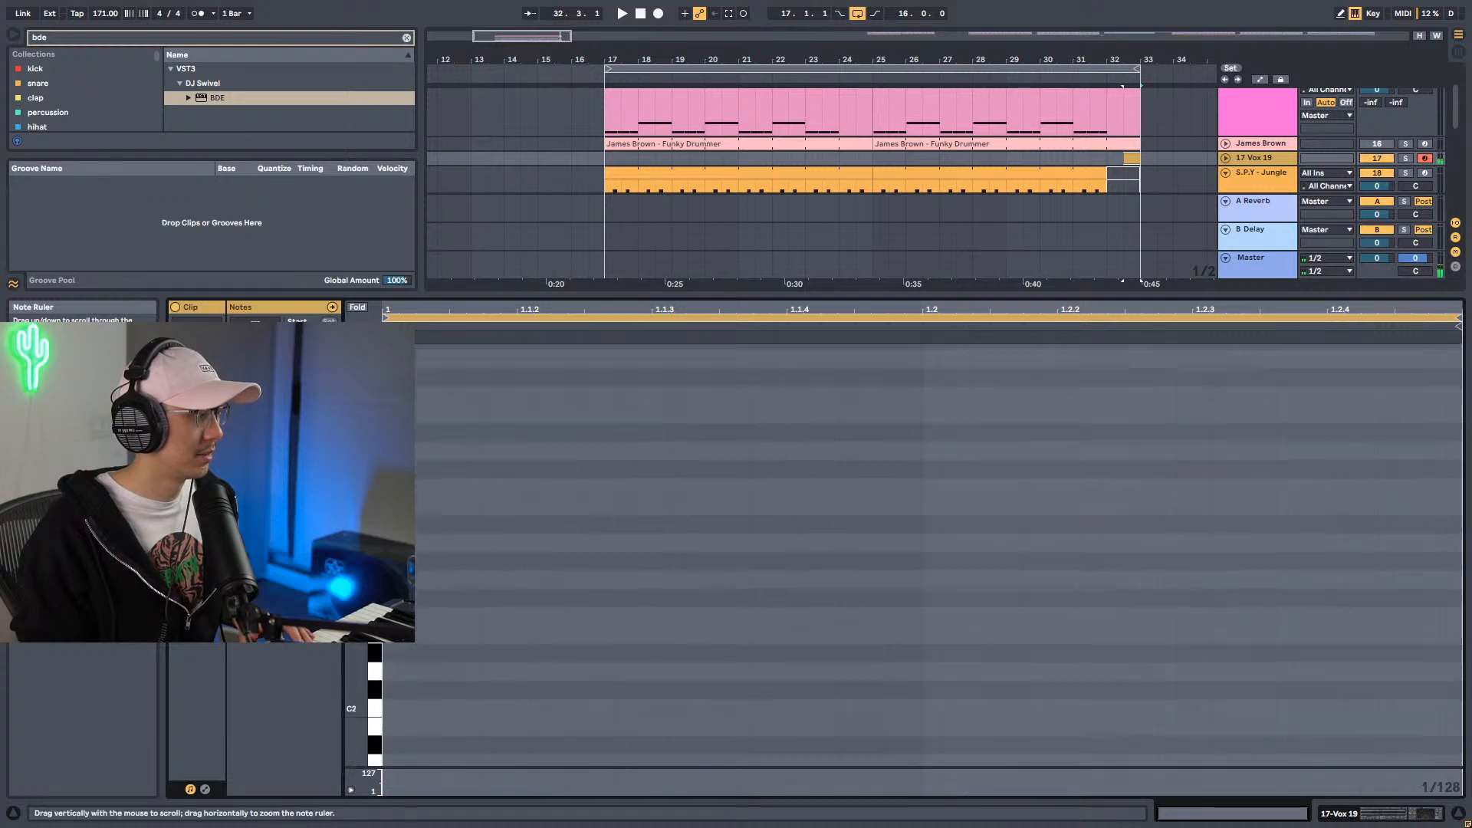
Set the note editor's fixed grid to 1/8 and extend the Vox 19 clip's start back to 32.1.1.
right_click(806, 509)
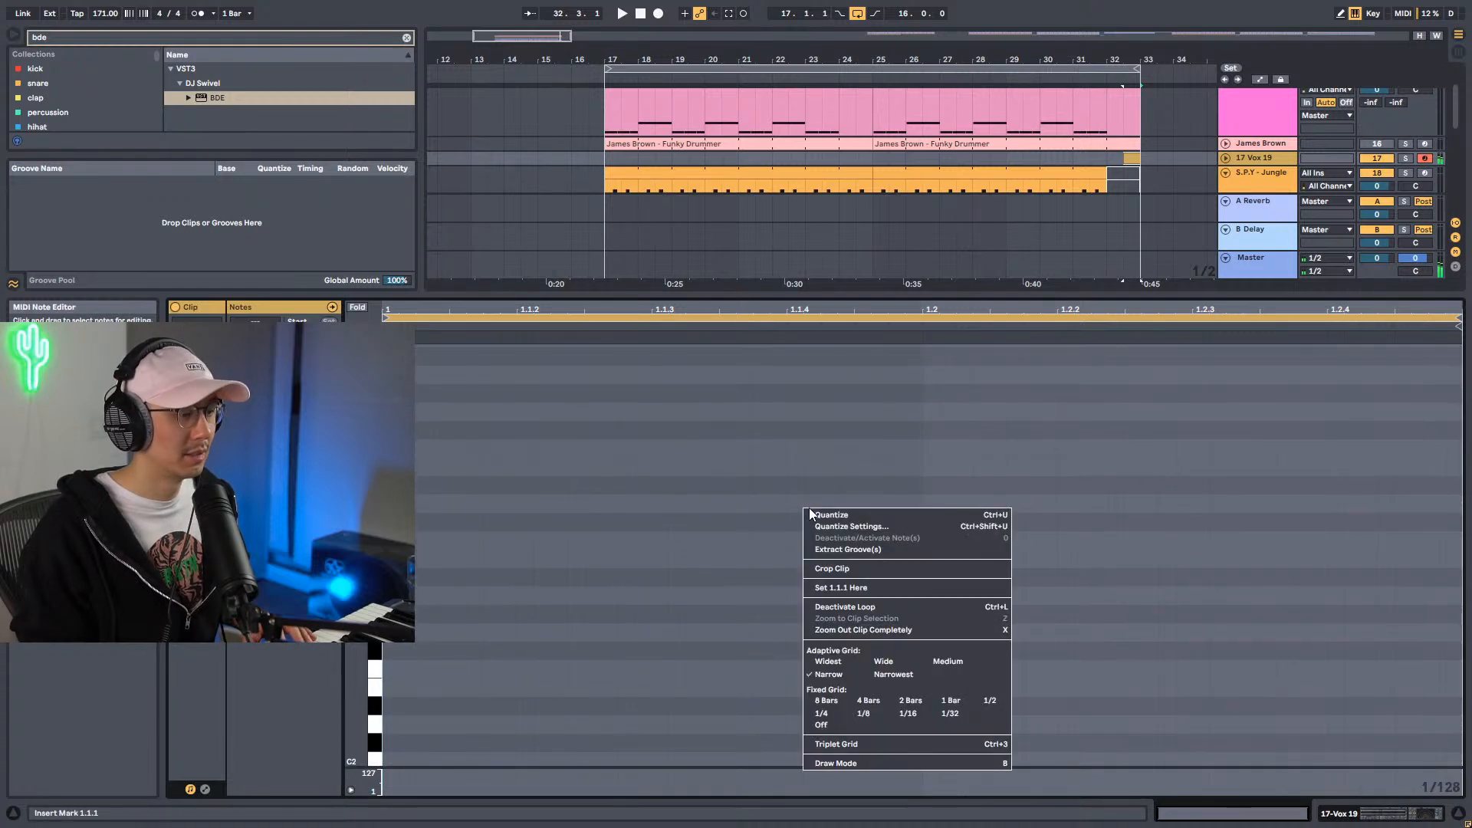
click(862, 713)
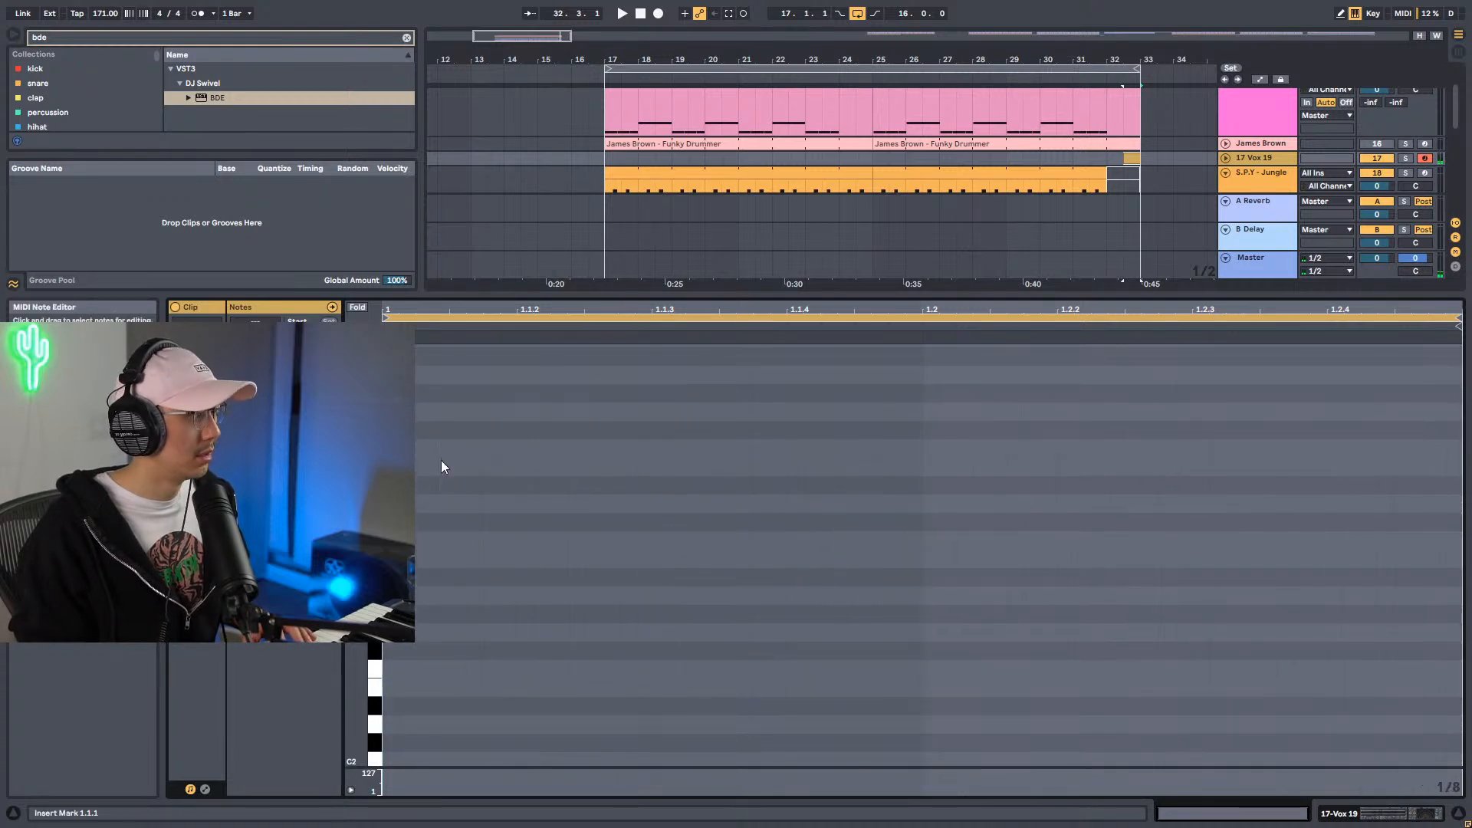
key(minus)
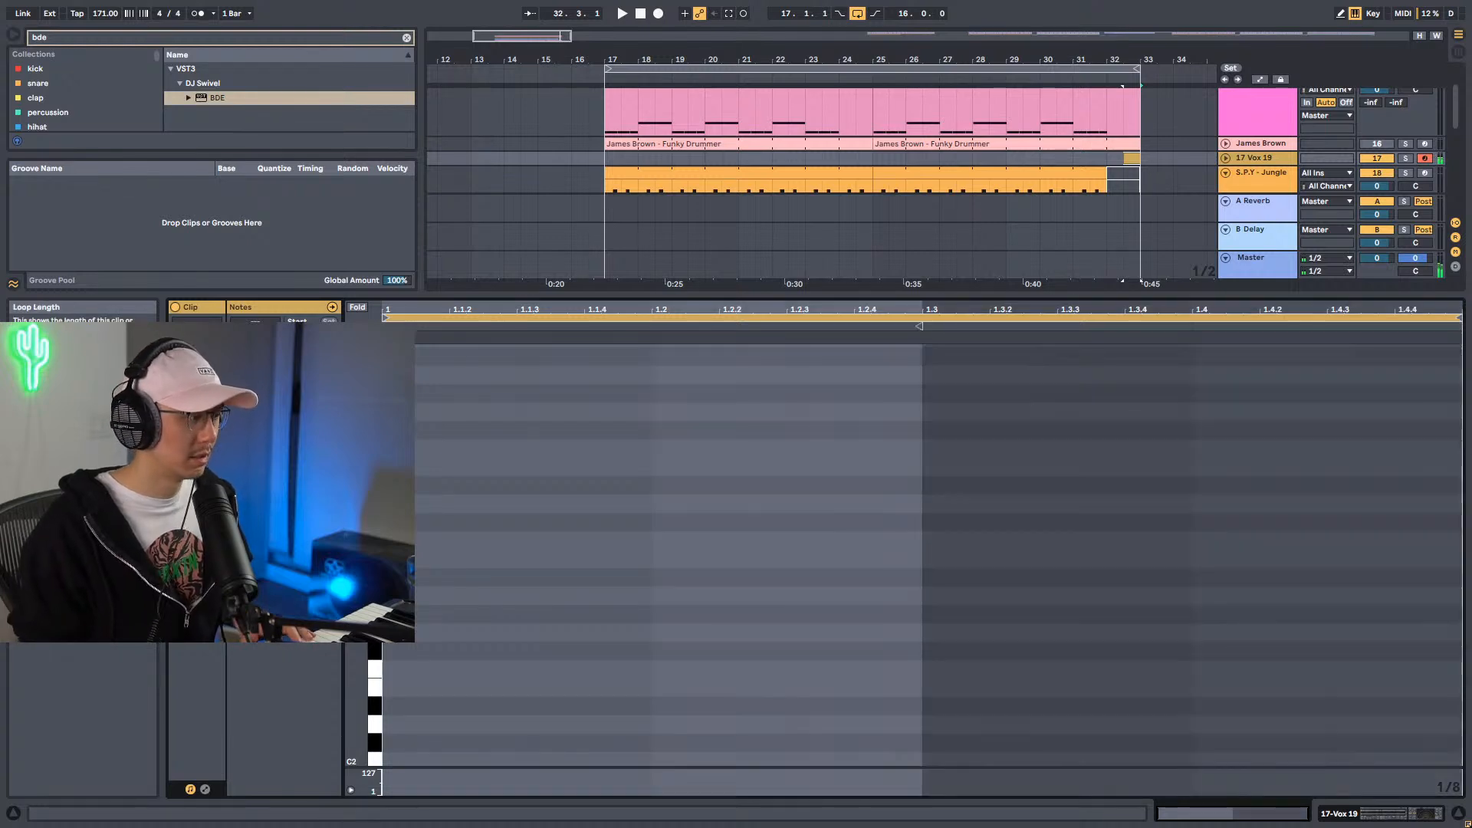
drag(1124, 159, 1105, 159)
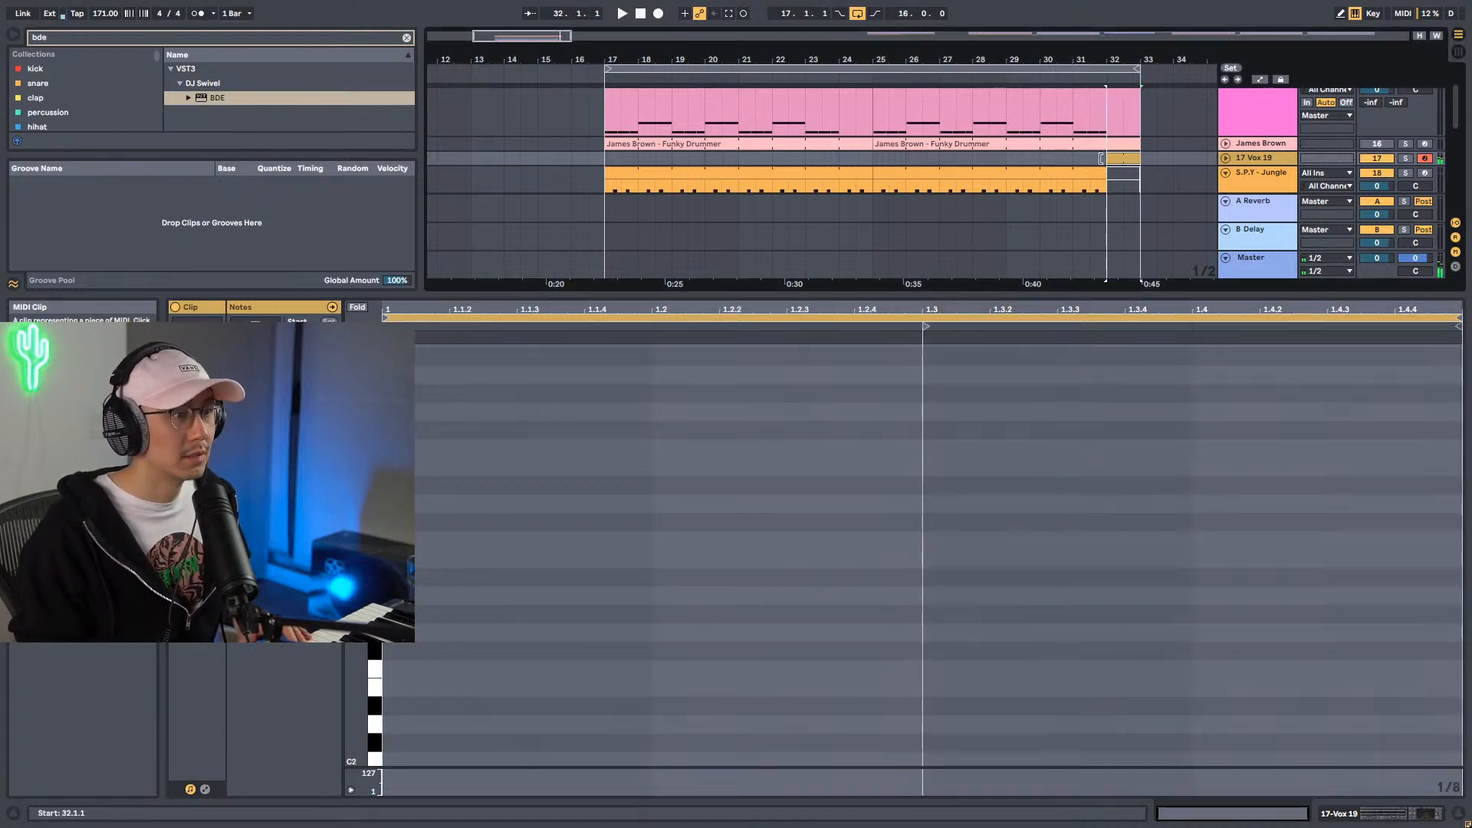
Move the Vox 19 clip's start marker to 1.1.1, then add a C3 note from 1.4.1 to just past 1.4.3 and play it.
drag(923, 328, 385, 328)
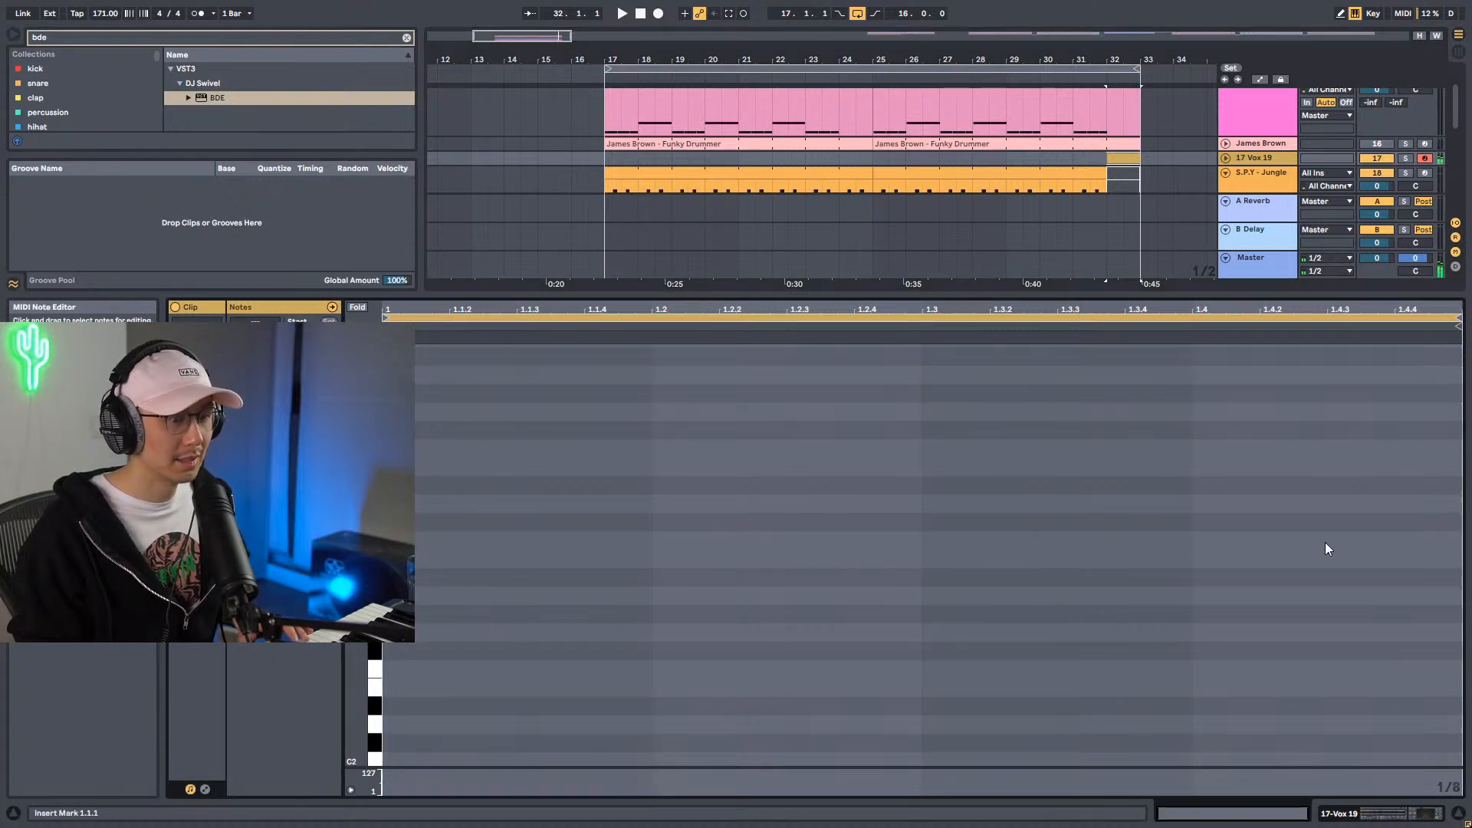
double_click(1243, 539)
drag(1325, 544, 1361, 541)
key(space)
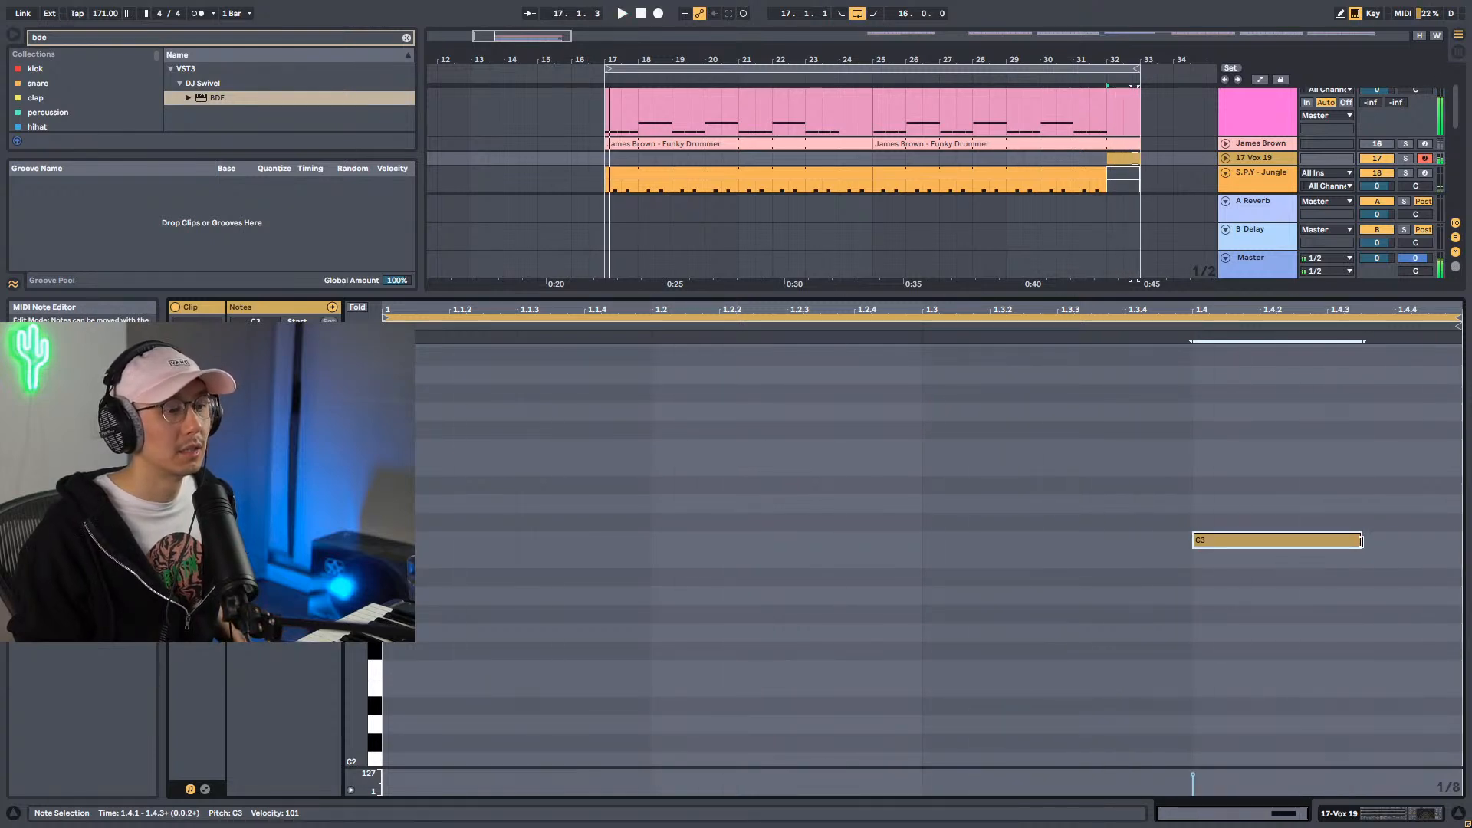
drag(1235, 544, 1386, 545)
key(space)
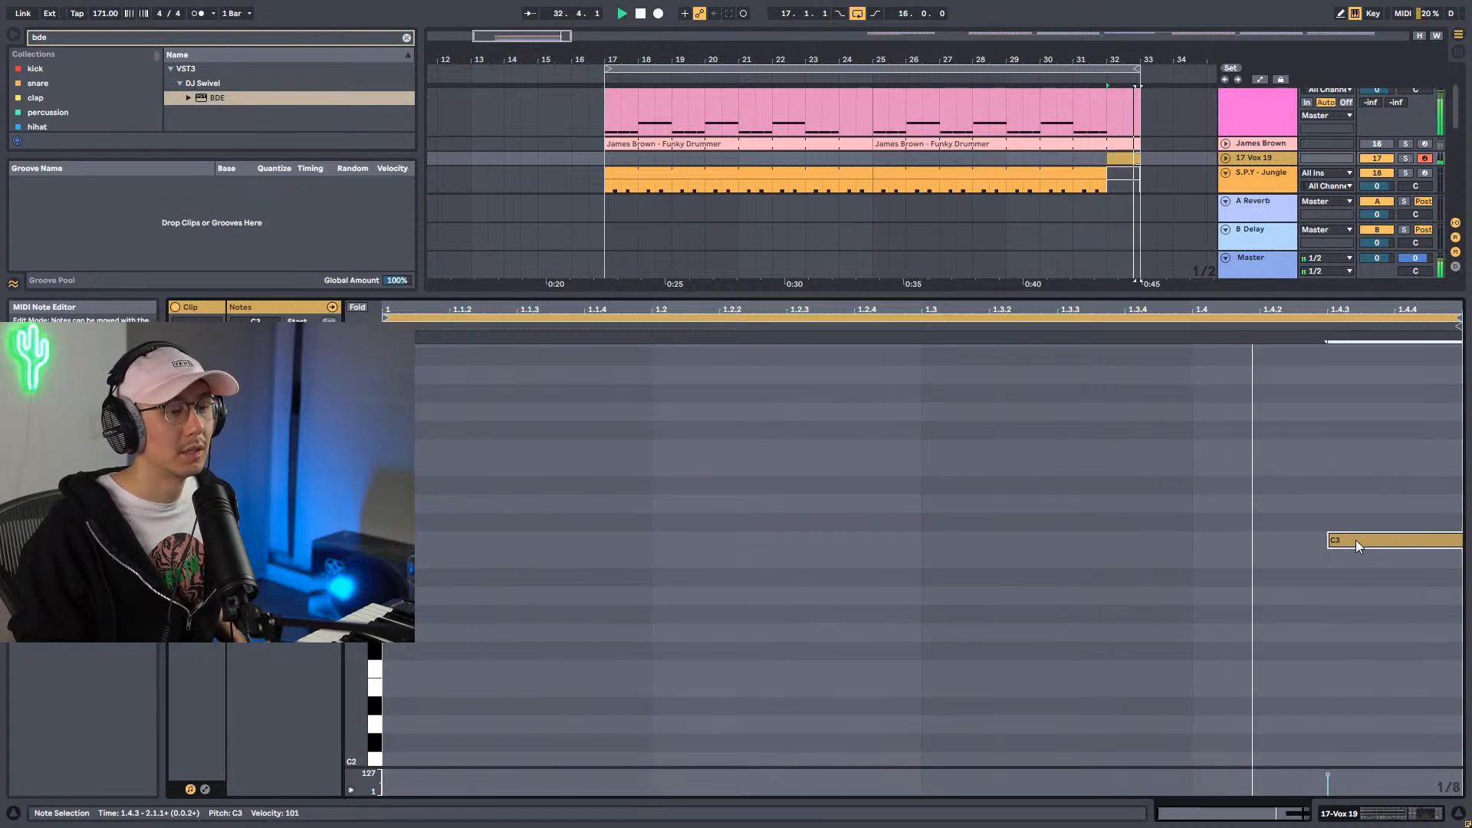
key(space)
drag(1355, 540, 1206, 541)
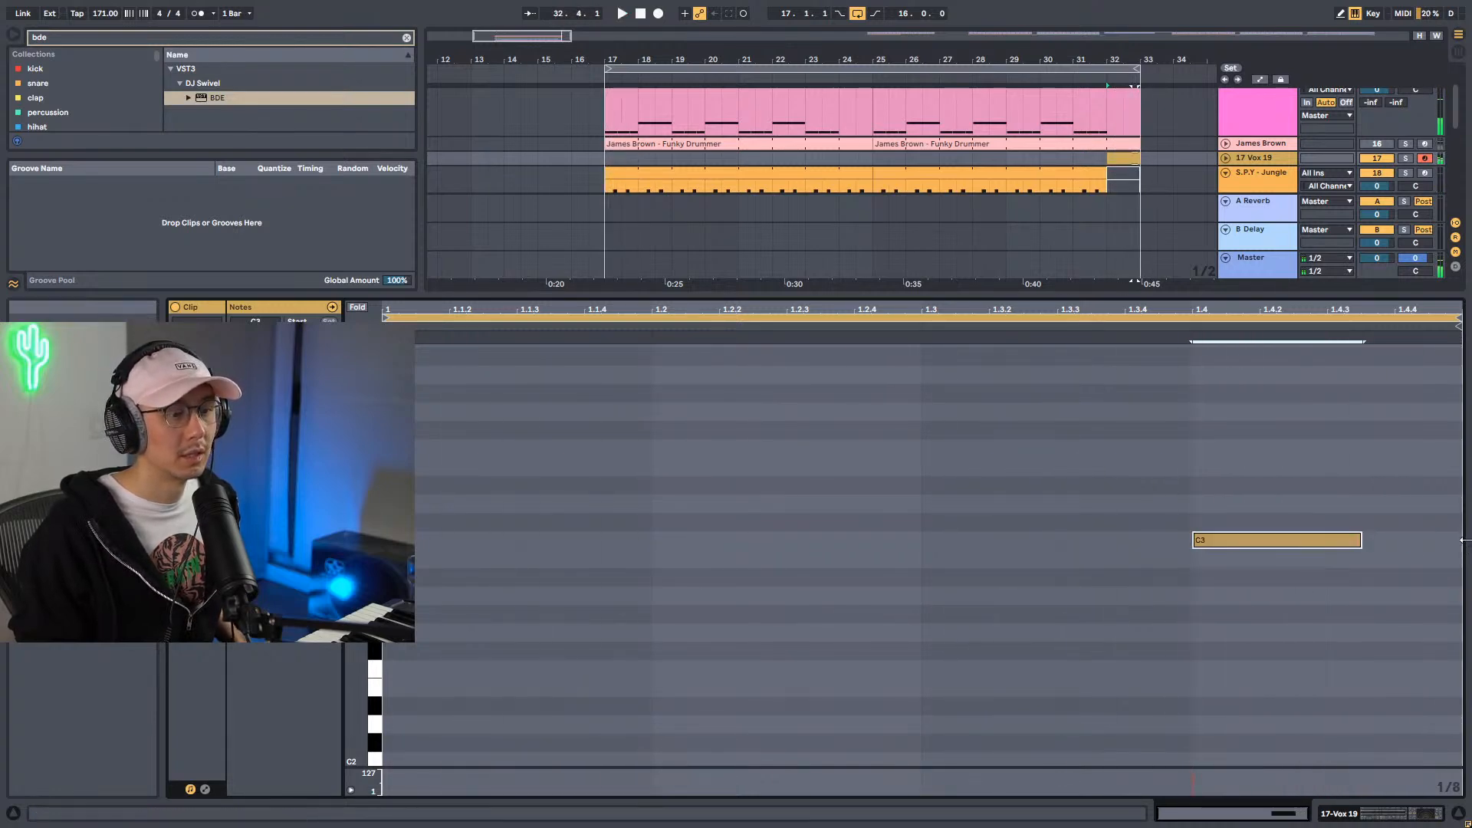
Unfold the 17 Vox 19 track, raise its volume to 3.3 dB and play the transition.
key(space)
click(1264, 154)
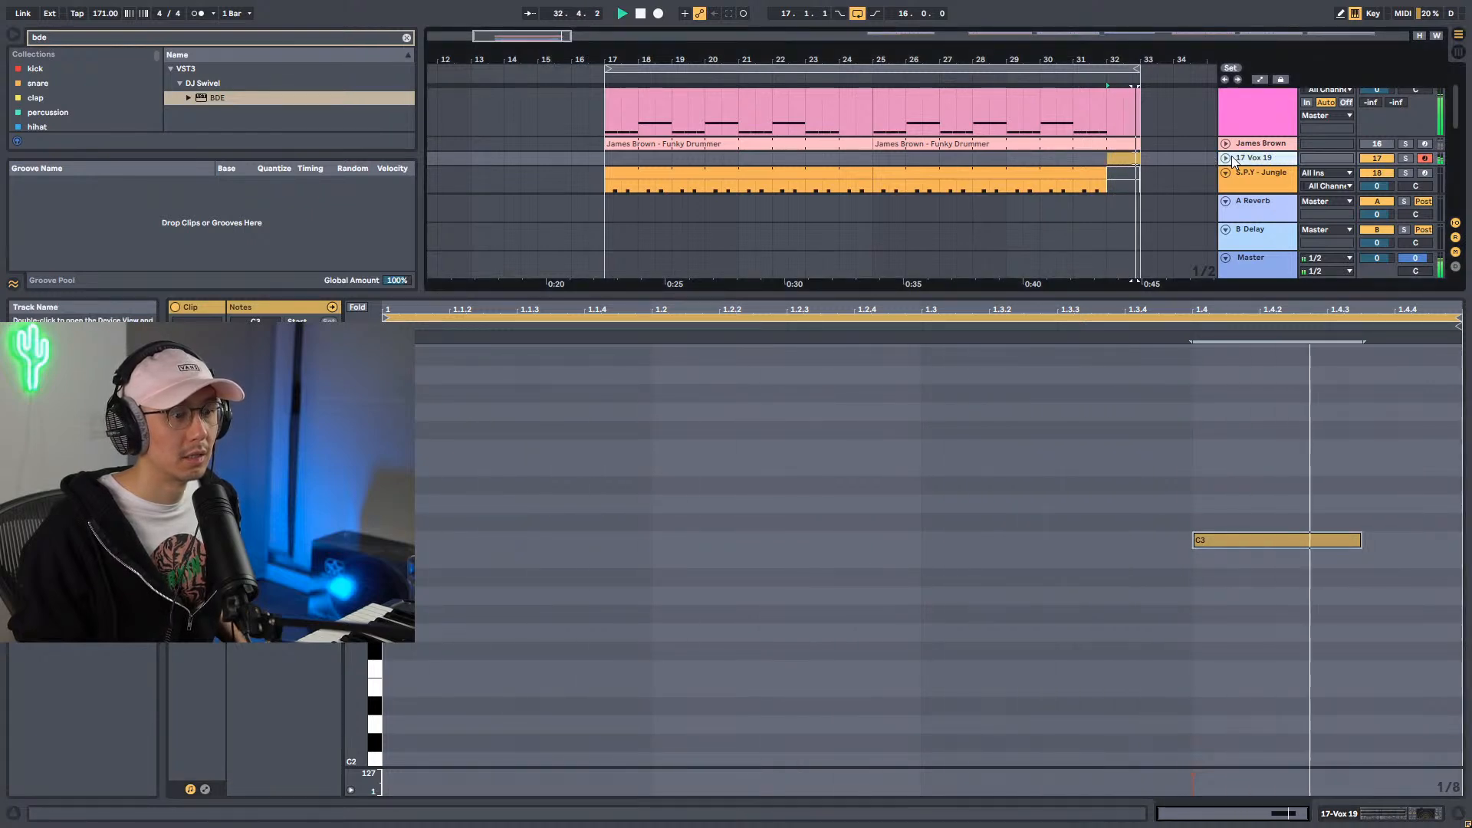
key(space)
click(1226, 157)
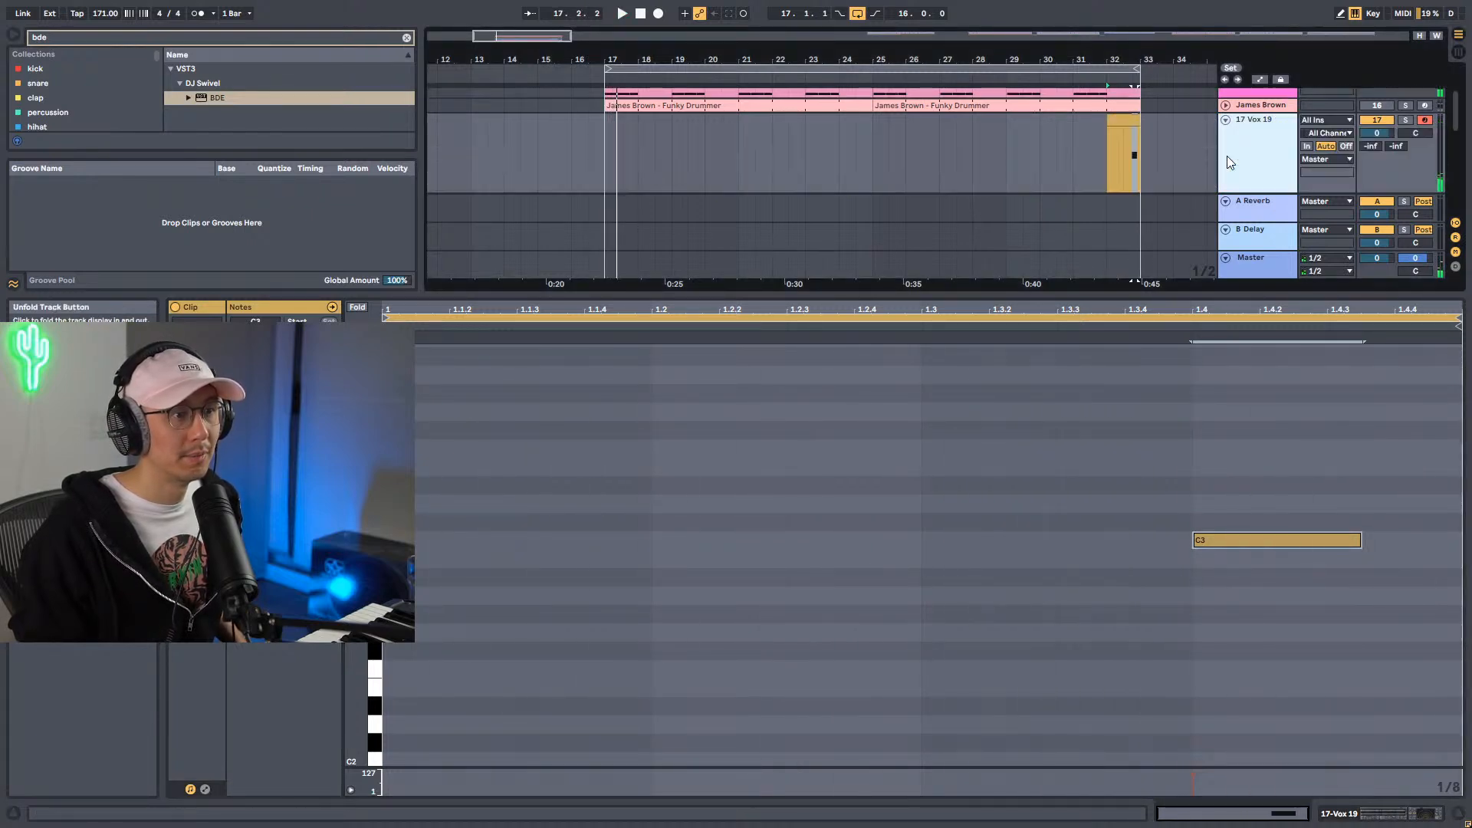
drag(1382, 132, 1382, 115)
key(space)
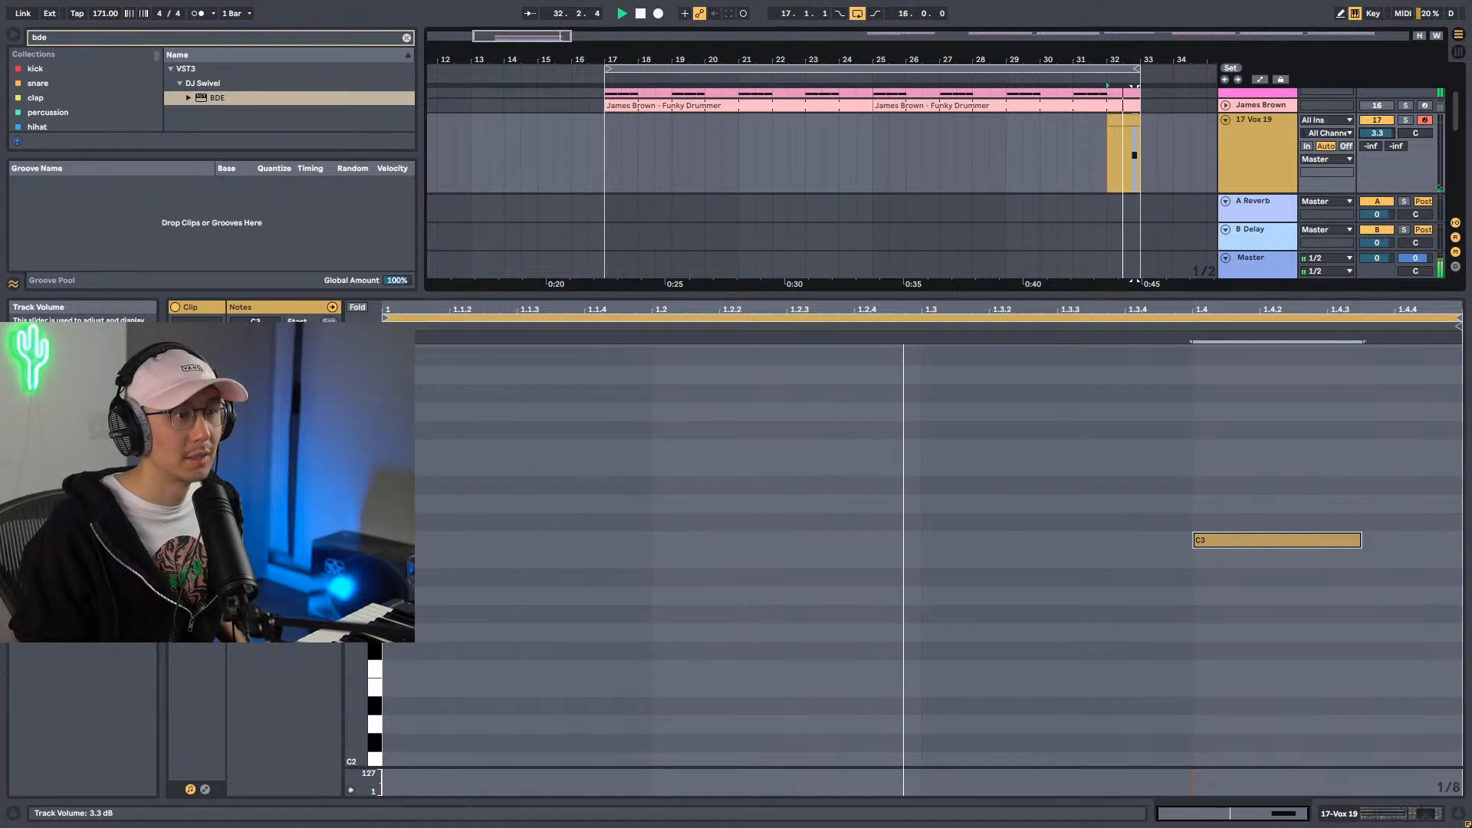
Set the Vox 19 Echo's delay to 1/4 in Notes mode and its filter to HP 267 Hz and LP 2.31 kHz.
click(1271, 135)
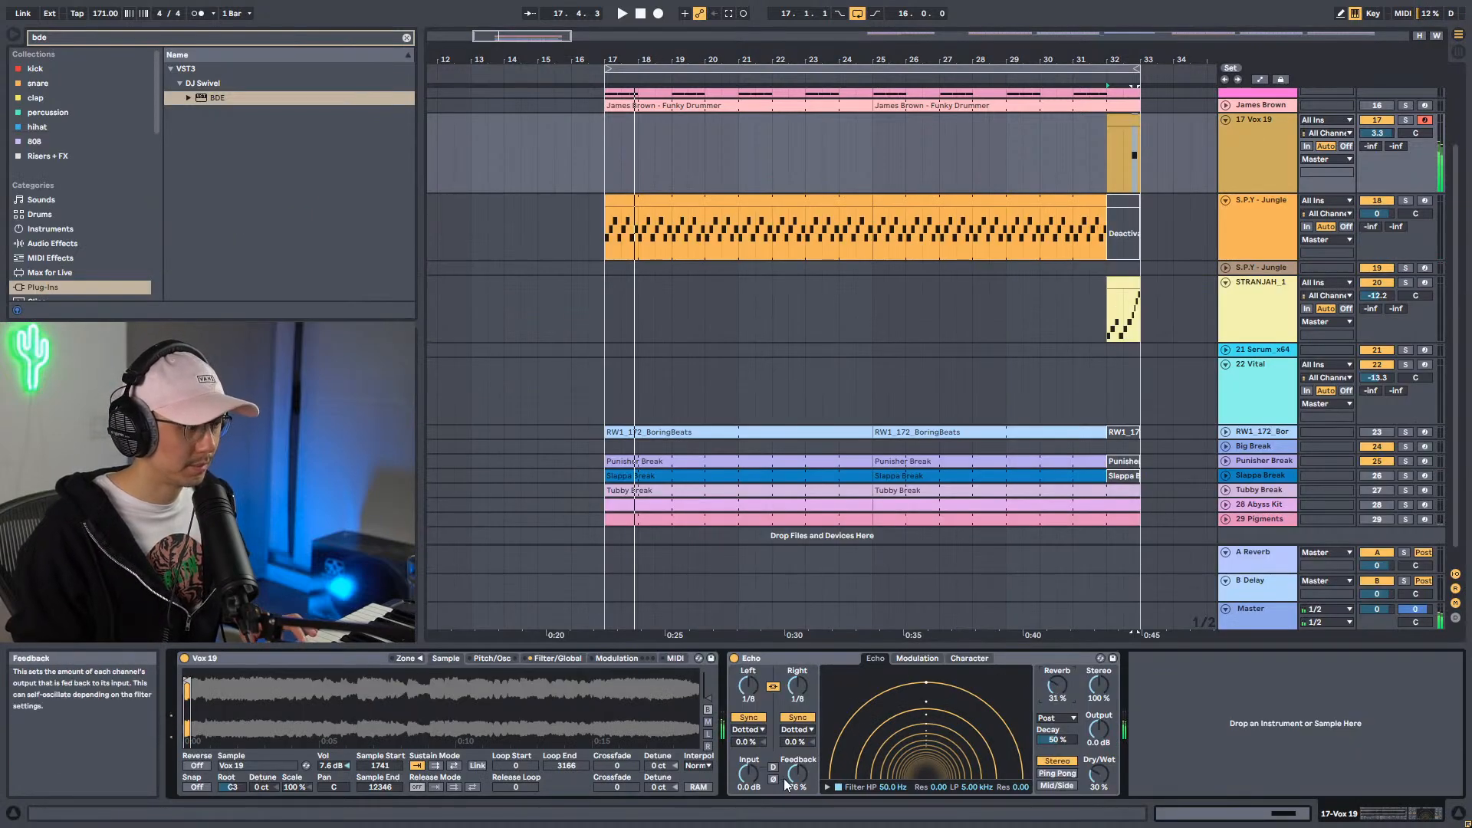
click(756, 728)
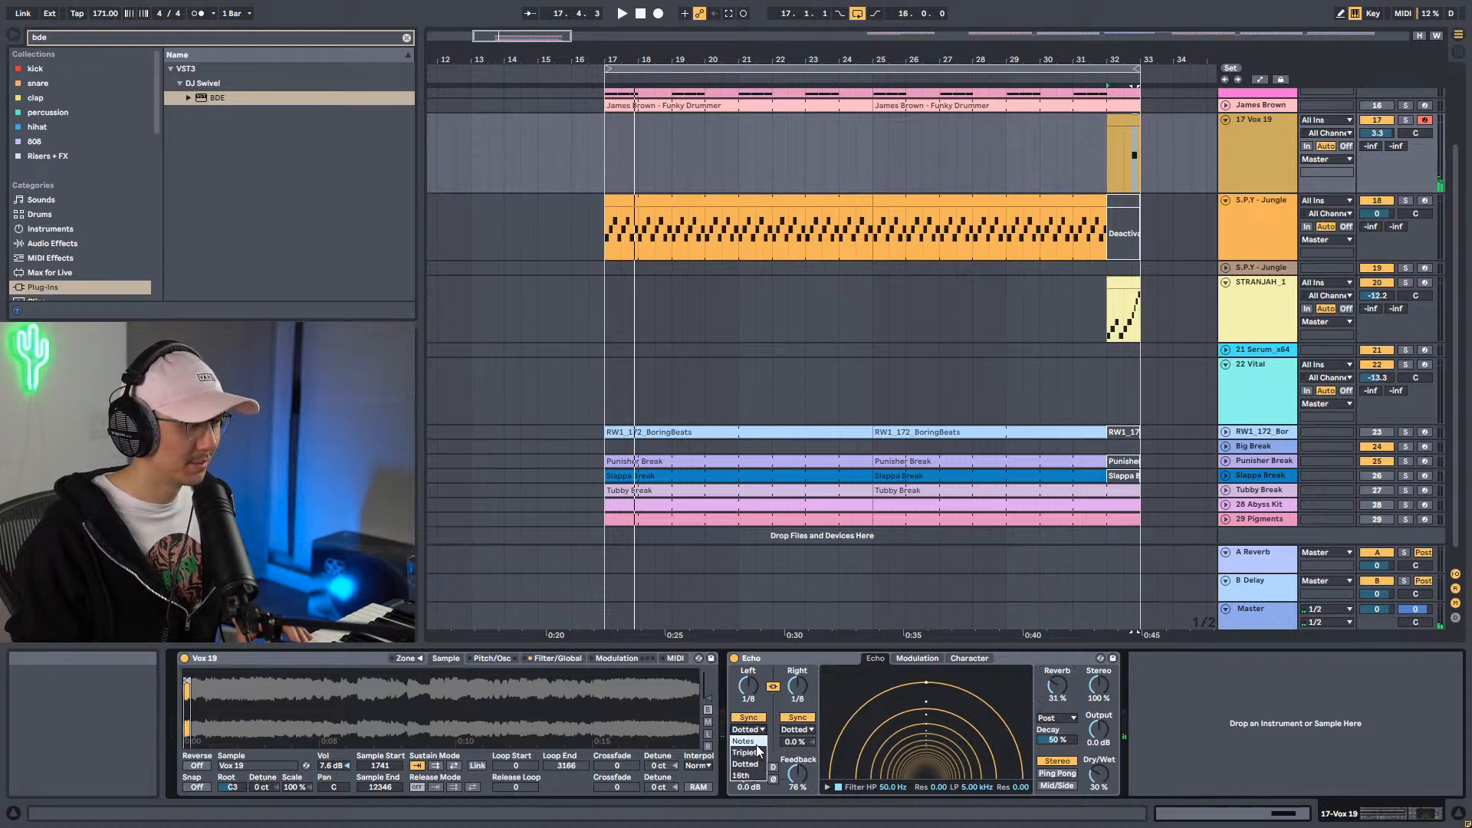
click(756, 742)
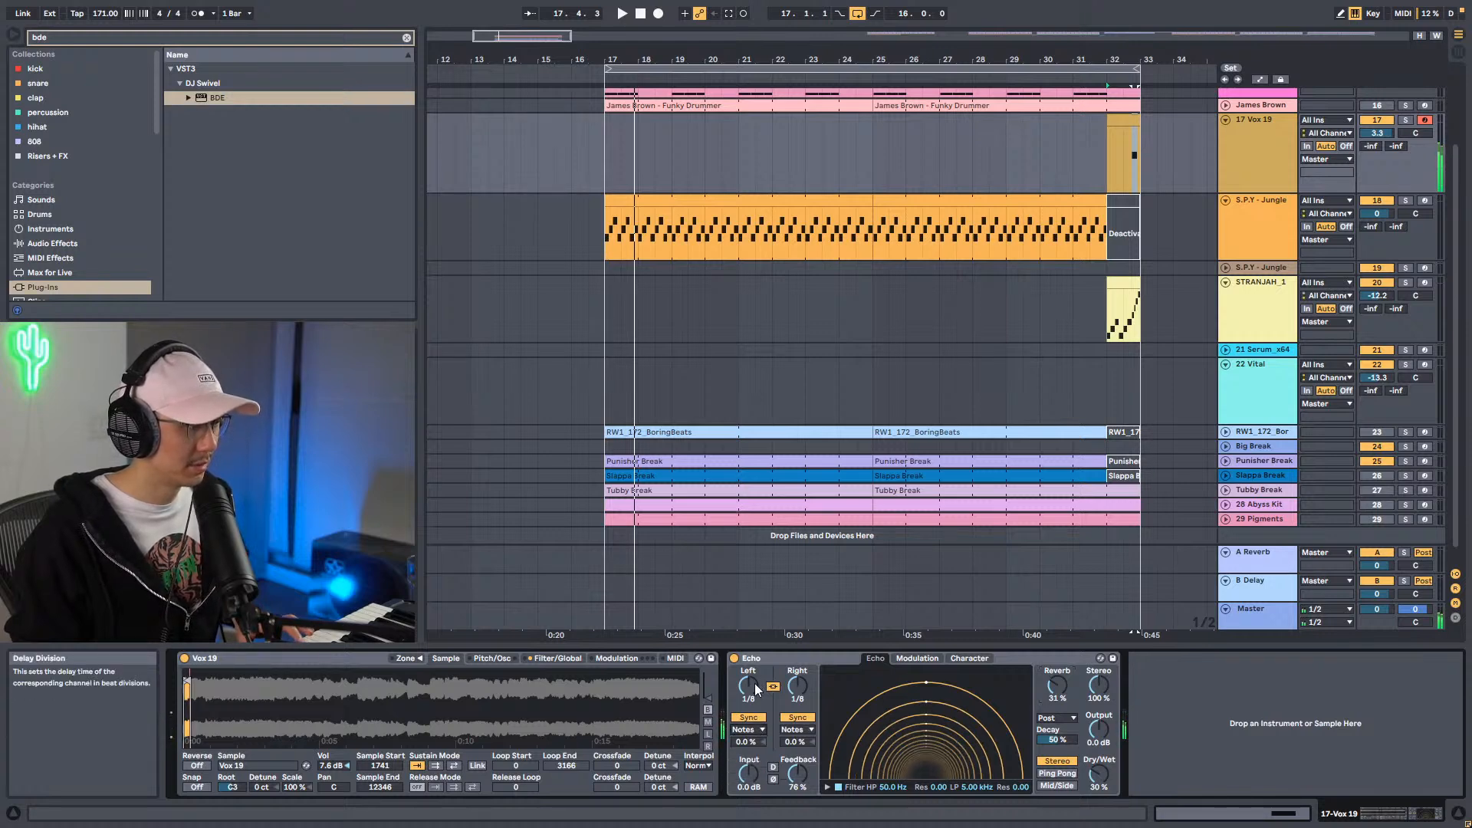
mouse_move(755, 683)
mouse_down()
mouse_move(754, 651)
mouse_move(756, 694)
mouse_up()
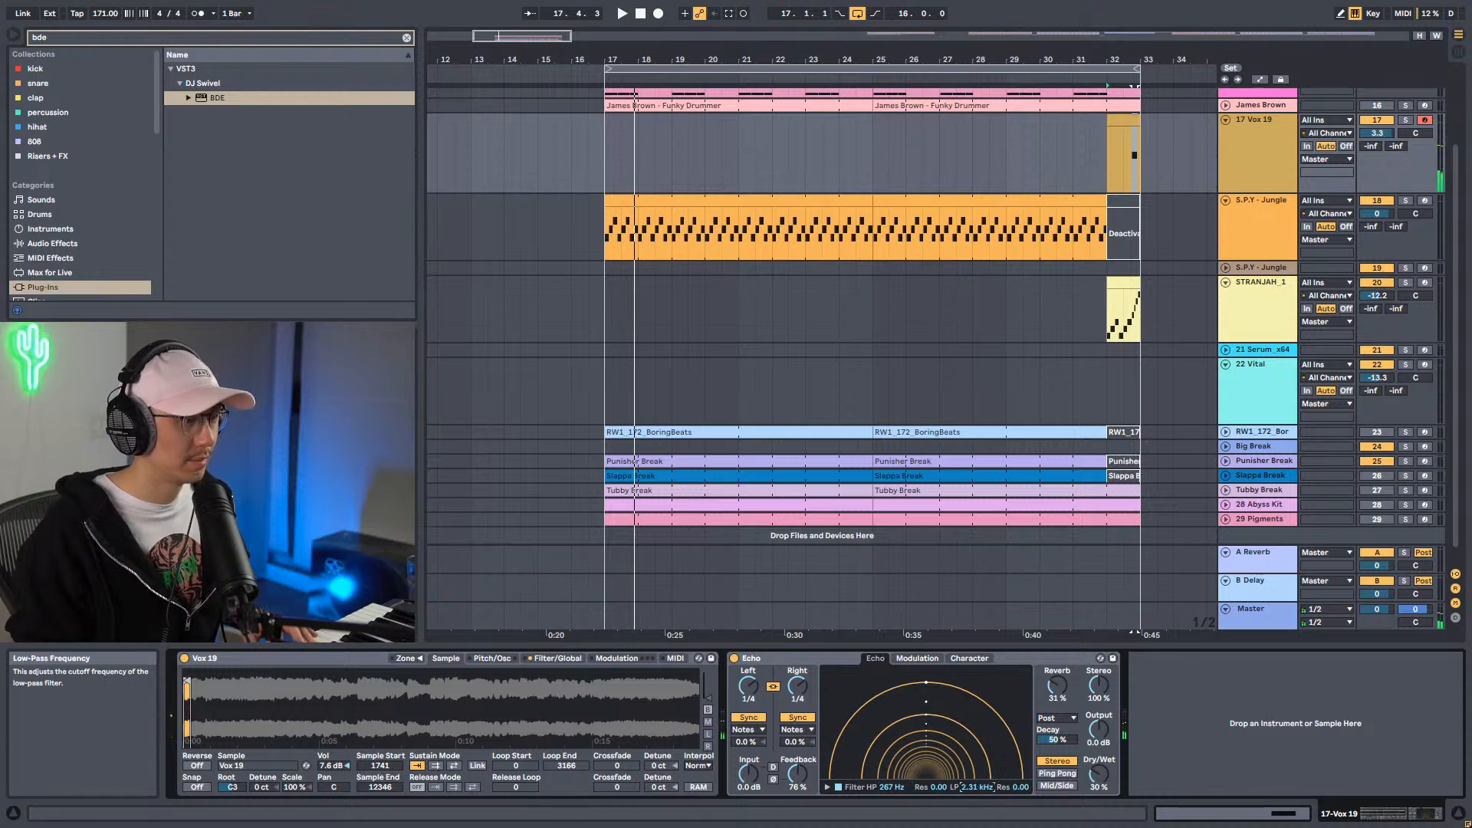
click(1073, 370)
key(space)
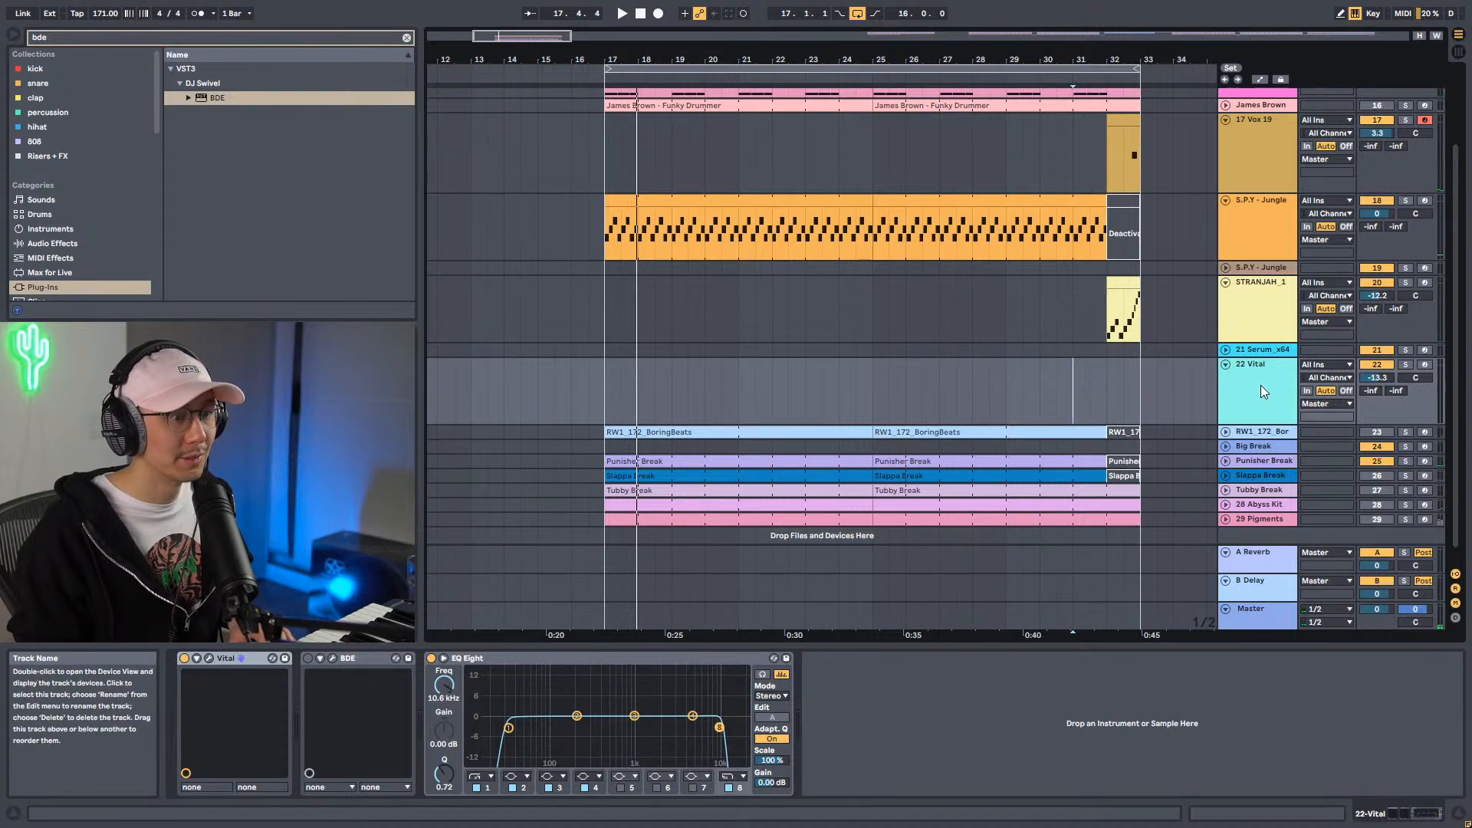
Try more reverb in the Vox 19 Echo, keep its location at Post, then reset the reverb amount to 0.0 %.
click(1248, 163)
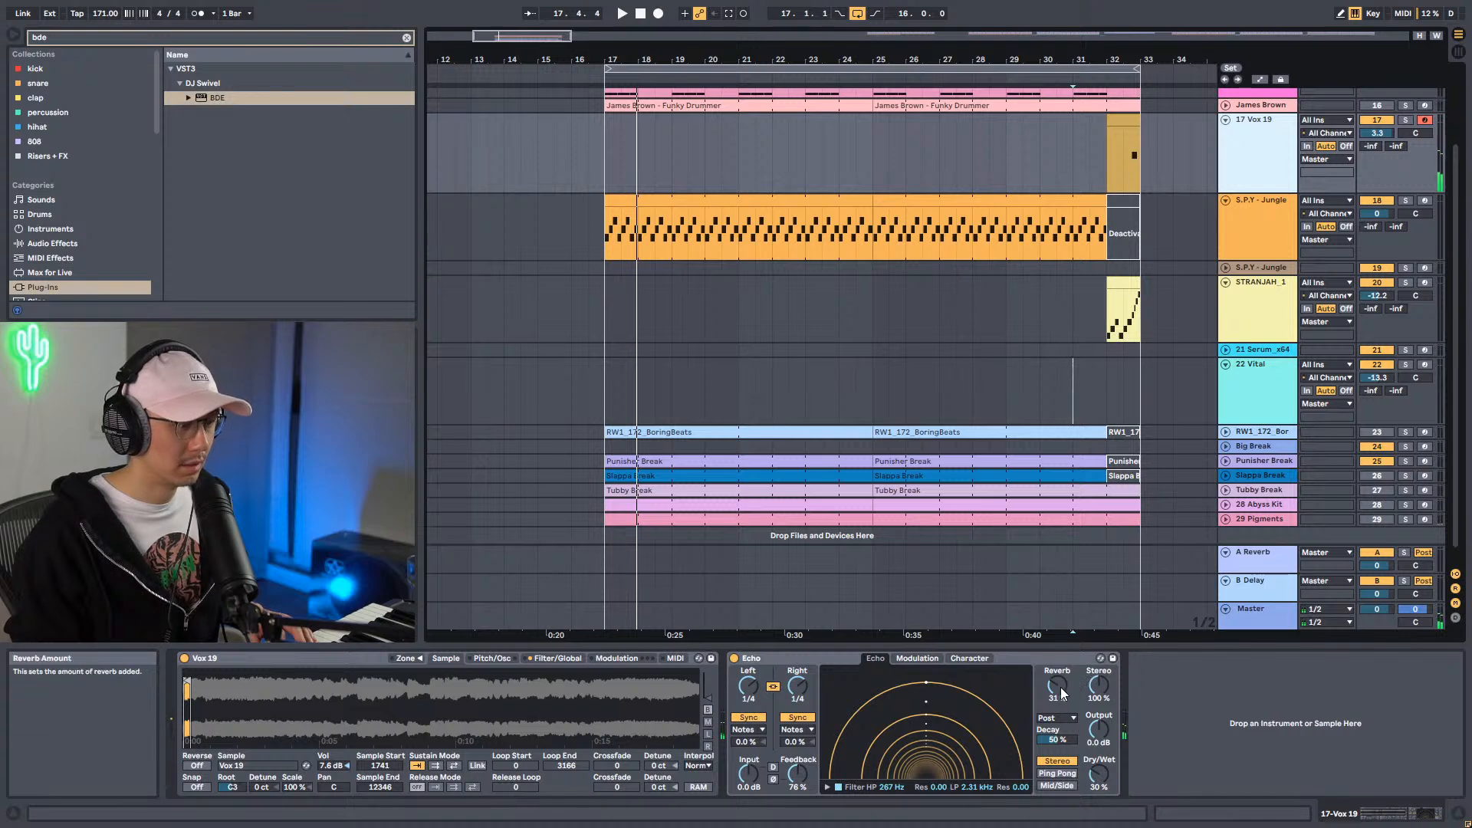
drag(1058, 687, 1058, 667)
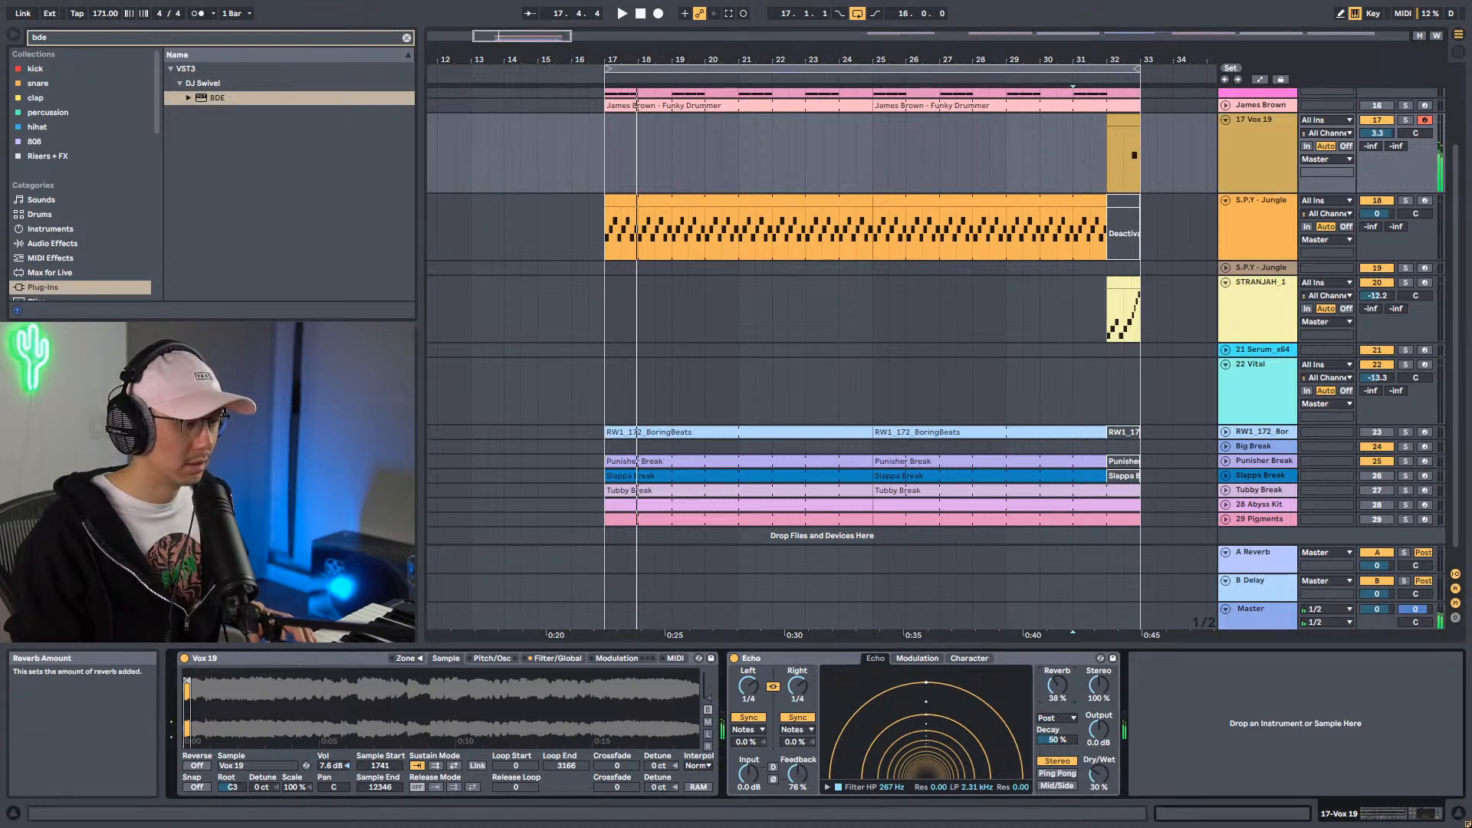
click(1065, 718)
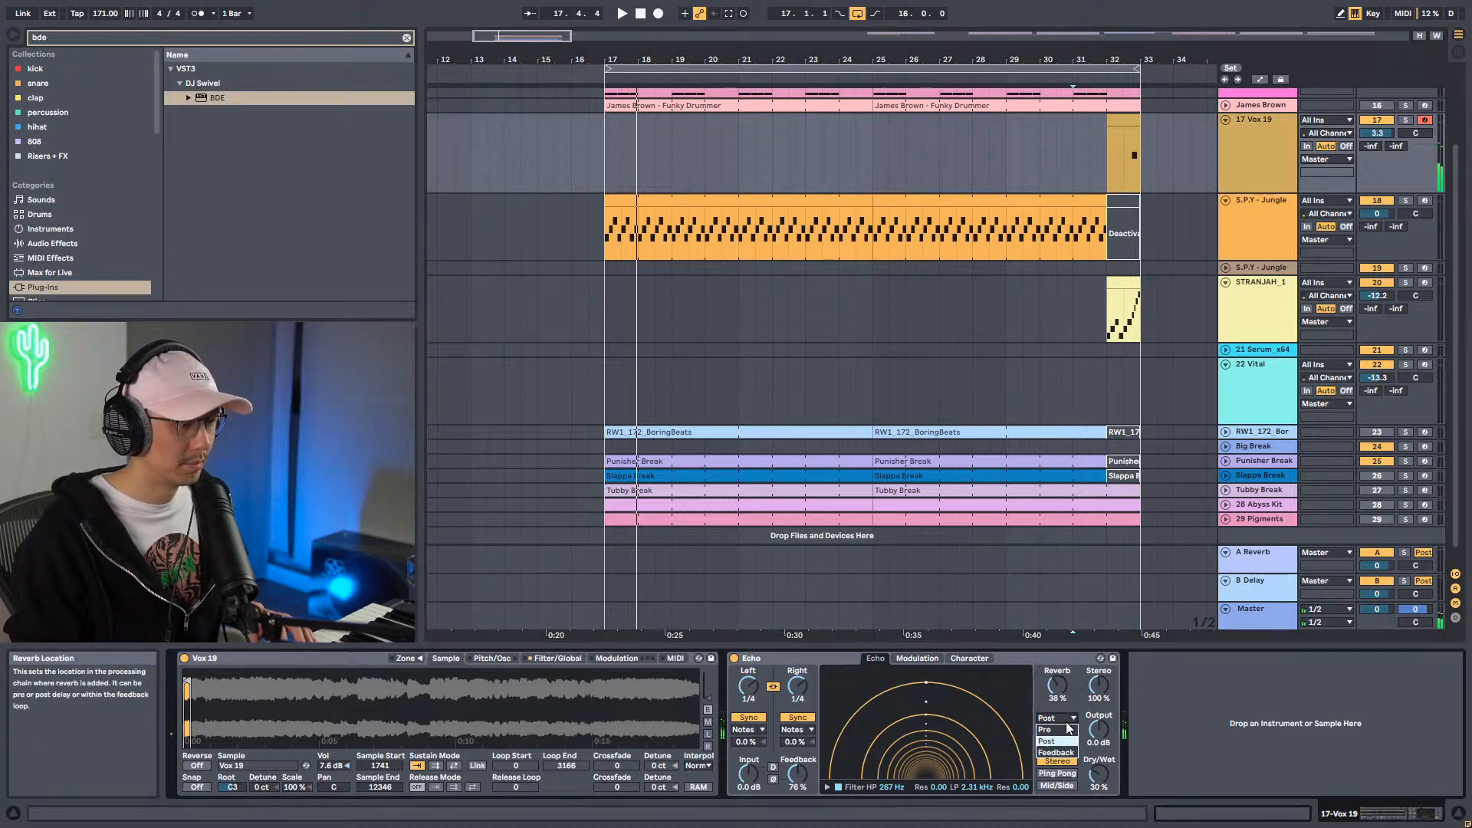
click(1067, 723)
double_click(1056, 687)
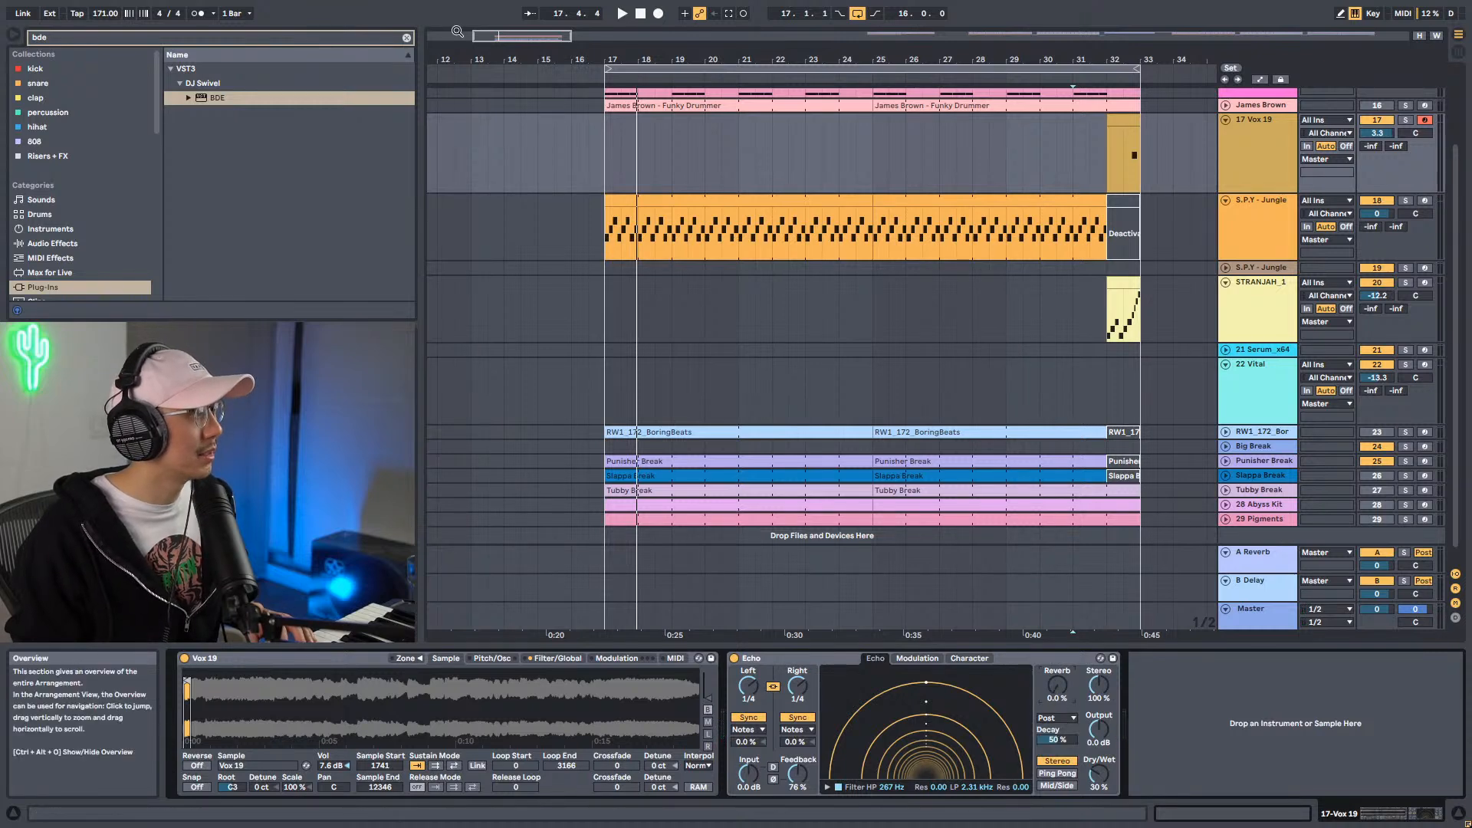
Add a Reverb audio effect after the Echo on Vox 19, with a 1.40 s decay time and 21 % dry/wet.
click(407, 38)
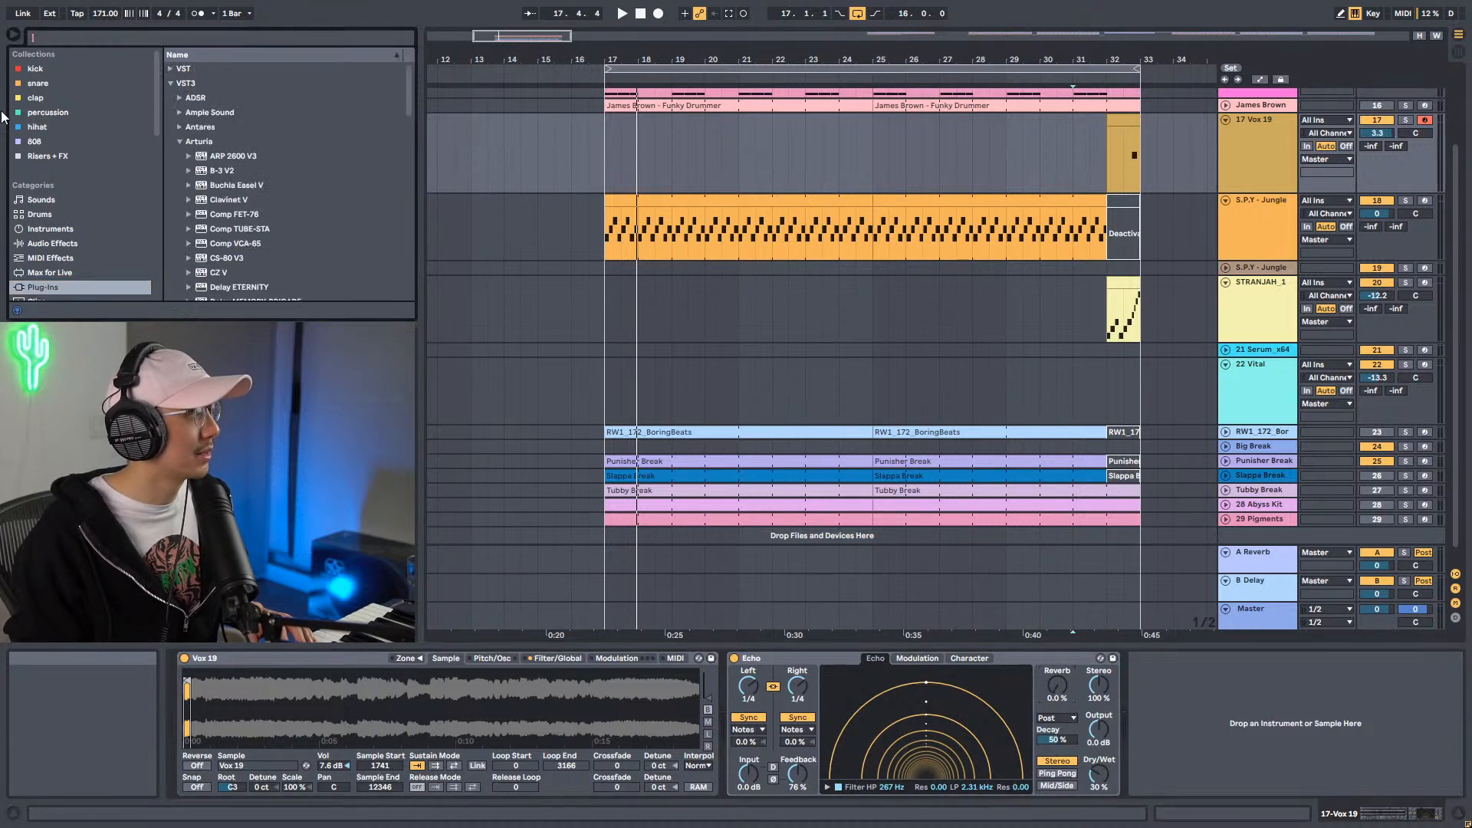
click(61, 243)
scroll(232, 159, down, 5)
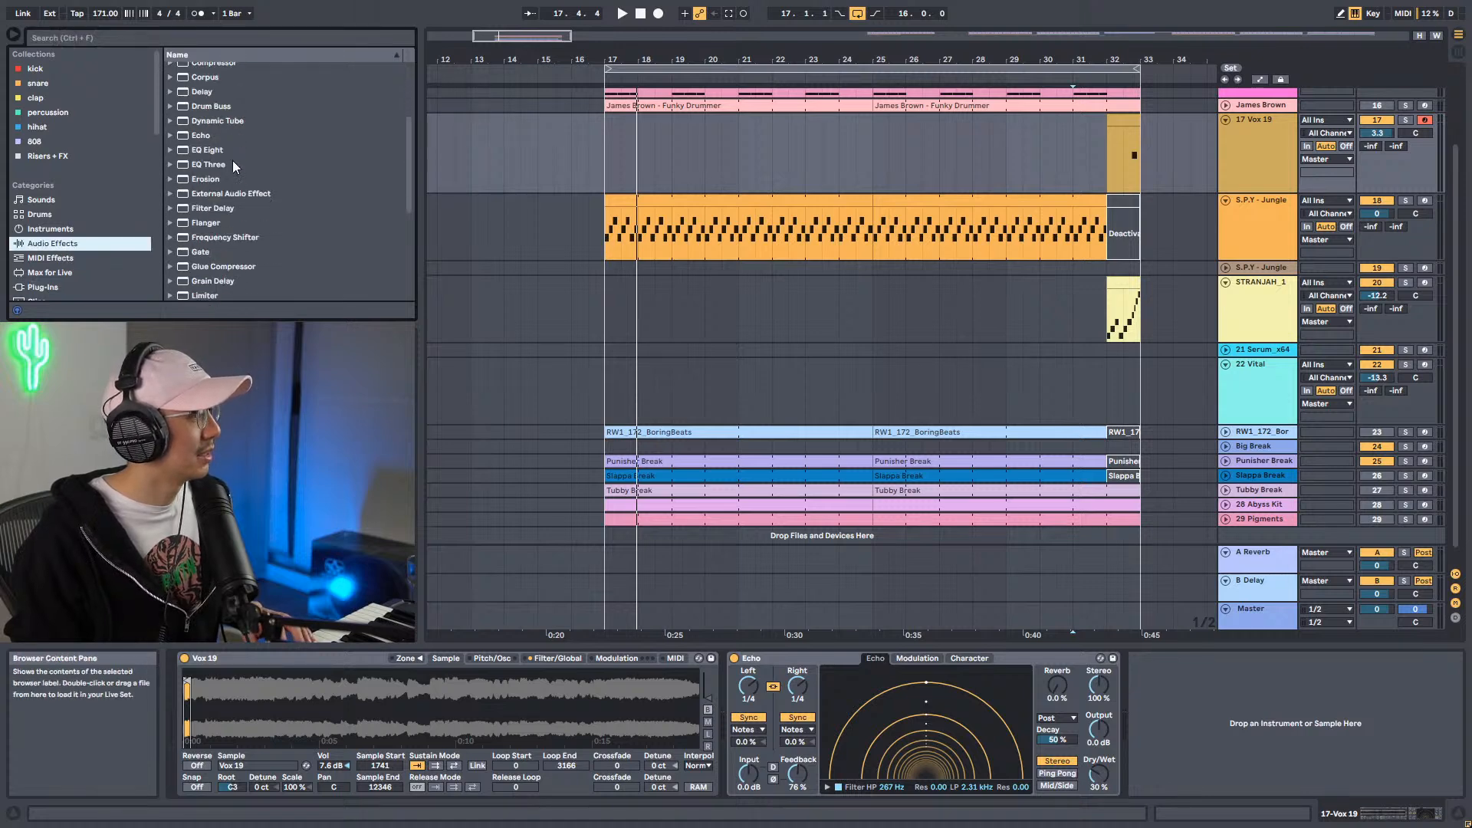
scroll(232, 160, up, 5)
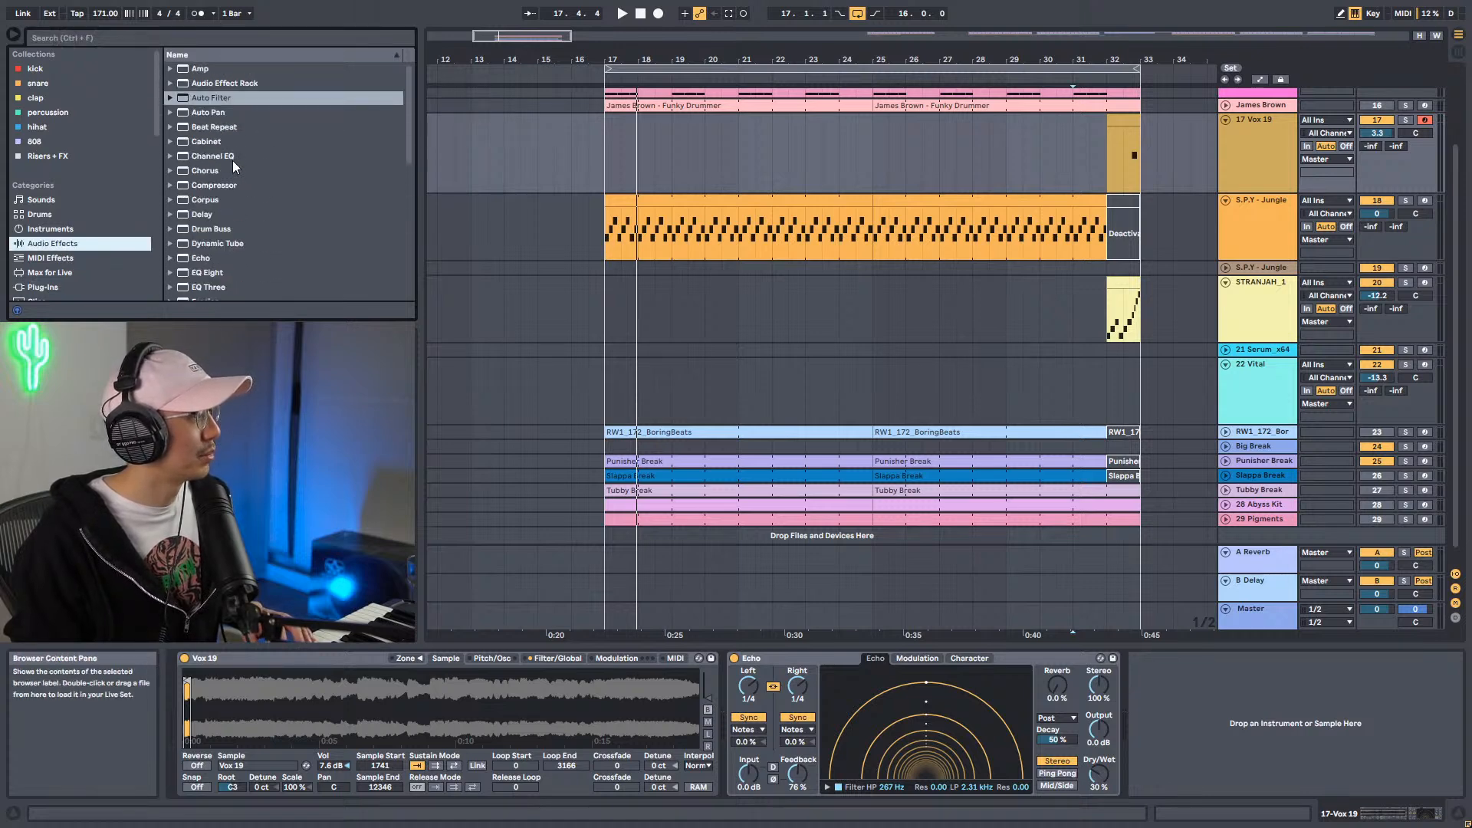
scroll(217, 116, down, 10)
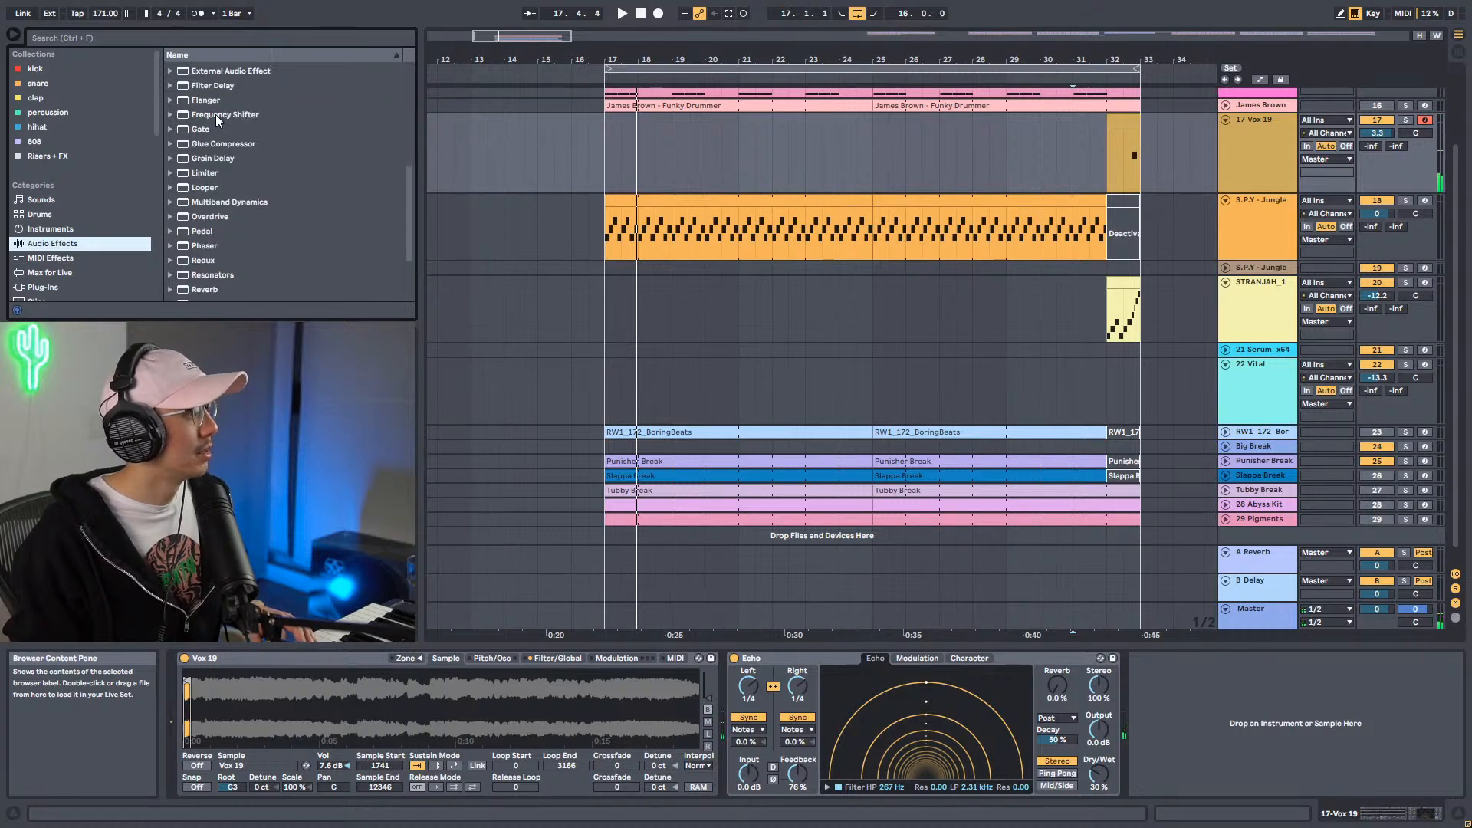
drag(205, 208, 1163, 660)
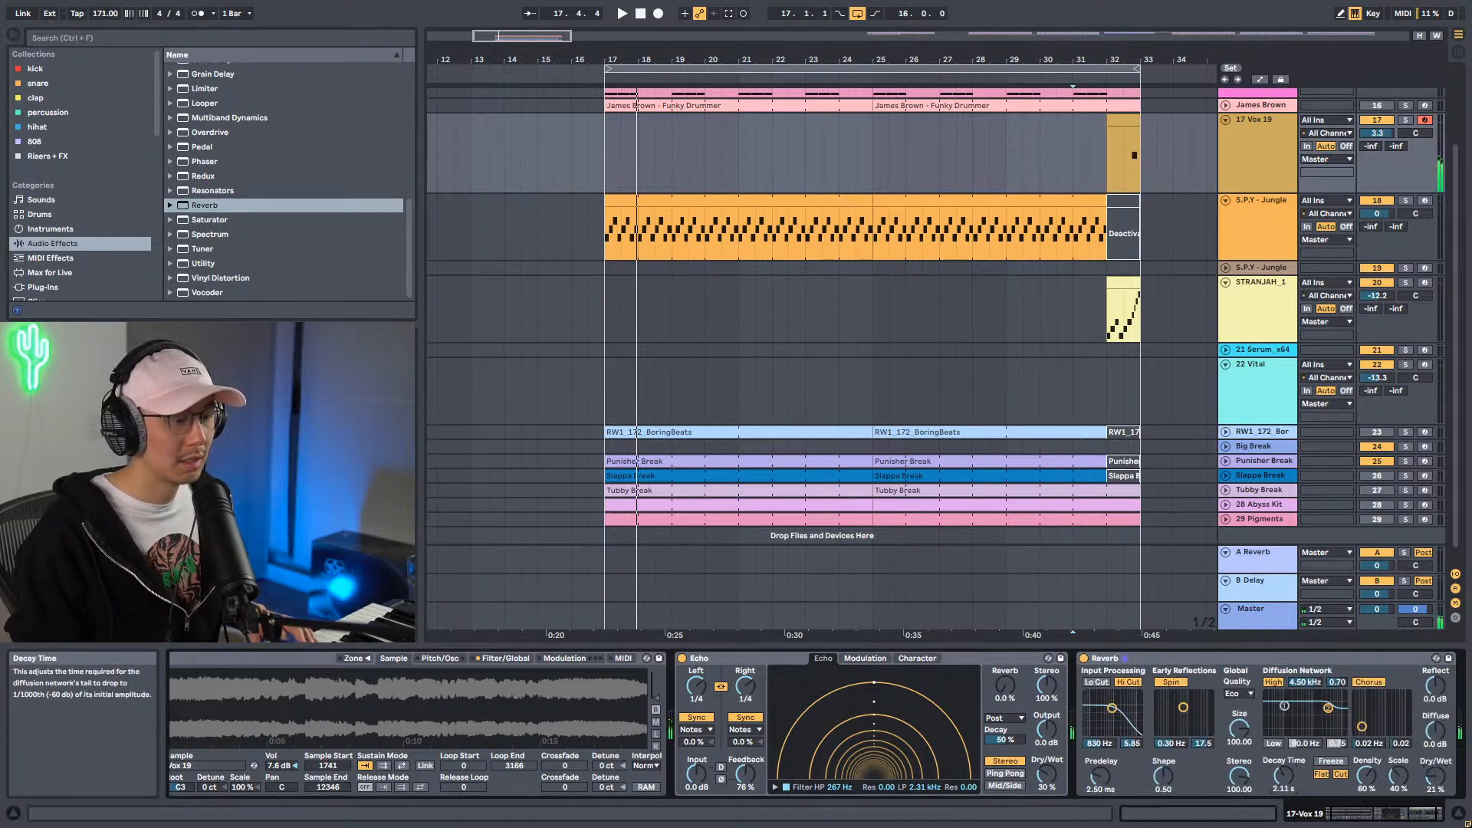
drag(1282, 775, 1283, 780)
Change the Vox 19 Echo's delay to 1/8 in Dotted mode and play the loop.
click(698, 729)
click(693, 764)
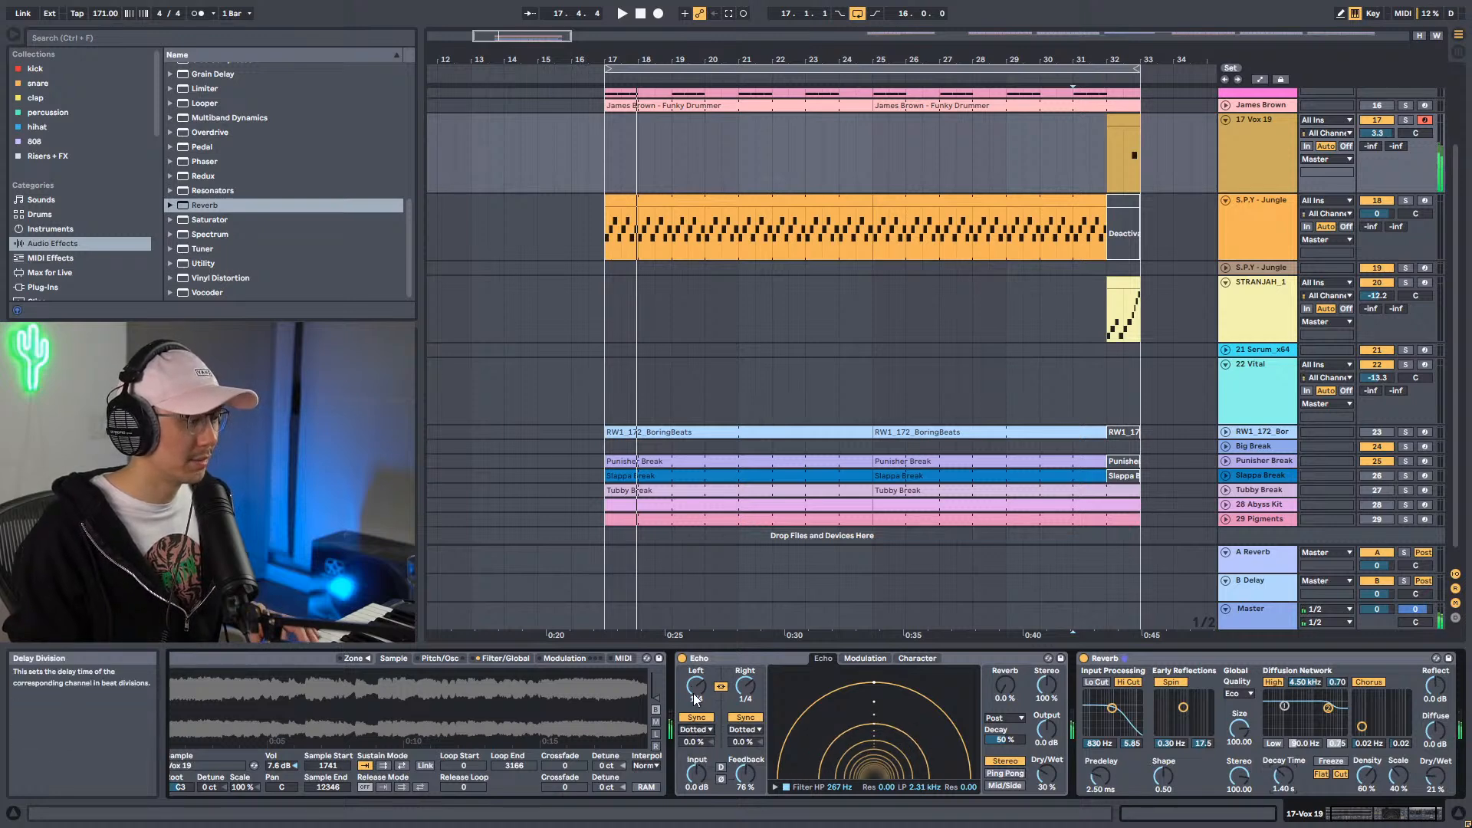
drag(703, 699, 703, 709)
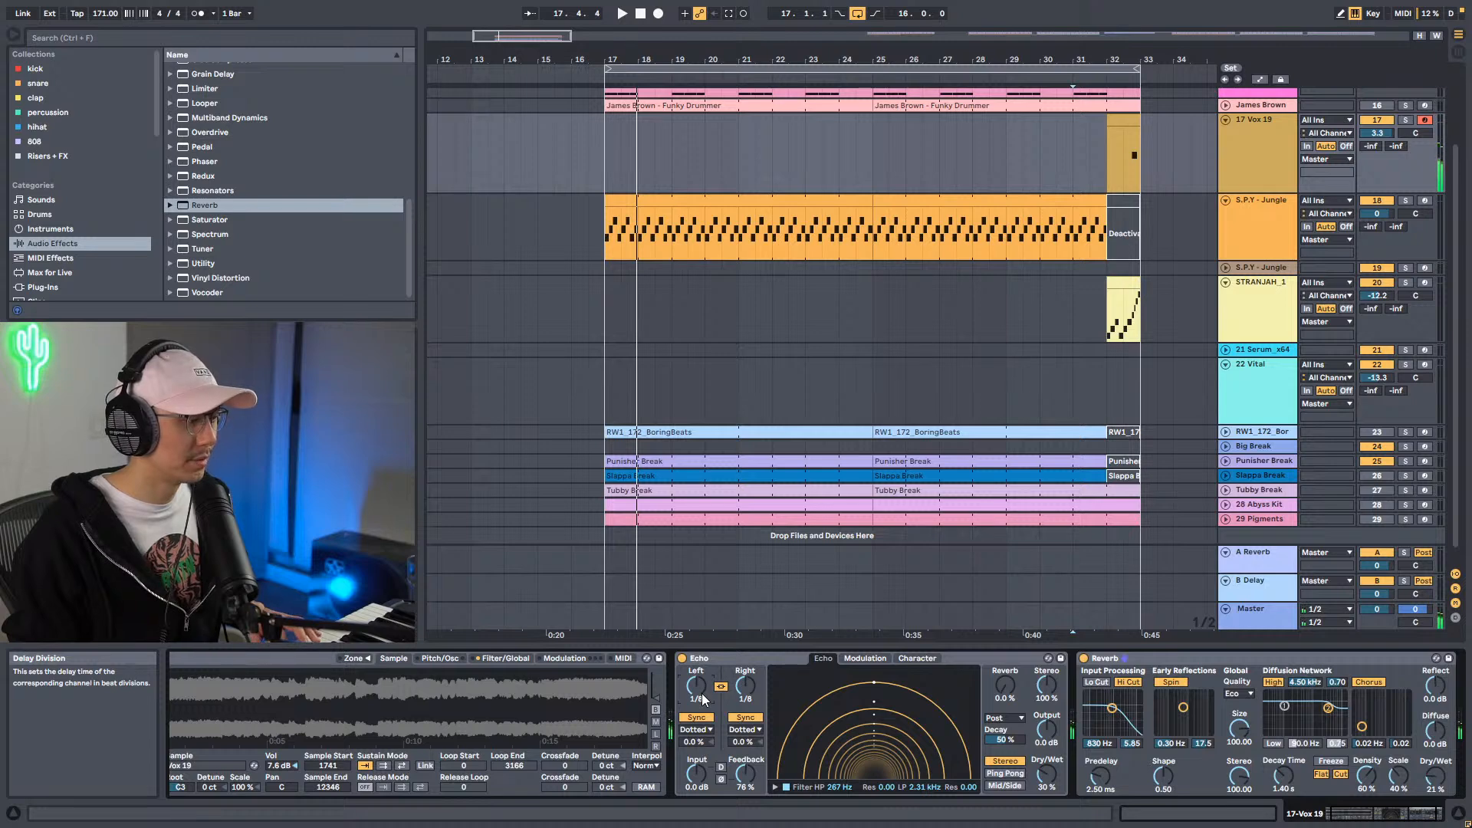
key(space)
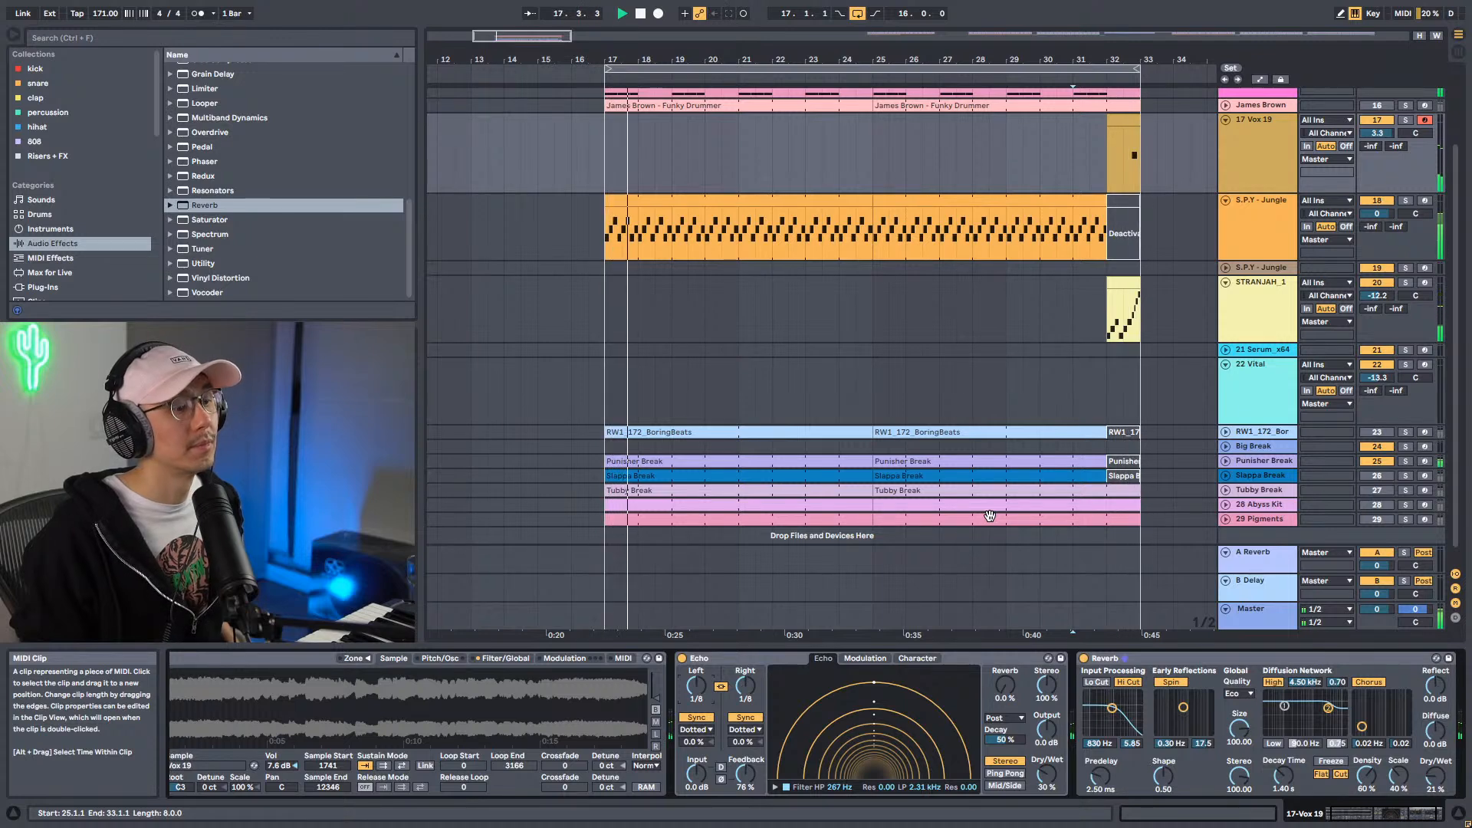
key(space)
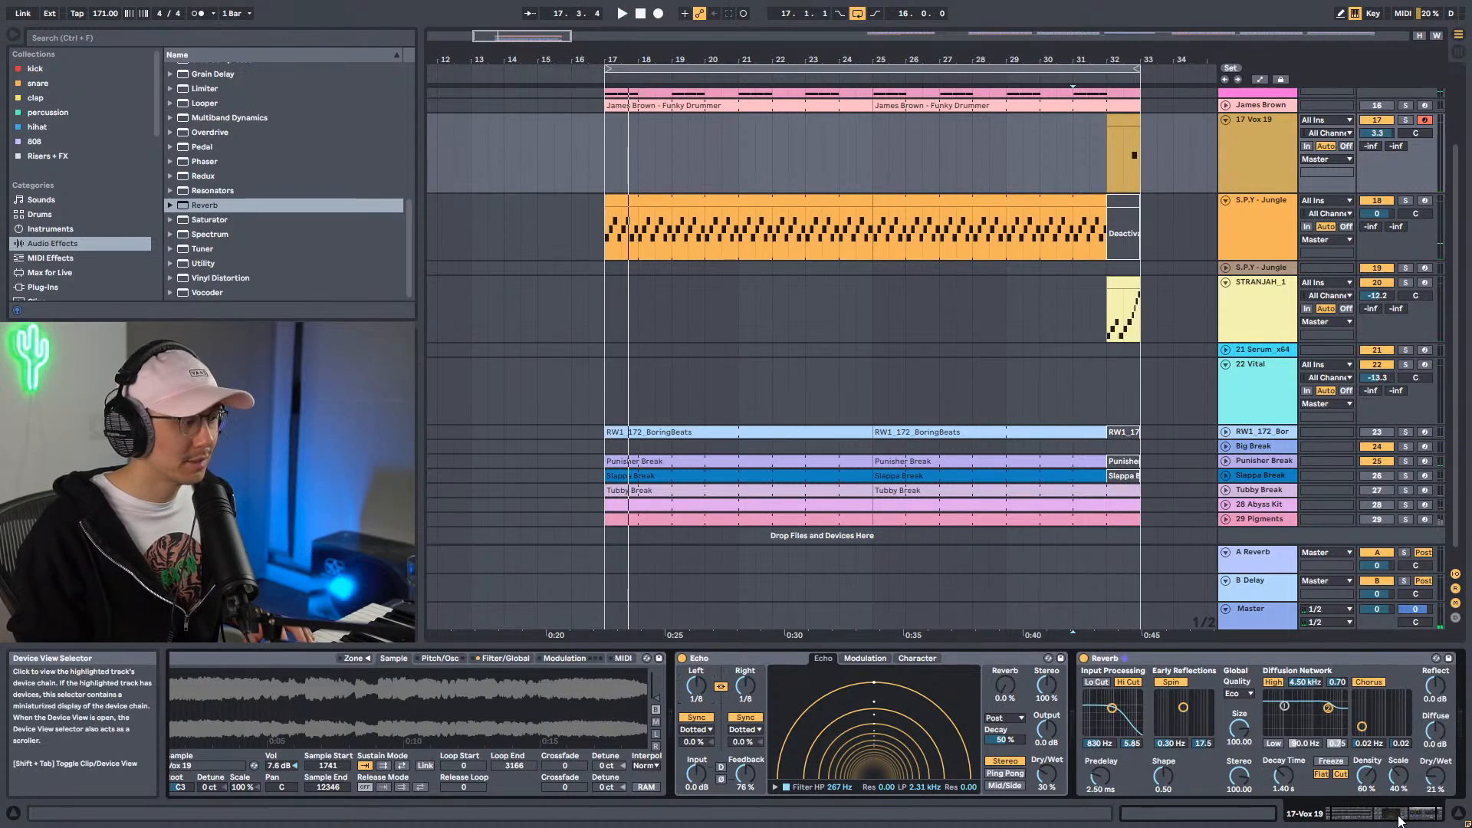
Examine the start of the Vox 19 sample waveform up close, play the transition and show the sampler's zone editor.
click(1308, 814)
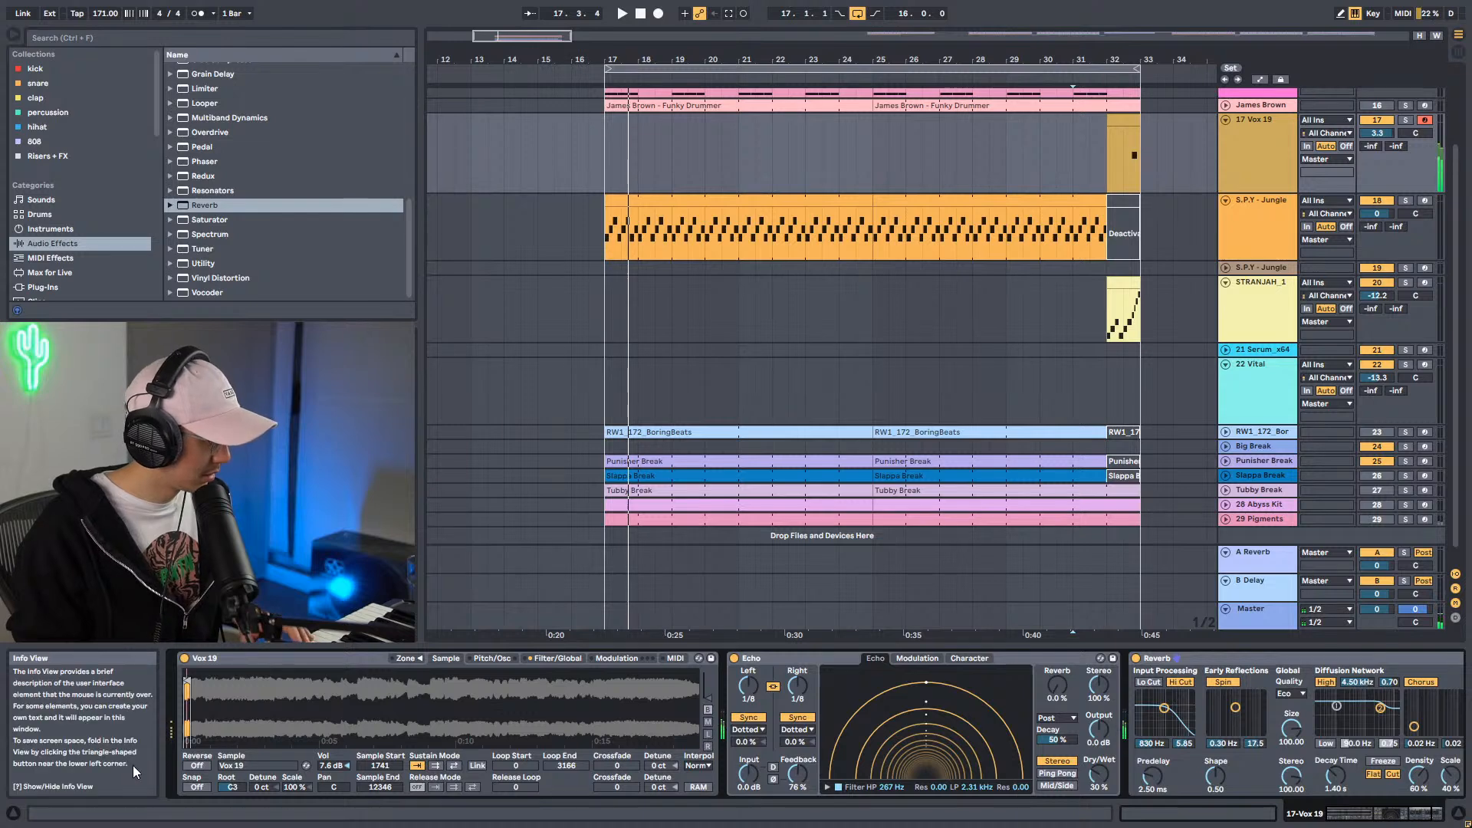
drag(245, 685, 289, 702)
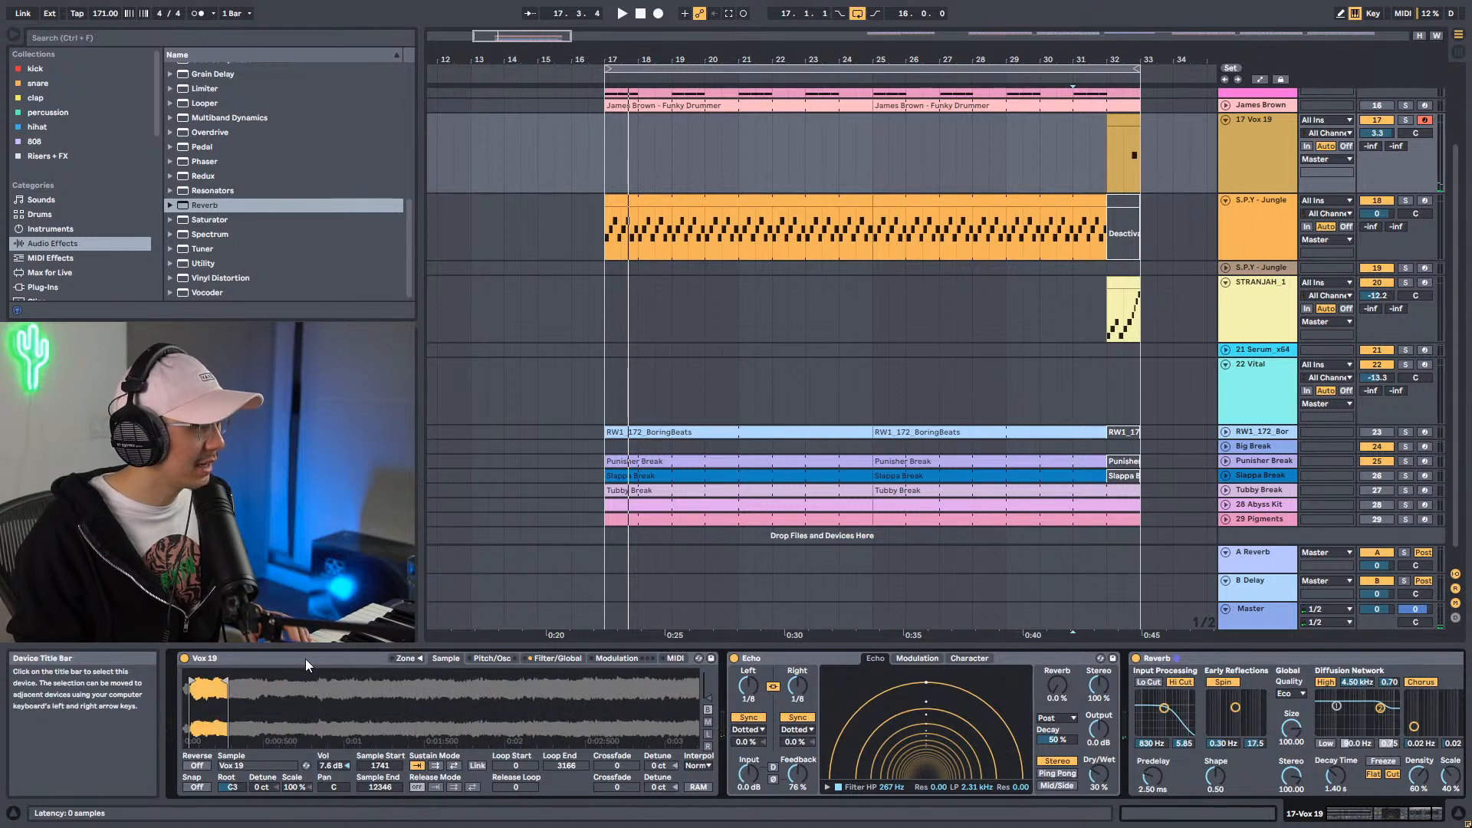
drag(279, 702, 443, 699)
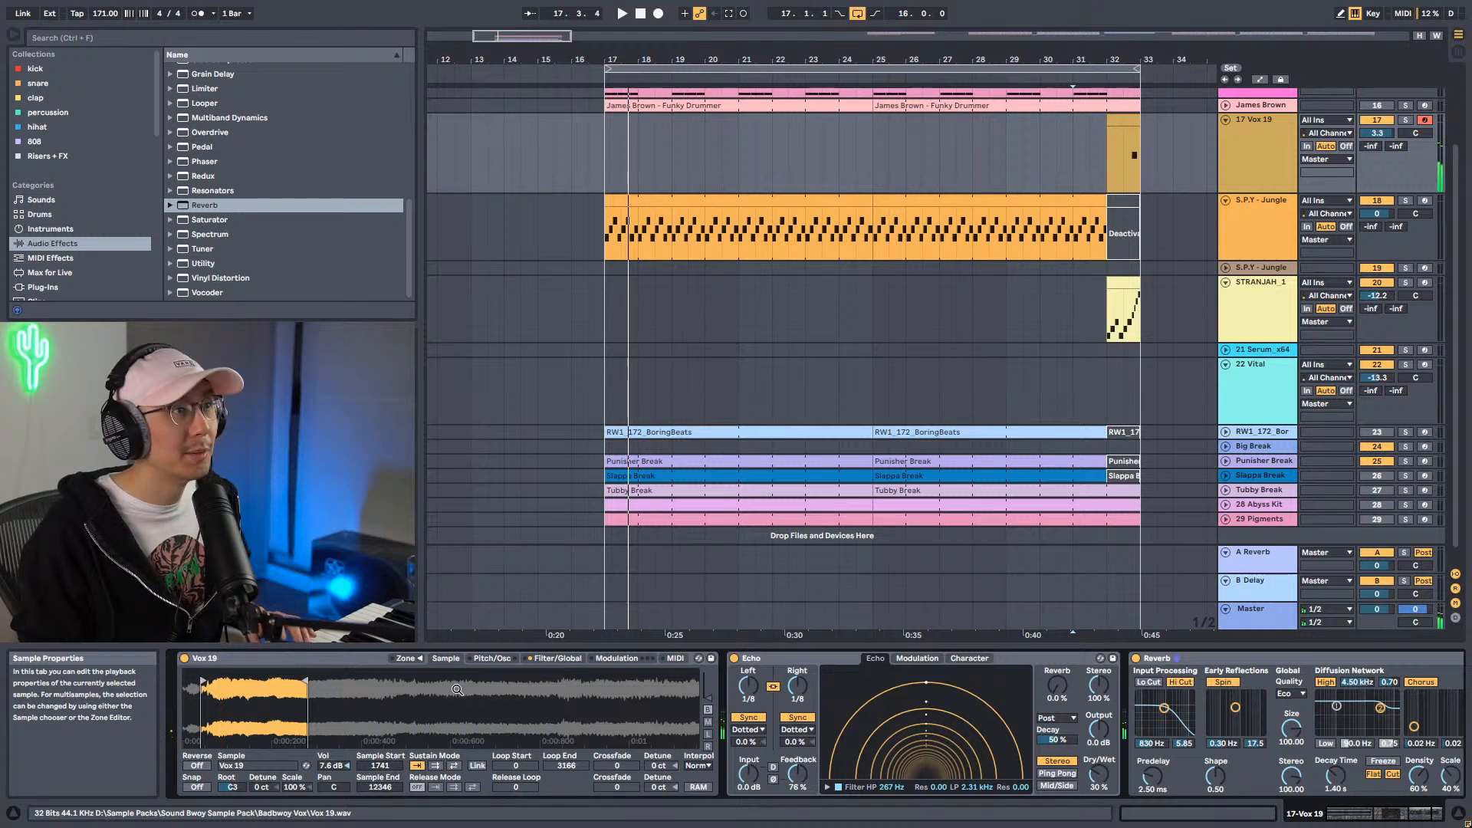
key(space)
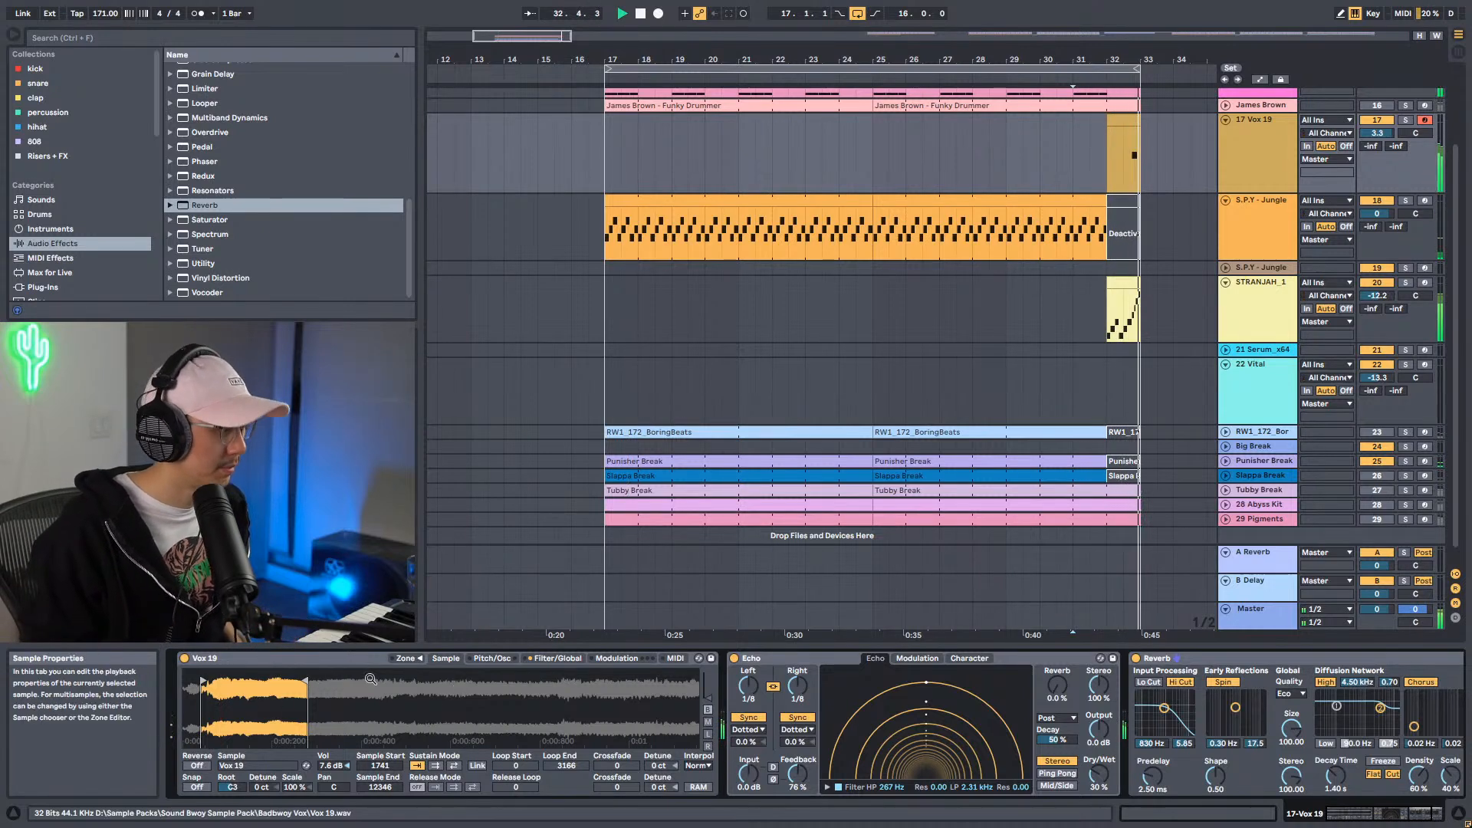
click(405, 658)
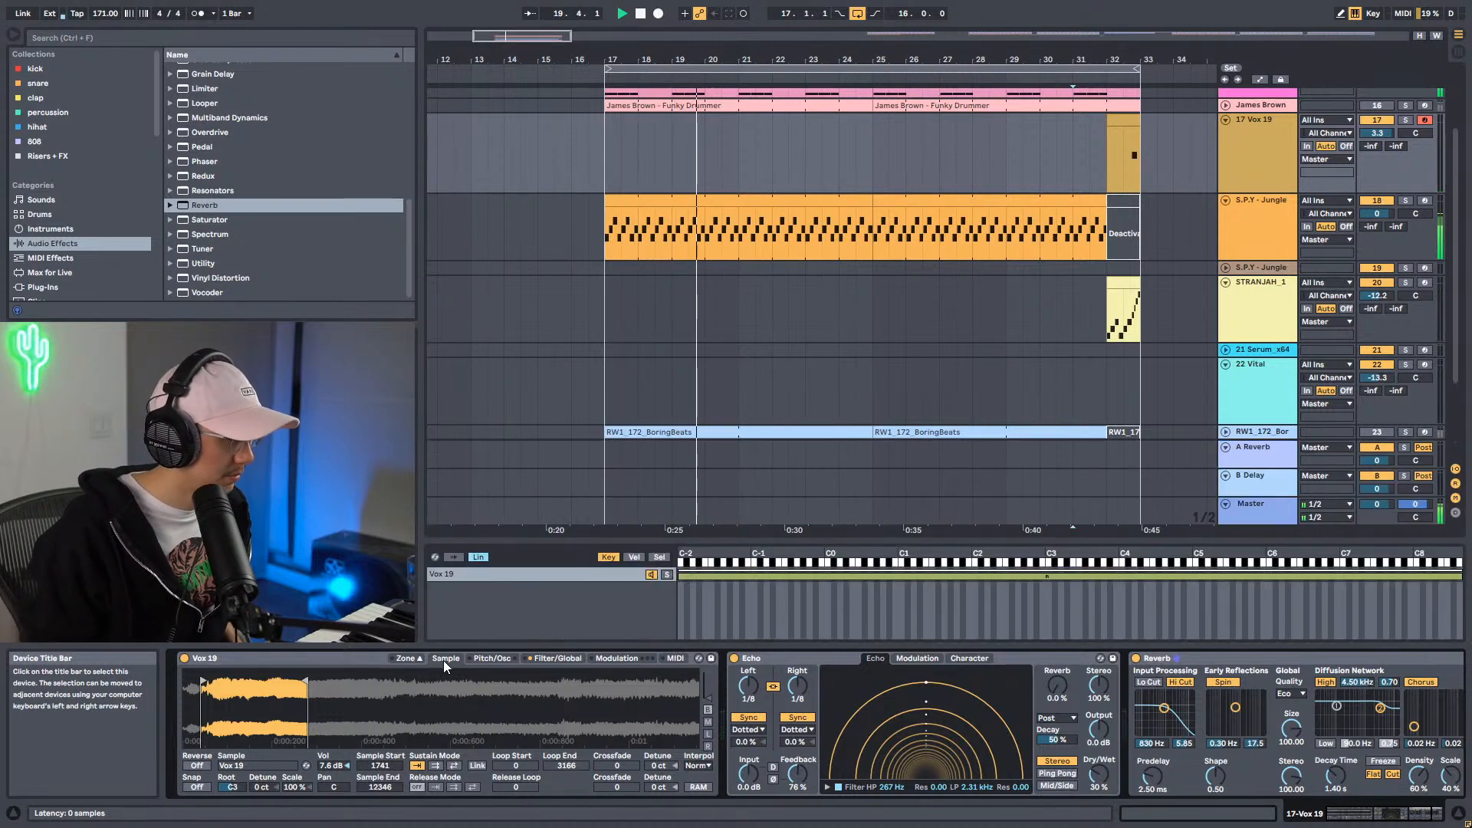
Fold all tracks in the arrangement.
drag(784, 59, 785, 37)
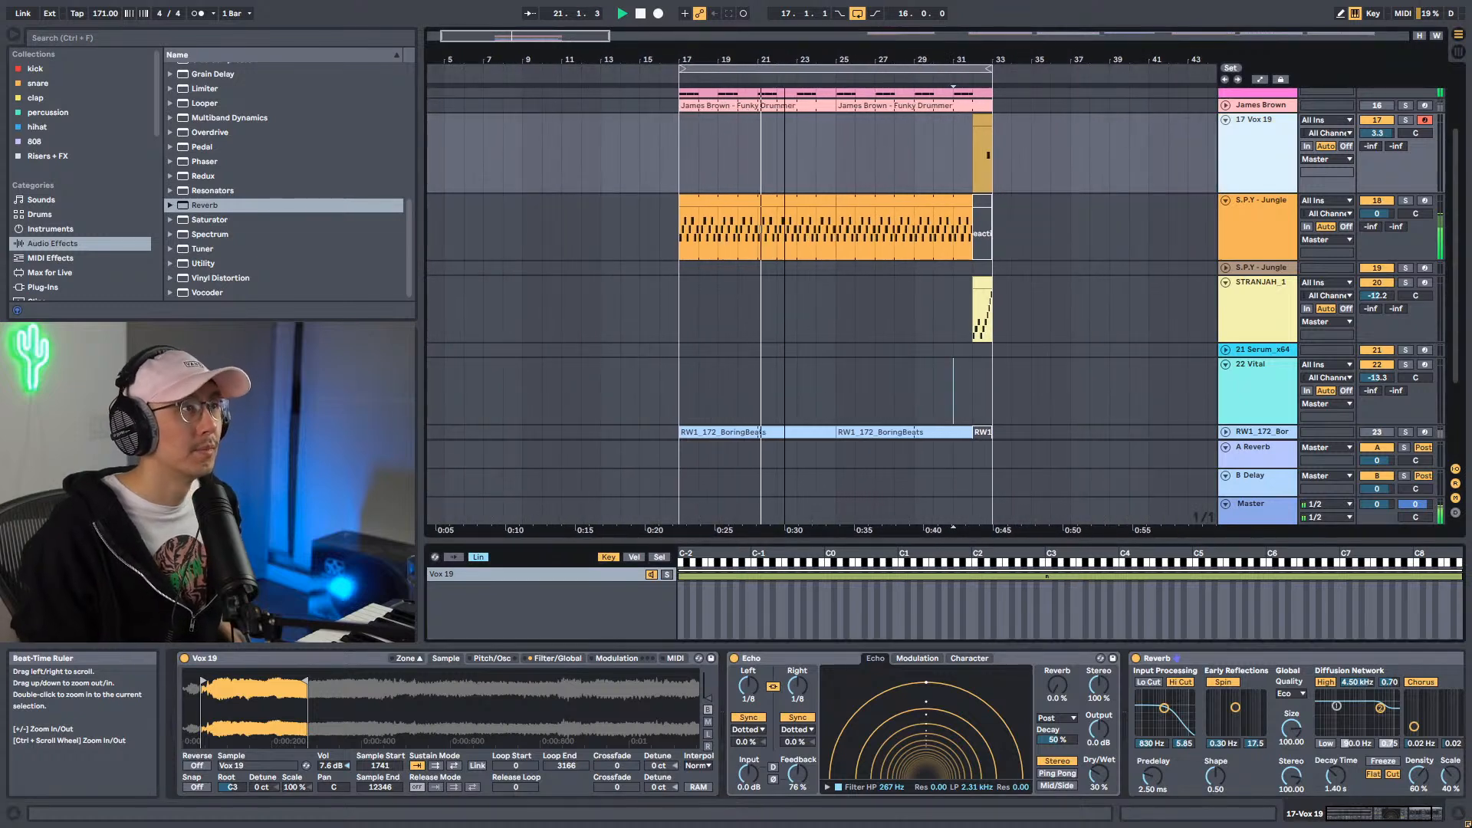
alt+click(1225, 282)
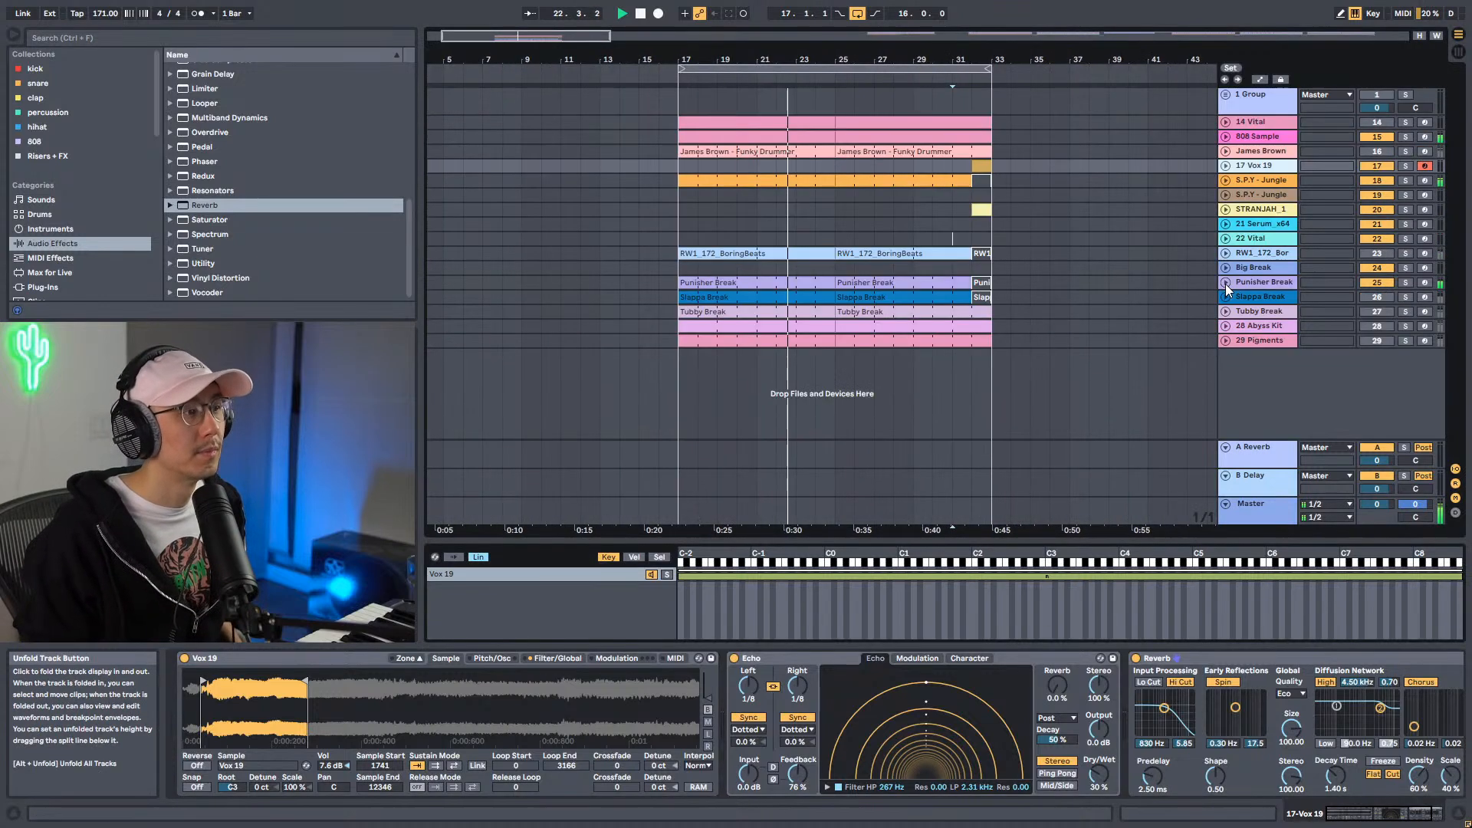
Browse to the Sample Packs place, collapse the ROCKWELL_UK_DRUM_&_BASS folder and expand SPY SAMPLE PACKS COMPLETE.
scroll(119, 286, down, 5)
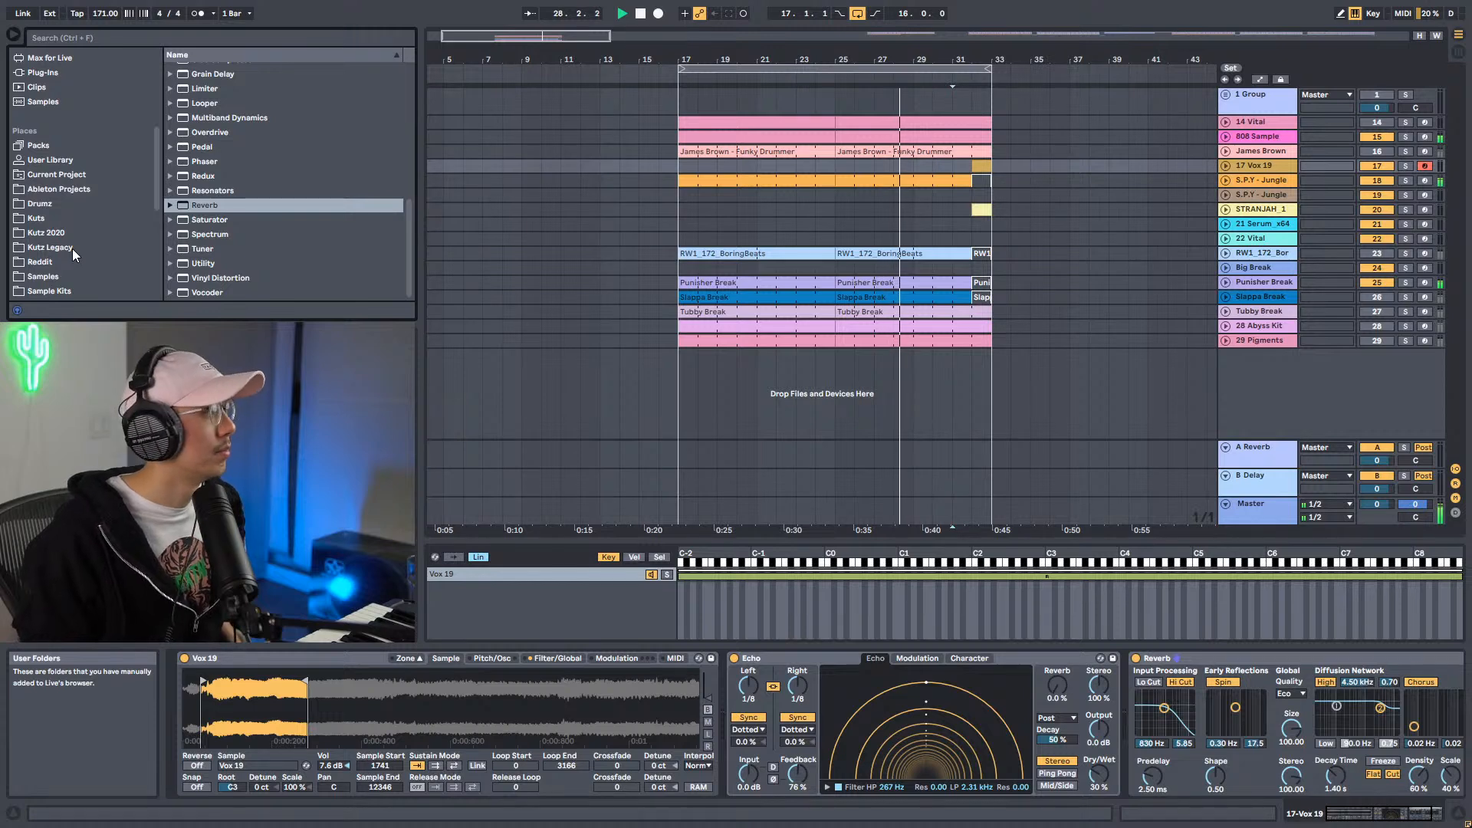
scroll(75, 222, down, 3)
click(75, 228)
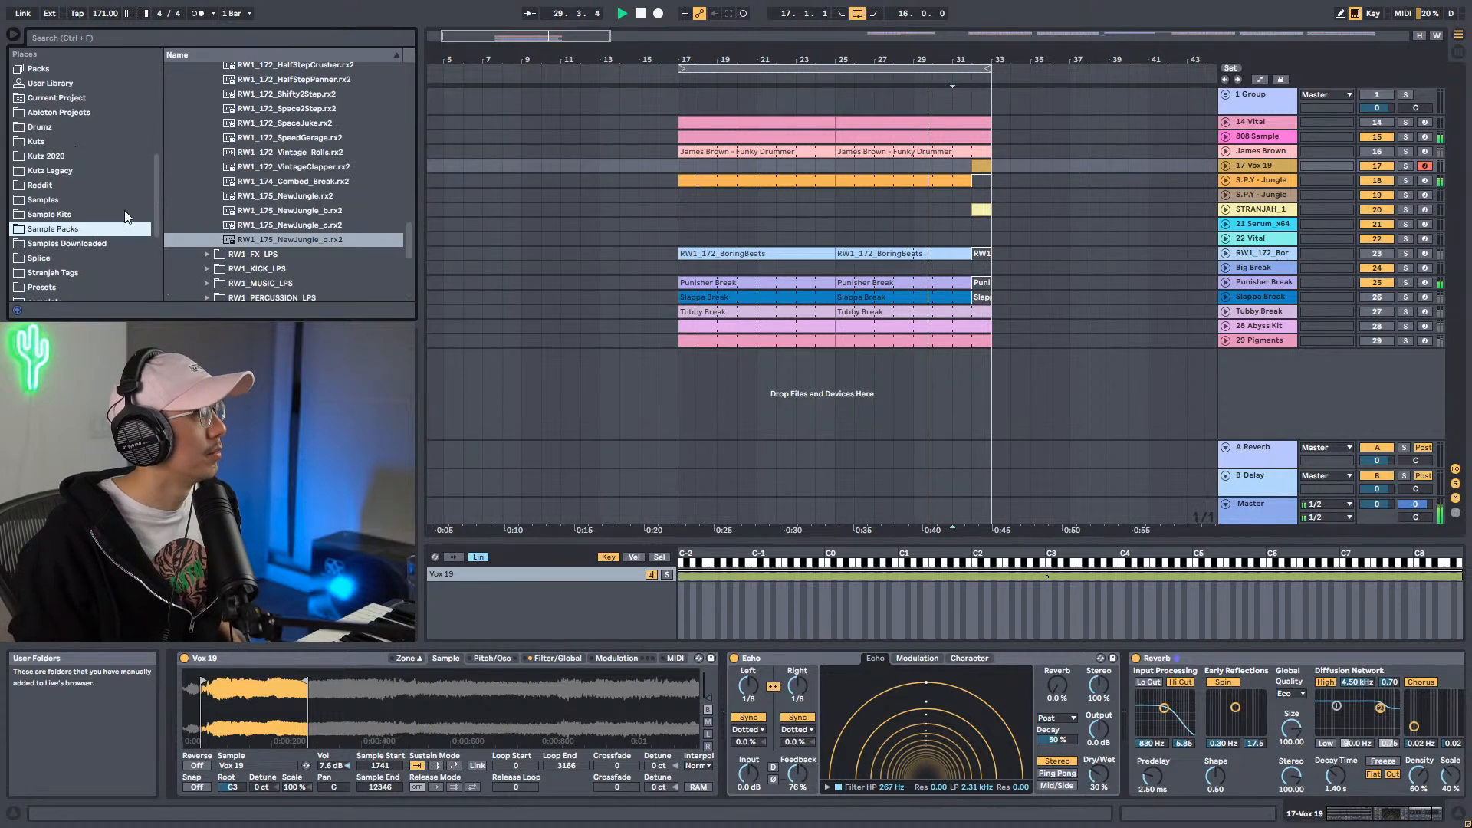
click(258, 269)
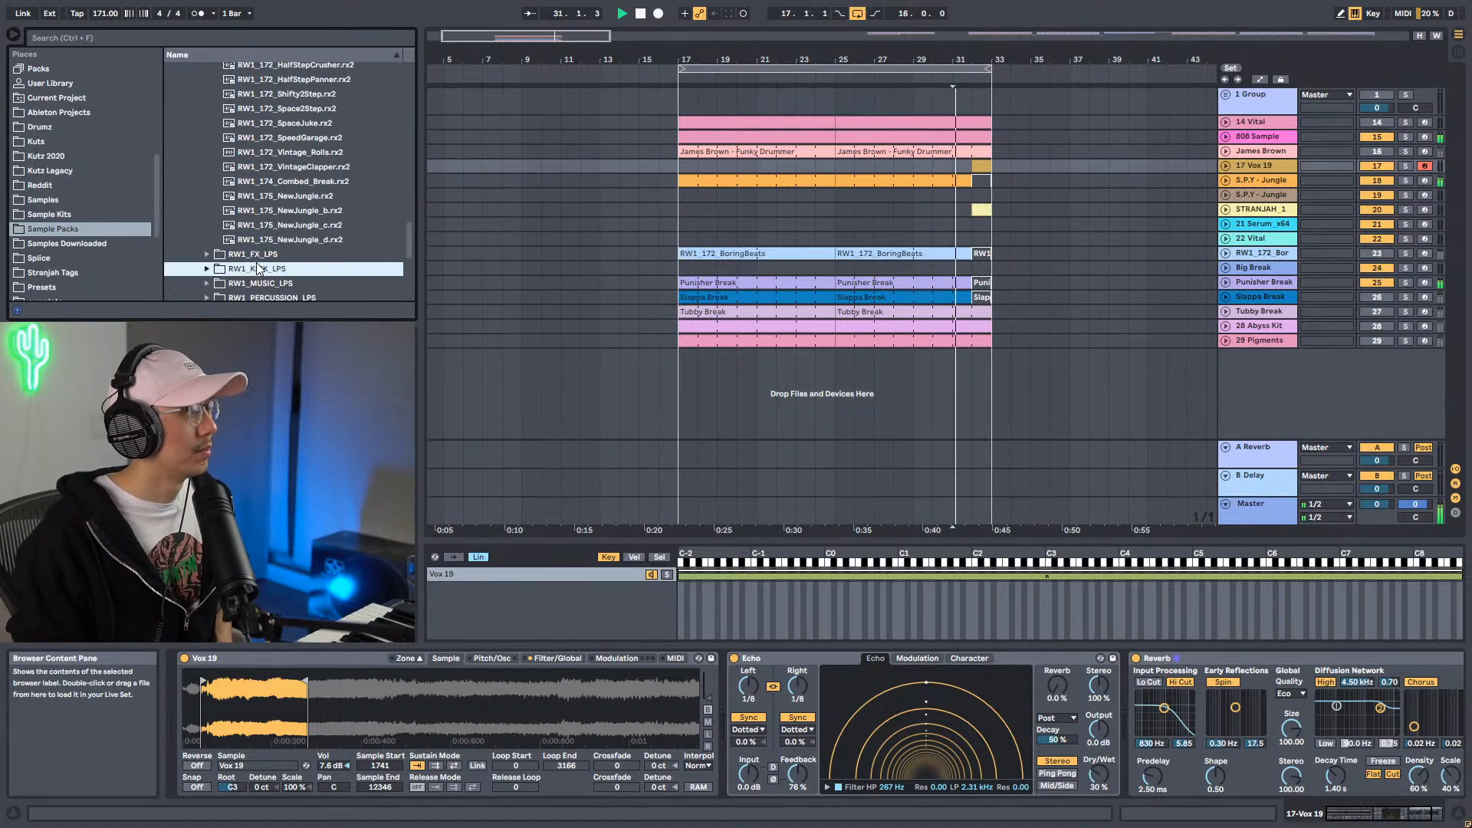
key(Left)
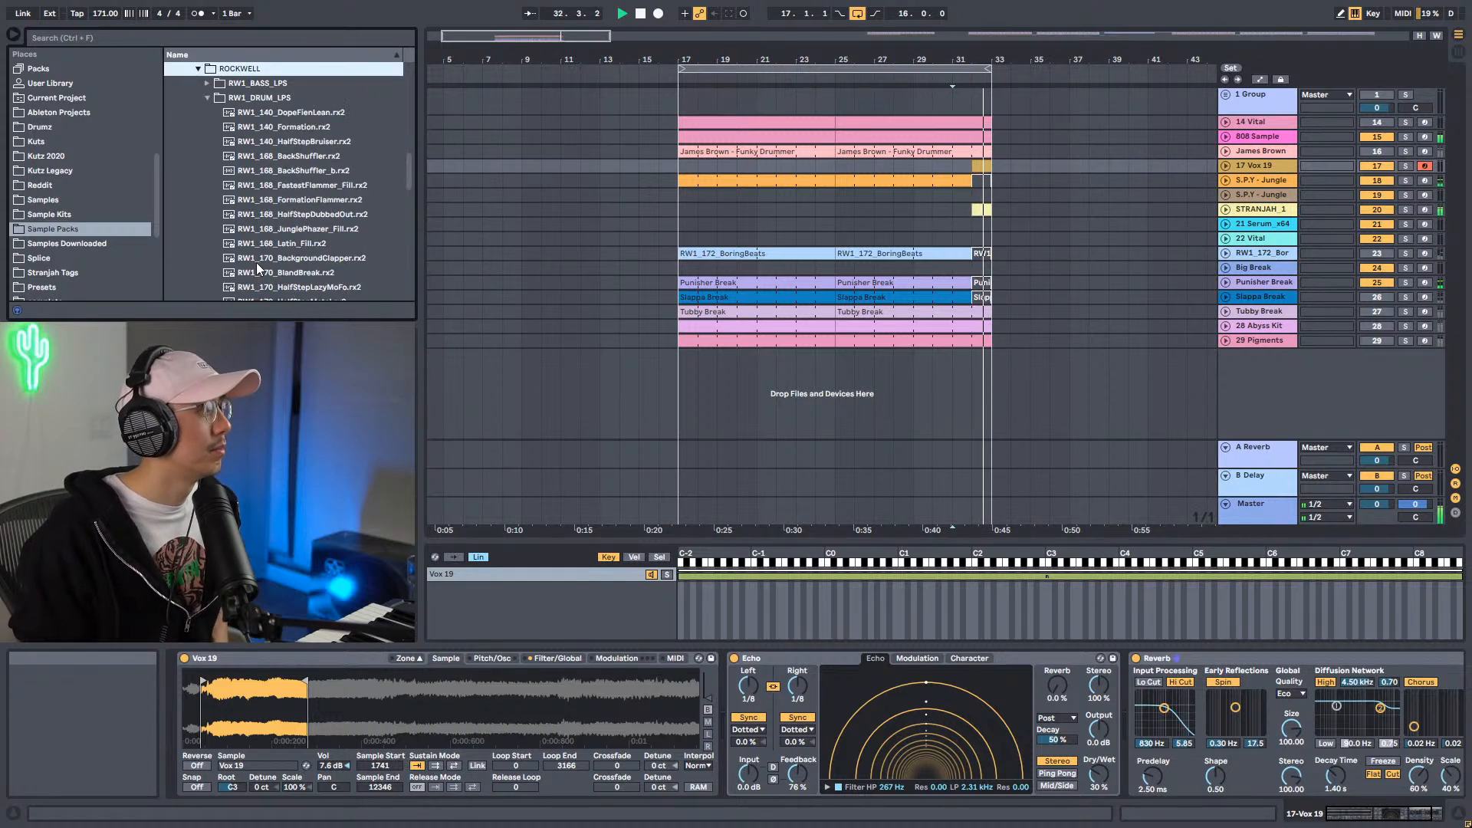
scroll(215, 154, up, 3)
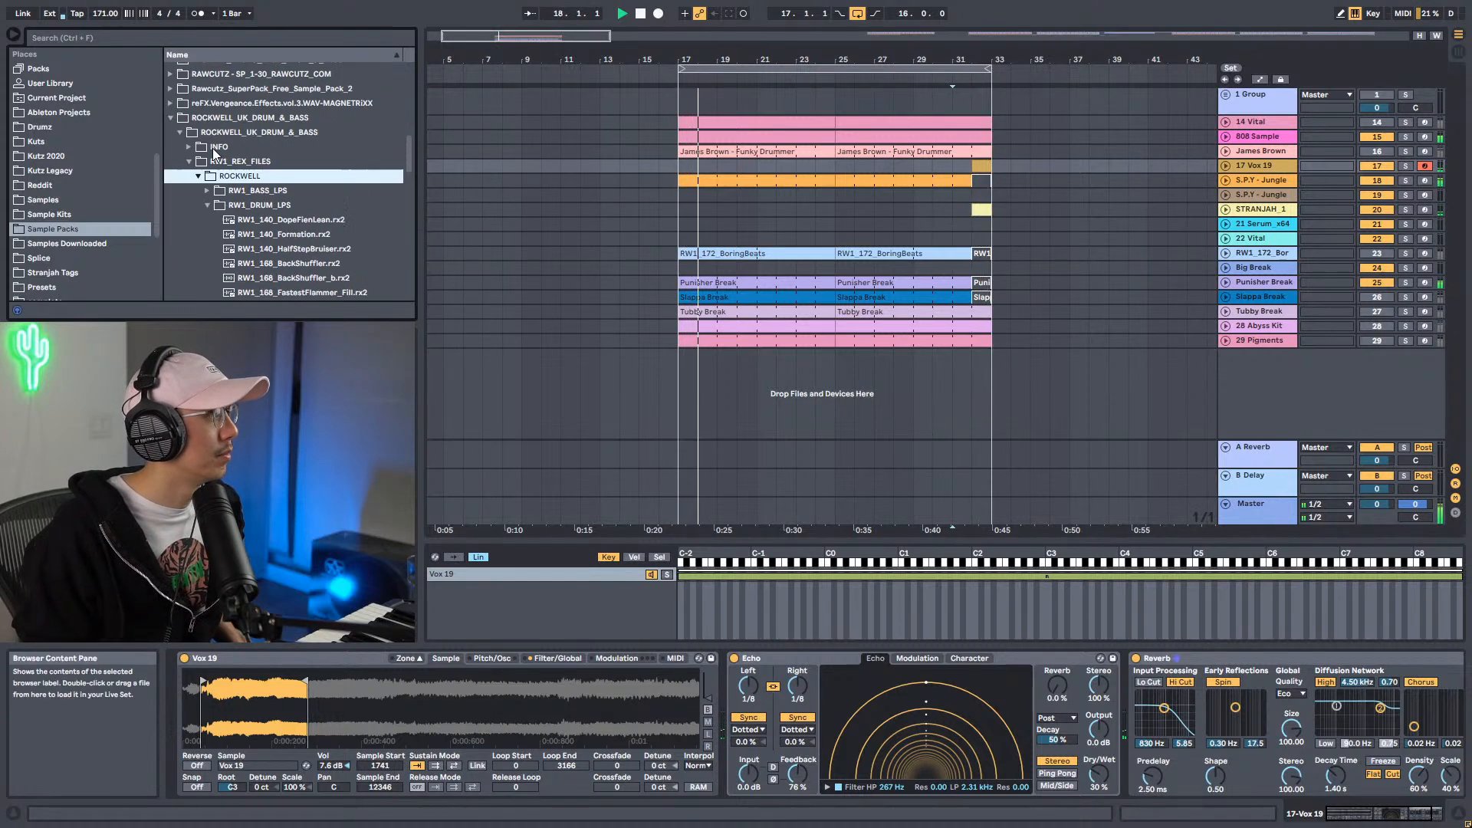
scroll(245, 237, up, 10)
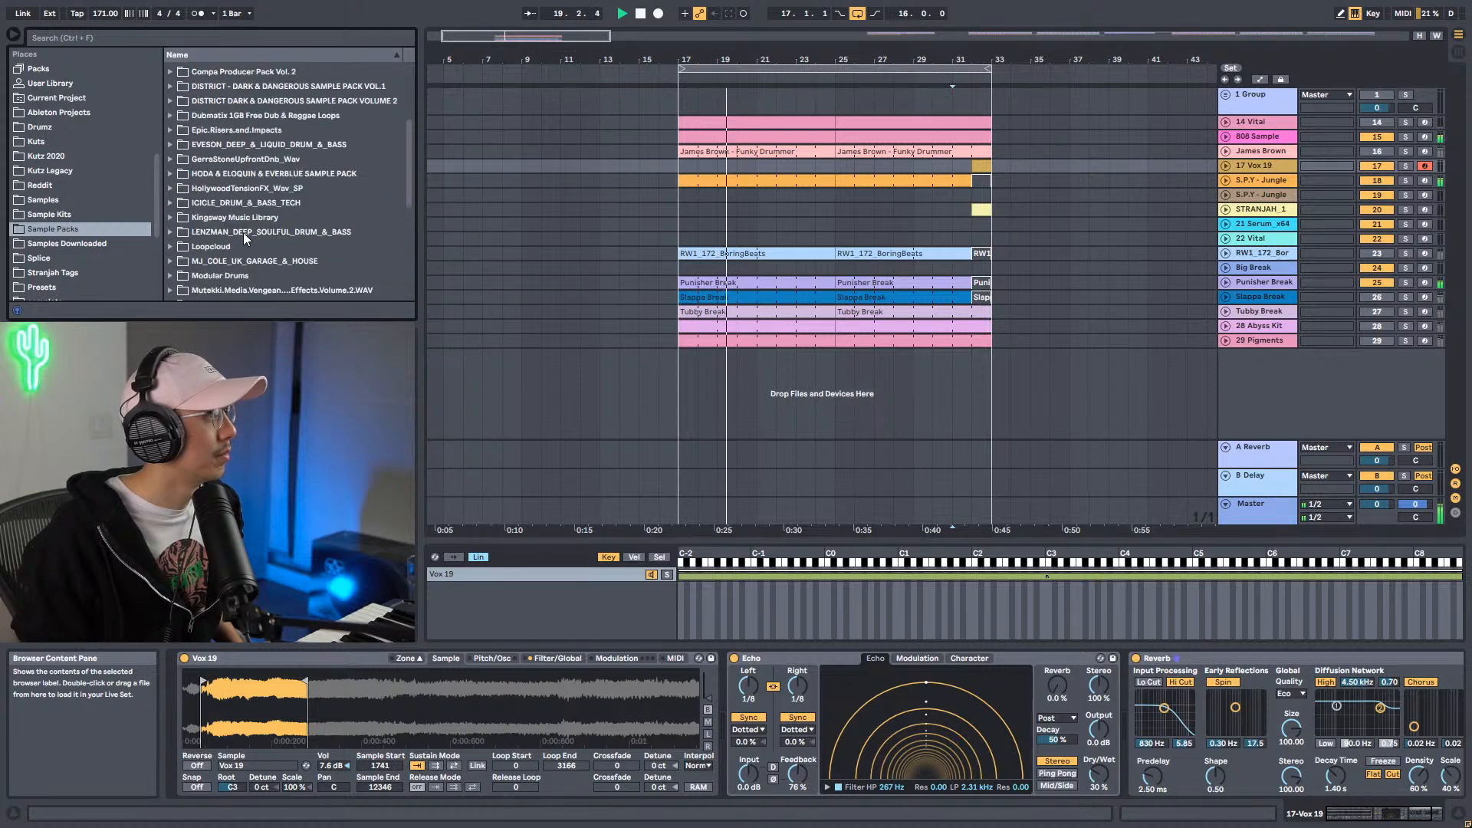
scroll(245, 238, down, 10)
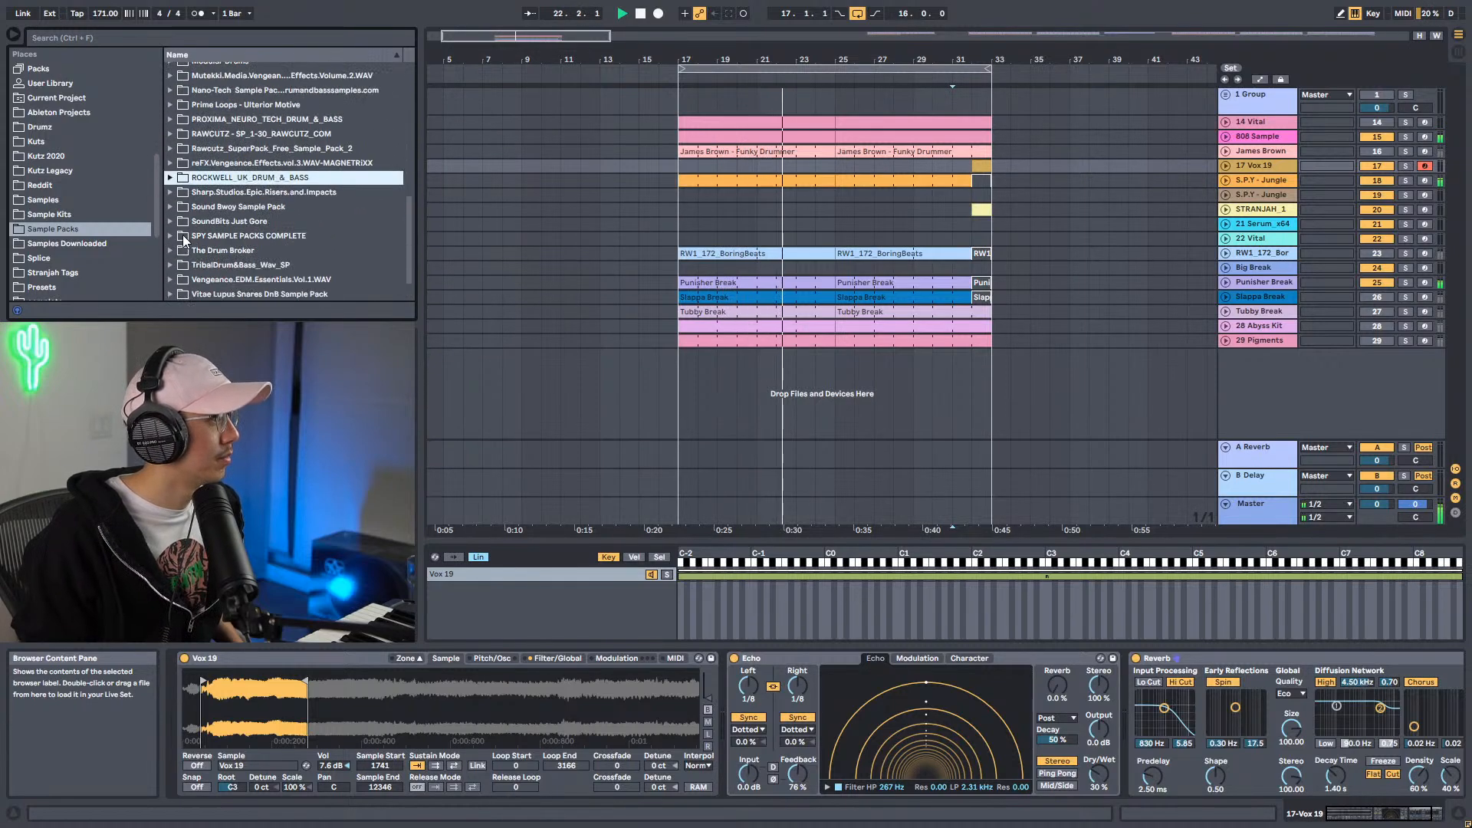
click(168, 236)
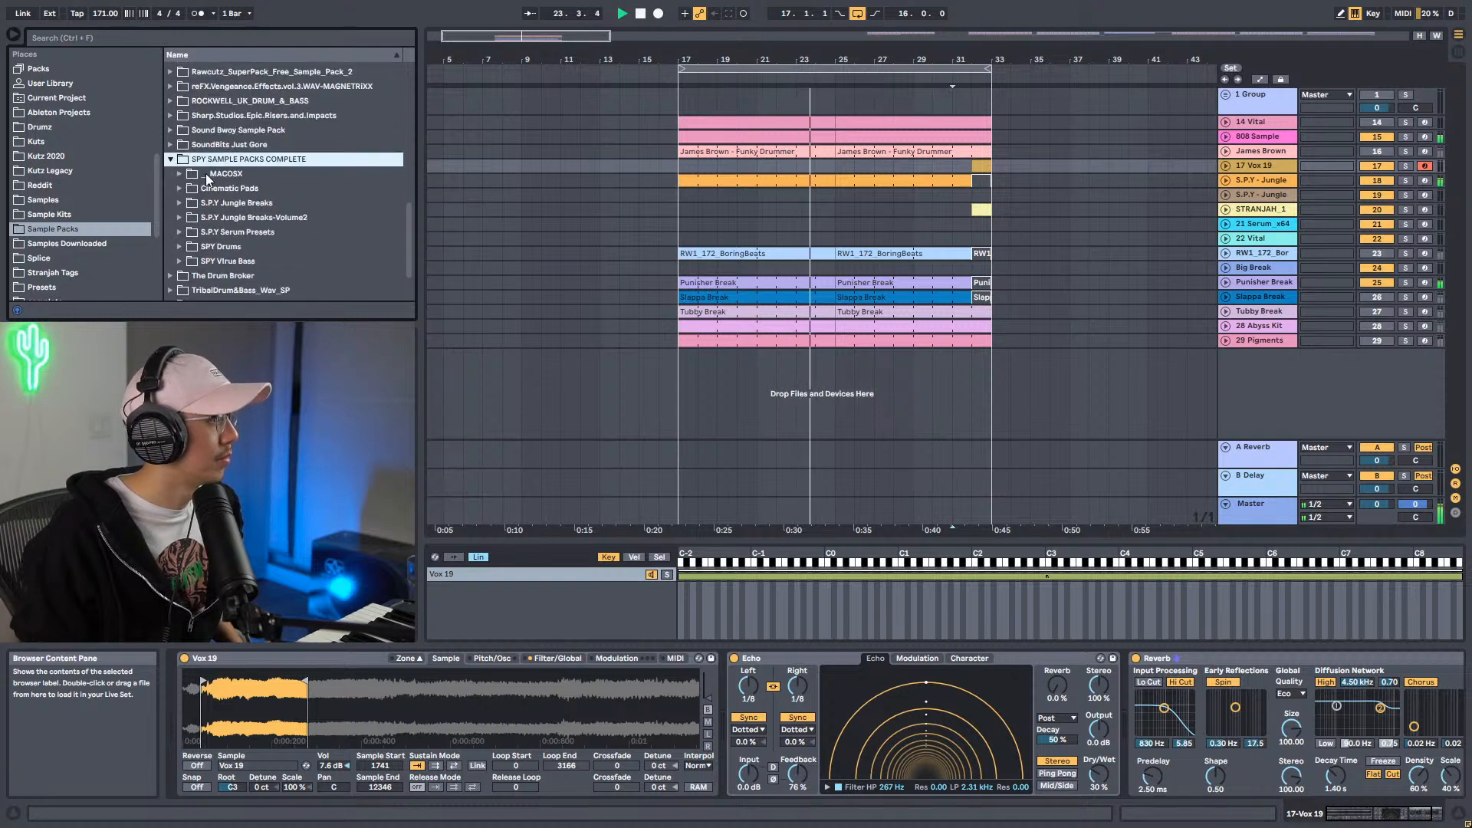
Expand the Cinematic Pads folder and audition its SPY-DRONE samples one after another.
click(179, 190)
click(233, 218)
key(Down)
key(Down)
key(Down)
key(Down)
key(Down)
key(Down)
key(Down)
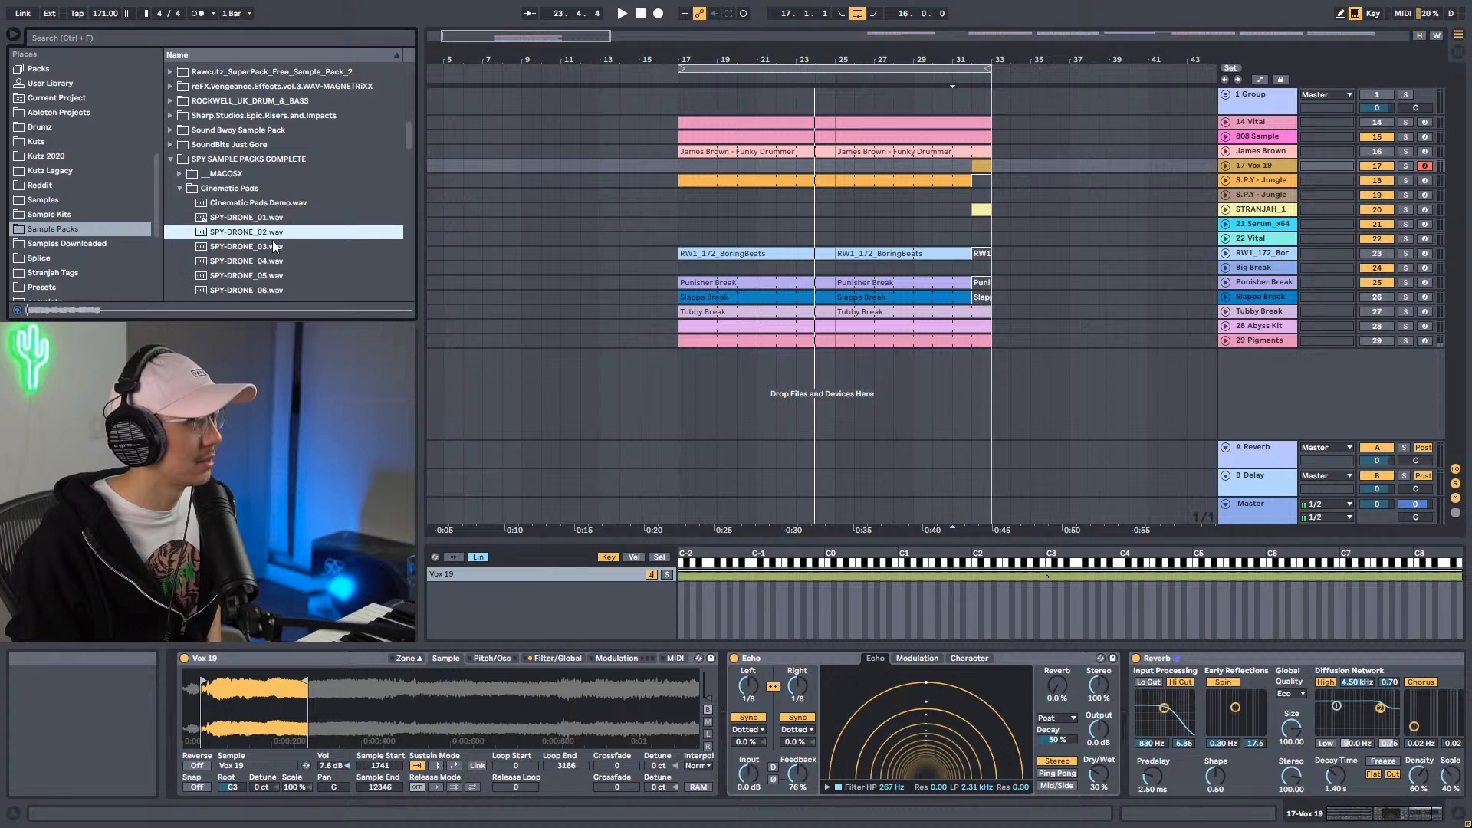
key(Down)
key(Down)
key(Down)
key(Down)
key(Down)
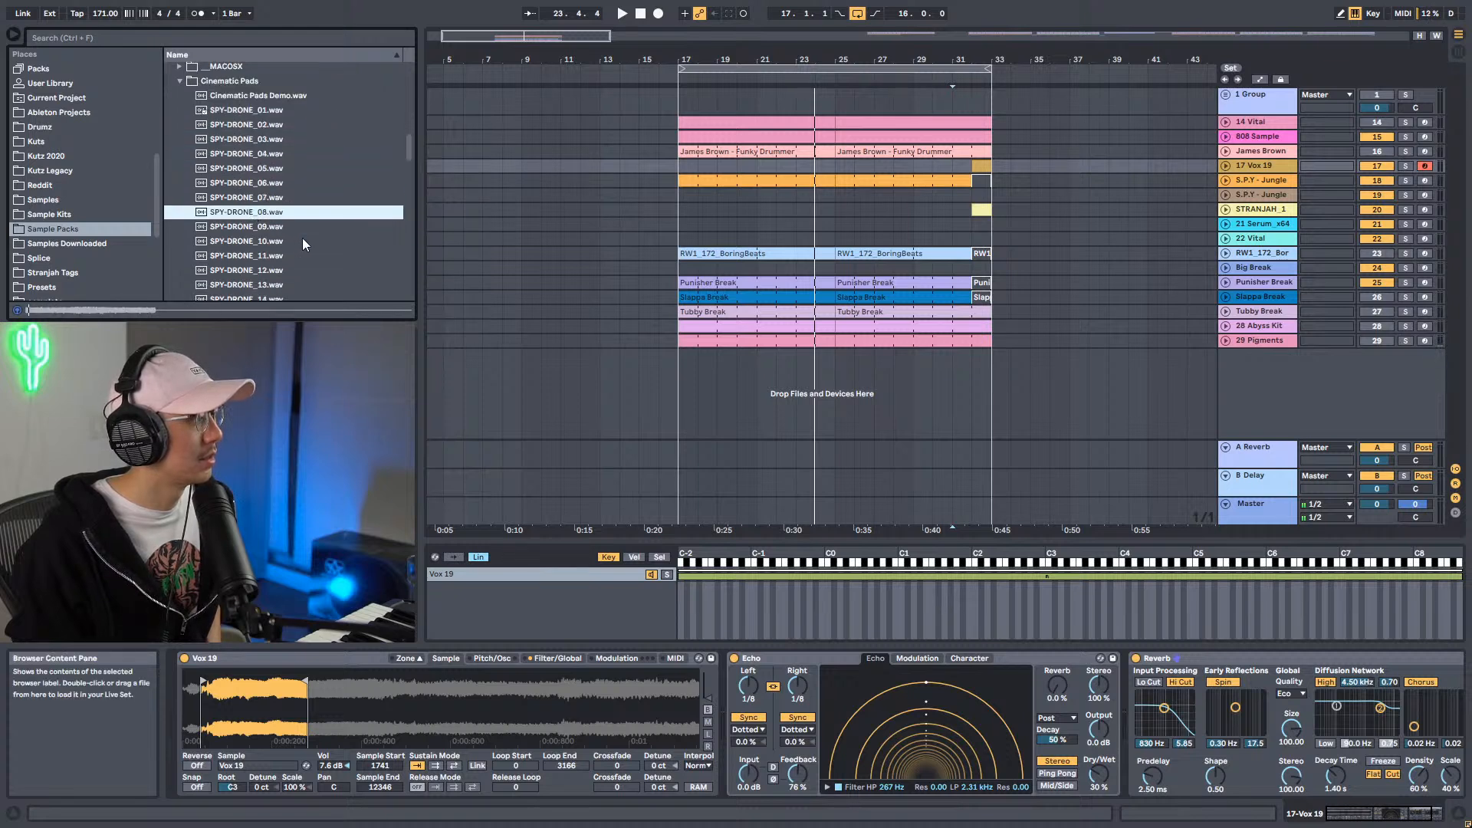
Audition several SPY-PAD samples further down the Cinematic Pads folder, ending with SPY-PAD_10.wav selected.
scroll(260, 229, down, 5)
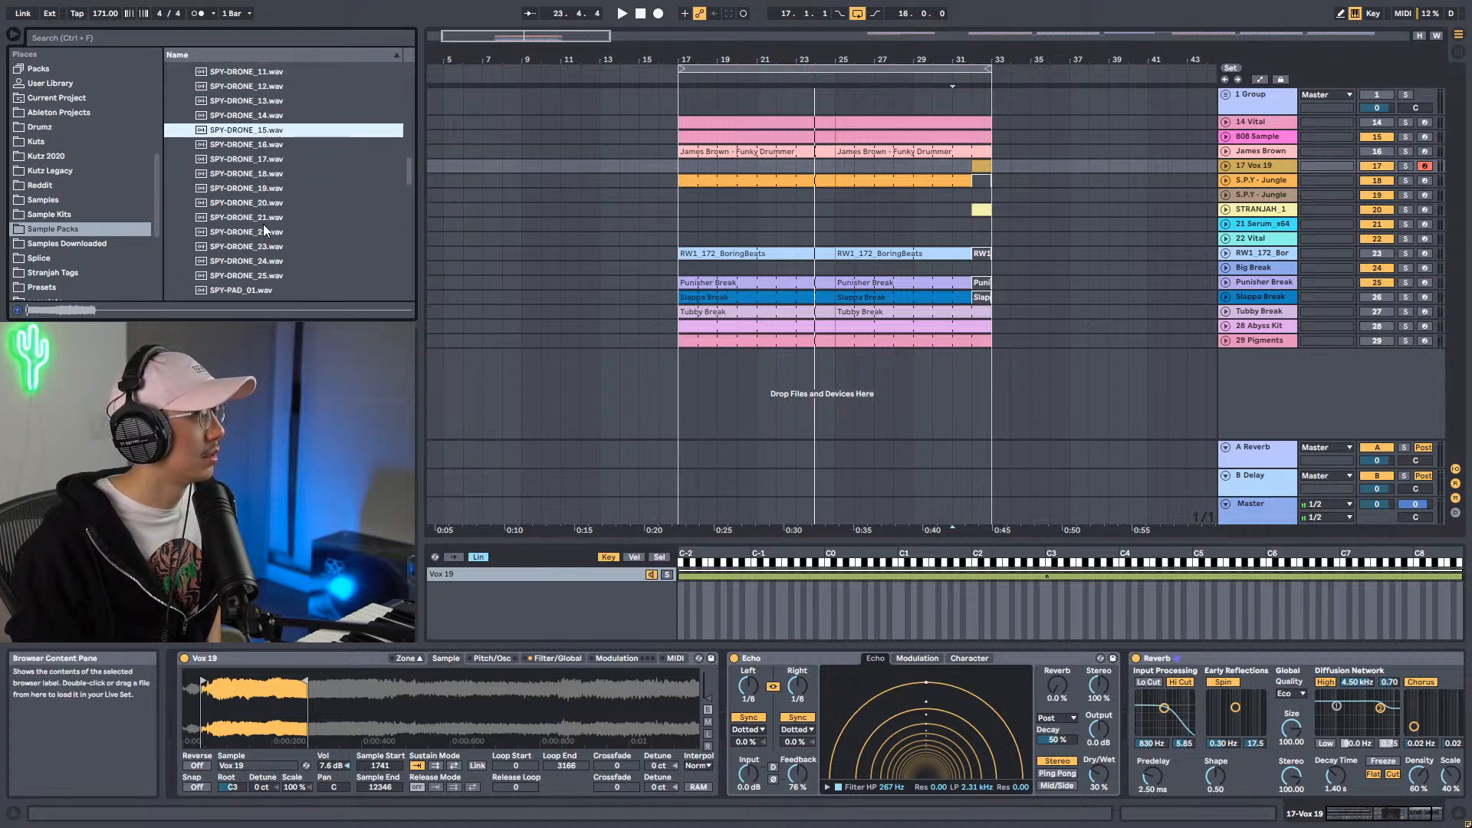
click(266, 229)
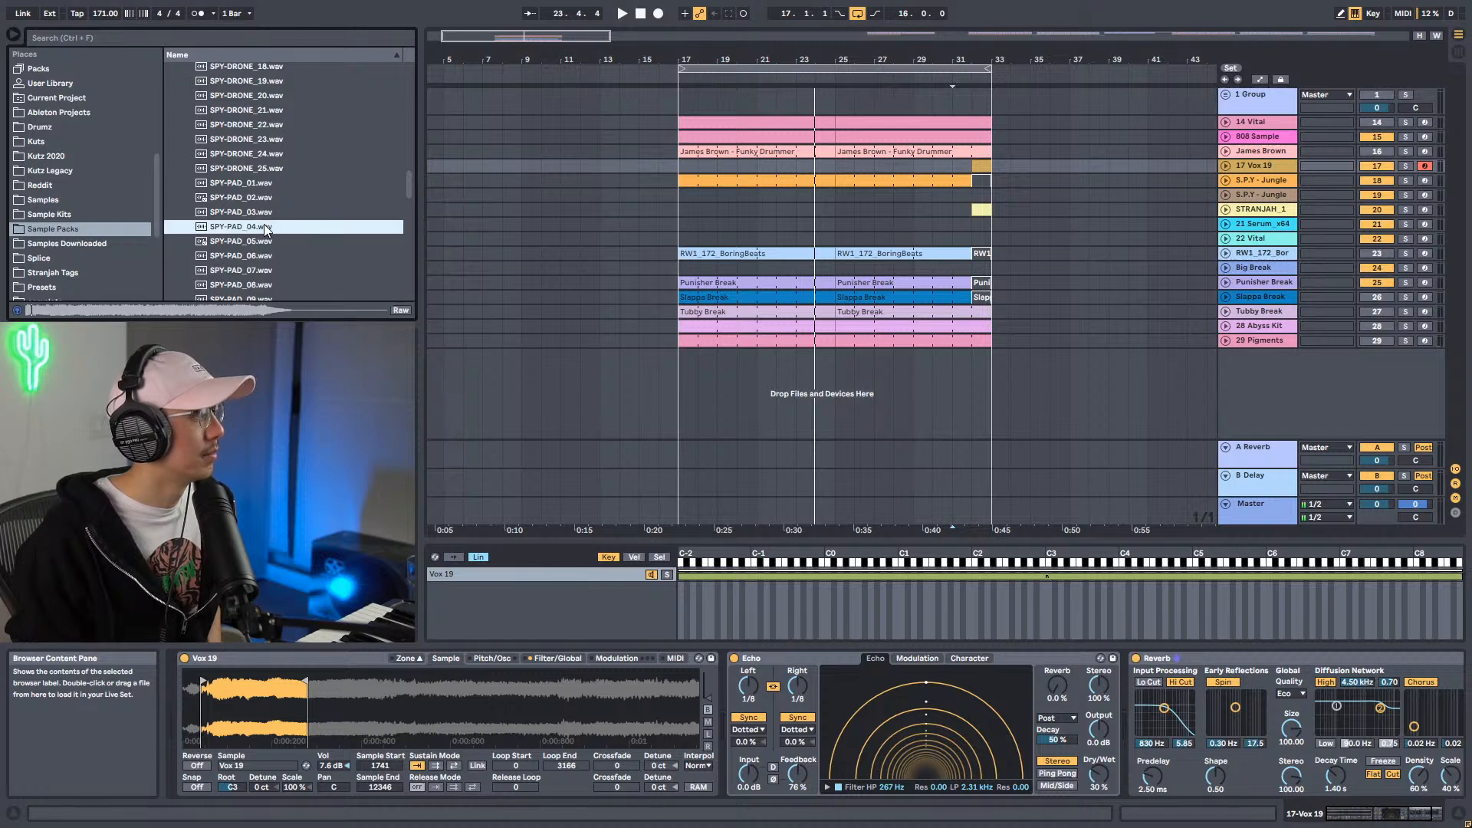
click(266, 201)
scroll(267, 256, down, 2)
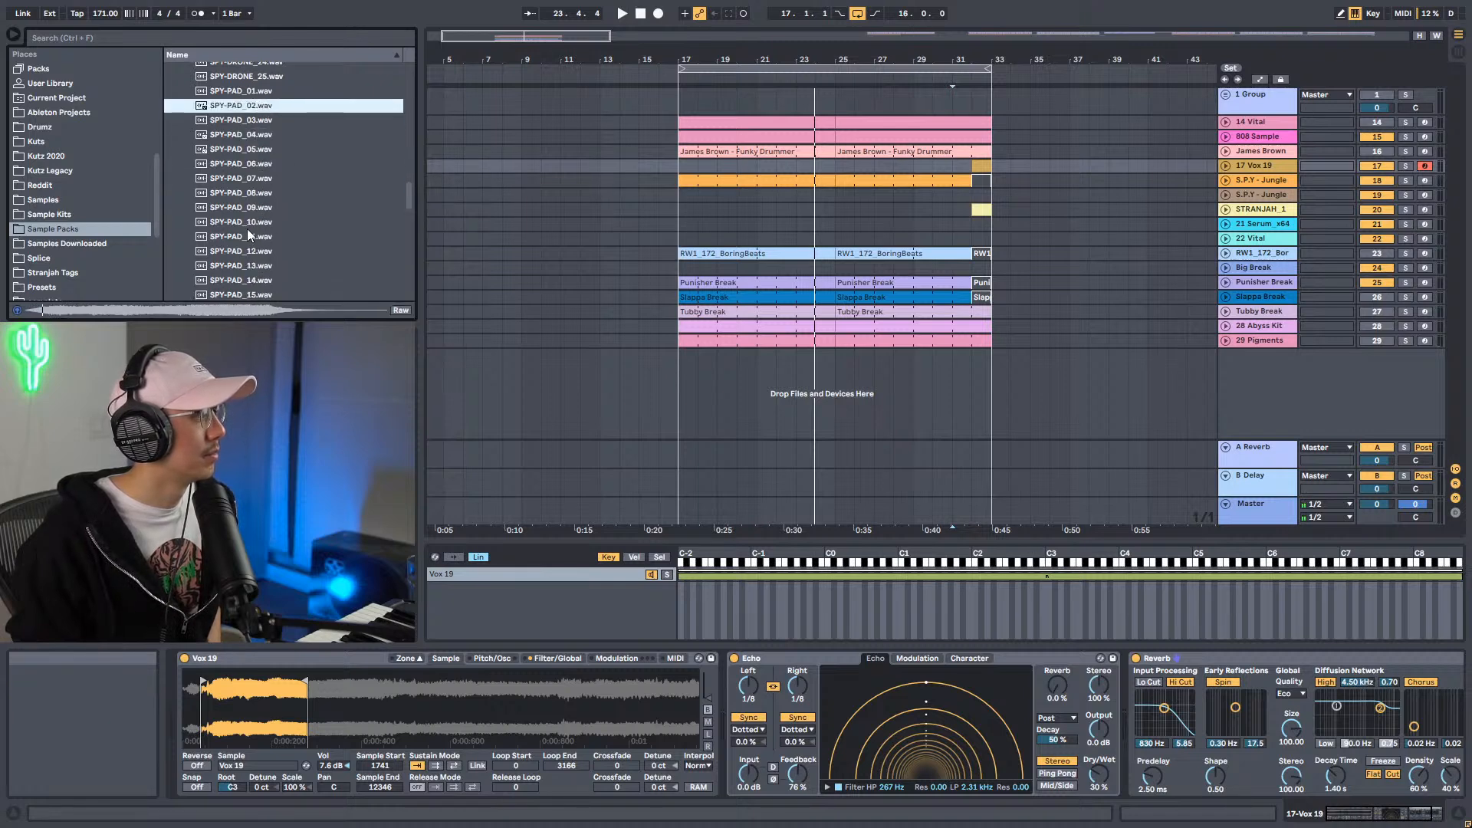
click(248, 235)
scroll(261, 247, down, 2)
click(273, 261)
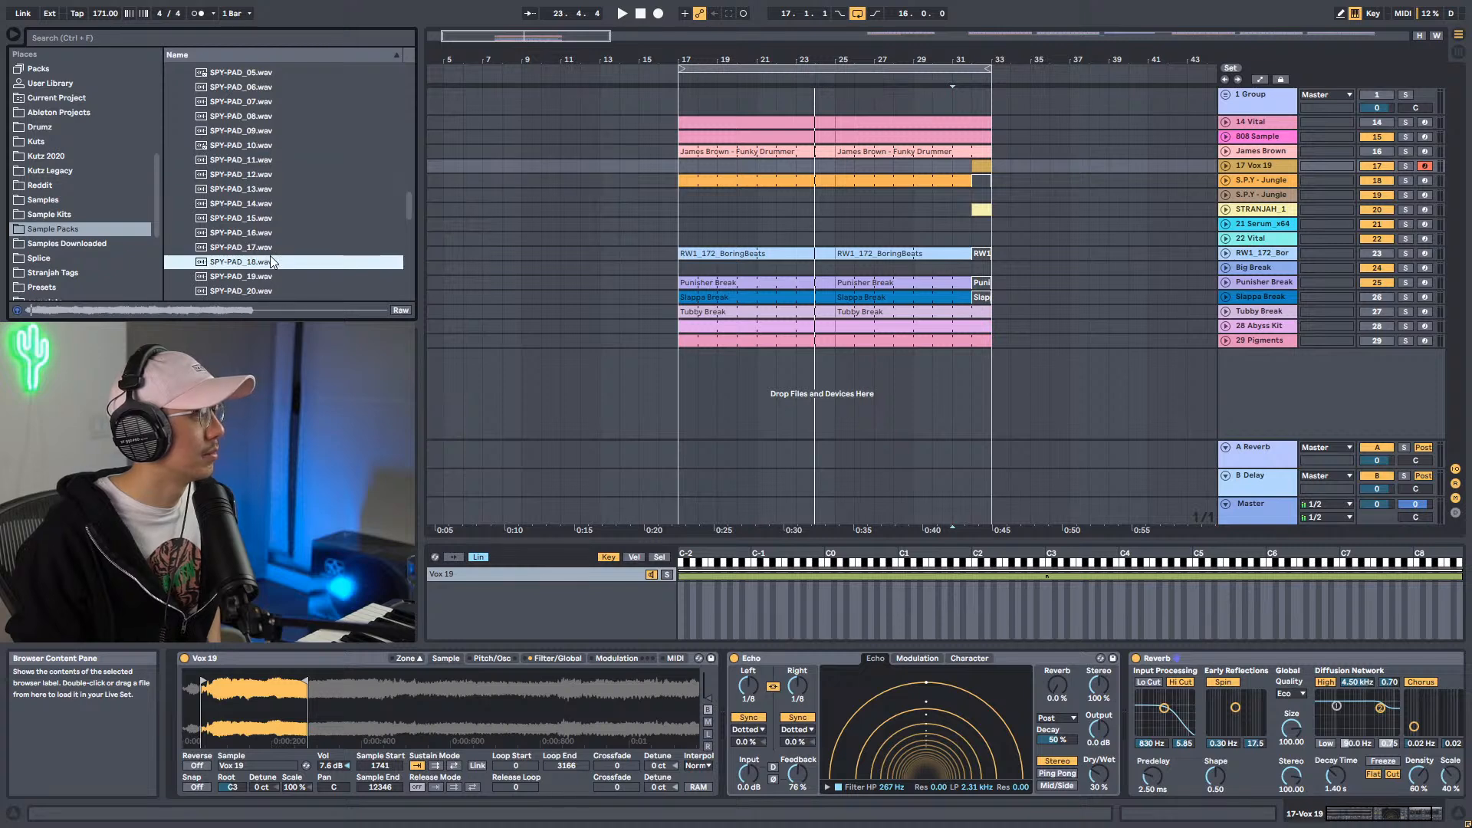
click(243, 160)
click(248, 146)
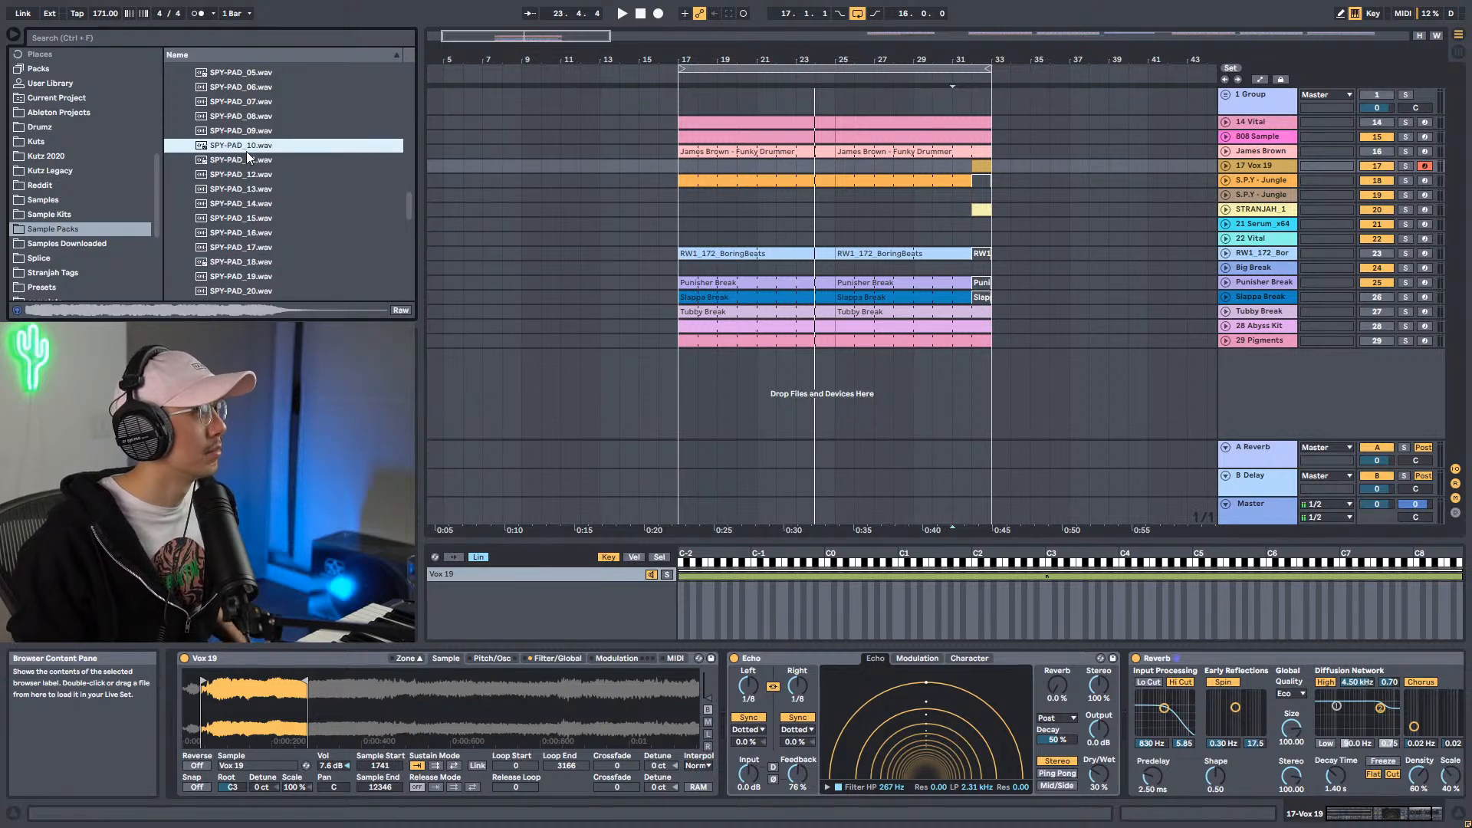
Try SPY-PAD_10.wav from bar 17 on a new audio track at about -15.6 dB, and delete its clip.
drag(247, 153, 673, 379)
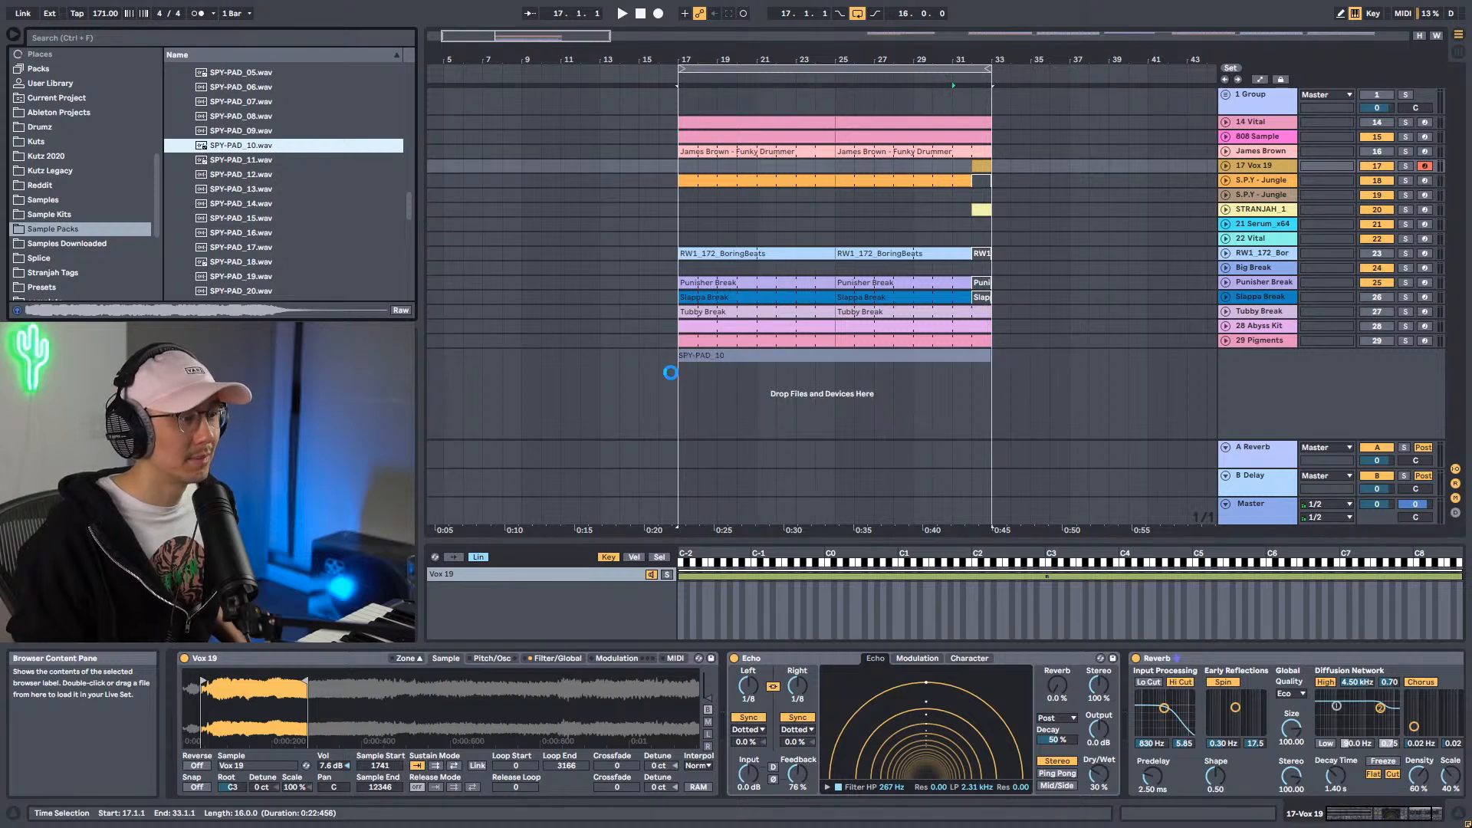
key(space)
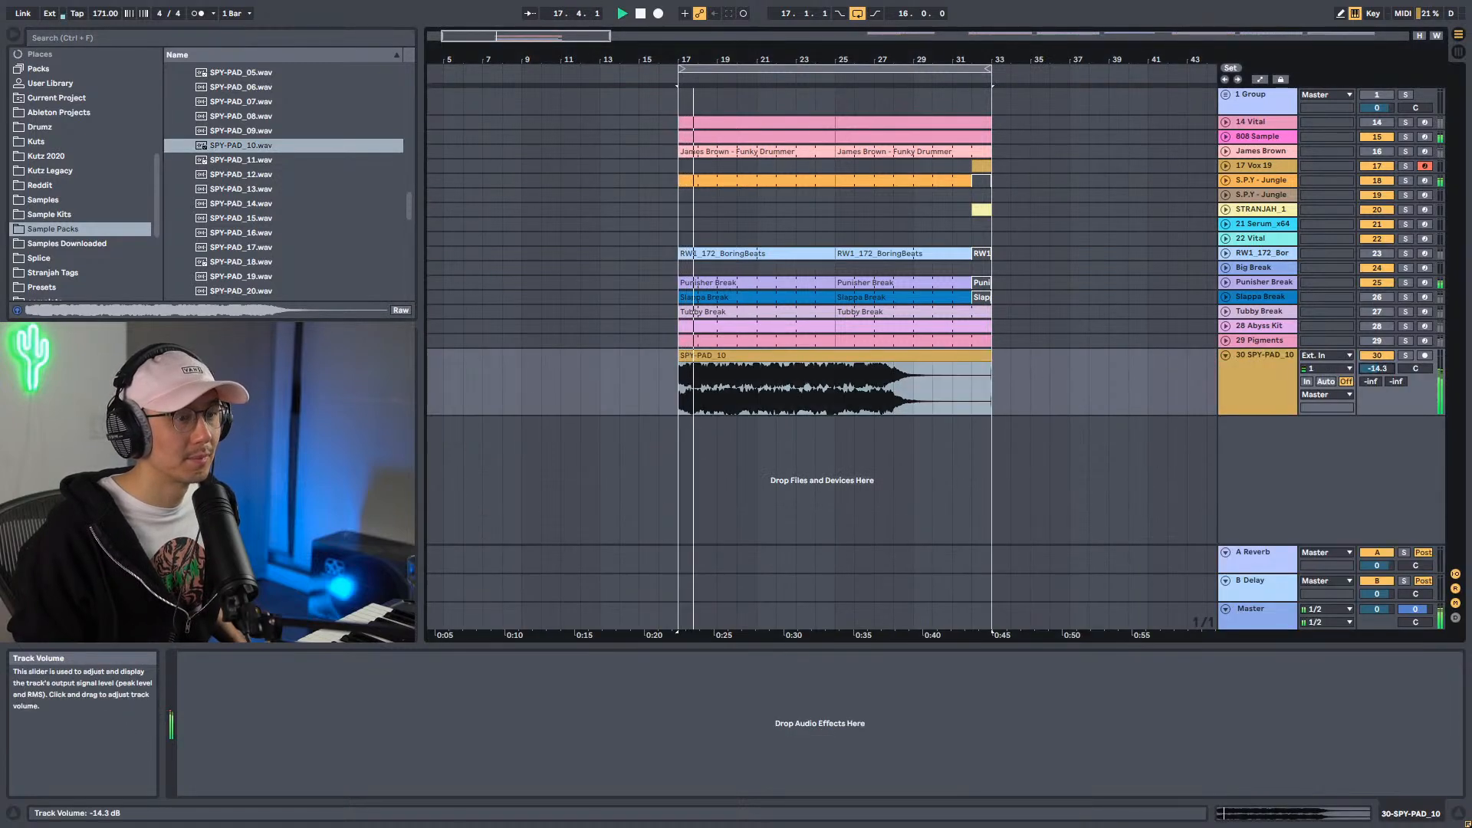
key(Delete)
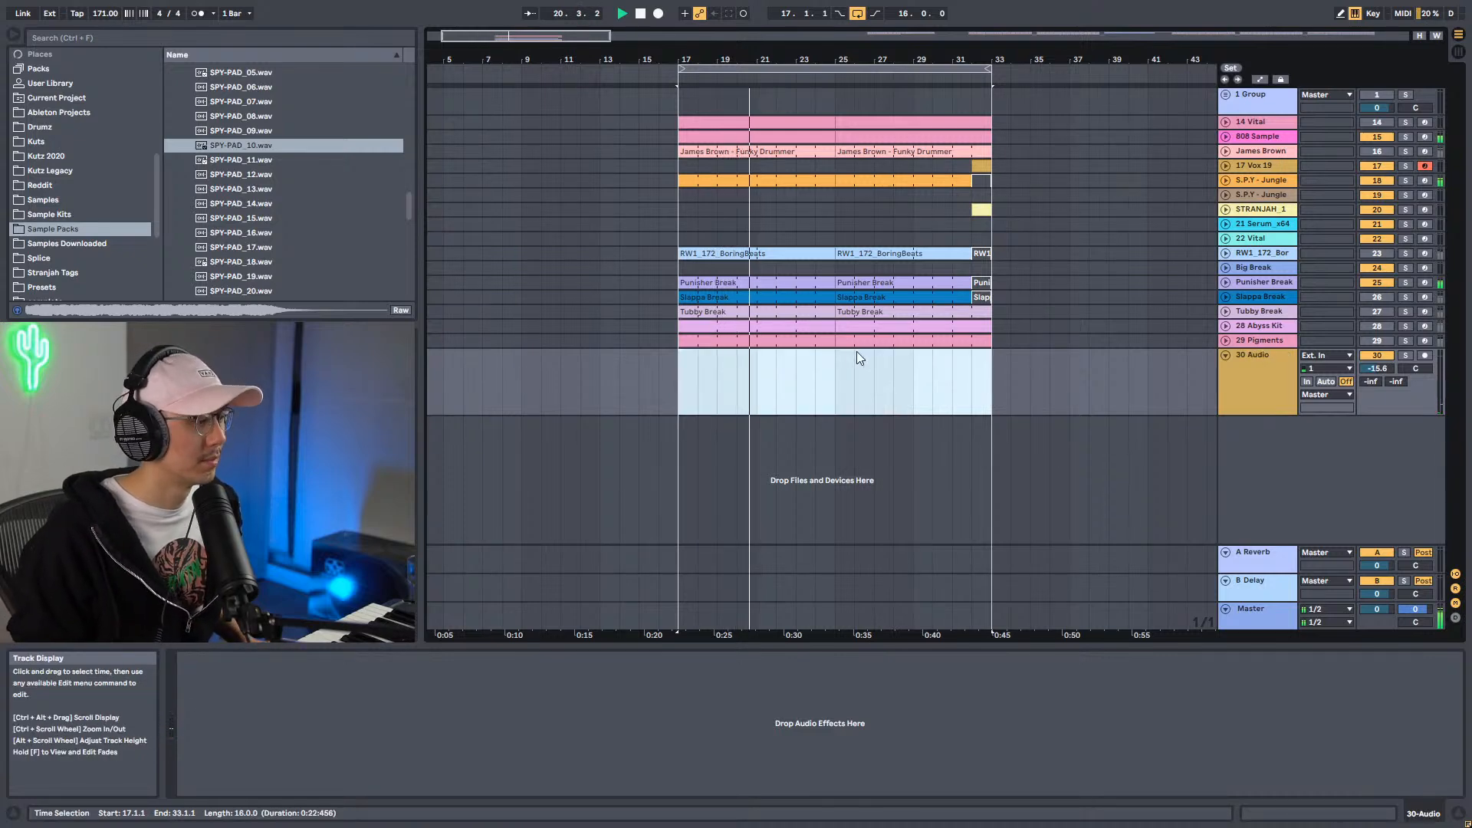
key(space)
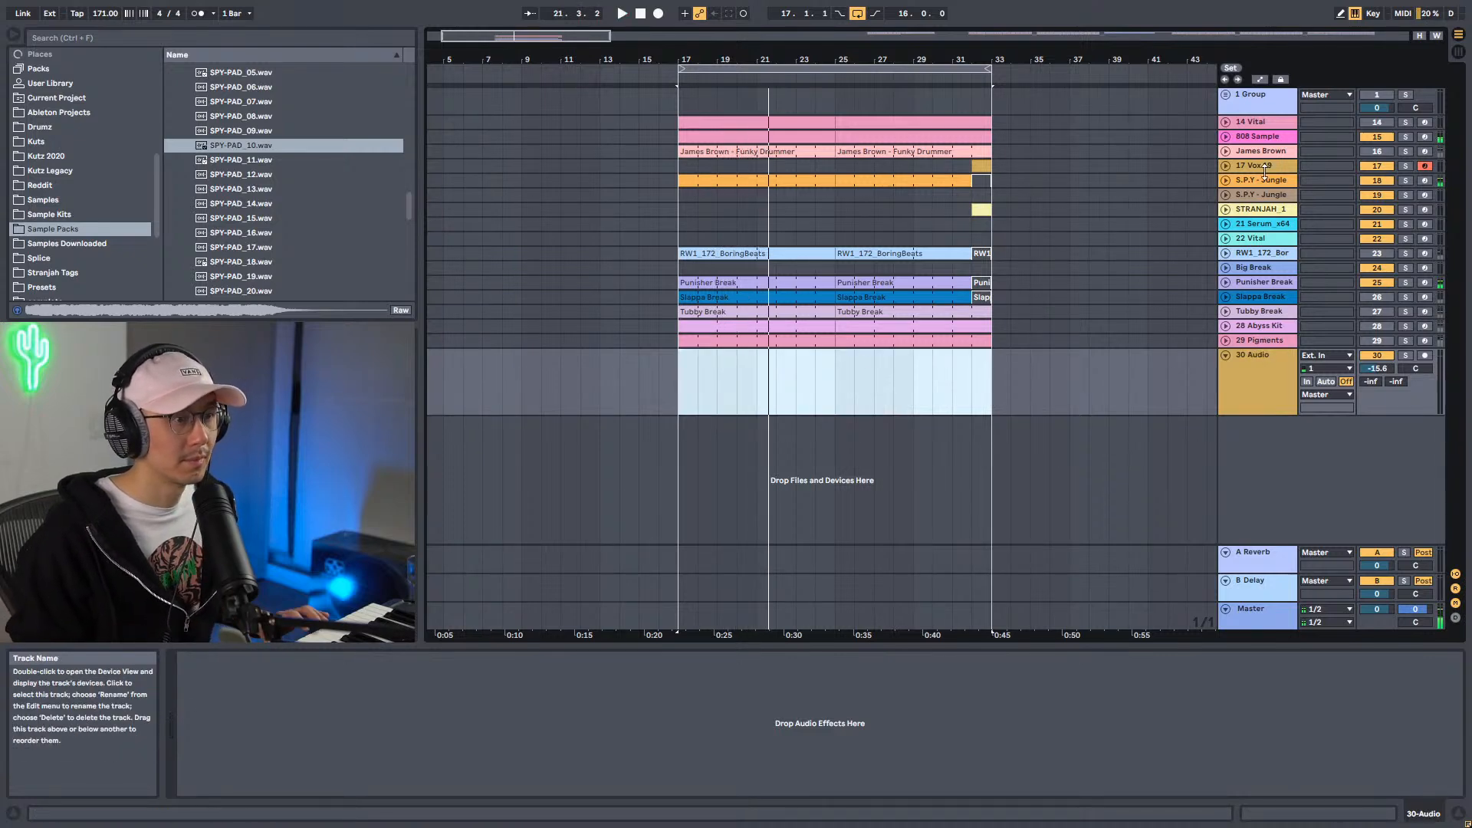
Convert the Sampler on the Vox 19 track to Simpler.
click(1266, 211)
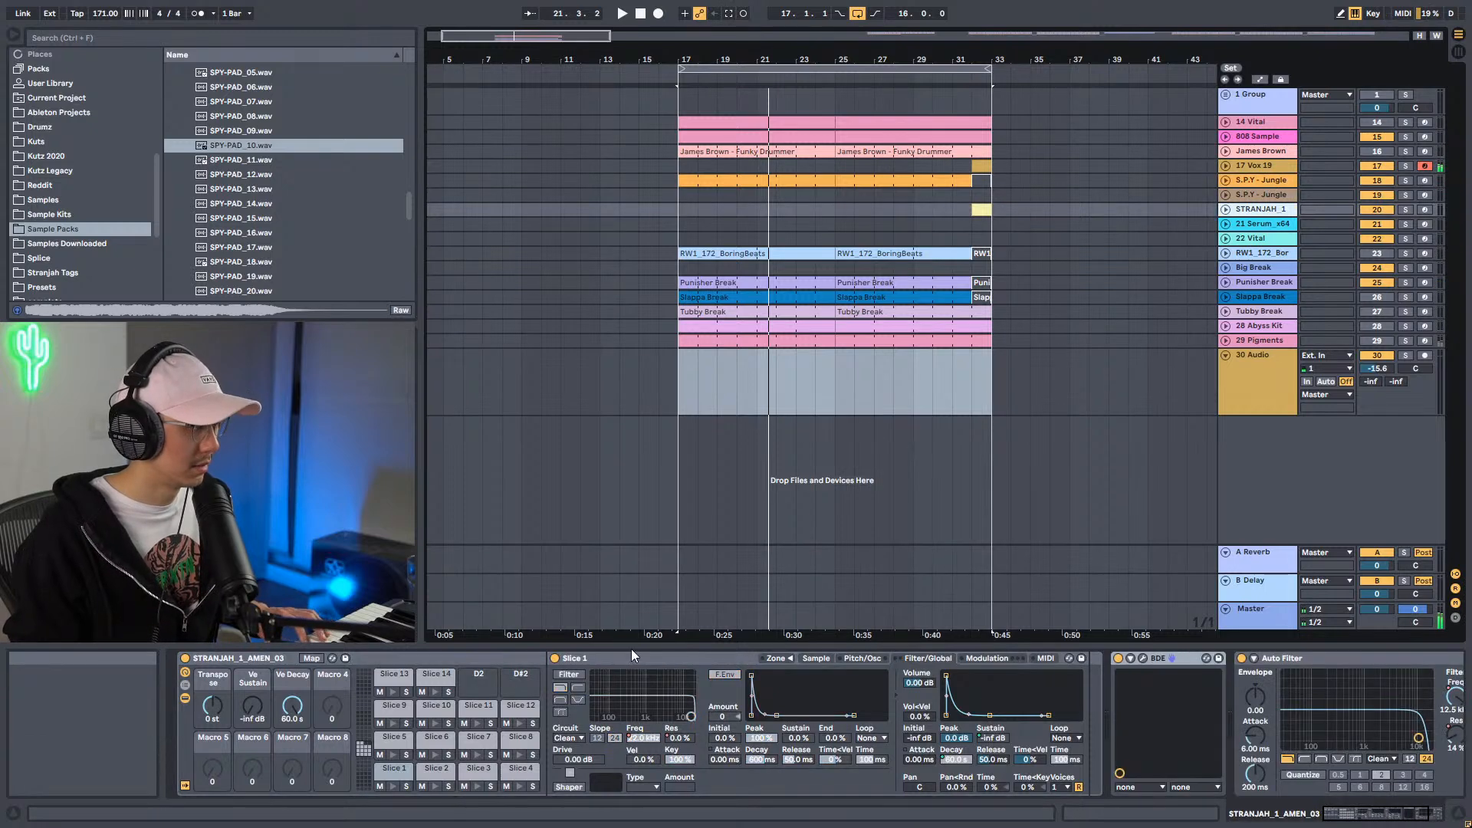
click(1265, 165)
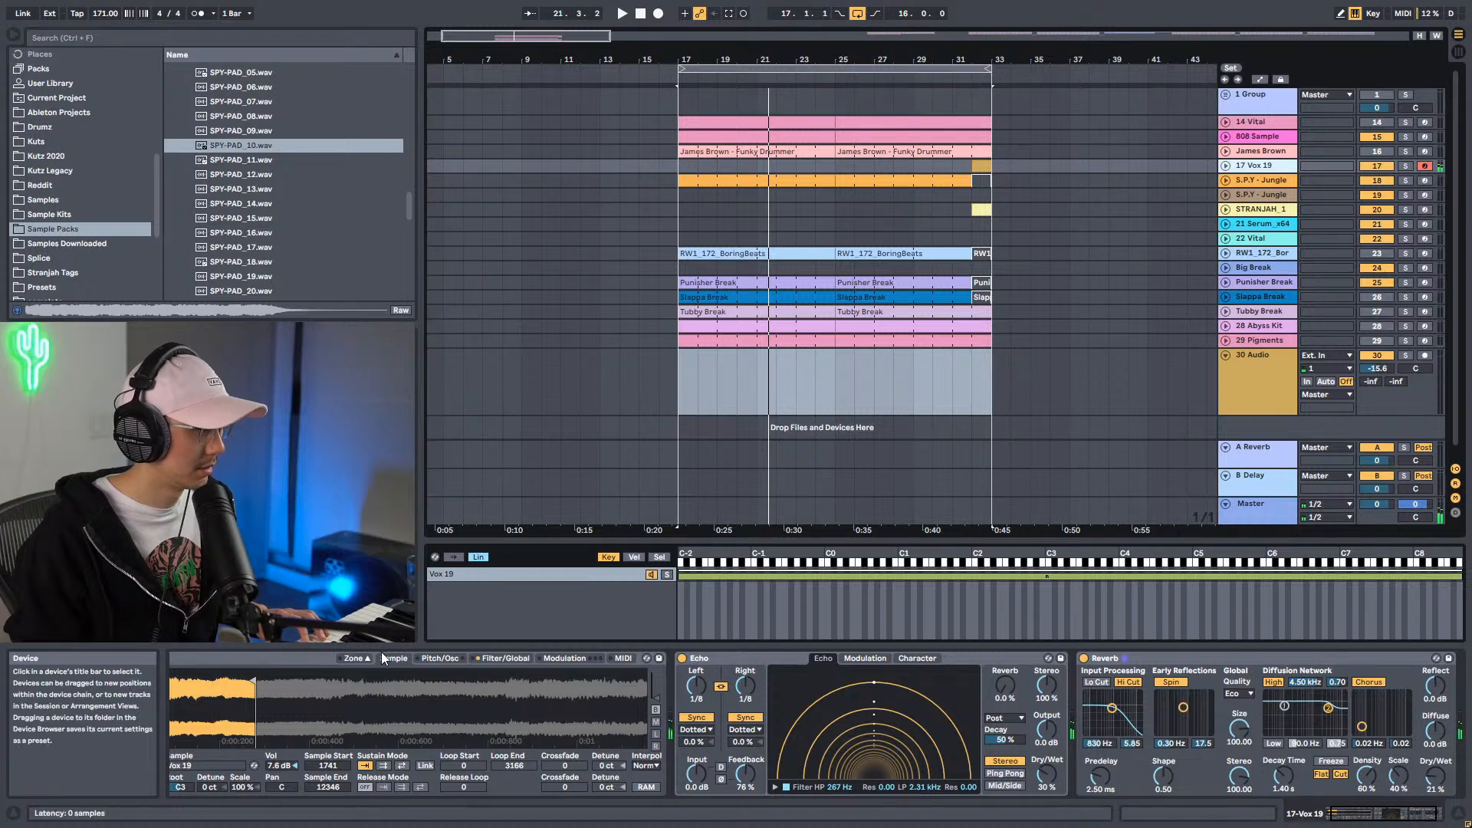
right_click(315, 664)
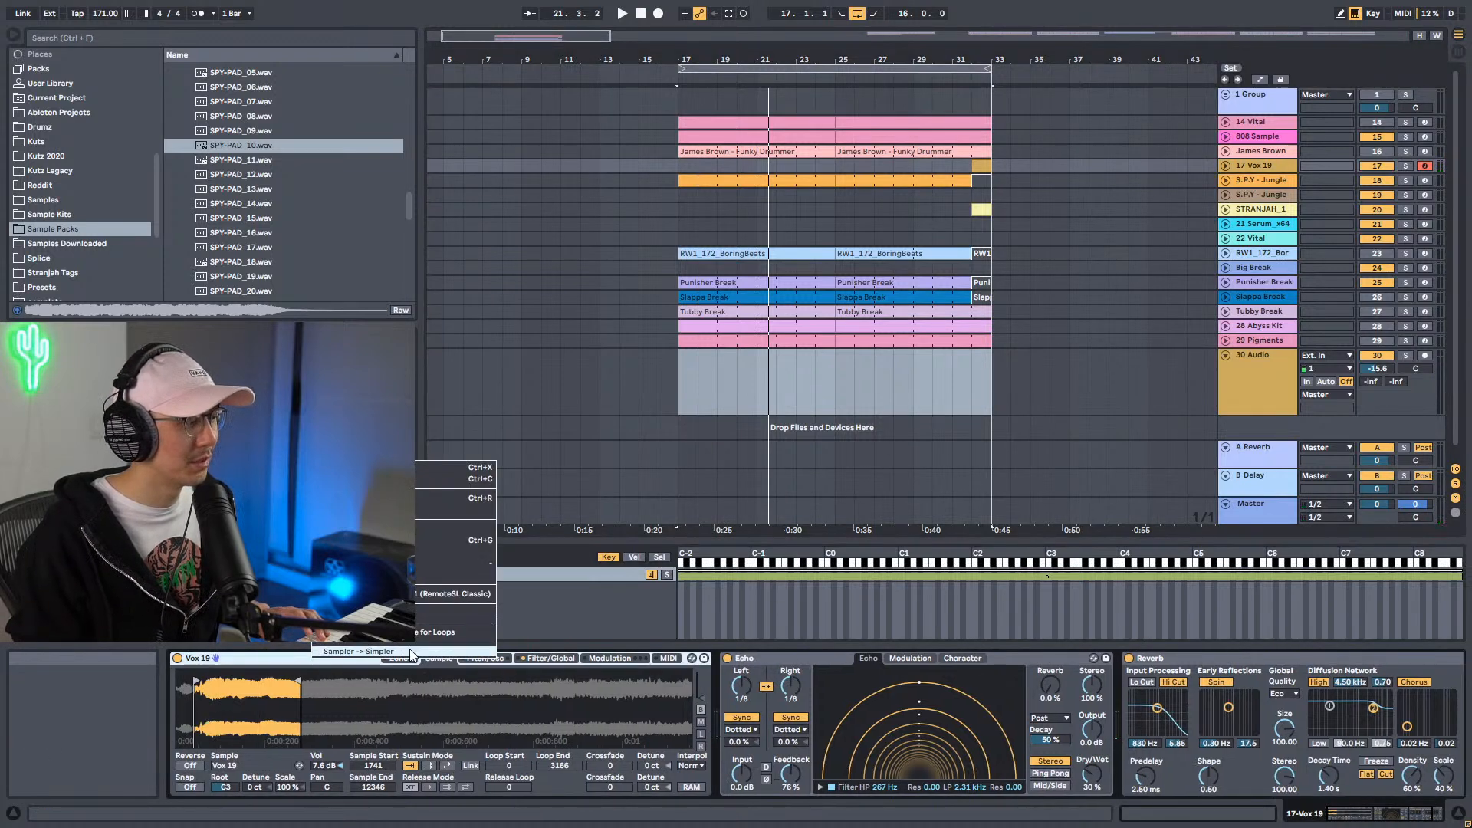
click(351, 656)
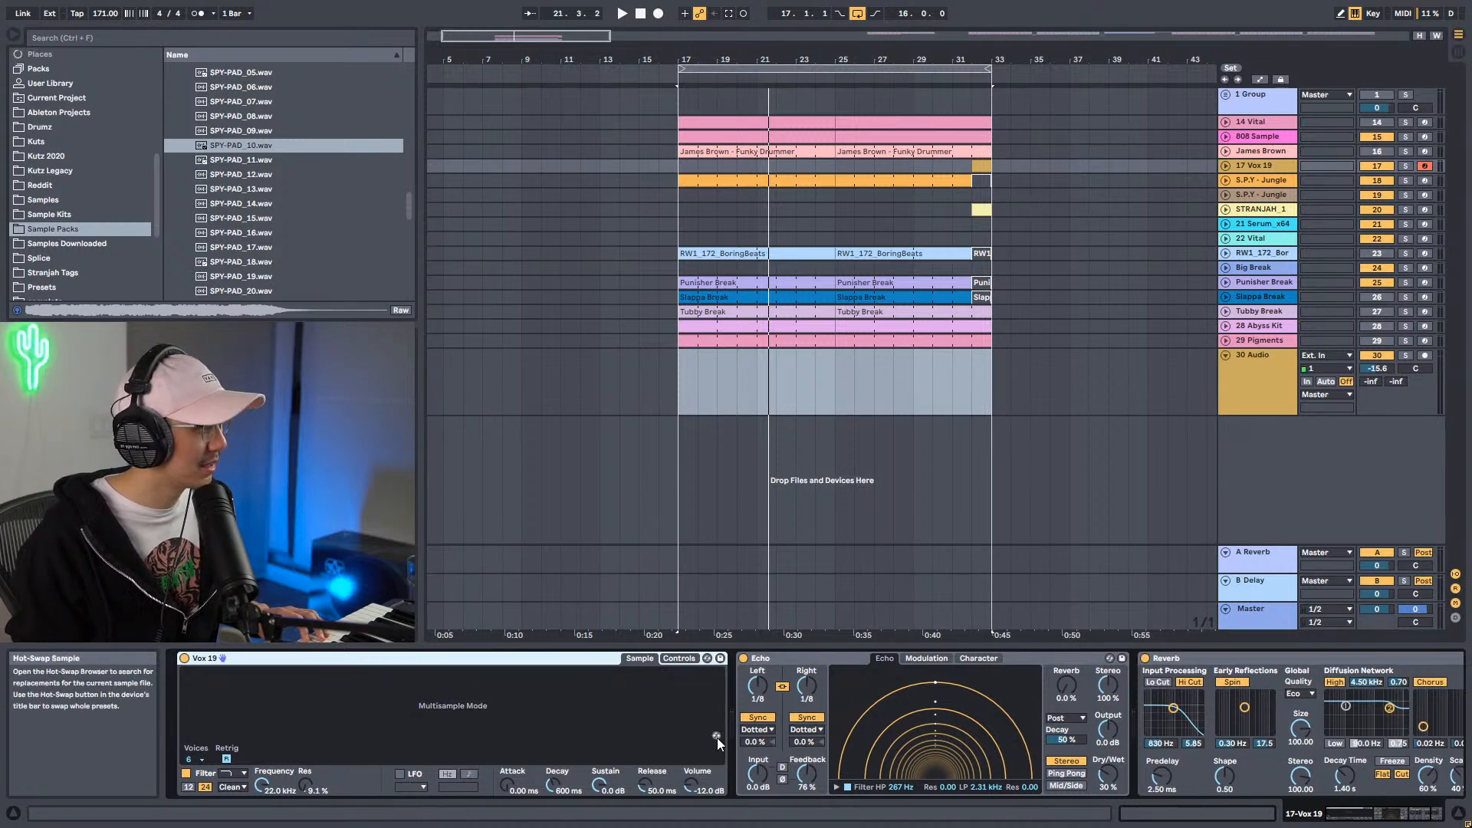
Check the Vox 19 Simpler's sample options, hot-swap browser, and Controls and Sample views.
right_click(449, 708)
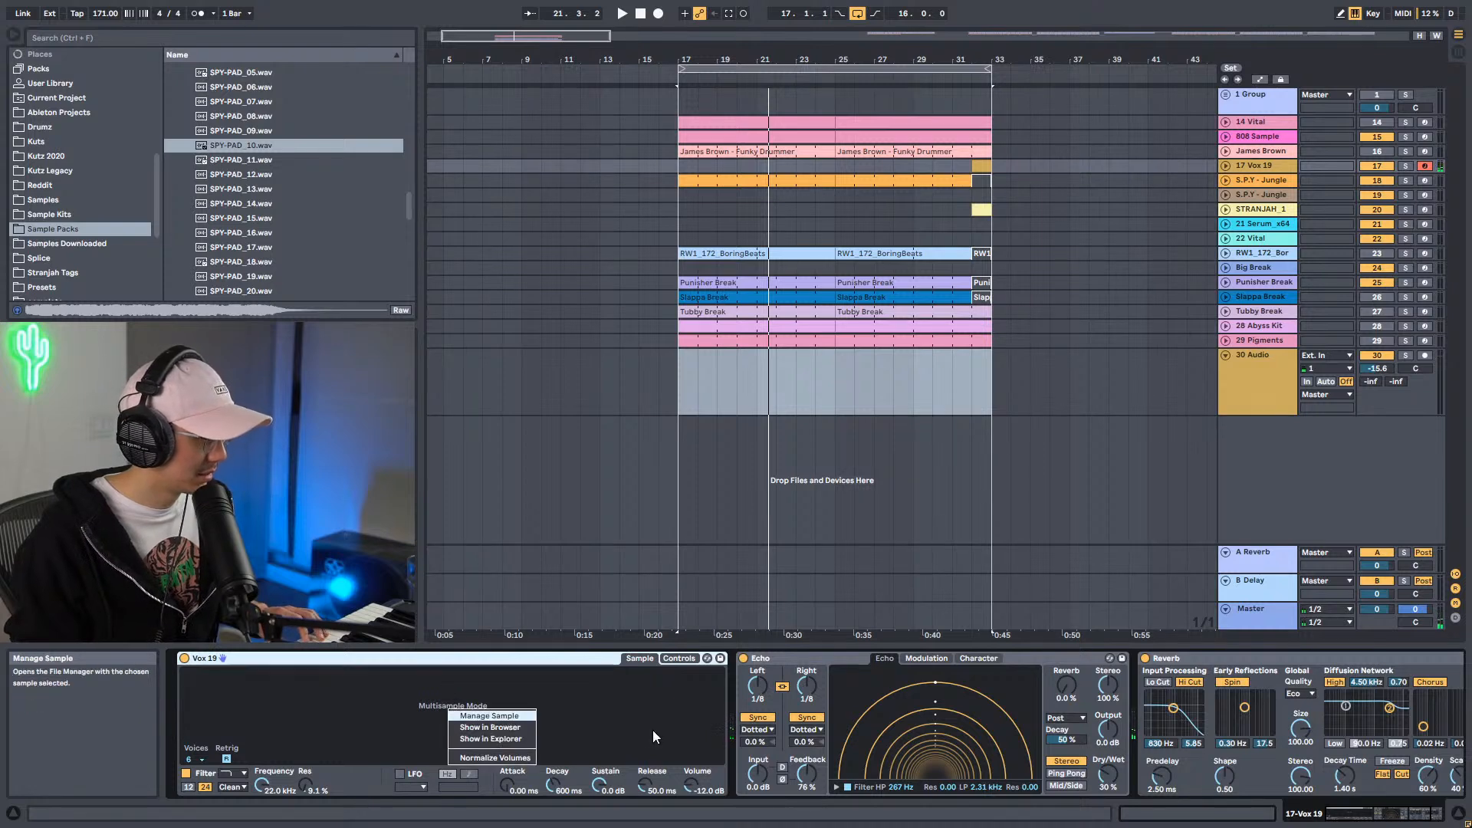
click(593, 725)
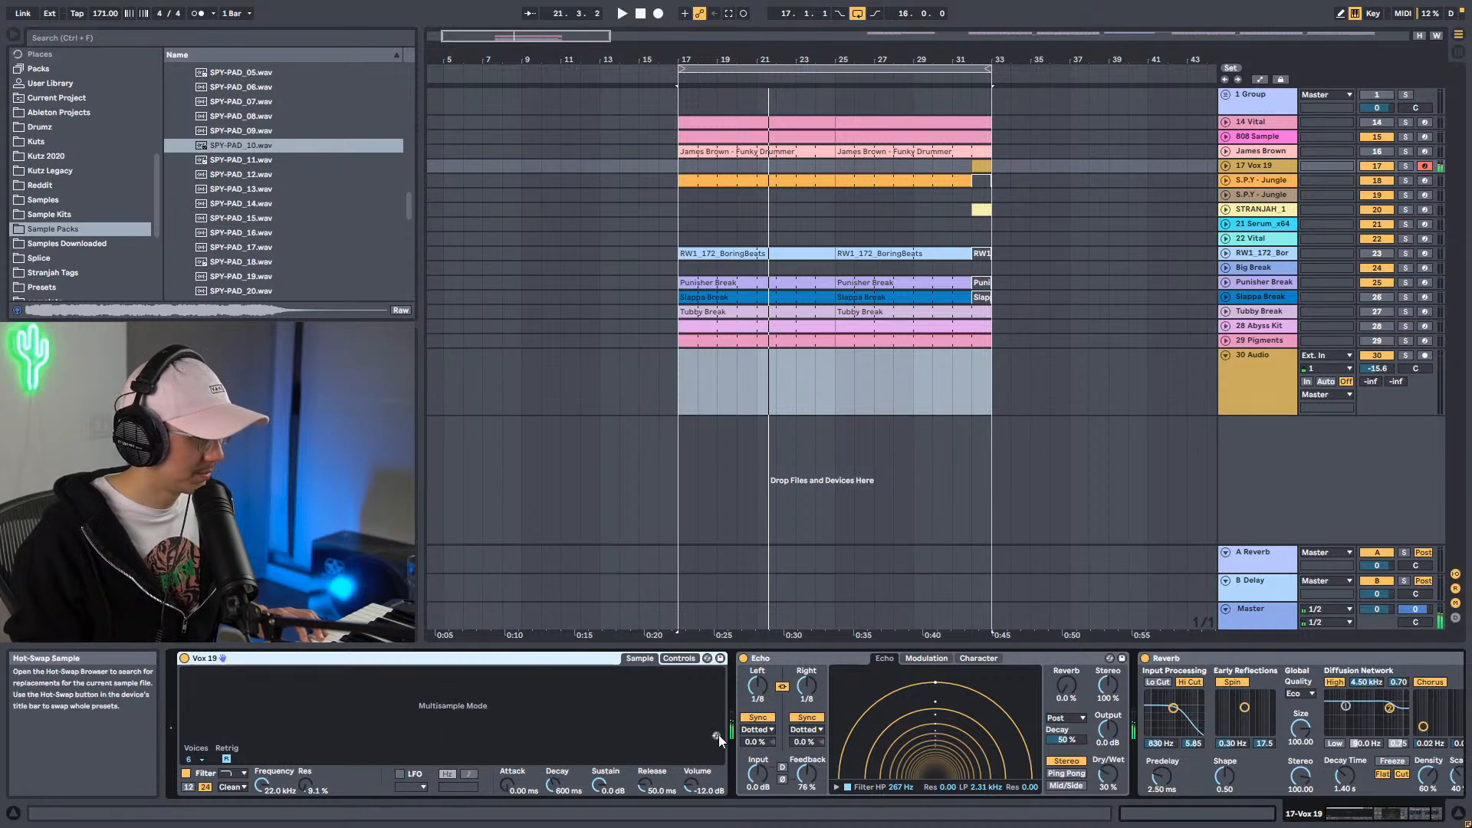
click(718, 736)
click(717, 735)
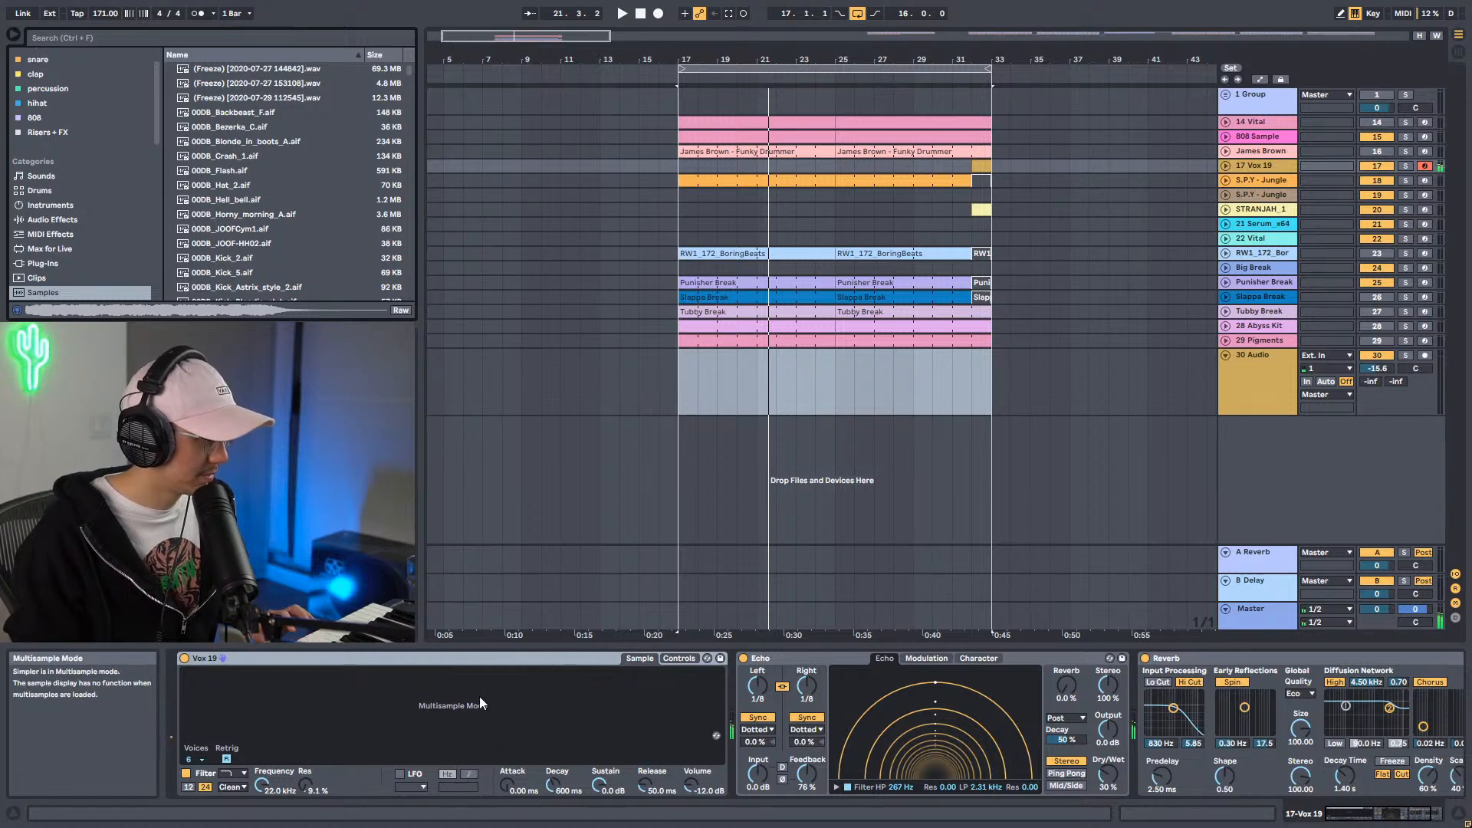
click(678, 659)
click(640, 659)
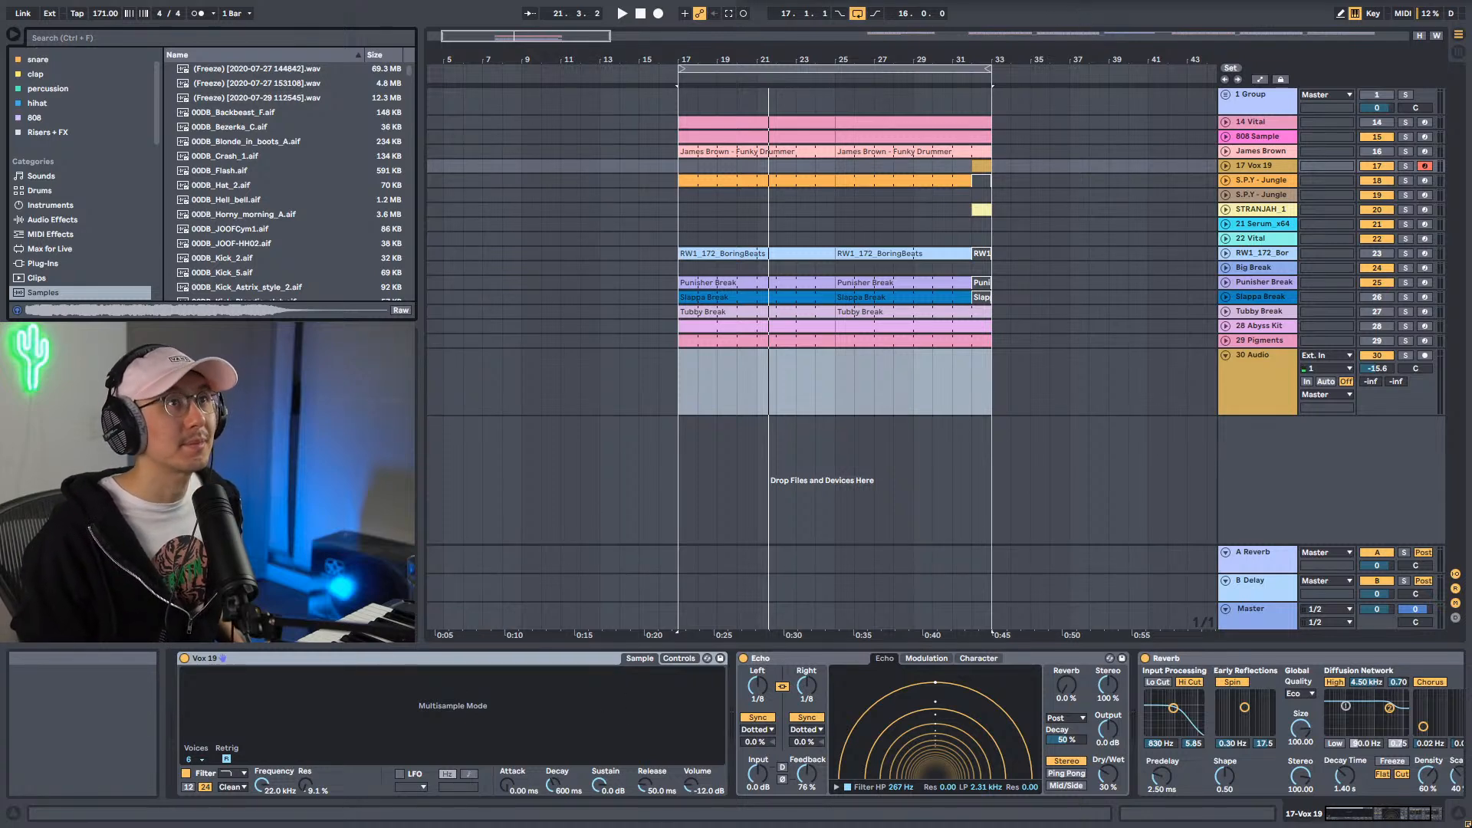
Play the arrangement loop from bar 17 and examine the transition at bar 32.
click(1057, 192)
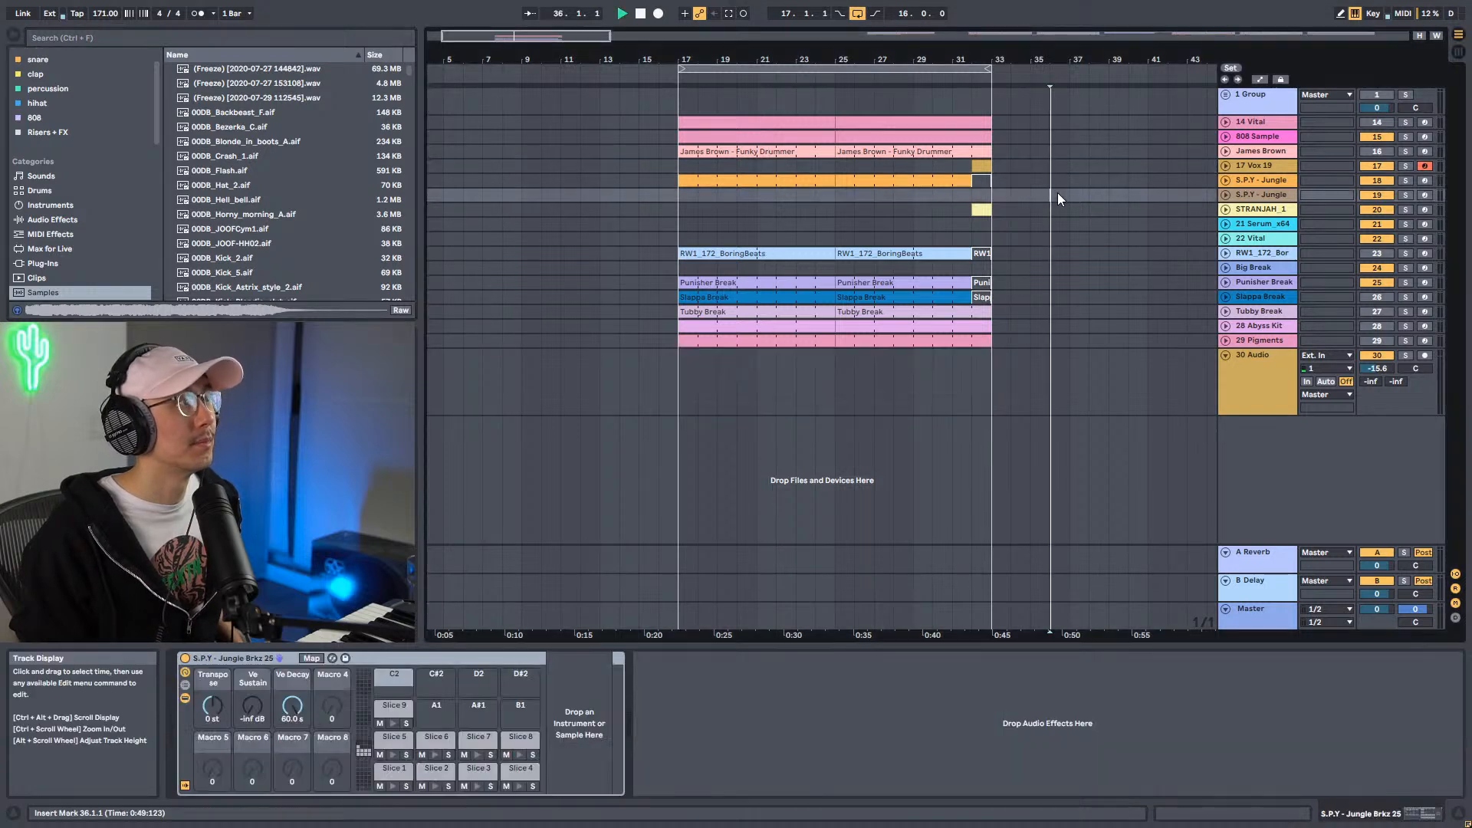
click(673, 371)
key(space)
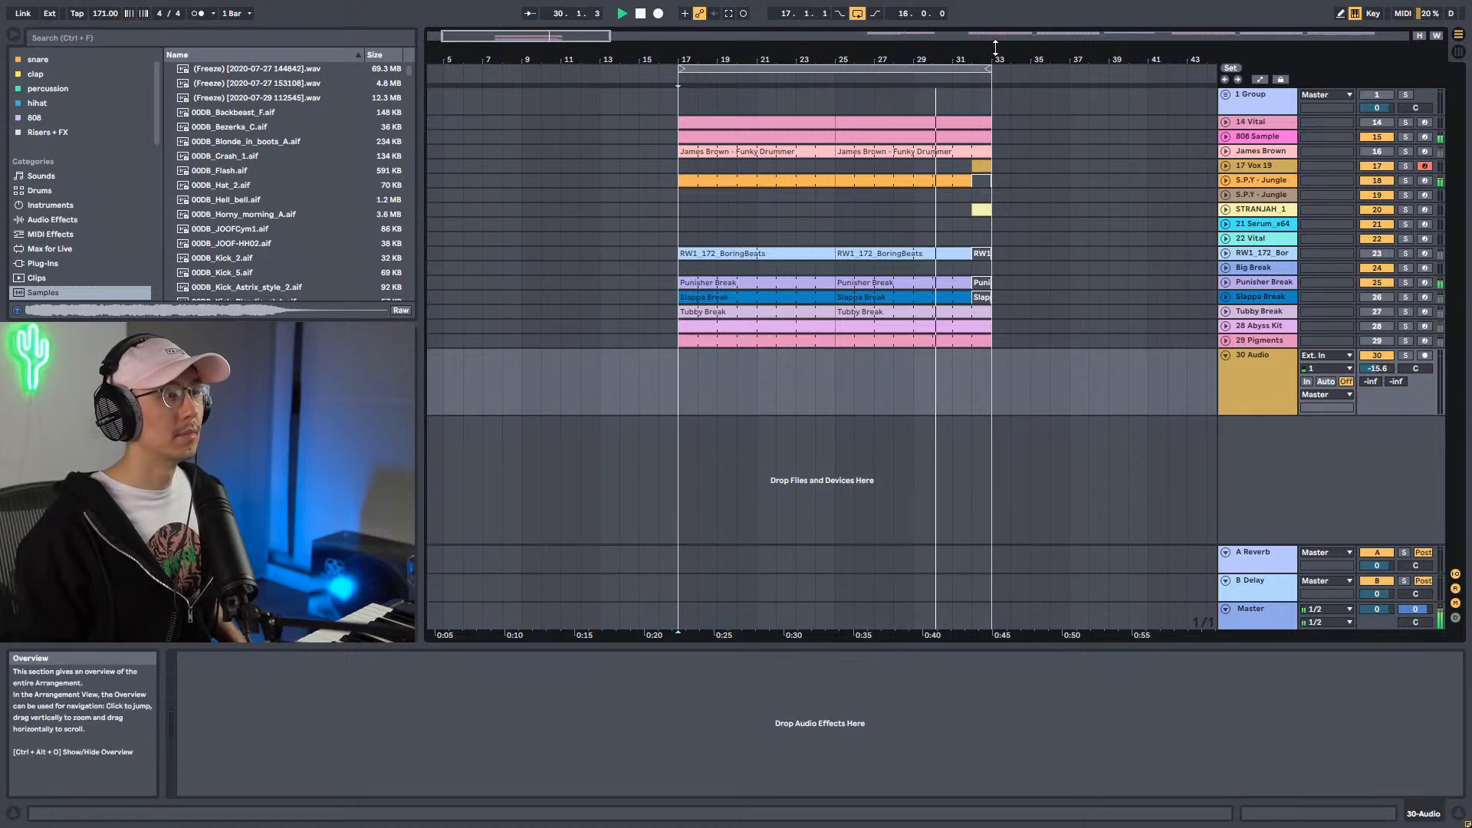
drag(999, 59, 999, 65)
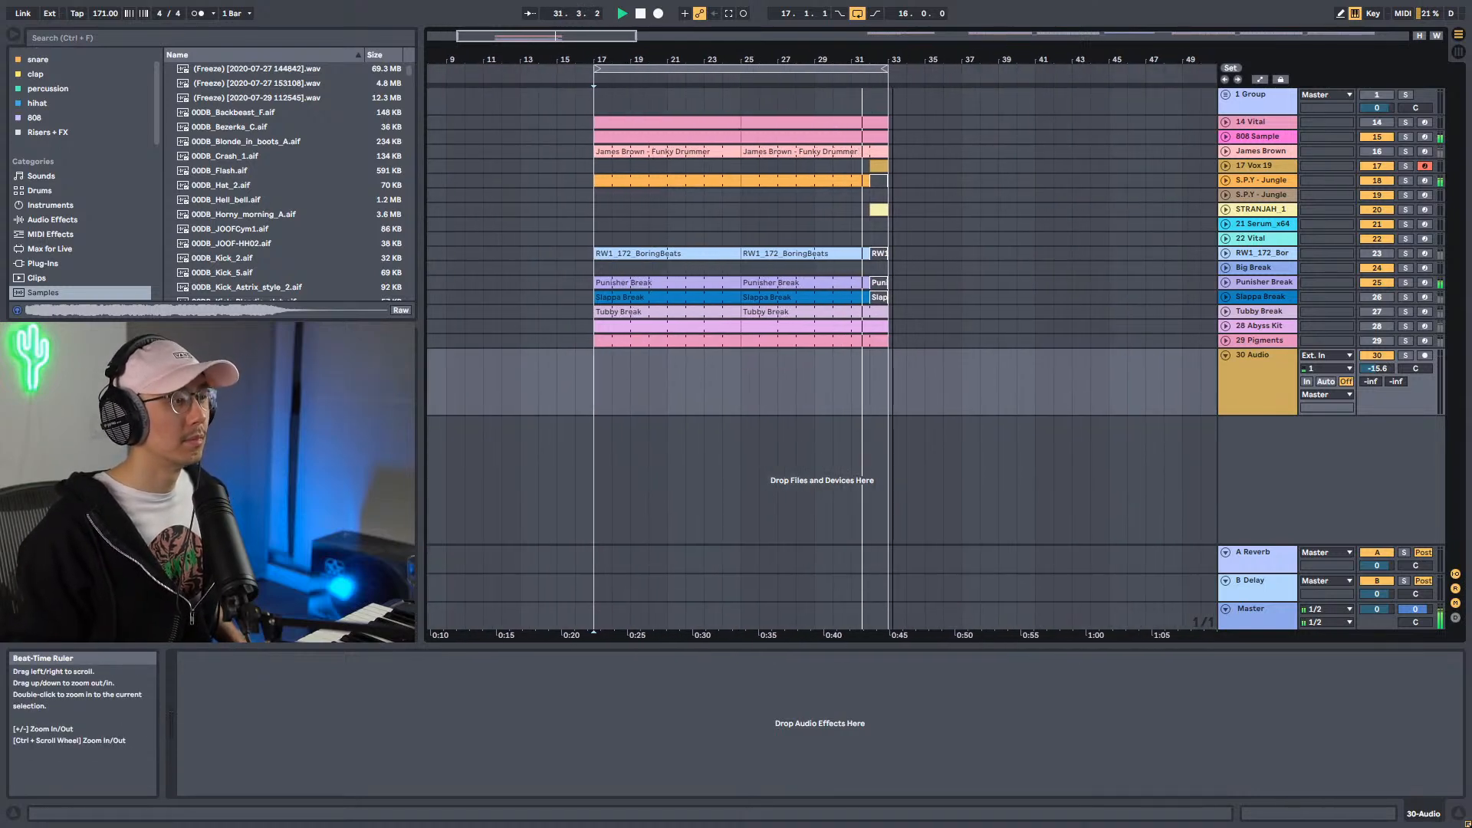
drag(999, 65, 999, 76)
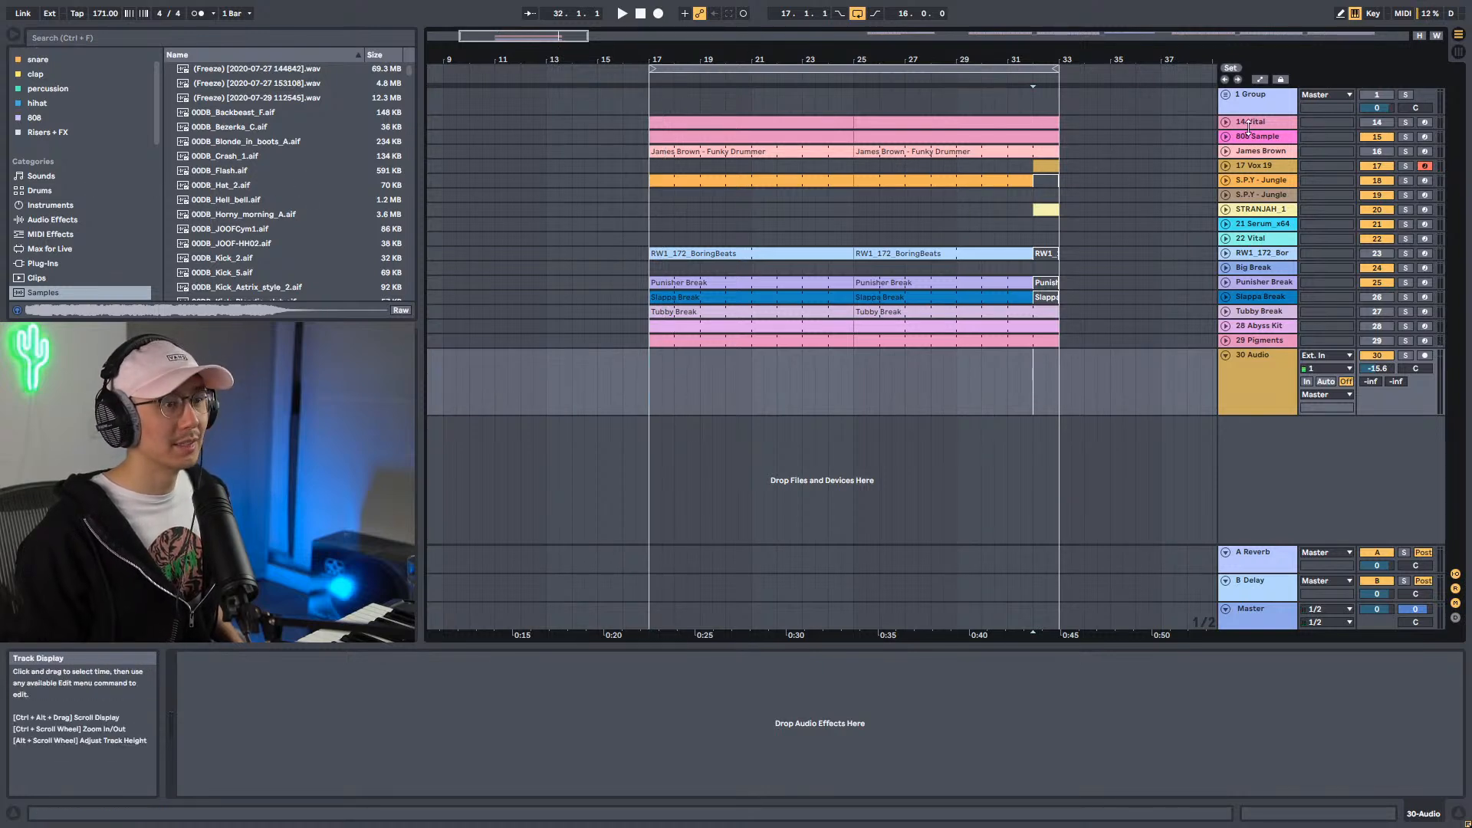
Duplicate the 14 Vital track and delete the copy's clips between bars 17 and 33.
click(1280, 122)
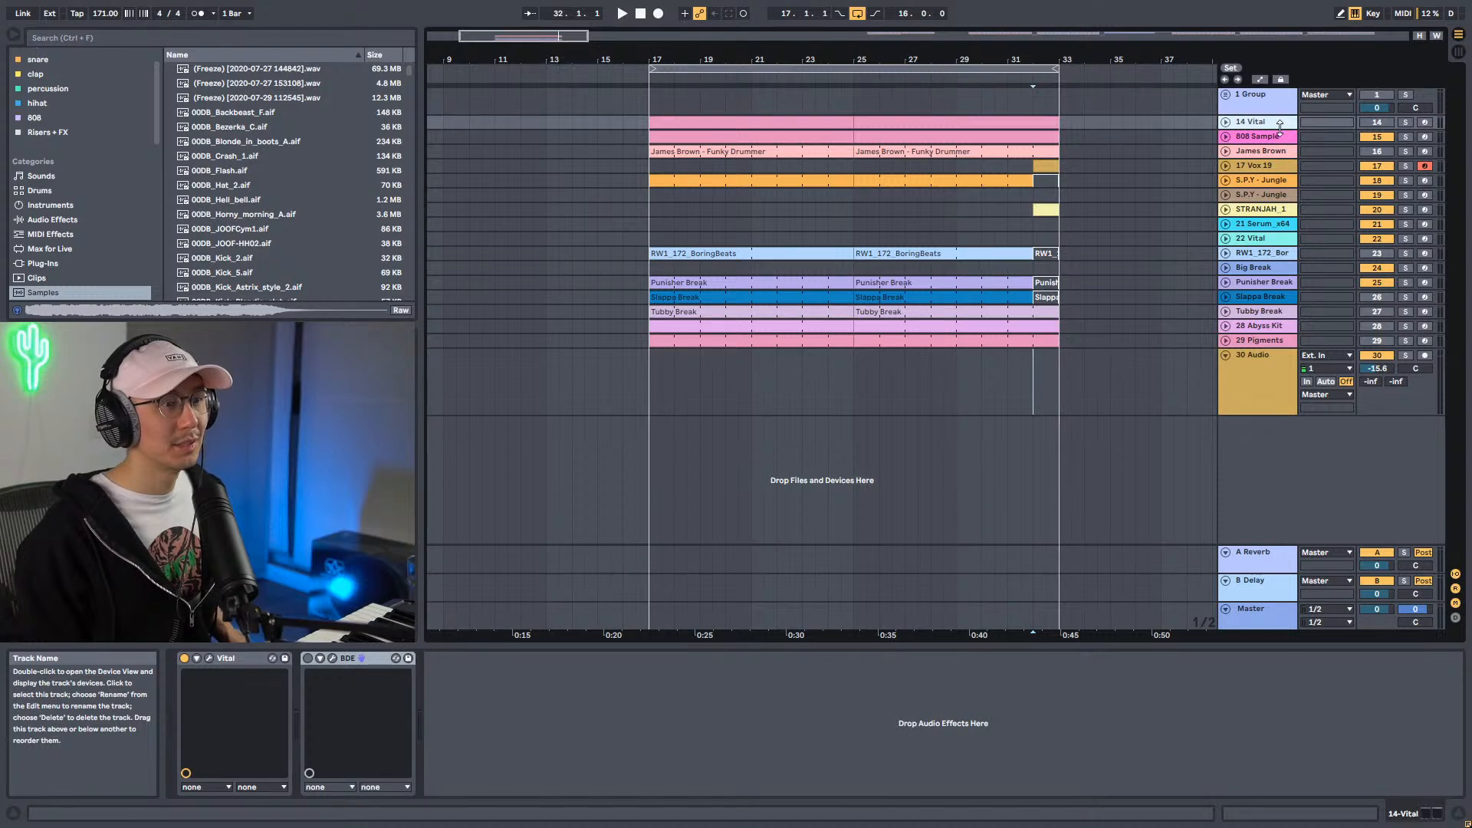
key(ctrl+d)
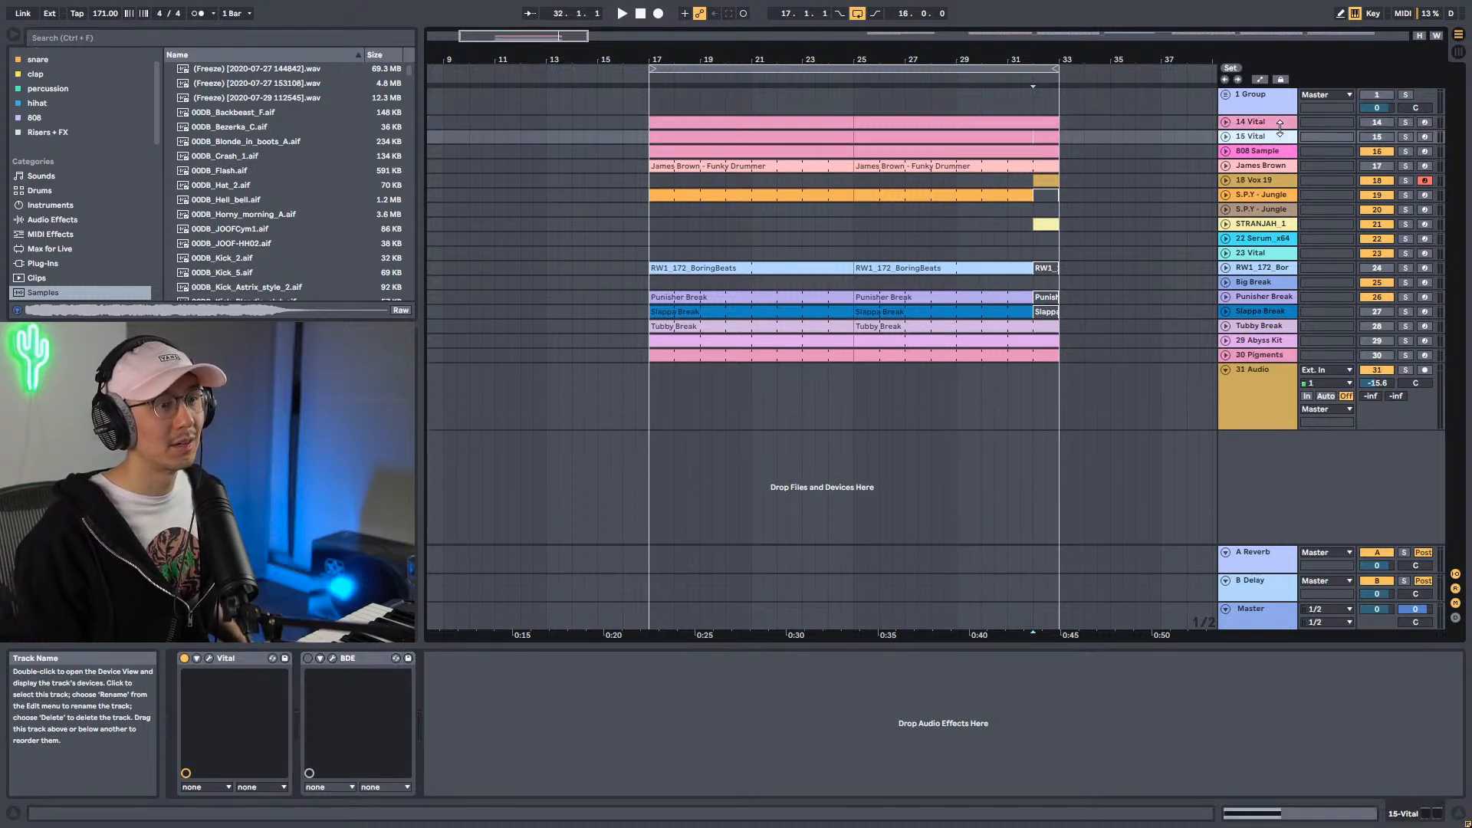
click(936, 136)
click(833, 137)
key(Delete)
Open the Vital plug-in window on the duplicated 15 Vital track.
click(1253, 136)
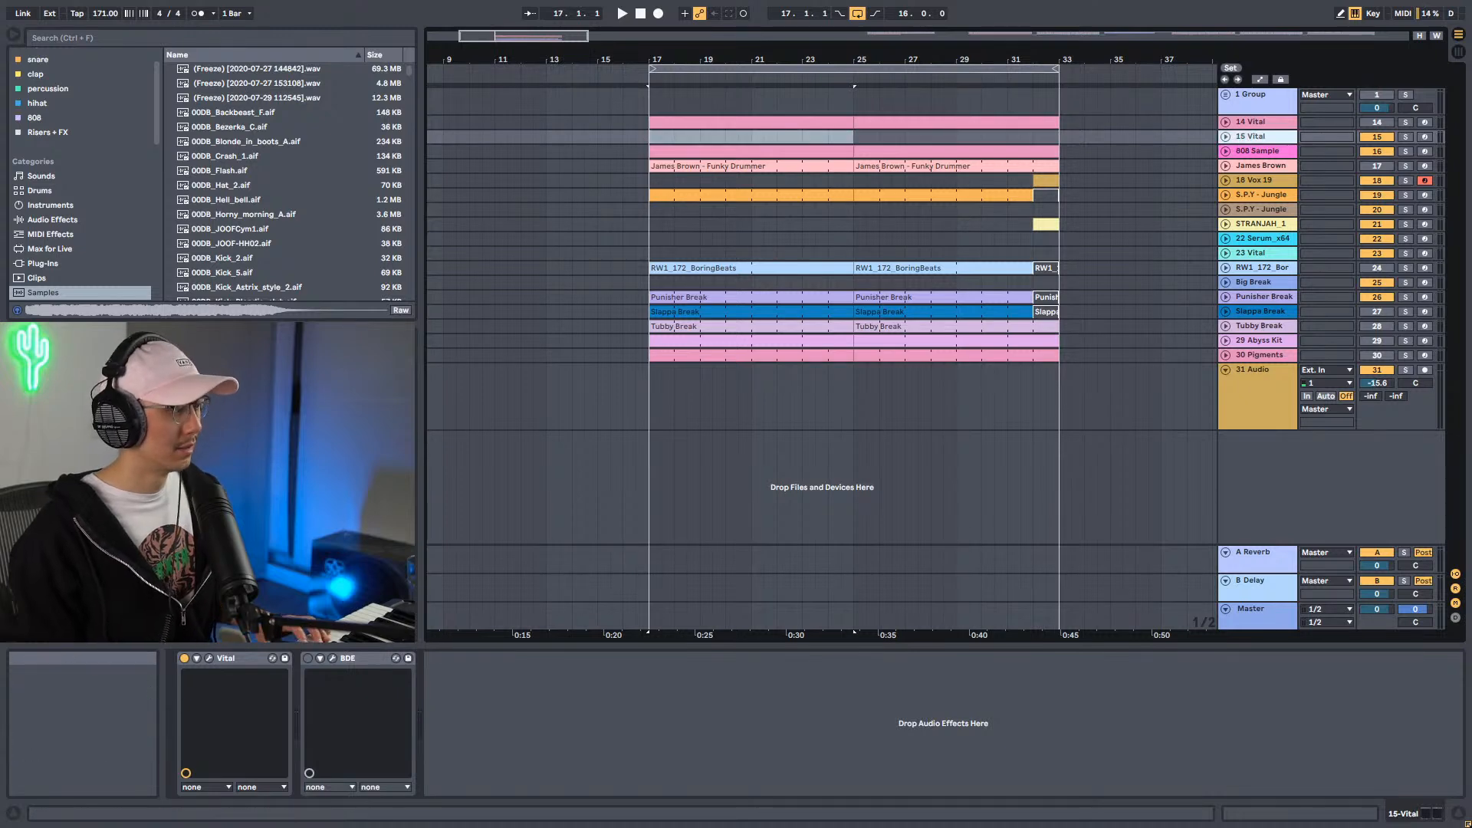
click(209, 658)
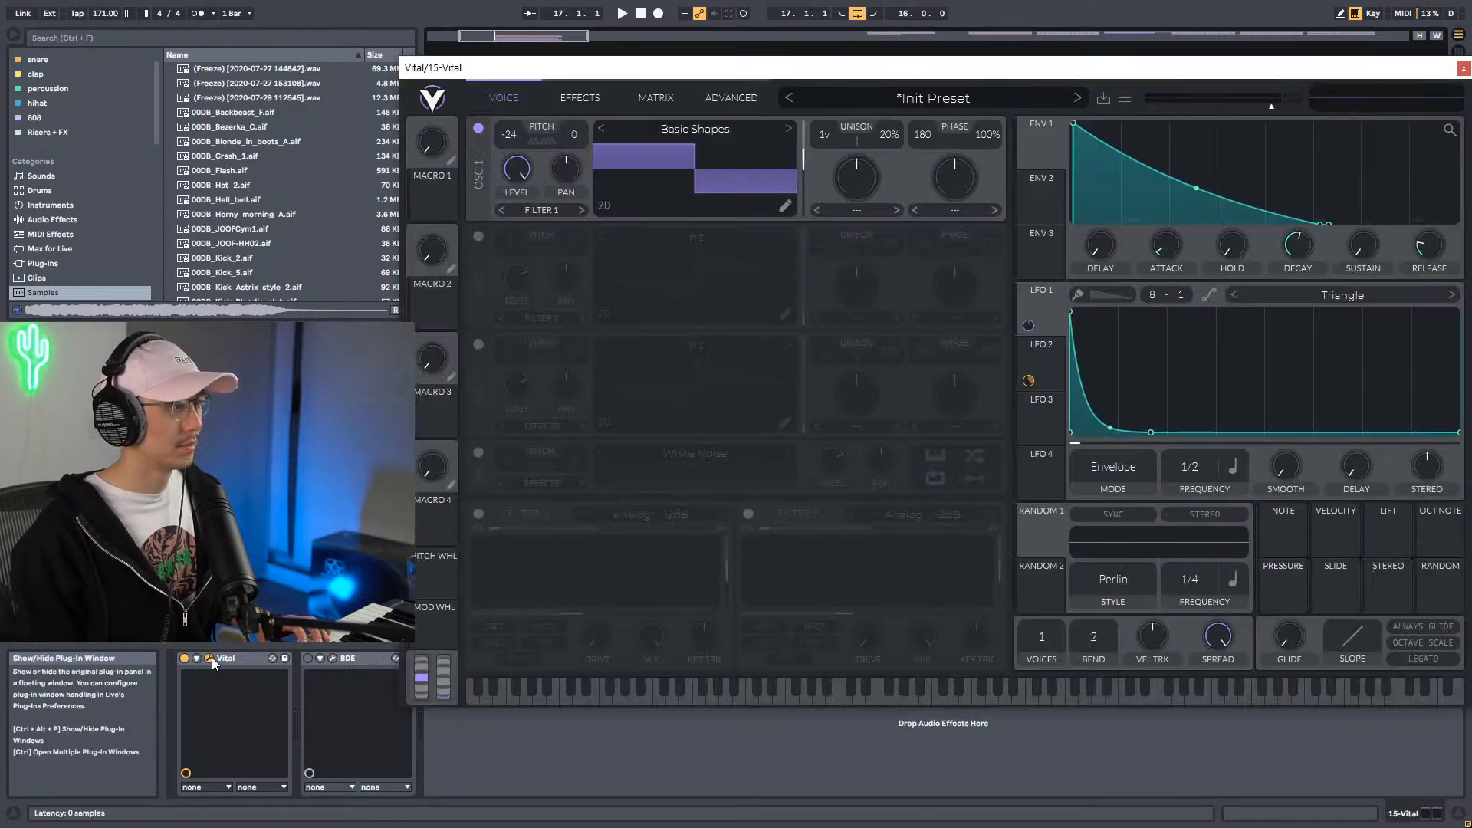
Audition the BS_Anxiety, BS_Literally_Scream, BS_Reese and BS_Screechy presets in Vital on the 15 Vital track.
drag(1010, 69, 1028, 207)
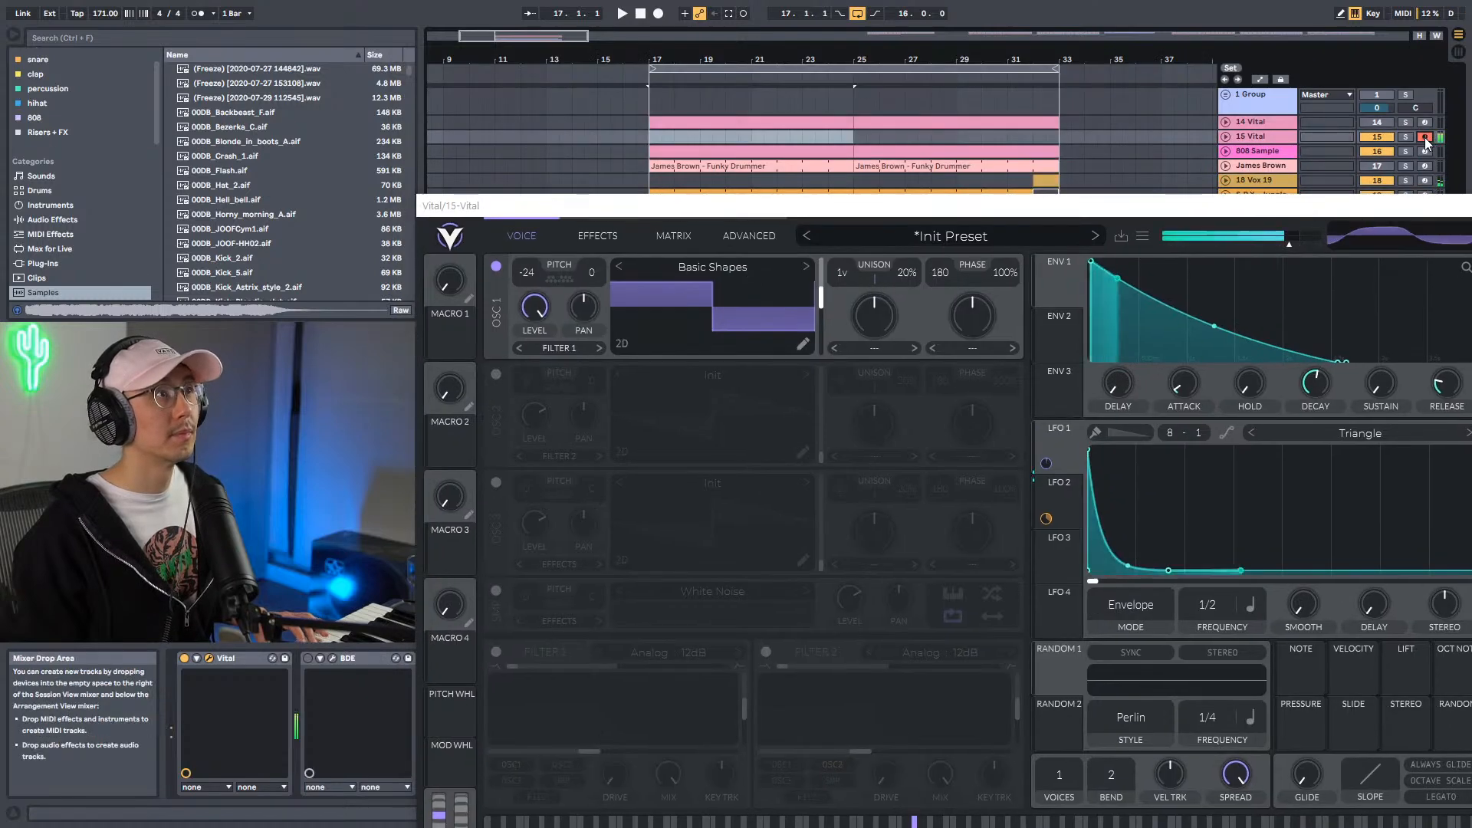
drag(1132, 210, 1109, 116)
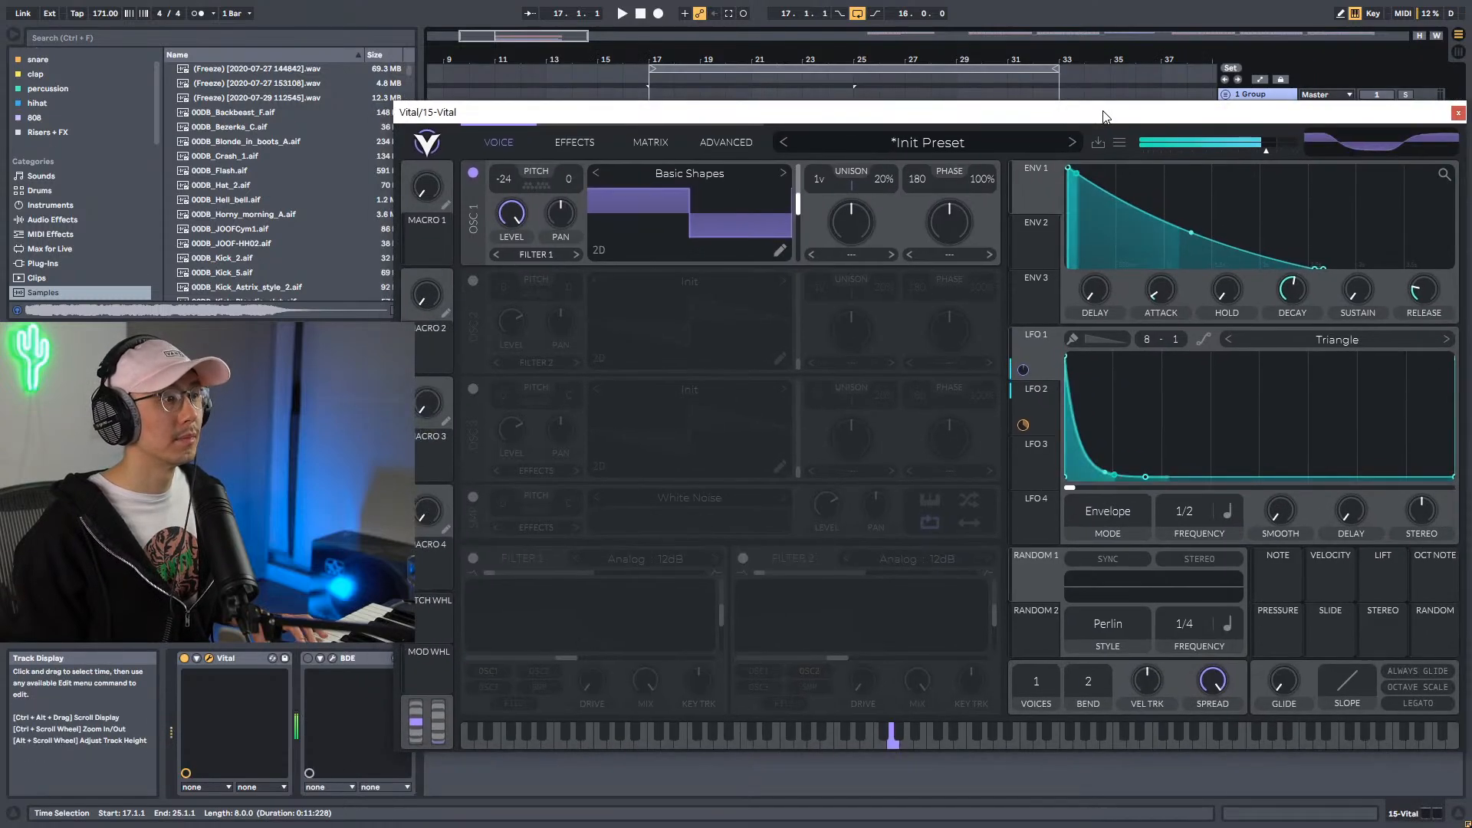
click(960, 143)
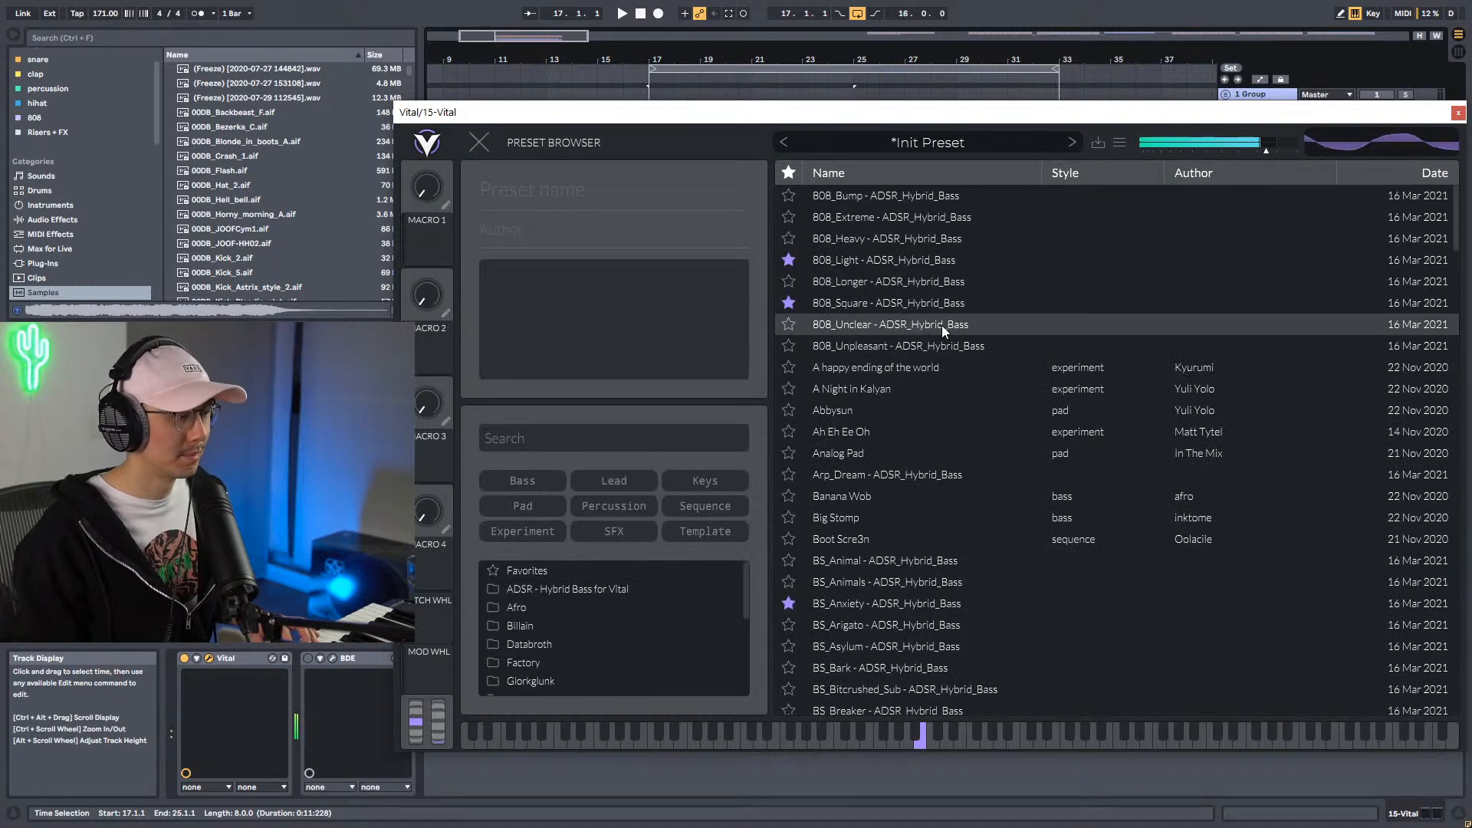
scroll(941, 329, down, 1)
click(918, 571)
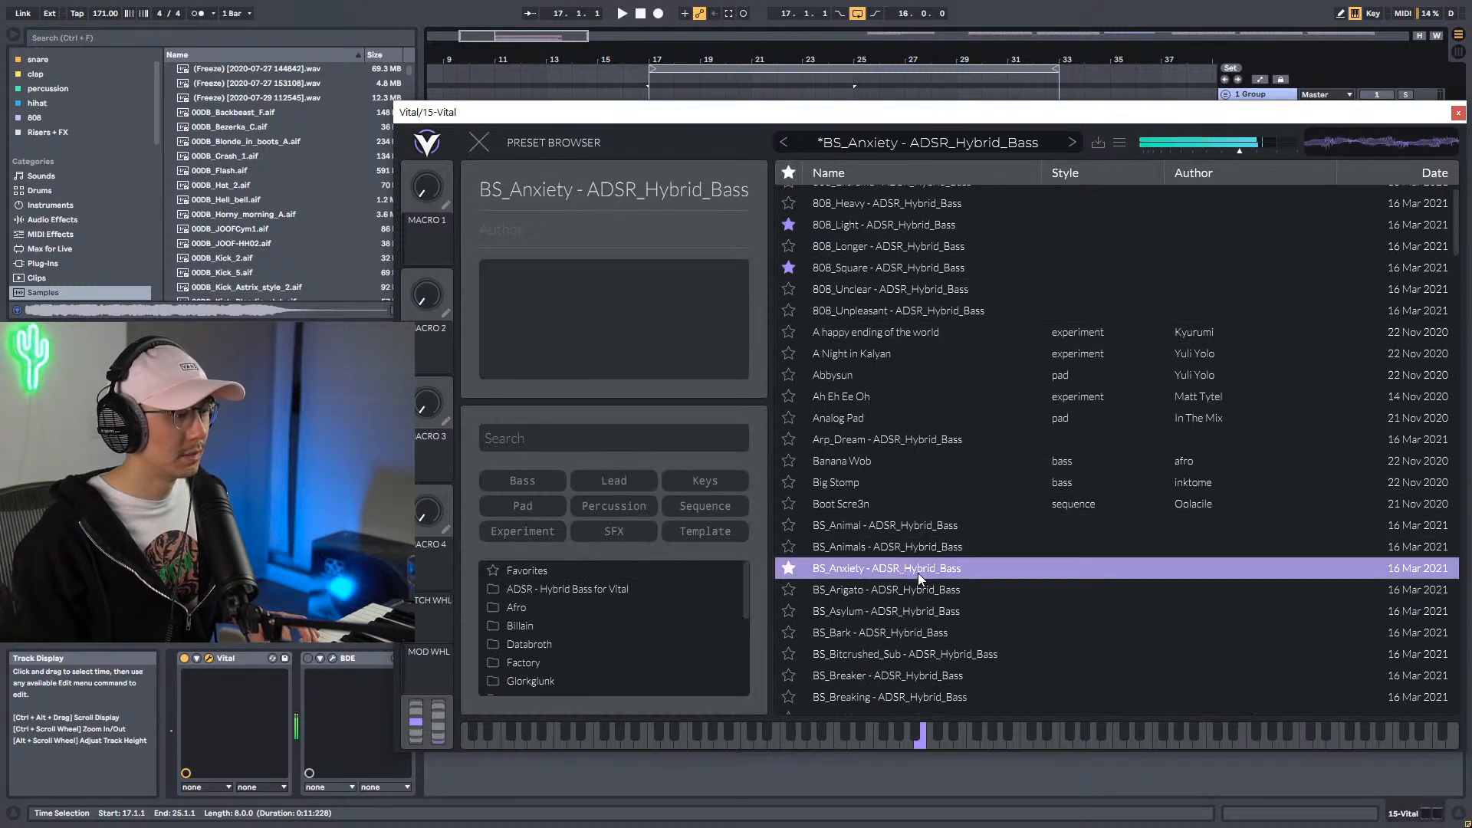
scroll(920, 579, down, 10)
scroll(920, 585, down, 10)
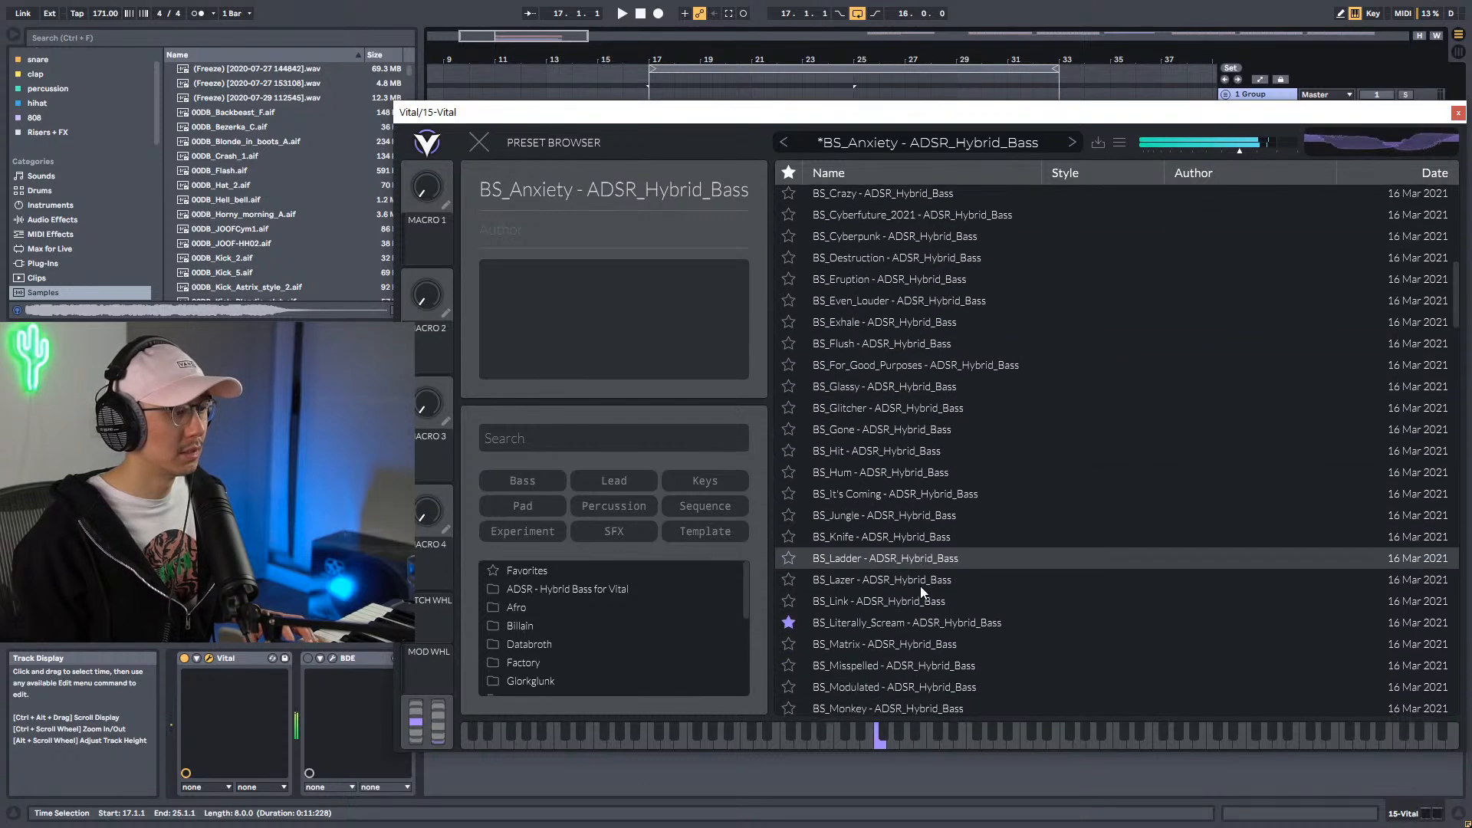
click(867, 411)
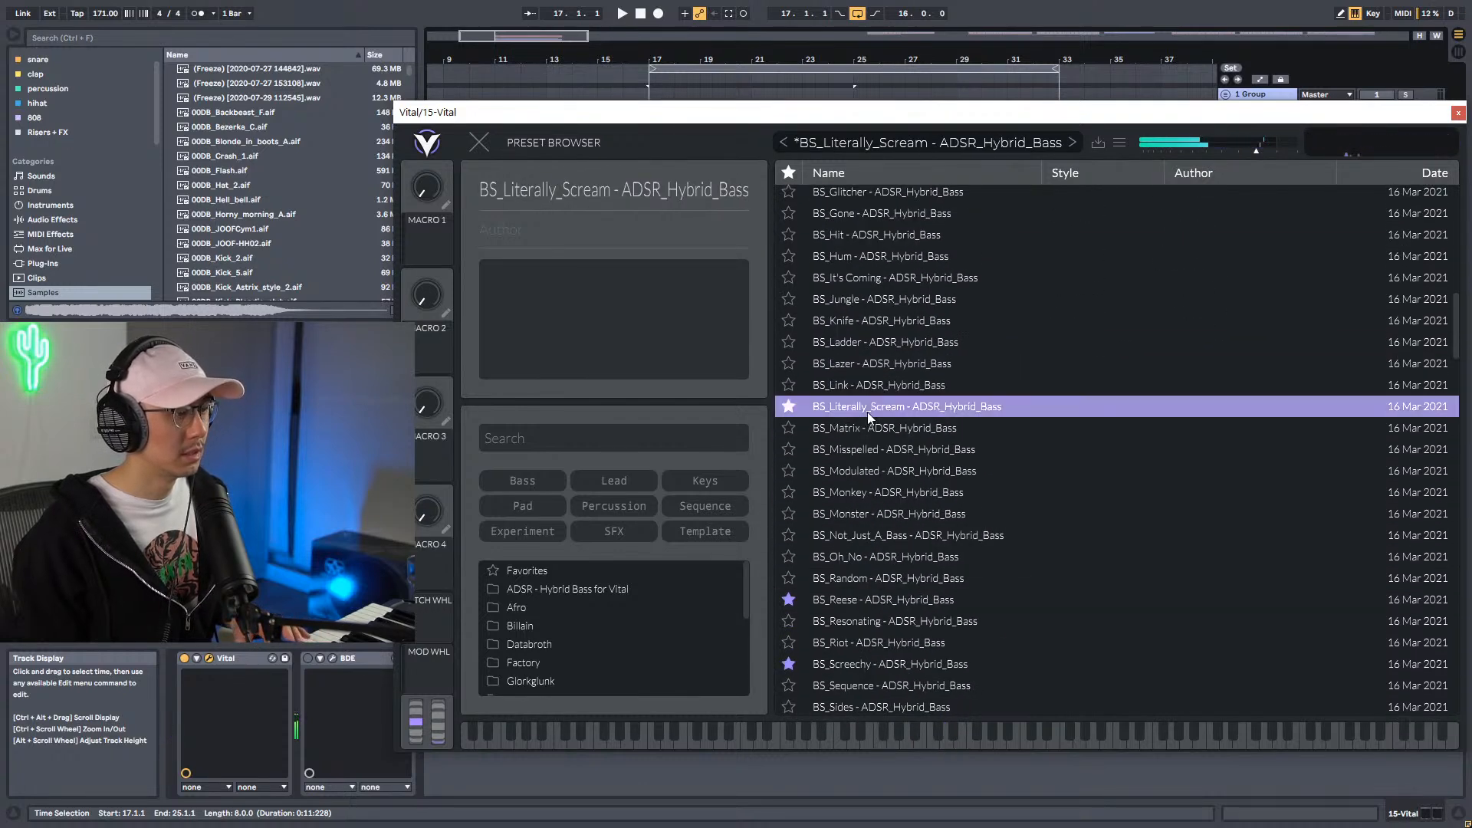
click(845, 601)
click(864, 664)
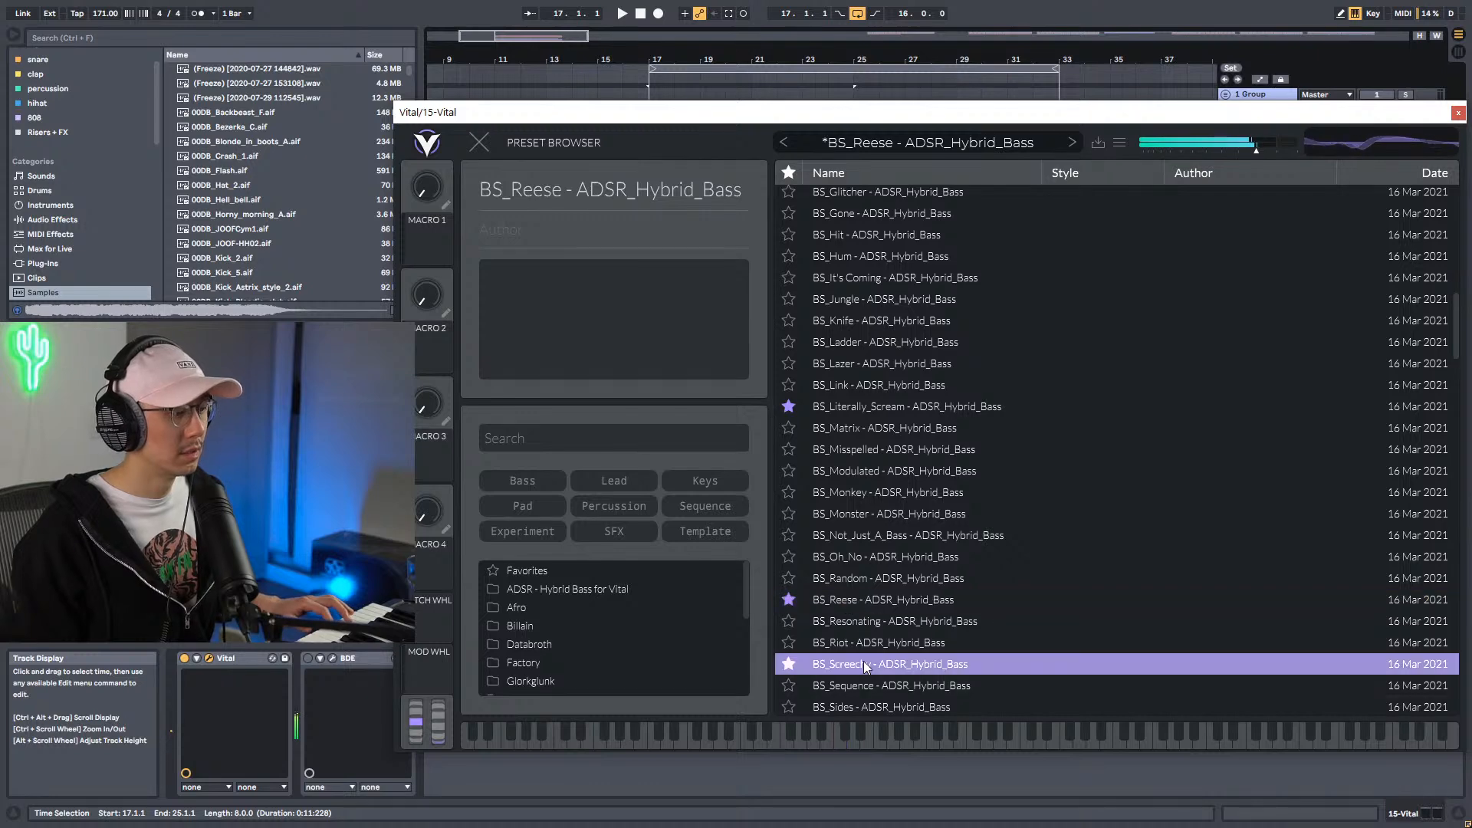
Compare more bass presets in Vital, load BS_Anxiety - ADSR_Hybrid_Bass and close the preset browser.
scroll(939, 613, down, 11)
scroll(939, 612, up, 11)
scroll(940, 596, up, 4)
click(883, 591)
scroll(975, 384, up, 15)
scroll(975, 384, up, 1)
click(923, 334)
click(923, 349)
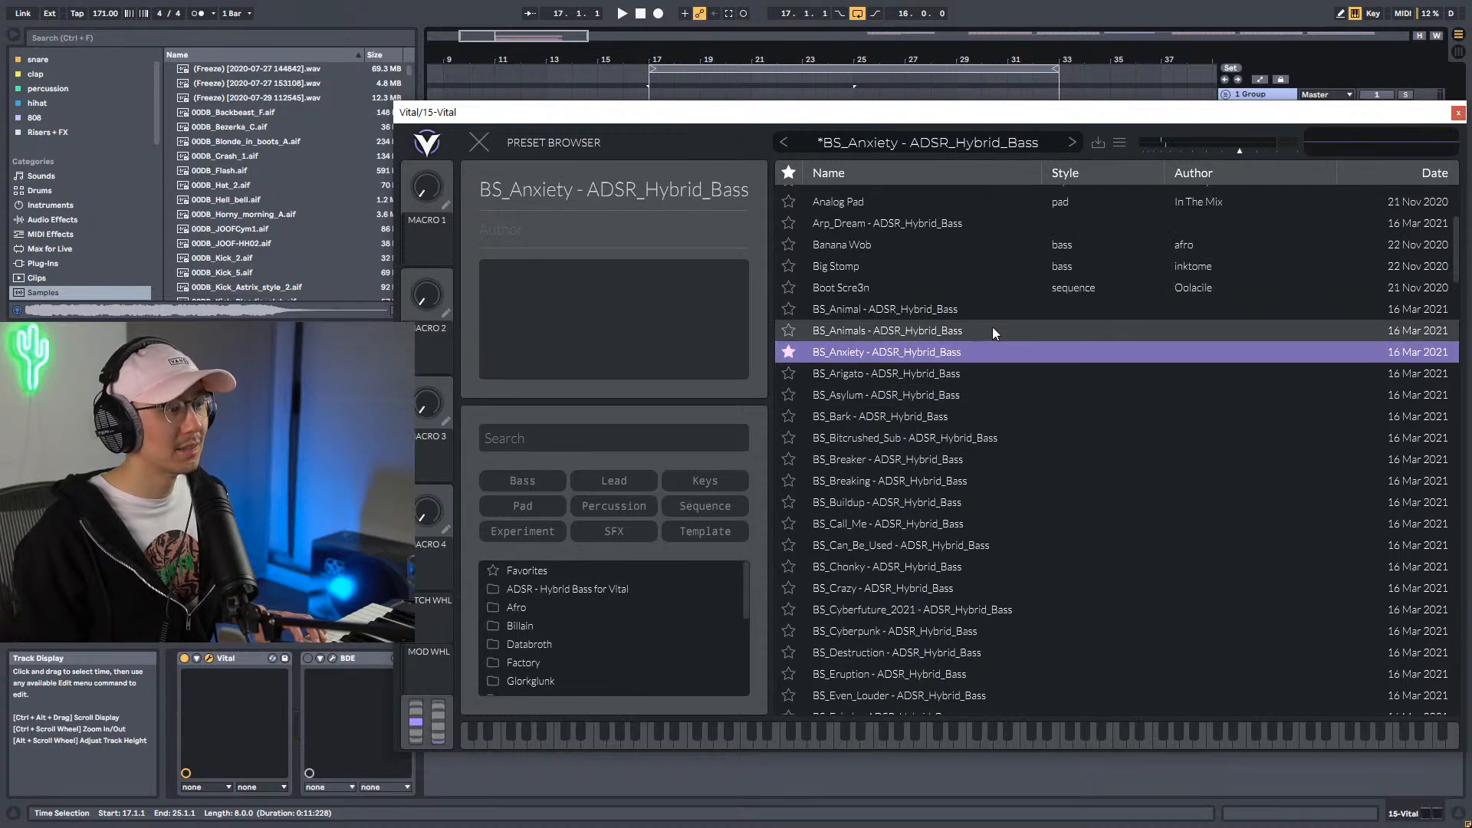
click(477, 143)
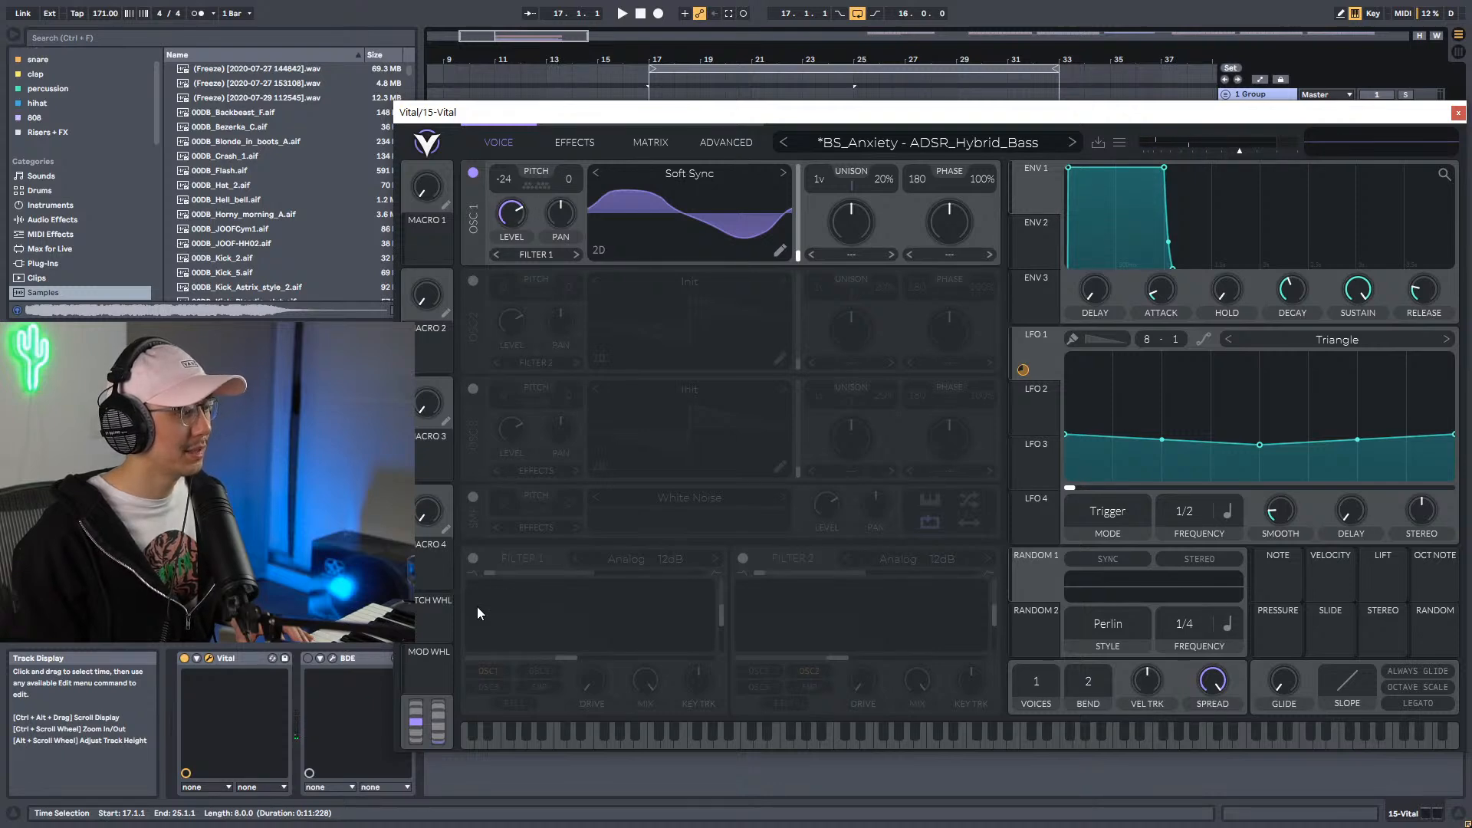
Enable Vital's Filter 1 as Analog 24dB with a raised cutoff and close the plug-in window.
click(473, 557)
drag(585, 659, 629, 661)
click(715, 558)
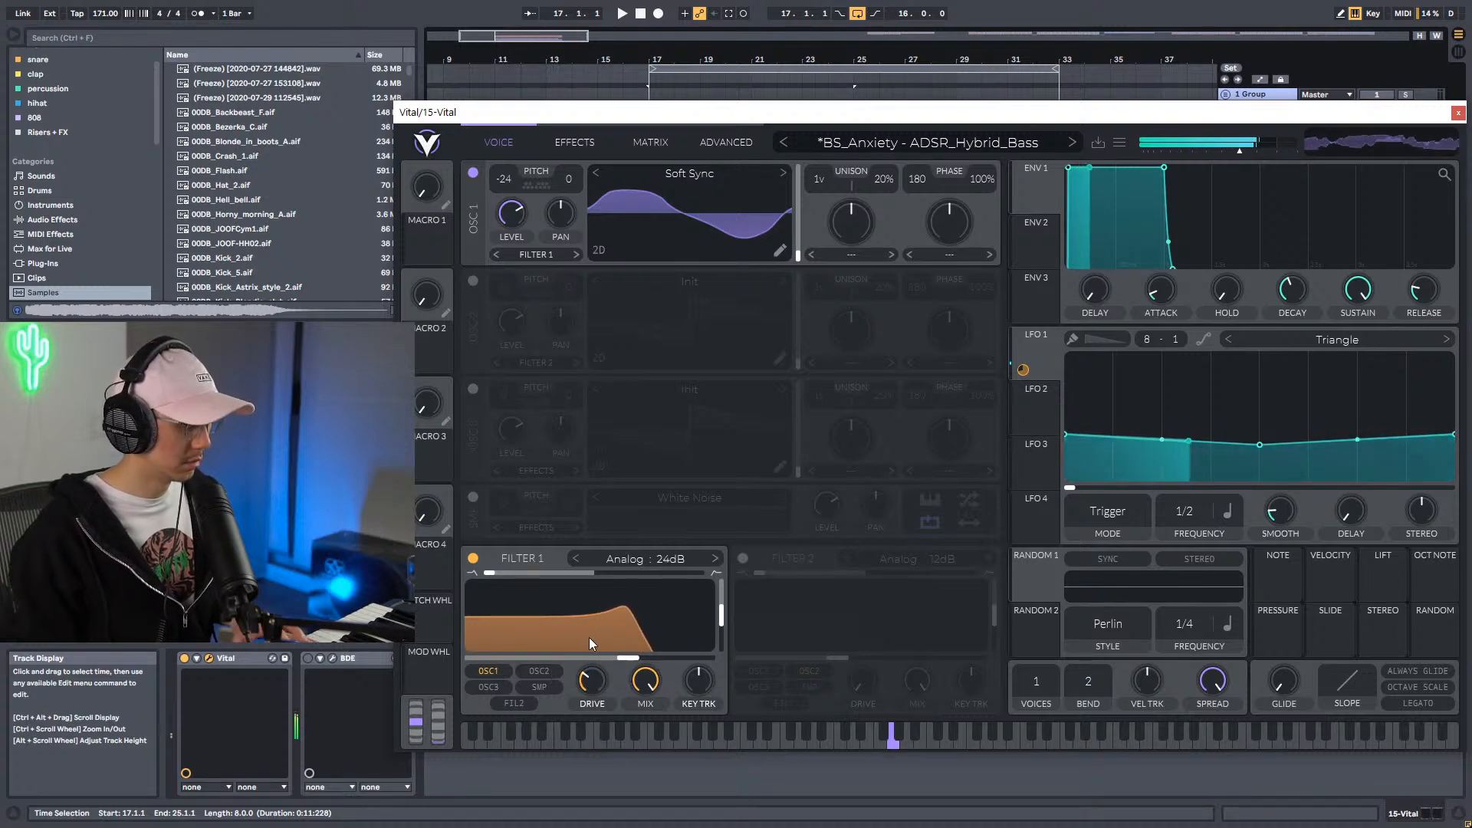
click(1457, 113)
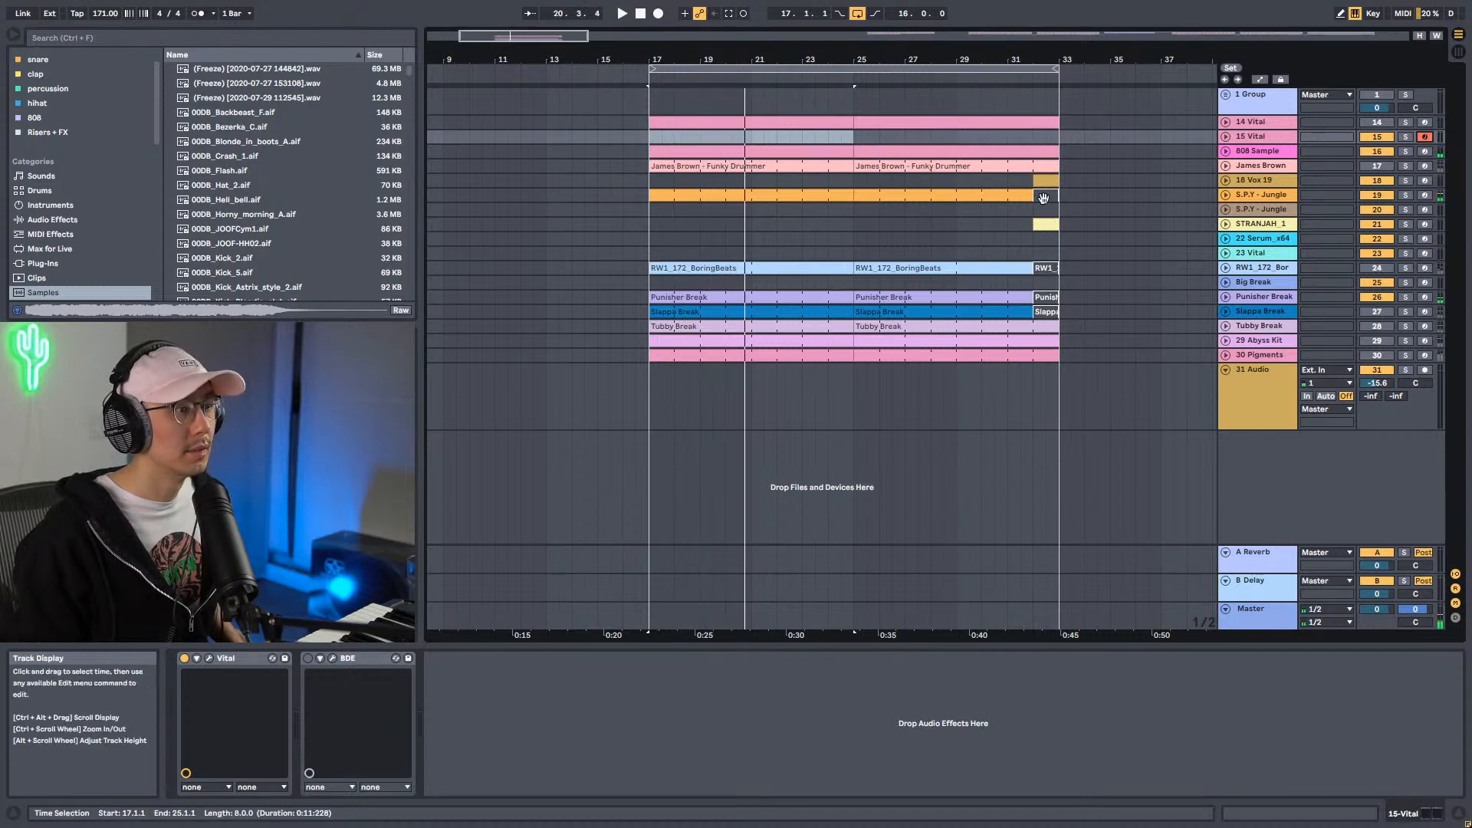
Trim the 808 Sample clip to end at bar 32 and insert a one-bar MIDI clip on 15 Vital at bar 32.
click(1045, 138)
click(1053, 150)
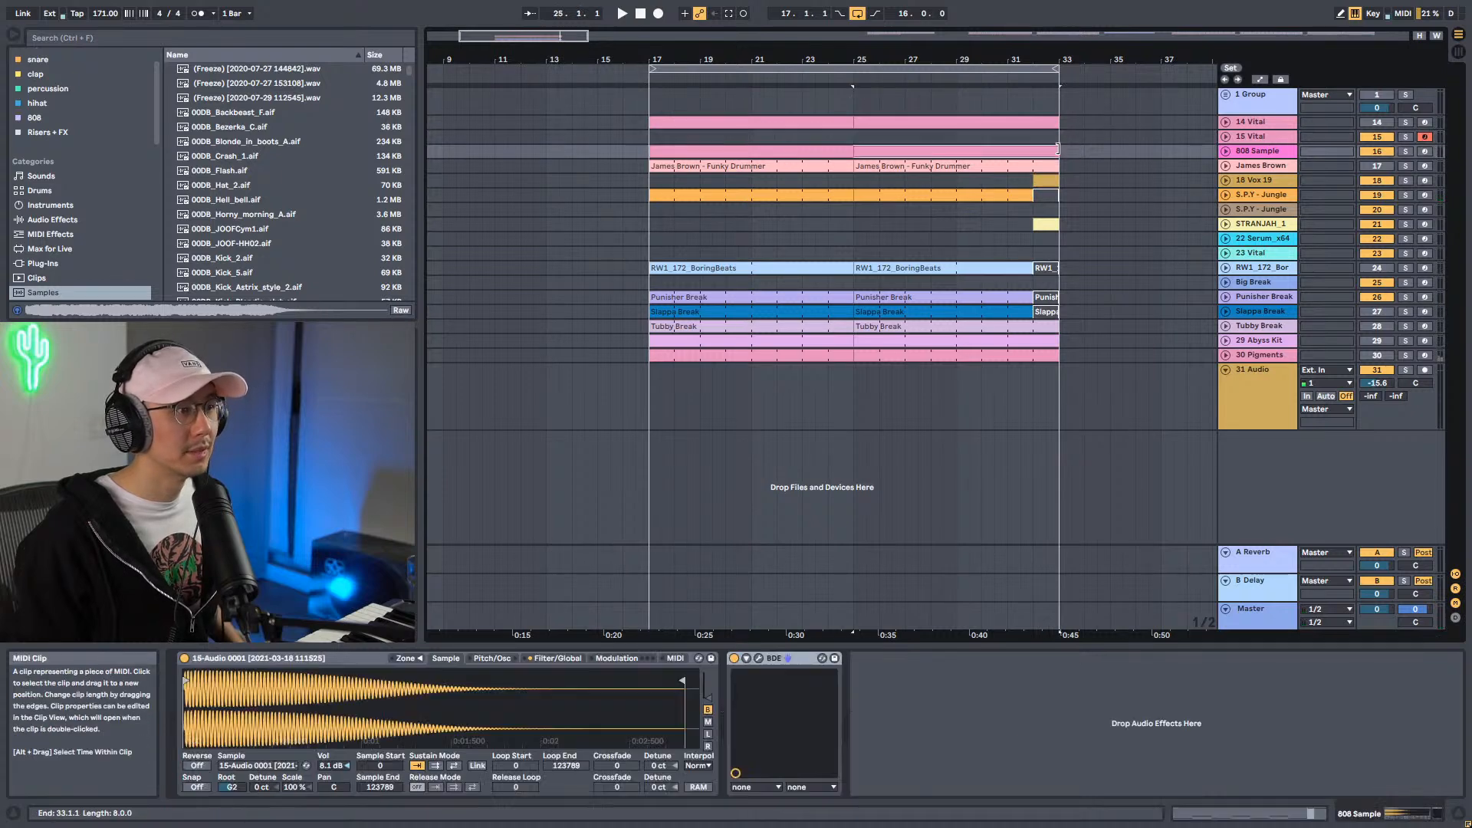
click(1037, 134)
drag(1037, 133, 1058, 136)
key(ctrl+shift+m)
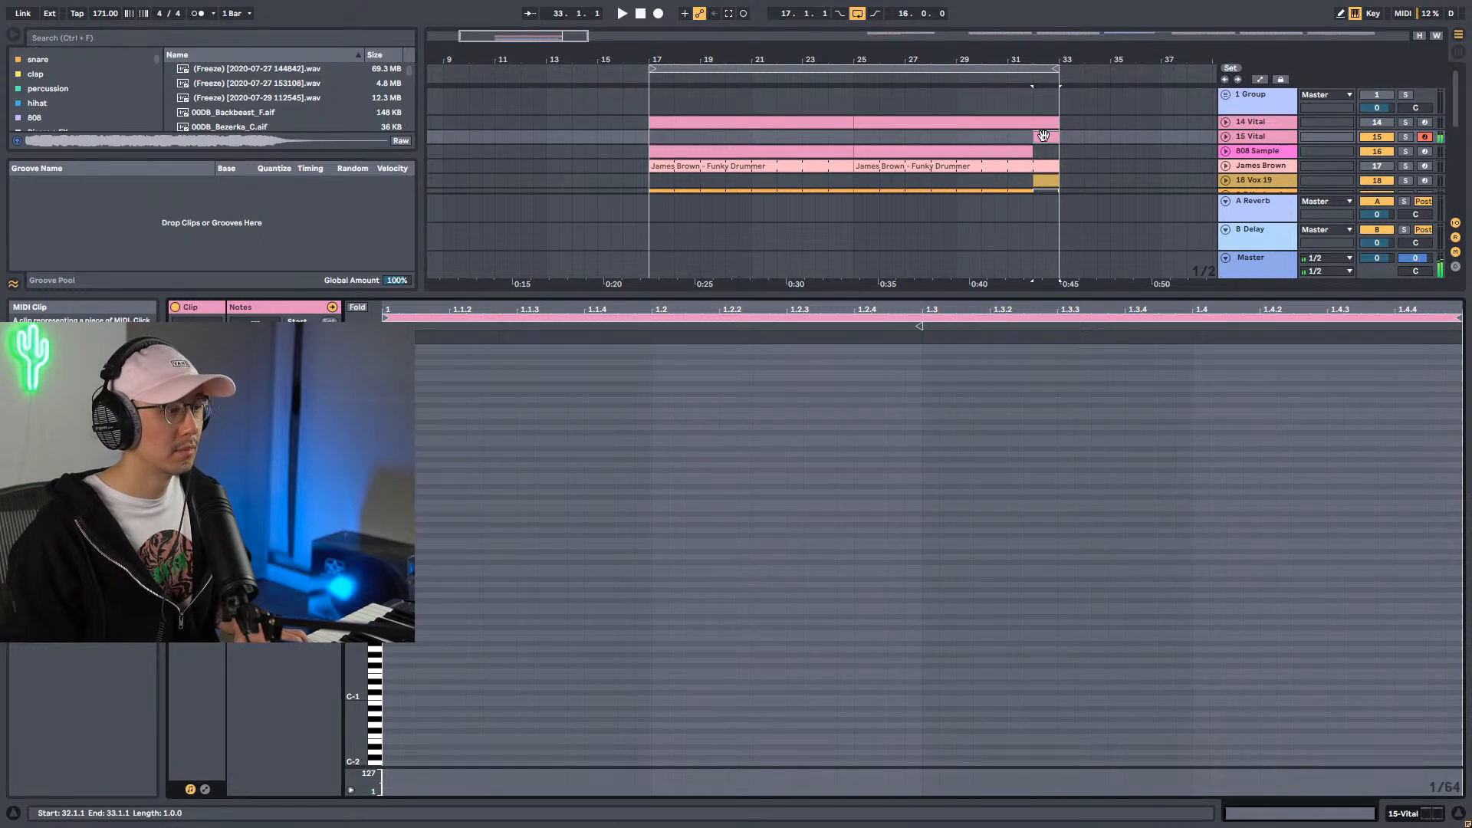
Draw a half-bar G3 note followed by a half-bar F#3 note in the 15 Vital clip and play the fill.
drag(357, 404, 406, 408)
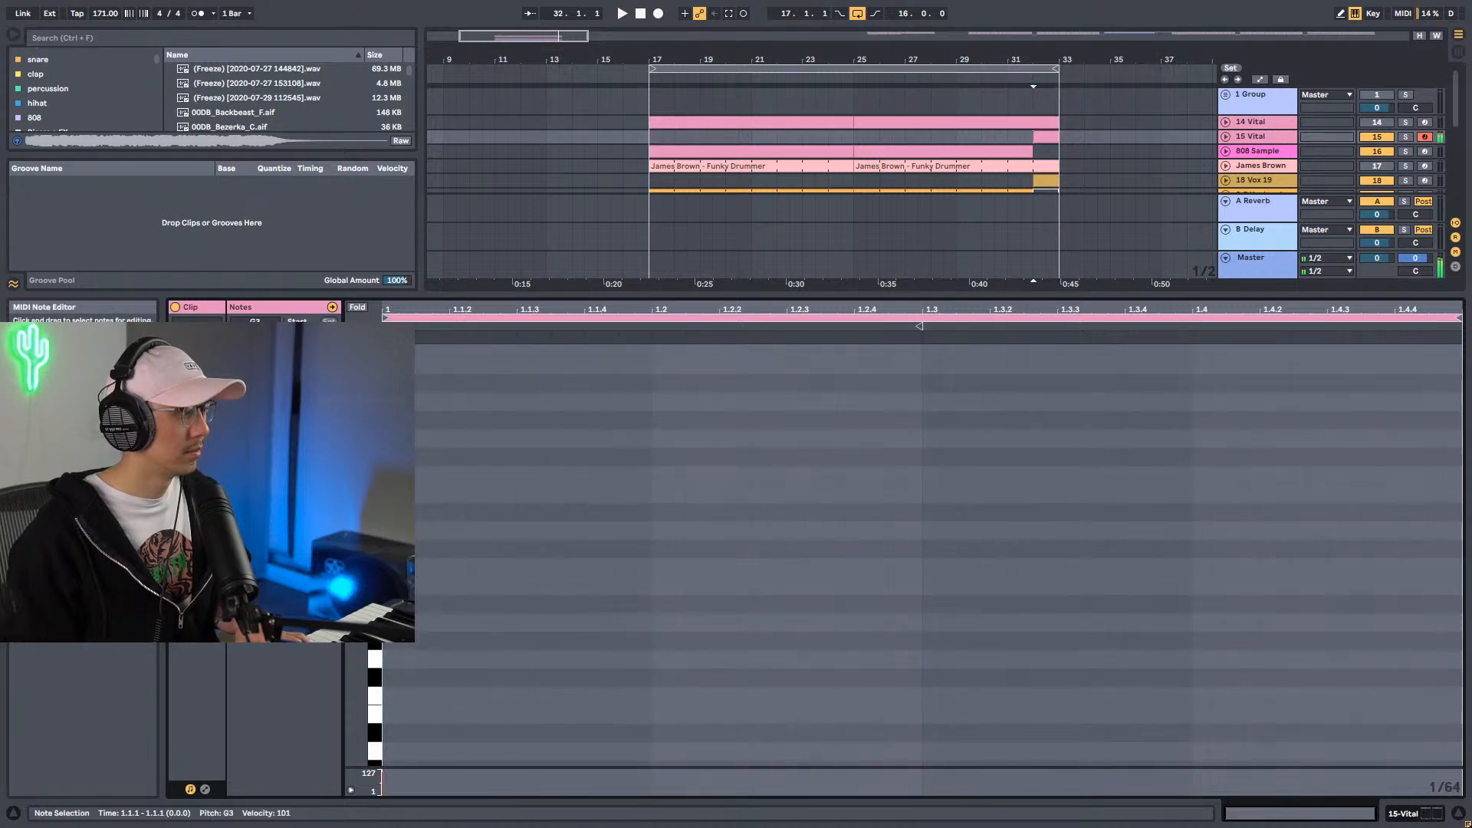
mouse_move(383, 438)
mouse_down()
mouse_move(1166, 483)
mouse_move(1457, 483)
mouse_move(914, 481)
mouse_up()
drag(771, 437, 1309, 463)
key(space)
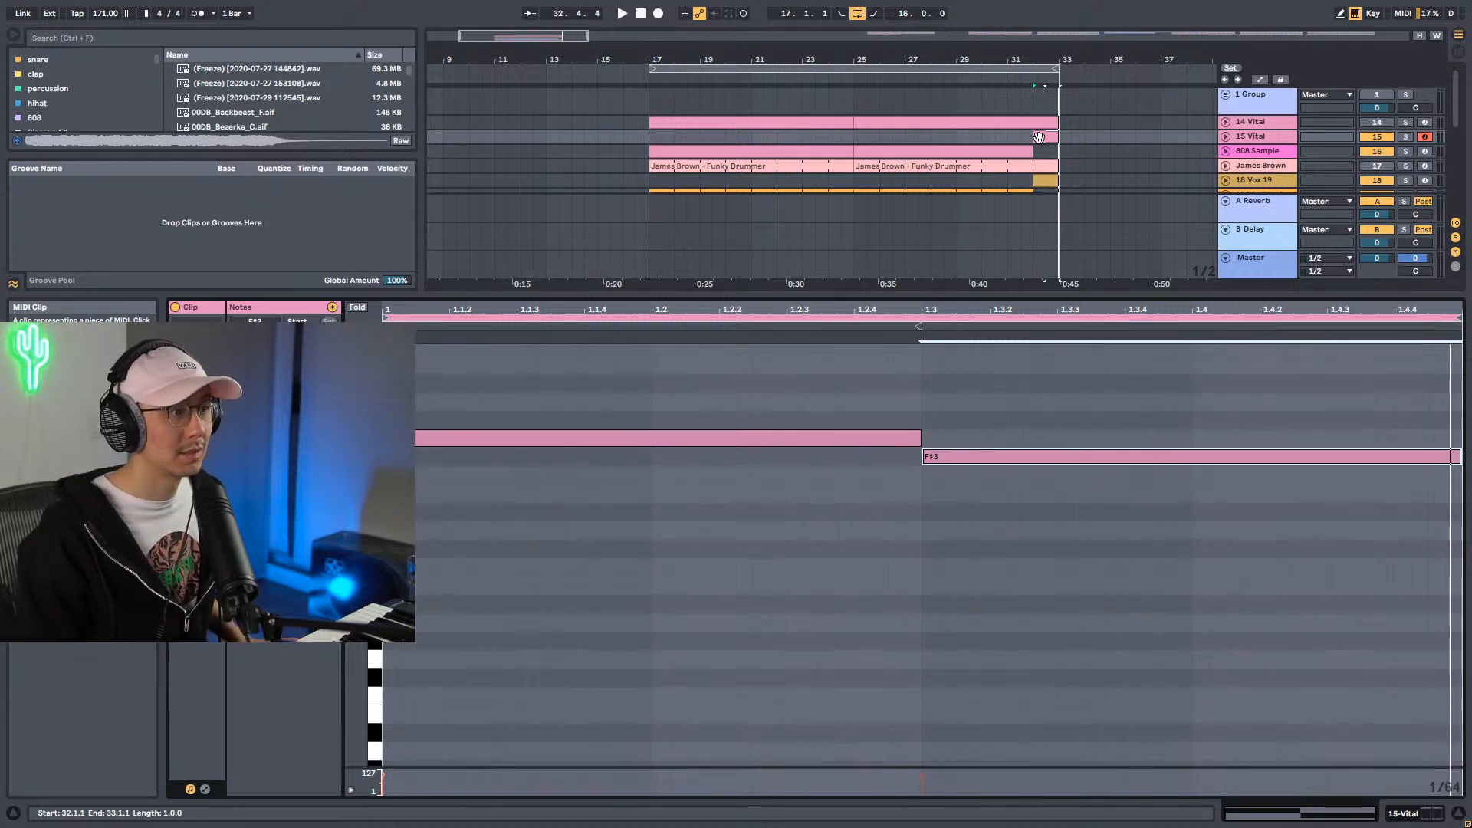
Duplicate bars 17 to 33 across all tracks so the copy runs from bar 33 to 49.
drag(1020, 295, 1000, 575)
drag(912, 58, 709, 71)
drag(784, 376, 584, 67)
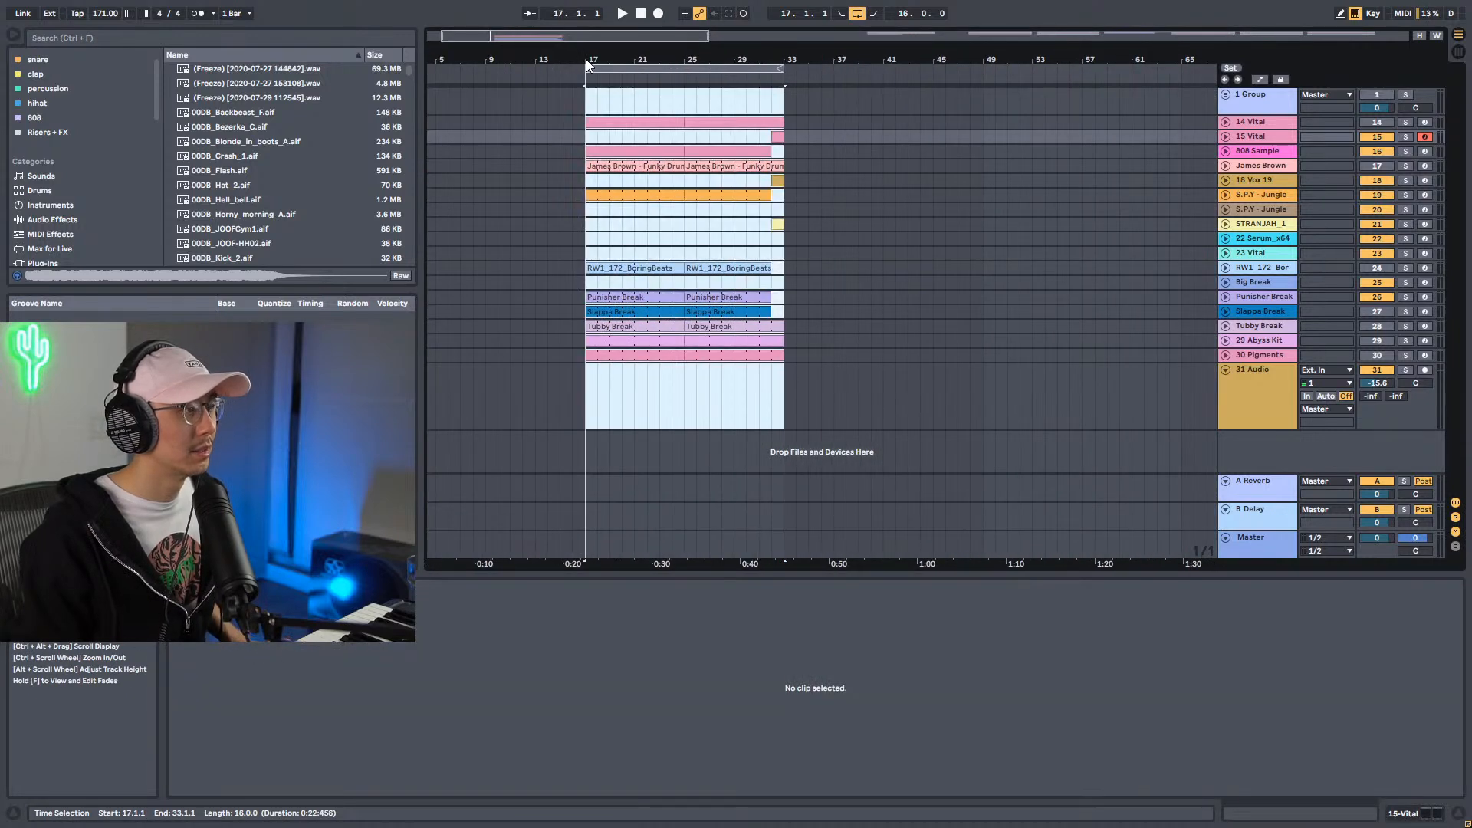
key(ctrl+d)
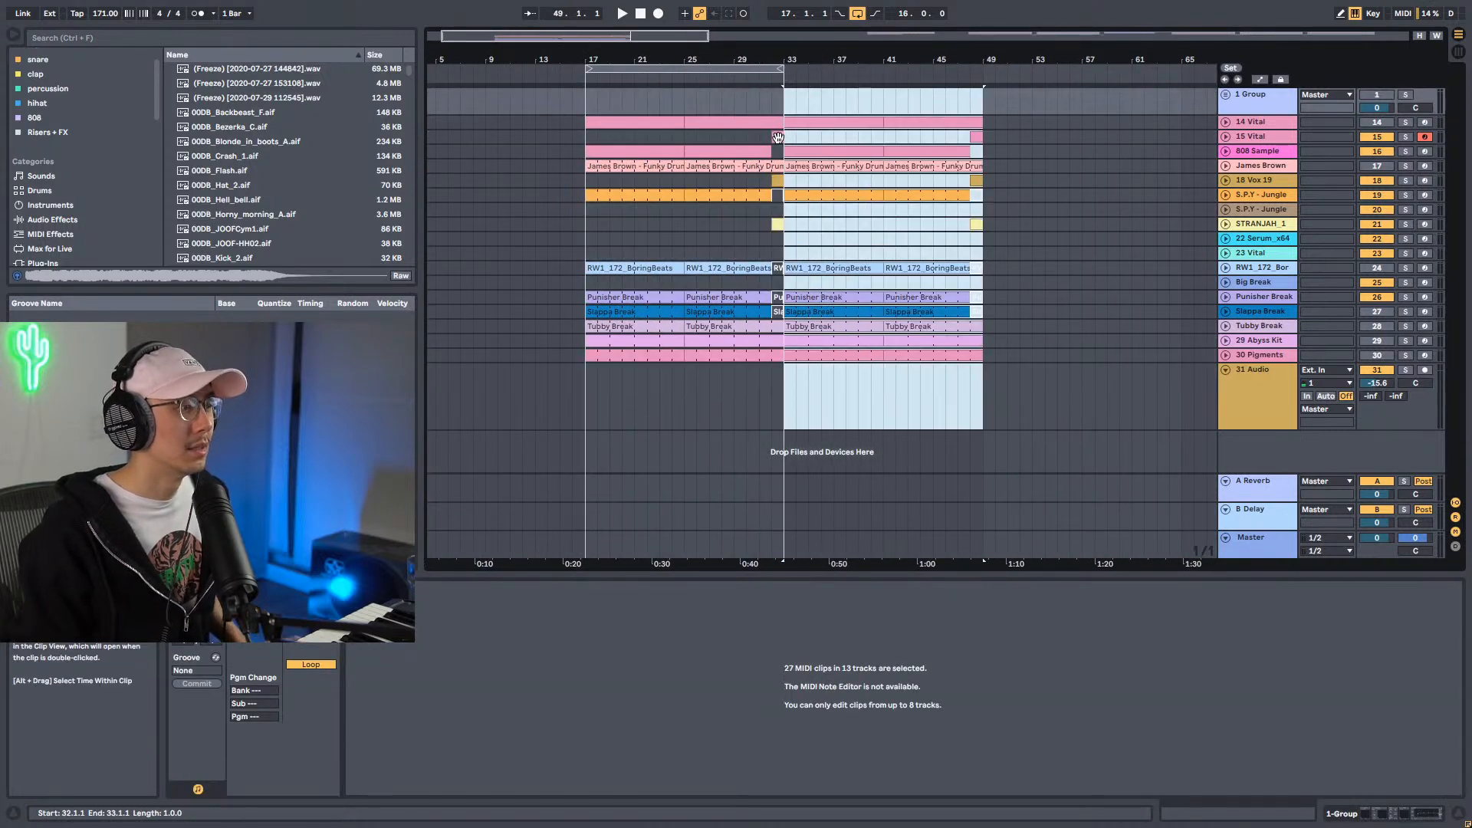
Delete the 15 Vital clip at bar 32, extend the 808 Sample clip back out to bar 33, and play from bar 32.
click(778, 136)
key(Delete)
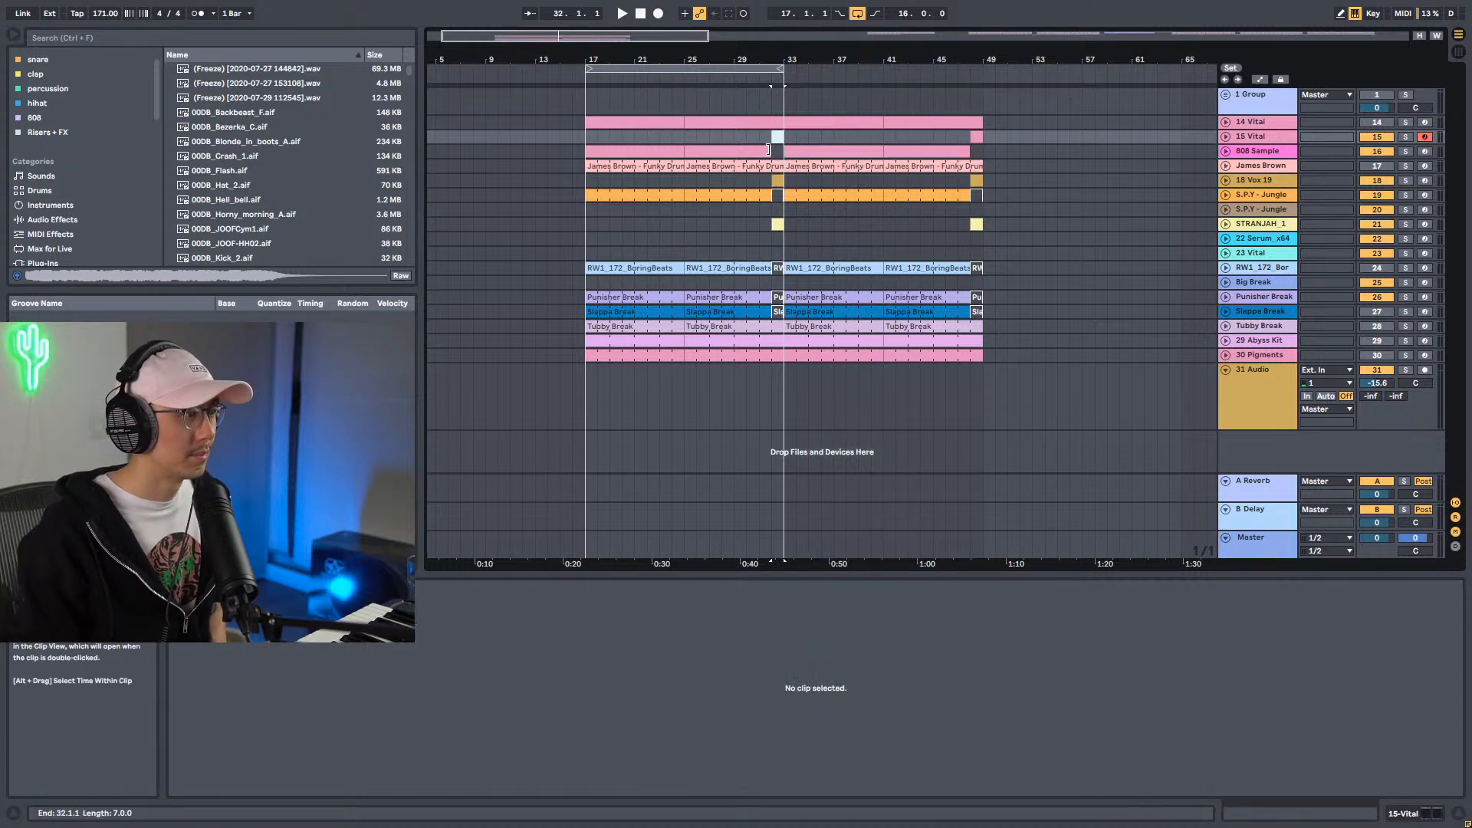
drag(768, 150, 783, 149)
click(772, 138)
key(space)
key(space)
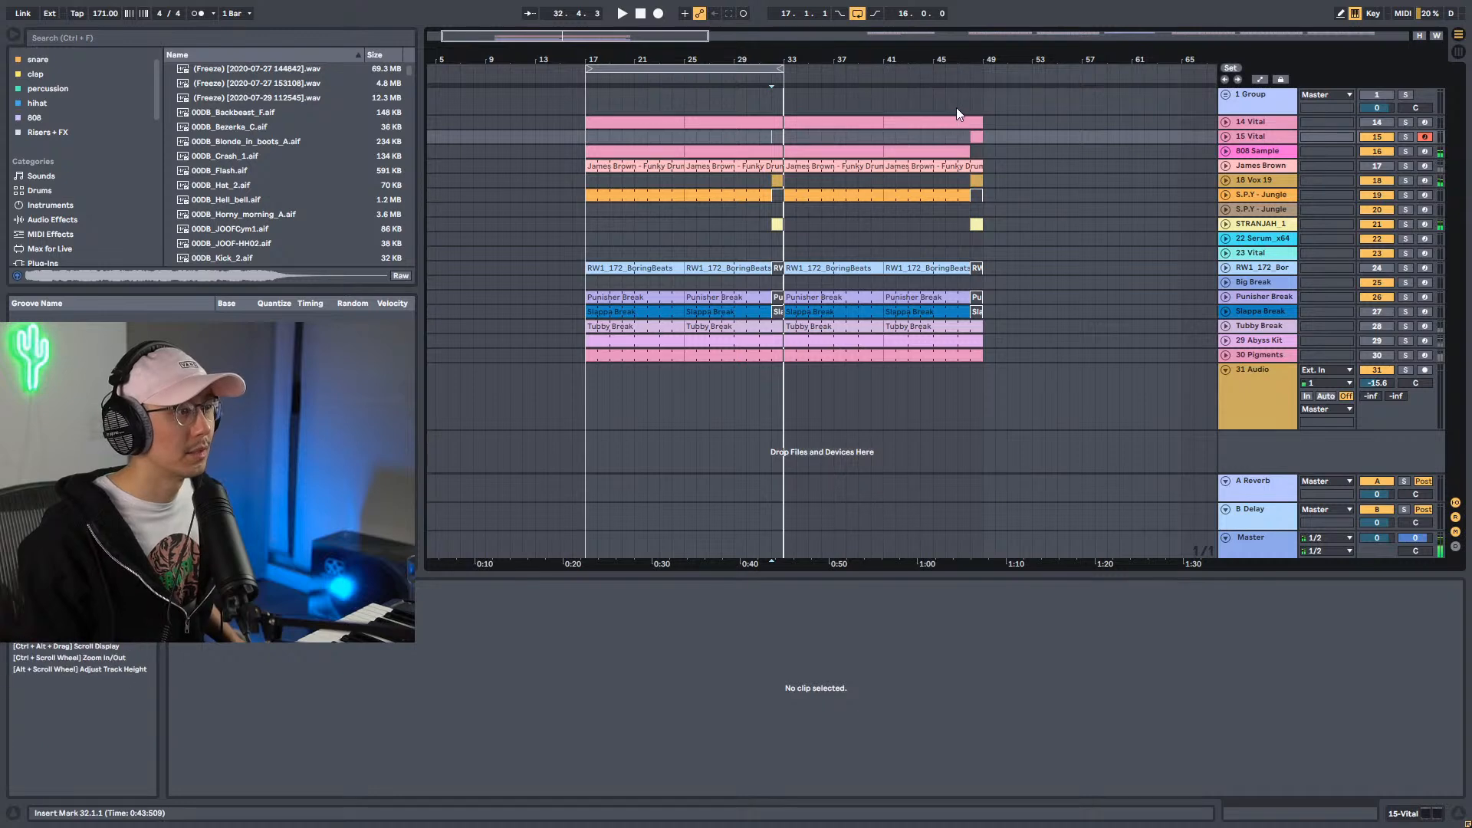
Repeat the G3–F#3 pattern on 15 Vital from bar 47 to 49 as a single two-bar clip.
click(956, 107)
drag(982, 42, 944, 137)
click(943, 136)
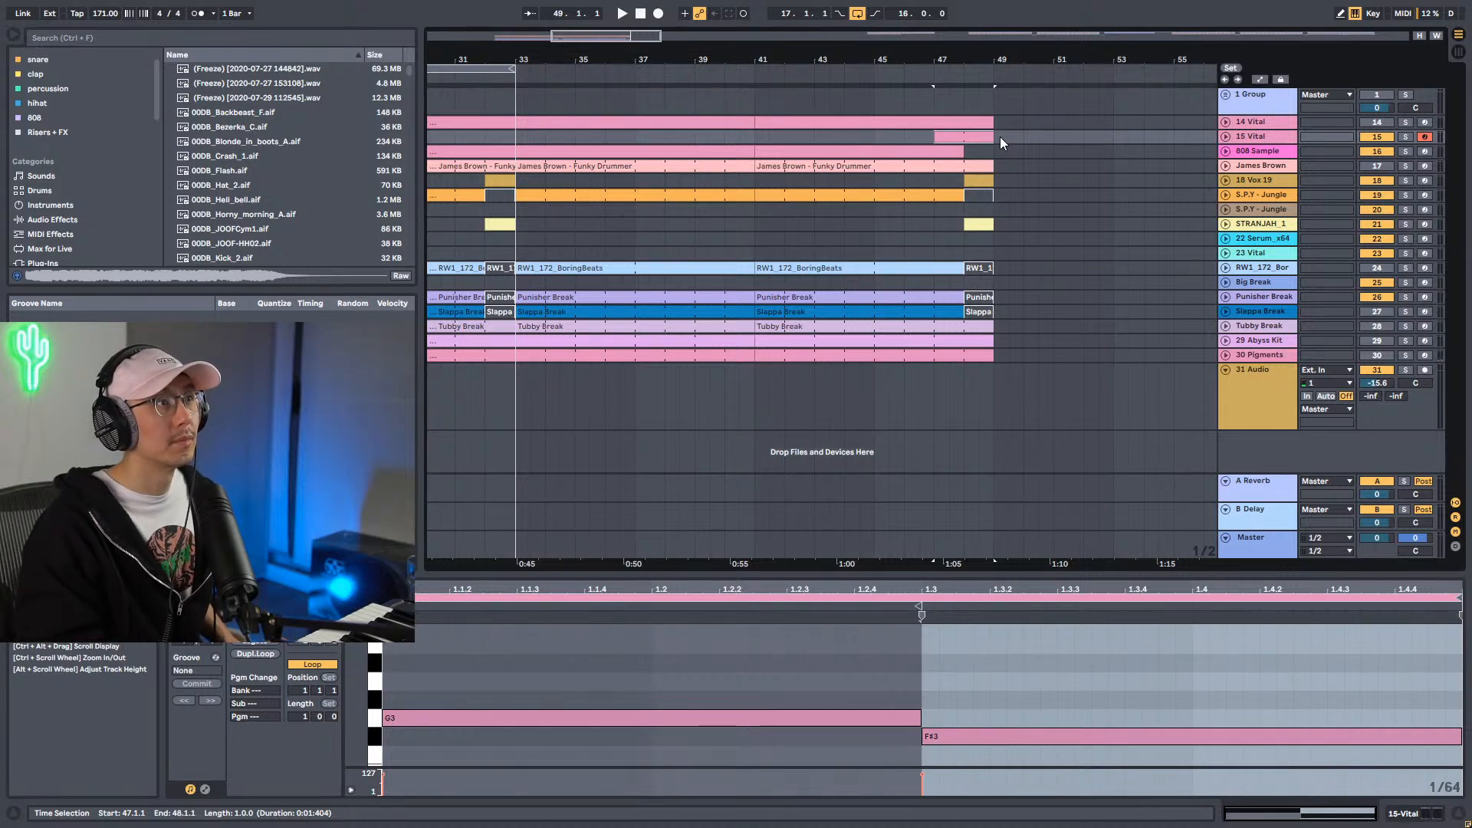
key(ctrl+d)
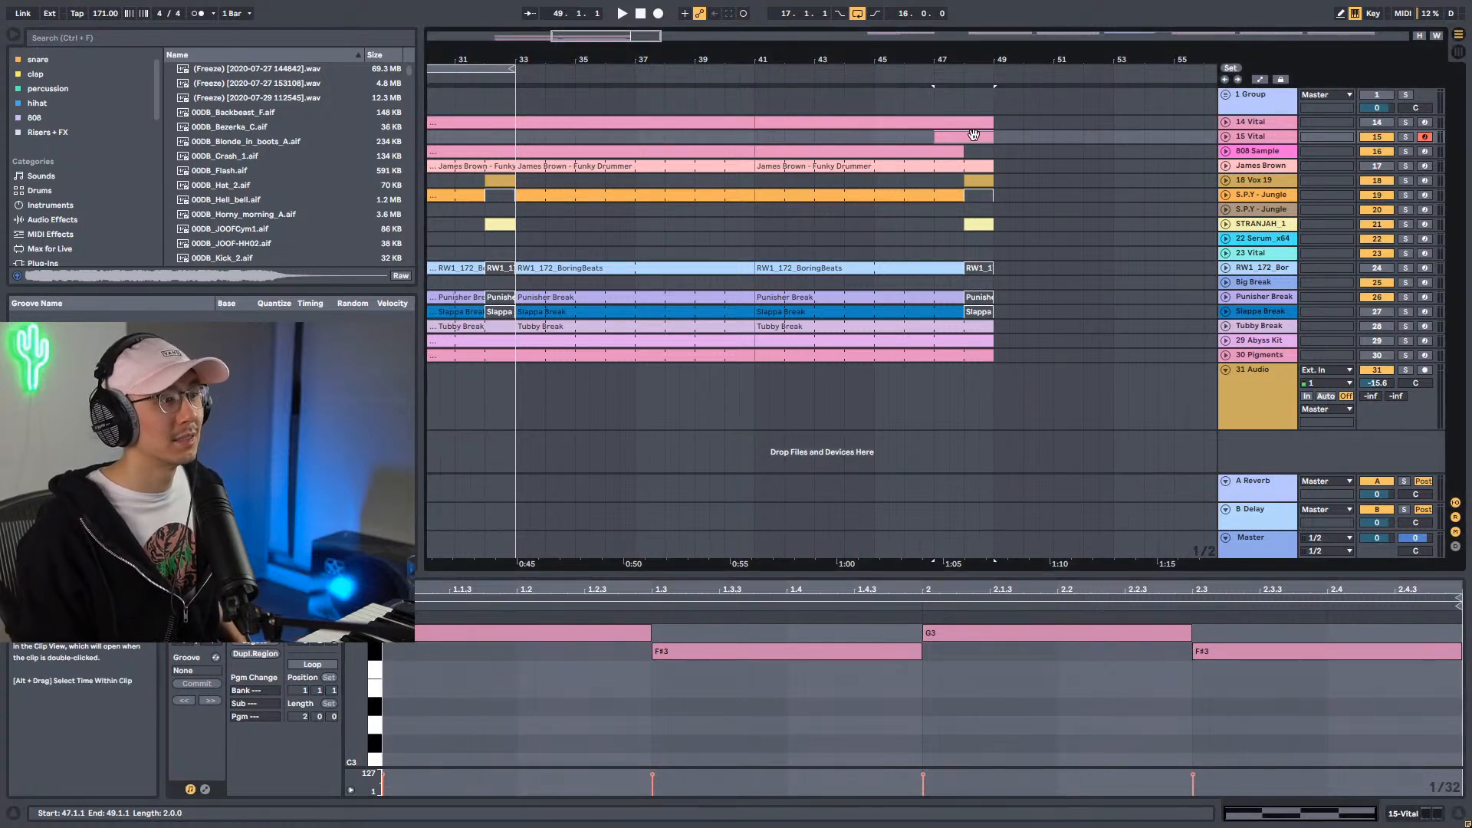
Trim the 808 Sample and James Brown clips to end at bar 47 and play the fill from there.
mouse_move(960, 154)
mouse_down()
mouse_move(934, 153)
mouse_move(951, 161)
mouse_up()
click(935, 181)
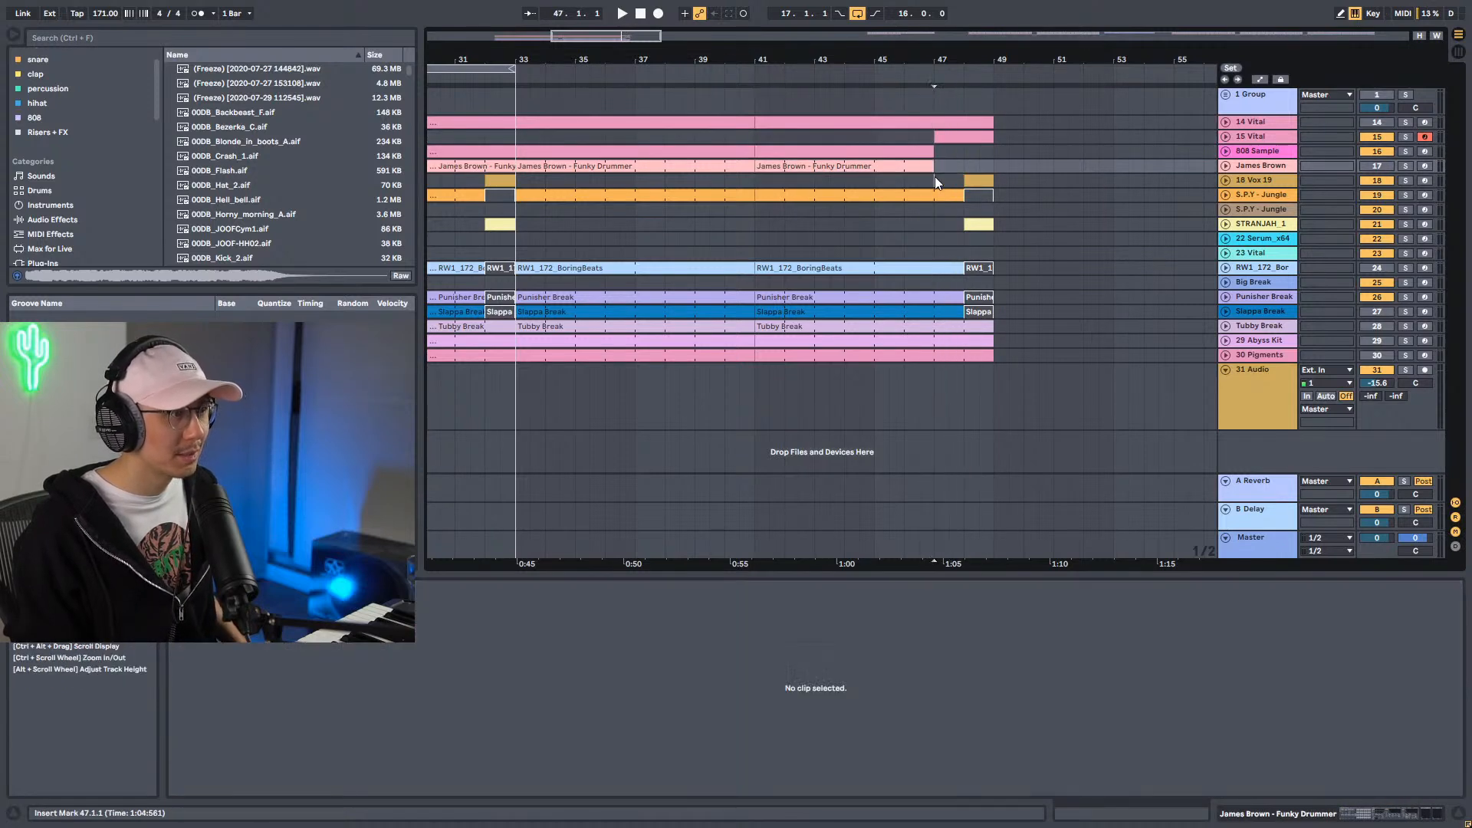
key(space)
key(space)
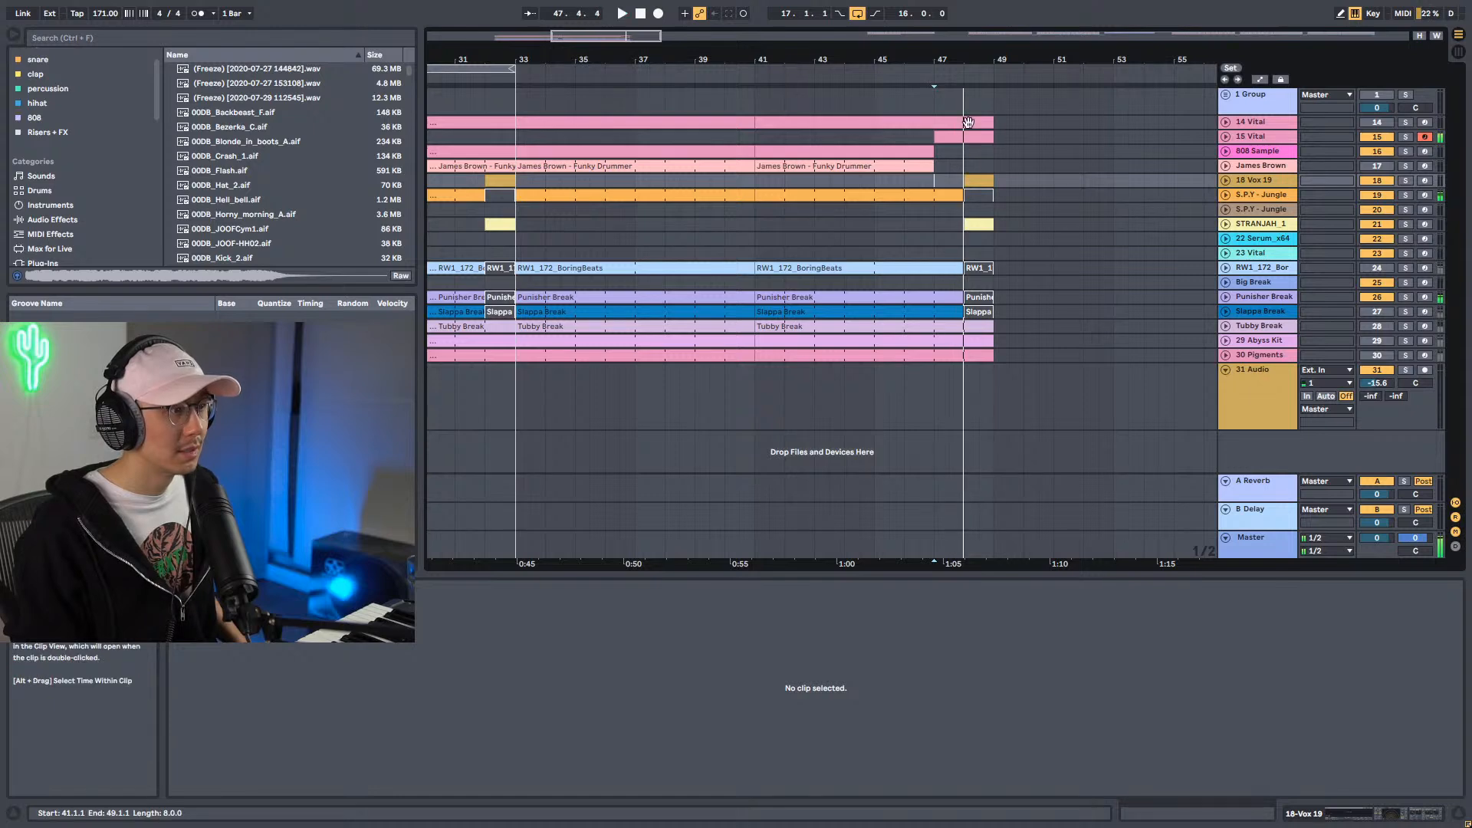
Stretch the 15 Vital notes to one bar each, delete the repeated G3 and F#3, and shorten the clip to two bars.
click(967, 137)
click(756, 691)
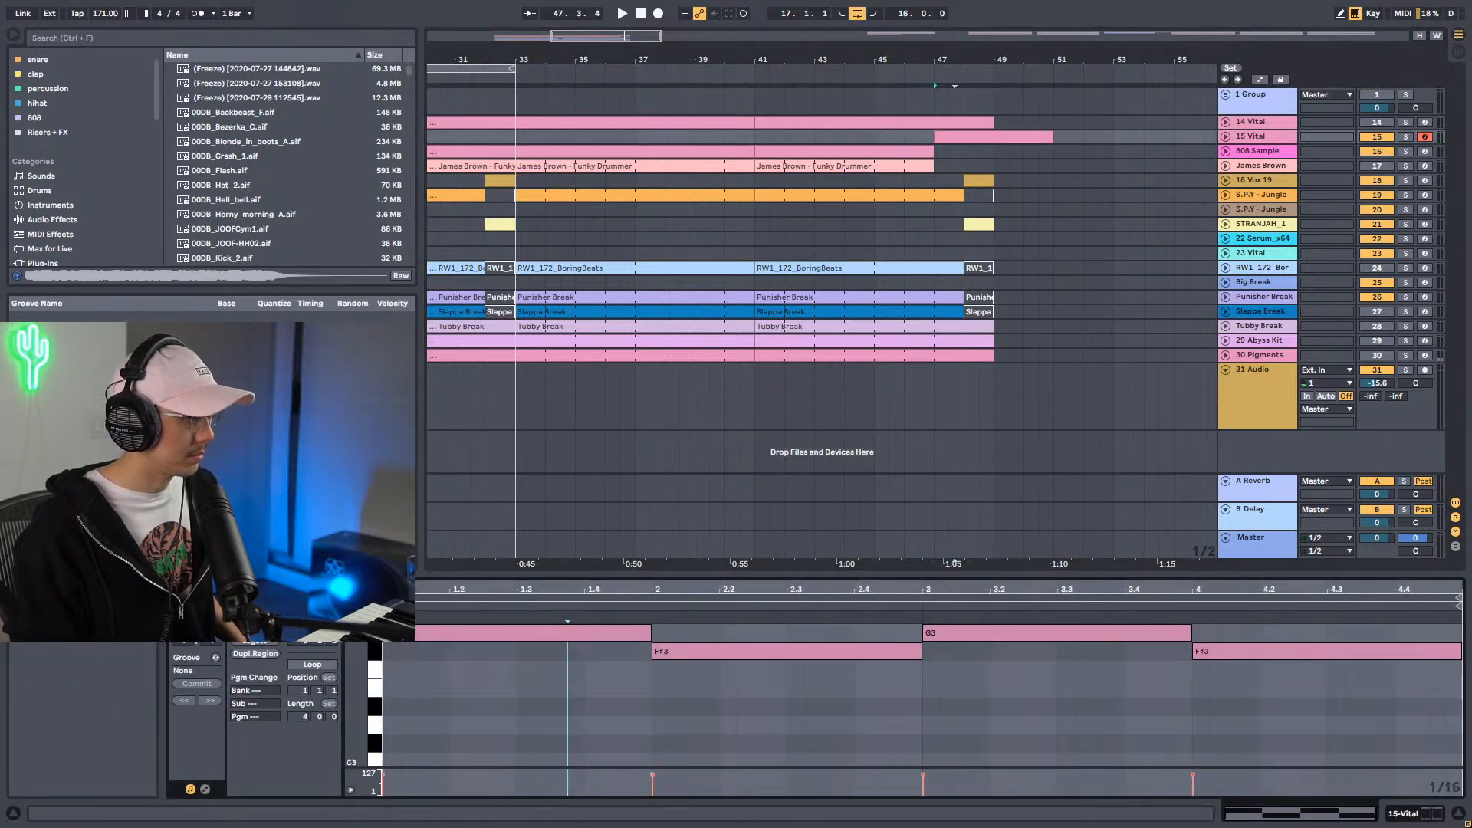
drag(929, 727, 1422, 483)
key(Delete)
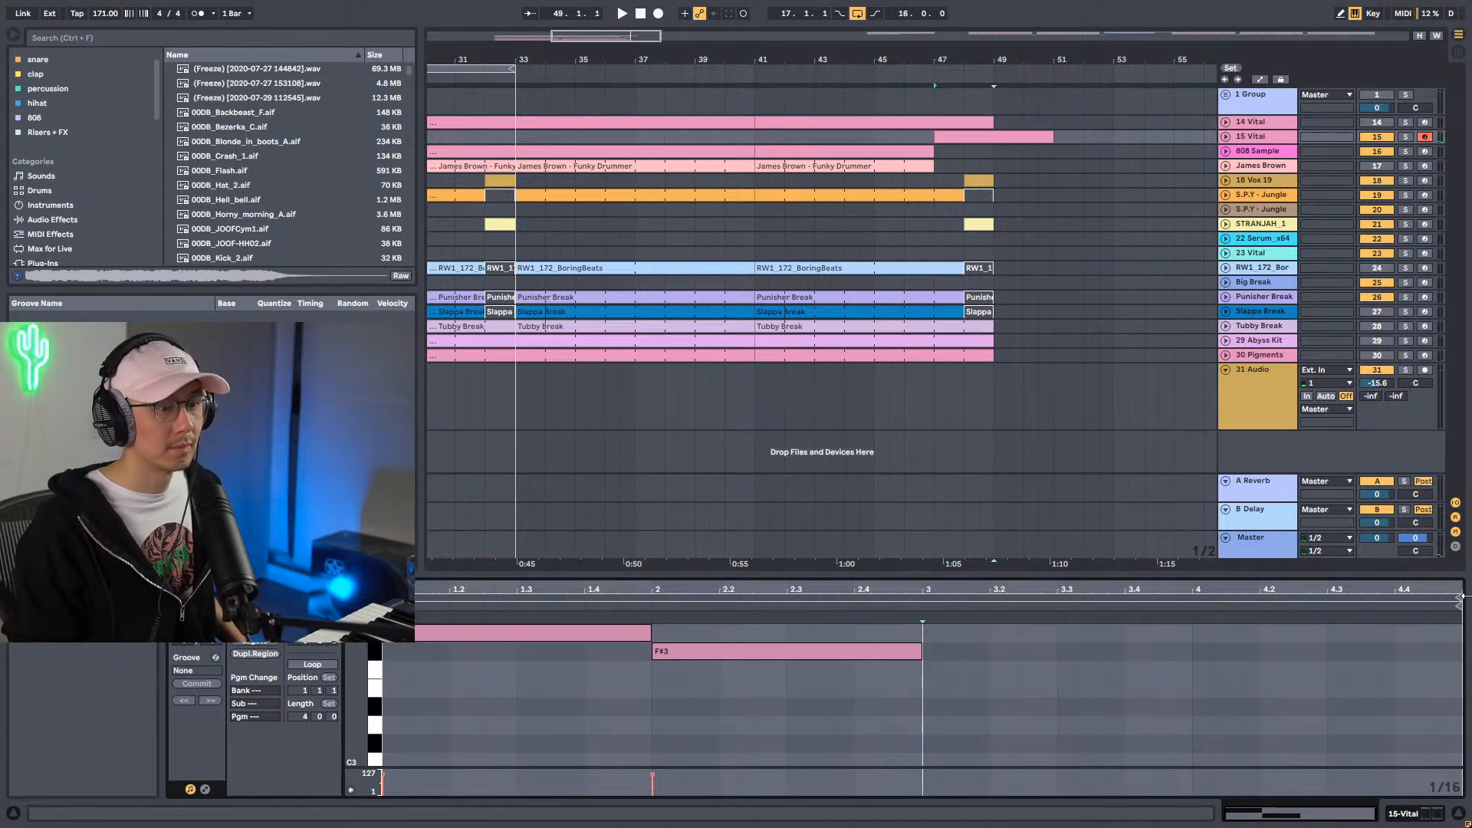
drag(1458, 602, 895, 615)
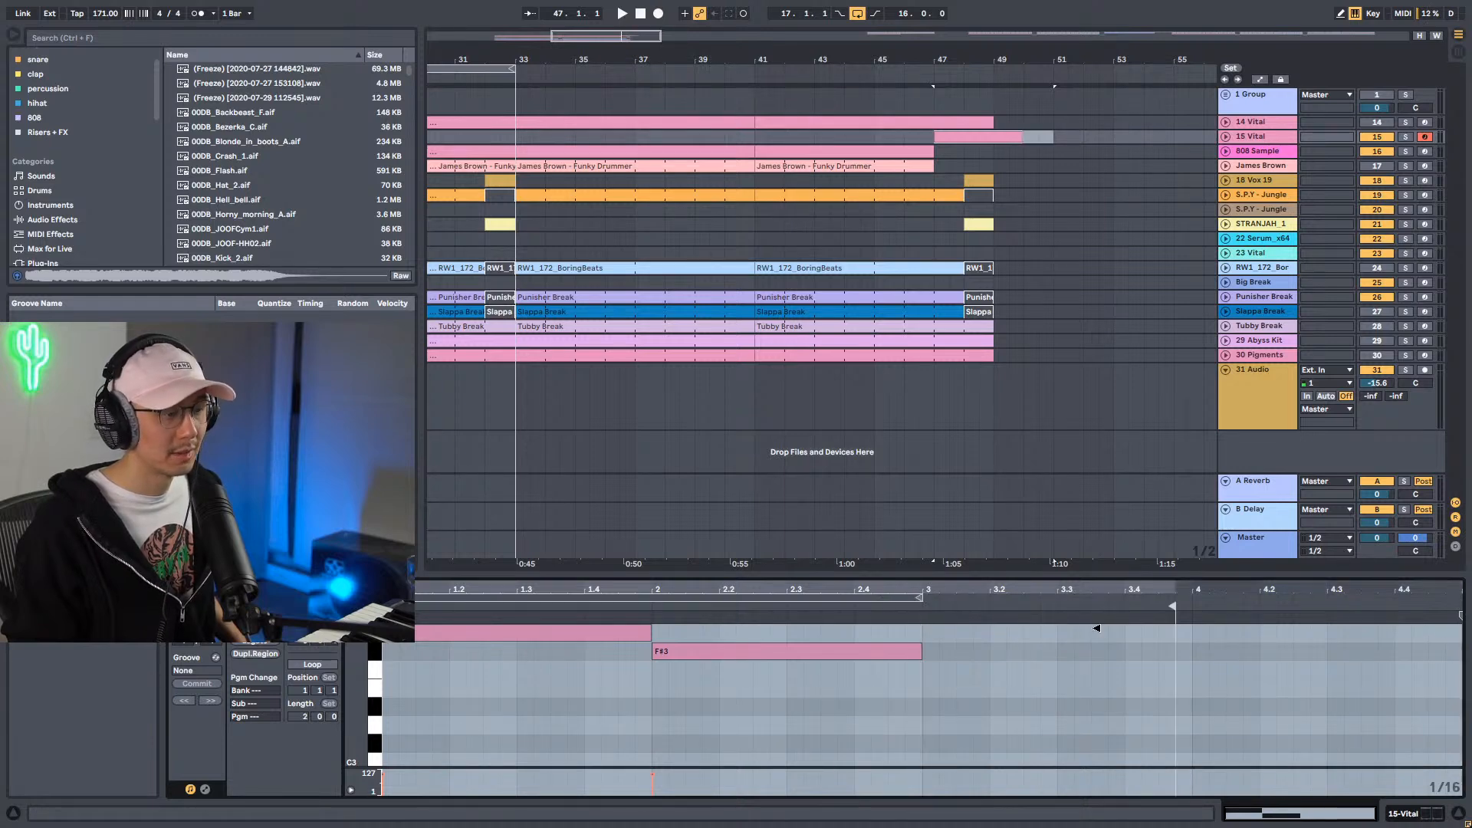
key(space)
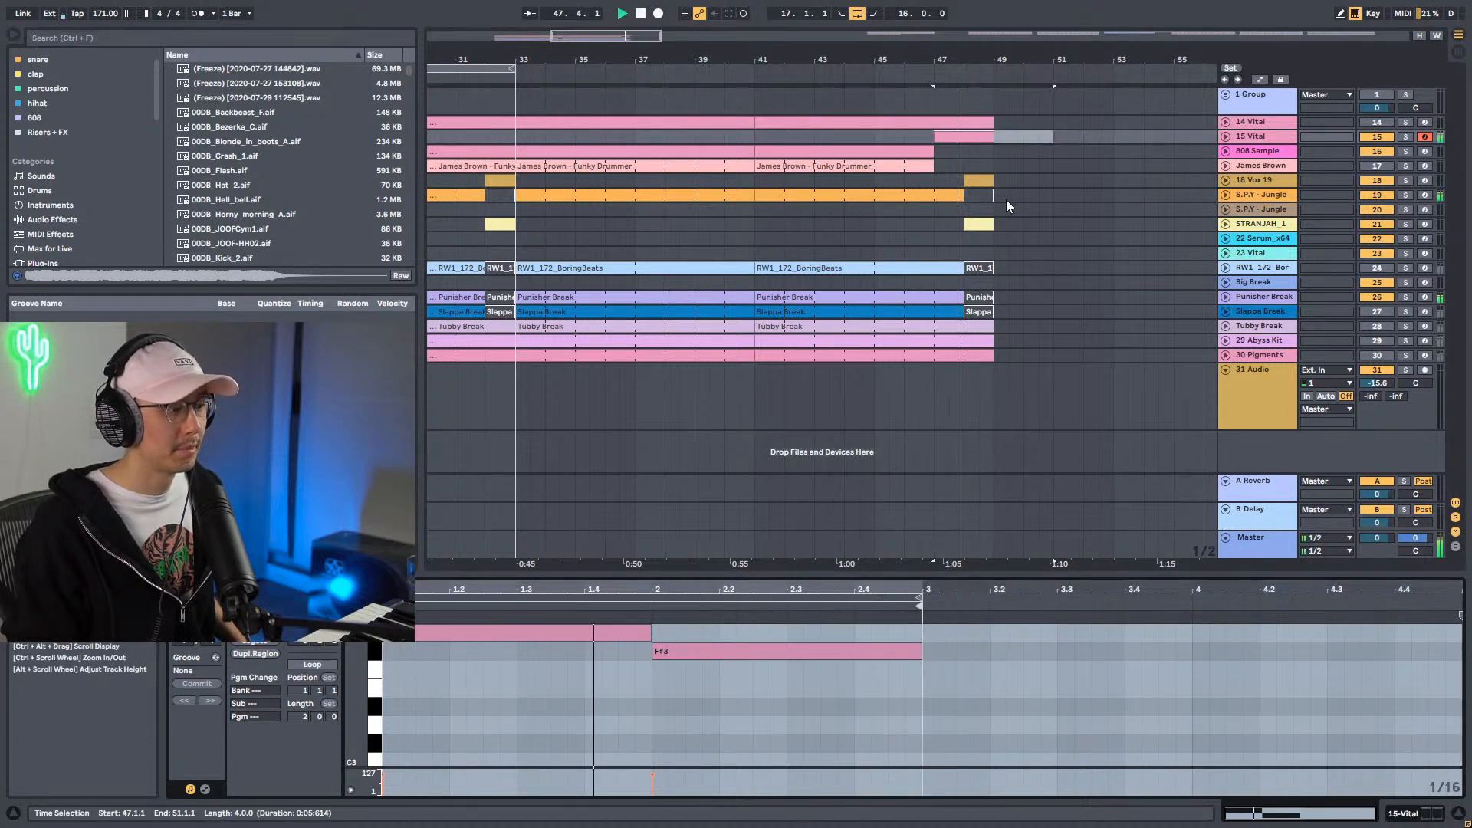
drag(691, 604, 691, 644)
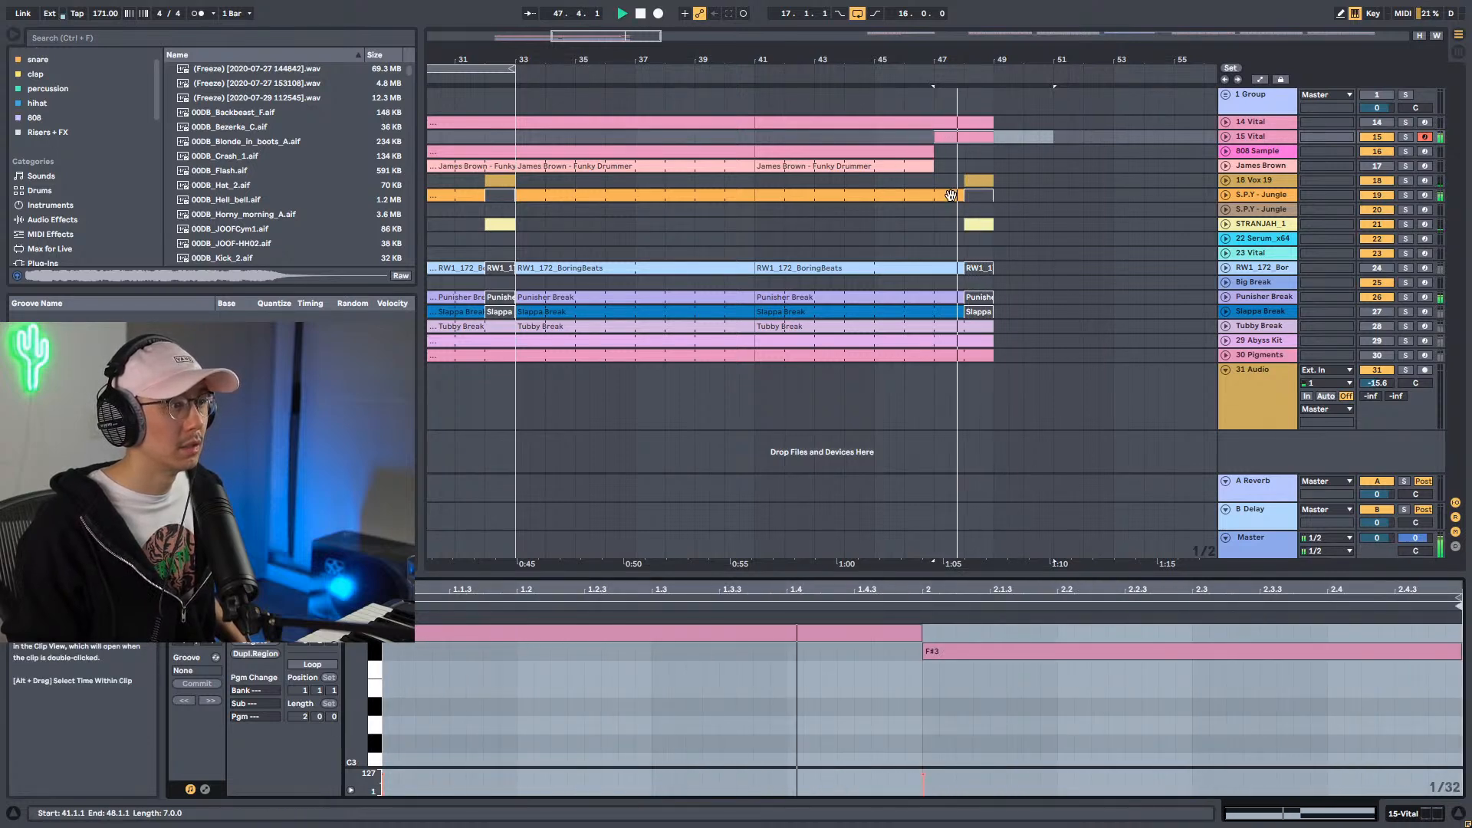
Trim the S.P.Y - Jungle clip to end at bar 47 and fill bars 47 to 49 on 18 Vox 19 with its clip.
drag(961, 194, 934, 194)
key(space)
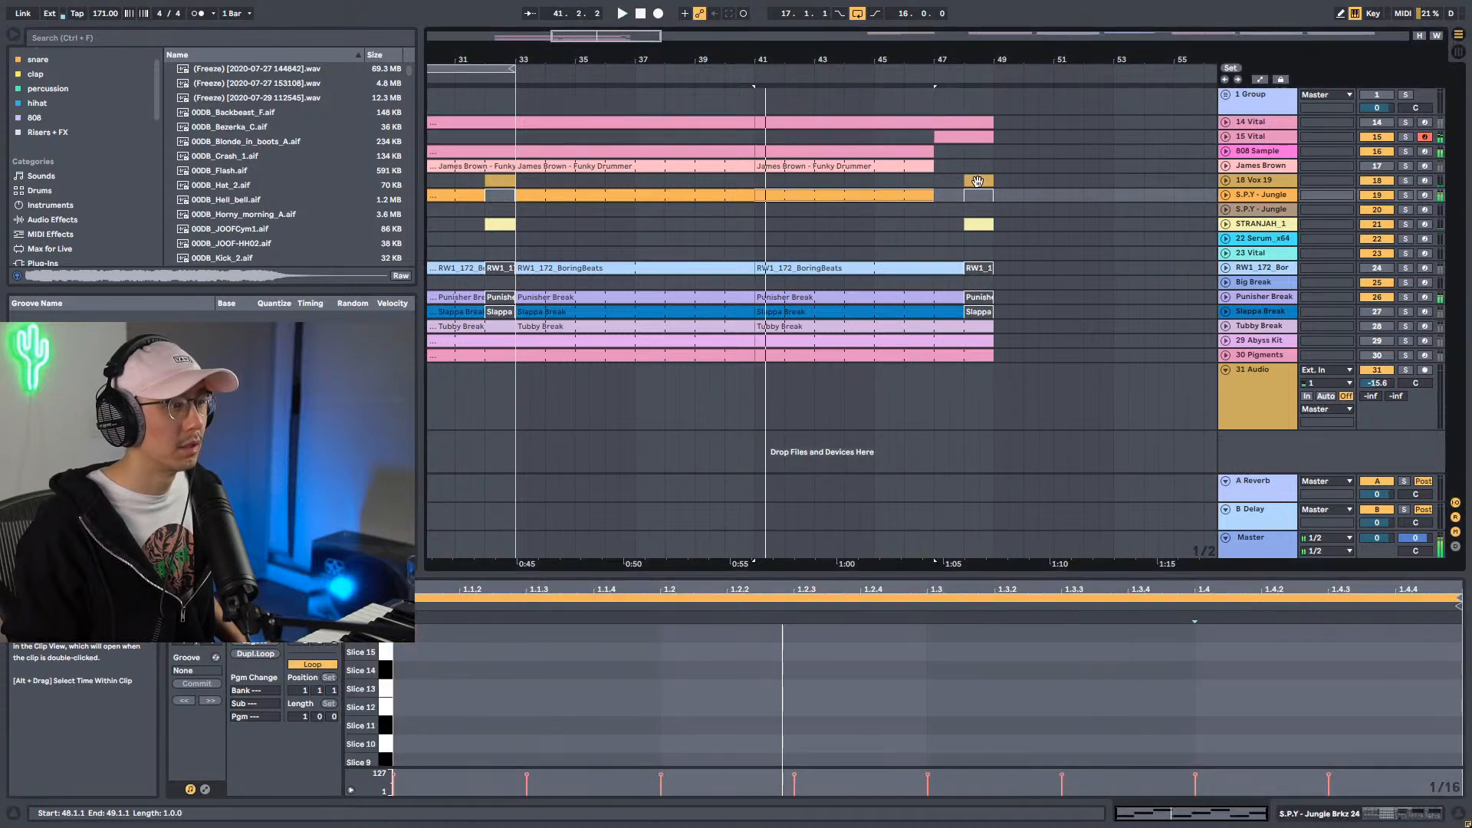
click(978, 181)
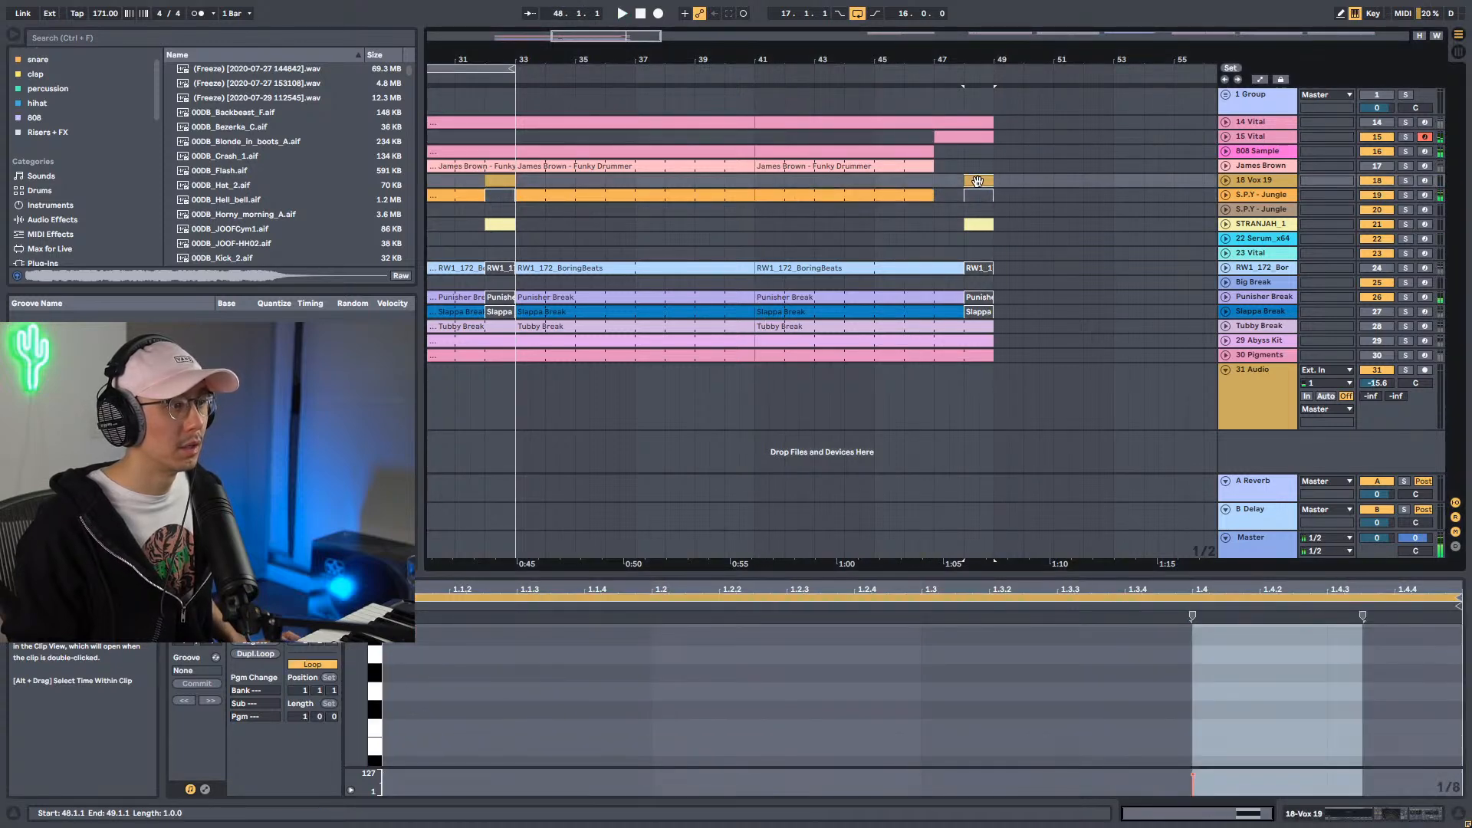
click(1259, 80)
click(960, 177)
key(space)
key(space)
Copy the STRANJAH_1 clip from bar 48 to bar 47 and play the two-bar fill.
click(980, 223)
key(ctrl+c)
click(952, 228)
key(ctrl+v)
key(space)
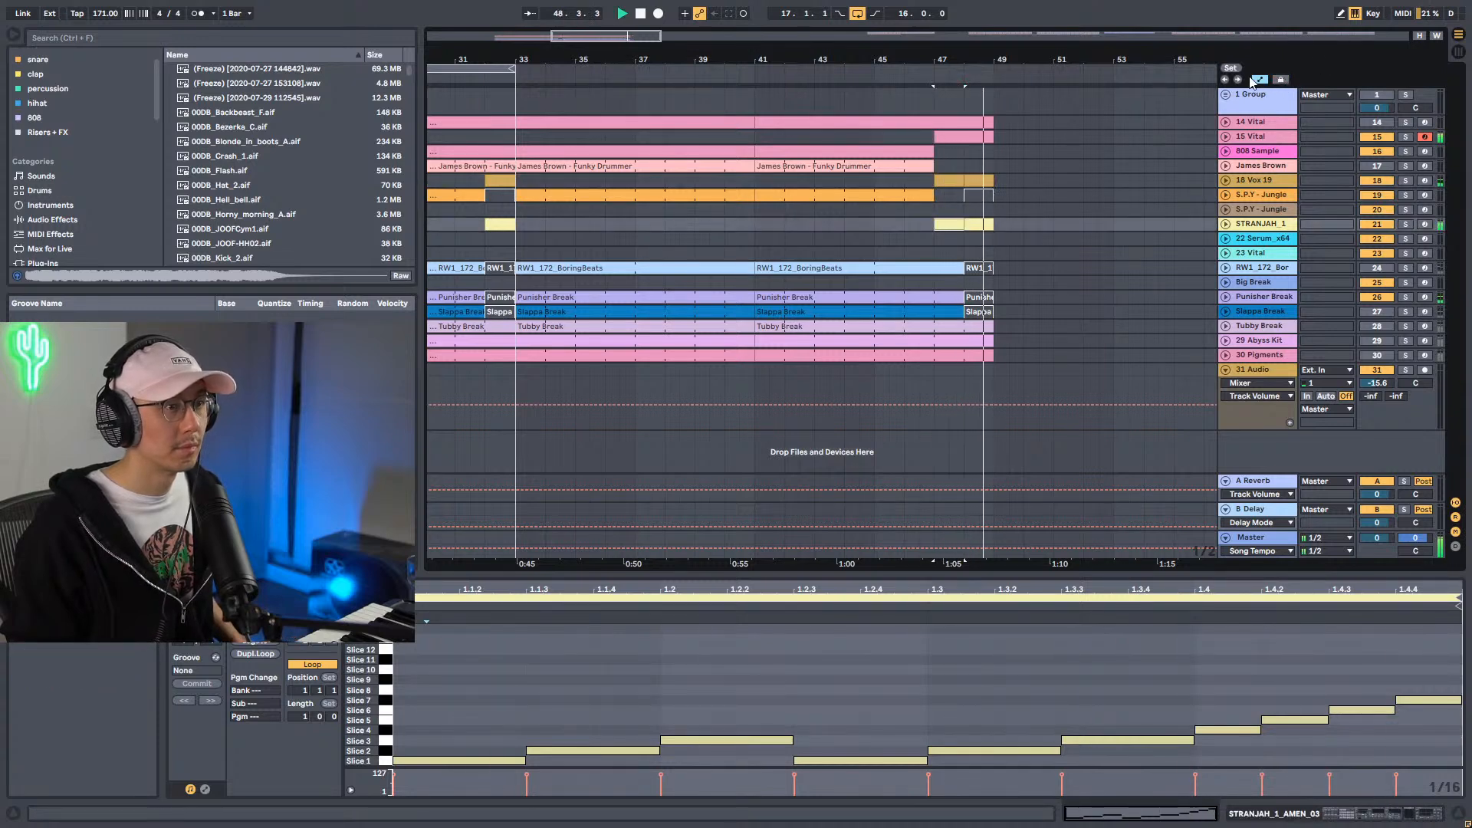
key(space)
key(space)
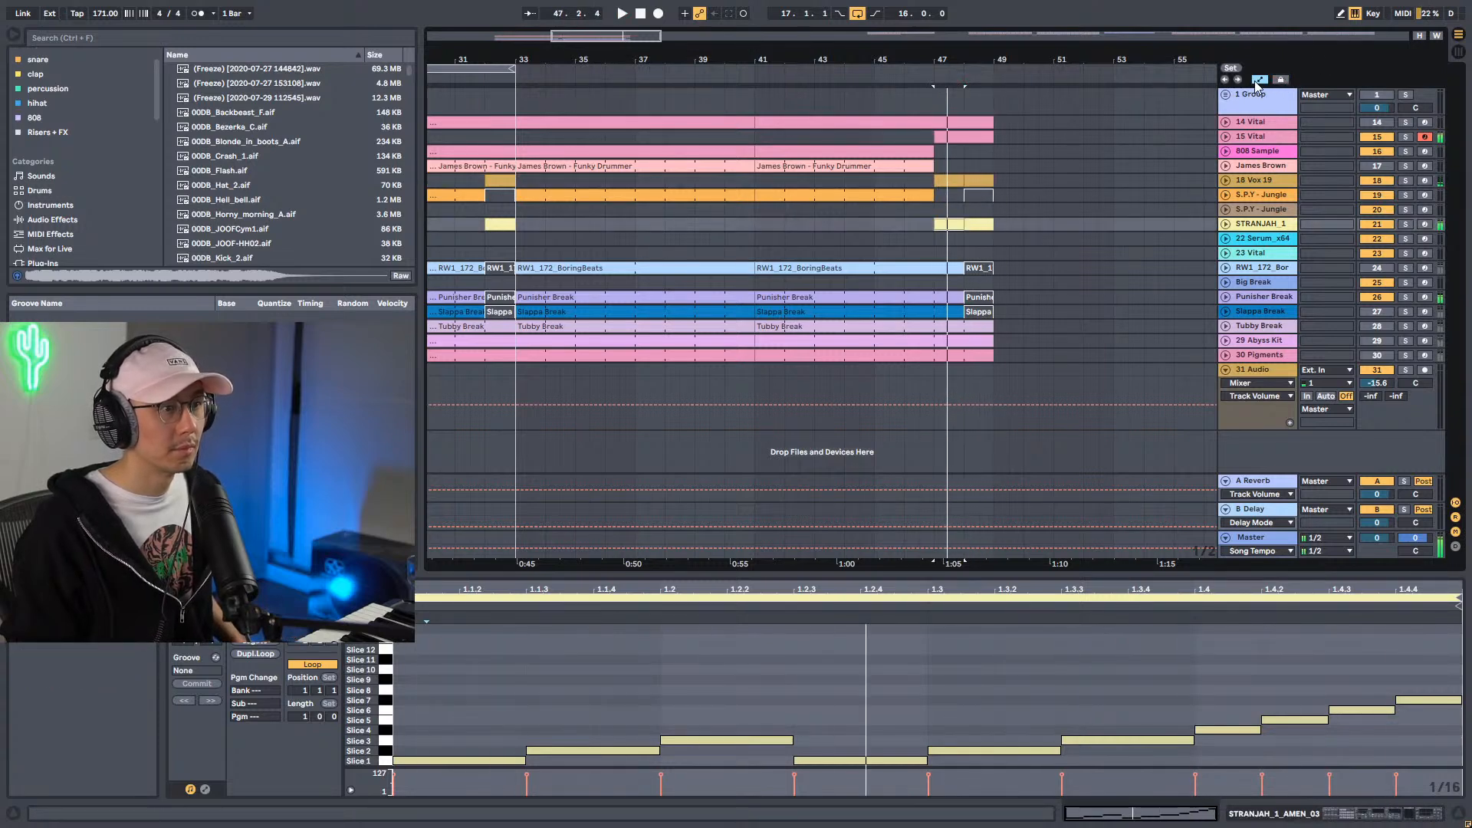
Unfold the STRANJAH_1 track and display its Auto Filter Frequency automation around bars 47 to 49 during playback.
click(1226, 225)
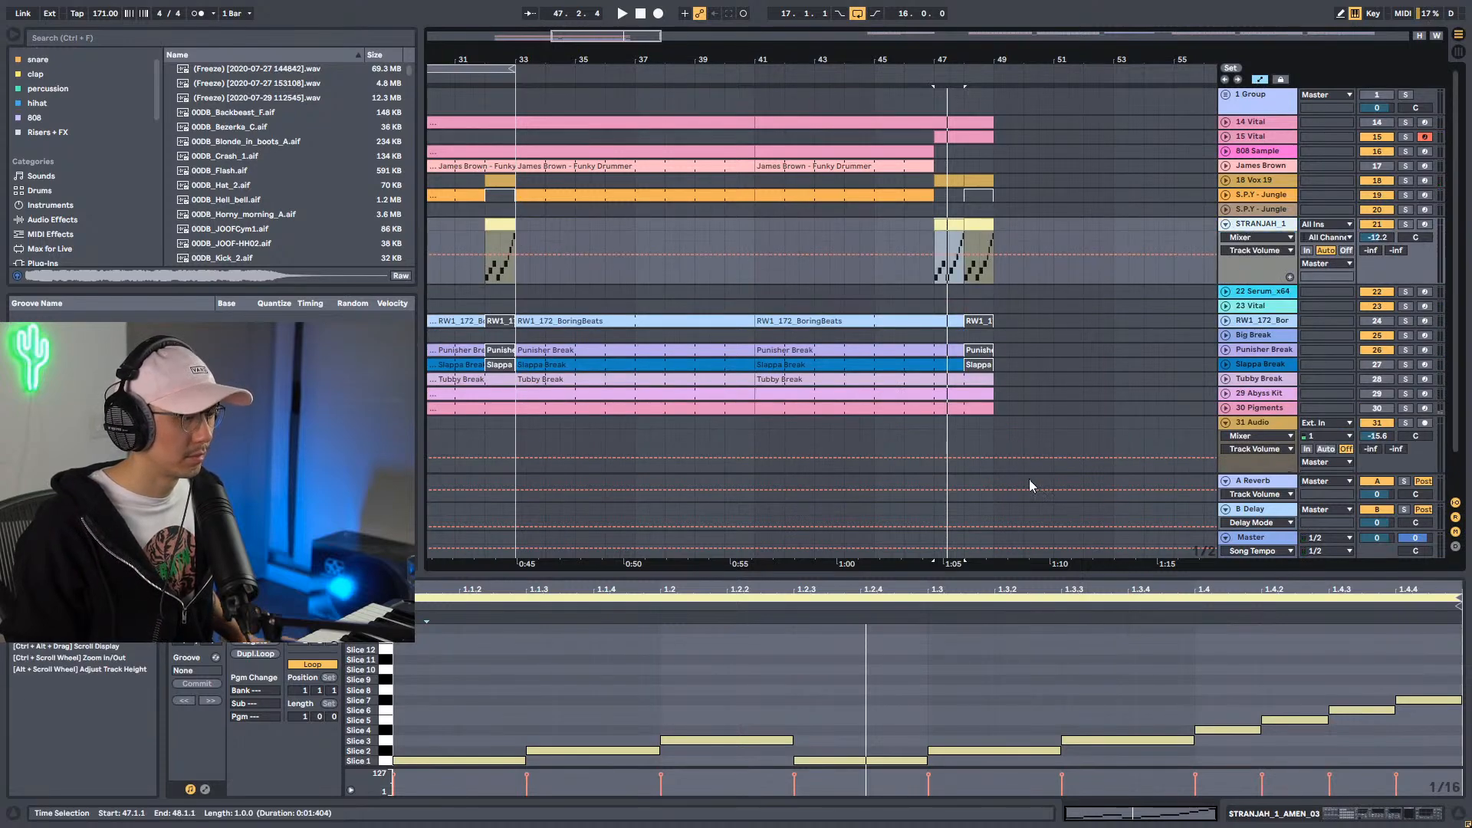
key(shift+Tab)
click(1351, 662)
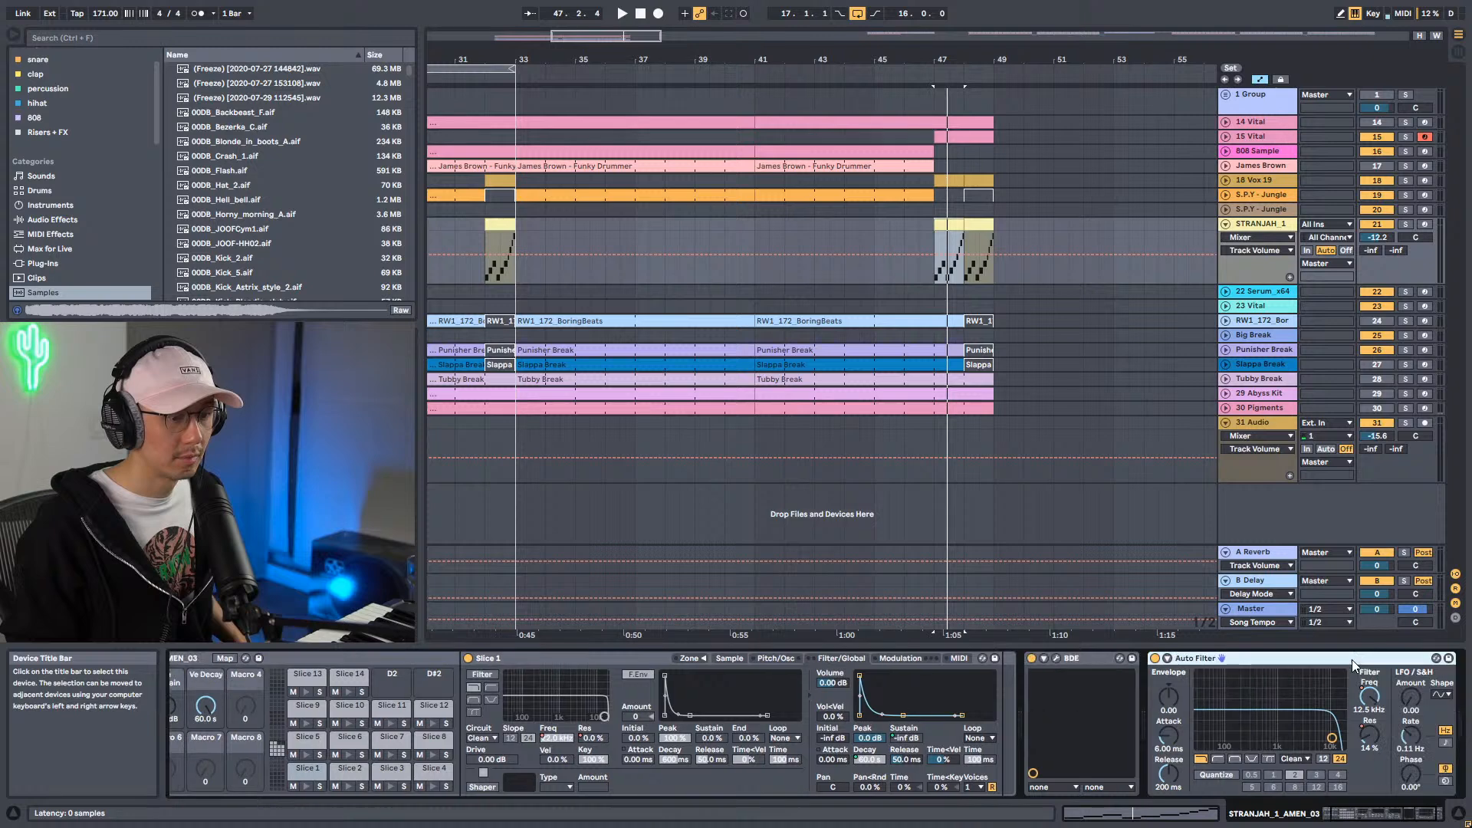
click(1365, 697)
key(space)
drag(997, 60, 1053, 261)
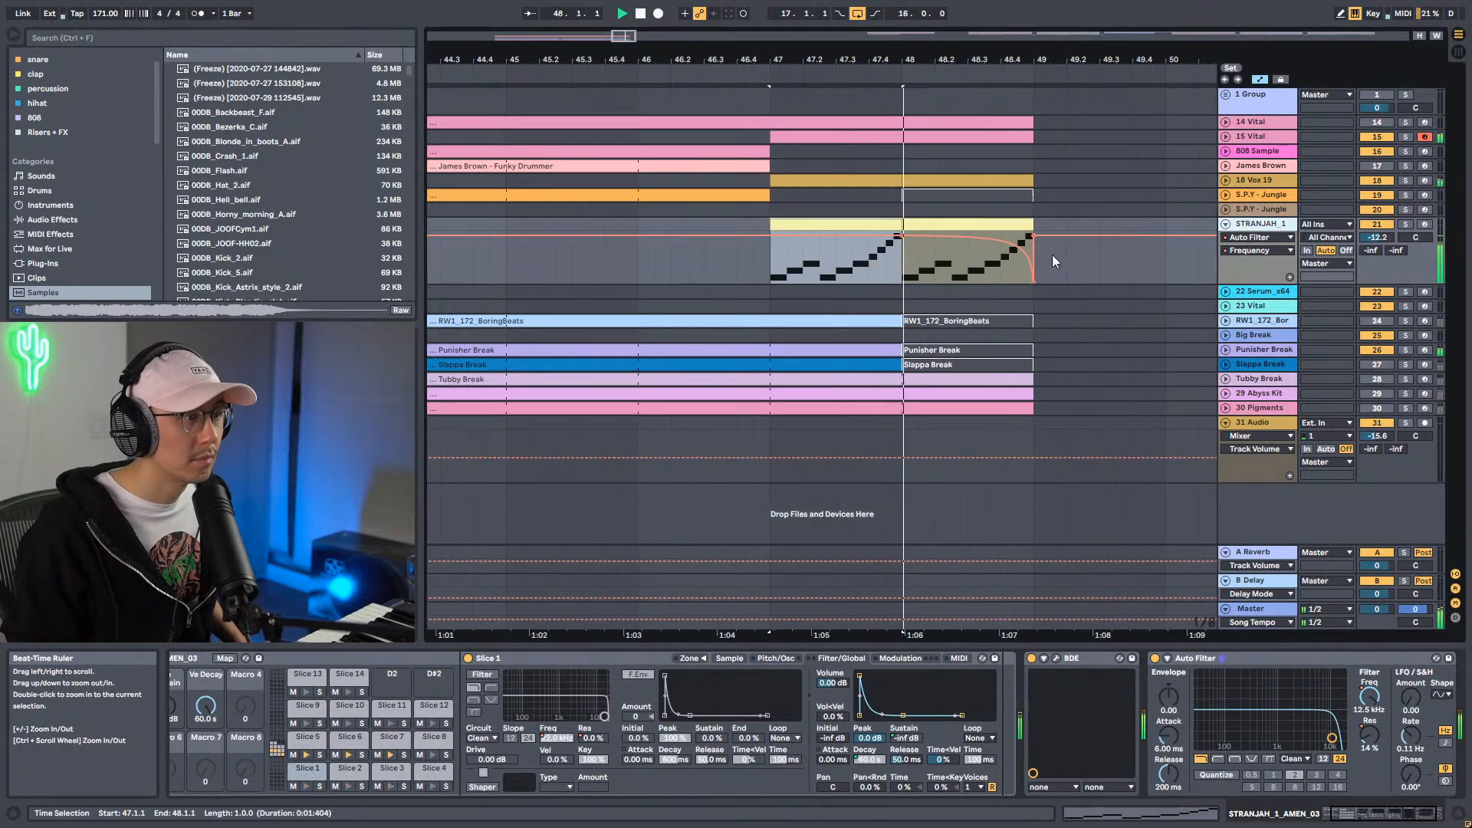
Raise the STRANJAH_1 filter Frequency automation's starting level to about 19.9 kHz and reshape its curved drop between bars 48 and 49.
click(1032, 234)
key(space)
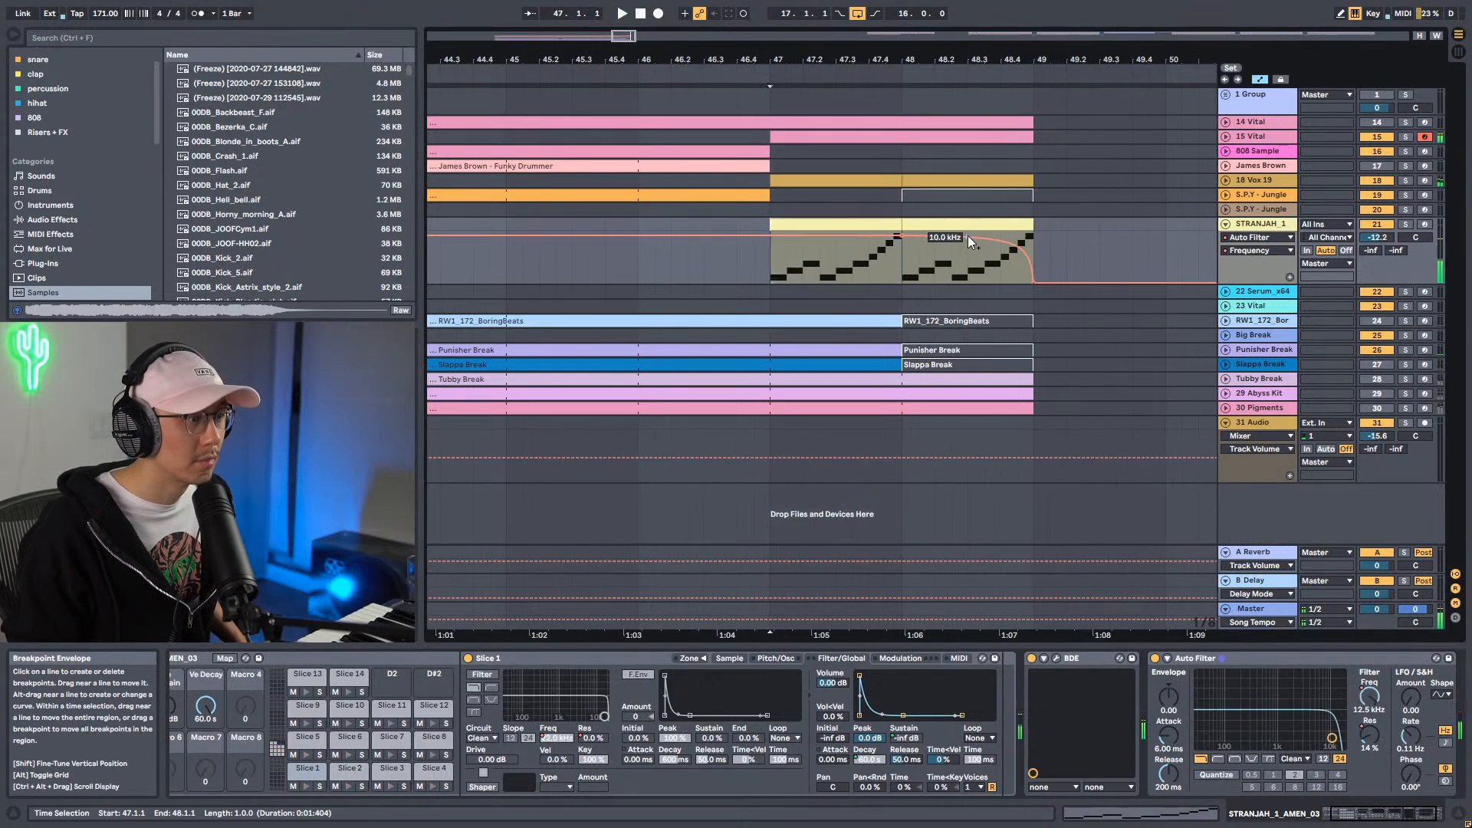
drag(1002, 241, 1000, 256)
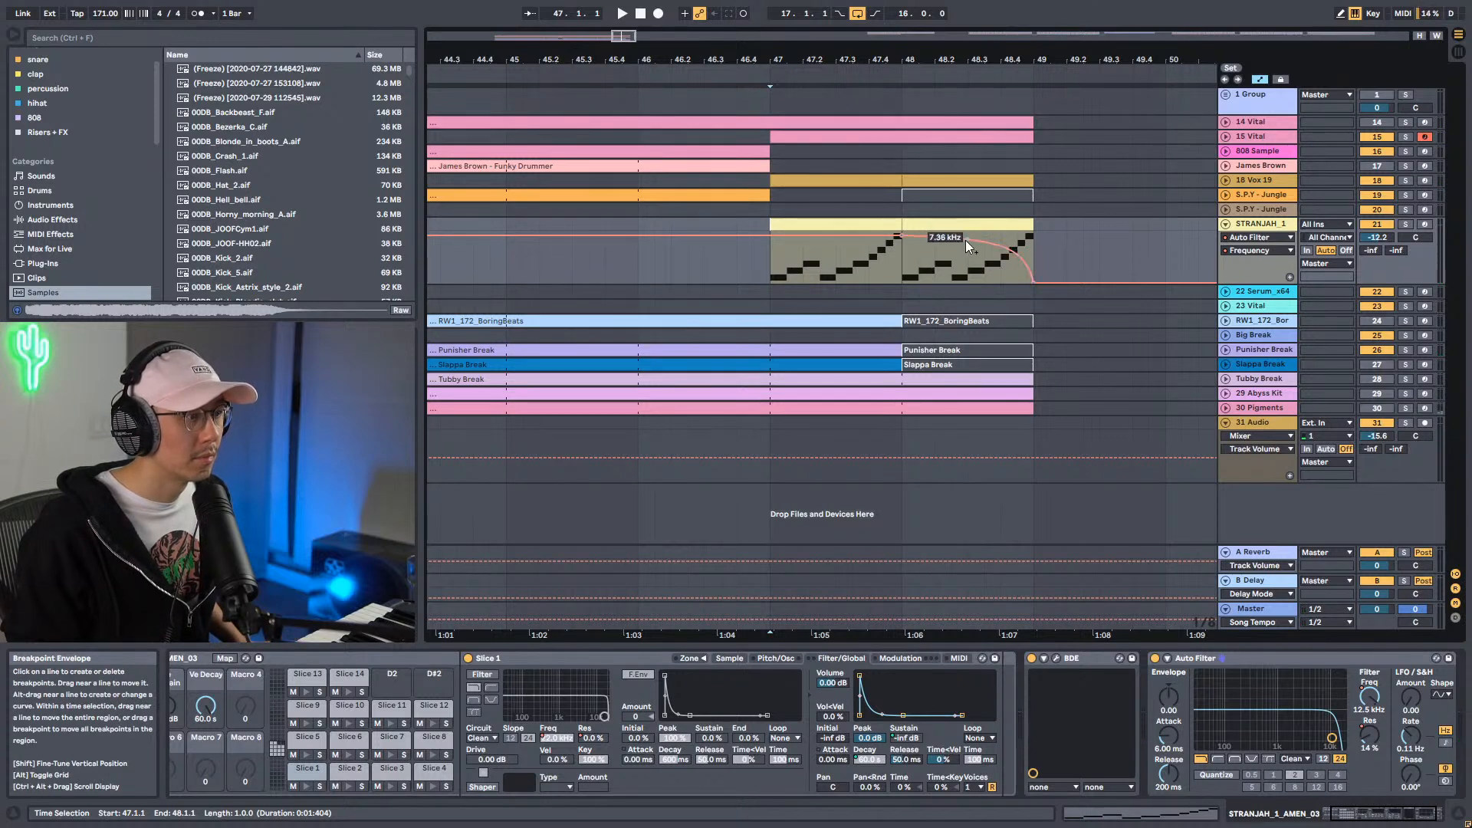
drag(904, 237, 903, 233)
key(space)
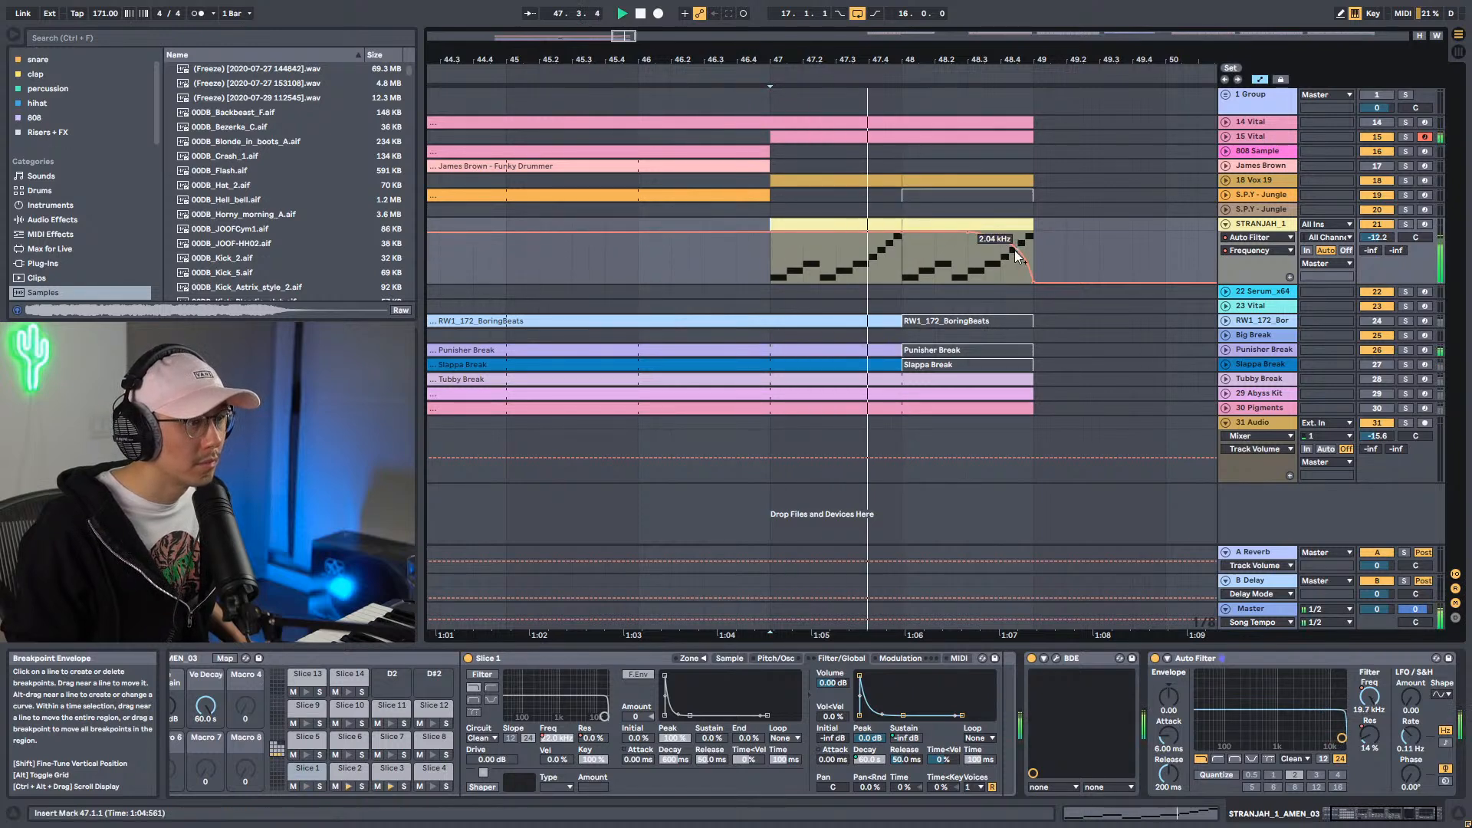
drag(1017, 256, 1017, 251)
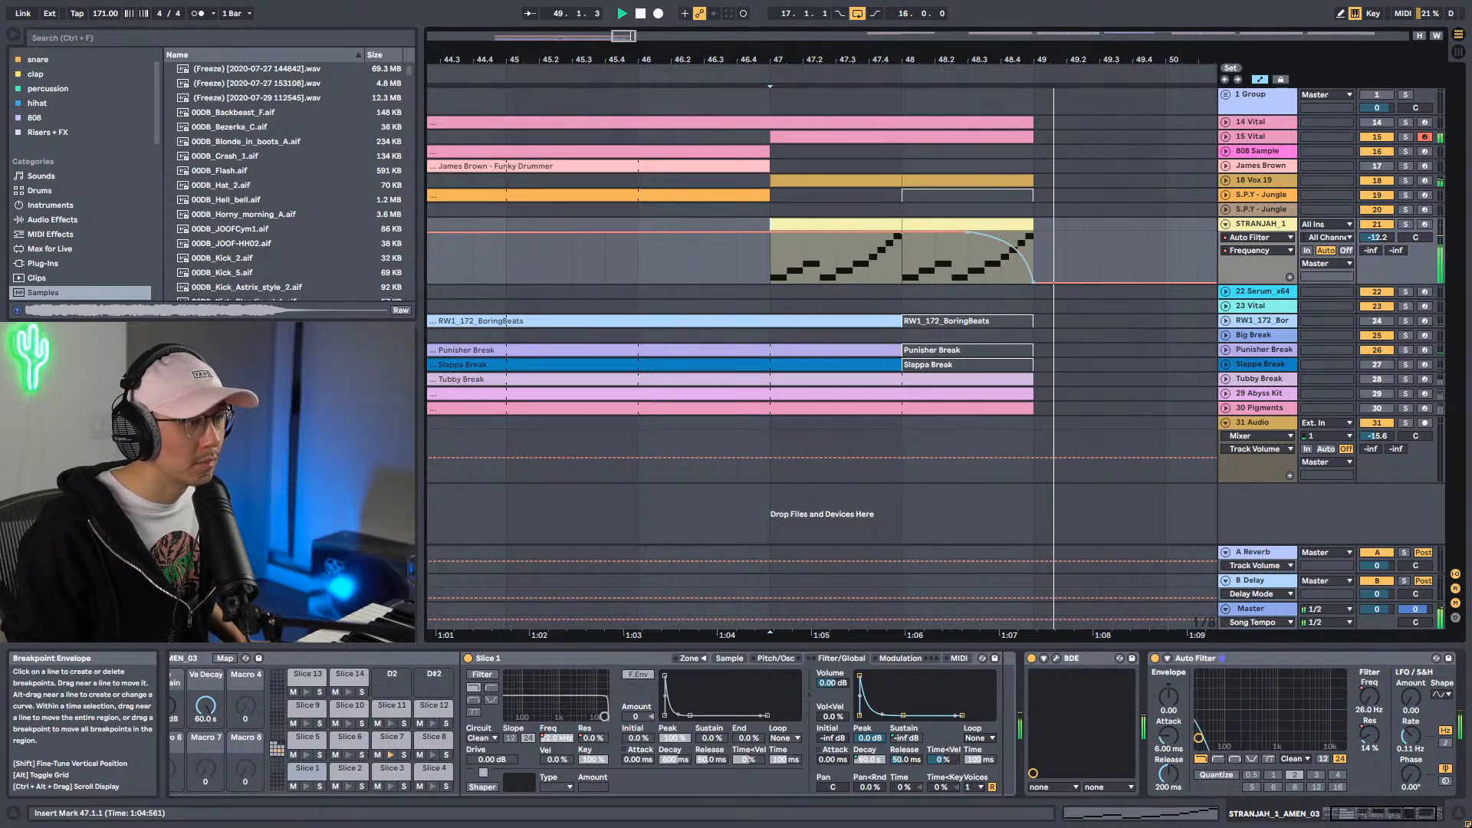
key(space)
key(space)
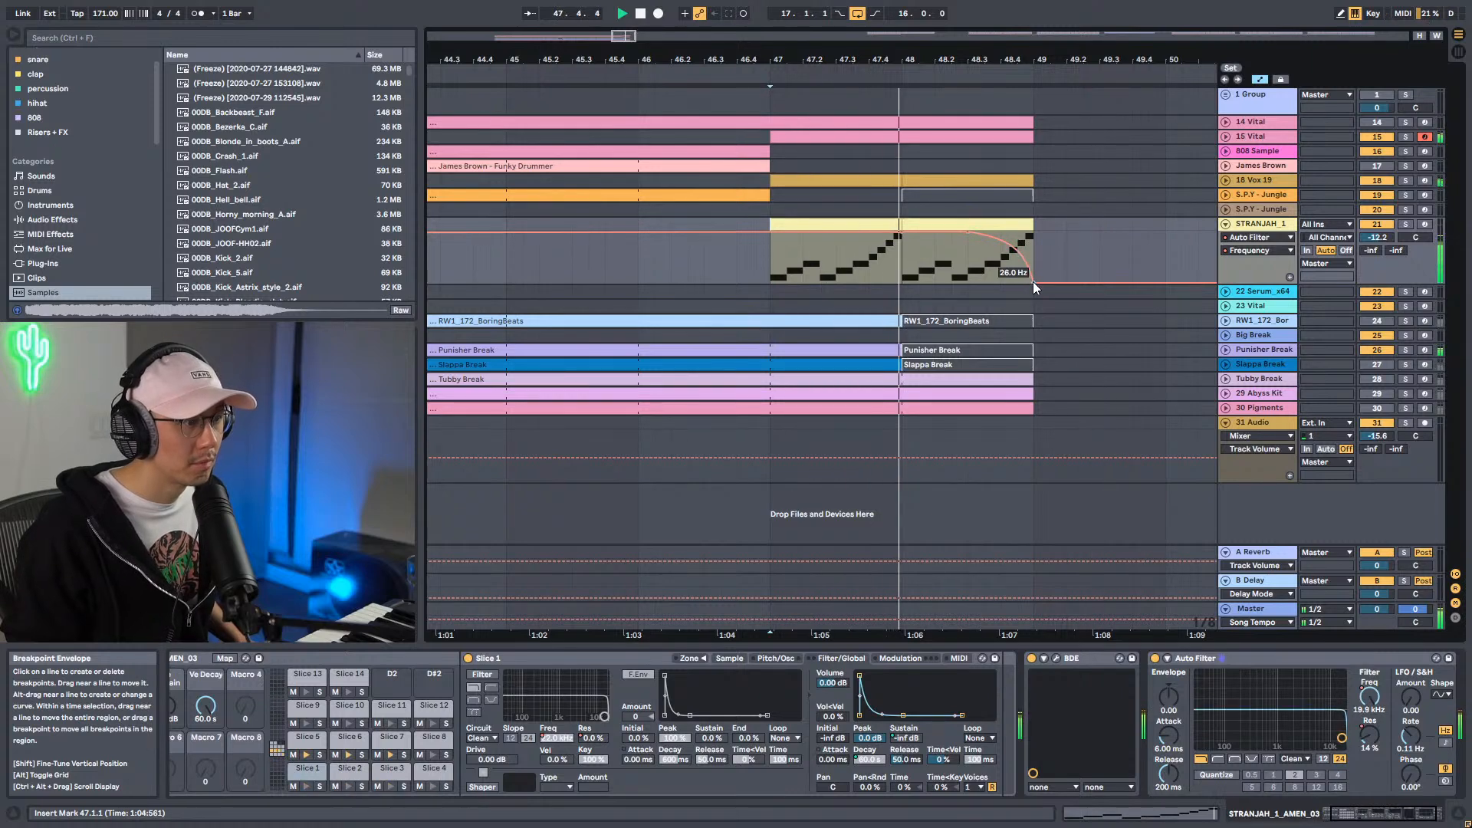
Raise the Frequency automation's endpoint at bar 49 above the filter's minimum and play the fill.
drag(1032, 282, 1033, 268)
key(space)
key(space)
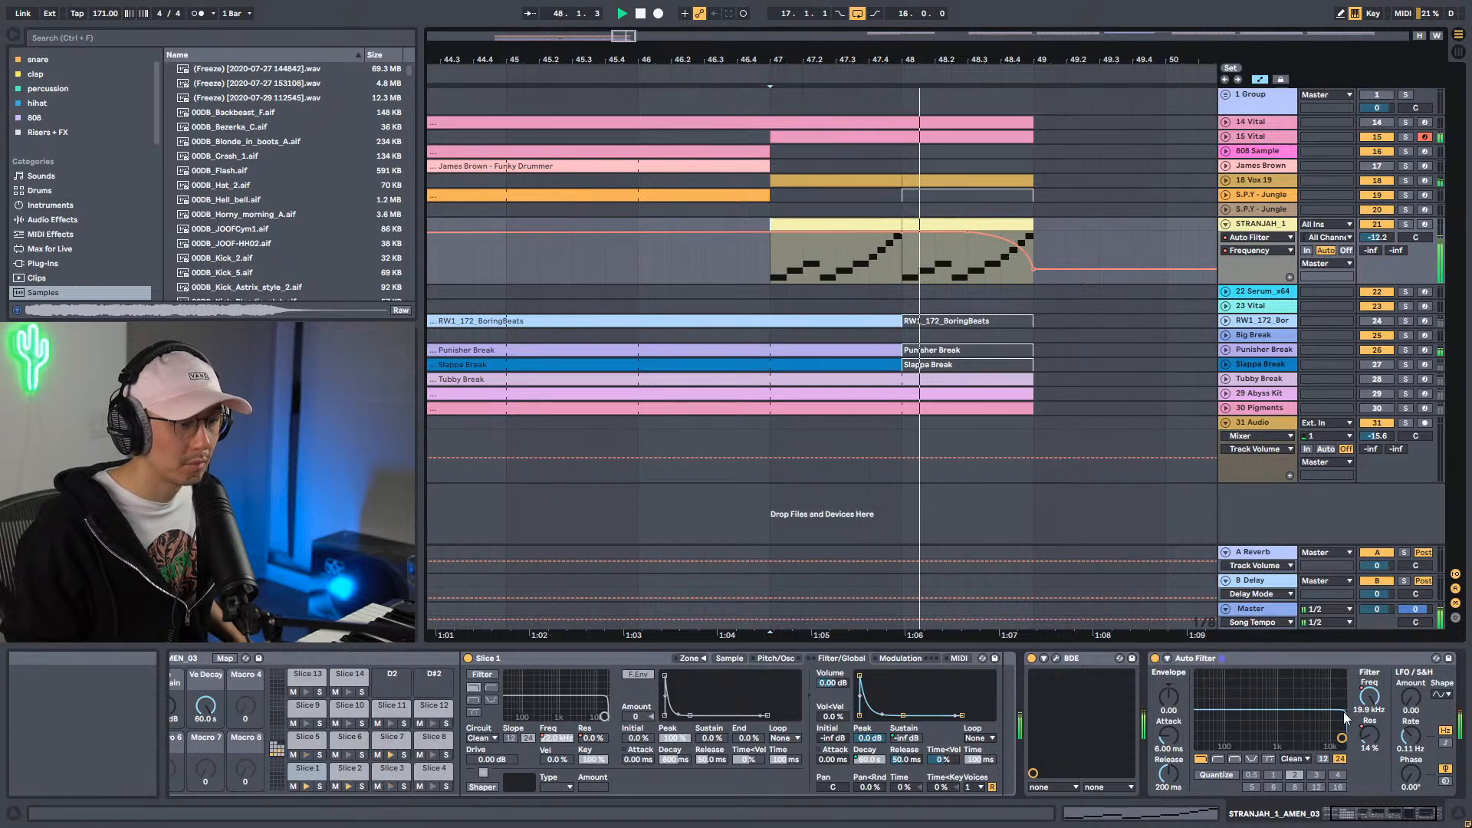
key(space)
Ramp the STRANJAH_1 Auto Filter Resonance automation from about 48.3 up to 44% at bar 49 while playing the fill.
click(1369, 735)
key(space)
drag(1033, 262, 1033, 259)
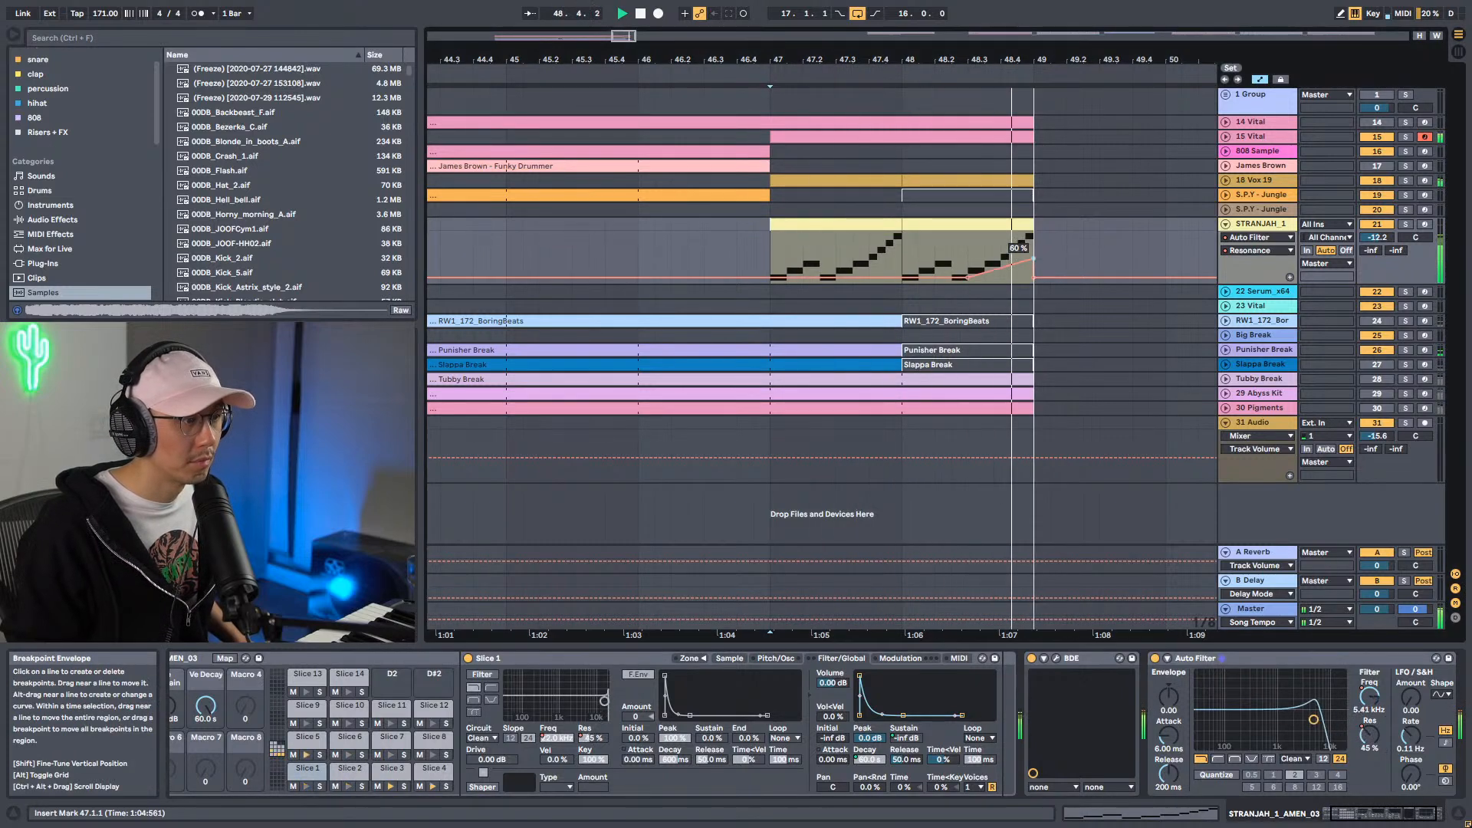
drag(1034, 258, 1034, 267)
key(space)
key(space)
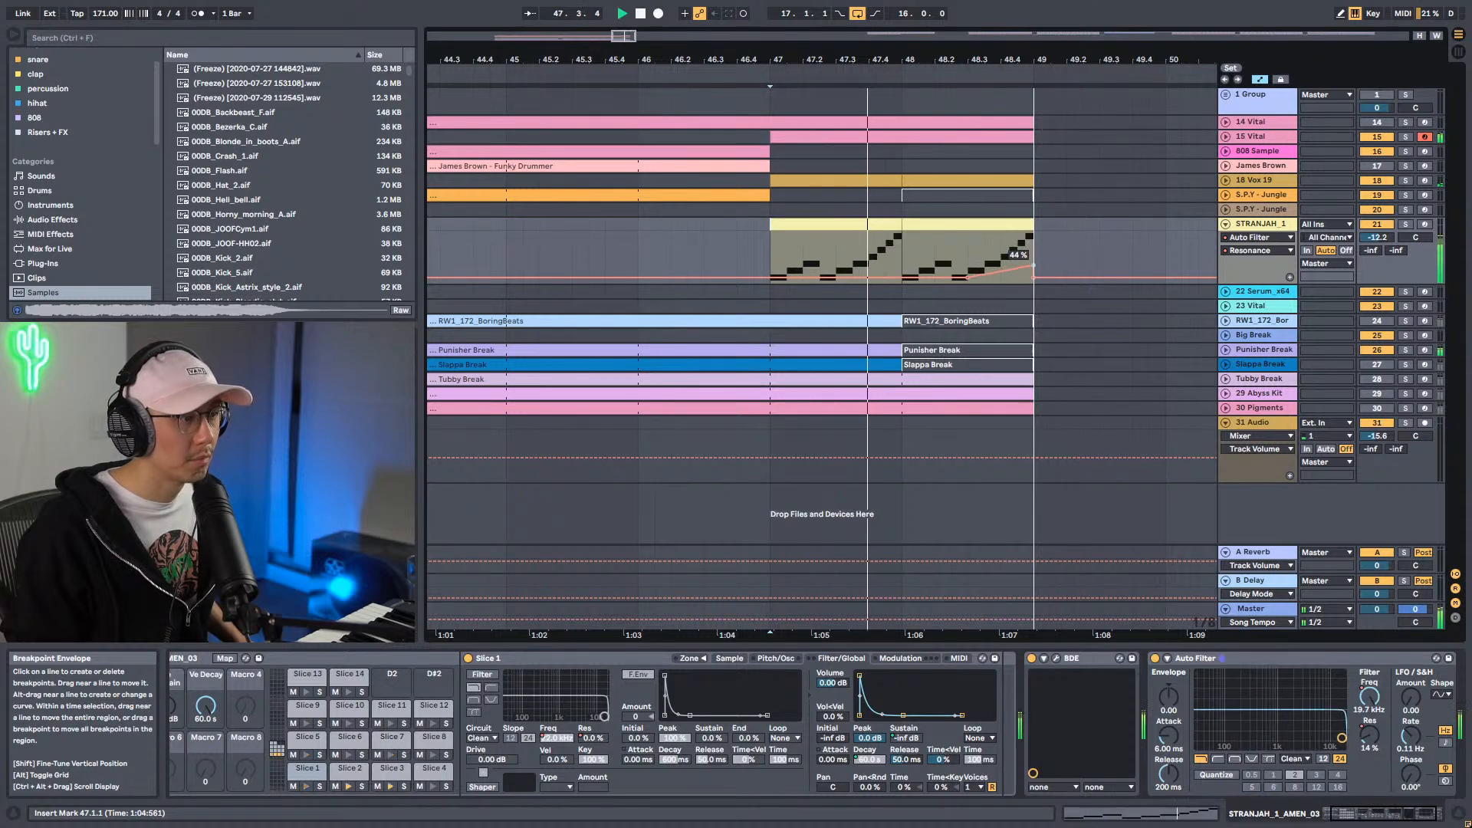
Play back the fill, then set the 16-bar arrangement loop to bars 33 to 49.
drag(826, 59, 1022, 8)
key(space)
key(space)
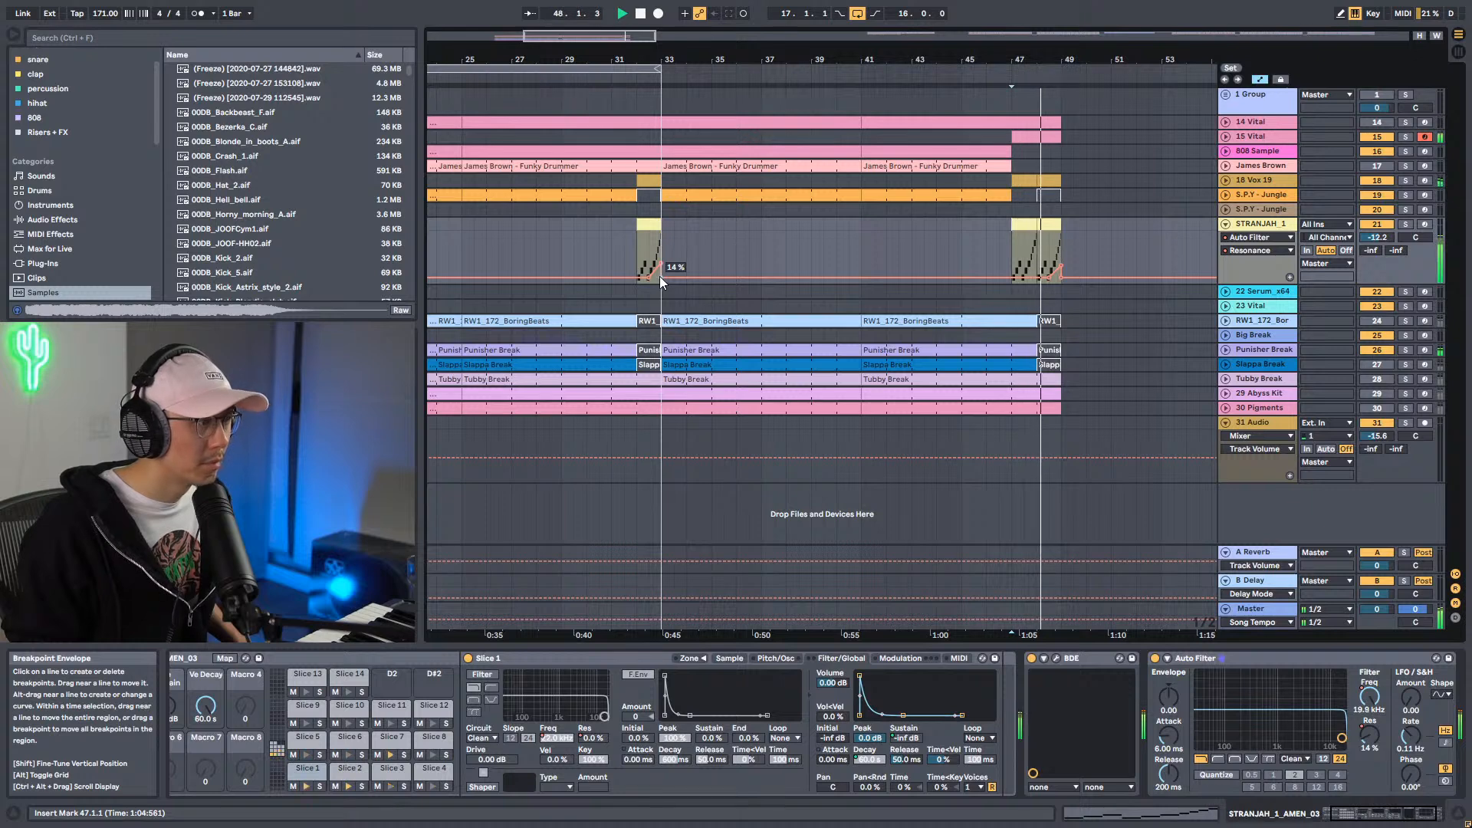
key(space)
key(space)
key(space)
click(636, 242)
key(space)
drag(636, 66, 1037, 68)
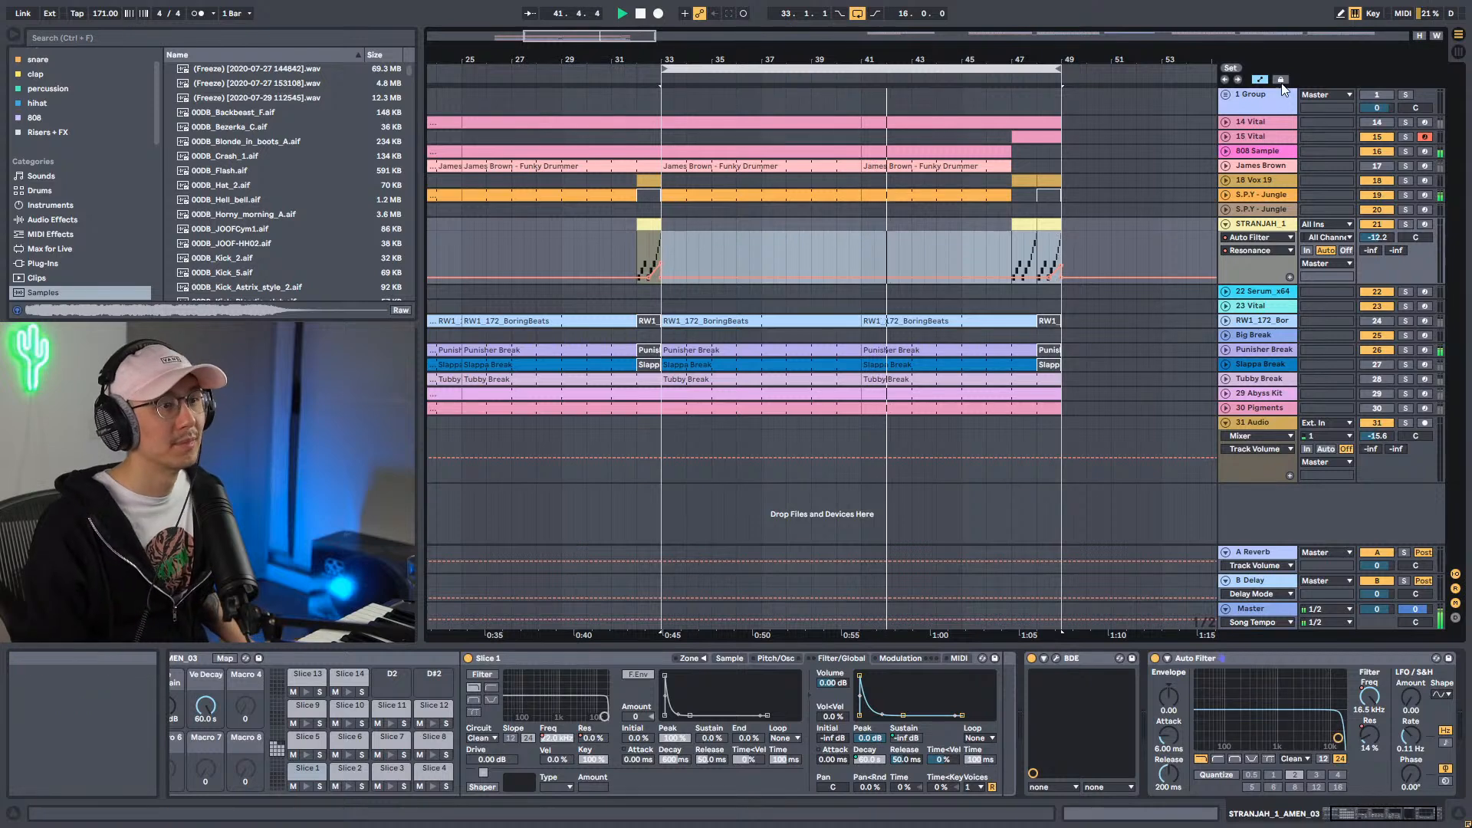
Hide the automation lanes and fold the 31 Audio track.
click(1261, 80)
click(1224, 424)
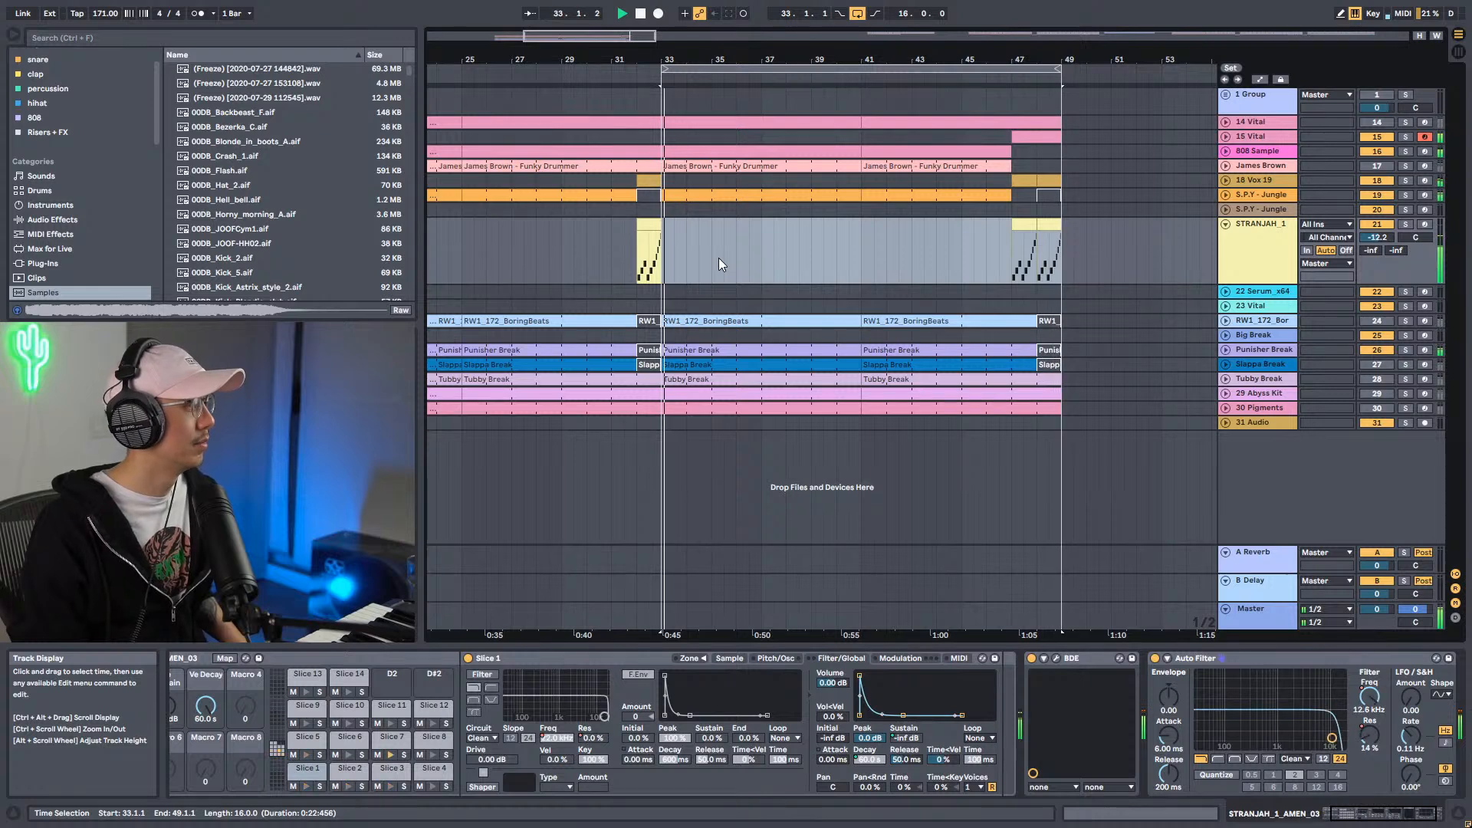
click(1011, 208)
drag(1064, 60, 1114, 60)
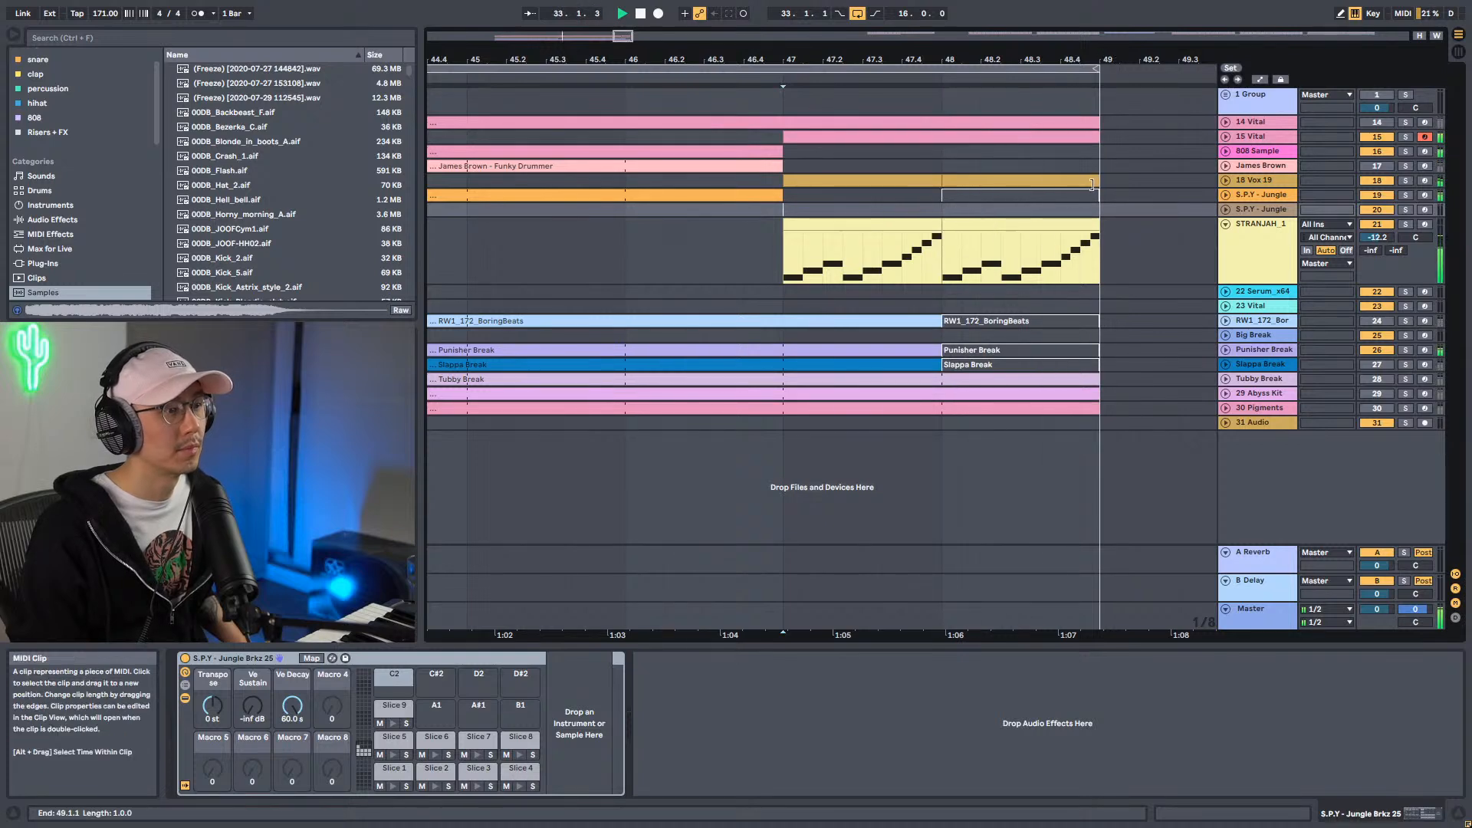
Shorten the F#3 note in the 15 Vital clip to end at 2.4.1 and play it back.
click(1068, 176)
key(space)
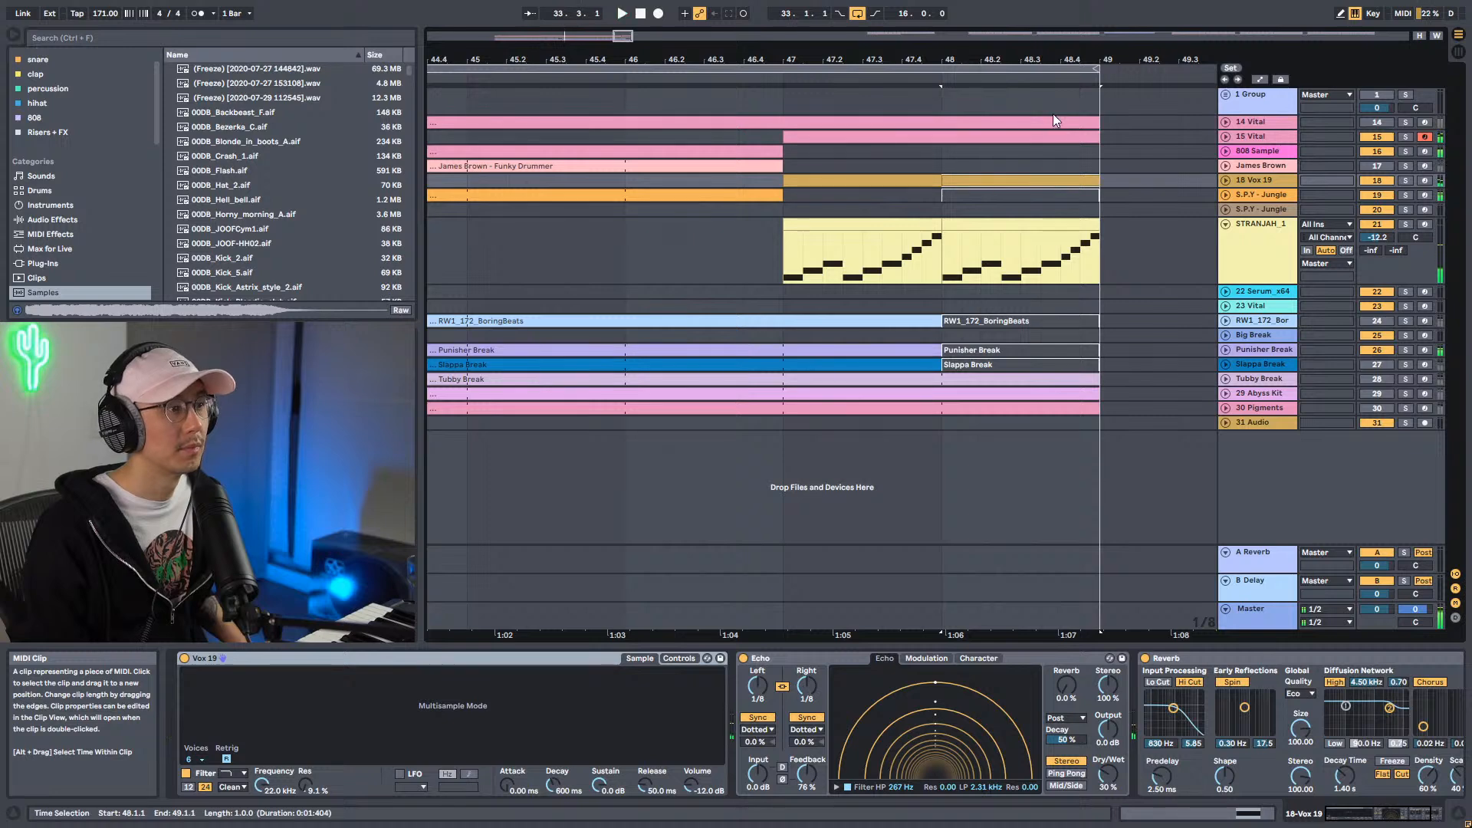
double_click(1043, 141)
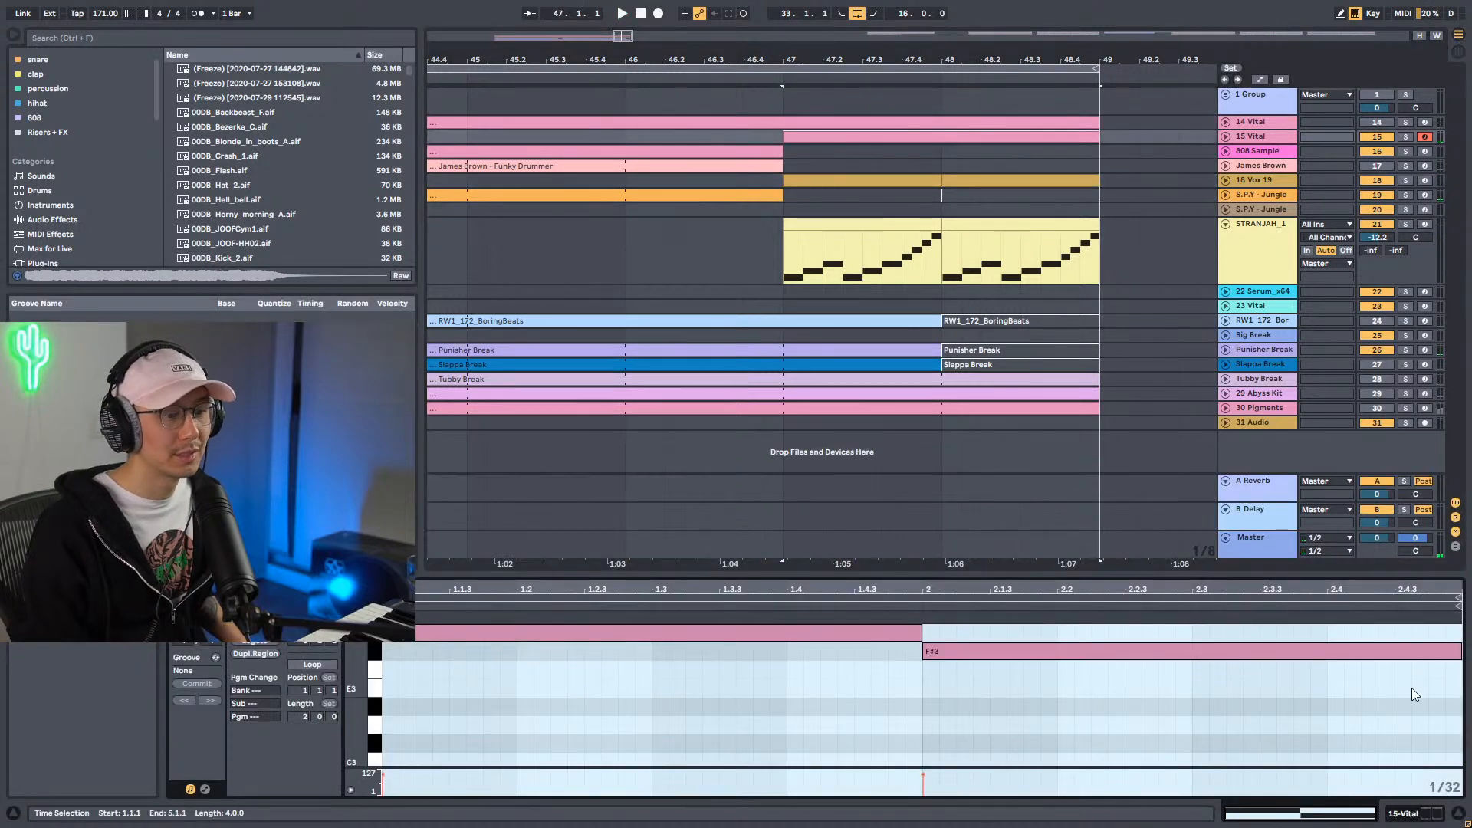
drag(1459, 653, 1258, 654)
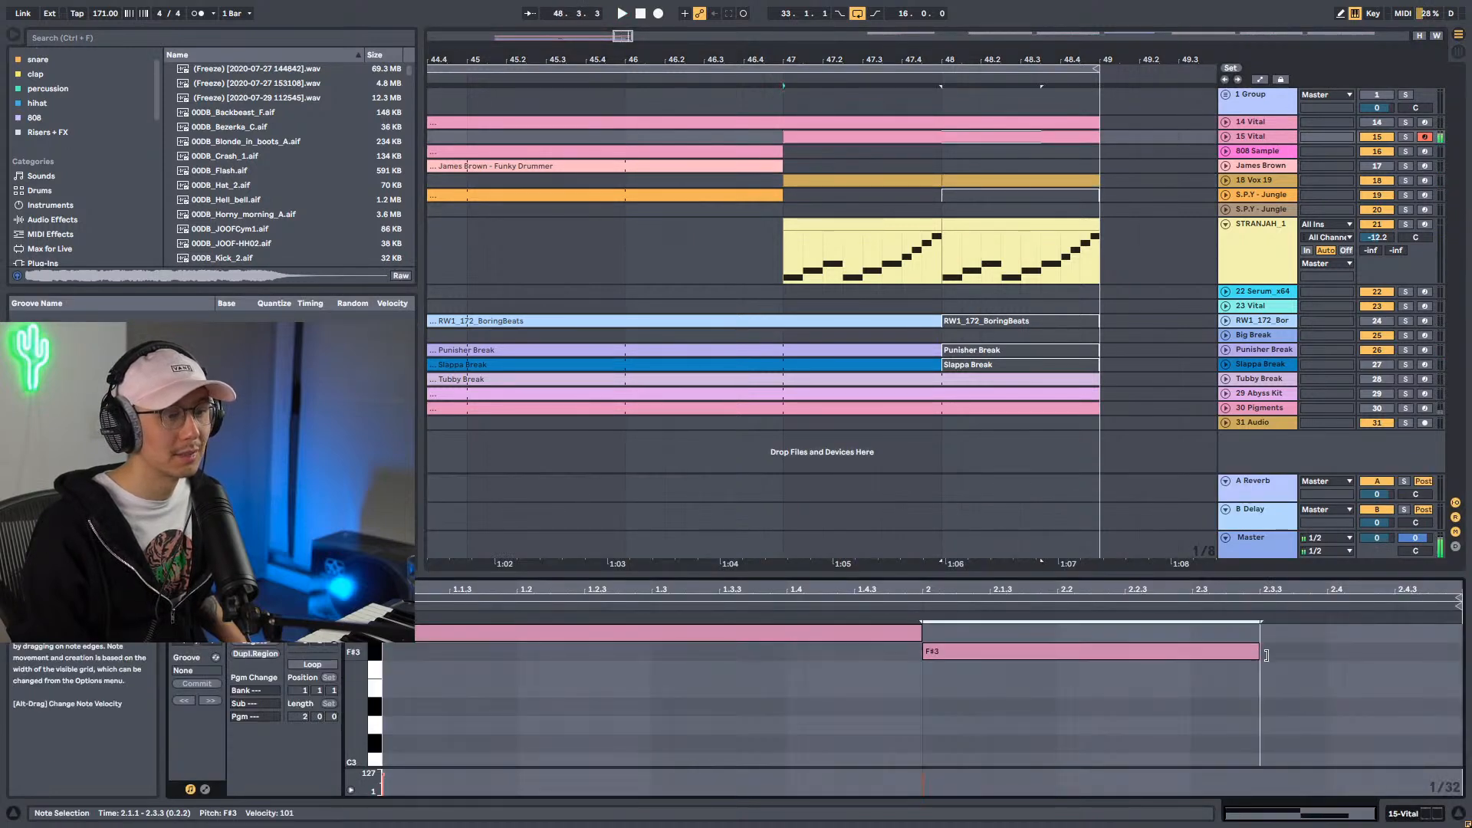
key(space)
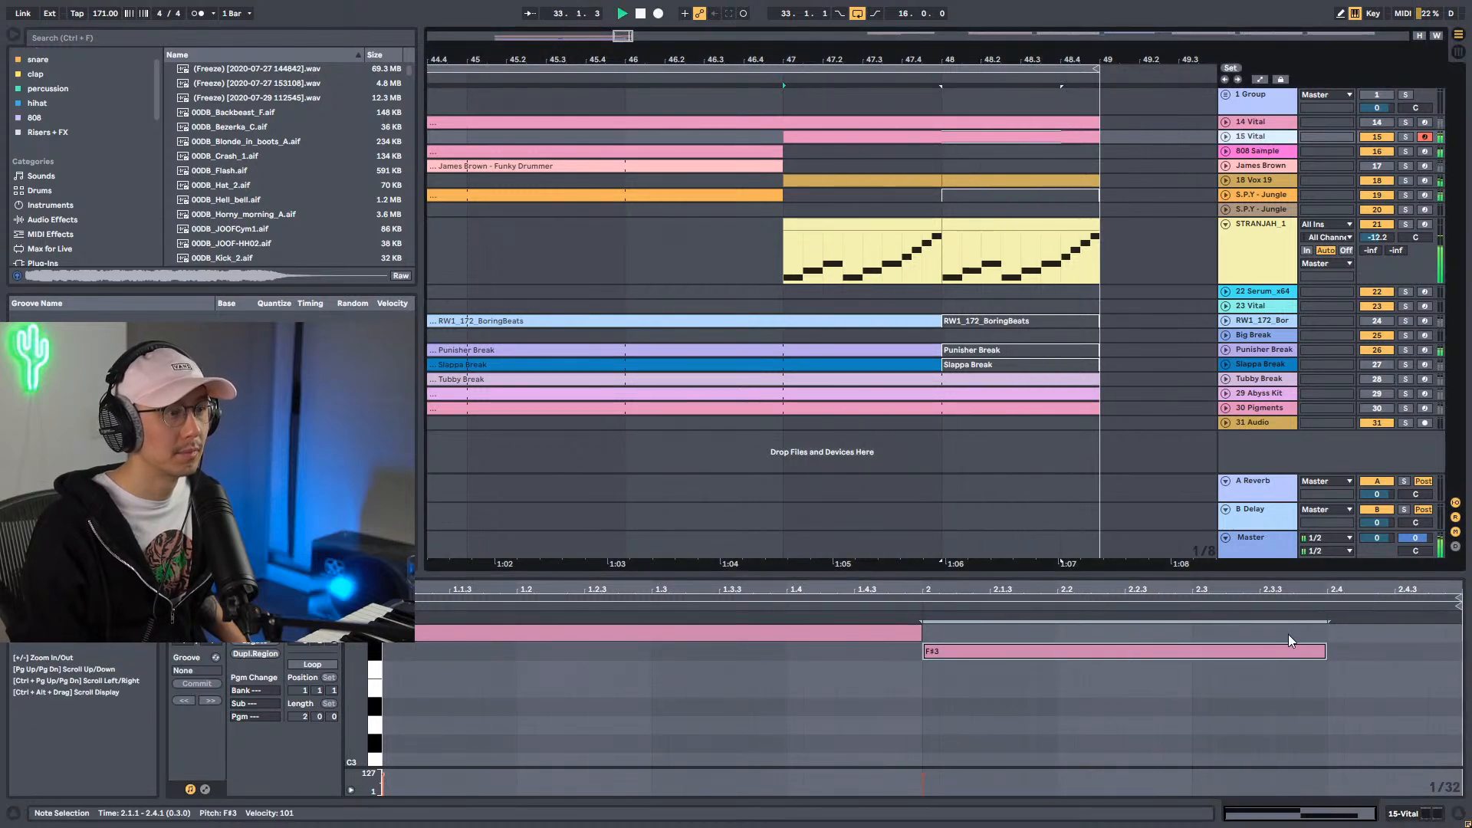
key(space)
Open the Vital synth on the 15 Vital track and slightly shorten Envelope 1's release.
double_click(1253, 138)
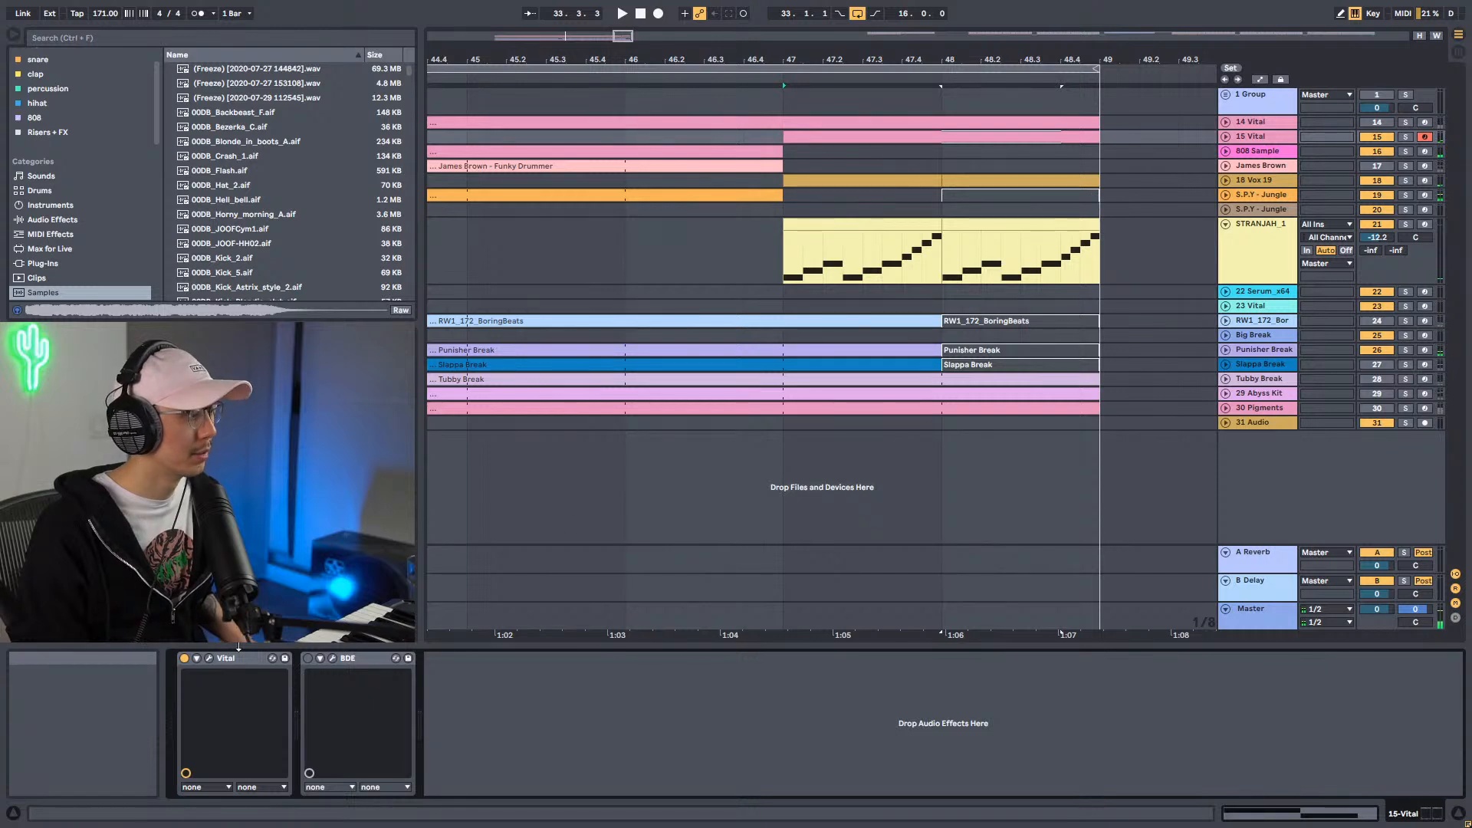
click(207, 659)
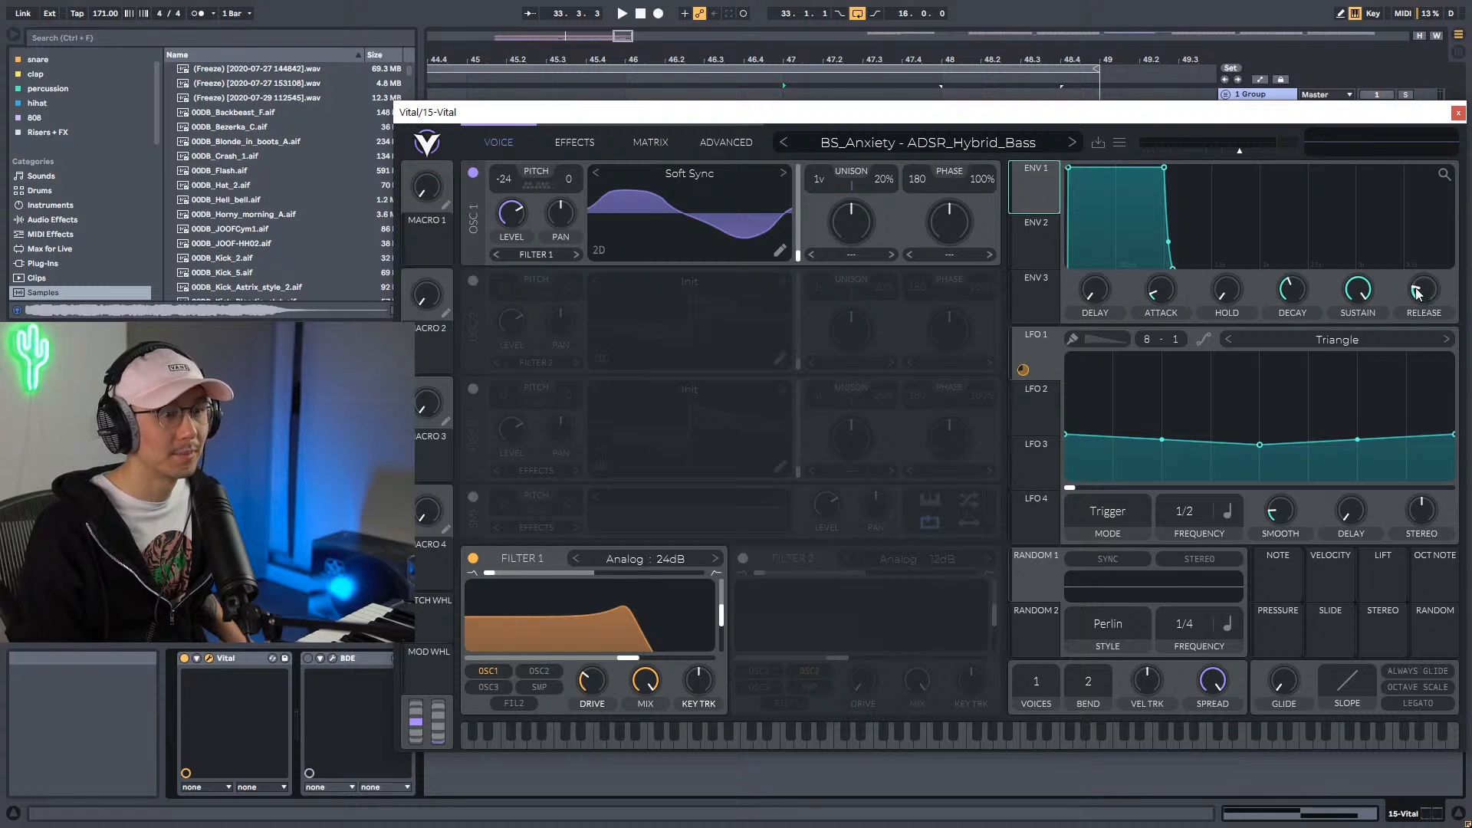
click(1036, 248)
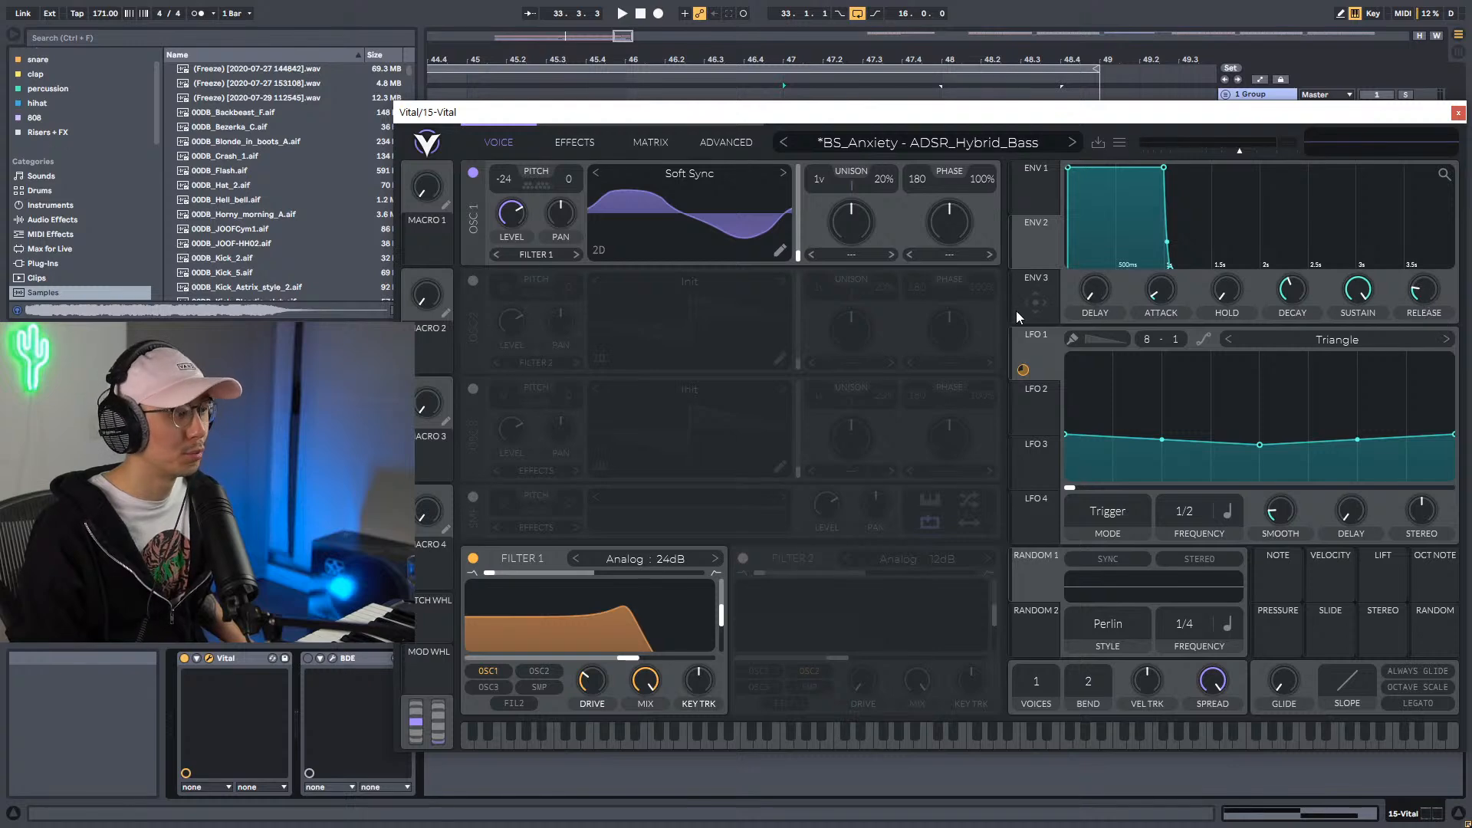
Lower the Delay feedback in Vital's effects while playing the bass fill, and close the synth.
click(567, 145)
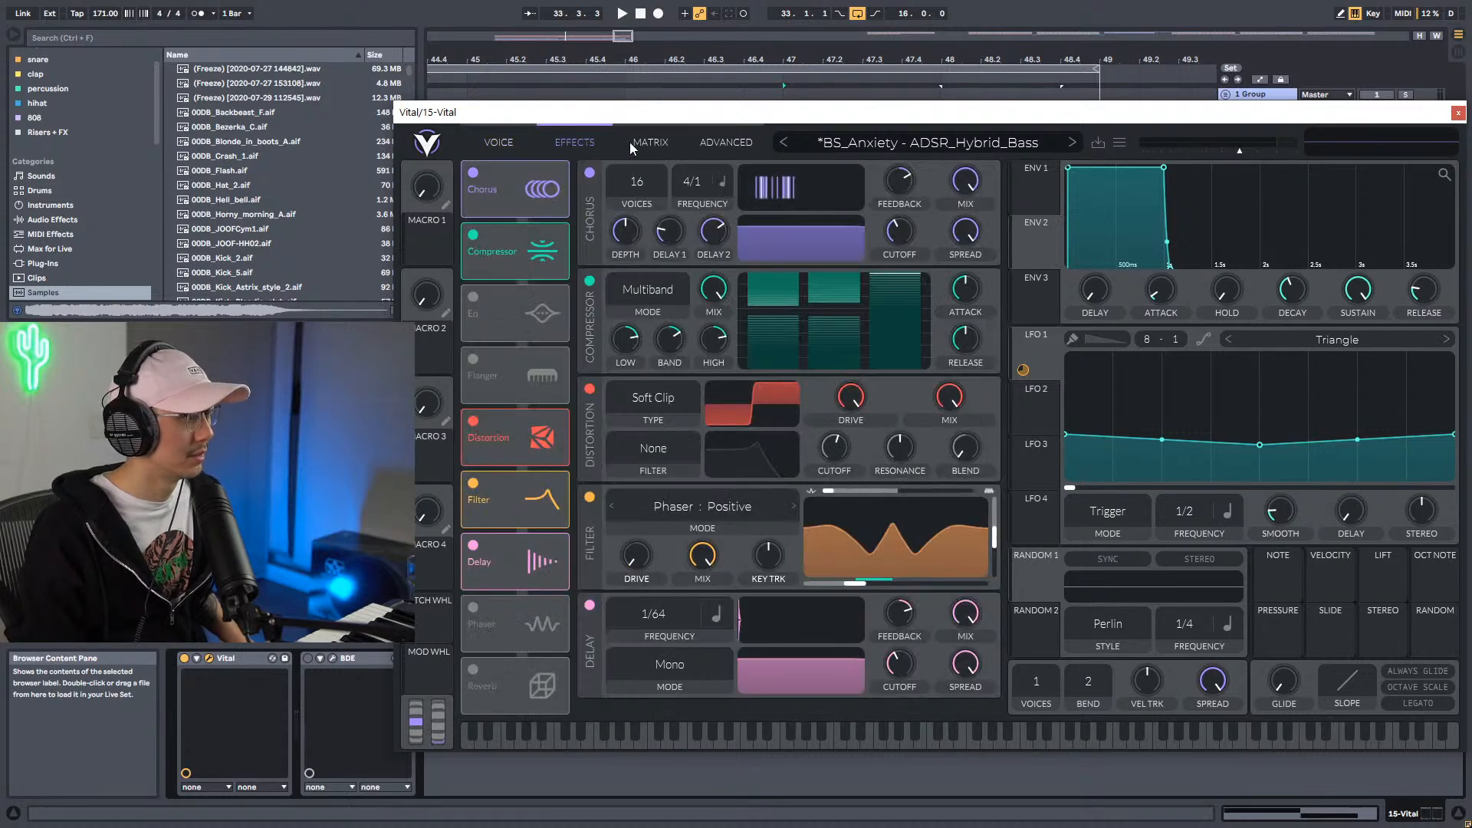
key(space)
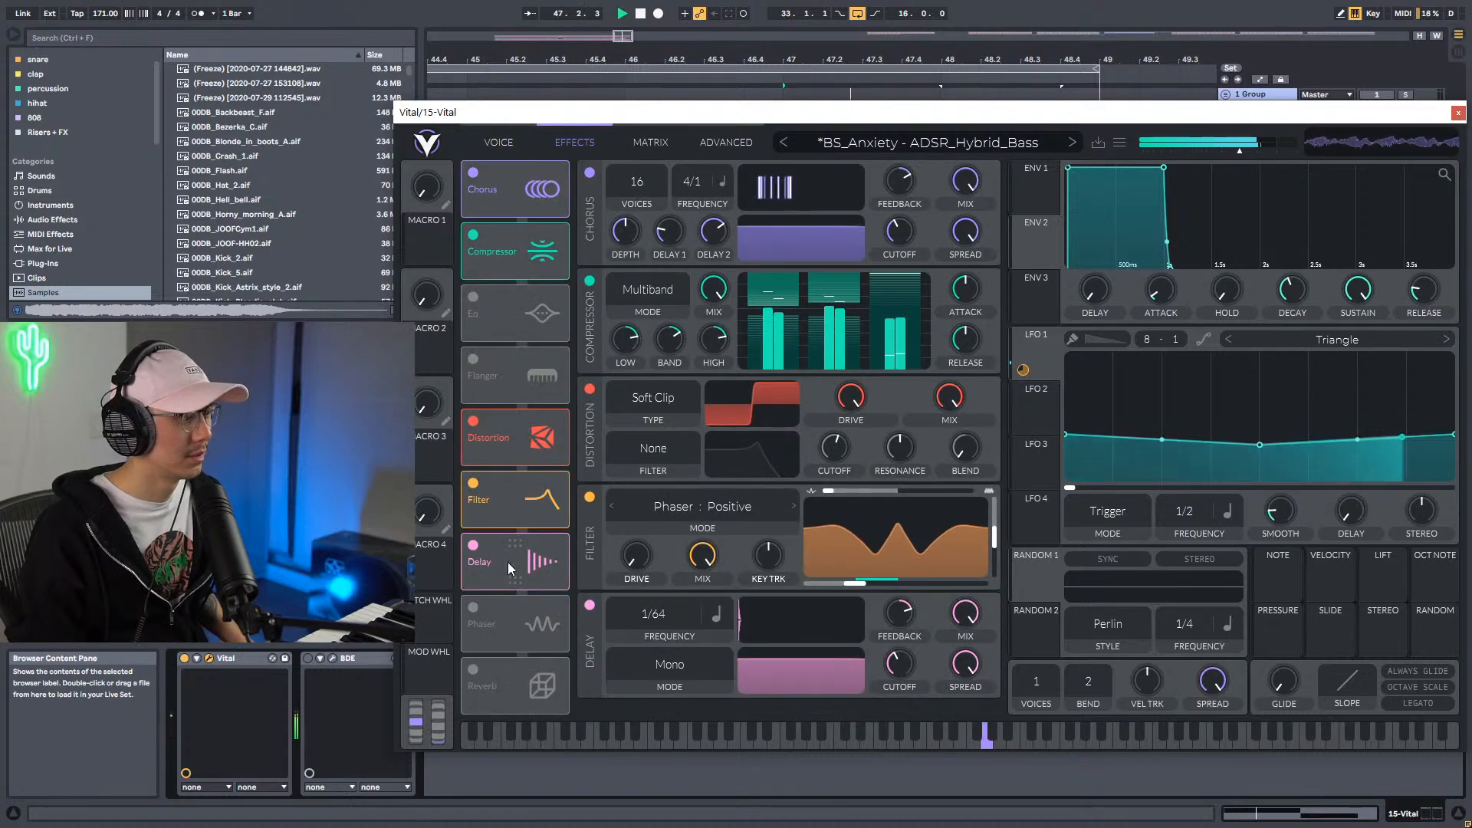
key(space)
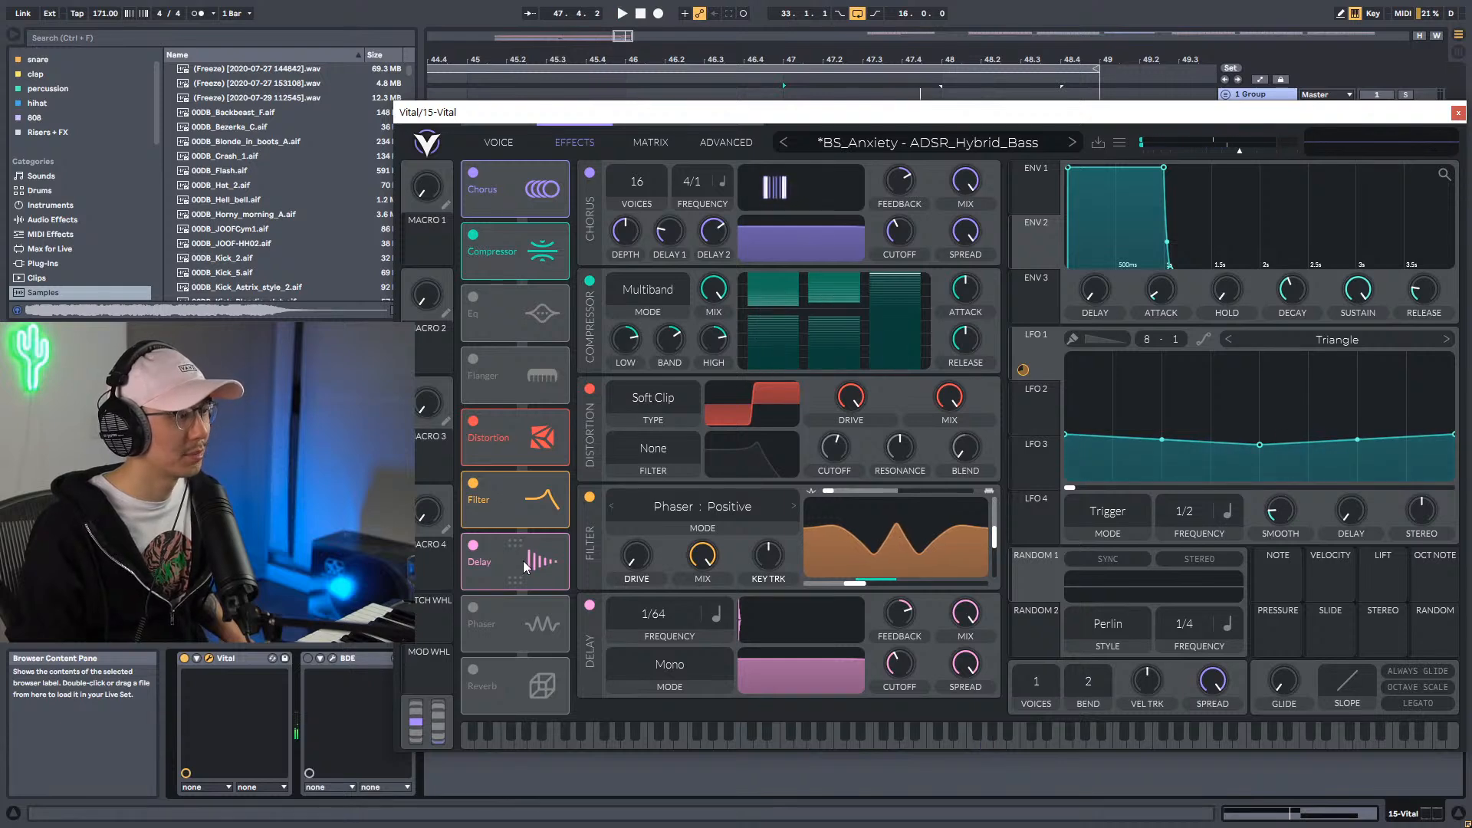
key(space)
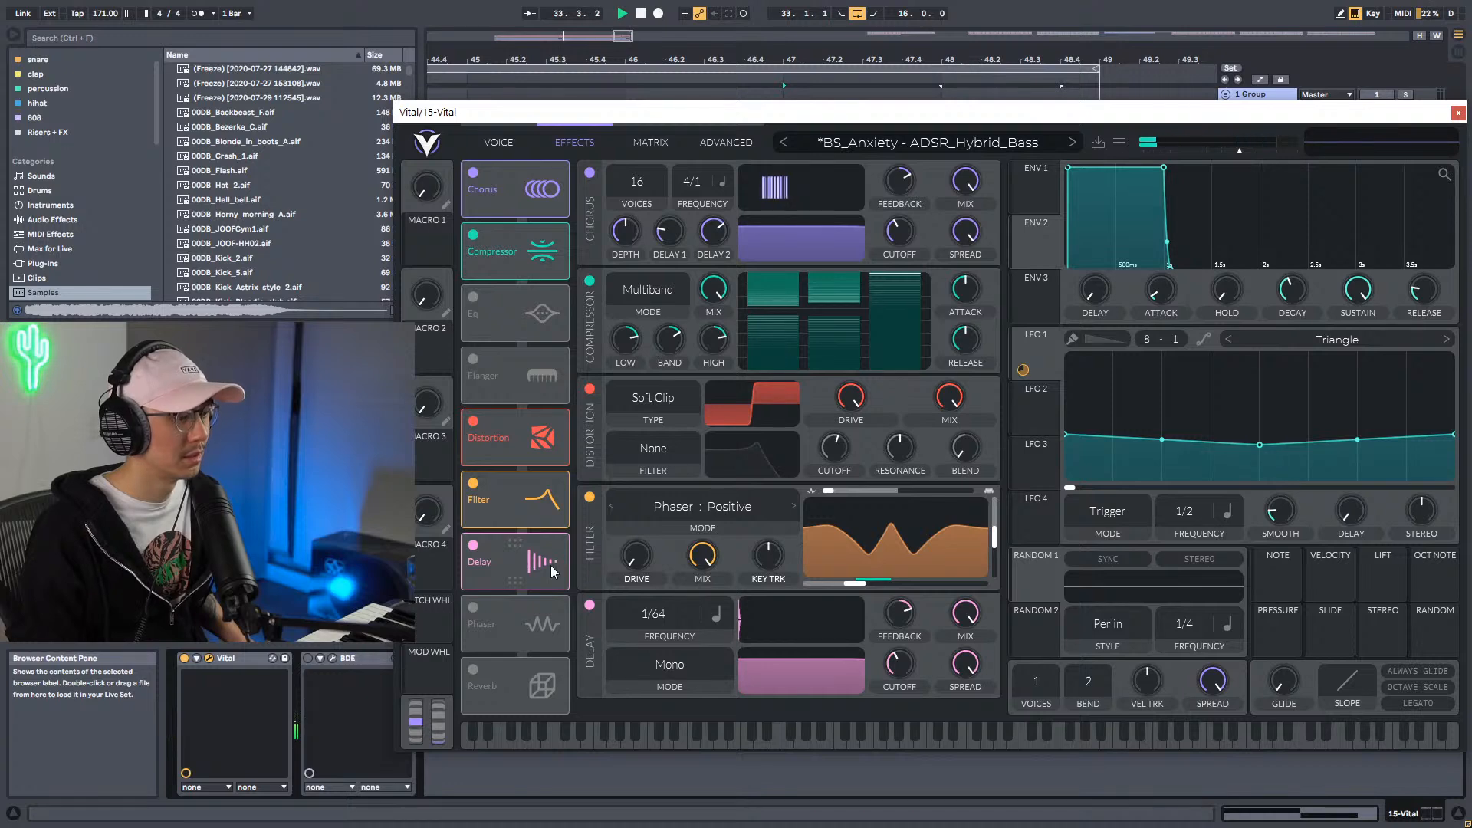
key(space)
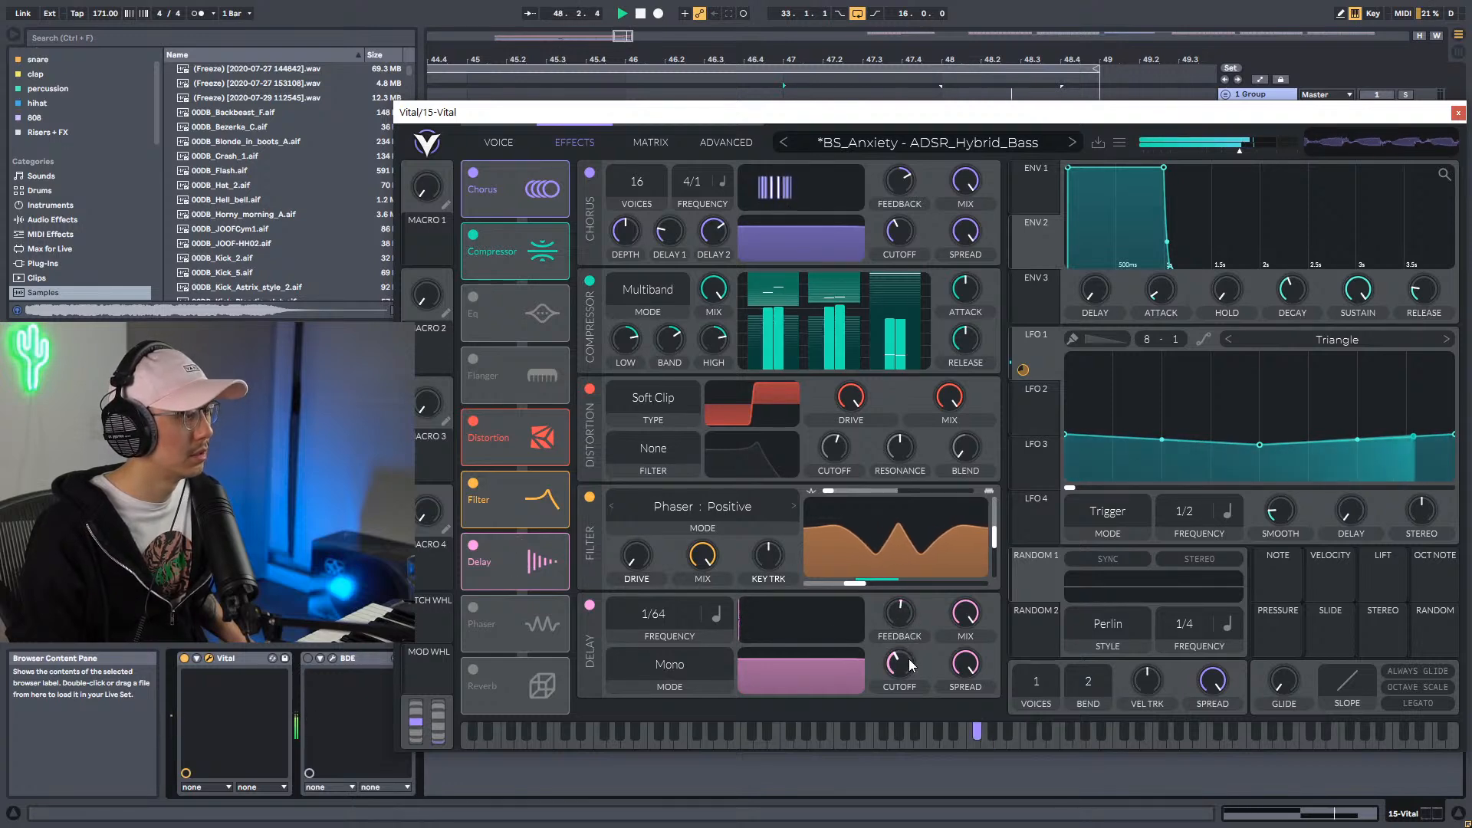
click(1457, 115)
Lengthen the F#3 note in the 15 Vital clip to end at 2.4.3 and start playback.
click(1073, 179)
key(space)
click(1062, 137)
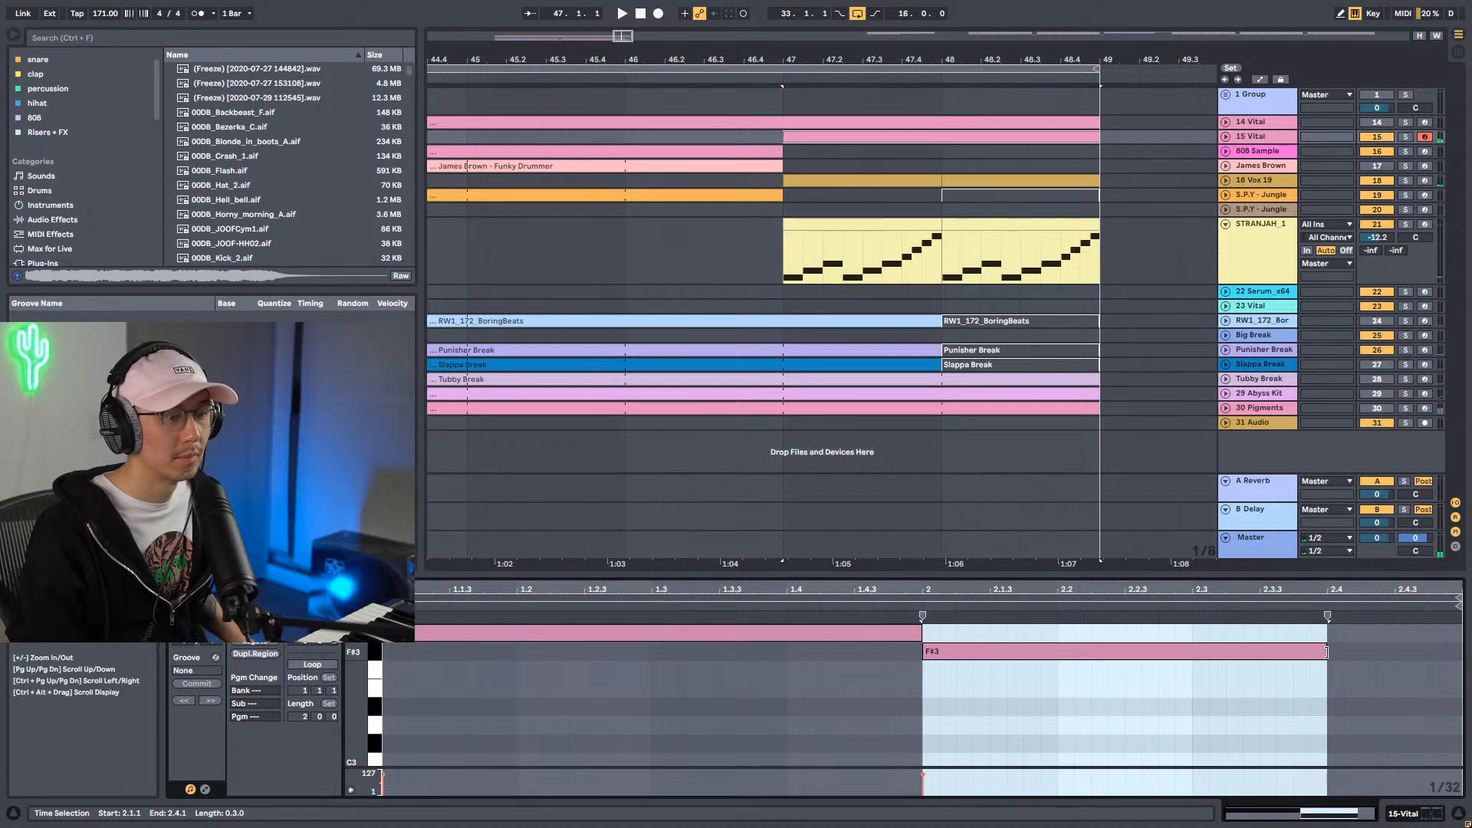
drag(1327, 651, 1392, 651)
key(space)
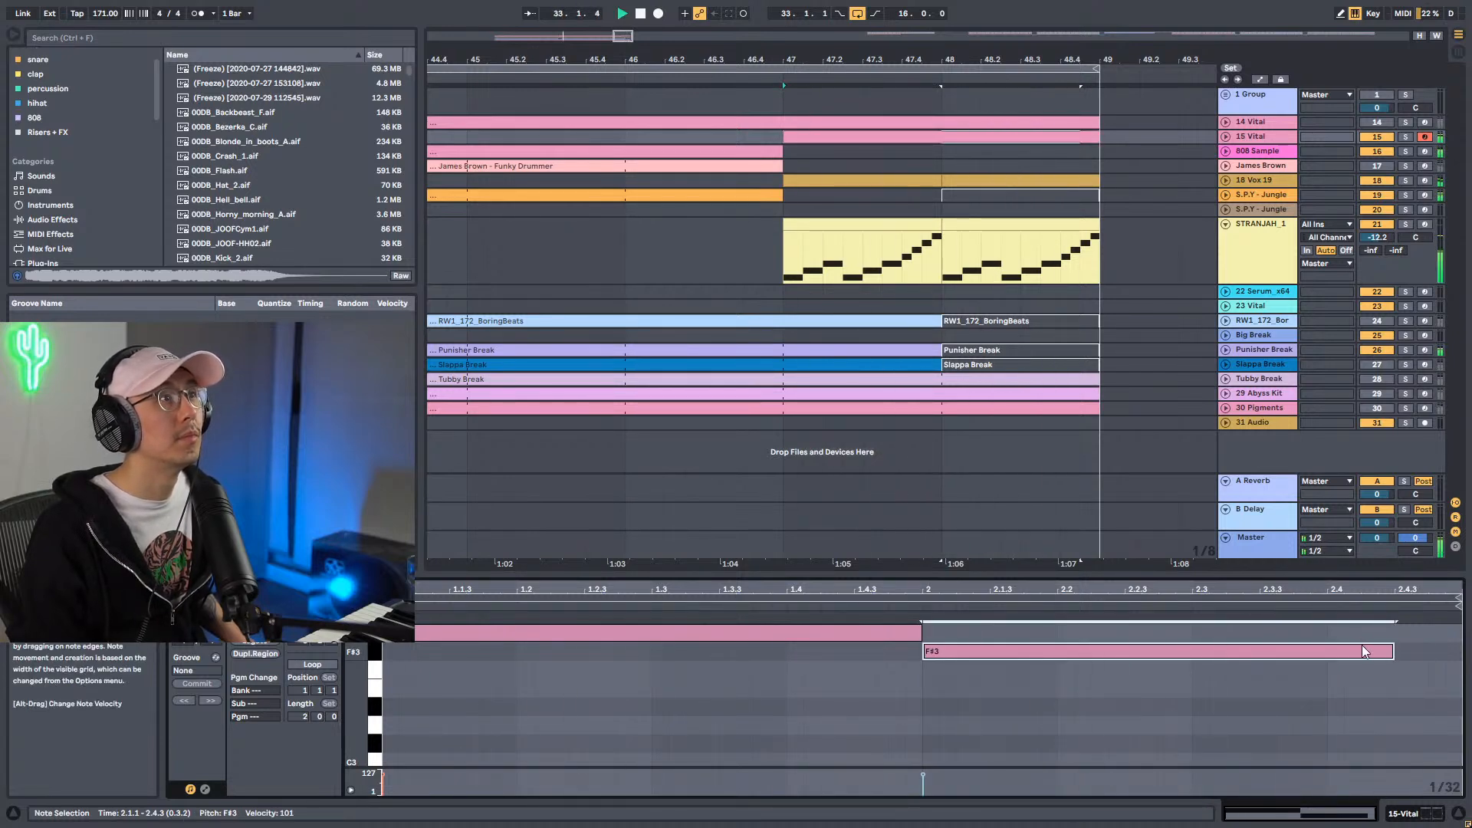
key(shift+Tab)
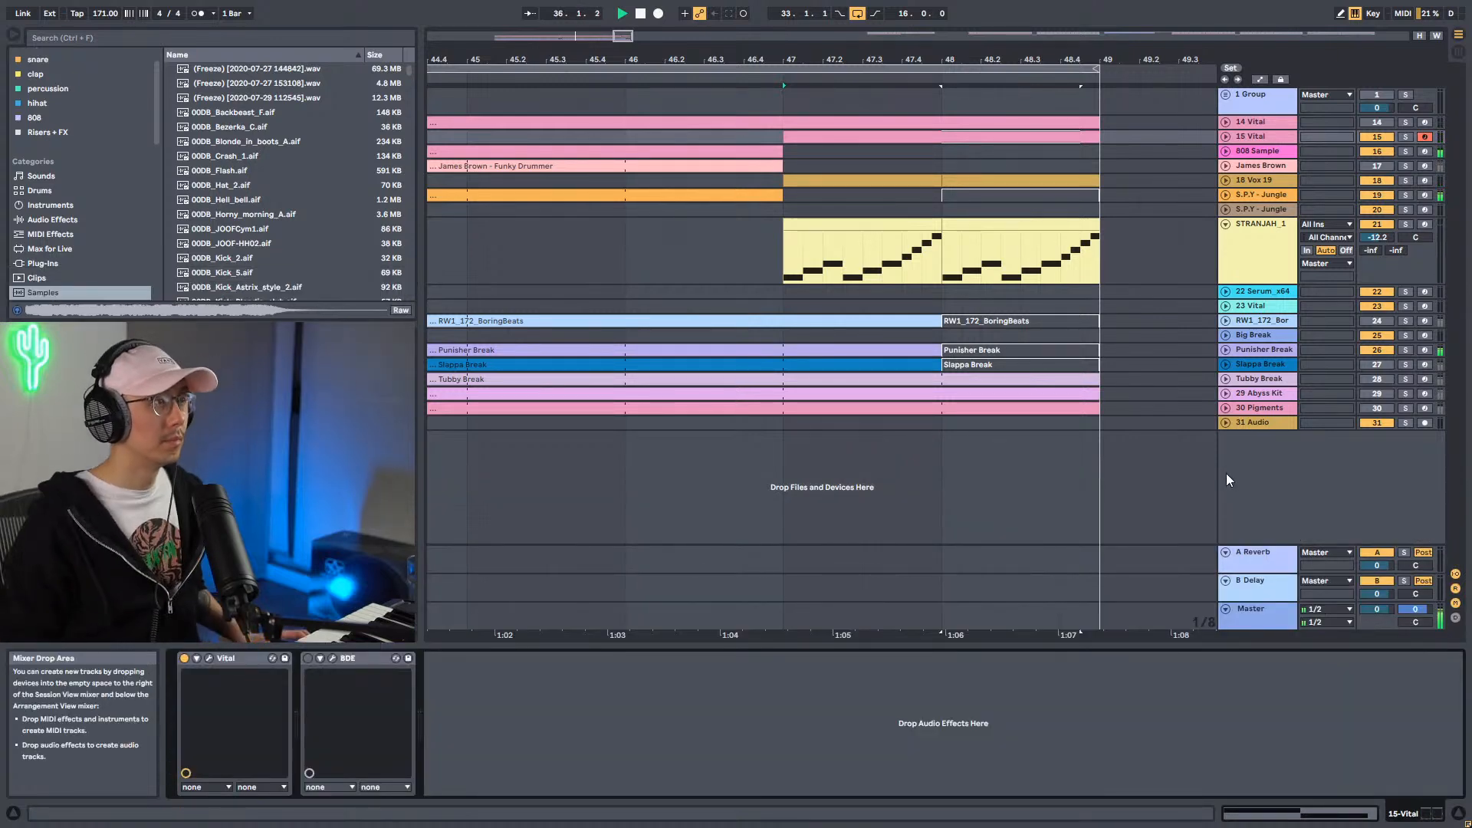
Listen to the section leading into the bar 47 to 49 fill and view the whole arrangement.
drag(841, 60, 849, 14)
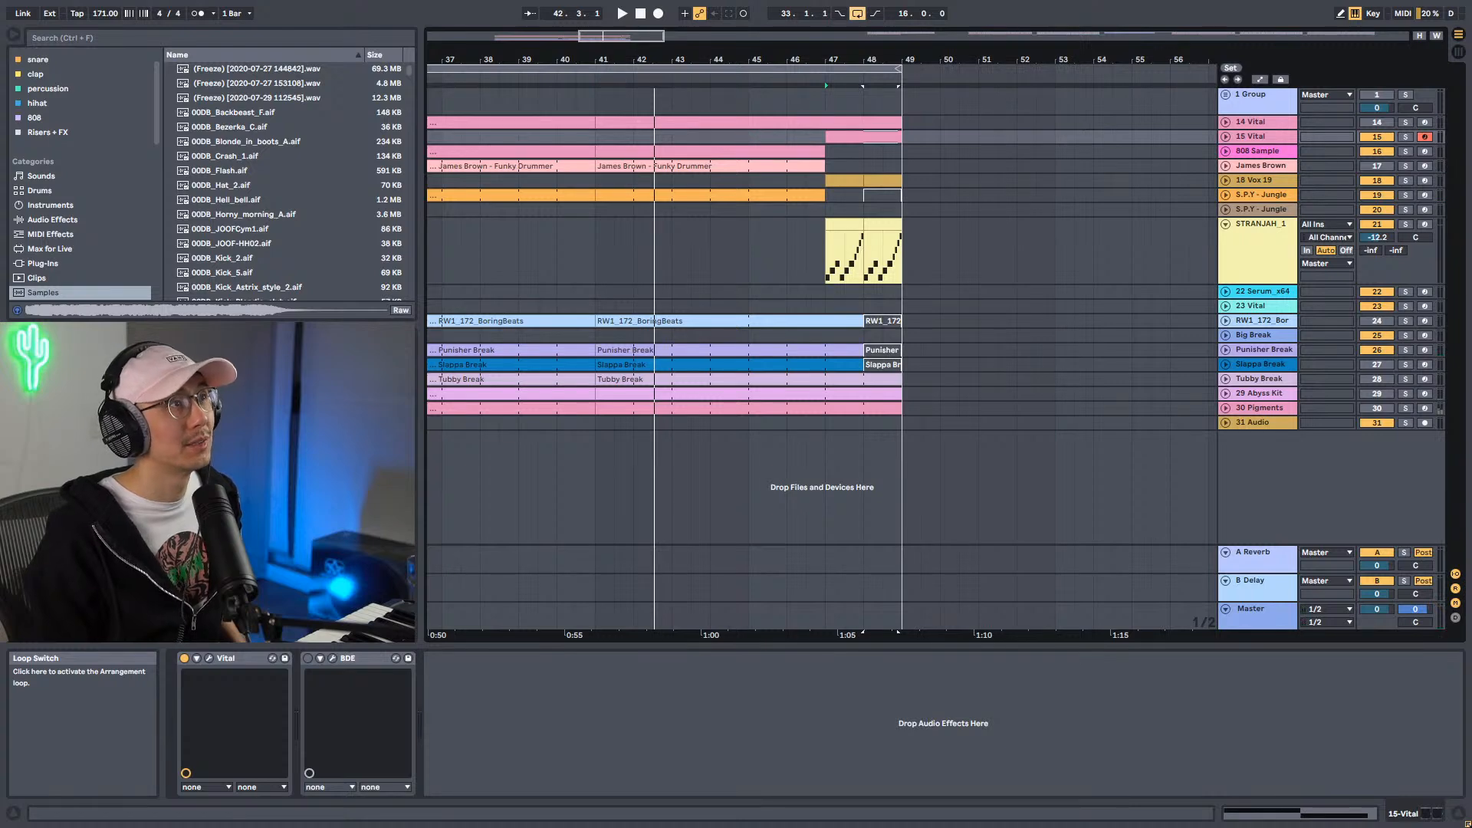
click(713, 721)
key(space)
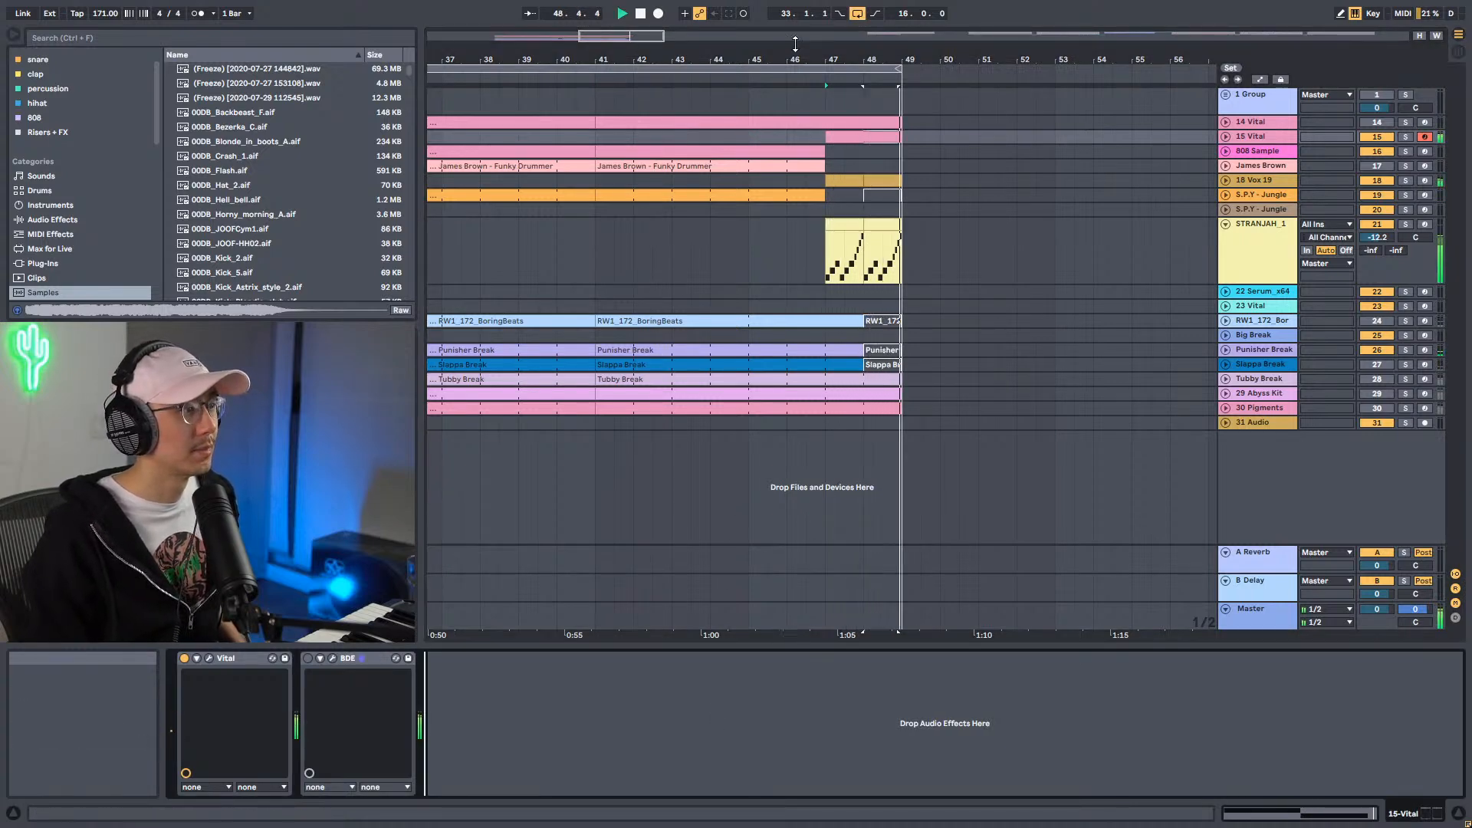
drag(606, 60, 861, 31)
key(space)
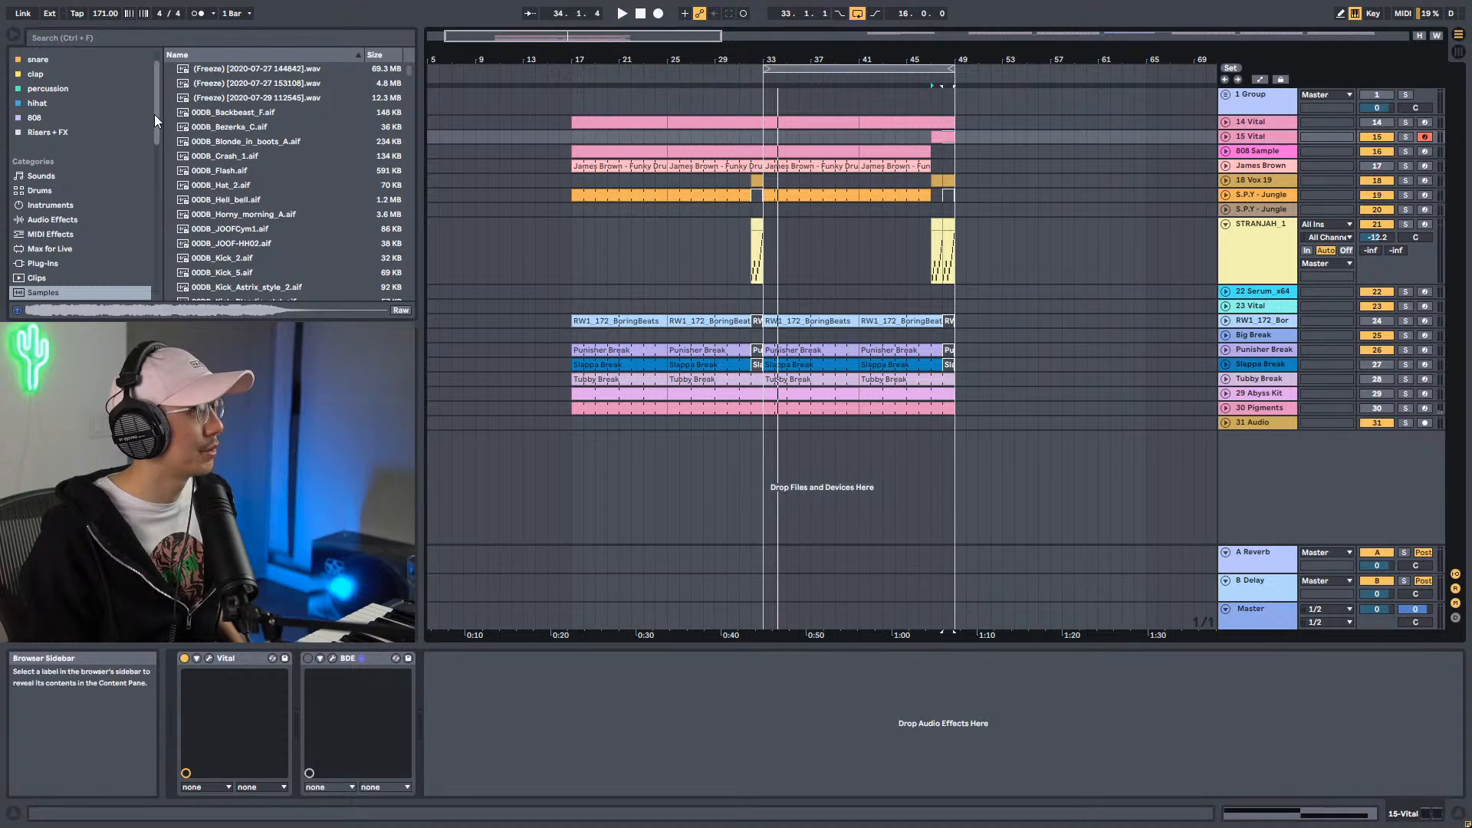
Browse the user folders during playback and open the Samples folder.
scroll(154, 114, down, 5)
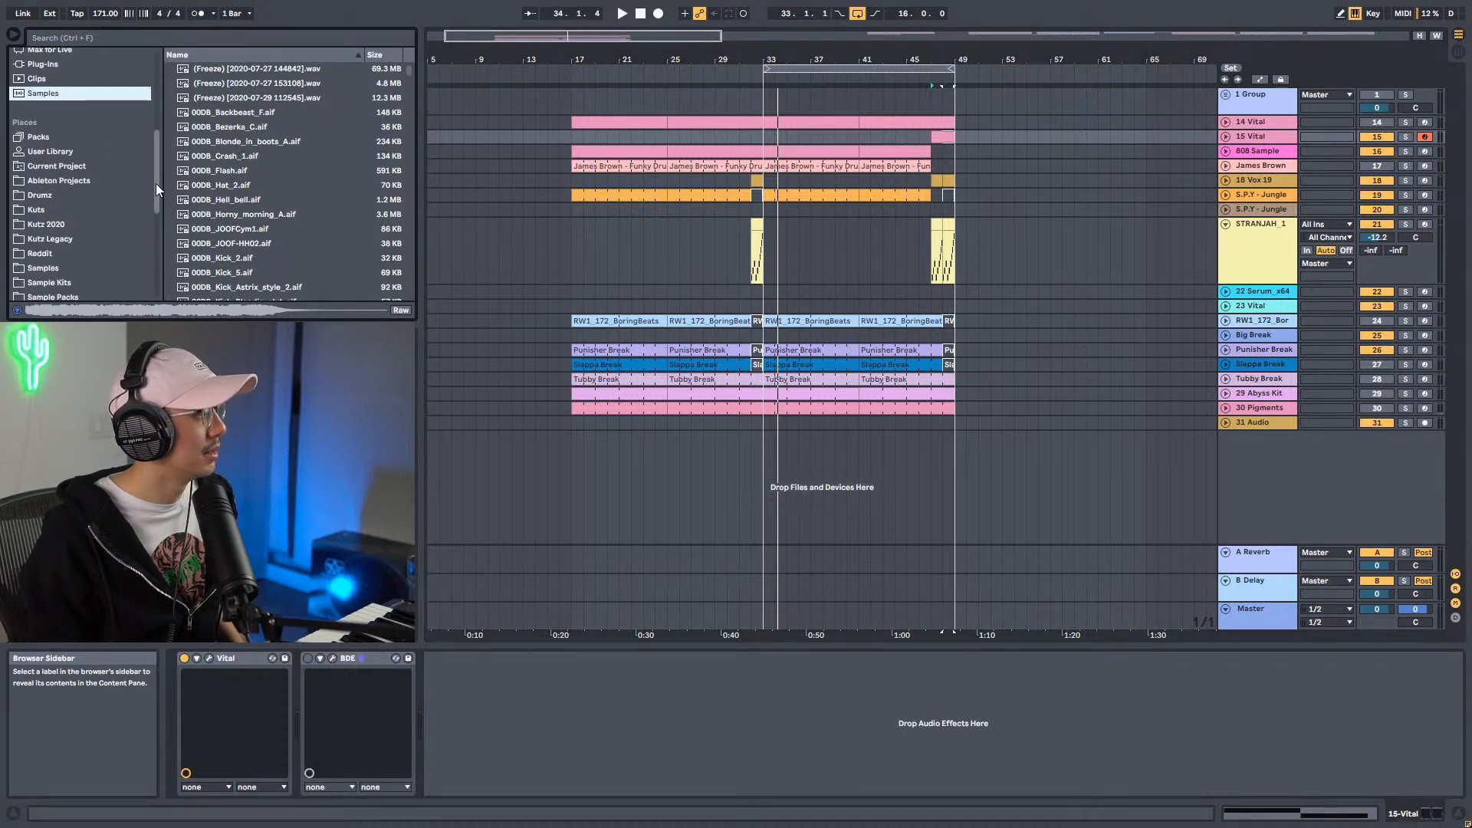
drag(157, 189, 157, 228)
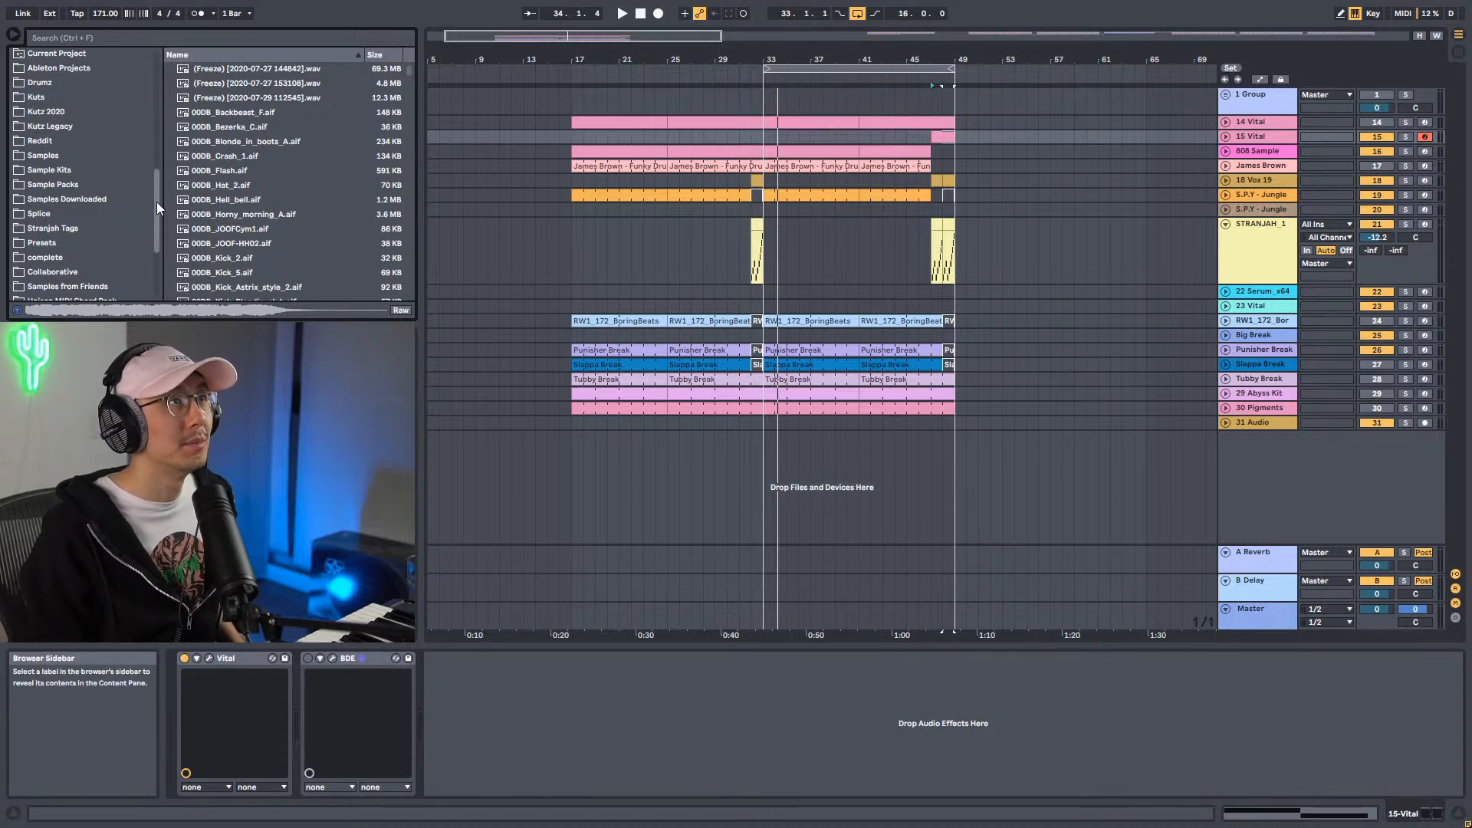
key(space)
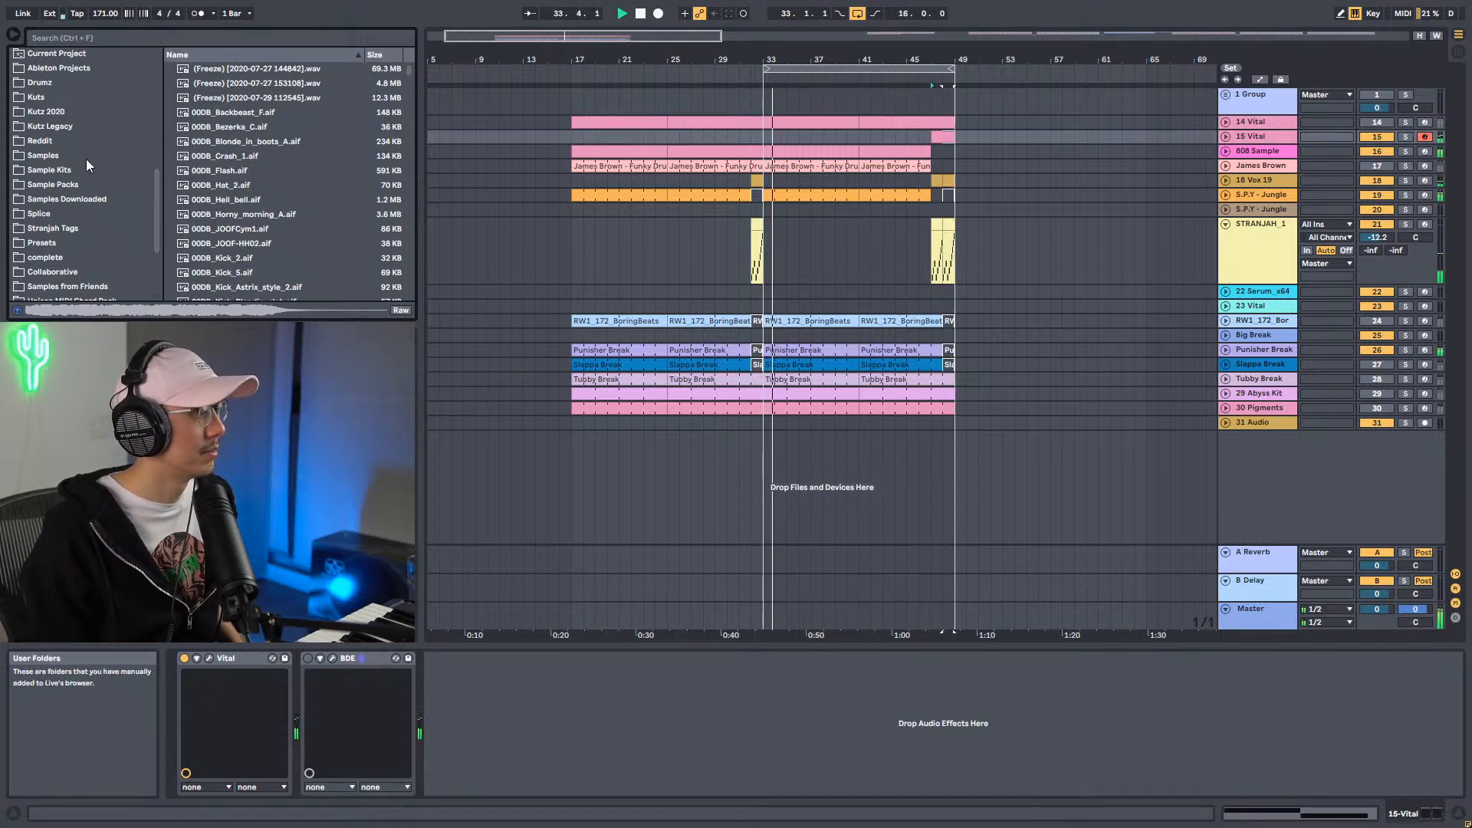
scroll(76, 180, up, 4)
scroll(77, 181, down, 4)
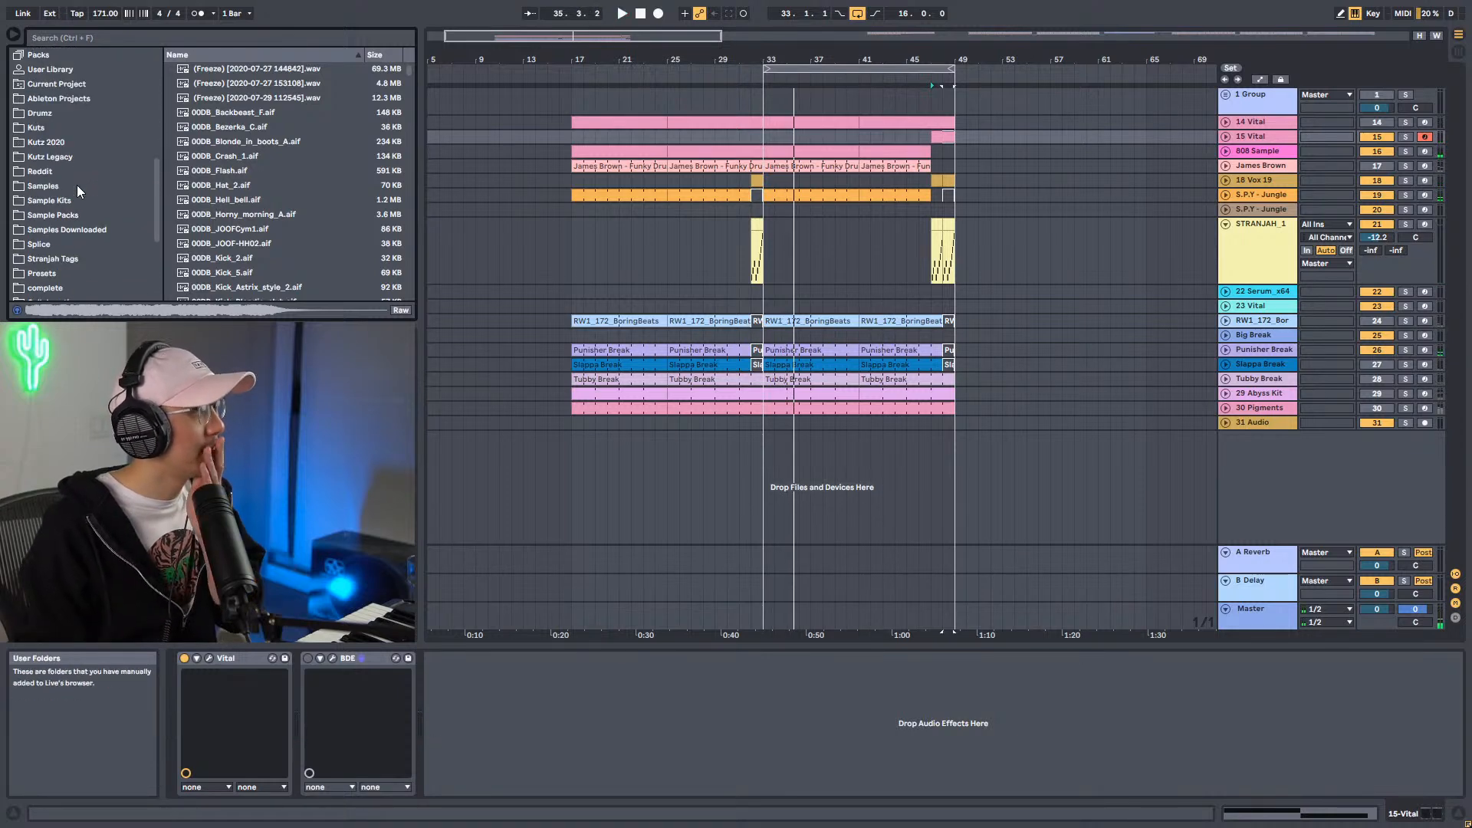
click(62, 186)
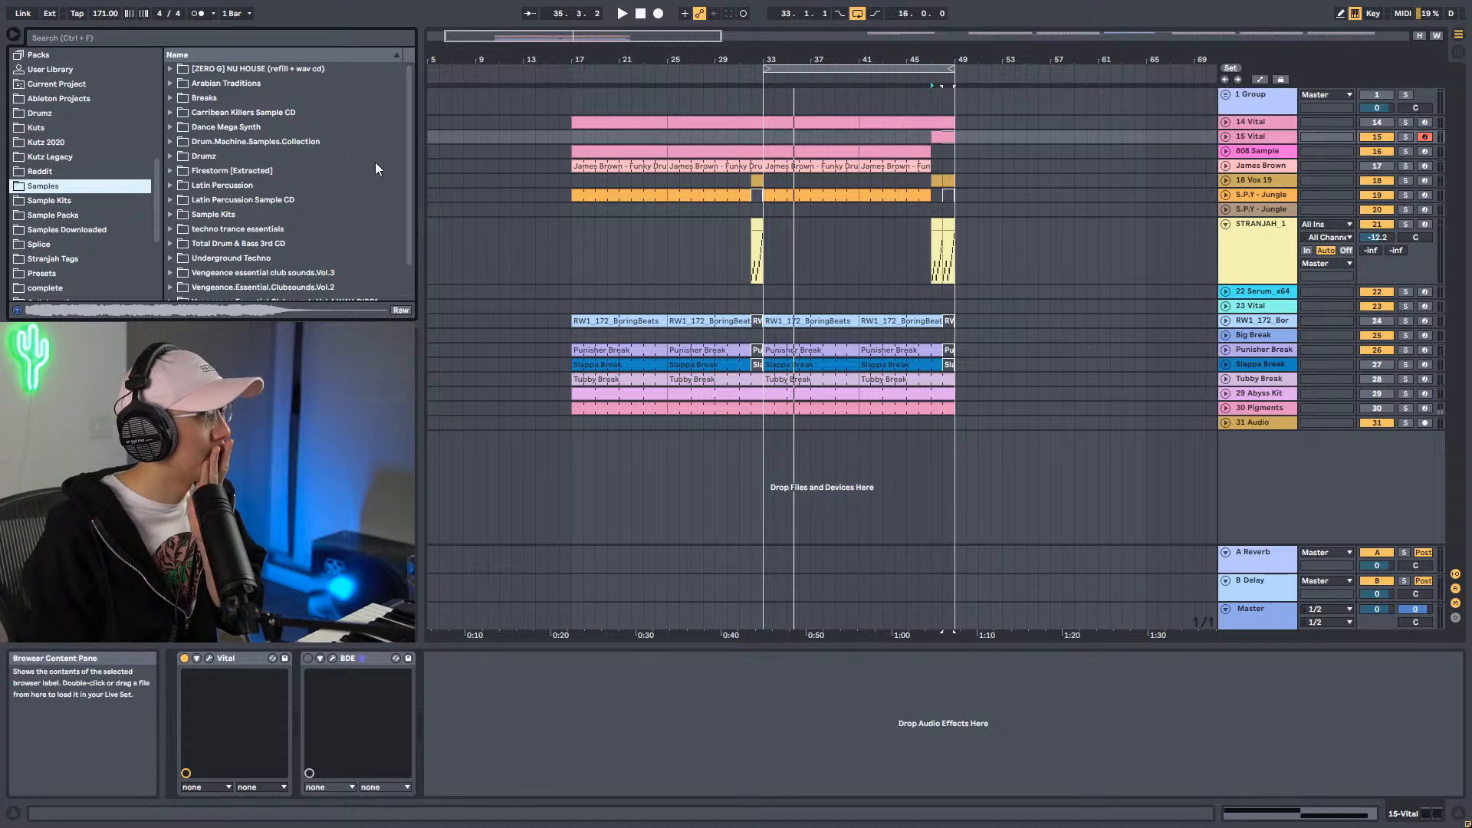
Look through the Samples and Sample Kits folders and collapse the expanded jungle breaks folders.
drag(410, 159, 408, 209)
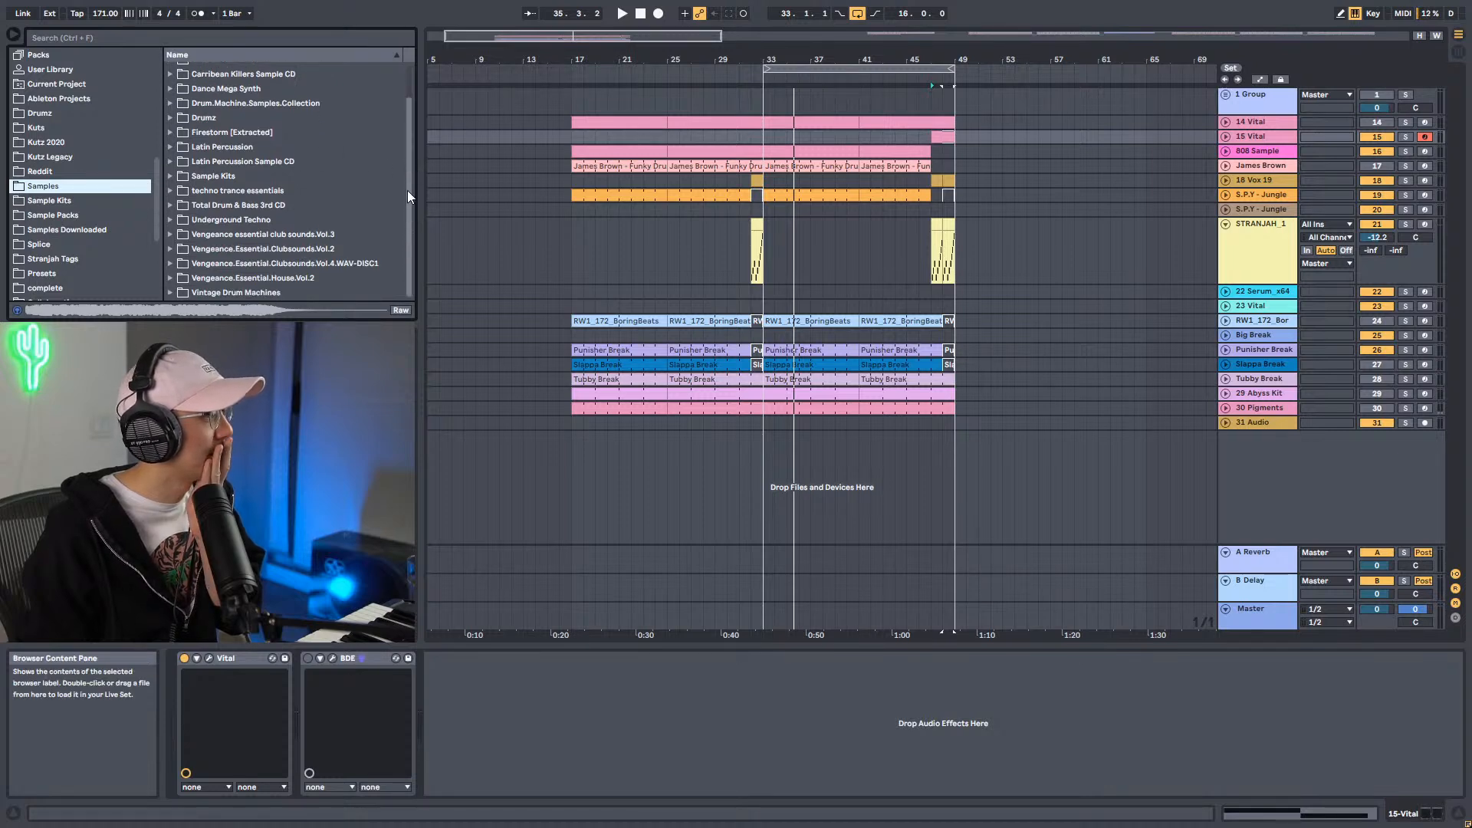
click(66, 199)
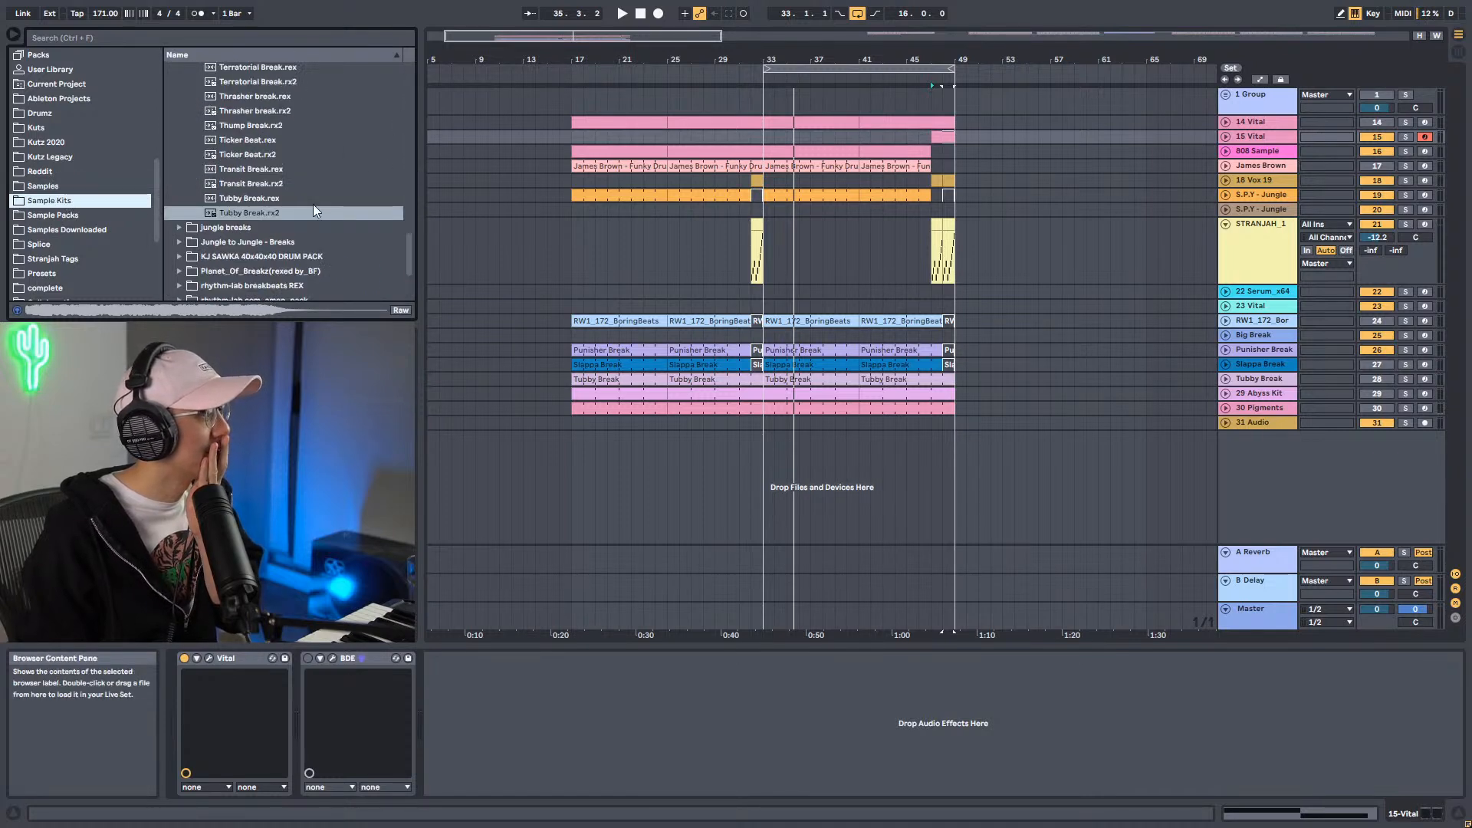
click(243, 213)
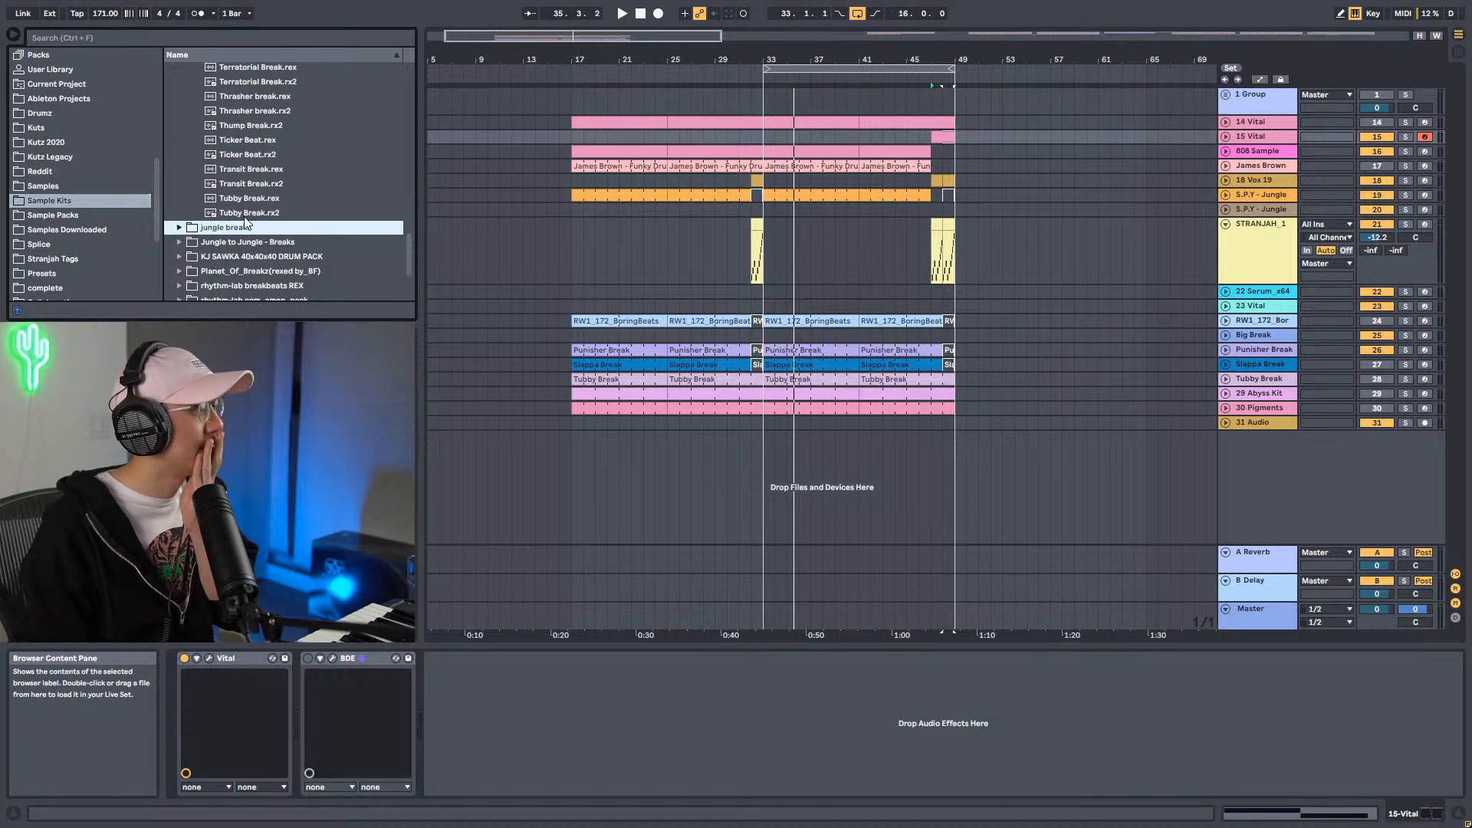
key(Left)
key(Left)
key(Left)
key(Left)
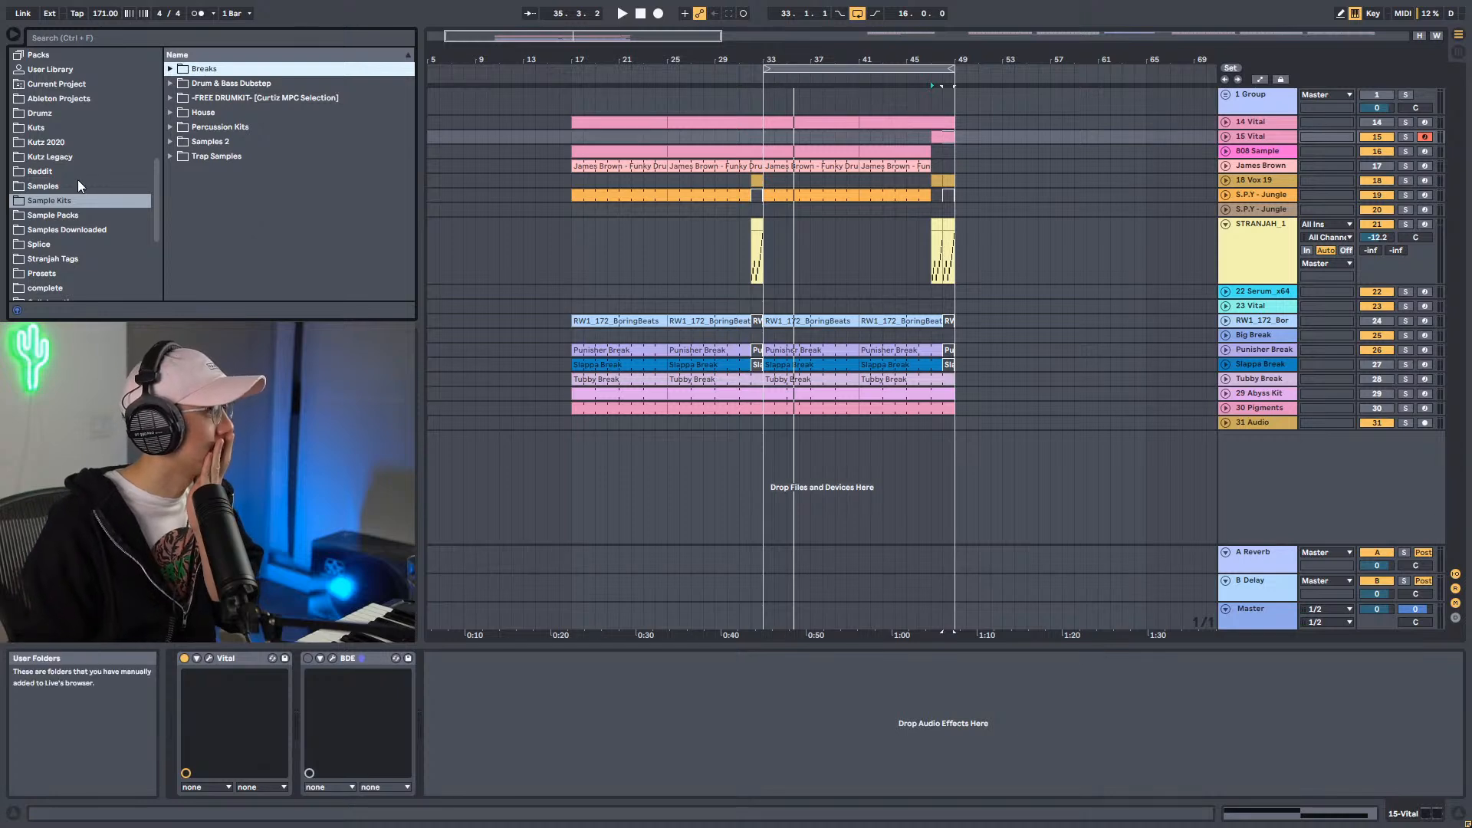
Place SPY-PAD_27.wav from the Sample Packs folder on a new track at bar 33 and play the section.
click(62, 215)
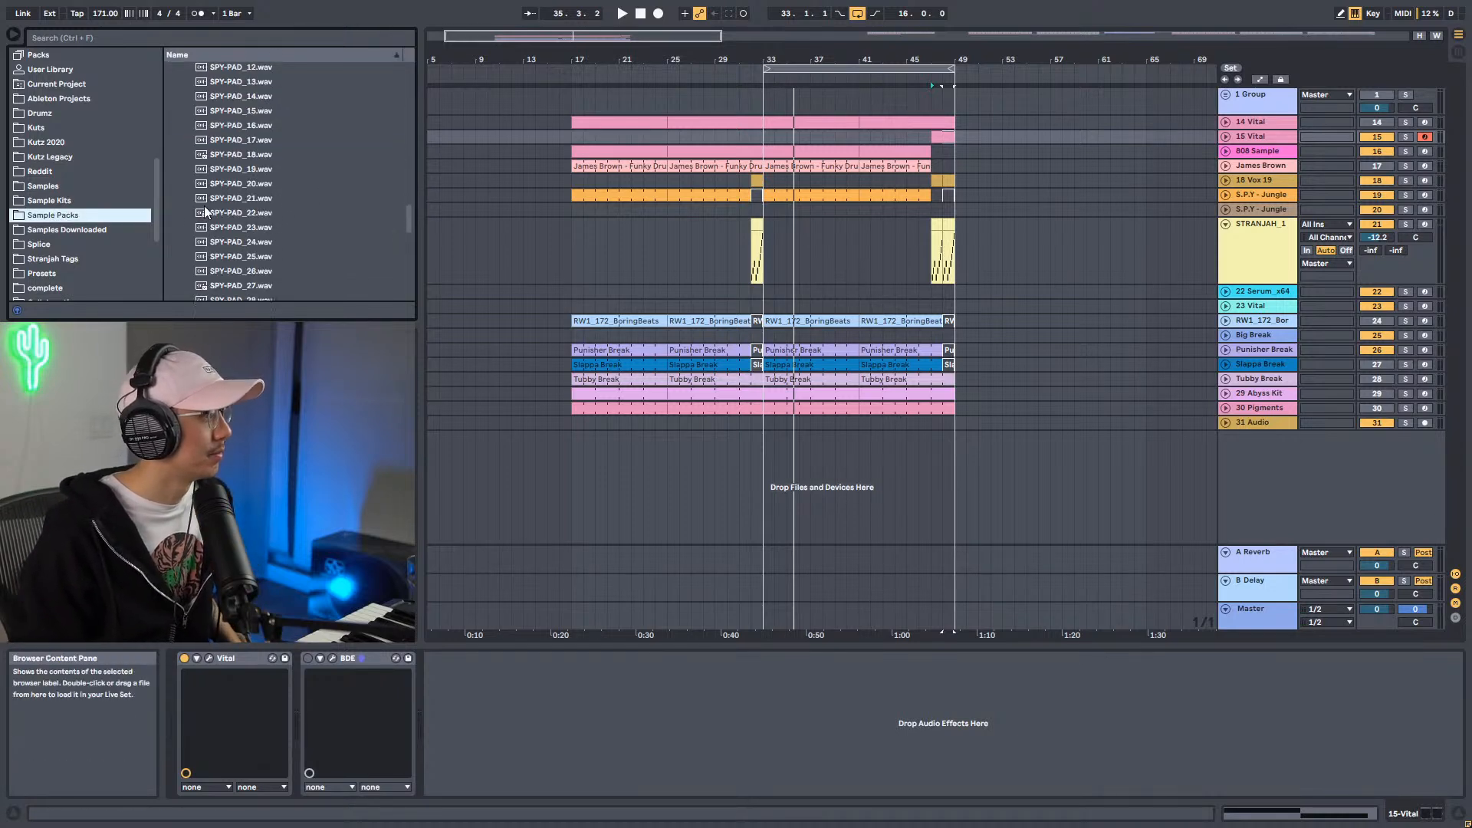
scroll(204, 206, down, 1)
click(242, 210)
scroll(240, 220, down, 3)
drag(256, 92, 762, 429)
key(space)
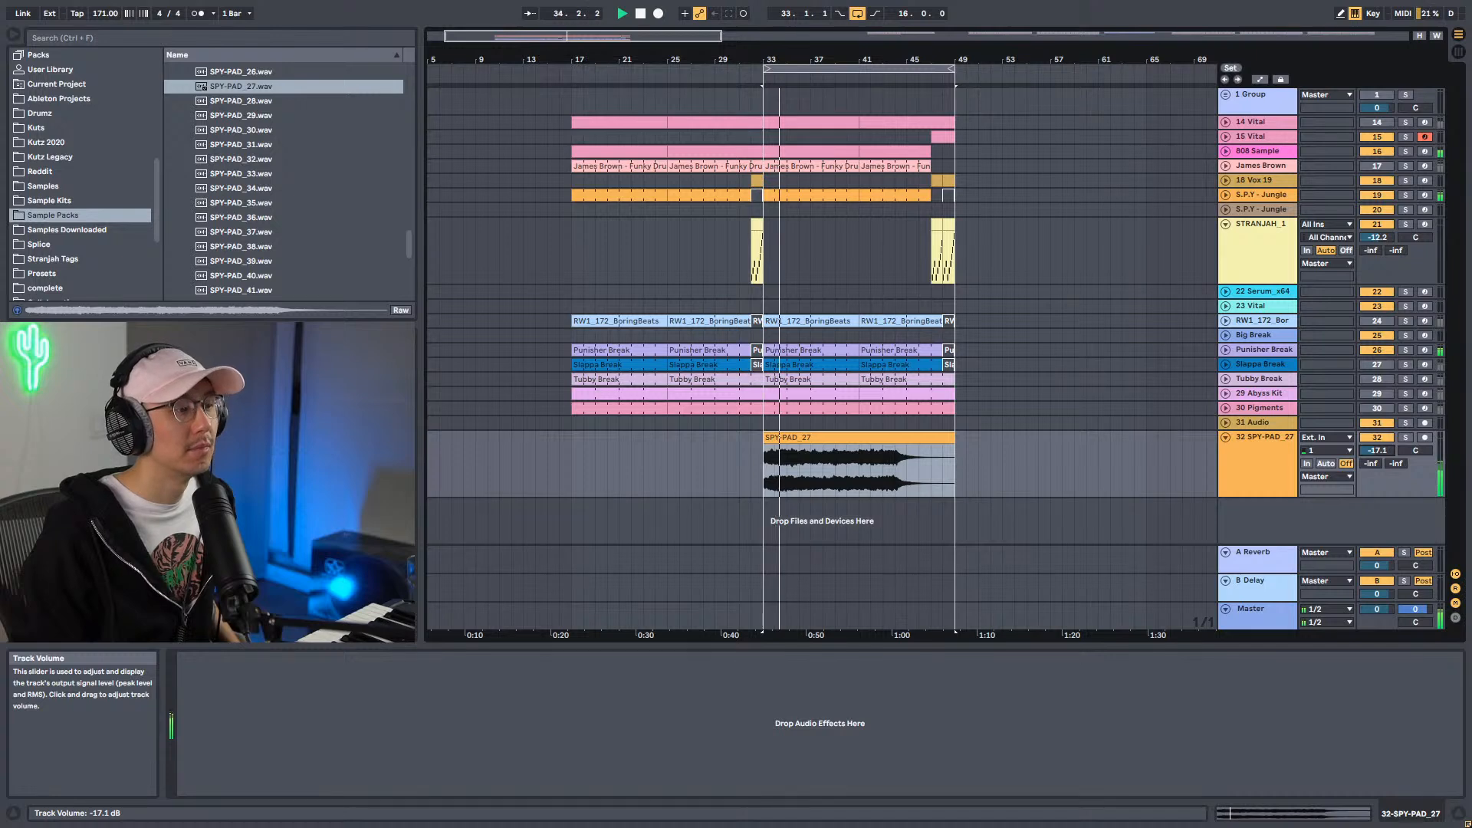
Warp the SPY-PAD_27 clip in Complex Pro mode with Formants at 0.00, and lower its track volume to -18.0 dB.
double_click(926, 443)
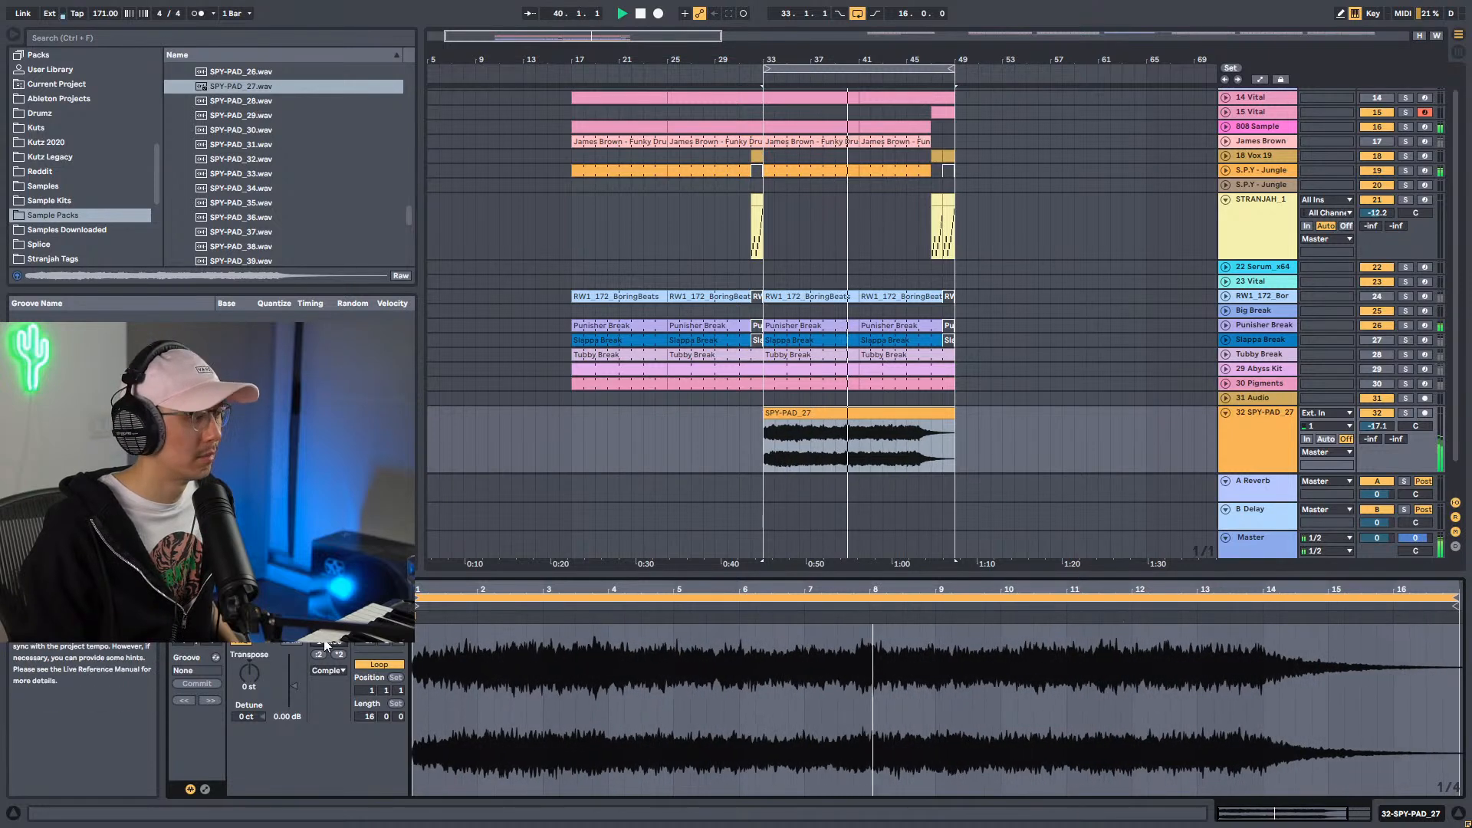
click(328, 670)
click(324, 739)
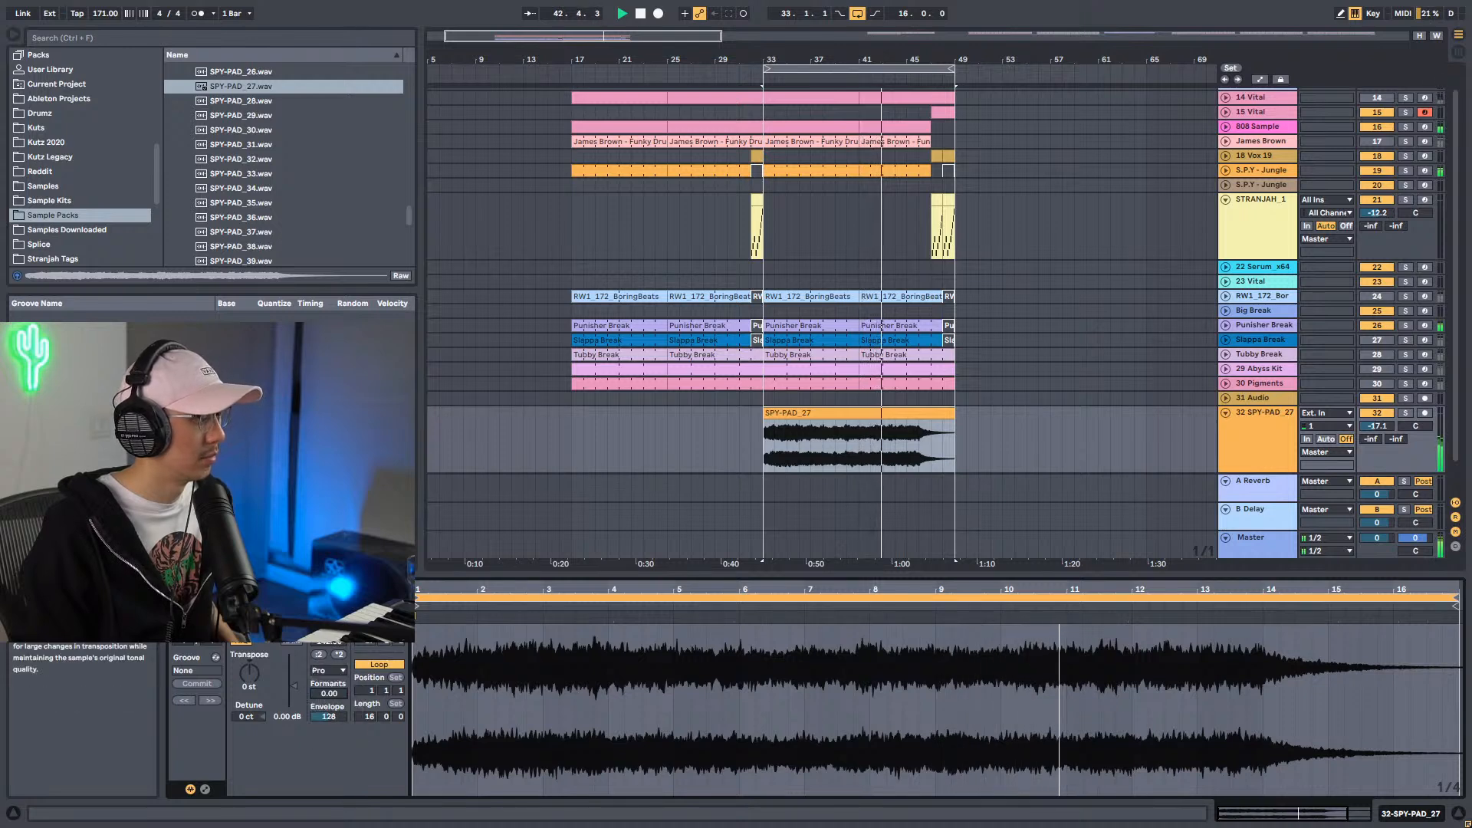
drag(322, 690, 322, 752)
drag(1384, 425, 1385, 435)
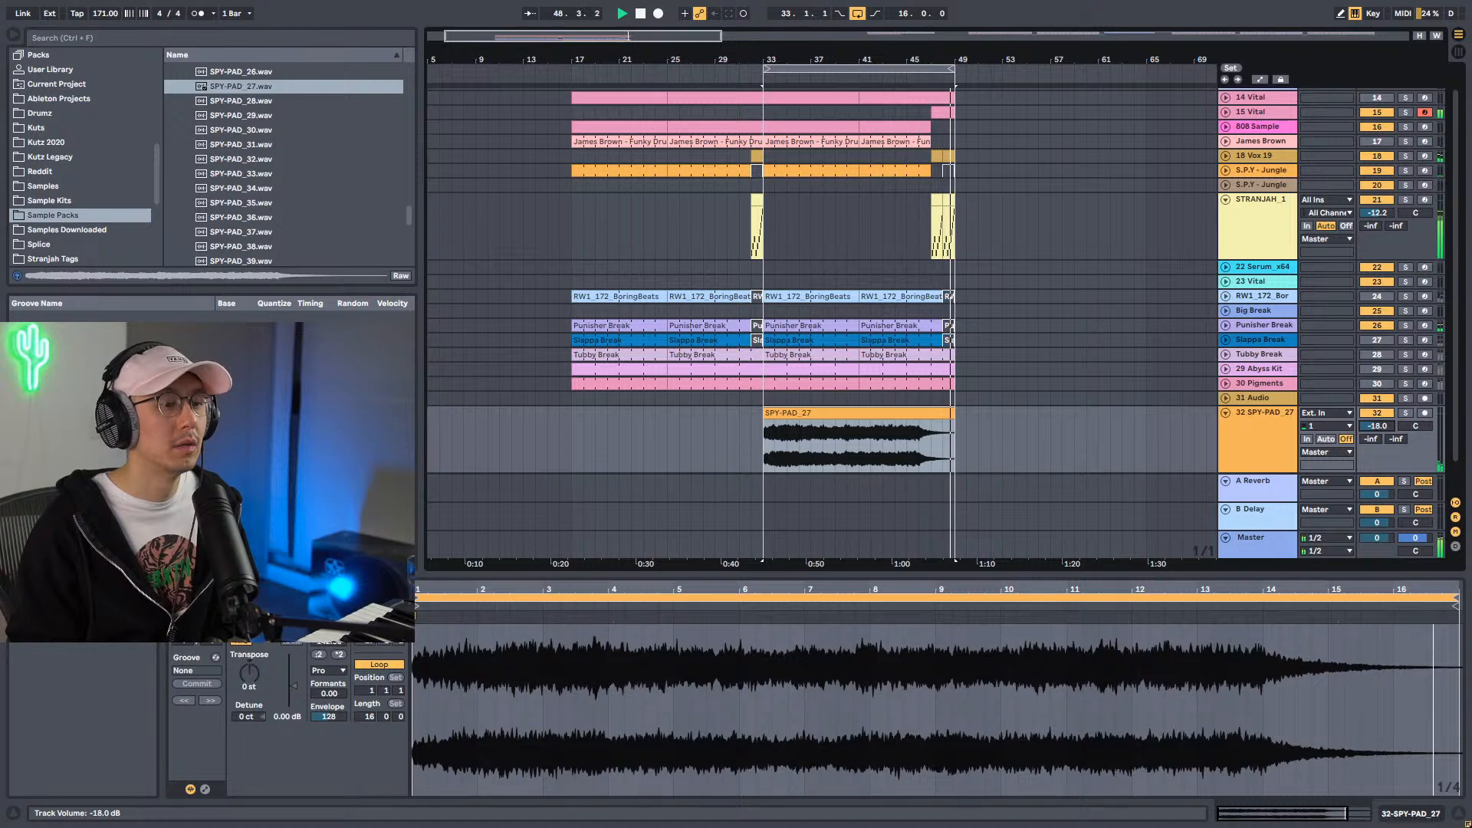
Clear bar 47 of the Vox 19 track, leaving only the clip in bar 48, and save the Set.
click(946, 157)
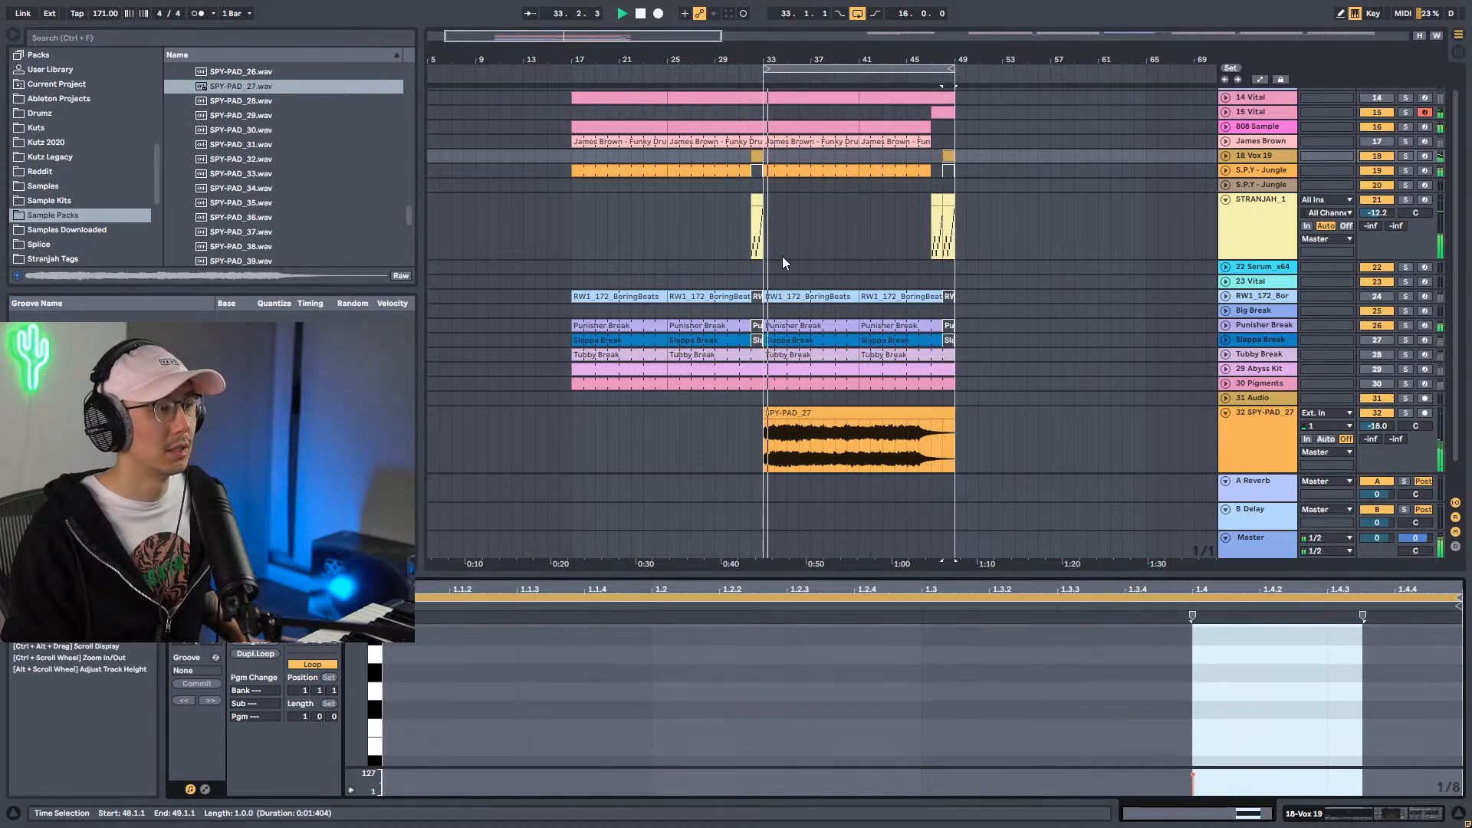
key(ctrl+s)
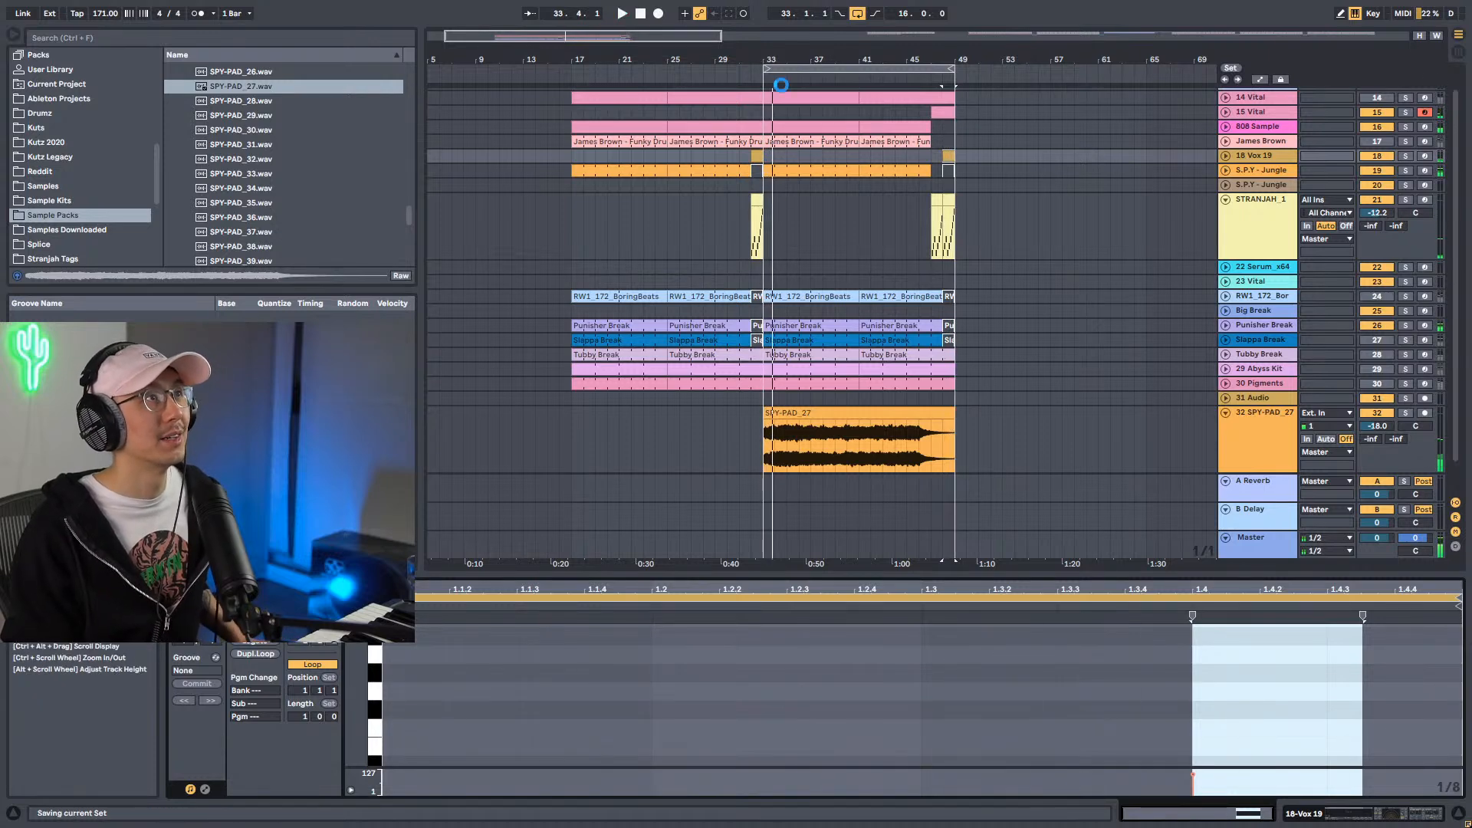
Listen to the duplicated section with the pad from bar 33.
click(765, 268)
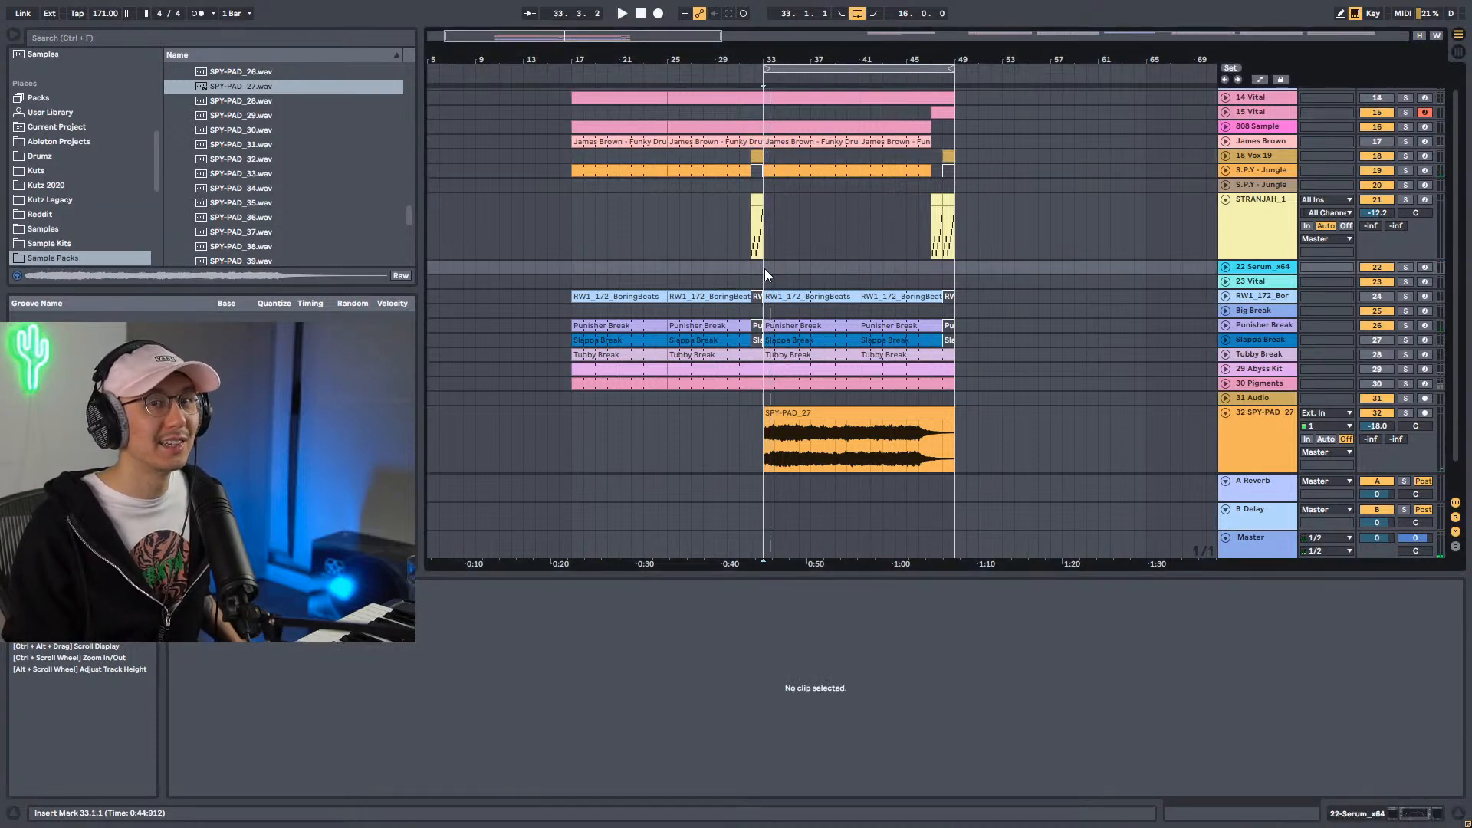
key(space)
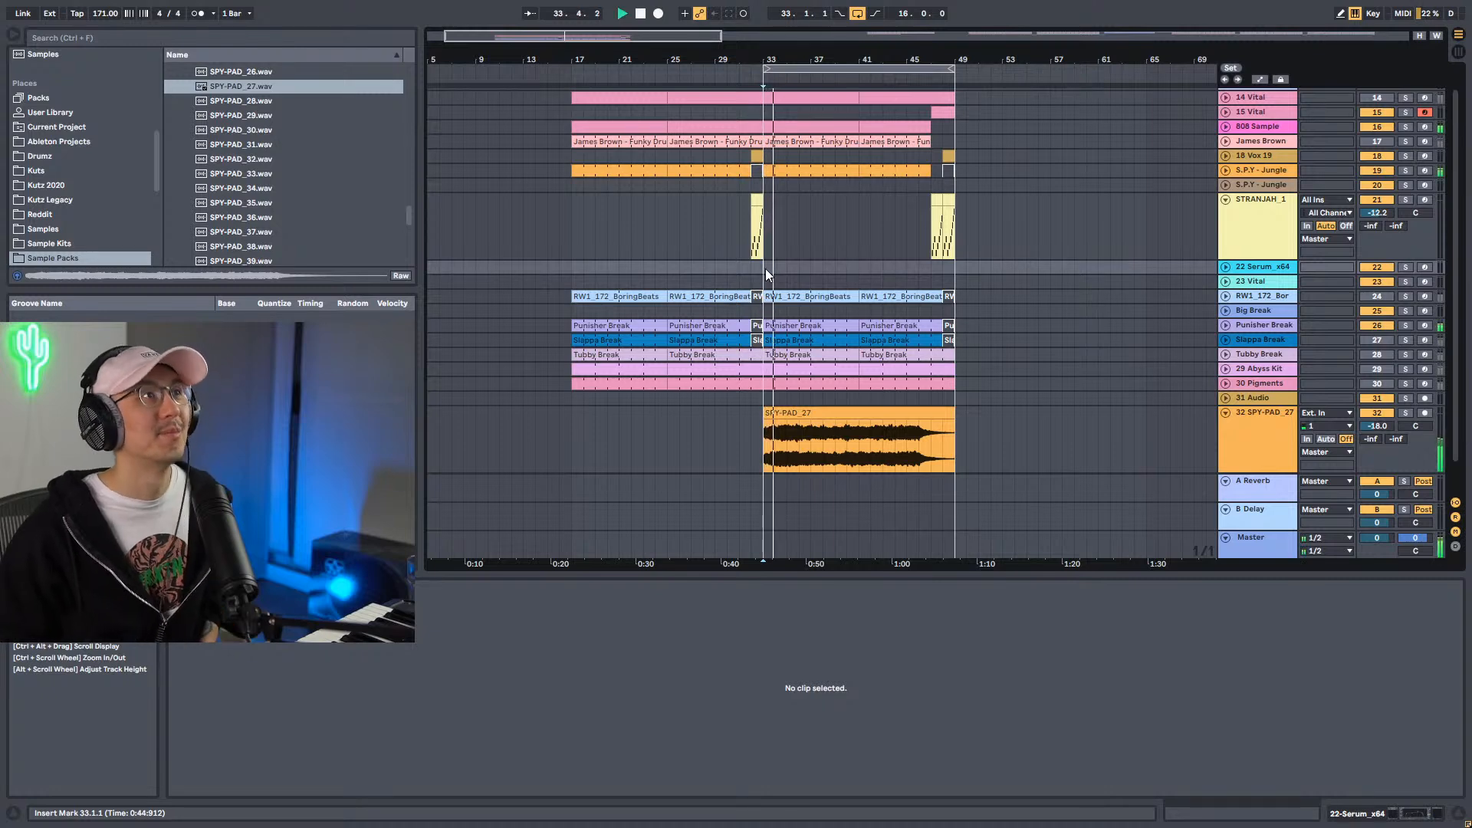
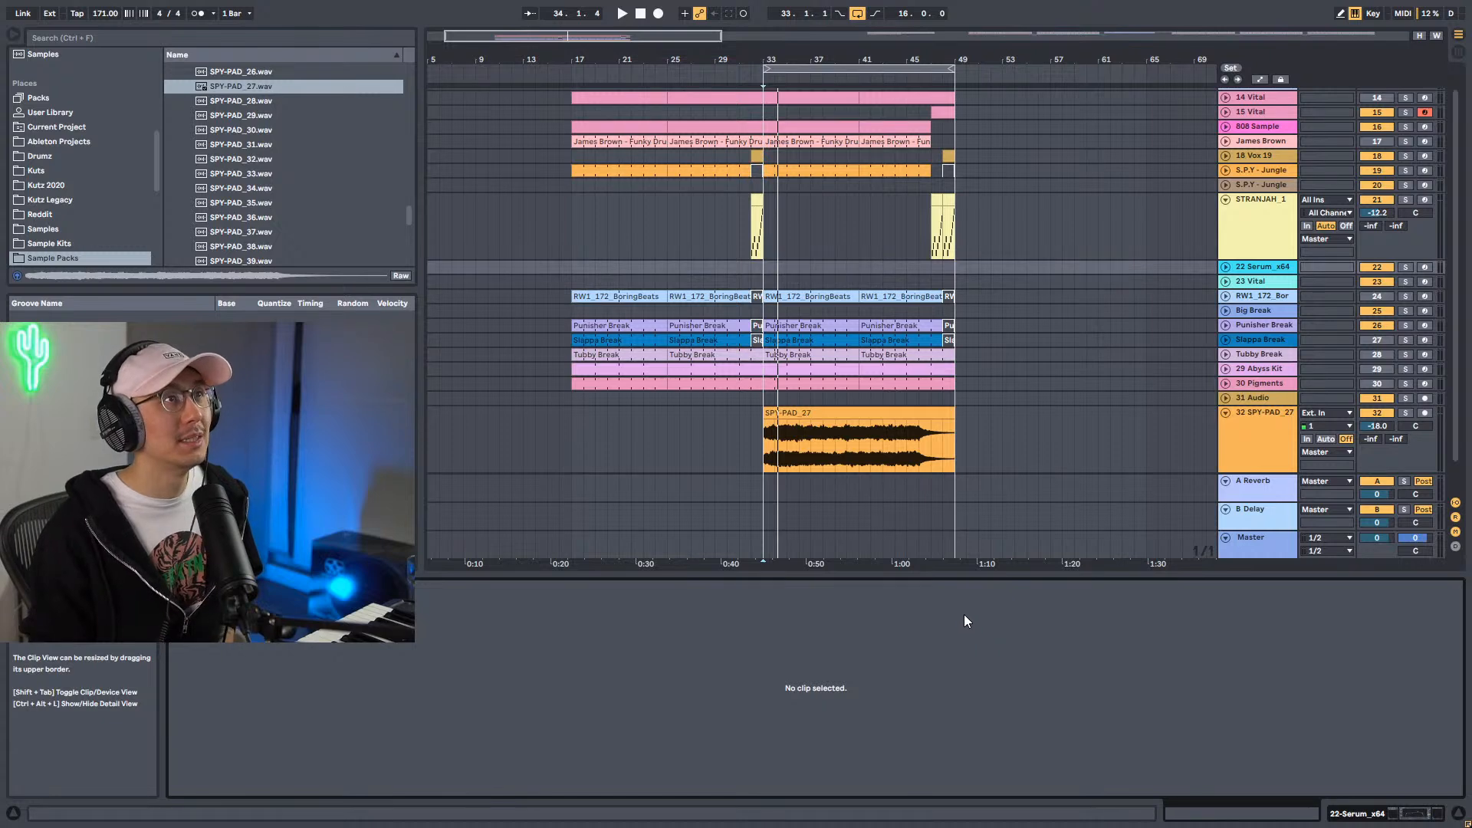
scroll(759, 413, up, 1)
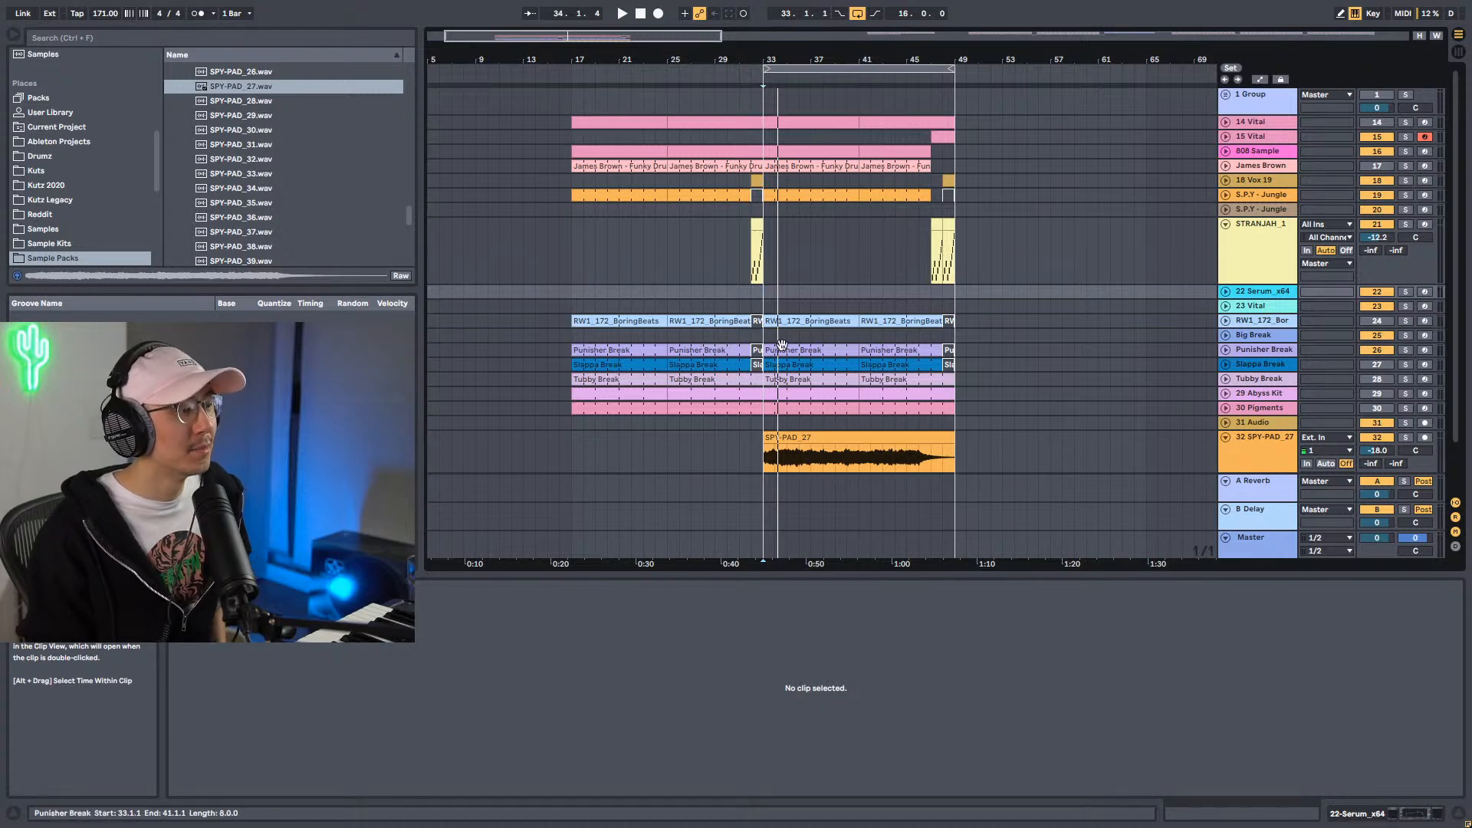
key(space)
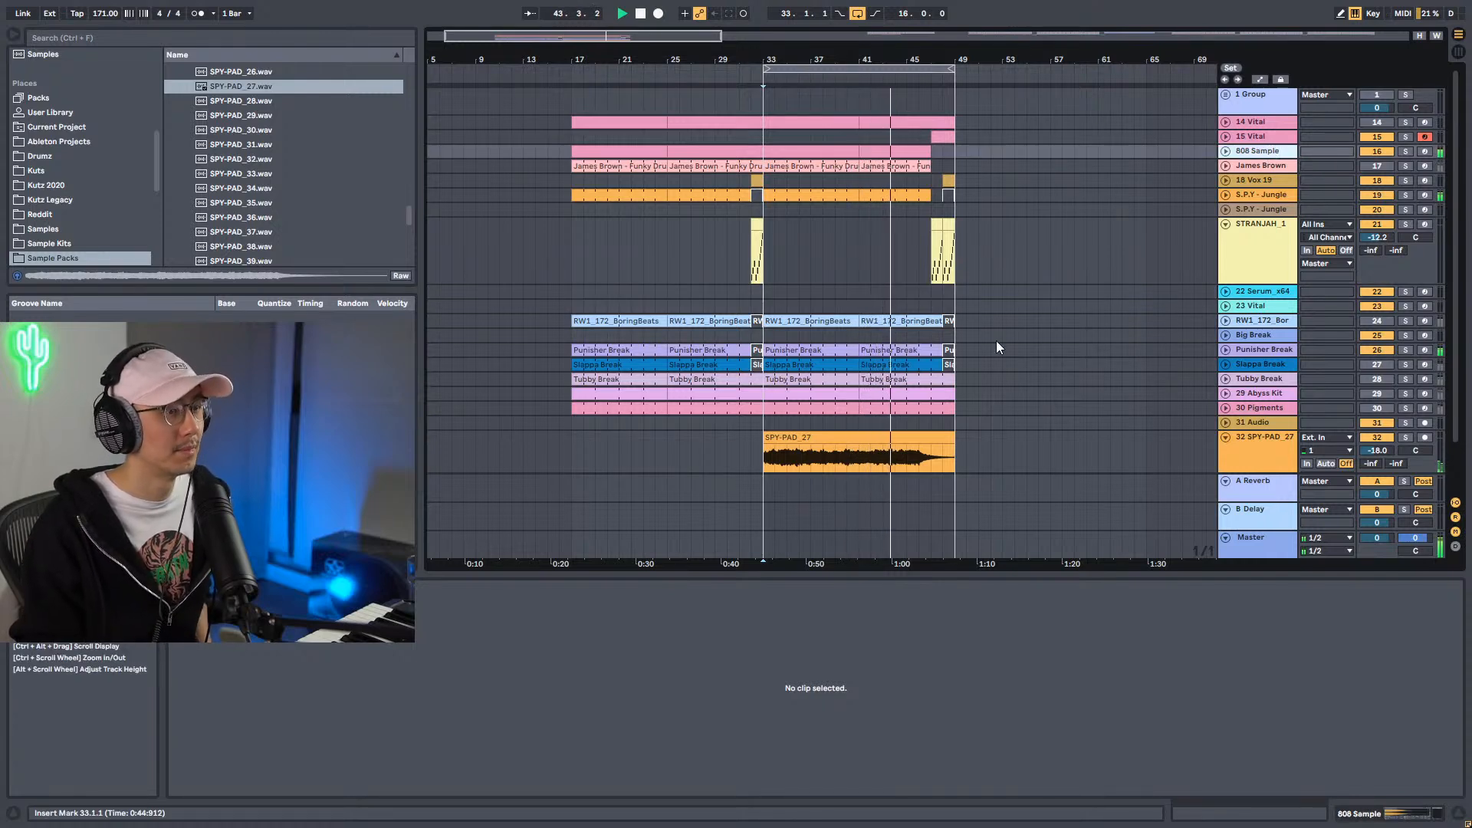
Open the BDE distortion on the 808 Sample track and set its Drive to 21.4 dB during playback.
double_click(1274, 151)
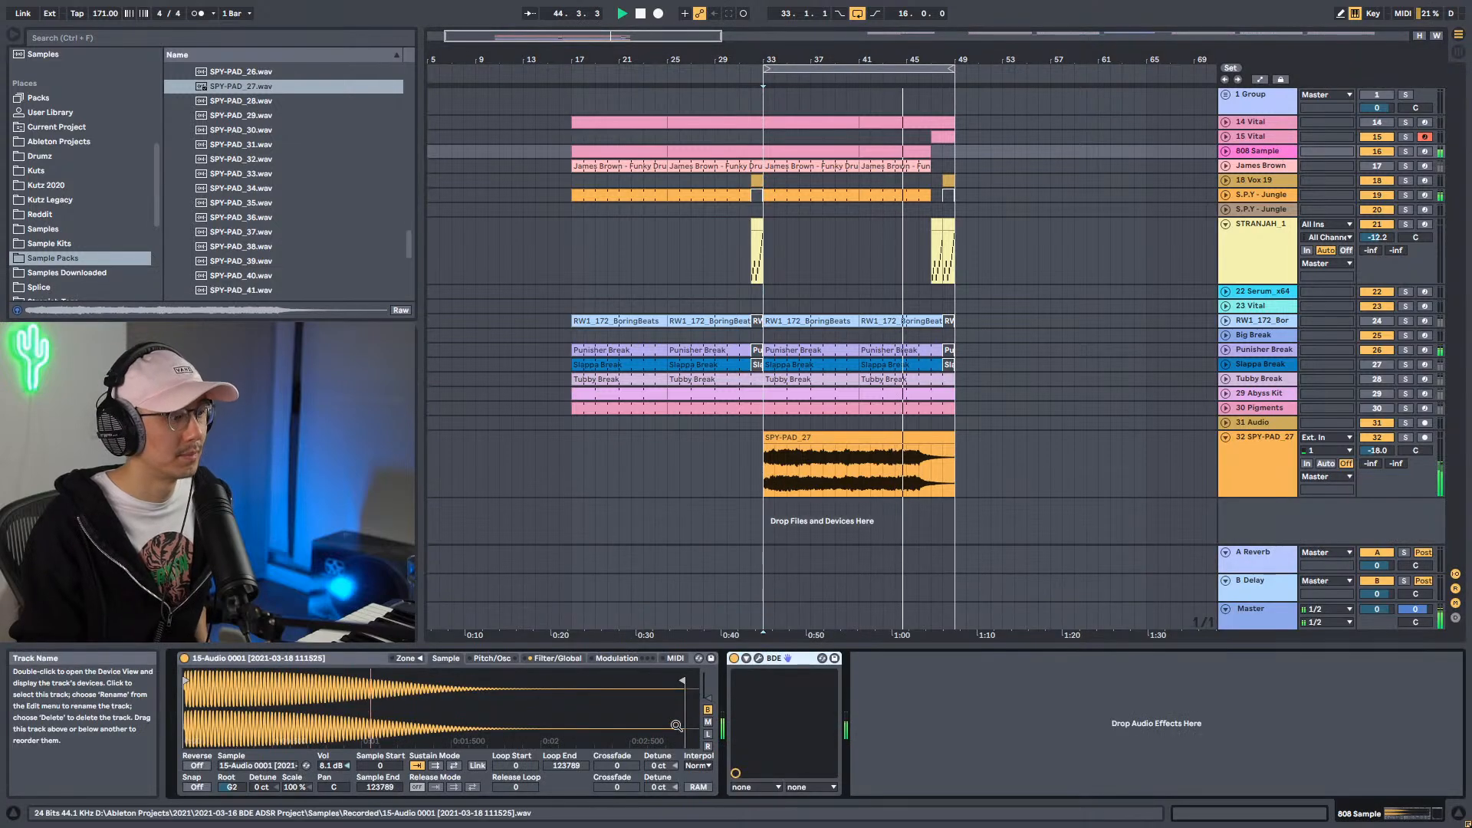
click(760, 658)
drag(738, 399, 738, 391)
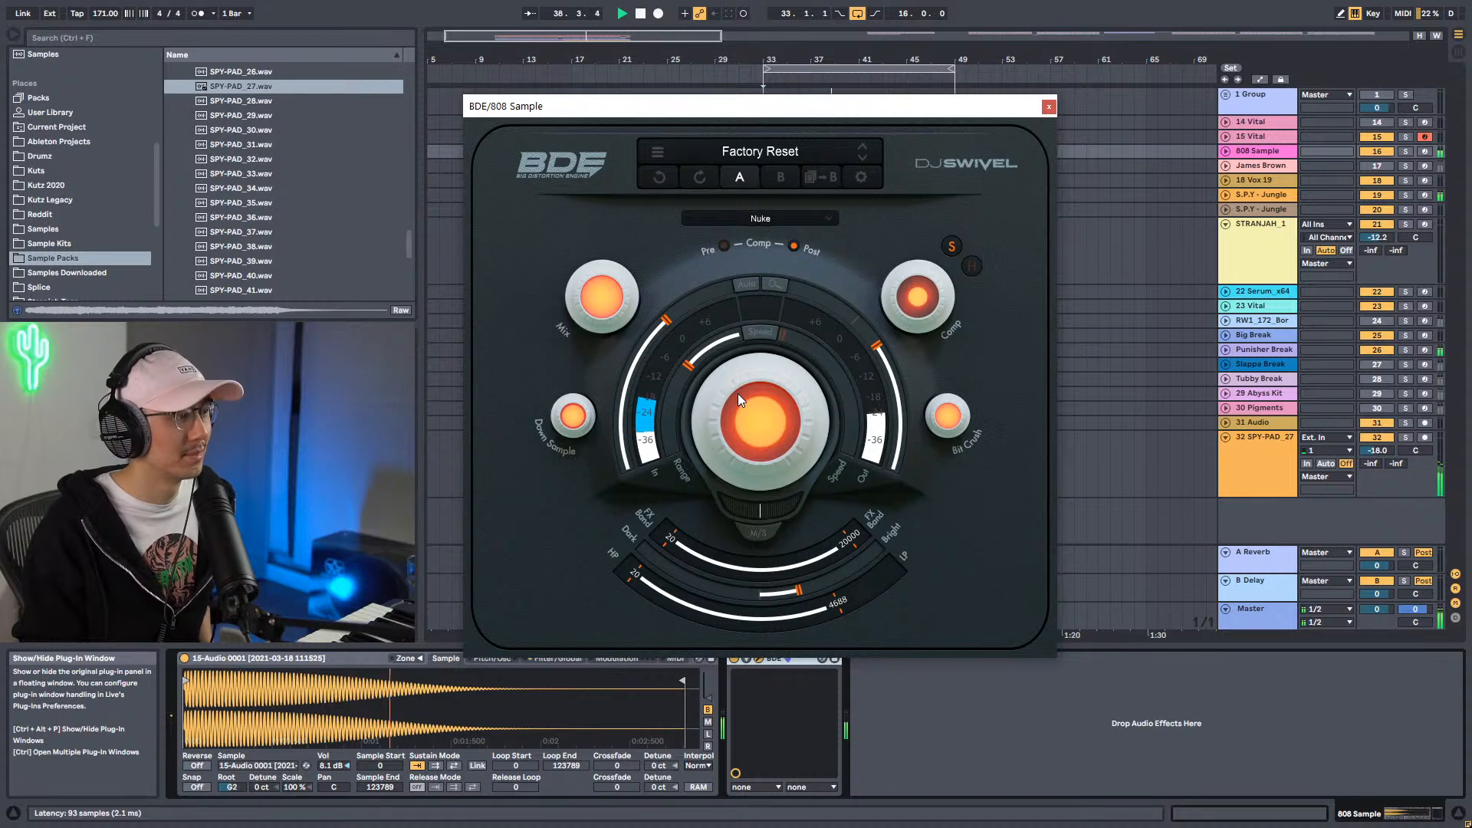
key(space)
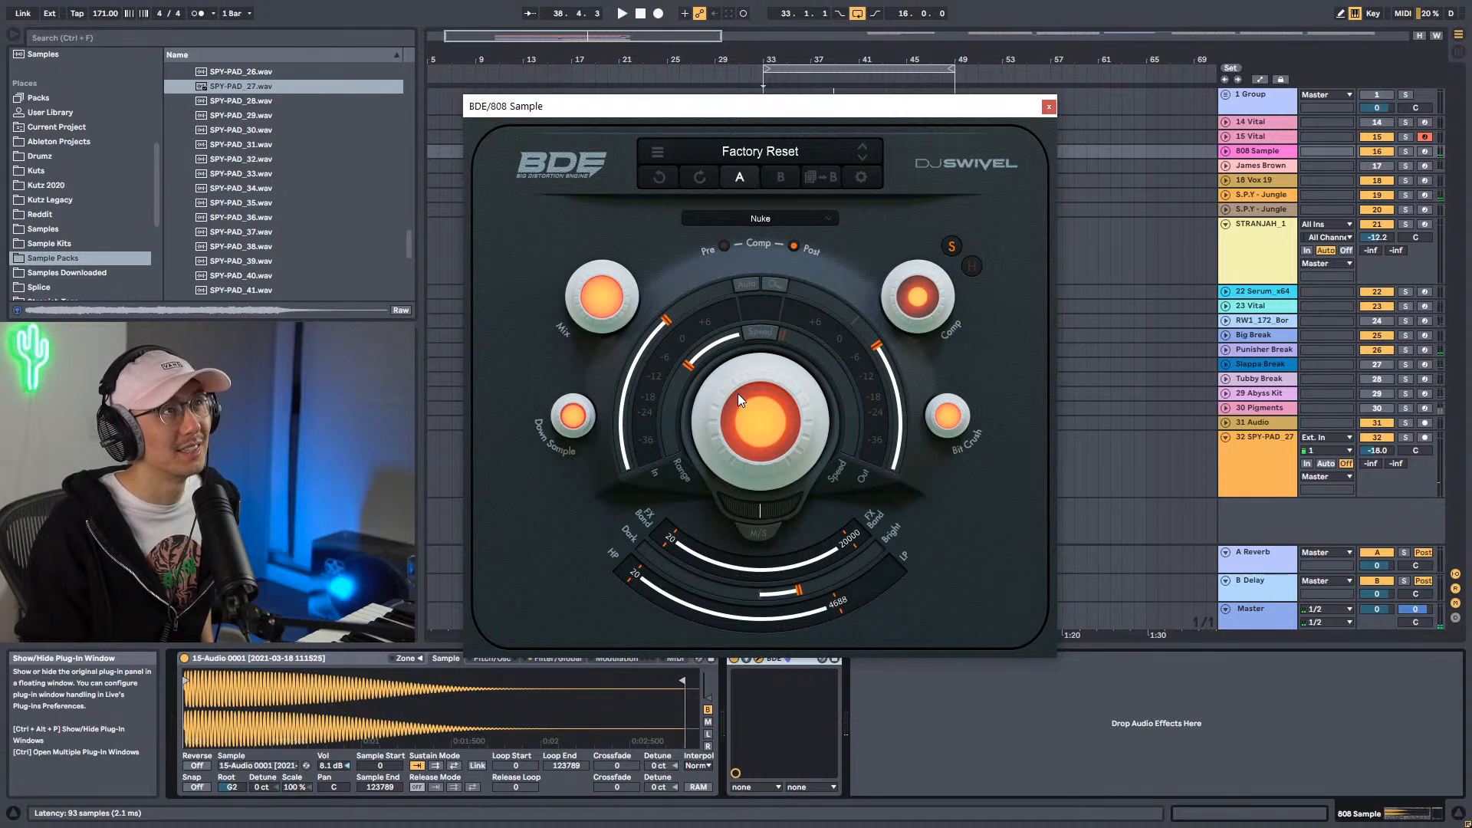
key(space)
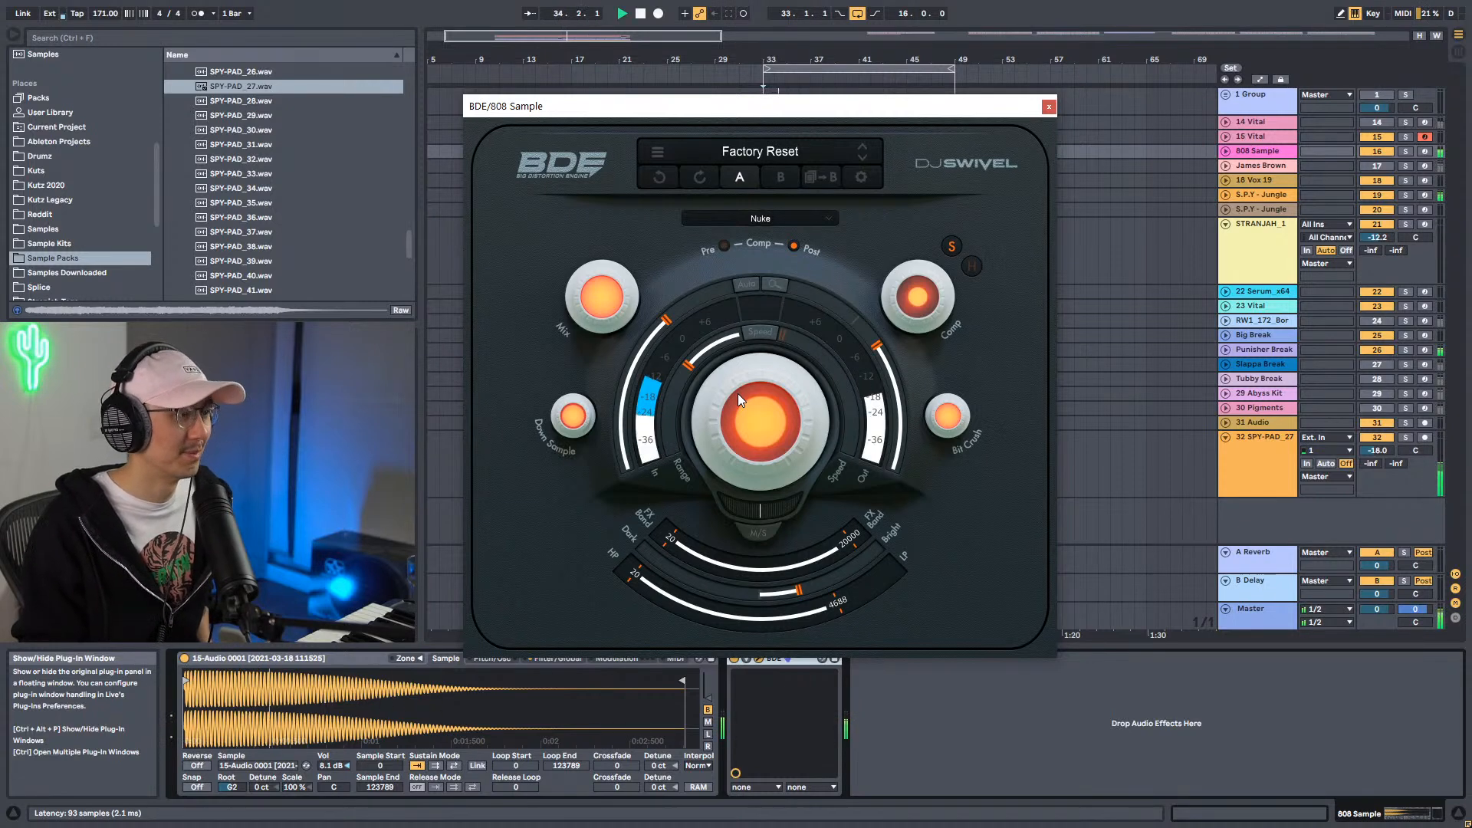
mouse_move(748, 424)
mouse_down()
mouse_move(750, 389)
mouse_move(750, 404)
mouse_up()
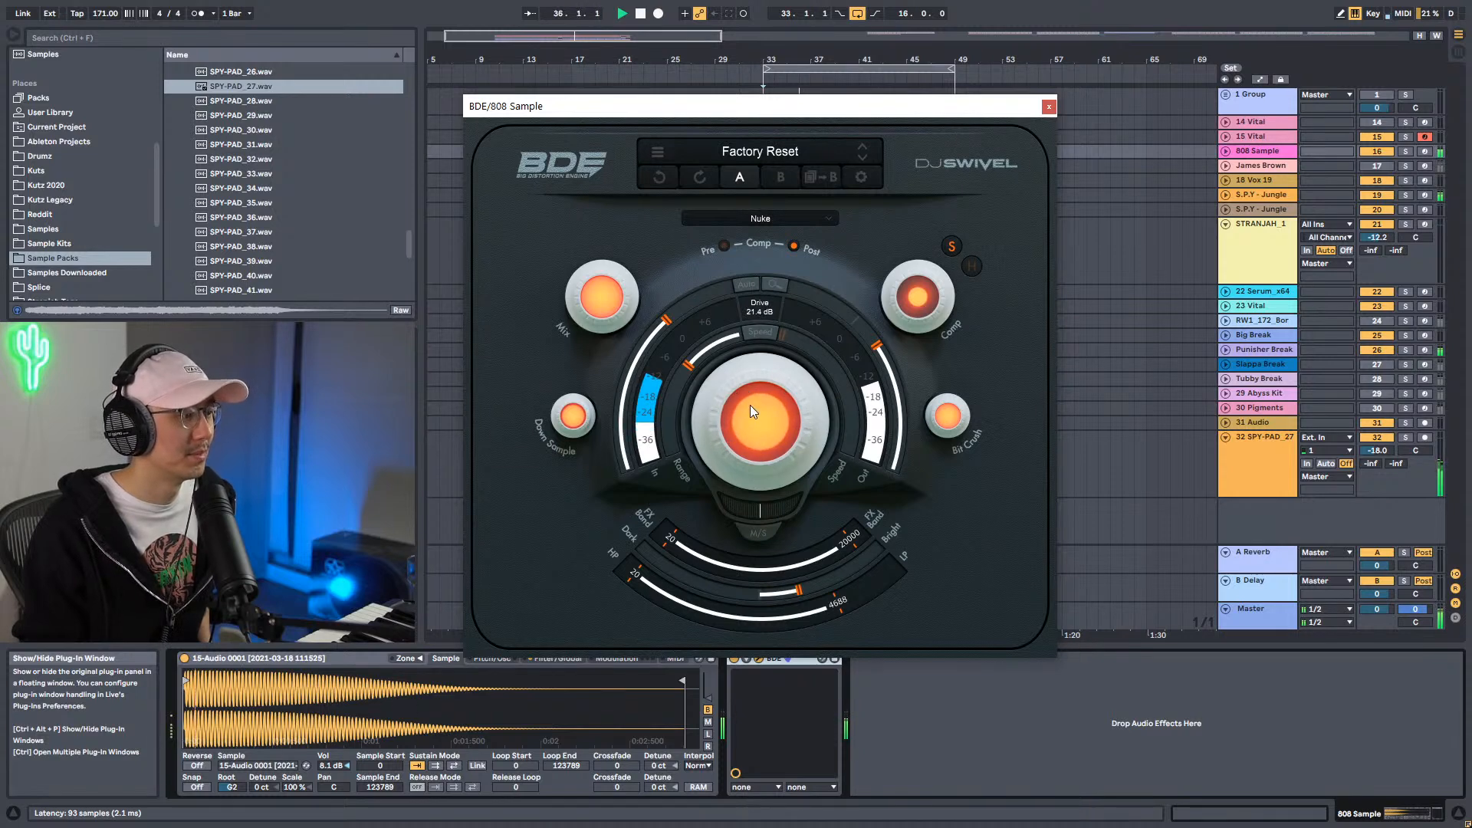
Solo the 808 Sample track and listen to the distorted bass from bar 33.
click(1403, 152)
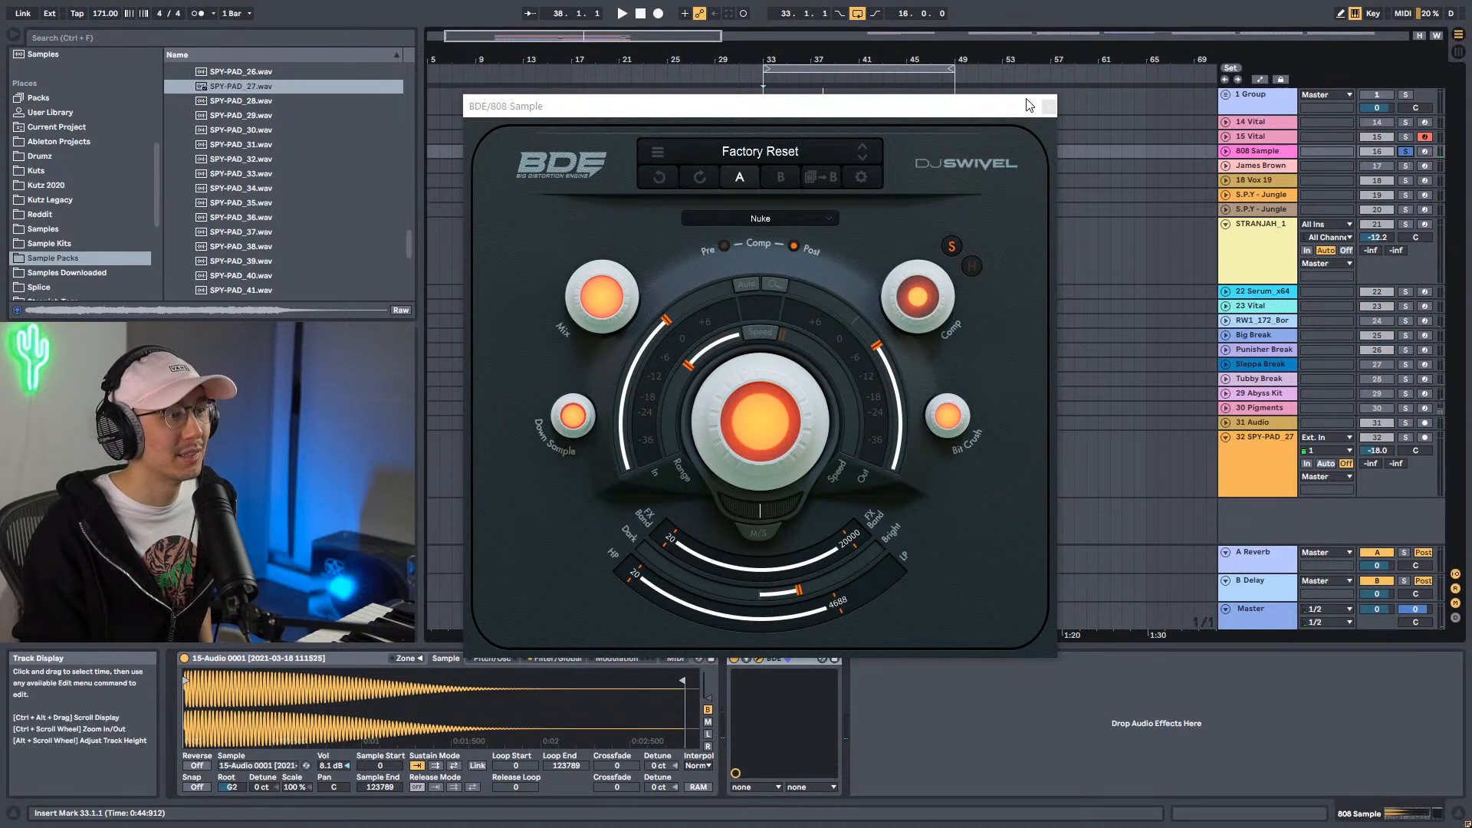
drag(919, 112, 928, 76)
key(space)
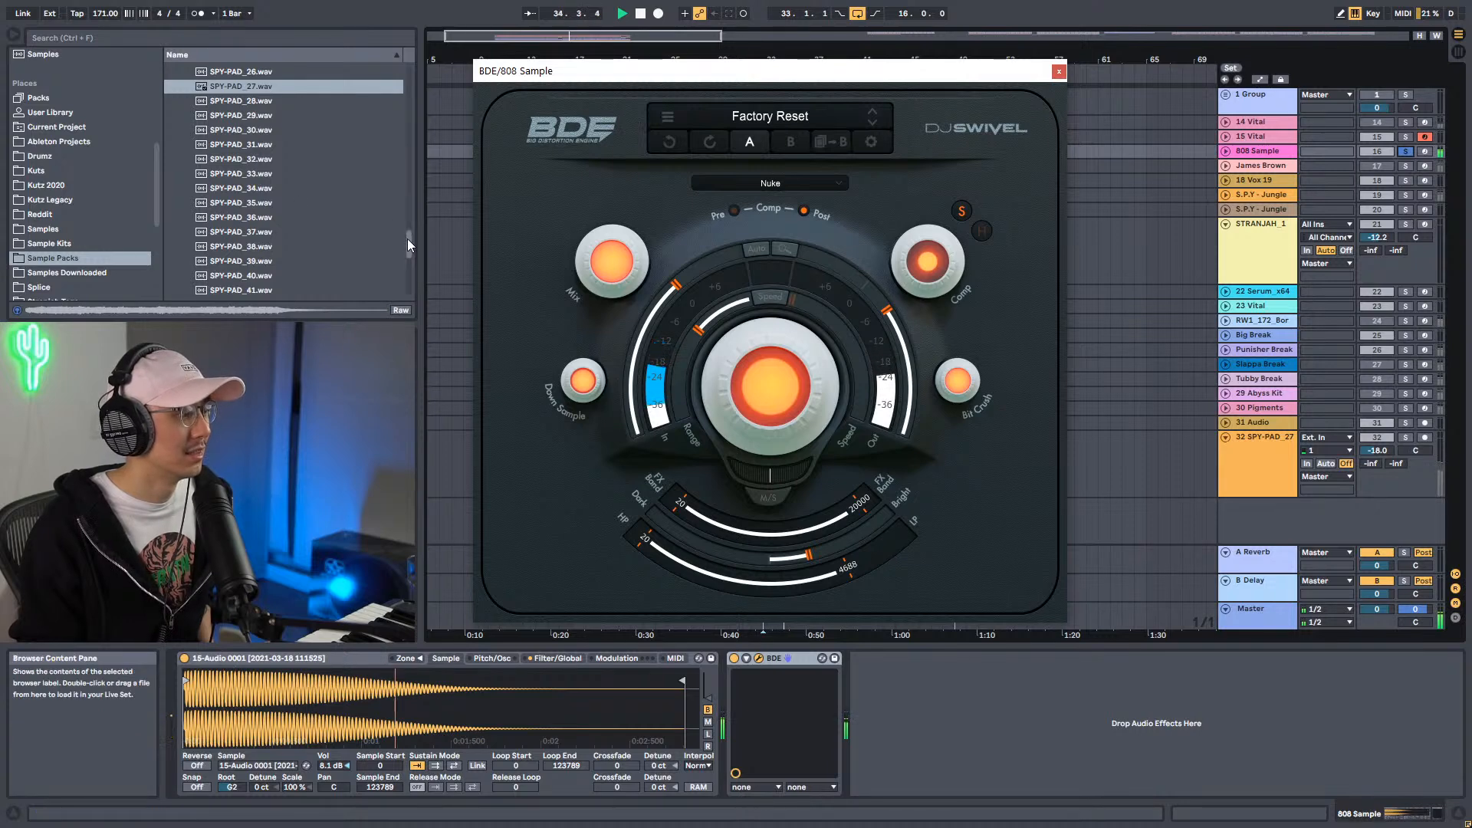
key(space)
Add the STRANJAH-HIGH-LOW-SPLIT audio effect rack after BDE on the 808 Sample track.
scroll(163, 135, up, 3)
scroll(75, 230, up, 5)
click(72, 243)
scroll(261, 244, up, 10)
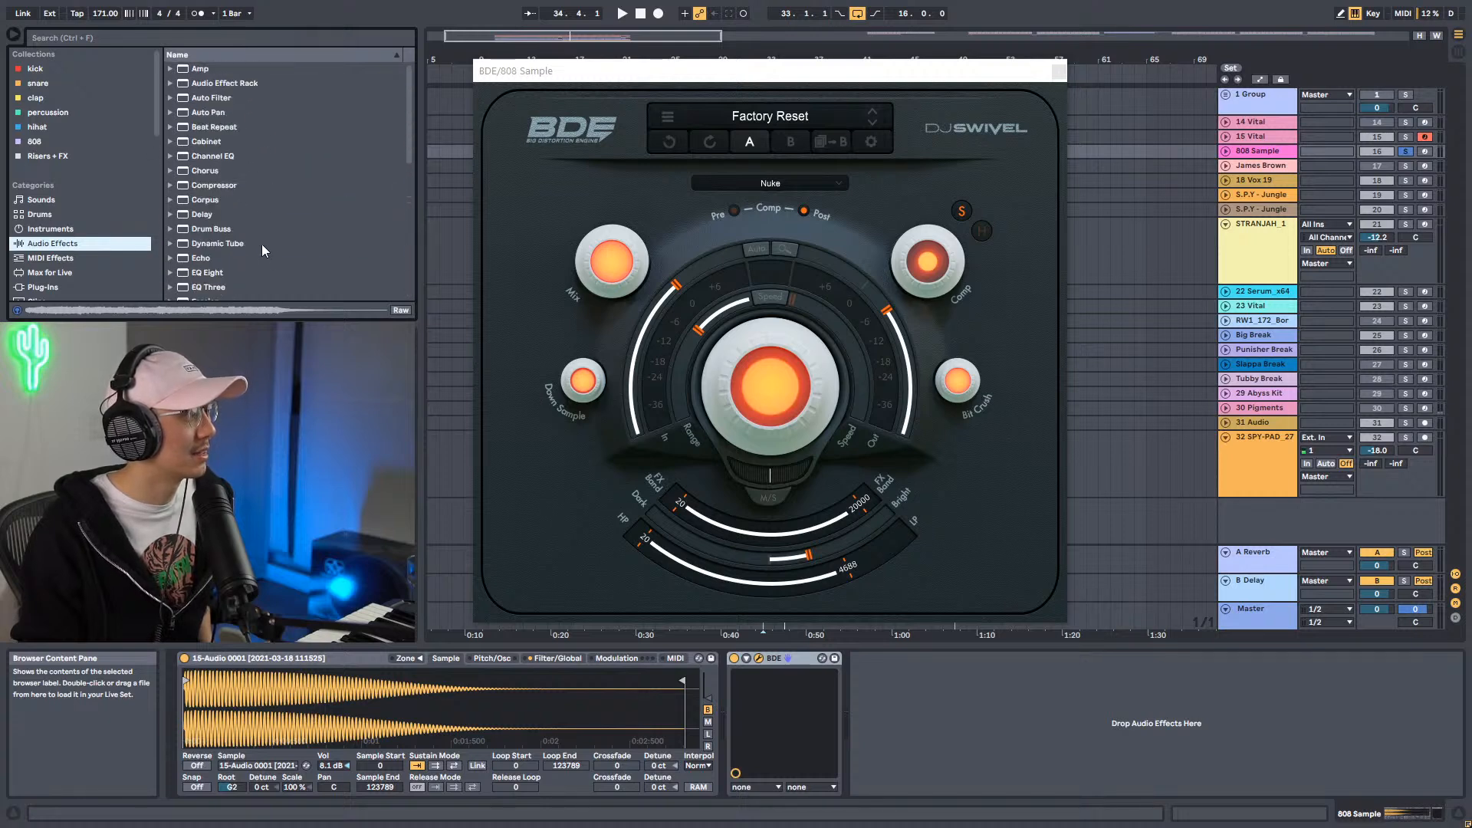
click(168, 84)
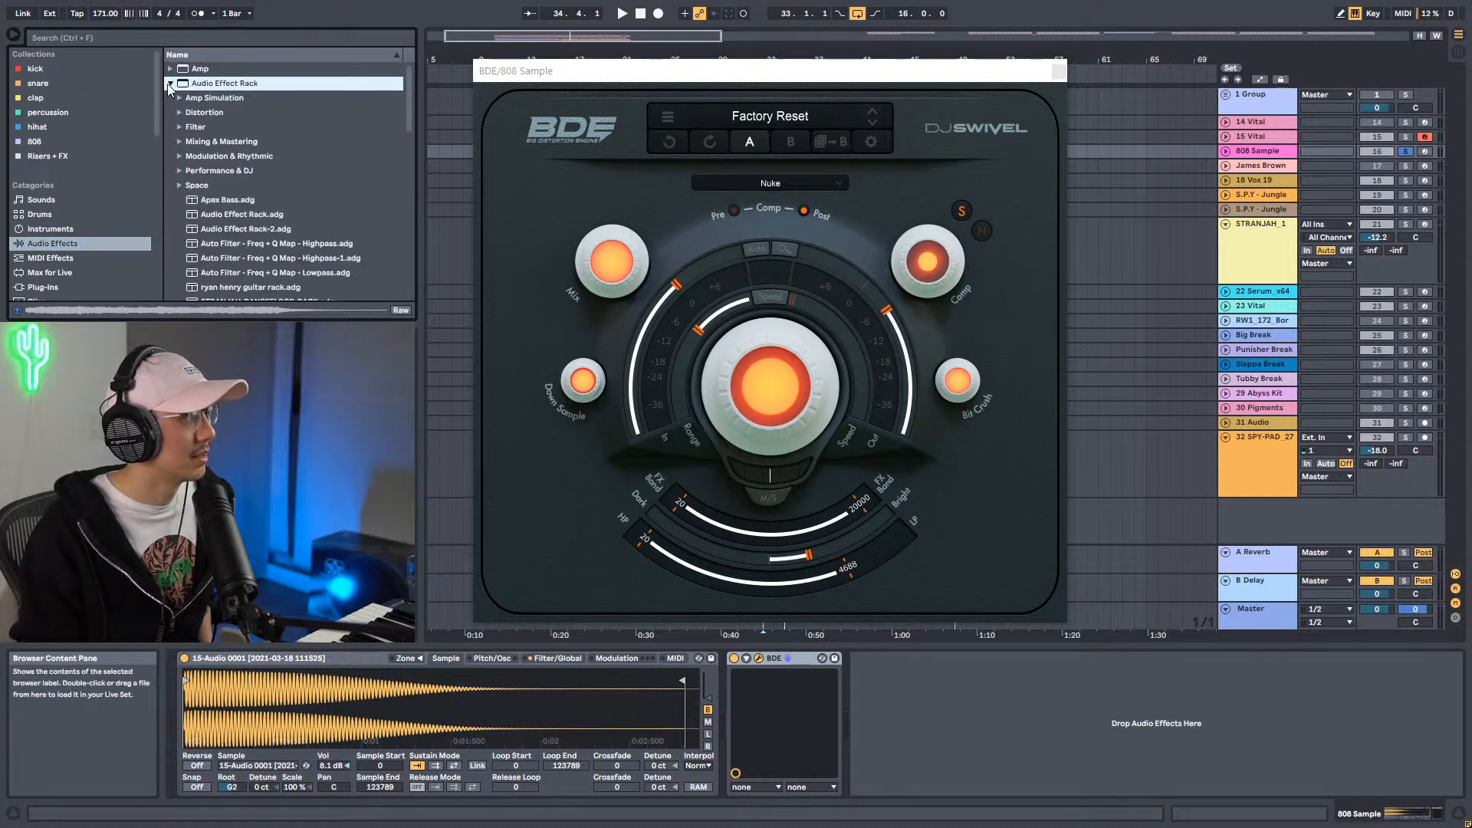
scroll(204, 197, down, 3)
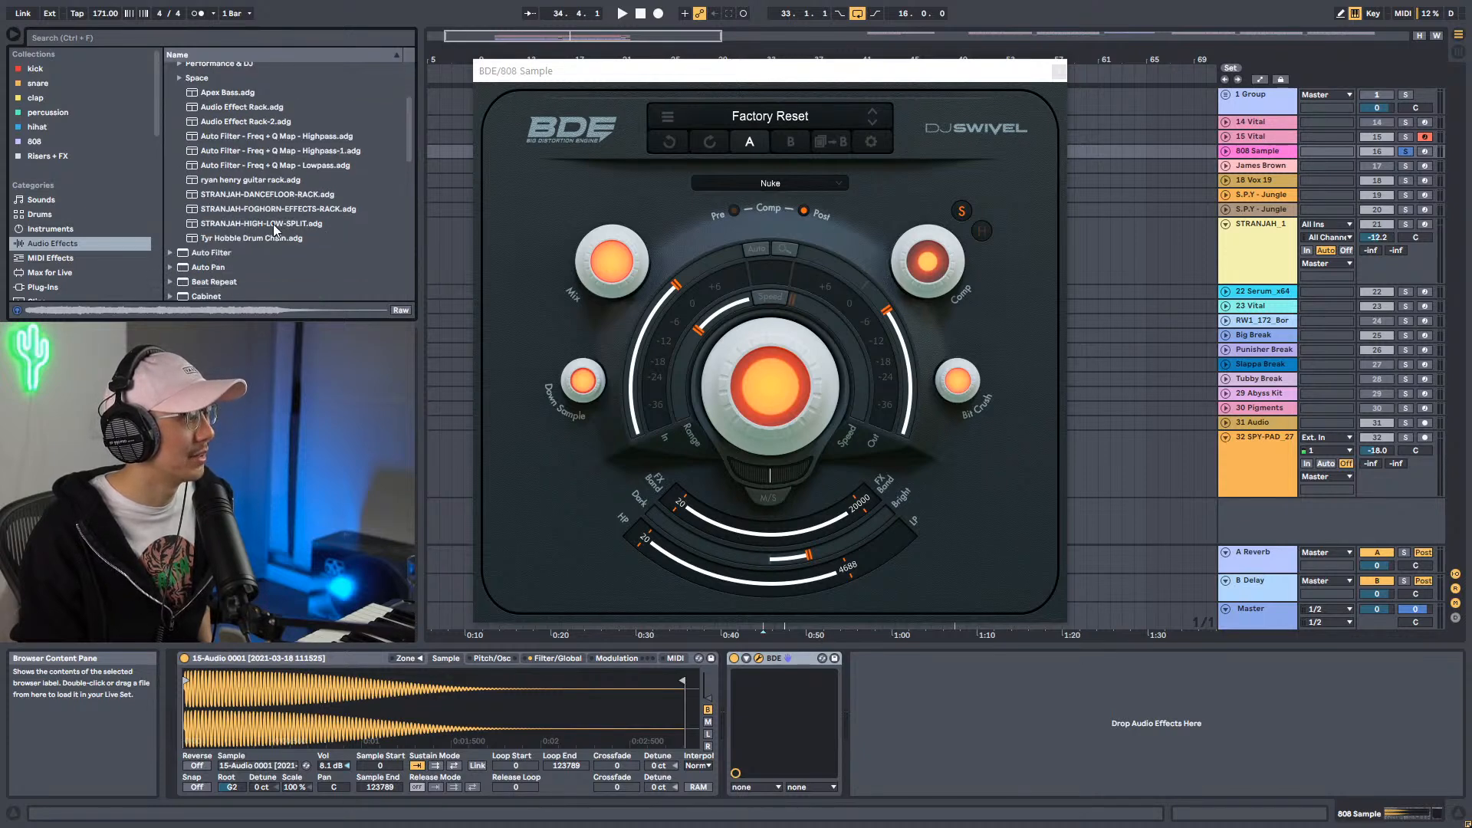
drag(235, 224, 971, 709)
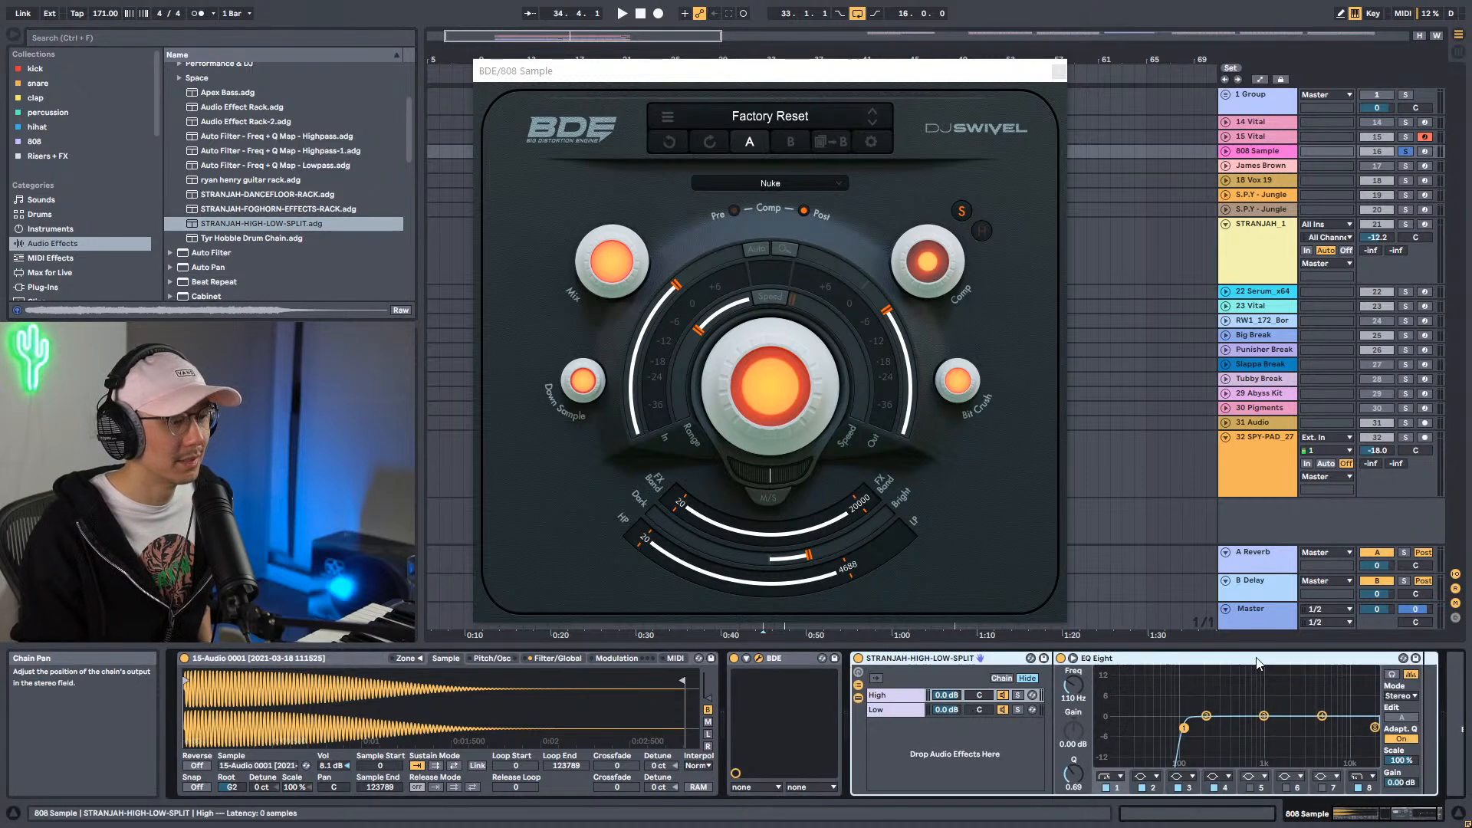
Audition the rack's High and Low chains one at a time in solo, and unsolo both.
click(1020, 696)
key(space)
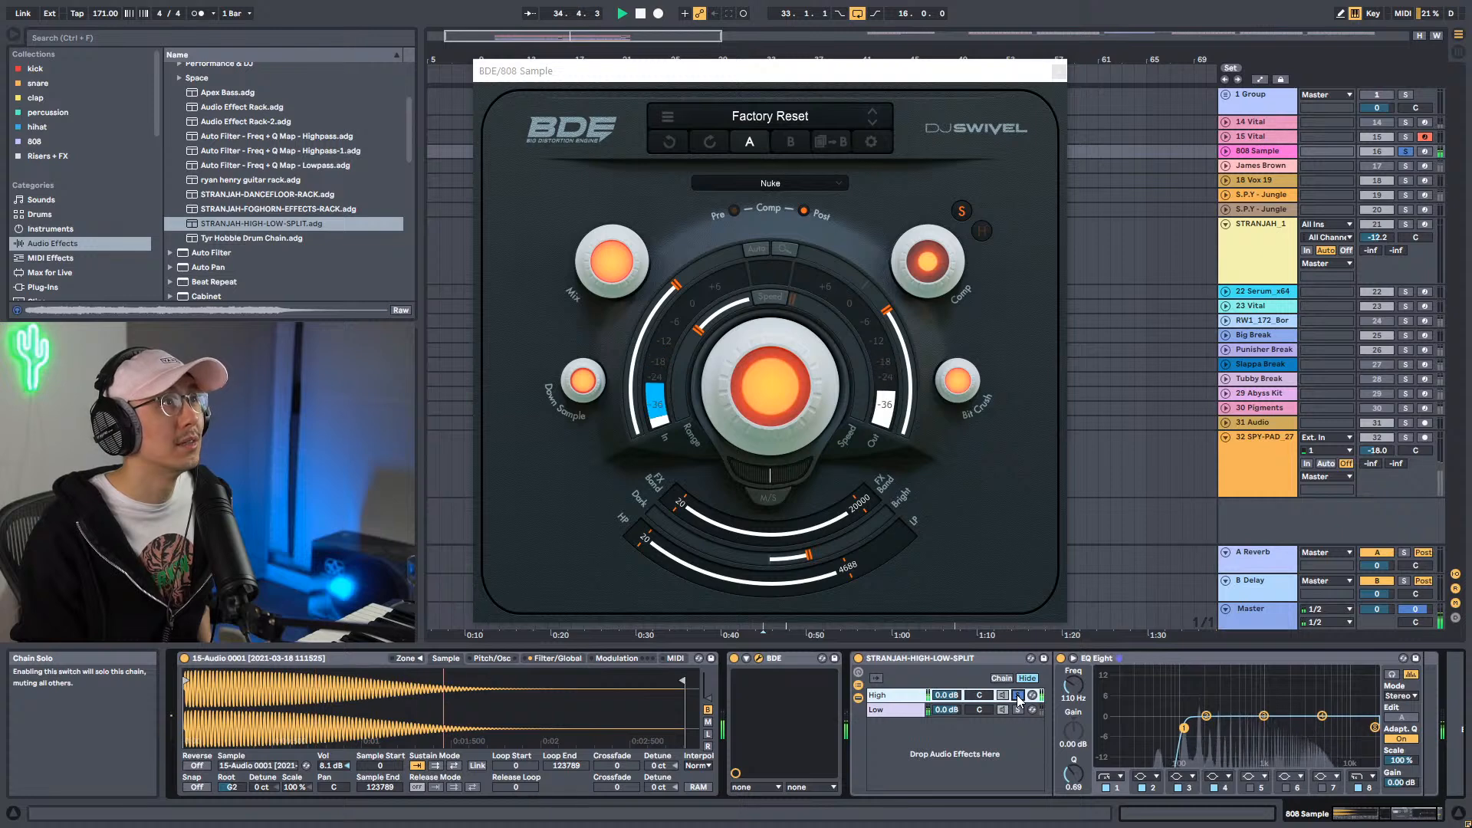
key(space)
click(1018, 696)
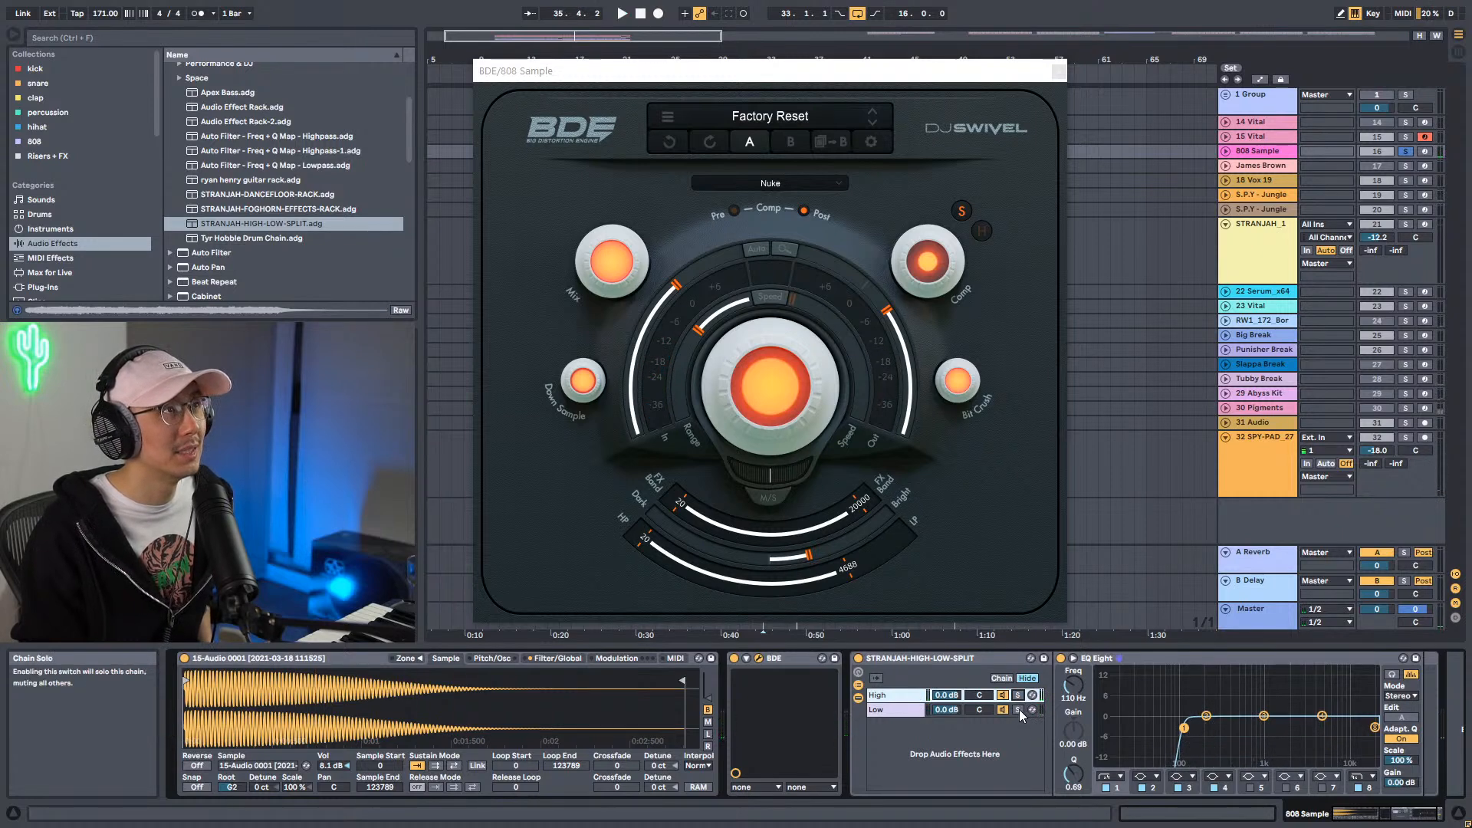
click(1019, 710)
key(space)
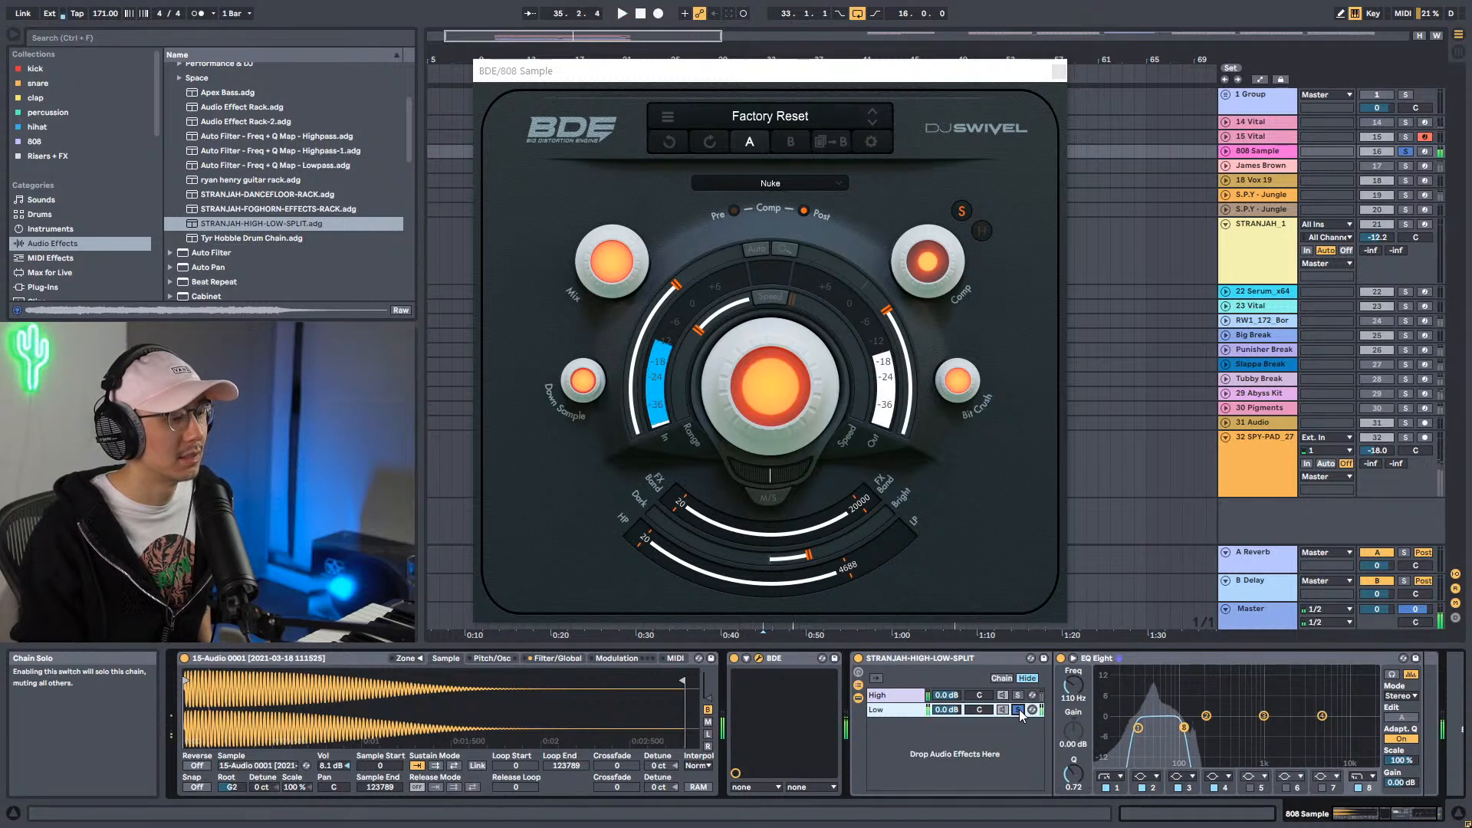
click(1019, 710)
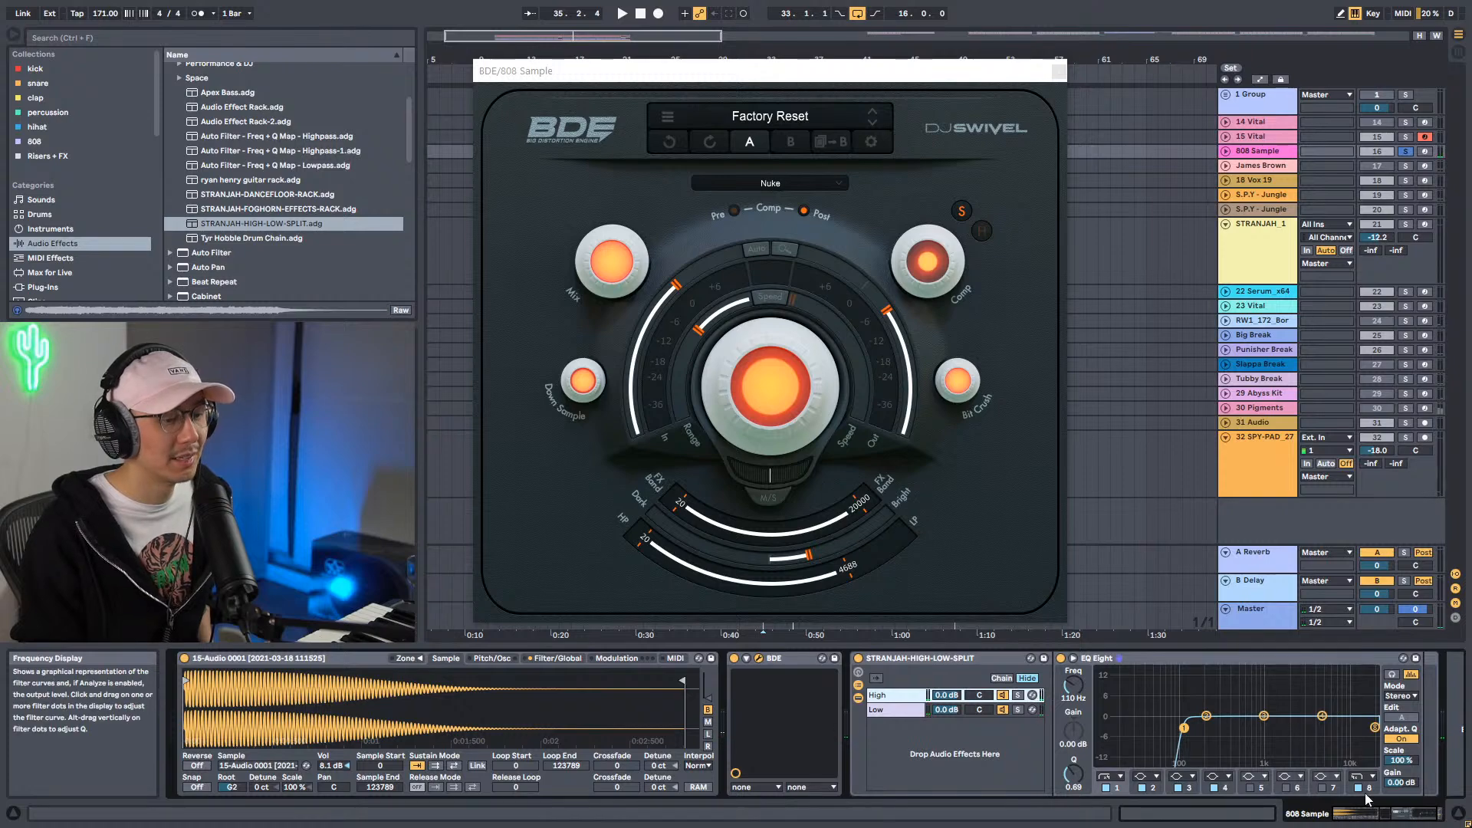
Close the BDE window and search the installed plug-ins for "shaper".
scroll(1380, 767, right, 2)
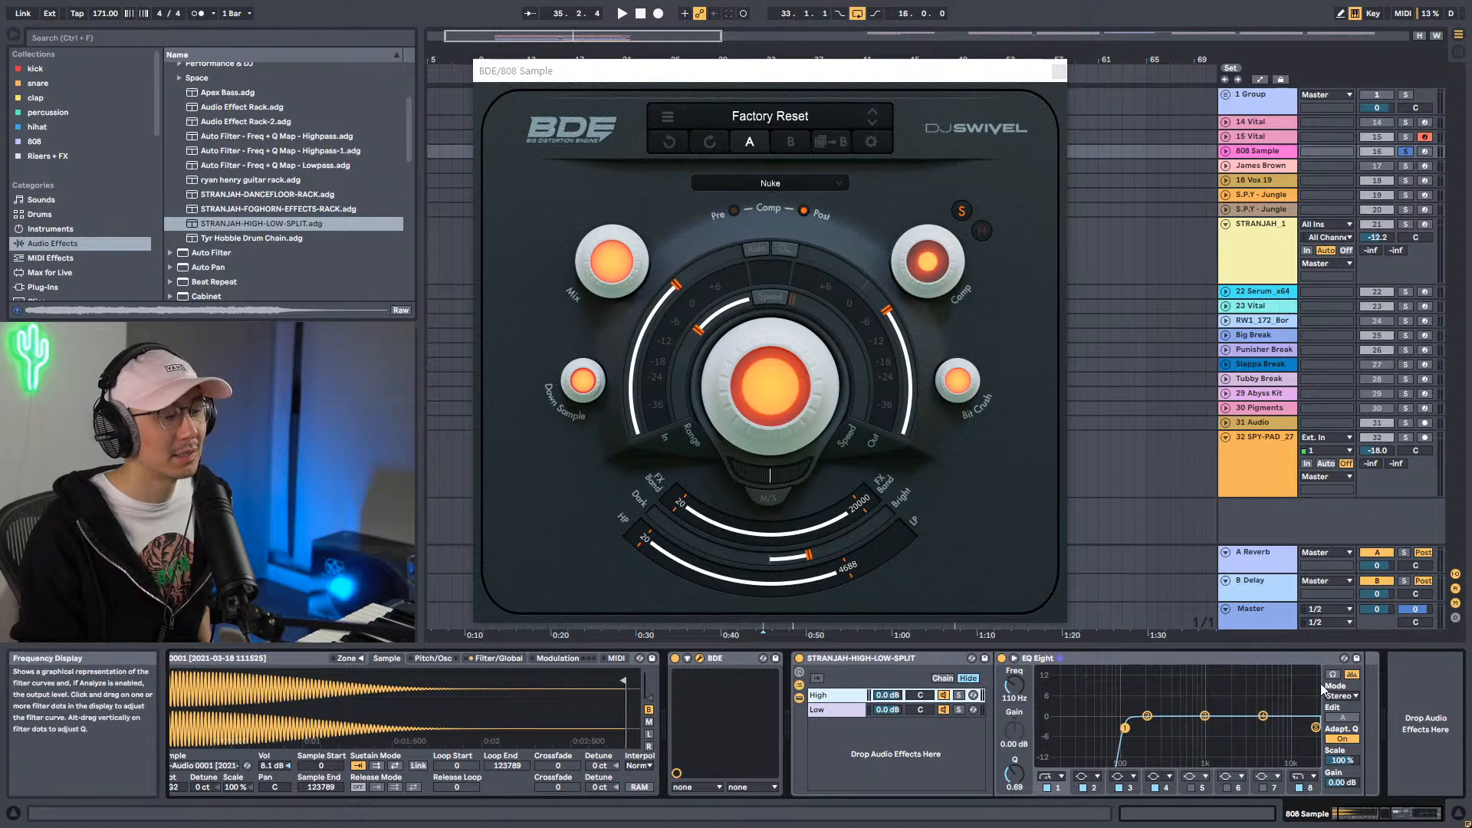
click(1057, 72)
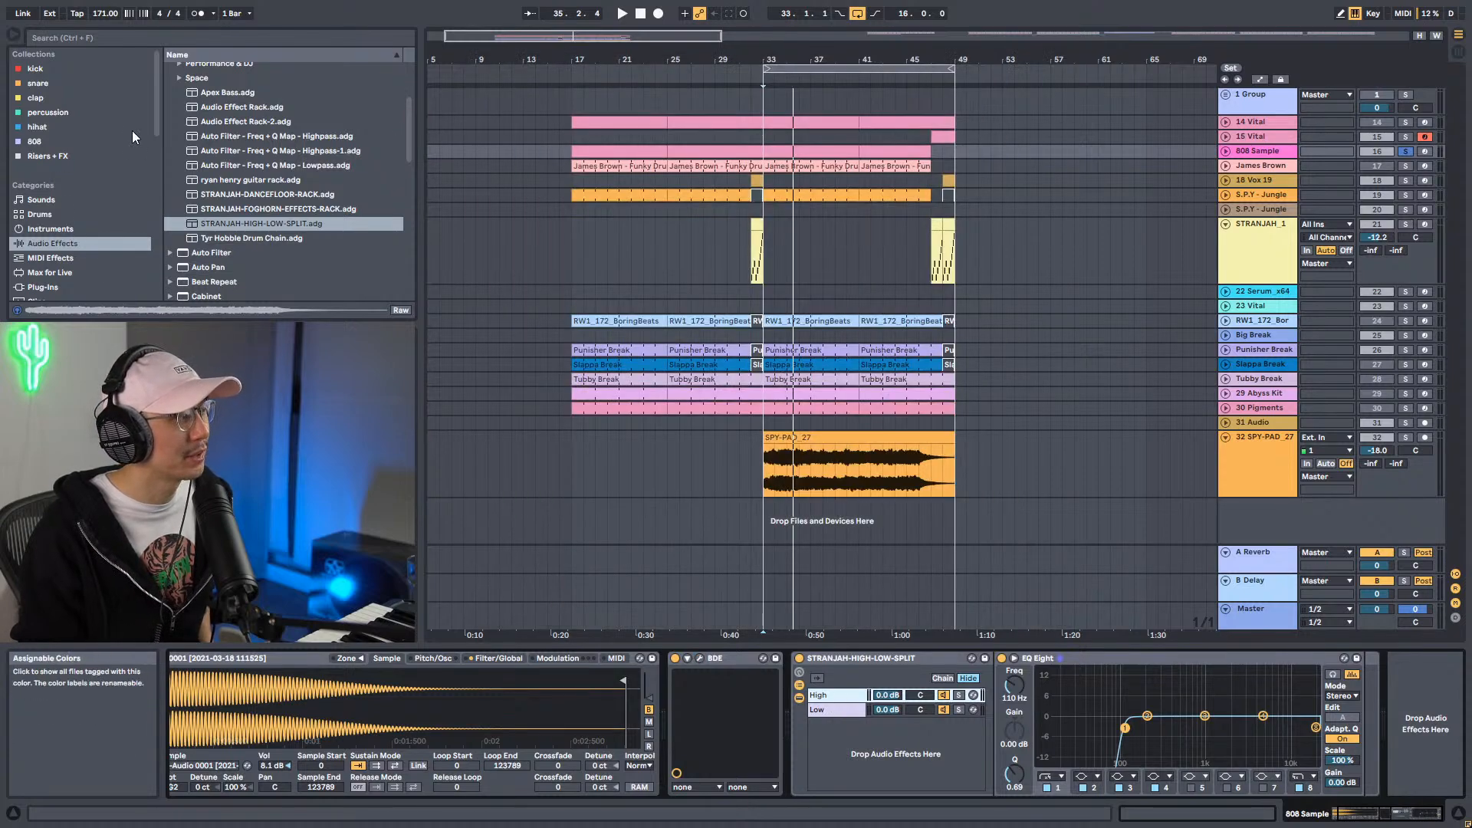
scroll(92, 222, down, 3)
click(52, 212)
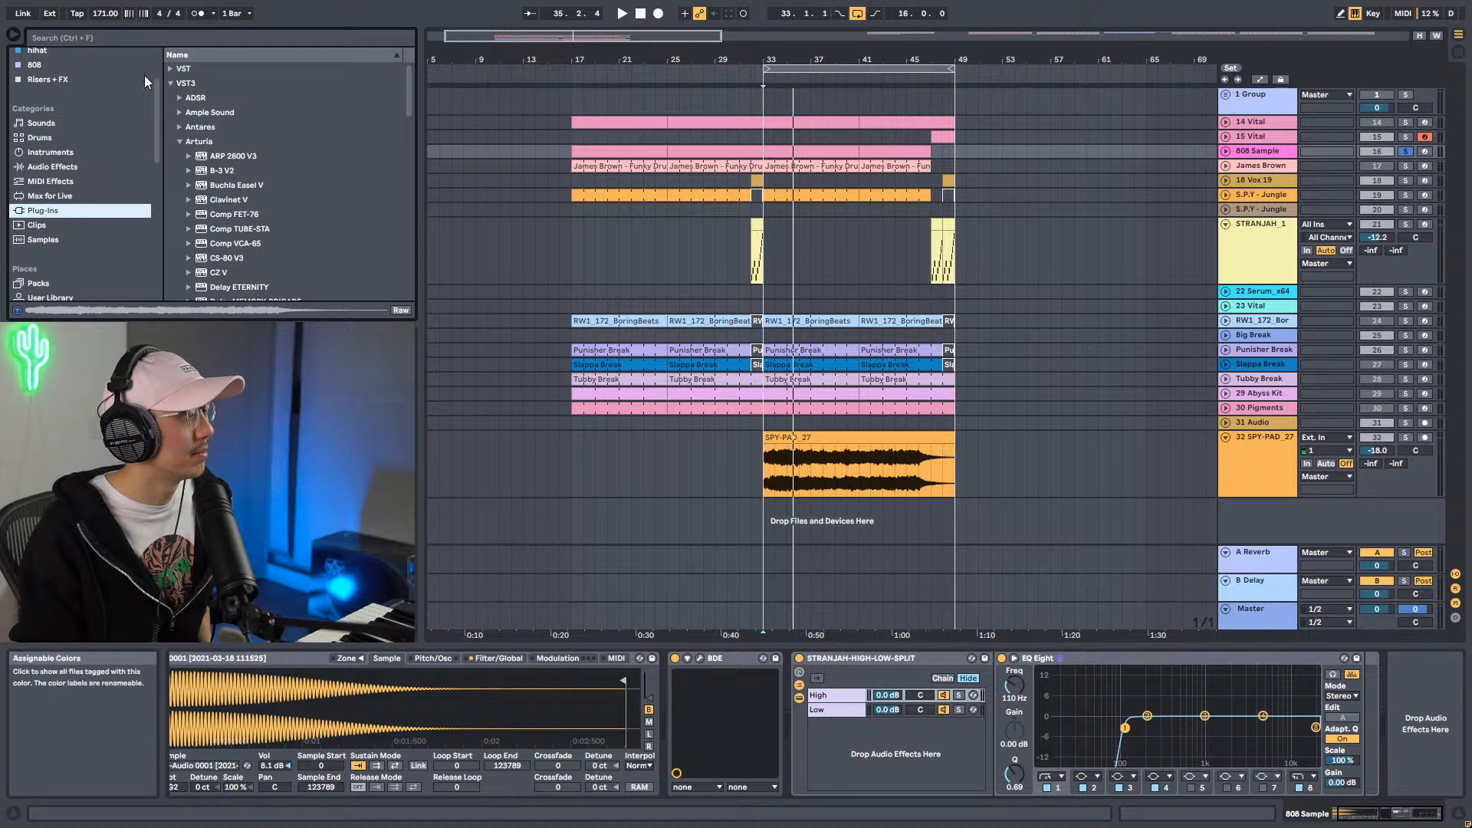
scroll(251, 176, down, 10)
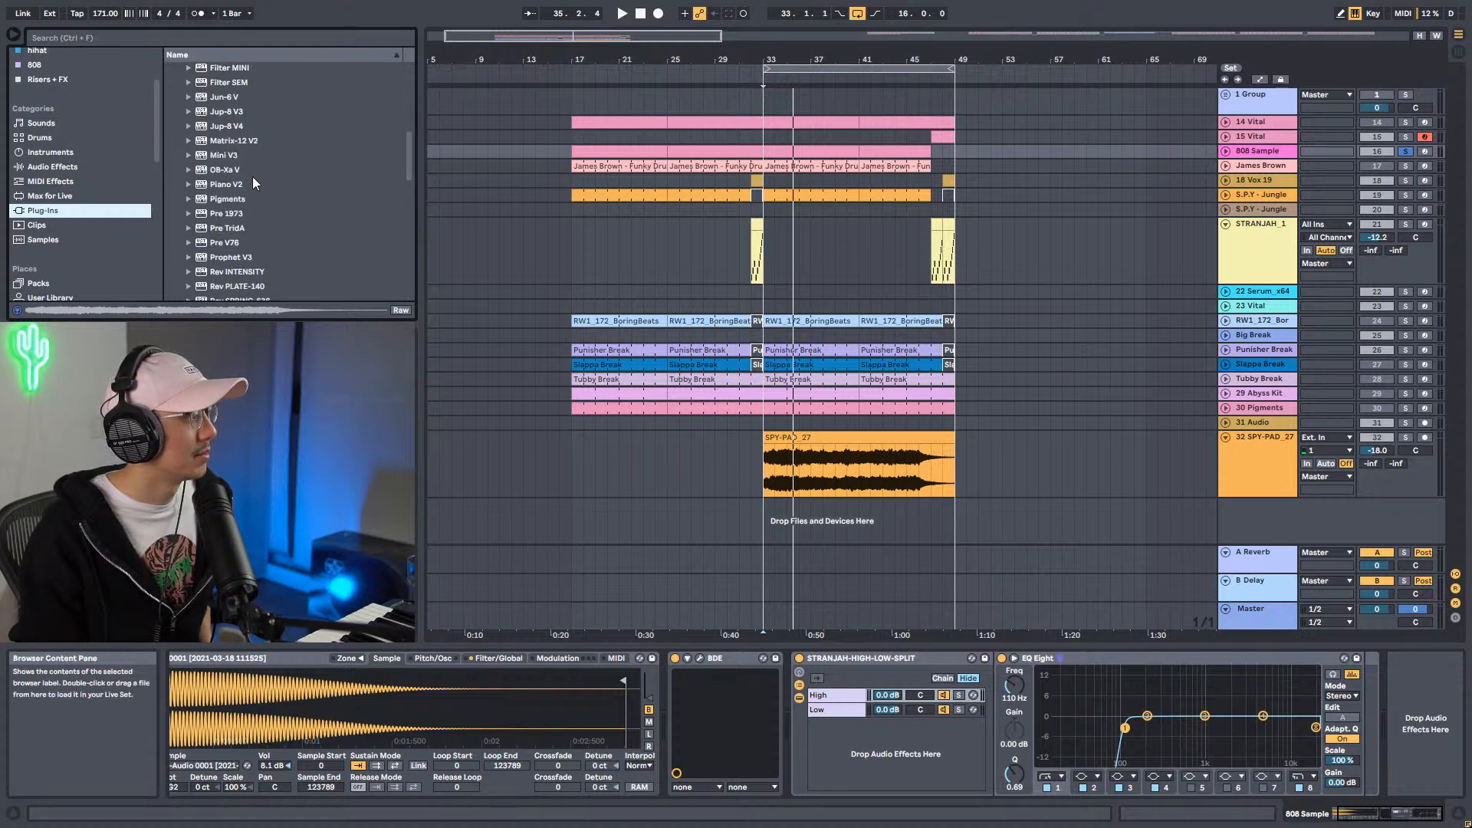
scroll(251, 177, up, 3)
click(200, 42)
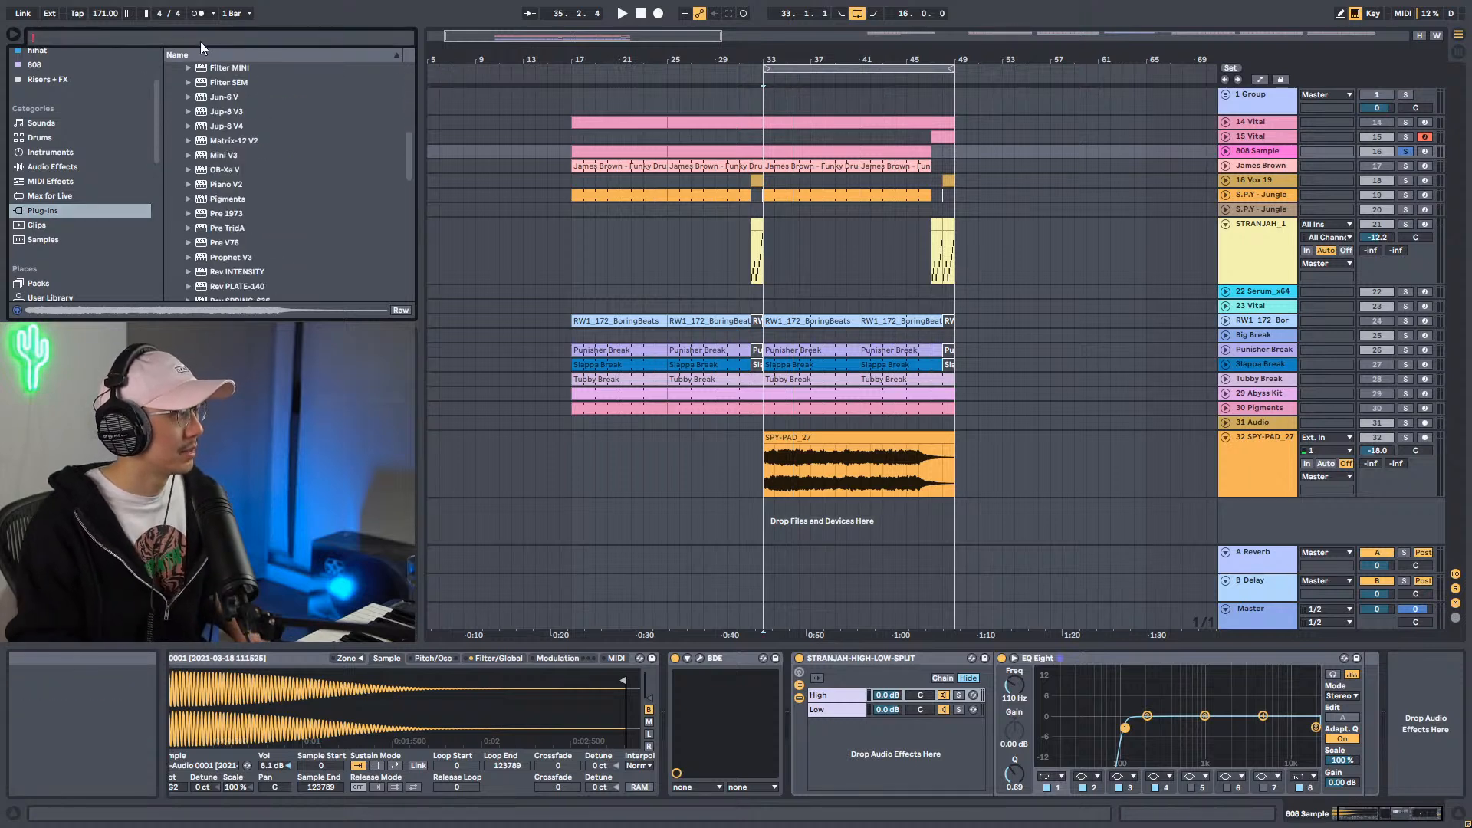
text(sahper)
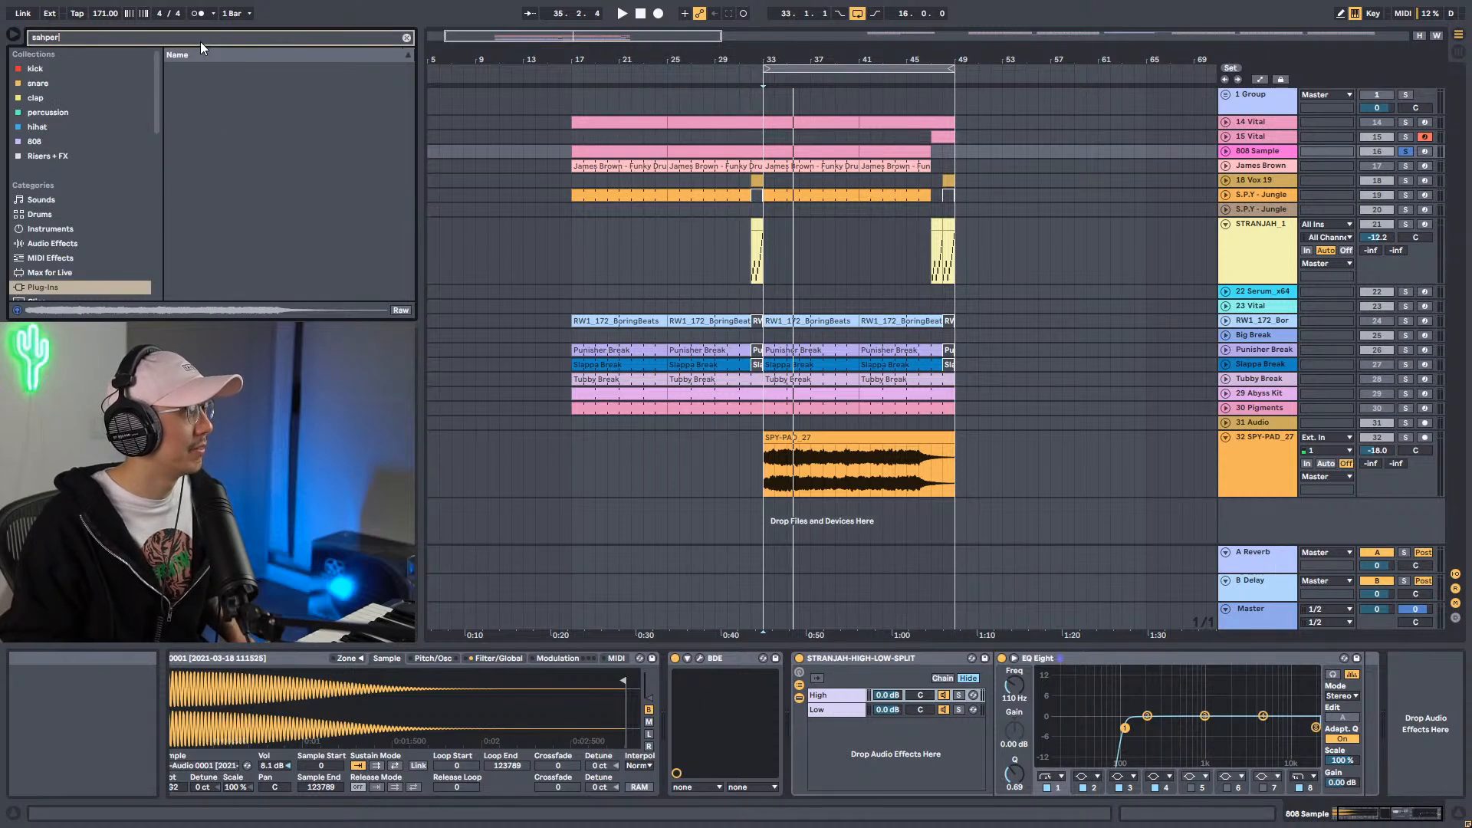
key(BackSpace)
key(BackSpace)
text(ha)
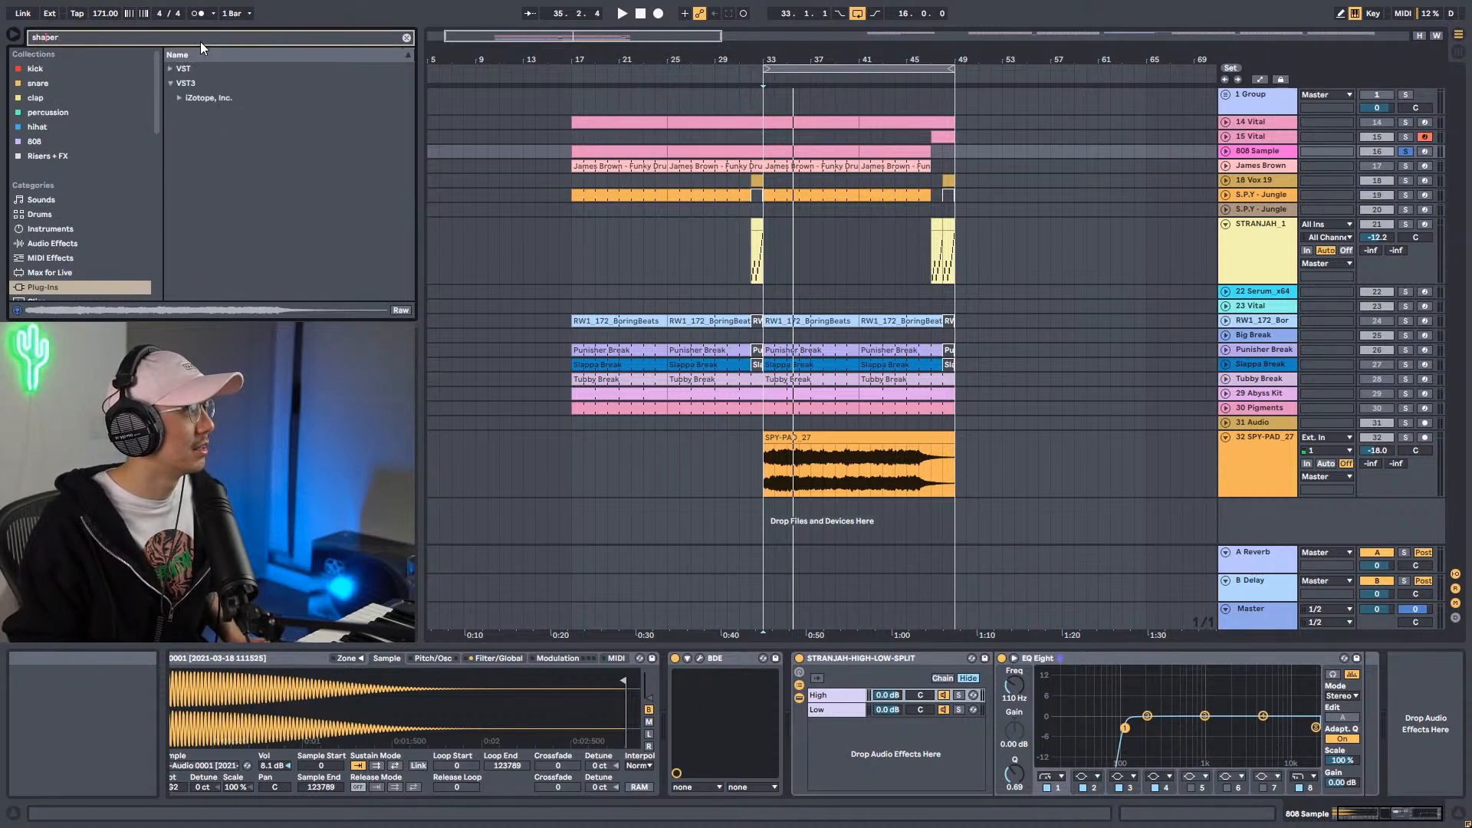
Add the VST version of ShaperBox 2 after EQ Eight on the split rack's High chain.
click(180, 97)
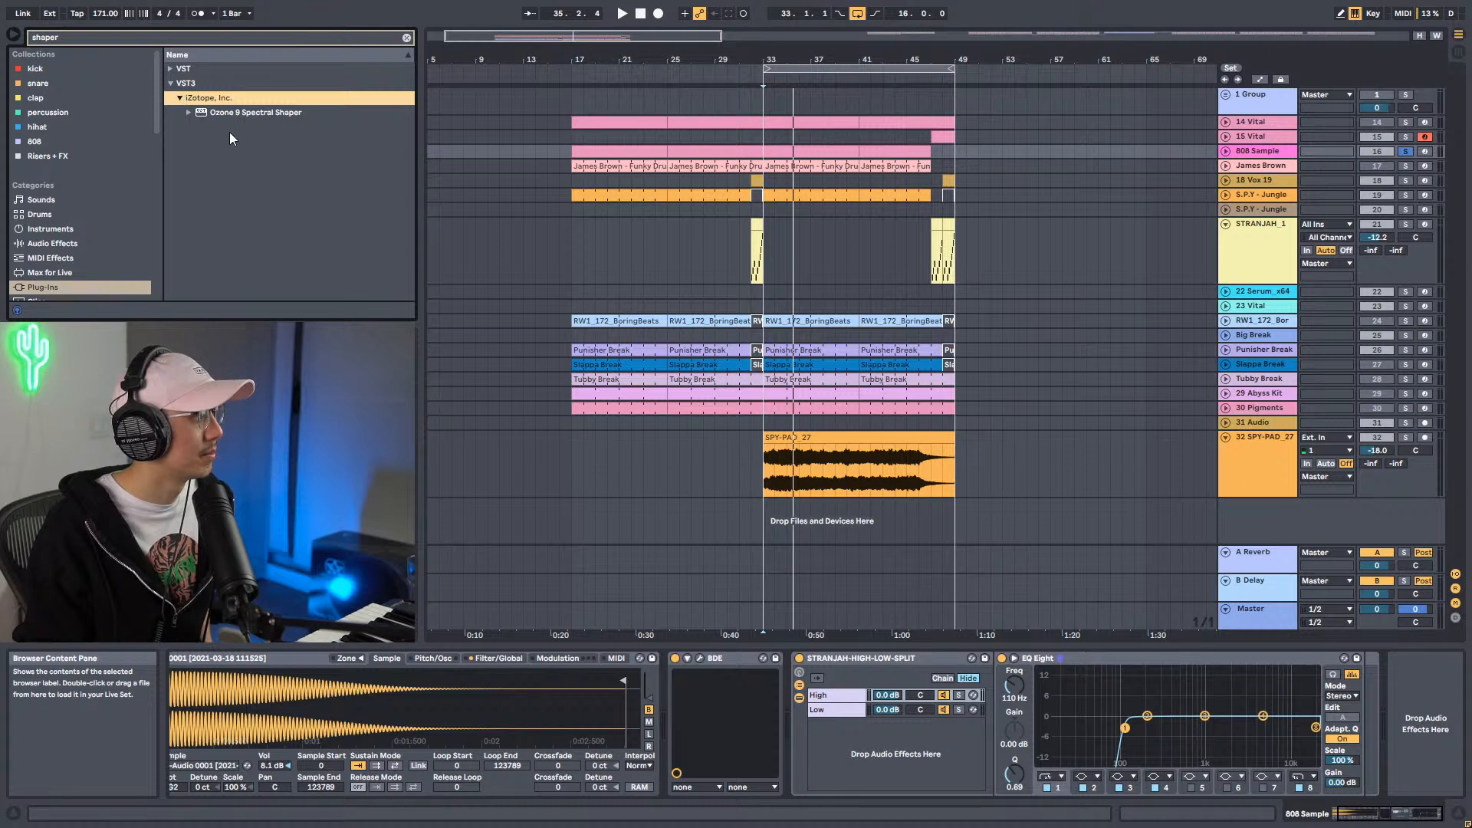
click(170, 68)
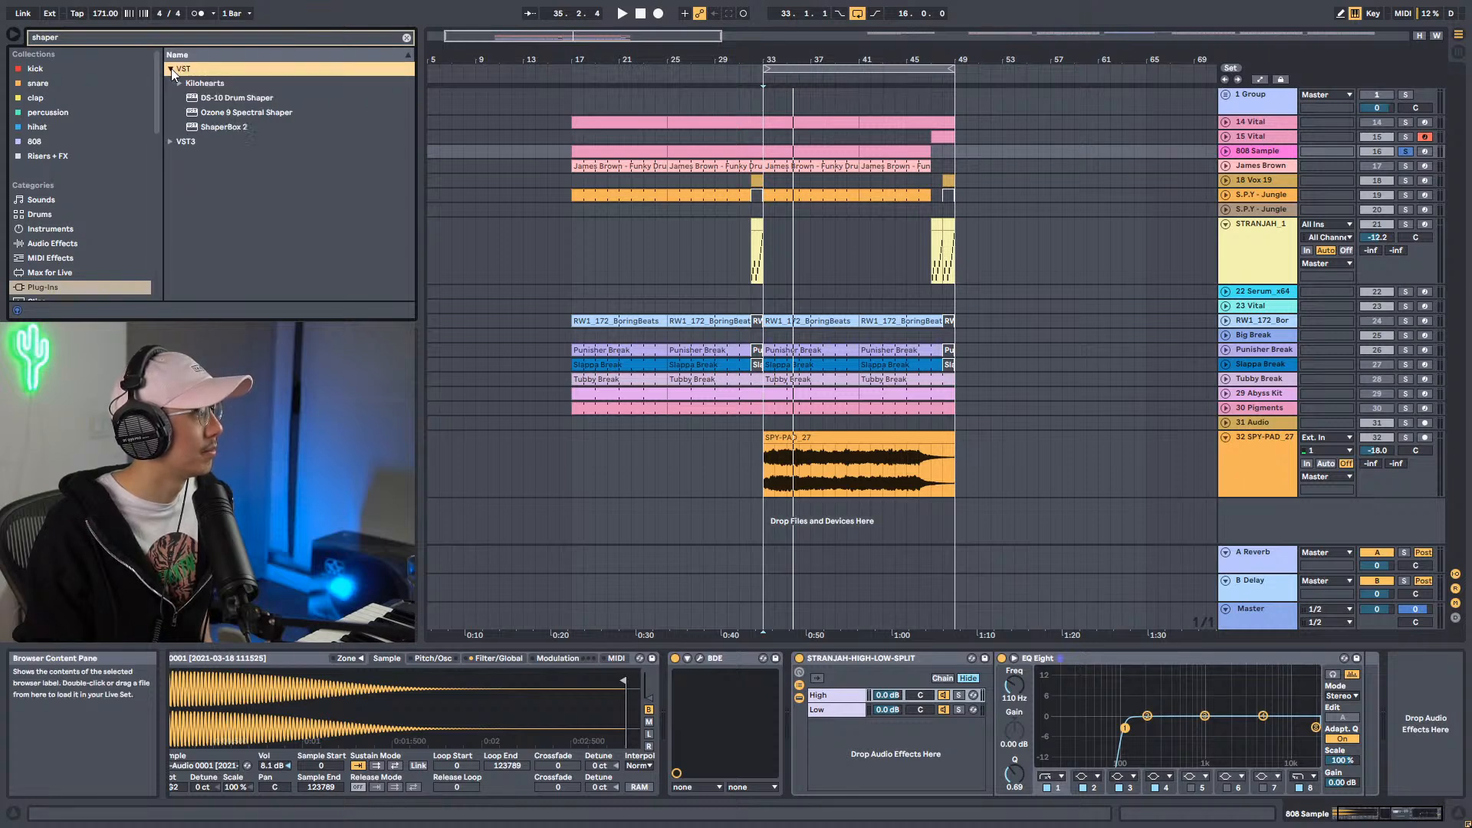
click(196, 128)
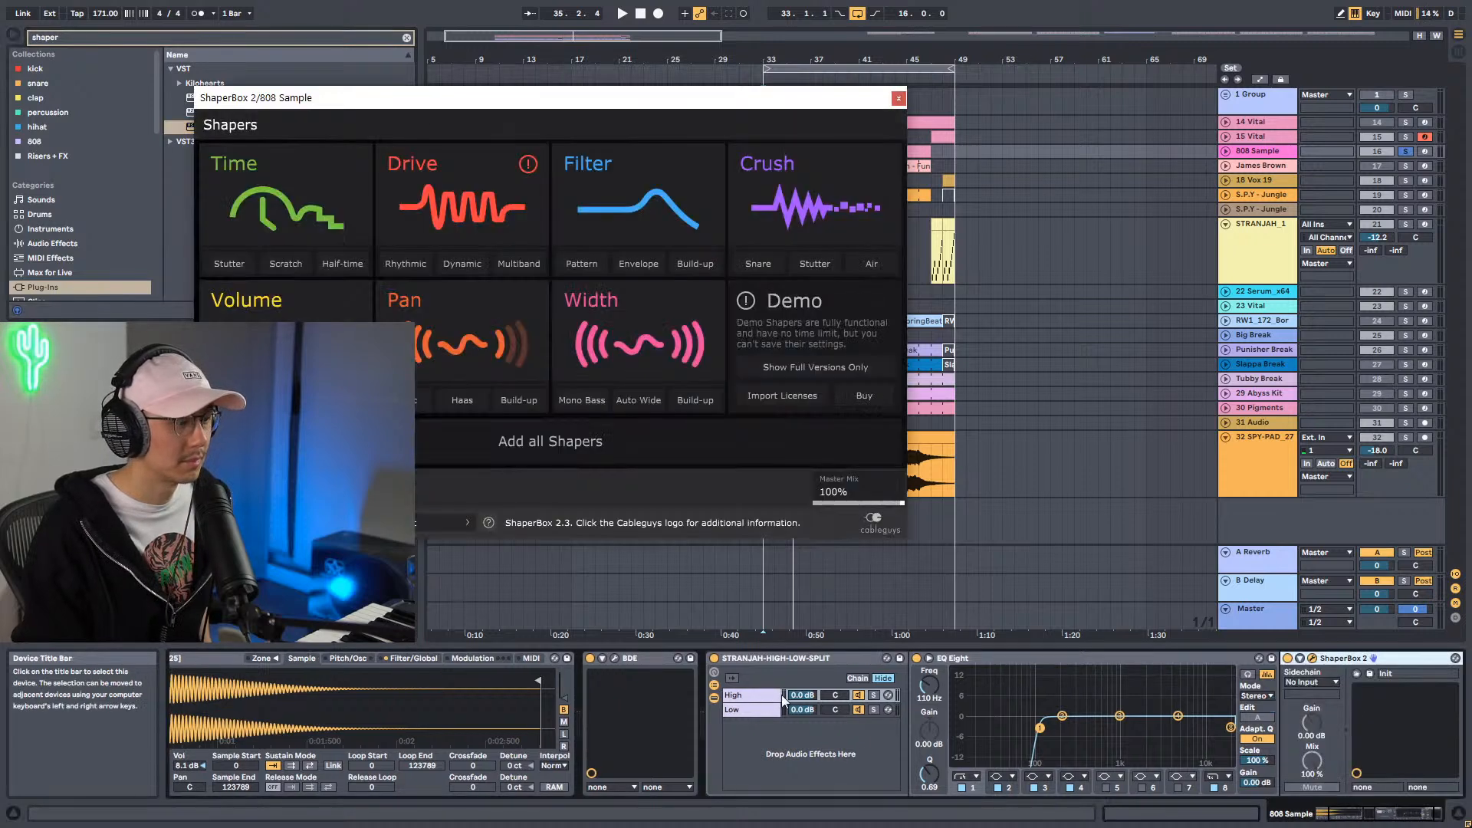
Add a Filter shaper in ShaperBox 2 and give its cutoff LFO a sine shape during playback.
click(680, 210)
key(space)
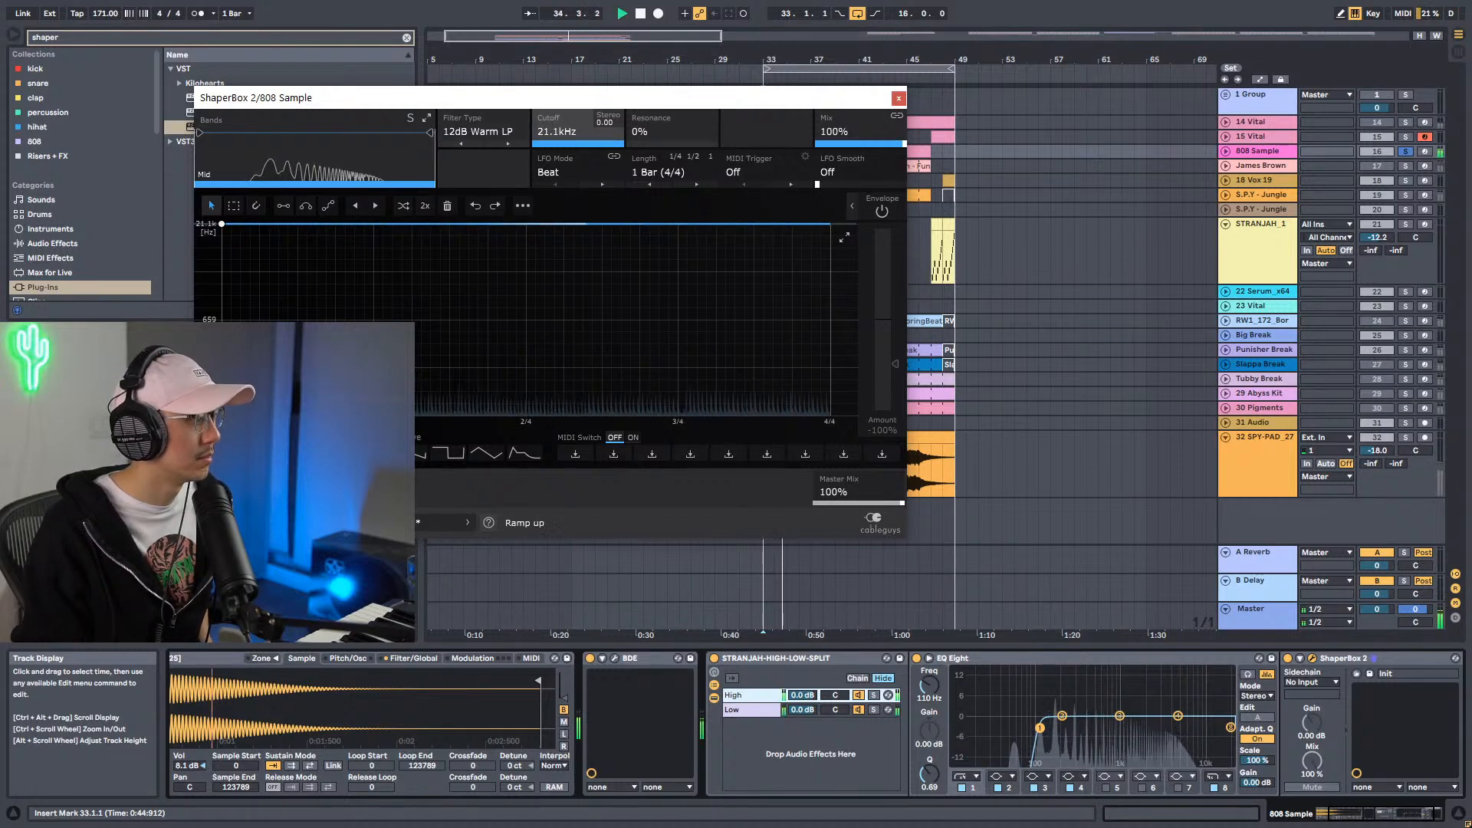
click(333, 453)
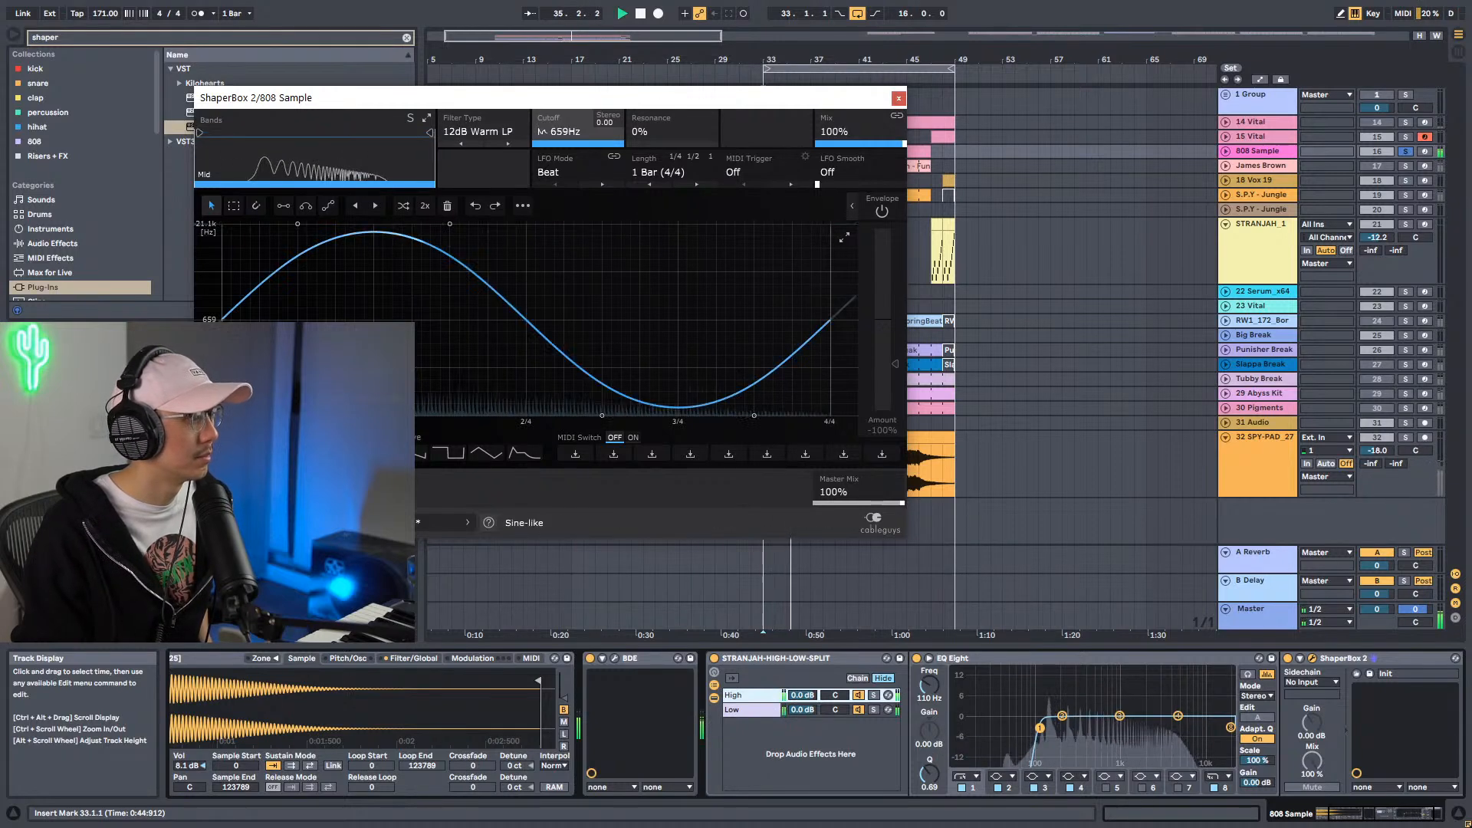
Set the filter LFO's length to 1/8 and change its shape to a rising ramp while listening.
click(713, 172)
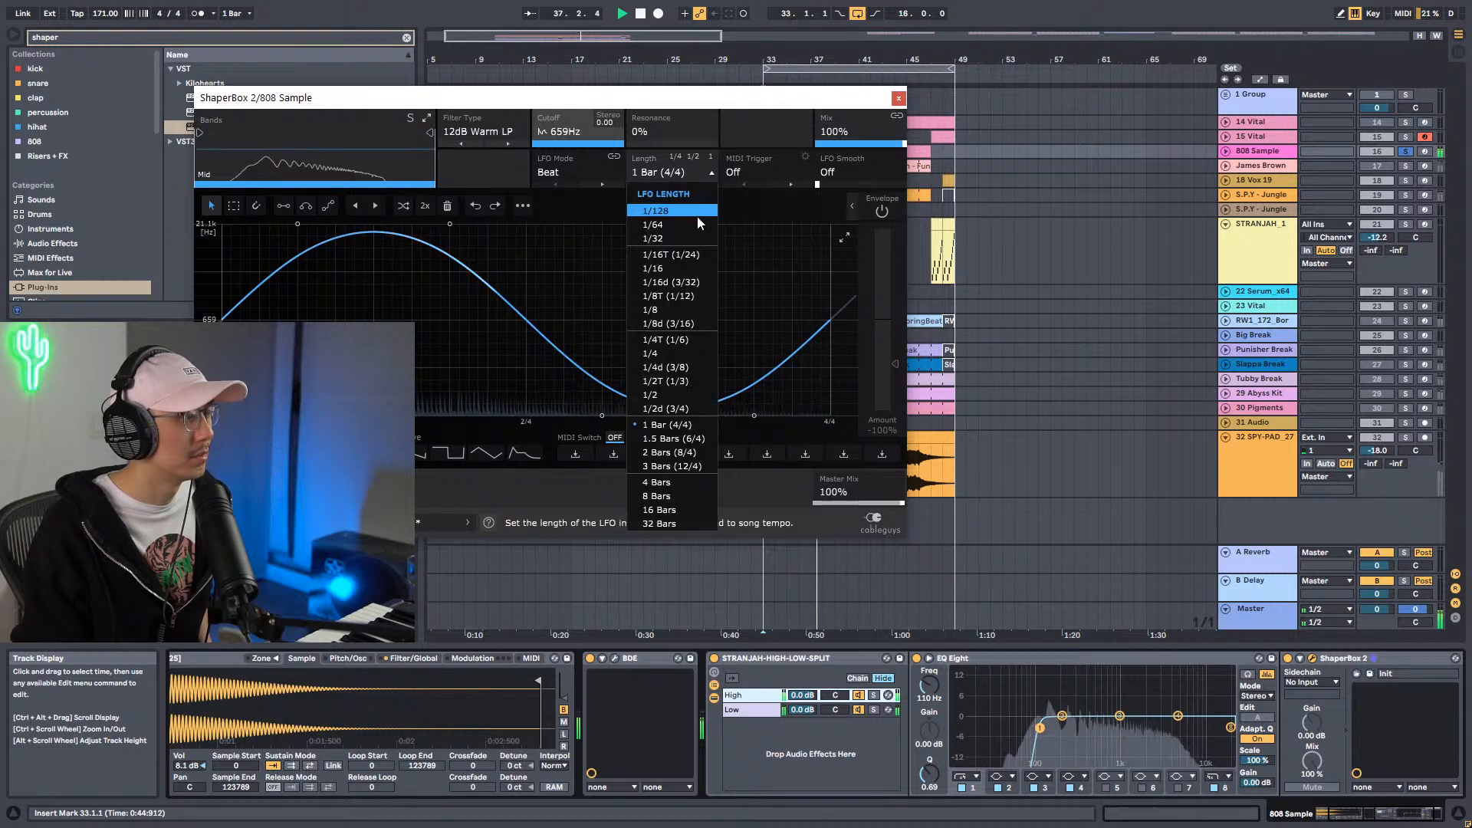
click(596, 133)
key(space)
click(701, 176)
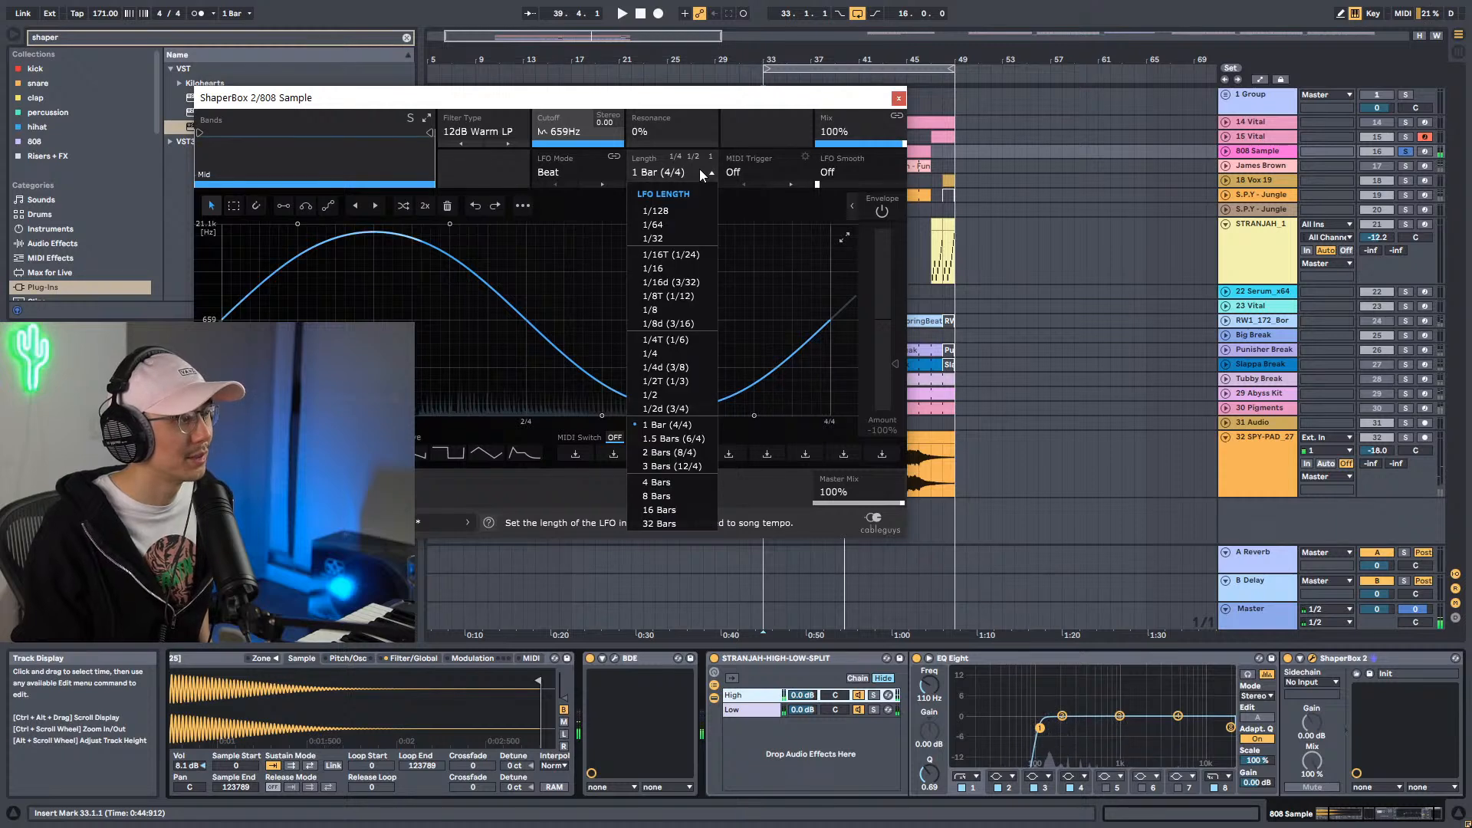
click(679, 315)
key(space)
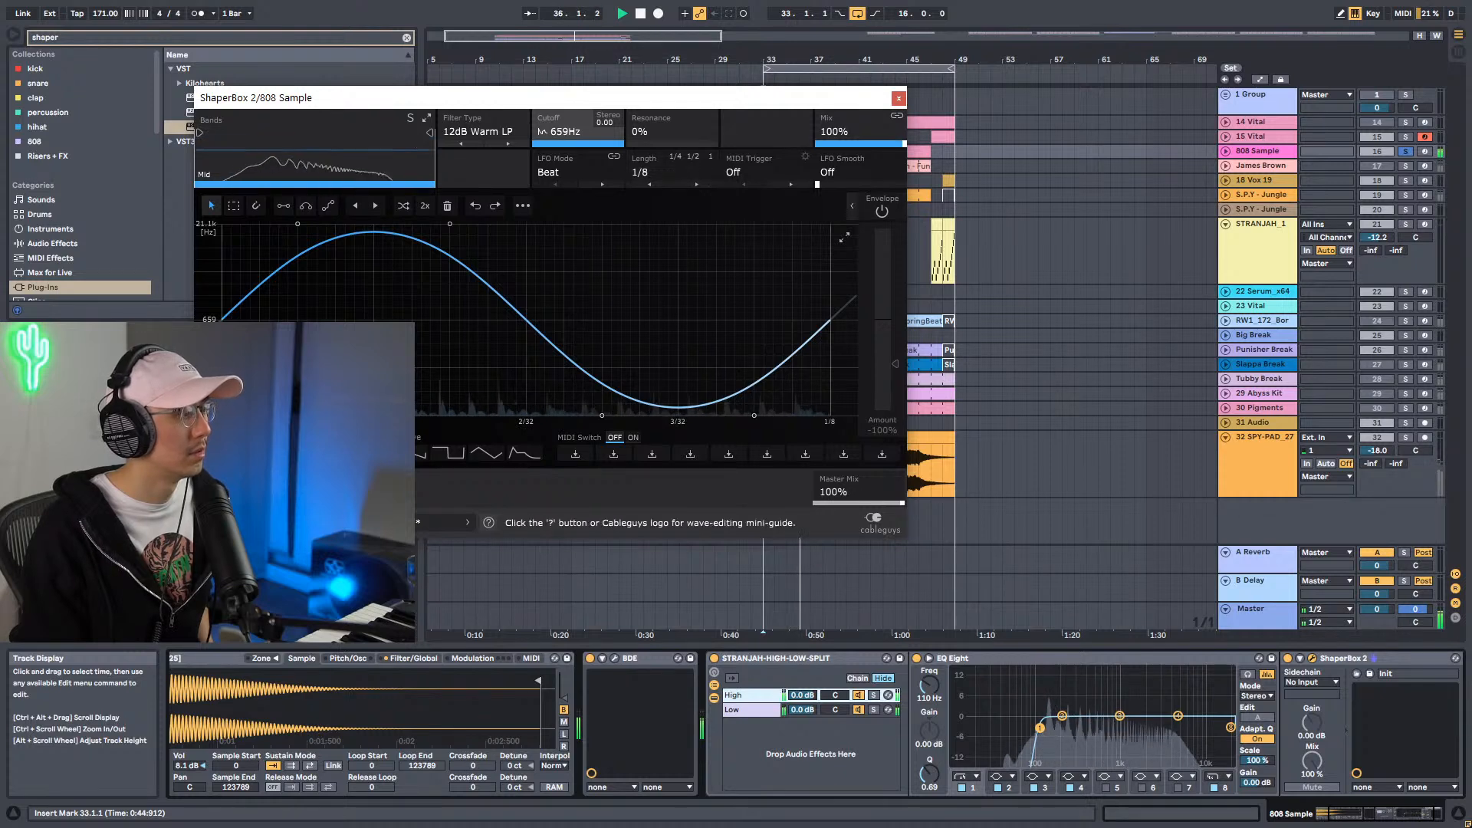
click(371, 453)
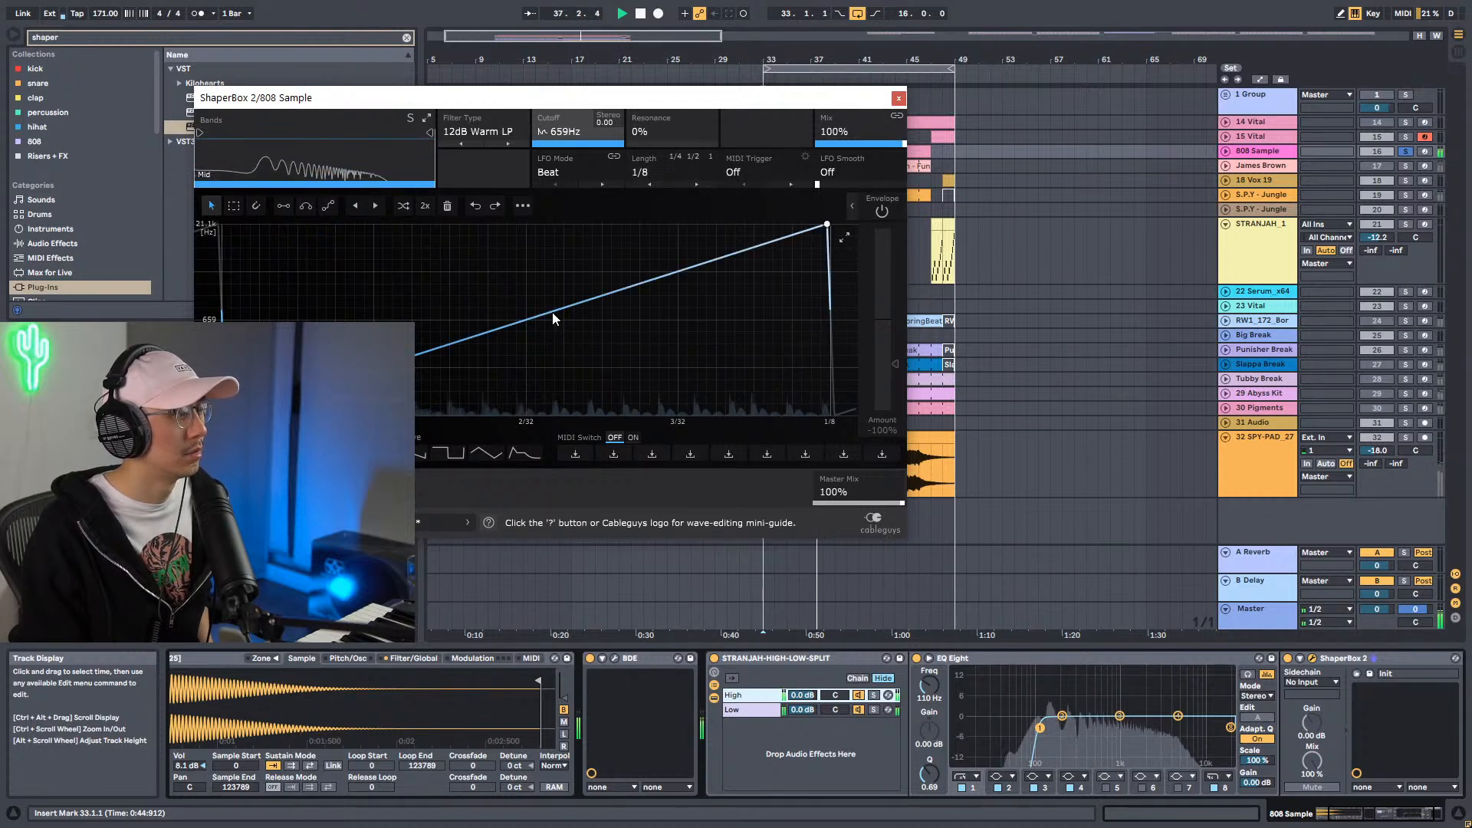
Play the full mix from bar 33 with the 808 Sample track unsoloed, and bring ShaperBox 2 back into view.
click(898, 98)
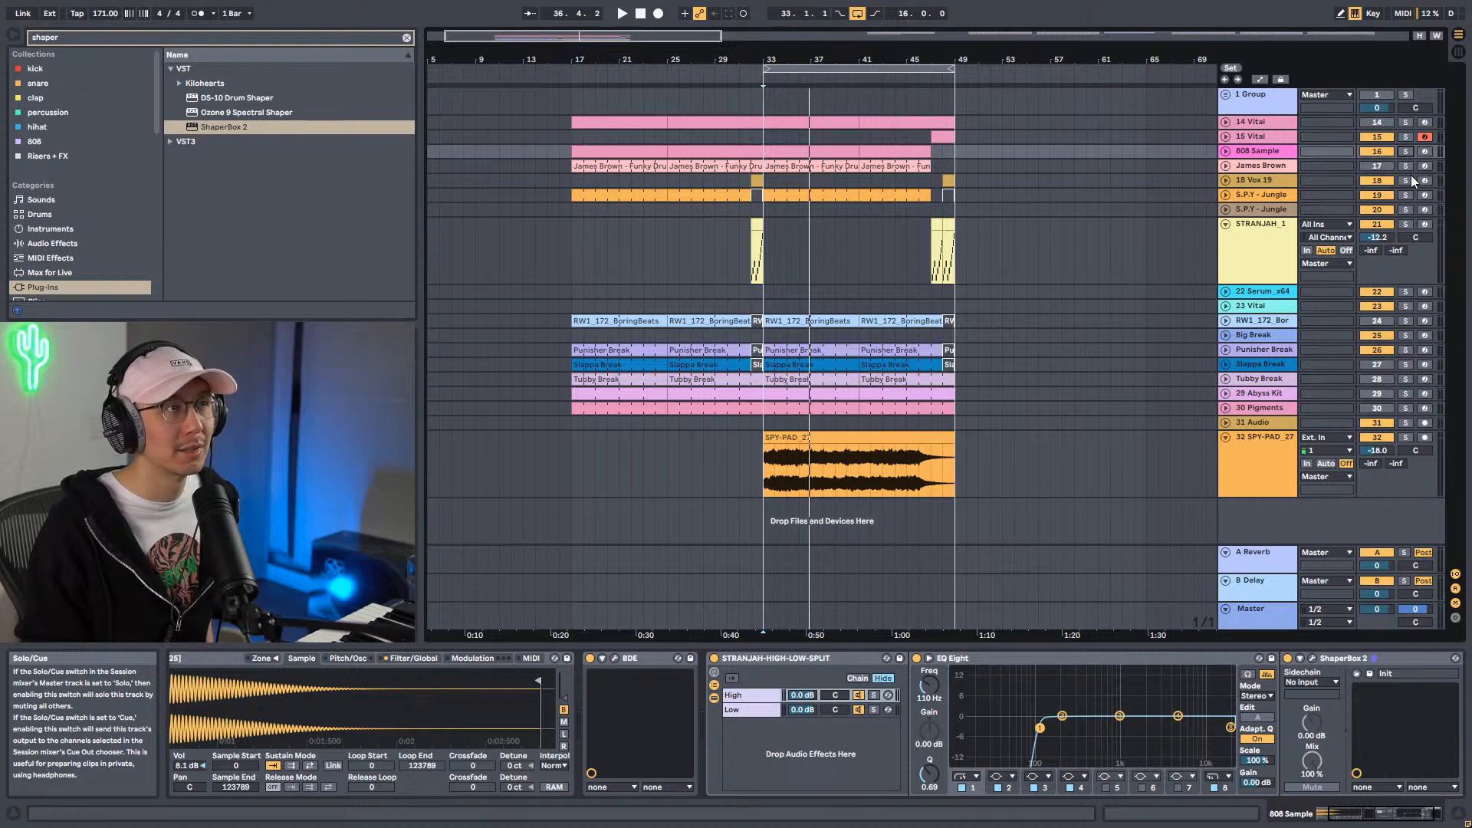
key(space)
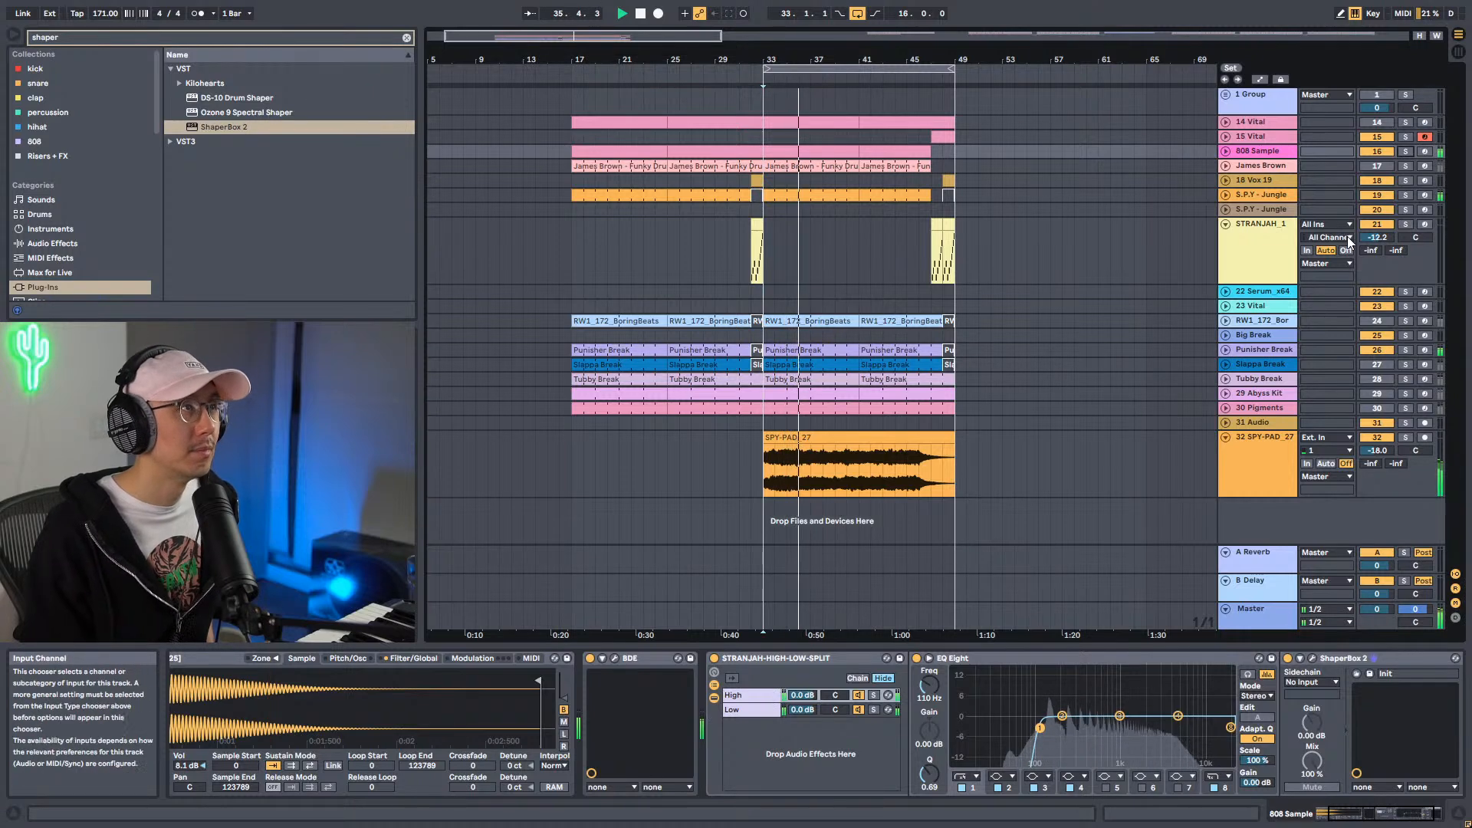
click(1313, 658)
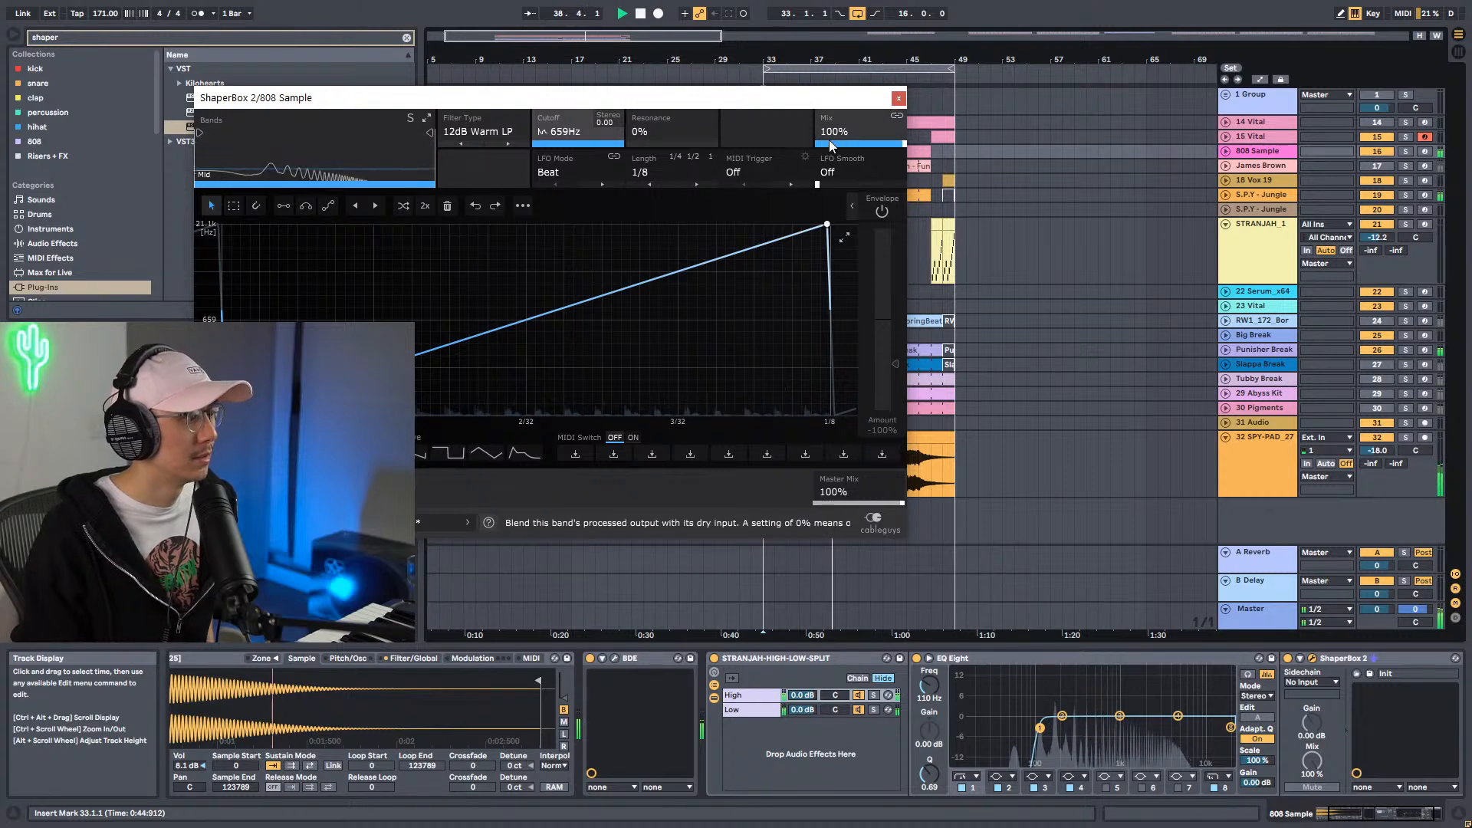
drag(686, 99, 1044, 116)
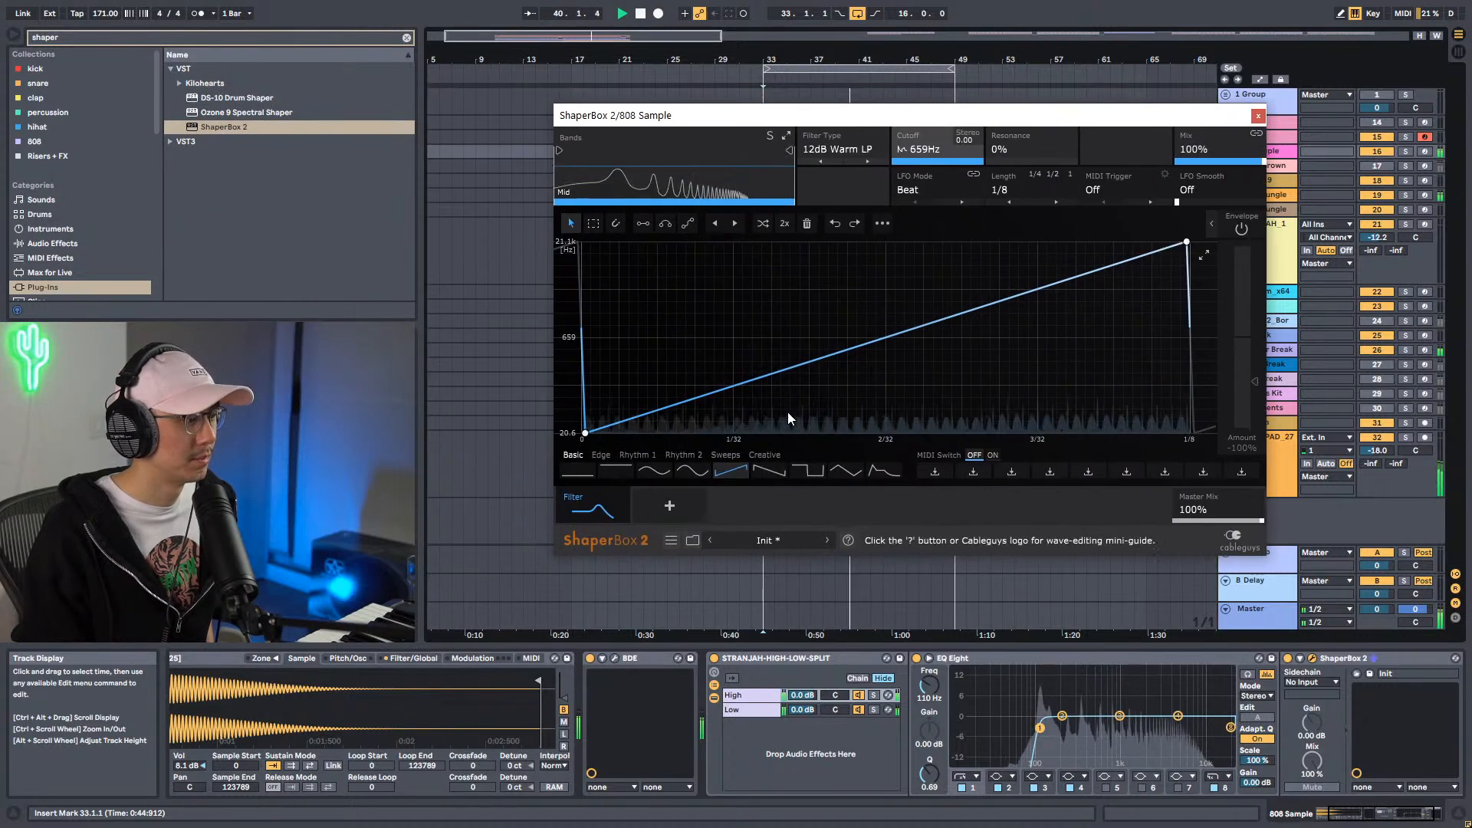
Audition the ShaperBox 2 presets Halftime Heights, Motion Rhythmer 1, Motion Rhythmer 3 and Filtered Jumper 1 in the mix.
click(782, 538)
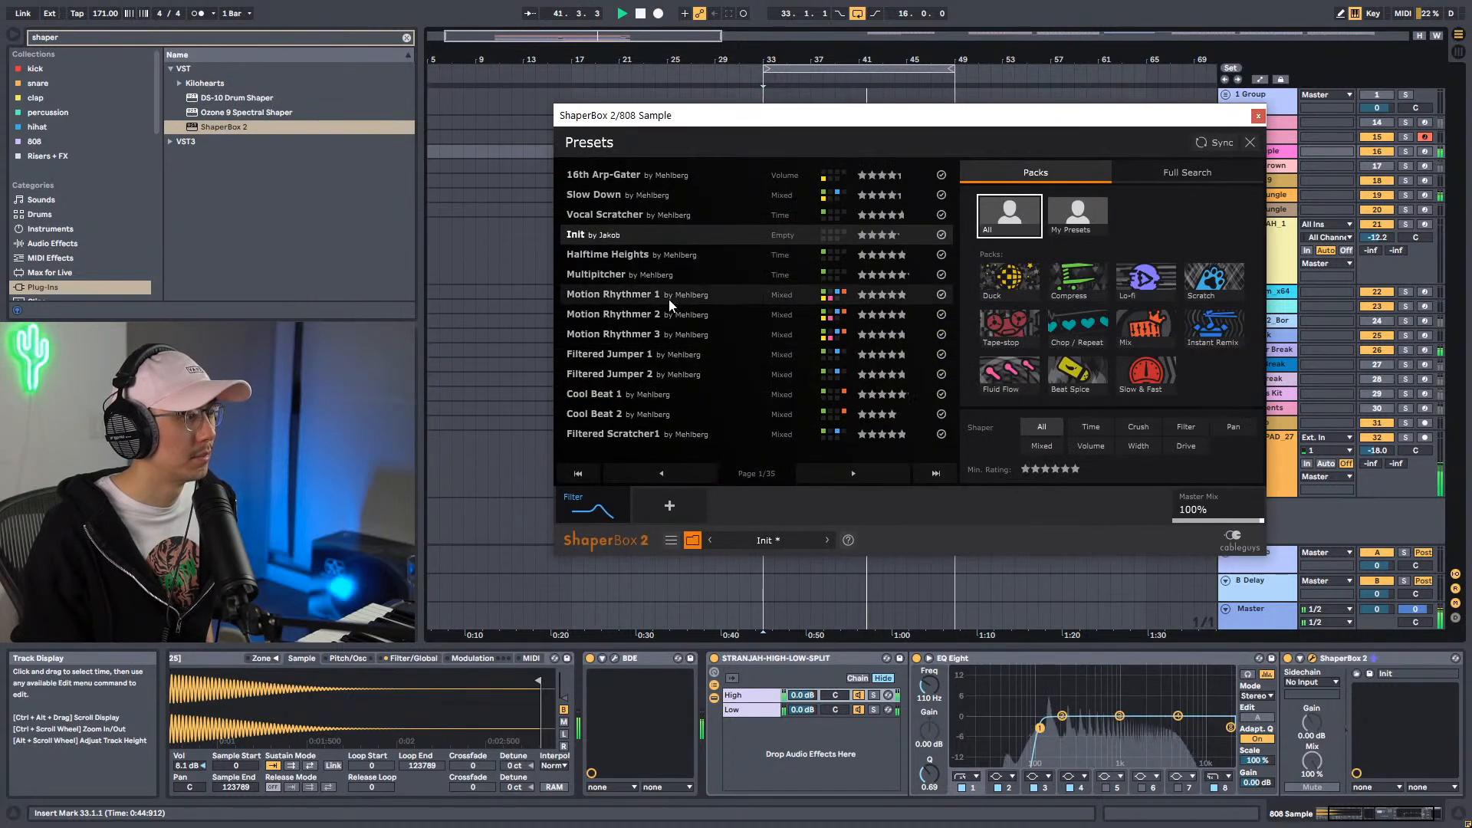
click(603, 255)
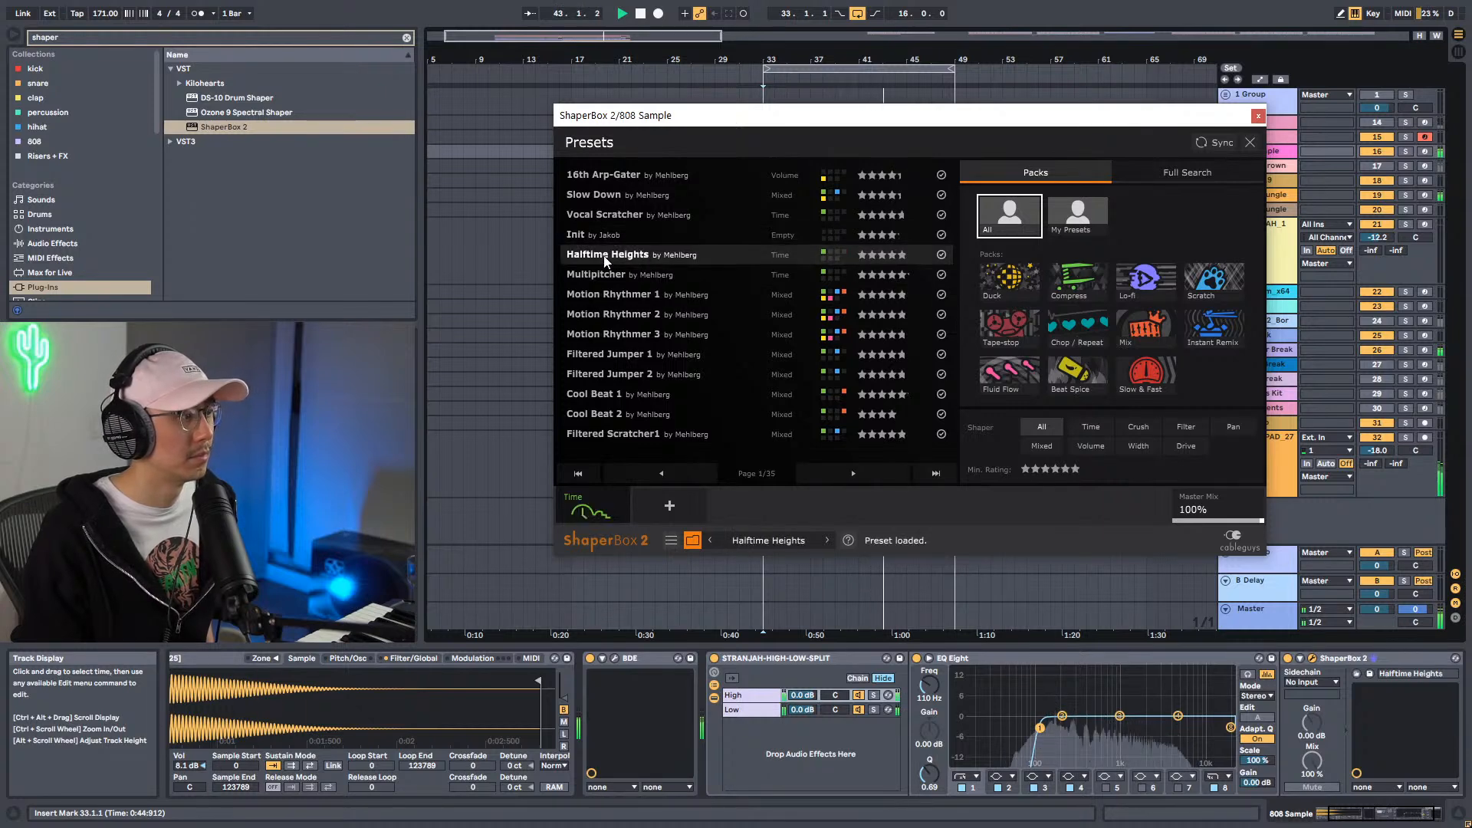
click(625, 297)
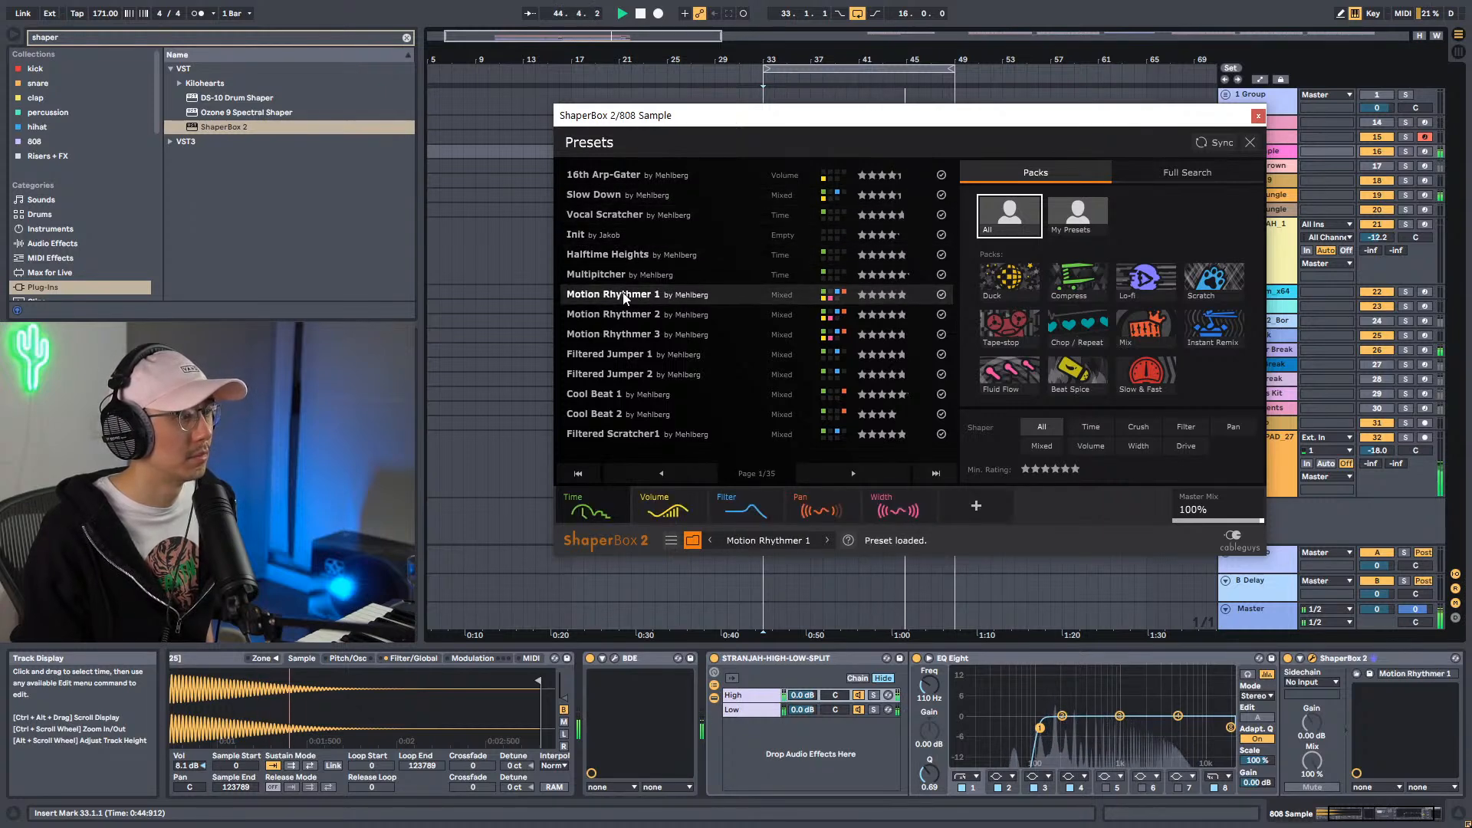
click(621, 335)
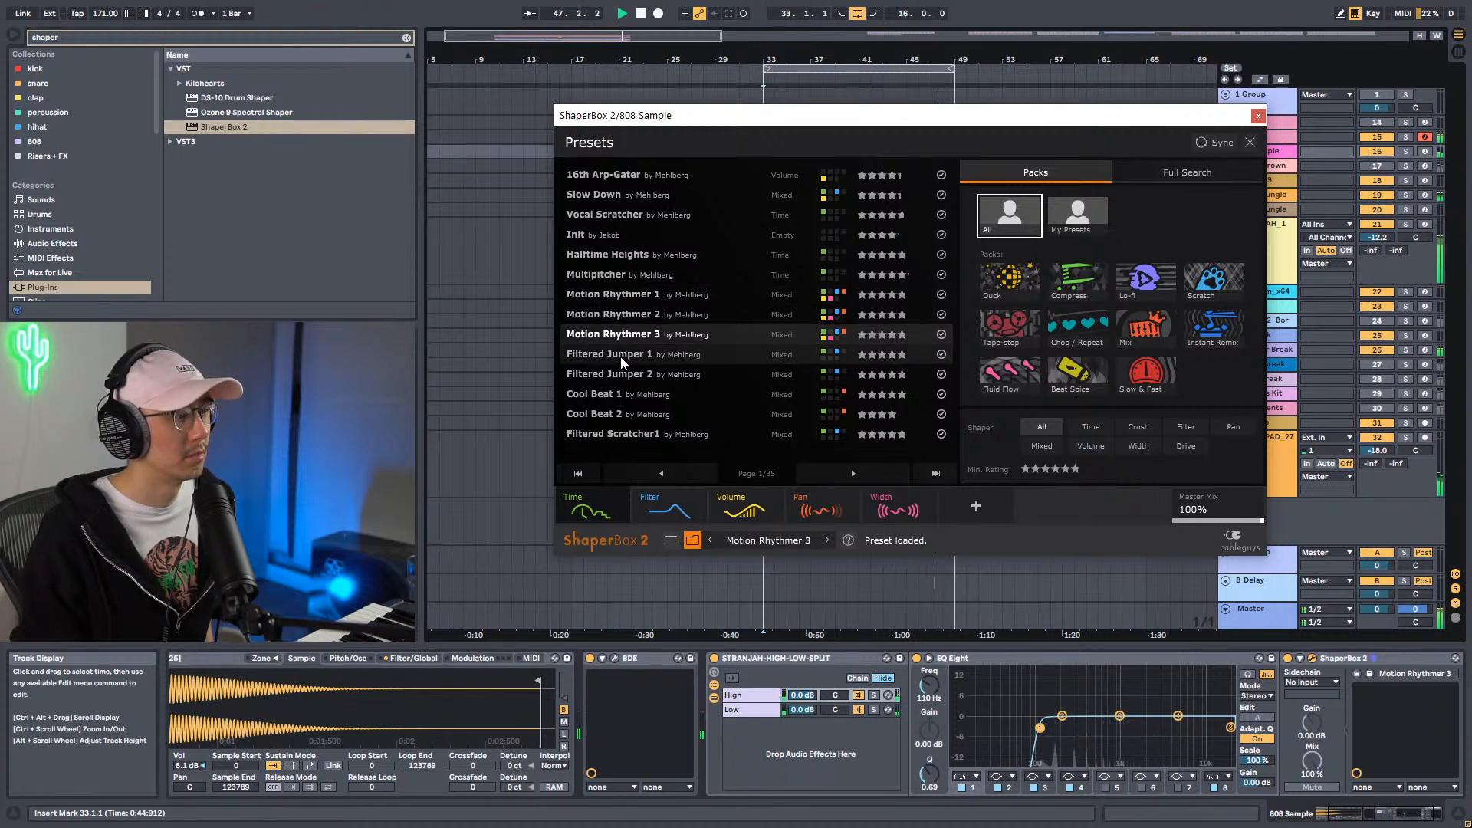
click(620, 356)
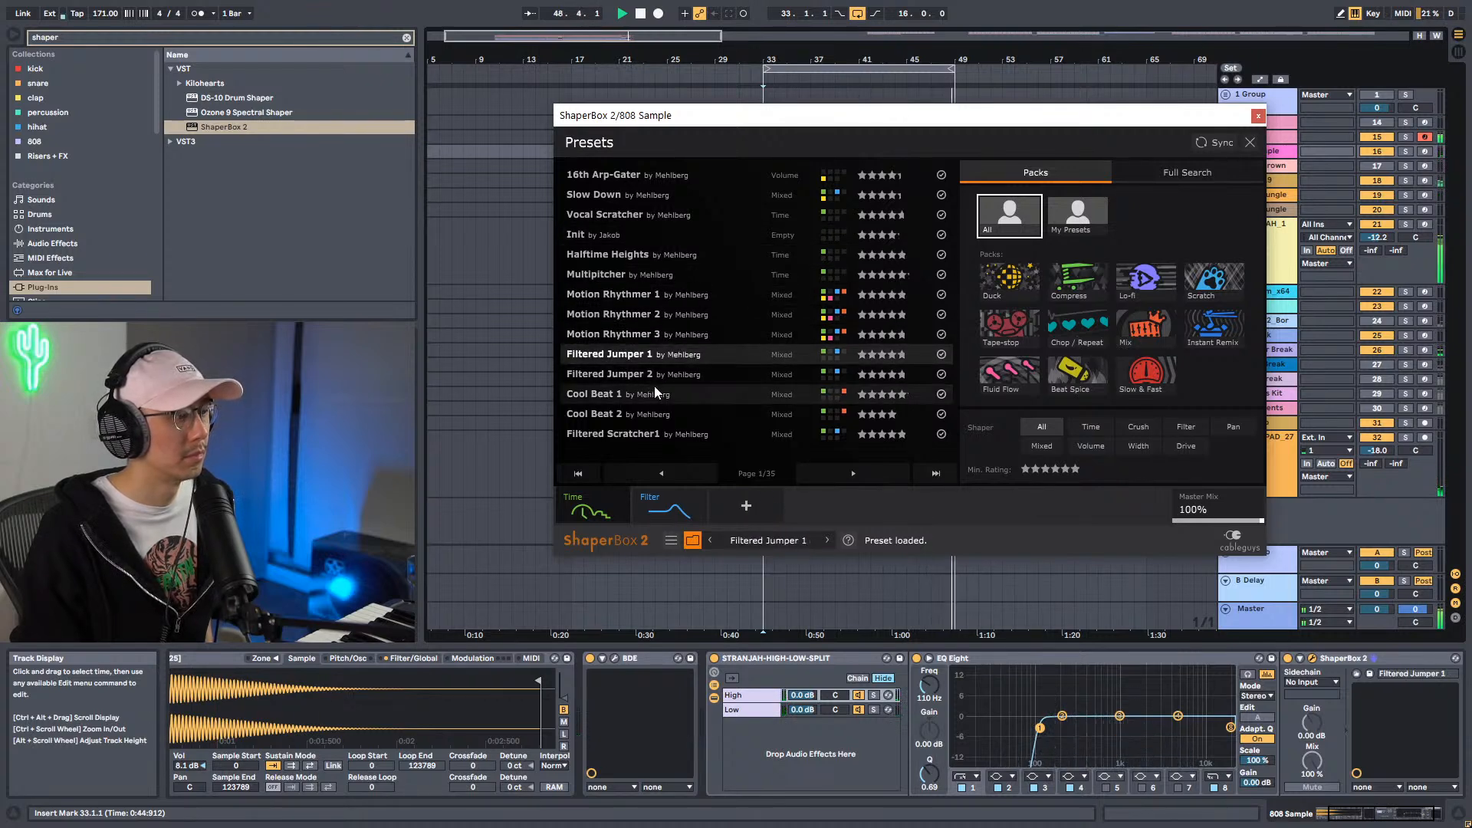
Audition Scratch Fill 1, Scratch Fill 3, Slow Beater and 8th Pan Arp from the second page of presets.
click(854, 473)
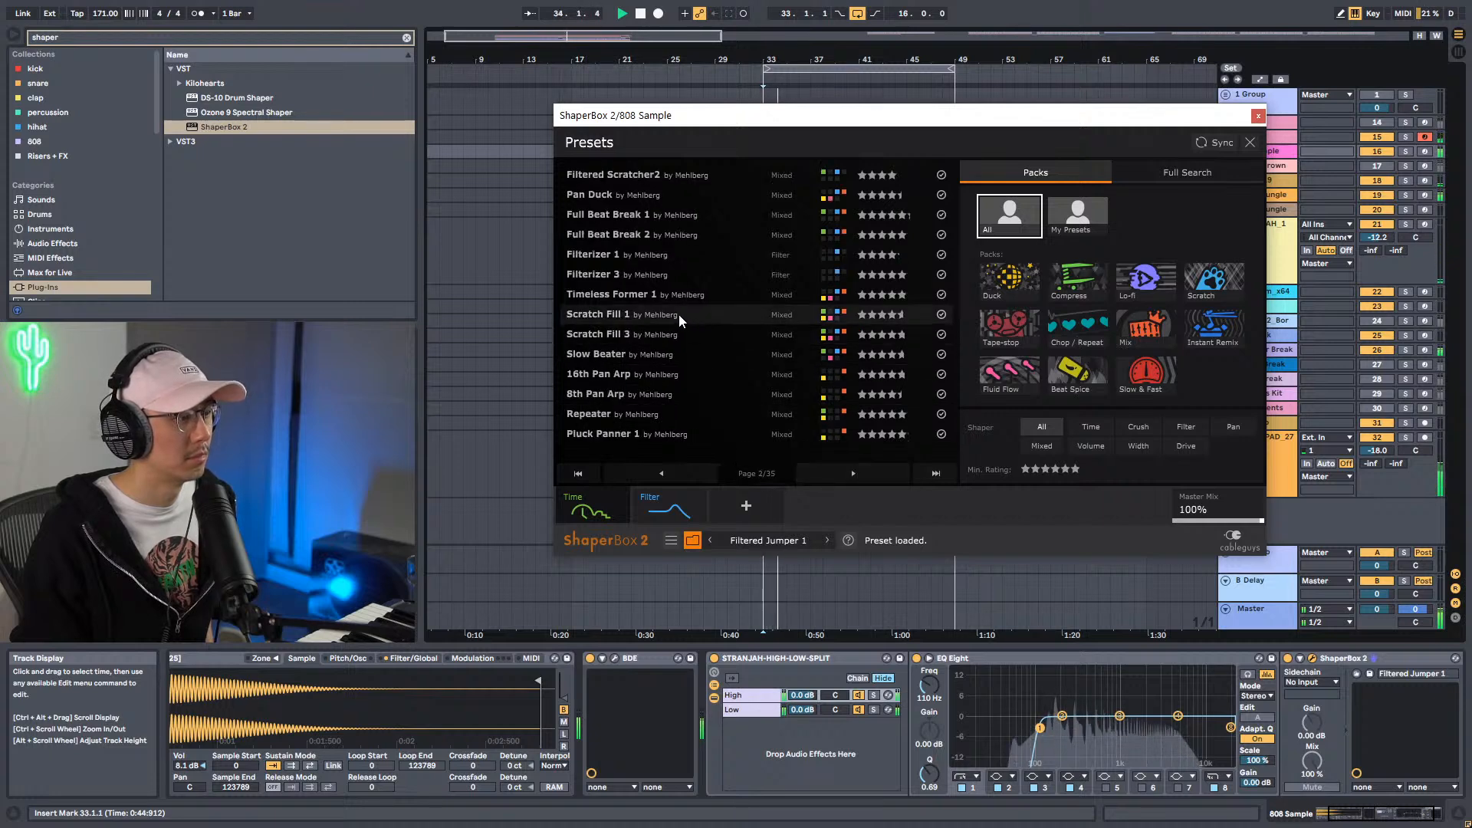
click(659, 324)
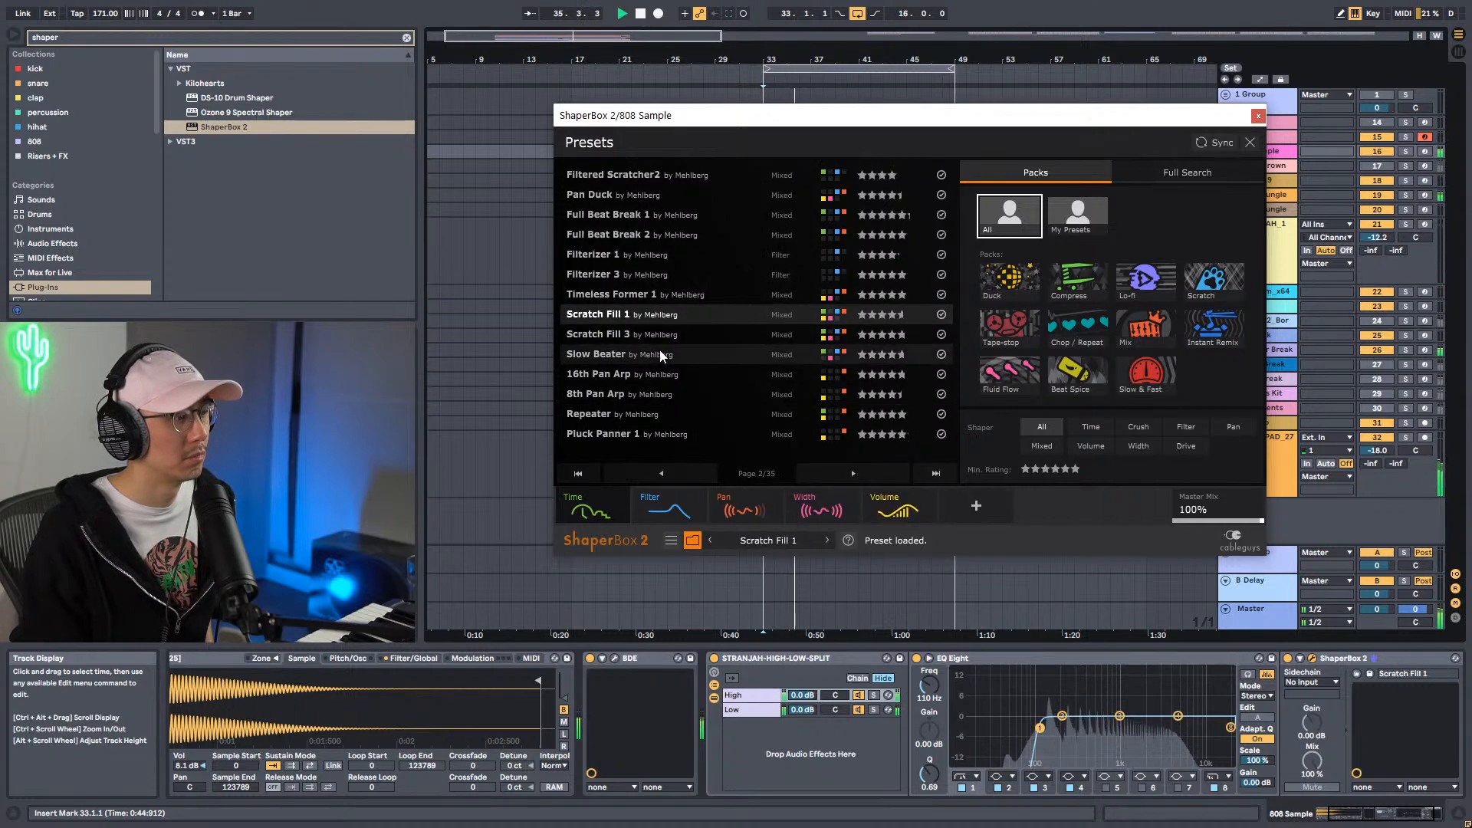
click(654, 339)
click(653, 358)
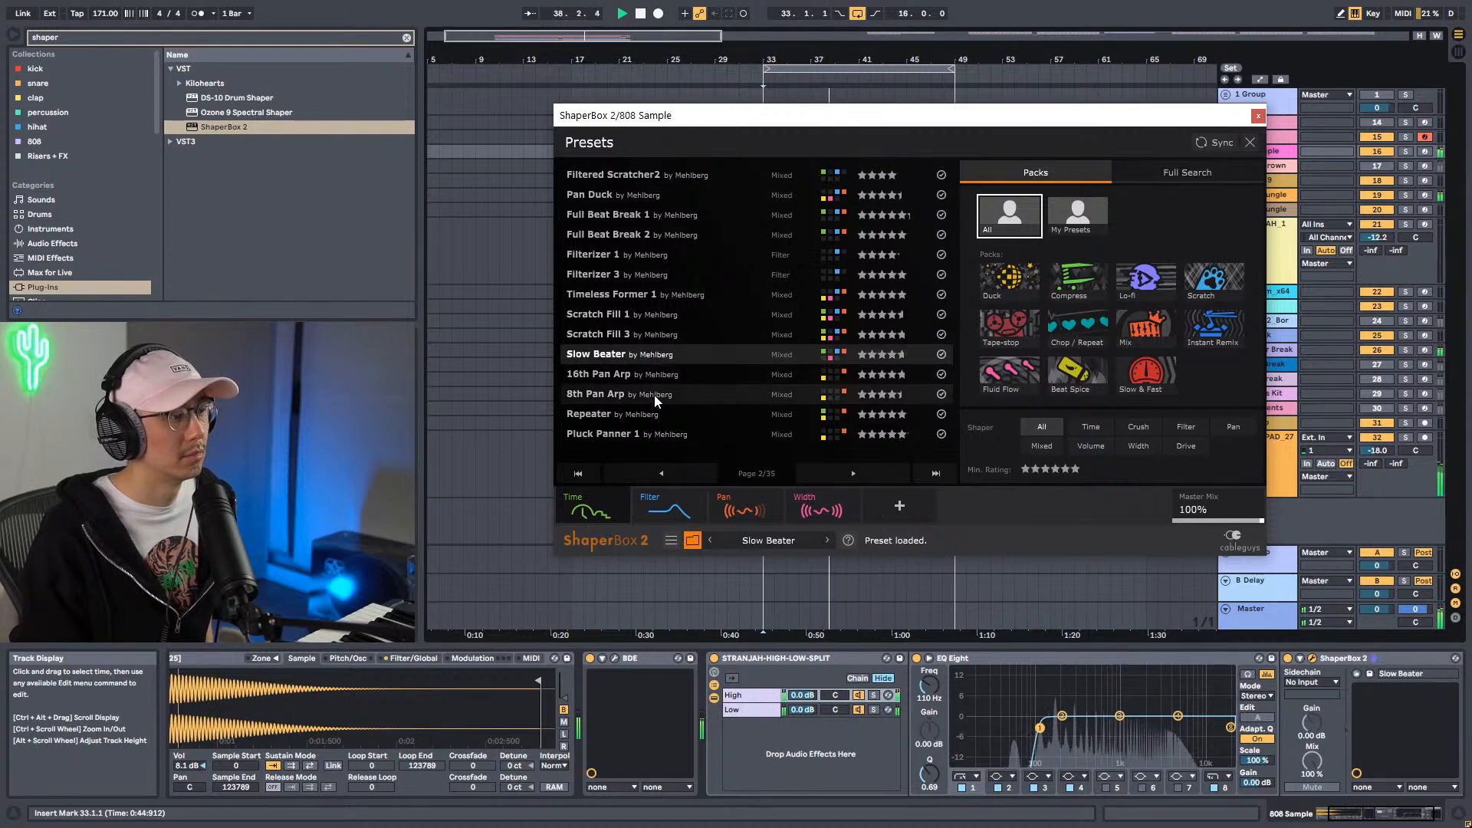
click(654, 394)
Solo the 808 Sample track and audition the 16th Pan Arp and Repeater presets.
click(1406, 153)
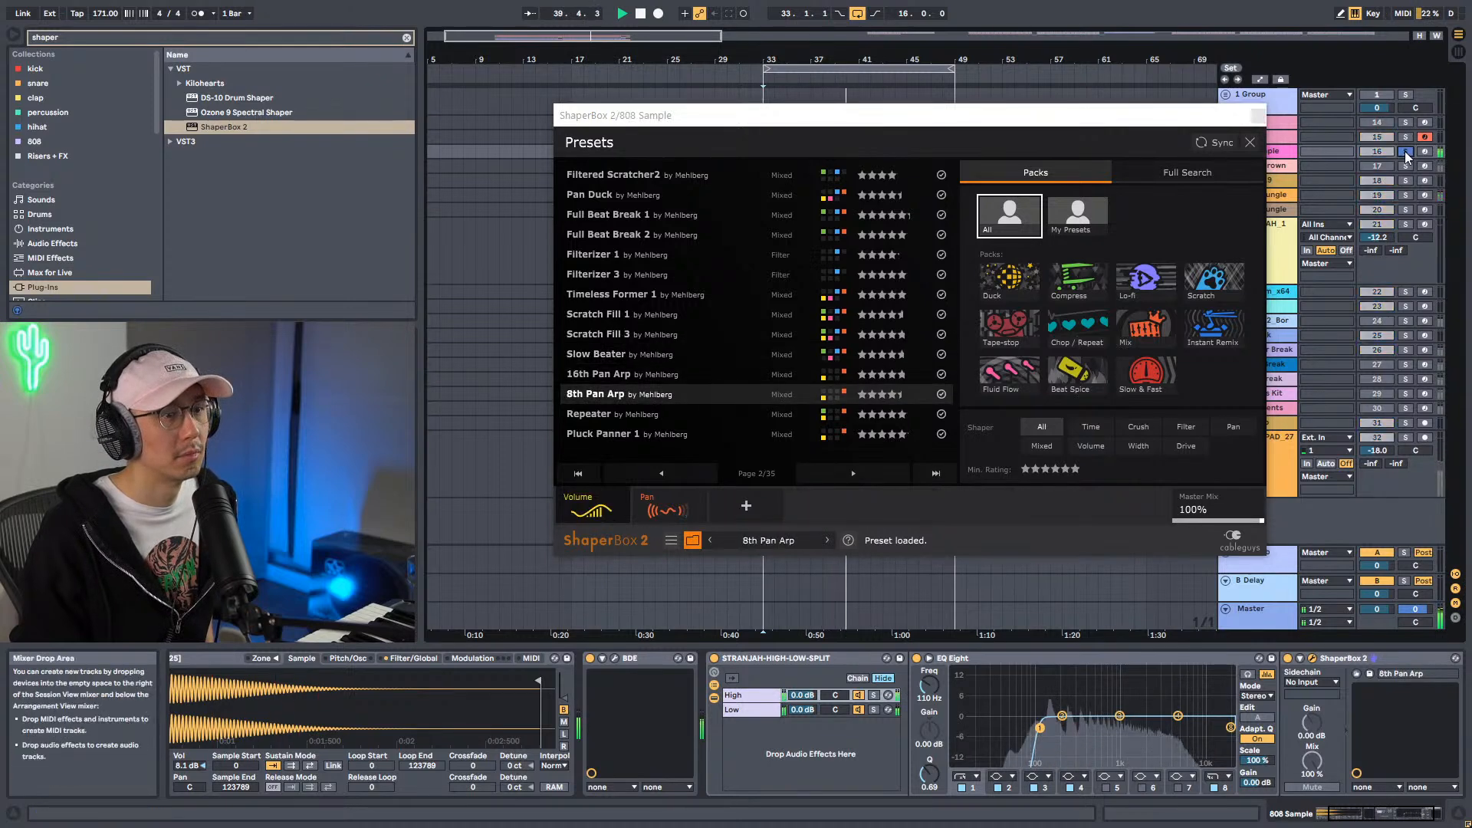
click(678, 372)
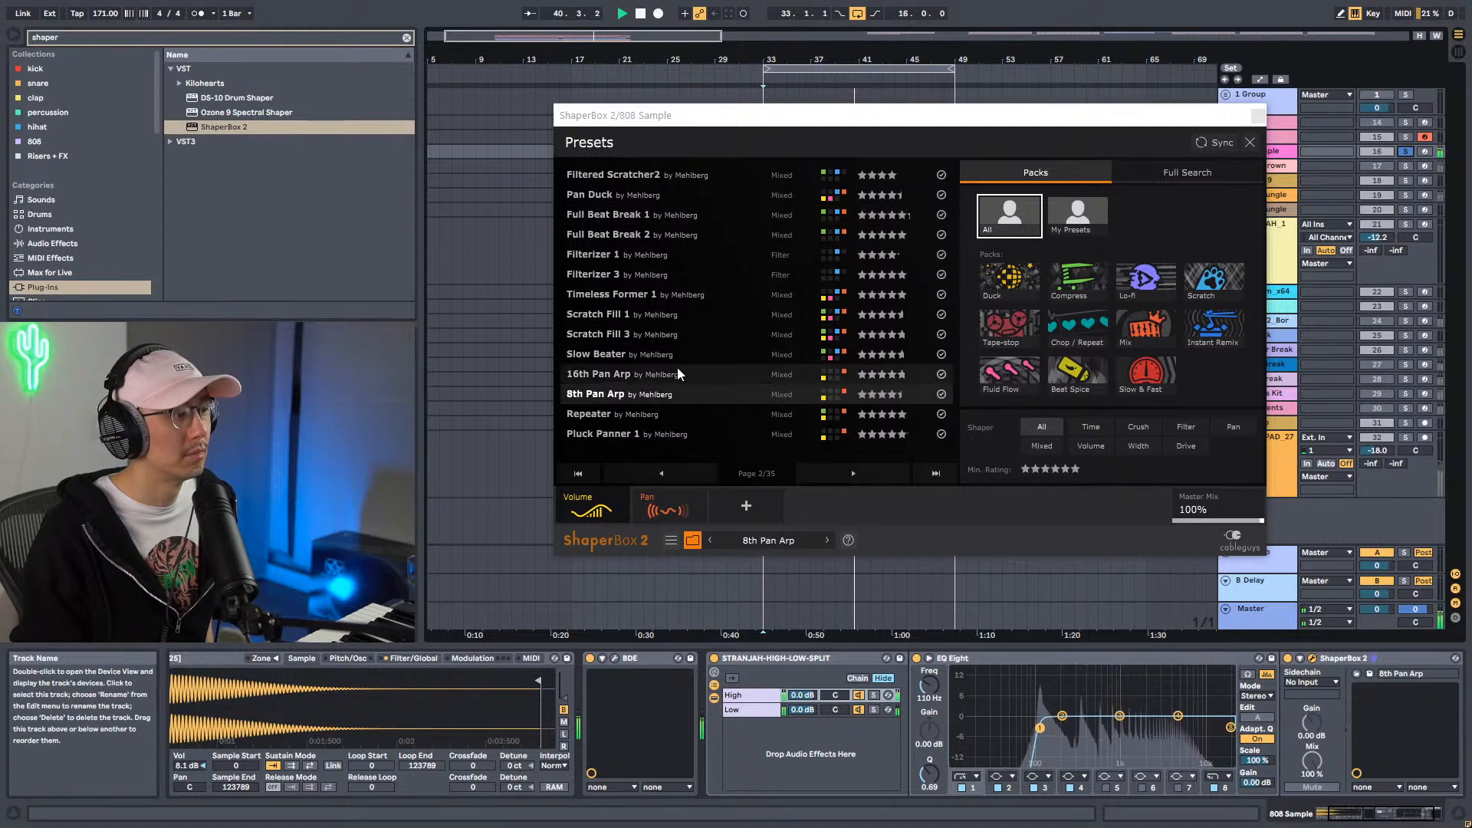
click(625, 416)
Audition High Pluck and Upward from the third page of presets, replaying Upward from bar 33.
click(884, 477)
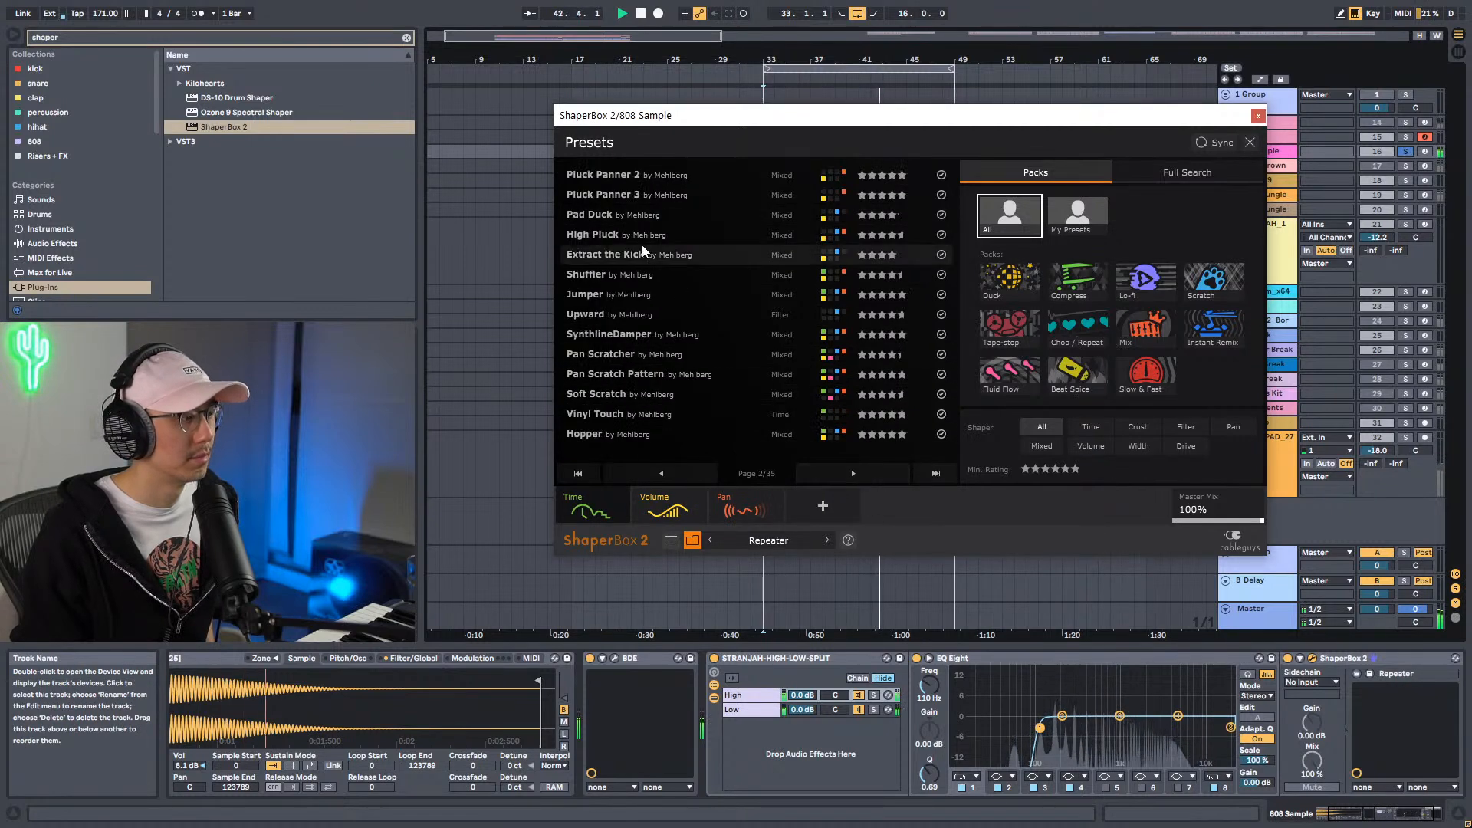
click(638, 233)
click(631, 316)
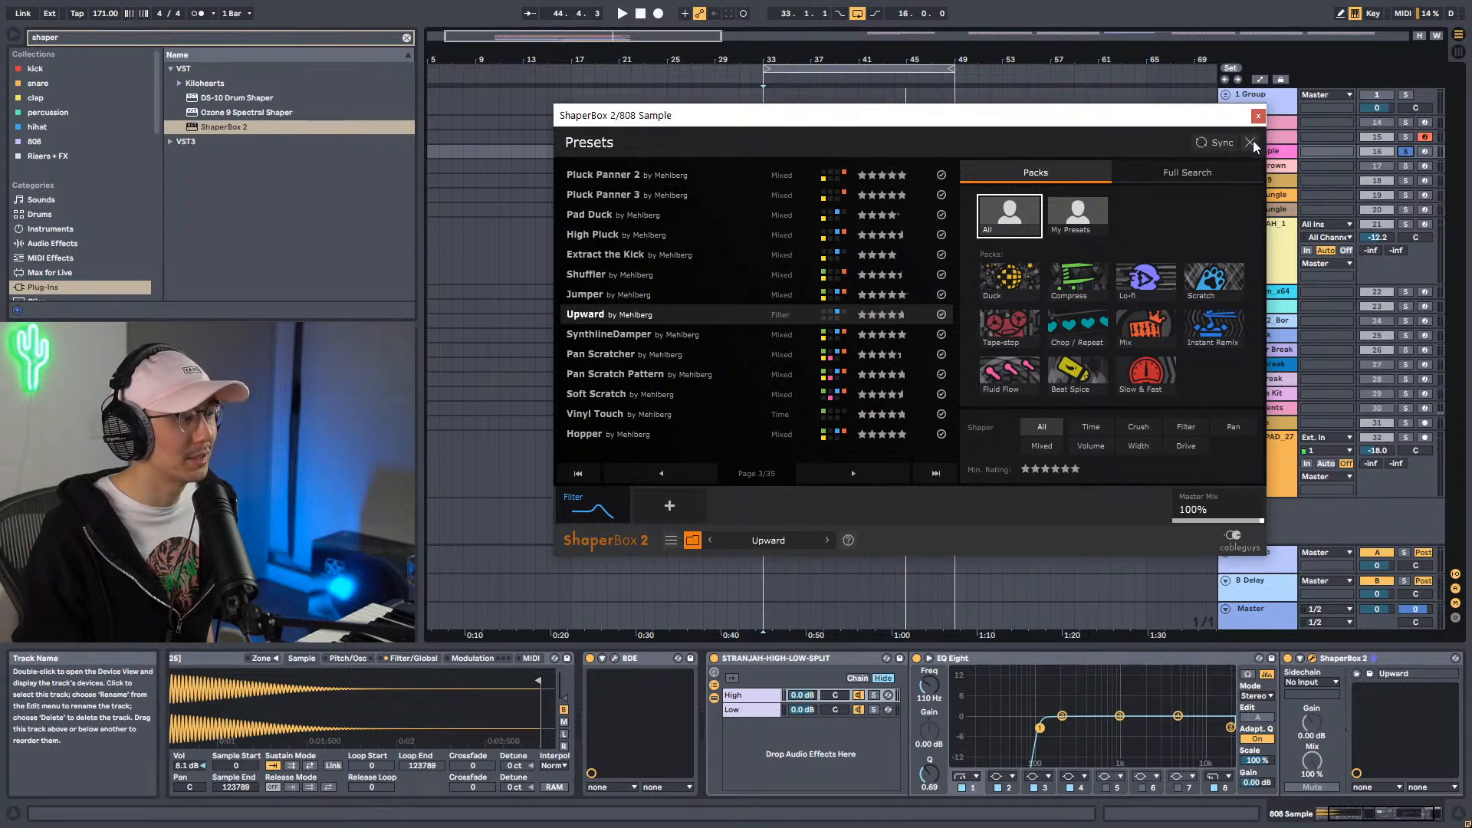
key(space)
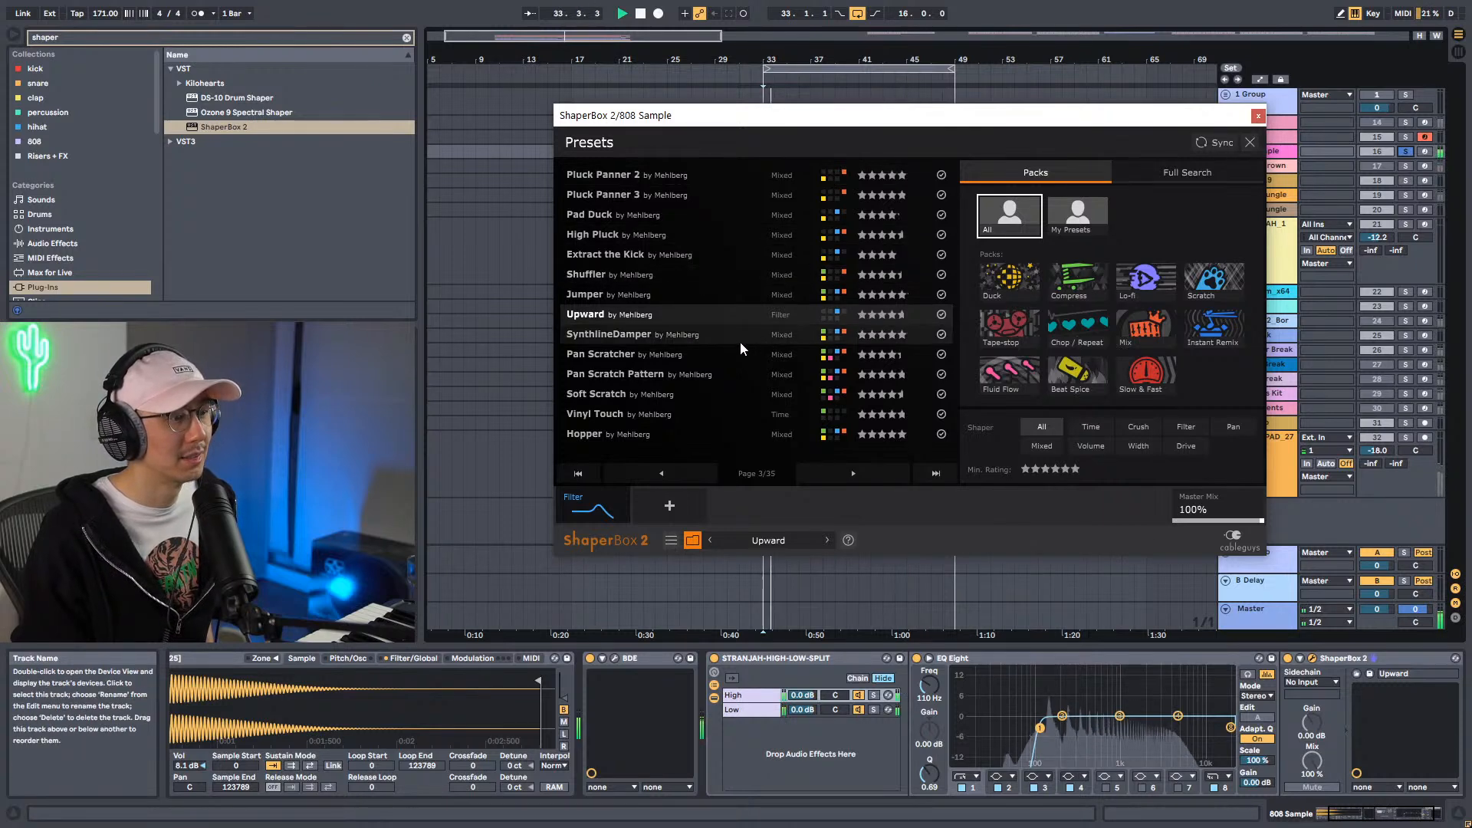
Audition the ShaperBox 2 presets Pan Scratcher, Pan Scratch Pattern, Soft Scratch and Vinyl Touch on the soloed 808.
click(680, 357)
click(659, 374)
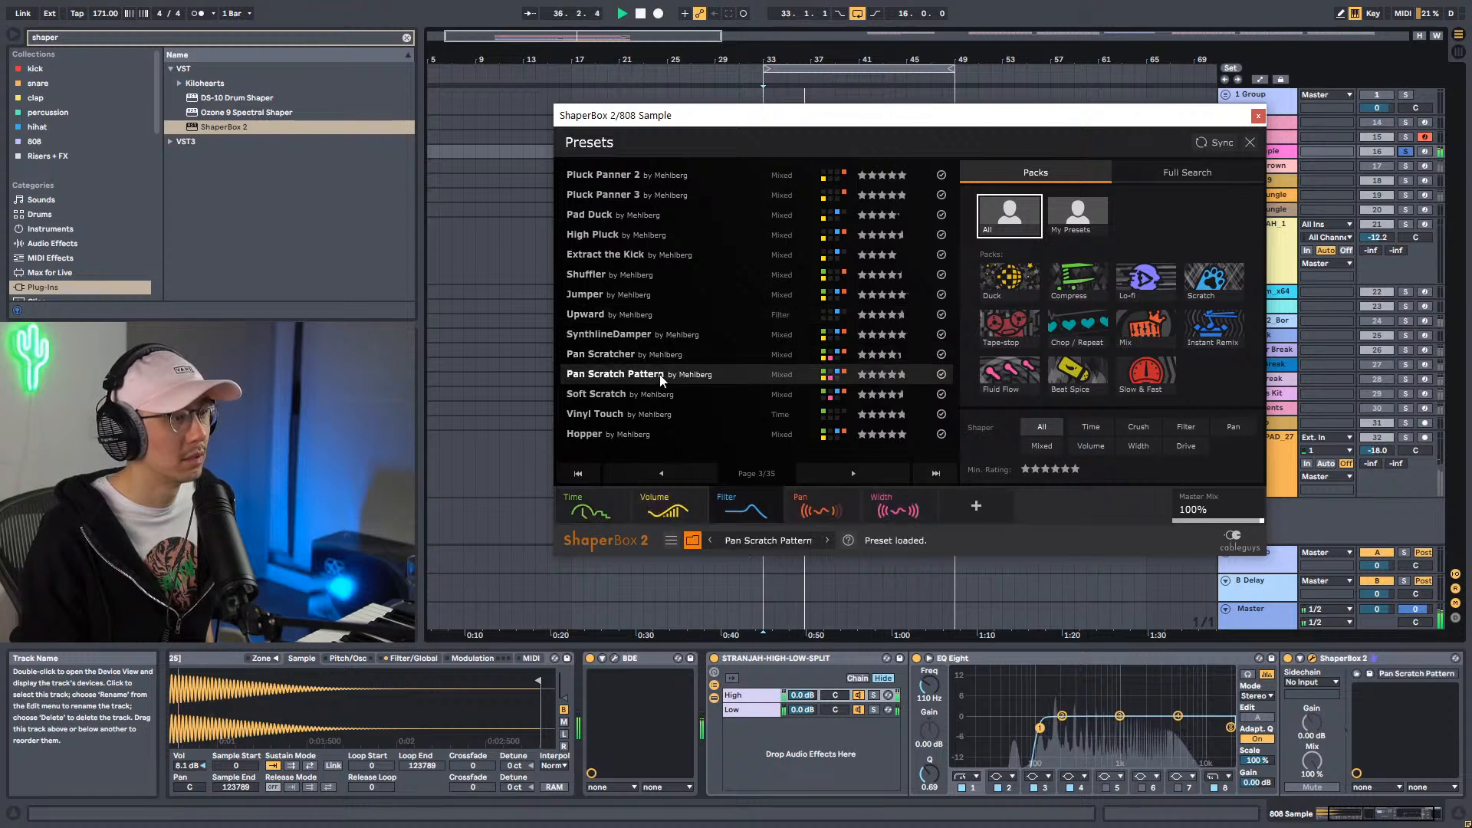
click(633, 397)
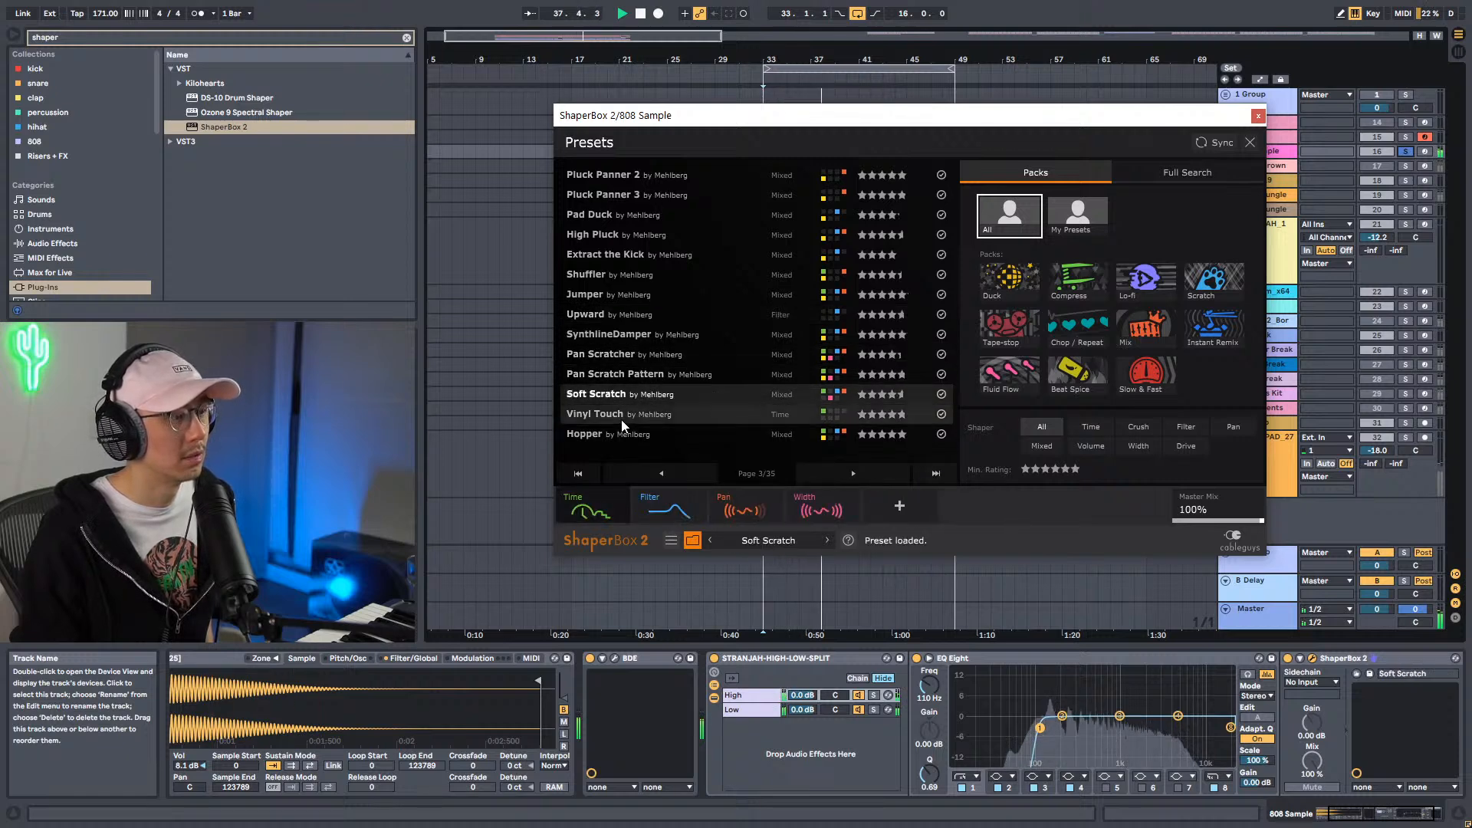
click(621, 420)
Audition Phase-ish, Simple pad phaser, Beat Phase Fun, Symmetric line, Tuber and Throaty Sweeps from the Fluid Flow pack.
click(1000, 371)
click(607, 256)
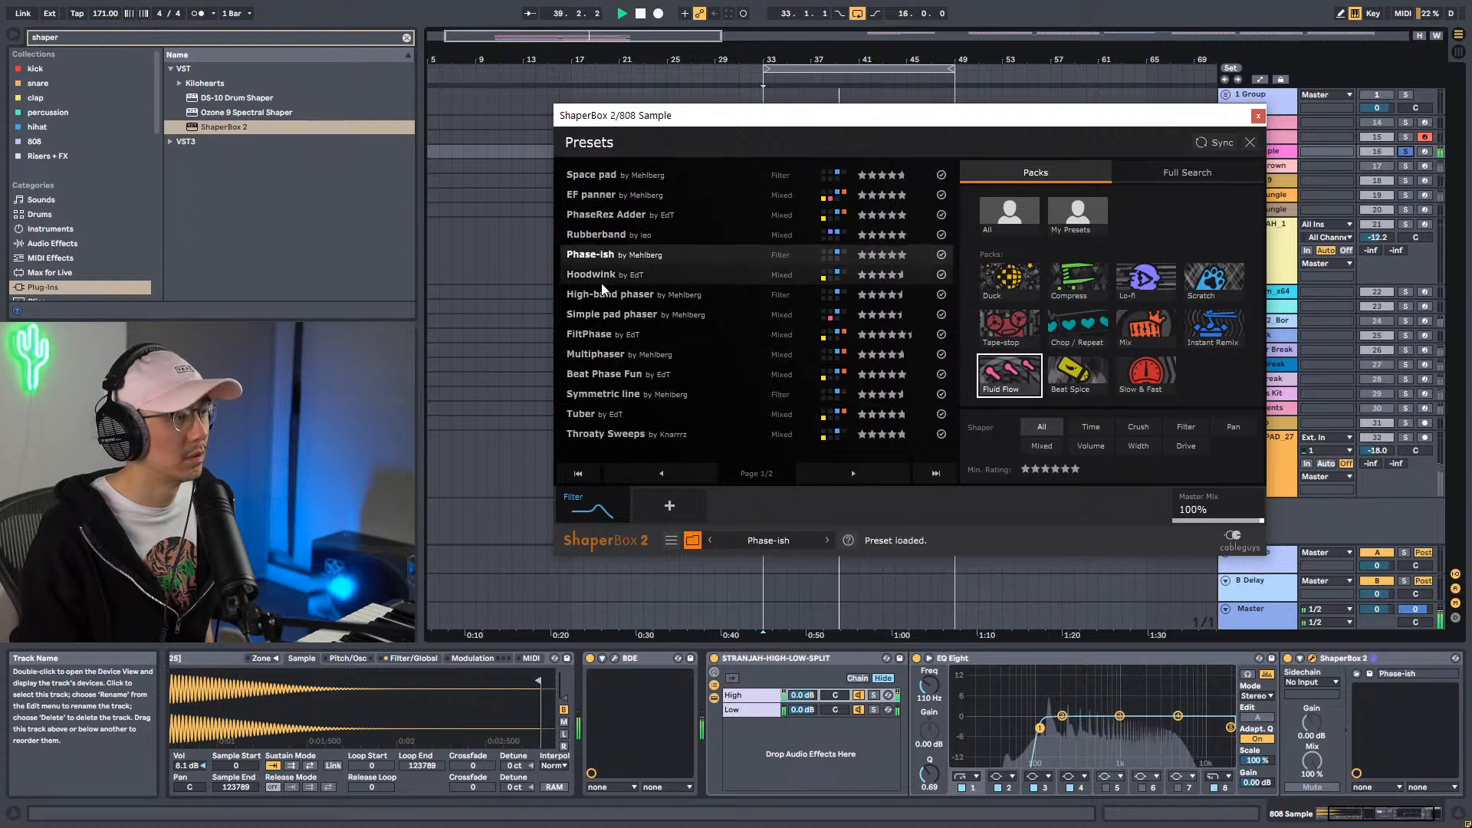
click(618, 314)
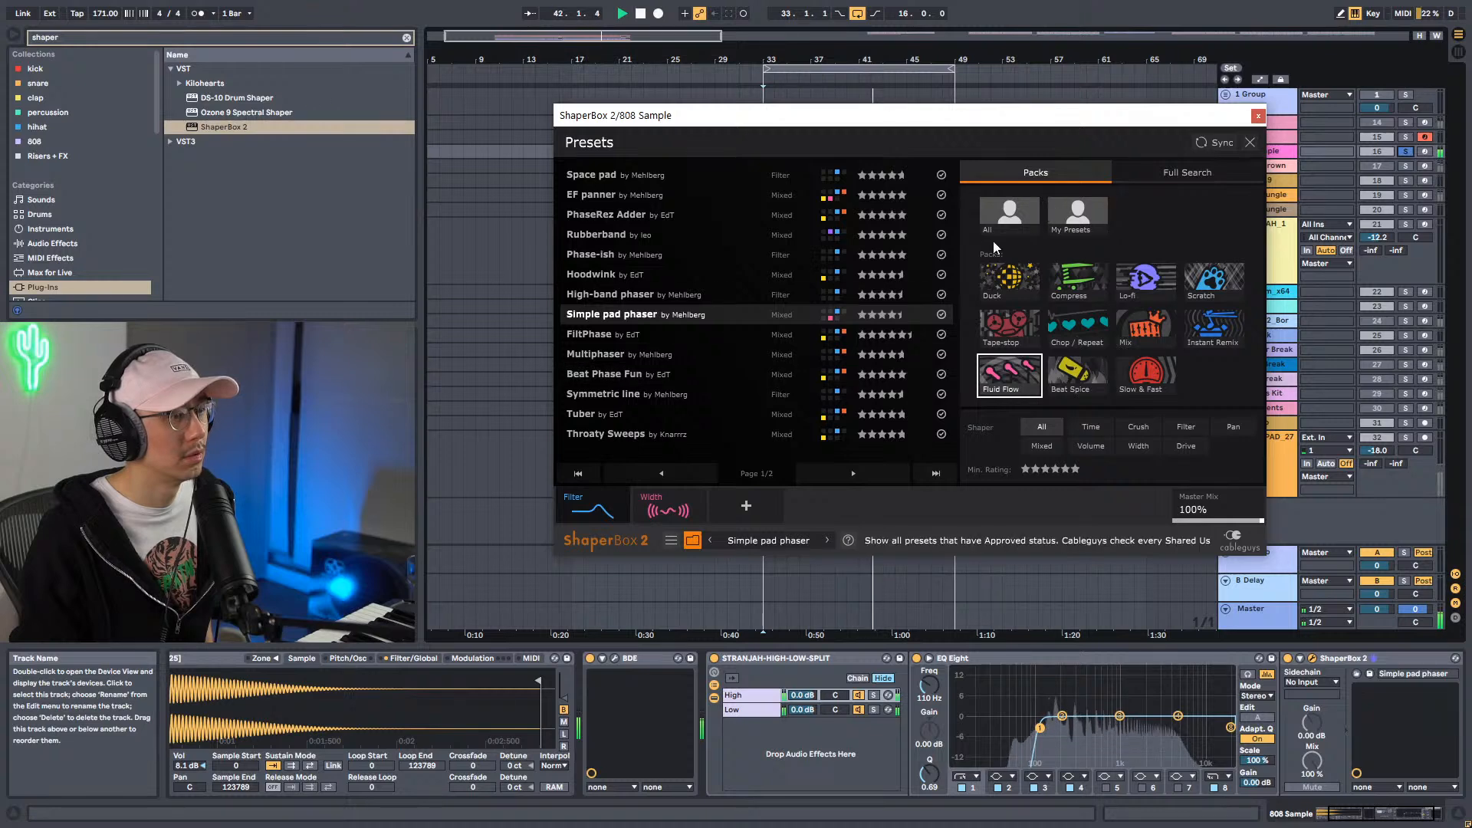
click(613, 379)
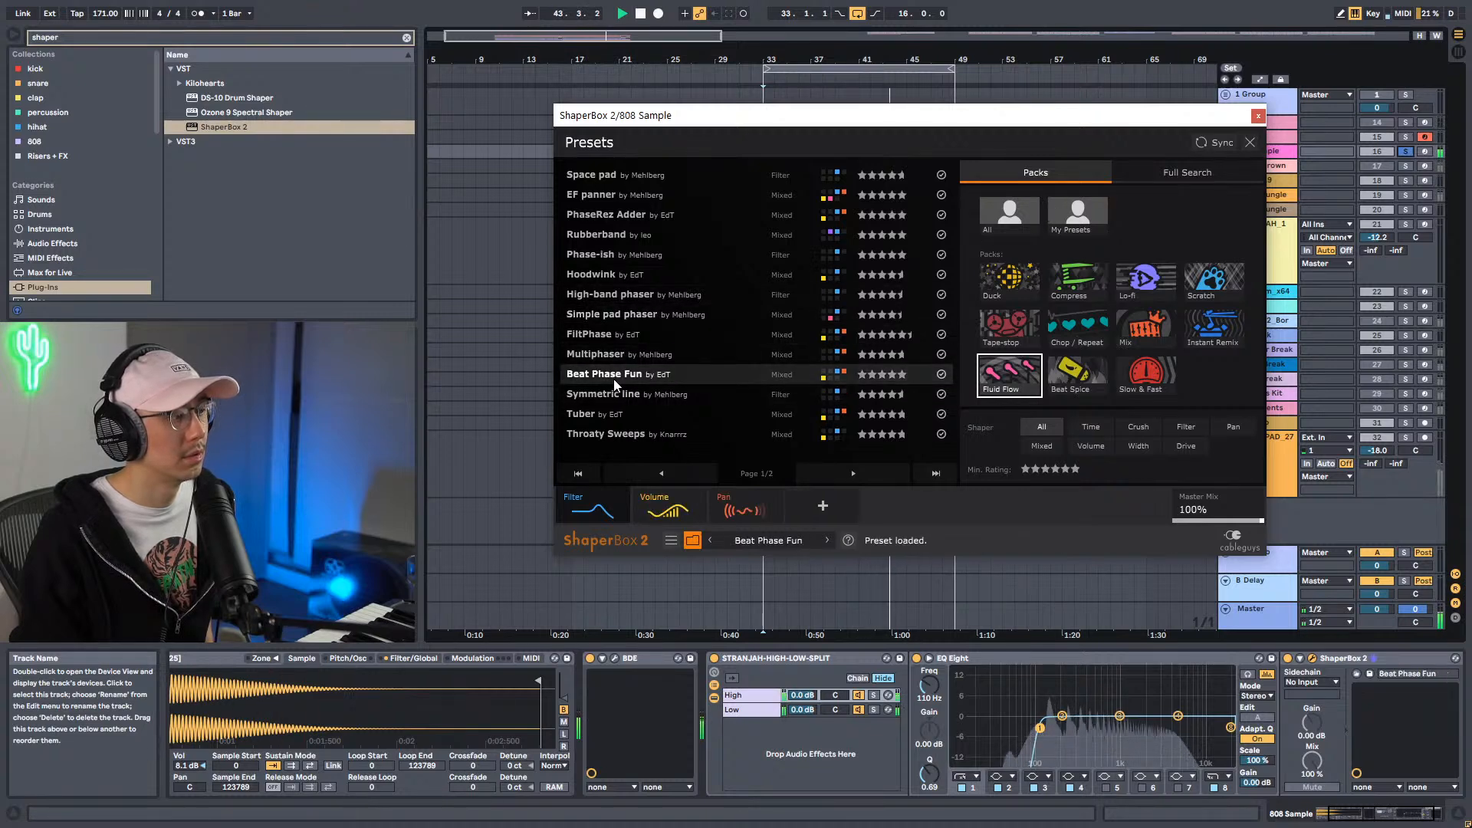
click(605, 395)
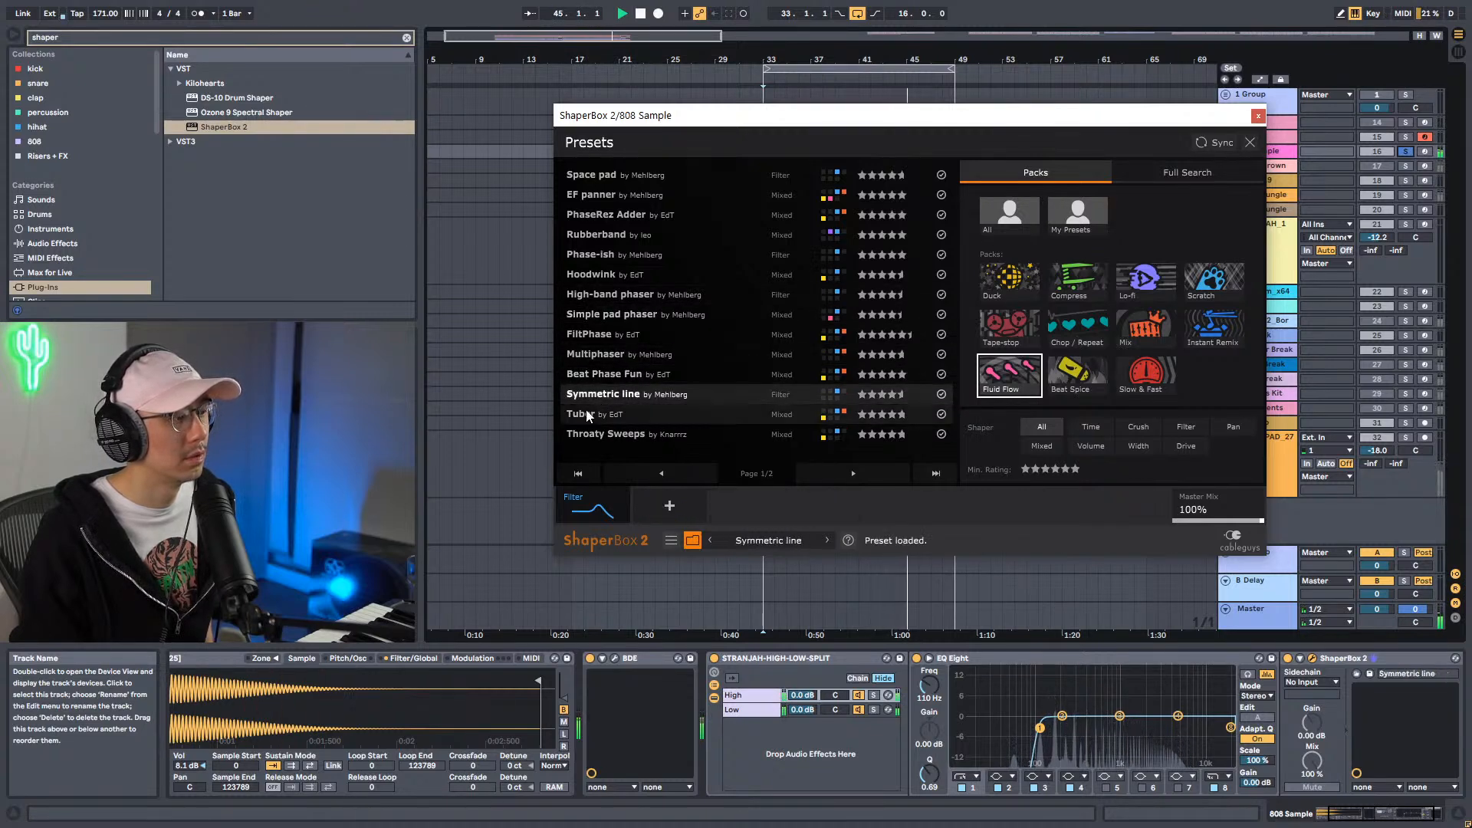
click(593, 414)
click(590, 434)
Audition Flanger, Pad improvement, Phaser-like, Tremolo duck, Phased pad, Phase it and Phase rhythm from the second page of Fluid Flow presets.
click(849, 472)
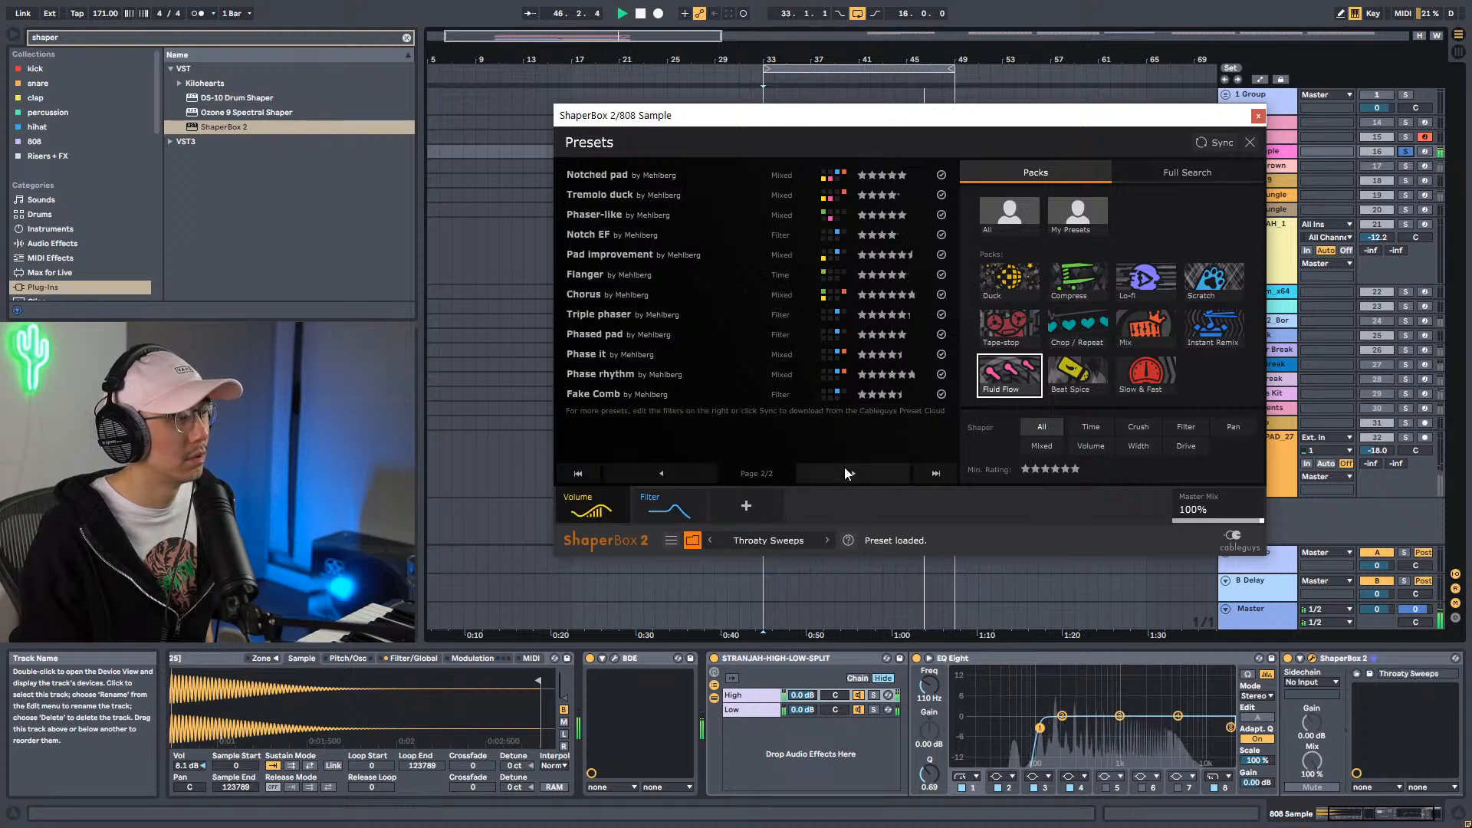
click(613, 277)
click(610, 255)
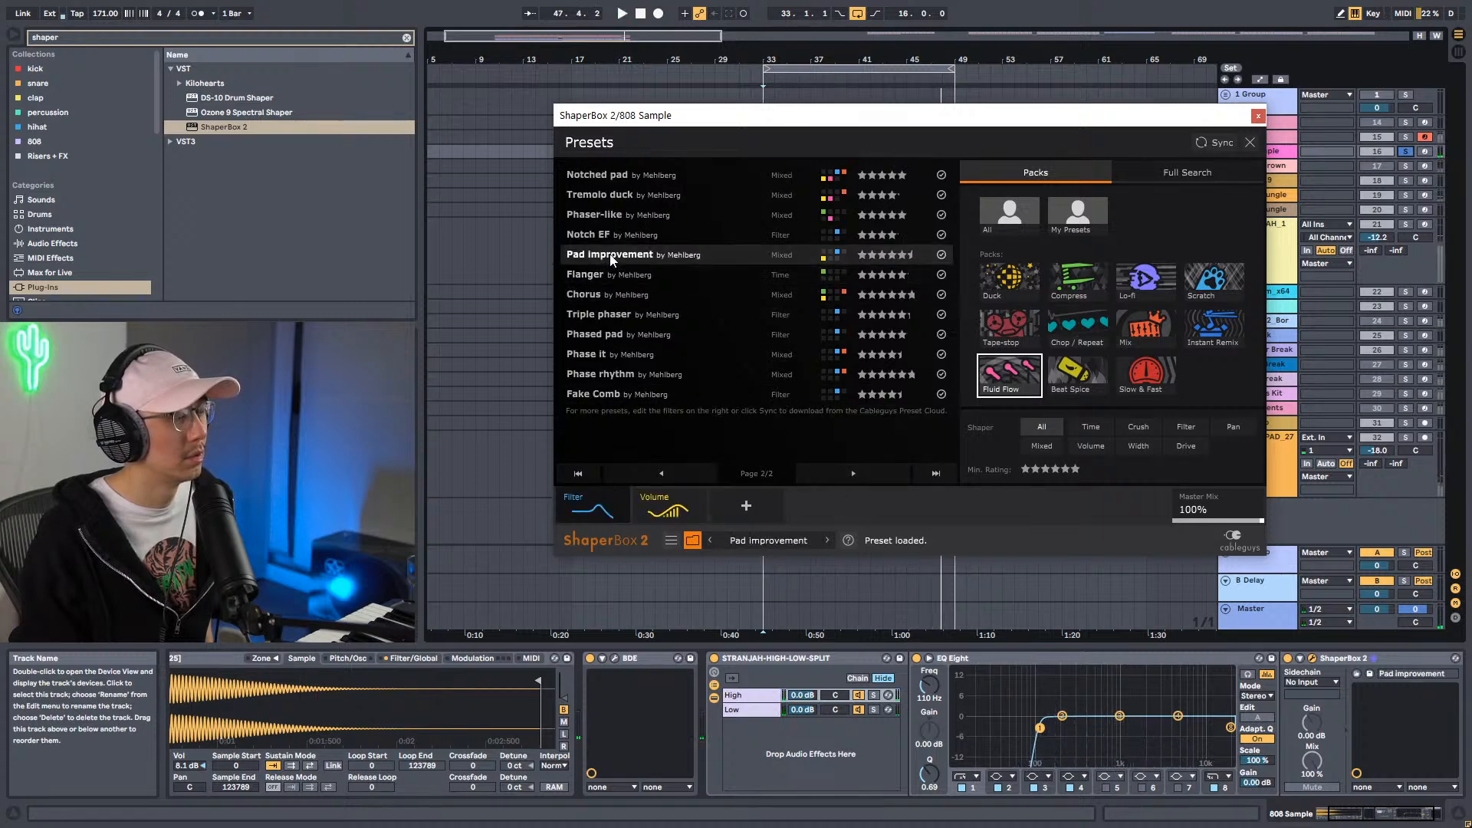
click(609, 233)
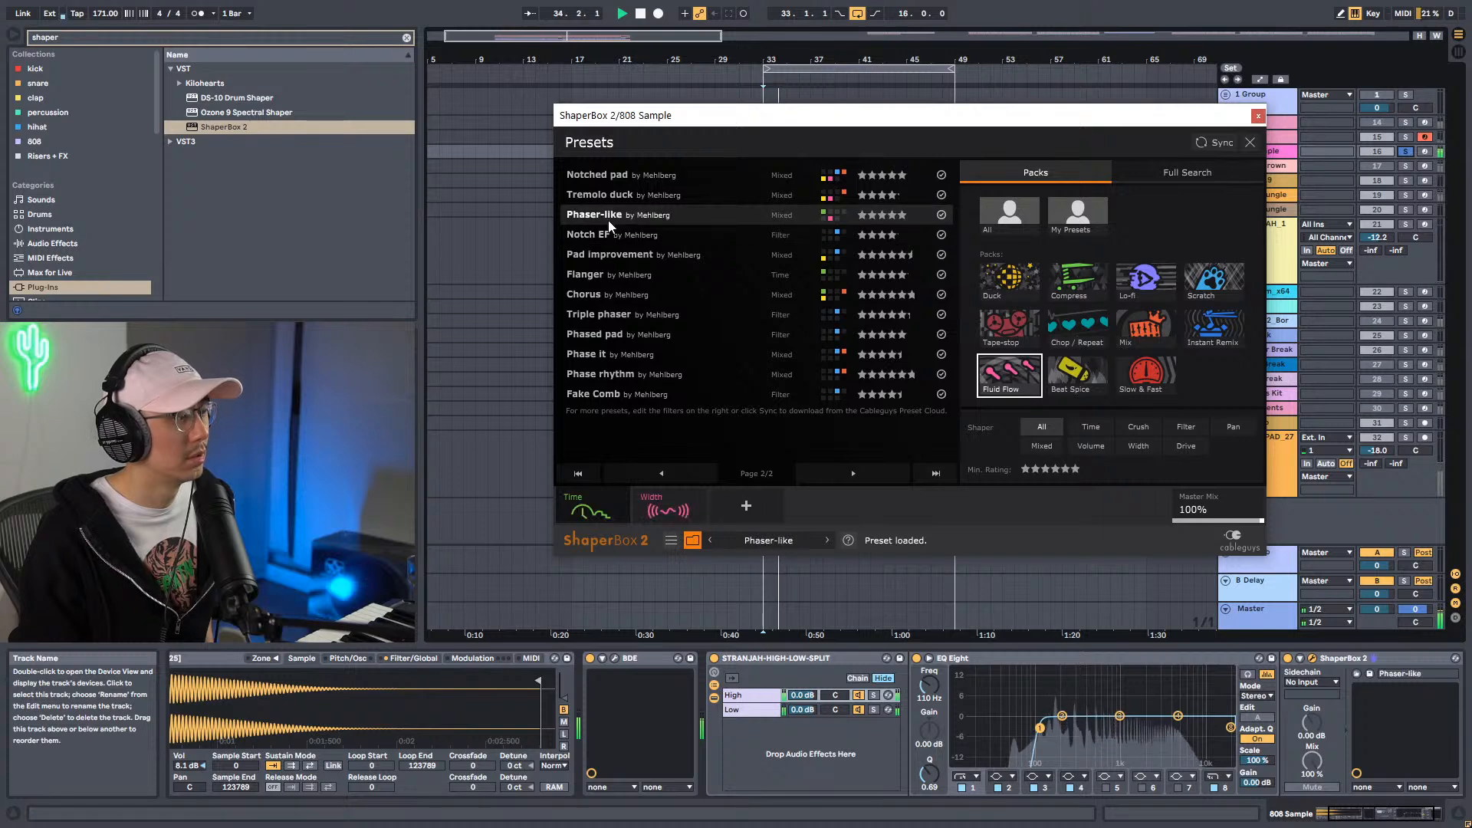
click(608, 193)
click(598, 333)
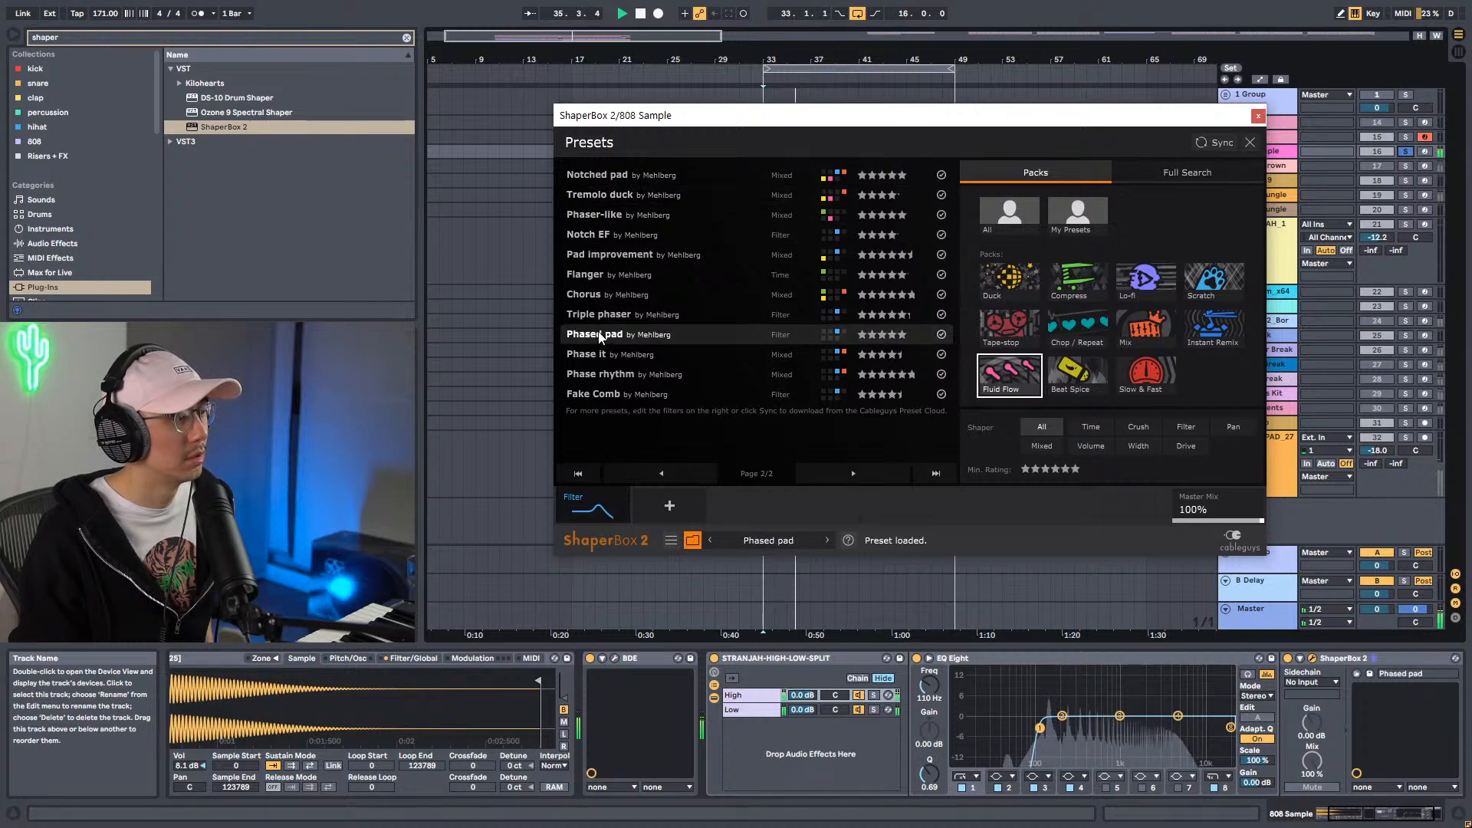
click(590, 354)
click(599, 375)
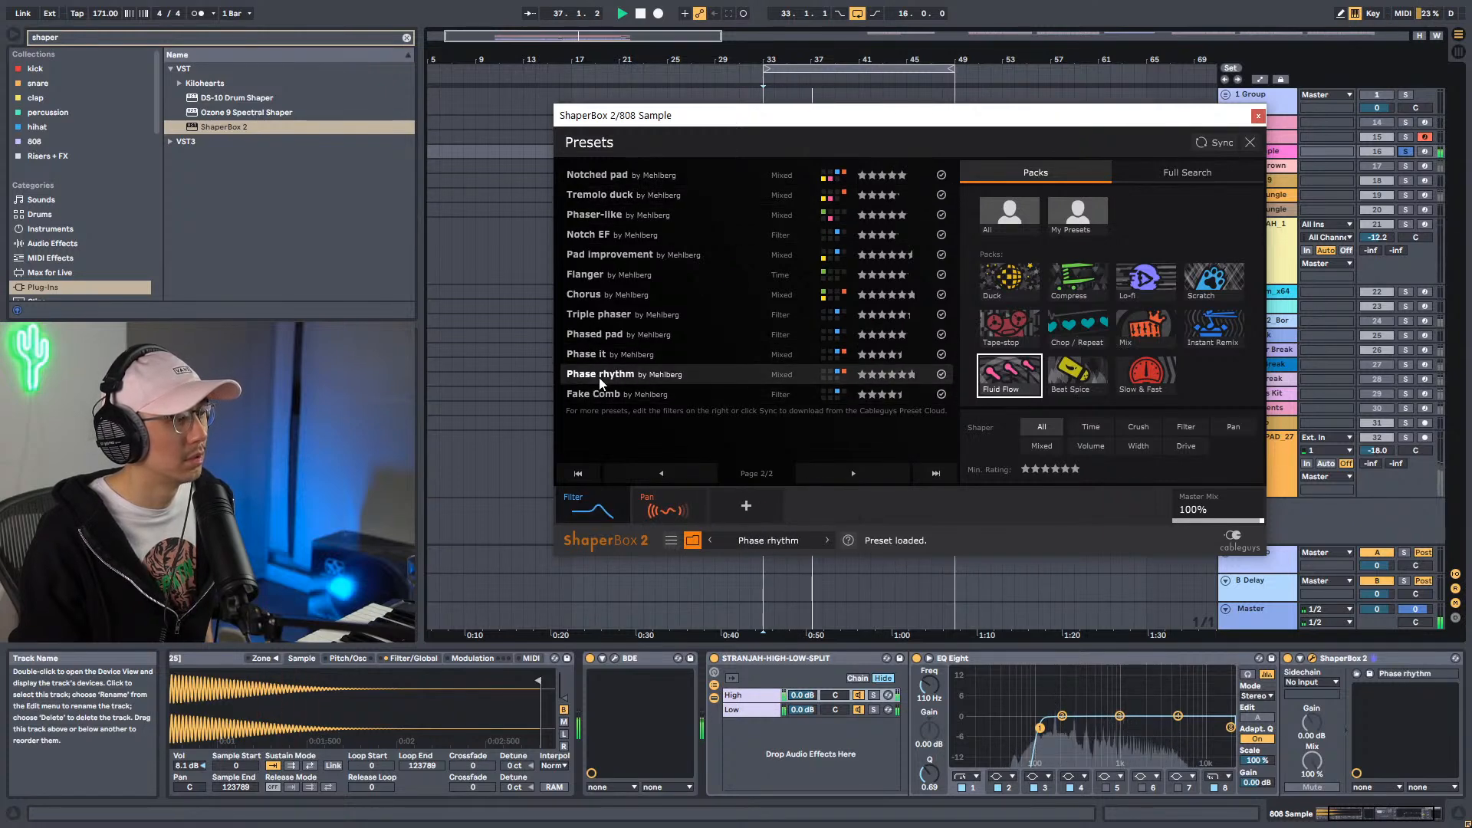
Return to the first page of Fluid Flow presets and compare Simple pad phaser, Multiphaser, FiltPhase, Beat Phase Fun, Symmetric line and Tuber.
click(675, 475)
click(622, 316)
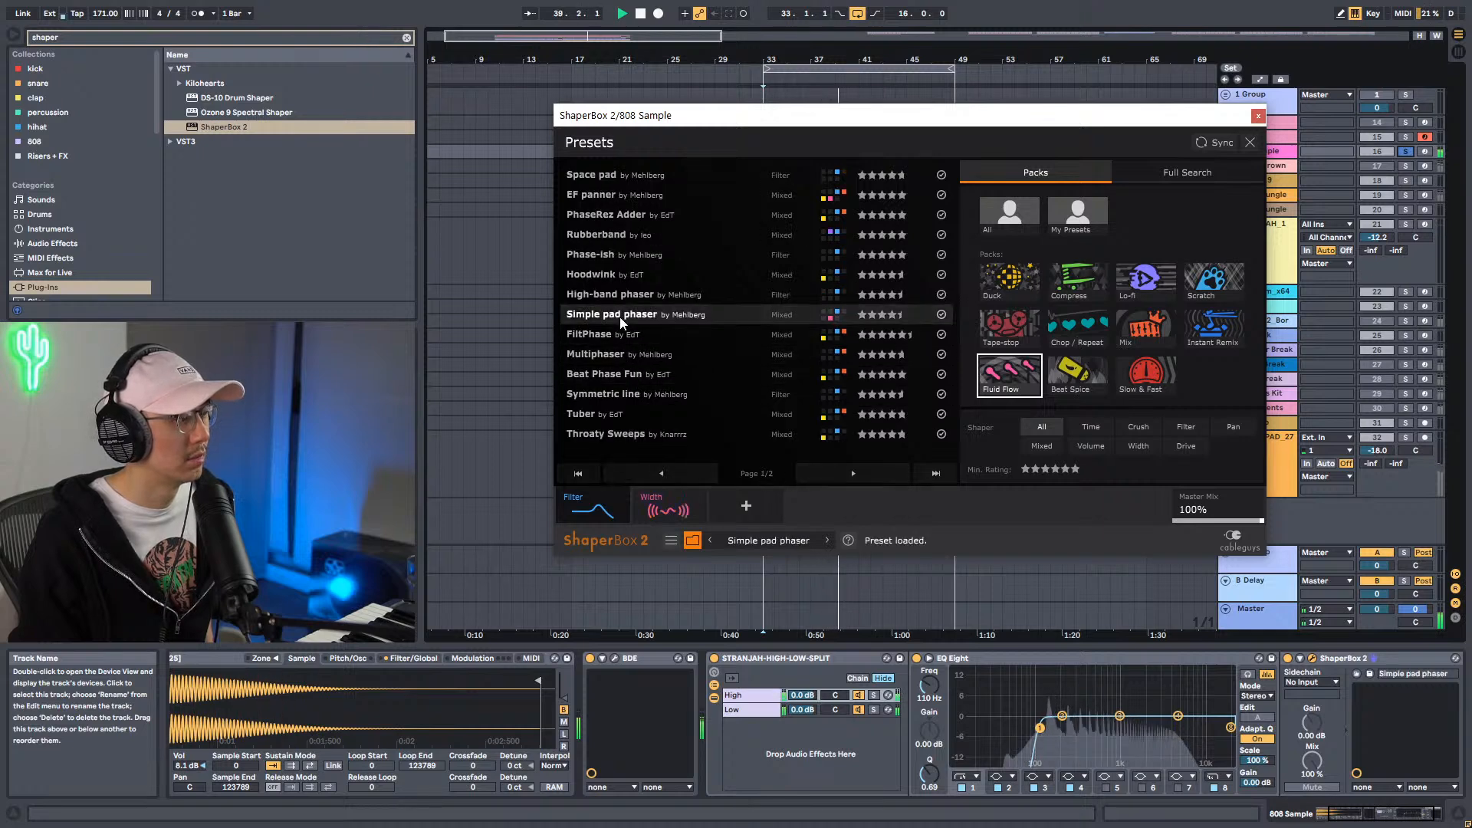
click(598, 357)
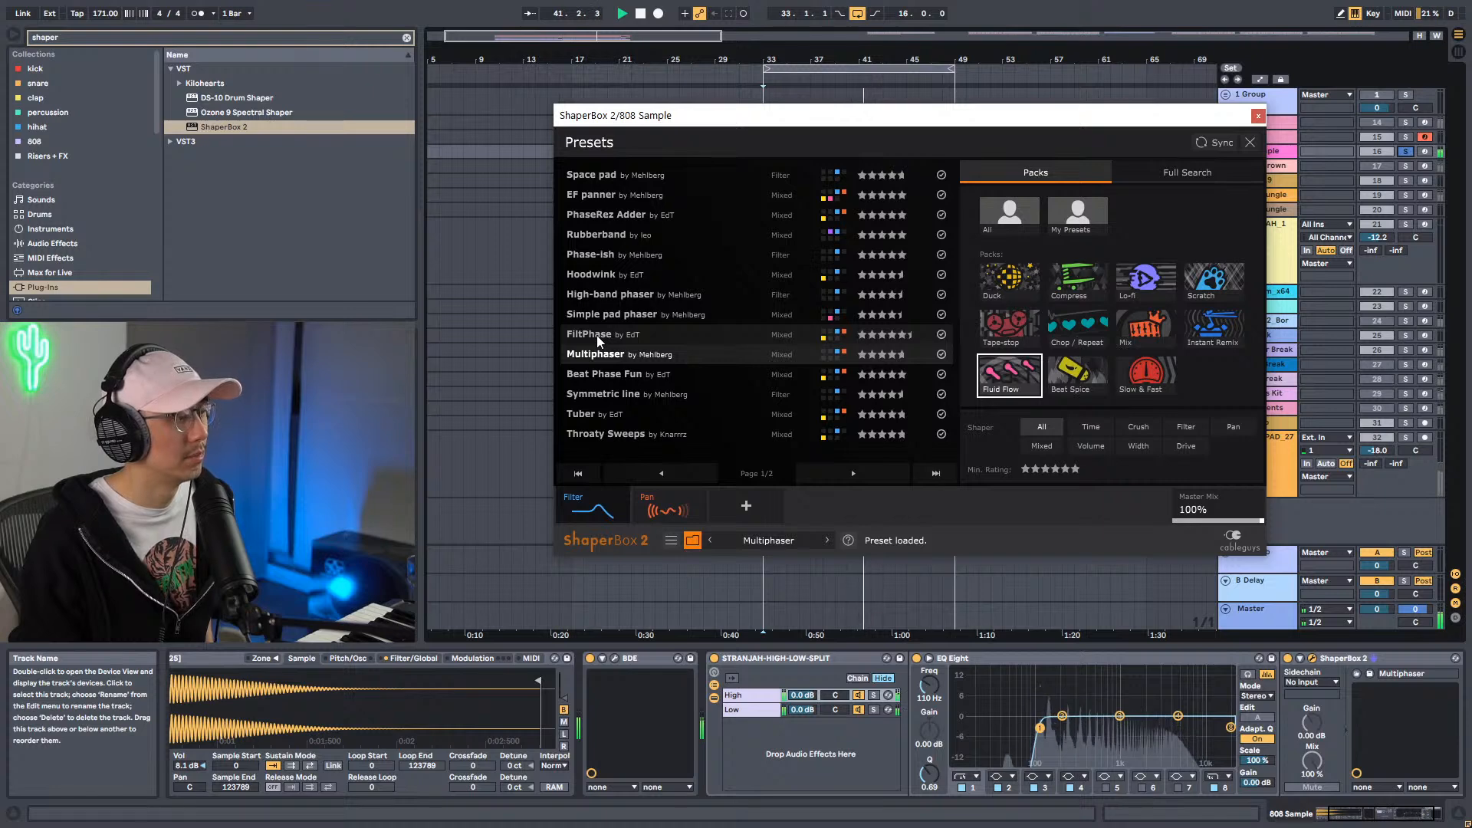
click(599, 337)
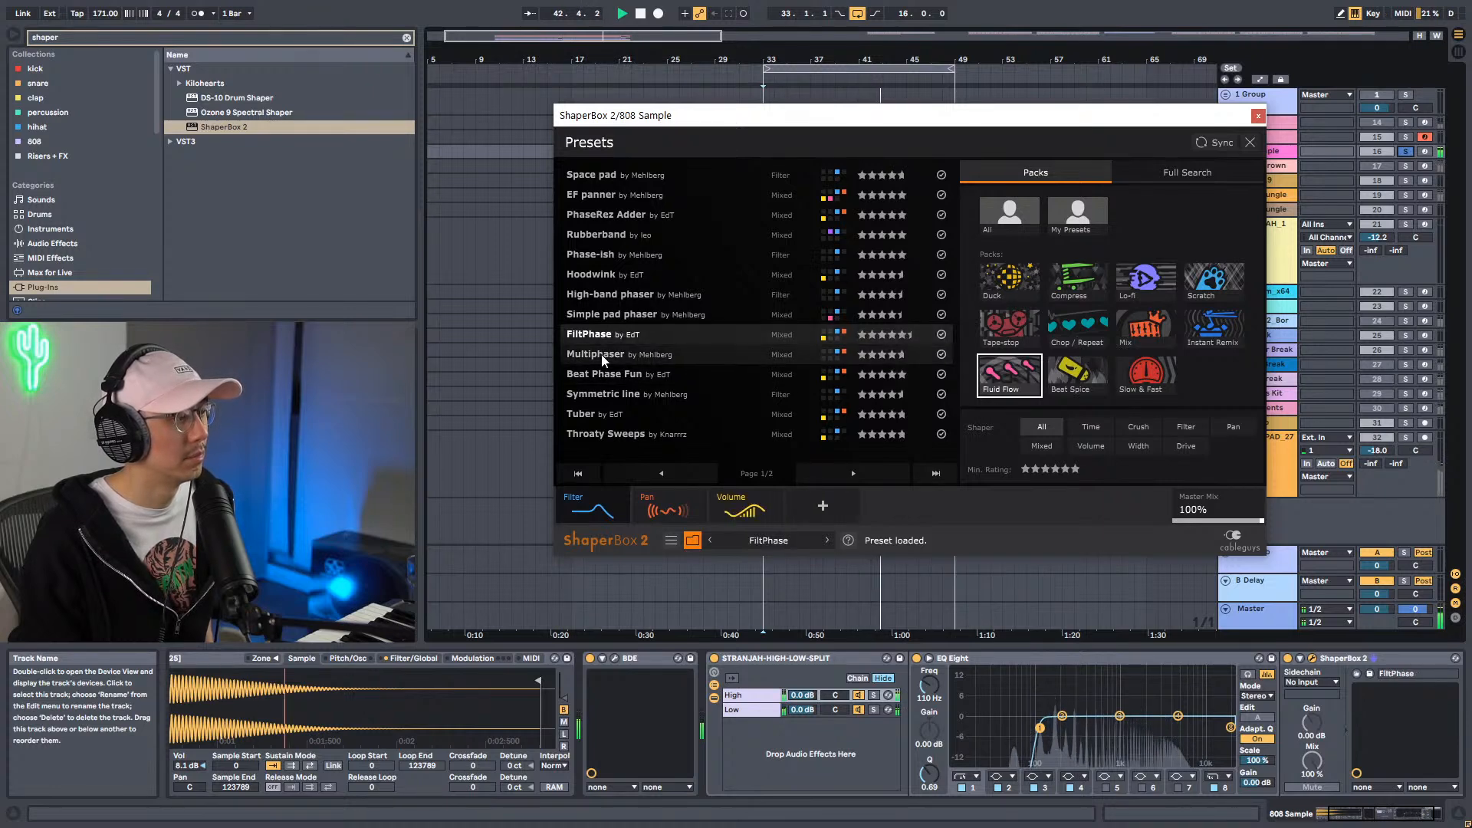
click(601, 357)
click(599, 379)
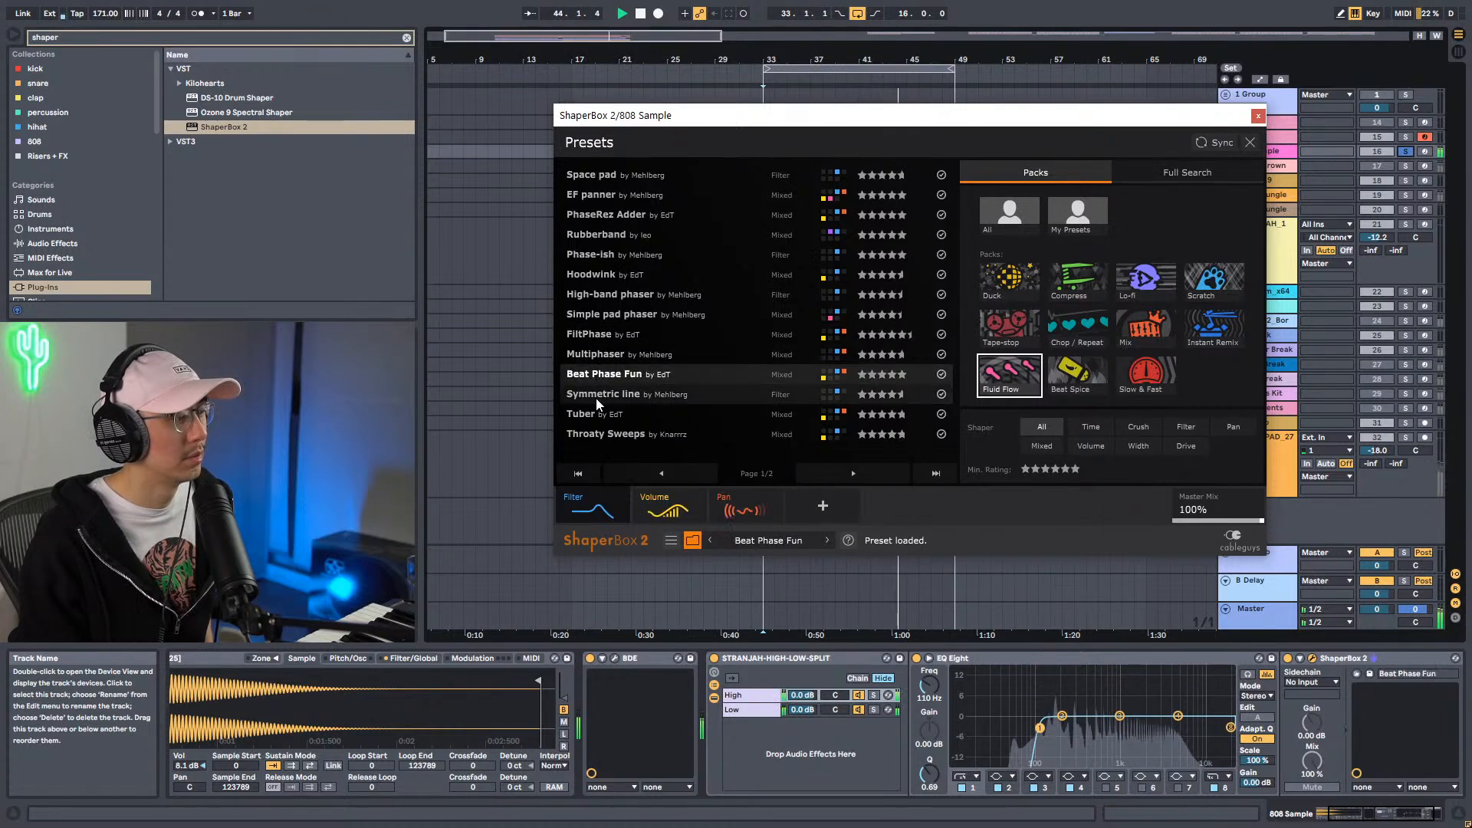
click(597, 398)
click(595, 414)
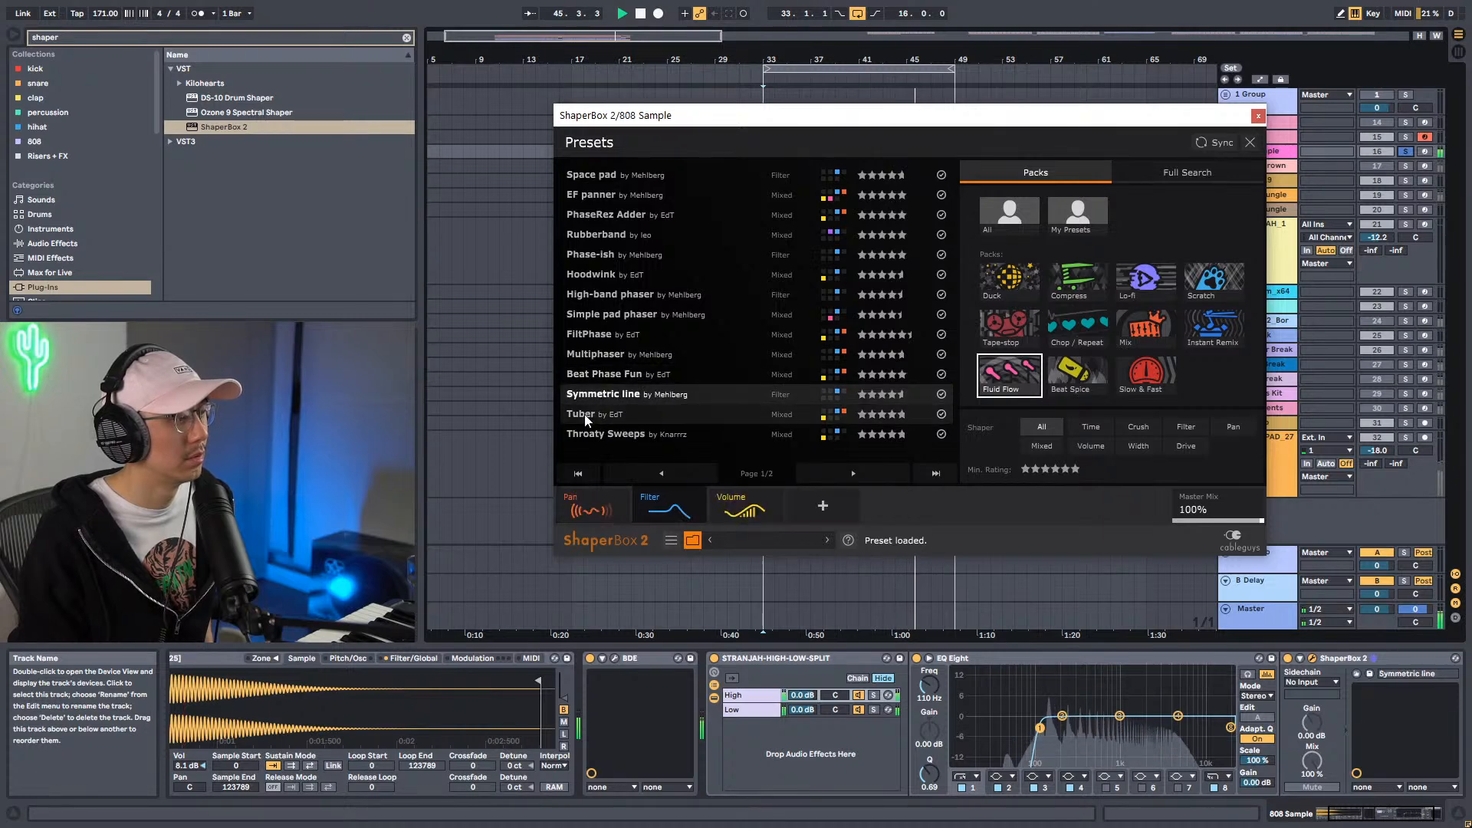
Audition the Fluid Flow presets Hoodwink, Phase-ish and Rubberband on the 808.
click(590, 313)
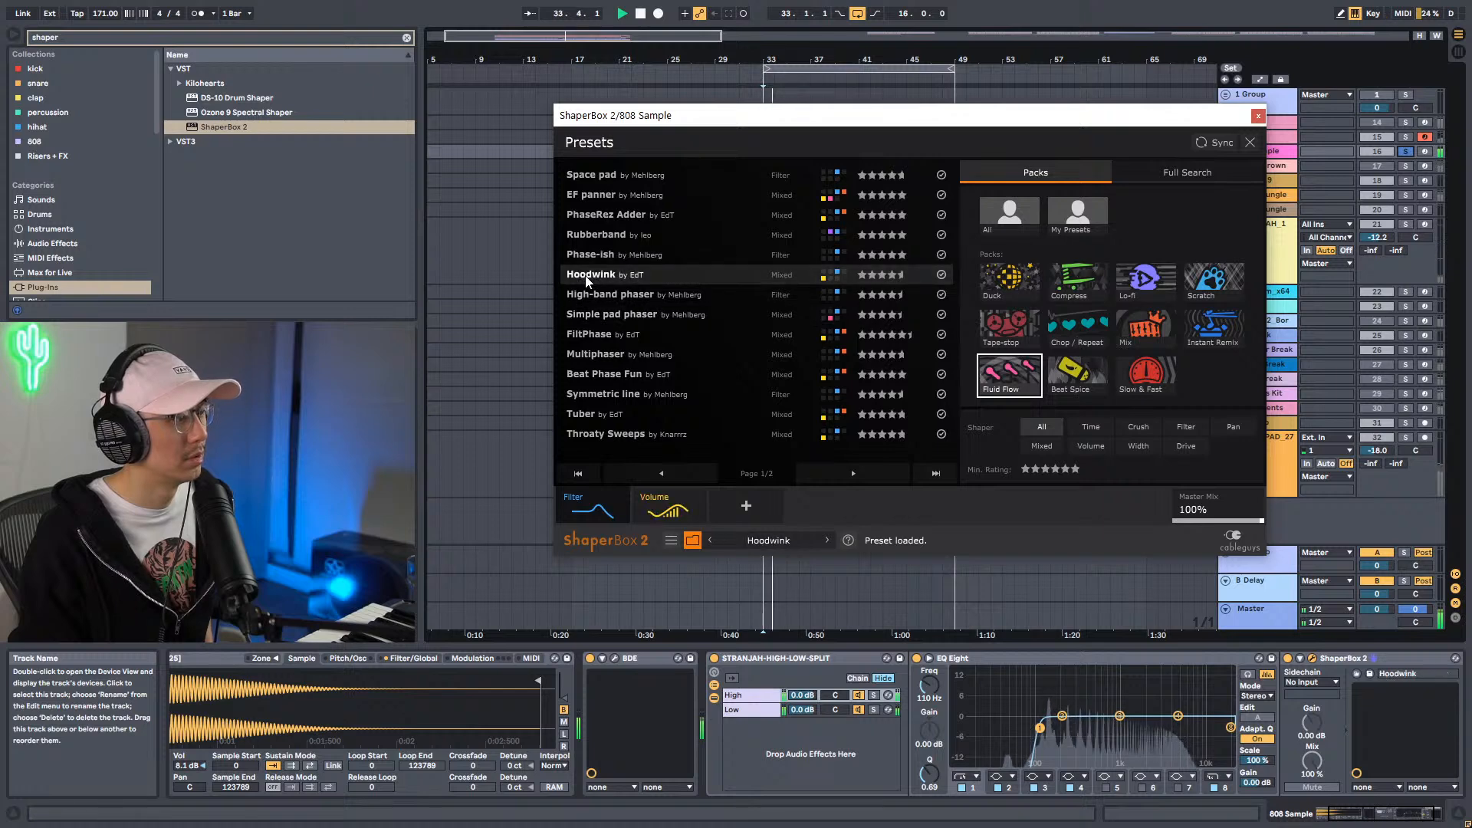
click(590, 254)
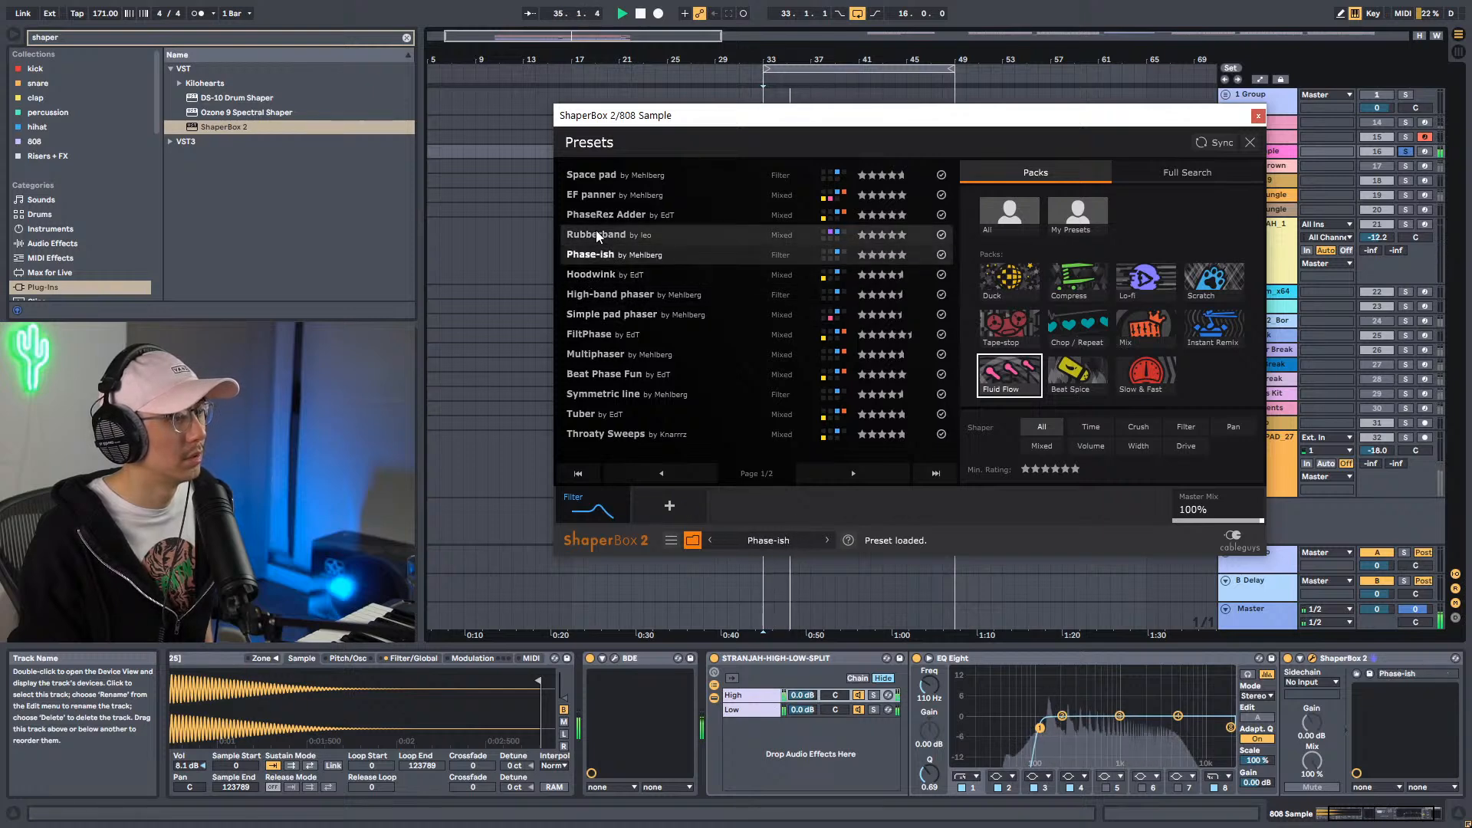
click(597, 235)
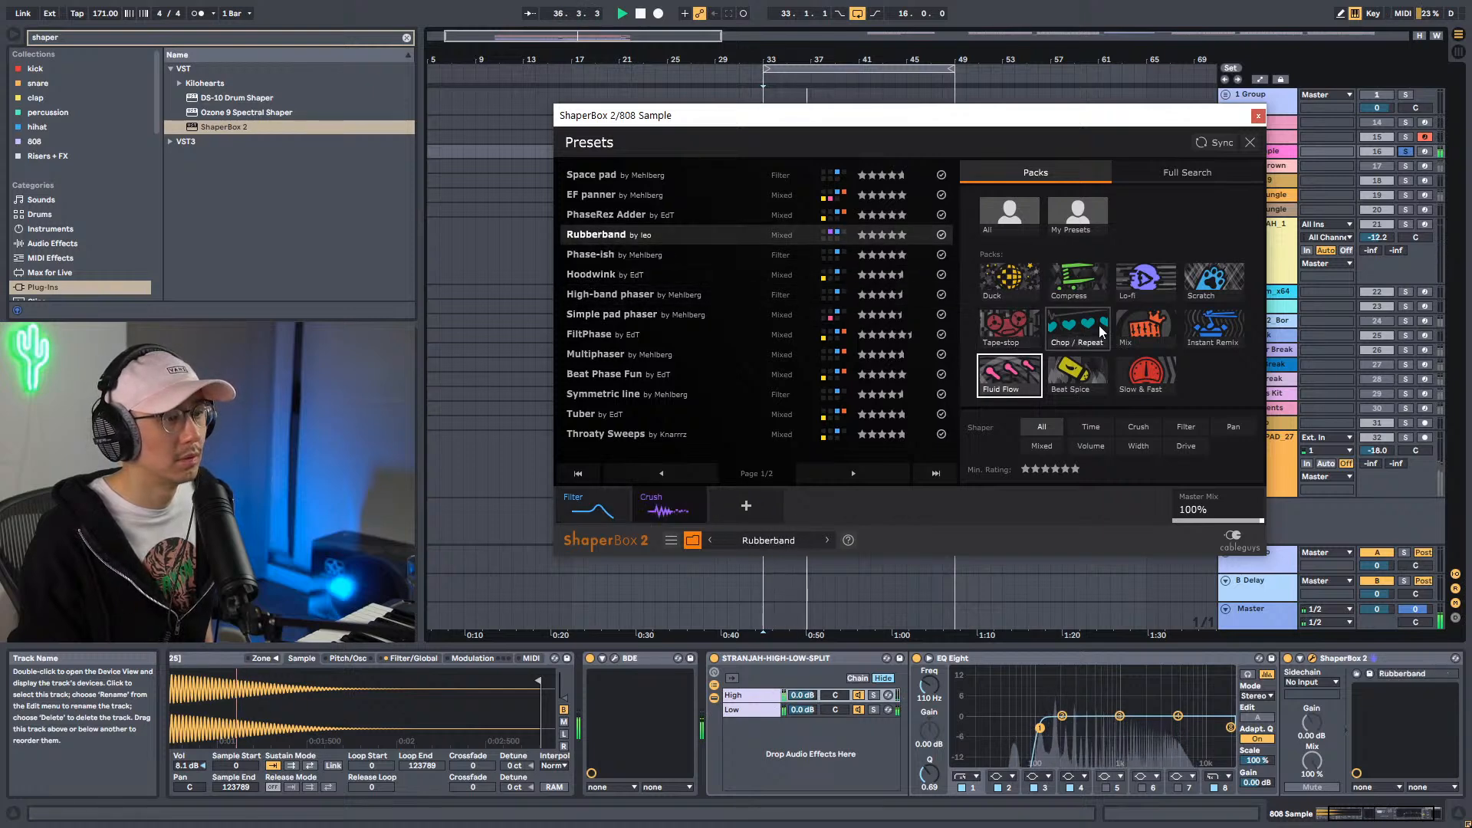
Audition Add high note, Eat Your Veggies, Hopskotch, Plucky accent and Add pluck from the Beat Spice pack, replaying Hopskotch from bar 33.
click(1076, 373)
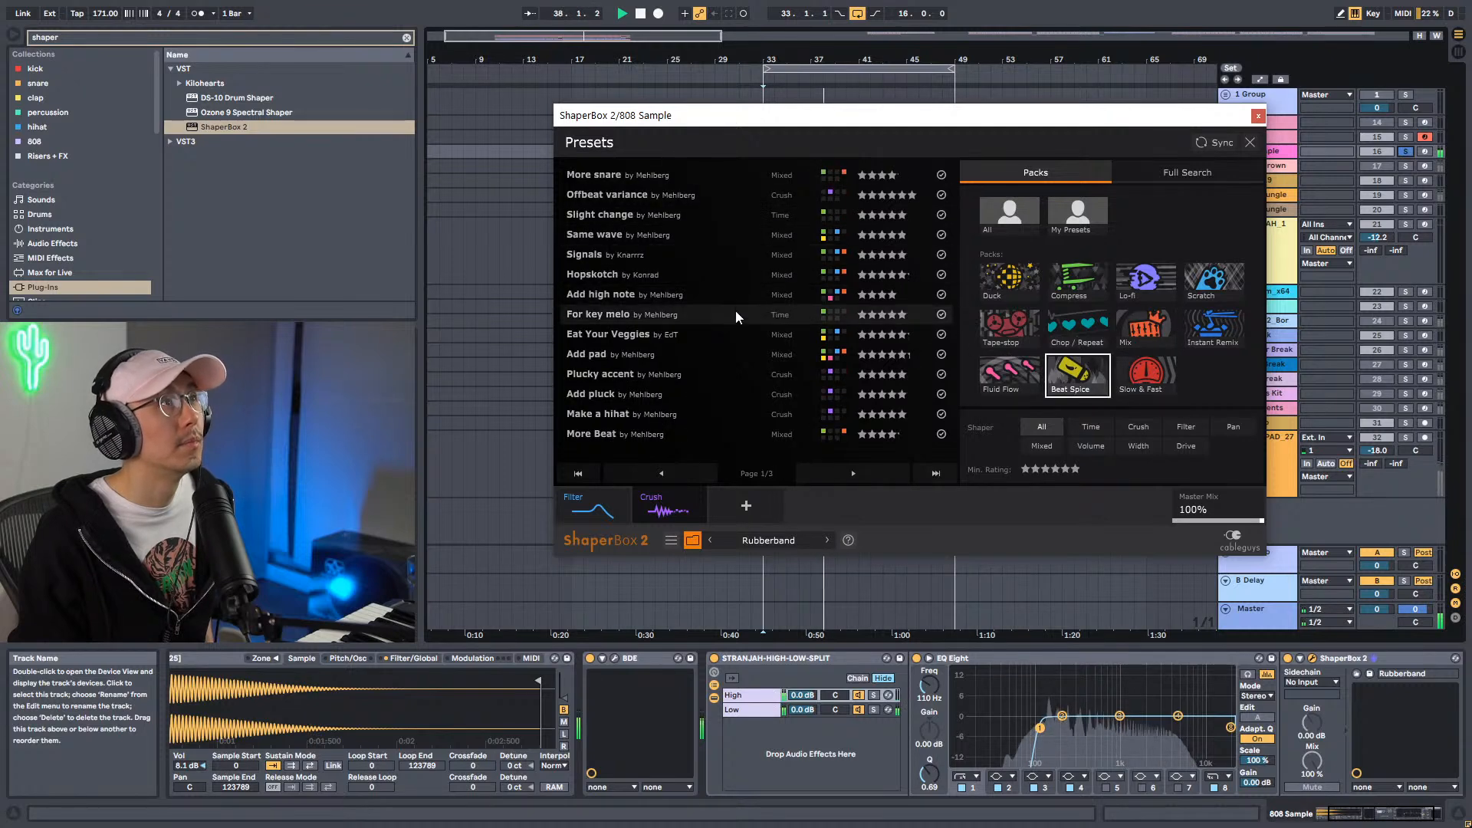
click(670, 295)
click(647, 330)
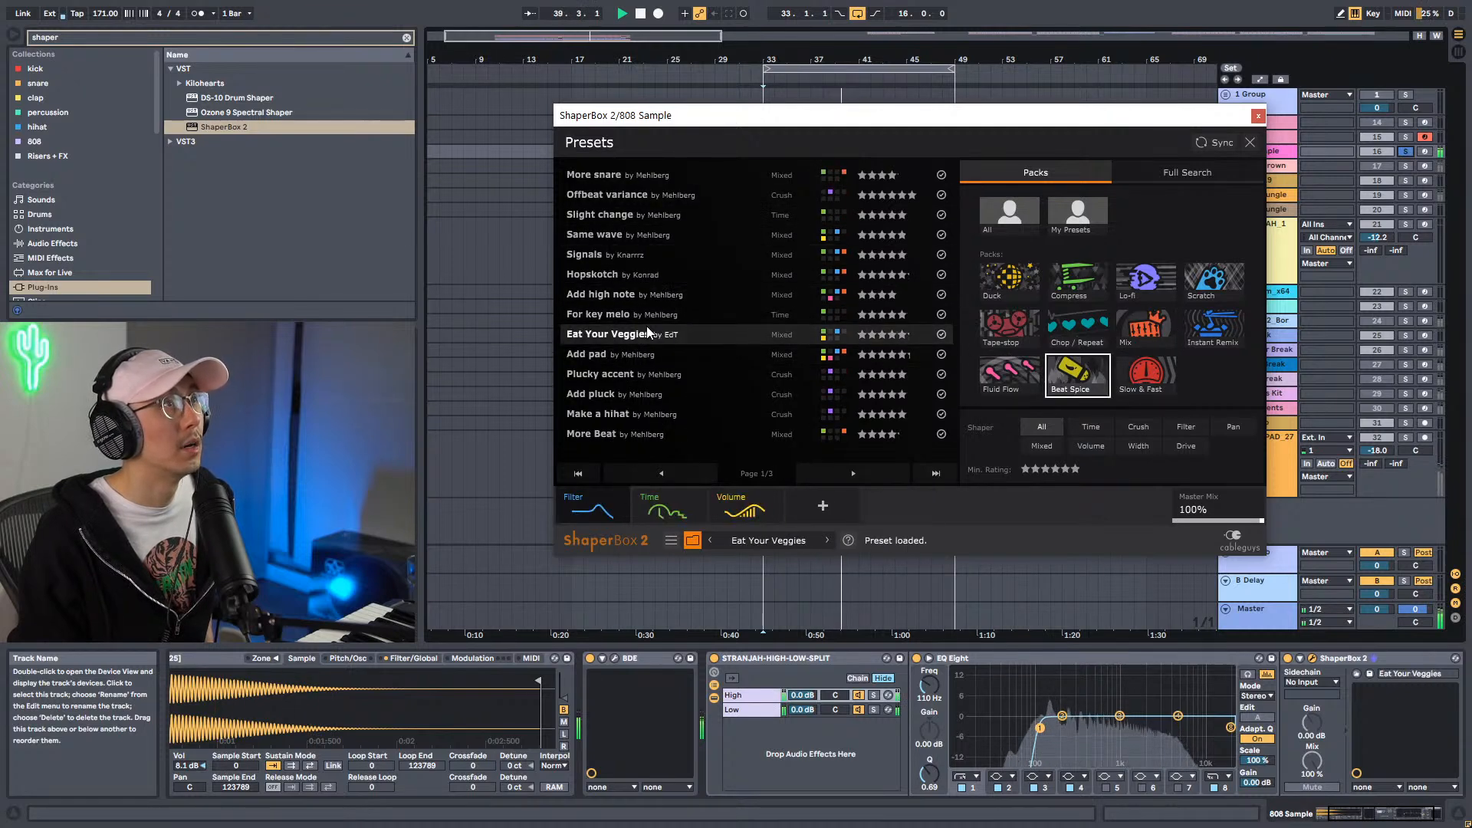
click(641, 281)
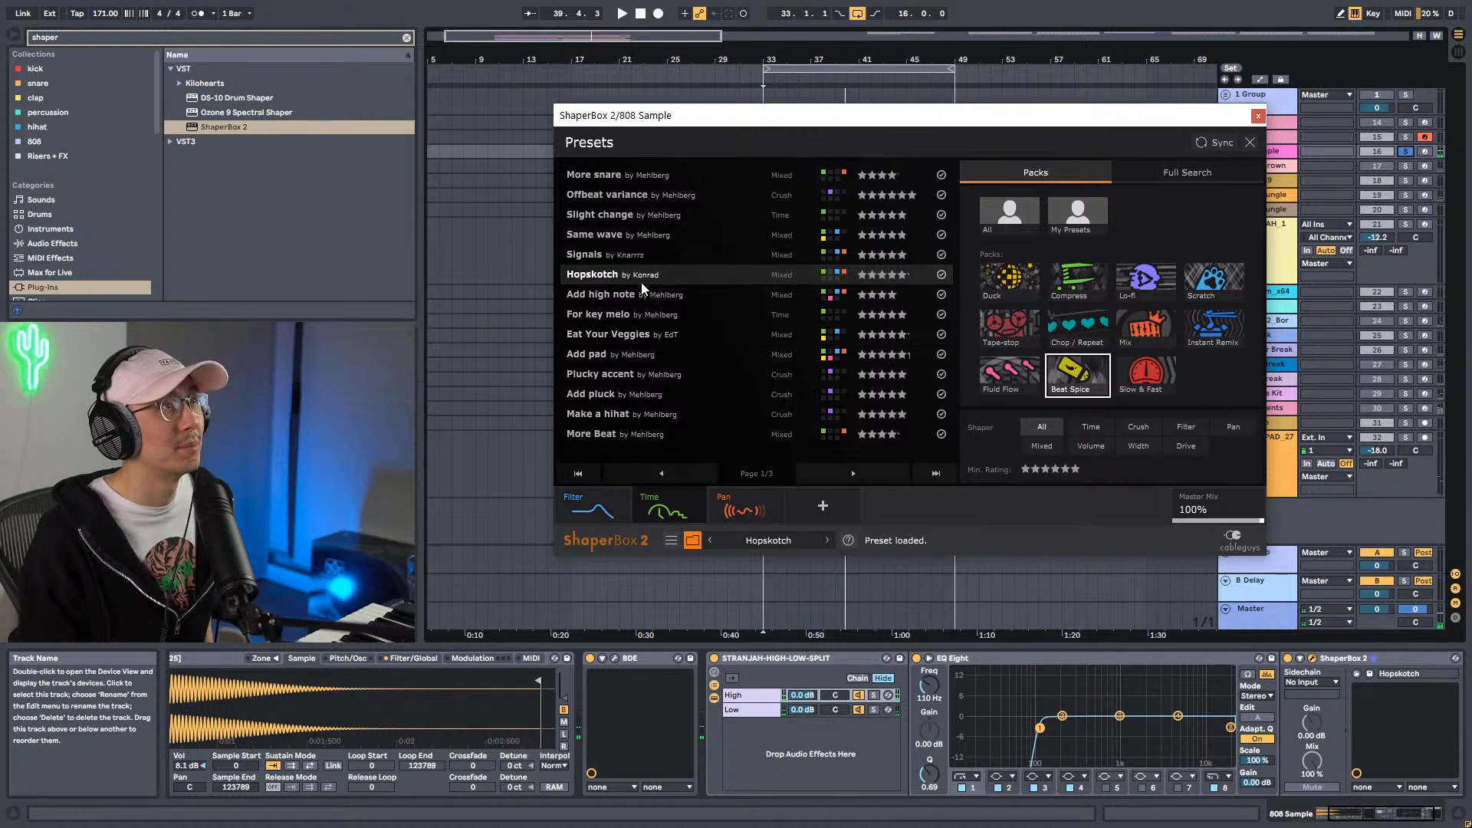
key(space)
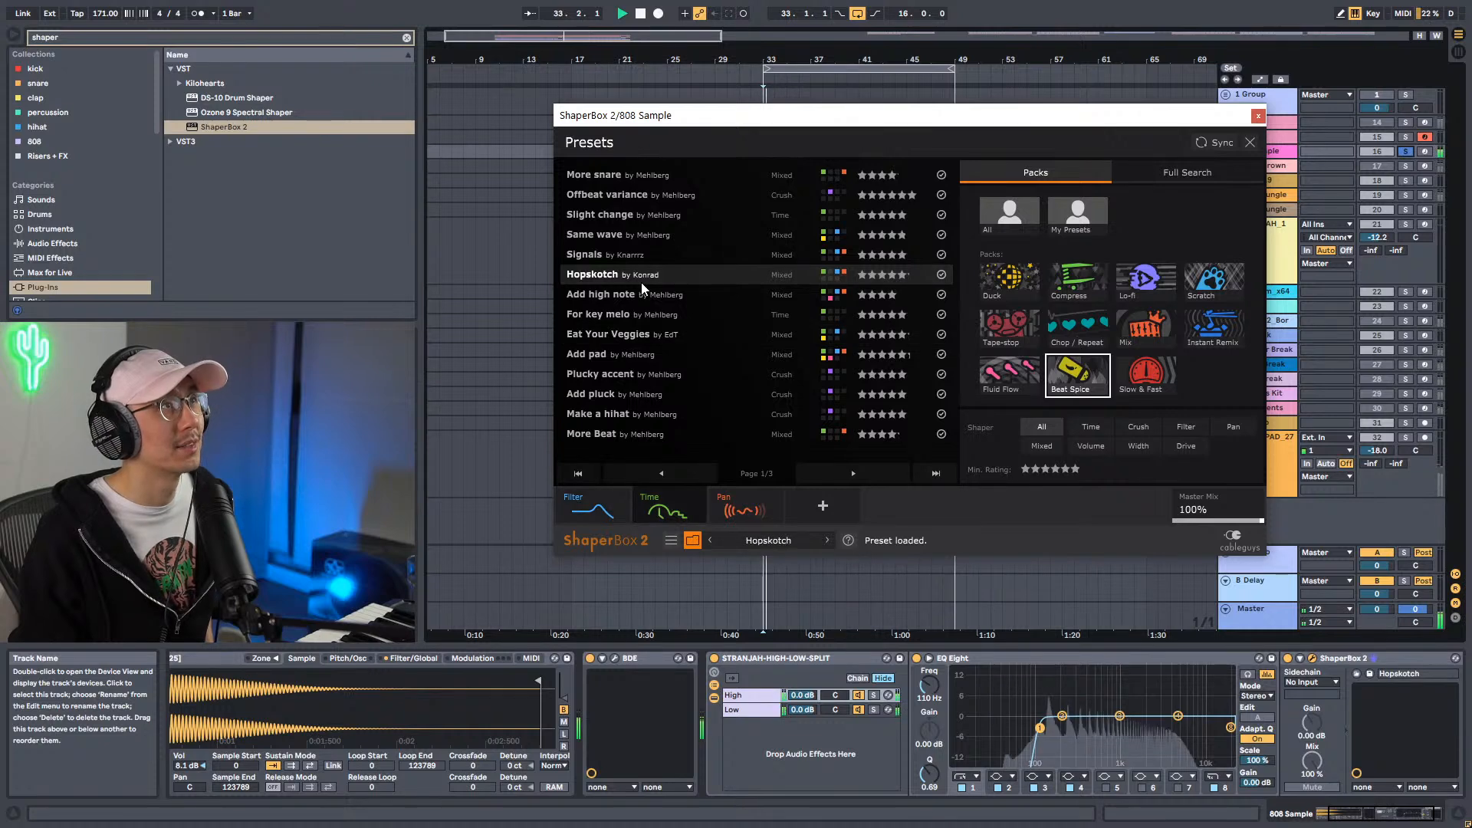
click(641, 376)
click(605, 394)
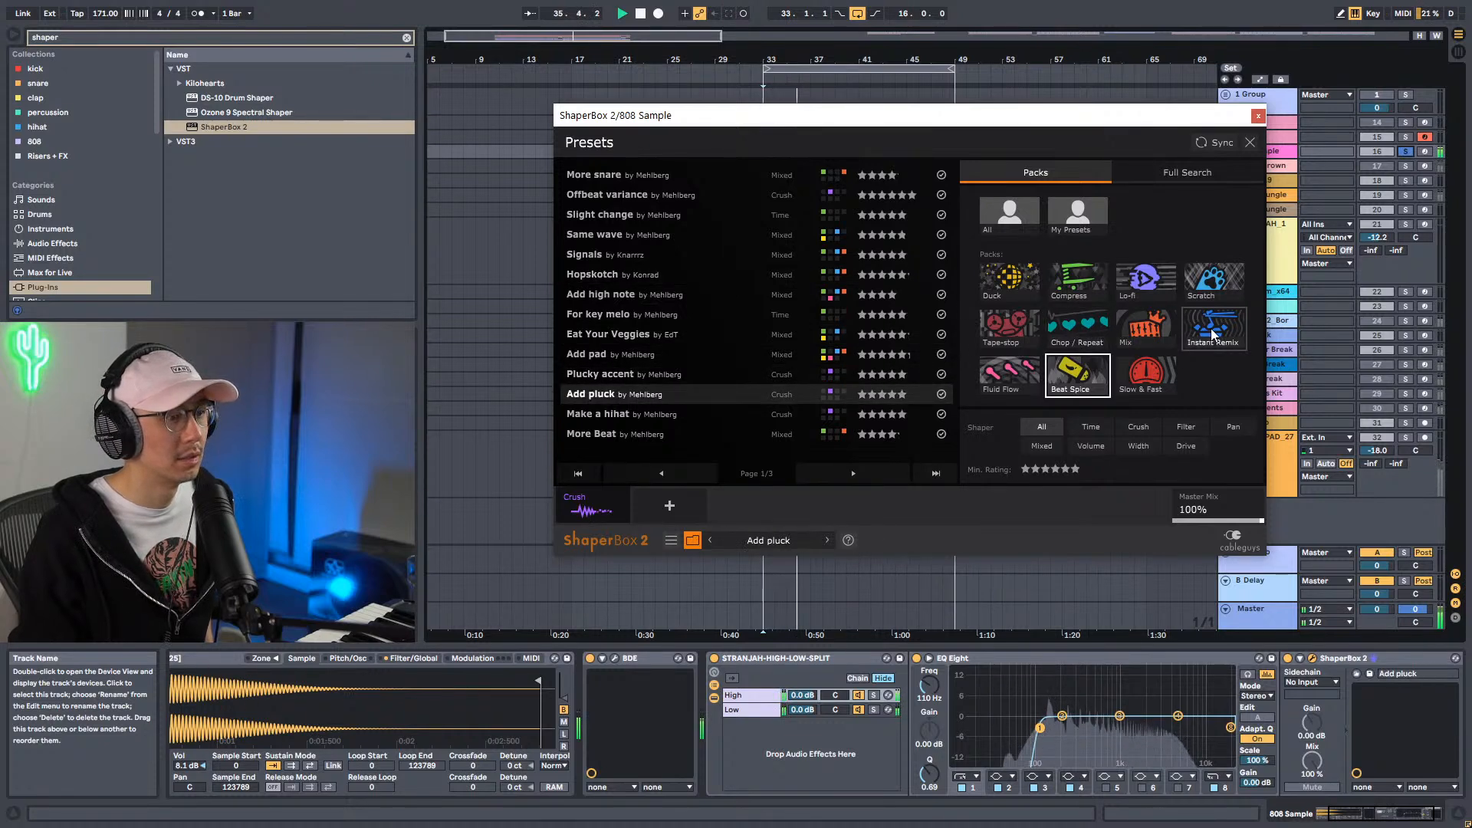
Audition Talking bass (Low saw), Wide vowel, Space robo and Powercable from the Lo-fi pack.
click(1146, 282)
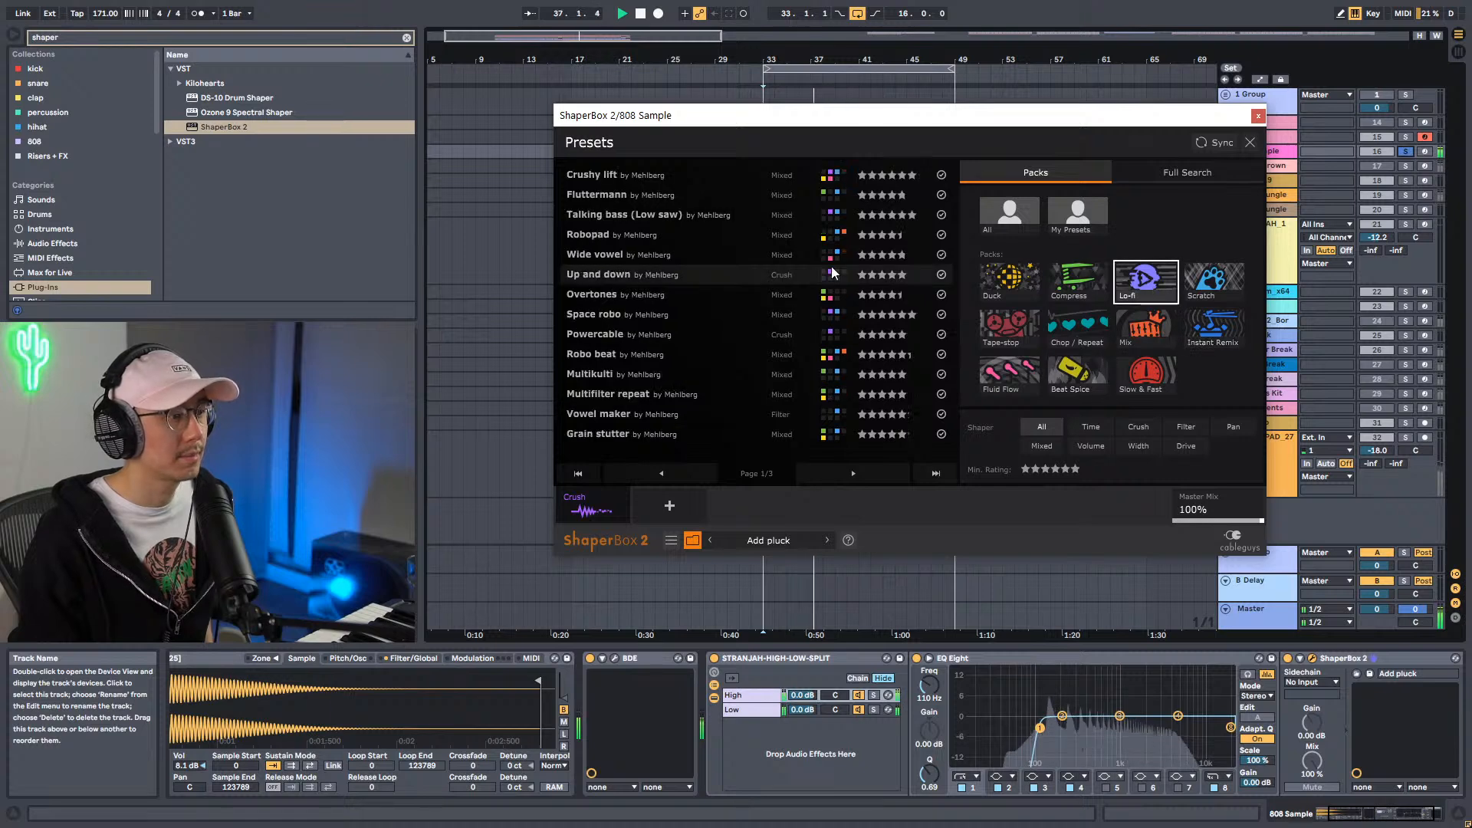
click(605, 214)
click(616, 255)
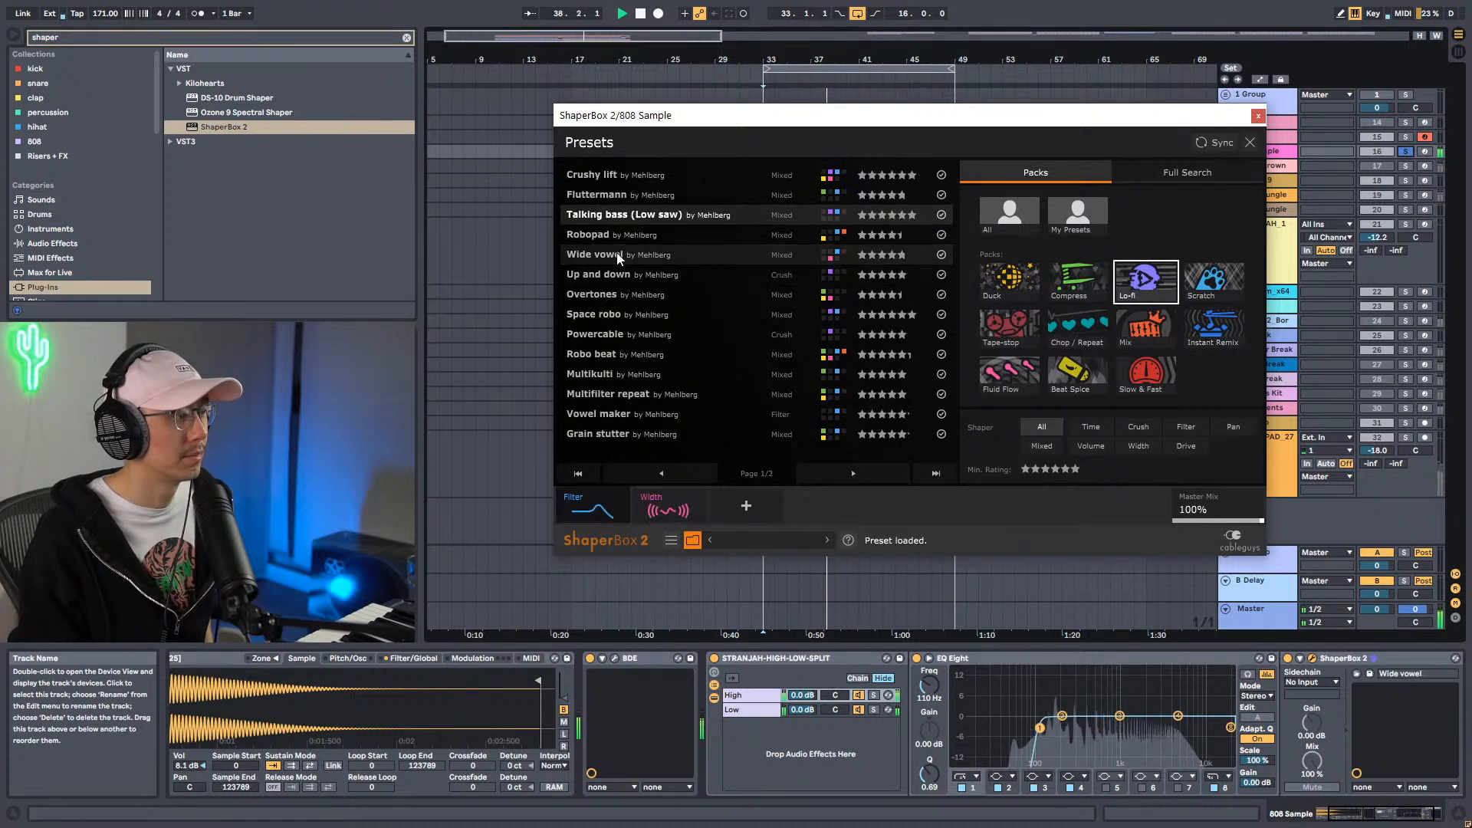
click(598, 314)
click(605, 338)
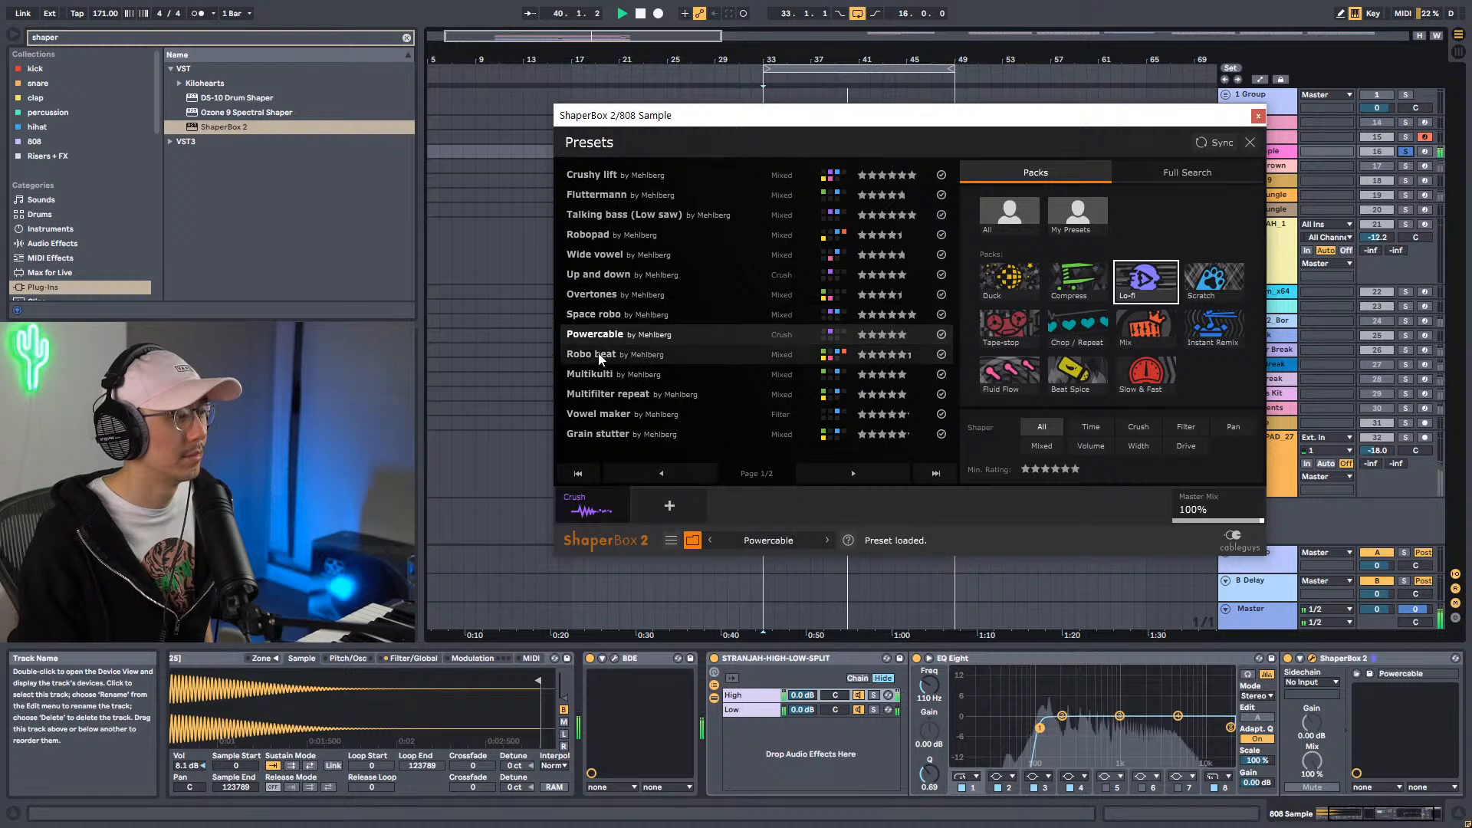
Audition the Lo-fi presets Robo beat, Multikulti, Multifilter repeat, Vowel maker and Grain stutter.
click(599, 354)
click(596, 374)
click(598, 393)
click(593, 416)
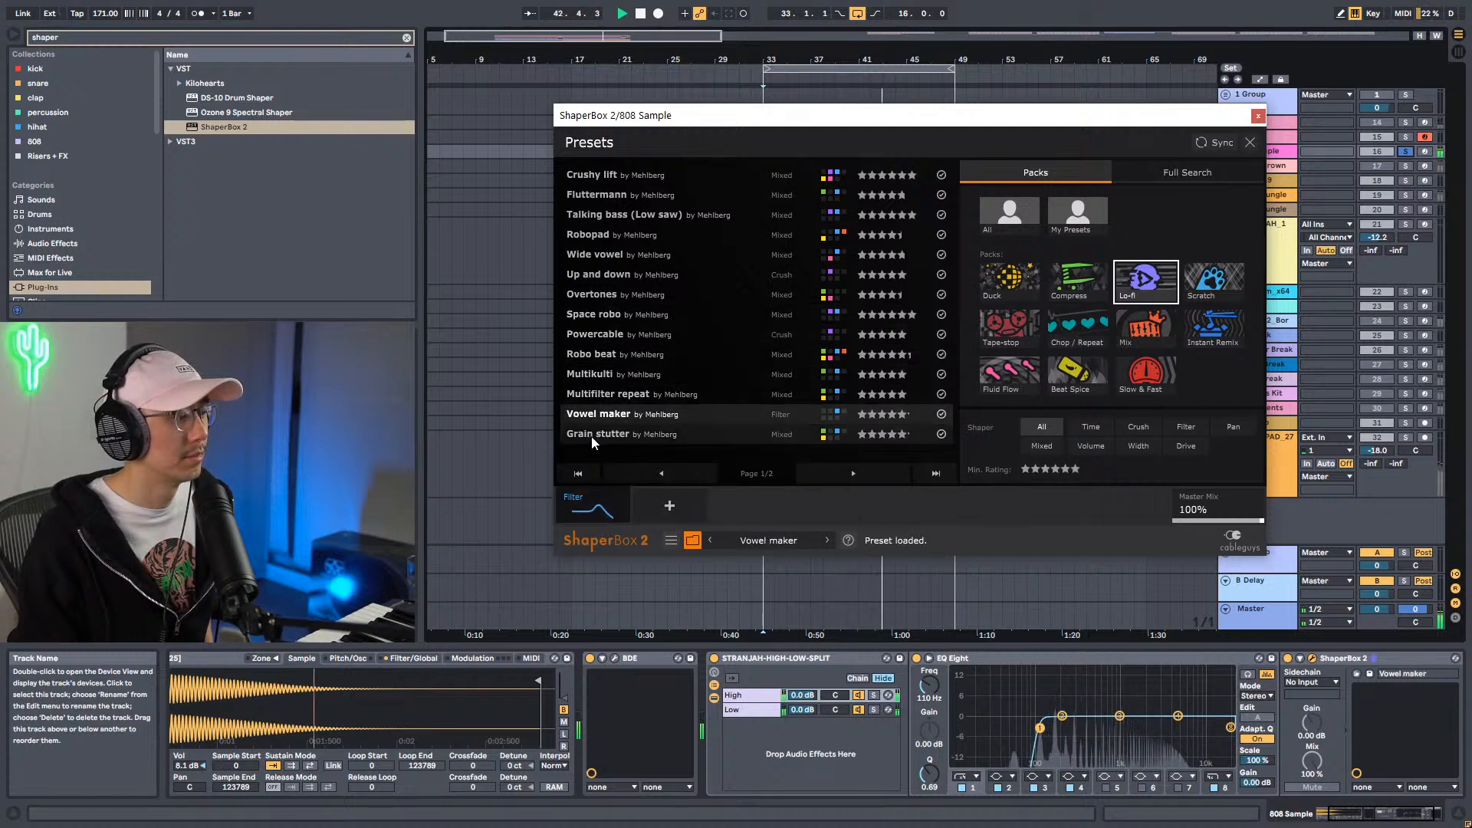
click(603, 436)
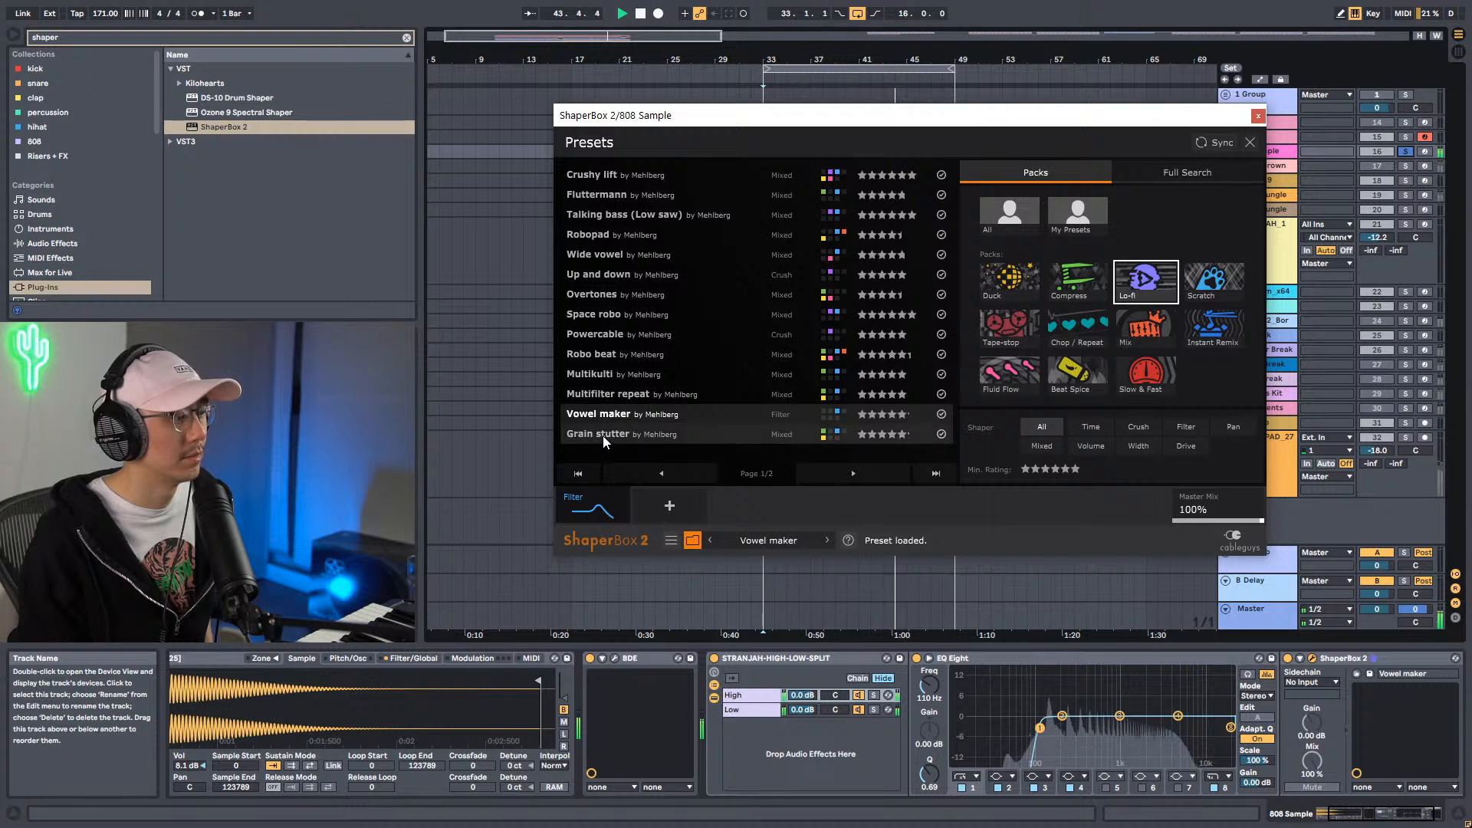
Audition Fast n slow grains, Another grain, Multihalf and Machine gun from the second page of Lo-fi presets.
click(865, 473)
click(606, 217)
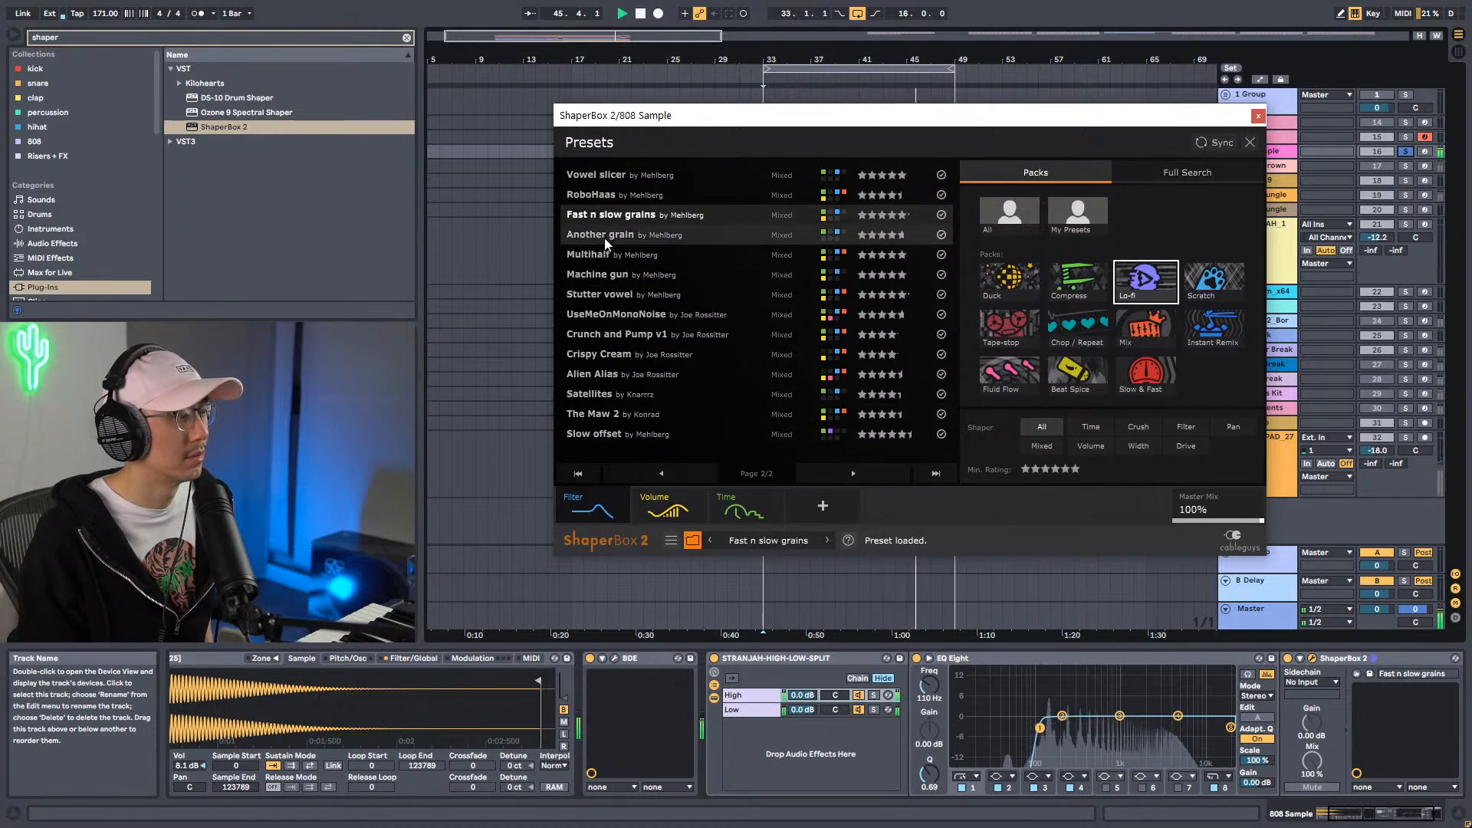
click(604, 236)
click(600, 257)
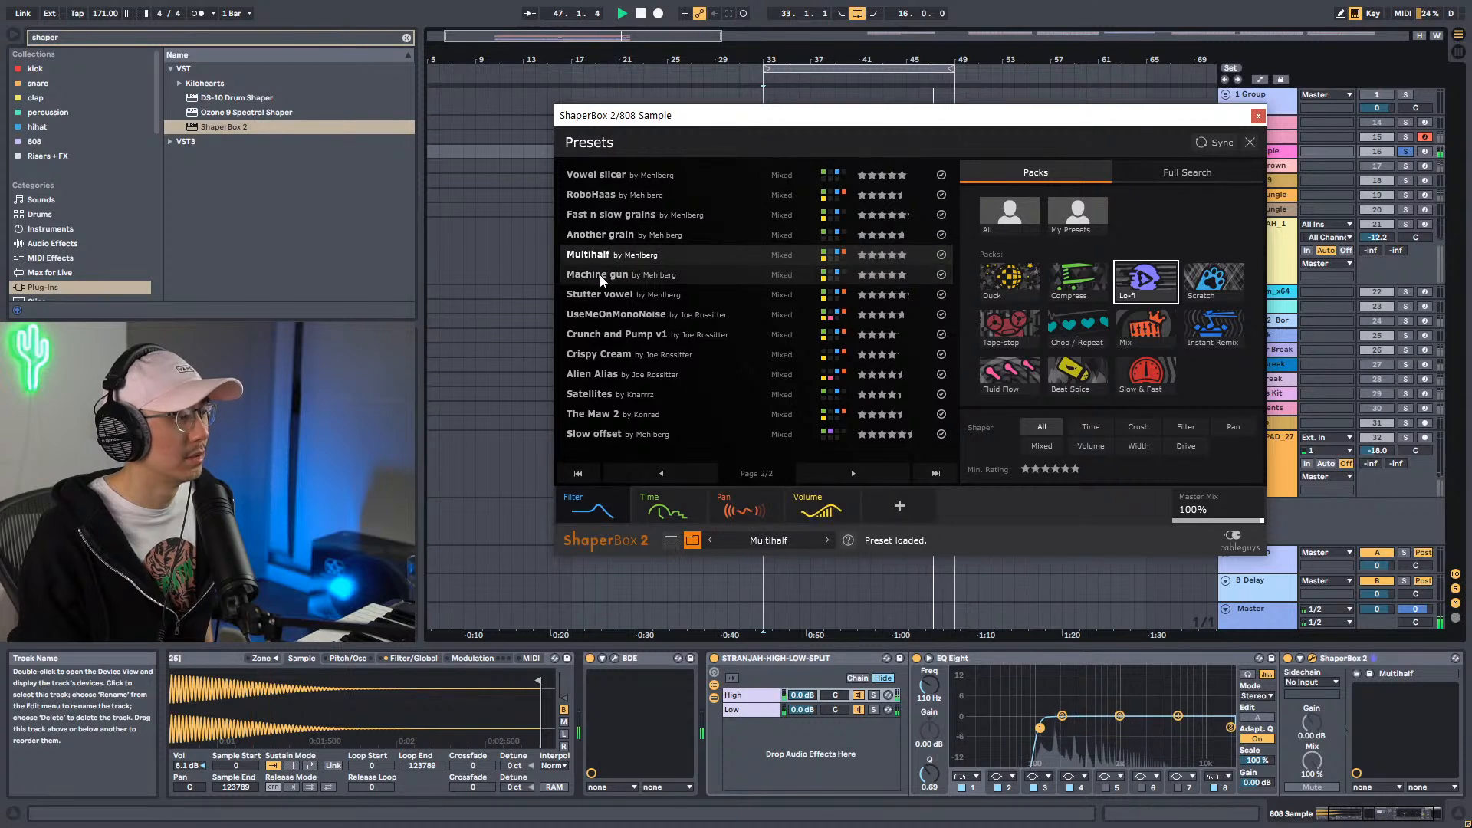
click(600, 275)
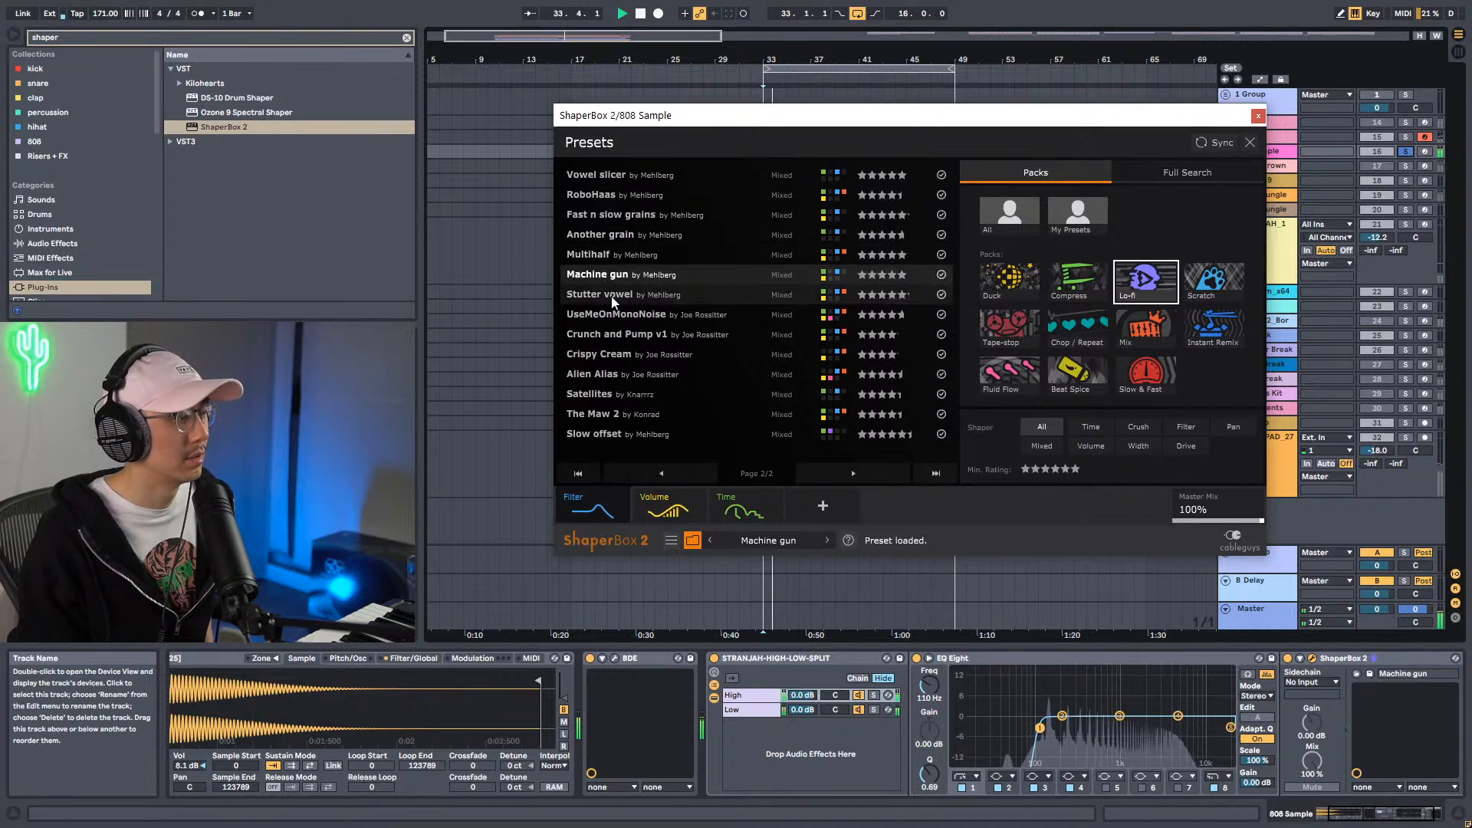
Audition Stutter vowel, UseMeOnMonoNoise and Crunch and Pump v1, ending with the Lo-fi preset Crispy Cream loaded.
click(611, 296)
click(611, 315)
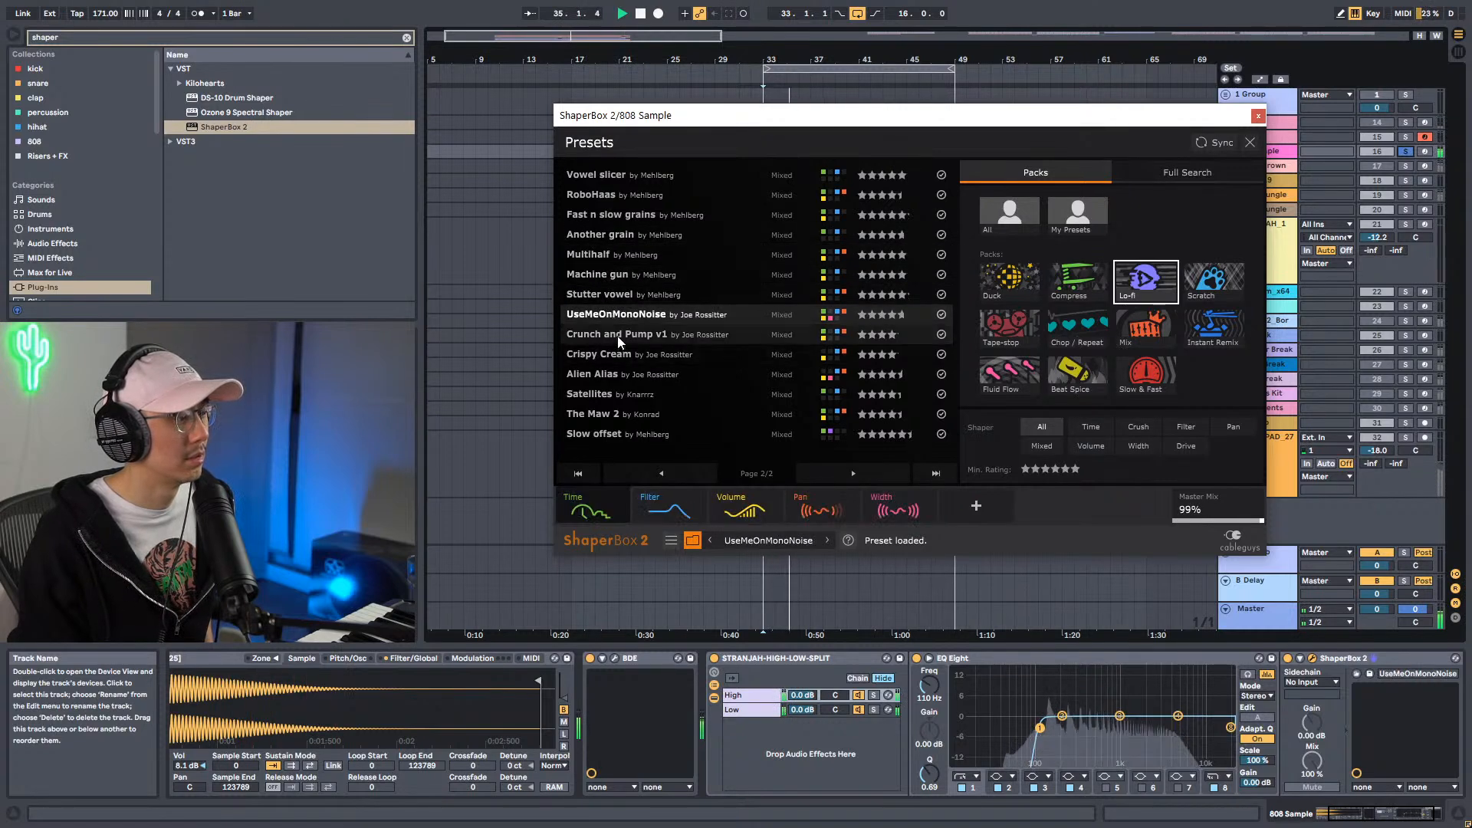
click(618, 336)
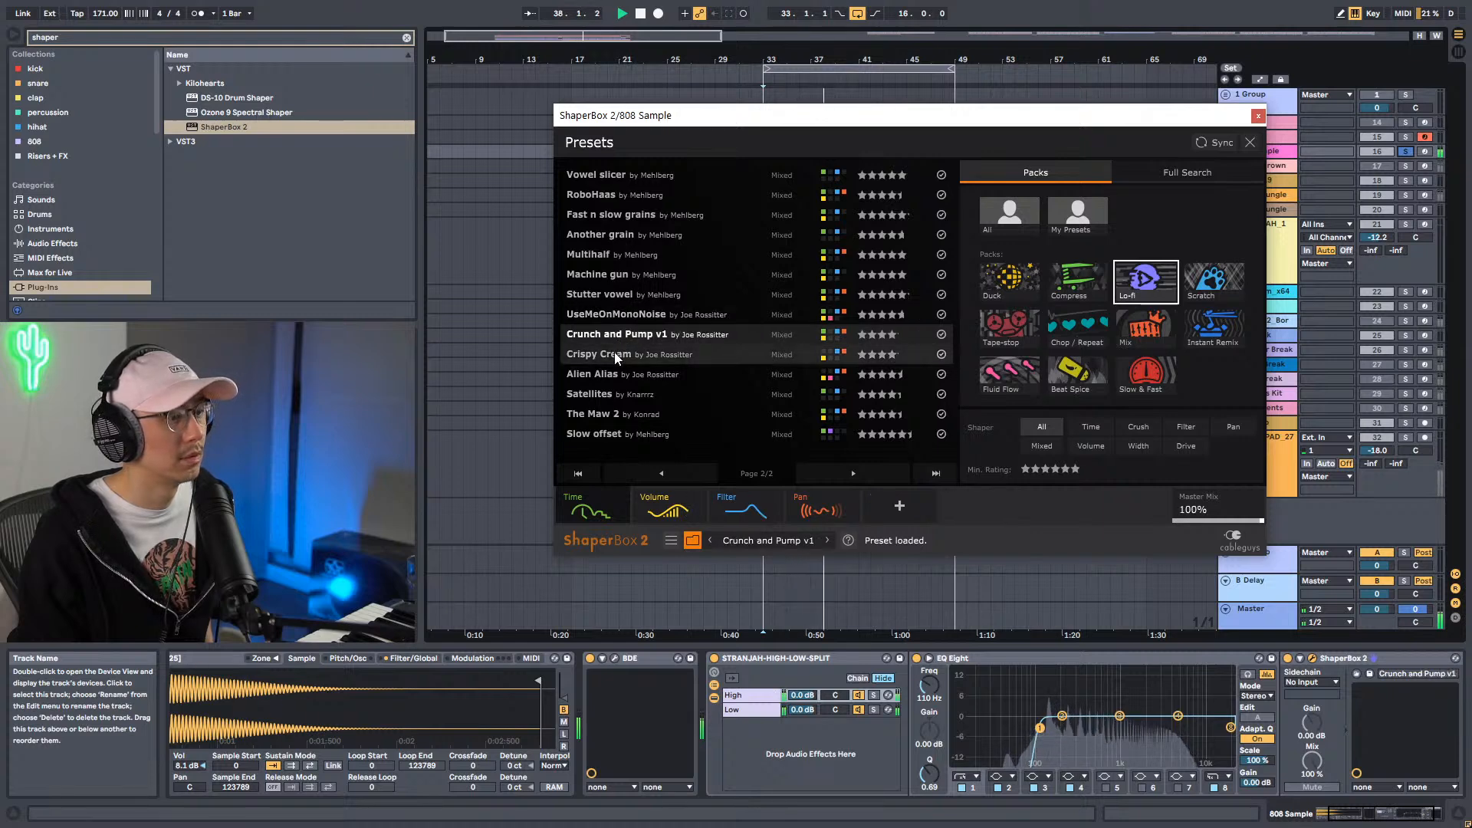
click(614, 352)
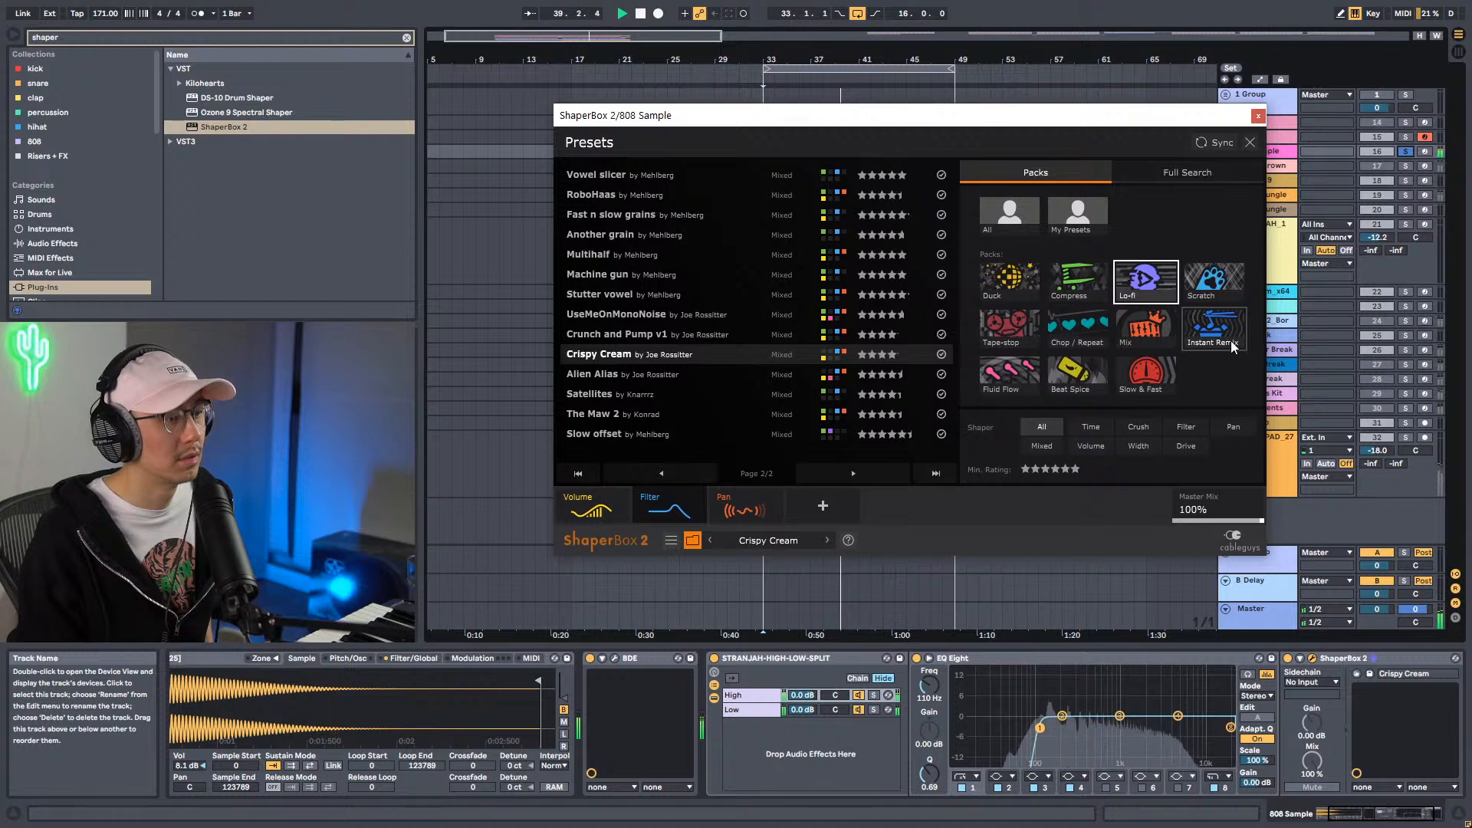
Audition the Fluid Flow presets Phase-ish, Hoodwink, High-band phaser and Simple pad phaser on the soloed 808.
click(1008, 374)
click(633, 259)
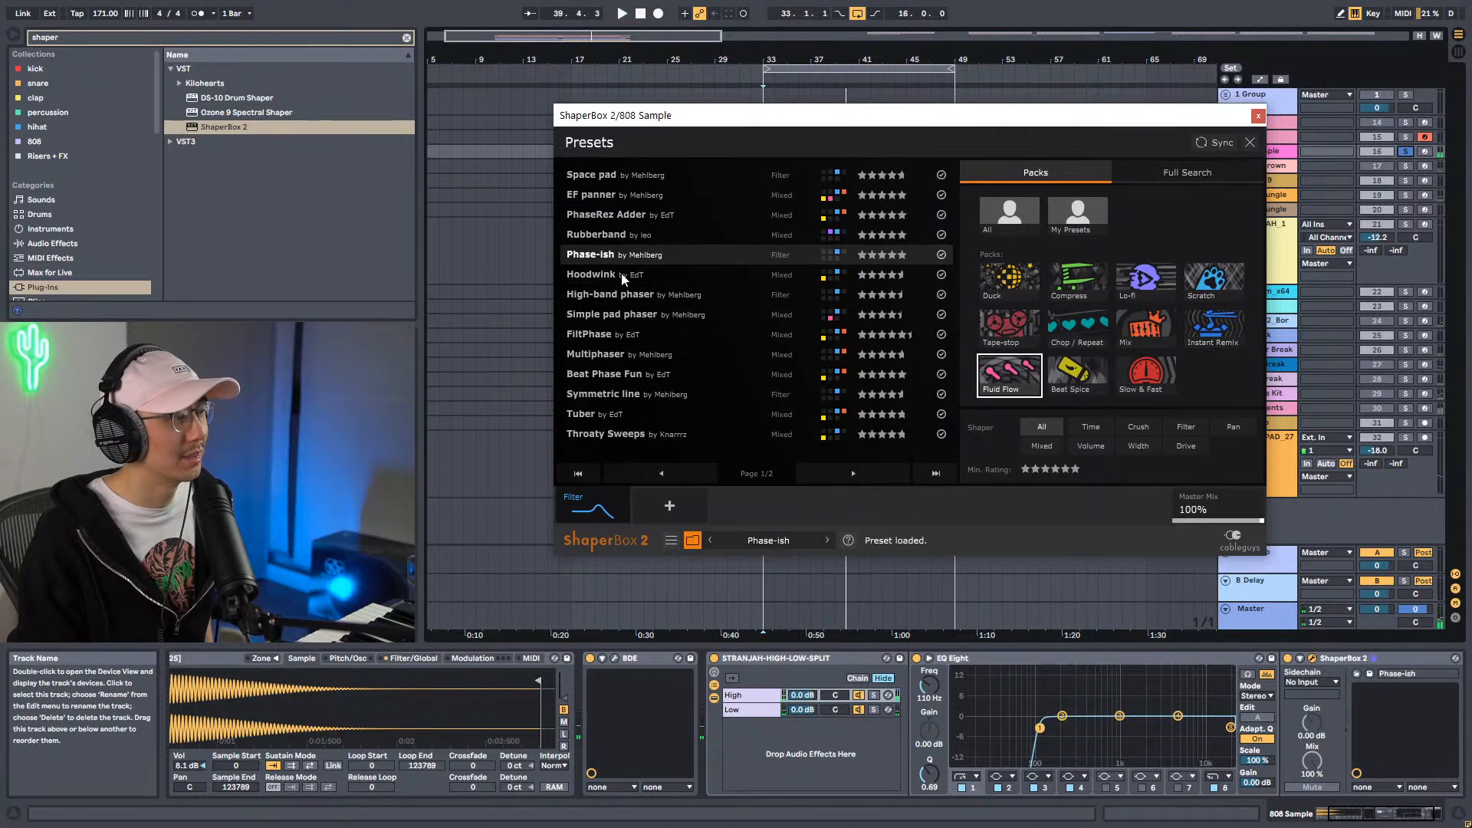
key(space)
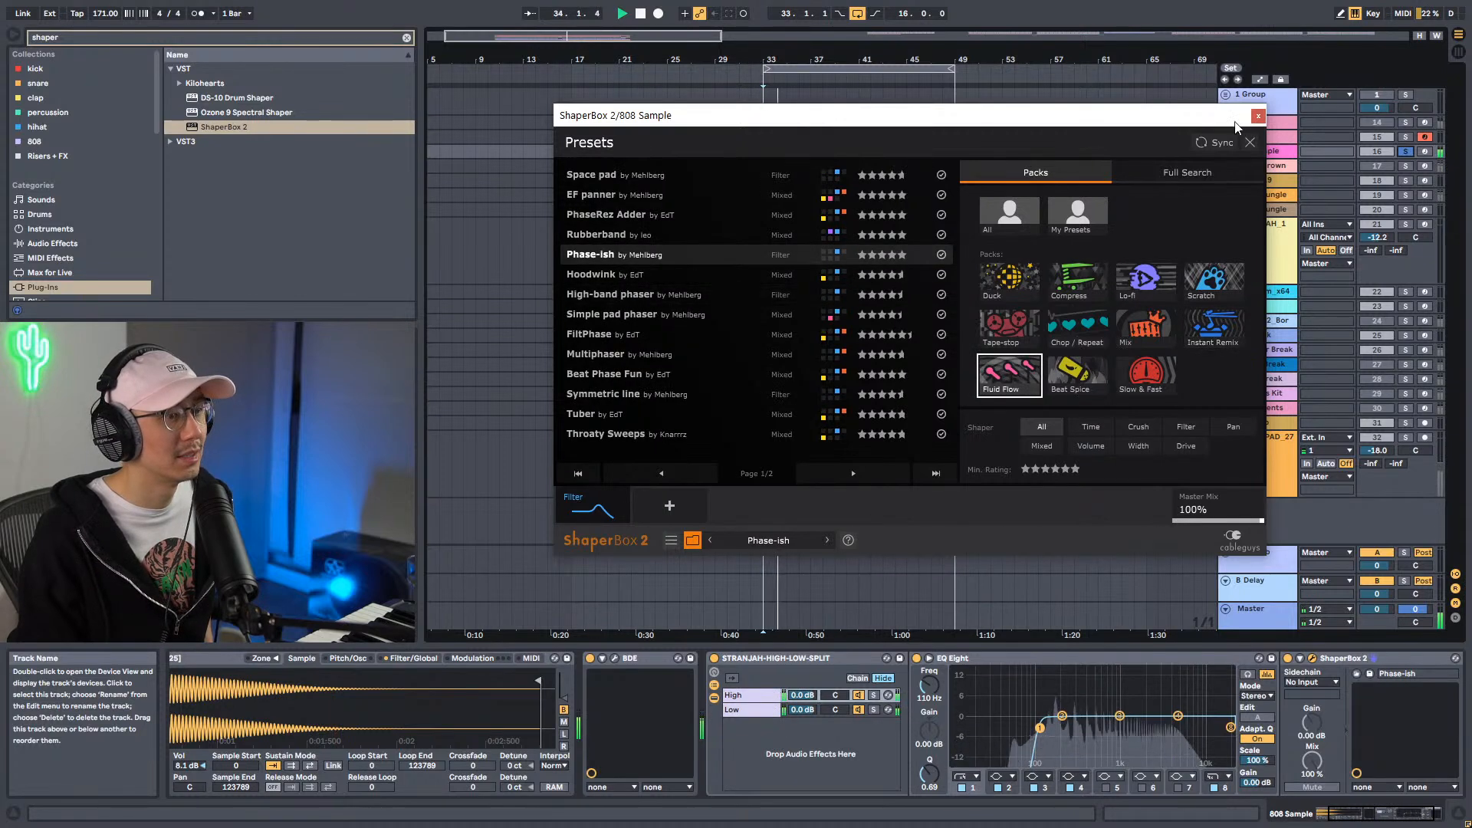
click(596, 274)
click(595, 293)
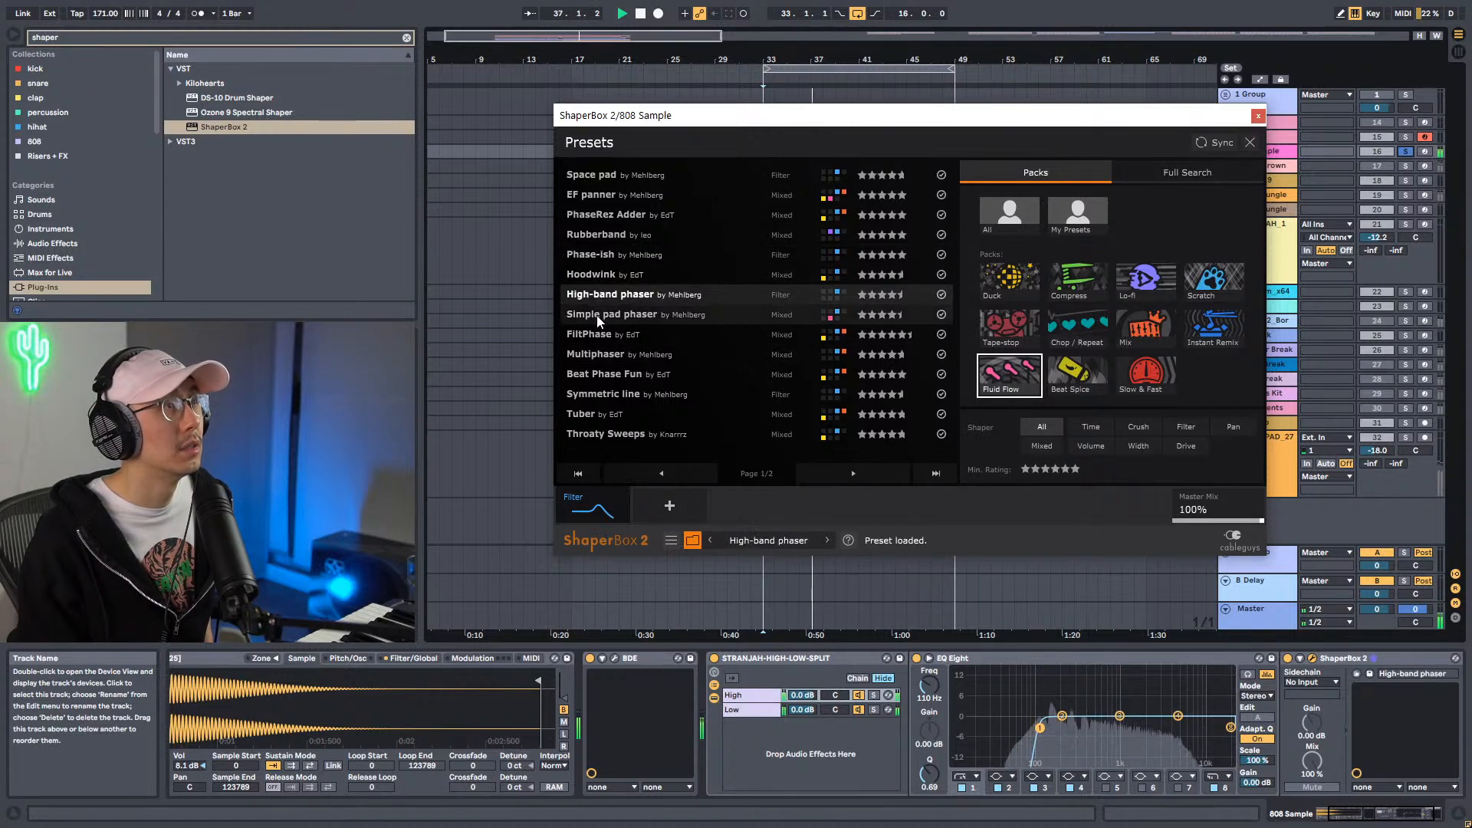
click(597, 320)
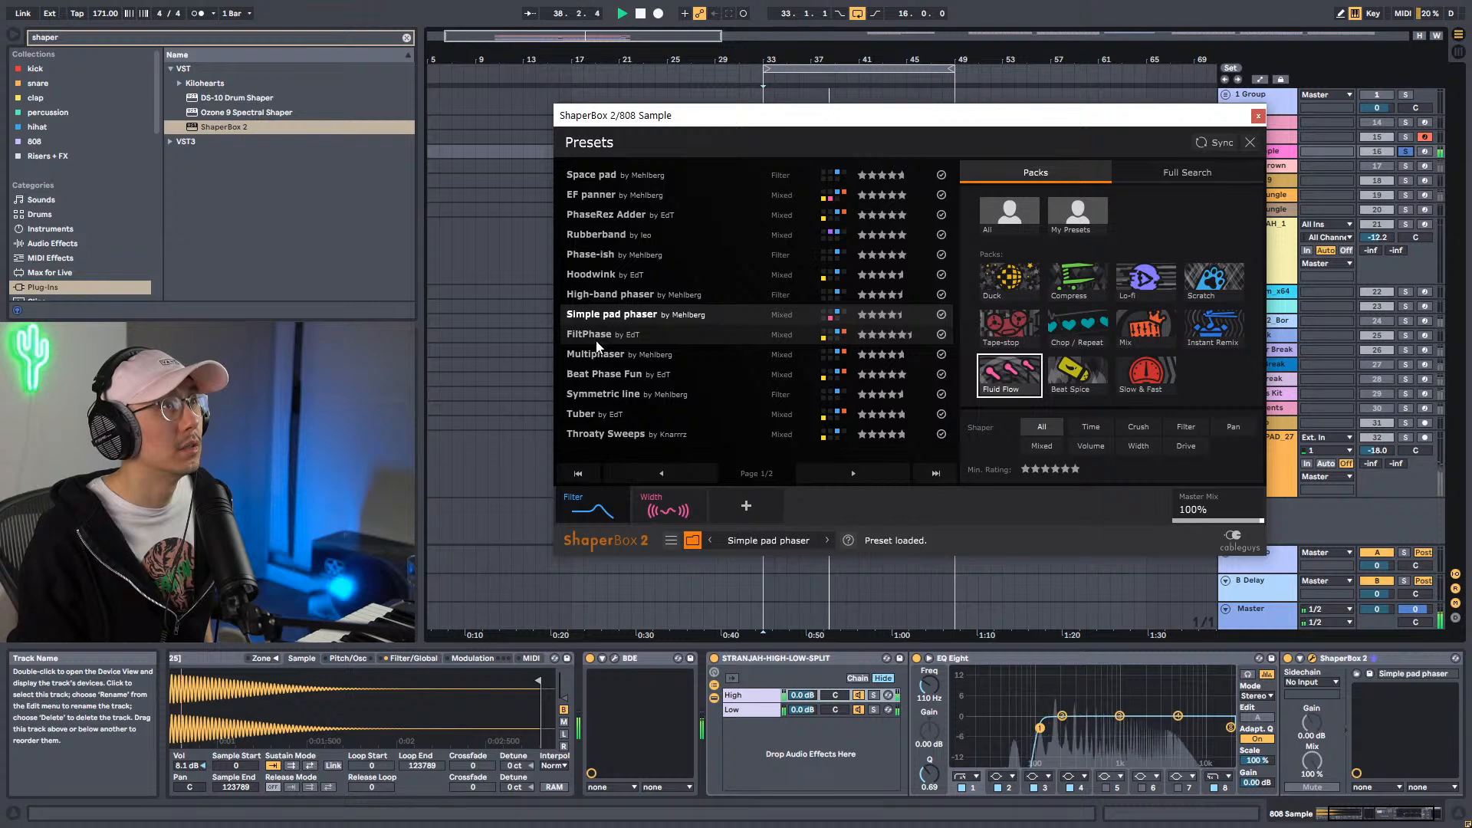
Audition the Fluid Flow presets FiltPhase, Multiphaser, Beat Phase Fun, Tuber and Throaty Sweeps.
click(596, 341)
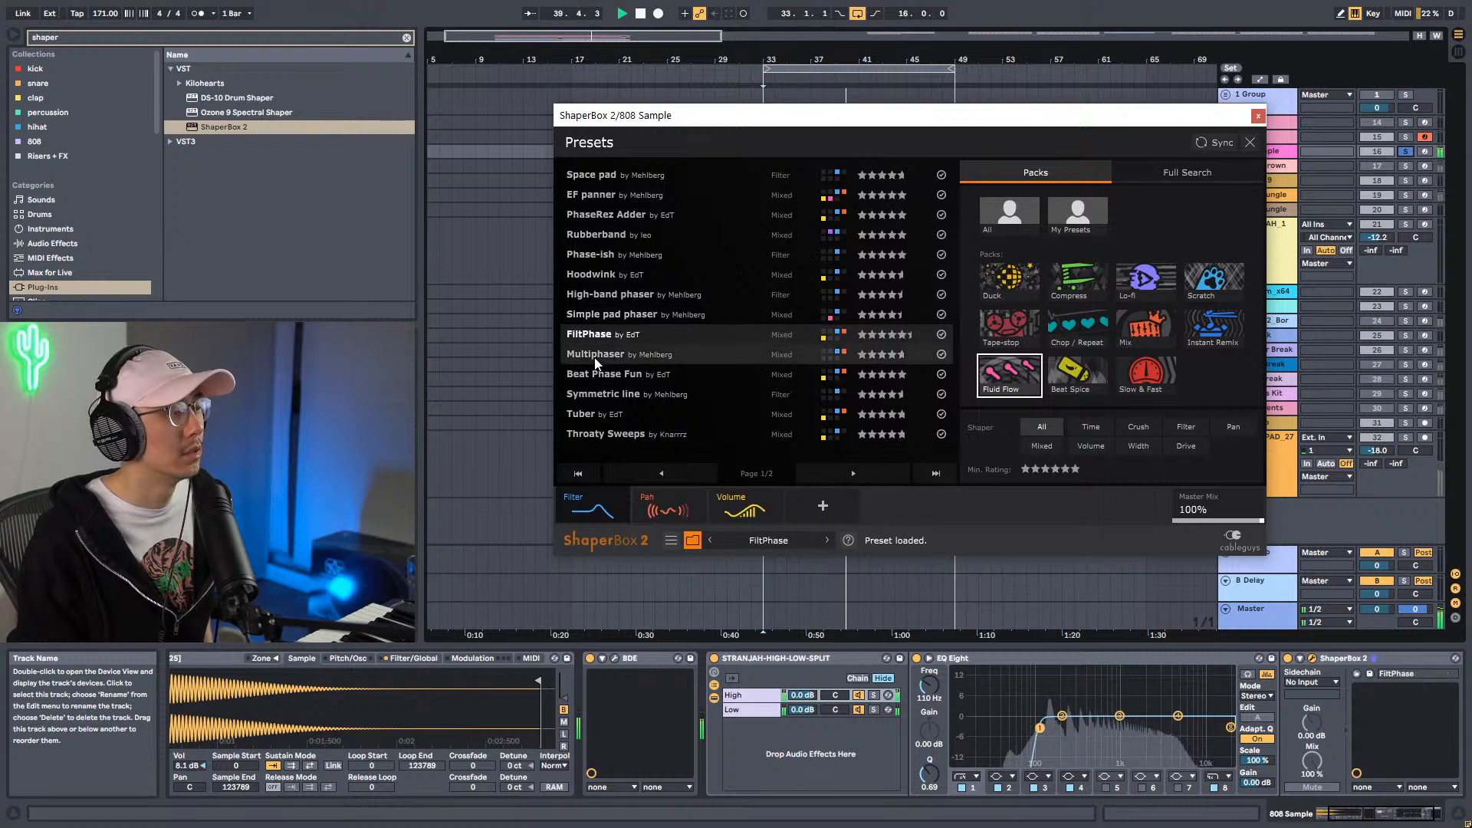
click(595, 360)
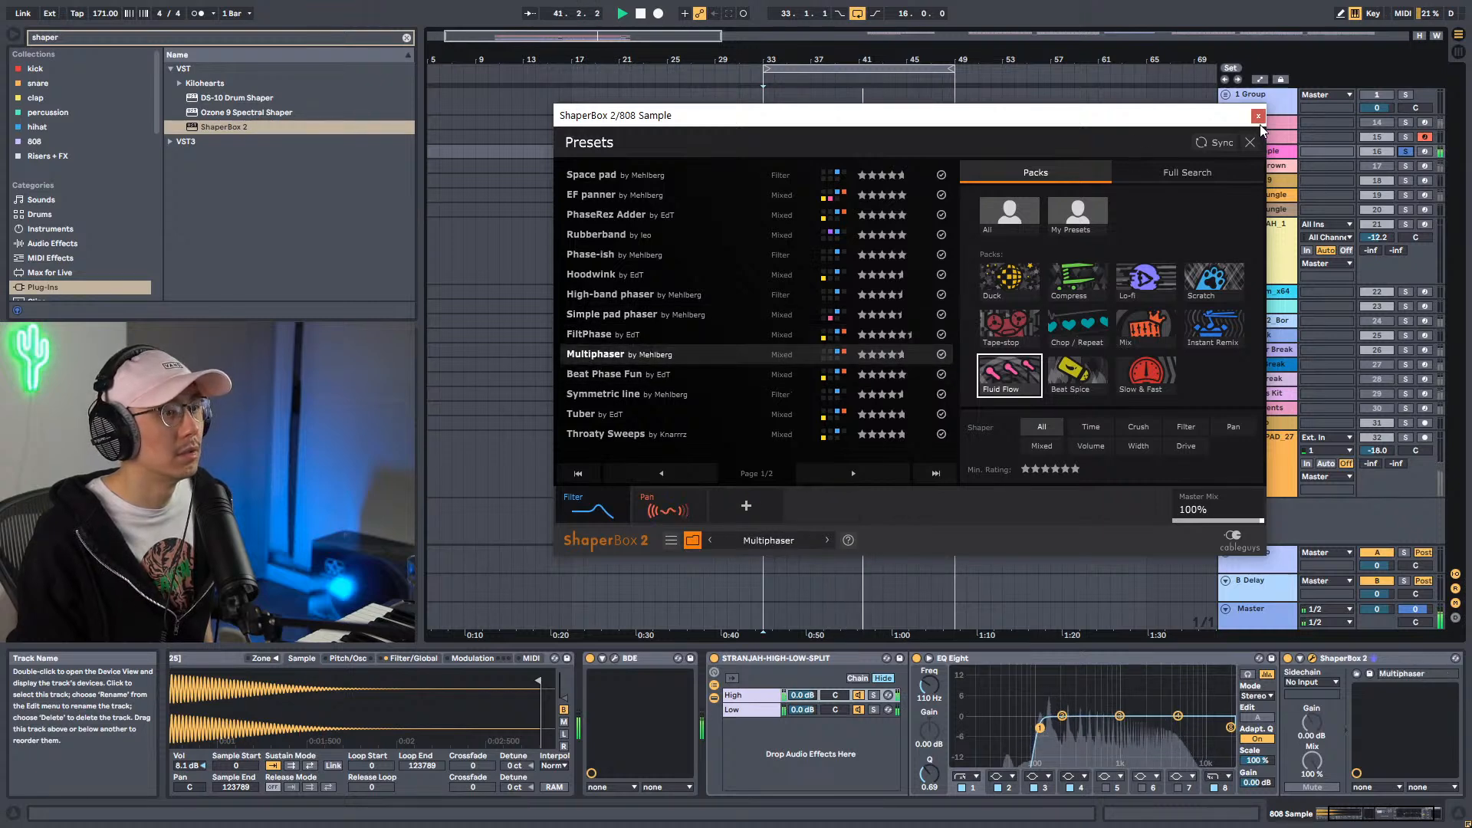
click(629, 374)
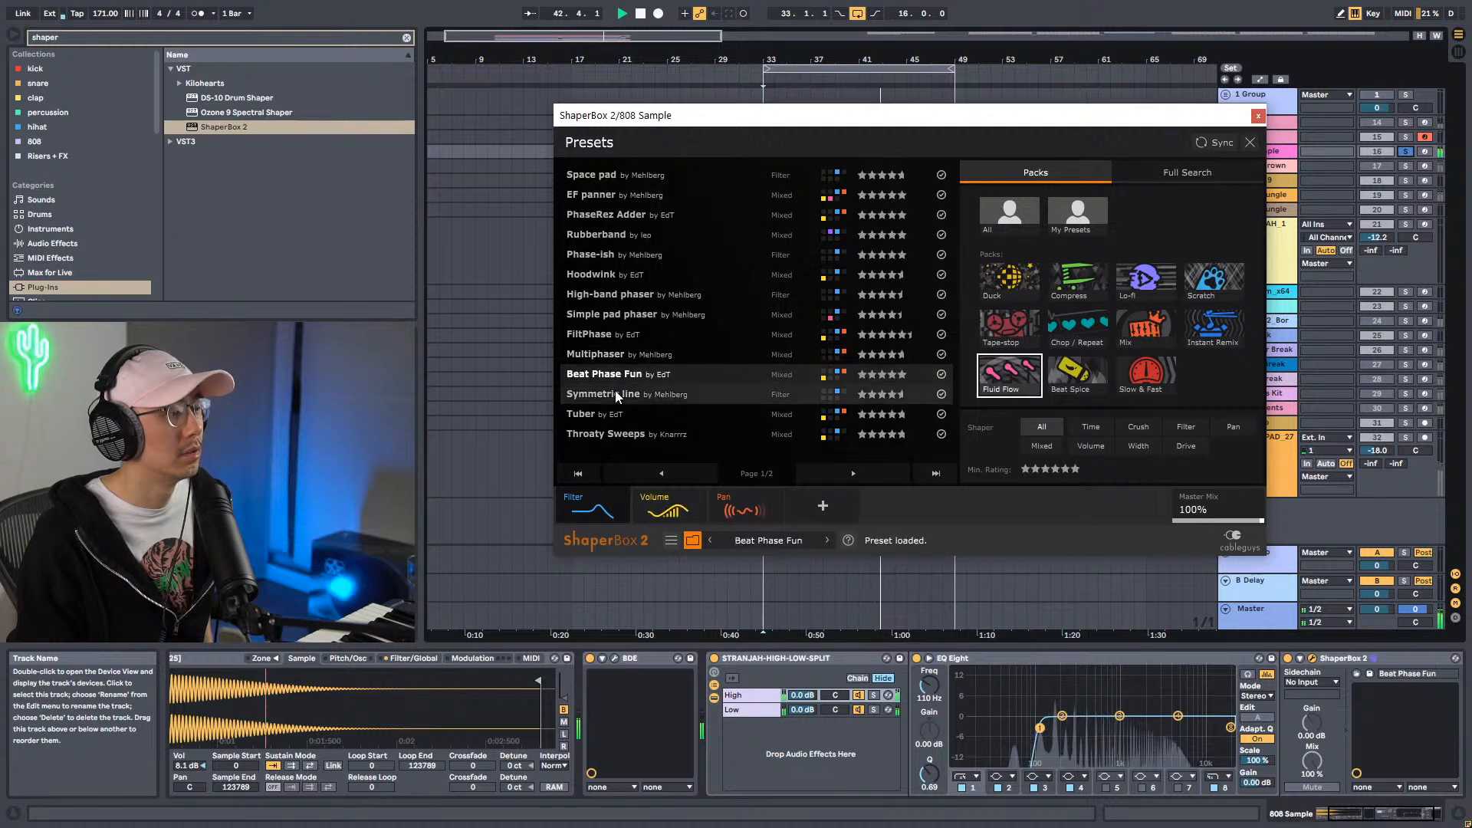
click(615, 391)
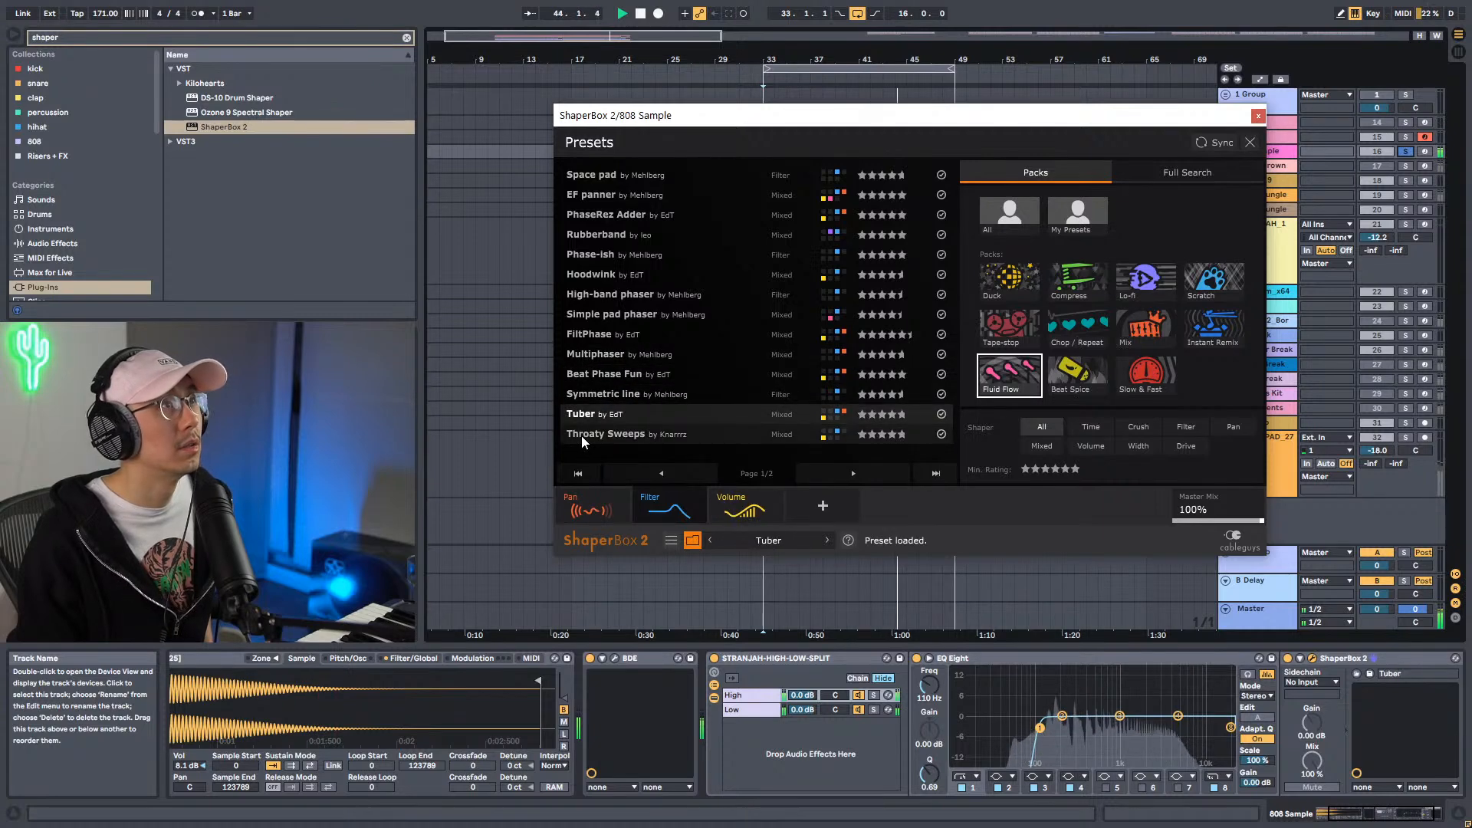
click(581, 435)
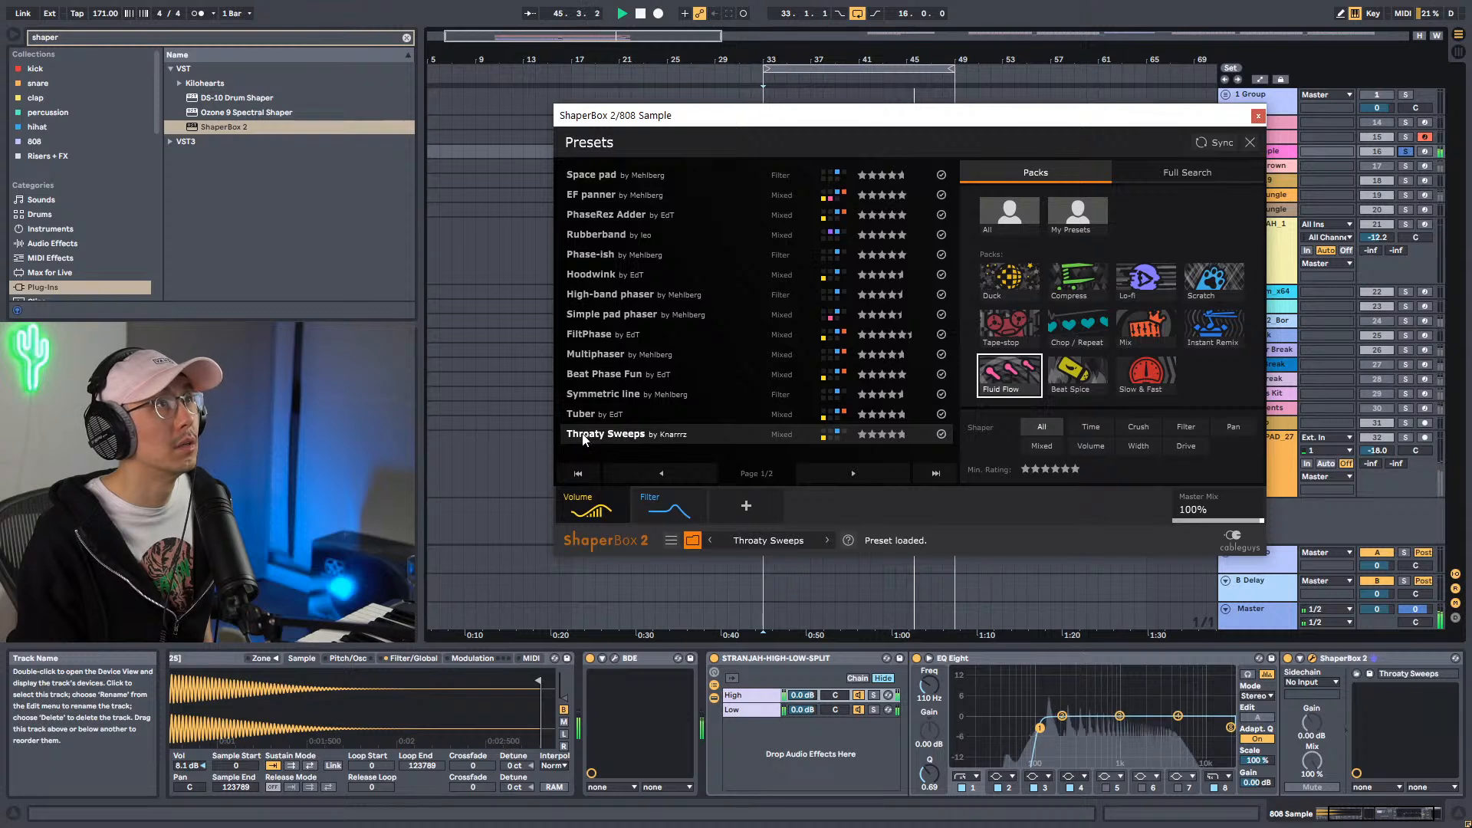
Try Space pad, load the EF panner preset, and hear the 808 unsoloed with the full track.
click(605, 178)
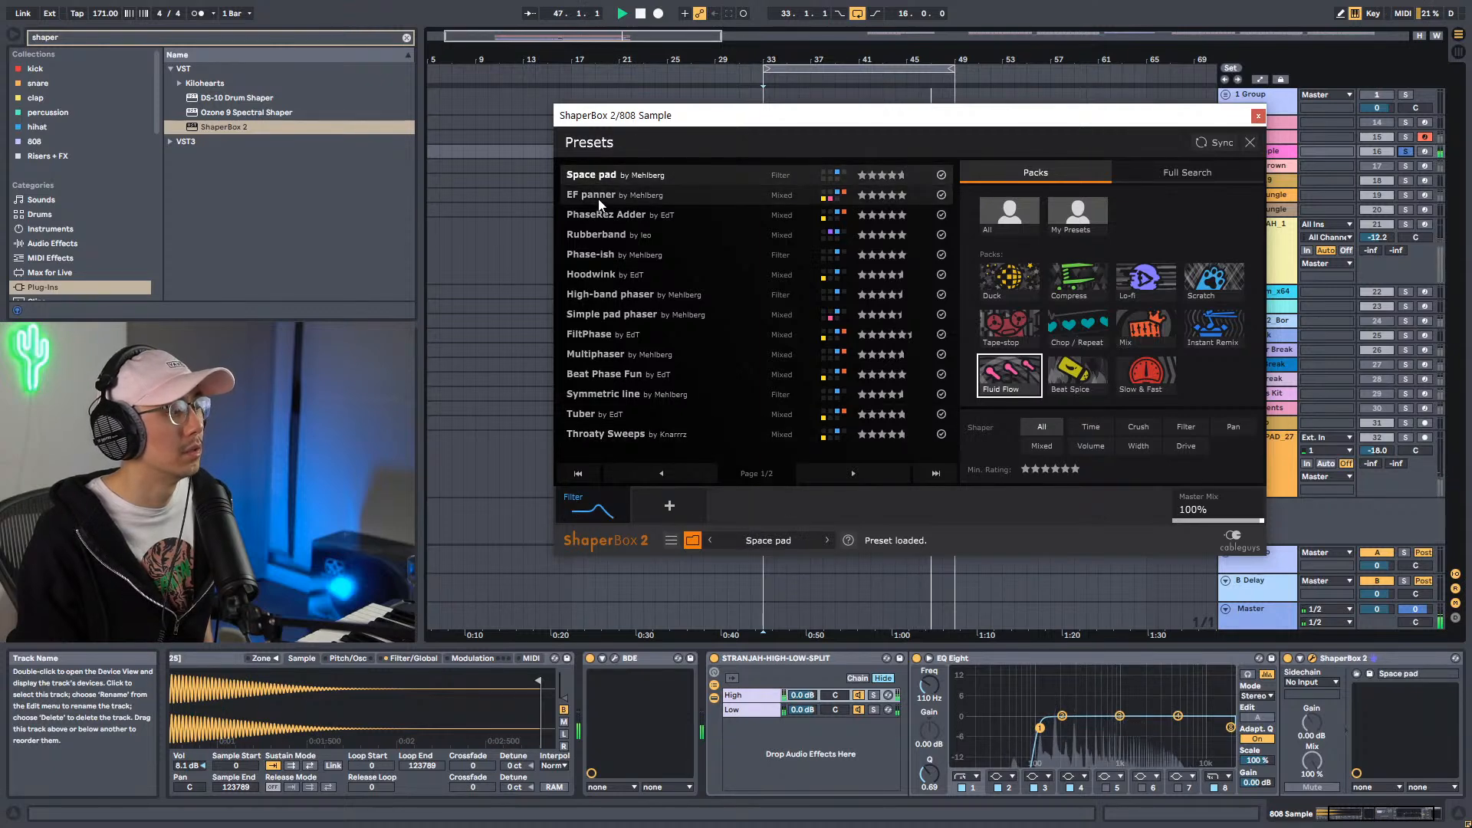
click(598, 196)
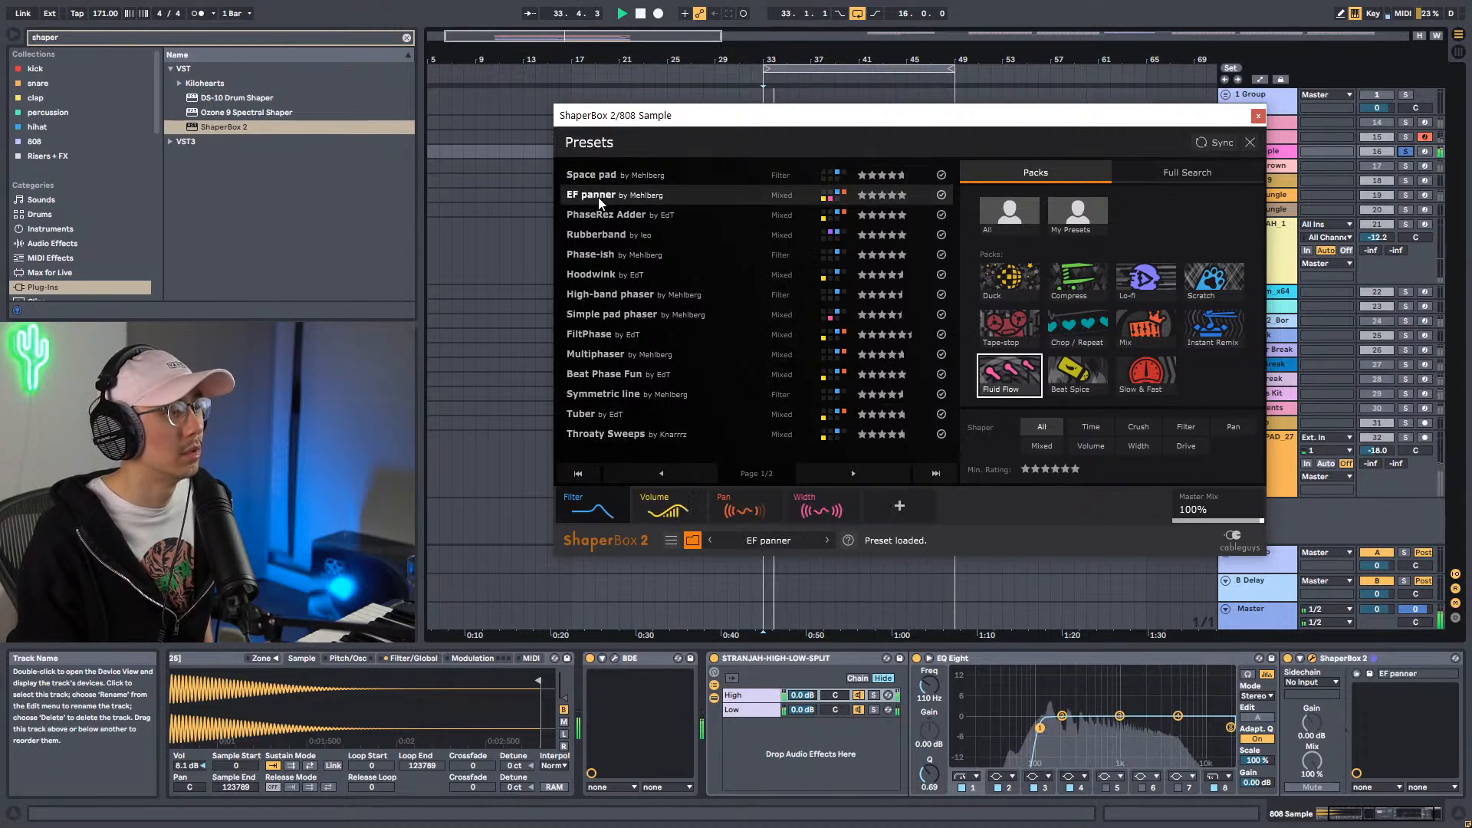
click(1258, 117)
click(1404, 151)
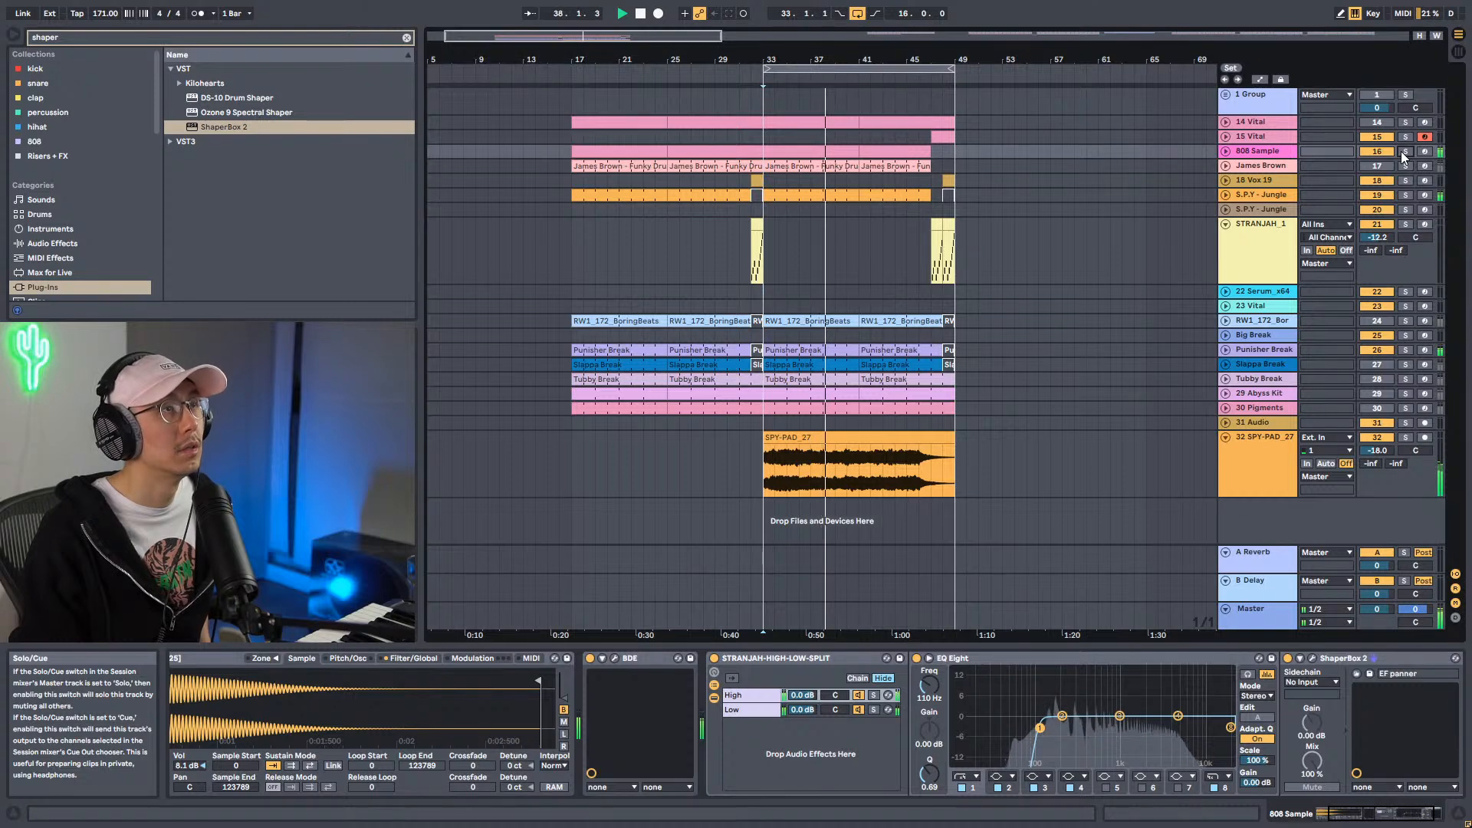
Remove the Pan shaper from ShaperBox 2 and set the filter's cutoff wave to Sine-like.
click(1313, 659)
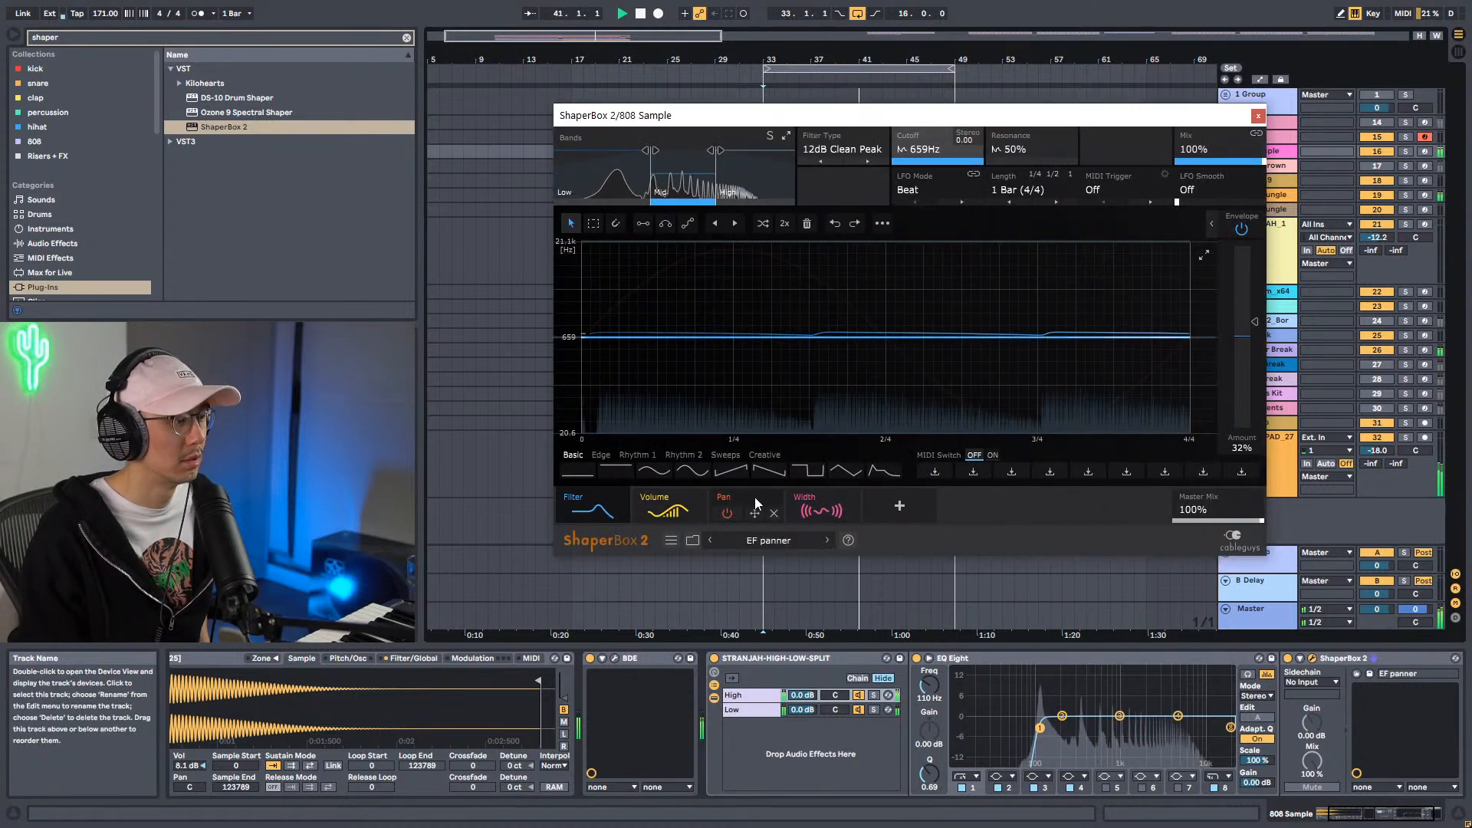
click(774, 513)
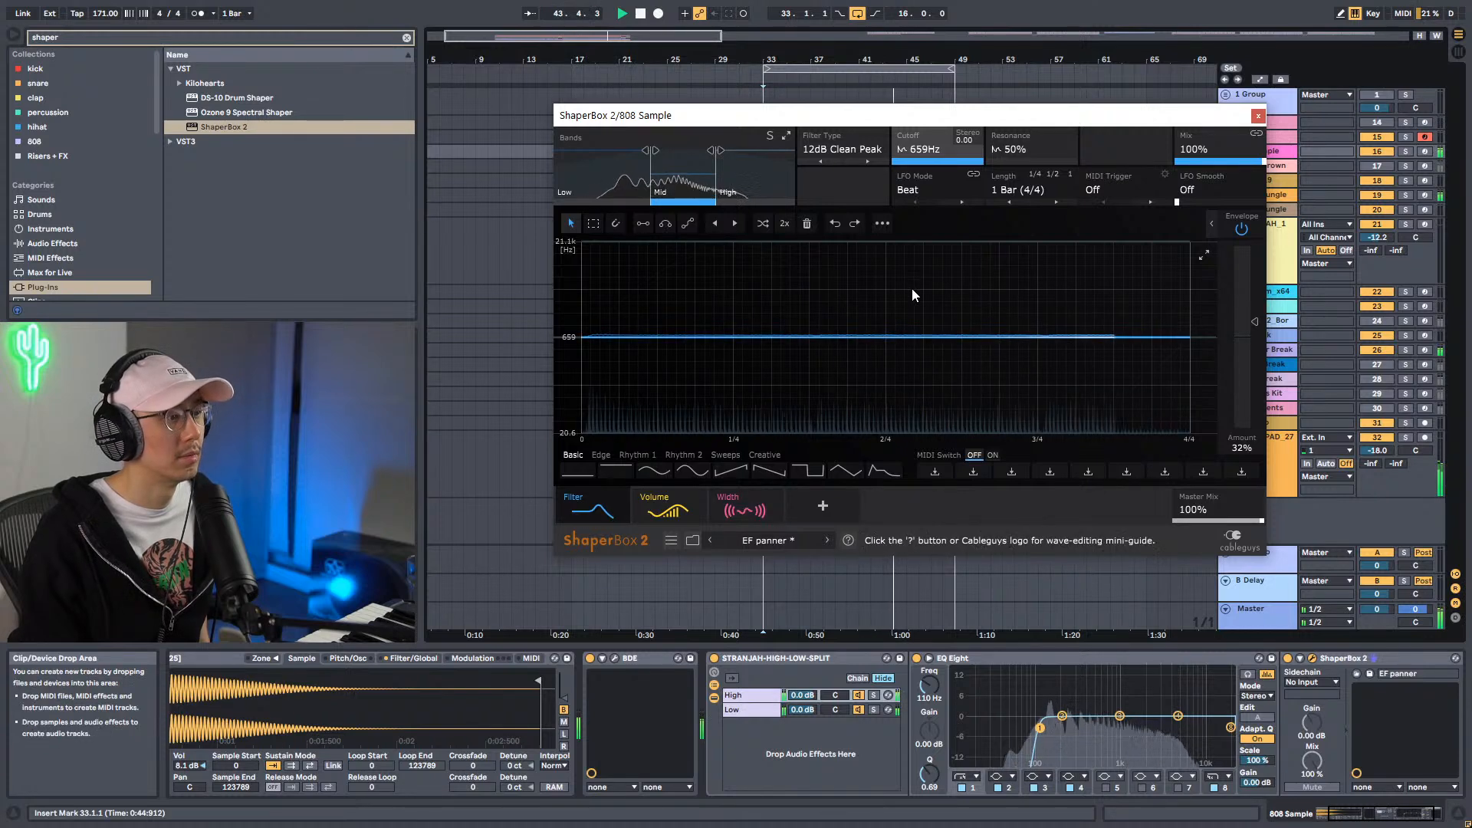
click(688, 477)
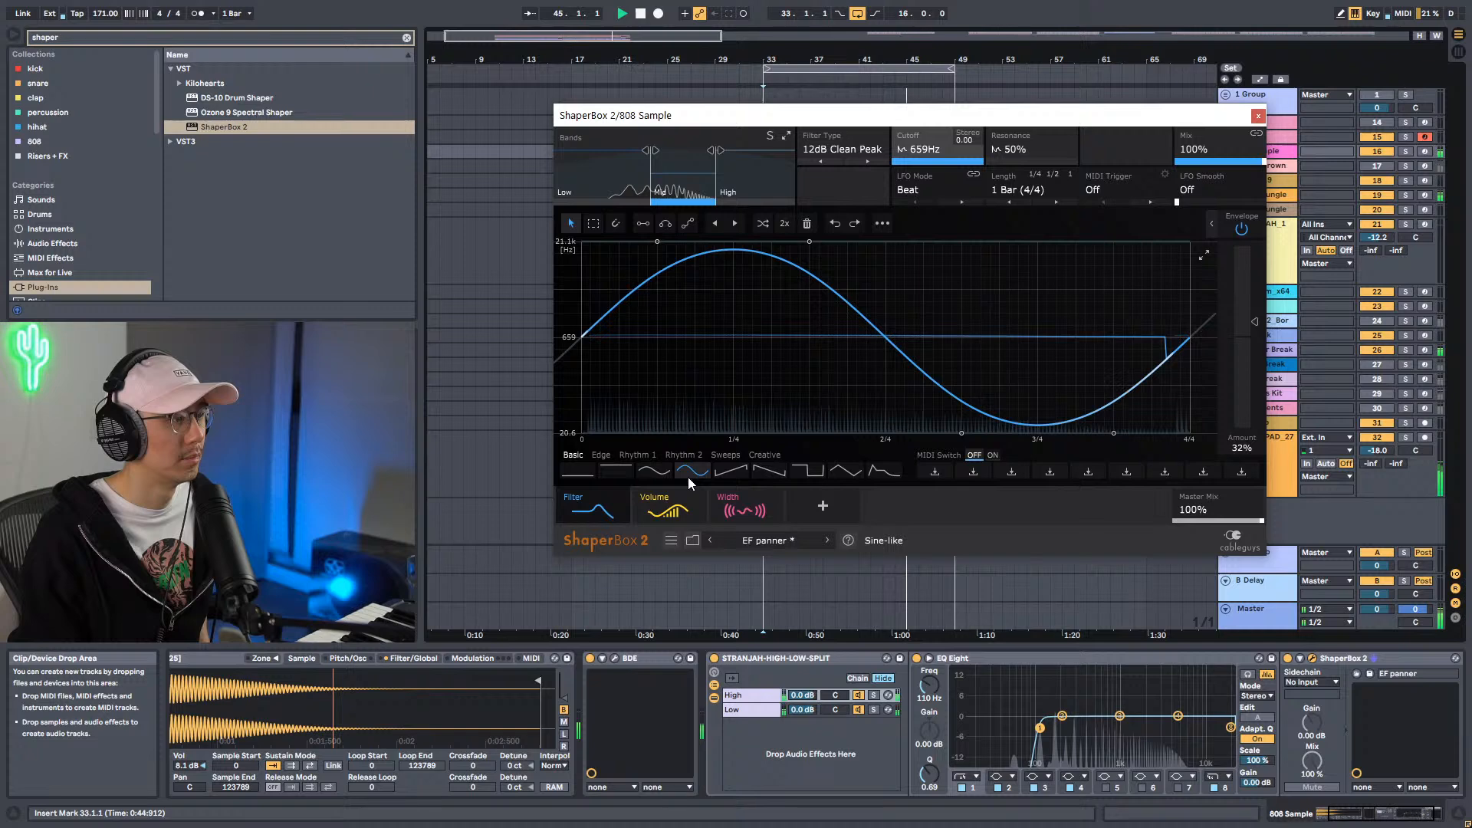
Try filter LFO lengths of 1/8d and 1/8, and set the length to 1/4.
click(1020, 189)
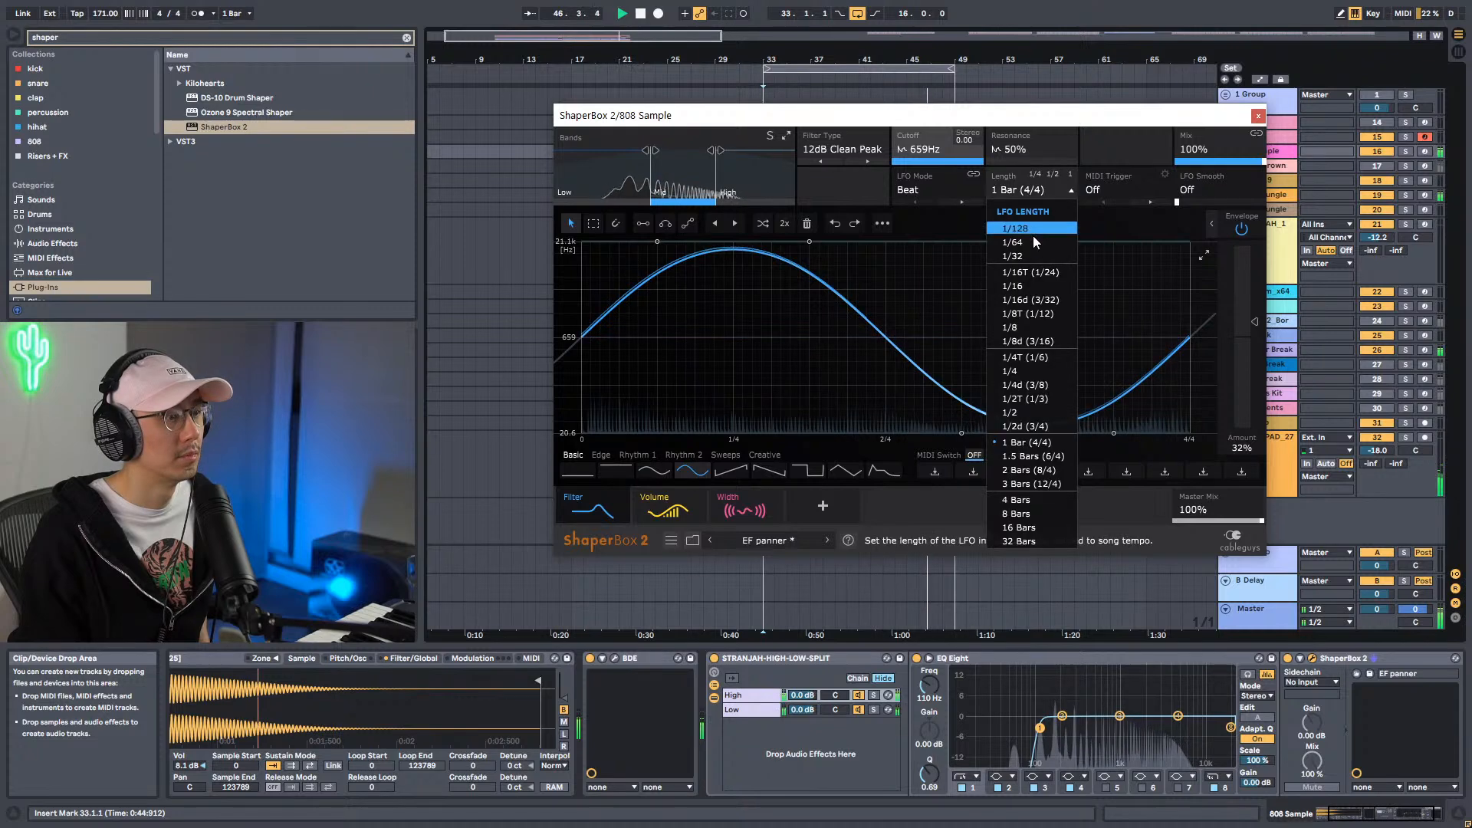
click(1051, 342)
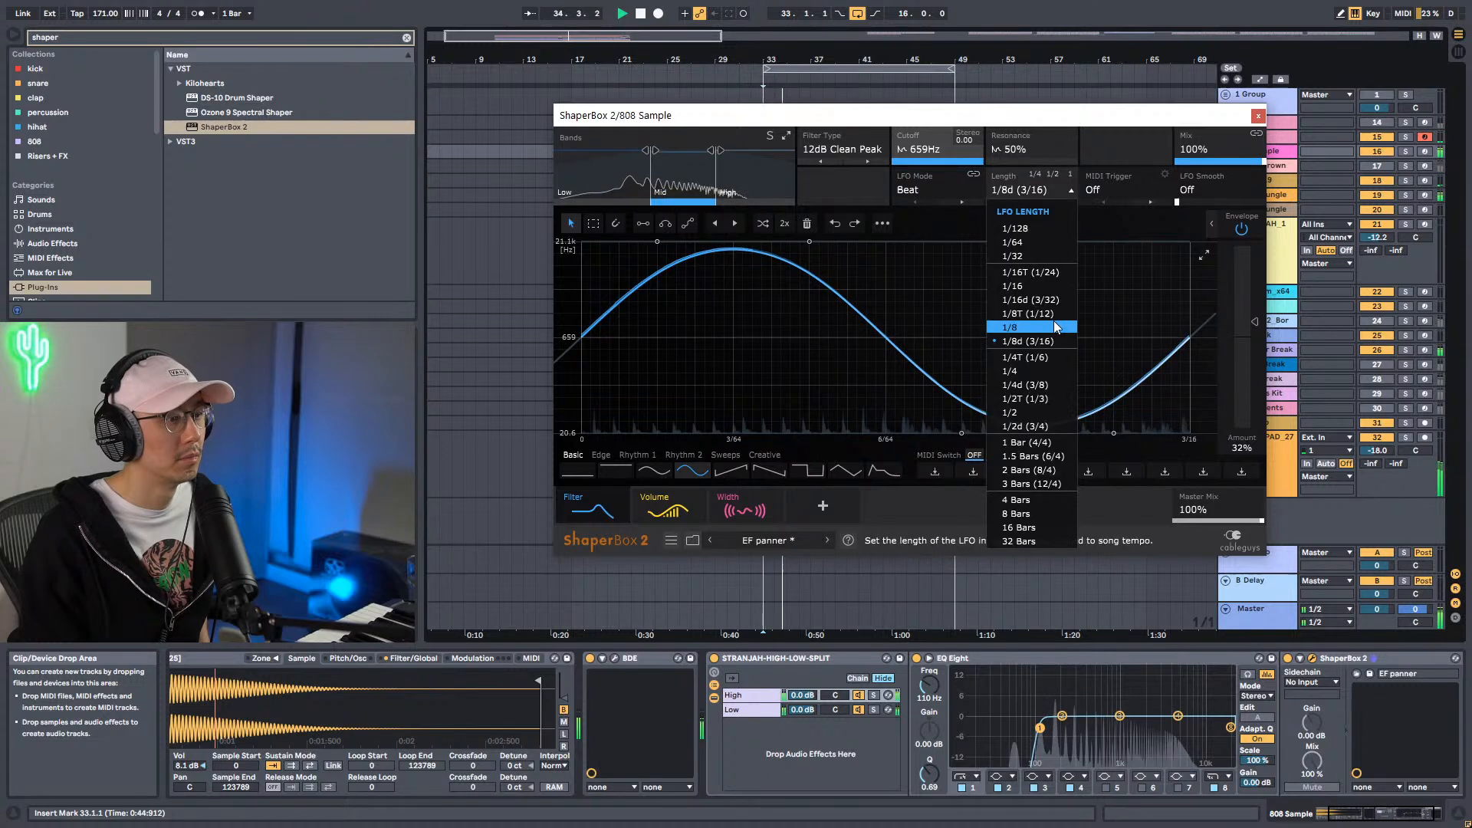
click(1053, 327)
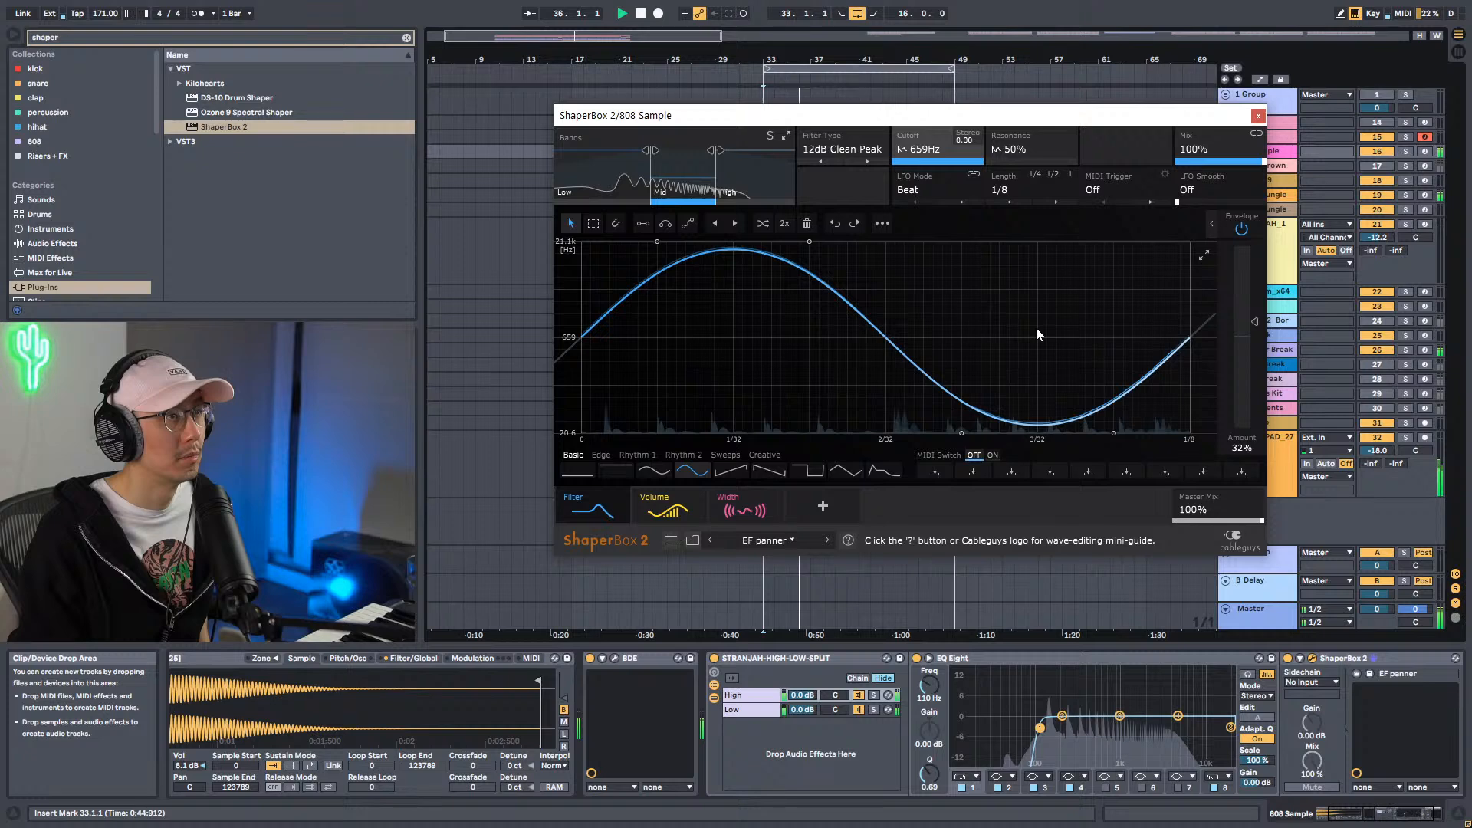
click(1019, 190)
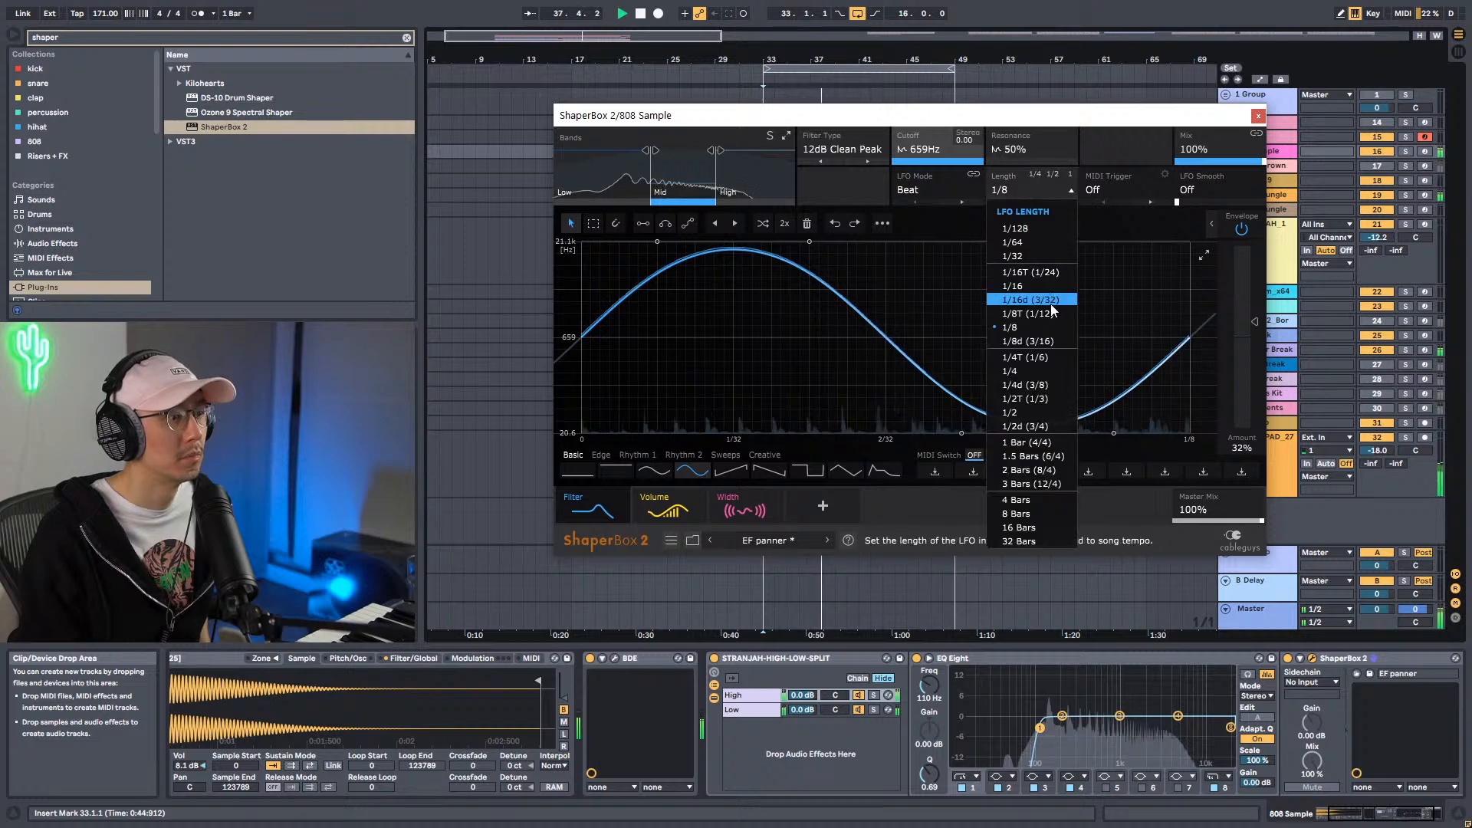
click(1043, 369)
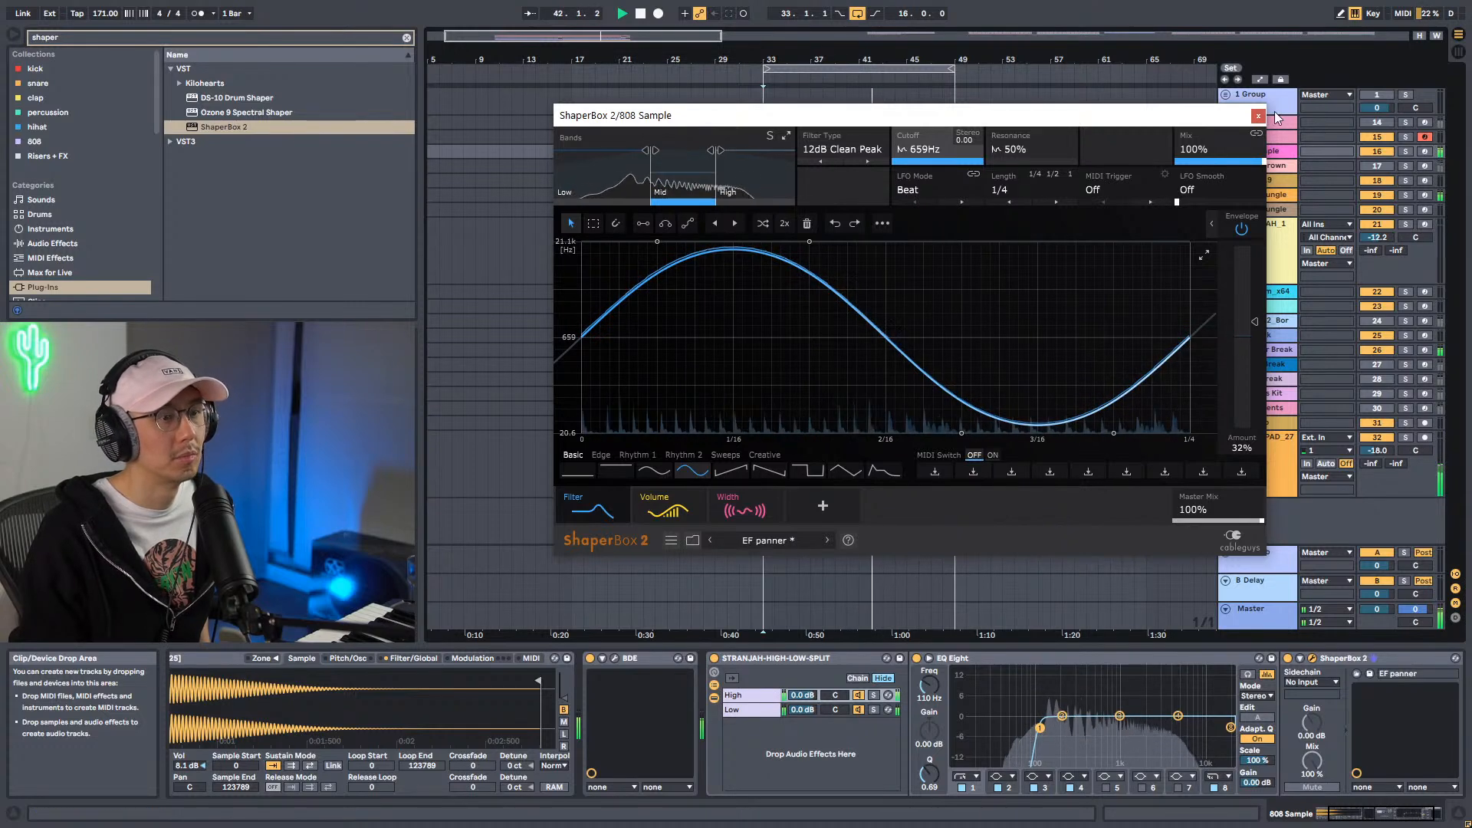
Solo the 808 Sample track and bend the filter cutoff wave with three new points near 0.69/16, 2/16 and 3.17/16.
drag(1203, 121, 1148, 82)
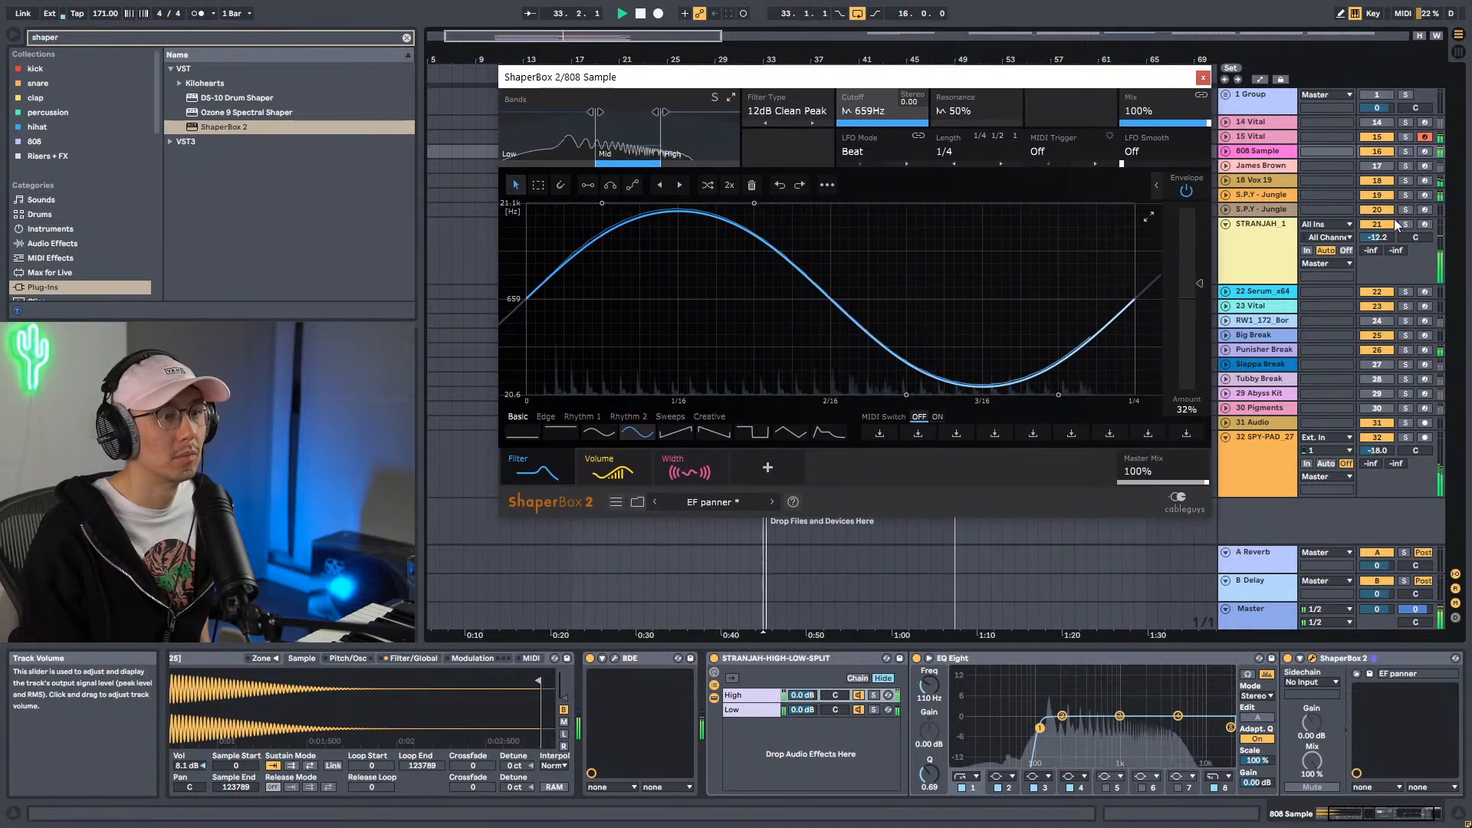
click(1404, 151)
key(space)
drag(799, 284, 631, 301)
key(space)
drag(855, 330, 828, 370)
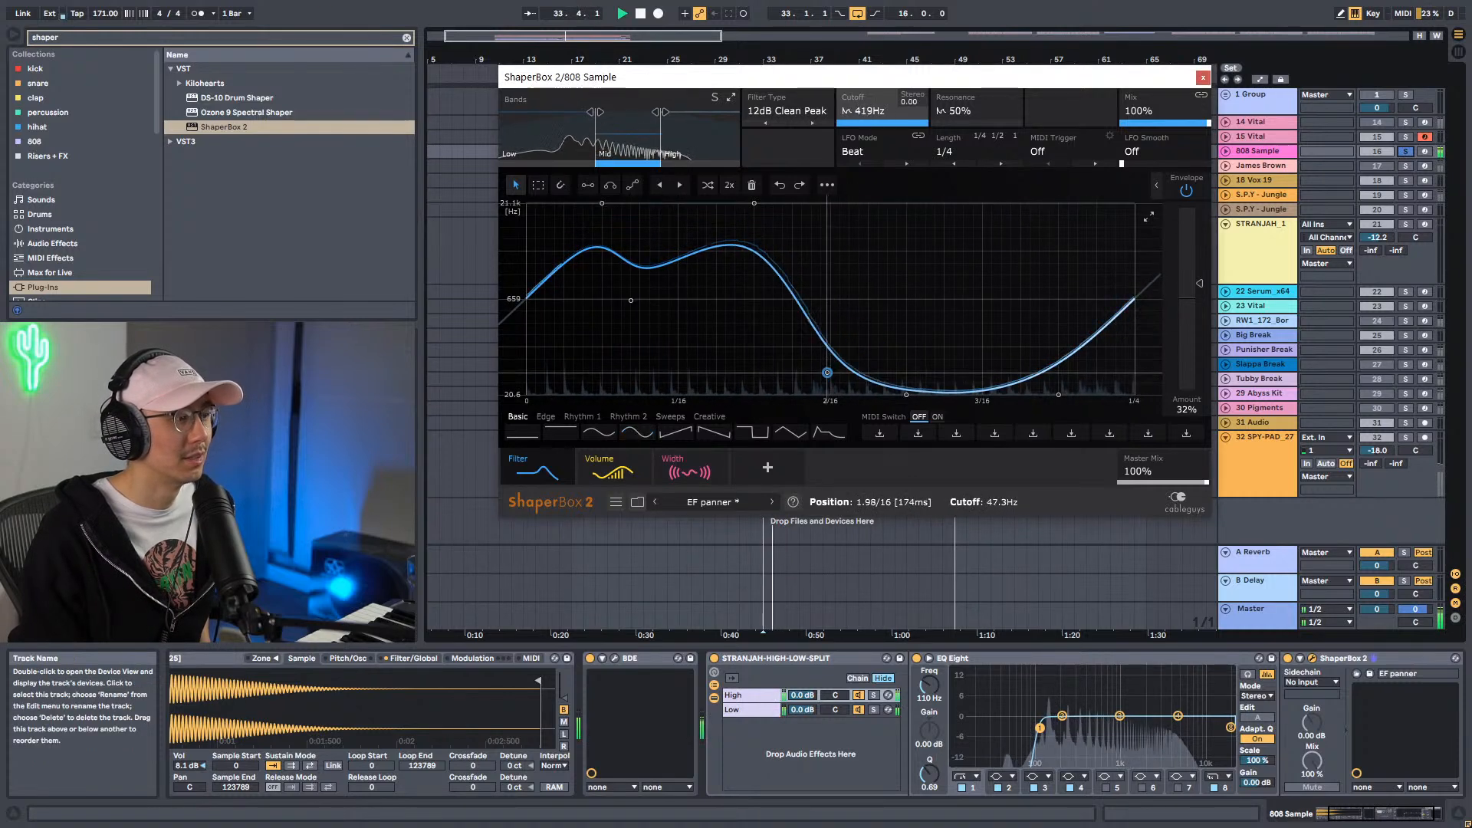
drag(1010, 386, 1009, 283)
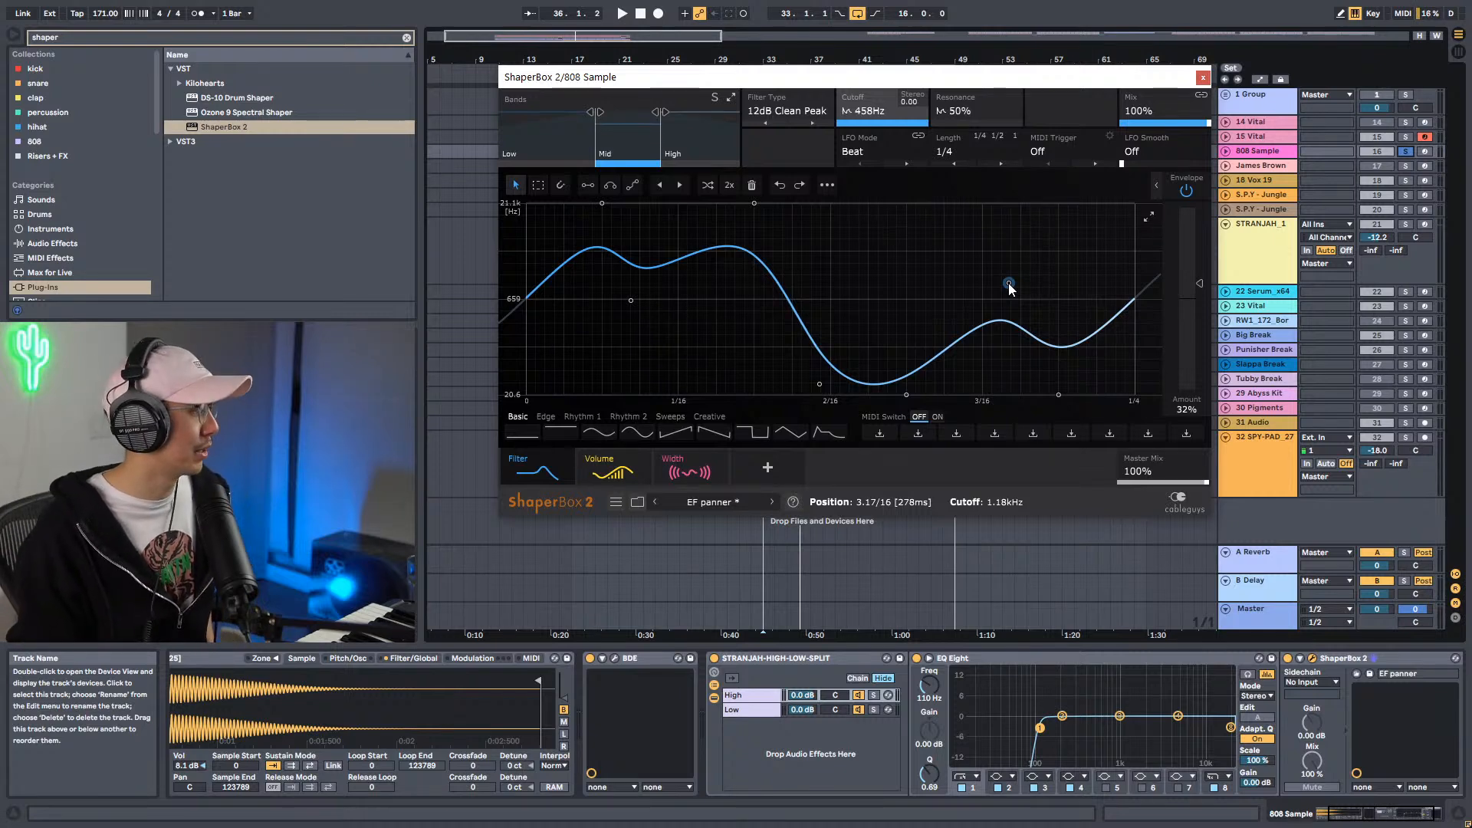
Lower the cutoff wave's early point to about 43.6 Hz and shift the raised late point slightly right and down.
key(space)
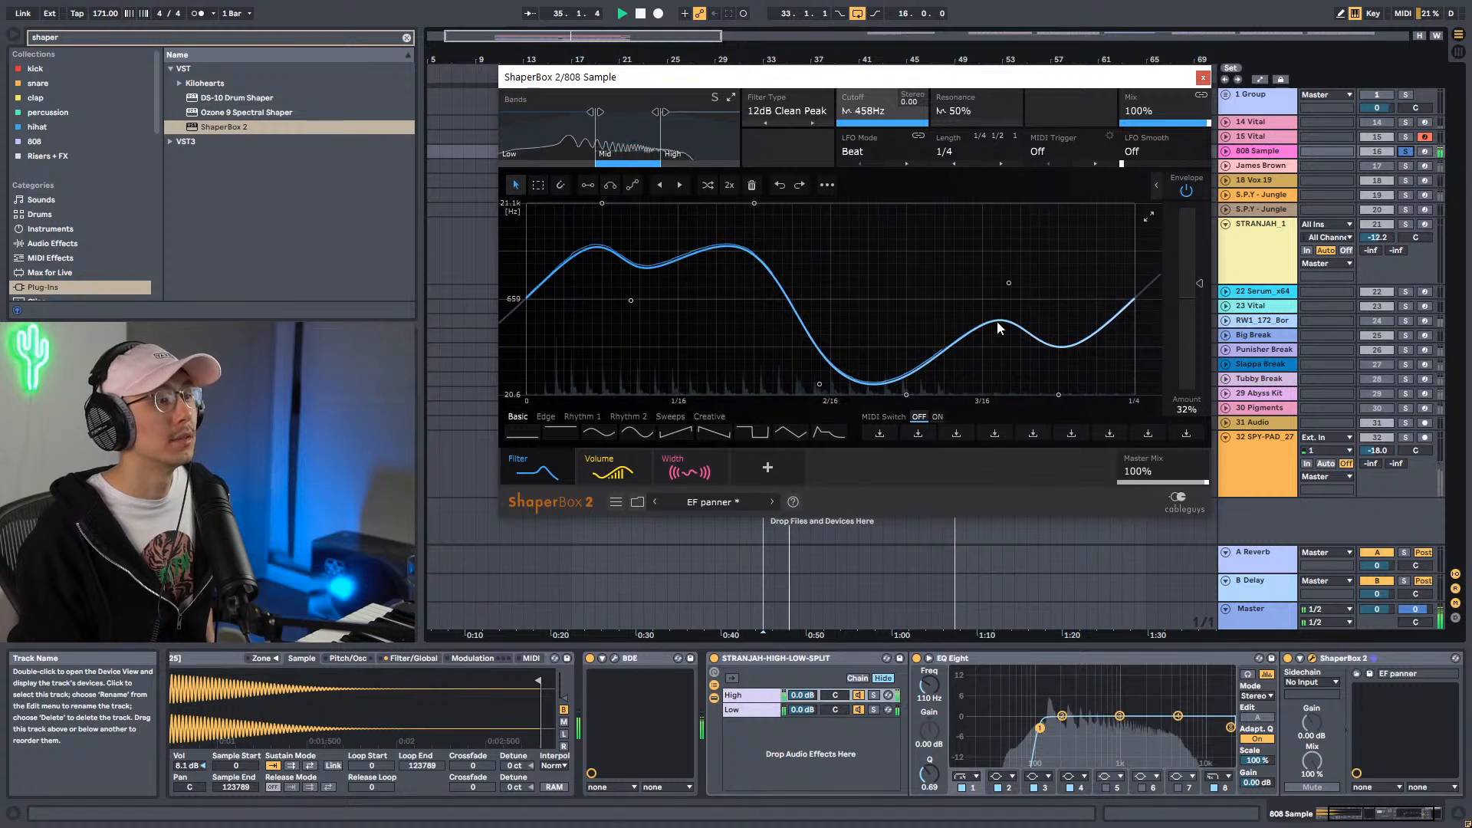
drag(631, 300, 632, 375)
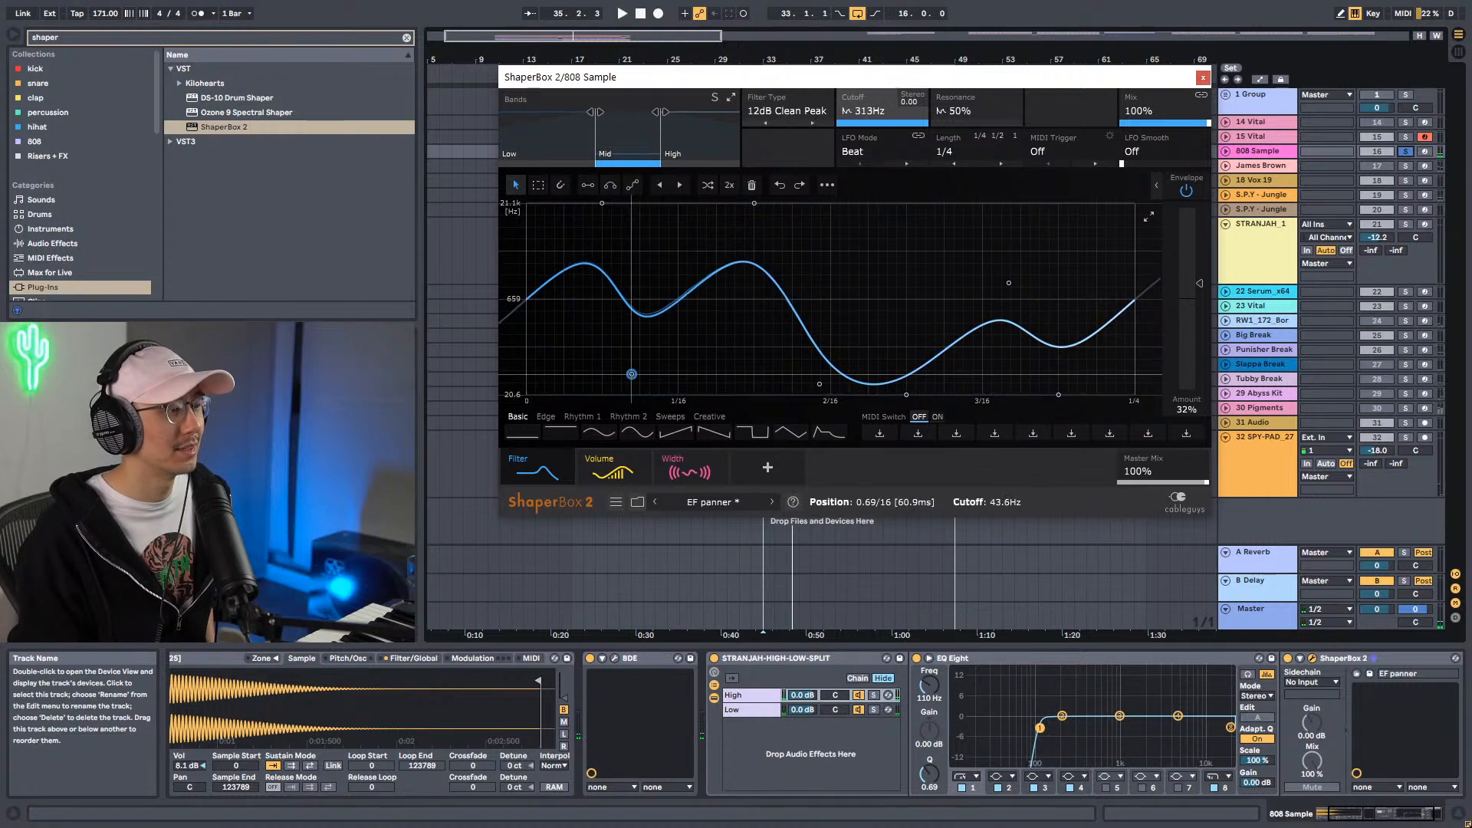
mouse_move(1009, 283)
mouse_down()
mouse_move(1033, 212)
mouse_move(1029, 297)
mouse_up()
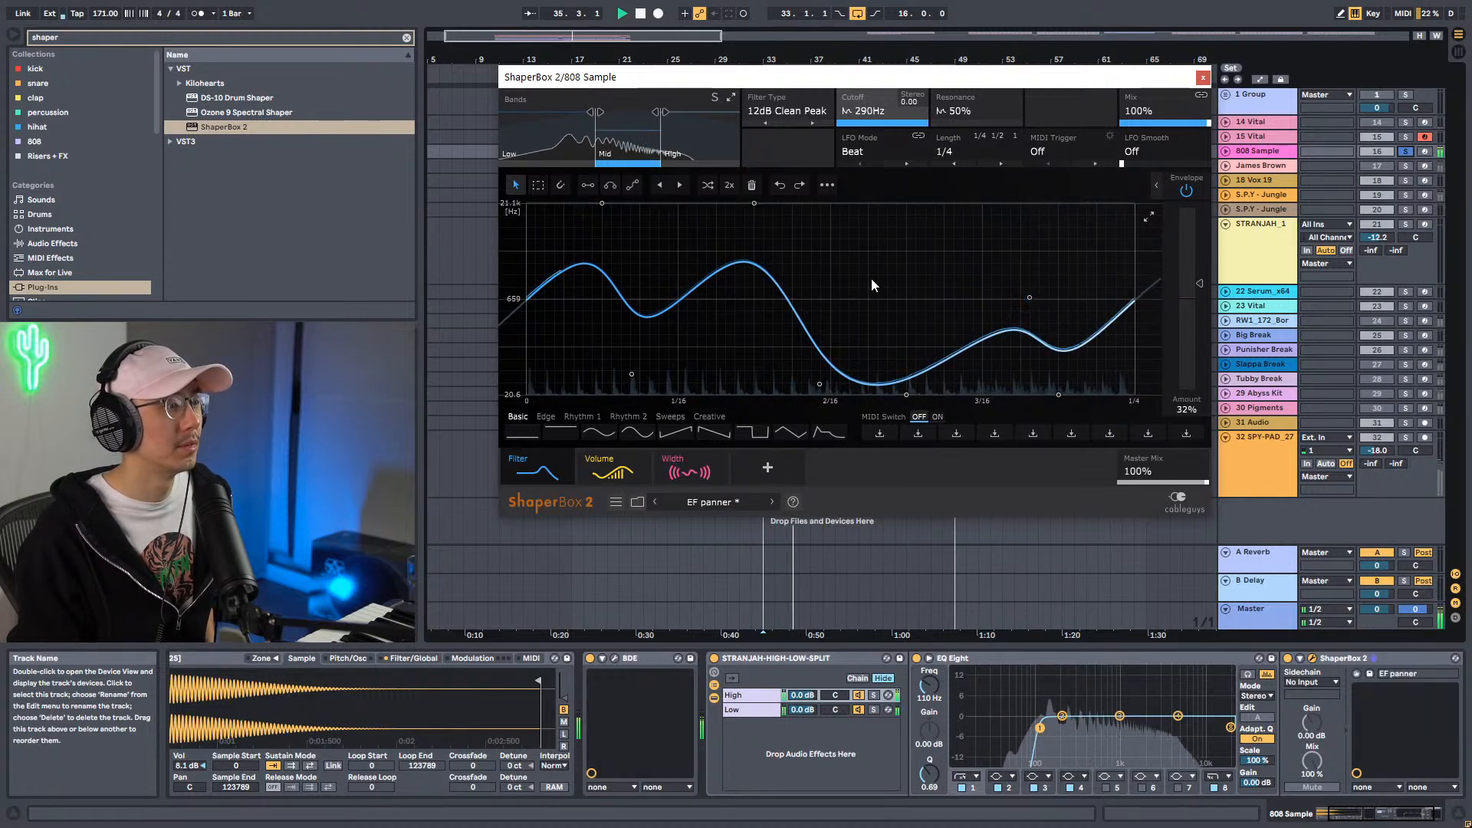
Set the filter's LFO length to 1/2 and unsolo the 808 Sample track.
click(967, 151)
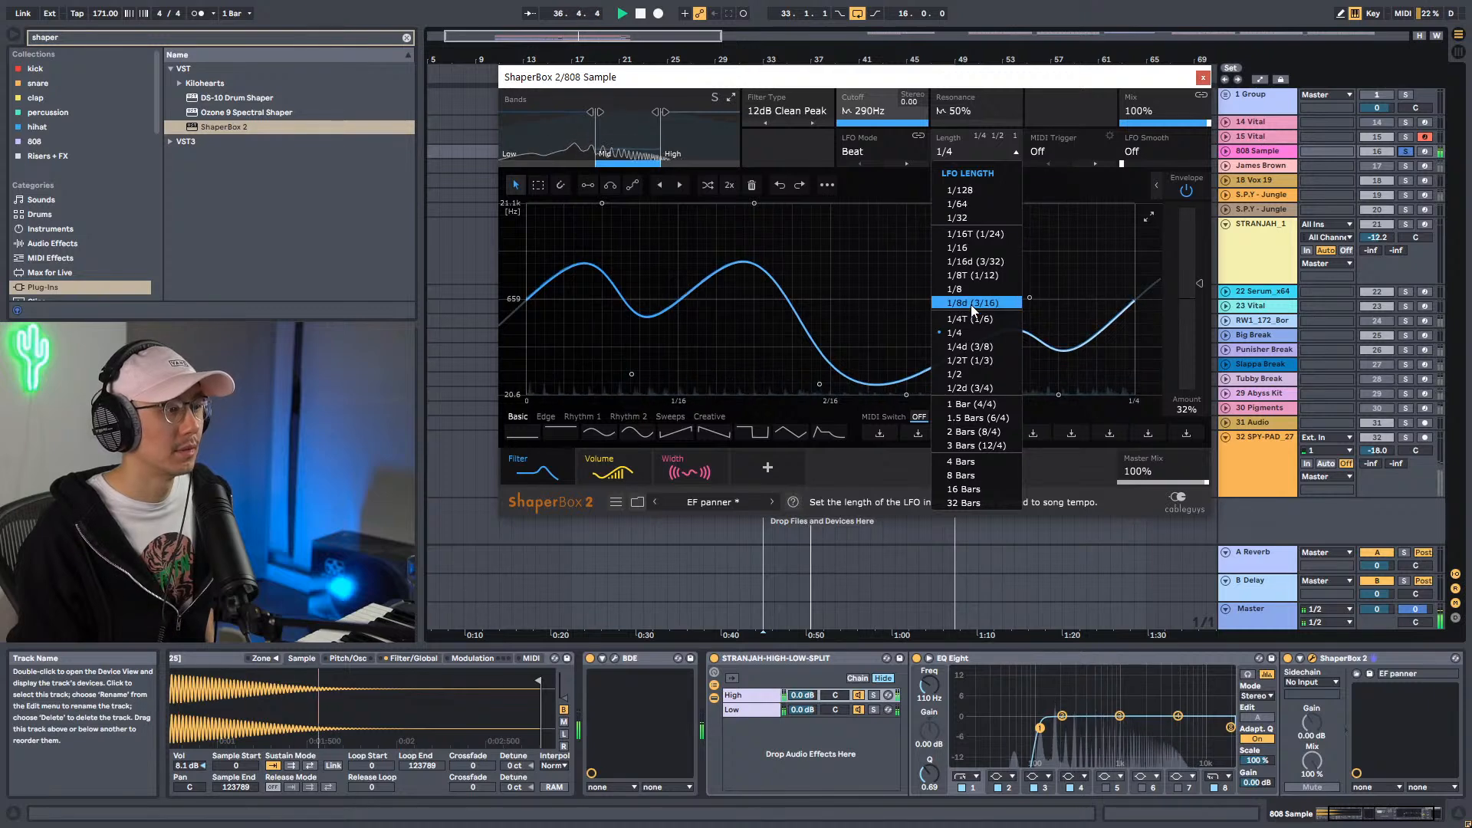
click(982, 373)
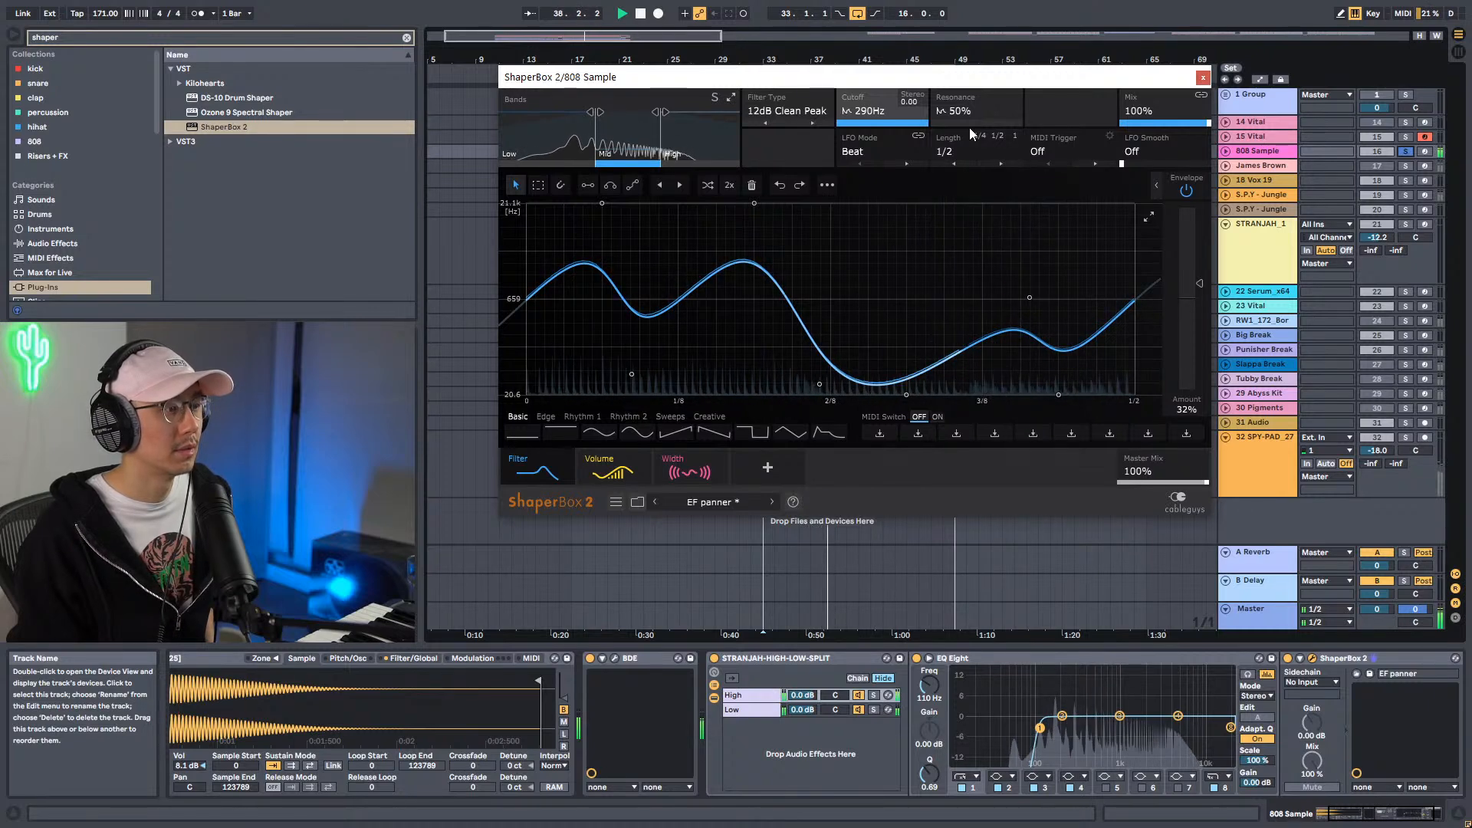
click(1406, 152)
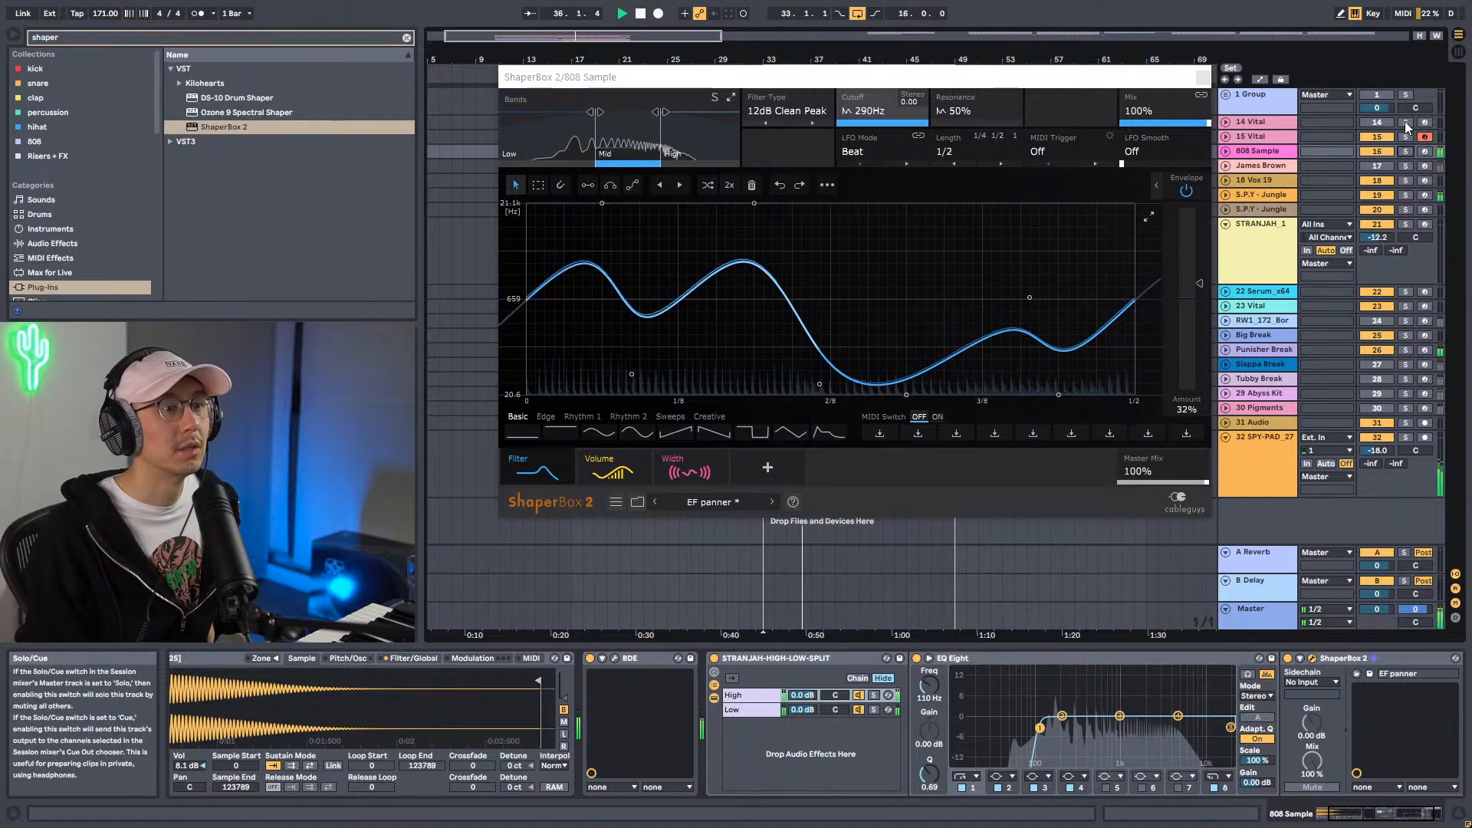
Bypass ShaperBox 2 on the 808 Sample track and balance the track's volume at 1.5 dB.
drag(1407, 158, 1377, 168)
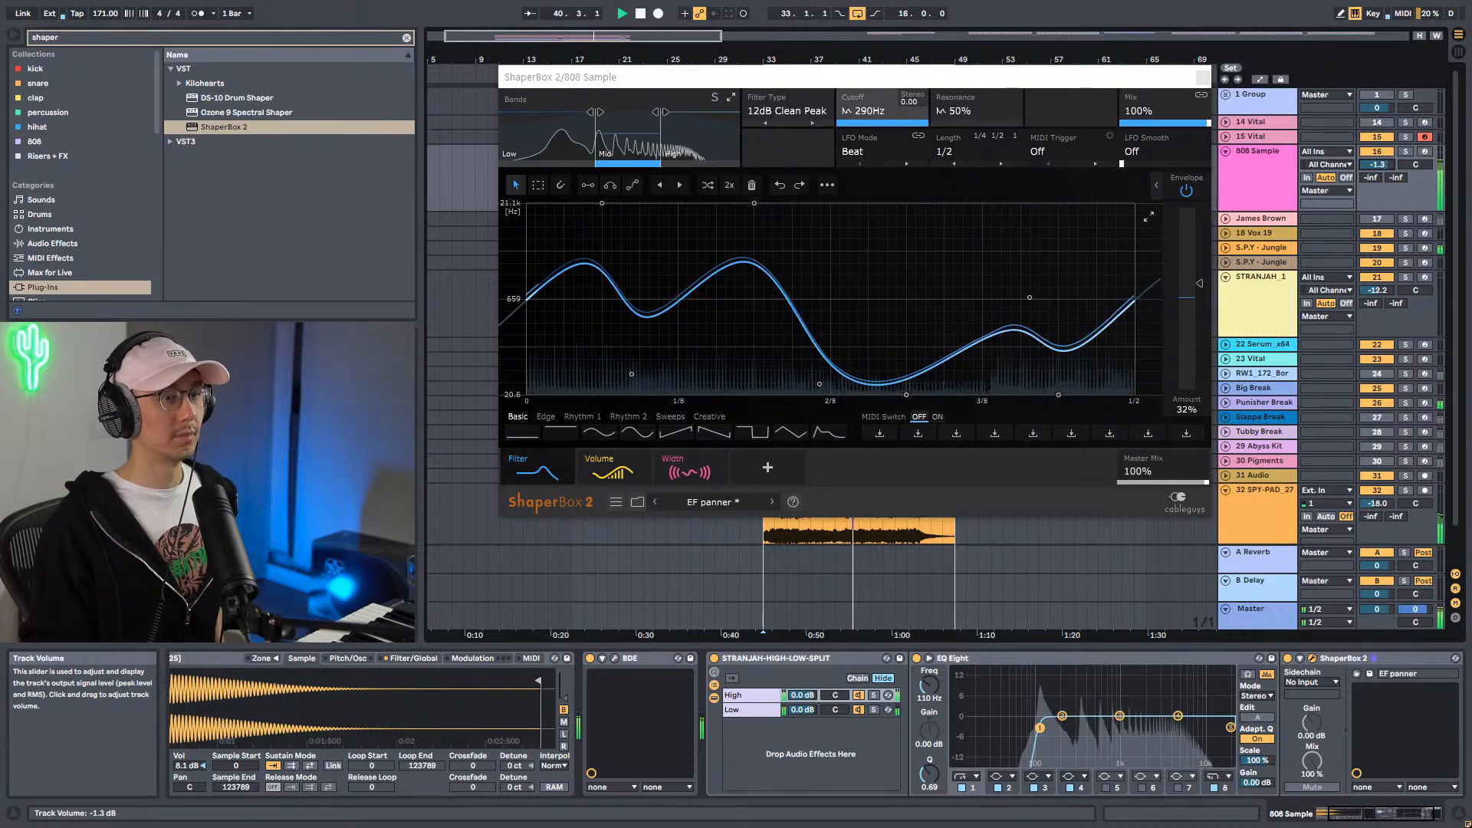
click(1202, 78)
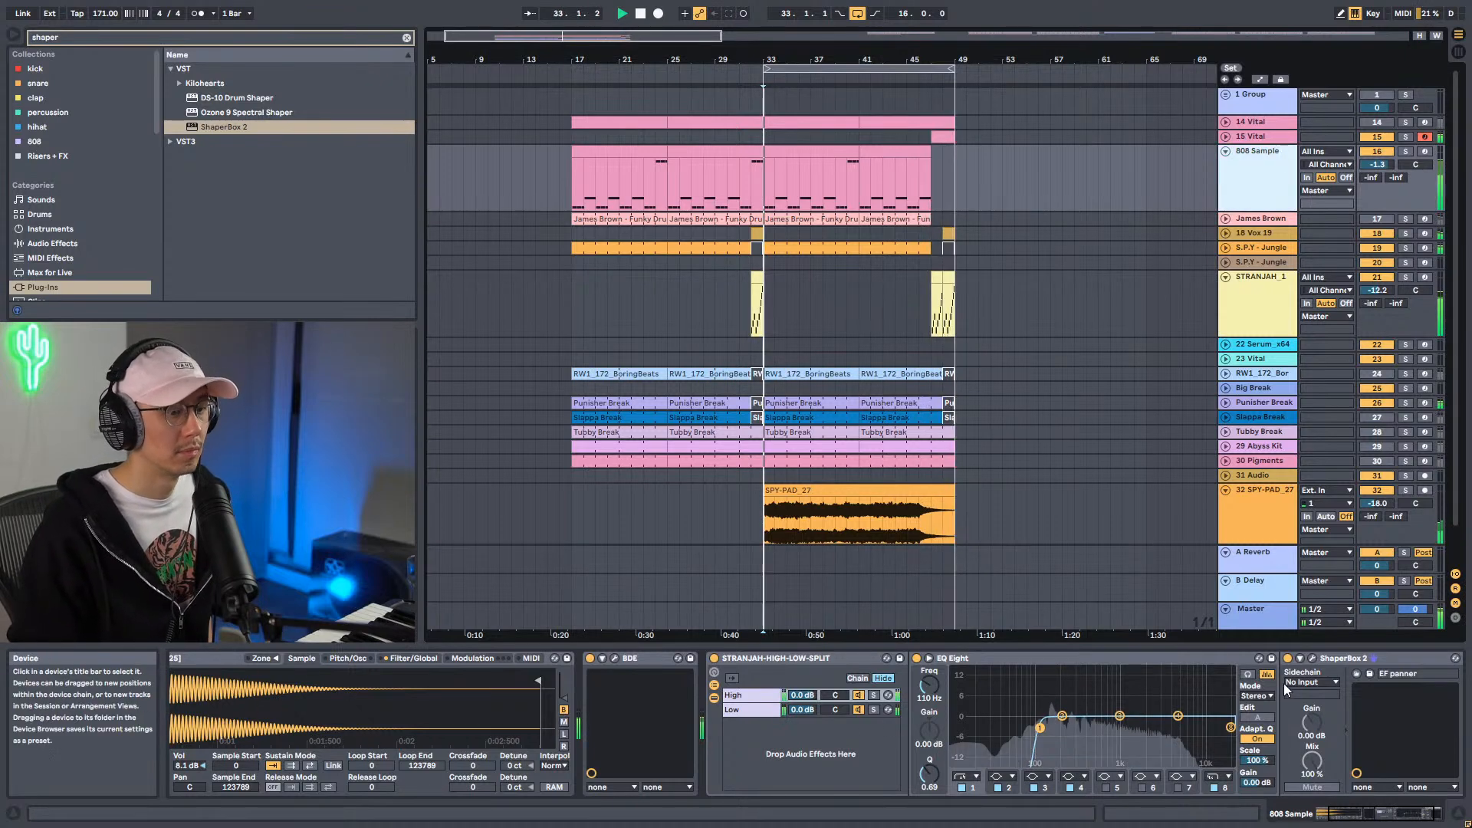
click(1287, 658)
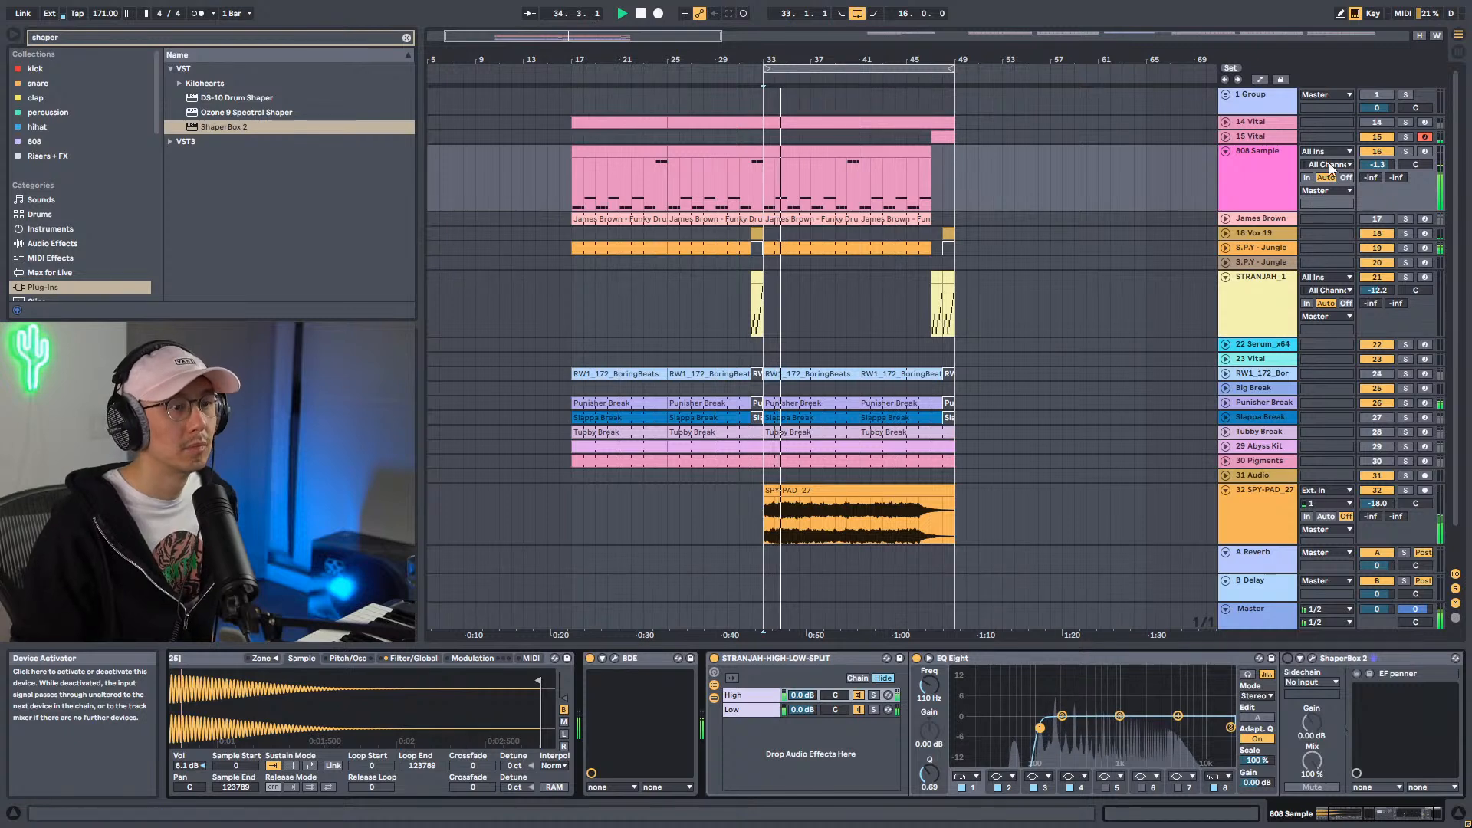
drag(1377, 165, 1378, 150)
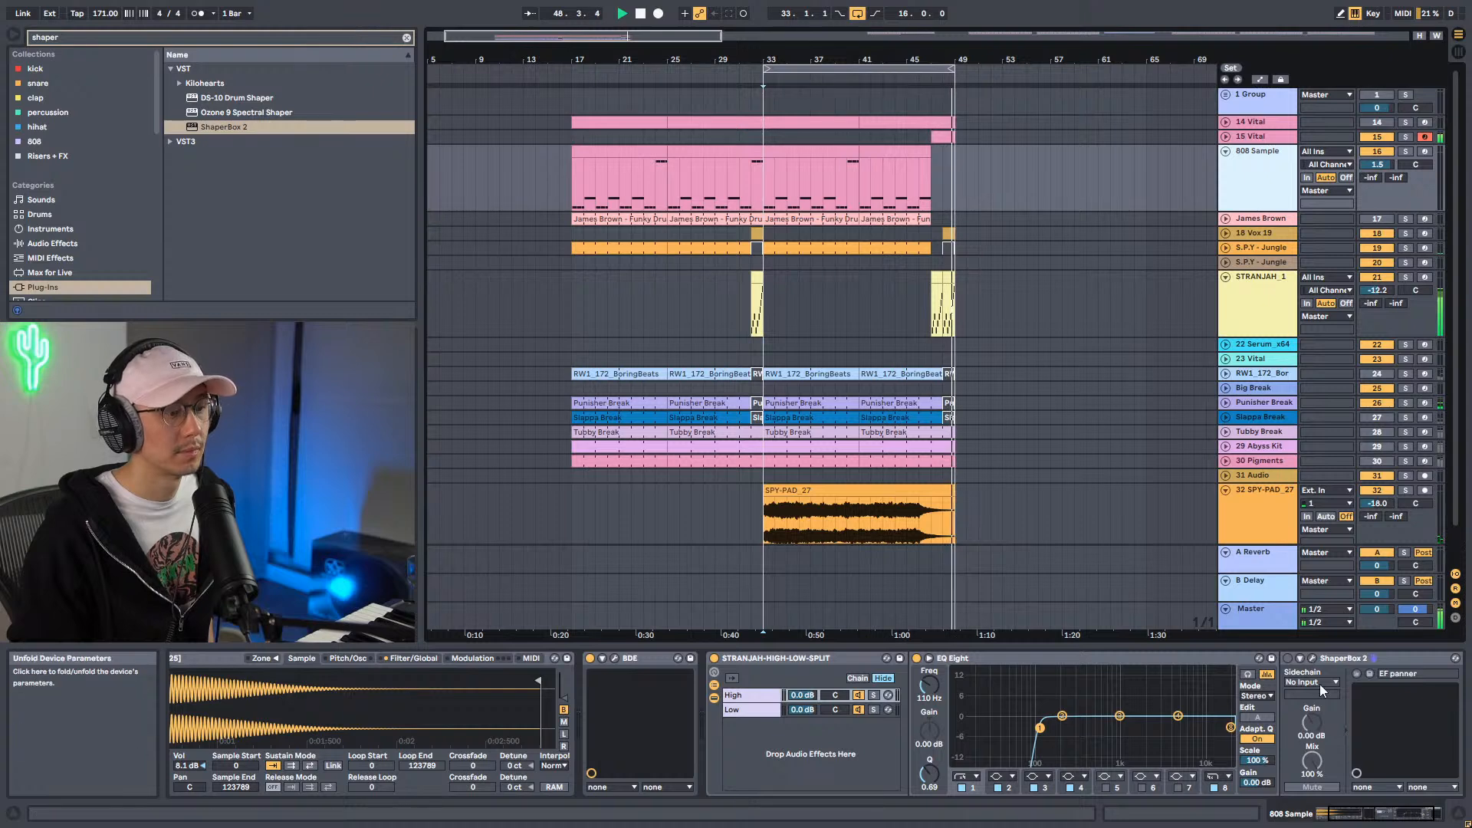
key(space)
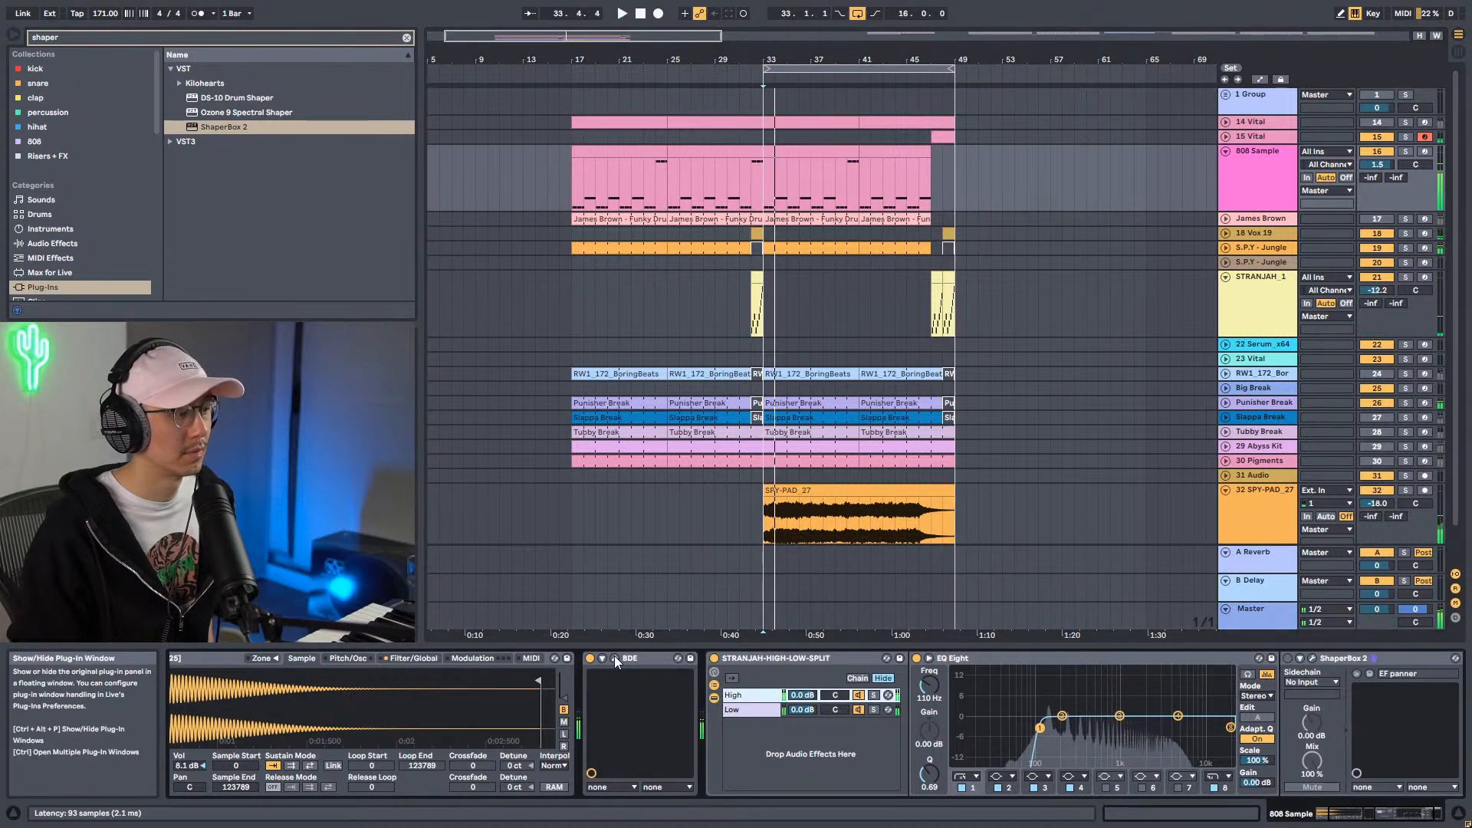
Open the 808's BDE distortion plug-in and examine its distortion types and drive setting.
click(614, 658)
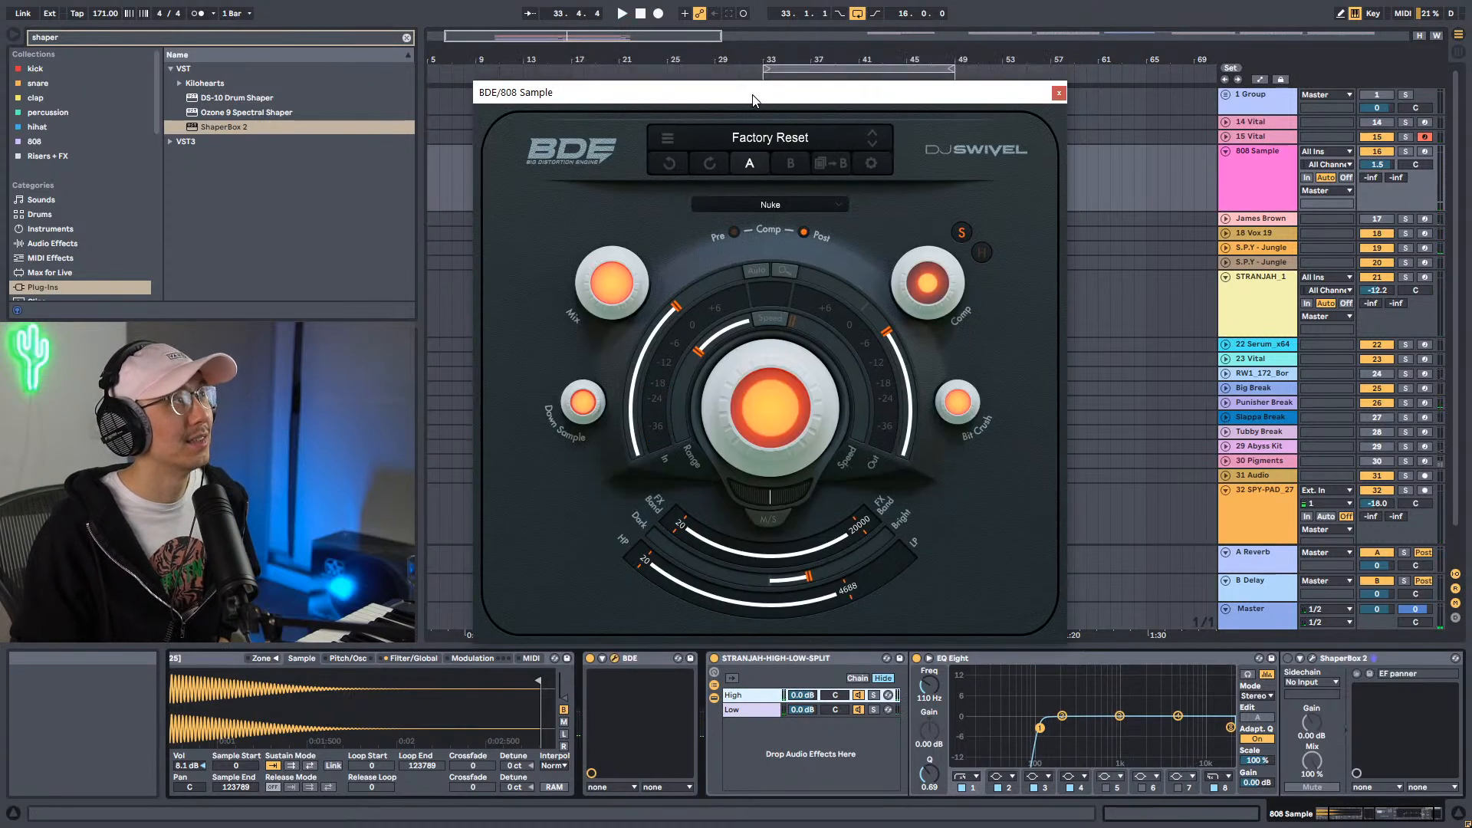
drag(752, 80, 754, 96)
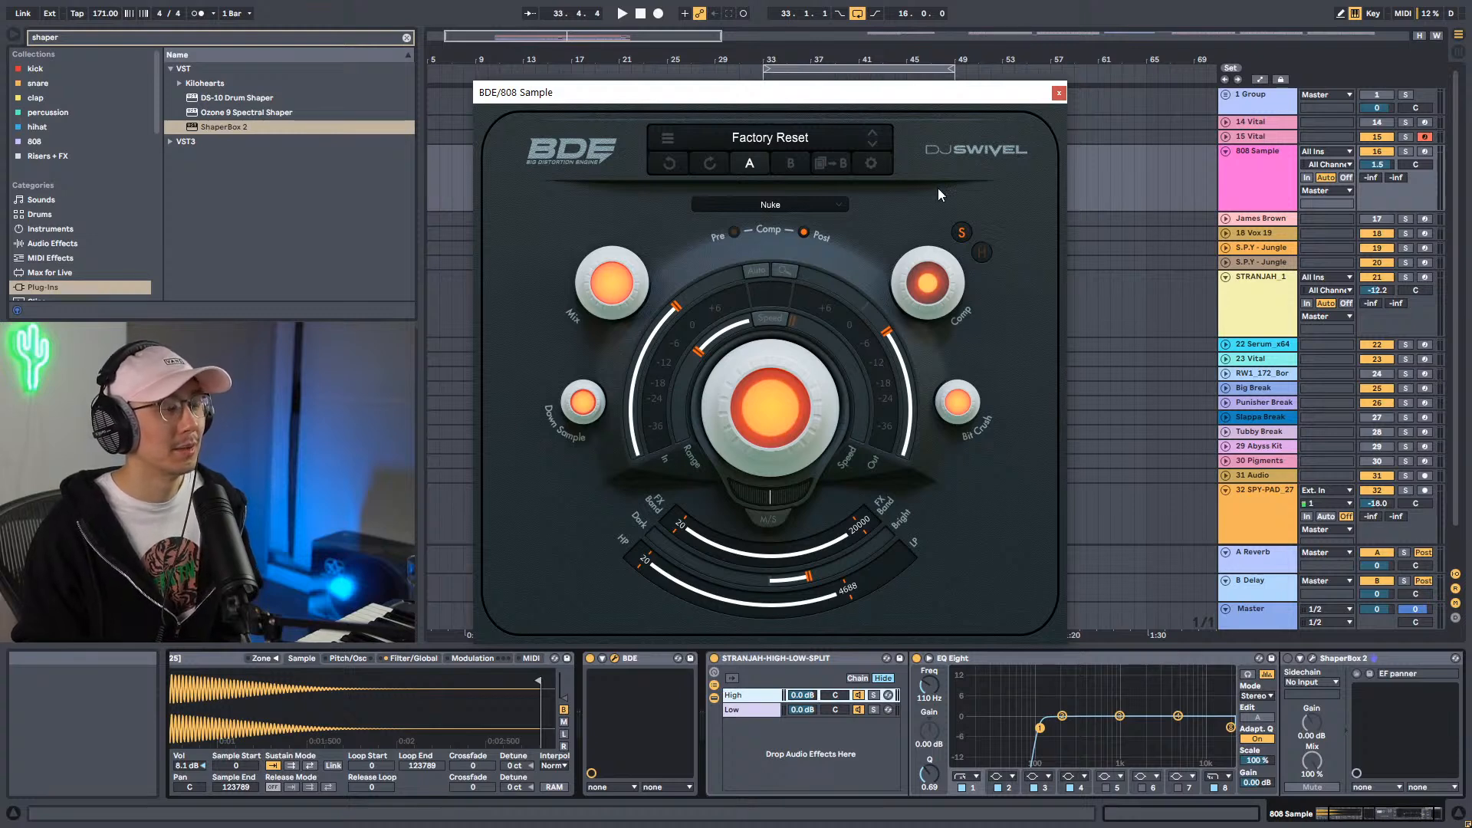
click(838, 206)
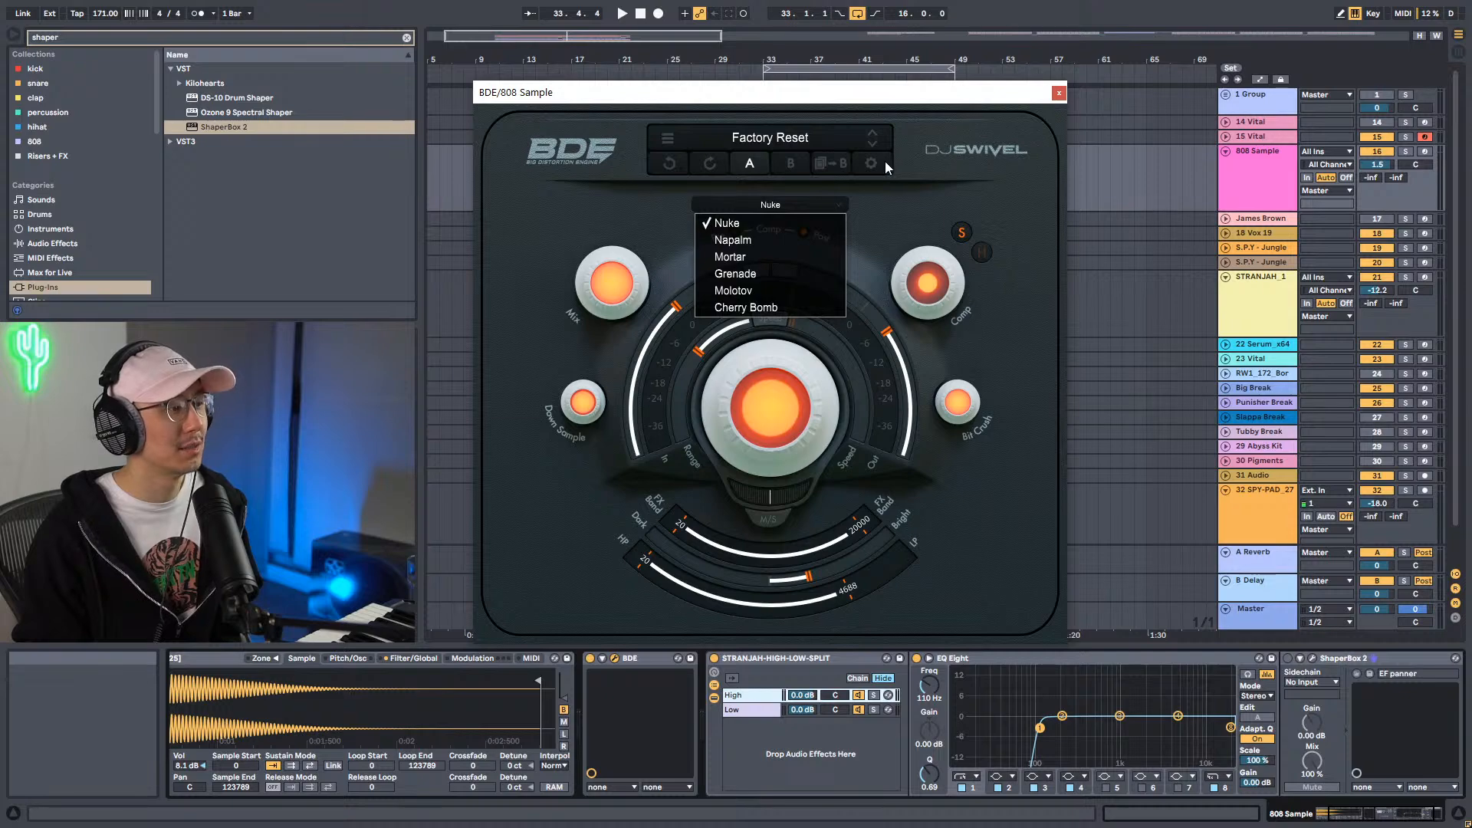
click(981, 167)
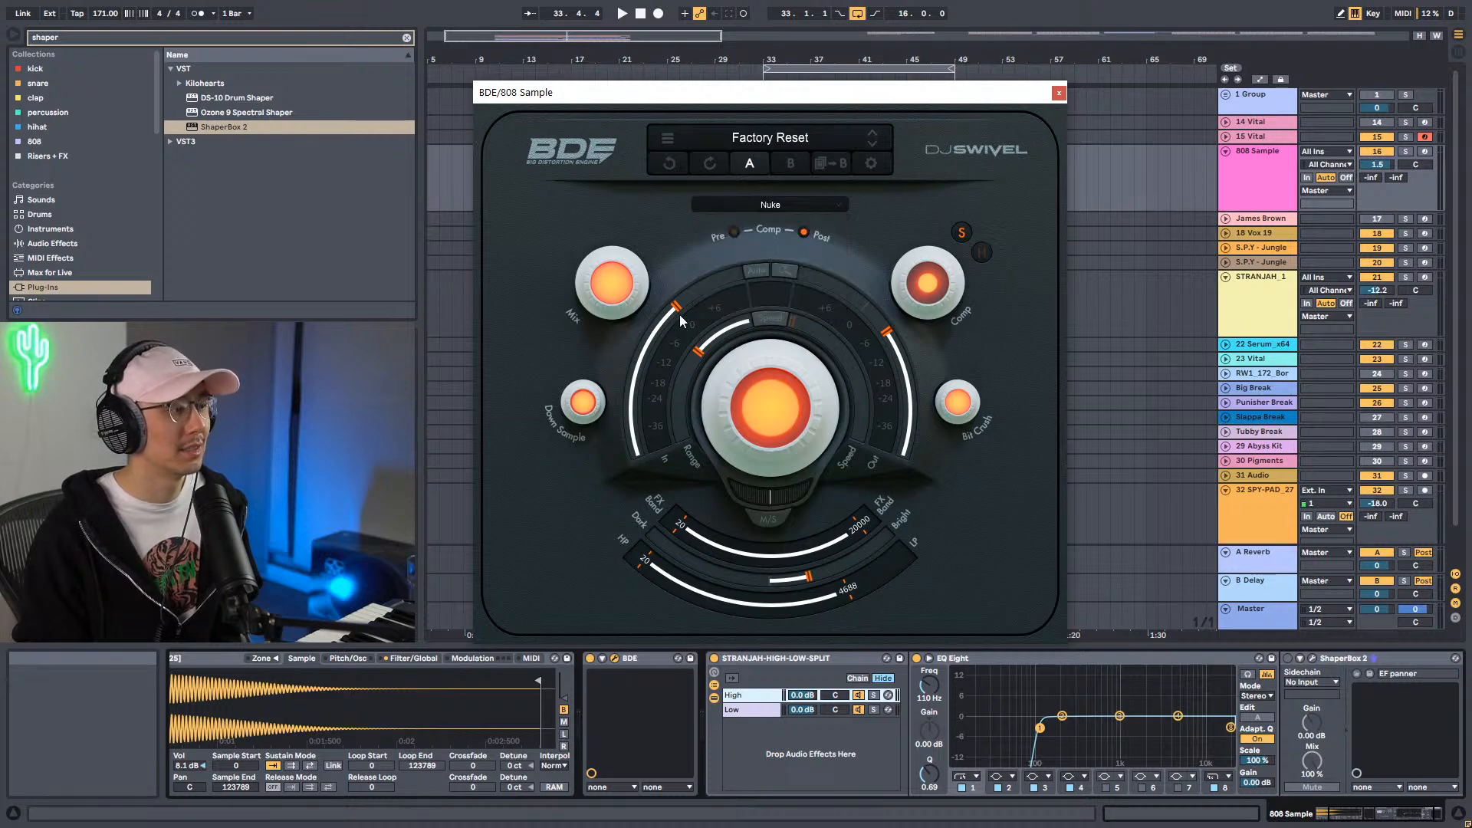
mouse_move(765, 403)
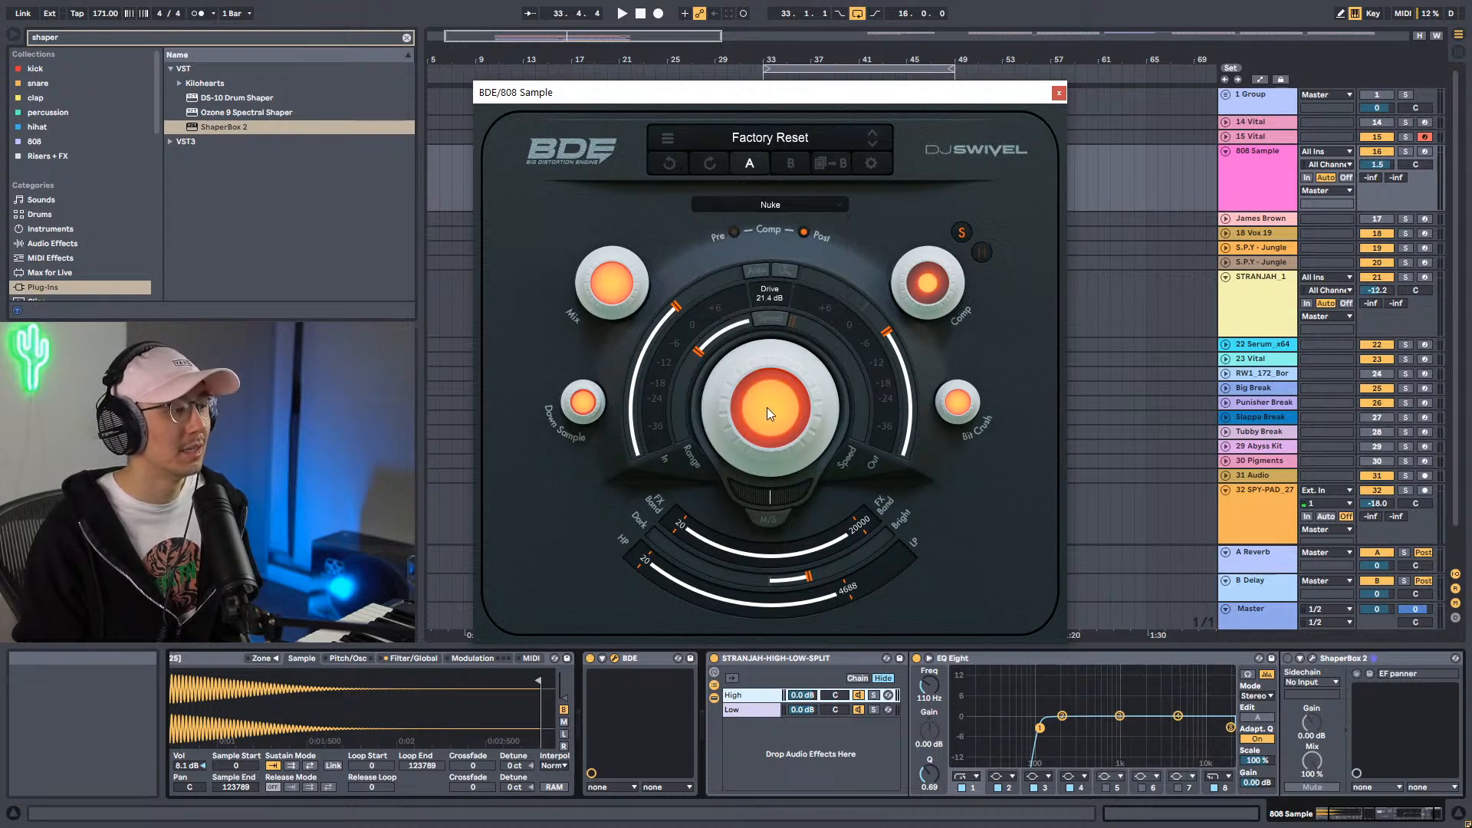
mouse_move(769, 406)
mouse_down()
mouse_move(771, 320)
mouse_move(771, 443)
mouse_move(771, 360)
mouse_move(771, 380)
mouse_up()
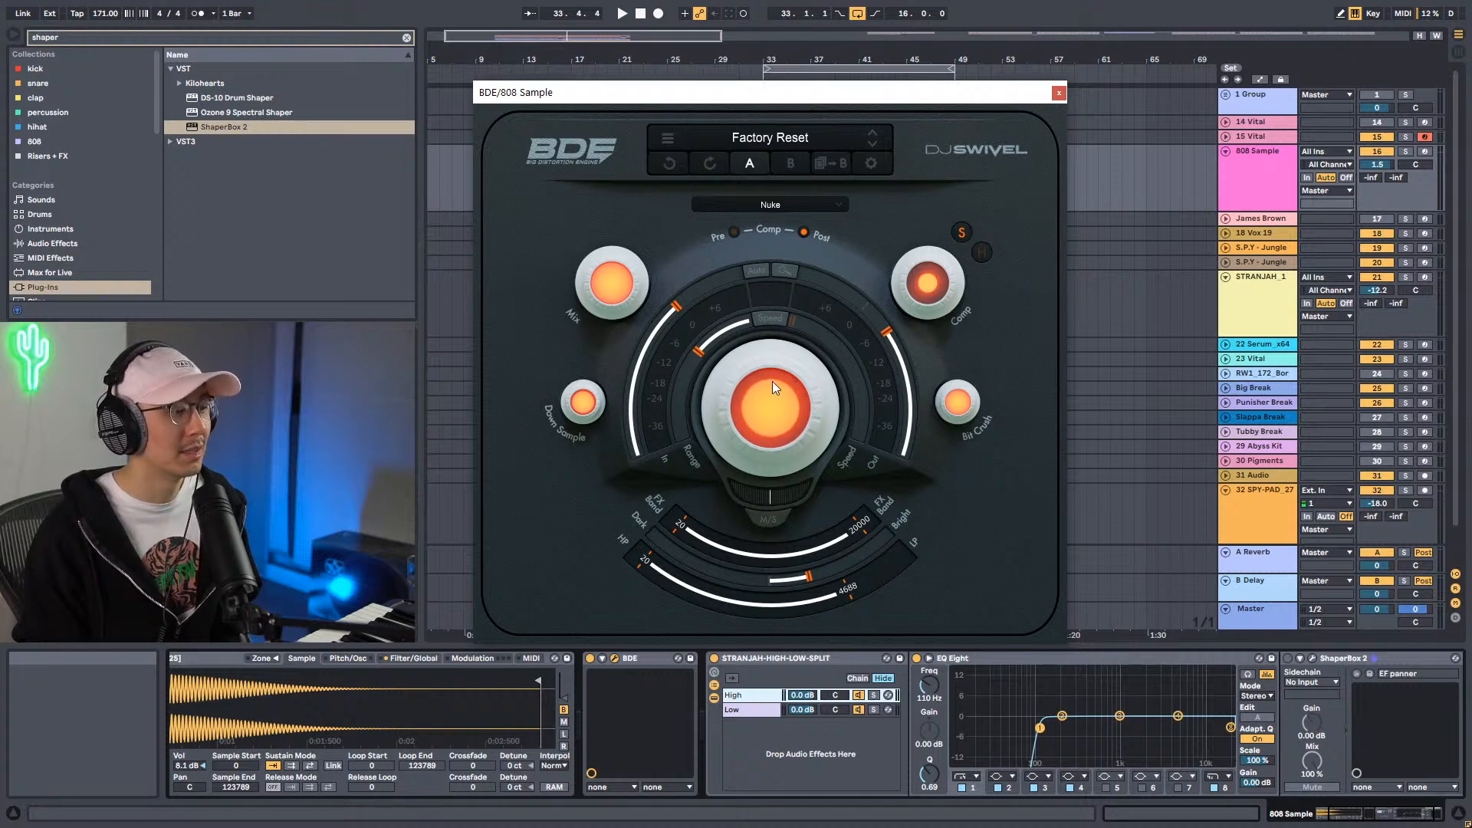